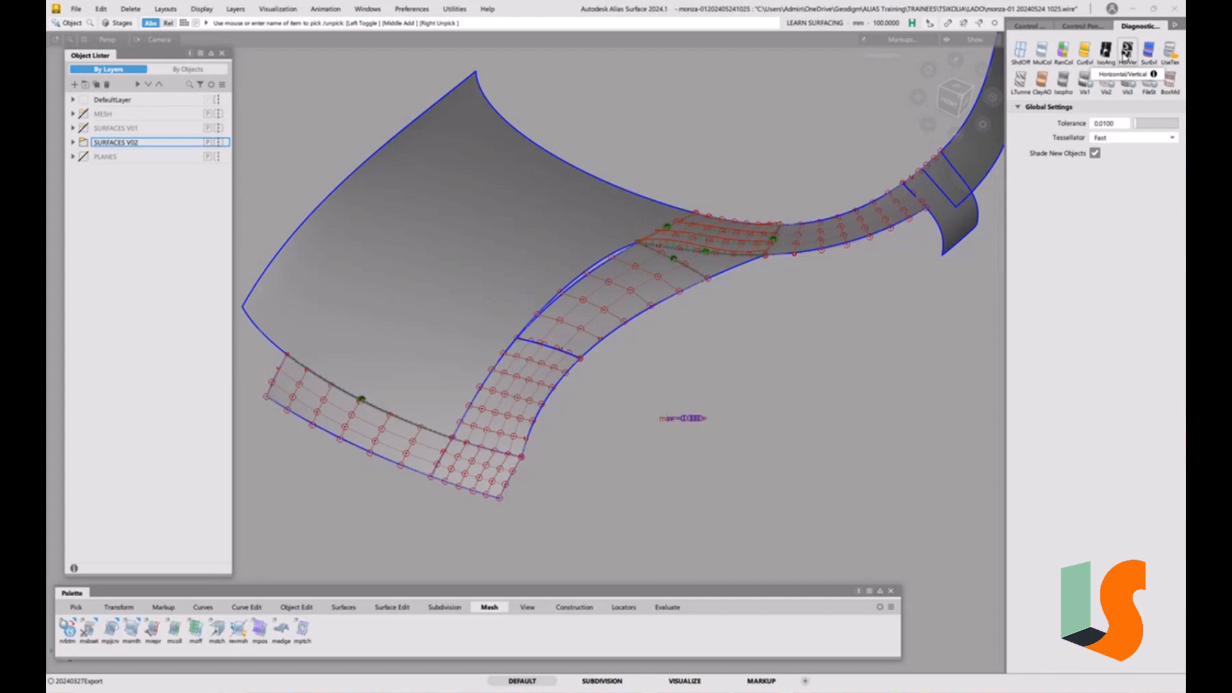
- Apply the Horizontal/Vertical diagnostic shader to the surfaces and align its stripes to the Y axis
{"action": "left_click", "coordinate": [1126, 54]}
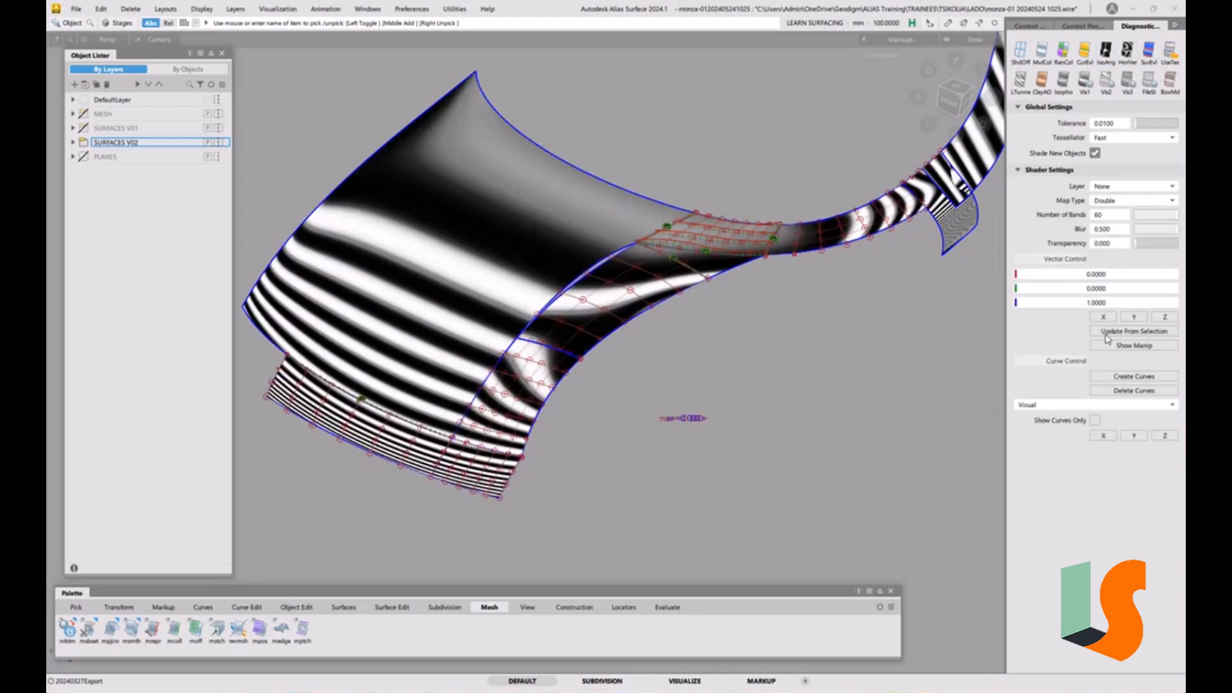
{"action": "left_click", "coordinate": [1134, 318]}
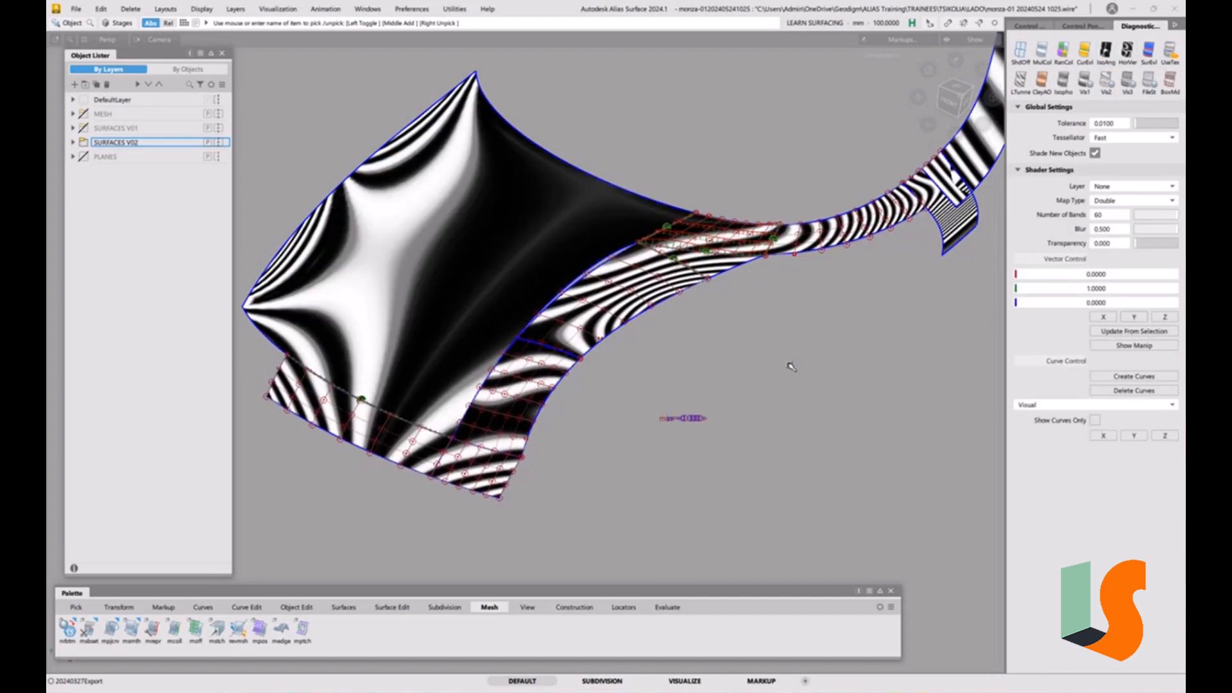
{"action": "scroll", "coordinate": [643, 295], "scroll_direction": "up", "scroll_amount": 4}
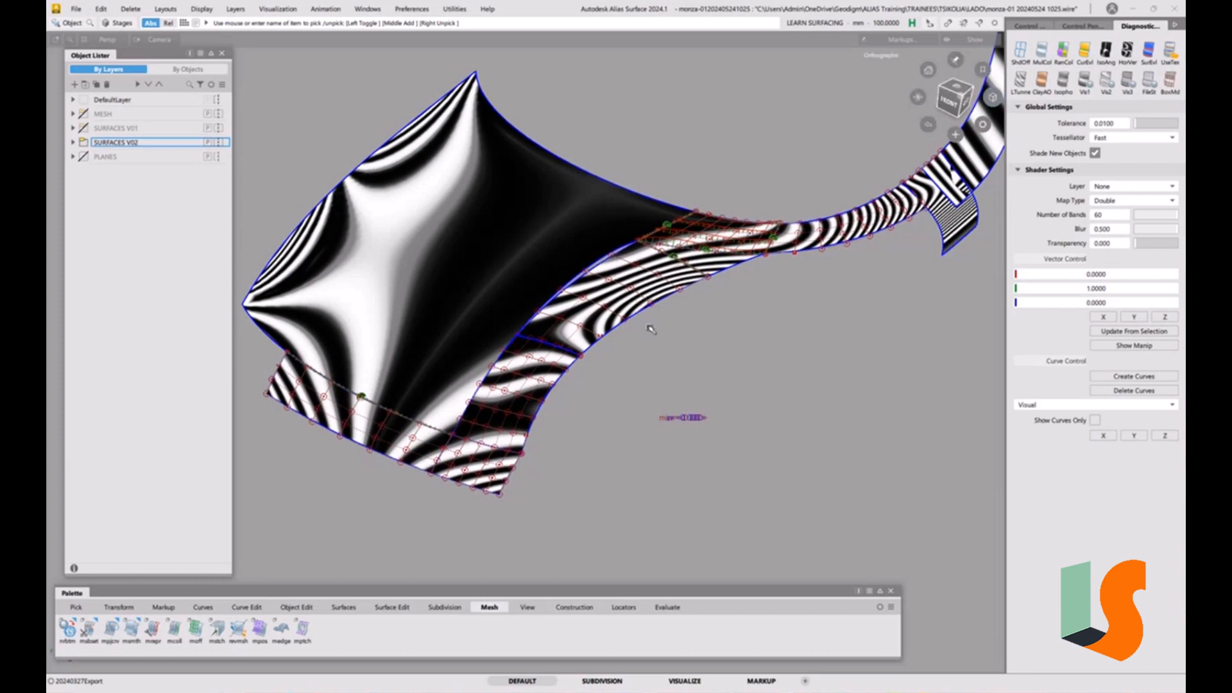
{"action": "scroll", "coordinate": [658, 284], "scroll_direction": "down", "scroll_amount": 2}
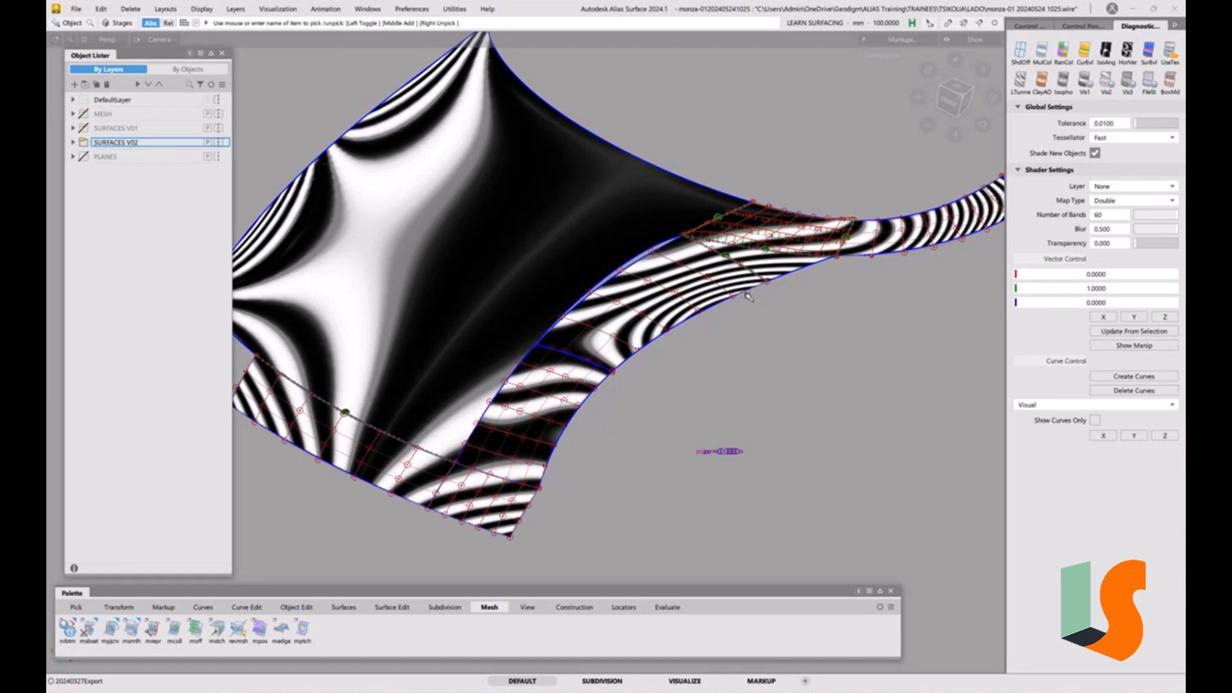
- Compare the stripe flow across the bonnet and body surfaces with the shader vector on X and on Z, including a left view
{"action": "left_click", "coordinate": [1104, 318]}
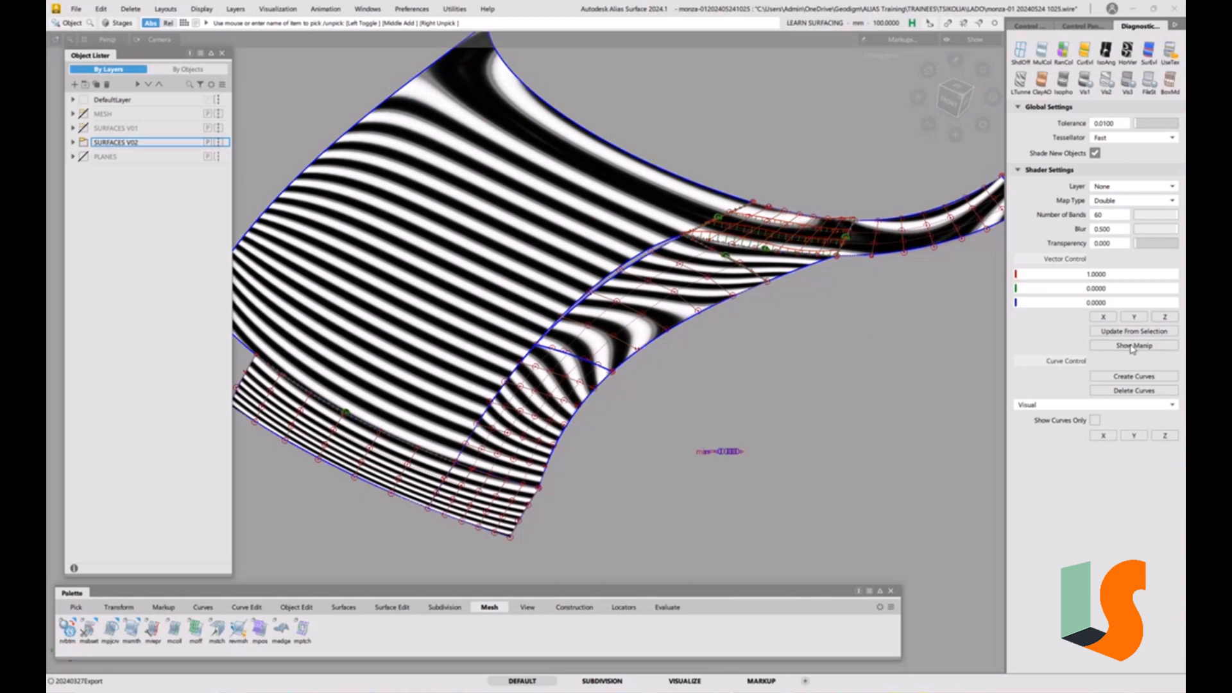
{"action": "left_click", "coordinate": [1172, 319]}
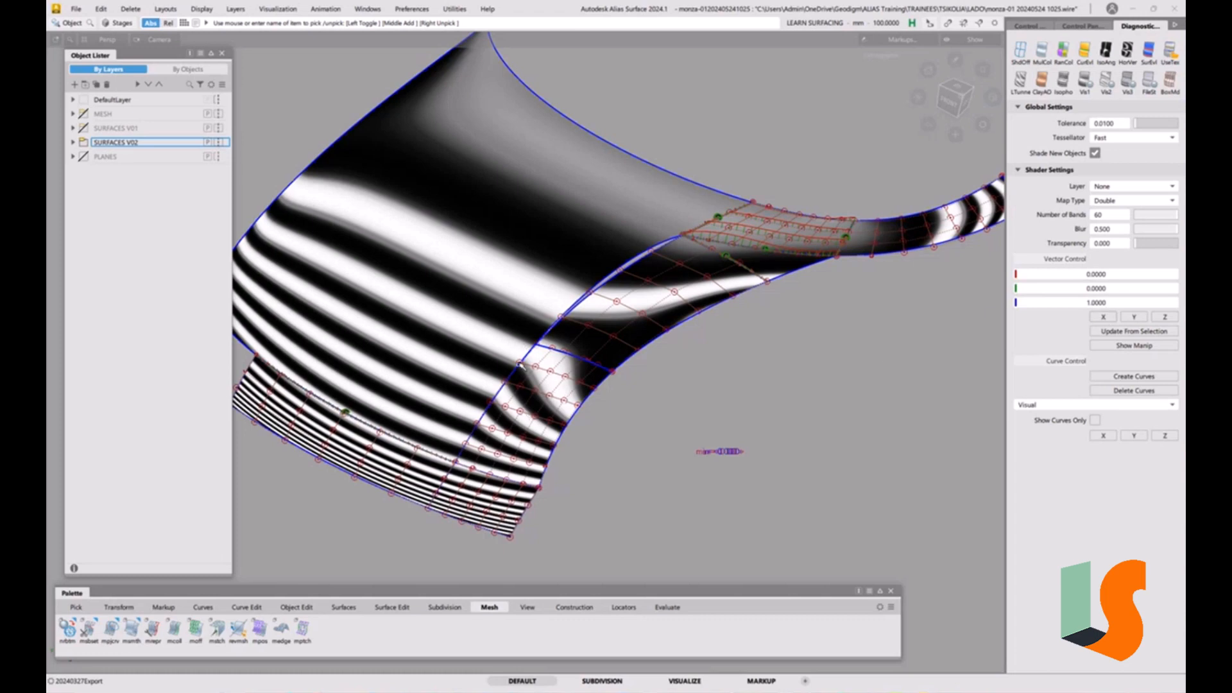
{"action": "left_click", "coordinate": [1100, 318]}
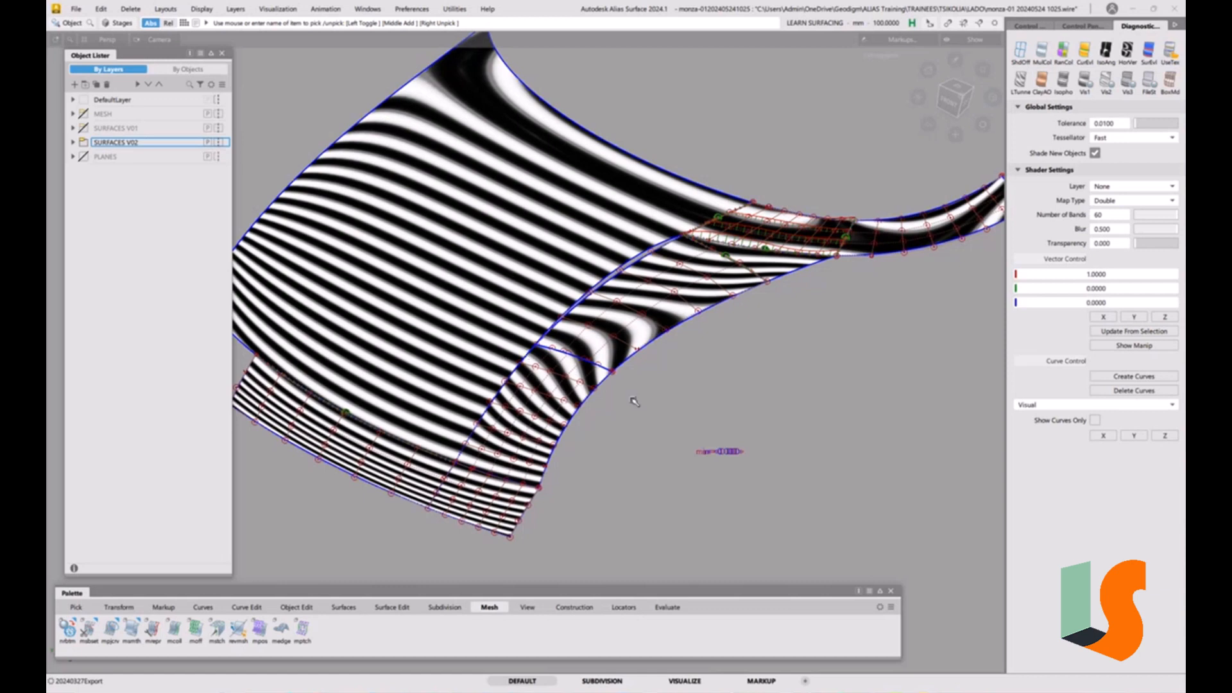
{"action": "left_click", "coordinate": [970, 102]}
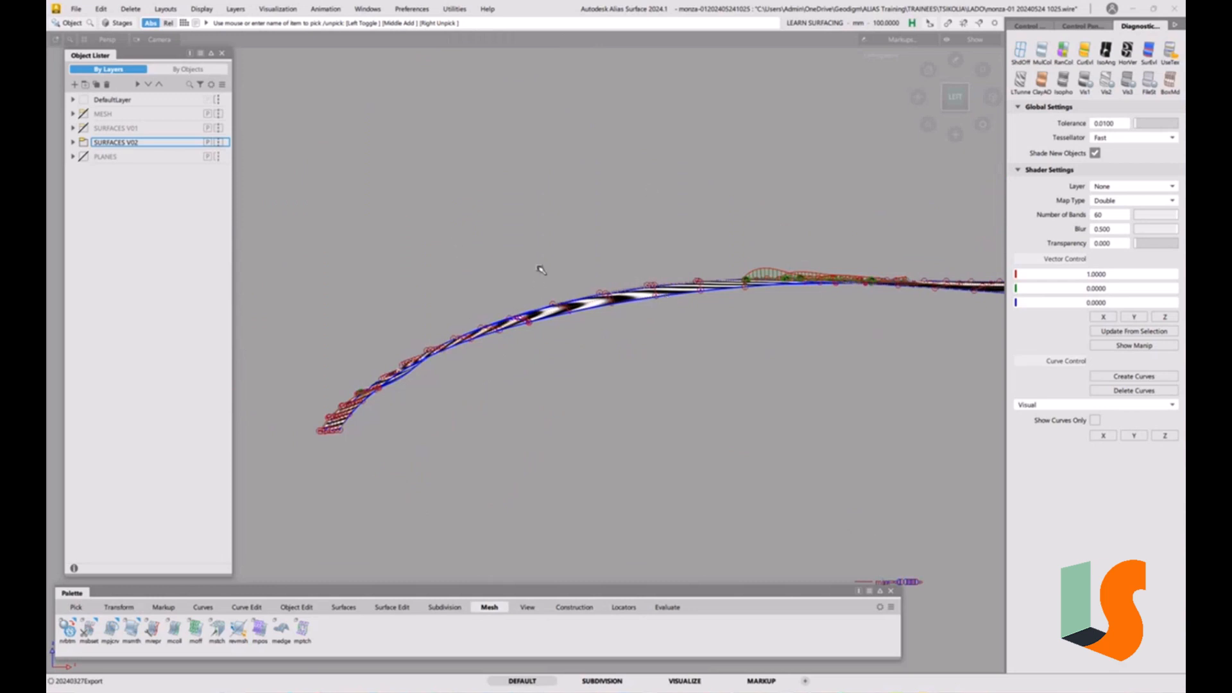
{"action": "left_click_drag", "start_coordinate": [666, 293], "coordinate": [716, 343], "text": "alt+shift"}
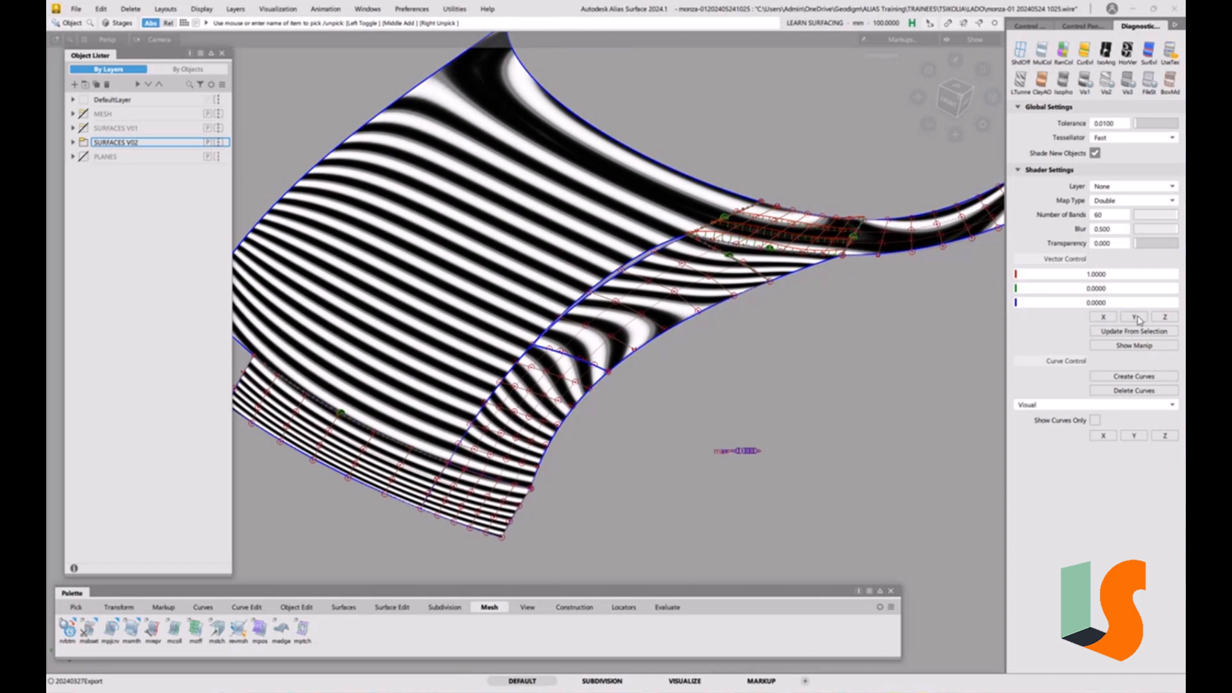
- Examine the stripes with the shader vector on Z and on Y, checking the Y stripes from the left and front views
{"action": "left_click", "coordinate": [1164, 318]}
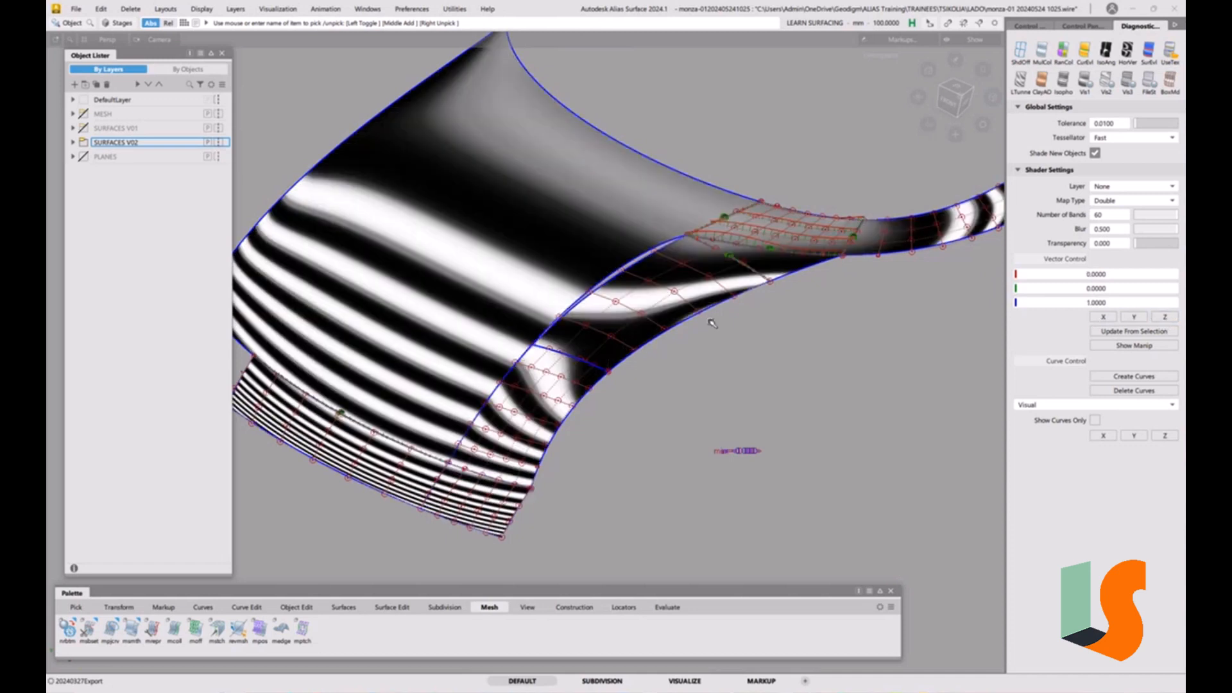
{"action": "left_click_drag", "start_coordinate": [713, 323], "coordinate": [637, 297], "text": "alt+shift"}
{"action": "left_click_drag", "start_coordinate": [732, 294], "coordinate": [806, 321], "text": "alt+shift"}
{"action": "left_click", "coordinate": [1112, 321]}
{"action": "left_click", "coordinate": [1133, 323]}
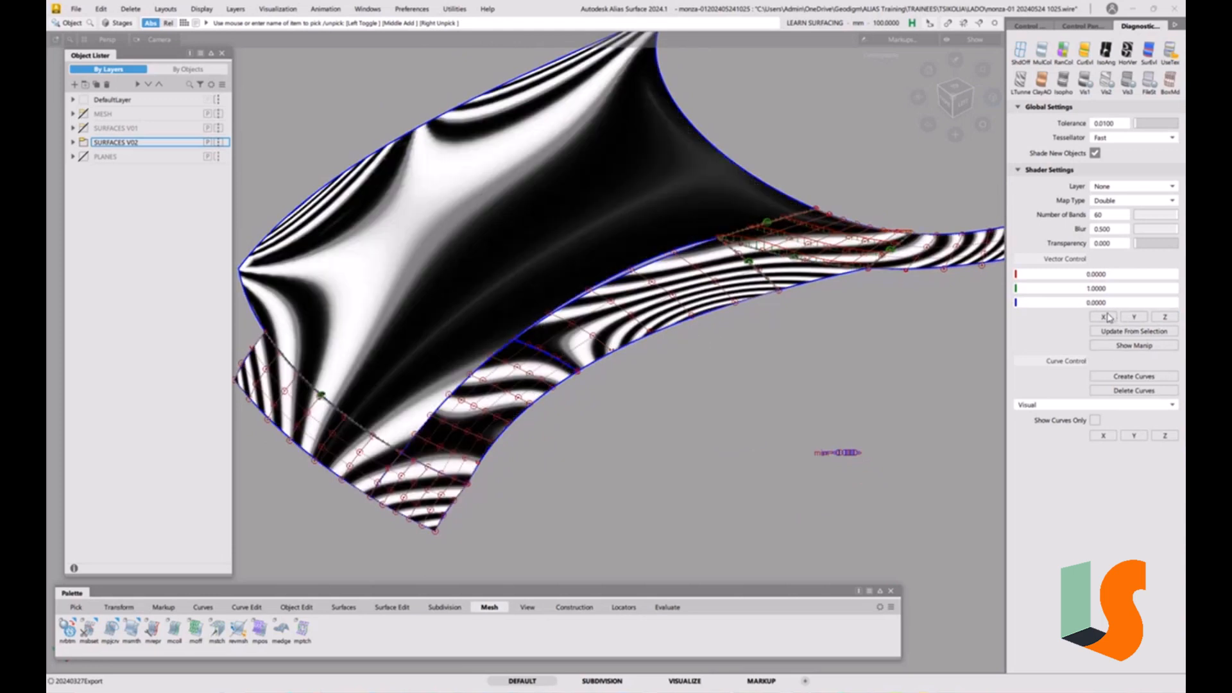
{"action": "left_click", "coordinate": [963, 104]}
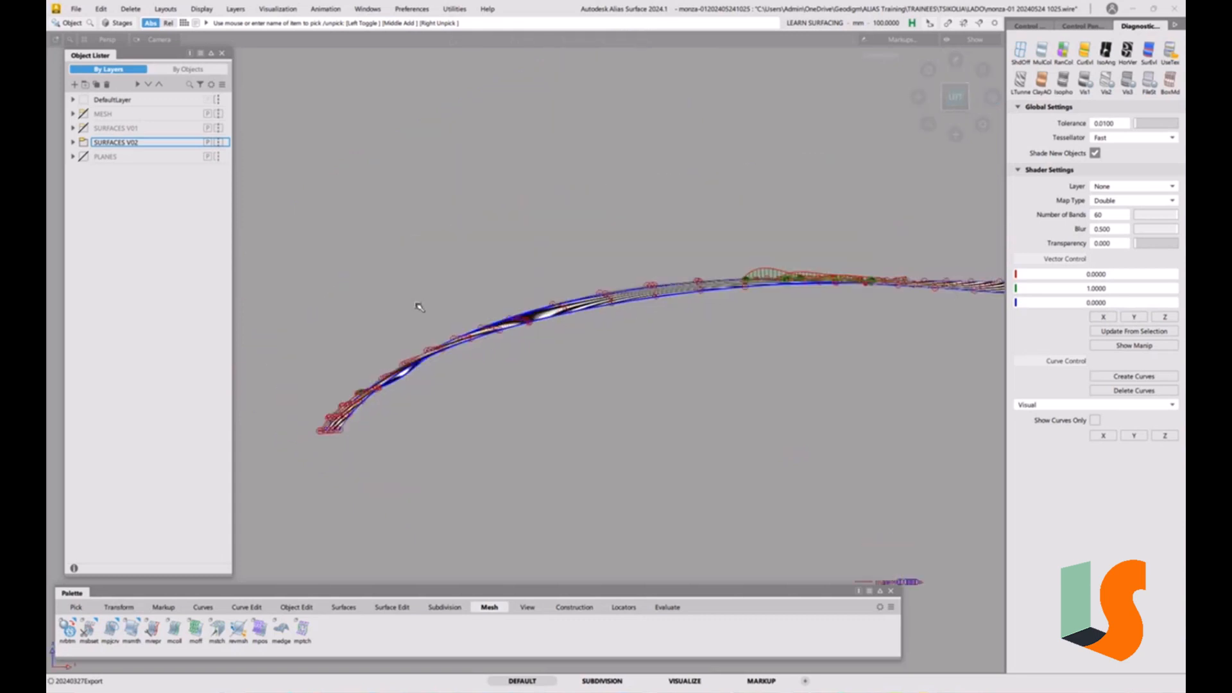
{"action": "left_click", "coordinate": [956, 101]}
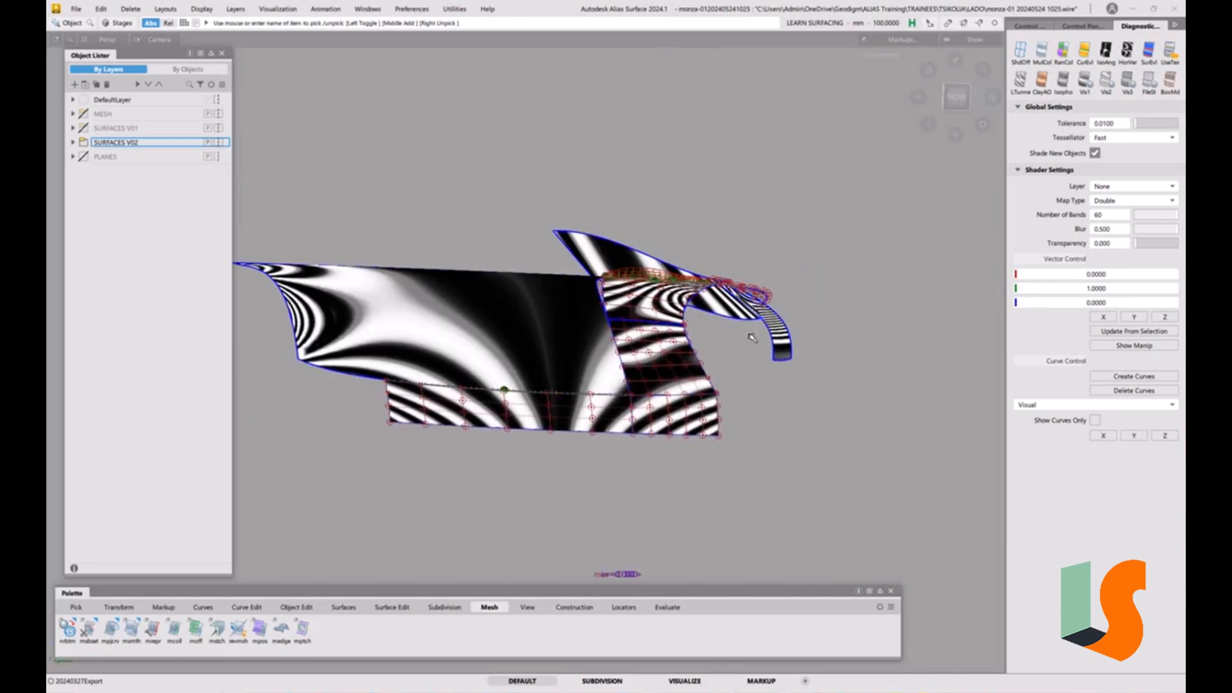
{"action": "mouse_move", "coordinate": [803, 314]}
{"action": "left_mouse_down", "text": "alt+shift"}
{"action": "mouse_move", "coordinate": [710, 357]}
{"action": "mouse_move", "coordinate": [781, 374]}
{"action": "mouse_move", "coordinate": [712, 347]}
{"action": "mouse_move", "coordinate": [693, 379]}
{"action": "mouse_move", "coordinate": [619, 360]}
{"action": "left_mouse_up", "text": "alt+shift"}
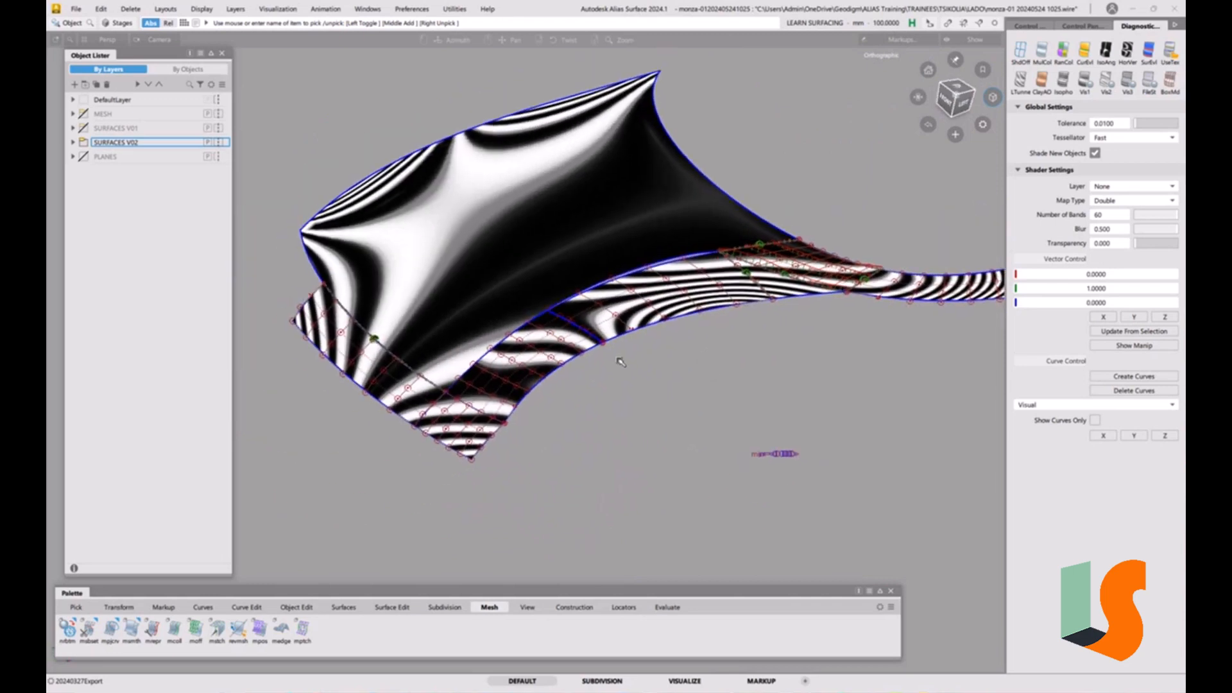
- Turn off the diagnostic shading so the surfaces display as wireframe
{"action": "key", "text": "5"}
{"action": "key", "text": "5"}
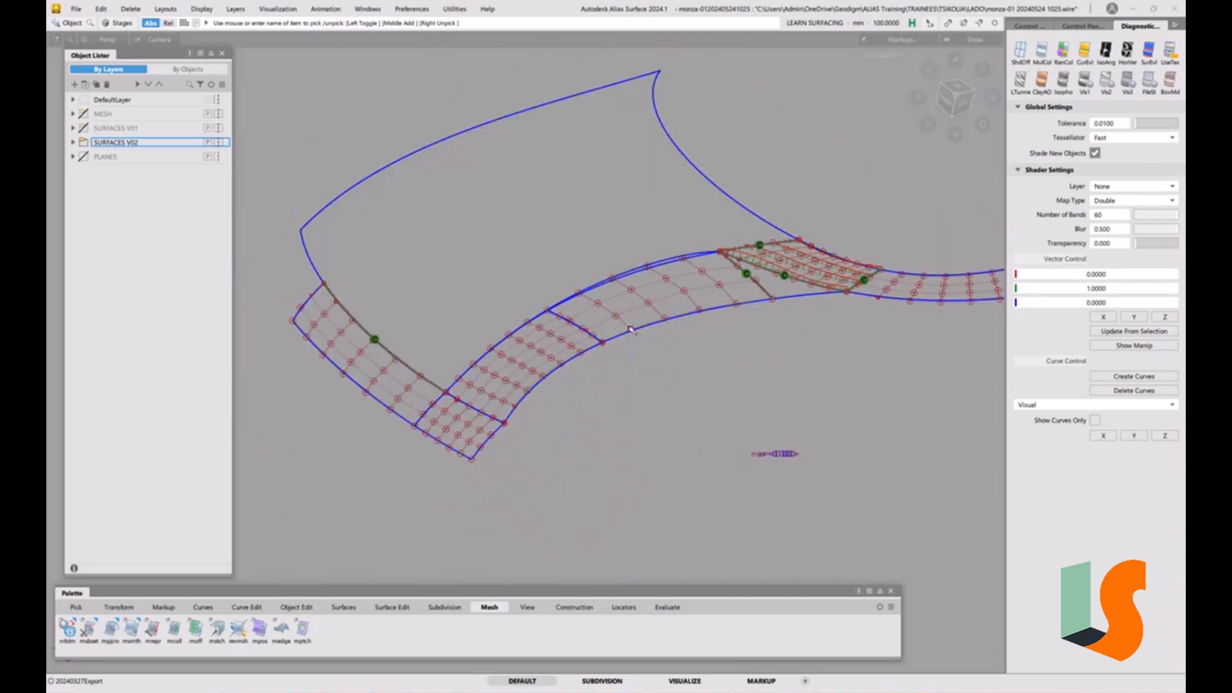
{"action": "mouse_move", "coordinate": [661, 320]}
{"action": "right_mouse_down", "text": "alt+shift"}
{"action": "mouse_move", "coordinate": [602, 291]}
{"action": "mouse_move", "coordinate": [592, 464]}
{"action": "mouse_move", "coordinate": [581, 441]}
{"action": "right_mouse_up", "text": "alt+shift"}
{"action": "middle_click_drag", "start_coordinate": [579, 438], "coordinate": [570, 344], "text": "alt+shift"}
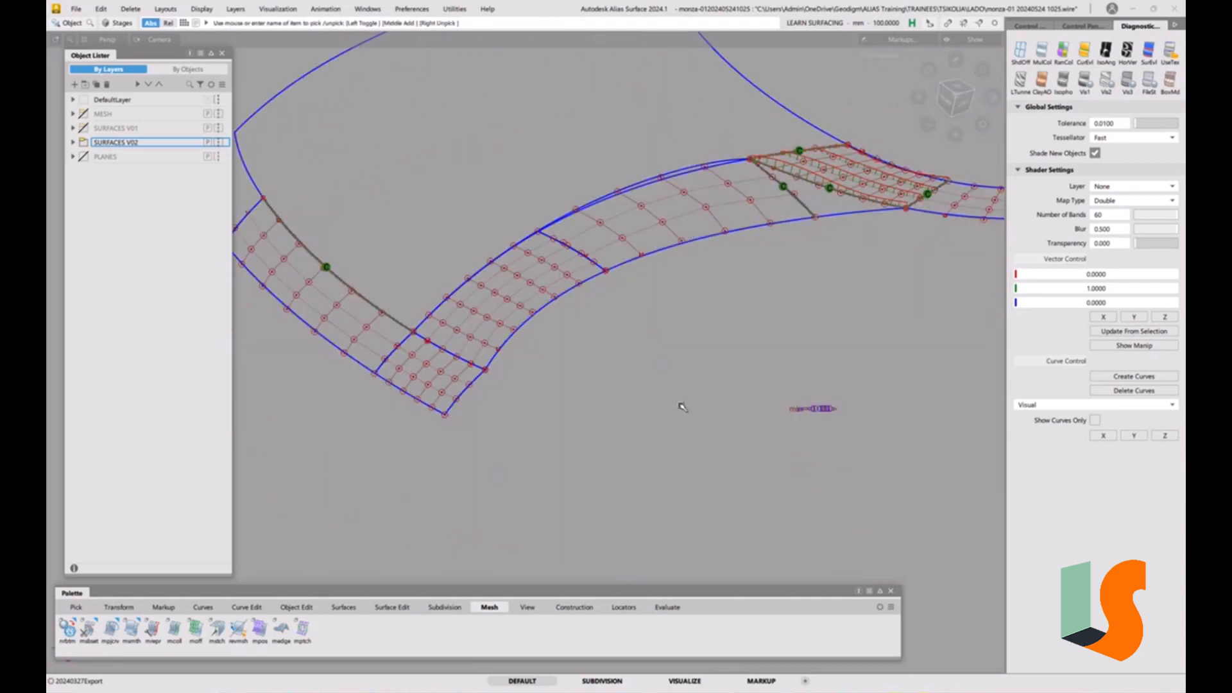
- Make the BODY layer inside SURFACES V02 visible and set its layer colour to pink
{"action": "left_click", "coordinate": [73, 142]}
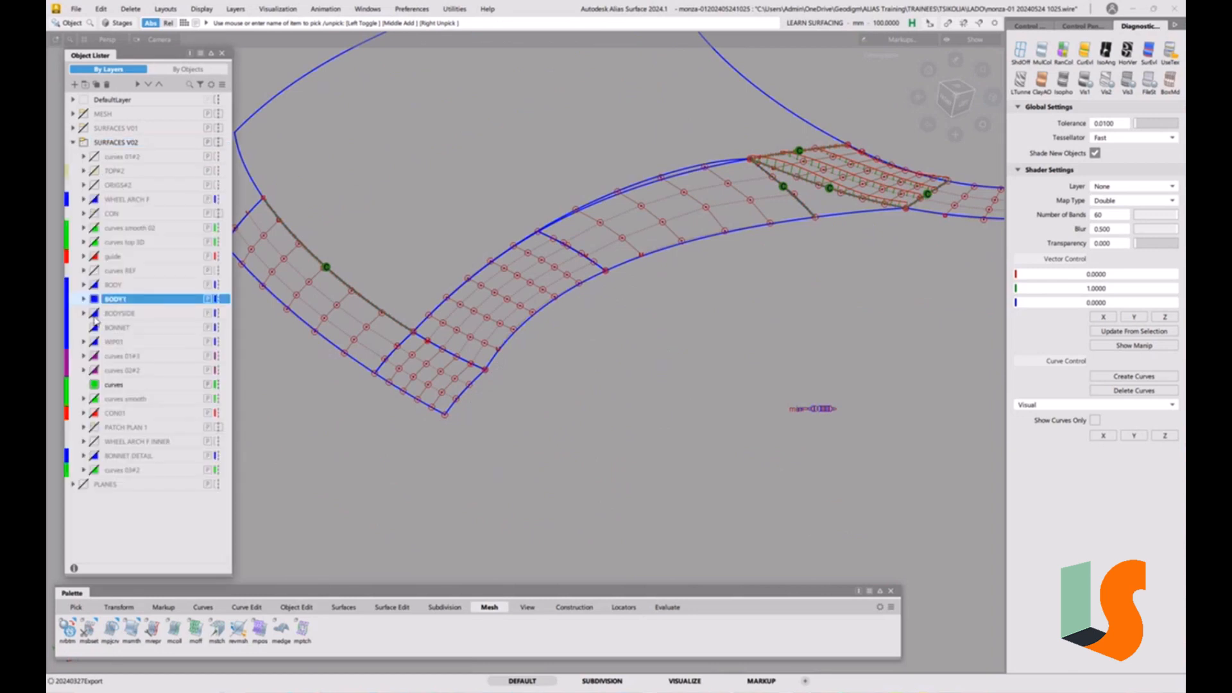
{"action": "left_click", "coordinate": [94, 285]}
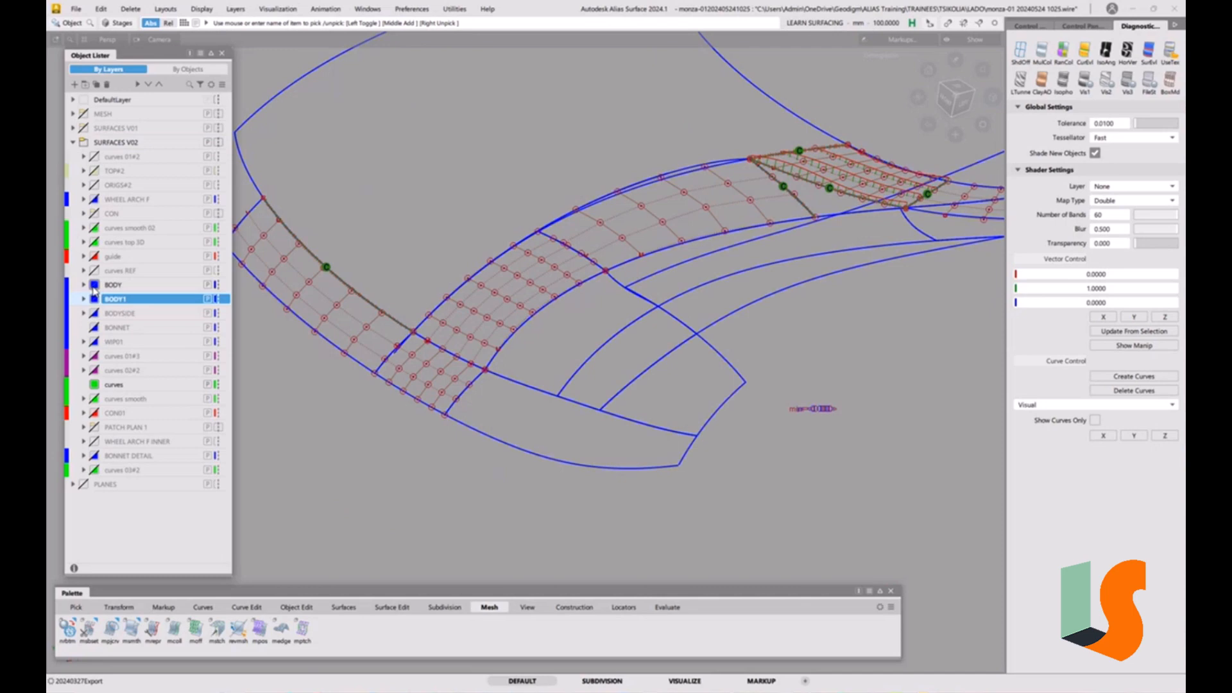
{"action": "left_click", "coordinate": [93, 299]}
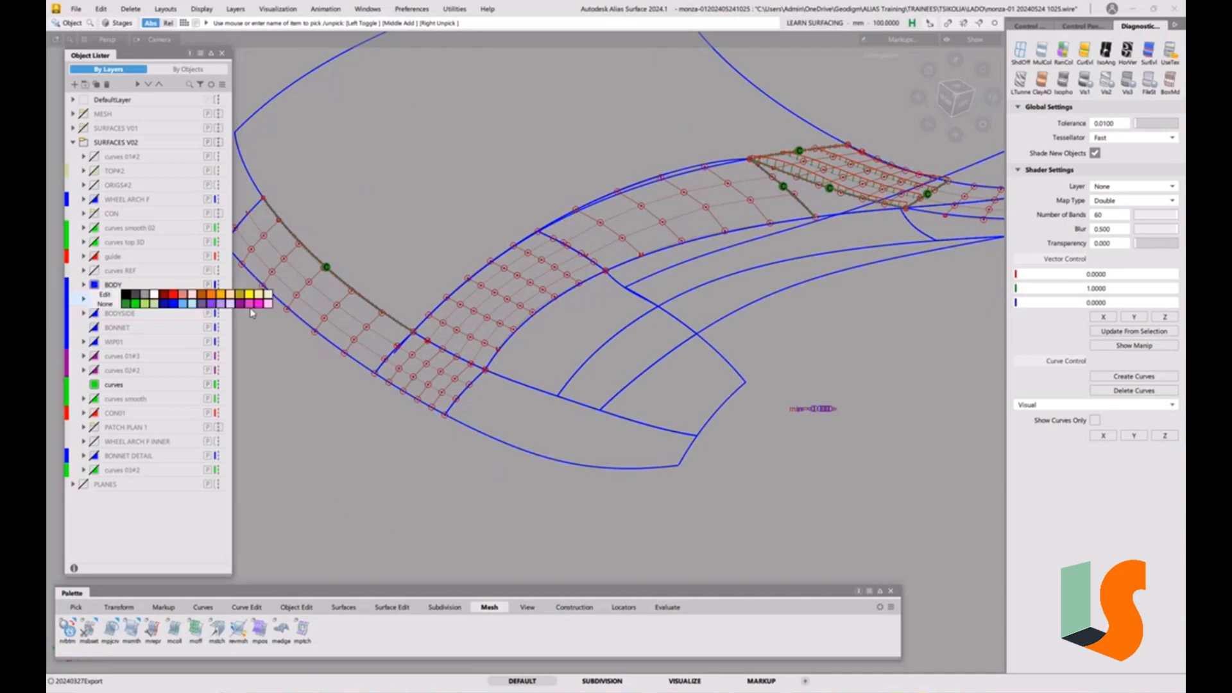
{"action": "left_click", "coordinate": [250, 305]}
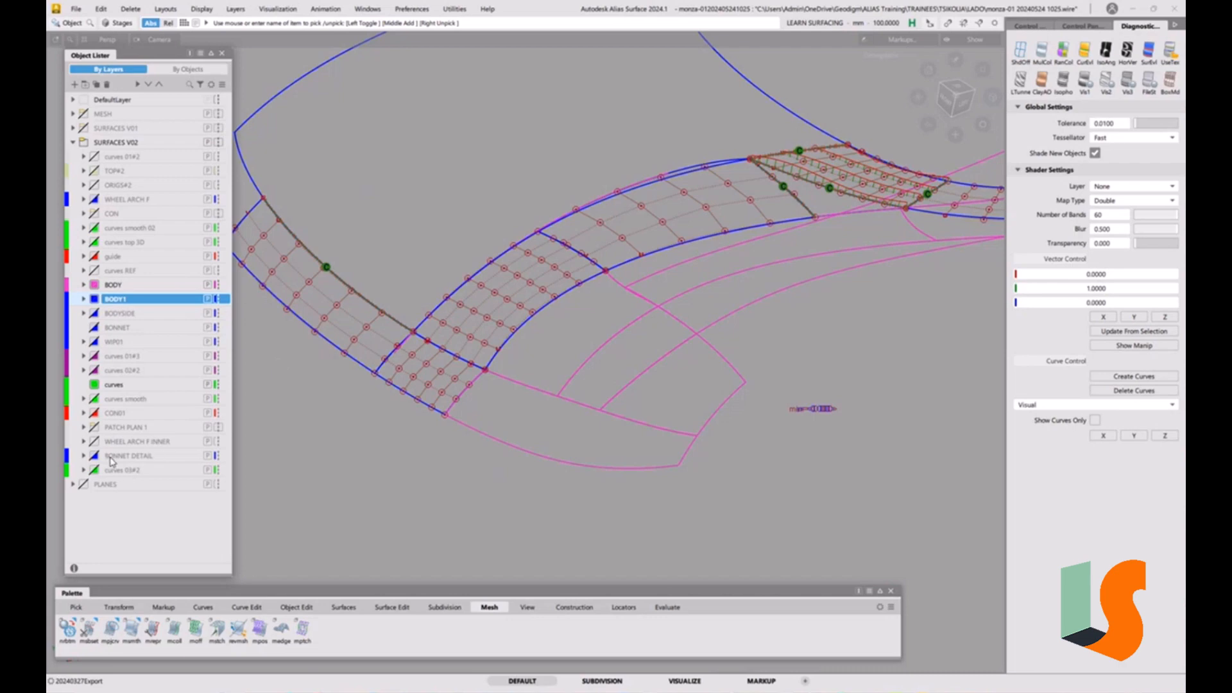
- Move the BONNET DETAIL layer up the layer list to sit between BODYSIDE and BONNET
{"action": "left_click_drag", "start_coordinate": [110, 460], "coordinate": [117, 327]}
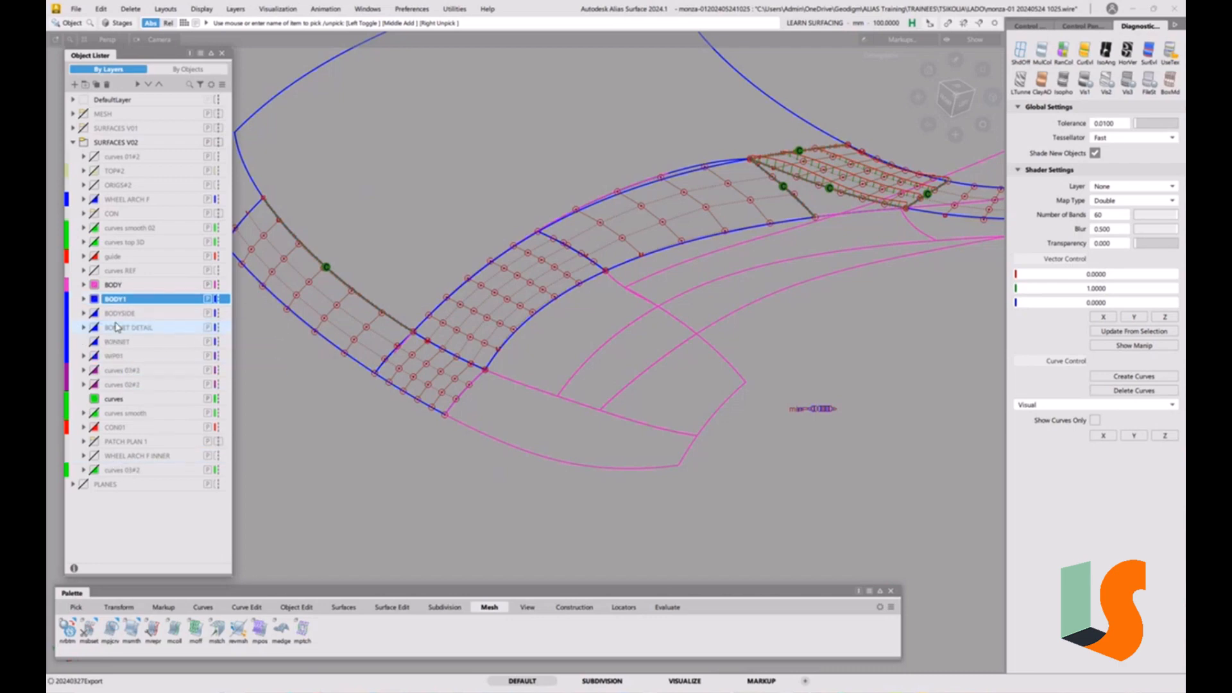
{"action": "left_click_drag", "start_coordinate": [653, 429], "coordinate": [654, 326], "text": "ctrl+shift"}
{"action": "middle_click_drag", "start_coordinate": [667, 344], "coordinate": [650, 363], "text": "alt+shift"}
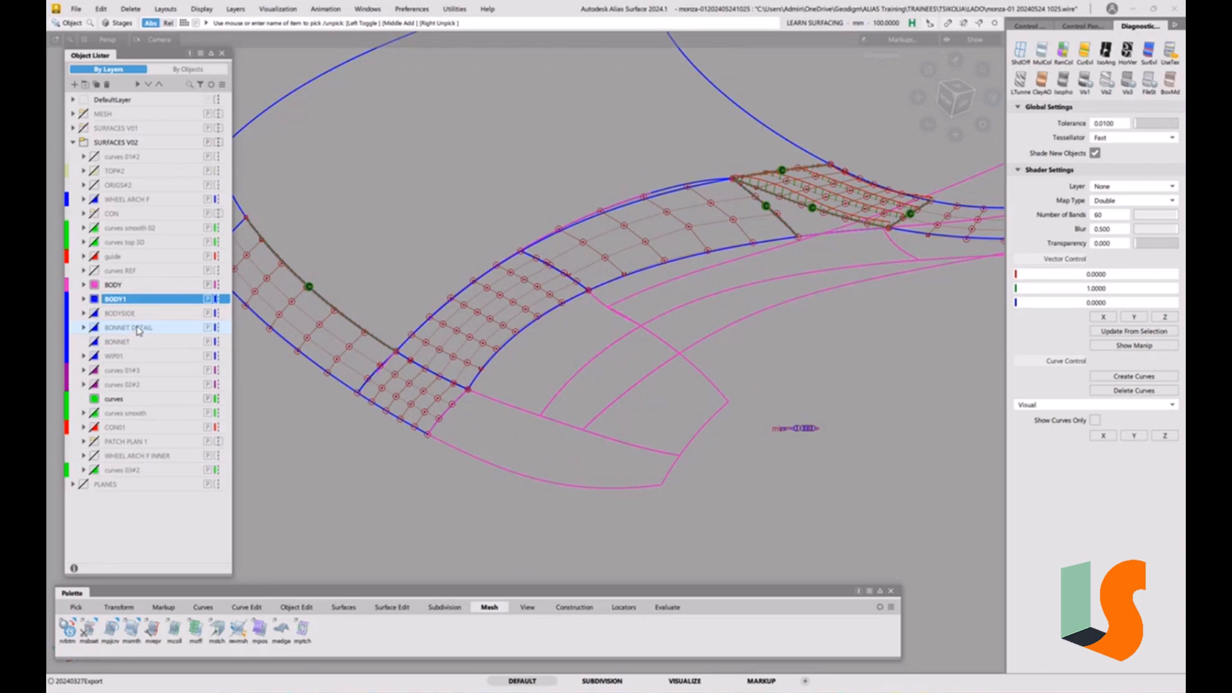
- Open the layer search, then review the object filter and sort options and the objects contained in the BODY1 layer
{"action": "left_click", "coordinate": [190, 85]}
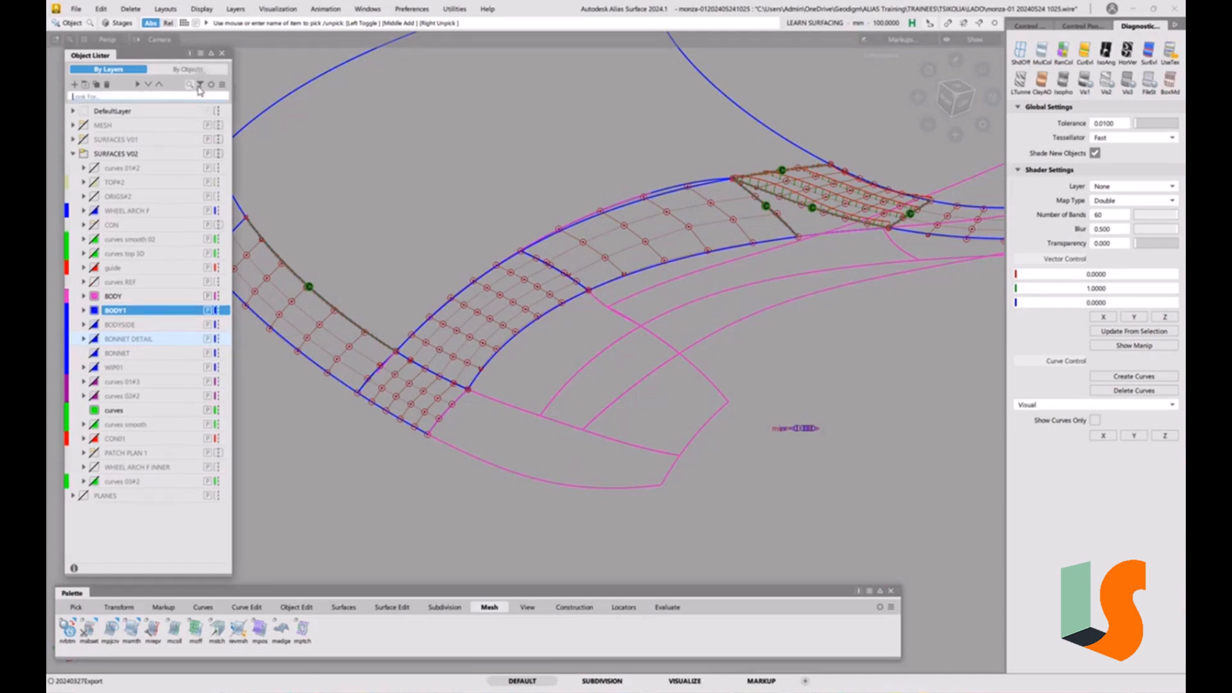
{"action": "left_click", "coordinate": [201, 84]}
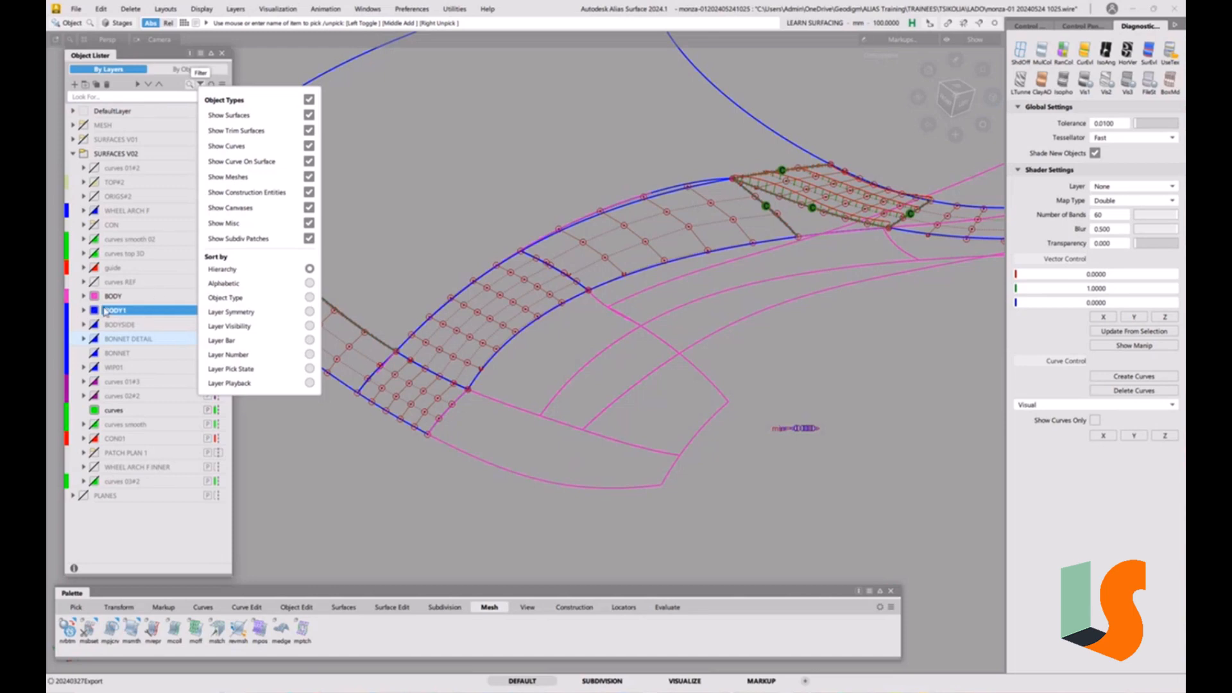
{"action": "left_click", "coordinate": [82, 313]}
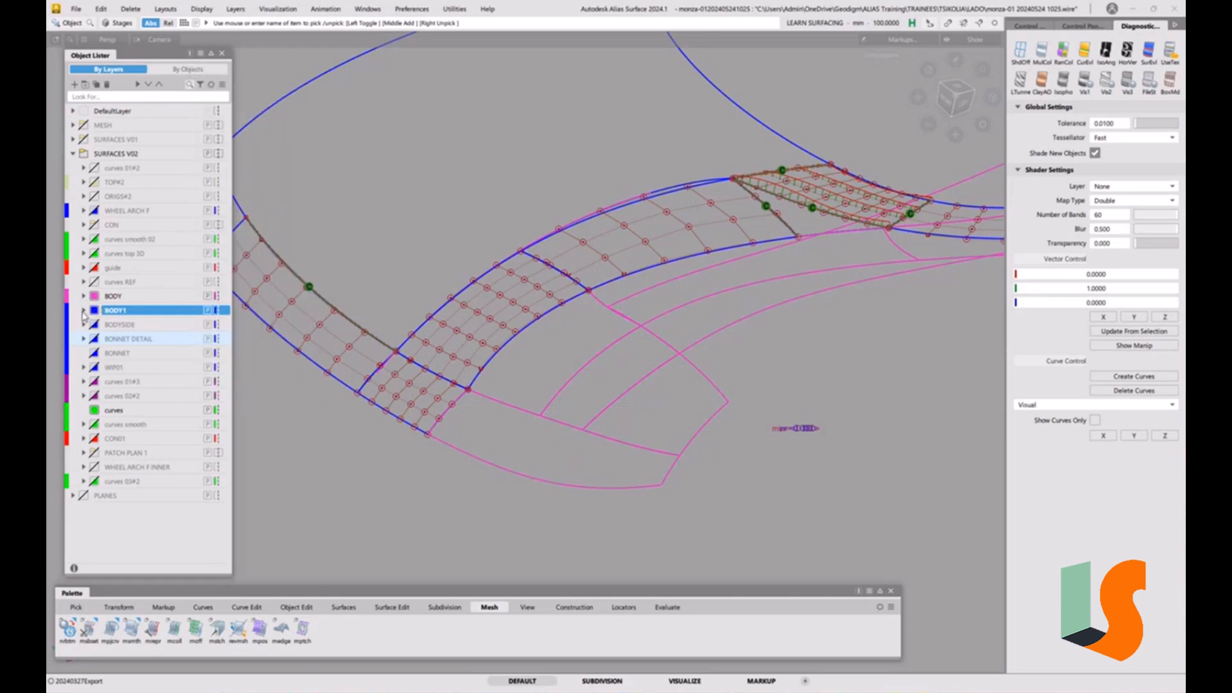
{"action": "left_click", "coordinate": [83, 313]}
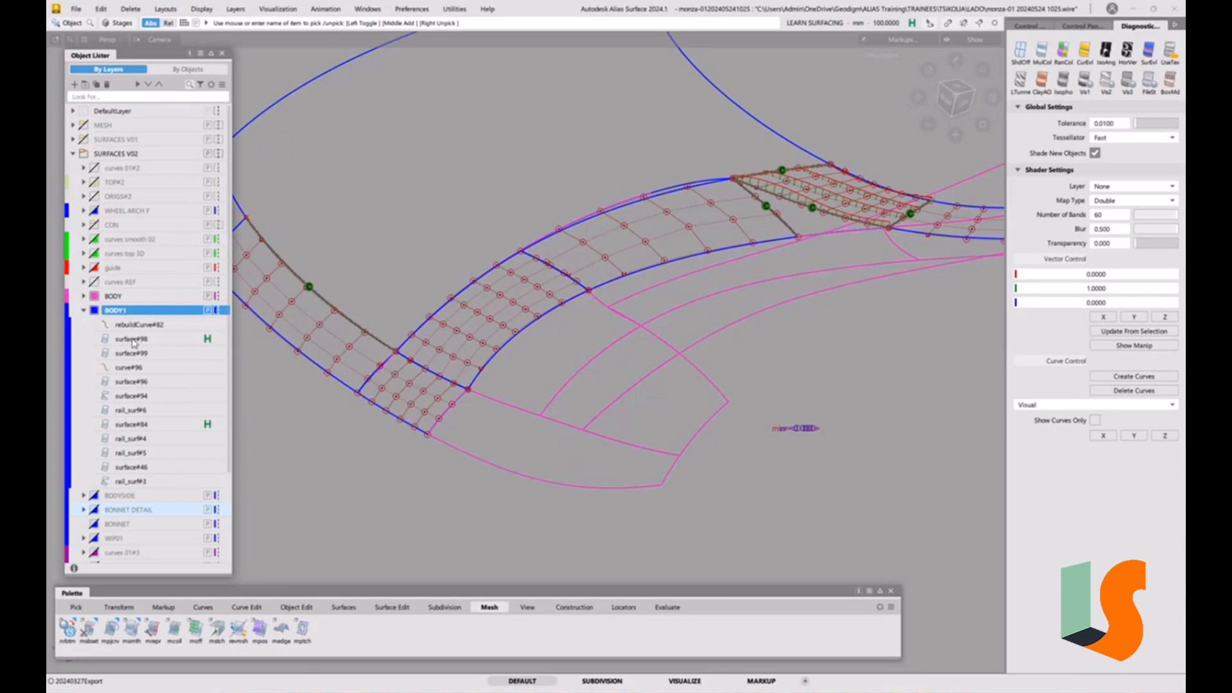
{"action": "left_click", "coordinate": [84, 311]}
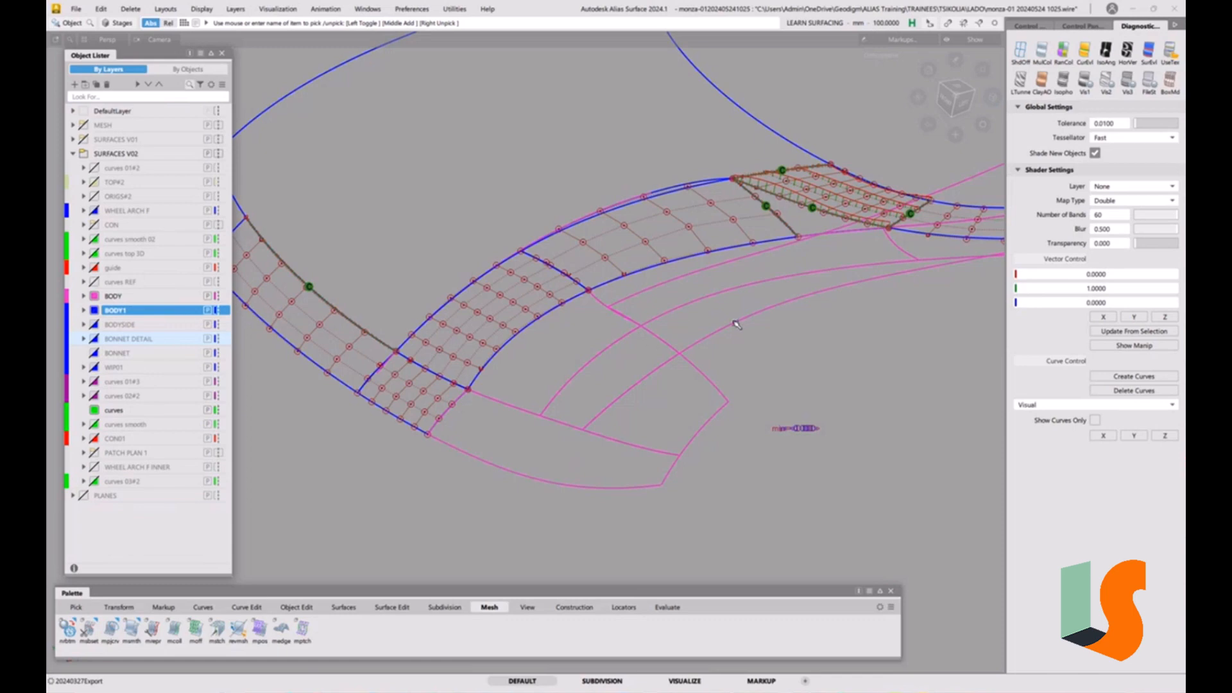
- Make the MESH layer visible as a reference behind the body surfaces
{"action": "left_click_drag", "start_coordinate": [774, 326], "coordinate": [768, 290], "text": "alt+shift"}
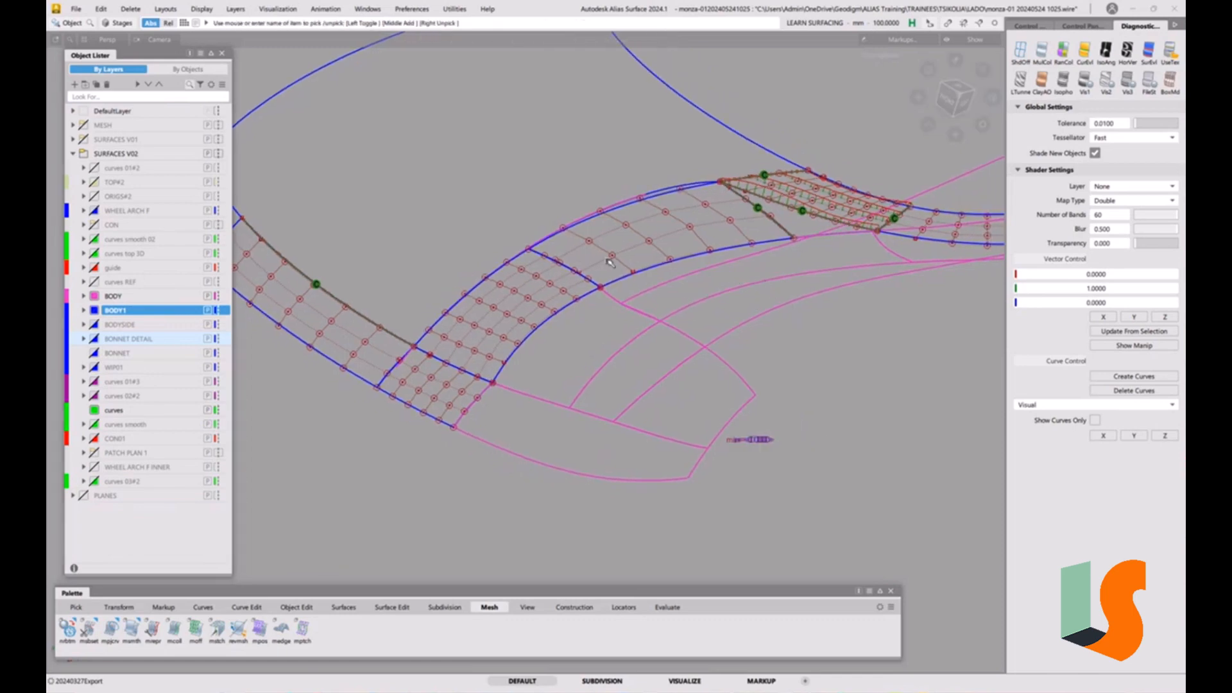
{"action": "left_click_drag", "start_coordinate": [611, 256], "coordinate": [634, 265], "text": "alt+shift"}
{"action": "right_click_drag", "start_coordinate": [632, 263], "coordinate": [610, 322], "text": "alt+shift"}
{"action": "left_click", "coordinate": [86, 126]}
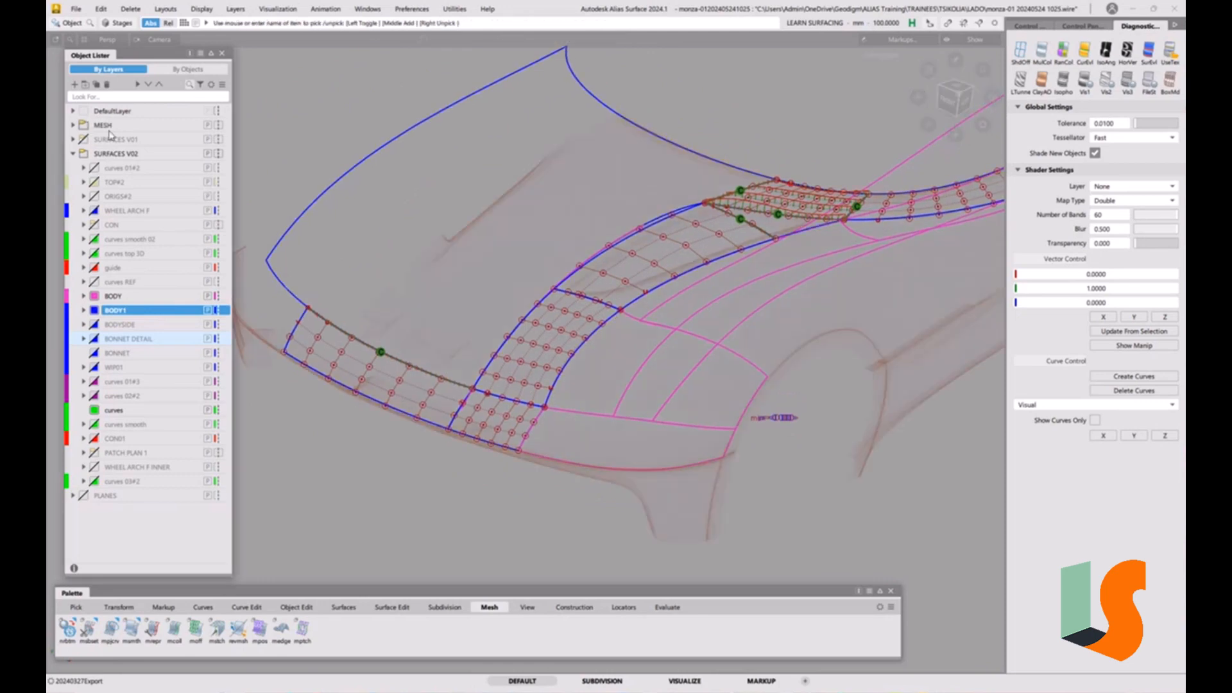
{"action": "right_click_drag", "start_coordinate": [637, 368], "coordinate": [658, 268], "text": "alt+shift"}
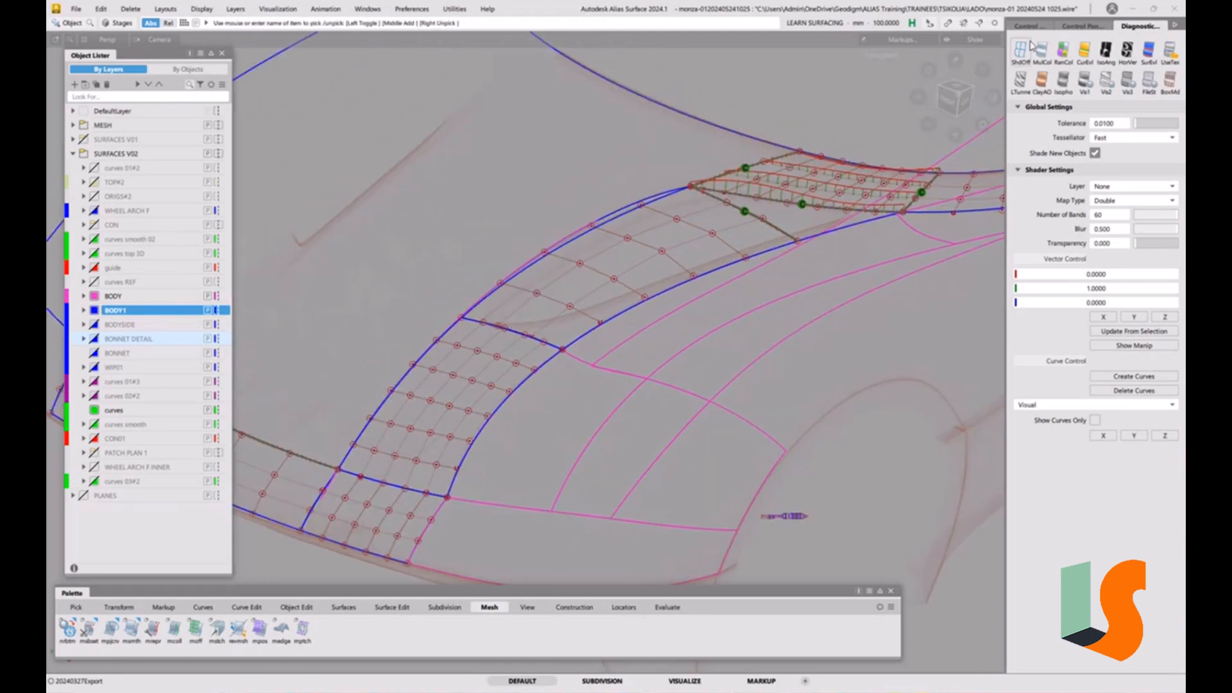
- Display X axis aligned cross sections on all objects and inspect how the body surfaces follow the mesh sections
{"action": "left_click", "coordinate": [1080, 26]}
{"action": "left_click", "coordinate": [1043, 51]}
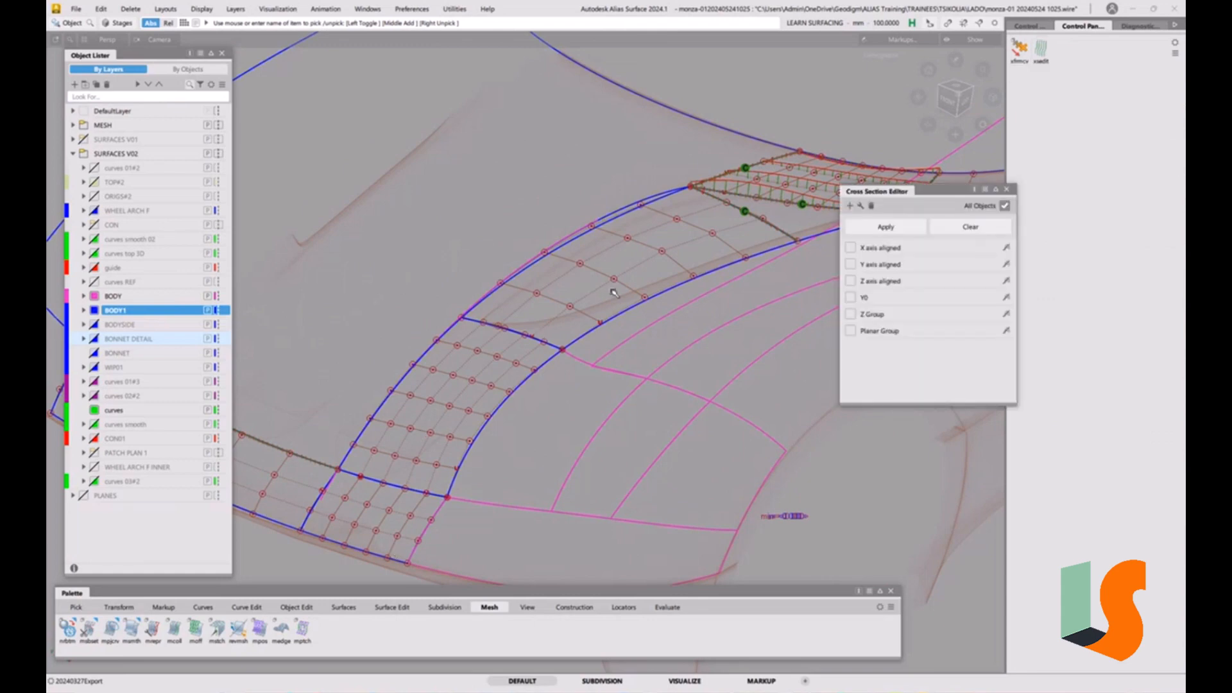
{"action": "left_click", "coordinate": [851, 248]}
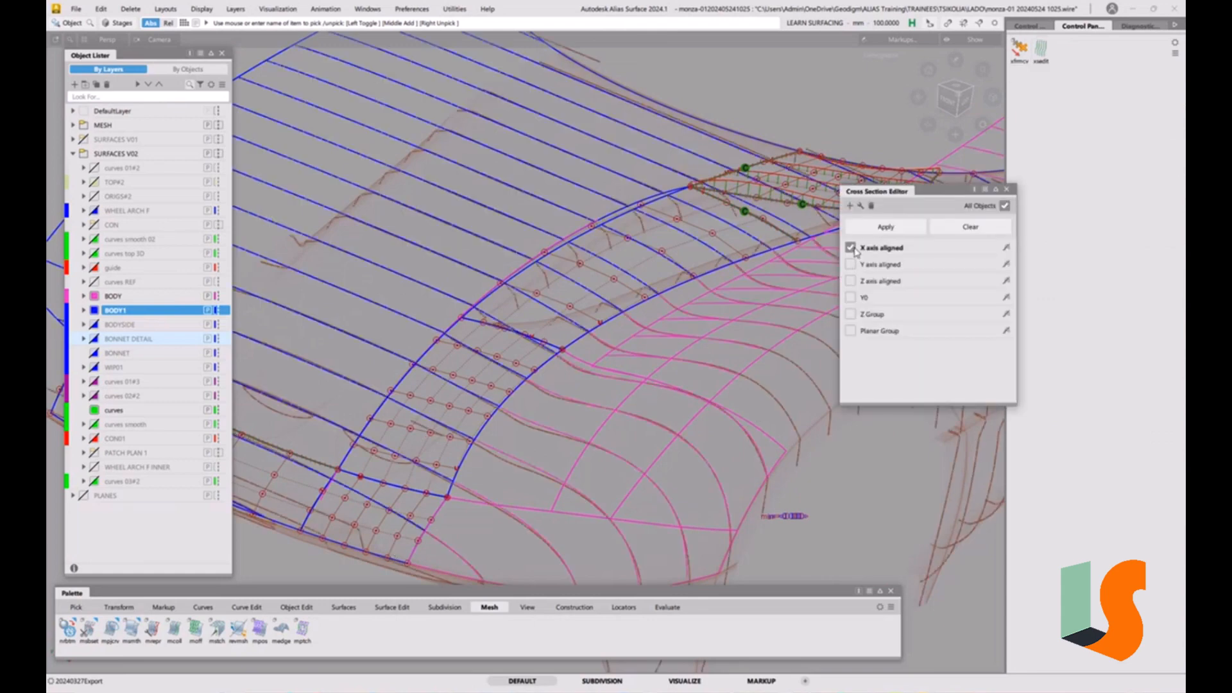
{"action": "left_click_drag", "start_coordinate": [634, 420], "coordinate": [604, 385], "text": "alt+shift"}
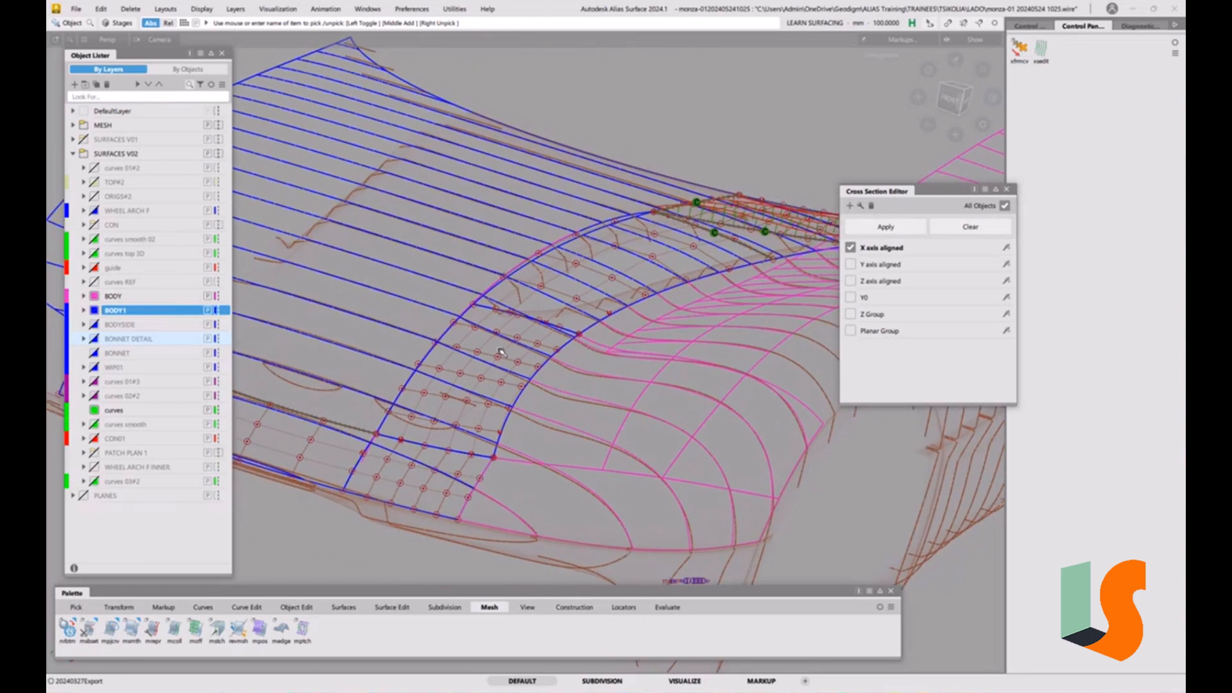
{"action": "right_click_drag", "start_coordinate": [603, 385], "coordinate": [610, 301], "text": "alt+shift"}
{"action": "left_click_drag", "start_coordinate": [625, 247], "coordinate": [613, 266], "text": "alt+shift"}
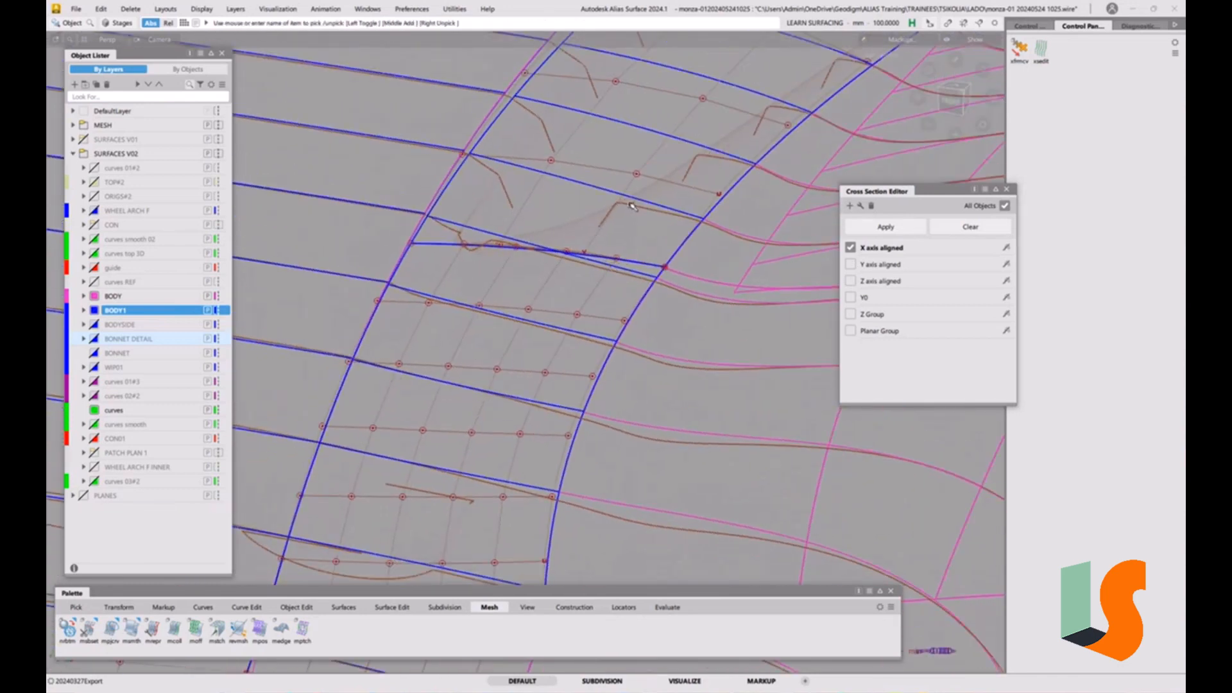
{"action": "left_click_drag", "start_coordinate": [652, 252], "coordinate": [620, 252], "text": "alt+shift"}
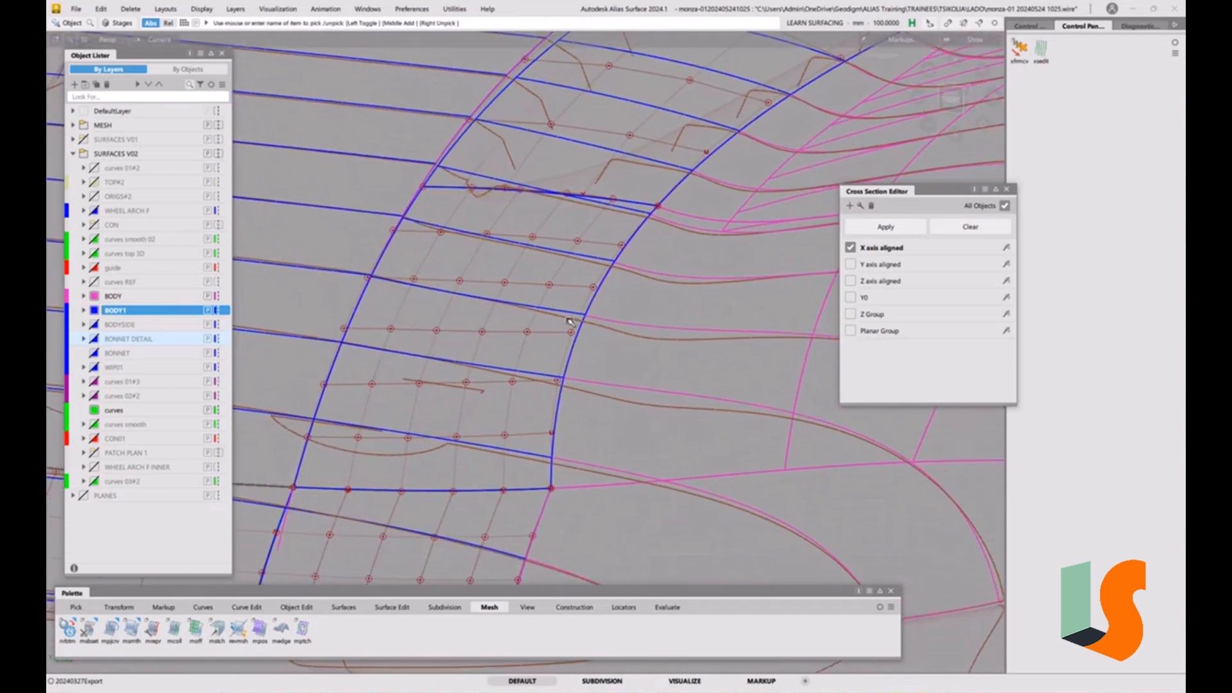
- Display the CVs and hull of the low front surface beneath the wheel arch bulge
{"action": "left_click_drag", "start_coordinate": [582, 416], "coordinate": [652, 315], "text": "alt+shift"}
{"action": "left_click_drag", "start_coordinate": [764, 290], "coordinate": [644, 417], "text": "alt+shift"}
{"action": "left_click", "coordinate": [585, 389]}
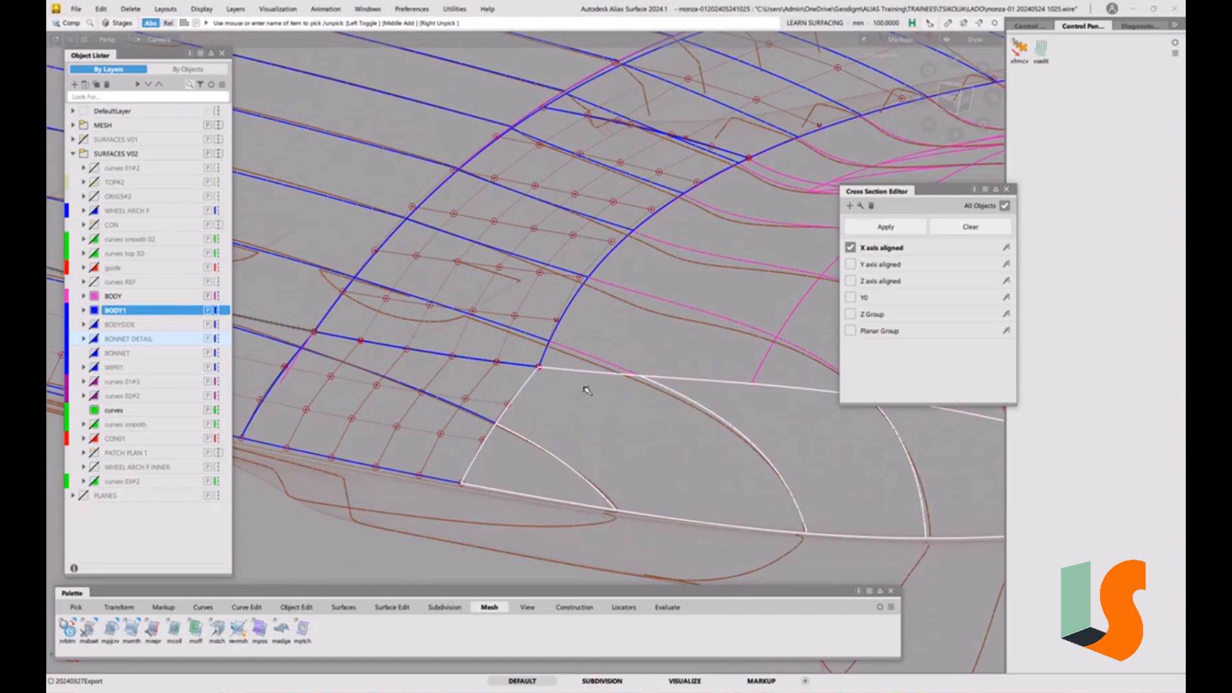
{"action": "left_click", "coordinate": [1028, 26]}
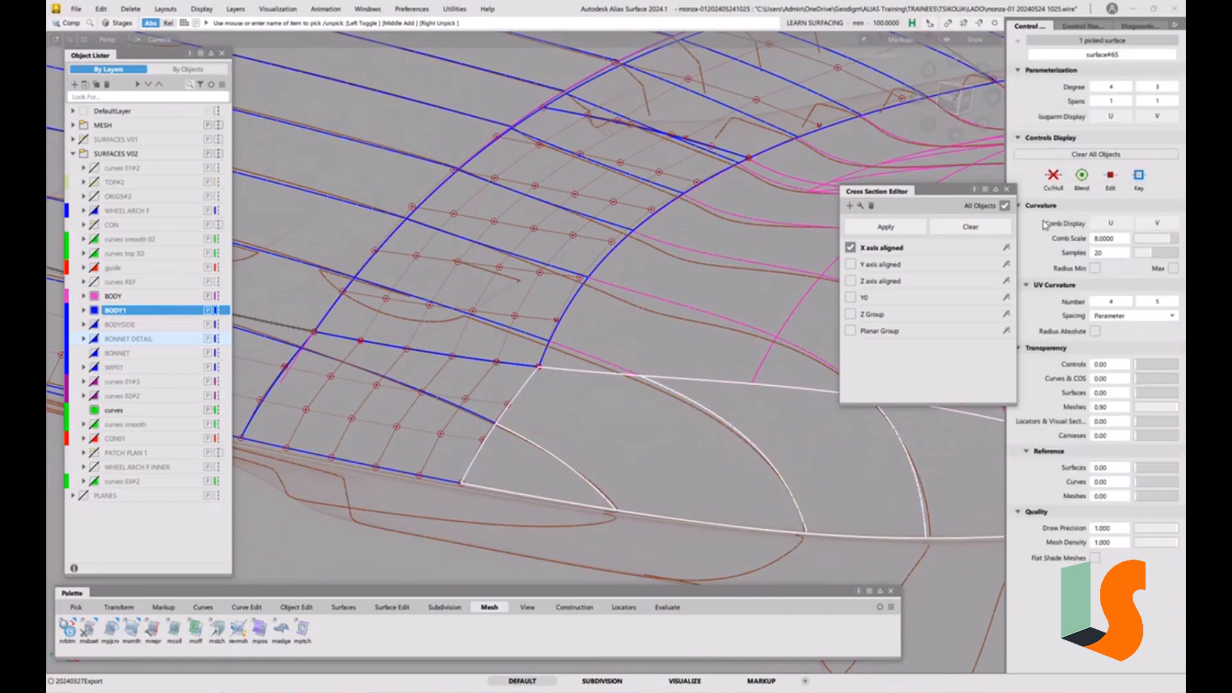
{"action": "left_click", "coordinate": [1052, 176]}
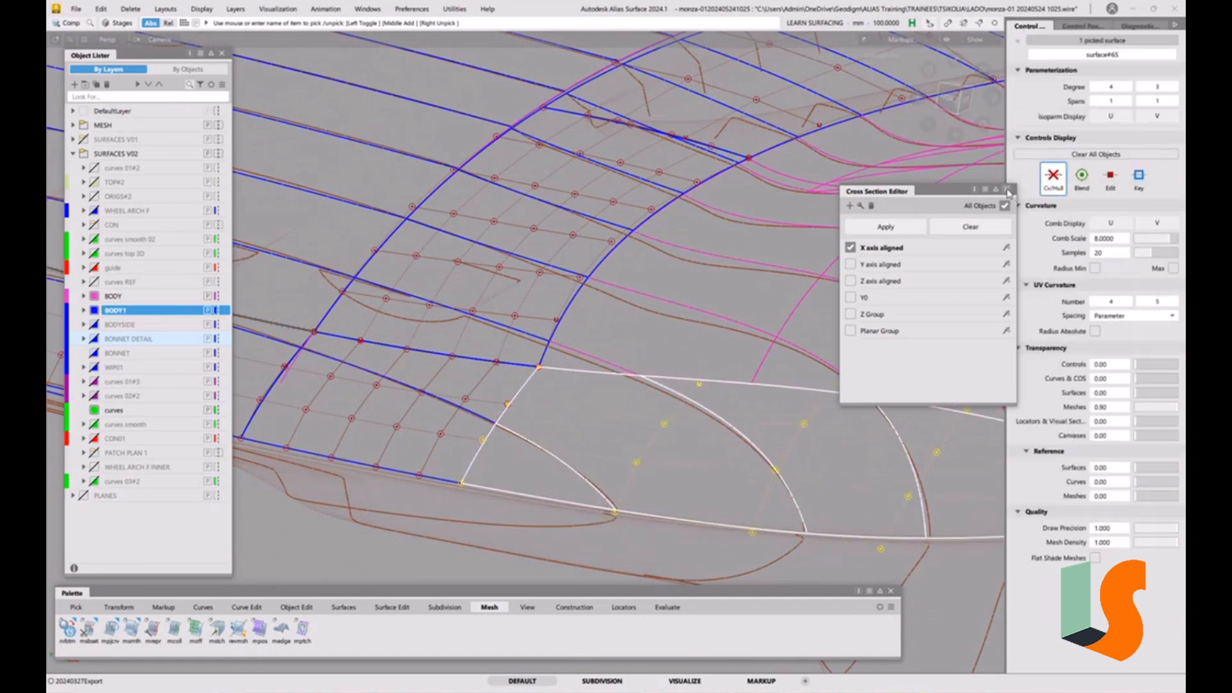
- Add Y axis aligned cross sections to the X axis aligned ones on all objects, and close the Cross Section Editor
{"action": "left_click", "coordinate": [851, 264]}
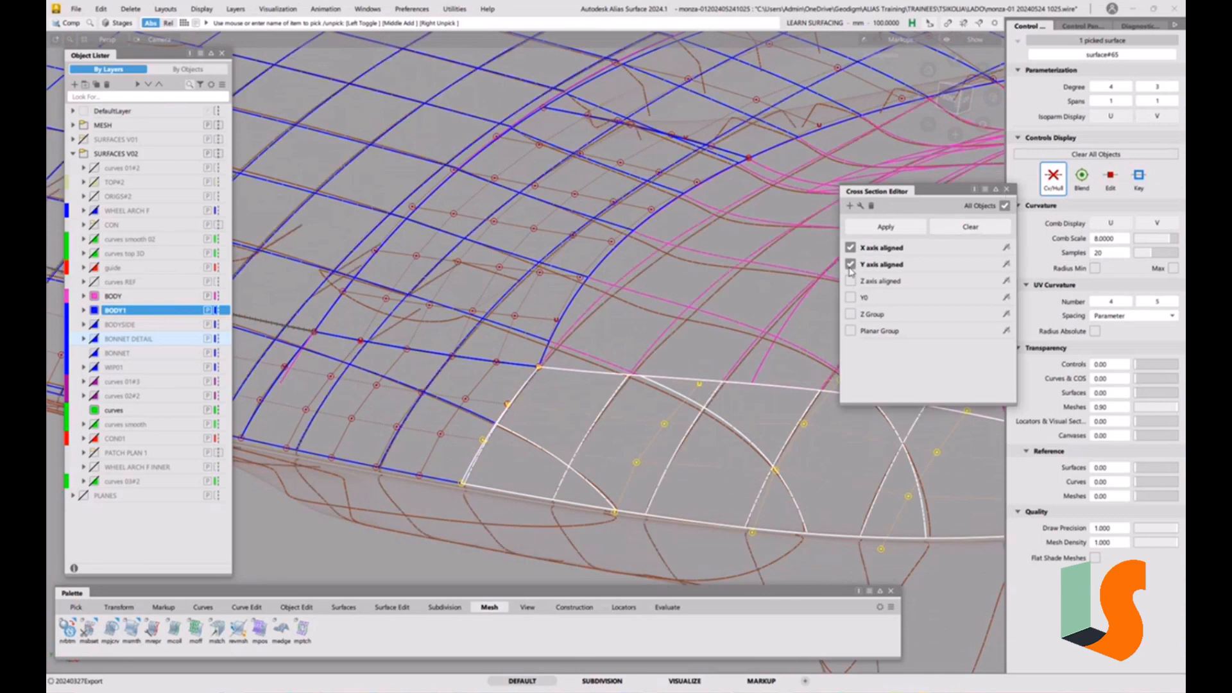
{"action": "left_click", "coordinate": [1006, 190]}
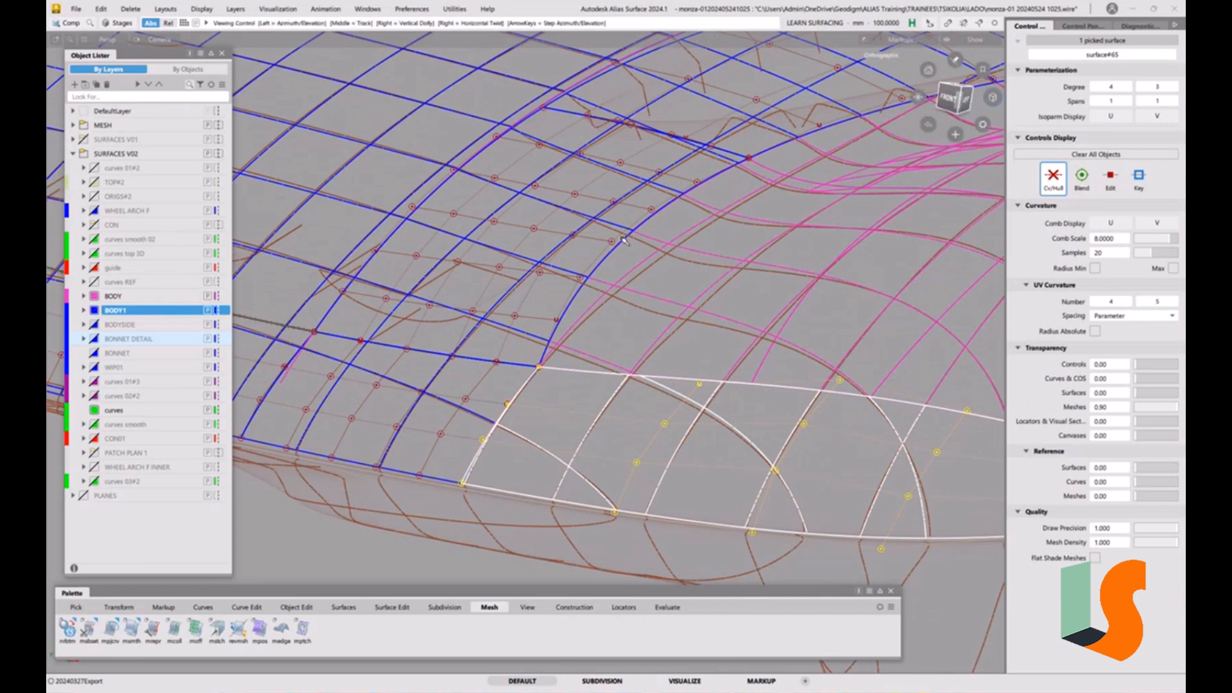
{"action": "left_click_drag", "start_coordinate": [614, 252], "coordinate": [599, 337], "text": "alt+shift"}
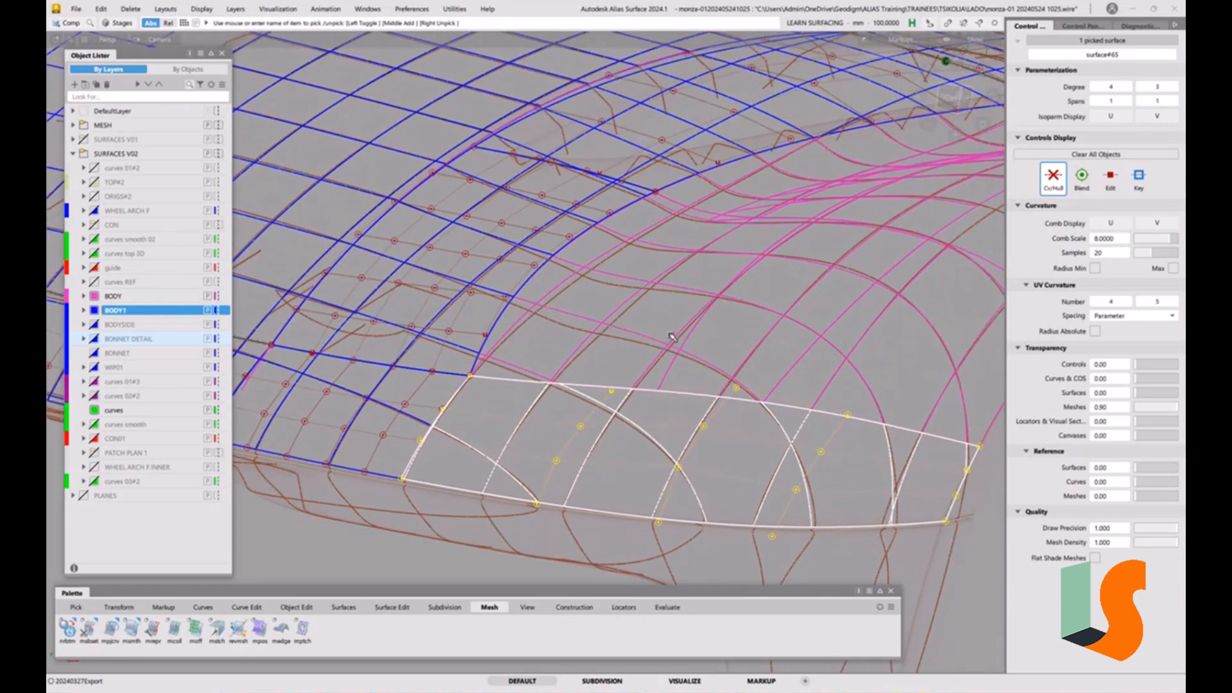
- Turn the transition surface between the blue body patch and the pink wing surface into a template, keeping the low front surface as normal geometry
{"action": "left_click", "coordinate": [652, 322]}
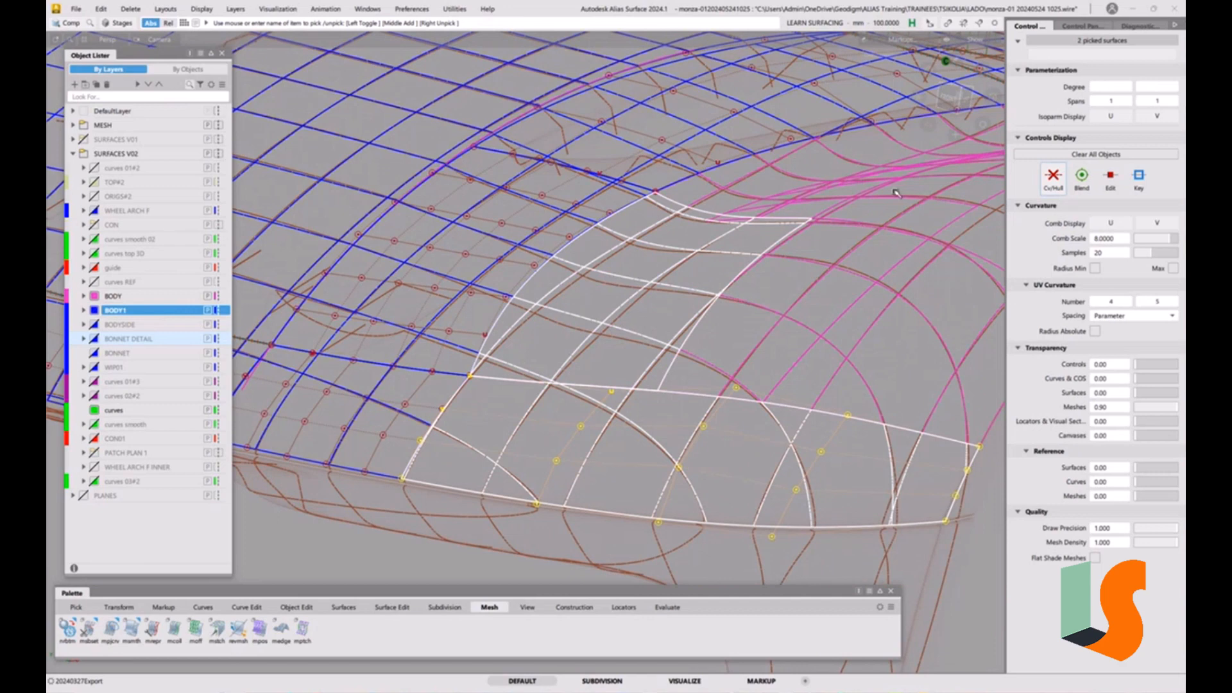
{"action": "left_click", "coordinate": [811, 252]}
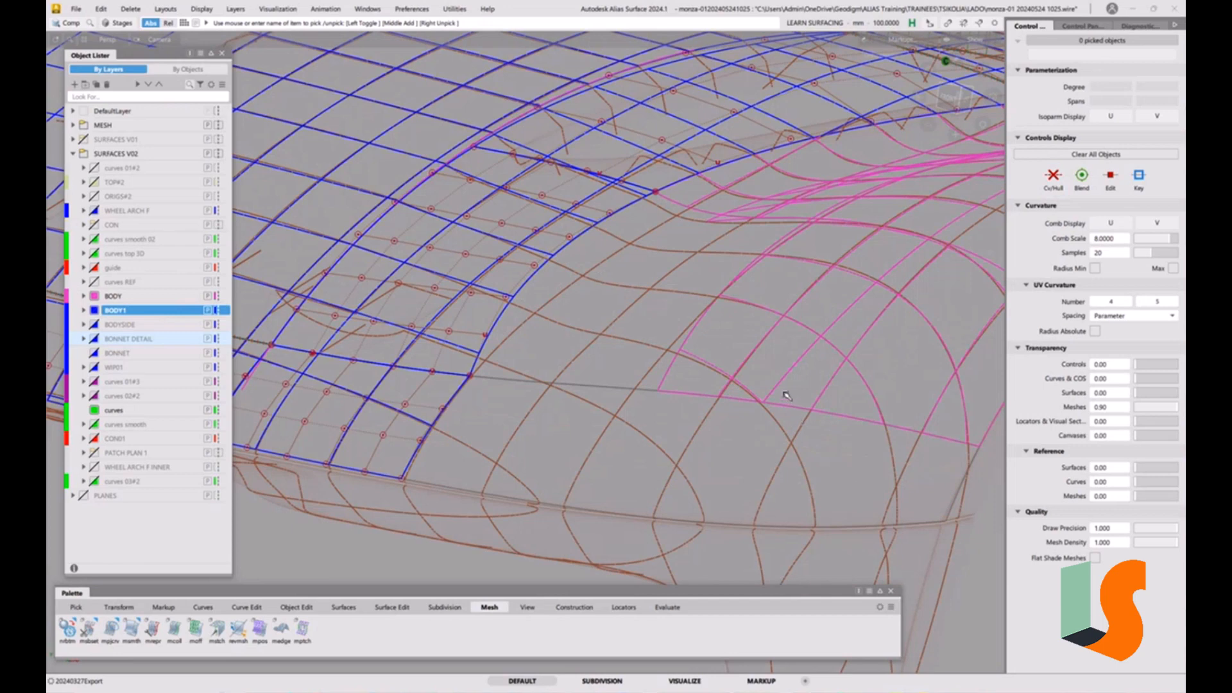
{"action": "left_click_drag", "start_coordinate": [669, 367], "coordinate": [682, 389], "text": "ctrl+shift"}
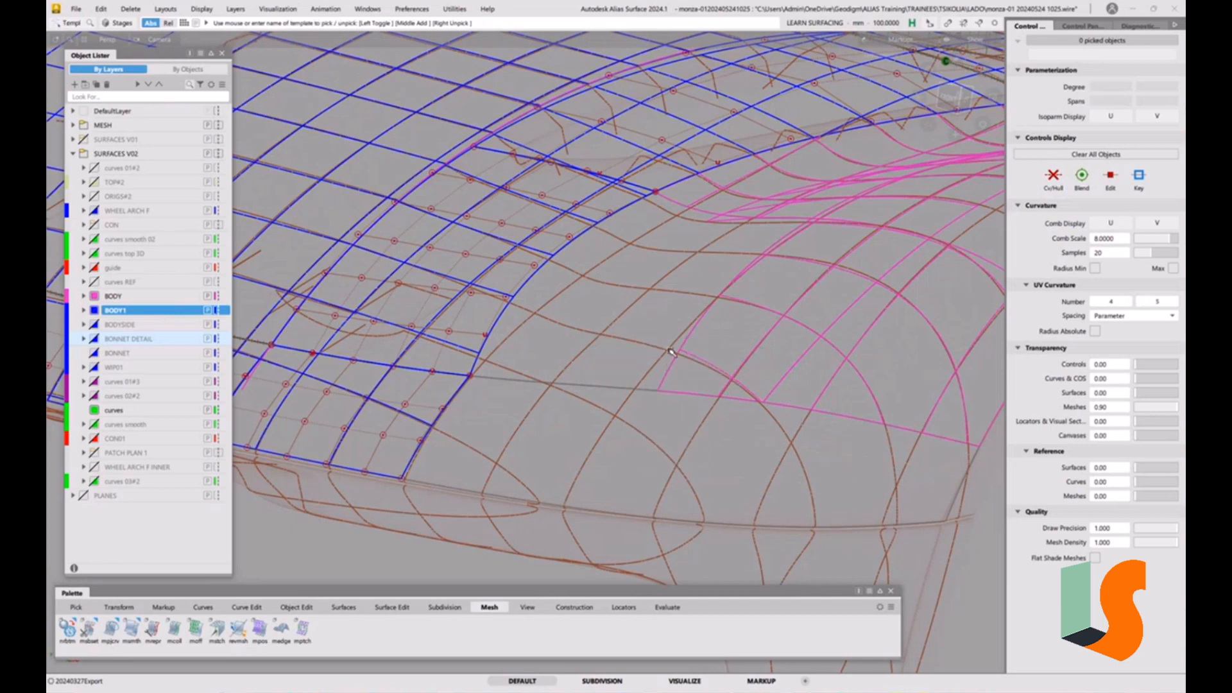
{"action": "left_click", "coordinate": [591, 453]}
{"action": "left_click", "coordinate": [628, 425]}
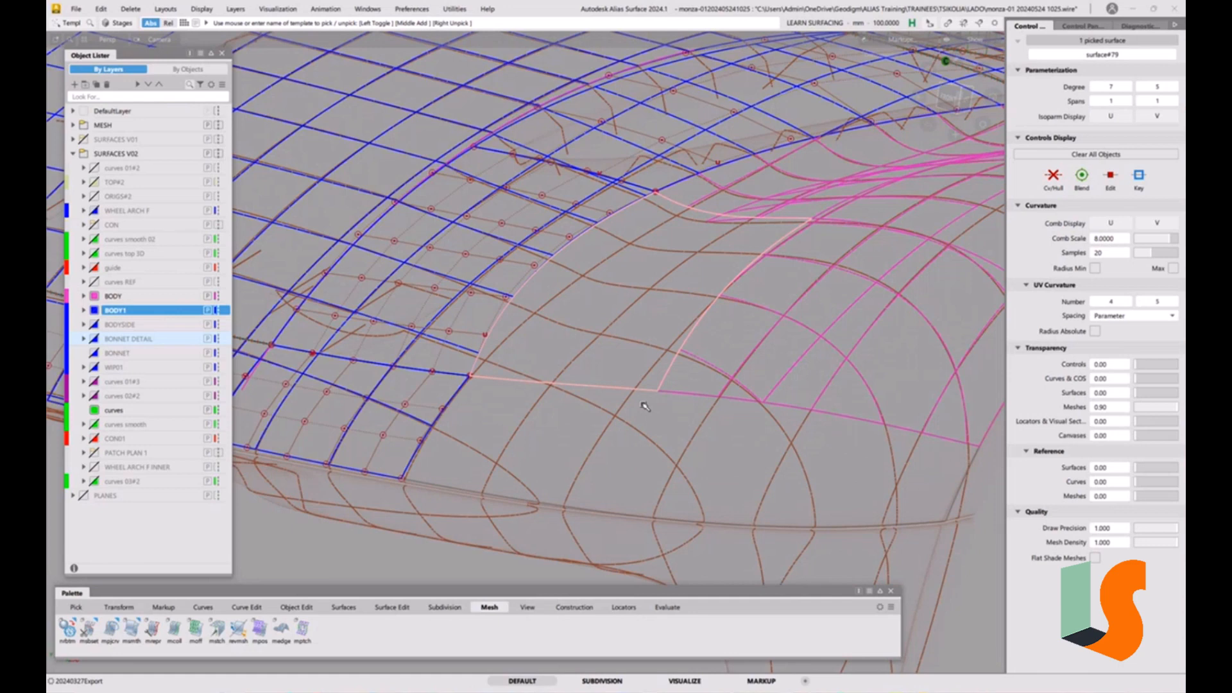
{"action": "left_click", "coordinate": [656, 351]}
{"action": "left_click", "coordinate": [627, 422]}
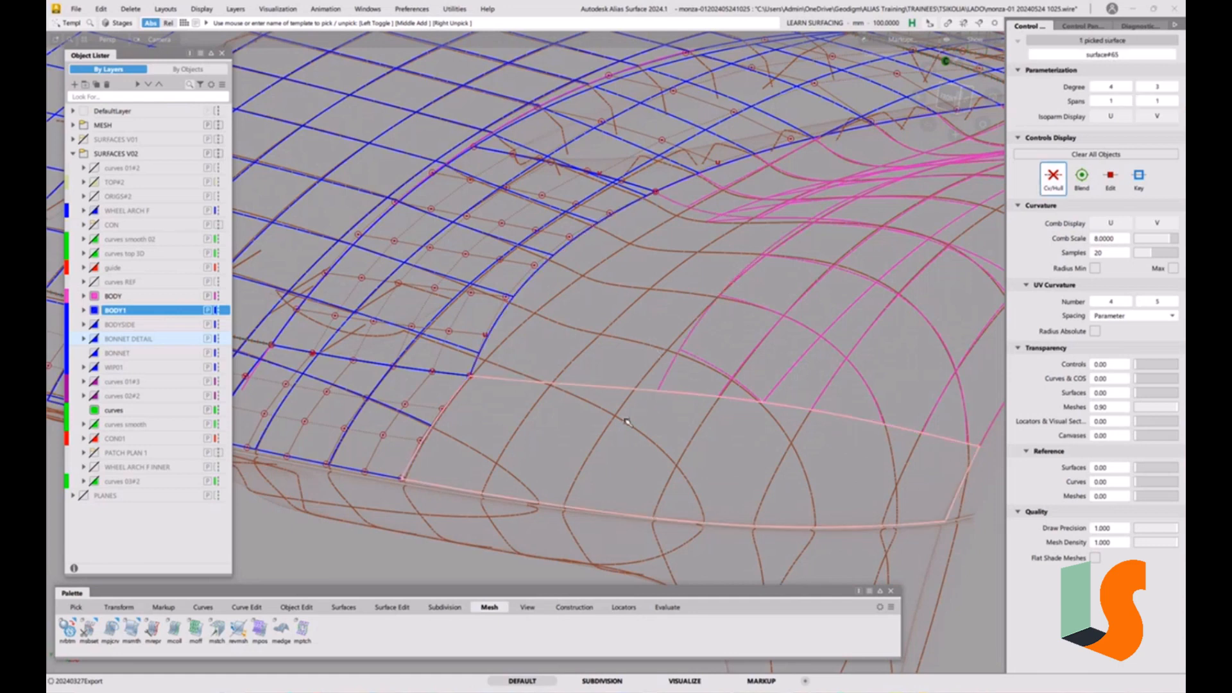
{"action": "left_click", "coordinate": [627, 422]}
- Untrim the pink wing surface above the low front surface and display its CVs and hull
{"action": "left_click_drag", "start_coordinate": [718, 339], "coordinate": [695, 349], "text": "ctrl+shift"}
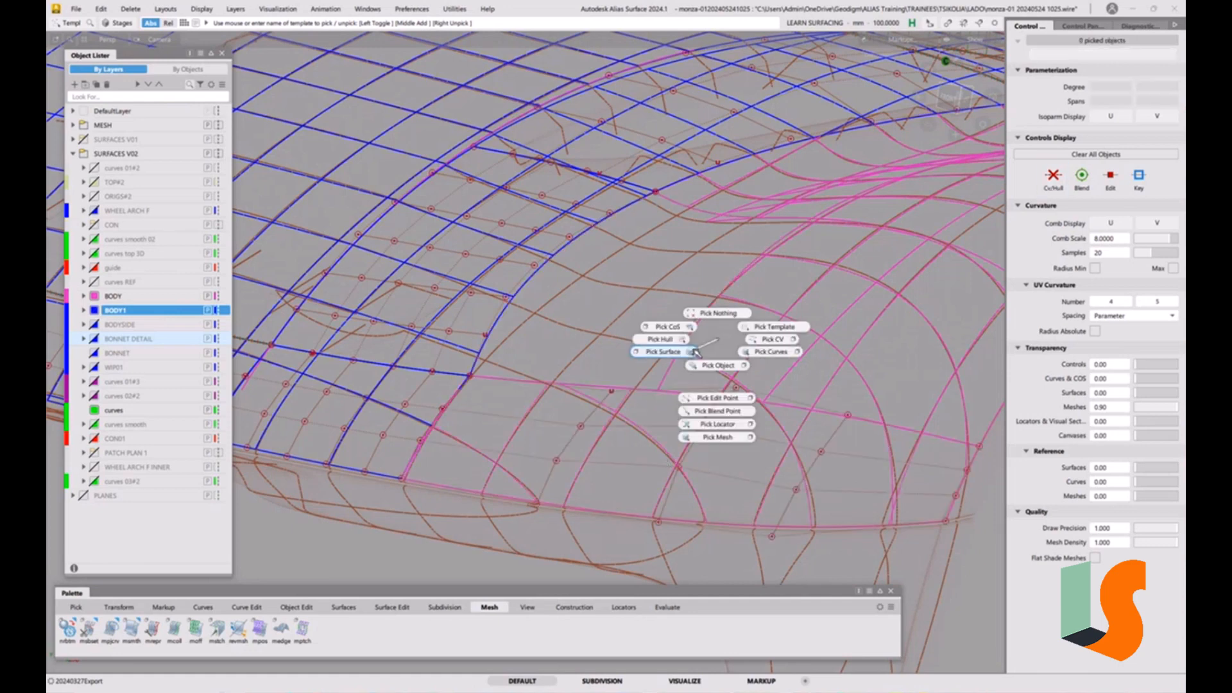
{"action": "left_click", "coordinate": [707, 341]}
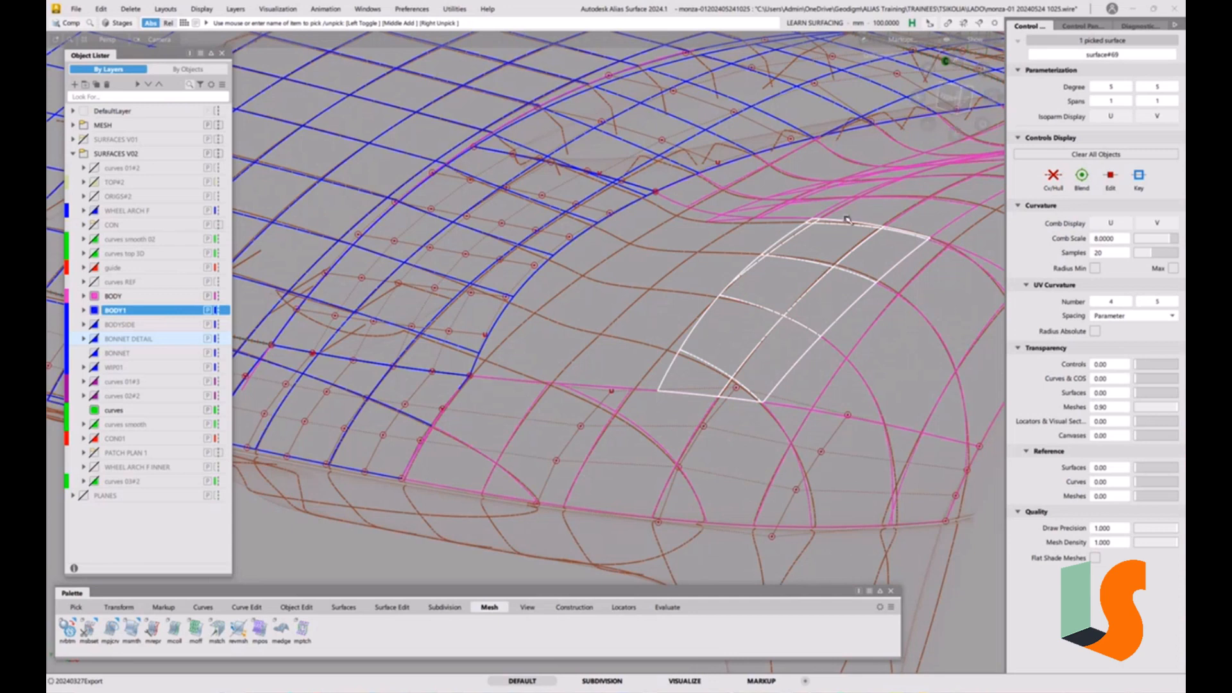
{"action": "key", "text": "ctrl+u"}
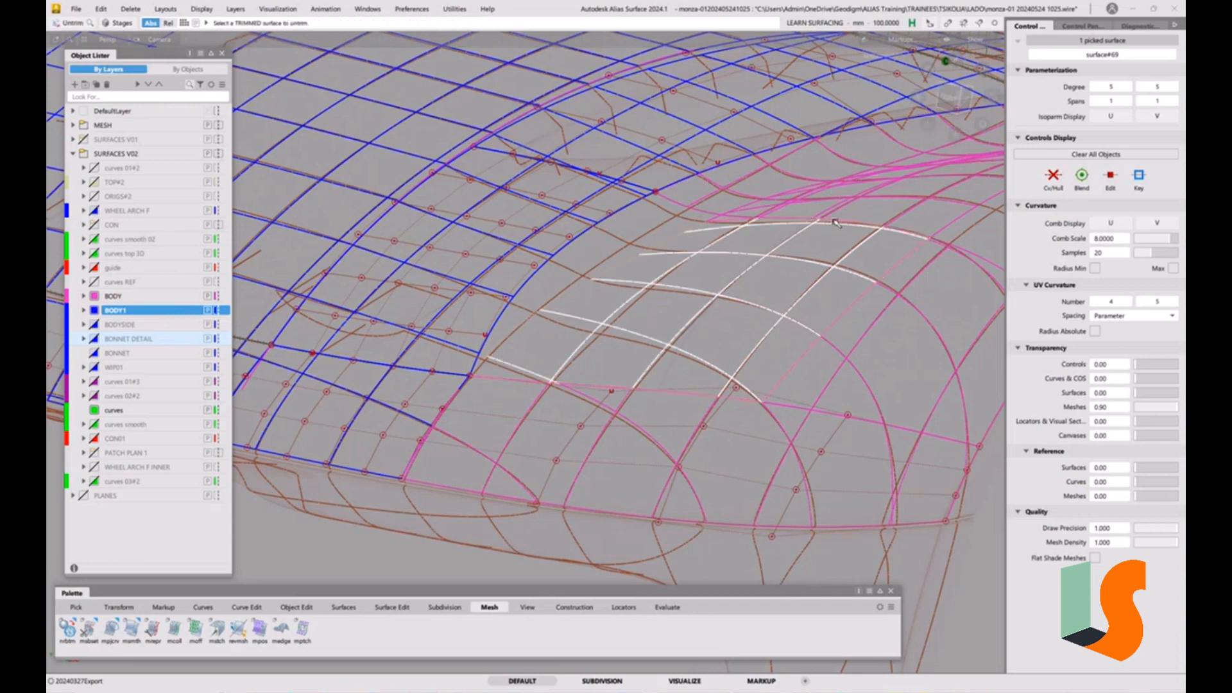
{"action": "left_click", "coordinate": [1059, 182]}
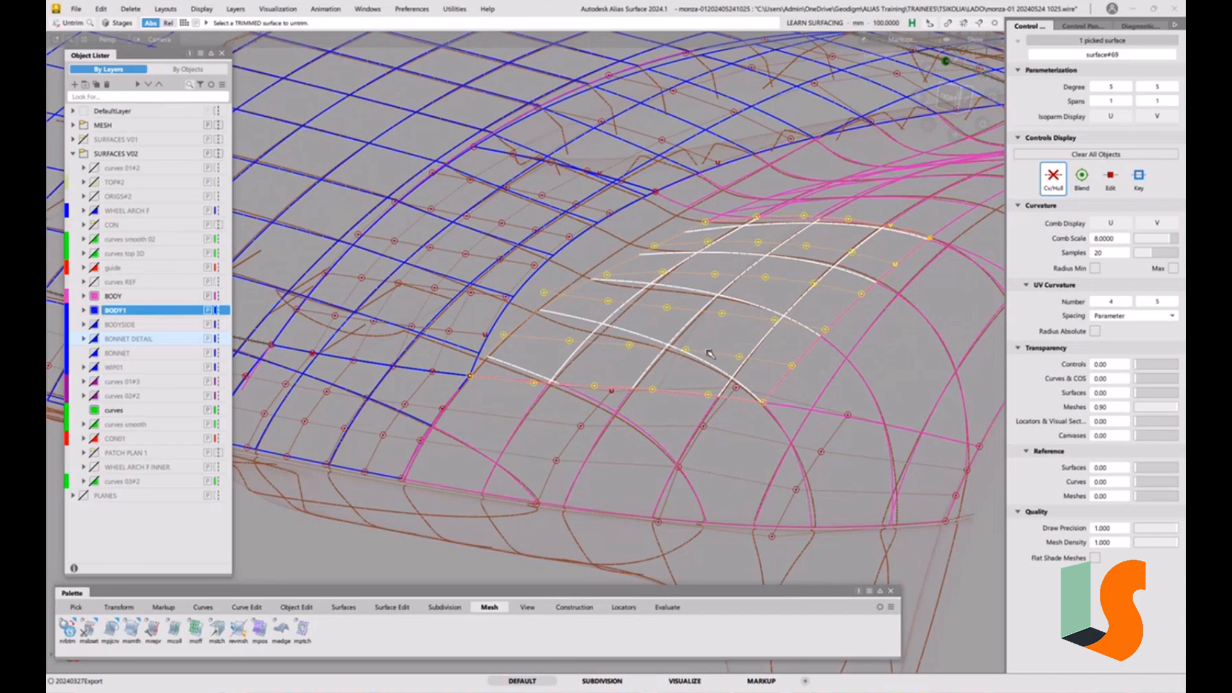
- Display the CVs and hull of the outer wing surface adjoining the untrimmed one
{"action": "left_click_drag", "start_coordinate": [664, 354], "coordinate": [713, 396], "text": "alt+shift"}
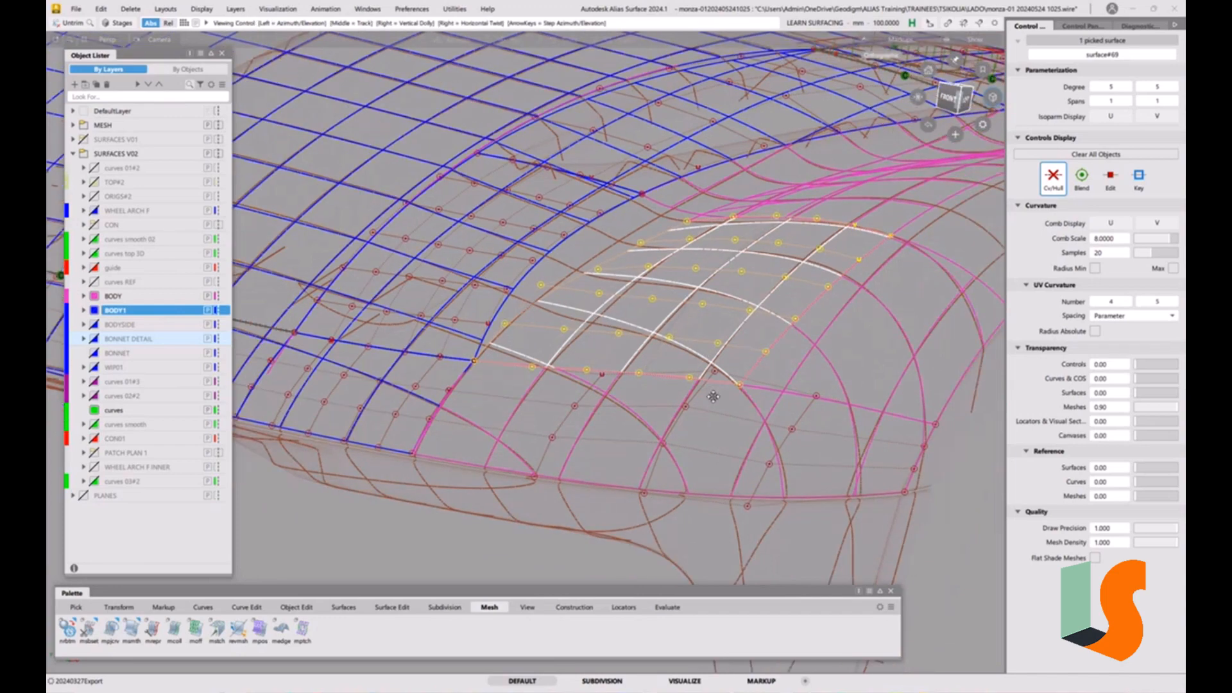
{"action": "middle_click_drag", "start_coordinate": [714, 396], "coordinate": [669, 410], "text": "alt+shift"}
{"action": "left_click_drag", "start_coordinate": [726, 384], "coordinate": [726, 355], "text": "ctrl+shift"}
{"action": "left_click_drag", "start_coordinate": [726, 383], "coordinate": [726, 407], "text": "ctrl+shift"}
{"action": "left_click", "coordinate": [758, 364]}
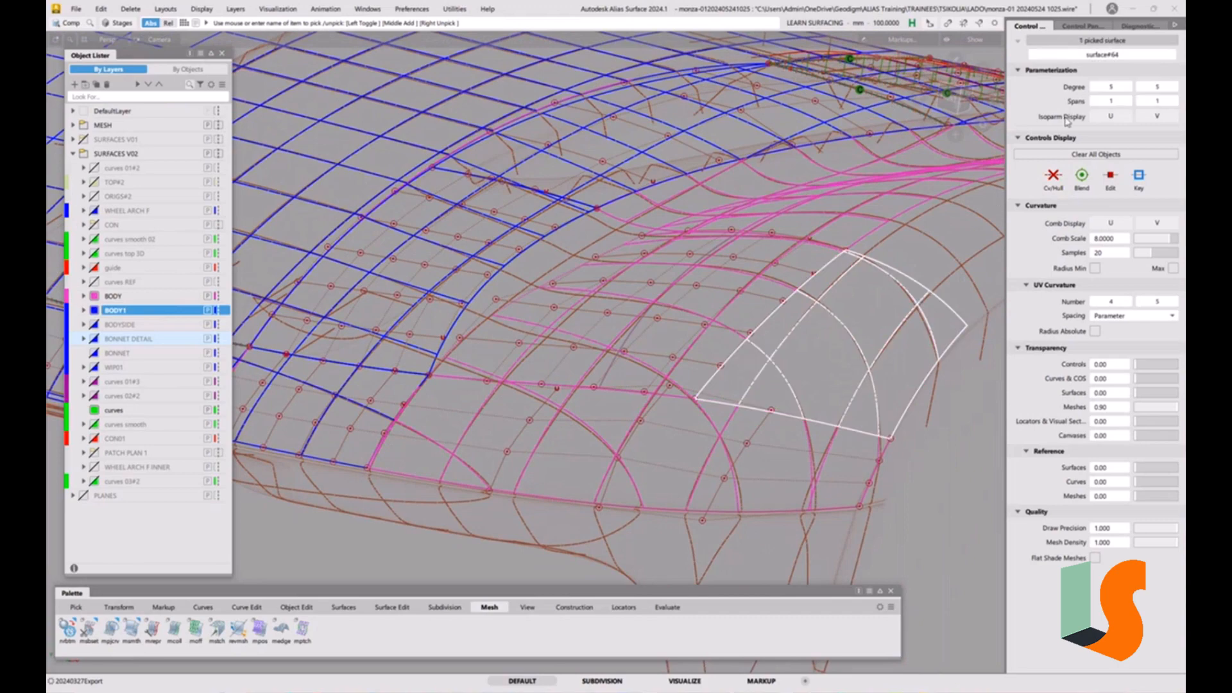
{"action": "left_click", "coordinate": [869, 276]}
{"action": "left_click_drag", "start_coordinate": [764, 337], "coordinate": [723, 406], "text": "alt+shift"}
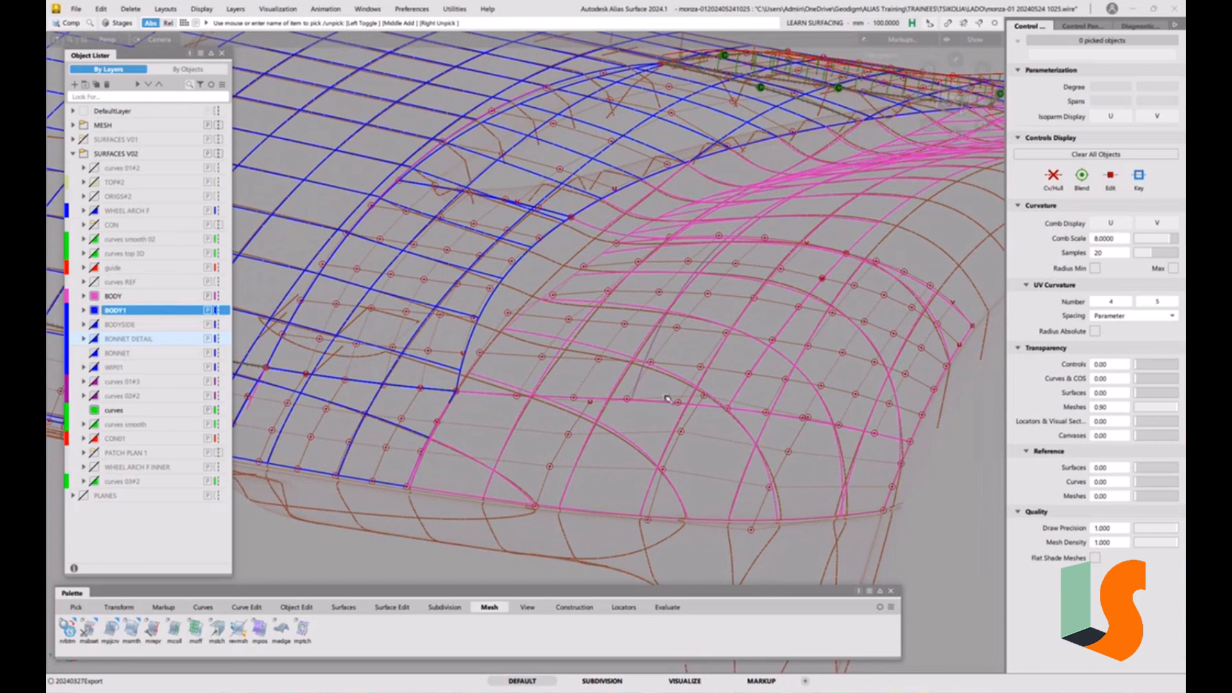
- Delete the curve-on-surface from the untrimmed wing surface, accepting the deletion of its construction history
{"action": "left_click_drag", "start_coordinate": [668, 399], "coordinate": [644, 393], "text": "ctrl+shift"}
{"action": "left_click", "coordinate": [638, 375]}
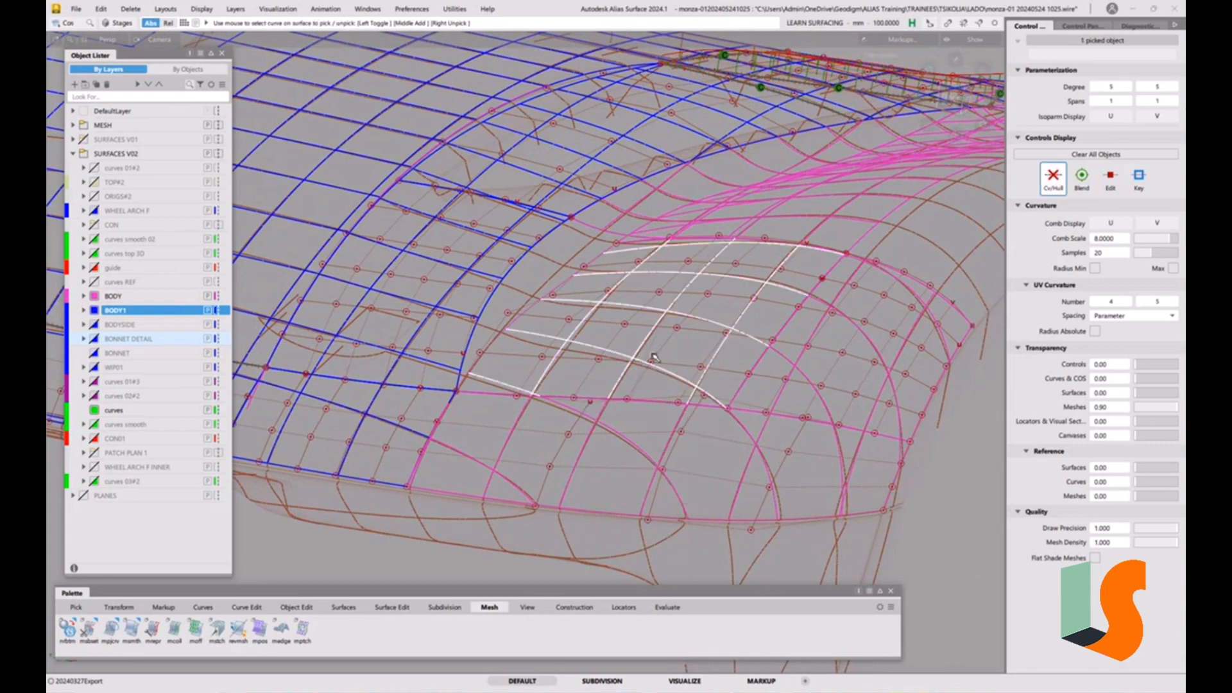
{"action": "key", "text": "Delete"}
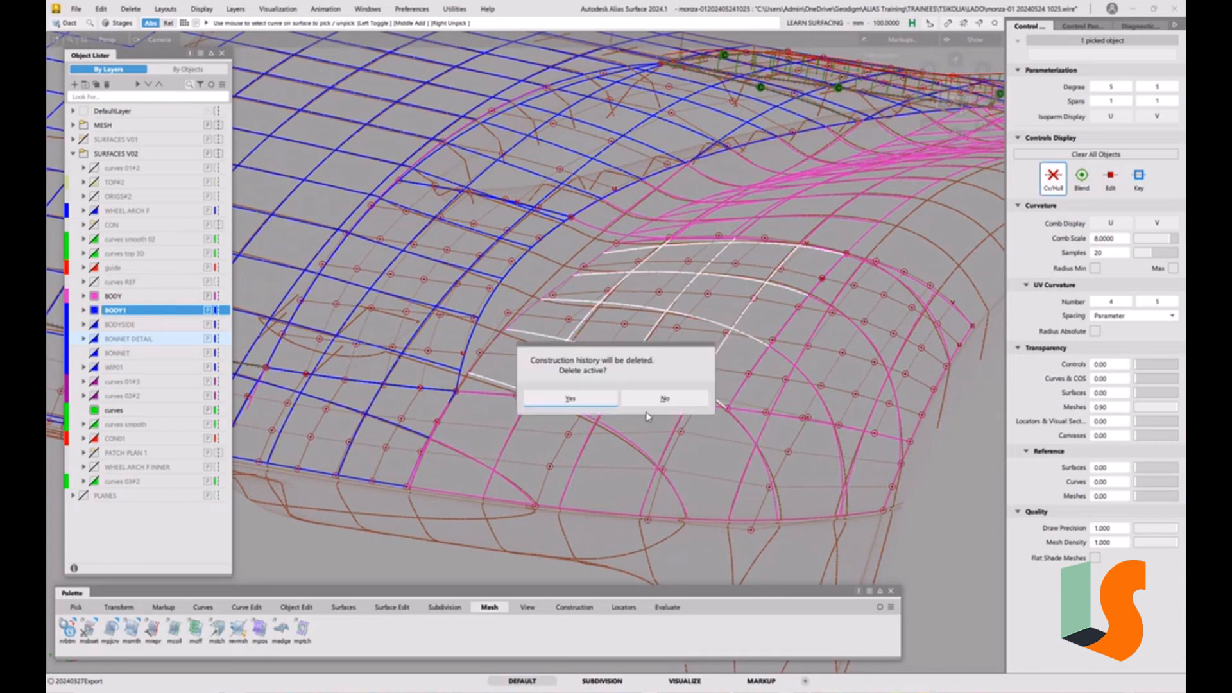
{"action": "left_click", "coordinate": [600, 401]}
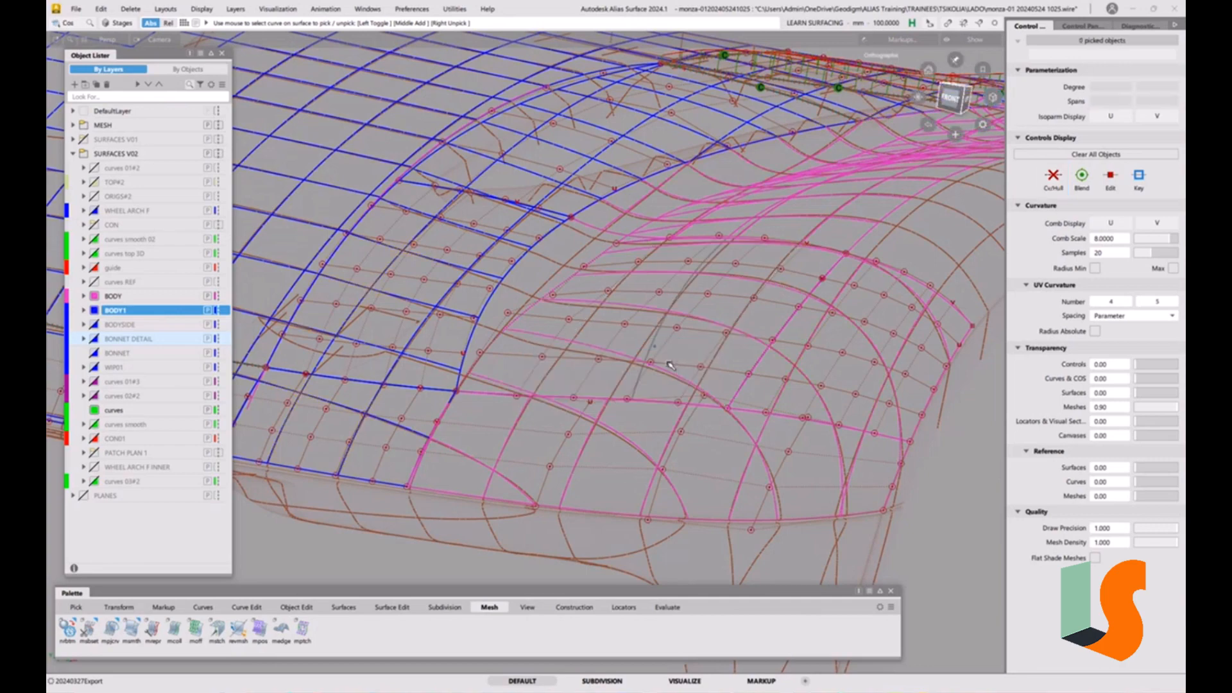
- Pick the seven main wing and front body surfaces together, examine their patch layout against the mesh sections, and clear the selection
{"action": "left_click_drag", "start_coordinate": [679, 371], "coordinate": [671, 418], "text": "alt+shift"}
{"action": "left_click_drag", "start_coordinate": [704, 457], "coordinate": [661, 463], "text": "ctrl+shift"}
{"action": "left_click", "coordinate": [696, 411]}
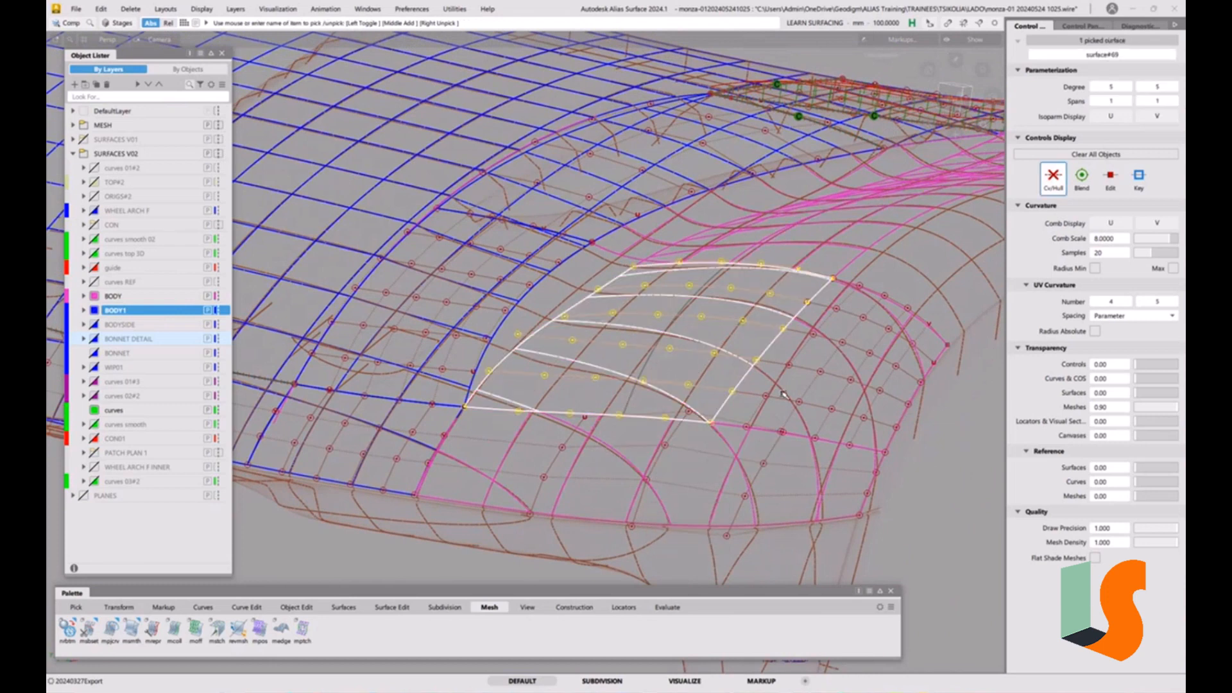
{"action": "left_click", "coordinate": [761, 410]}
{"action": "left_click", "coordinate": [680, 460]}
{"action": "left_click", "coordinate": [399, 441]}
{"action": "left_click", "coordinate": [513, 270]}
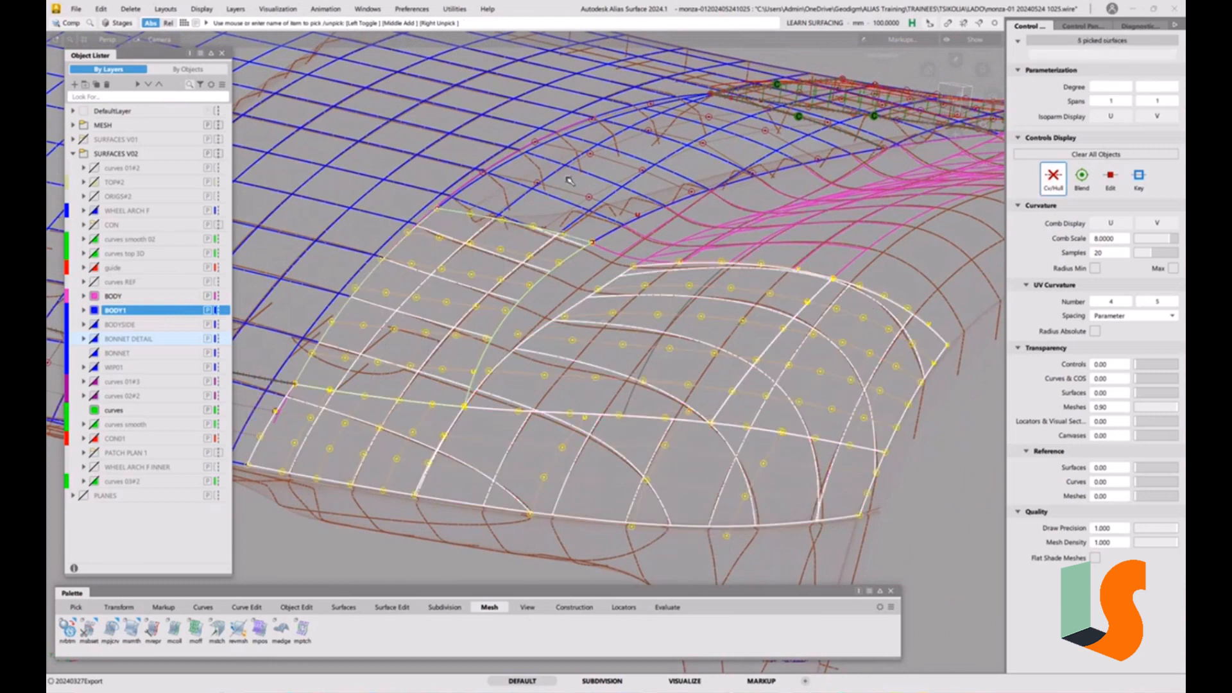
{"action": "left_click", "coordinate": [607, 183]}
{"action": "left_click", "coordinate": [870, 143]}
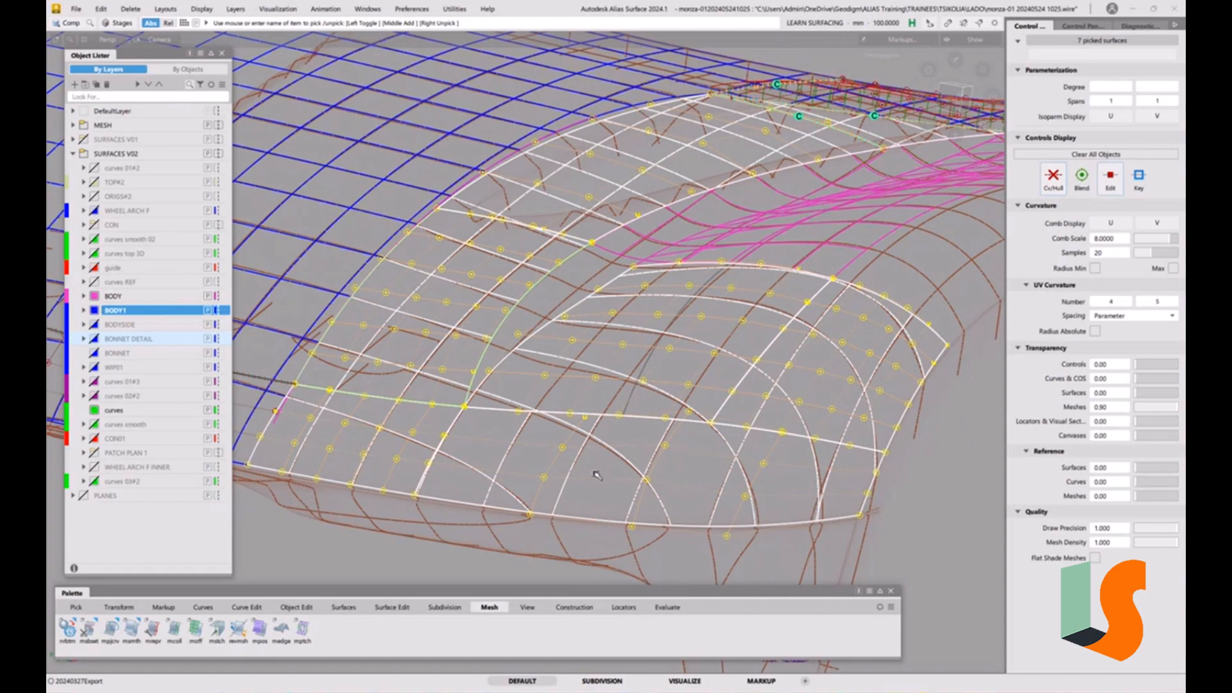
{"action": "left_click_drag", "start_coordinate": [543, 444], "coordinate": [591, 494], "text": "alt+shift"}
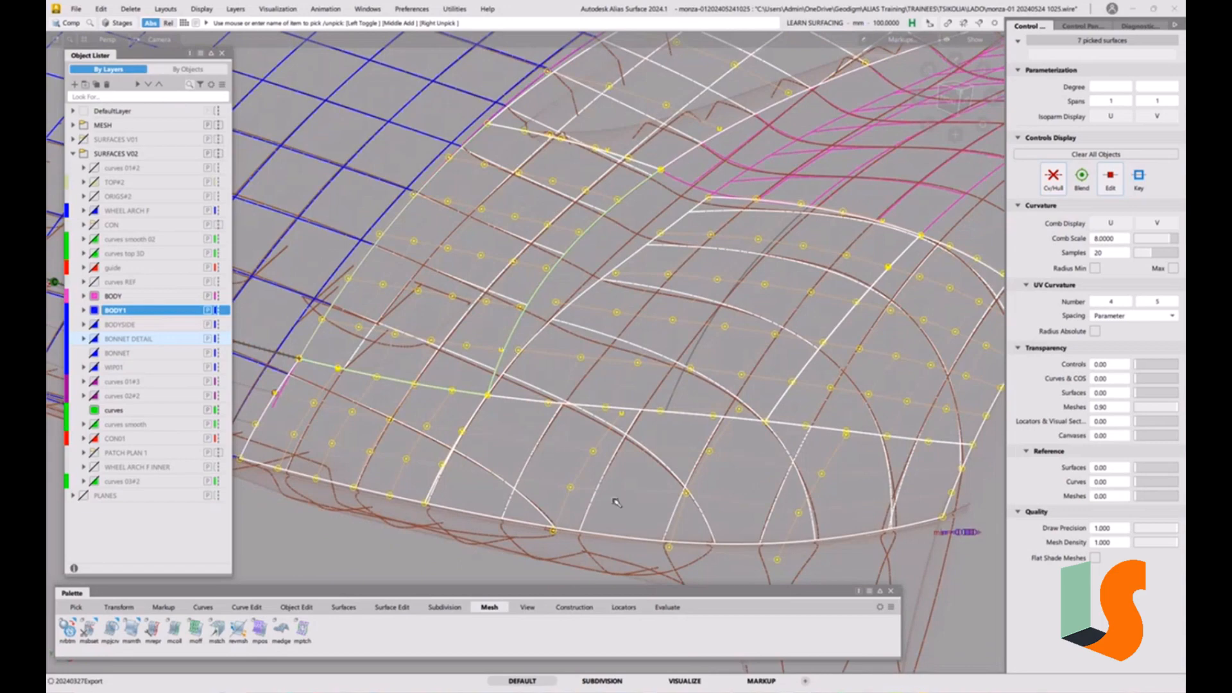
{"action": "left_click", "coordinate": [605, 441]}
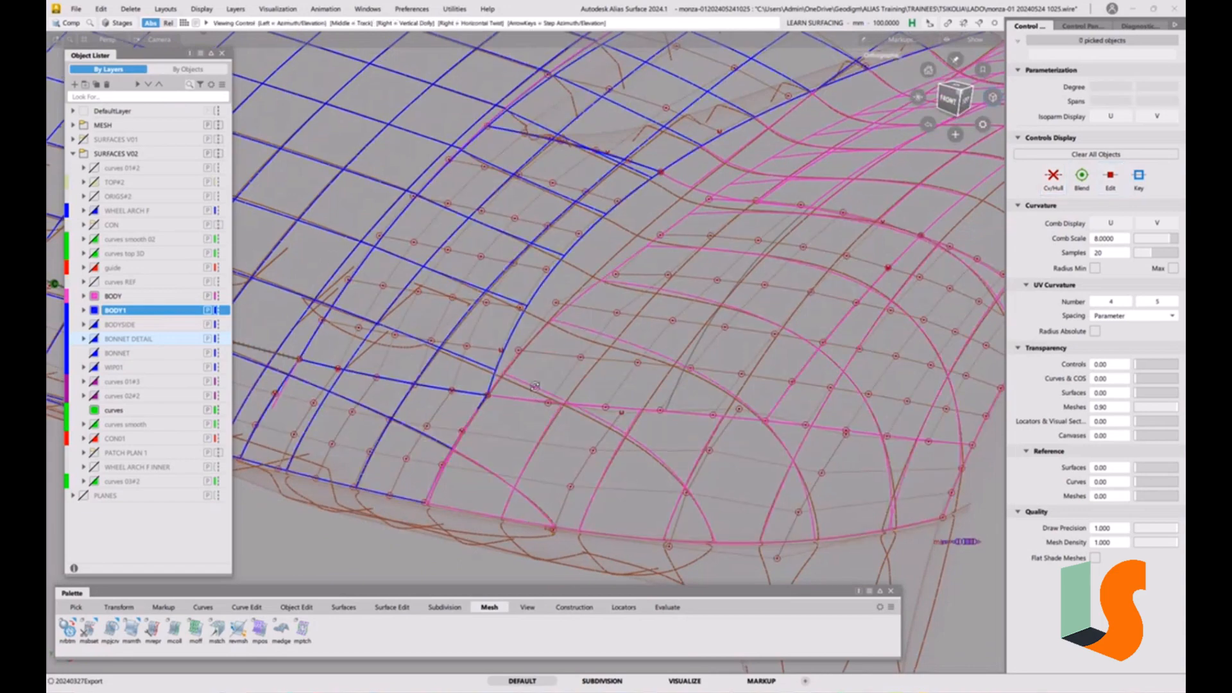
- Check G0 positional continuity, spaced by number per span, along the shared edges of the front body and wing surfaces
{"action": "left_click_drag", "start_coordinate": [534, 386], "coordinate": [504, 449], "text": "alt+shift"}
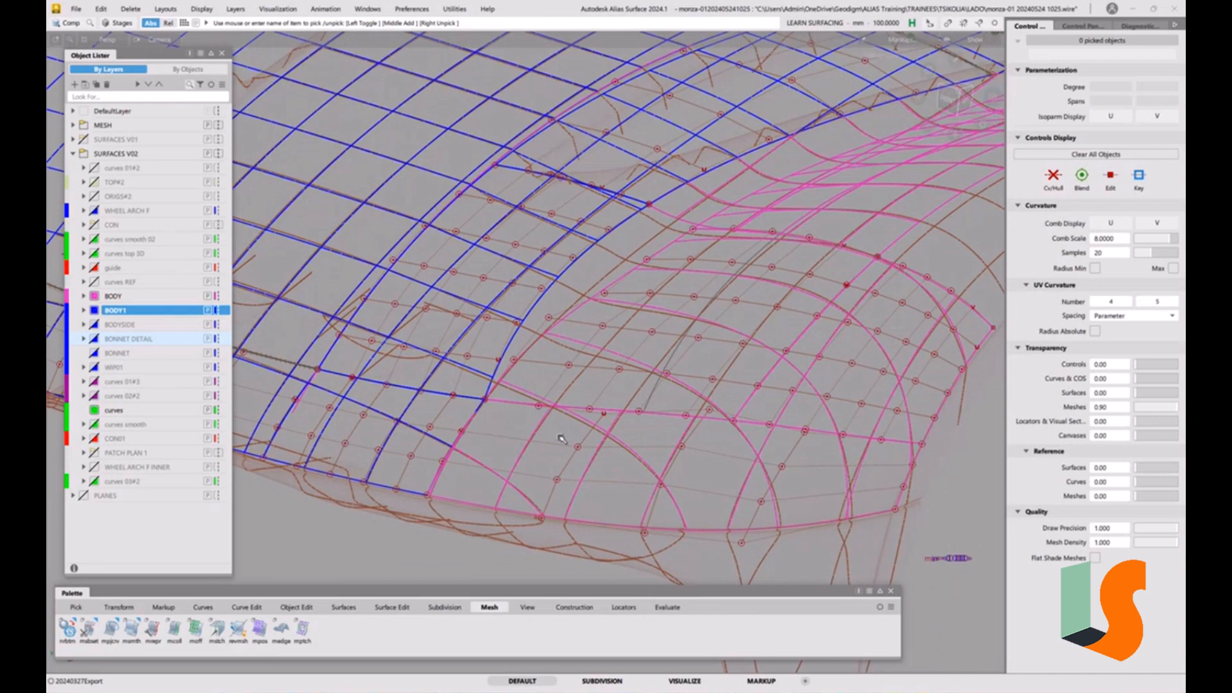
{"action": "left_click_drag", "start_coordinate": [510, 423], "coordinate": [480, 455], "text": "alt+shift"}
{"action": "right_click_drag", "start_coordinate": [551, 421], "coordinate": [472, 472], "text": "alt+shift"}
{"action": "left_click", "coordinate": [667, 607]}
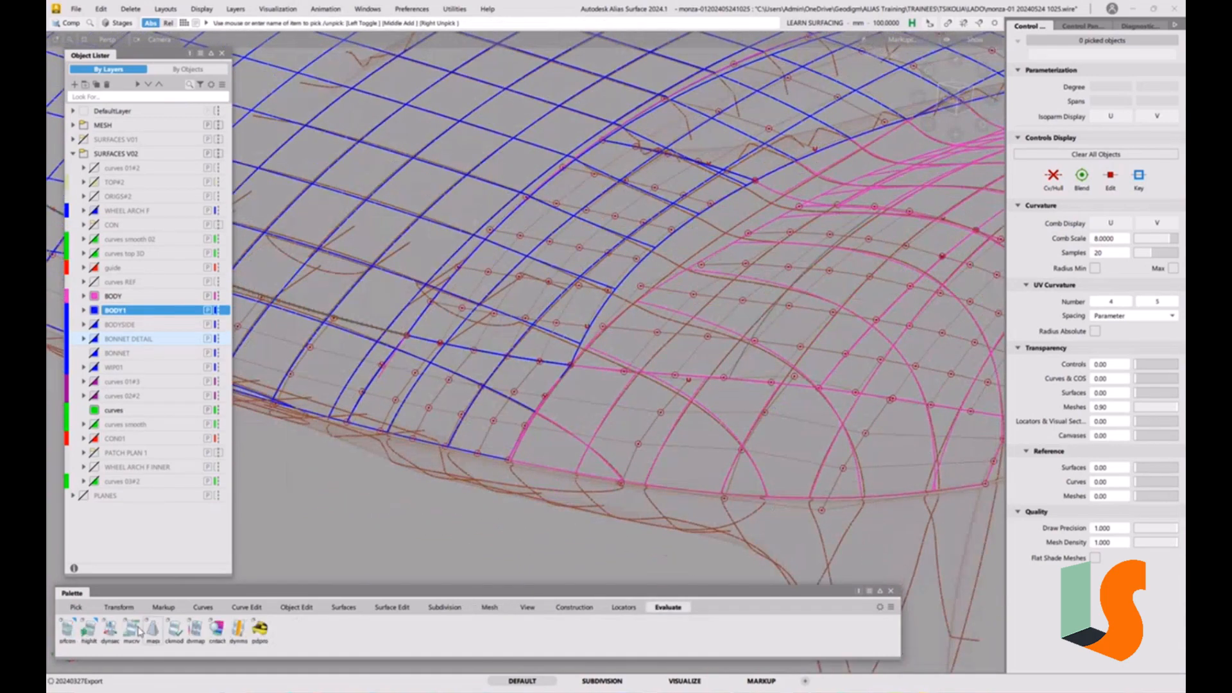
{"action": "double_click", "coordinate": [67, 628]}
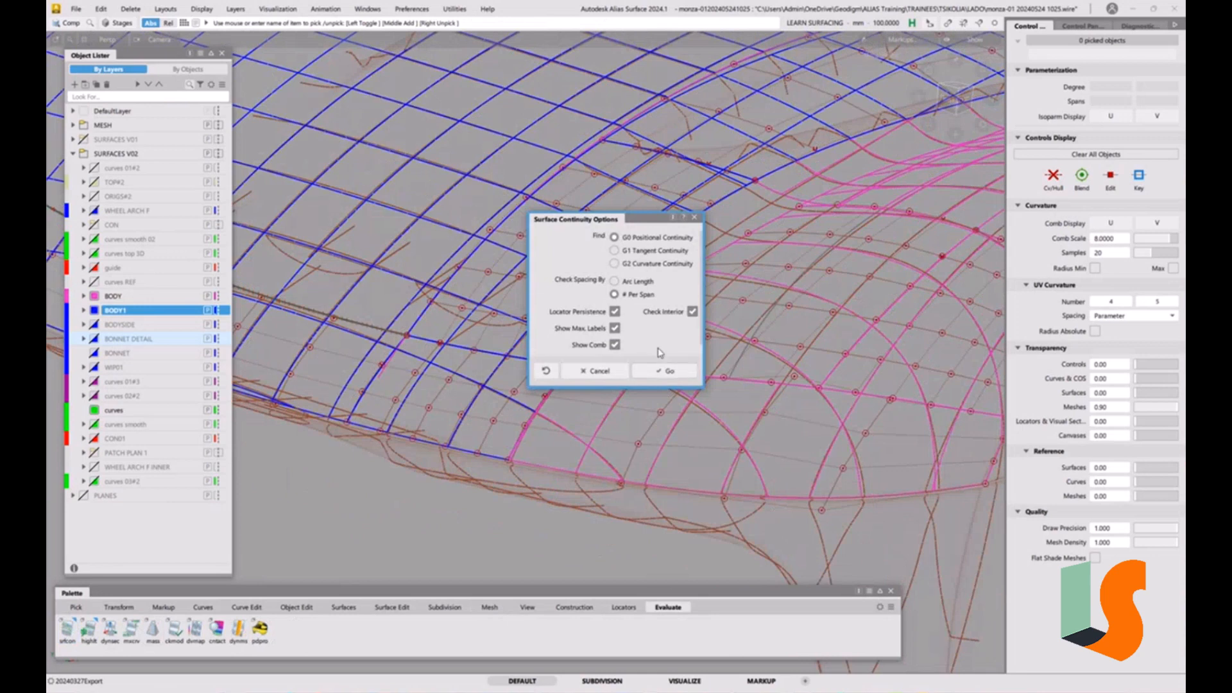
{"action": "left_click", "coordinate": [667, 372]}
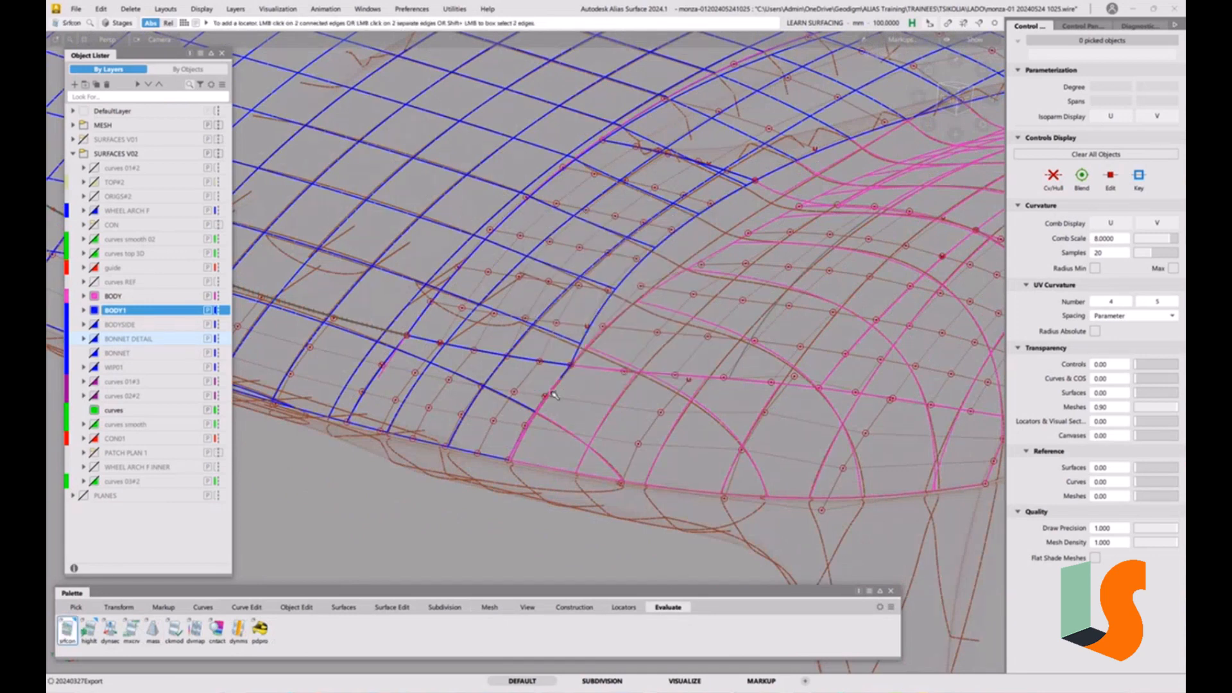
{"action": "left_click", "coordinate": [553, 395]}
{"action": "left_click", "coordinate": [541, 363]}
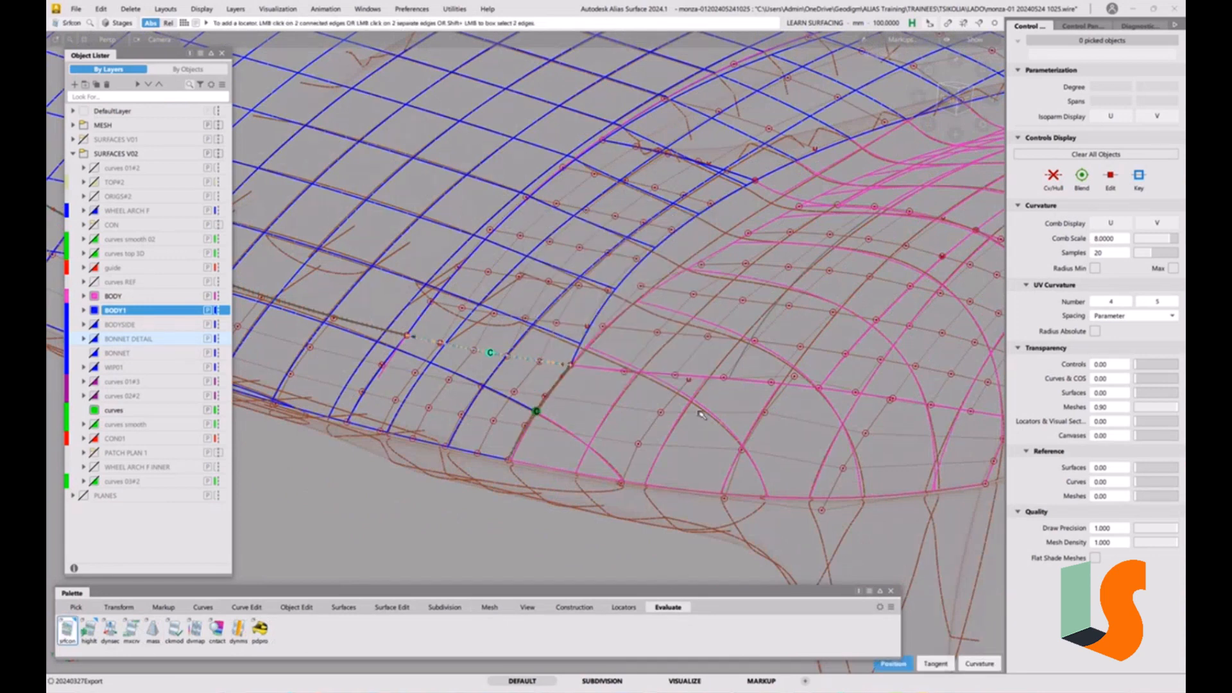
{"action": "left_click", "coordinate": [720, 387]}
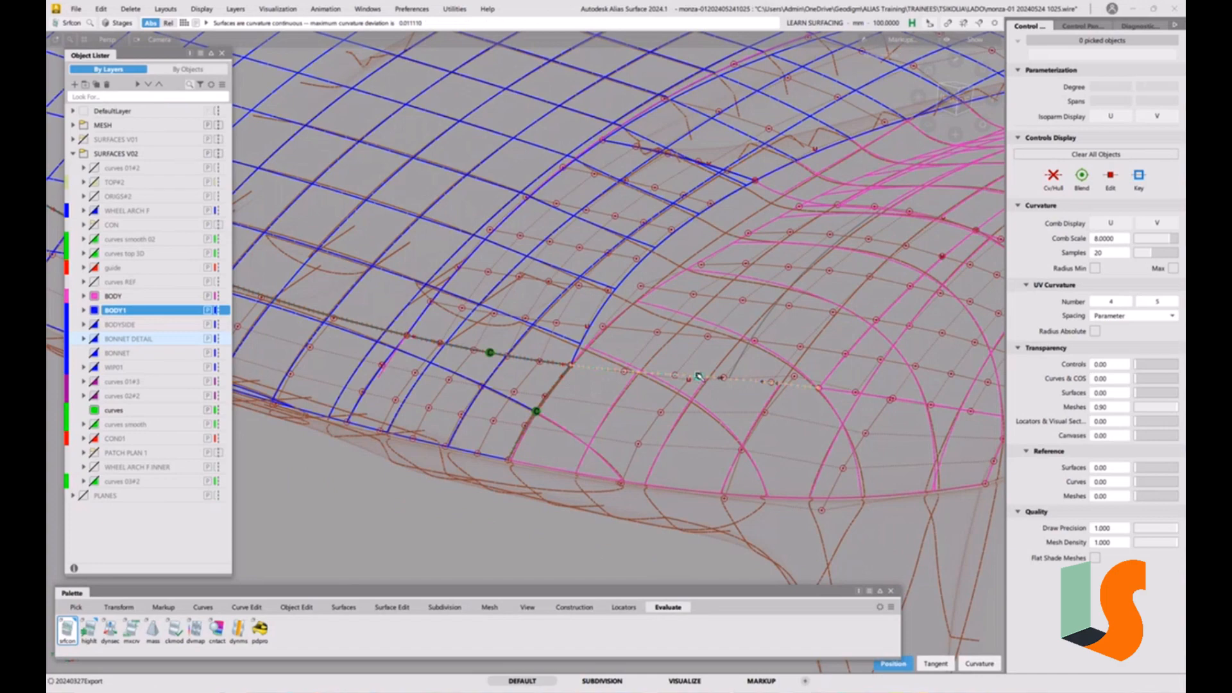
{"action": "left_click", "coordinate": [887, 399]}
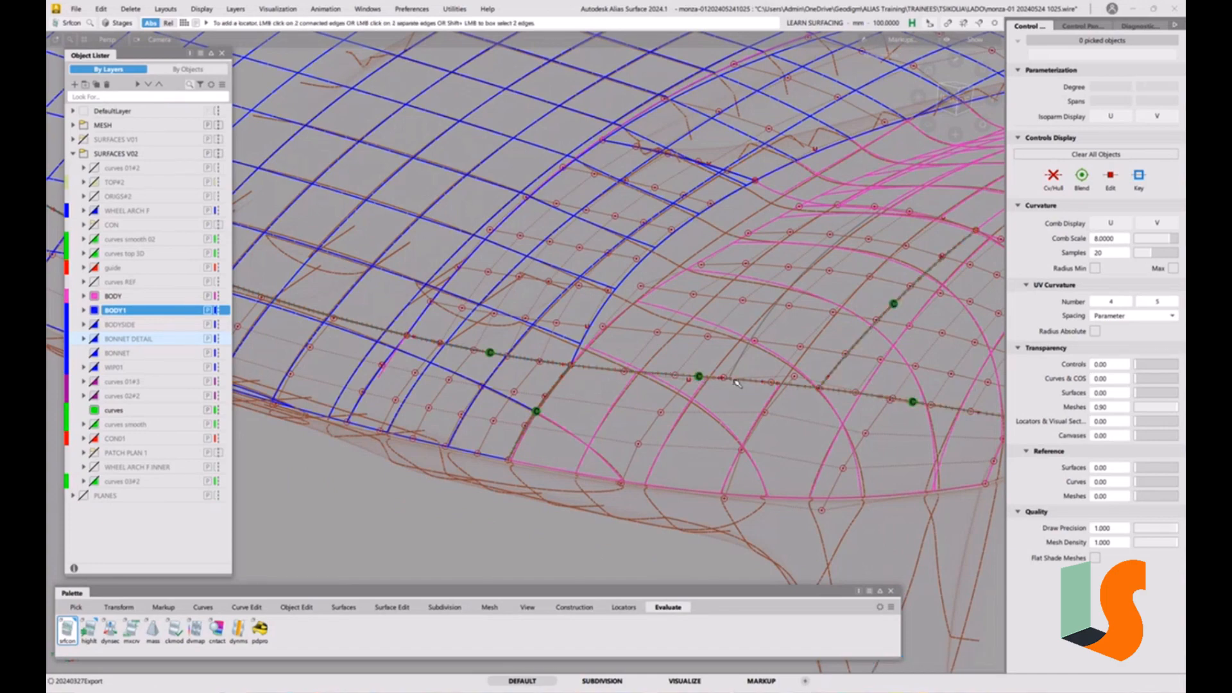
- Extend the positional continuity check to the edge between the two upper blue body patches, and inspect the corner where the front patches meet
{"action": "middle_click_drag", "start_coordinate": [842, 365], "coordinate": [643, 383], "text": "alt+shift"}
{"action": "left_click", "coordinate": [630, 257]}
{"action": "scroll", "coordinate": [558, 380], "scroll_direction": "up", "scroll_amount": 4}
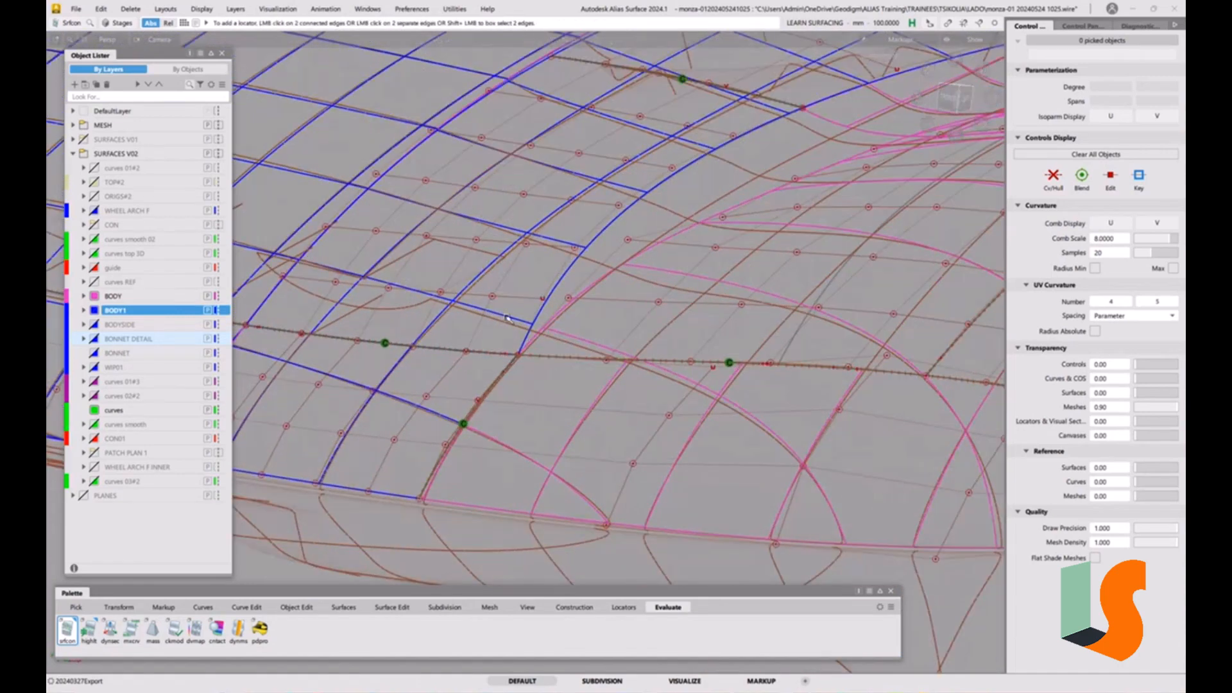
{"action": "right_click_drag", "start_coordinate": [531, 311], "coordinate": [325, 373], "text": "alt+shift"}
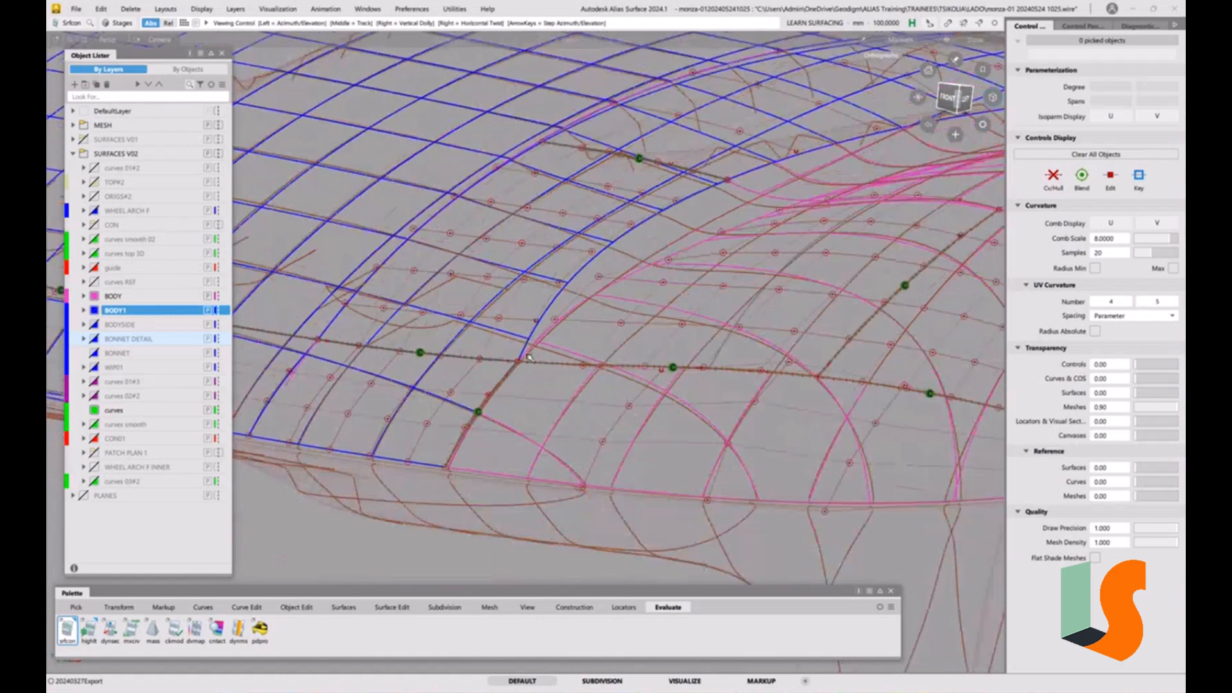
- Add a continuity check on the shared edge between the two lower blue patches, and inspect the corner where the patches meet
{"action": "middle_click_drag", "start_coordinate": [325, 374], "coordinate": [460, 374], "text": "alt+shift"}
{"action": "left_click", "coordinate": [415, 382]}
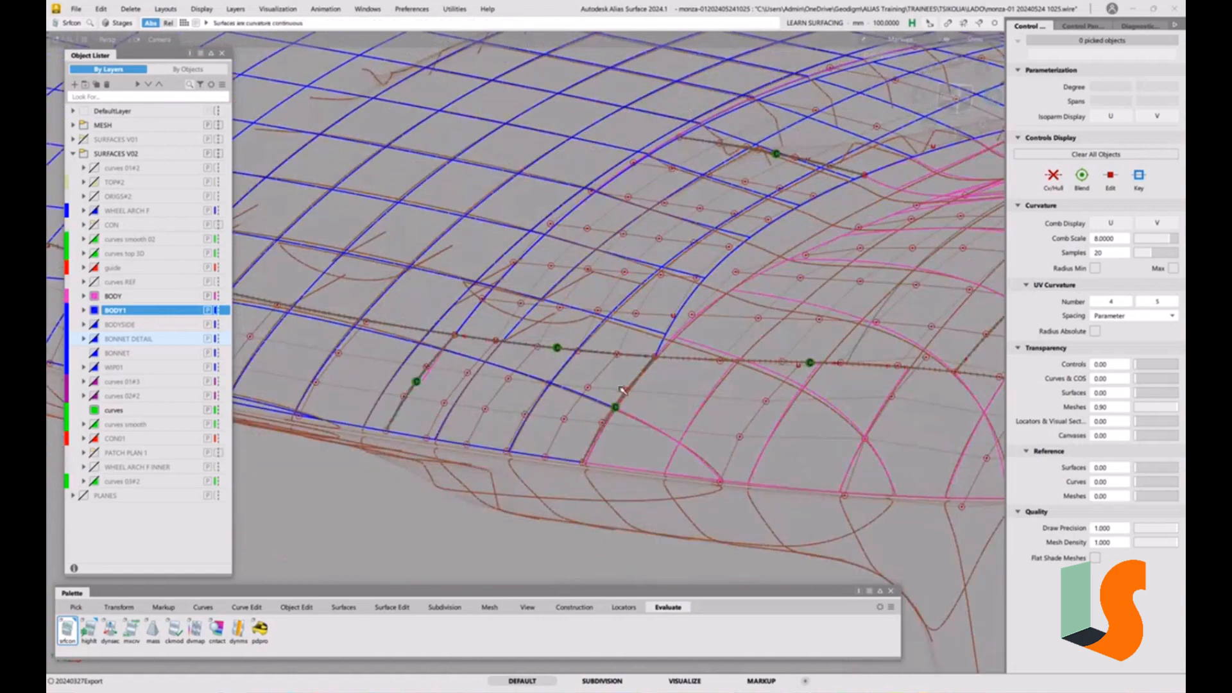
{"action": "middle_click_drag", "start_coordinate": [672, 386], "coordinate": [627, 410], "text": "alt+shift"}
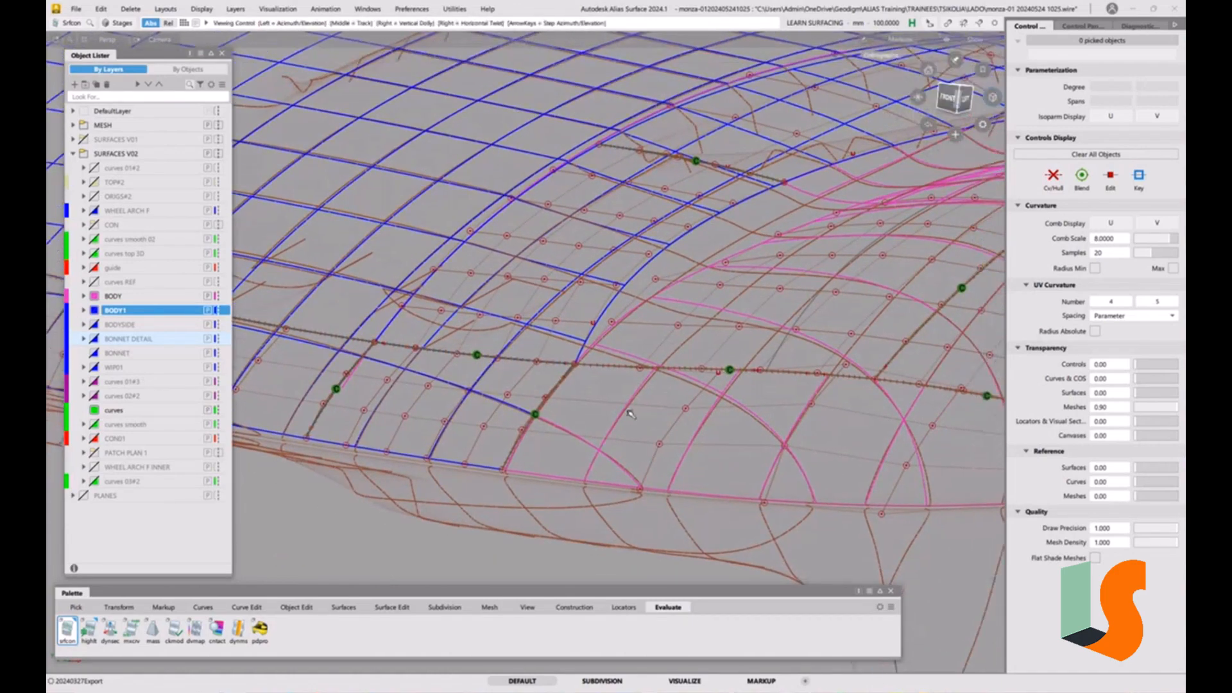
{"action": "left_click_drag", "start_coordinate": [627, 410], "coordinate": [621, 443], "text": "alt+shift"}
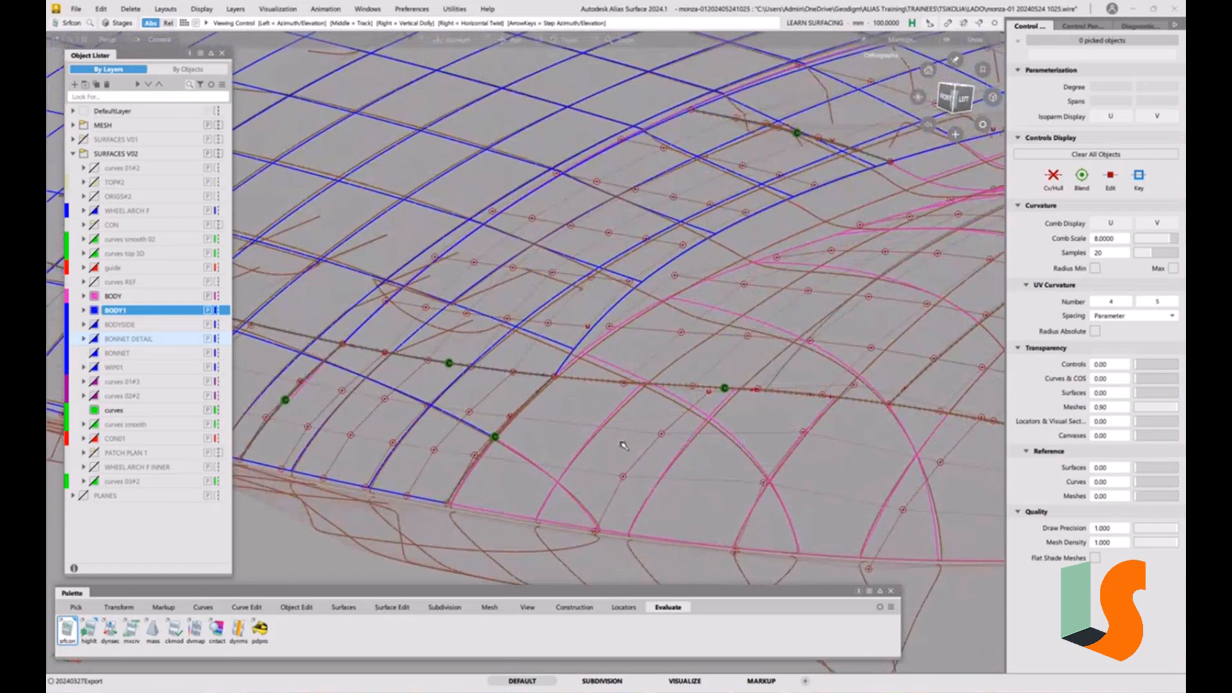
{"action": "left_click_drag", "start_coordinate": [569, 388], "coordinate": [544, 326], "text": "alt+shift"}
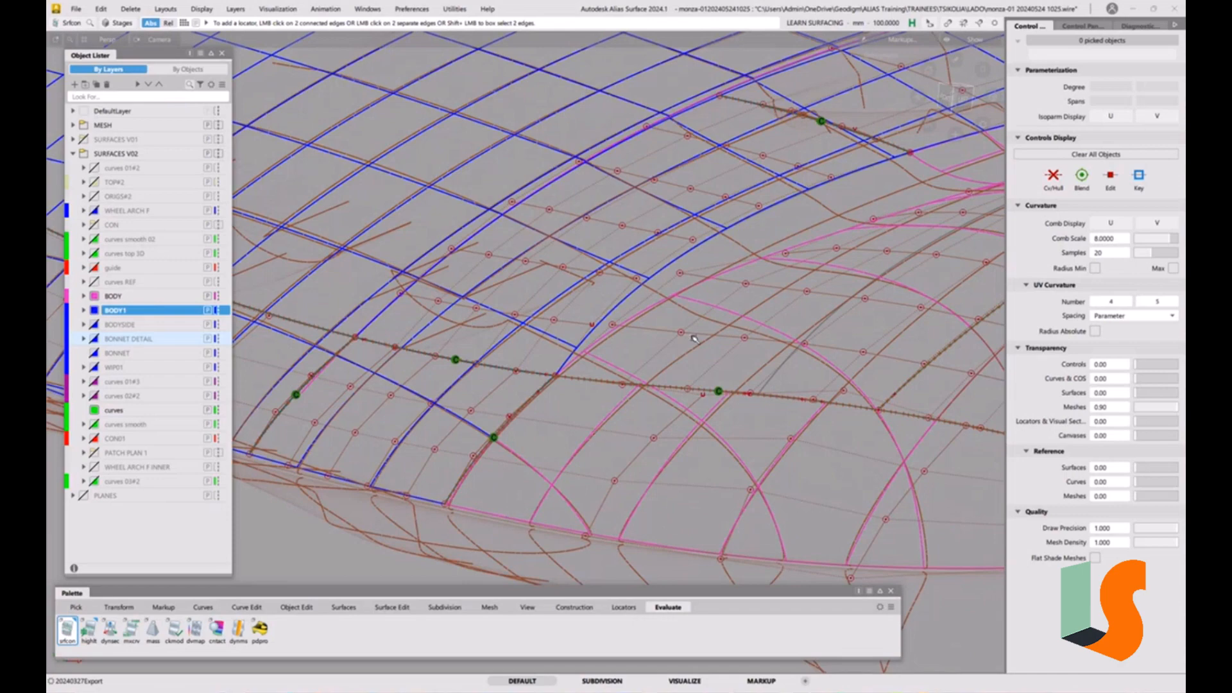
{"action": "scroll", "coordinate": [744, 463], "scroll_direction": "down", "scroll_amount": 3}
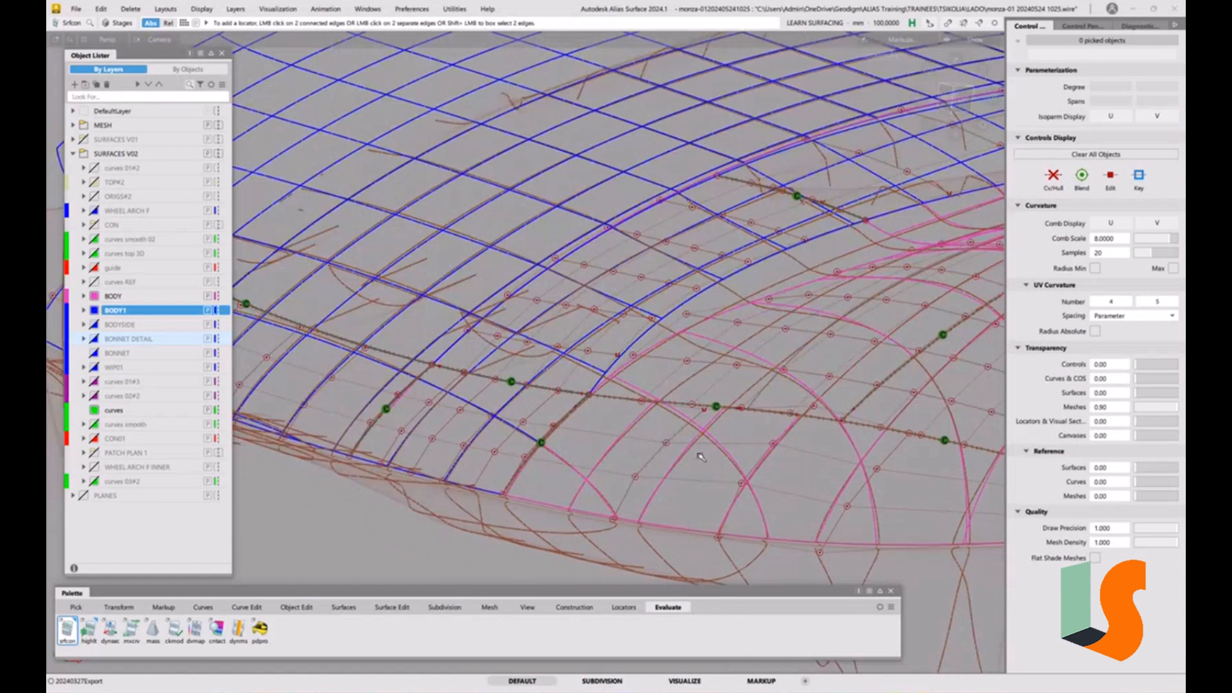
- Align the upper blue patch at the corner to the lower blue patch with G2 continuity, edge alignment and blending off
{"action": "left_click", "coordinate": [300, 608]}
{"action": "double_click", "coordinate": [174, 630]}
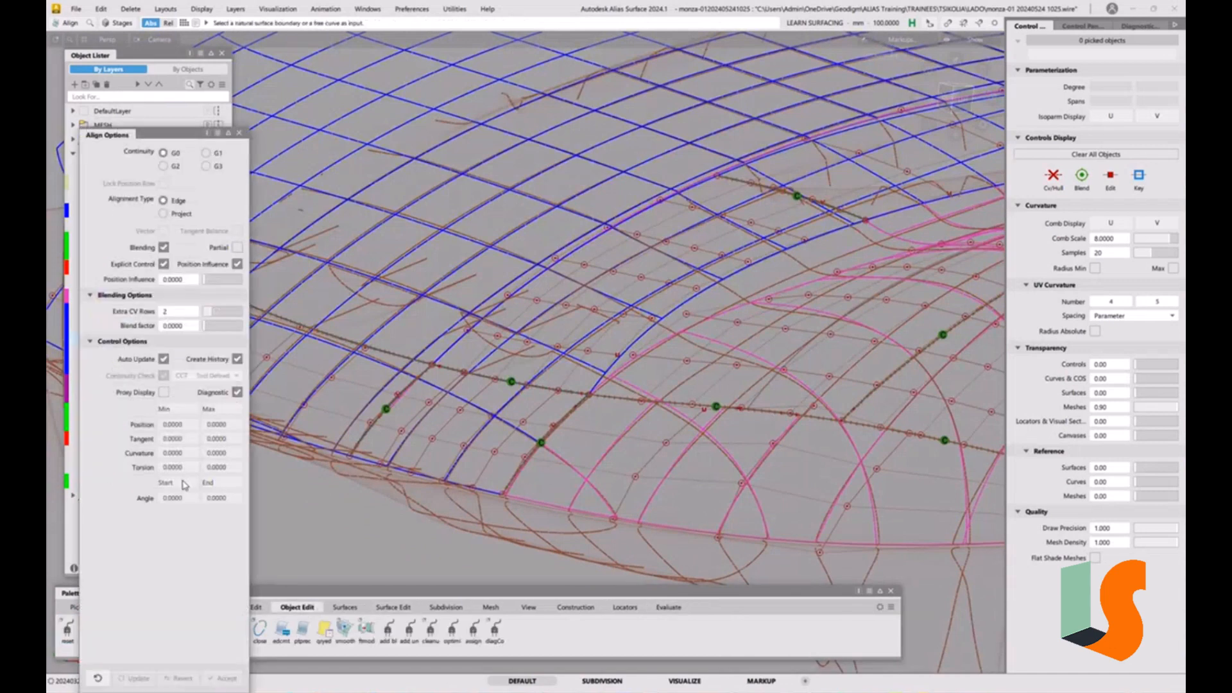
{"action": "left_click", "coordinate": [172, 167]}
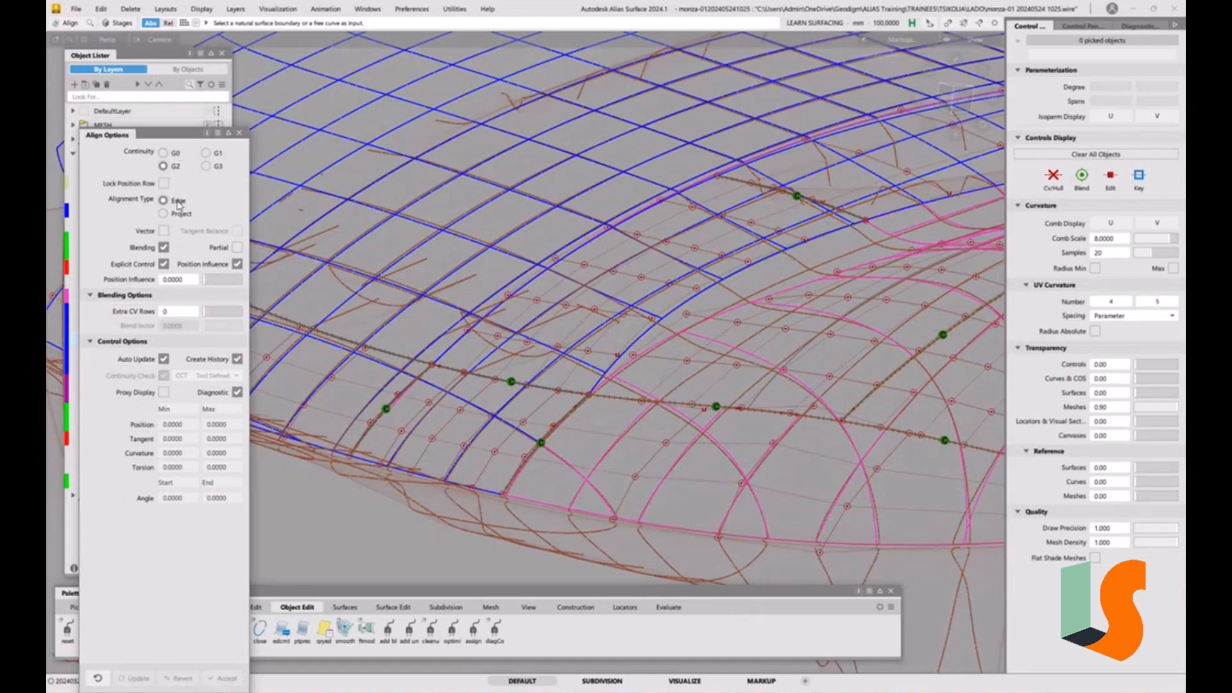
{"action": "left_click", "coordinate": [164, 247]}
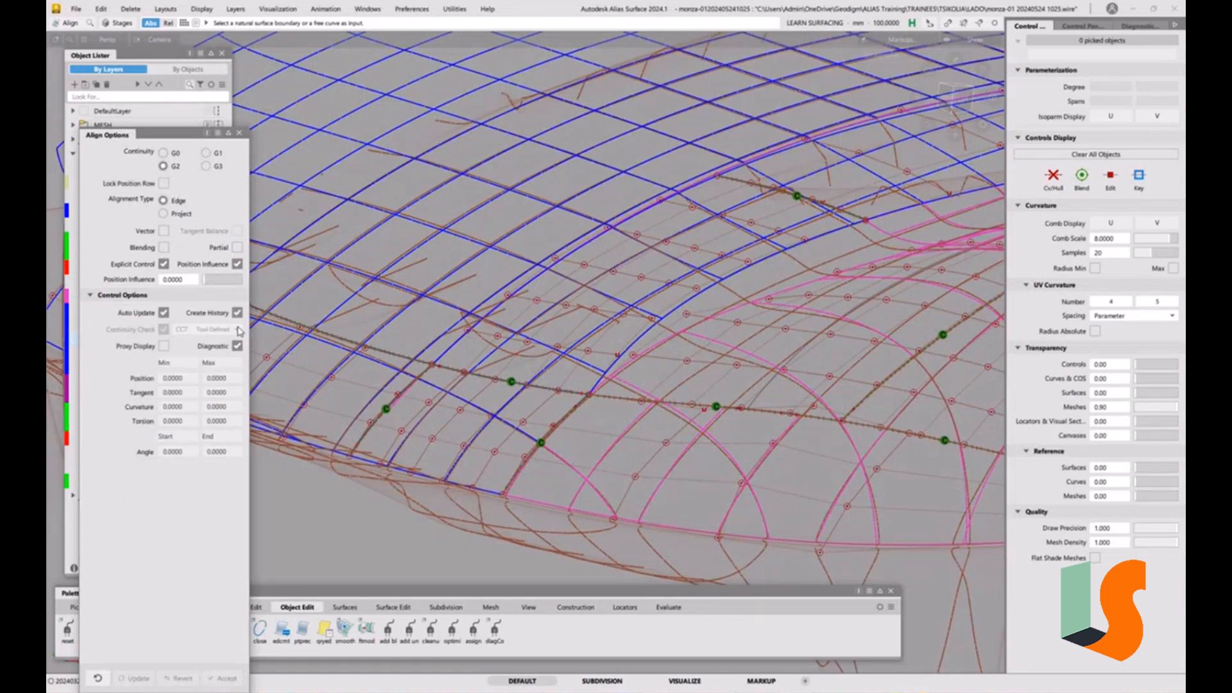
{"action": "left_click", "coordinate": [546, 389]}
{"action": "left_click", "coordinate": [547, 389]}
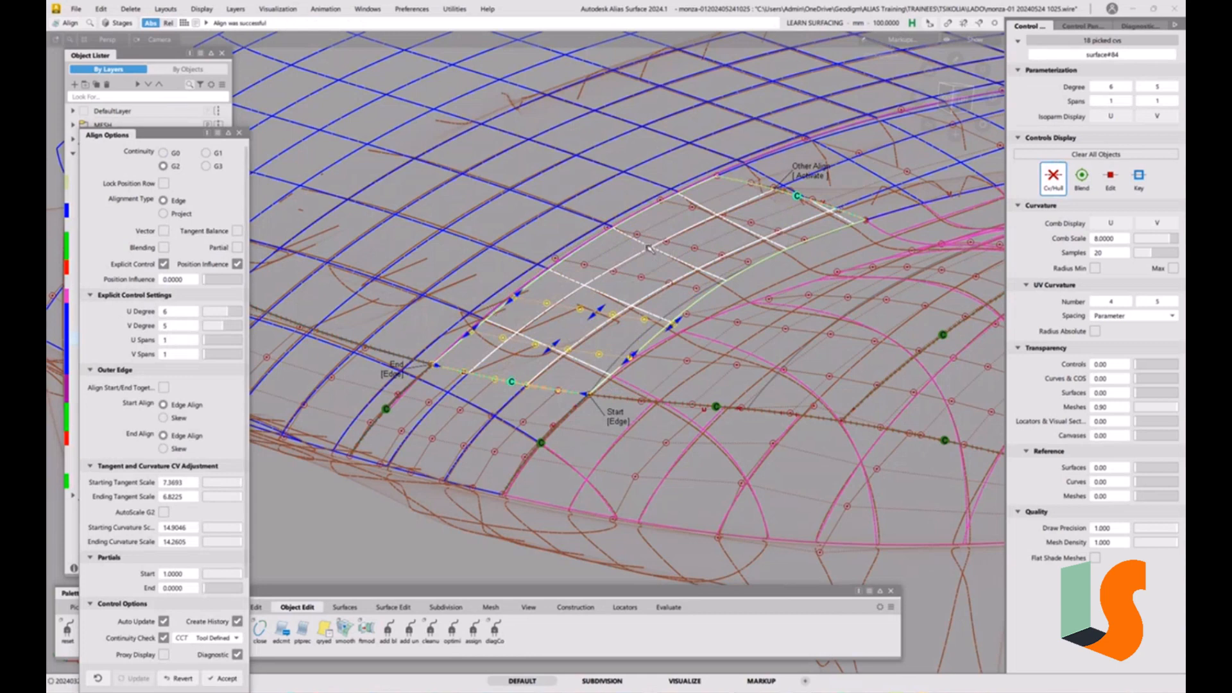
- Switch the blue patch's alignment to vector mode along Z, review the resulting CV rows, and finish the alignment
{"action": "left_click", "coordinate": [163, 230]}
{"action": "left_click", "coordinate": [170, 329]}
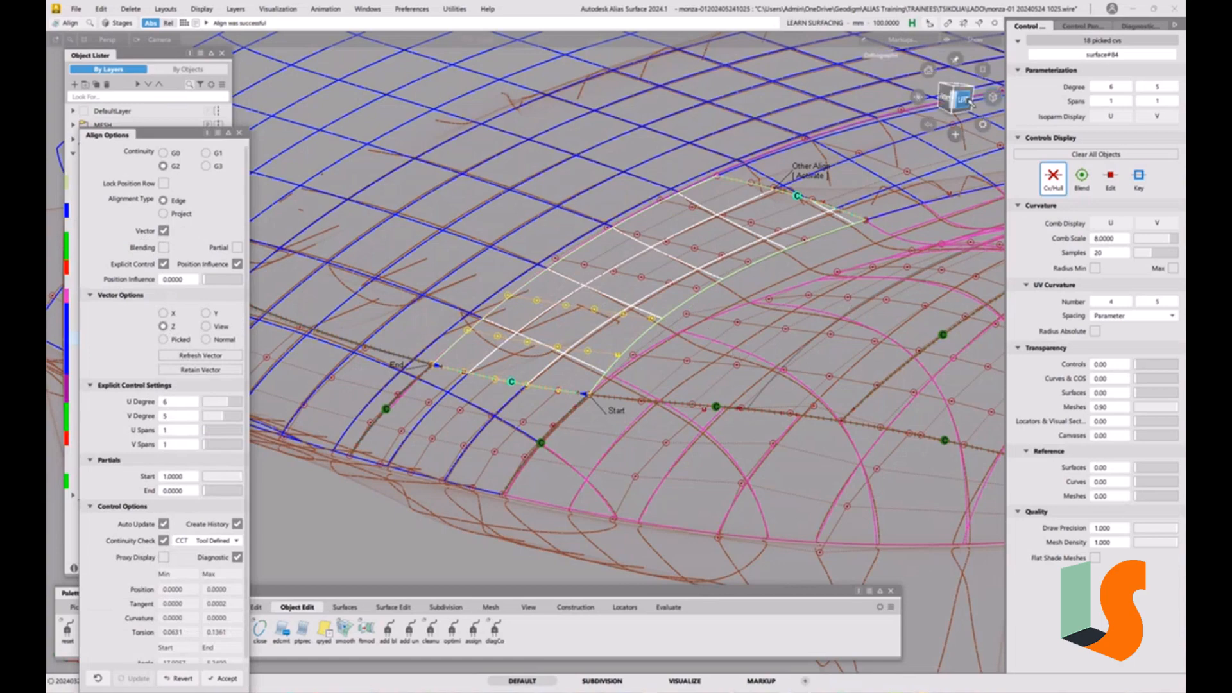
{"action": "left_click_drag", "start_coordinate": [716, 312], "coordinate": [696, 327], "text": "alt+shift"}
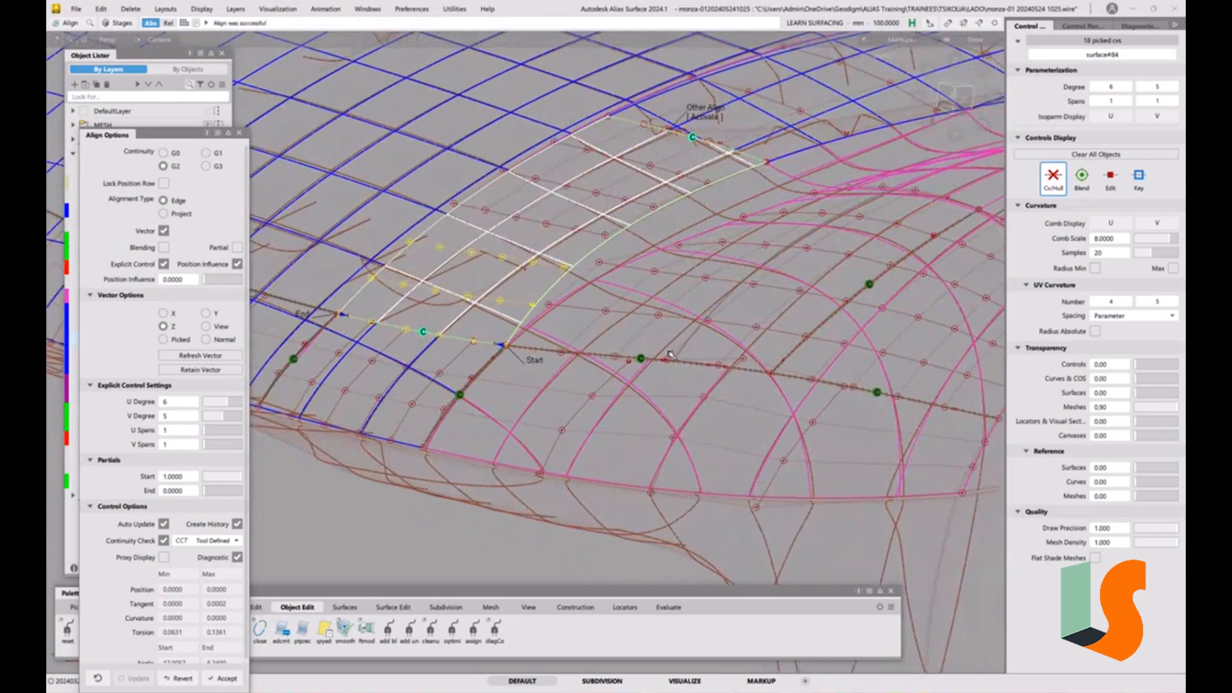
{"action": "left_click_drag", "start_coordinate": [570, 461], "coordinate": [482, 385], "text": "ctrl+shift"}
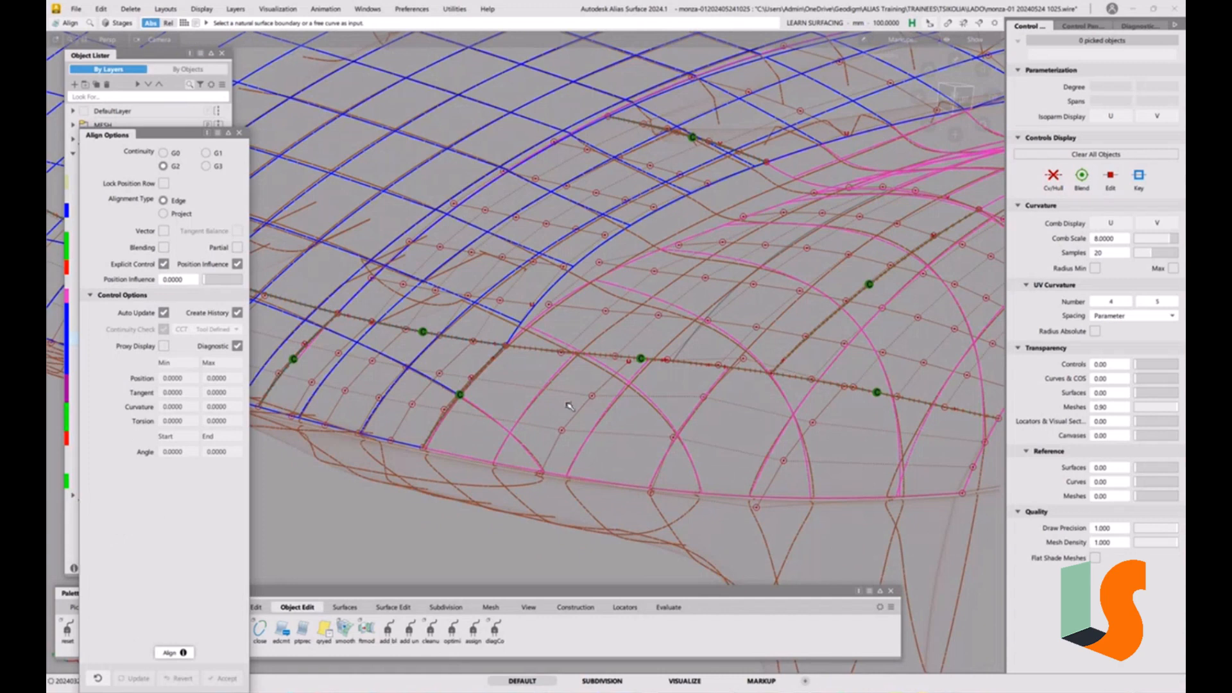
- Align the upper pink patch next to the corner to the lower pink patch with G2 continuity, enabling the Partial and Vector options
{"action": "left_click", "coordinate": [476, 378]}
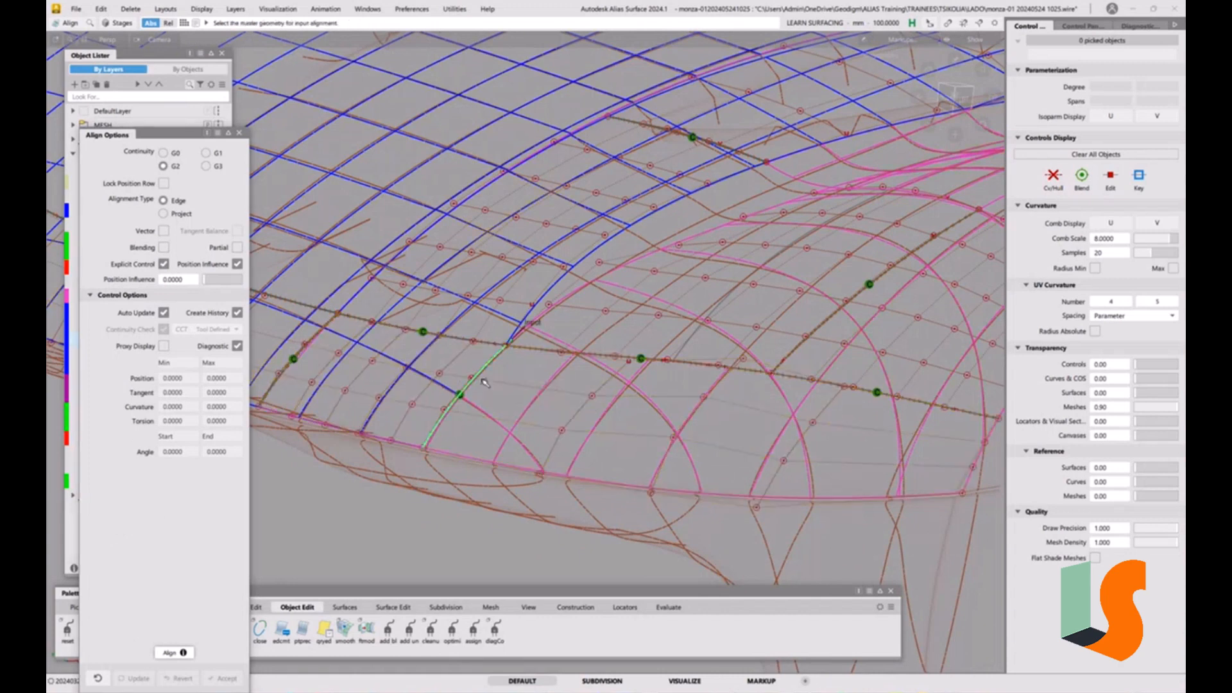
{"action": "left_click_drag", "start_coordinate": [653, 462], "coordinate": [655, 378], "text": "ctrl+shift"}
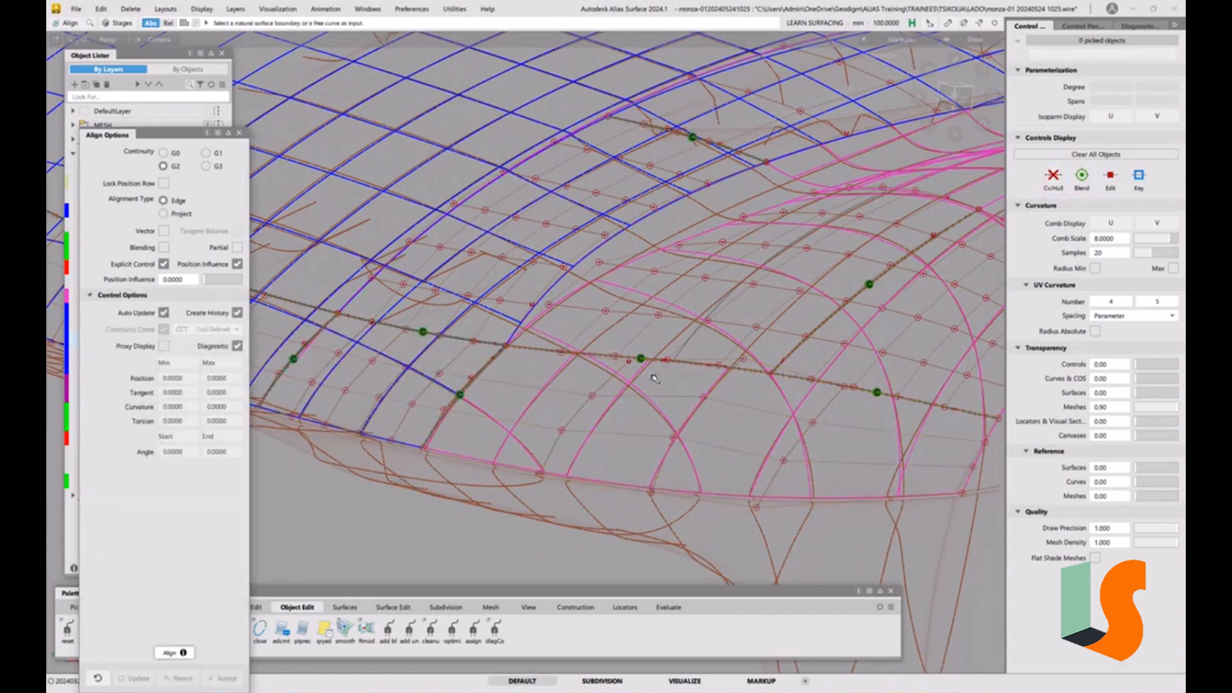
{"action": "left_click", "coordinate": [641, 359]}
{"action": "left_click", "coordinate": [643, 360]}
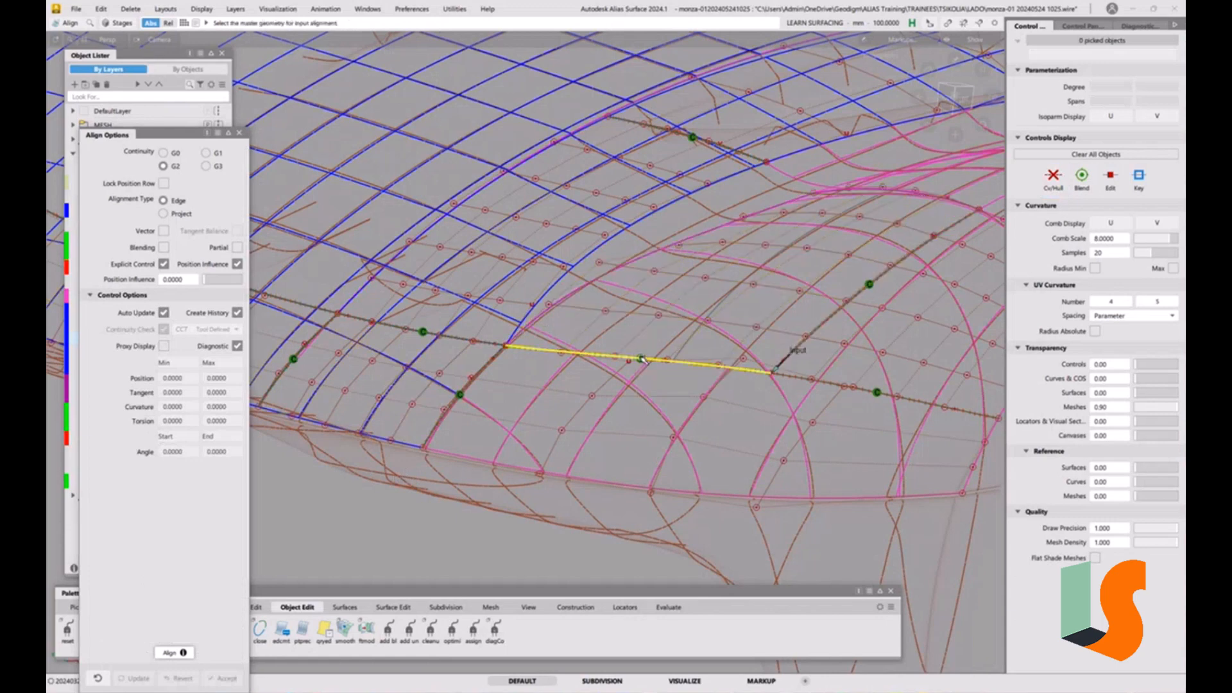
{"action": "left_click", "coordinate": [642, 358]}
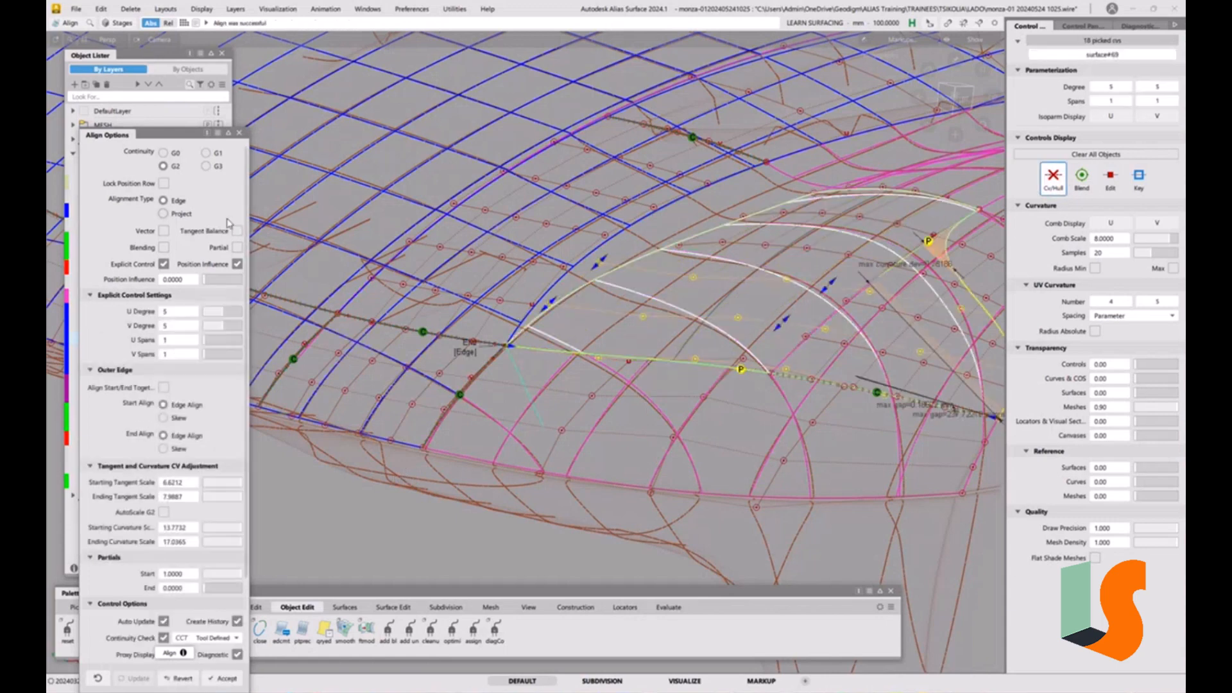
{"action": "left_click", "coordinate": [238, 248]}
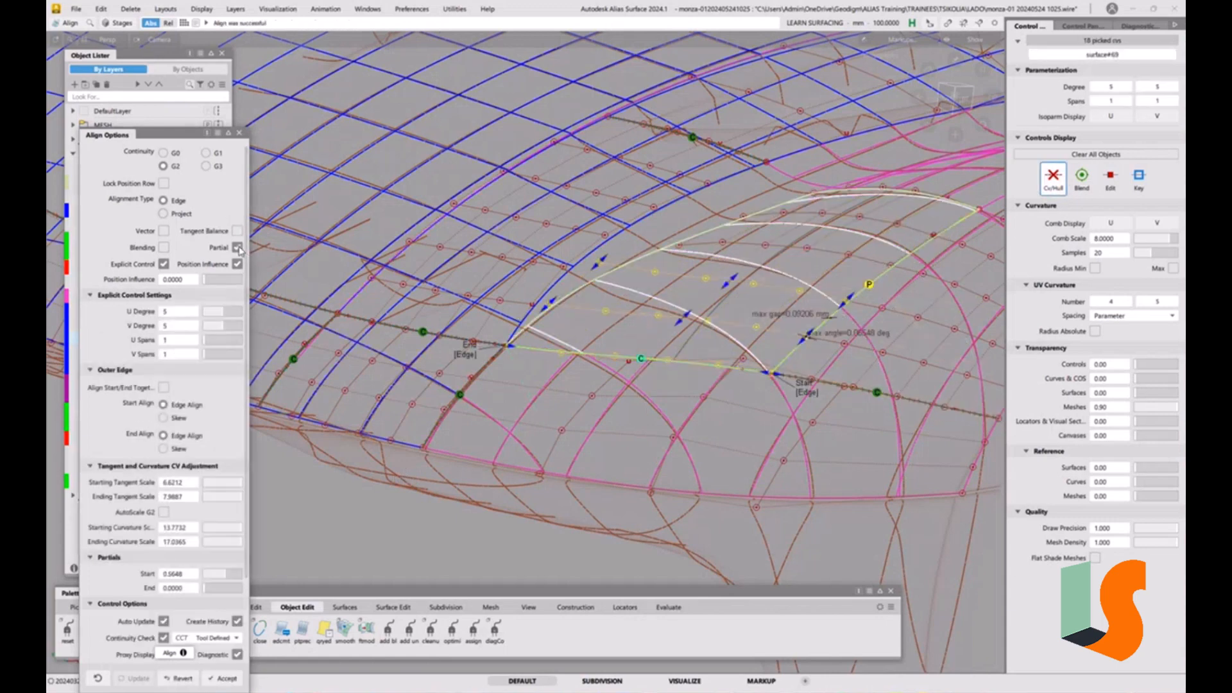
{"action": "left_click", "coordinate": [164, 231]}
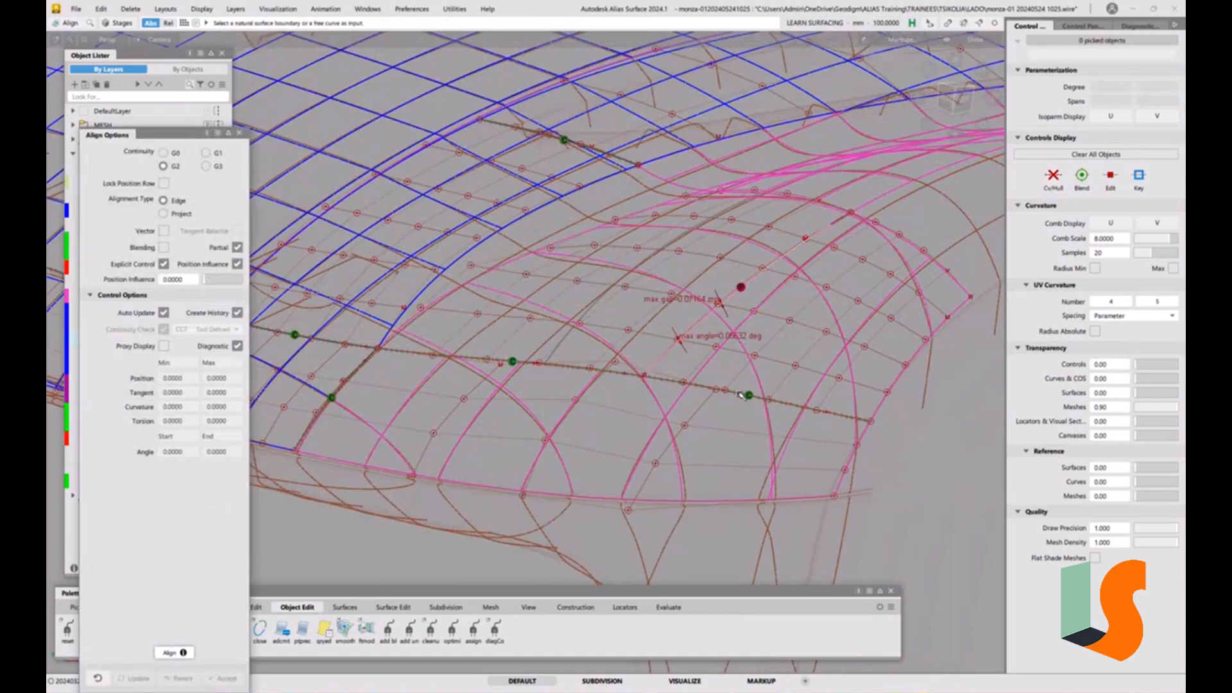
- Align the outer upper pink patch (surface#64, U=1 edge) to the lower pink patch with G2 continuity and the Partial option
{"action": "left_click", "coordinate": [749, 398]}
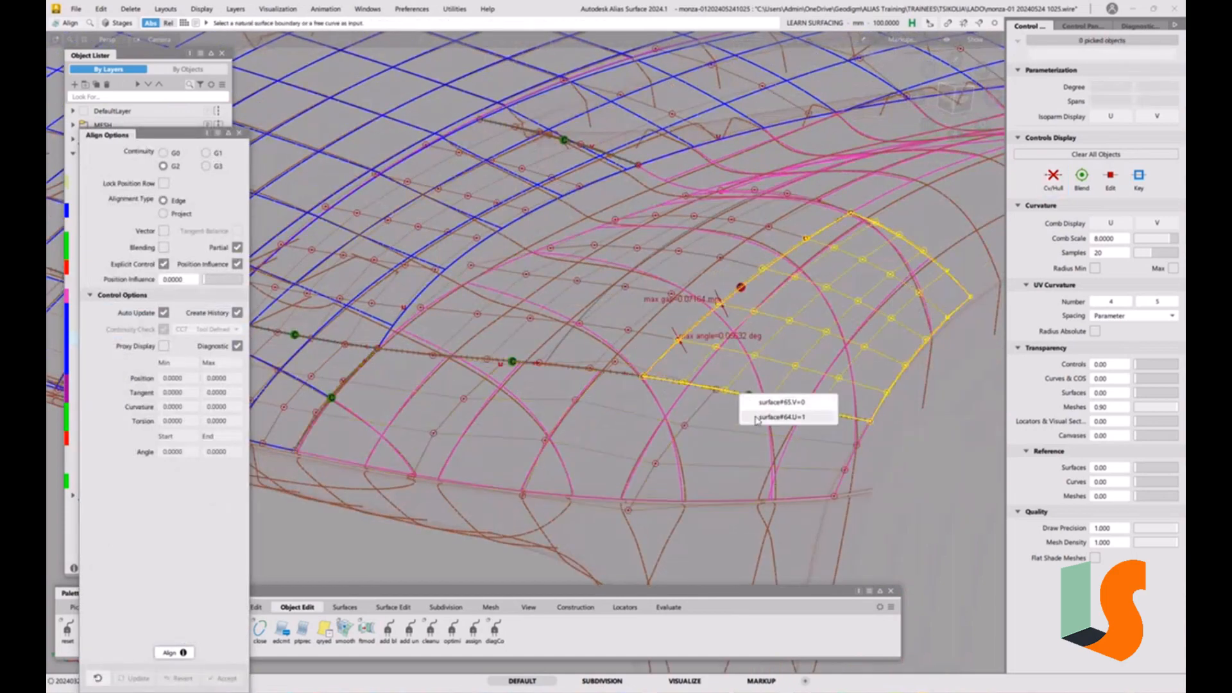
{"action": "left_click", "coordinate": [759, 416]}
{"action": "left_click", "coordinate": [749, 397]}
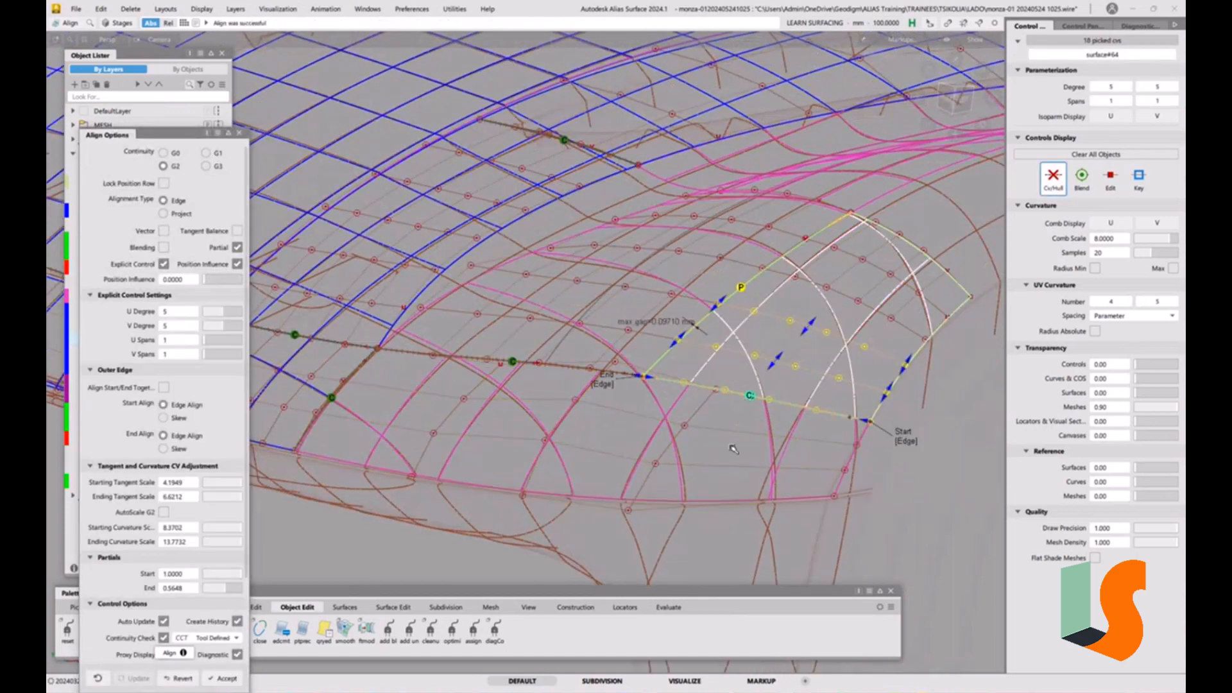
{"action": "mouse_move", "coordinate": [728, 492]}
{"action": "left_mouse_down", "text": "ctrl+shift"}
{"action": "mouse_move", "coordinate": [715, 405]}
{"action": "mouse_move", "coordinate": [674, 319]}
{"action": "left_mouse_up", "text": "ctrl+shift"}
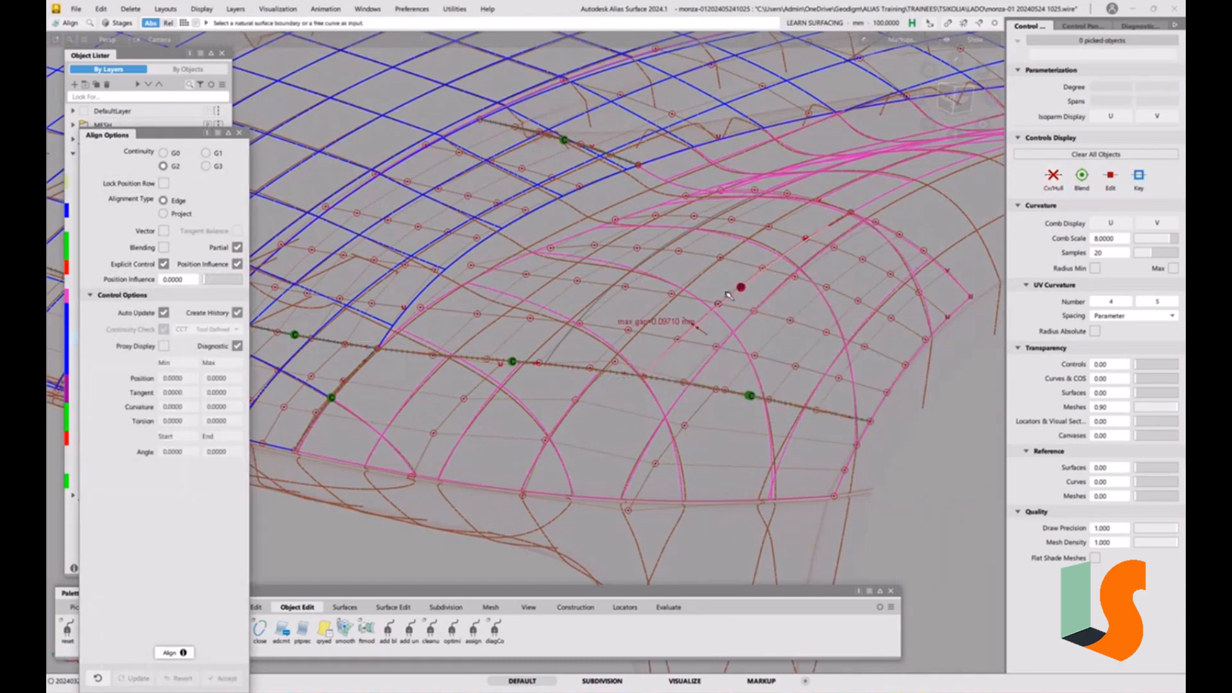
- Examine the aligned upper patches and the corner where the blue and pink patches meet
{"action": "right_click_drag", "start_coordinate": [740, 304], "coordinate": [735, 320], "text": "alt+shift"}
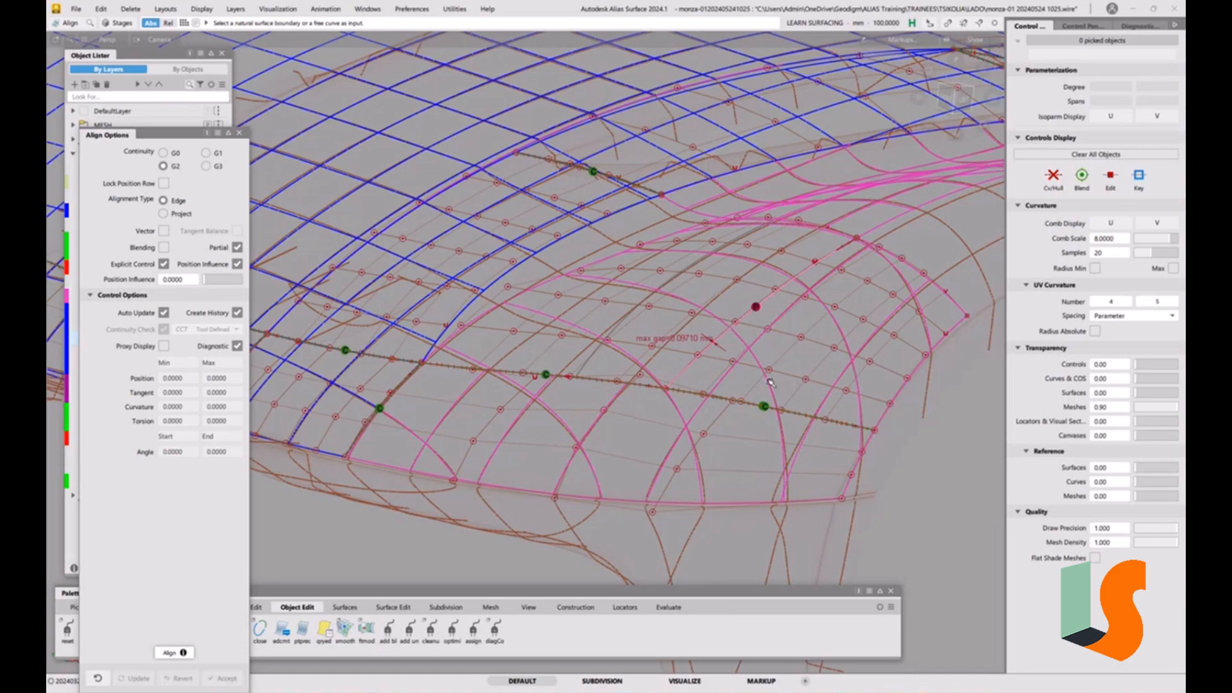
{"action": "middle_click_drag", "start_coordinate": [754, 339], "coordinate": [756, 413], "text": "alt+shift"}
{"action": "left_click_drag", "start_coordinate": [755, 412], "coordinate": [749, 409], "text": "alt+shift"}
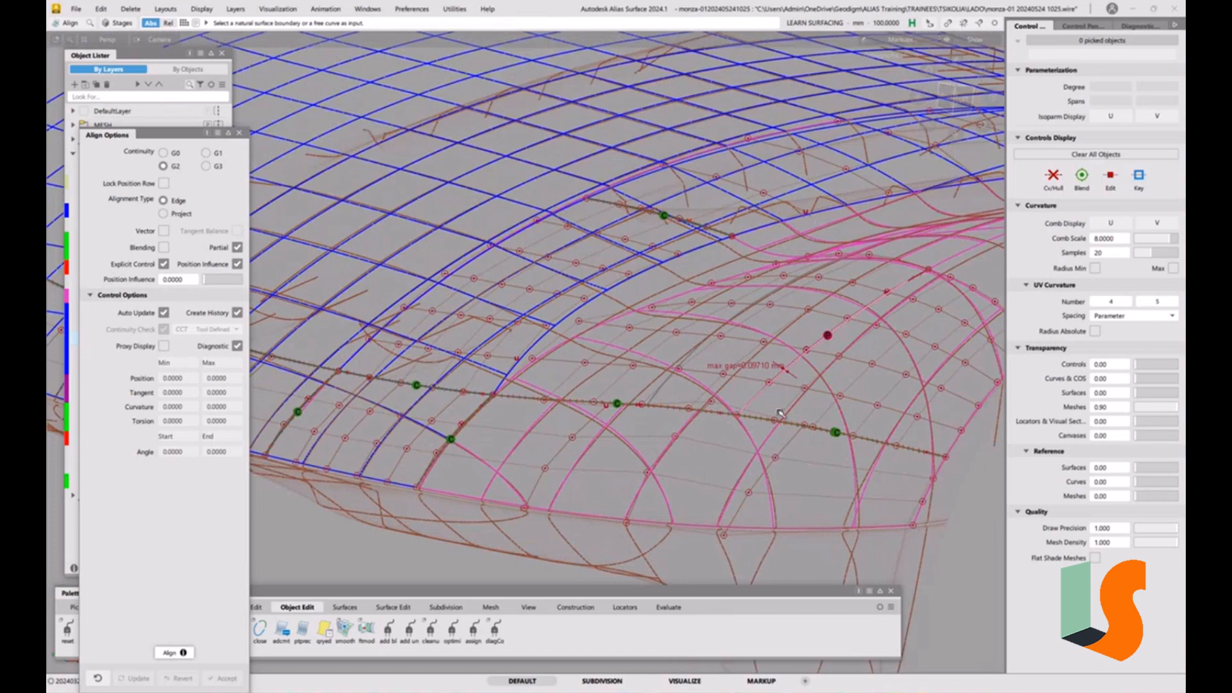
{"action": "middle_click_drag", "start_coordinate": [763, 386], "coordinate": [614, 466], "text": "alt+shift"}
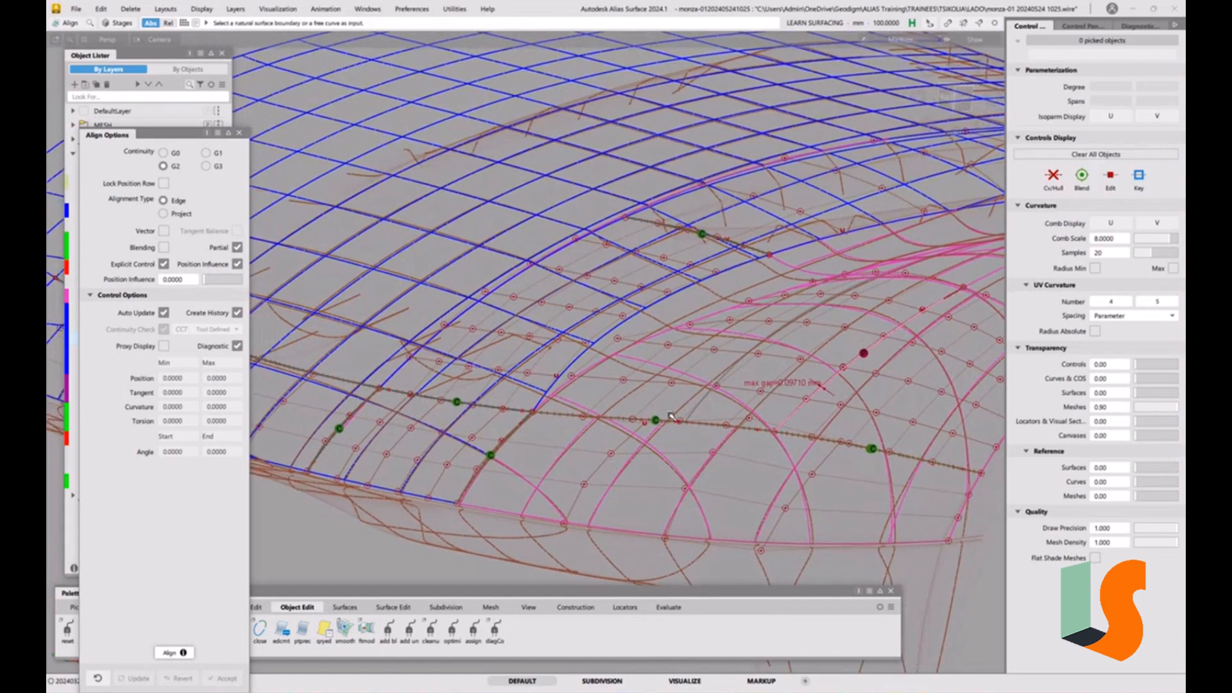
{"action": "right_click_drag", "start_coordinate": [631, 456], "coordinate": [698, 407], "text": "alt+shift"}
{"action": "left_click_drag", "start_coordinate": [688, 445], "coordinate": [648, 431], "text": "alt+shift"}
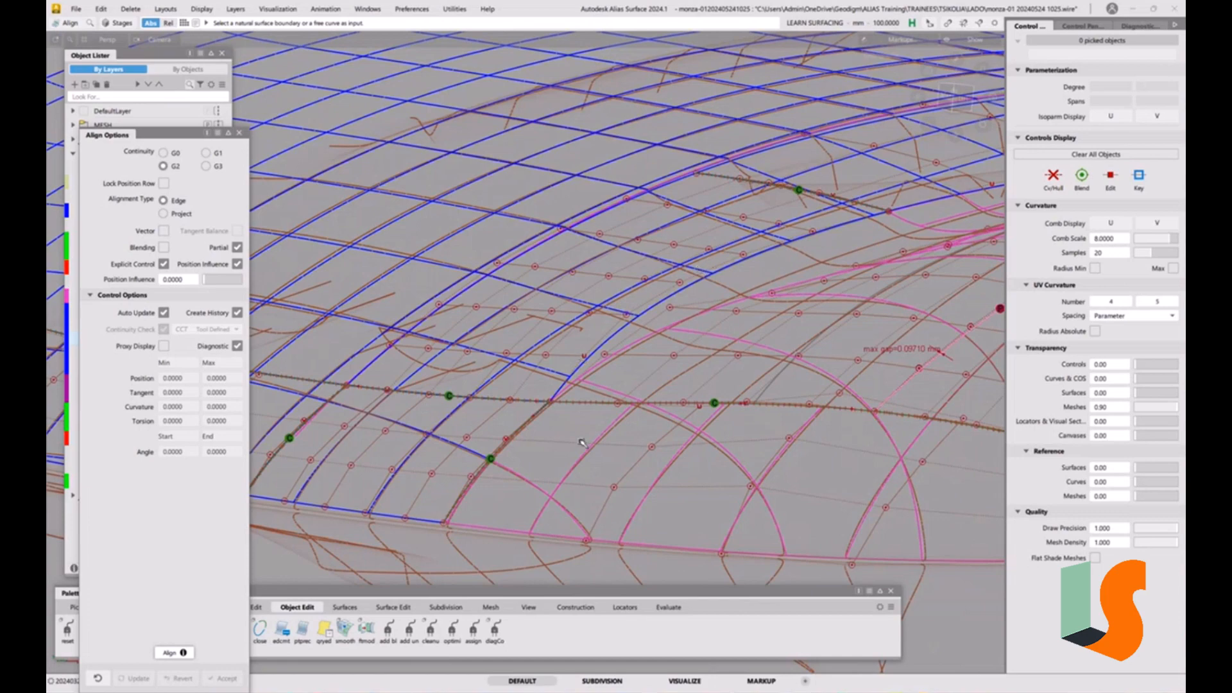
{"action": "left_click_drag", "start_coordinate": [546, 405], "coordinate": [593, 300], "text": "alt+shift"}
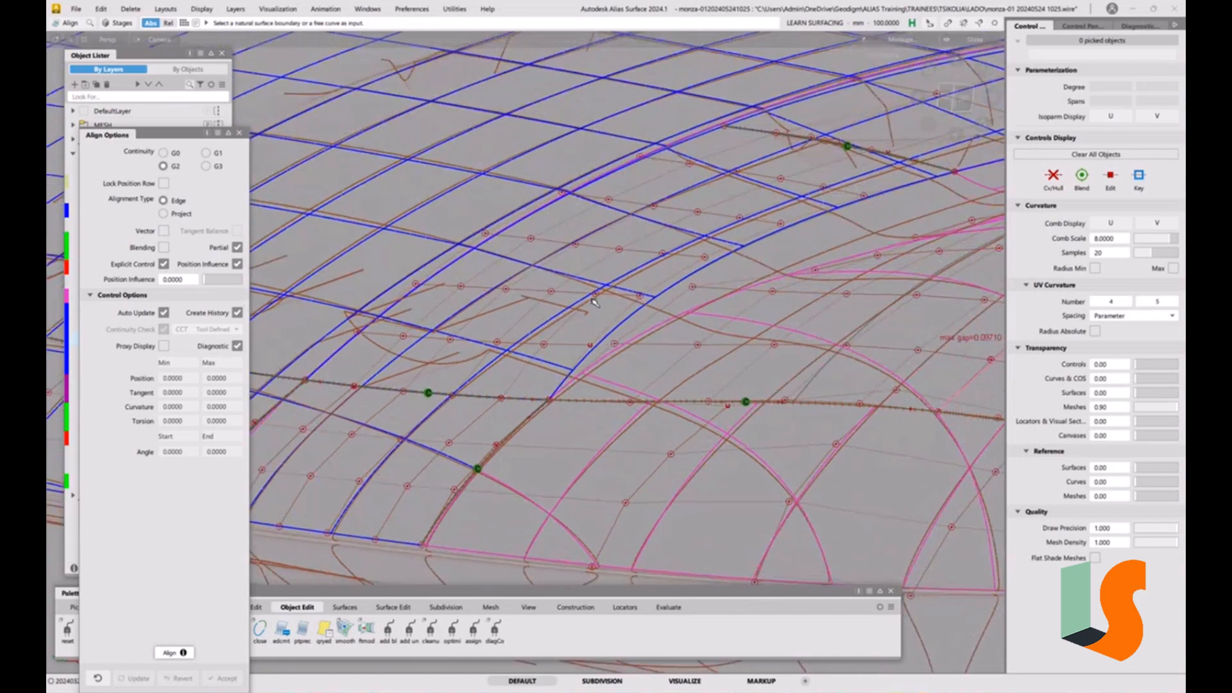
- Leave Align, try picking the lower pink patch's corner CV for transforming, and choose a mouse sensitivity of 10
{"action": "key", "text": "Escape"}
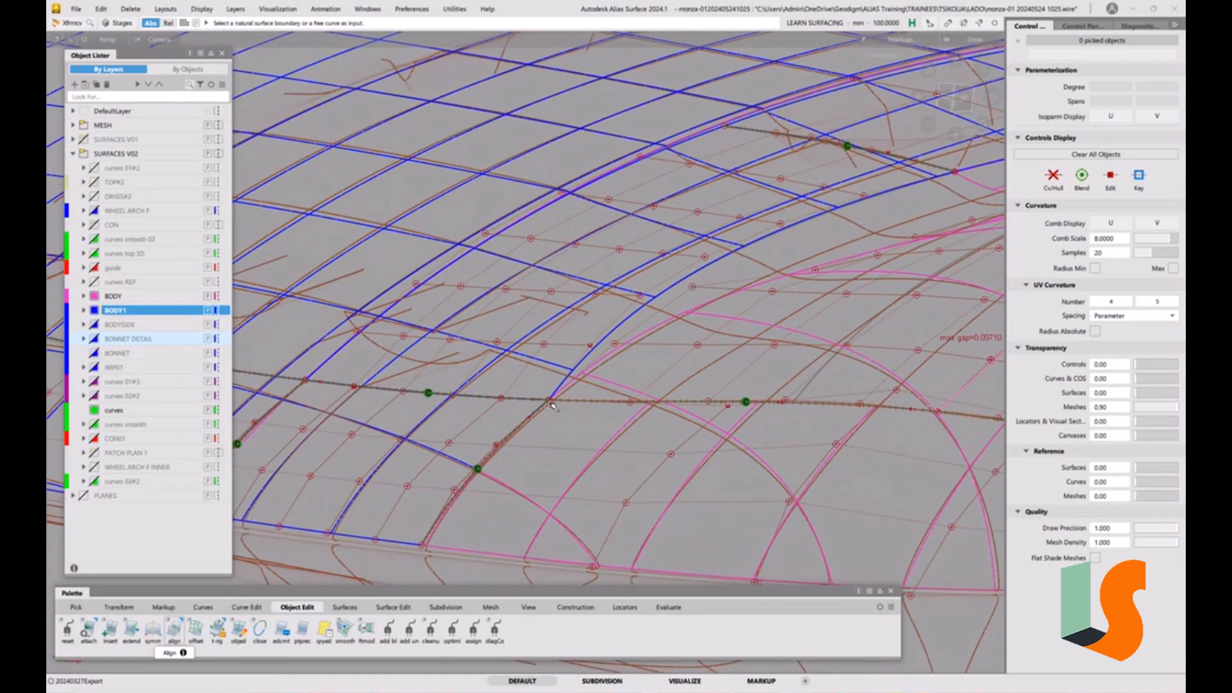
{"action": "left_click", "coordinate": [547, 400]}
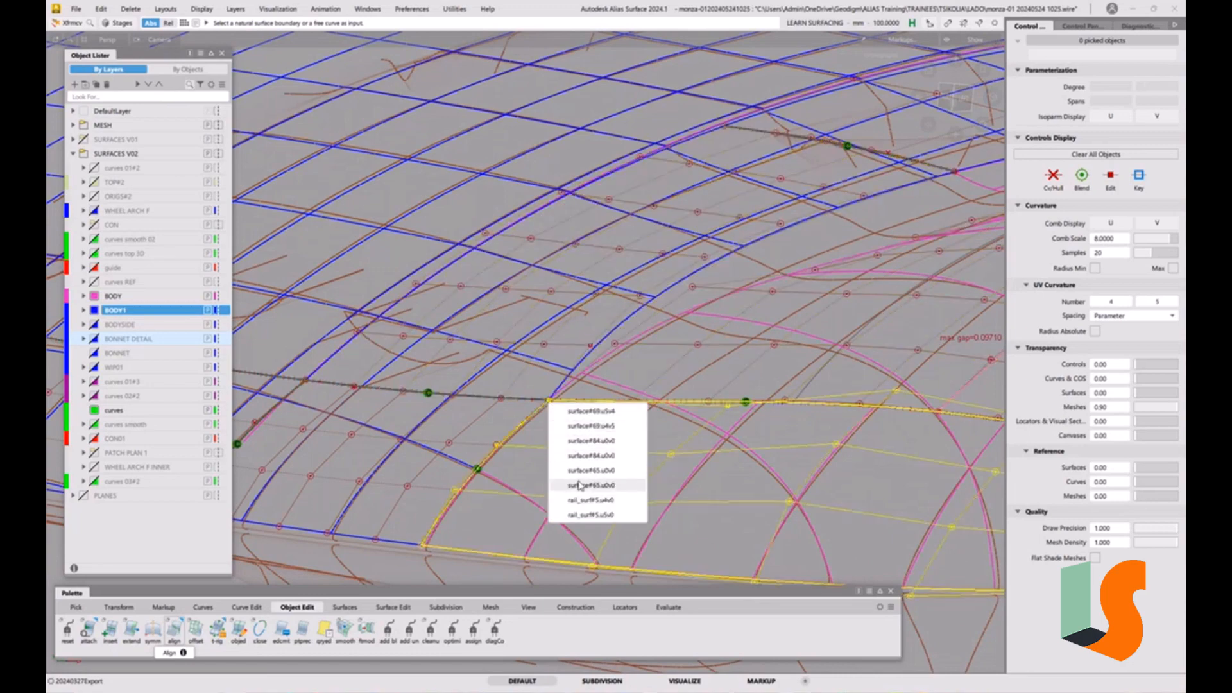
{"action": "left_click", "coordinate": [579, 486]}
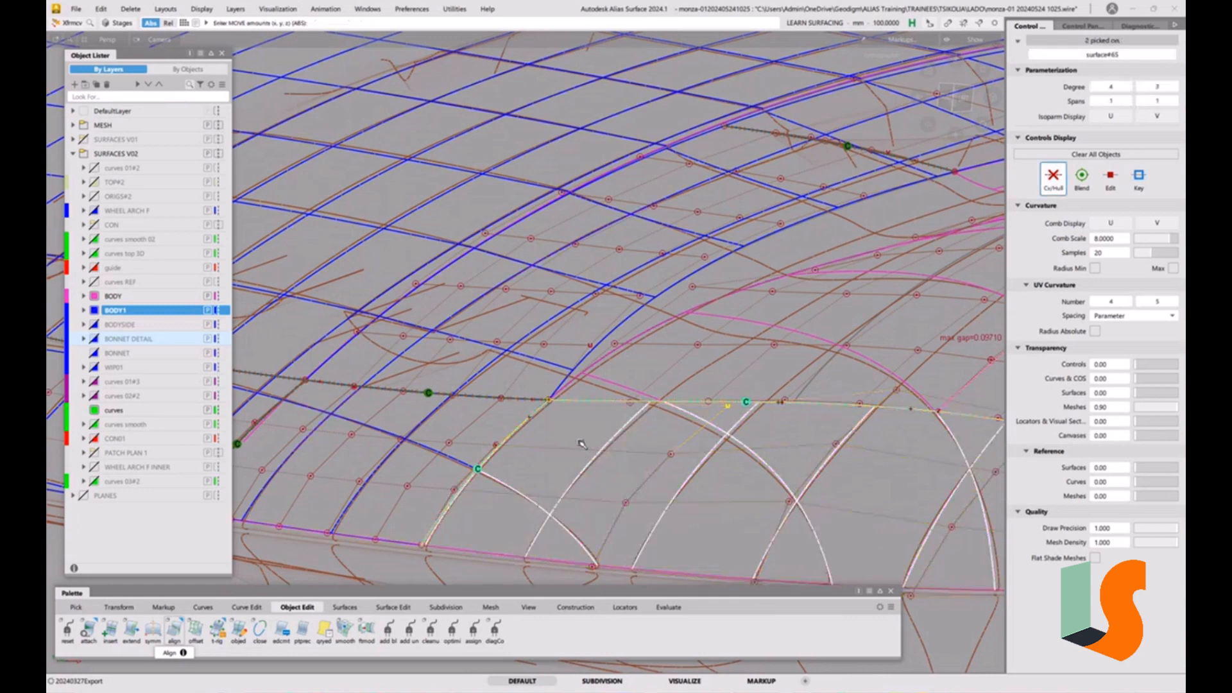
{"action": "left_click_drag", "start_coordinate": [582, 444], "coordinate": [580, 368], "text": "ctrl+shift"}
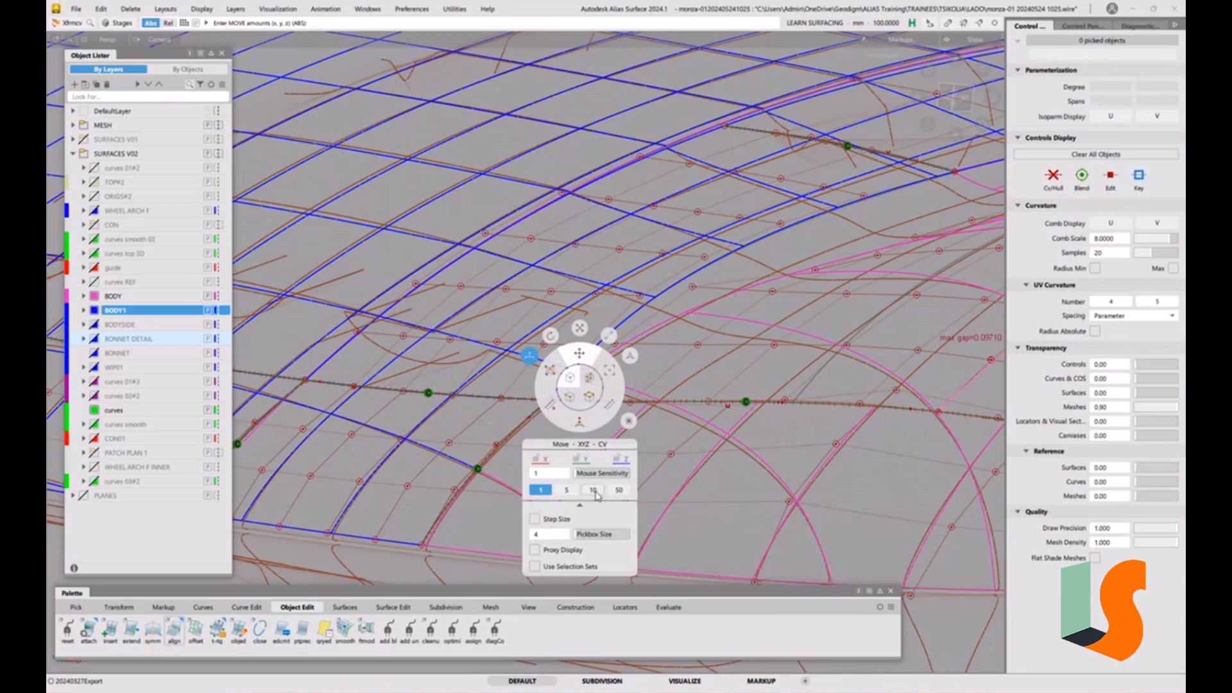
{"action": "left_click", "coordinate": [595, 491]}
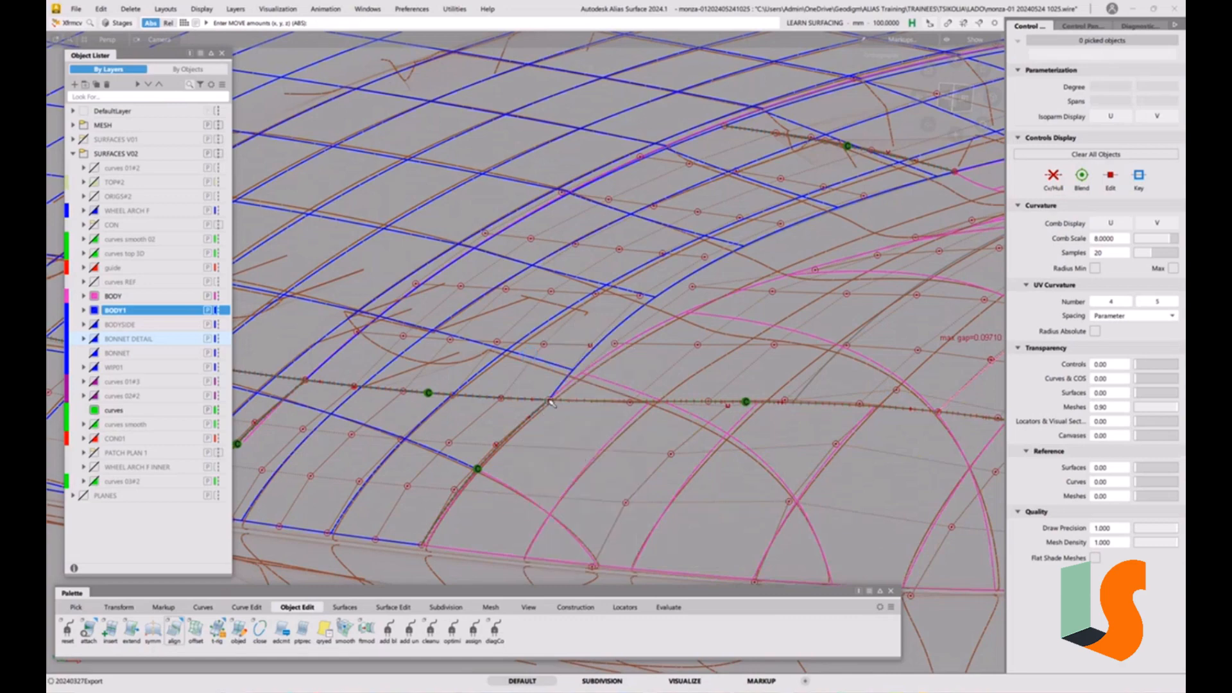
- Nudge the single corner CV (u0v0) of the lower pink patch surface#65, and inspect its effect on the aligned neighbouring patches
{"action": "left_click", "coordinate": [556, 406]}
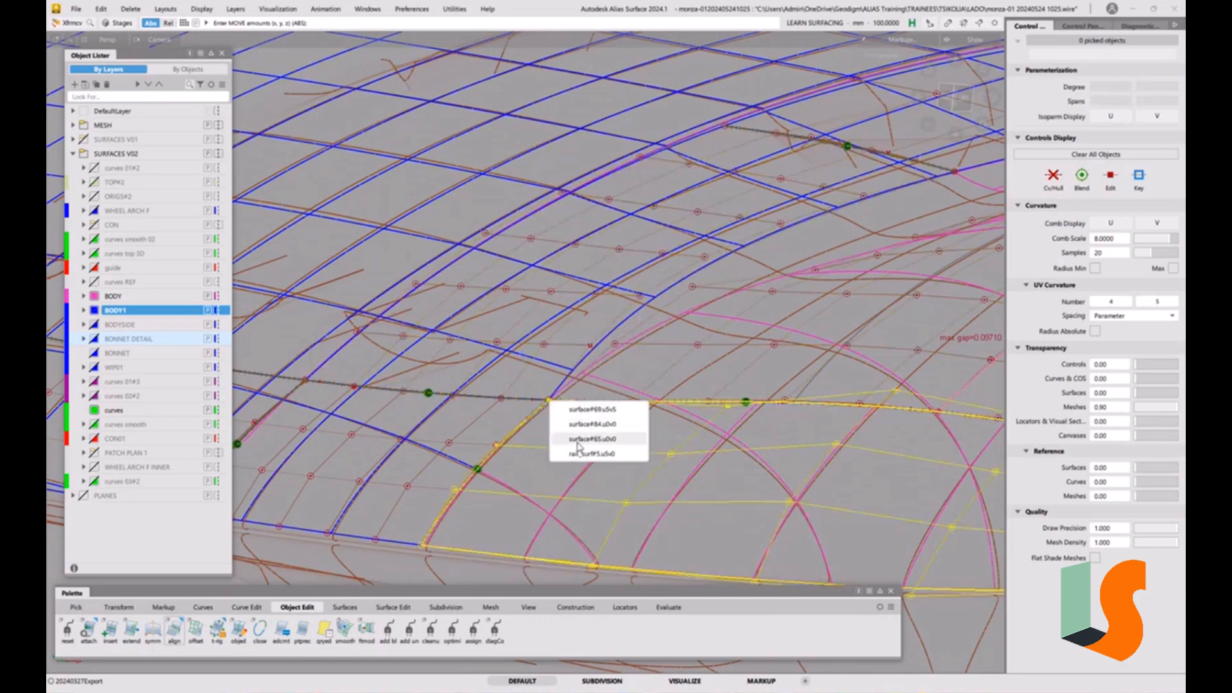
{"action": "left_click", "coordinate": [579, 440]}
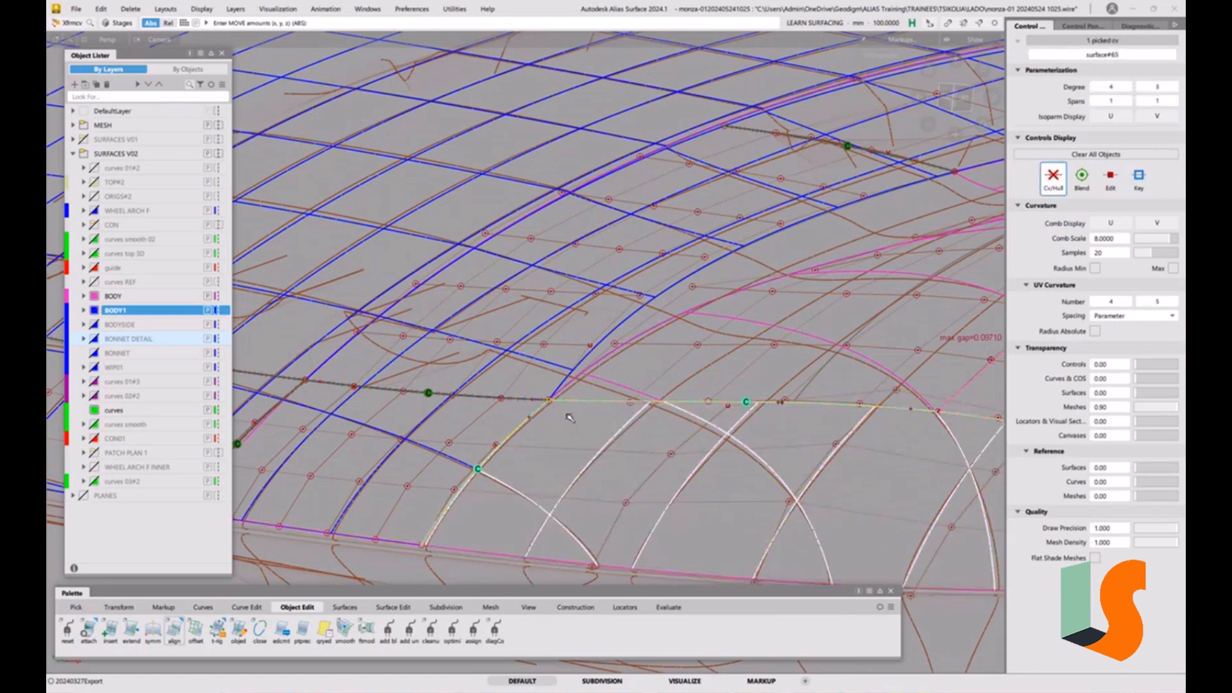
{"action": "right_click_drag", "start_coordinate": [573, 418], "coordinate": [565, 442]}
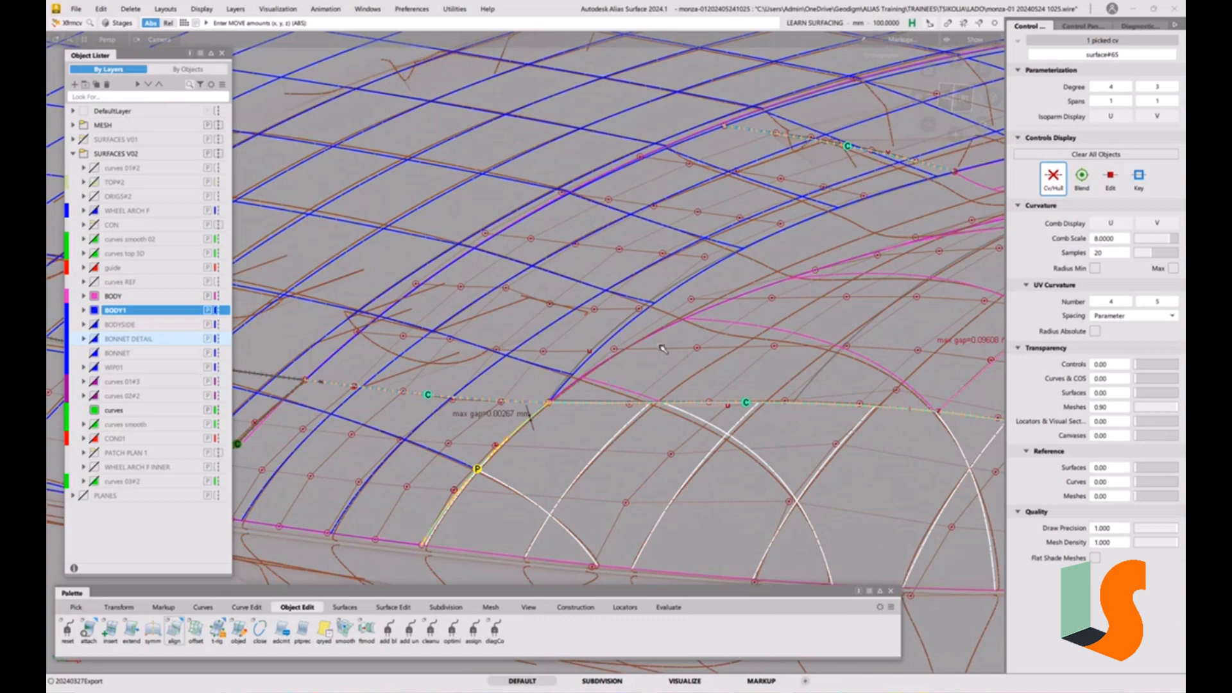
{"action": "left_click_drag", "start_coordinate": [640, 330], "coordinate": [659, 346], "text": "alt+shift"}
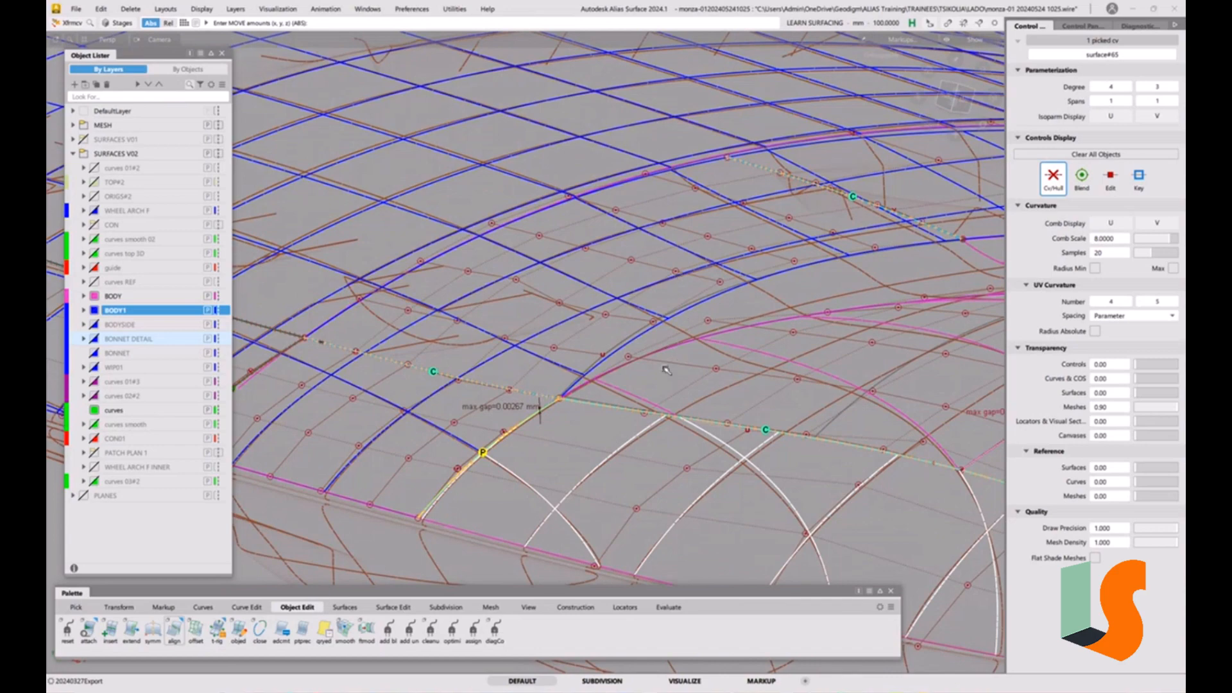
- Nudge the edge CV u0v1 of surface#65 and its nearby interior CV, and clear the selection
{"action": "left_click_drag", "start_coordinate": [697, 331], "coordinate": [519, 441], "text": "alt+shift"}
{"action": "left_click", "coordinate": [500, 425]}
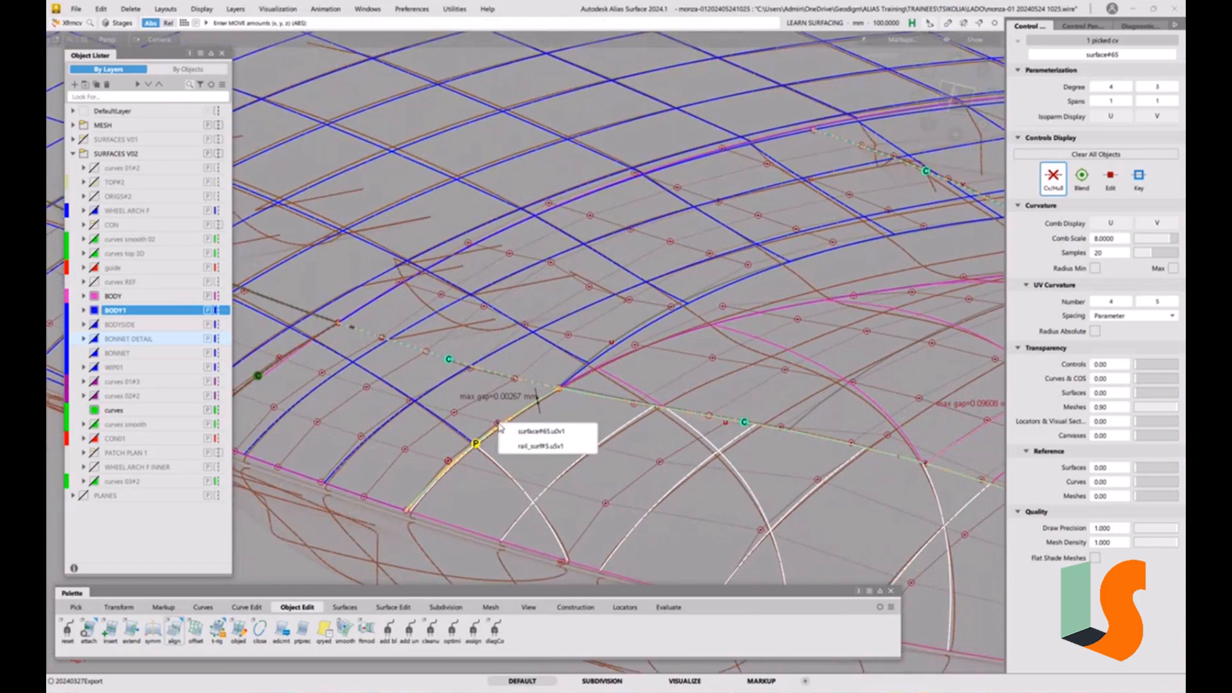
{"action": "left_click", "coordinate": [515, 437]}
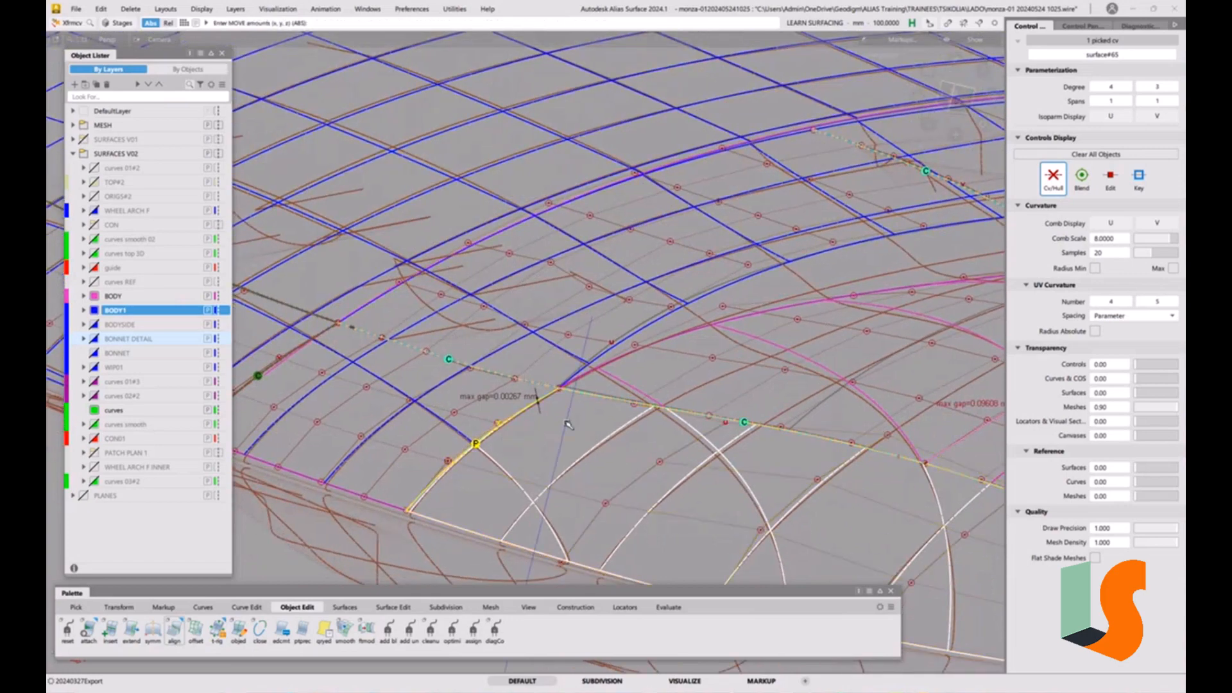
{"action": "right_click_drag", "start_coordinate": [567, 427], "coordinate": [570, 420]}
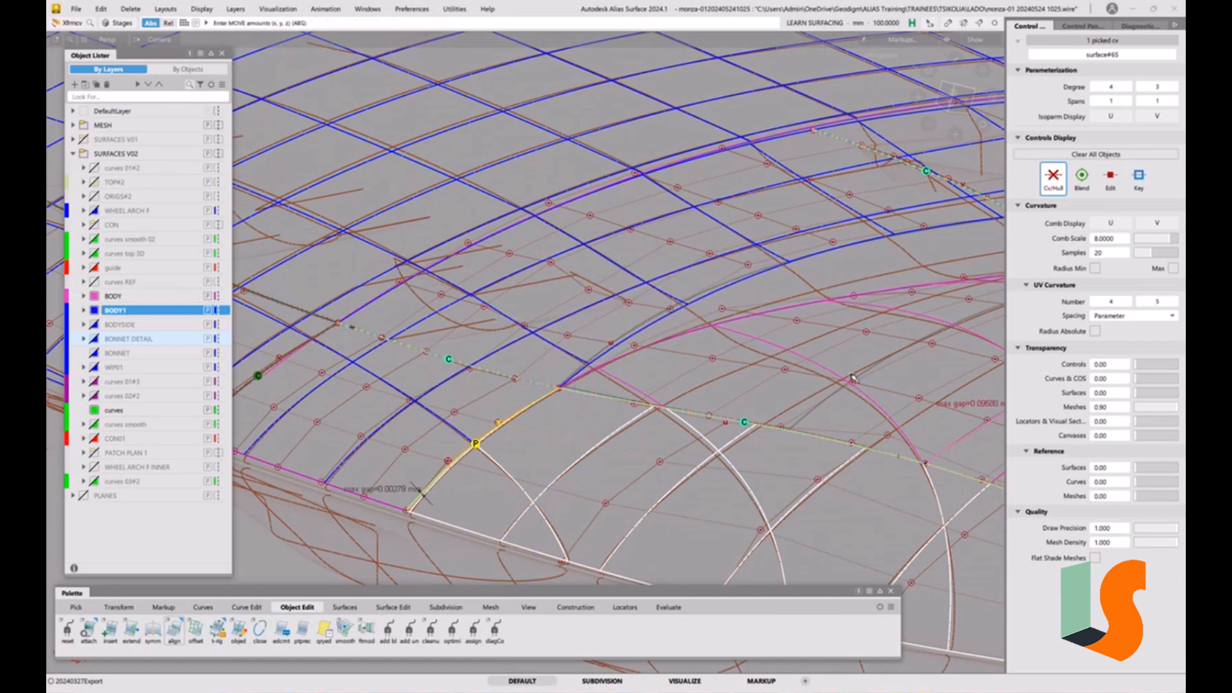
{"action": "left_click", "coordinate": [660, 463]}
{"action": "right_click_drag", "start_coordinate": [583, 417], "coordinate": [588, 396]}
{"action": "key", "text": "ctrl+shift+n"}
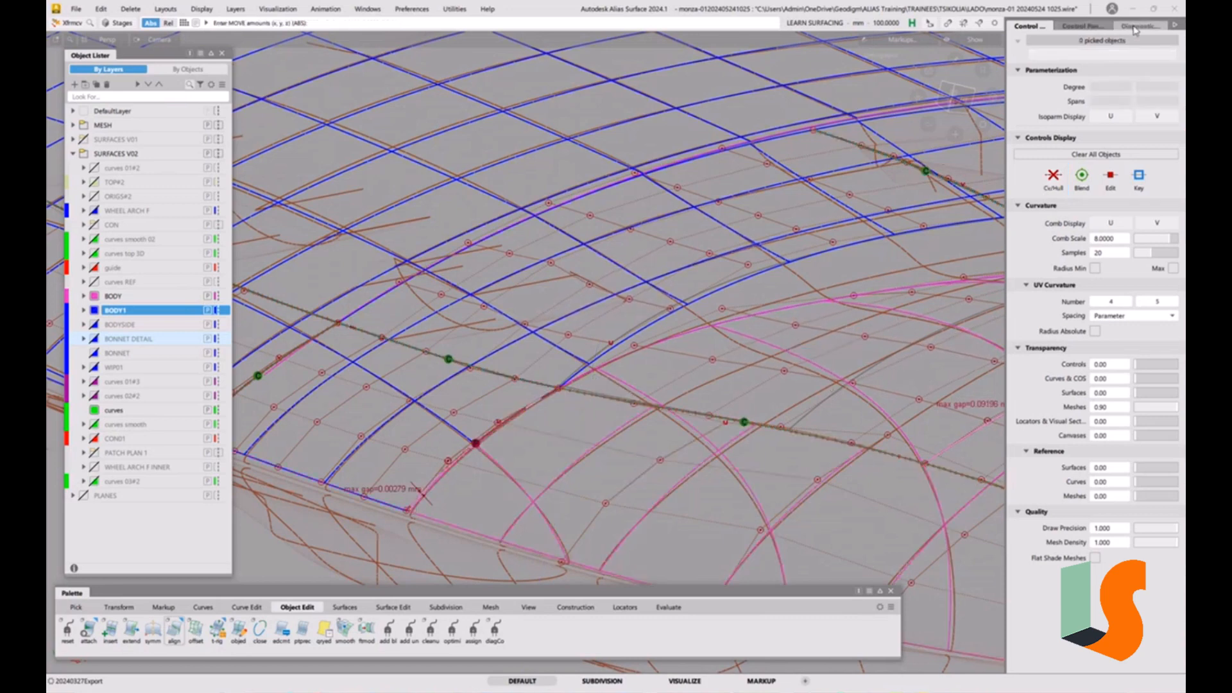
{"action": "left_click", "coordinate": [1084, 26]}
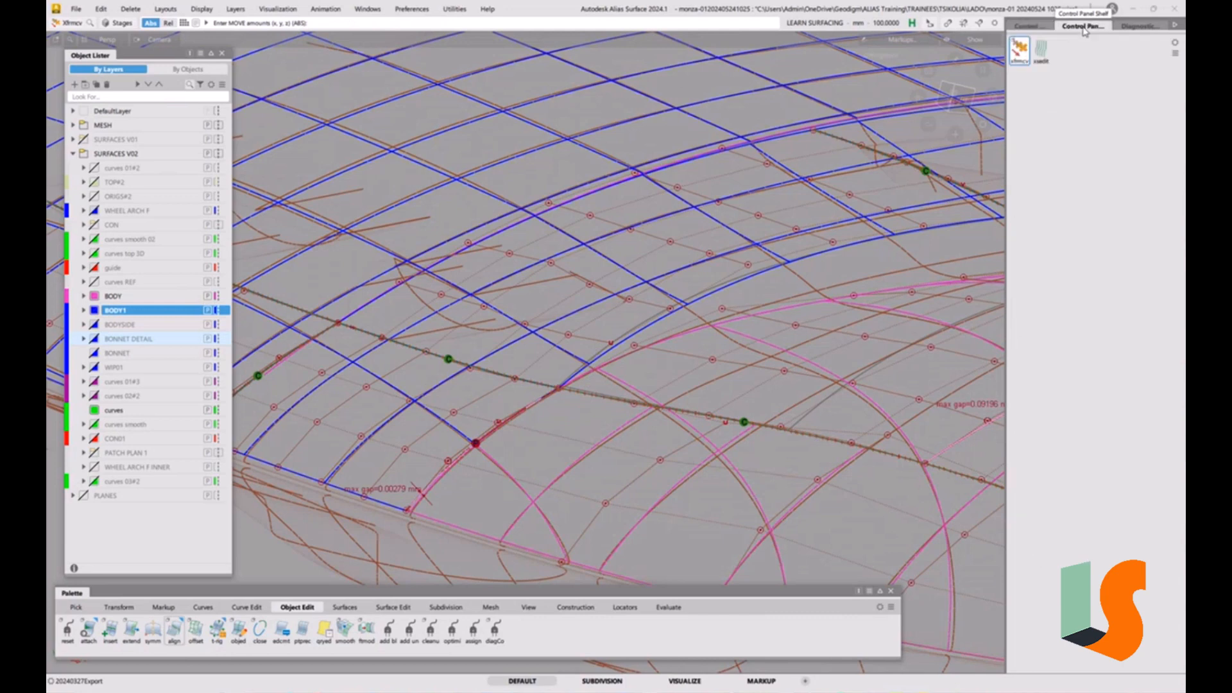
{"action": "left_click", "coordinate": [1020, 50]}
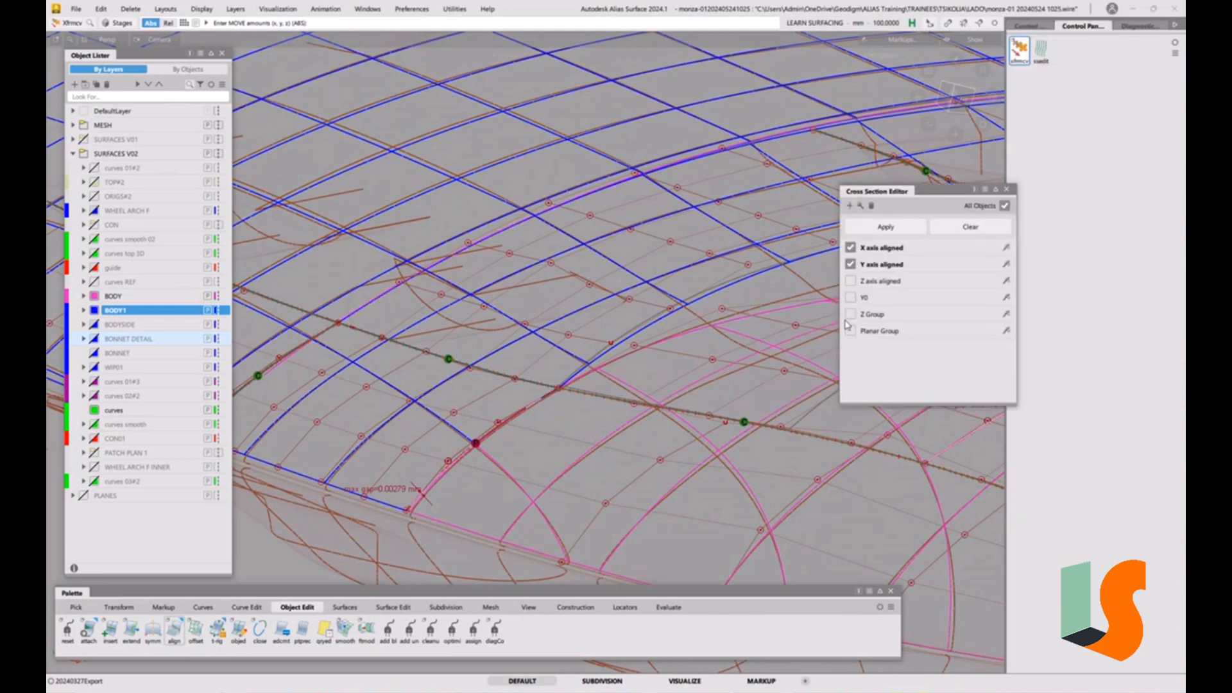
{"action": "left_click", "coordinate": [1008, 190]}
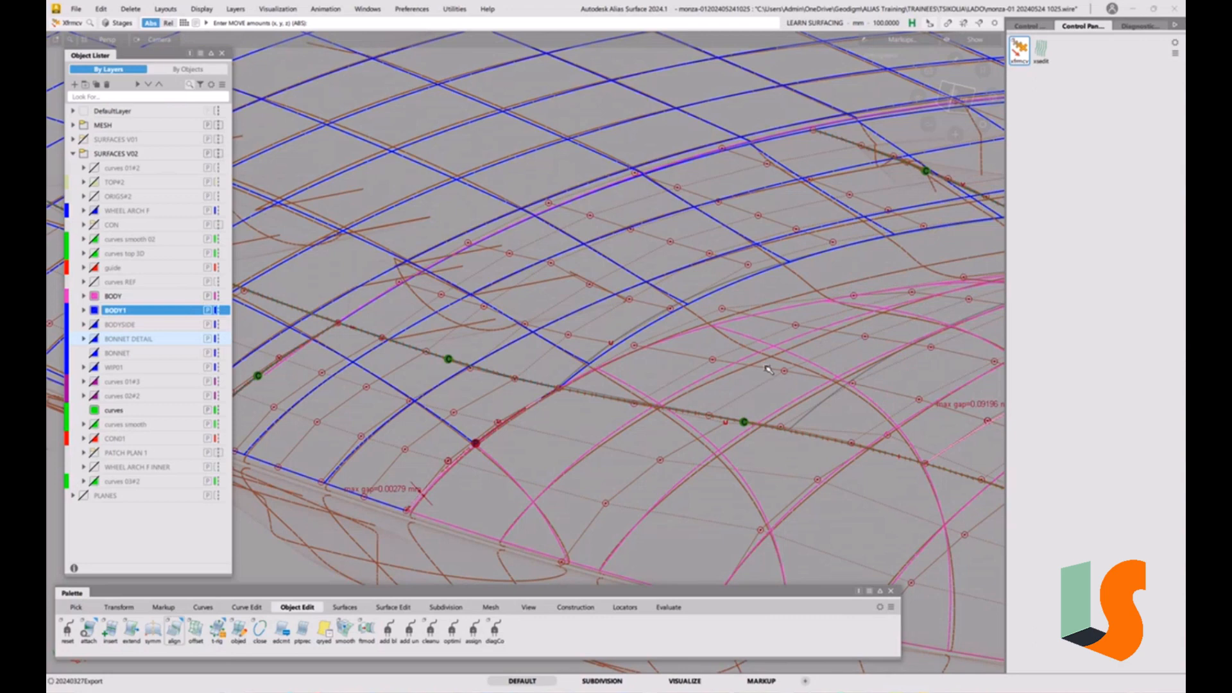
- Reshape the corner of surface#65 by shifting its second upper-edge CV, the corner CV u0v0 and the nearest interior CV
{"action": "left_click", "coordinate": [727, 425]}
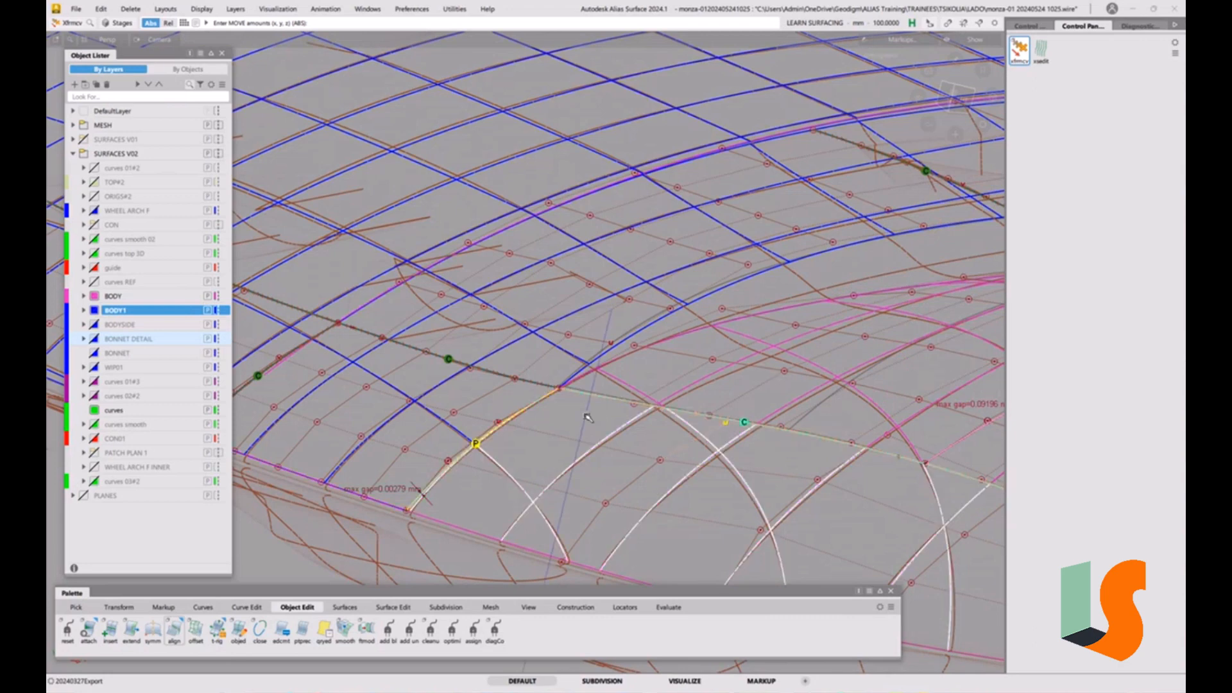
{"action": "right_click_drag", "start_coordinate": [587, 417], "coordinate": [574, 515]}
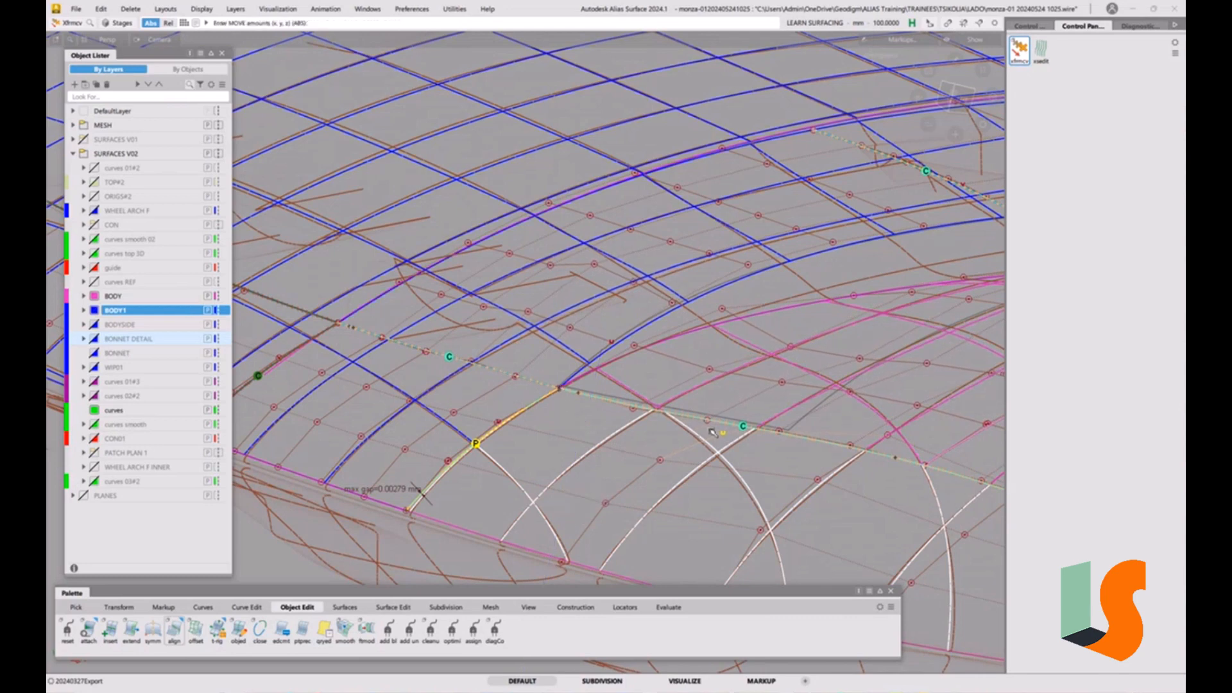
{"action": "left_click", "coordinate": [562, 391]}
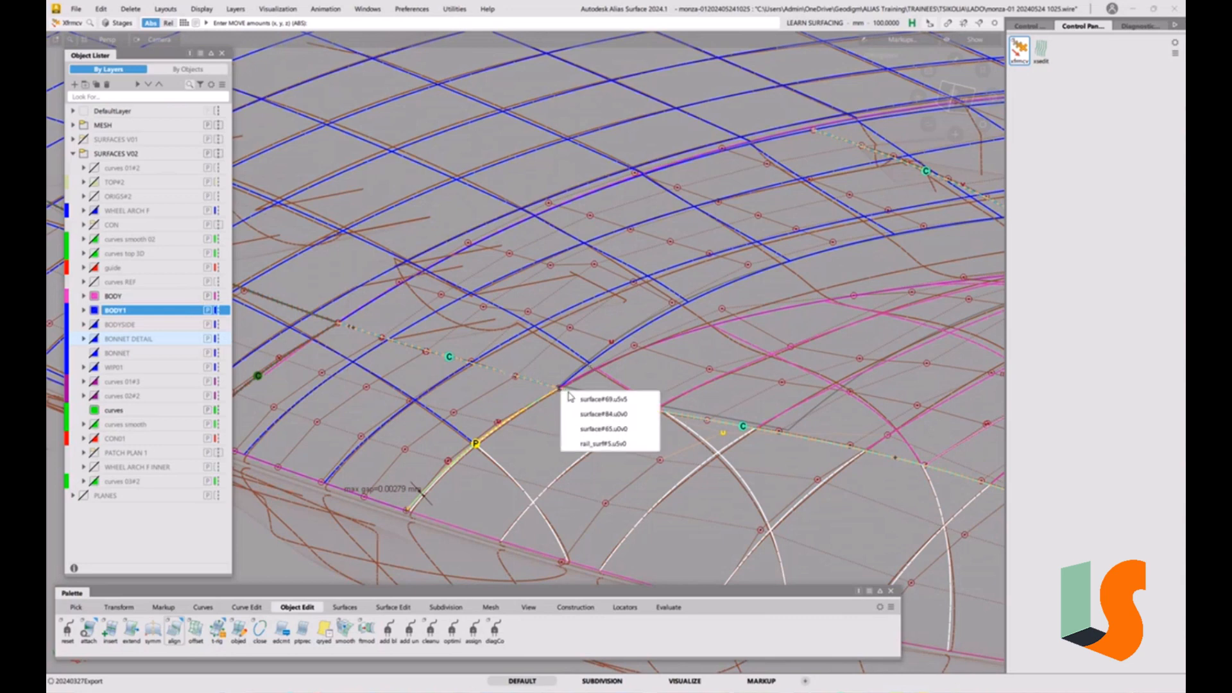
{"action": "left_click", "coordinate": [587, 430]}
{"action": "right_click_drag", "start_coordinate": [582, 411], "coordinate": [573, 434]}
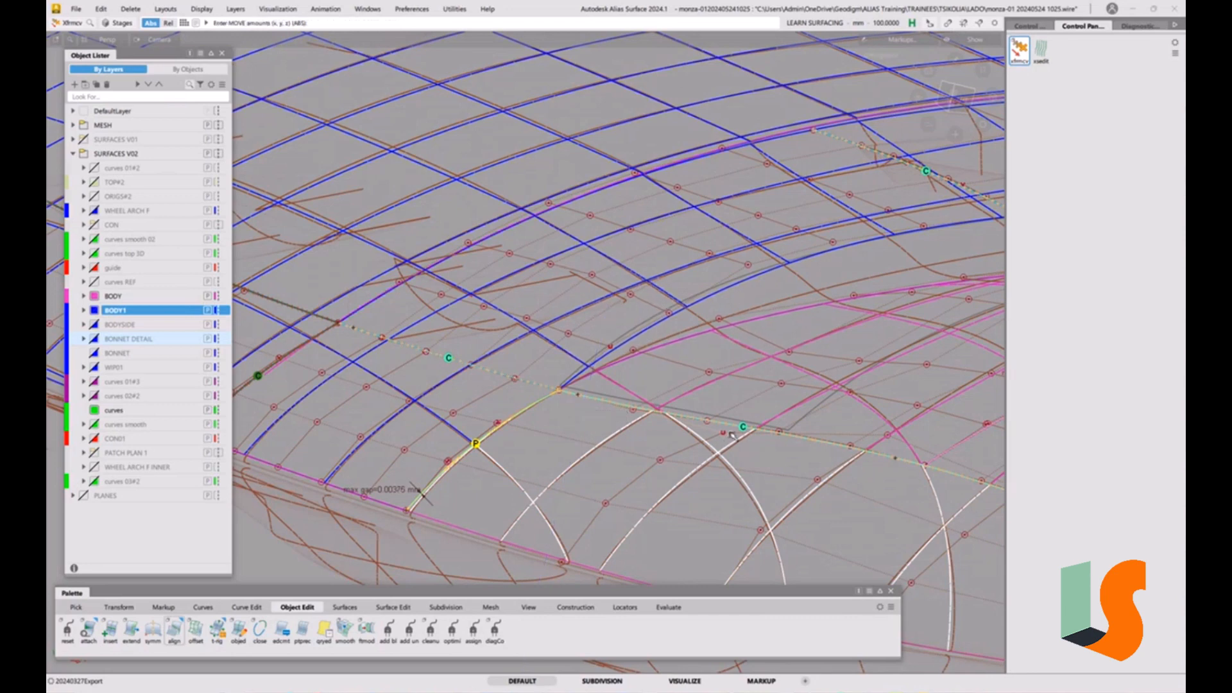
{"action": "left_click", "coordinate": [724, 432]}
{"action": "right_click_drag", "start_coordinate": [770, 452], "coordinate": [757, 499]}
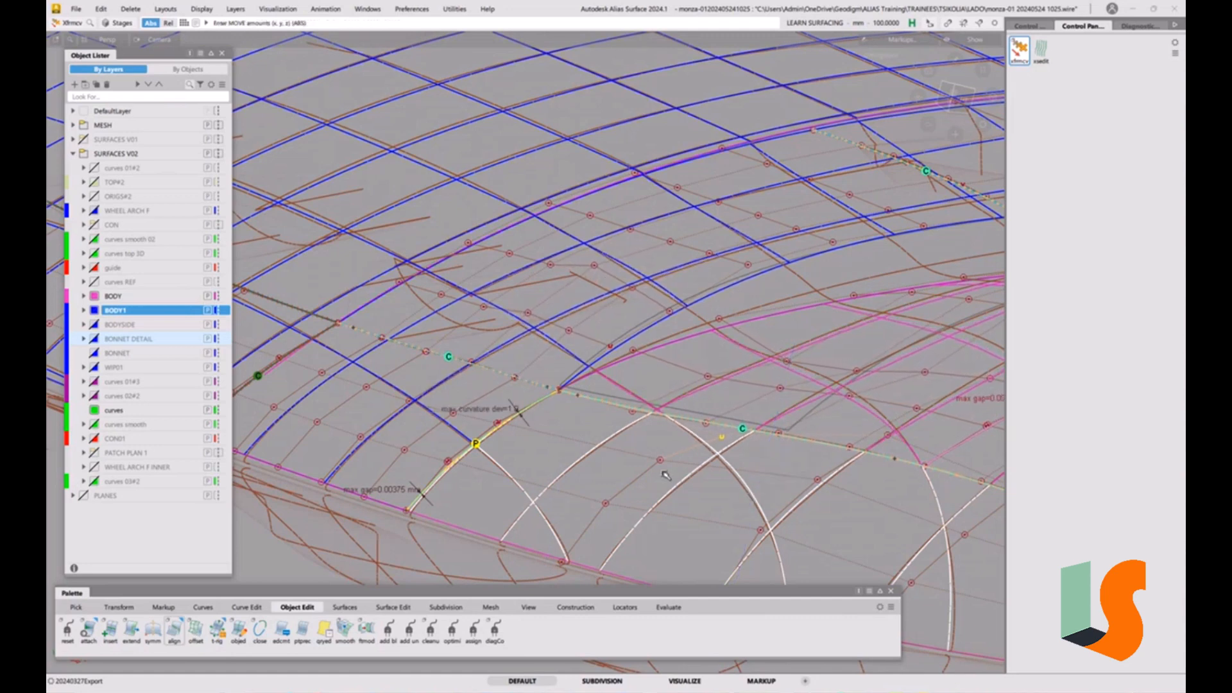
{"action": "left_click", "coordinate": [661, 460]}
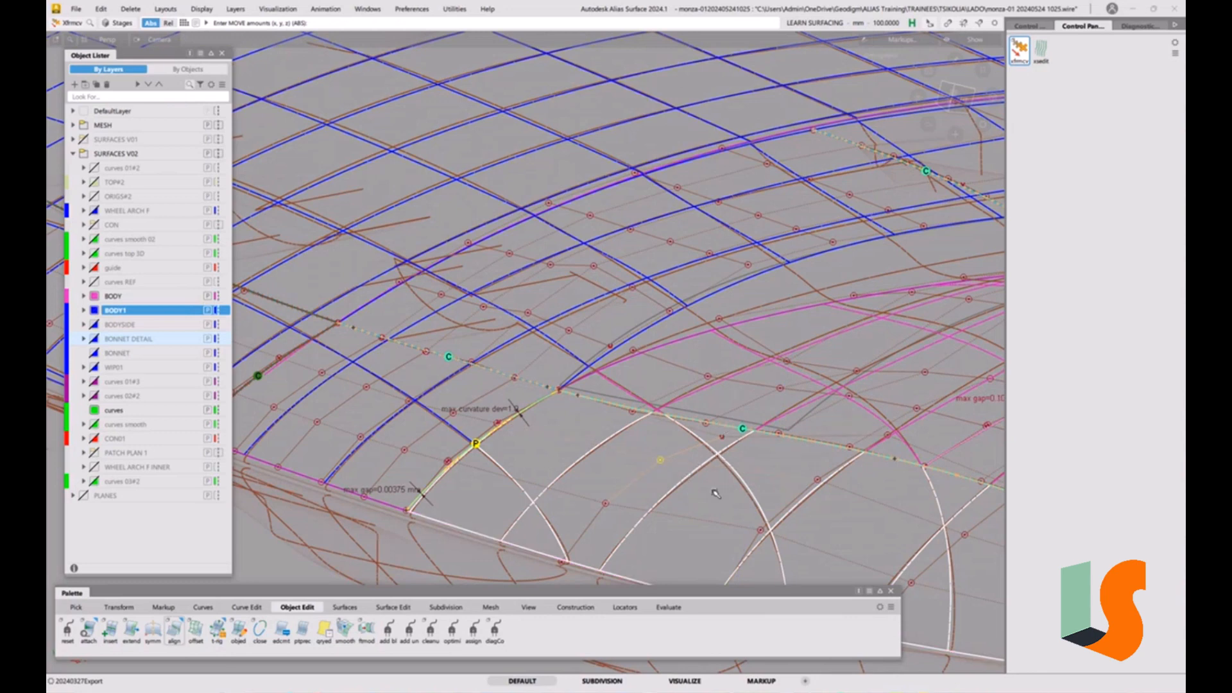
{"action": "right_click_drag", "start_coordinate": [714, 491], "coordinate": [708, 539]}
- Fine-tune the corner CV u0v0 and the adjoining edge CV u0v1 of surface#65 with small alternating moves
{"action": "left_click", "coordinate": [561, 393]}
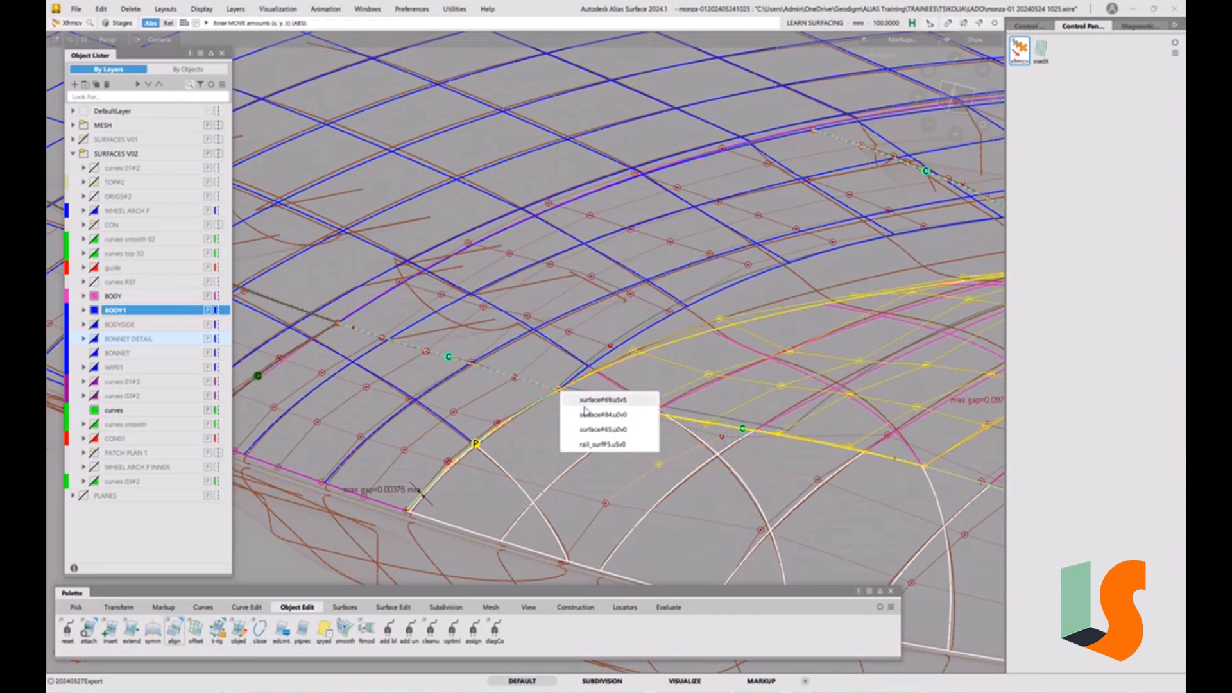
{"action": "left_click", "coordinate": [591, 429]}
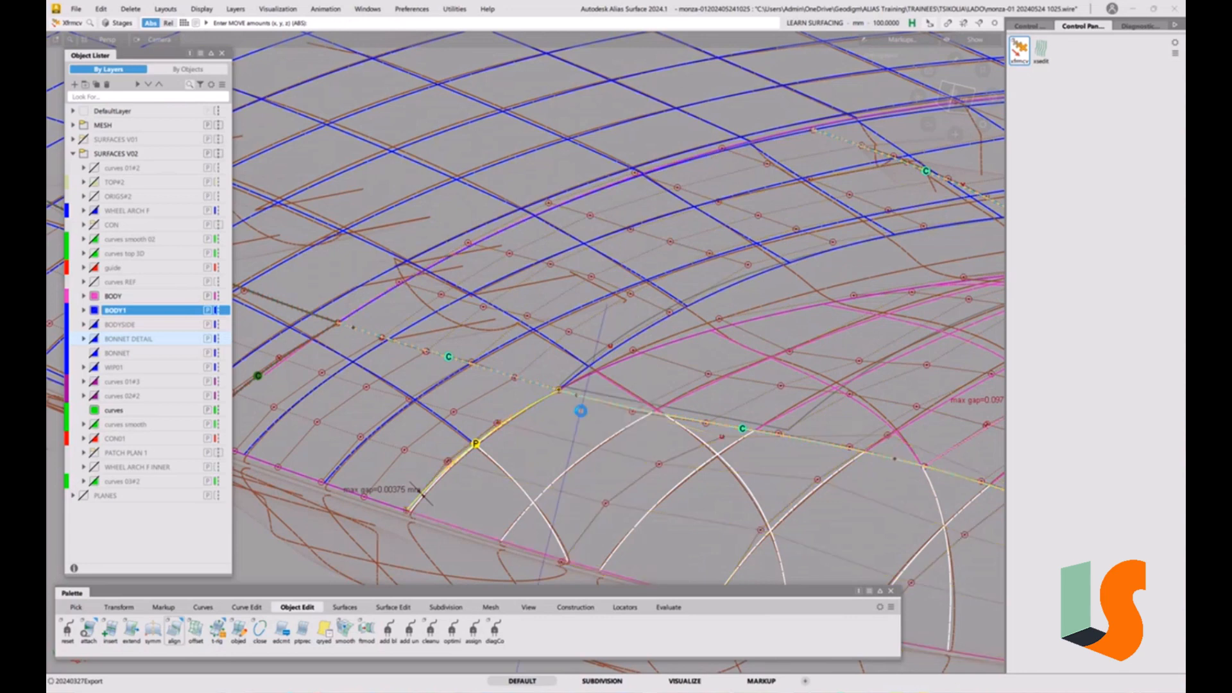
{"action": "left_click", "coordinate": [498, 426]}
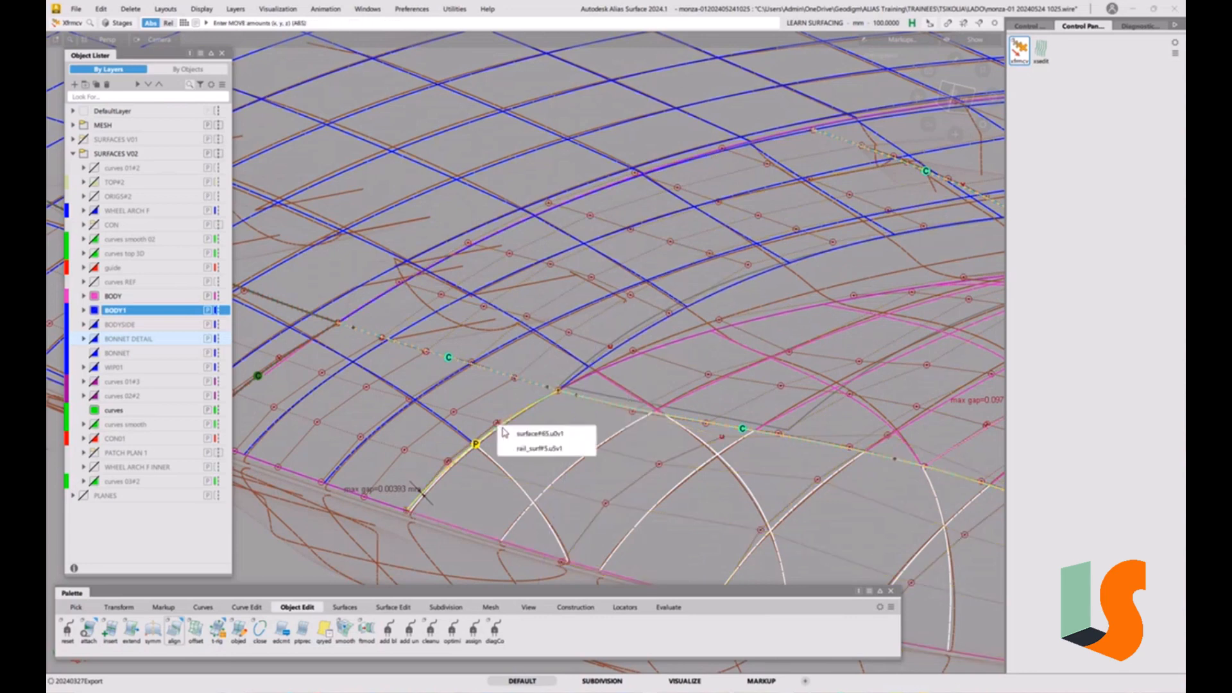
{"action": "left_click", "coordinate": [516, 438]}
{"action": "right_click_drag", "start_coordinate": [563, 411], "coordinate": [559, 416]}
{"action": "left_click", "coordinate": [556, 393]}
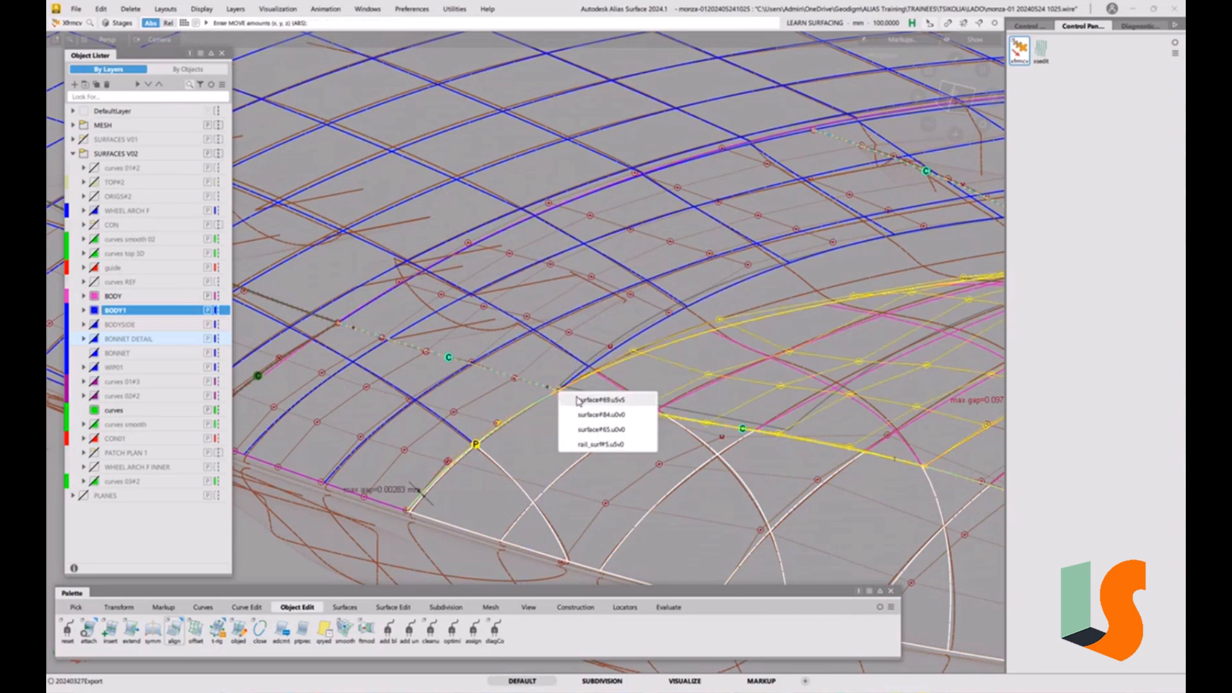
{"action": "left_click", "coordinate": [585, 435]}
{"action": "right_click_drag", "start_coordinate": [571, 412], "coordinate": [571, 419]}
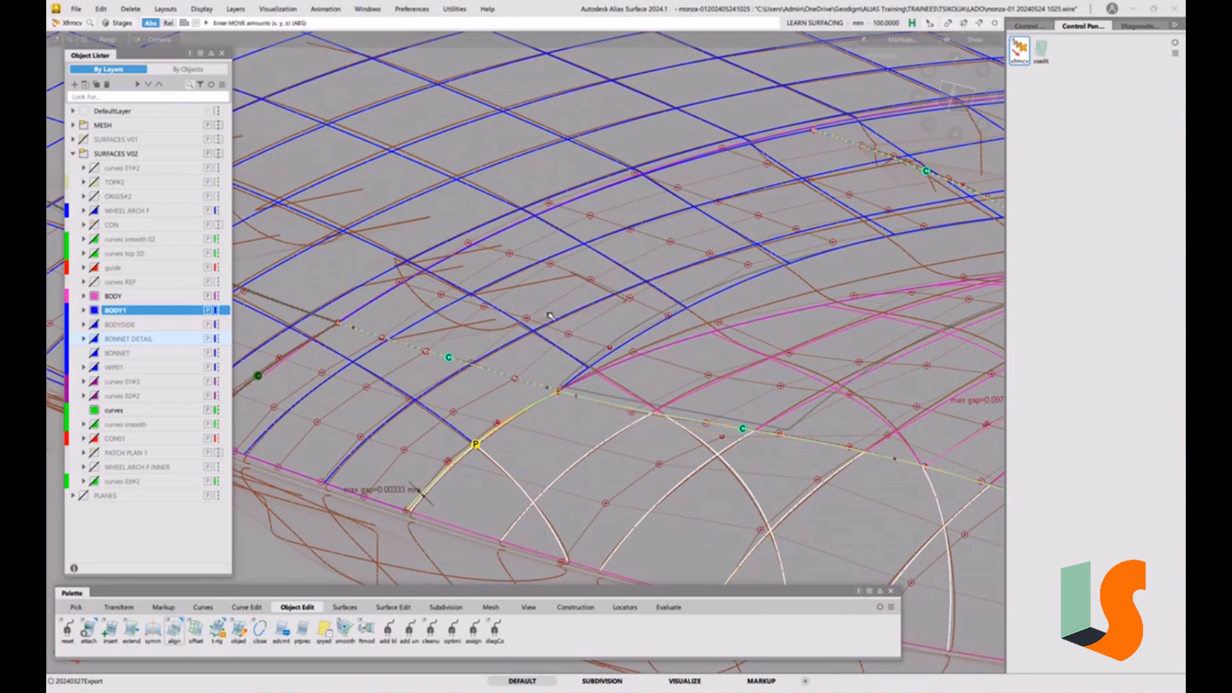
- Reopen the alignment history of the lower blue patch at the pink patch's edge and set Position Influence to 1.0000
{"action": "left_click_drag", "start_coordinate": [543, 319], "coordinate": [467, 455], "text": "alt+shift"}
{"action": "left_click", "coordinate": [467, 455]}
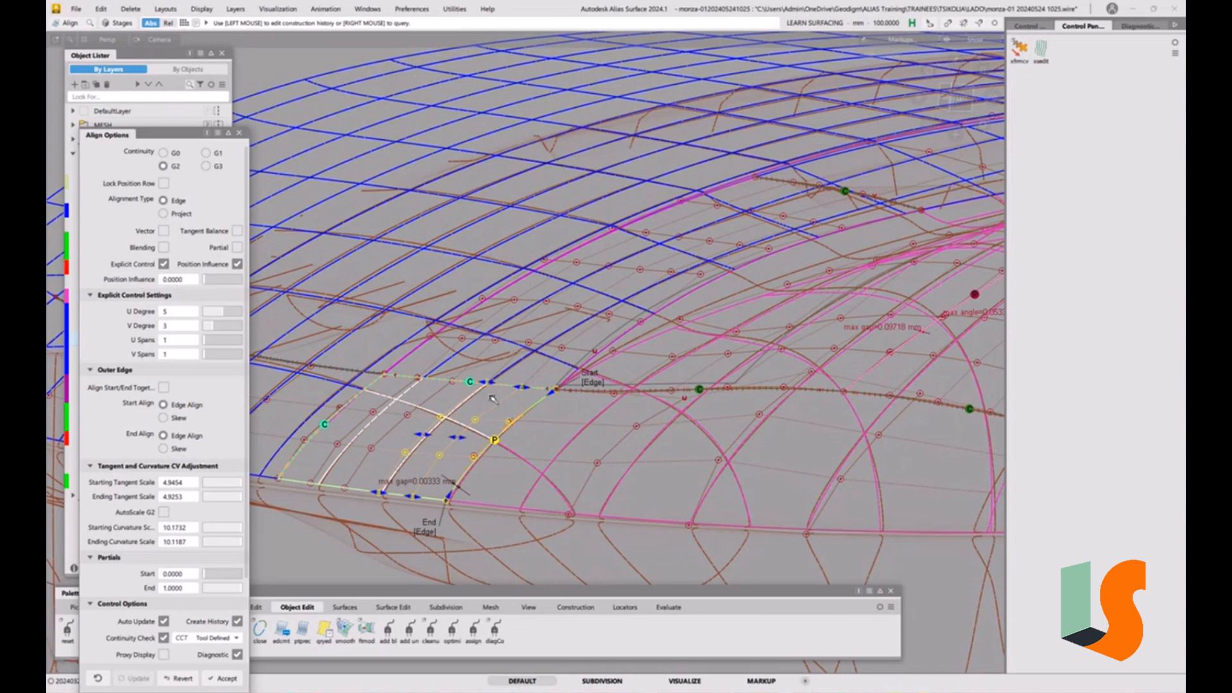
{"action": "left_click_drag", "start_coordinate": [206, 281], "coordinate": [300, 274]}
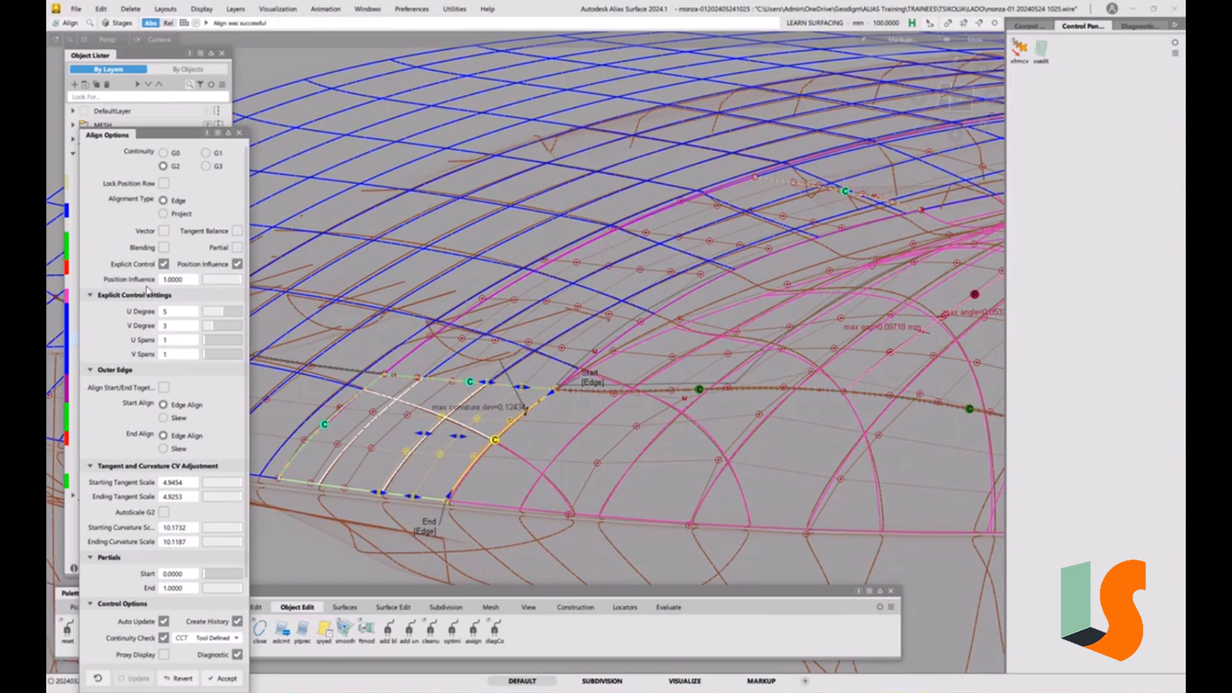
- Try Vector alignment on the lower blue patch with the Z, Normal and X directions, and revert the alignment
{"action": "left_click", "coordinate": [164, 231]}
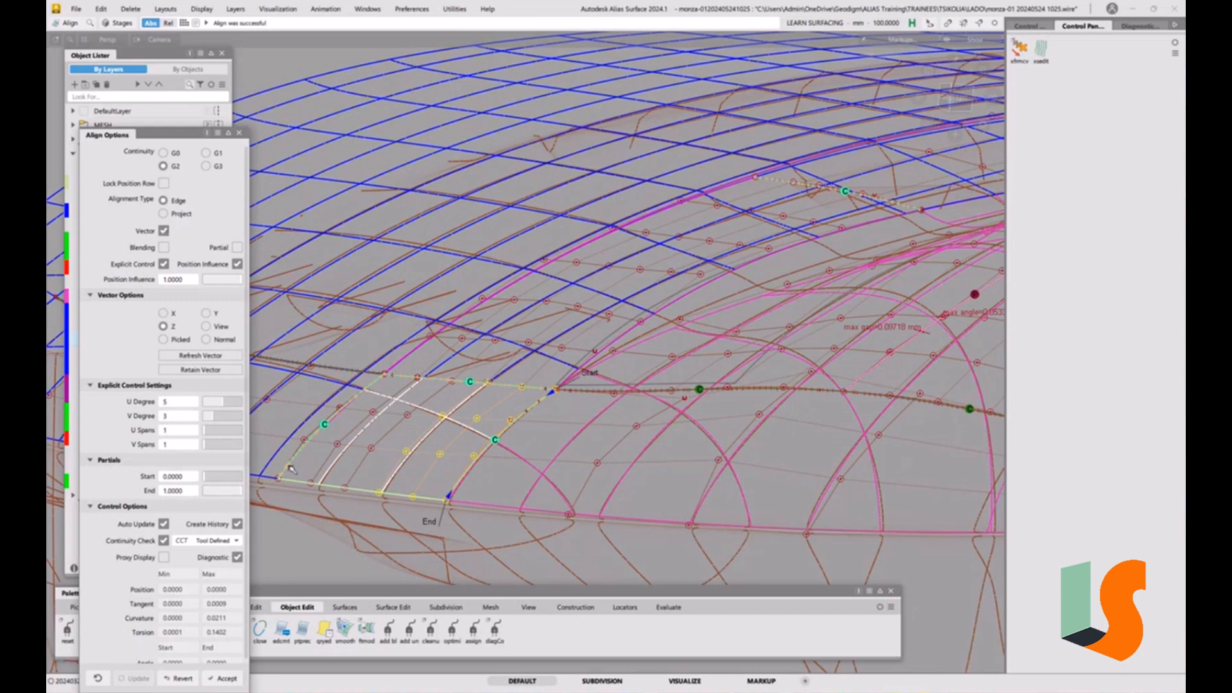
{"action": "left_click", "coordinate": [206, 340]}
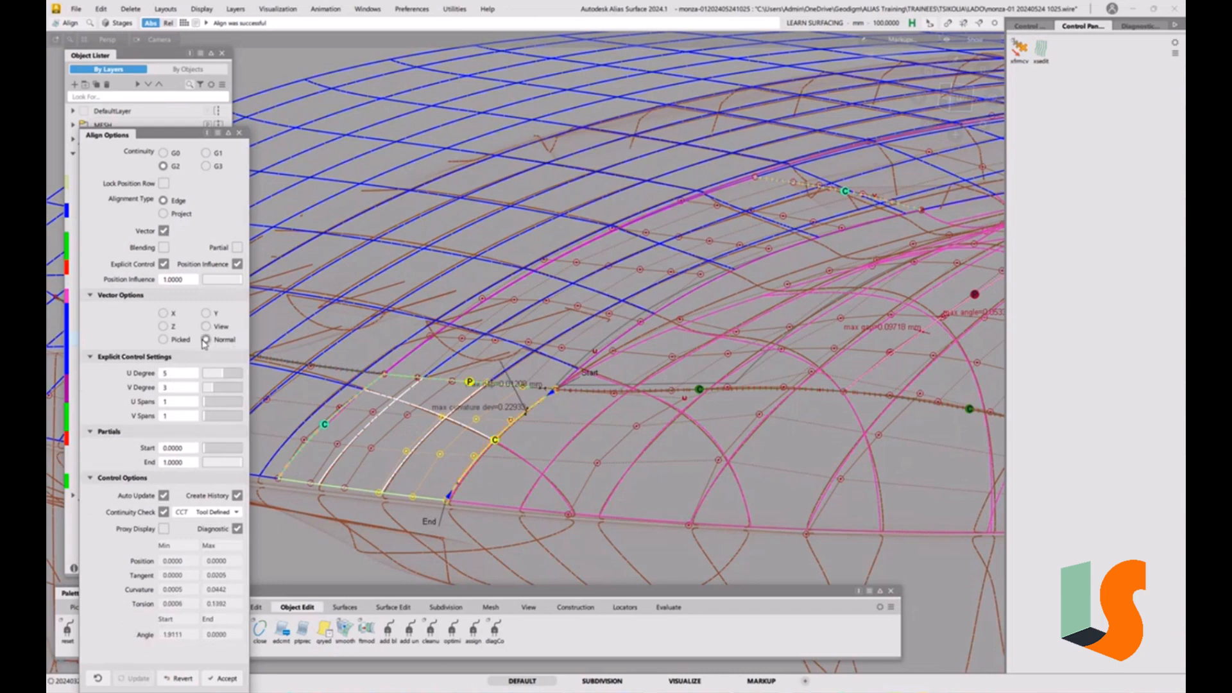
{"action": "left_click", "coordinate": [163, 314]}
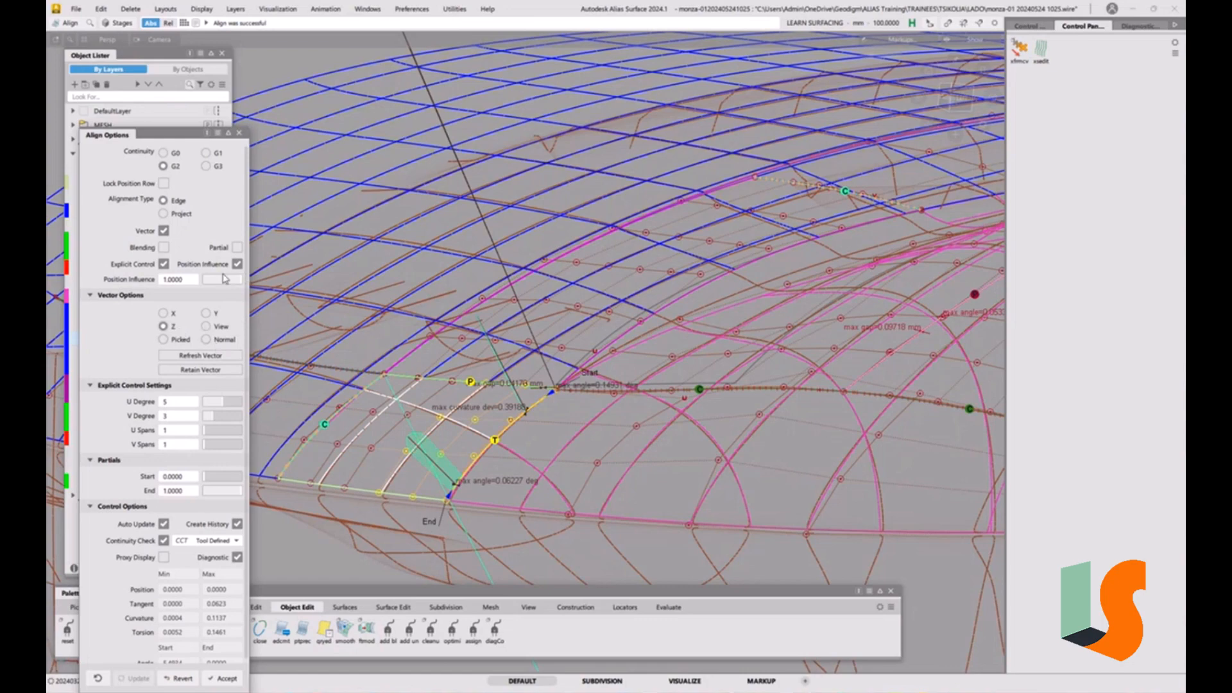
{"action": "right_click_drag", "start_coordinate": [509, 496], "coordinate": [506, 472], "text": "alt+shift"}
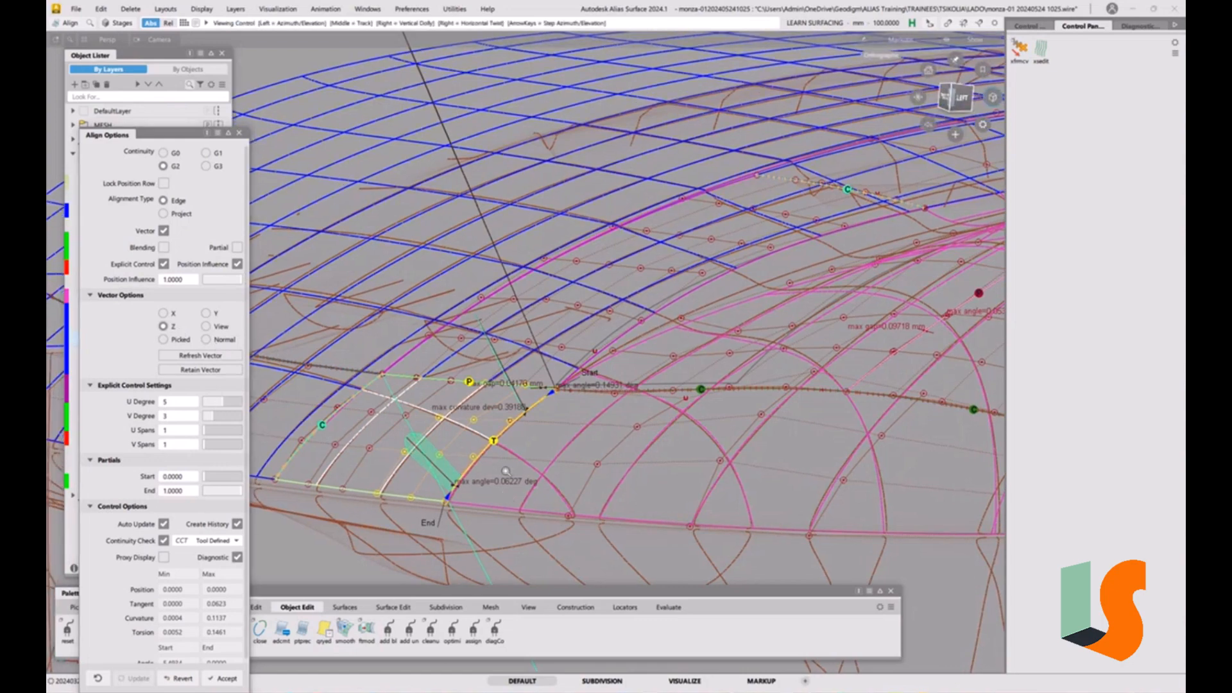
{"action": "left_click_drag", "start_coordinate": [506, 472], "coordinate": [516, 408], "text": "alt+shift"}
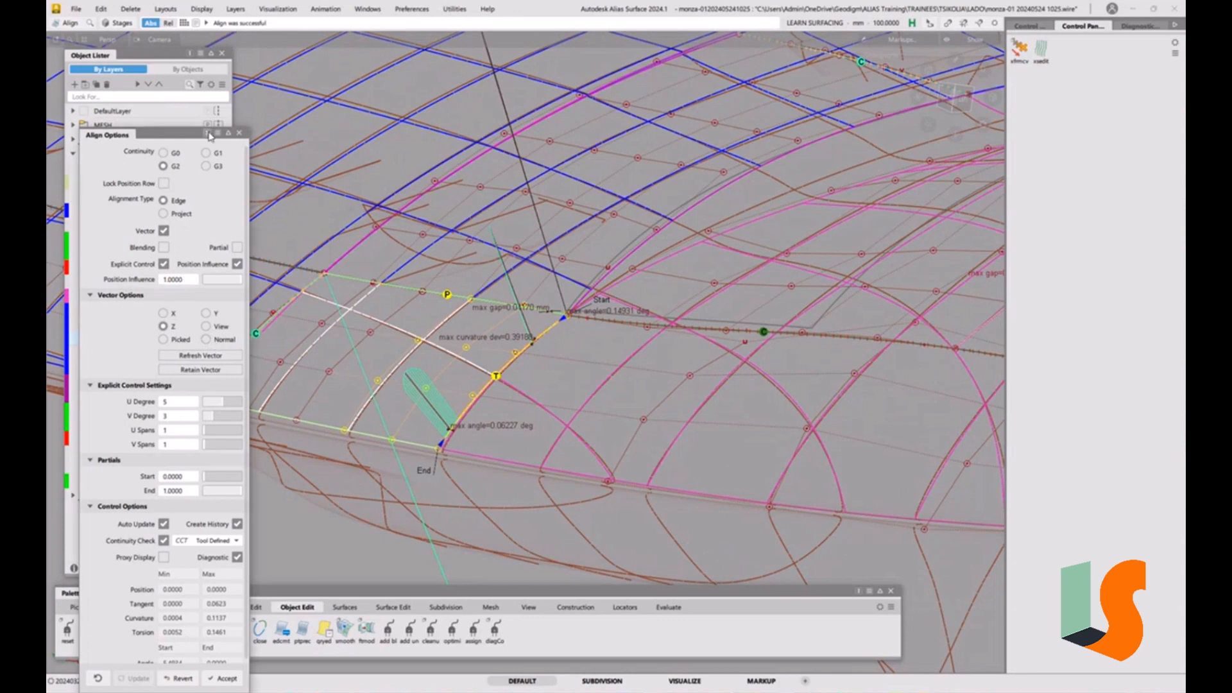
{"action": "left_click_drag", "start_coordinate": [207, 135], "coordinate": [212, 18]}
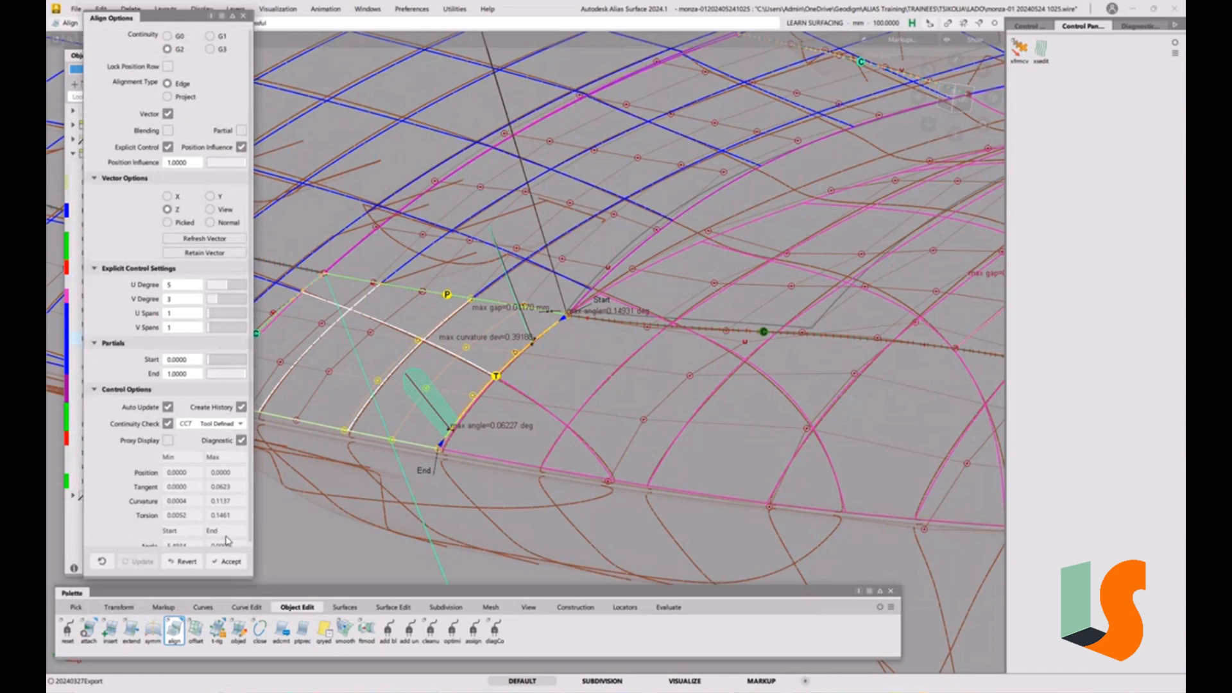
{"action": "left_click", "coordinate": [187, 562]}
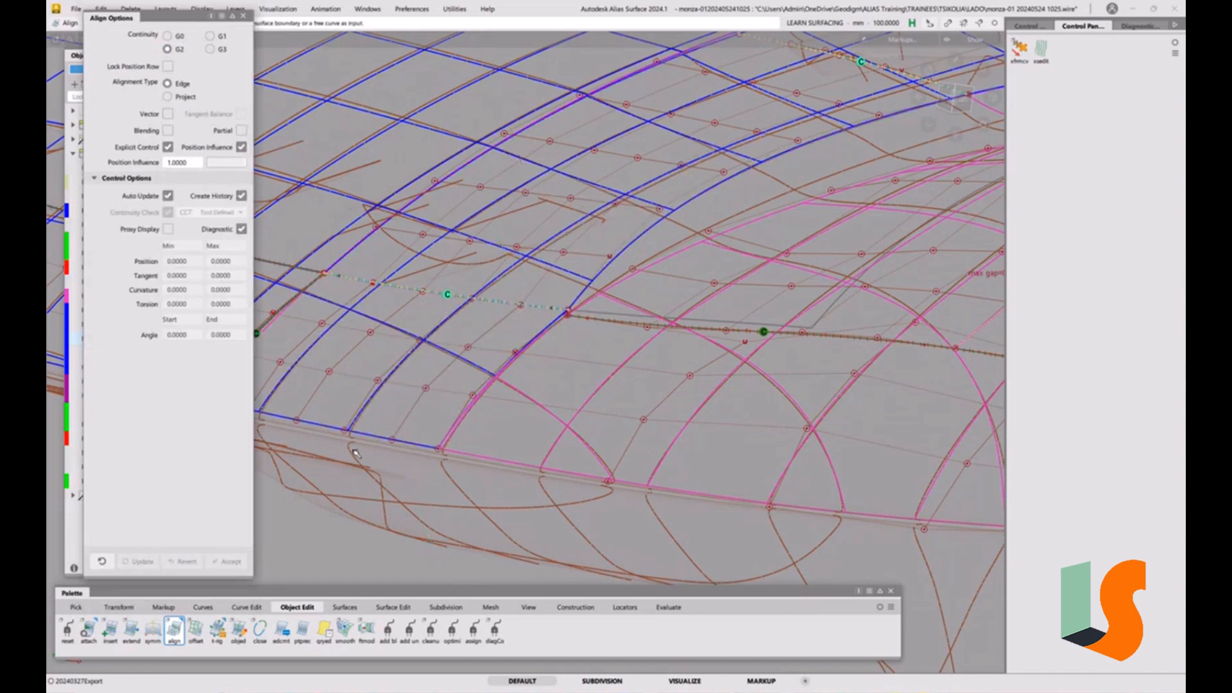
- Align the lower blue patch (rail_surf#5, U=1 edge) to the pink surface#65 with G2 continuity and Vector direction Z
{"action": "left_click", "coordinate": [470, 405]}
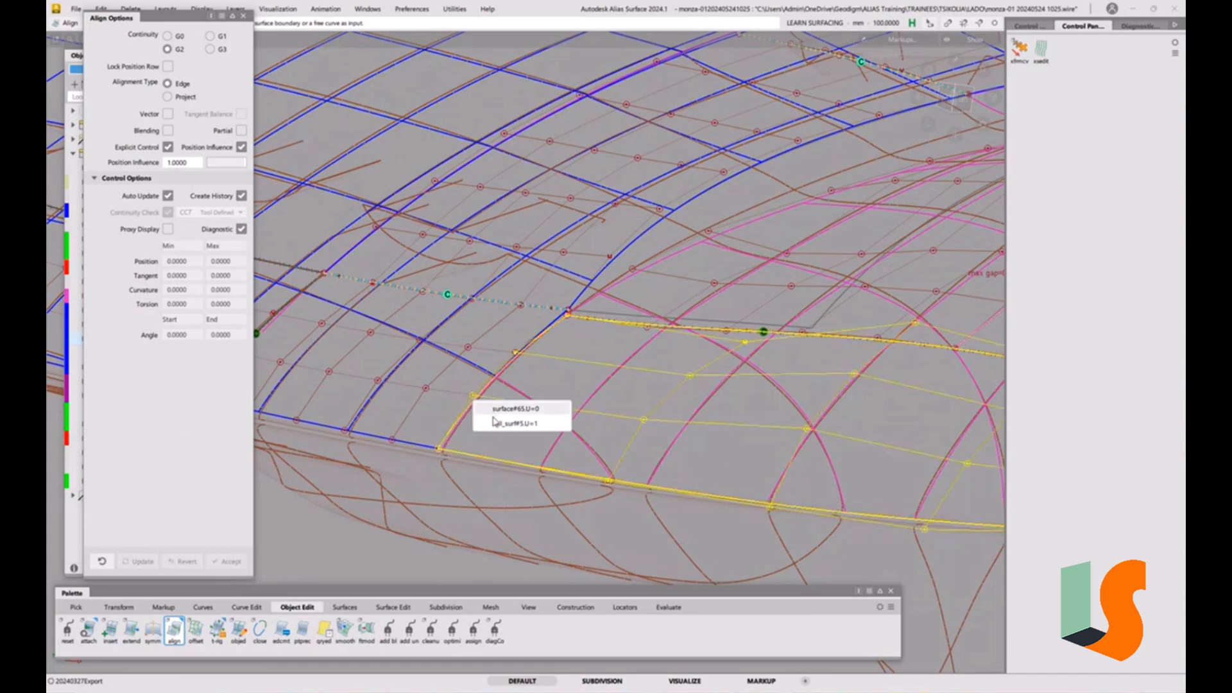
{"action": "left_click", "coordinate": [497, 423]}
{"action": "left_click", "coordinate": [513, 366]}
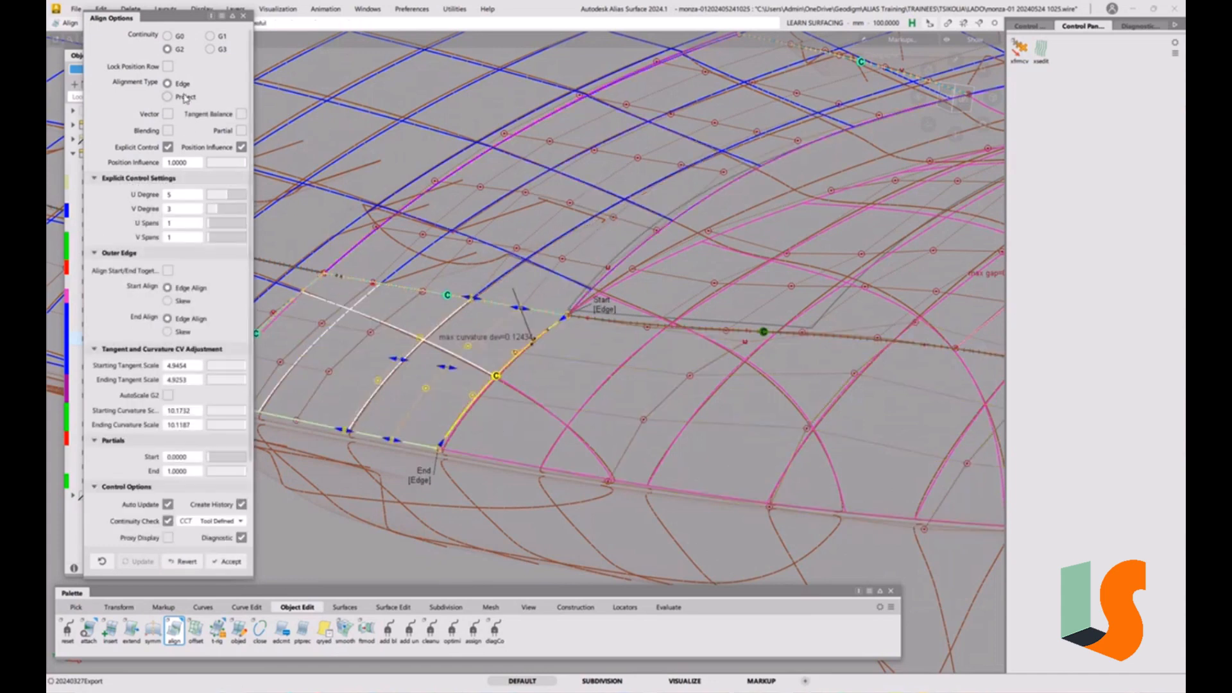
{"action": "left_click", "coordinate": [168, 114]}
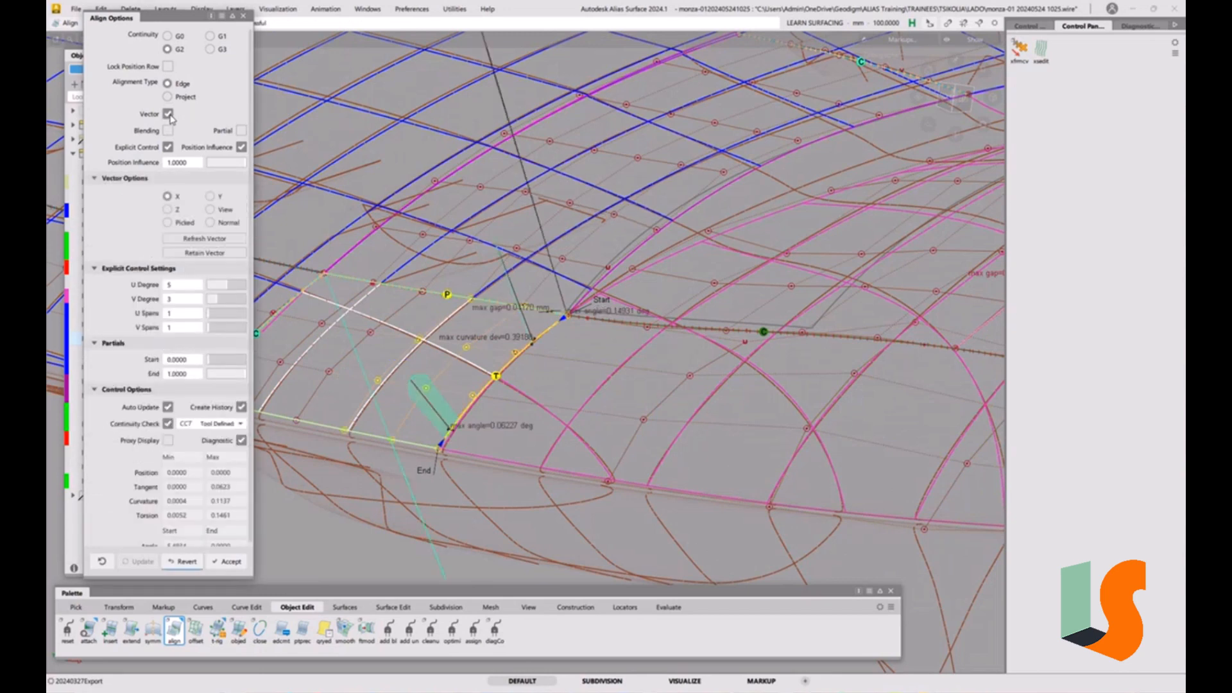
{"action": "left_click", "coordinate": [168, 209]}
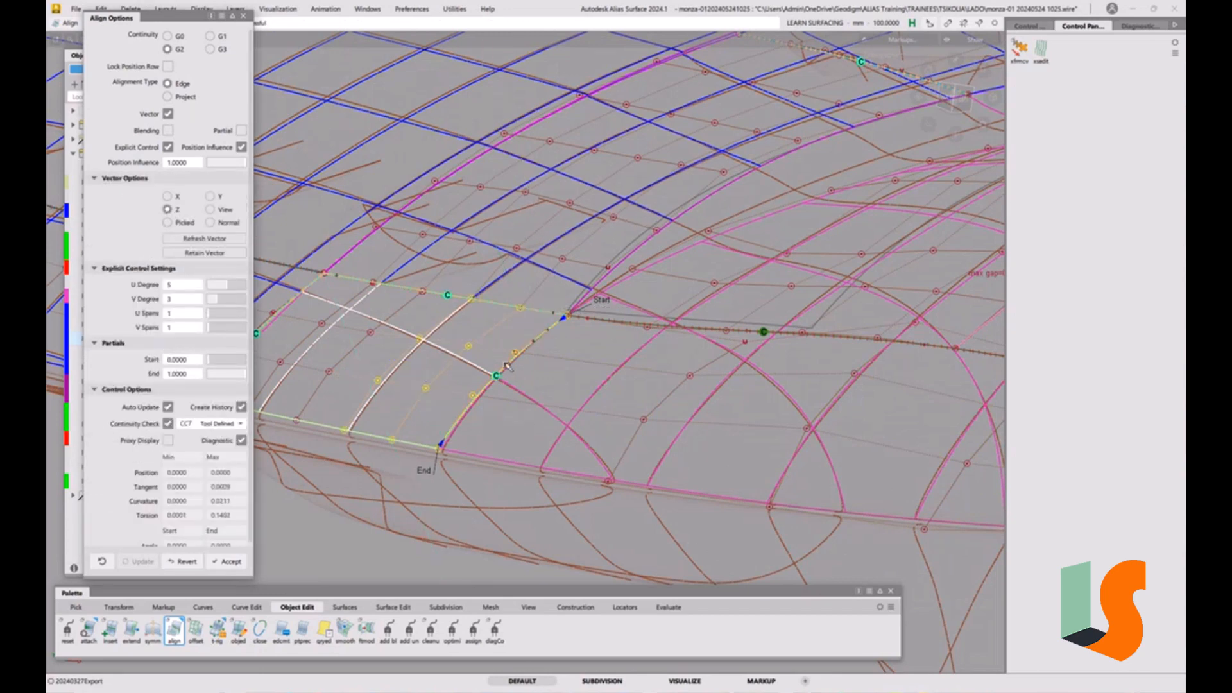
- Reopen the alignment history of the middle blue patch, directly above the lower patch, for editing
{"action": "middle_click_drag", "start_coordinate": [591, 435], "coordinate": [564, 512], "text": "alt+shift"}
{"action": "left_click_drag", "start_coordinate": [553, 530], "coordinate": [531, 447], "text": "alt+shift"}
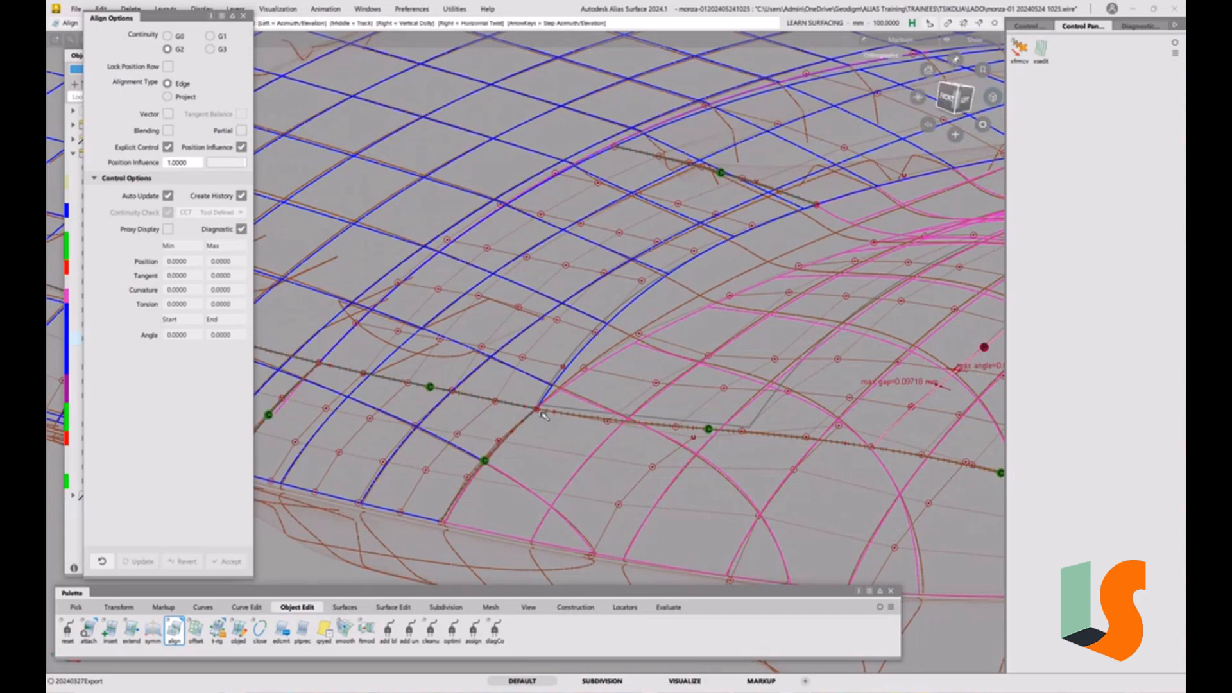
{"action": "left_click_drag", "start_coordinate": [548, 414], "coordinate": [661, 331], "text": "alt+shift"}
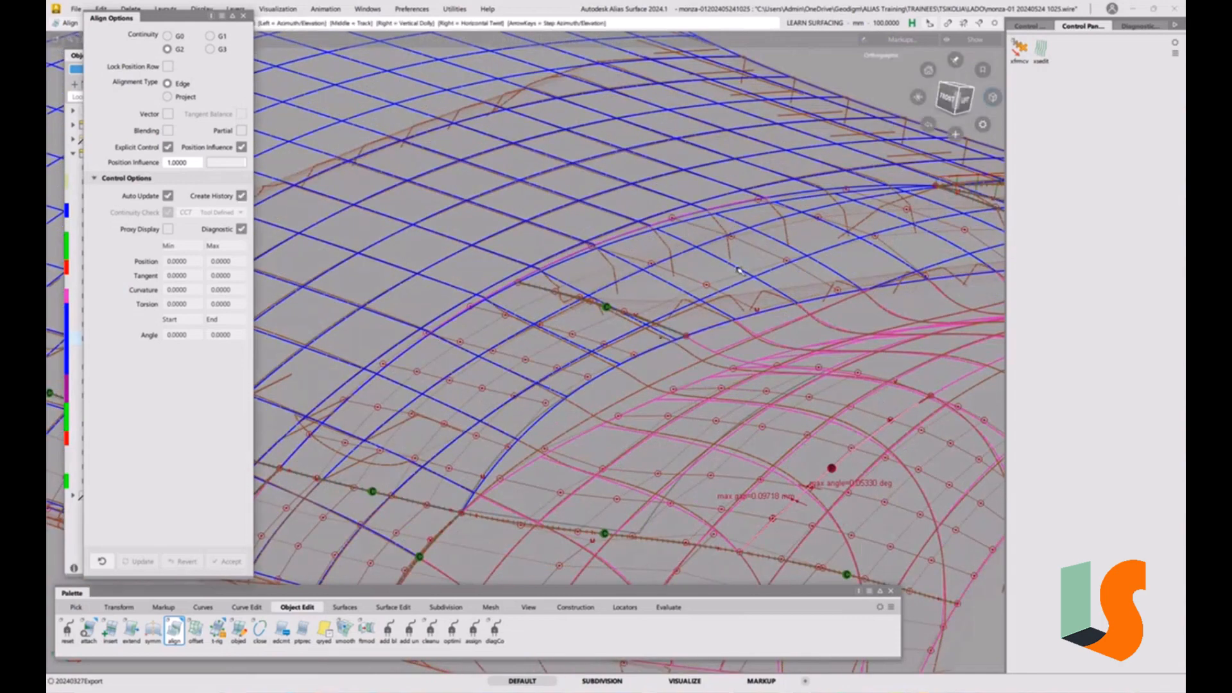
{"action": "left_click_drag", "start_coordinate": [739, 269], "coordinate": [575, 340], "text": "alt+shift"}
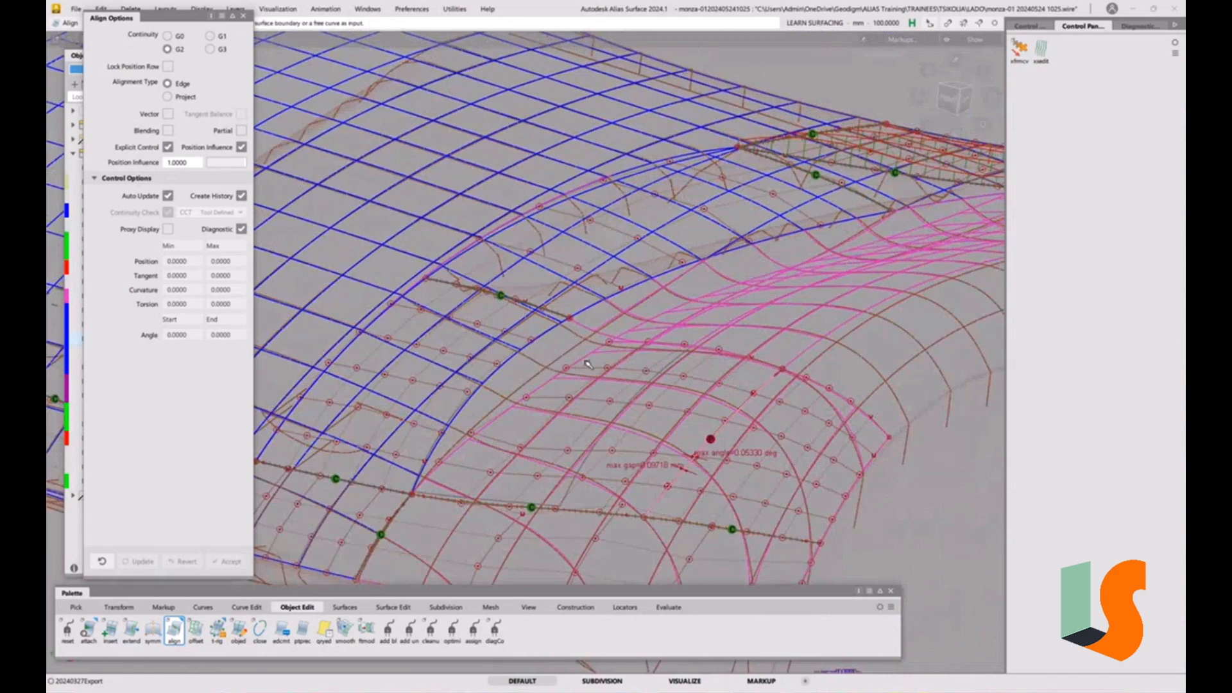
{"action": "right_click_drag", "start_coordinate": [561, 341], "coordinate": [602, 324], "text": "alt+shift"}
{"action": "left_click_drag", "start_coordinate": [601, 325], "coordinate": [546, 321], "text": "alt+shift"}
{"action": "left_click", "coordinate": [618, 328]}
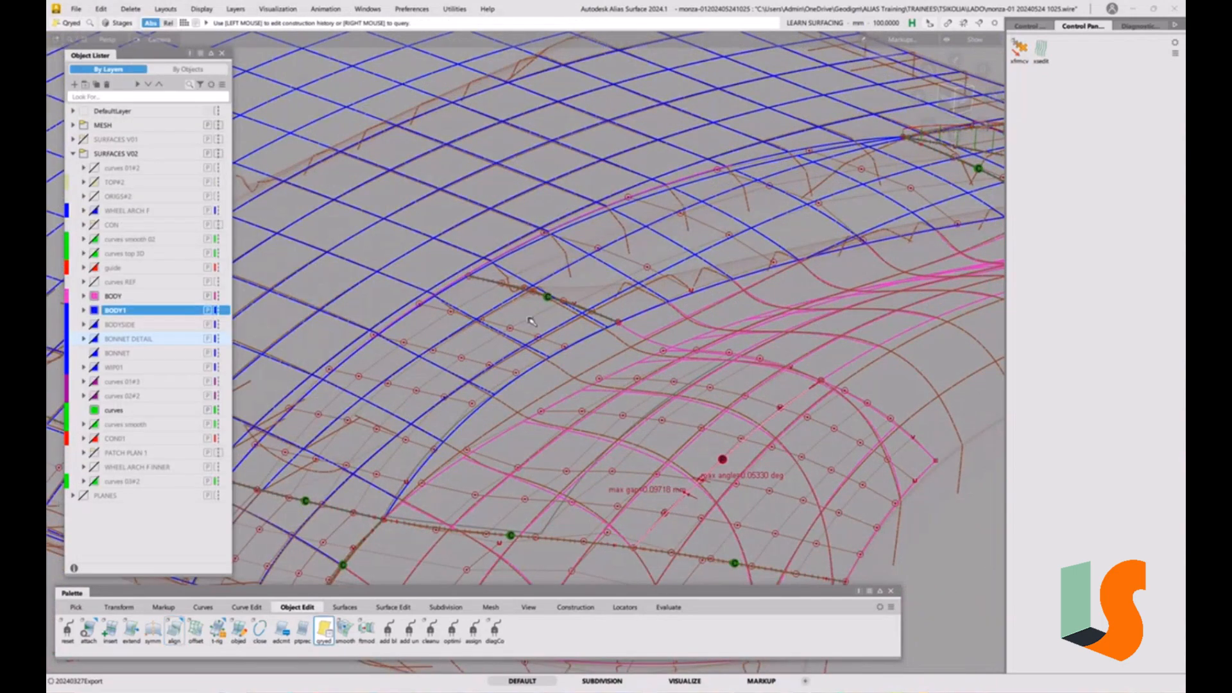
{"action": "left_click", "coordinate": [531, 321]}
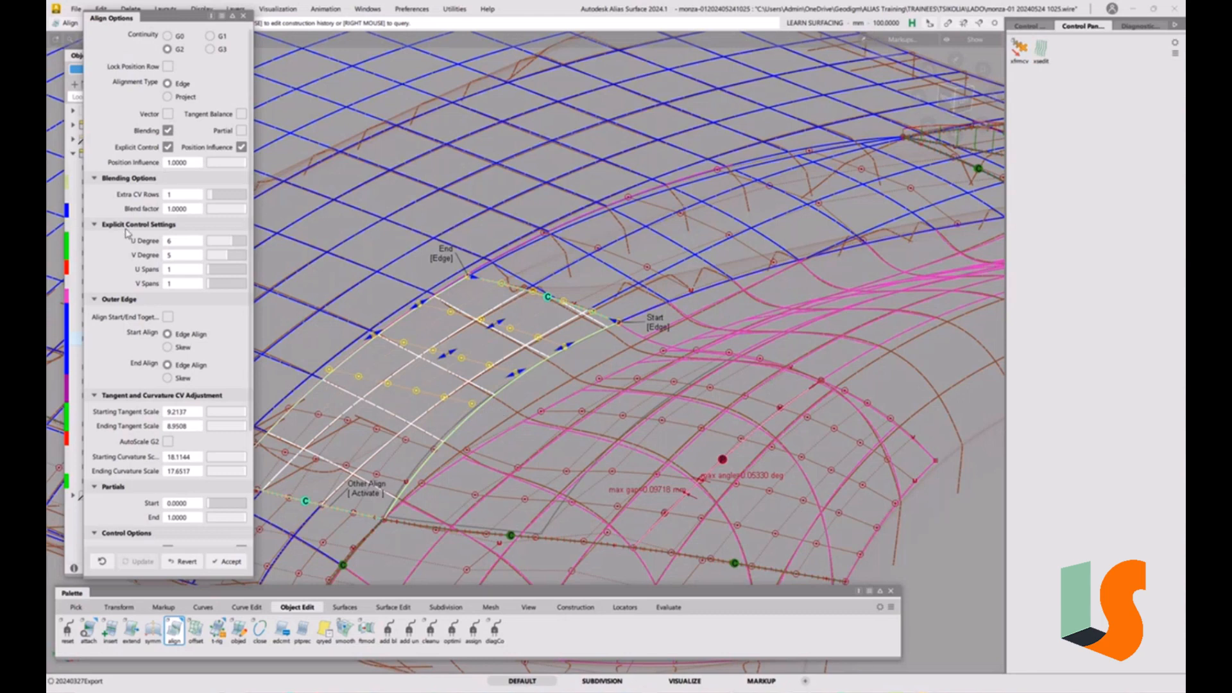
- Turn off Blending and set U Degree to 5 in the middle blue patch's alignment
{"action": "left_click", "coordinate": [168, 131]}
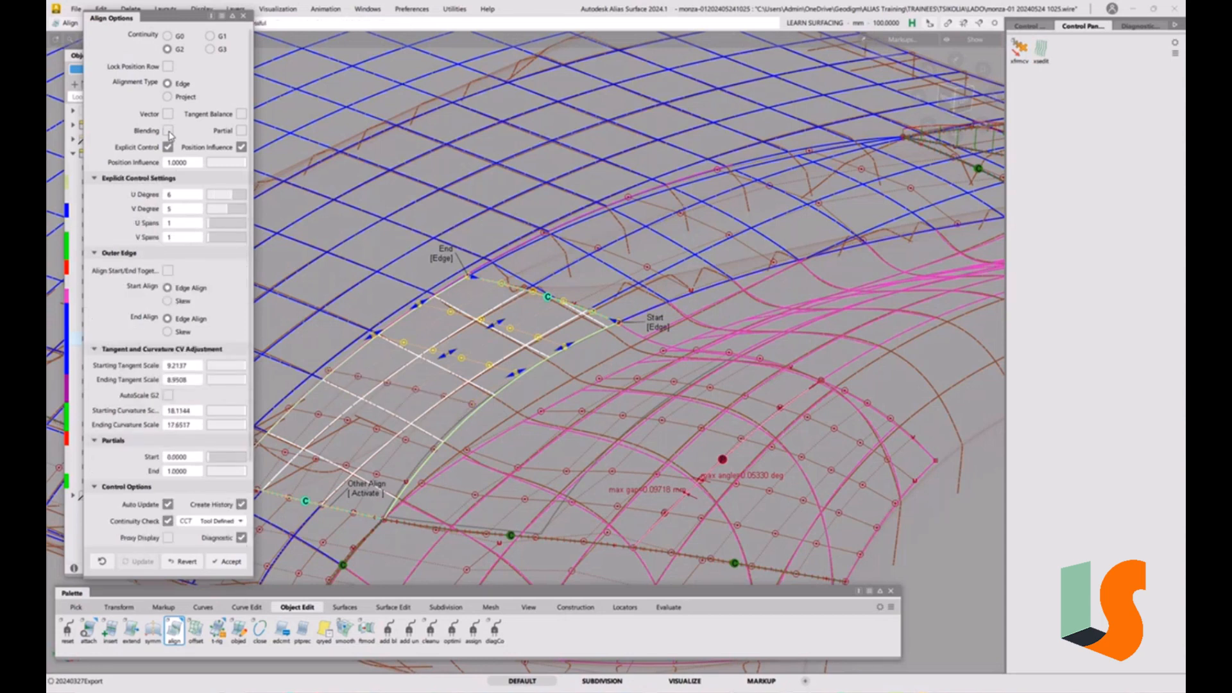
{"action": "left_click", "coordinate": [228, 200]}
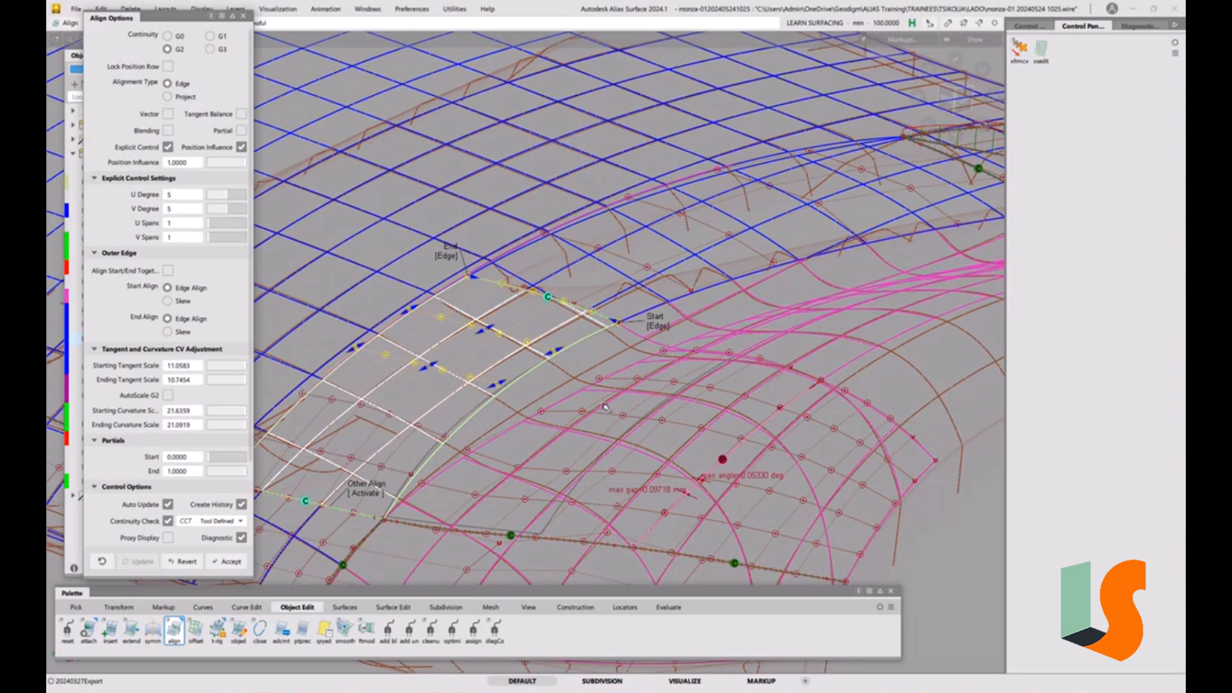
{"action": "left_click_drag", "start_coordinate": [604, 407], "coordinate": [744, 401], "text": "alt+shift"}
{"action": "right_click_drag", "start_coordinate": [745, 401], "coordinate": [774, 424], "text": "alt+shift"}
{"action": "left_click_drag", "start_coordinate": [773, 424], "coordinate": [788, 412], "text": "alt+shift"}
{"action": "middle_click_drag", "start_coordinate": [788, 412], "coordinate": [801, 368], "text": "alt+shift"}
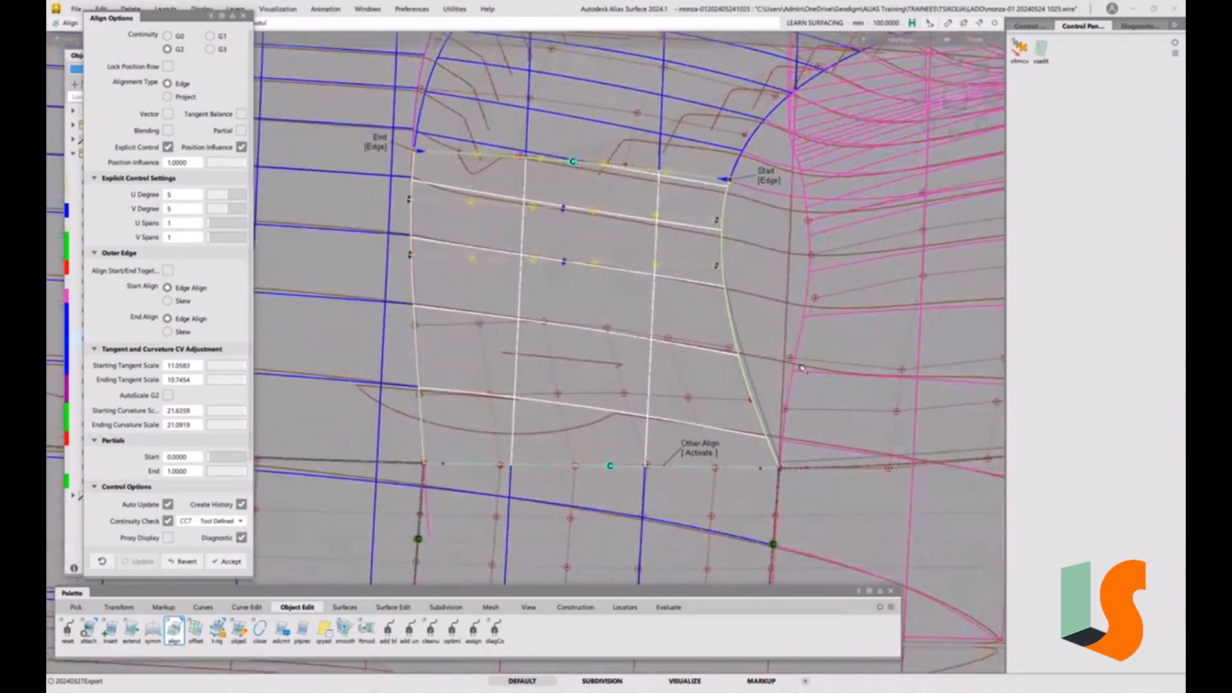
{"action": "key", "text": "space"}
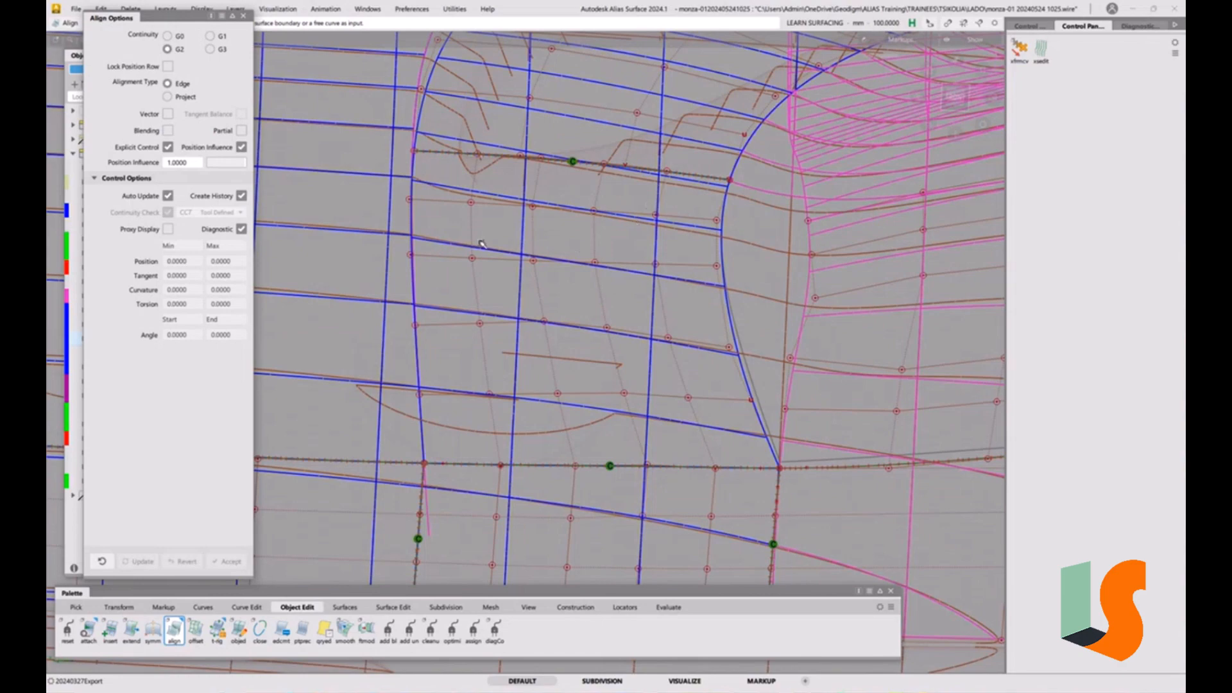
- Pick the middle and upper blue patches and check their reflection flow with the Horizontal/Vertical diagnostic shader
{"action": "left_click_drag", "start_coordinate": [726, 267], "coordinate": [619, 336], "text": "alt+shift"}
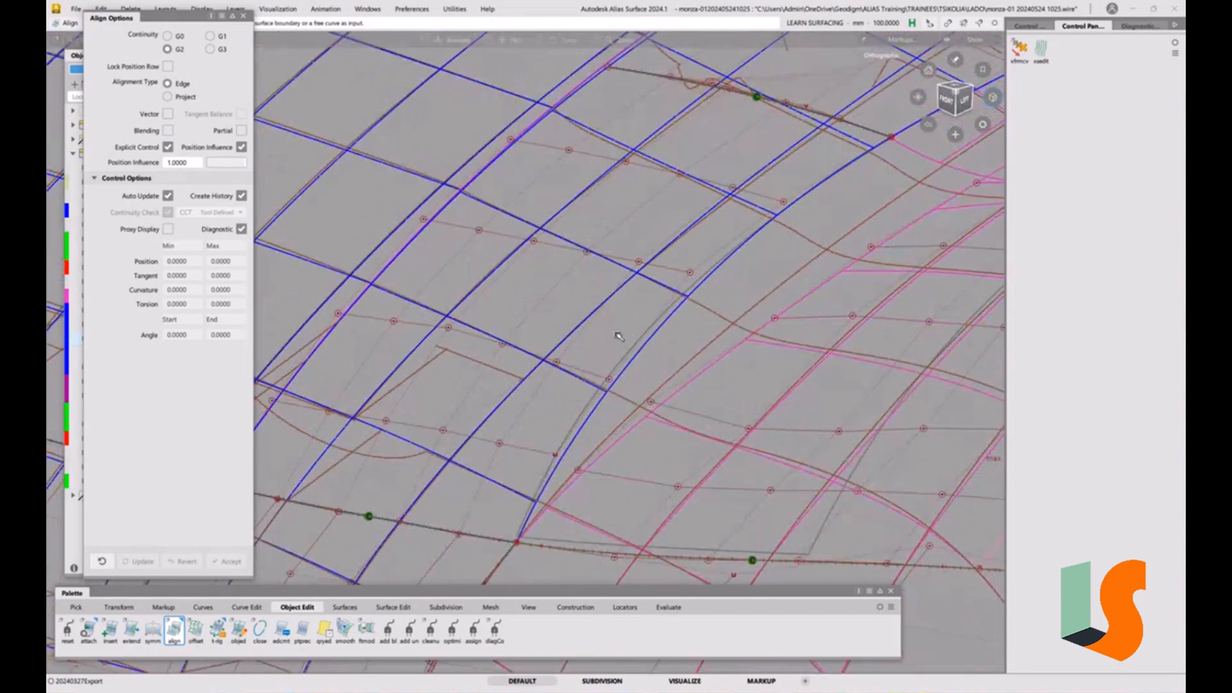
{"action": "right_click_drag", "start_coordinate": [619, 336], "coordinate": [495, 344], "text": "alt+shift"}
{"action": "left_click_drag", "start_coordinate": [495, 344], "coordinate": [411, 406], "text": "ctrl+shift"}
{"action": "left_click", "coordinate": [574, 245]}
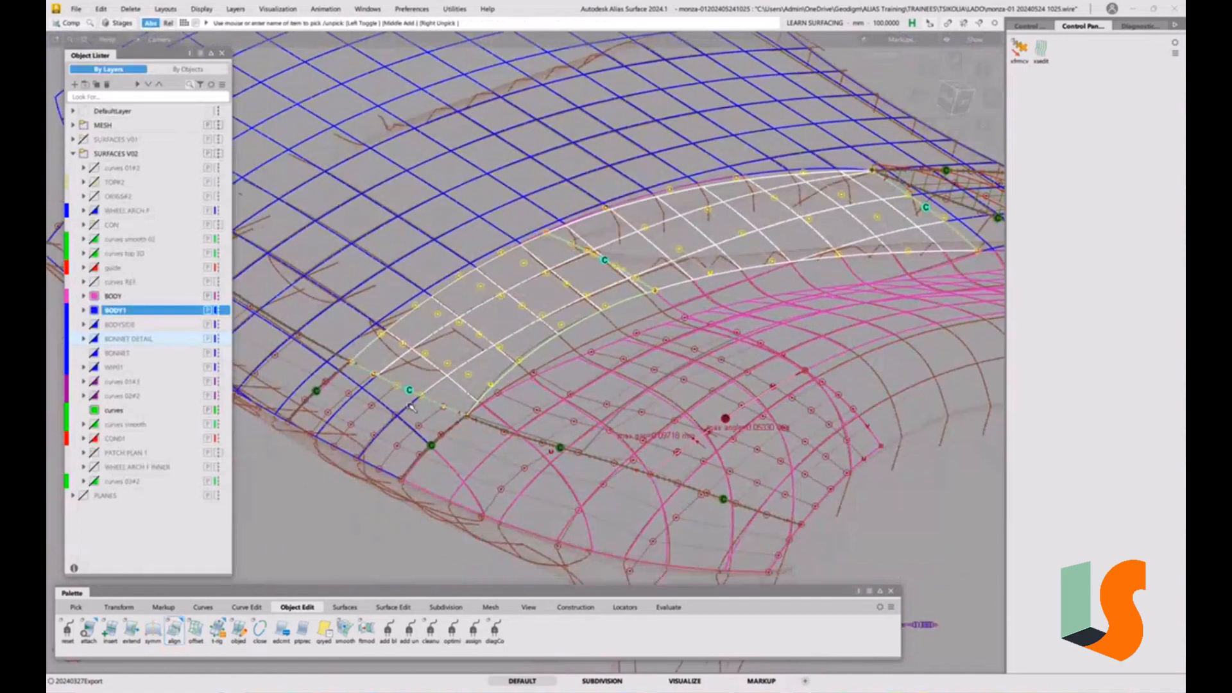
{"action": "left_click", "coordinate": [1140, 26]}
{"action": "left_click", "coordinate": [1127, 51]}
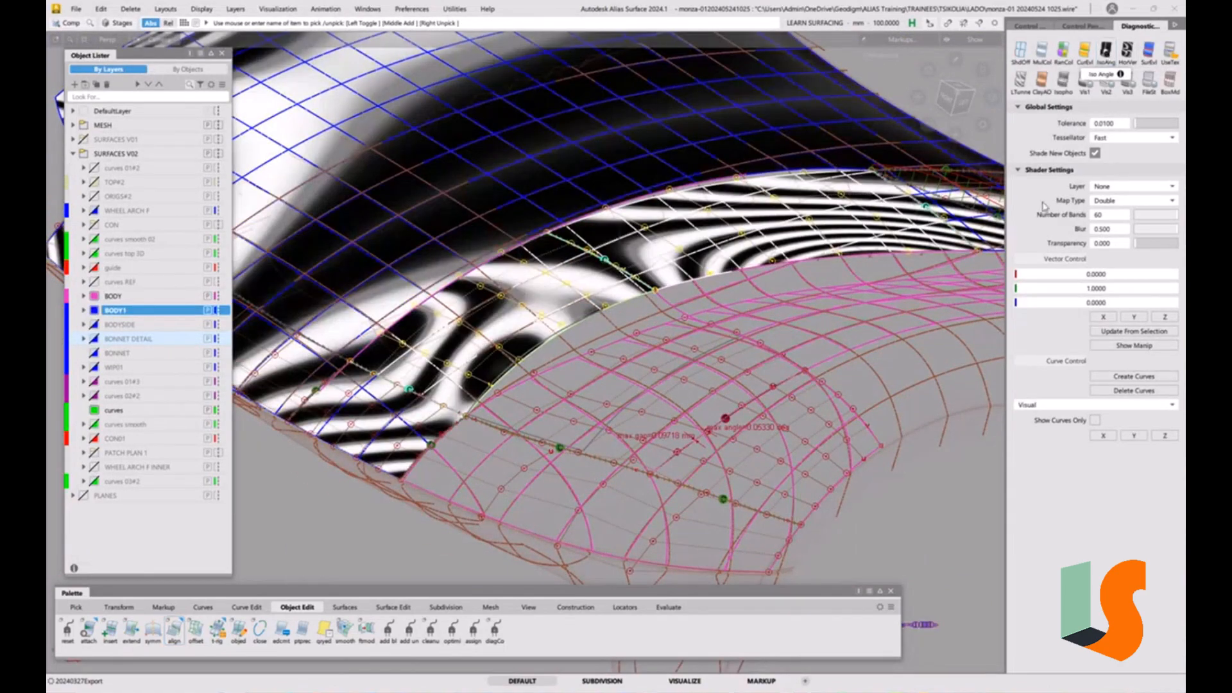
{"action": "left_click_drag", "start_coordinate": [667, 276], "coordinate": [656, 204], "text": "alt+shift"}
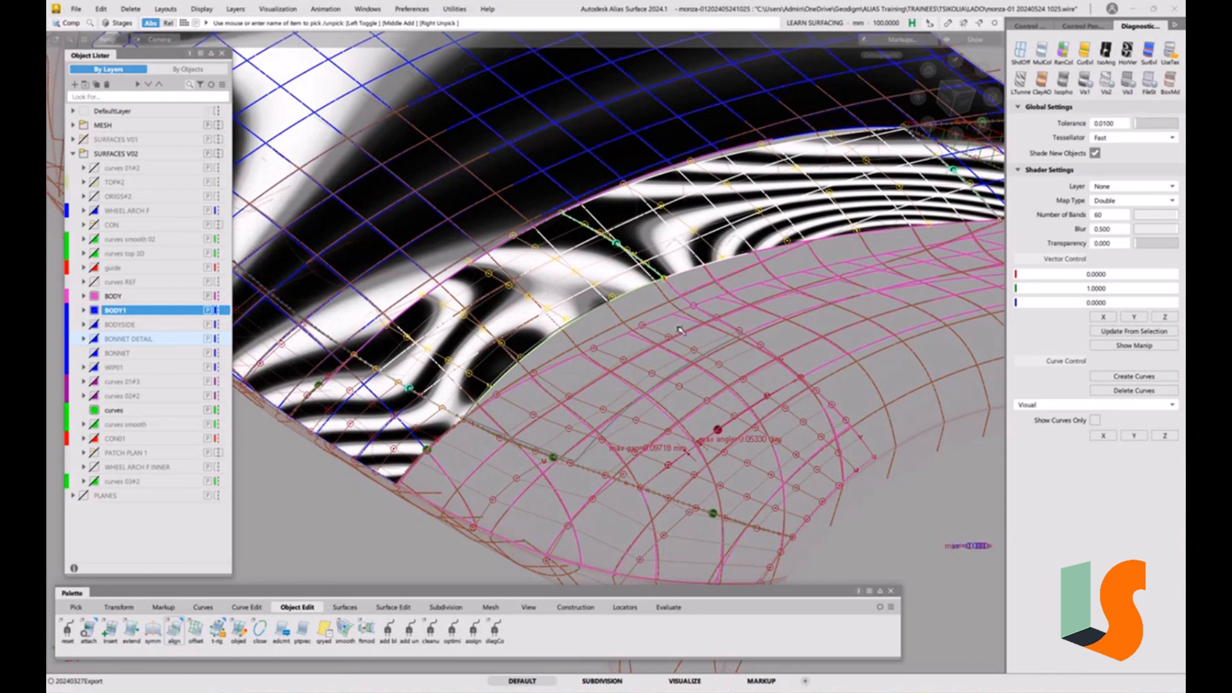
{"action": "left_click", "coordinate": [1021, 51]}
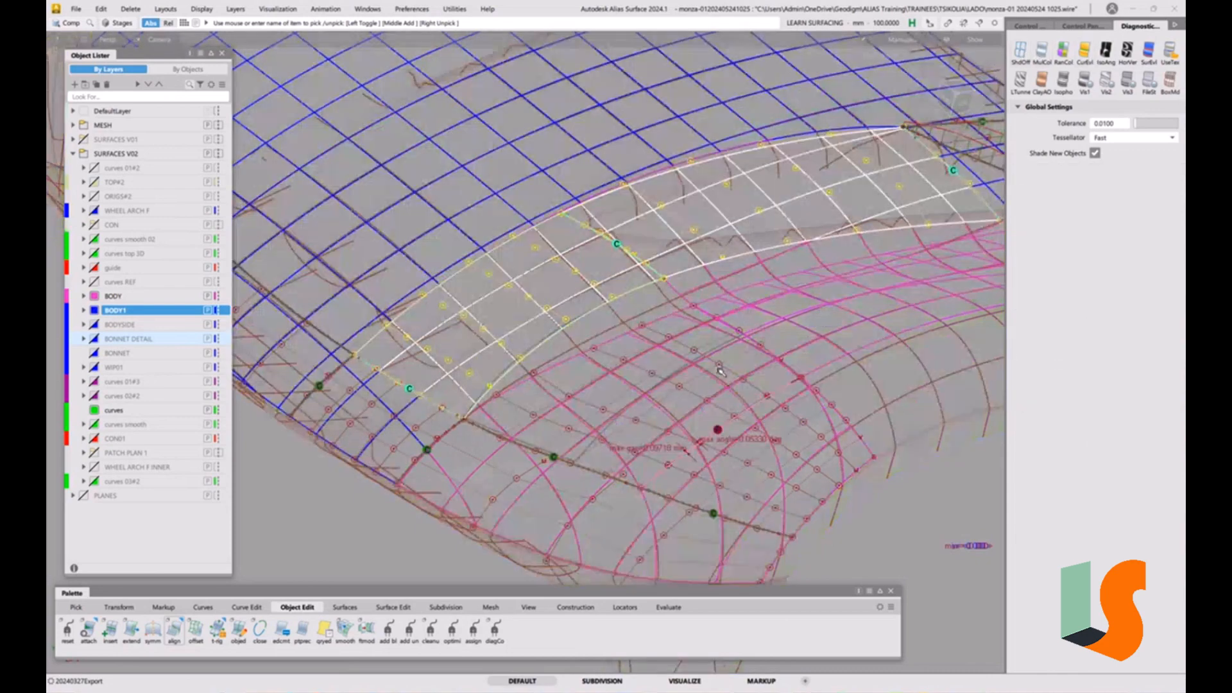
{"action": "left_click_drag", "start_coordinate": [693, 367], "coordinate": [690, 294], "text": "ctrl+shift"}
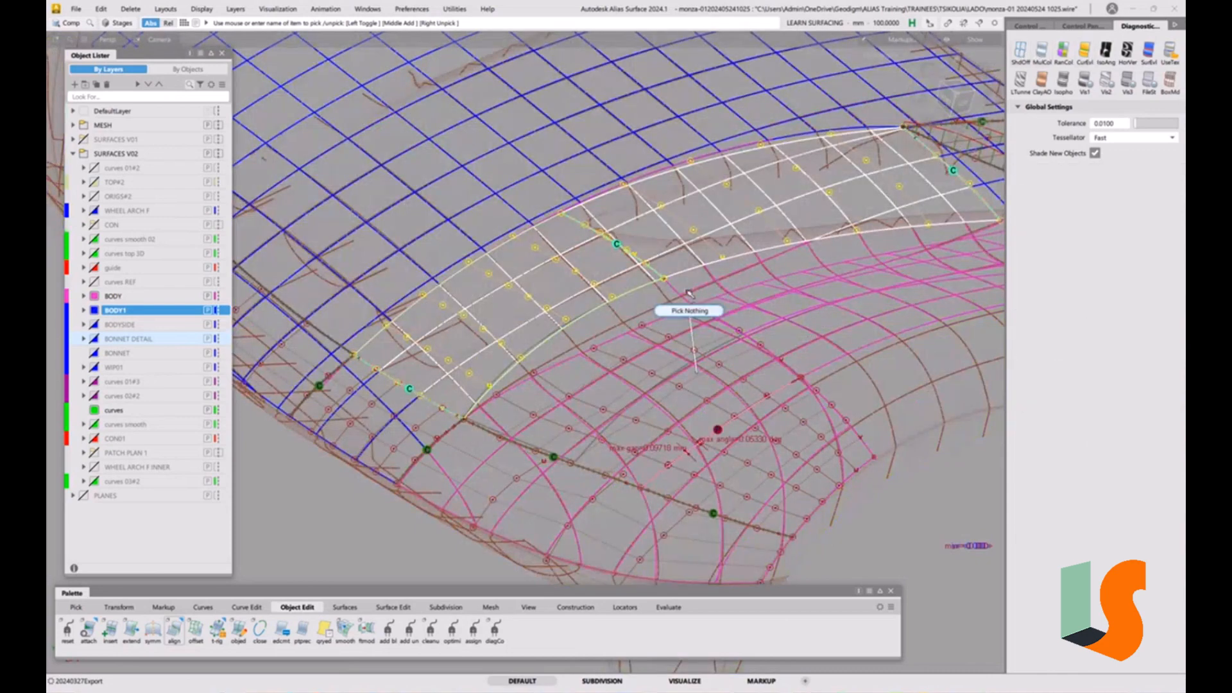
- Align the far edge of the upper blue patch to the adjoining patch behind it with G2 Edge continuity
{"action": "right_click_drag", "start_coordinate": [690, 294], "coordinate": [638, 254], "text": "alt+shift"}
{"action": "left_click_drag", "start_coordinate": [639, 254], "coordinate": [707, 335], "text": "alt+shift"}
{"action": "middle_click_drag", "start_coordinate": [707, 335], "coordinate": [681, 348], "text": "alt+shift"}
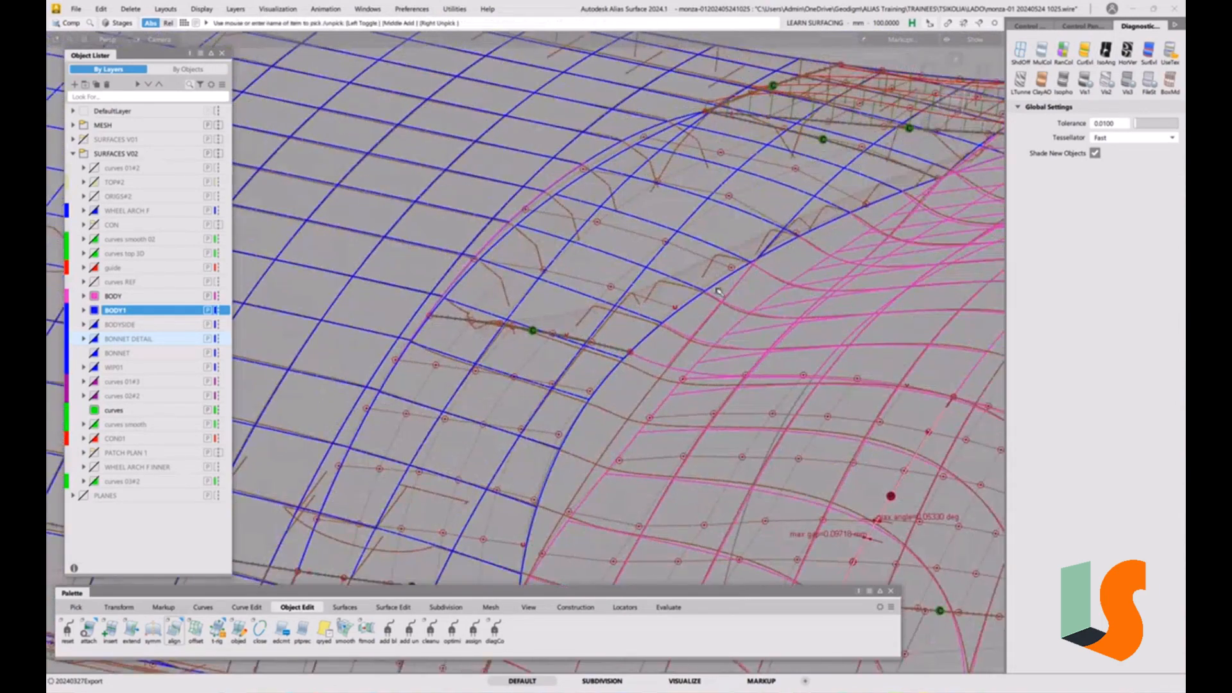
{"action": "left_click_drag", "start_coordinate": [721, 289], "coordinate": [682, 302], "text": "ctrl+shift"}
{"action": "double_click", "coordinate": [174, 632]}
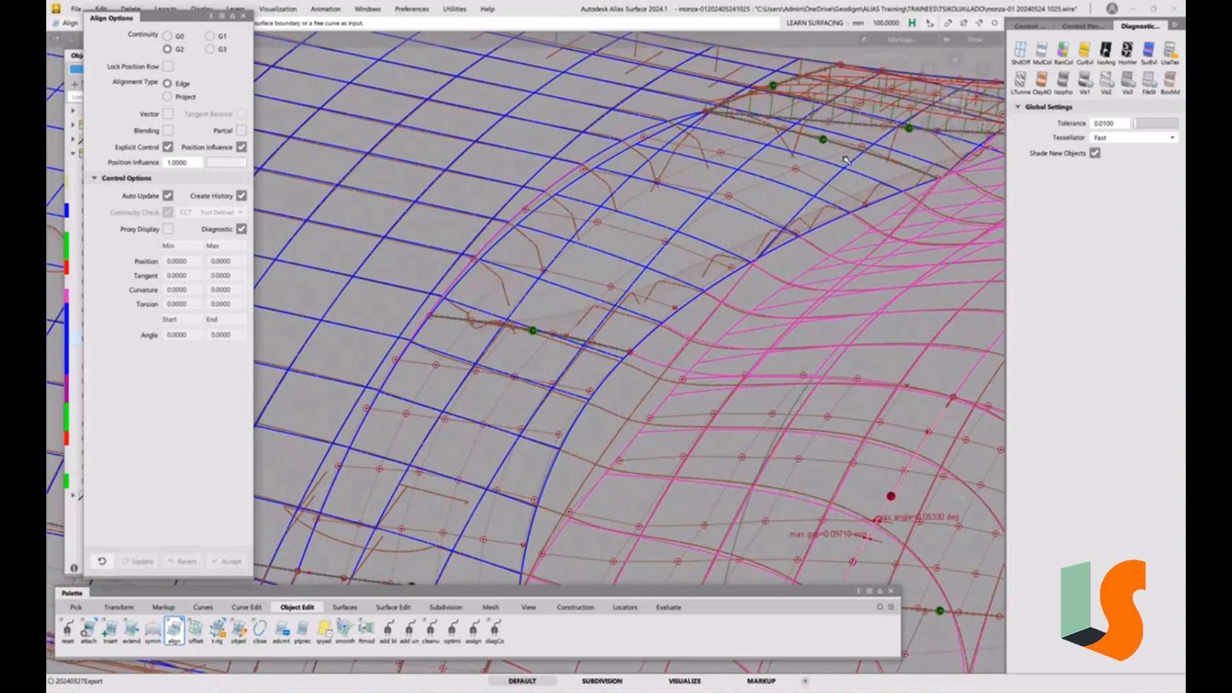
{"action": "key", "text": "ctrl+q"}
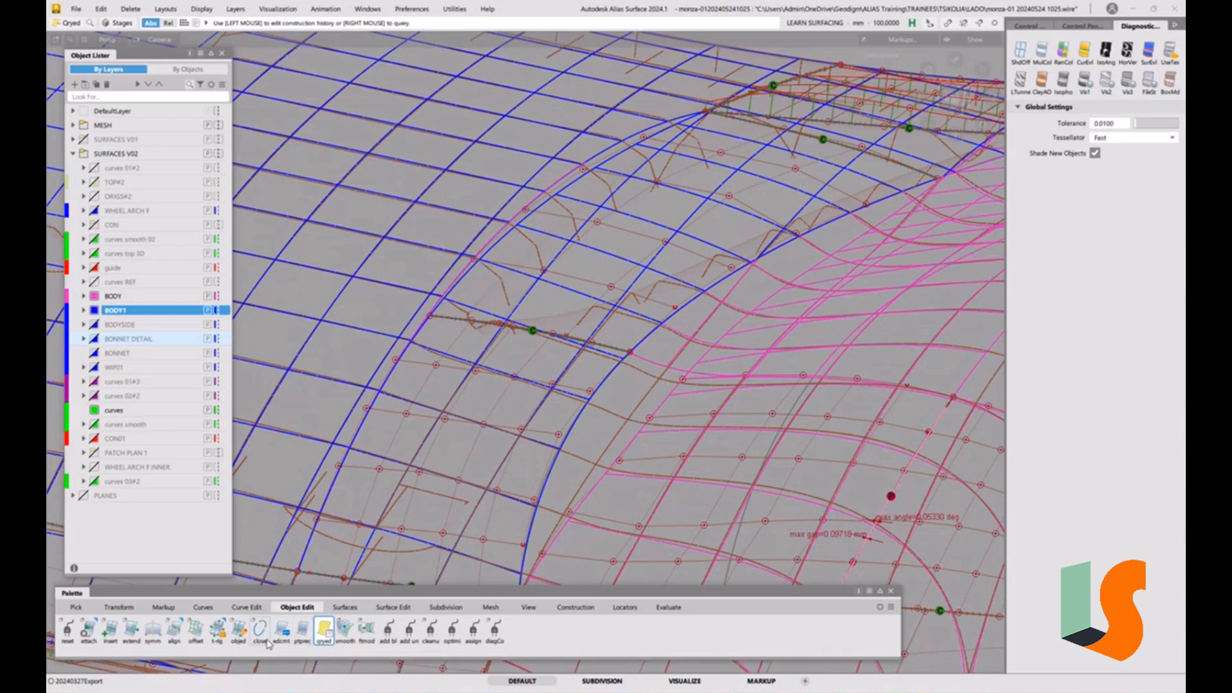
{"action": "double_click", "coordinate": [174, 632]}
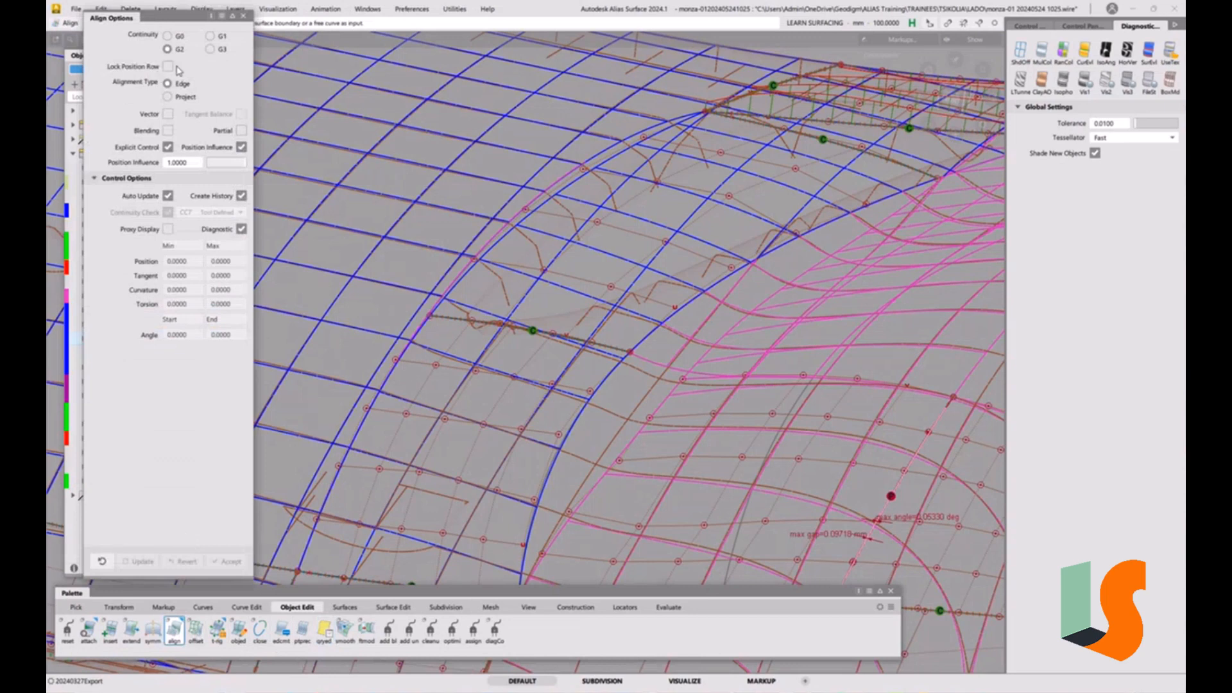
{"action": "left_click", "coordinate": [840, 144]}
{"action": "left_click", "coordinate": [848, 152]}
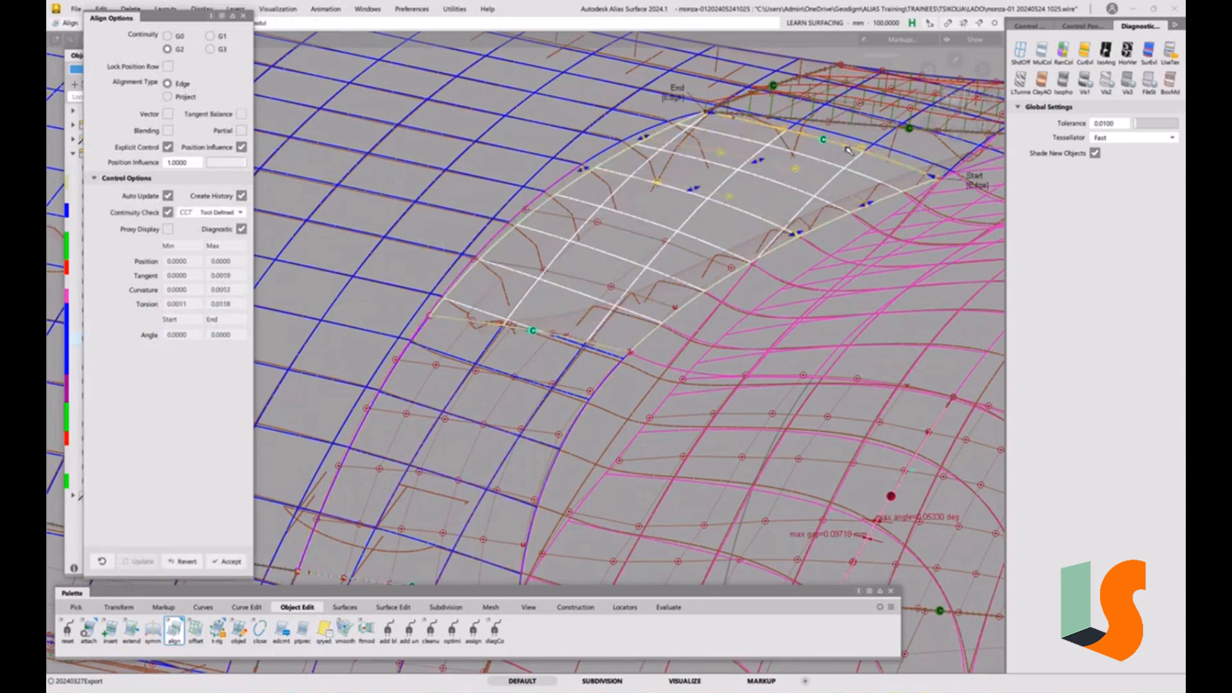
- Switch the upper blue patch's alignment to Vector with direction Z
{"action": "left_click", "coordinate": [168, 114]}
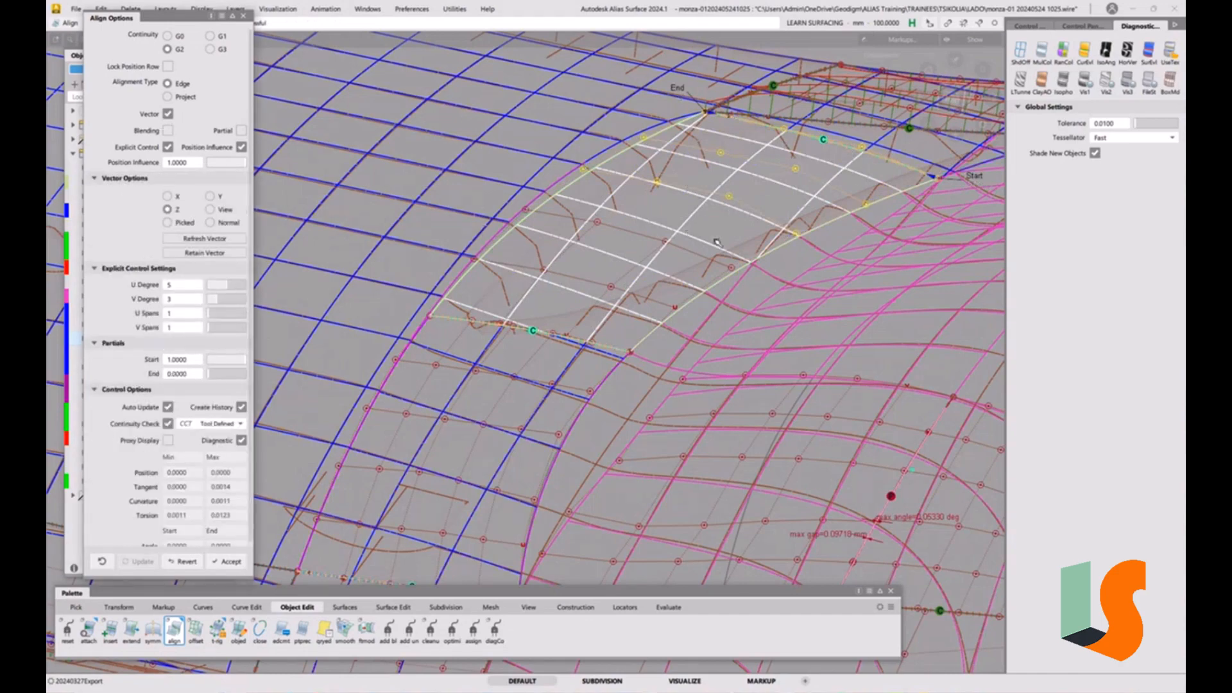
{"action": "left_click_drag", "start_coordinate": [717, 242], "coordinate": [712, 281], "text": "alt+shift"}
{"action": "middle_click_drag", "start_coordinate": [713, 280], "coordinate": [695, 294], "text": "alt+shift"}
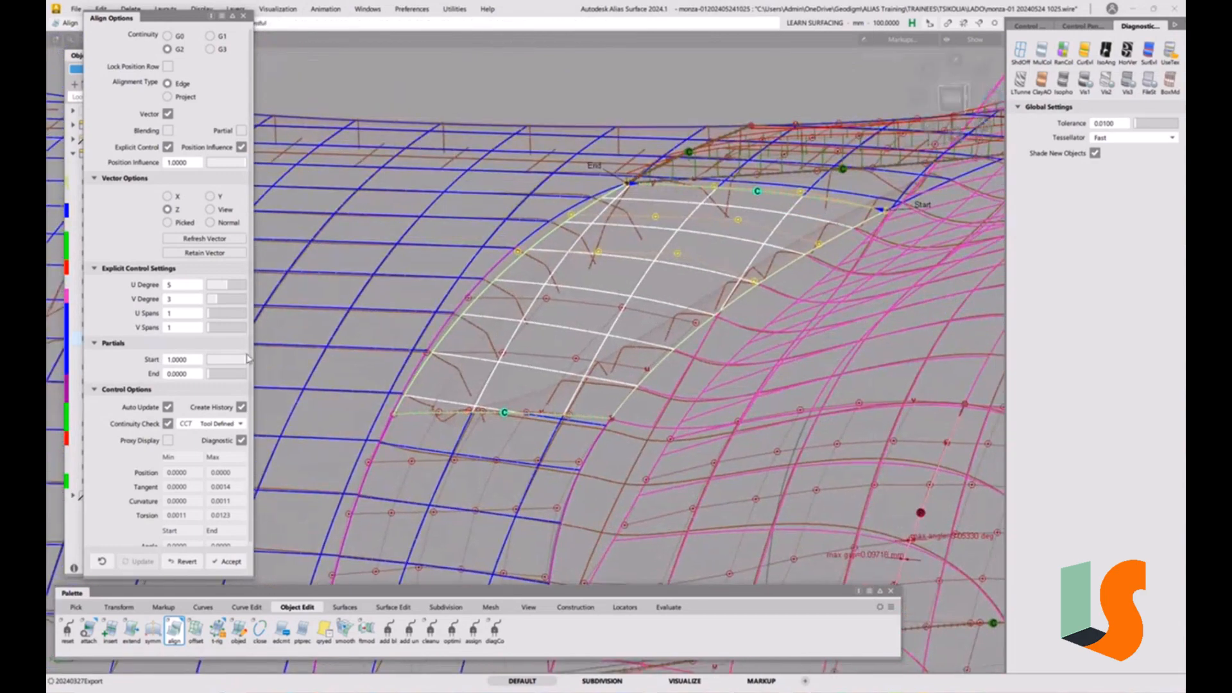
{"action": "left_click_drag", "start_coordinate": [649, 257], "coordinate": [697, 276], "text": "alt+shift"}
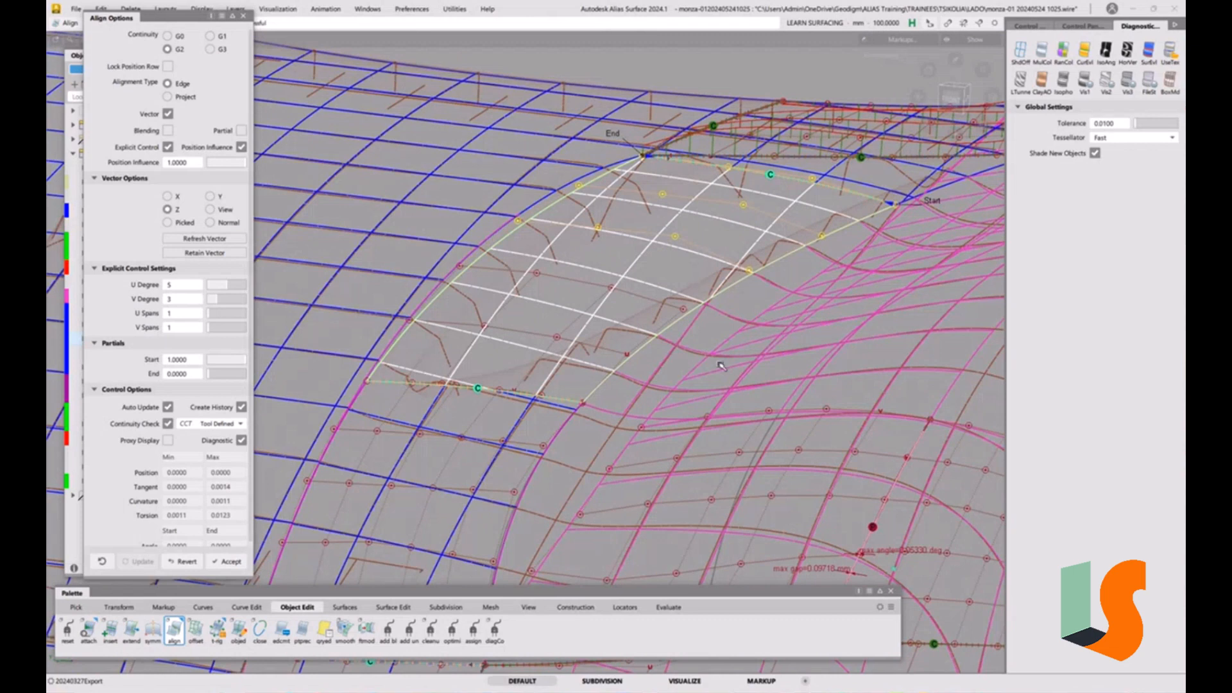
{"action": "key", "text": "space"}
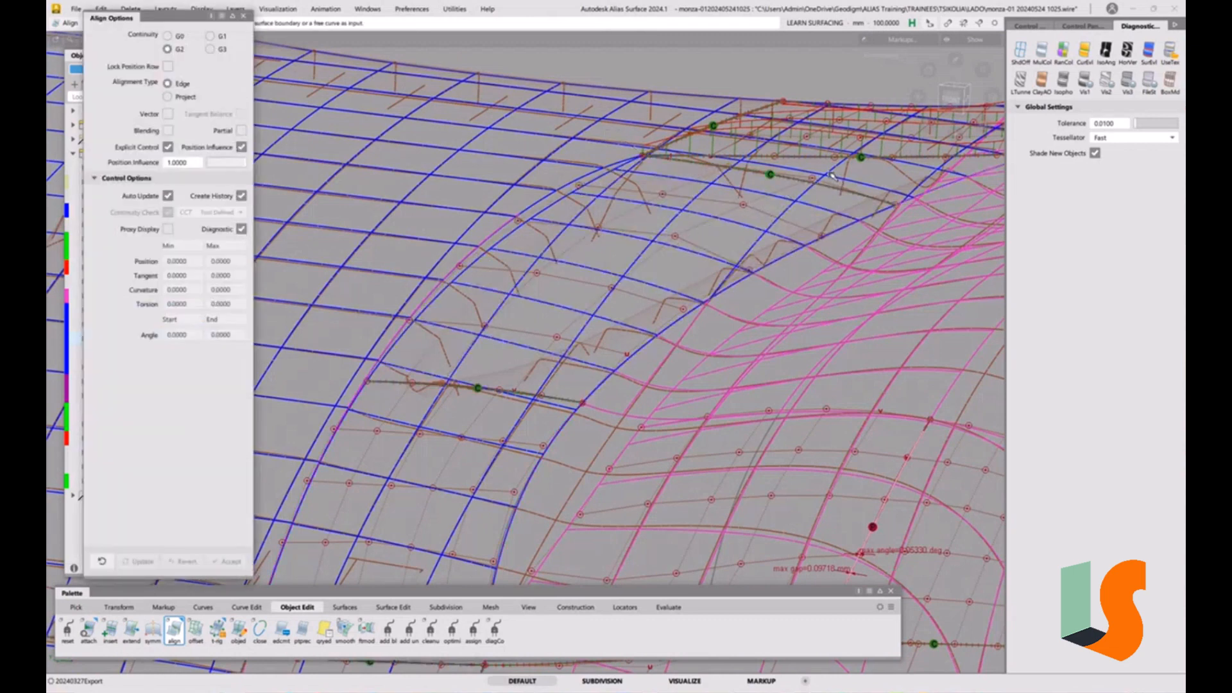
- Examine the CV rows of the upper blue patch and its transitions into the neighbouring patches
{"action": "left_click_drag", "start_coordinate": [864, 182], "coordinate": [795, 186], "text": "alt+shift"}
{"action": "middle_click_drag", "start_coordinate": [573, 303], "coordinate": [717, 230], "text": "alt+shift"}
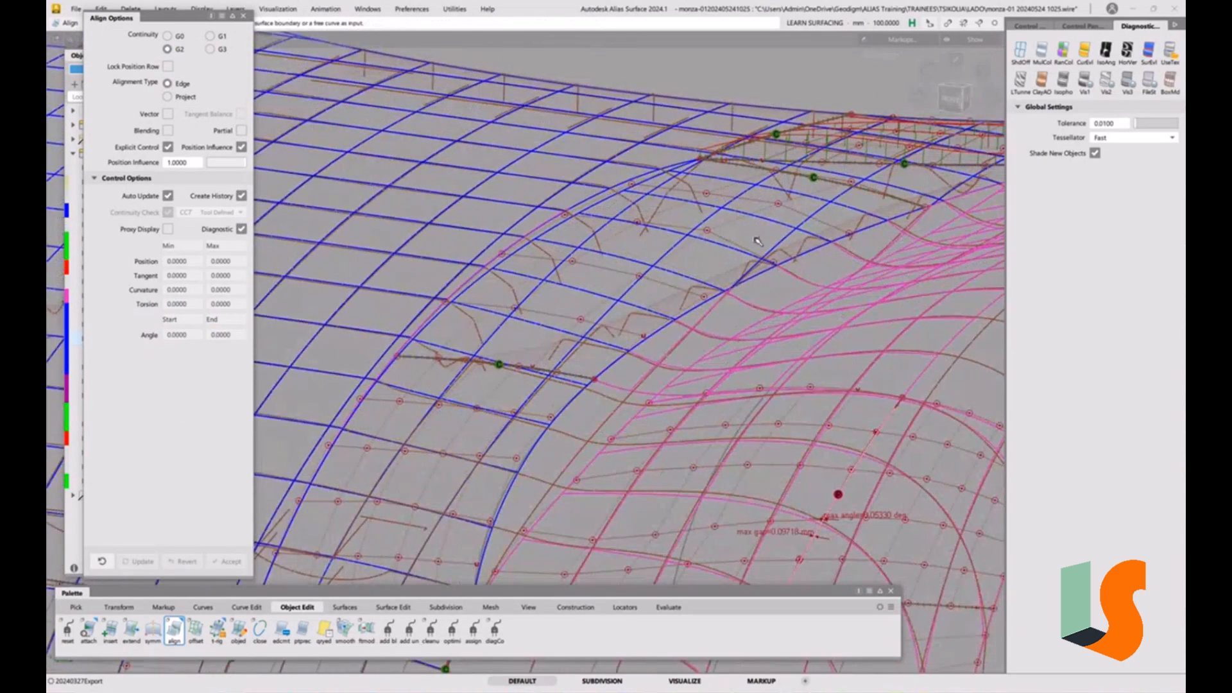
{"action": "middle_click_drag", "start_coordinate": [851, 219], "coordinate": [729, 256], "text": "alt+shift"}
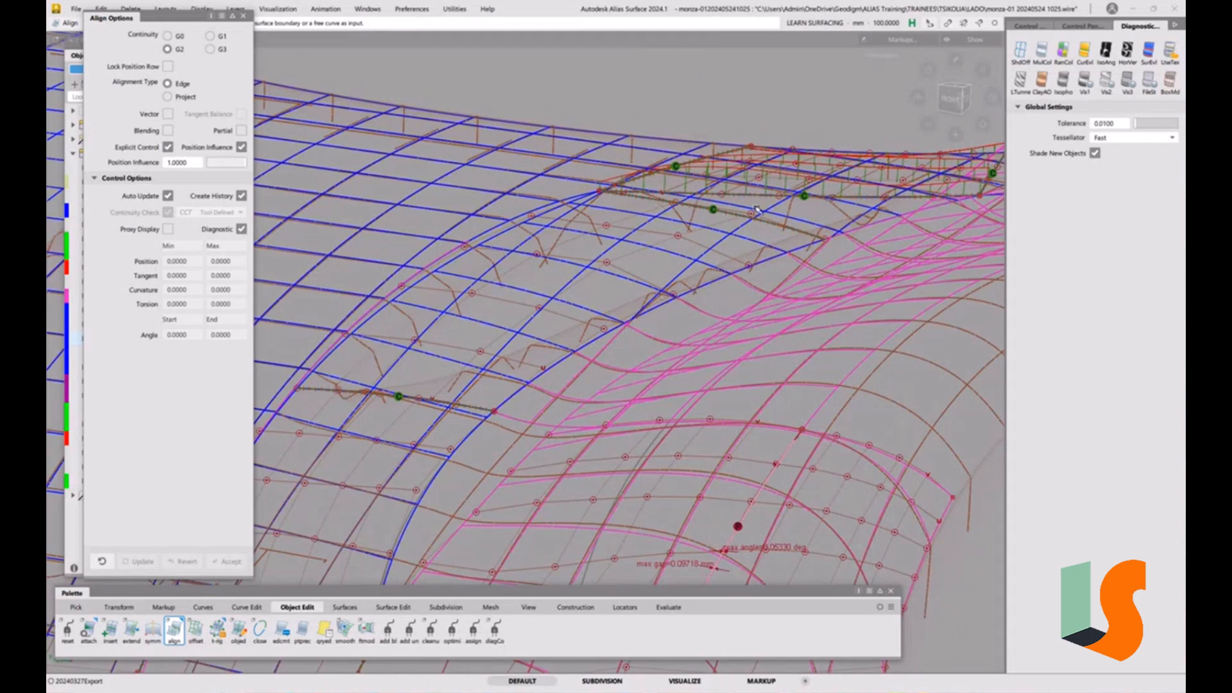
{"action": "left_click_drag", "start_coordinate": [757, 210], "coordinate": [560, 316], "text": "alt+shift"}
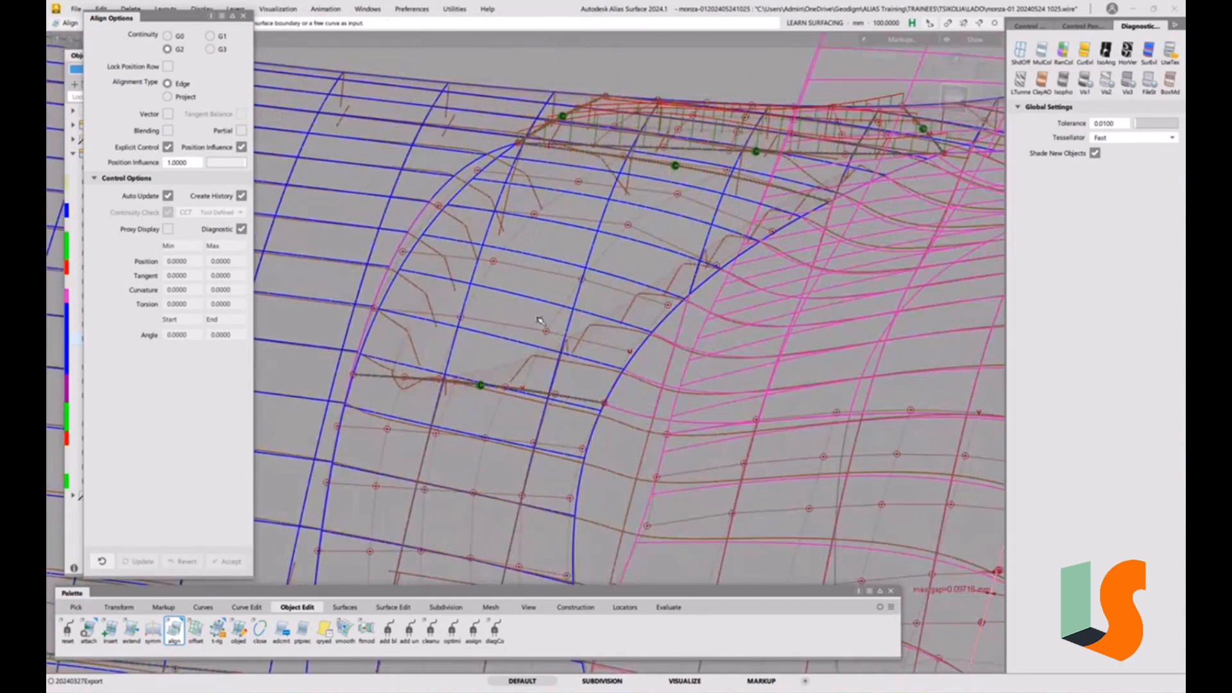
{"action": "left_click", "coordinate": [525, 327], "text": "ctrl+shift"}
{"action": "left_click", "coordinate": [537, 331]}
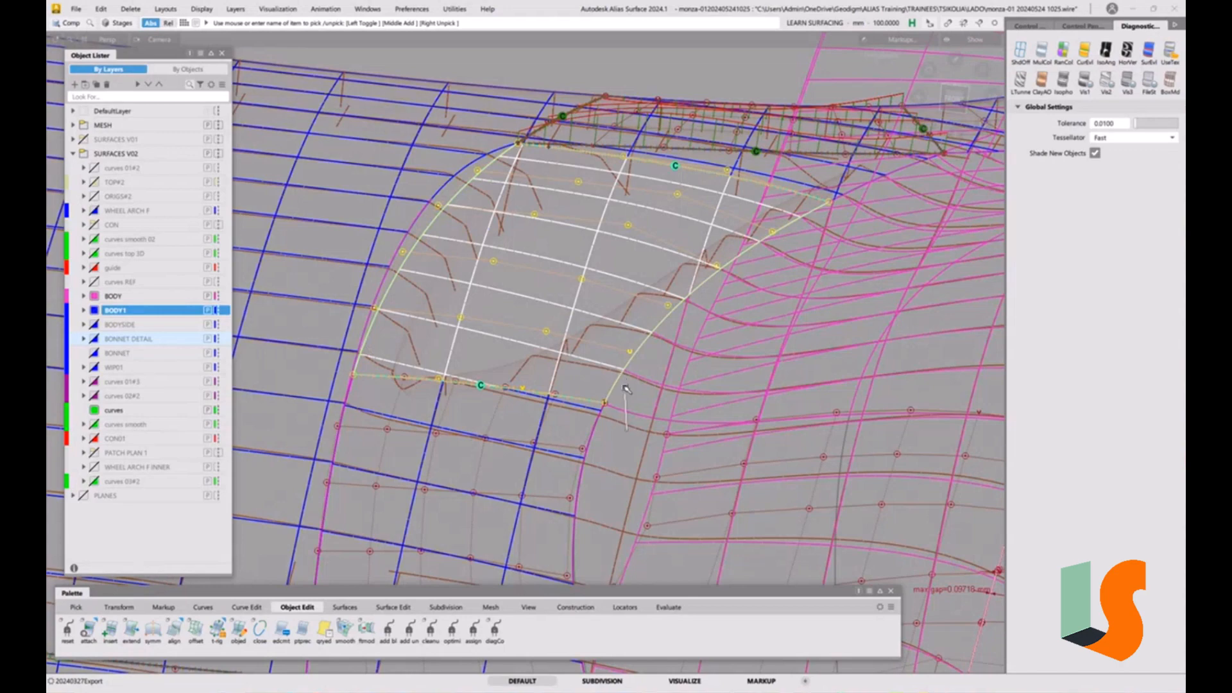
{"action": "left_click", "coordinate": [626, 411]}
{"action": "left_click_drag", "start_coordinate": [627, 411], "coordinate": [625, 339], "text": "alt+shift"}
{"action": "left_click_drag", "start_coordinate": [543, 363], "coordinate": [571, 358], "text": "alt+shift"}
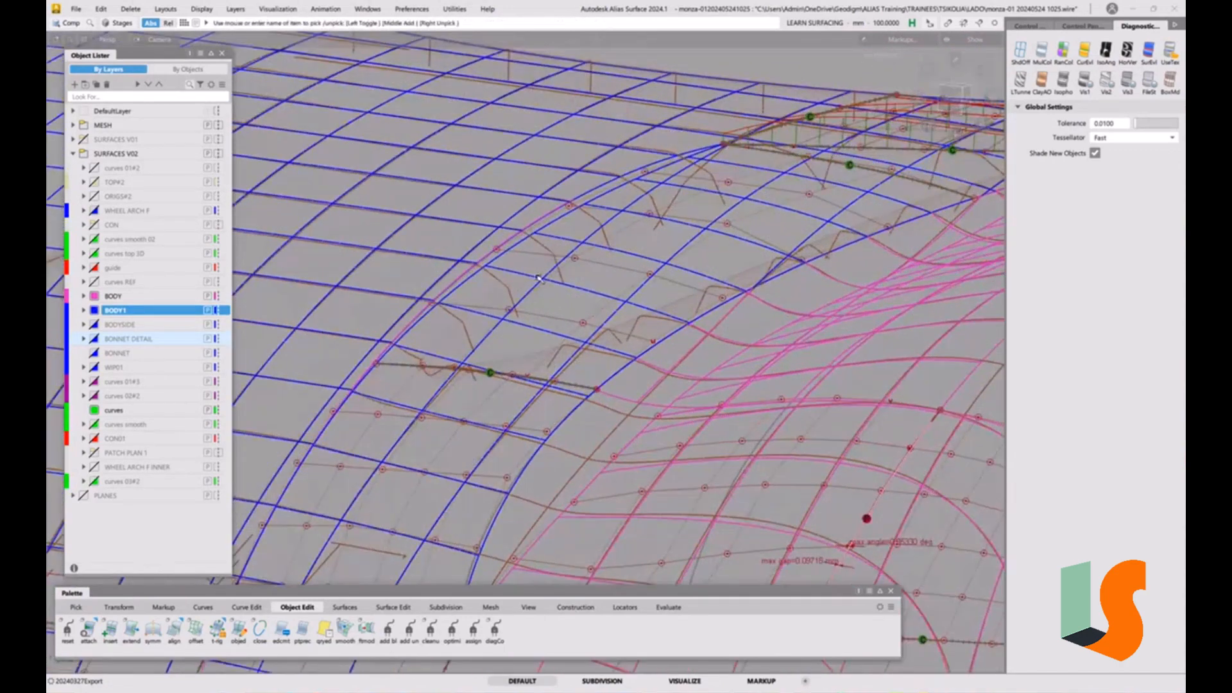
- Reduce the upper blue patch's V degree to 2 with the Parameterization Editor
{"action": "left_click_drag", "start_coordinate": [543, 308], "coordinate": [562, 323], "text": "ctrl+shift"}
{"action": "left_click", "coordinate": [563, 322]}
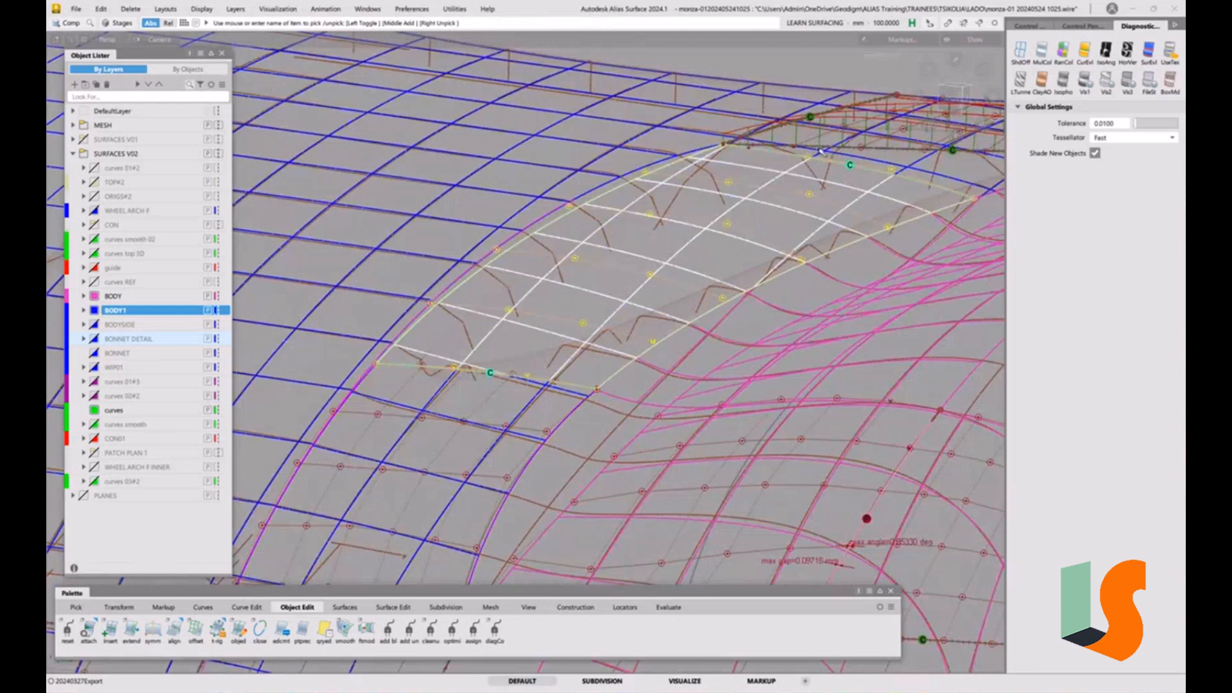
{"action": "key", "text": "ctrl+p"}
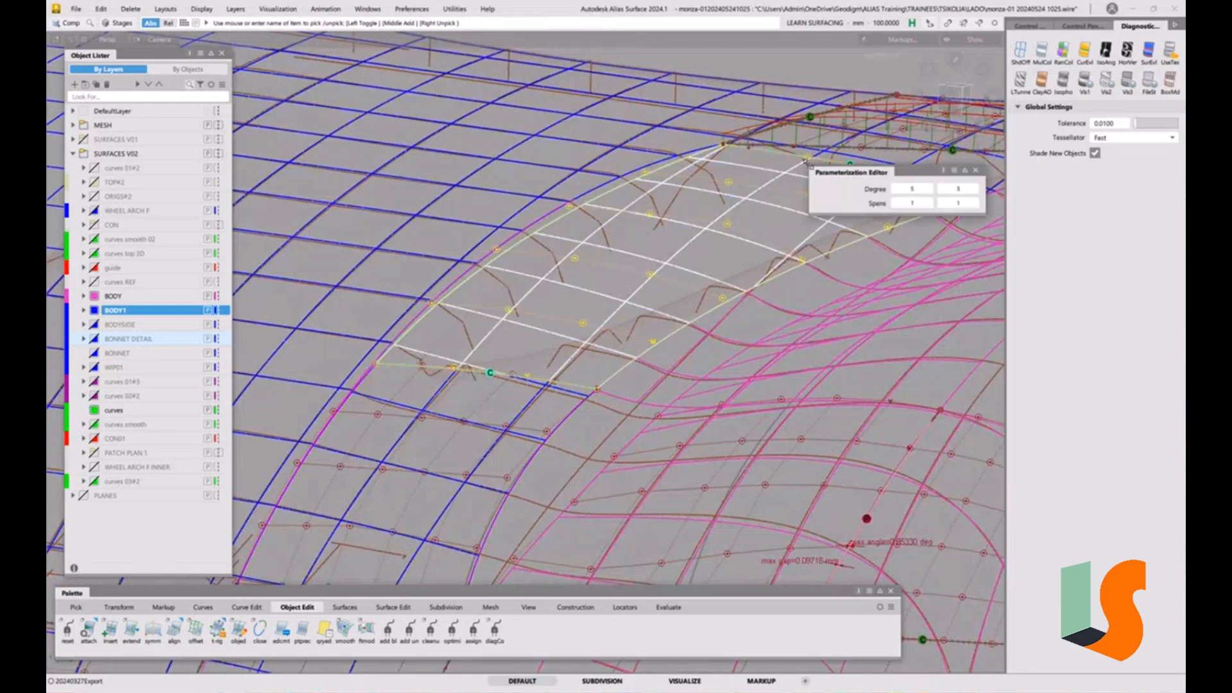
{"action": "left_click", "coordinate": [943, 189]}
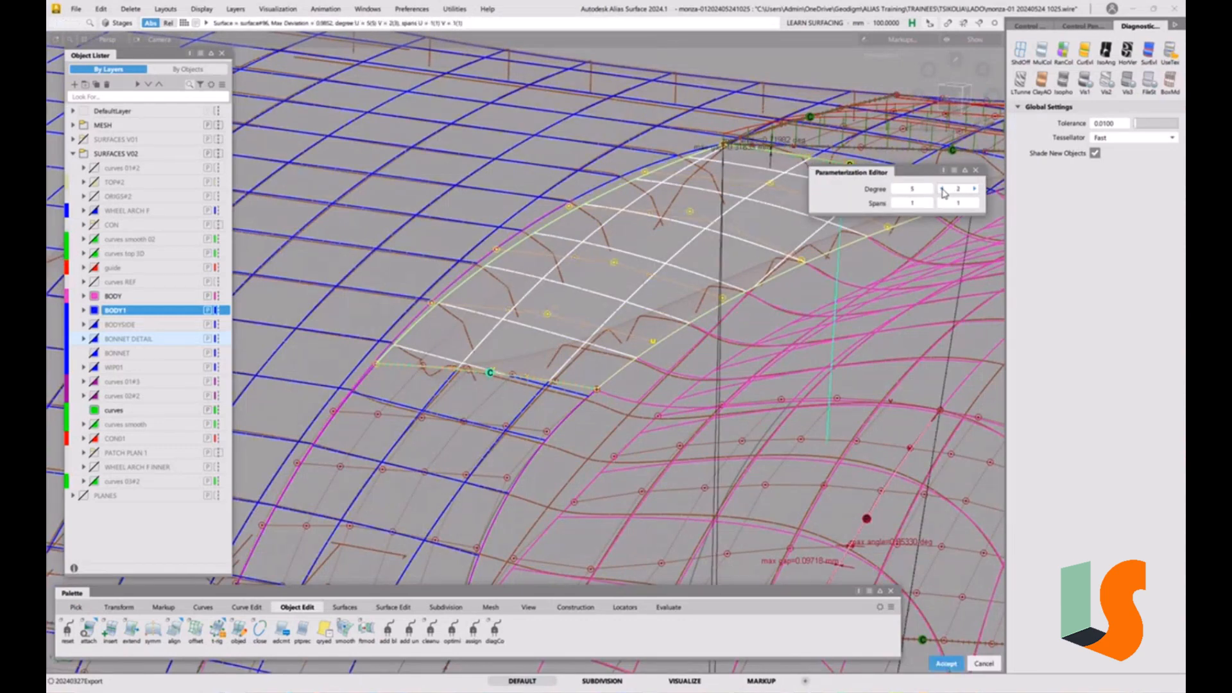
{"action": "key", "text": "Return"}
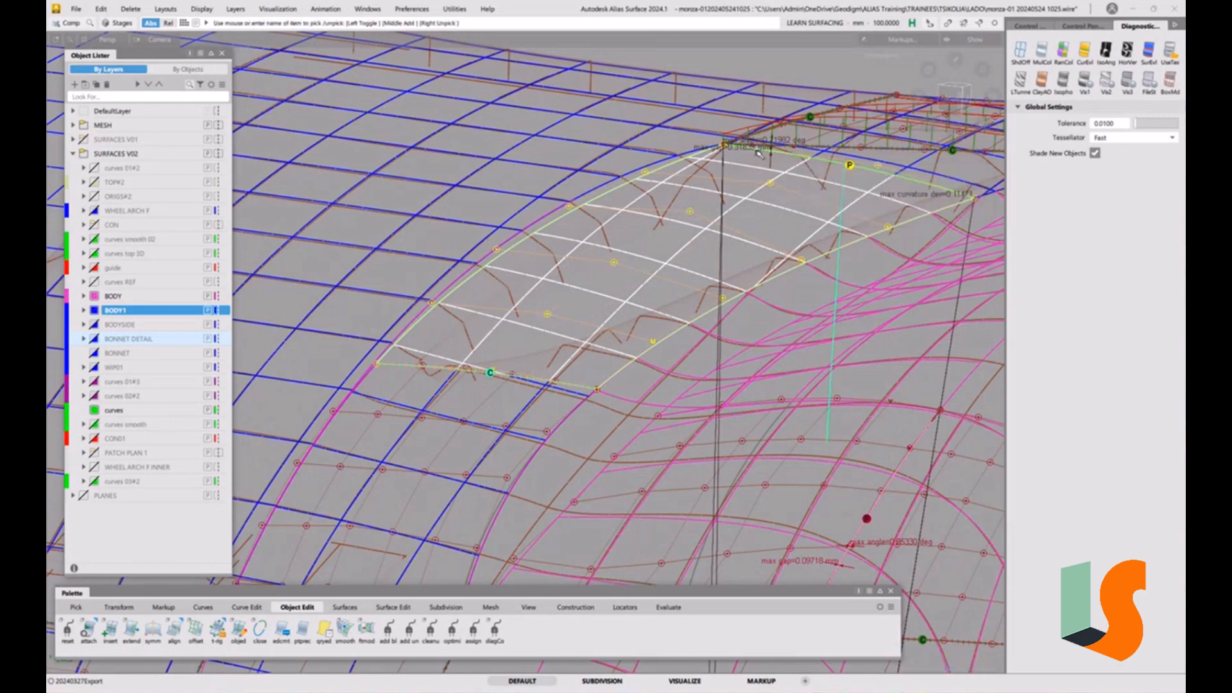
{"action": "left_click", "coordinate": [718, 263]}
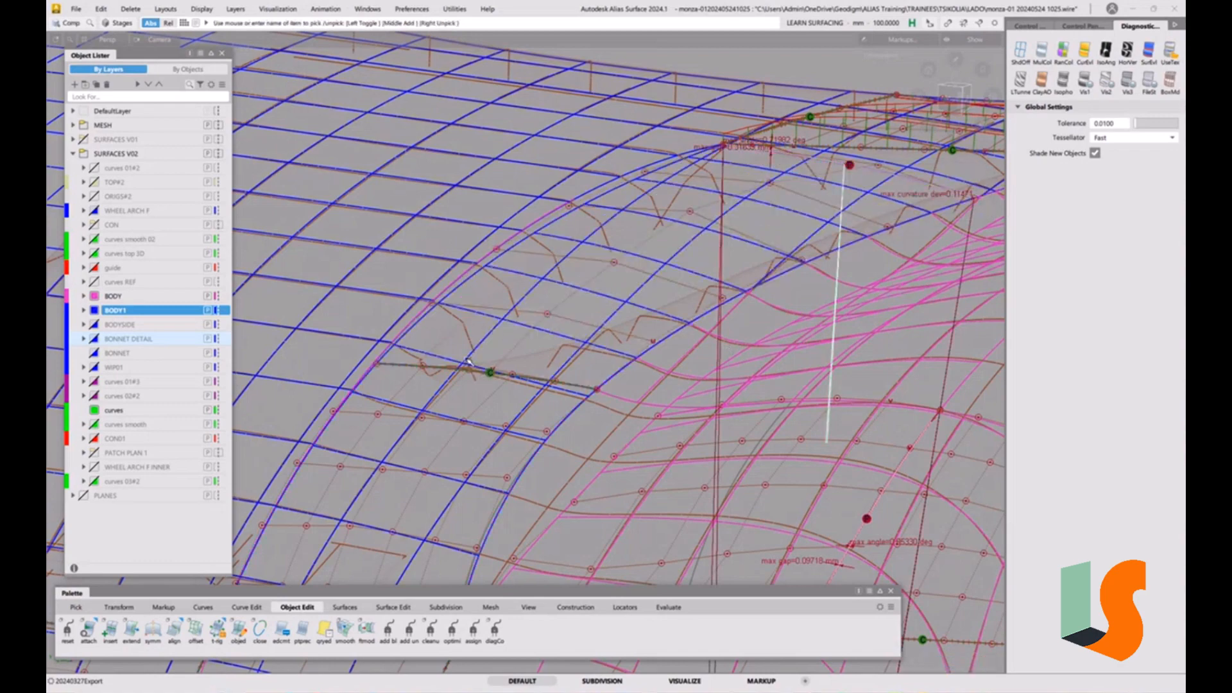
{"action": "left_click_drag", "start_coordinate": [504, 327], "coordinate": [821, 223], "text": "alt+shift"}
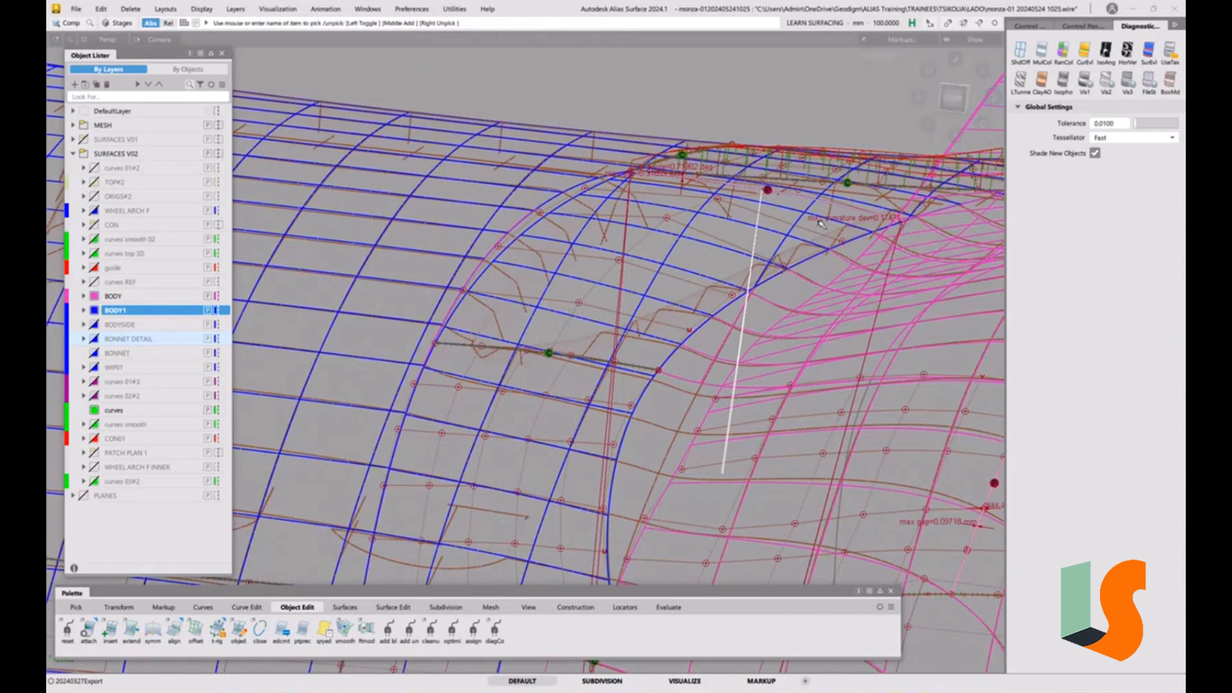
- Adjust the height of the upper blue patch's lower corner CV beside the pink surface and the same edge's middle CV in Z
{"action": "left_click_drag", "start_coordinate": [961, 133], "coordinate": [528, 348], "text": "alt+shift"}
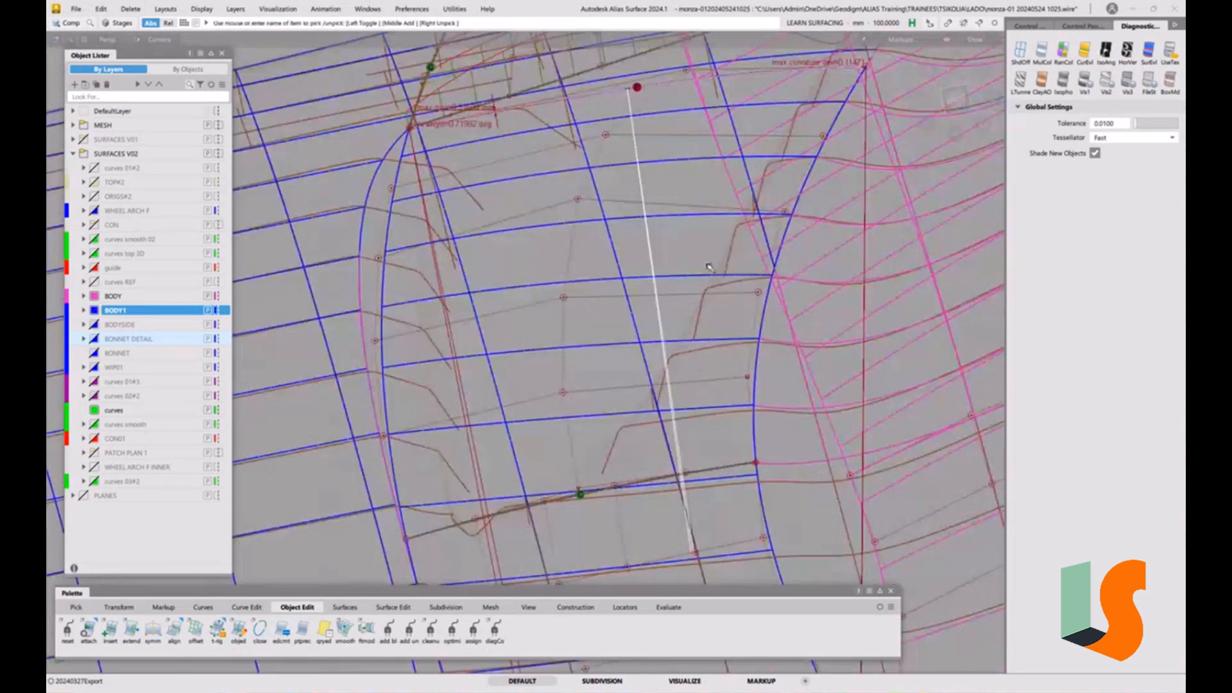
{"action": "left_click_drag", "start_coordinate": [568, 209], "coordinate": [463, 452], "text": "alt+shift"}
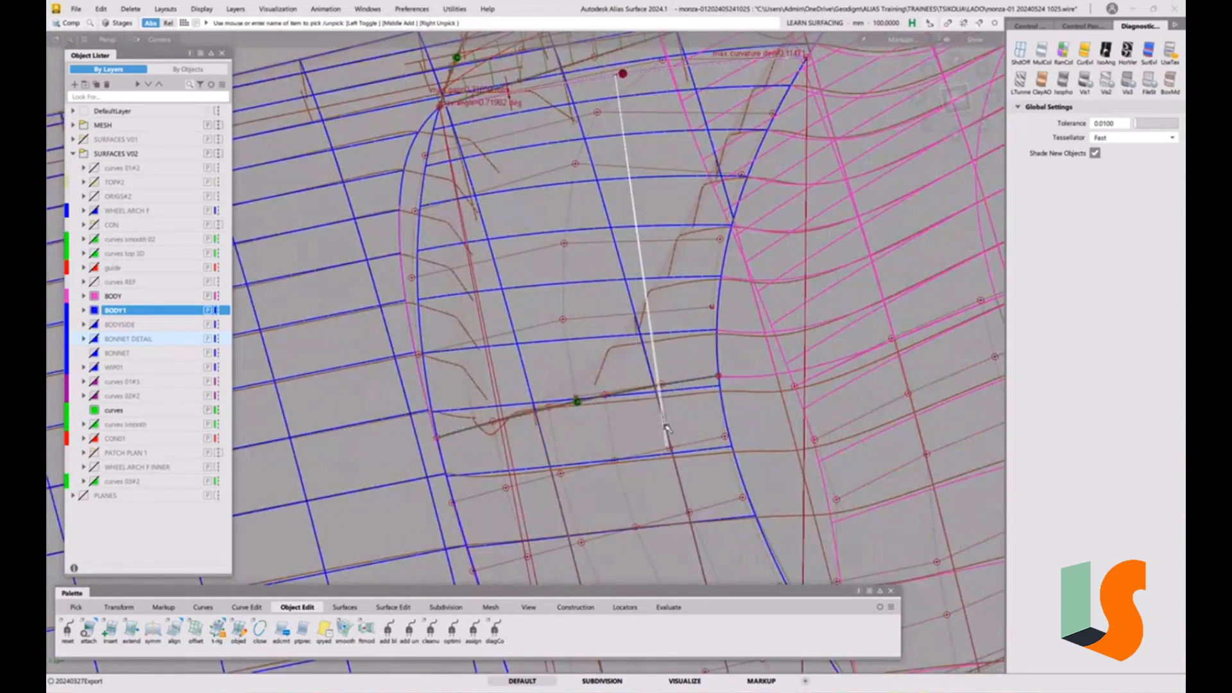
{"action": "left_click_drag", "start_coordinate": [666, 429], "coordinate": [692, 418], "text": "alt+shift"}
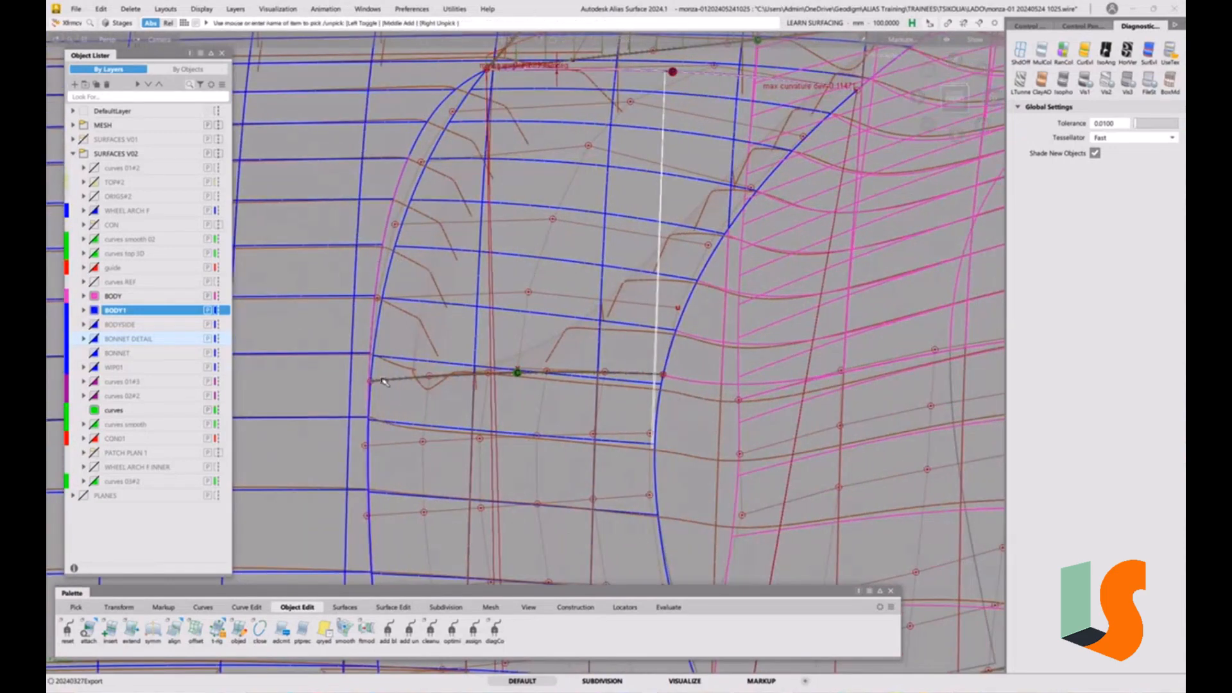
{"action": "left_click", "coordinate": [665, 377]}
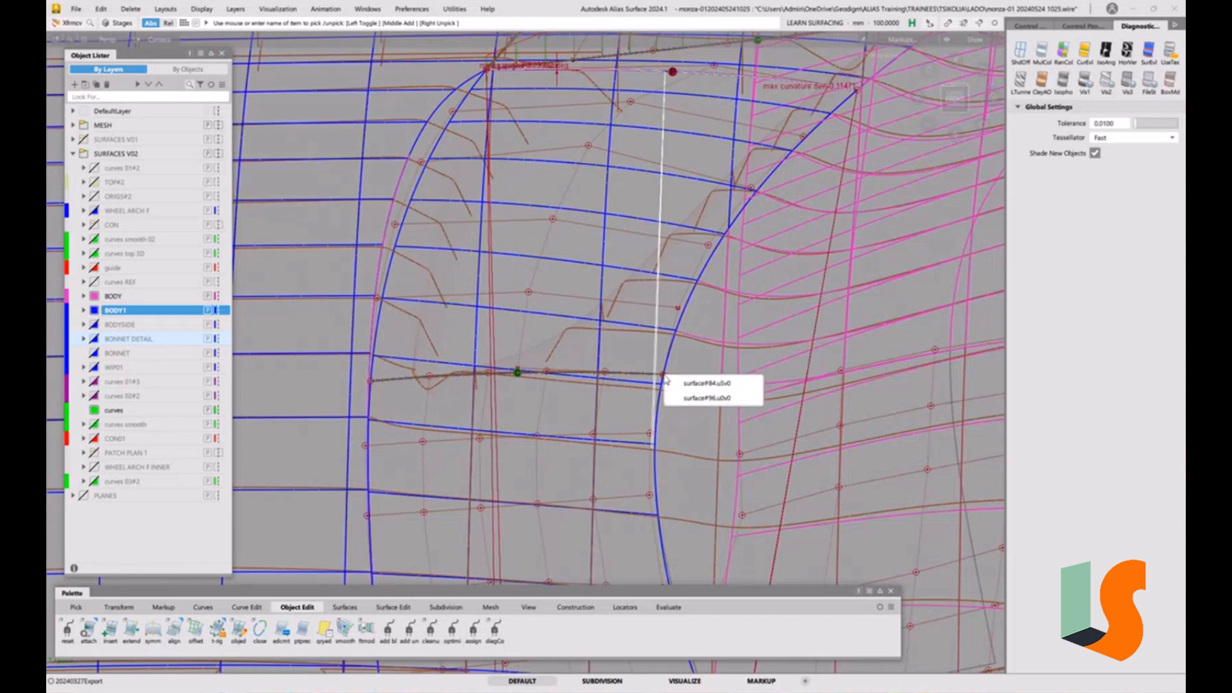
{"action": "left_click", "coordinate": [687, 401]}
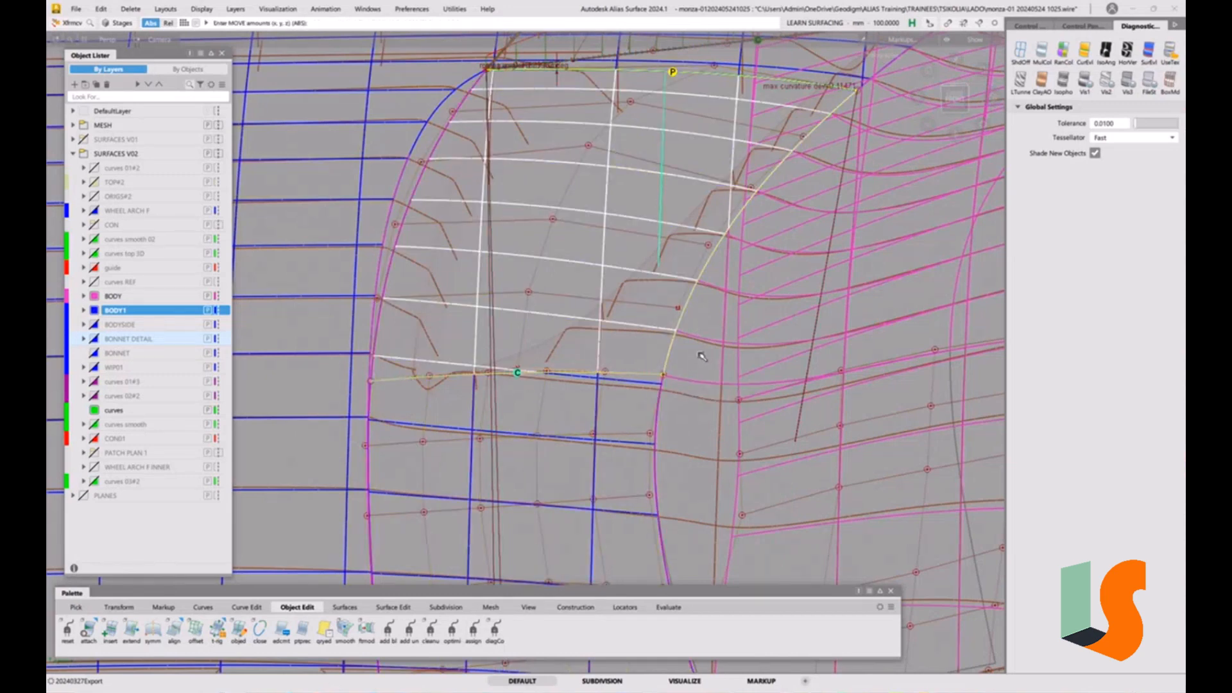
{"action": "left_click", "coordinate": [702, 357]}
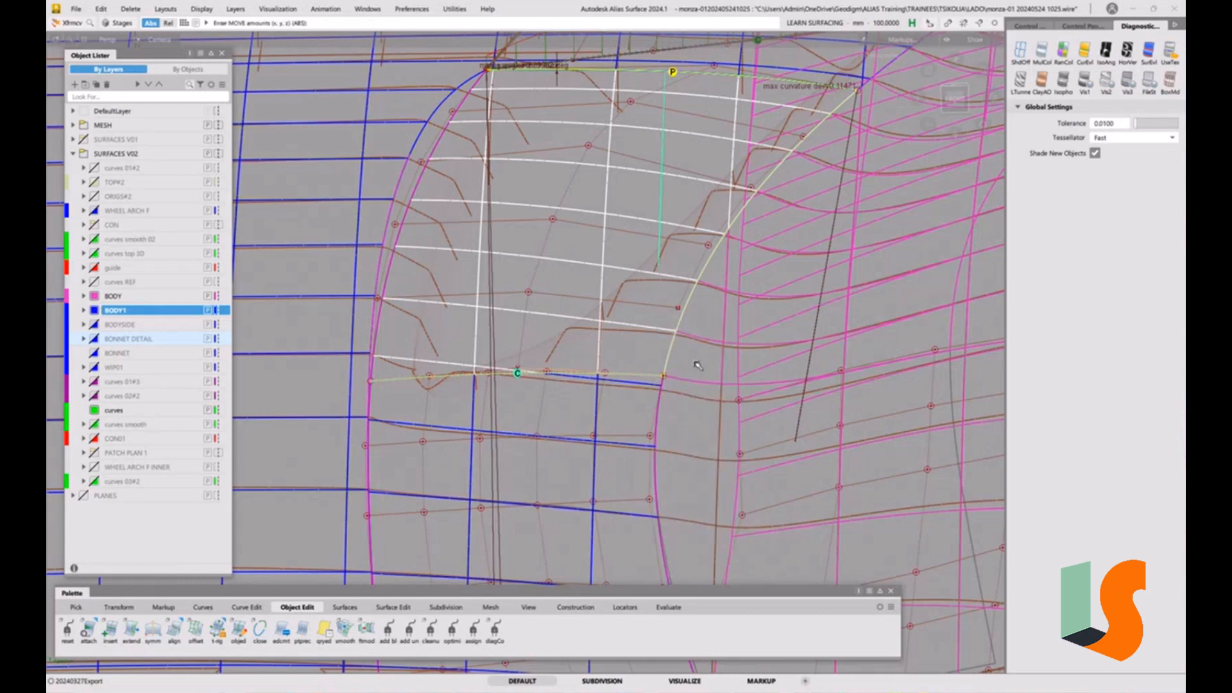
{"action": "right_click_drag", "start_coordinate": [697, 364], "coordinate": [698, 382]}
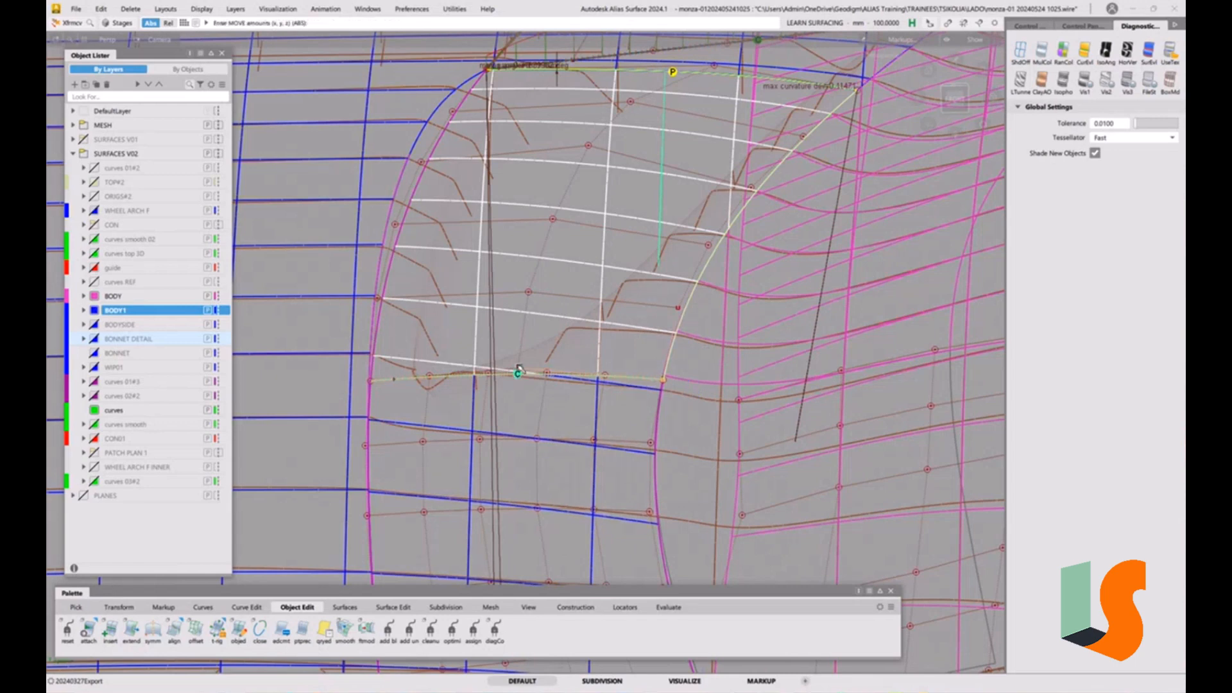
{"action": "right_click_drag", "start_coordinate": [538, 342], "coordinate": [537, 349]}
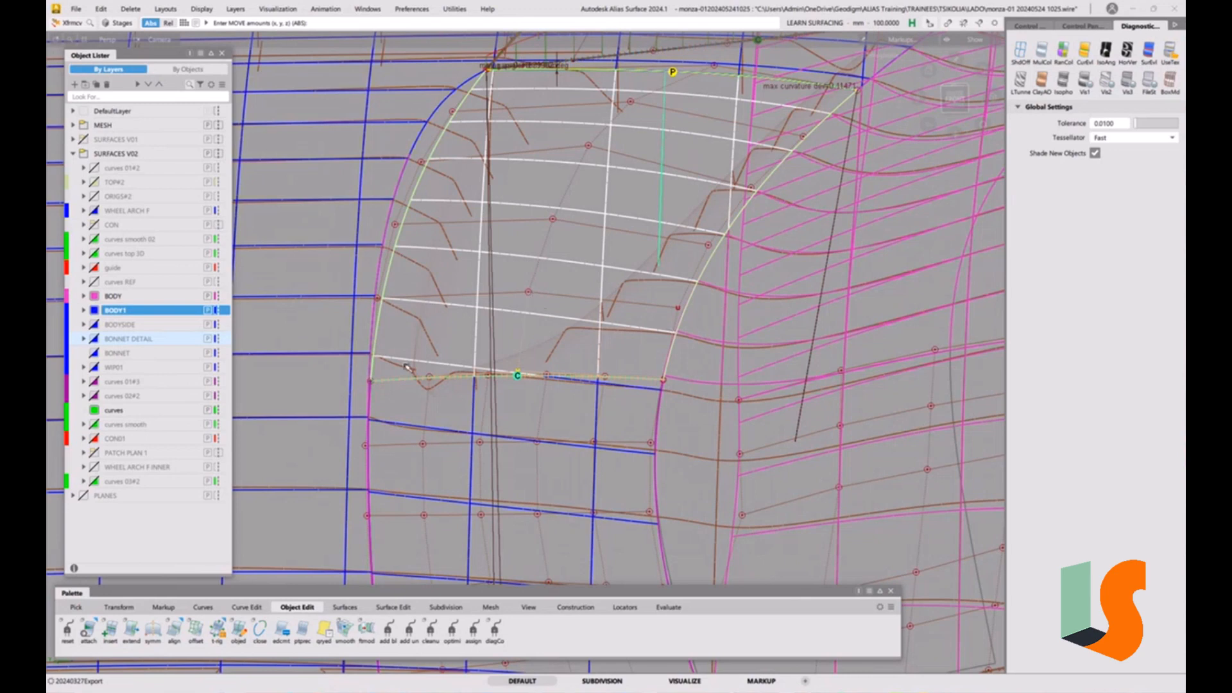
- Shift the middle CVs of the second and third rows above the upper blue patch's lower edge in Z
{"action": "left_click", "coordinate": [529, 295]}
{"action": "right_click_drag", "start_coordinate": [553, 271], "coordinate": [556, 301]}
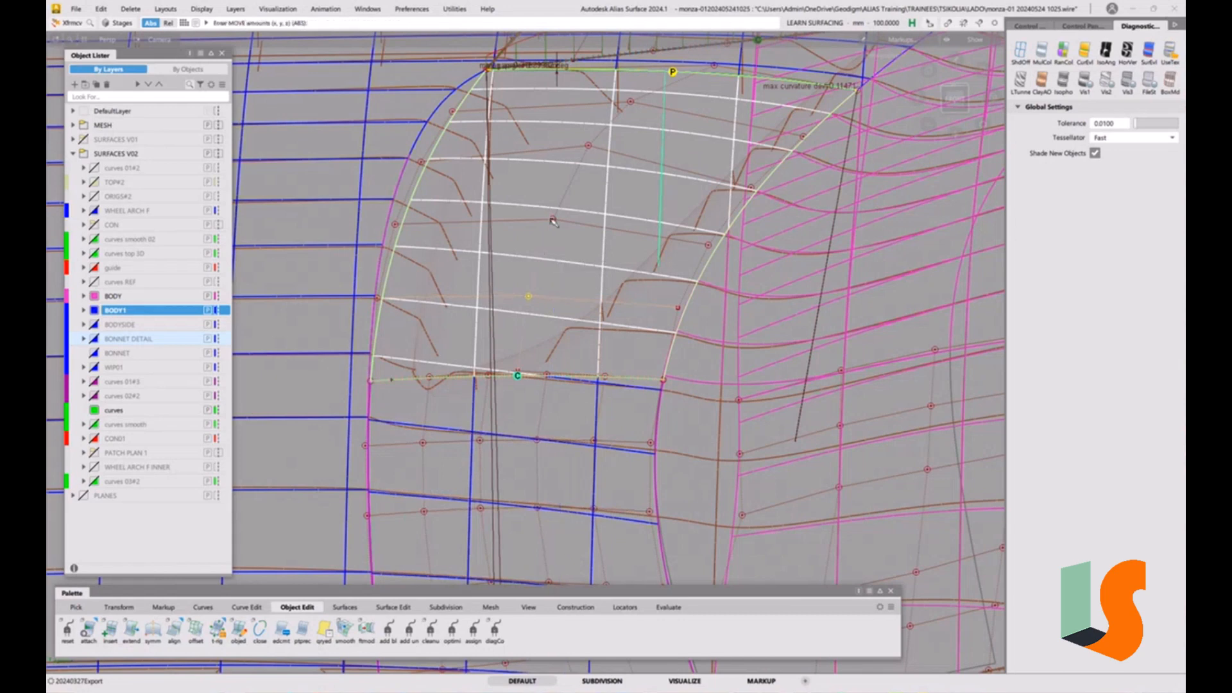
{"action": "right_click", "coordinate": [556, 221]}
{"action": "left_click", "coordinate": [553, 220]}
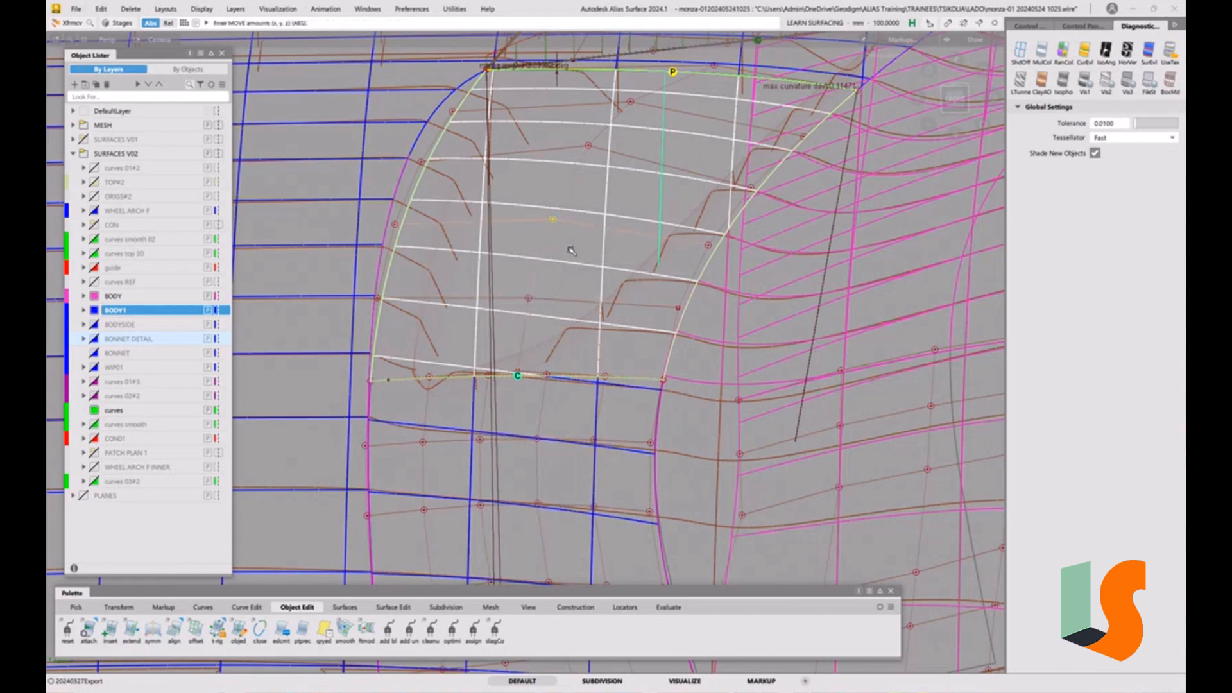
{"action": "left_click", "coordinate": [526, 298]}
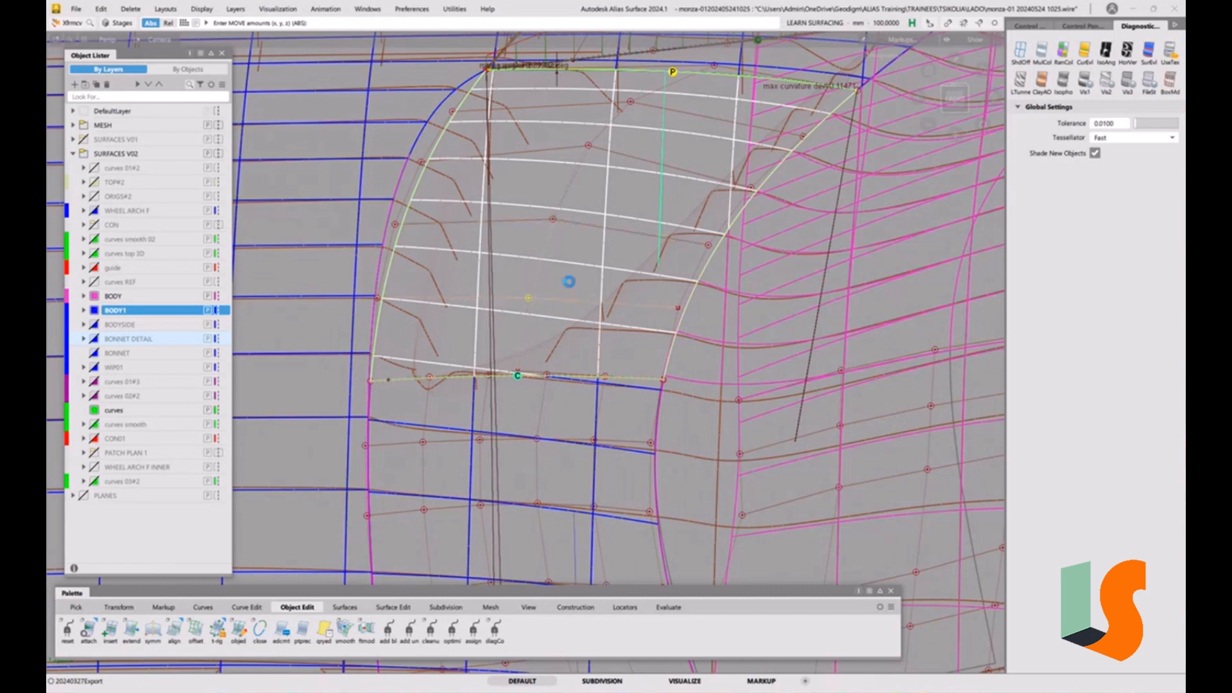
- Set the Move tool's pickbox size to 20 and fine-tune the middle CV of the upper blue patch's third row in Z
{"action": "key", "text": "space"}
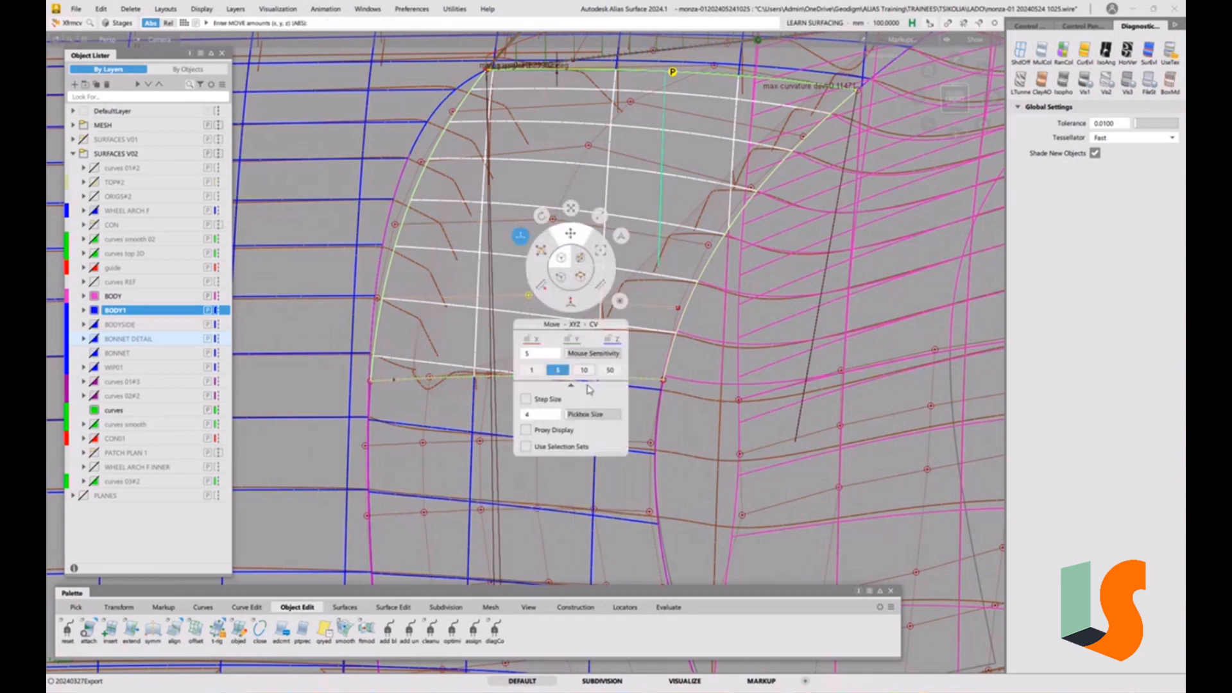
{"action": "left_click", "coordinate": [542, 415]}
{"action": "type", "text": "20"}
{"action": "left_click", "coordinate": [428, 321]}
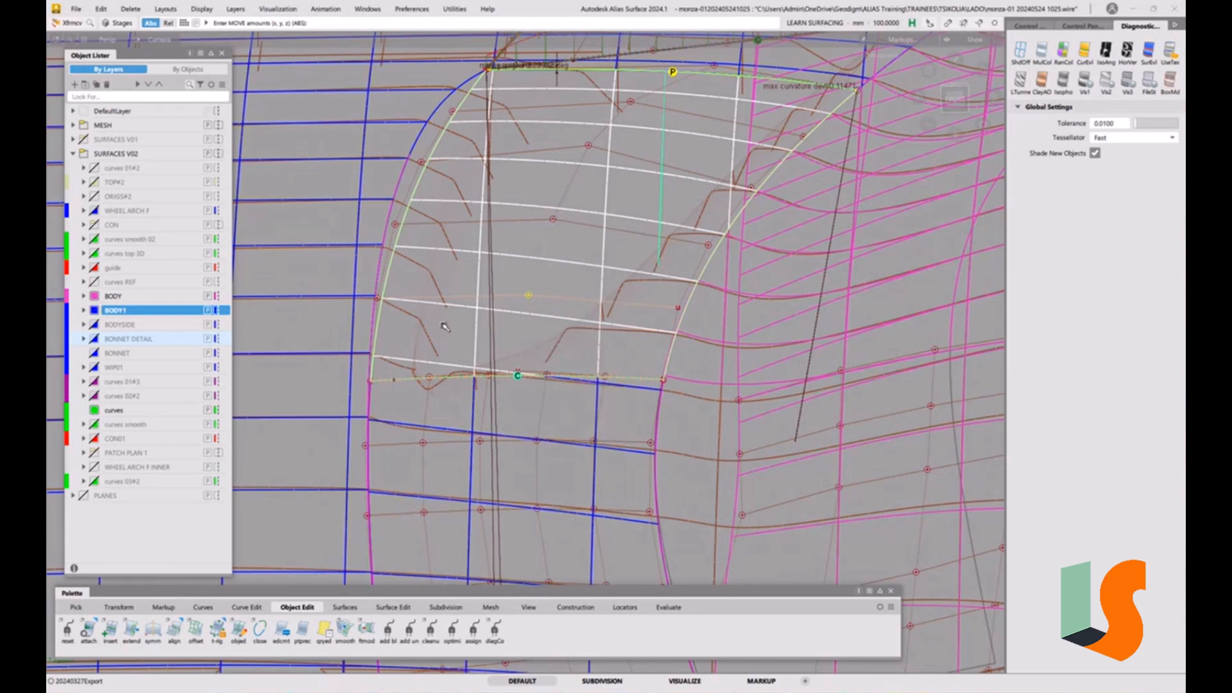
{"action": "left_click", "coordinate": [553, 221]}
{"action": "right_click_drag", "start_coordinate": [559, 239], "coordinate": [561, 250]}
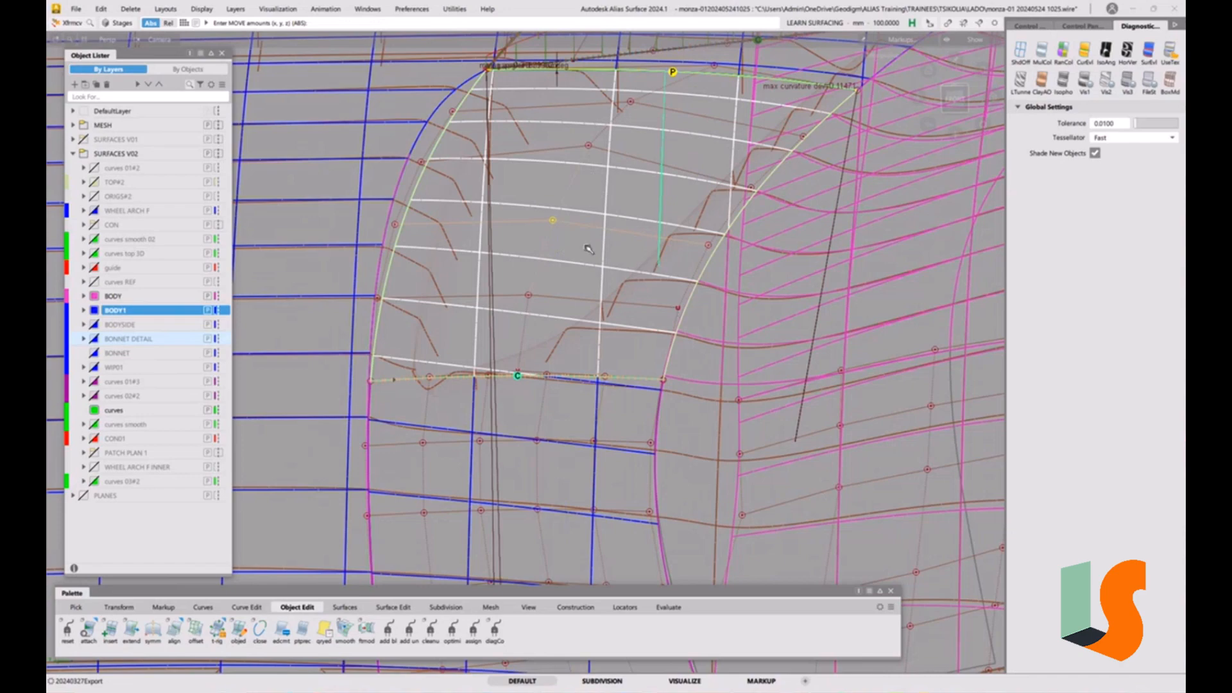
{"action": "right_click_drag", "start_coordinate": [564, 236], "coordinate": [564, 245]}
- Move the upper blue patch's lower corner CV beside the large blue side surface and readjust the lower edge's middle CV in Z
{"action": "left_click_drag", "start_coordinate": [486, 379], "coordinate": [408, 371], "text": "alt+shift"}
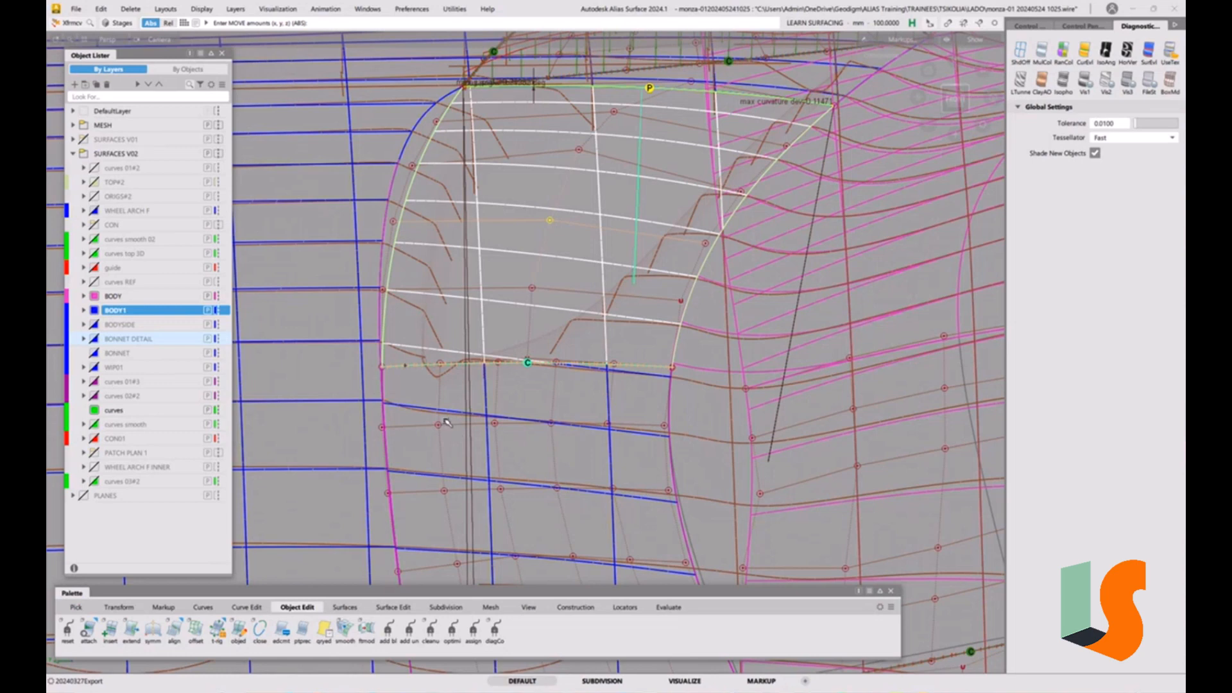
{"action": "left_click", "coordinate": [378, 371]}
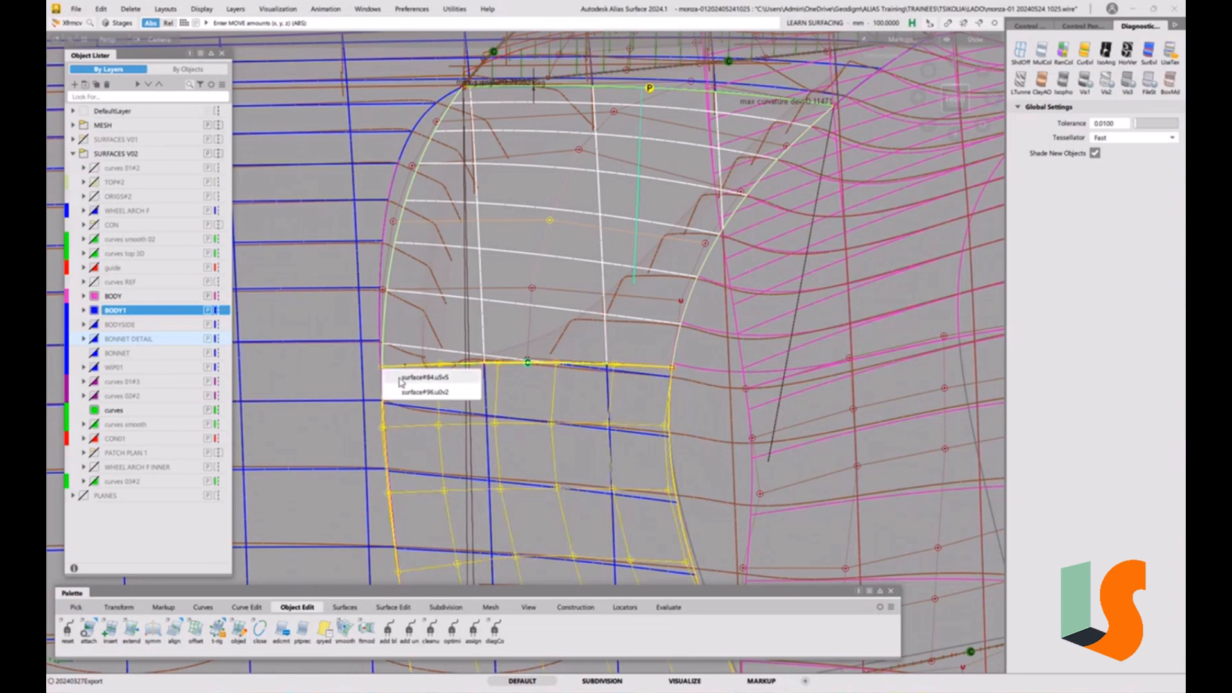
{"action": "right_click_drag", "start_coordinate": [319, 357], "coordinate": [315, 380]}
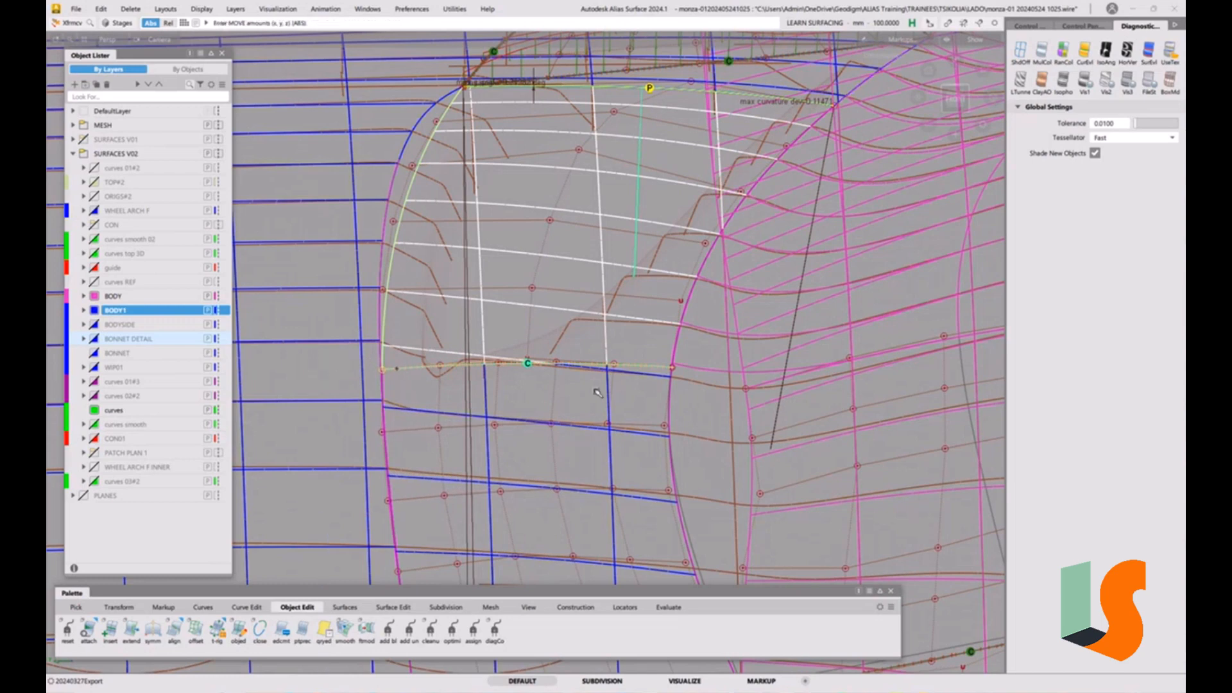
{"action": "left_click", "coordinate": [527, 362]}
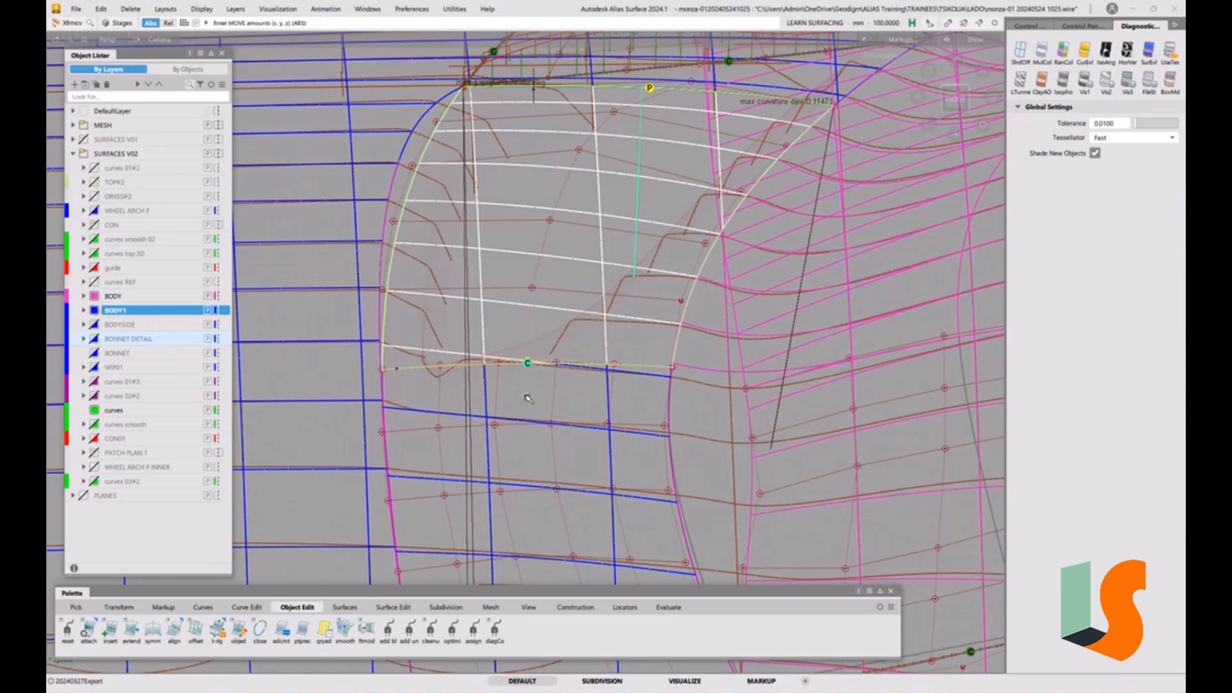
{"action": "right_click_drag", "start_coordinate": [526, 401], "coordinate": [526, 388]}
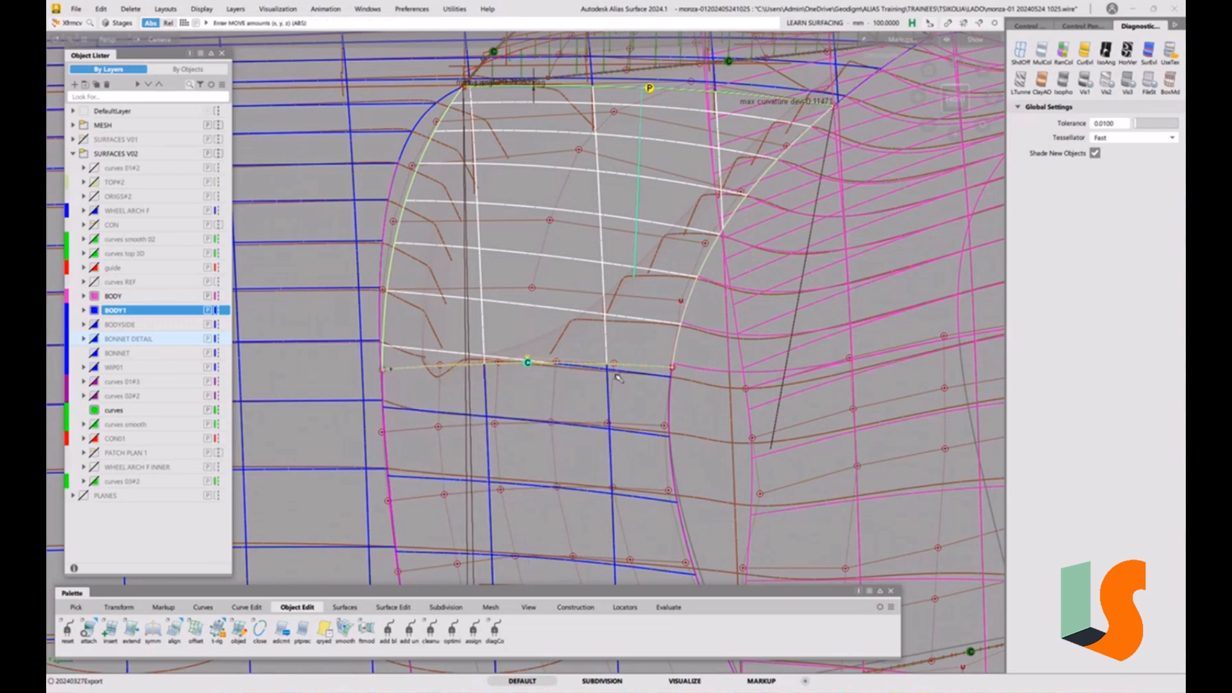
- Fine-tune surface#96's lower corner CV beside the pink surface, together with the lower edge's middle CV, in Z
{"action": "left_click", "coordinate": [670, 370]}
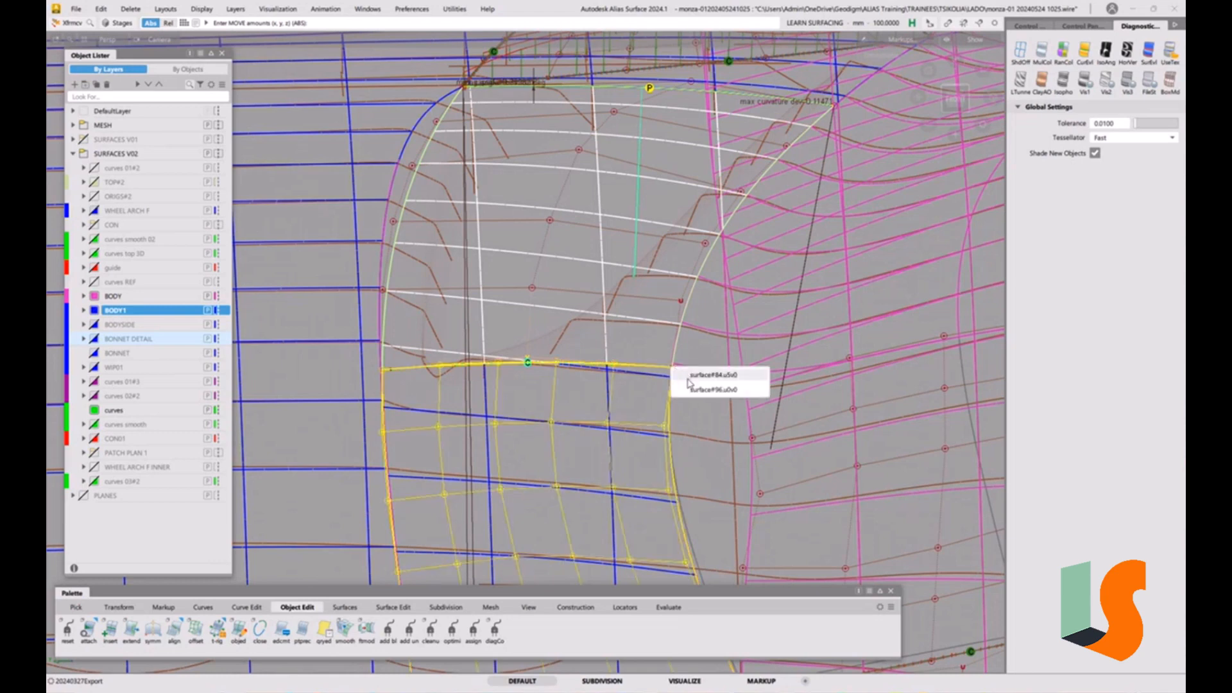
{"action": "left_click", "coordinate": [697, 390]}
{"action": "right_click_drag", "start_coordinate": [710, 414], "coordinate": [709, 406]}
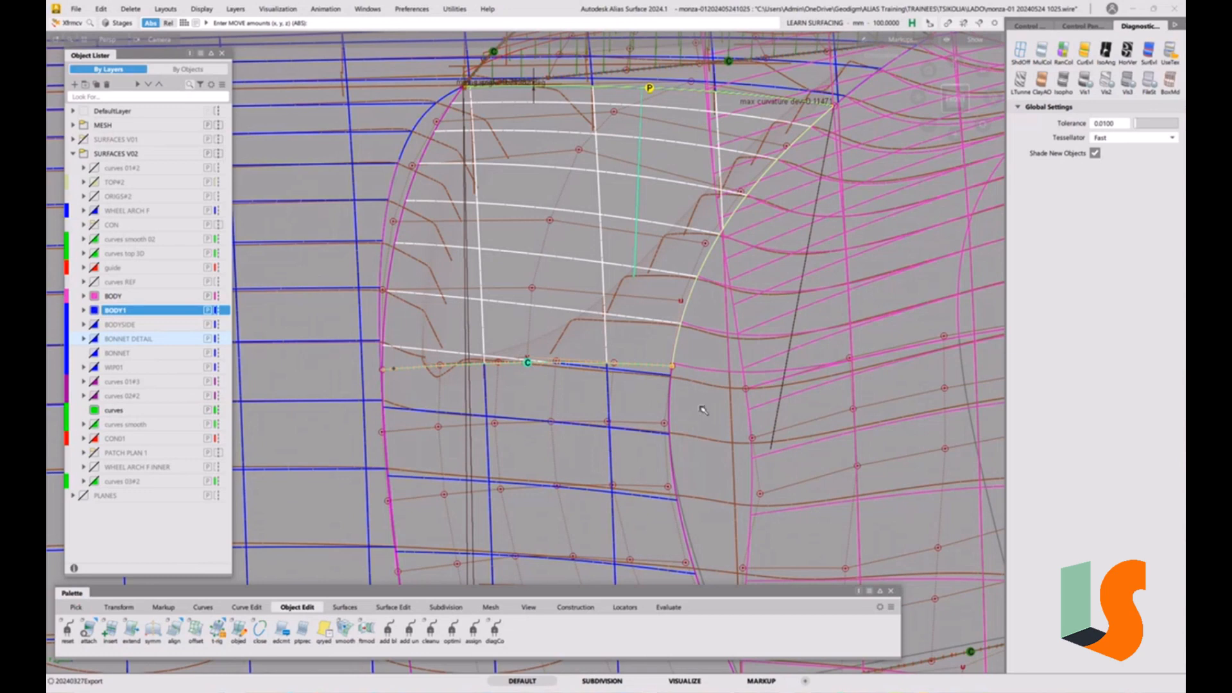
{"action": "left_click", "coordinate": [527, 360]}
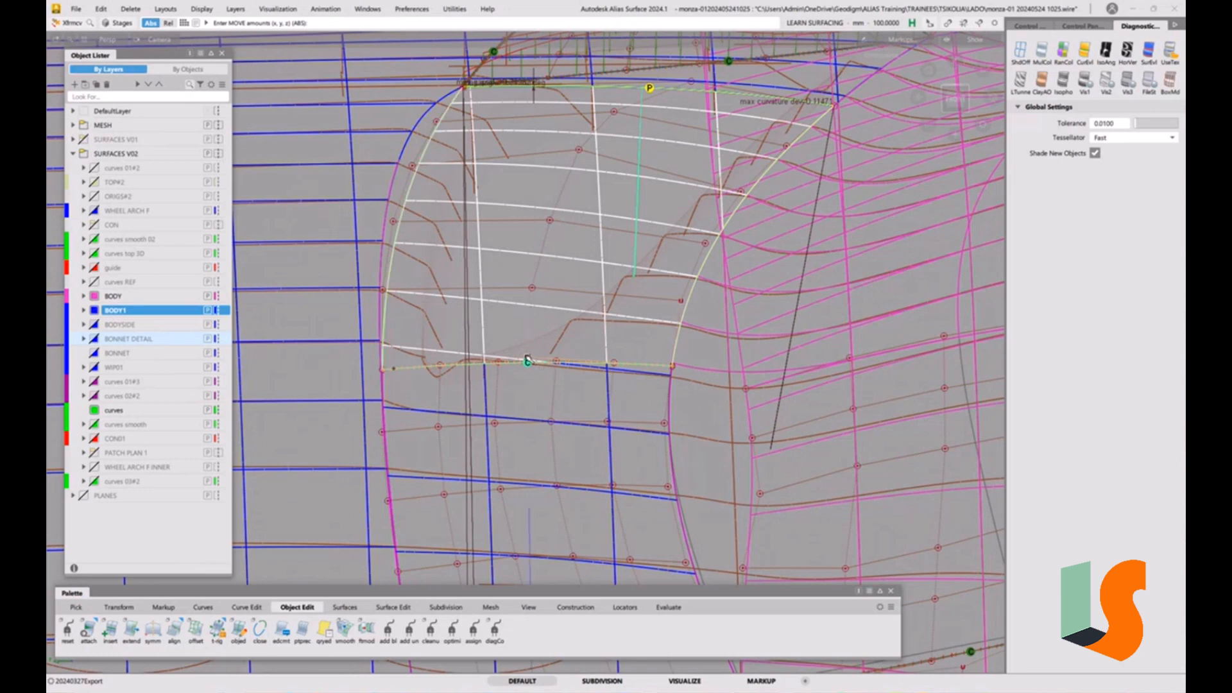
{"action": "right_click_drag", "start_coordinate": [527, 361], "coordinate": [527, 362]}
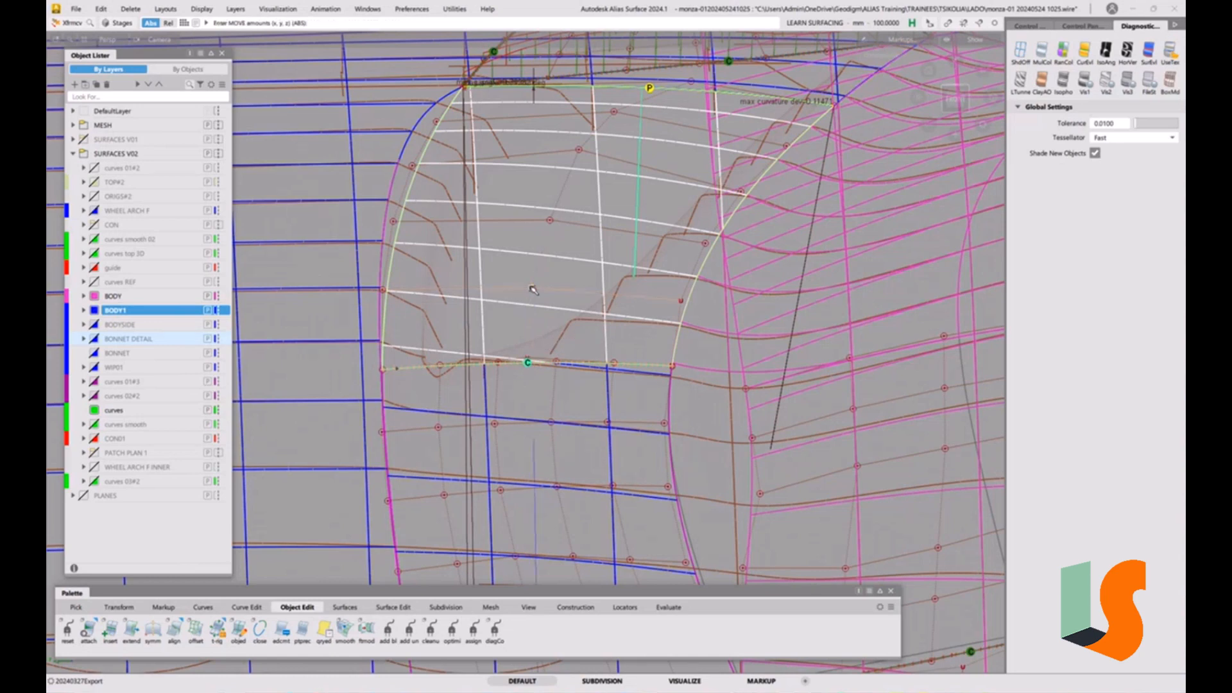
- Adjust the upper blue patch's second-row middle CV and the row's end CV beside the pink surface in Z
{"action": "mouse_move", "coordinate": [533, 290]}
{"action": "right_mouse_down"}
{"action": "mouse_move", "coordinate": [530, 302]}
{"action": "mouse_move", "coordinate": [523, 285]}
{"action": "mouse_move", "coordinate": [532, 300]}
{"action": "right_mouse_up"}
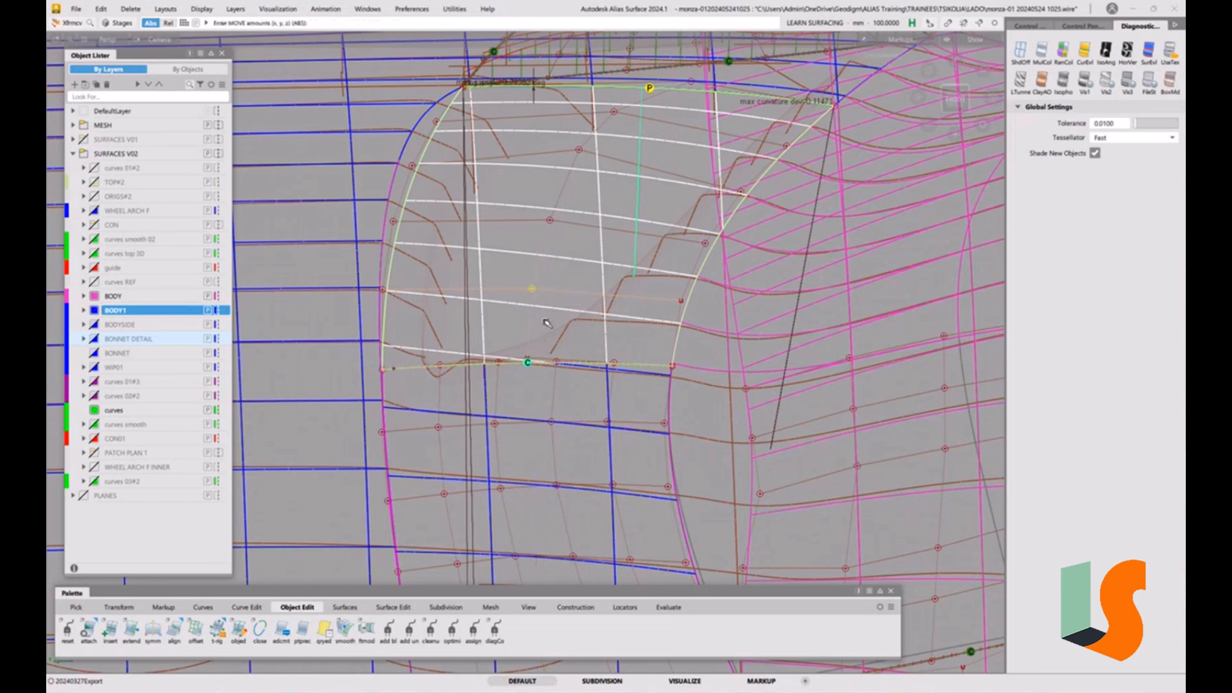
{"action": "right_click_drag", "start_coordinate": [545, 324], "coordinate": [515, 326]}
{"action": "left_click", "coordinate": [680, 302]}
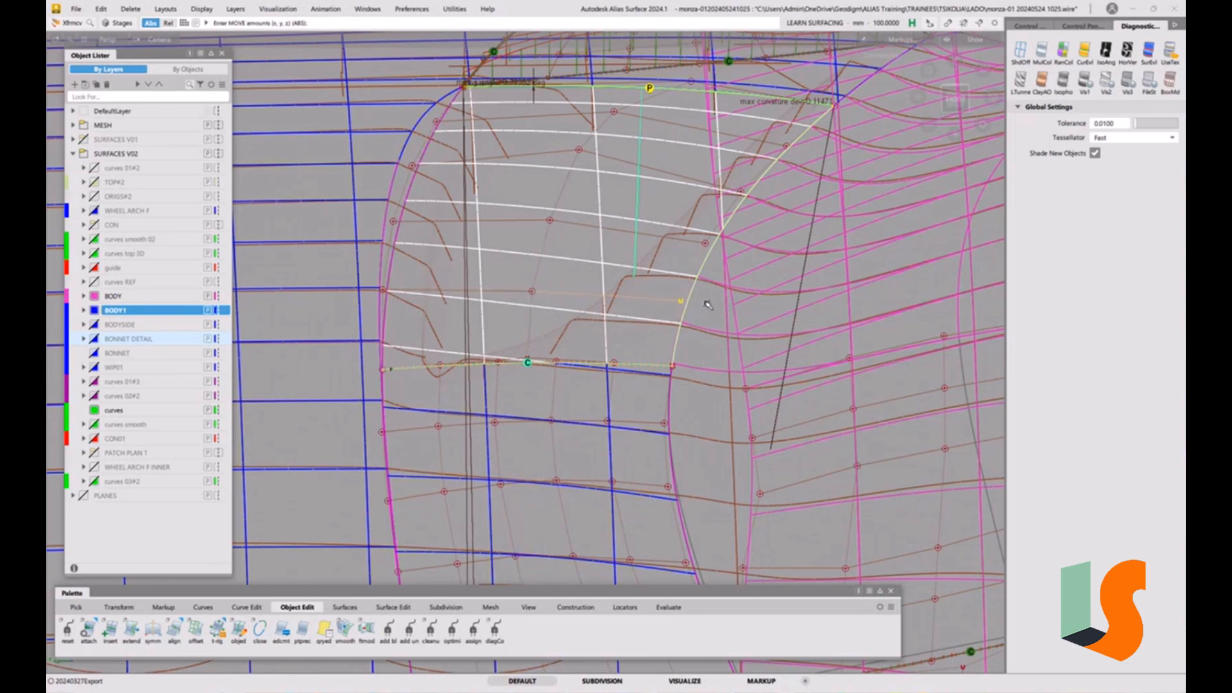
{"action": "right_click_drag", "start_coordinate": [708, 305], "coordinate": [705, 316]}
- Check the transition into the lower blue patch and fine-tune the upper patch's second-row middle CV in Z
{"action": "middle_click_drag", "start_coordinate": [705, 315], "coordinate": [690, 242], "text": "alt+shift"}
{"action": "right_click_drag", "start_coordinate": [489, 282], "coordinate": [529, 383], "text": "alt+shift"}
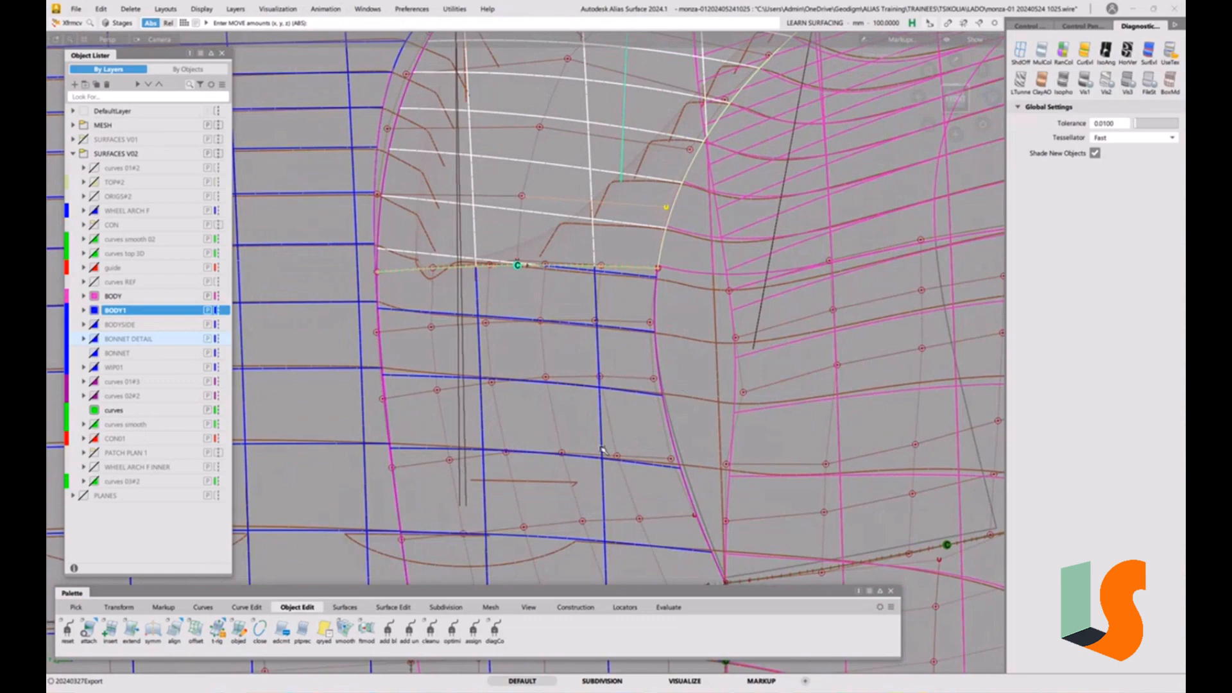
{"action": "key", "text": "shift+alt"}
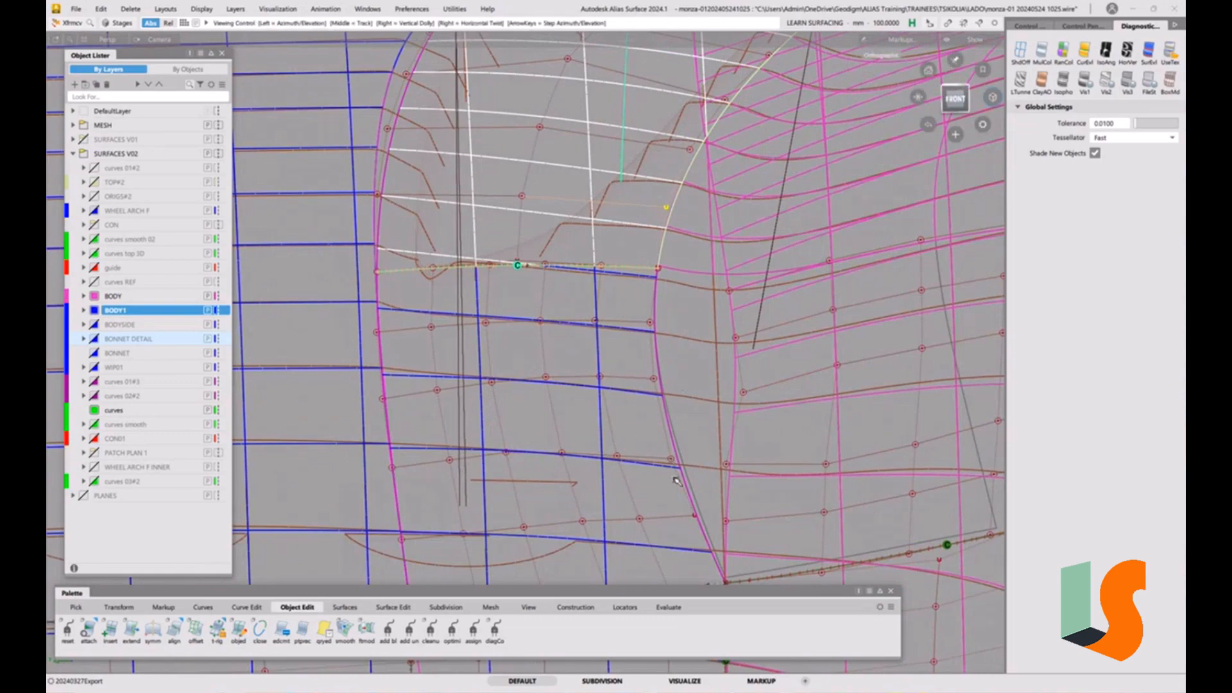
{"action": "right_click_drag", "start_coordinate": [651, 458], "coordinate": [654, 478], "text": "alt+shift"}
{"action": "middle_click_drag", "start_coordinate": [654, 478], "coordinate": [634, 439], "text": "alt+shift"}
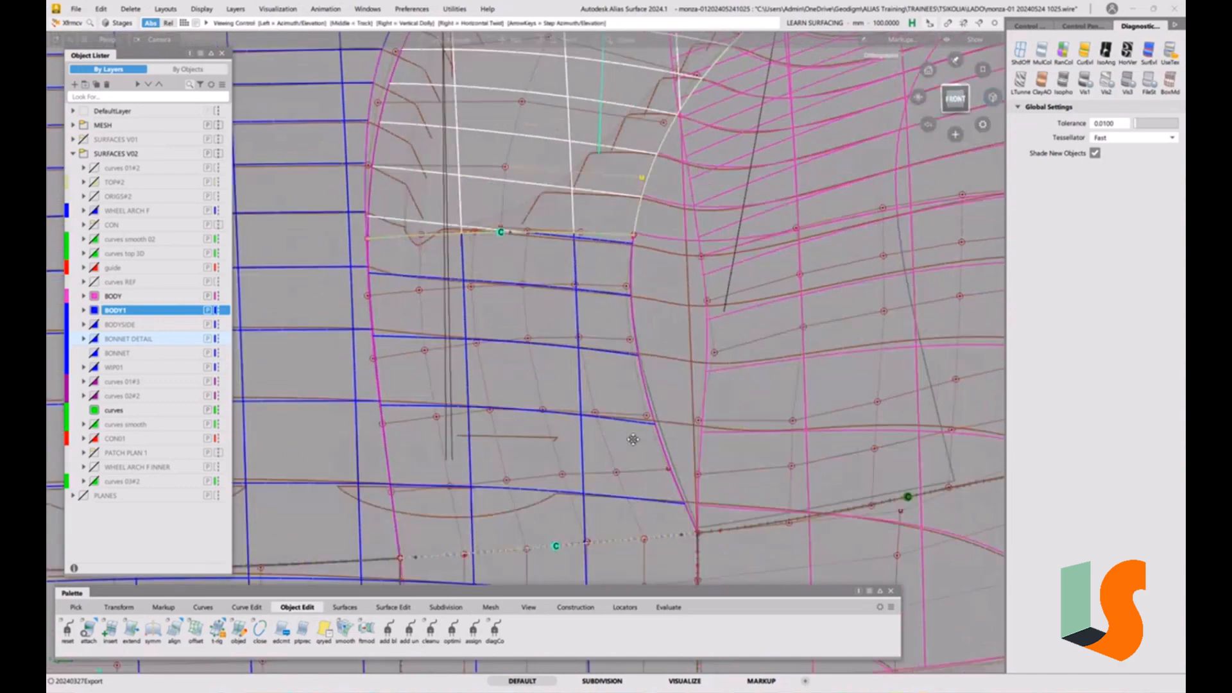
{"action": "right_click_drag", "start_coordinate": [634, 439], "coordinate": [662, 297], "text": "alt+shift"}
{"action": "middle_click_drag", "start_coordinate": [663, 296], "coordinate": [671, 335], "text": "alt+shift"}
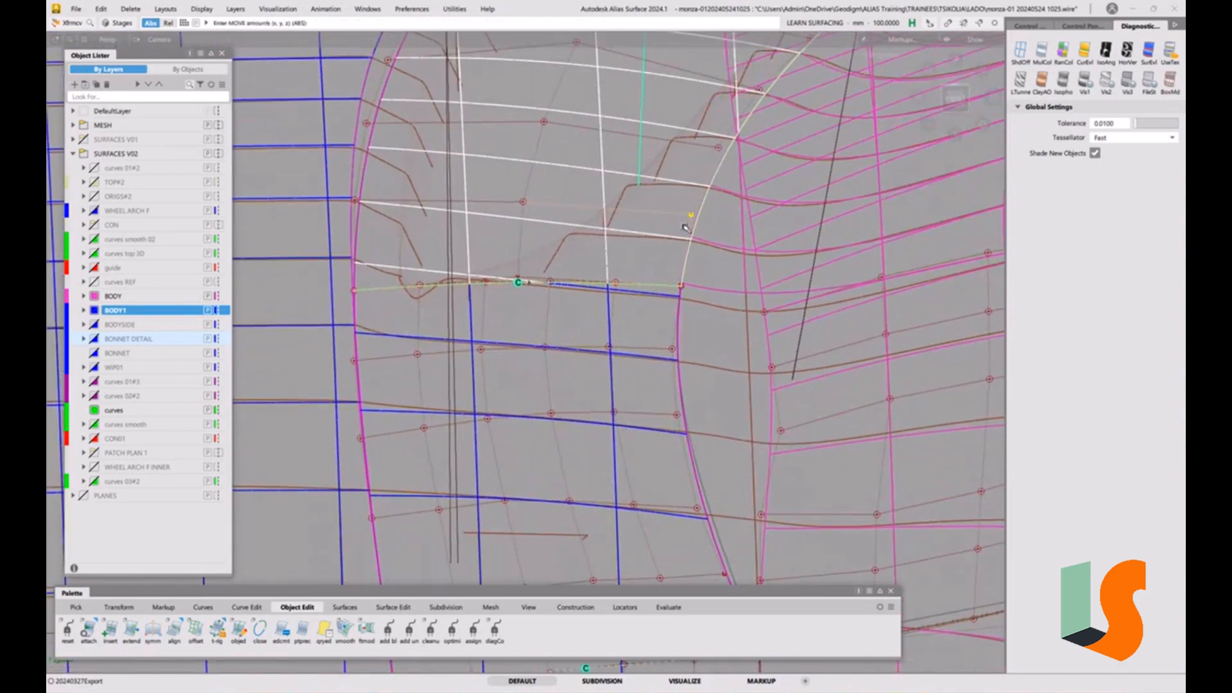
{"action": "middle_click_drag", "start_coordinate": [565, 214], "coordinate": [564, 230], "text": "alt+shift"}
{"action": "left_click", "coordinate": [523, 218]}
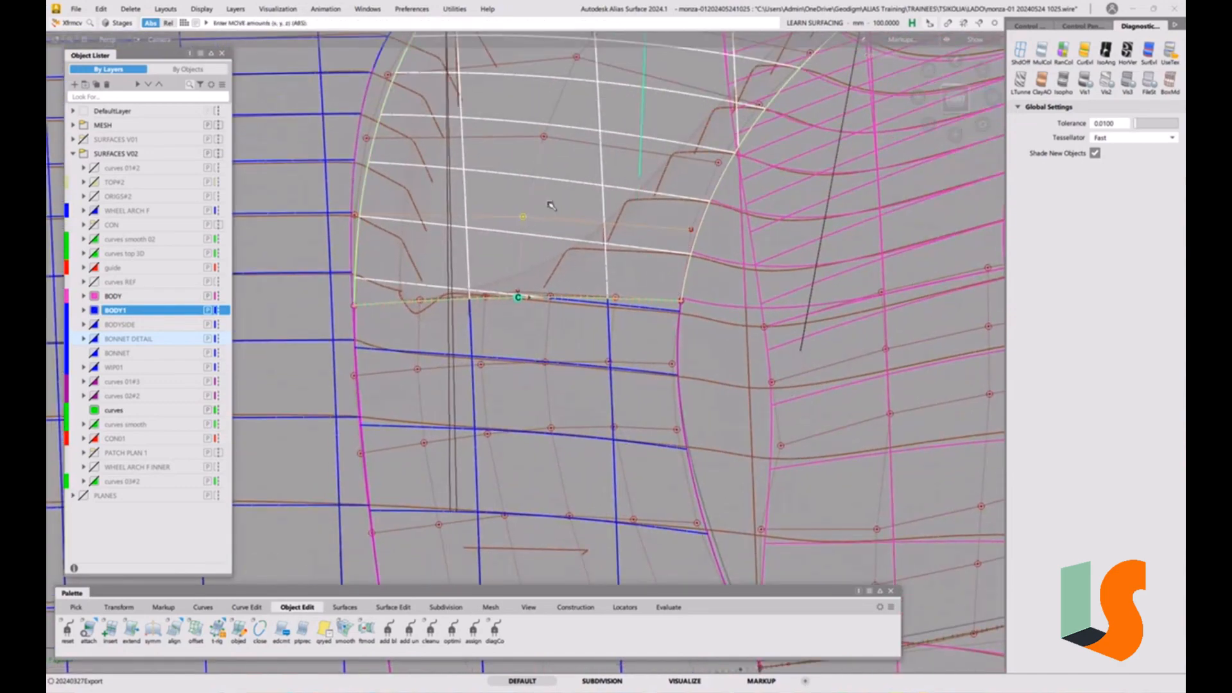
{"action": "right_click_drag", "start_coordinate": [550, 202], "coordinate": [550, 201]}
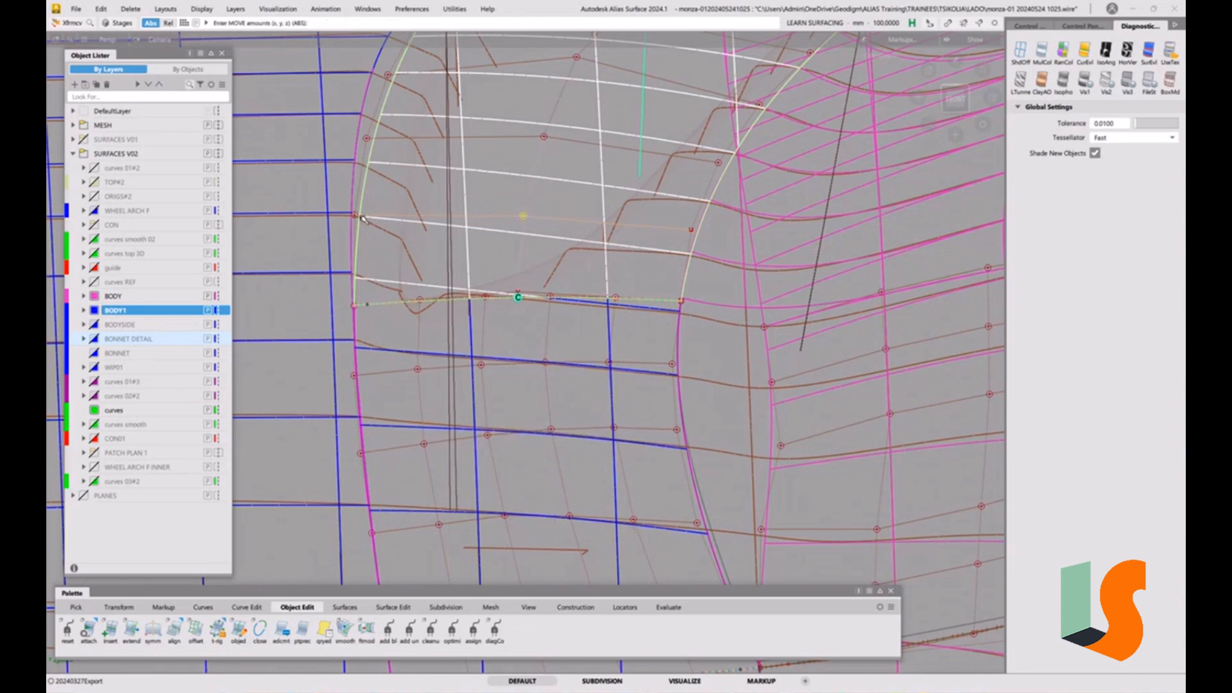
- Move the upper blue patch's second-row end CV beside the large blue side surface and surface#96's corner CV below it in Z
{"action": "left_click", "coordinate": [357, 216]}
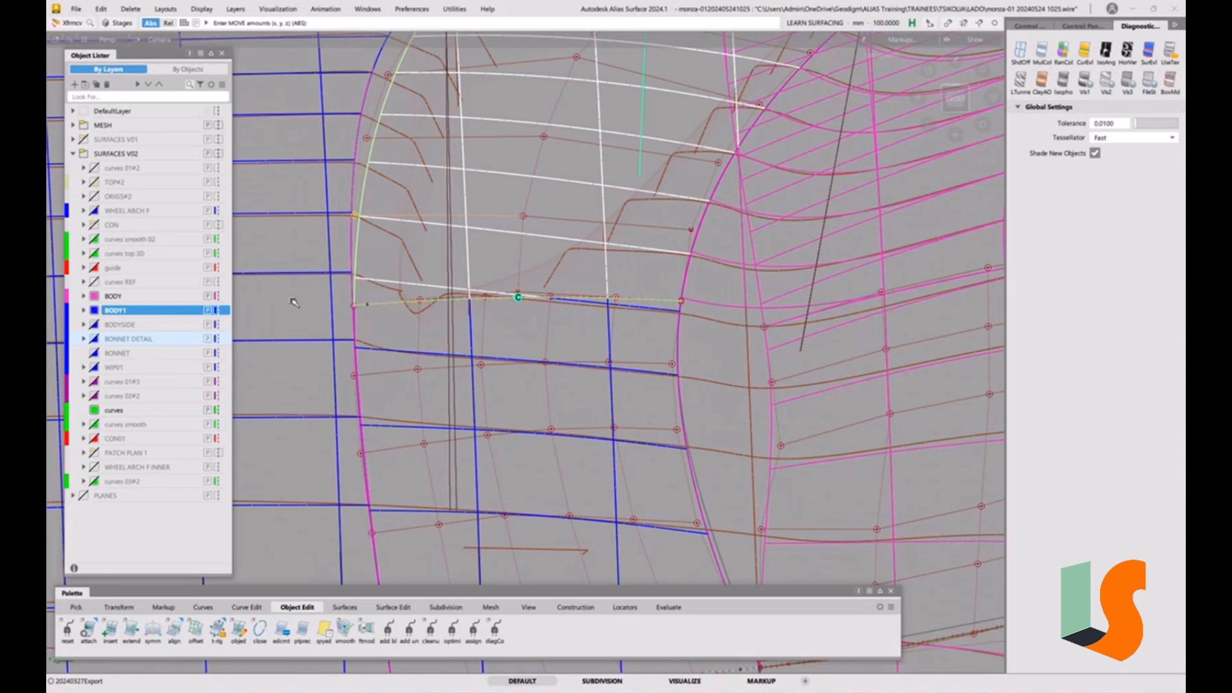
{"action": "right_click_drag", "start_coordinate": [292, 301], "coordinate": [292, 325]}
{"action": "left_click", "coordinate": [356, 307]}
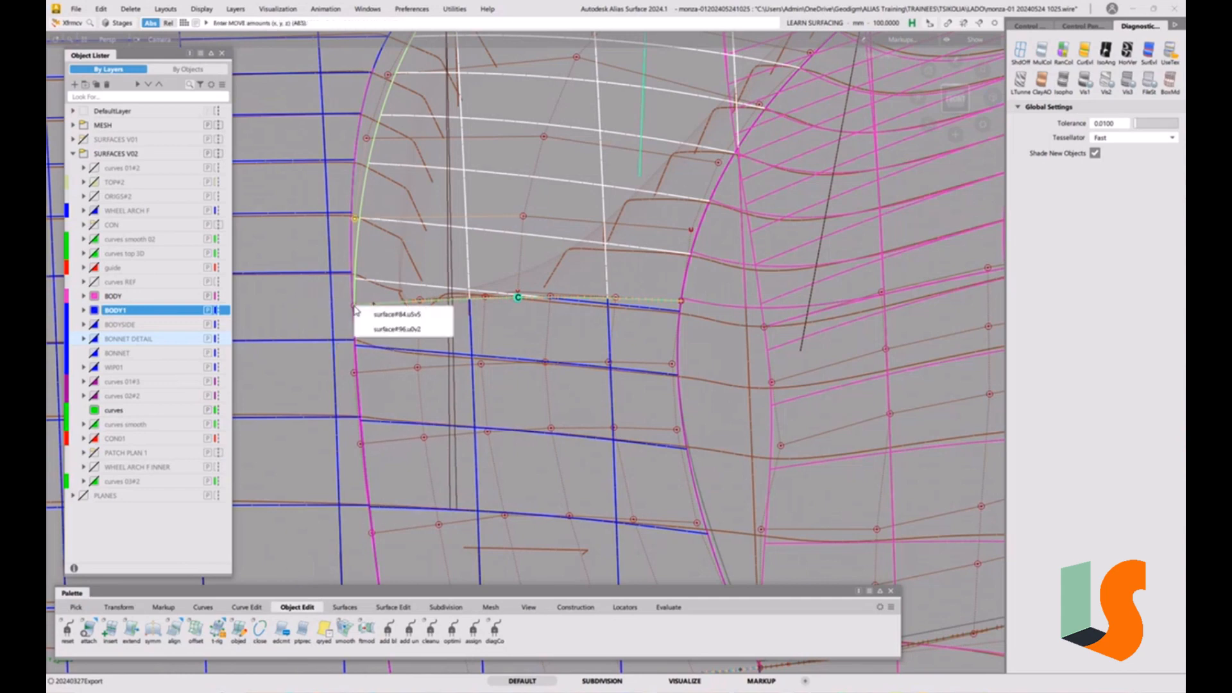
{"action": "left_click", "coordinate": [385, 328]}
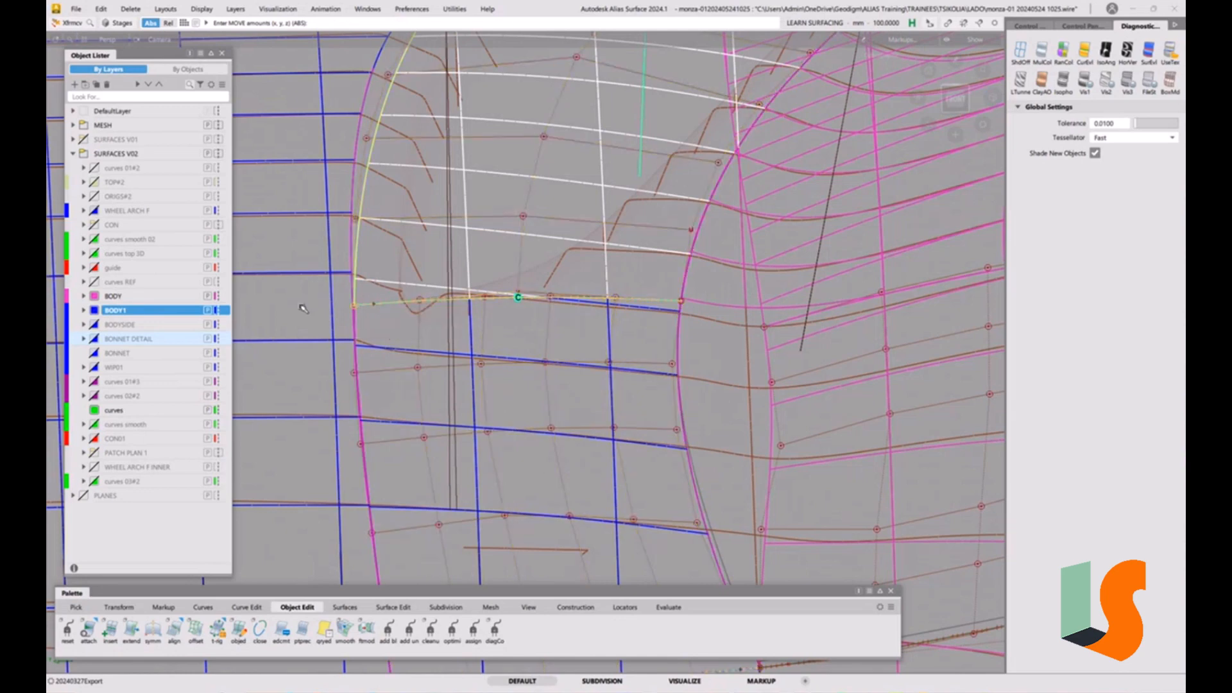
{"action": "right_click_drag", "start_coordinate": [303, 308], "coordinate": [300, 318]}
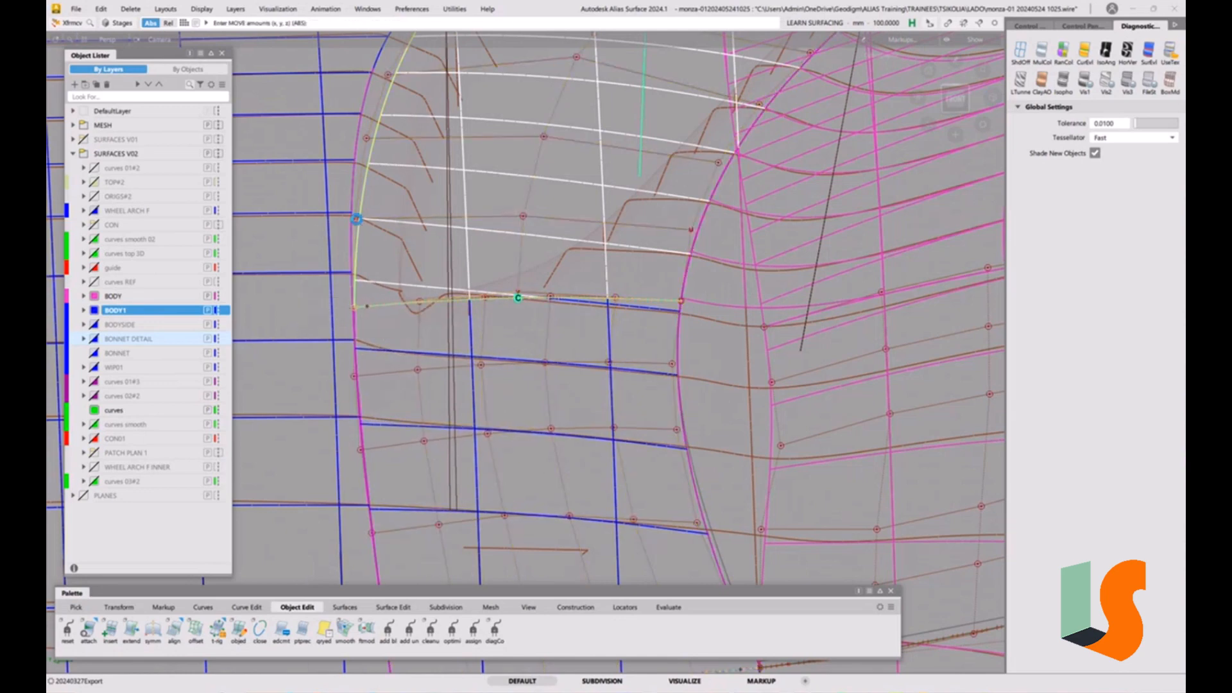
- Fine-tune surface#96's corner, second-row and third-row end CVs beside the large blue side surface in Z
{"action": "right_click_drag", "start_coordinate": [300, 235], "coordinate": [300, 252]}
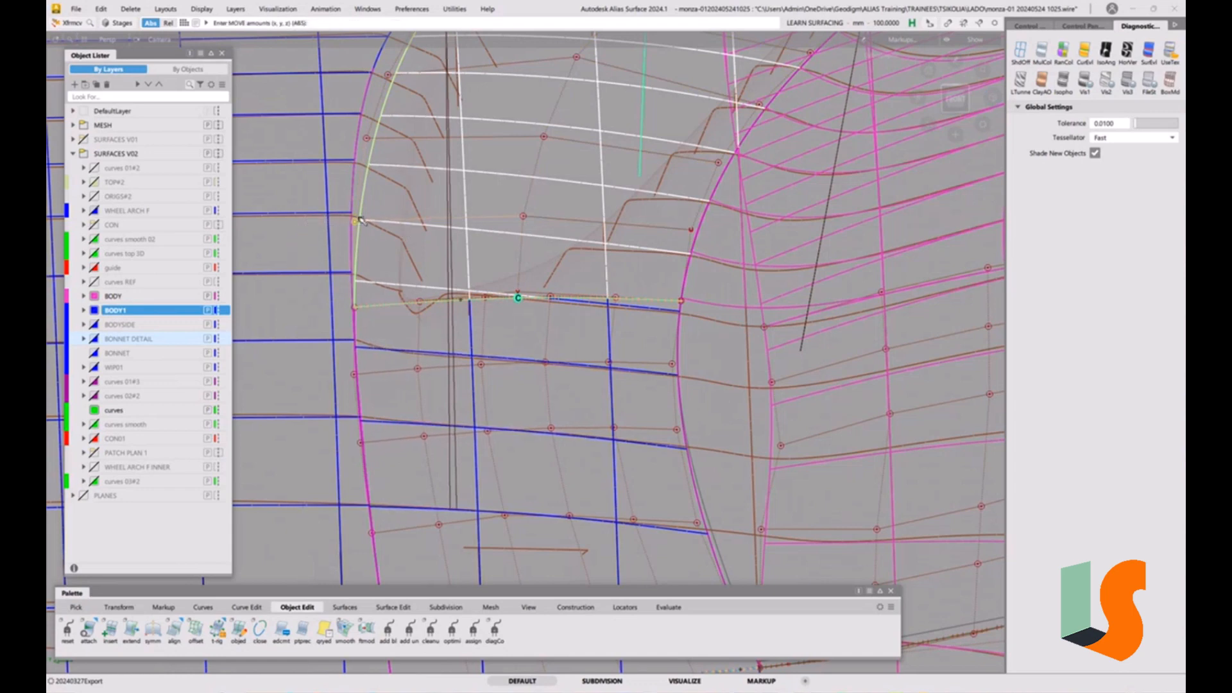
{"action": "left_click", "coordinate": [355, 307]}
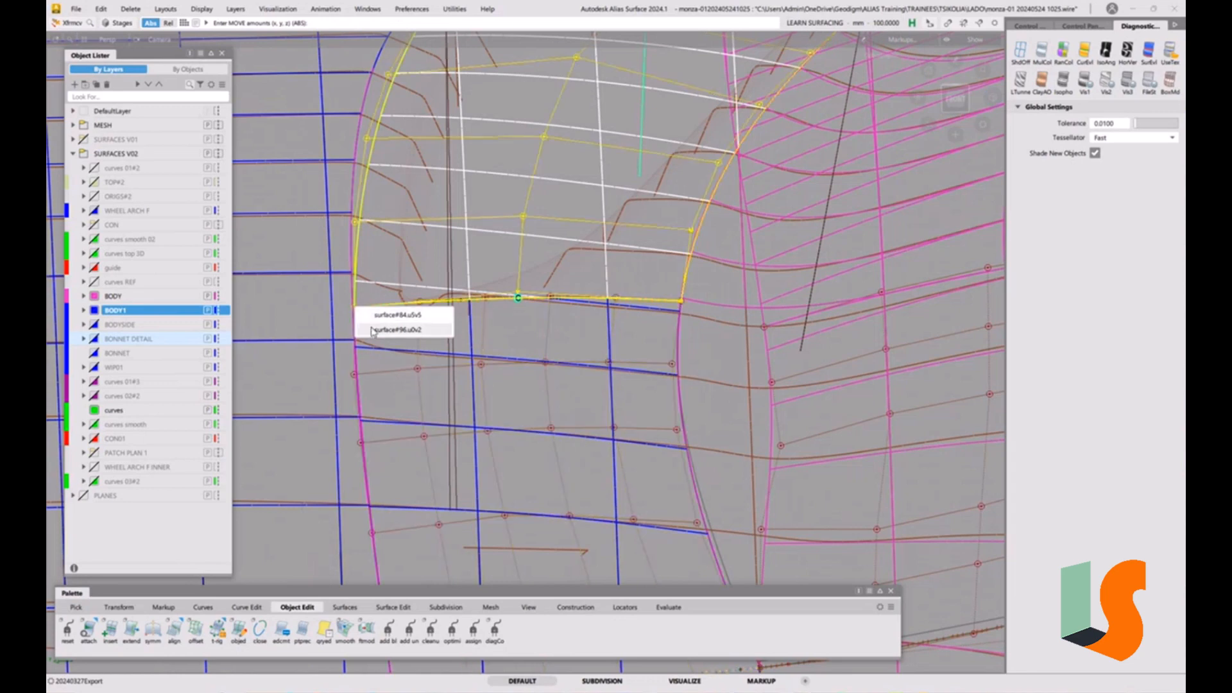
{"action": "left_click", "coordinate": [374, 331]}
{"action": "right_click_drag", "start_coordinate": [272, 296], "coordinate": [270, 297]}
{"action": "left_click", "coordinate": [367, 138]}
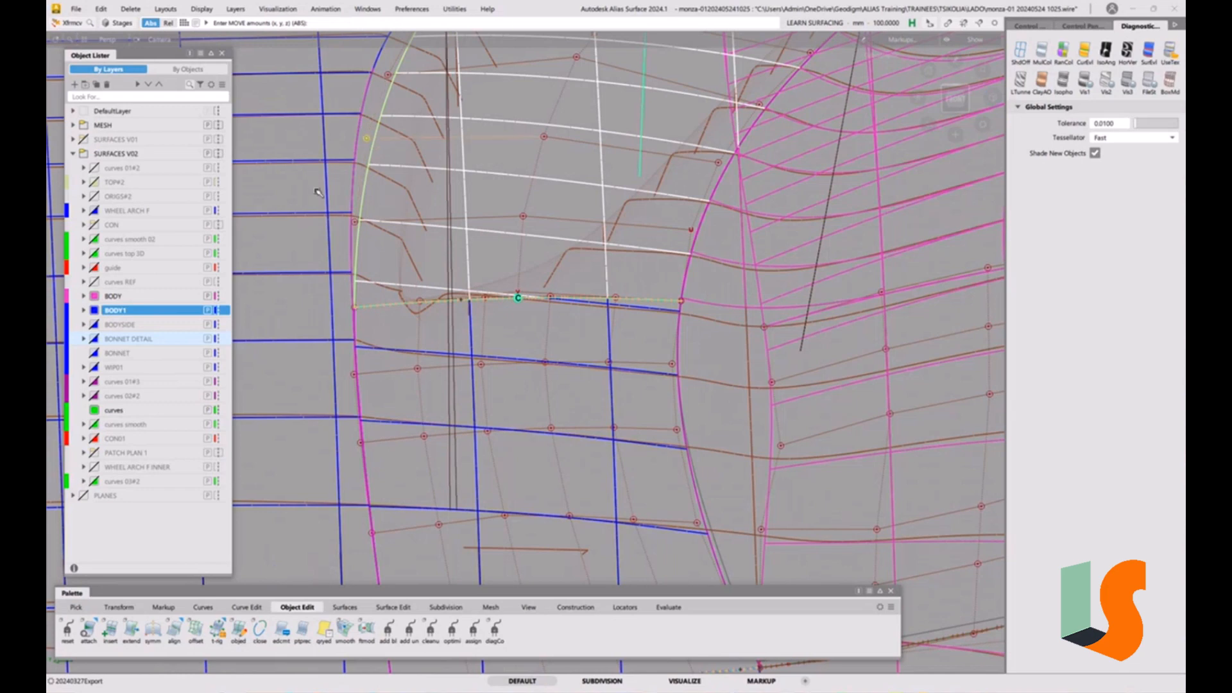
{"action": "mouse_move", "coordinate": [311, 187]}
{"action": "right_mouse_down"}
{"action": "mouse_move", "coordinate": [306, 200]}
{"action": "mouse_move", "coordinate": [307, 186]}
{"action": "right_mouse_up"}
- Apply Iso Angle shading to the blue patches and examine the highlight flow across the joint between them
{"action": "left_click_drag", "start_coordinate": [681, 351], "coordinate": [663, 443], "text": "ctrl+shift"}
{"action": "right_click_drag", "start_coordinate": [651, 388], "coordinate": [605, 356], "text": "alt+shift"}
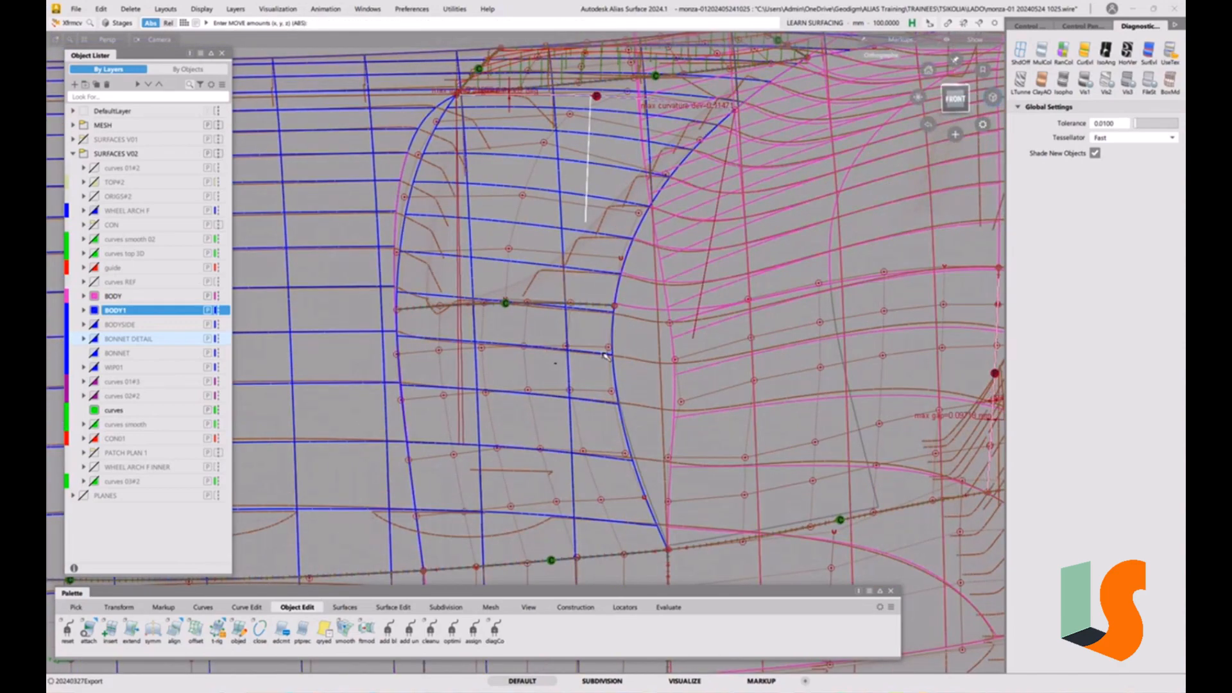
{"action": "left_click_drag", "start_coordinate": [605, 357], "coordinate": [751, 338], "text": "alt+shift"}
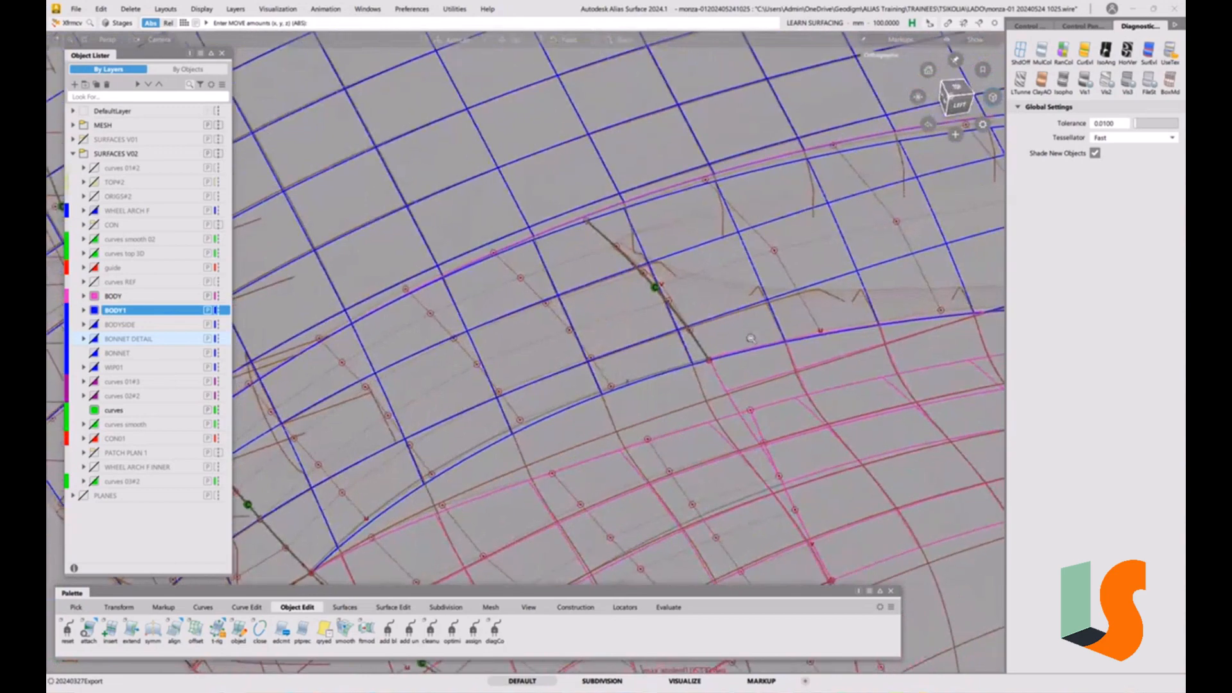
{"action": "right_click_drag", "start_coordinate": [750, 339], "coordinate": [513, 395], "text": "alt+shift"}
{"action": "mouse_move", "coordinate": [504, 401]}
{"action": "left_mouse_down", "text": "ctrl+shift"}
{"action": "mouse_move", "coordinate": [477, 412]}
{"action": "mouse_move", "coordinate": [495, 406]}
{"action": "left_mouse_up", "text": "ctrl+shift"}
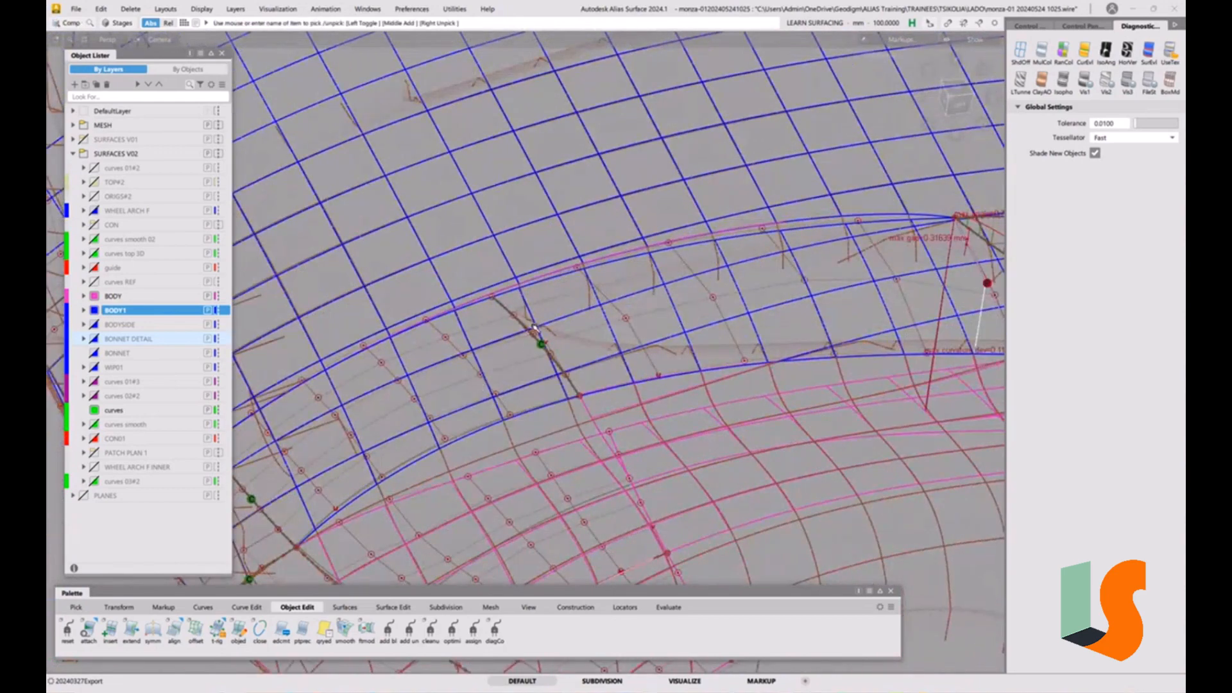
{"action": "left_click_drag", "start_coordinate": [534, 328], "coordinate": [568, 360]}
{"action": "left_click_drag", "start_coordinate": [667, 270], "coordinate": [731, 294], "text": "alt+shift"}
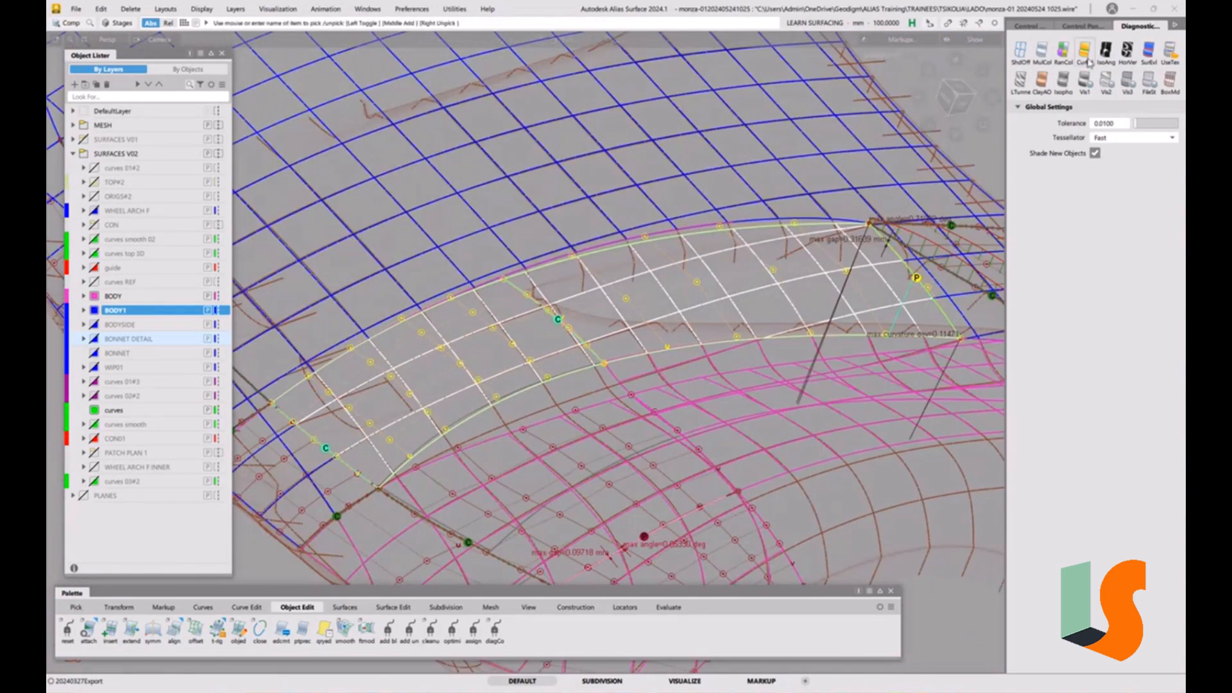
{"action": "left_click", "coordinate": [1106, 52]}
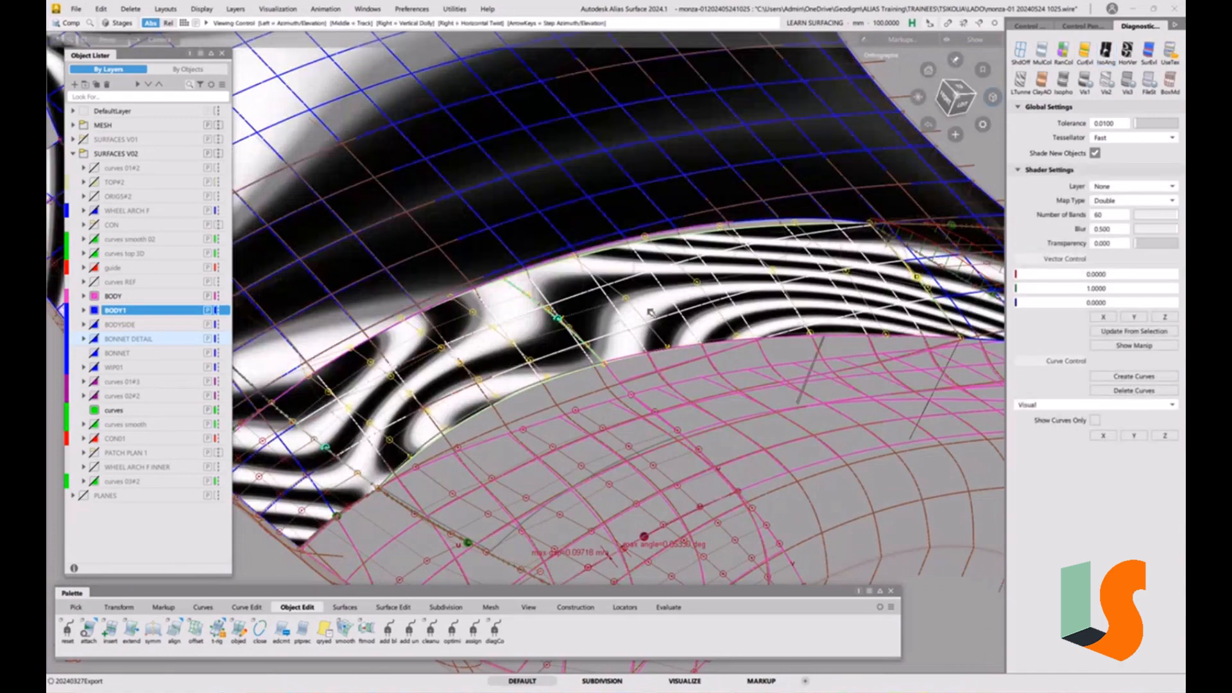
{"action": "left_click_drag", "start_coordinate": [650, 313], "coordinate": [580, 350], "text": "alt+shift"}
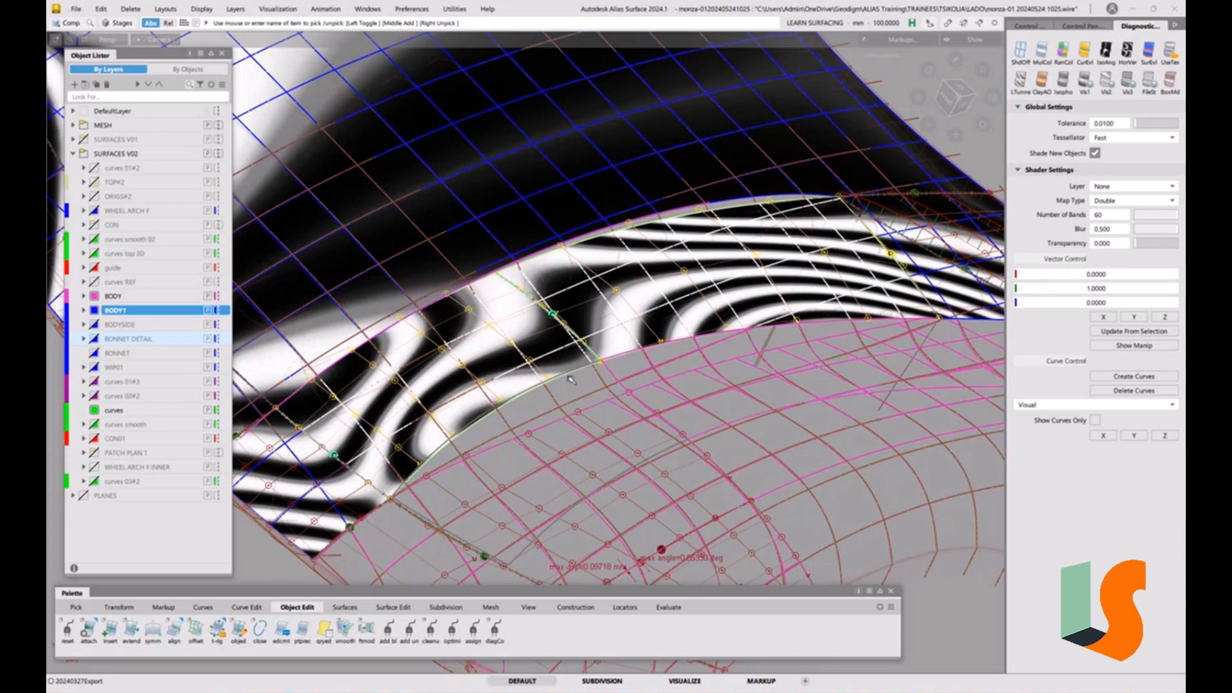
{"action": "key", "text": "shift+alt"}
{"action": "left_click_drag", "start_coordinate": [596, 316], "coordinate": [458, 248], "text": "alt+shift"}
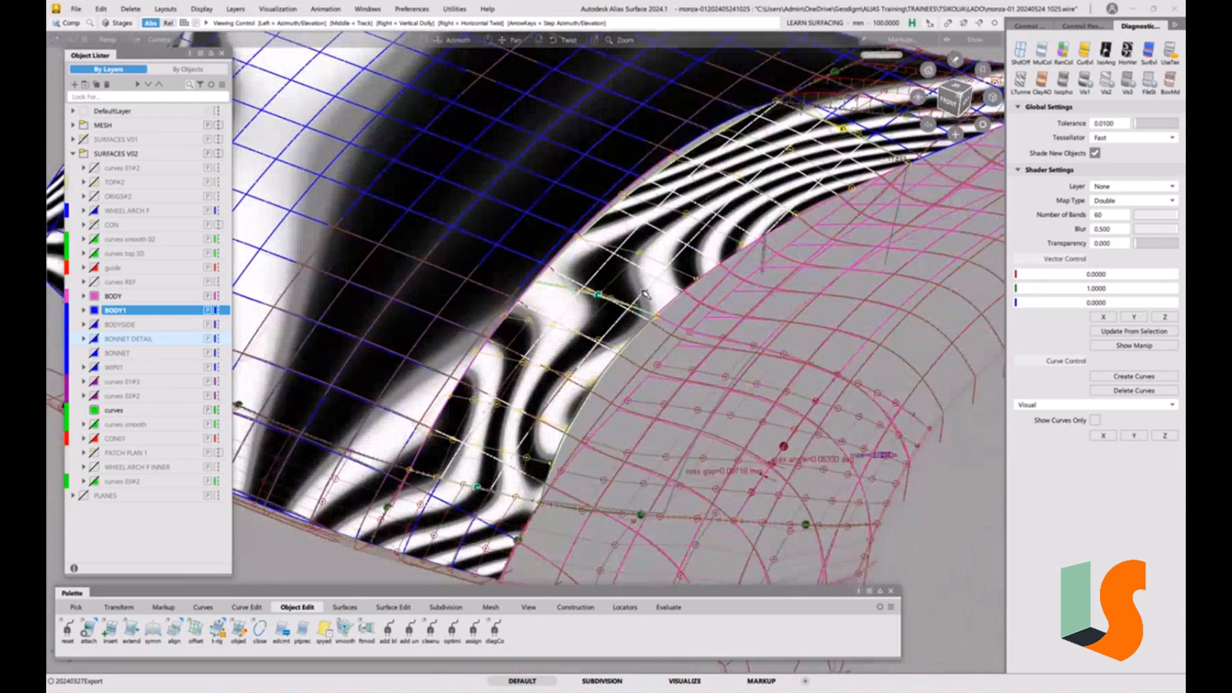
{"action": "left_click", "coordinate": [77, 9]}
{"action": "left_click", "coordinate": [86, 124]}
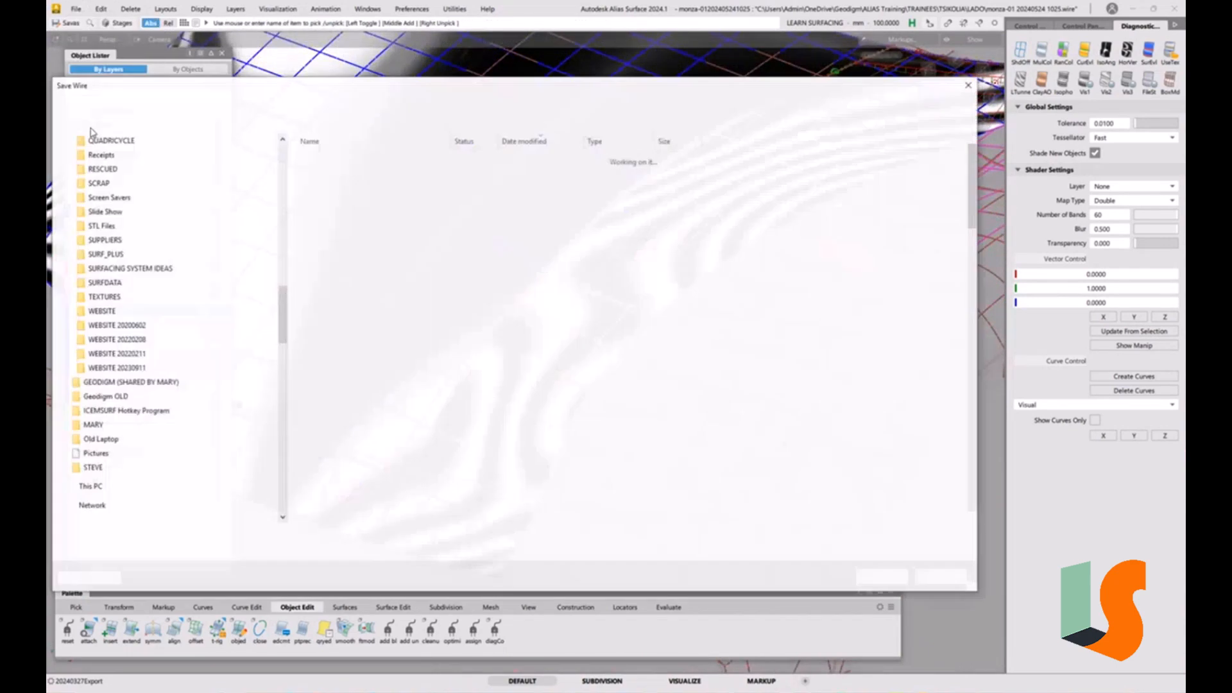
{"action": "key", "text": "End"}
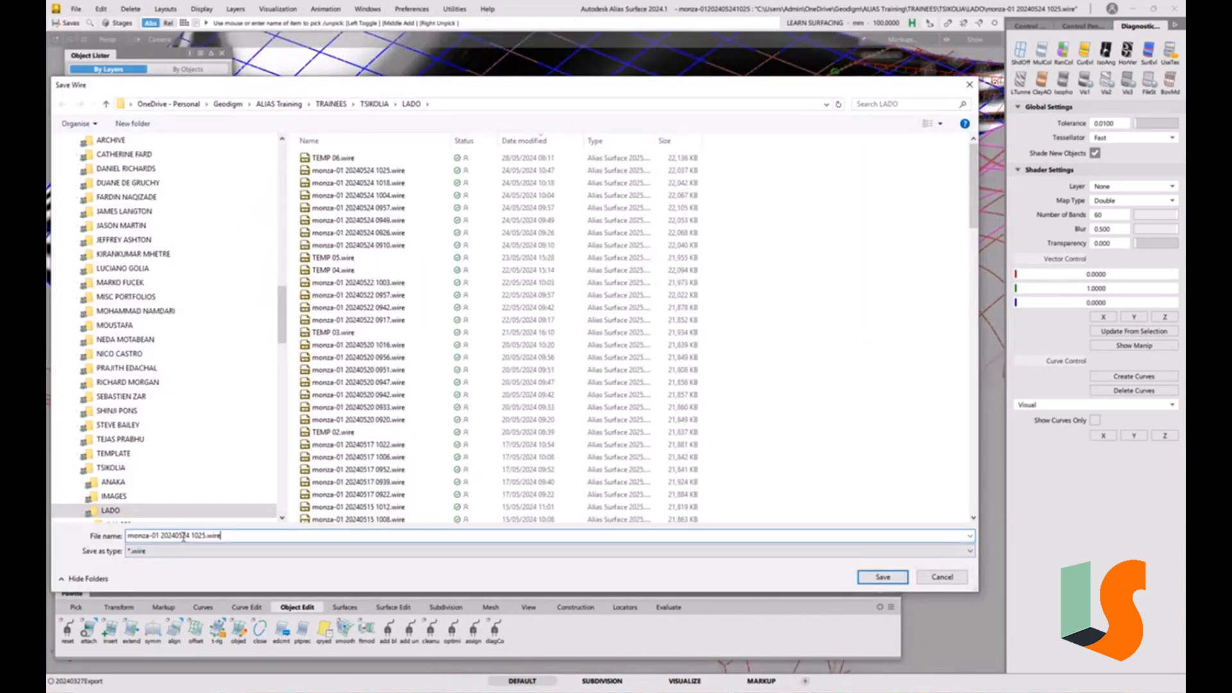
{"action": "left_click_drag", "start_coordinate": [193, 536], "coordinate": [306, 534]}
{"action": "type", "text": "28"}
{"action": "key", "text": "Return"}
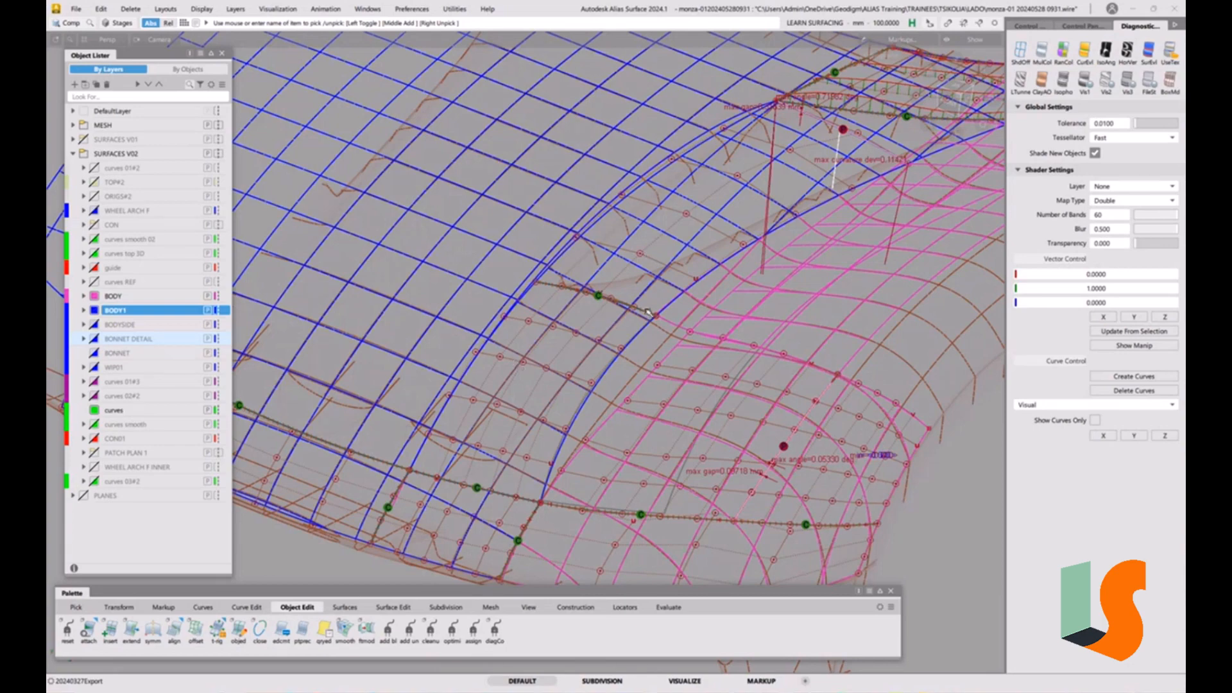
- Delete the construction history of the upper blue patch, surface#96
{"action": "middle_click_drag", "start_coordinate": [655, 312], "coordinate": [615, 349], "text": "alt+shift"}
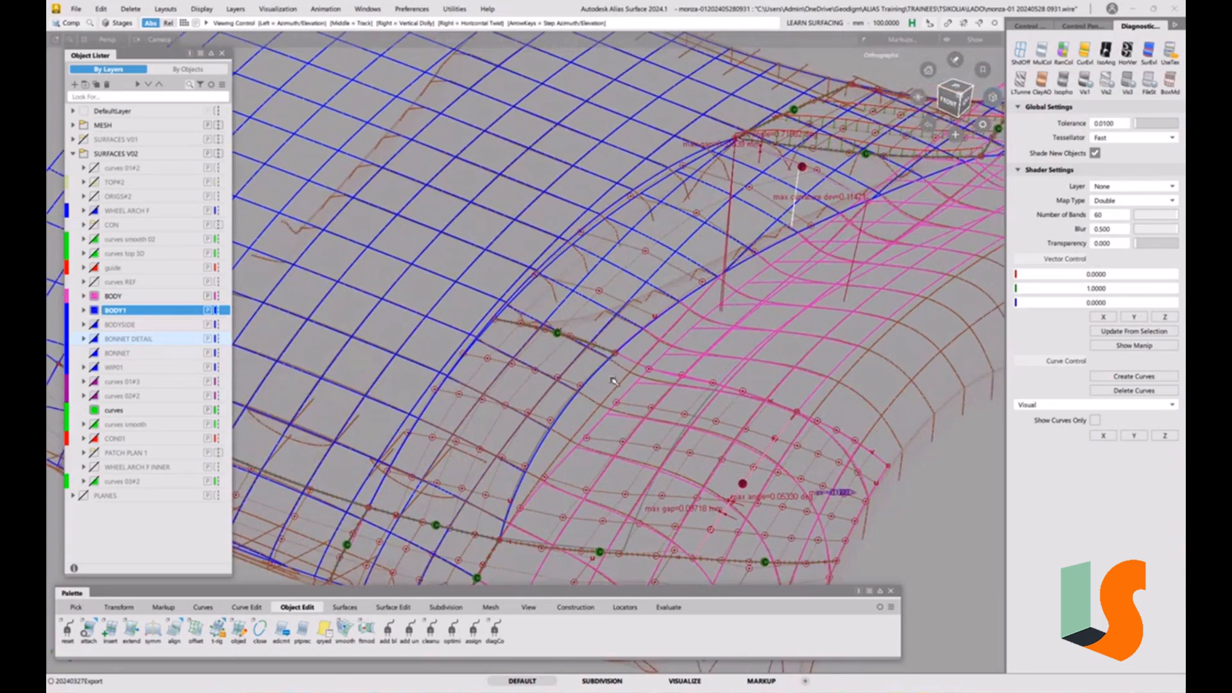
{"action": "left_click", "coordinate": [573, 378], "text": "ctrl+shift"}
{"action": "left_click_drag", "start_coordinate": [573, 378], "coordinate": [548, 393], "text": "ctrl+shift"}
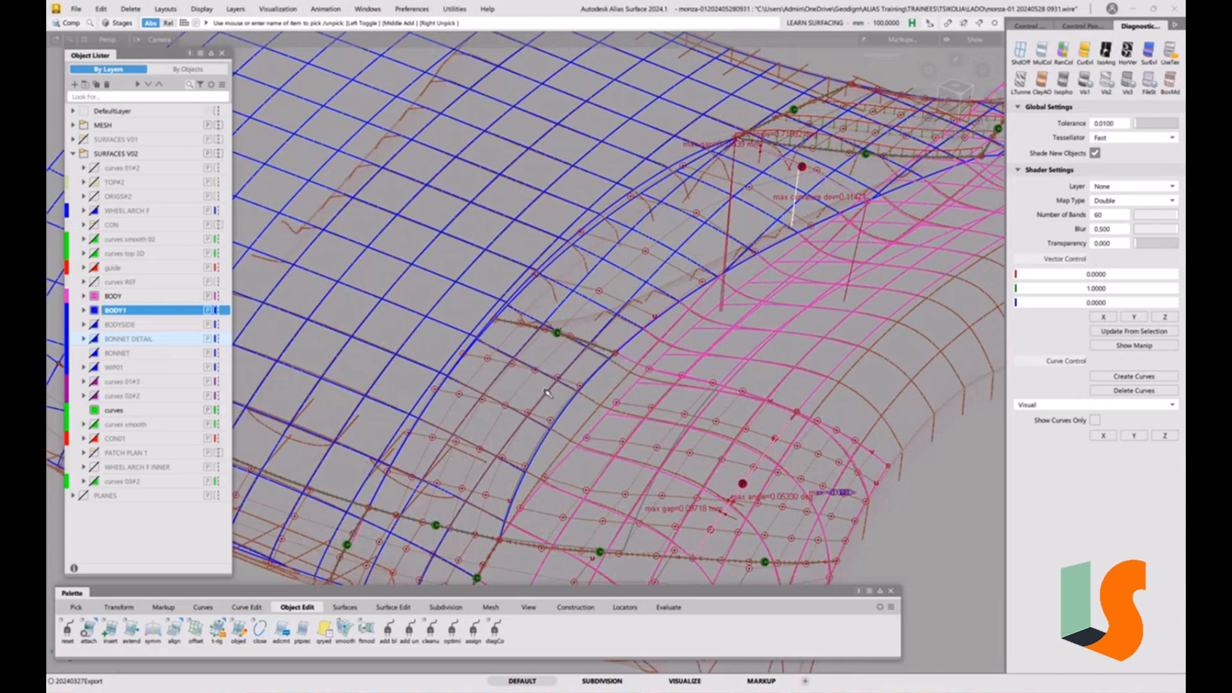
{"action": "left_click", "coordinate": [573, 319]}
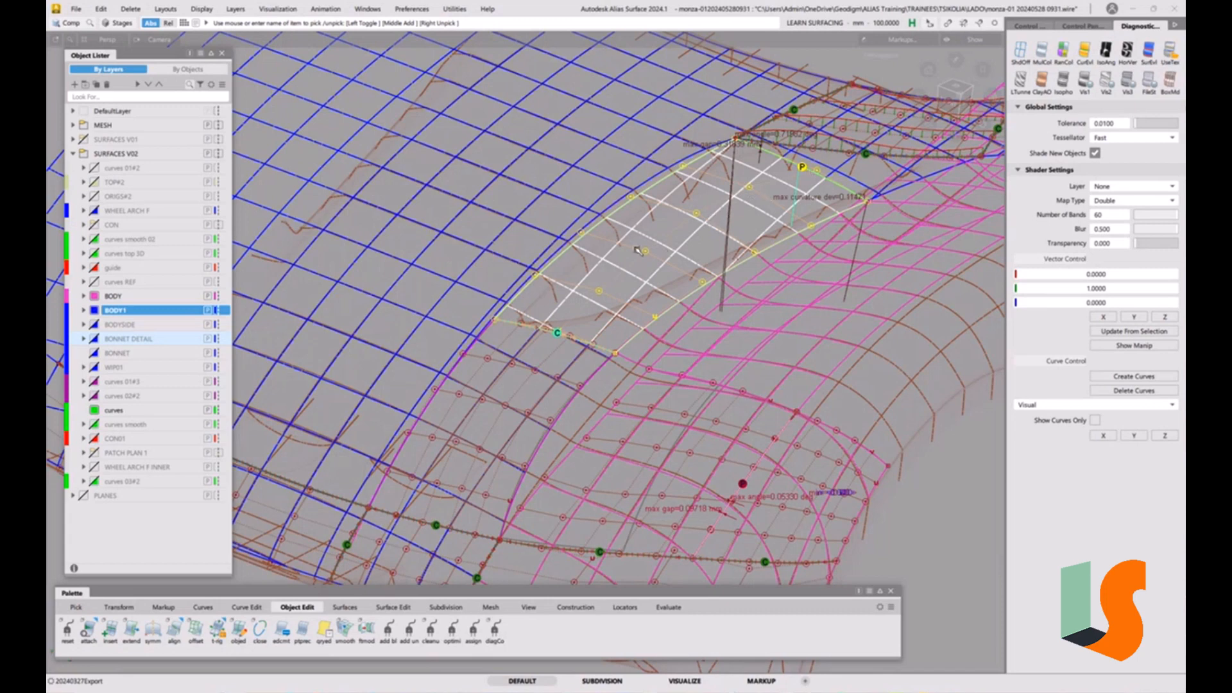
{"action": "key", "text": "shift+d"}
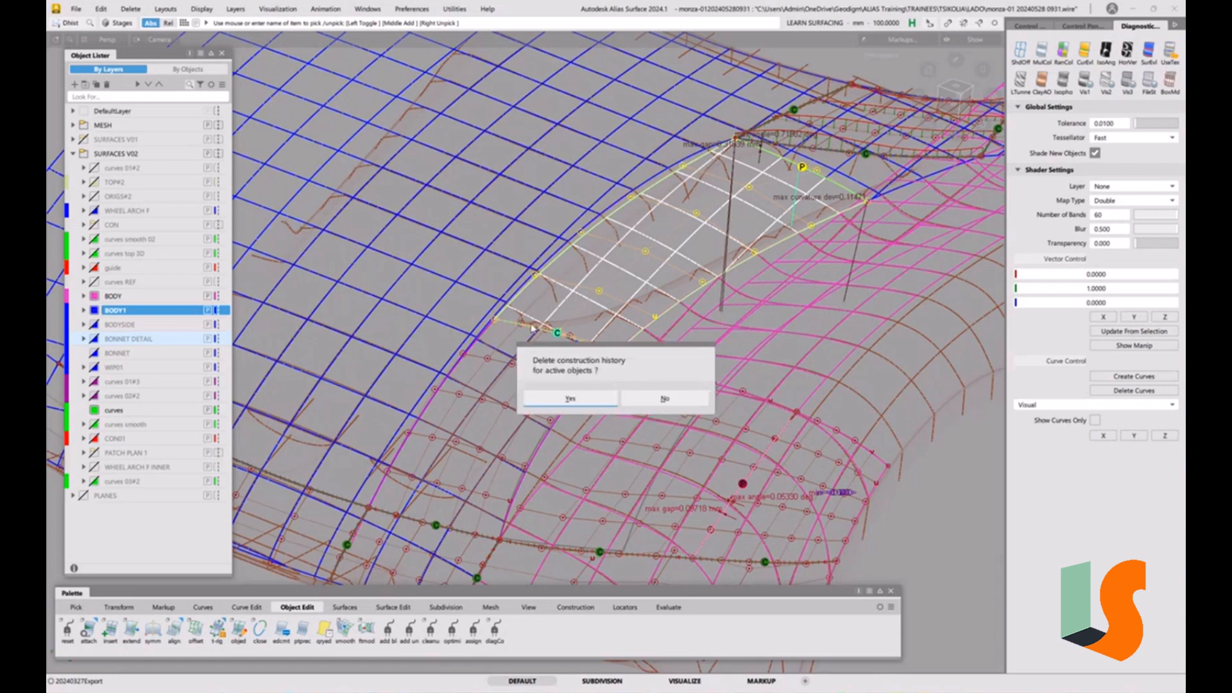
{"action": "left_click", "coordinate": [574, 399]}
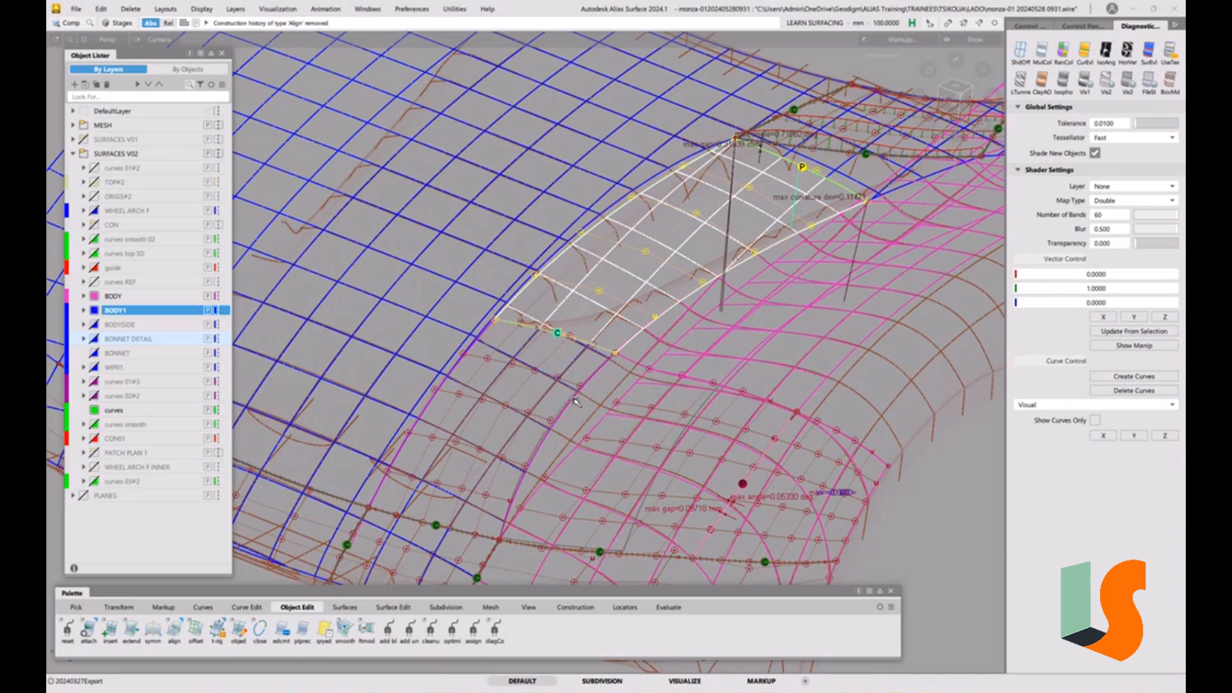
- Delete the continuity locator on the shared edge between the upper and lower blue patches
{"action": "left_click", "coordinate": [576, 332], "text": "ctrl+shift"}
{"action": "left_click_drag", "start_coordinate": [575, 331], "coordinate": [578, 415], "text": "ctrl+shift"}
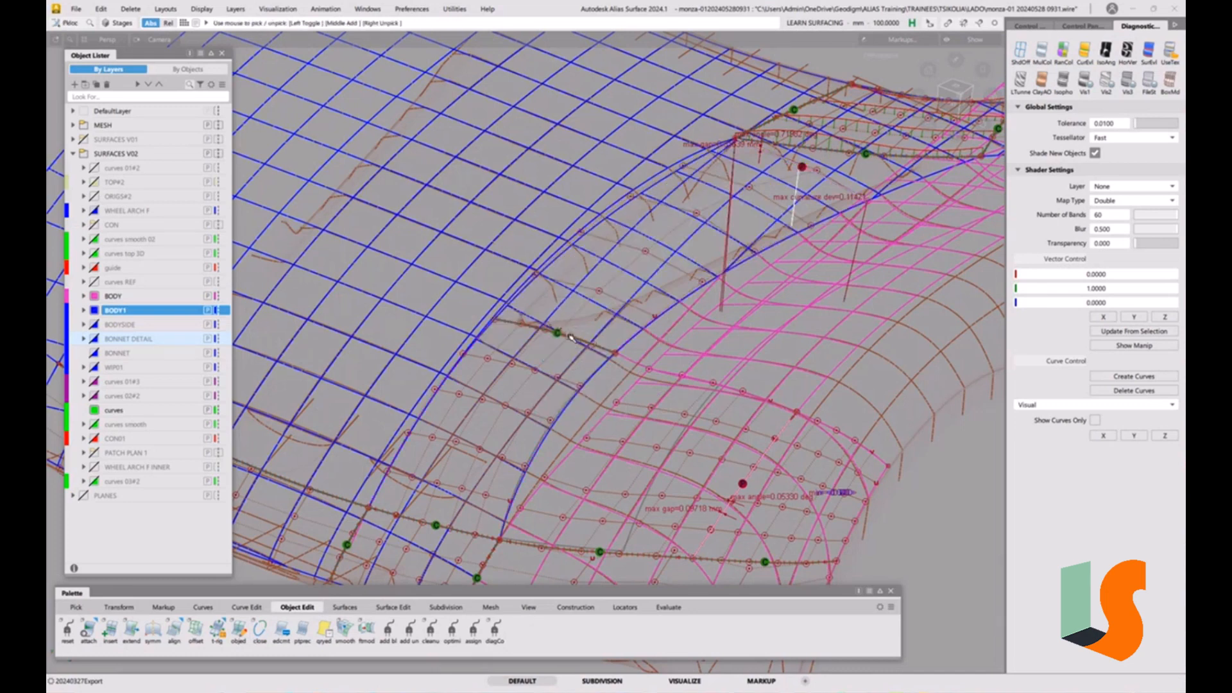
{"action": "key", "text": "Delete"}
{"action": "key", "text": "Return"}
- Try to extend surface#96's U=0 edge over the lower blue patch in the rotated top view
{"action": "left_click", "coordinate": [956, 97]}
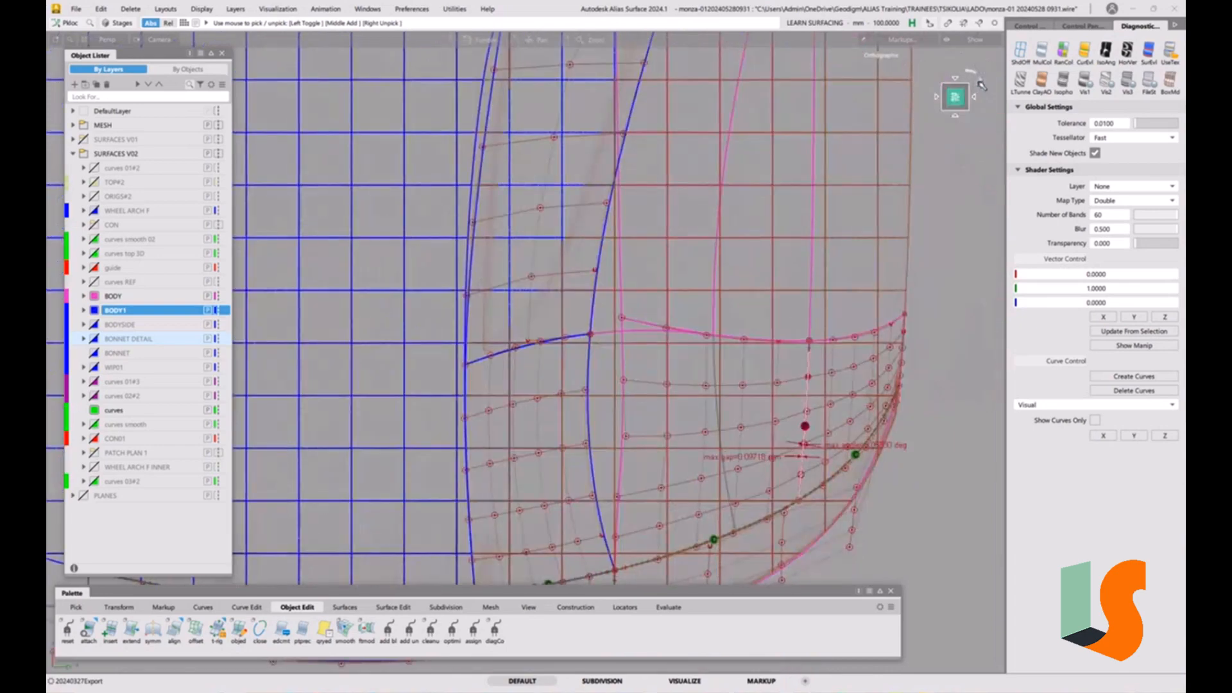
{"action": "left_click", "coordinate": [980, 84]}
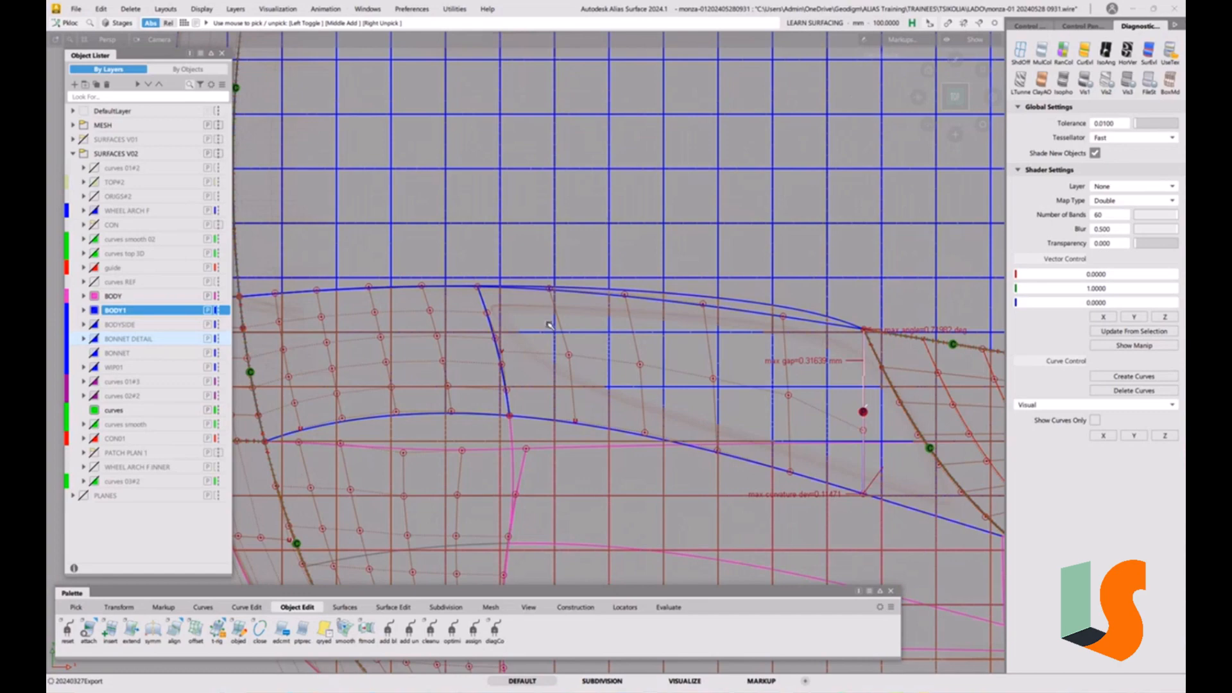
{"action": "right_click_drag", "start_coordinate": [549, 325], "coordinate": [539, 348], "text": "alt+shift"}
{"action": "middle_click_drag", "start_coordinate": [539, 348], "coordinate": [548, 249], "text": "alt+shift"}
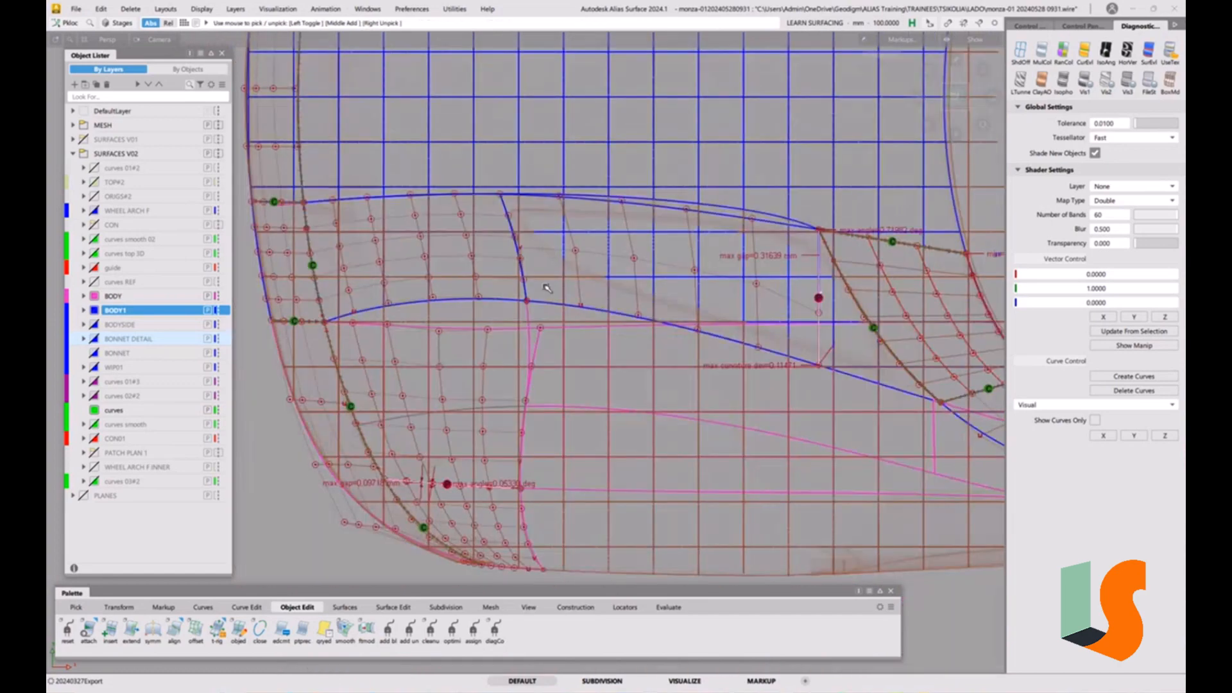
{"action": "right_click_drag", "start_coordinate": [535, 323], "coordinate": [542, 297], "text": "alt+shift"}
{"action": "middle_click_drag", "start_coordinate": [542, 297], "coordinate": [615, 393], "text": "alt+shift"}
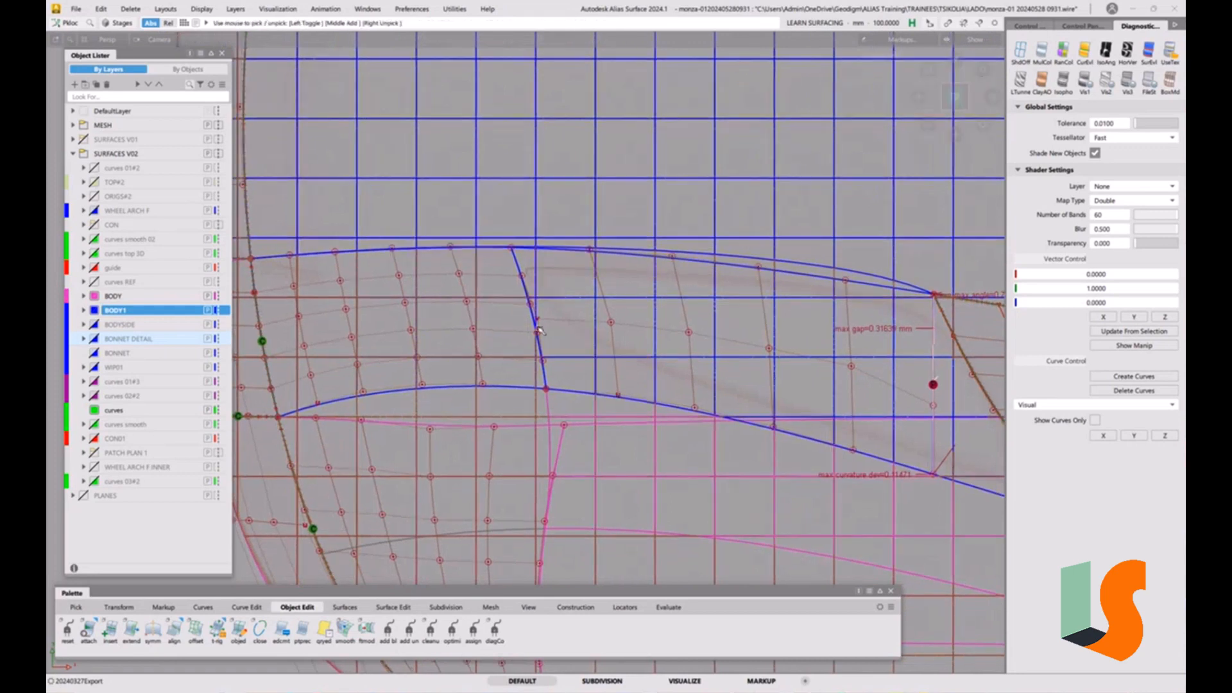
{"action": "key", "text": "e"}
{"action": "left_click", "coordinate": [531, 315]}
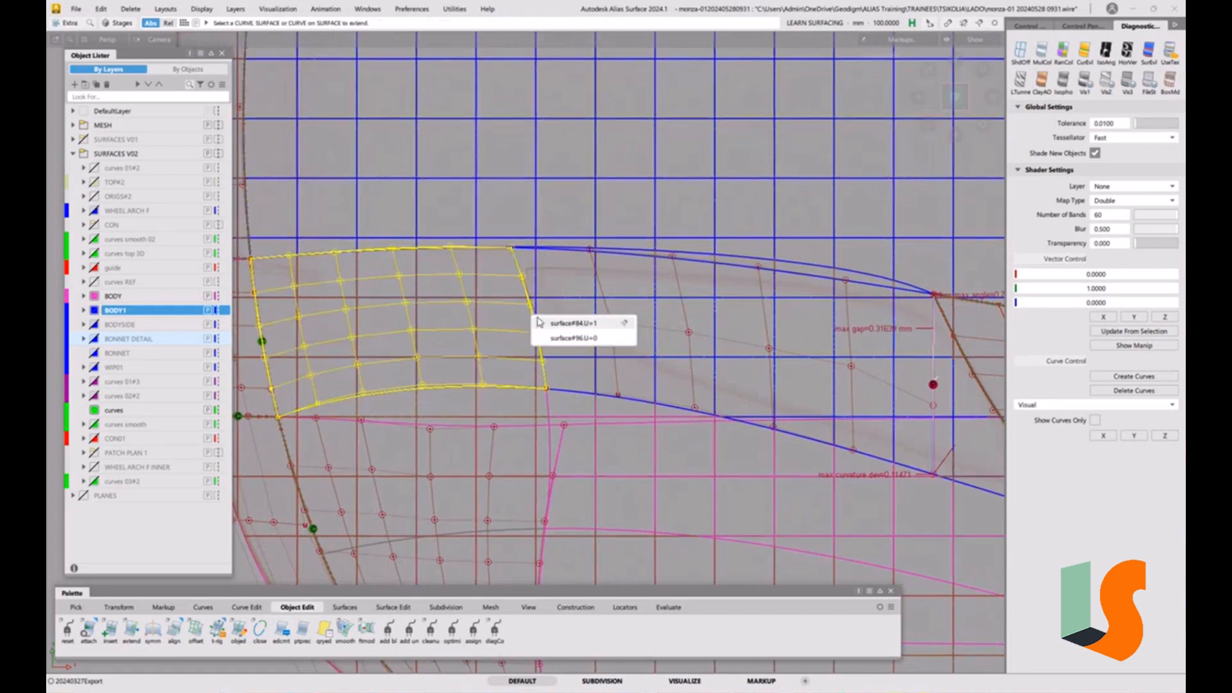
{"action": "left_click", "coordinate": [549, 336]}
{"action": "left_click_drag", "start_coordinate": [635, 277], "coordinate": [258, 292]}
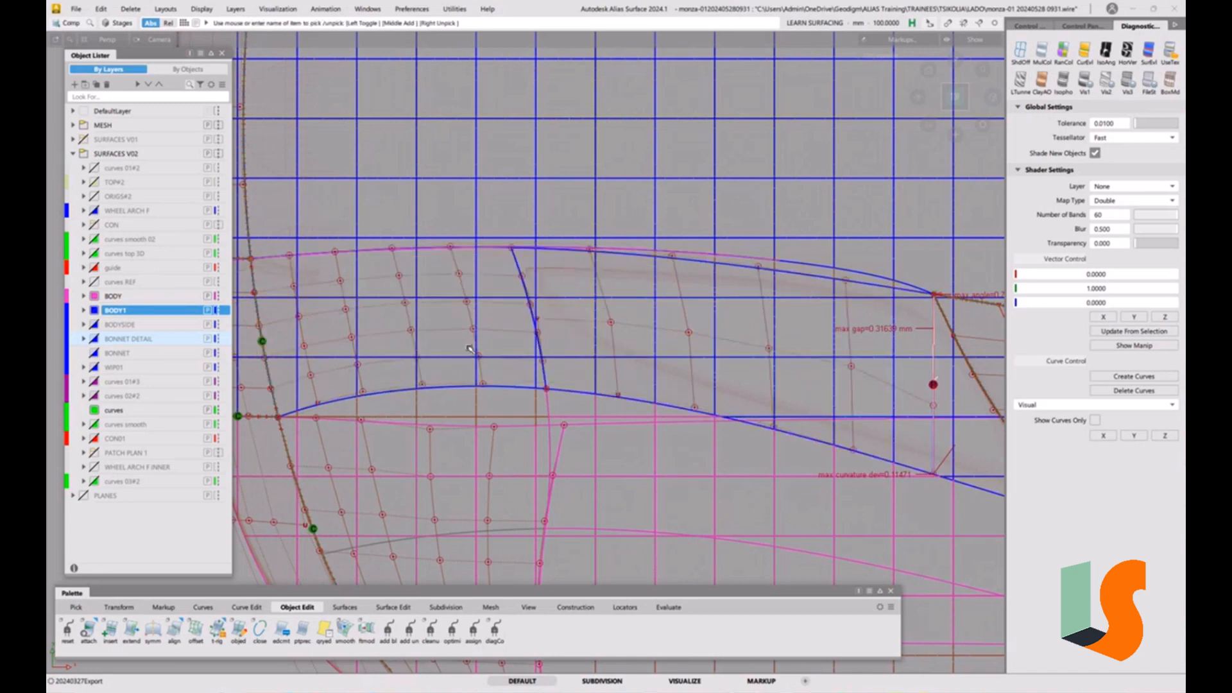
- Delete the construction history of the lower blue patch, surface#84
{"action": "left_click", "coordinate": [444, 335]}
{"action": "key", "text": "ctrl+h"}
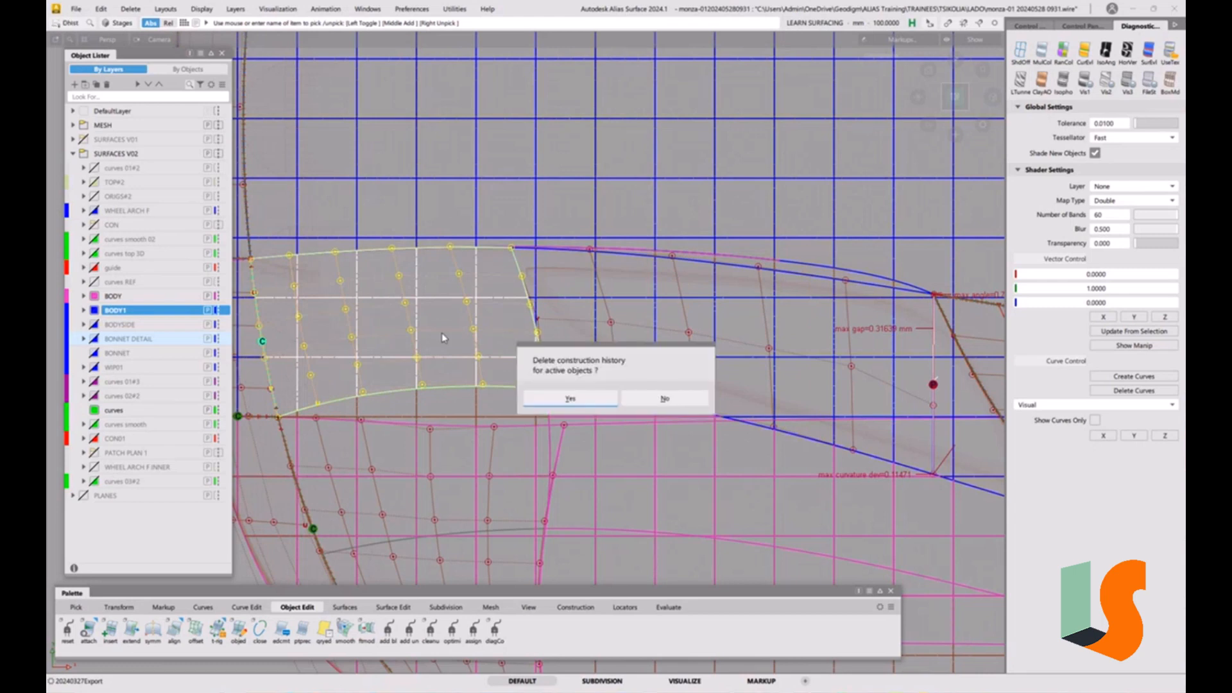
{"action": "left_click", "coordinate": [571, 399]}
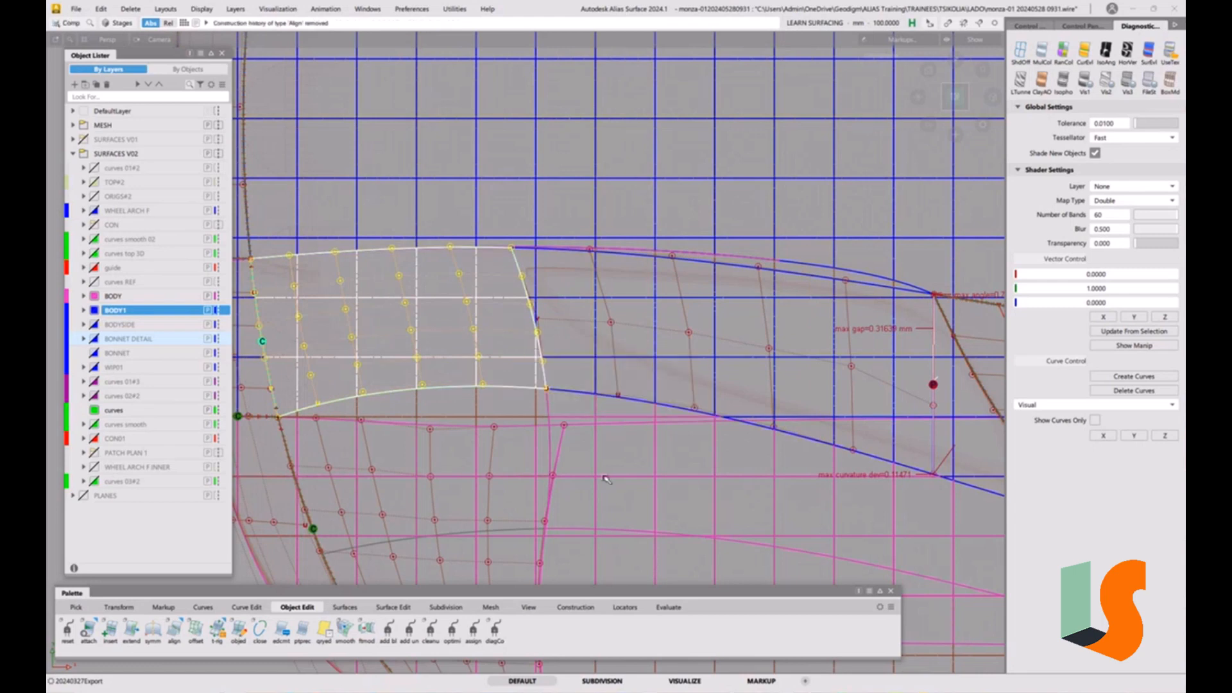
- Extend surface#96's U=0 edge about 276 mm back across the lower blue patch and clear the selection
{"action": "left_click", "coordinate": [530, 316]}
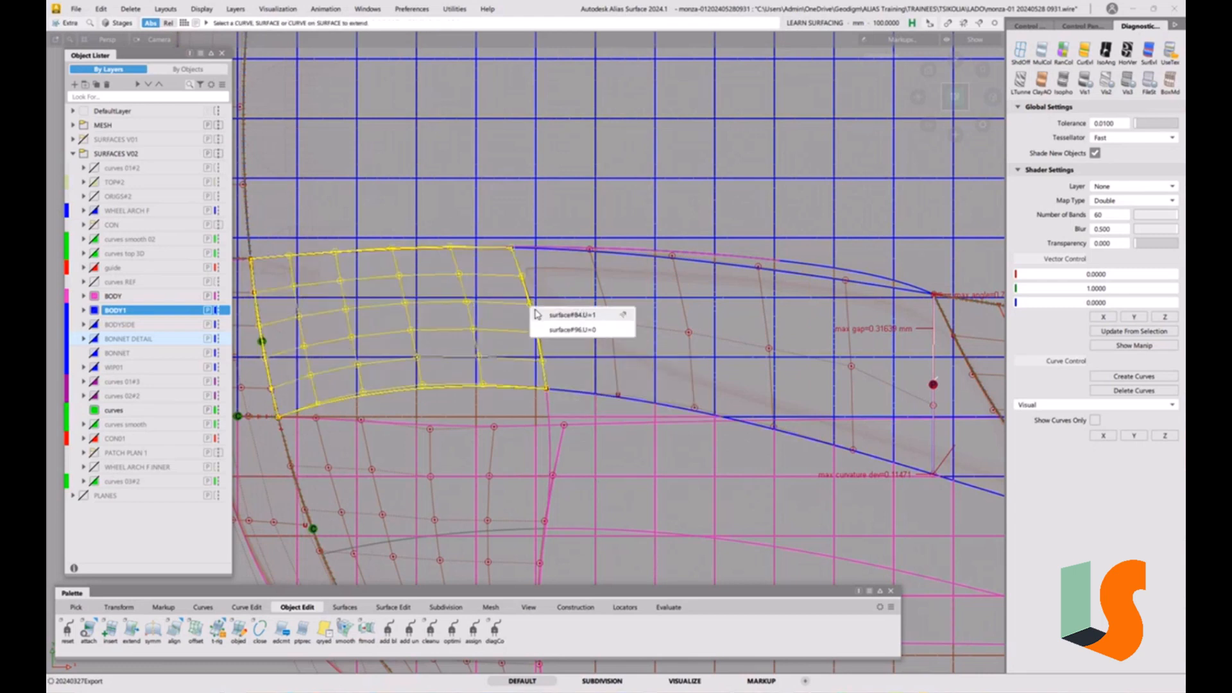
{"action": "left_click", "coordinate": [541, 315]}
{"action": "left_click_drag", "start_coordinate": [576, 280], "coordinate": [207, 272]}
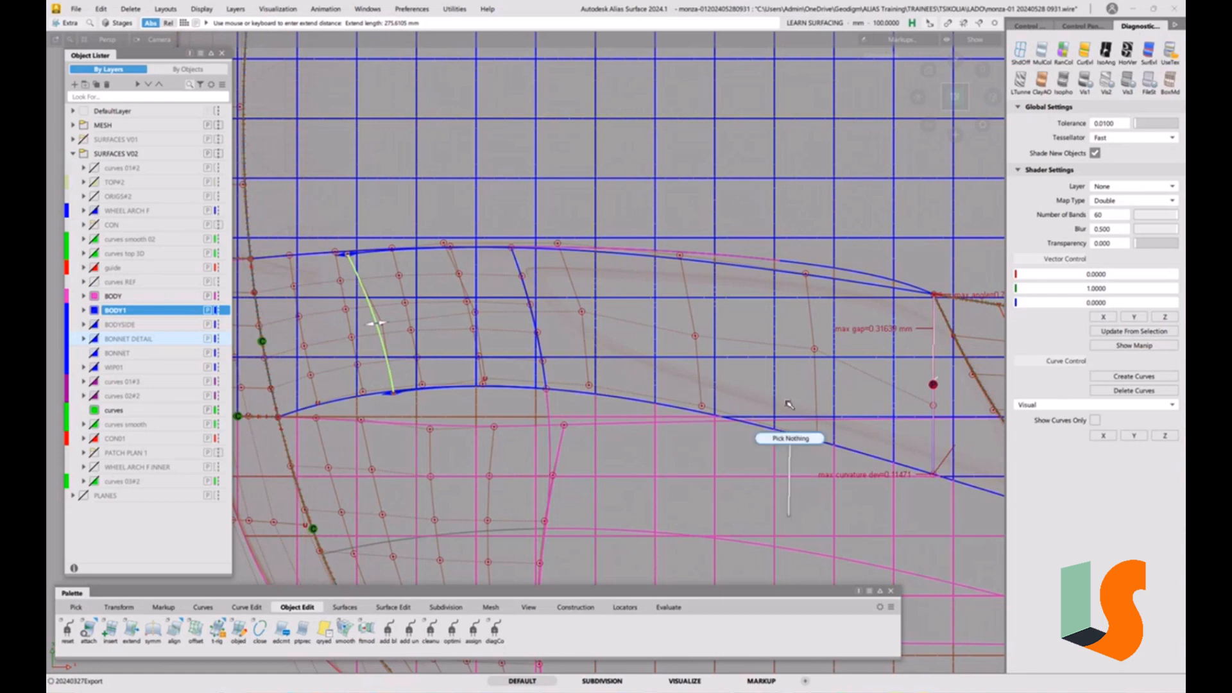
{"action": "left_click", "coordinate": [790, 431]}
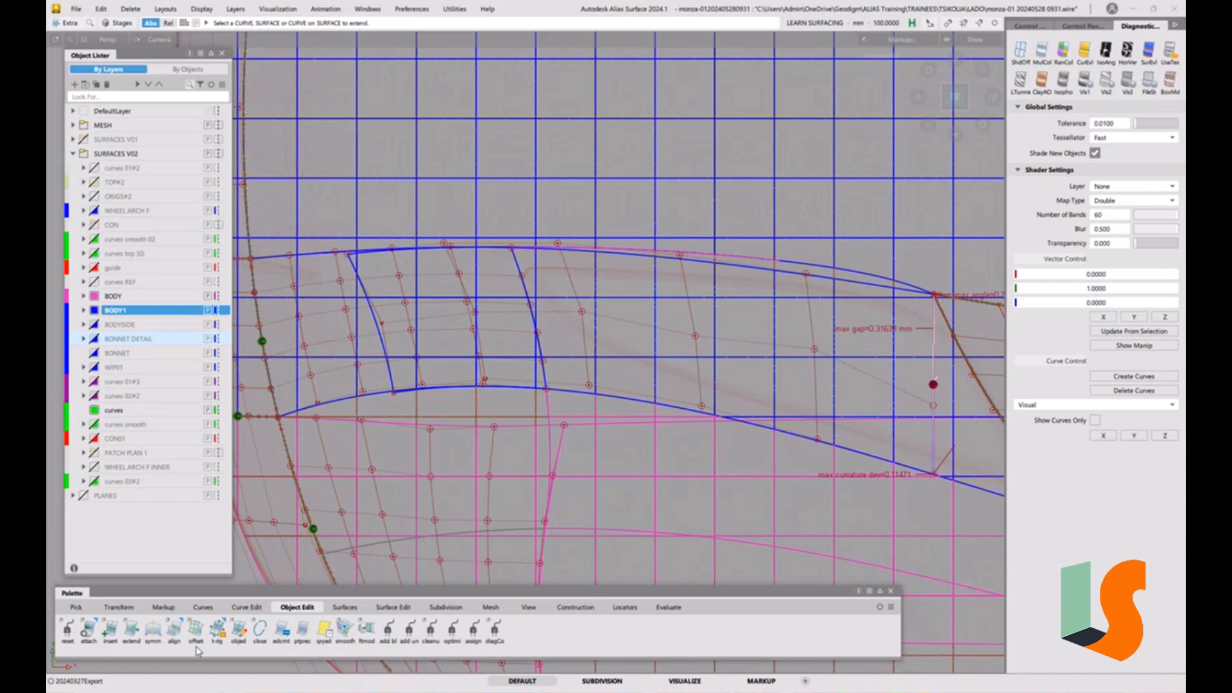
- Align surface#96's U=1 edge to surface#94 with G2 Edge alignment, comparing the result with Vector in Z and leaving Vector off
{"action": "double_click", "coordinate": [175, 632]}
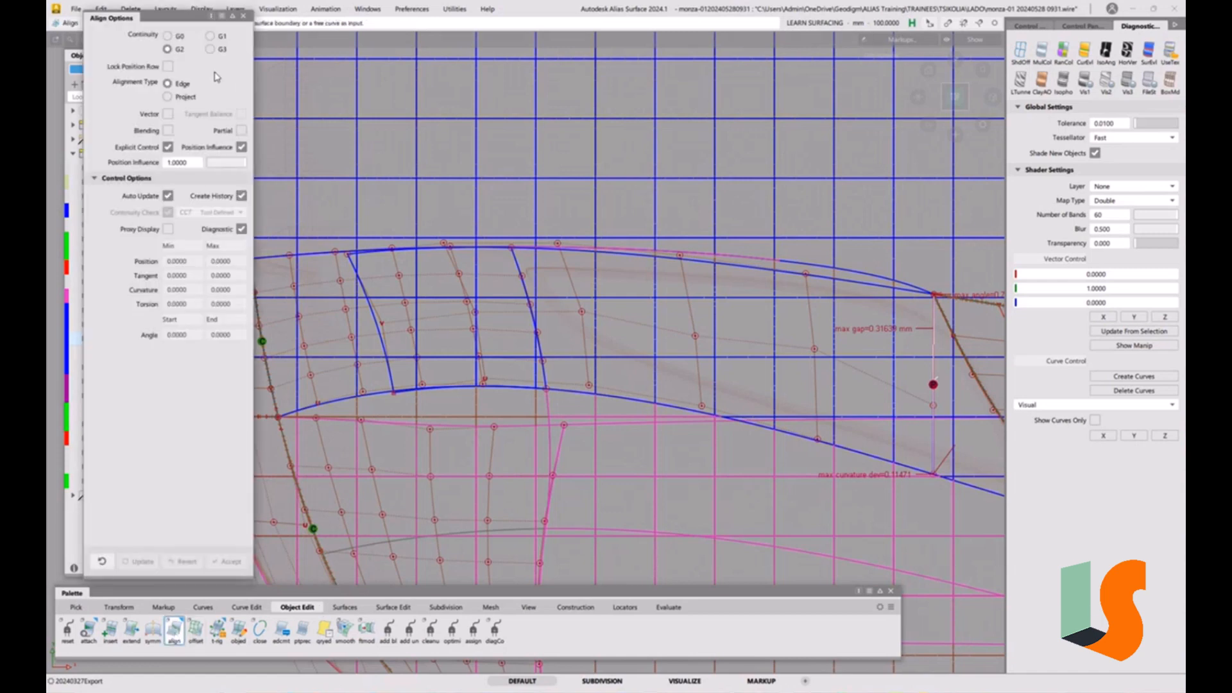
{"action": "left_click", "coordinate": [934, 370]}
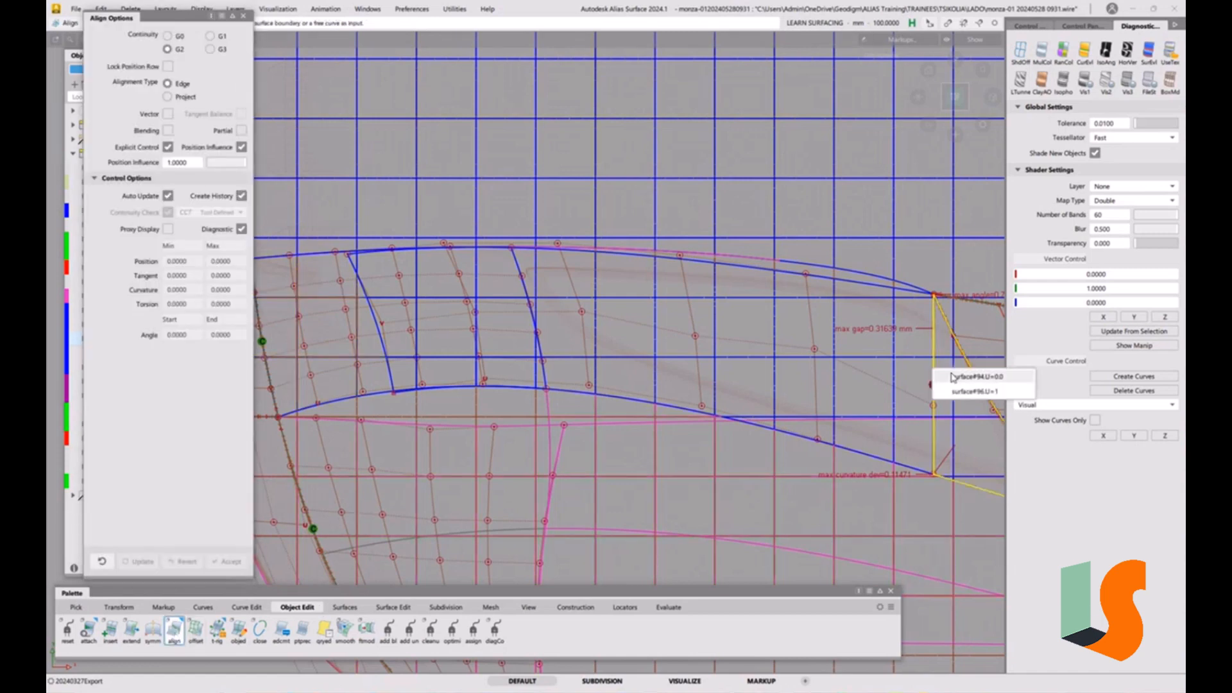
{"action": "left_click", "coordinate": [952, 393]}
{"action": "left_click", "coordinate": [934, 373]}
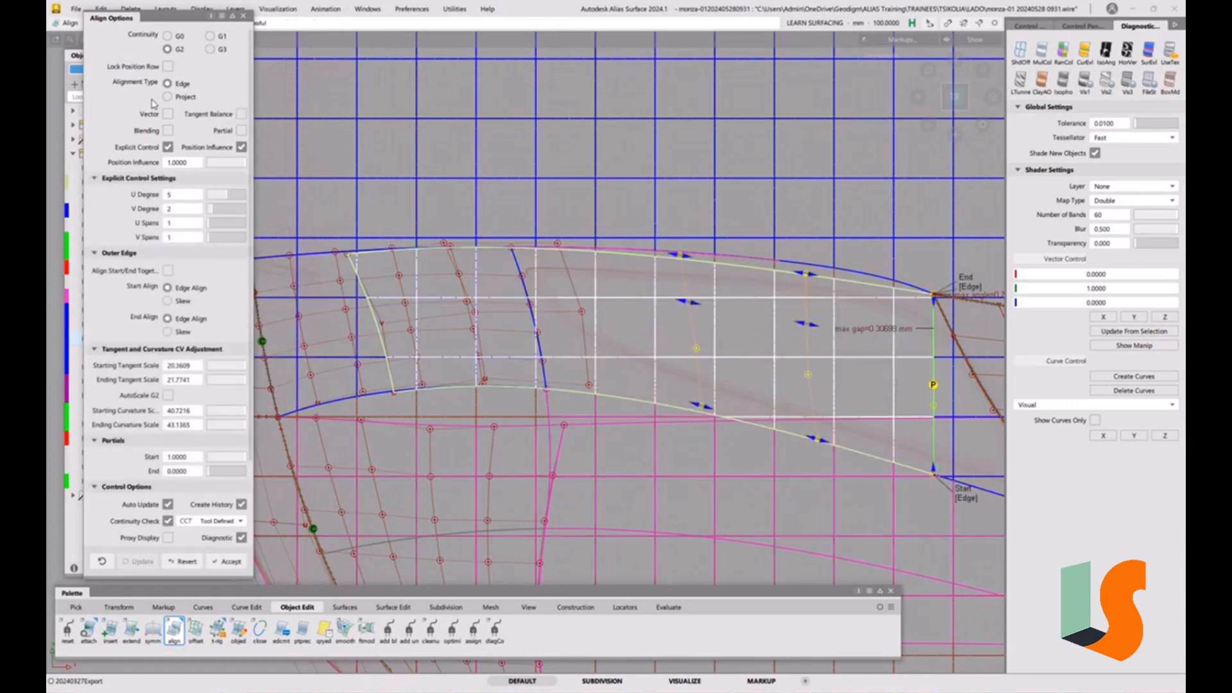
{"action": "left_click", "coordinate": [167, 114]}
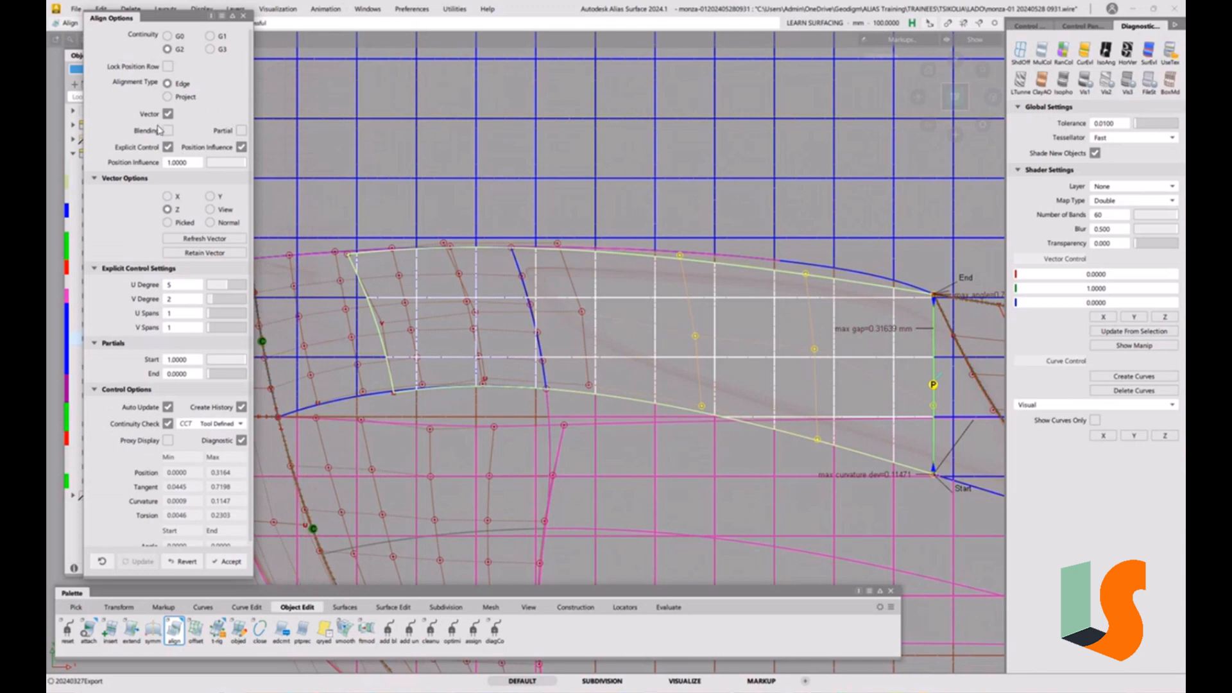
{"action": "left_click", "coordinate": [168, 114]}
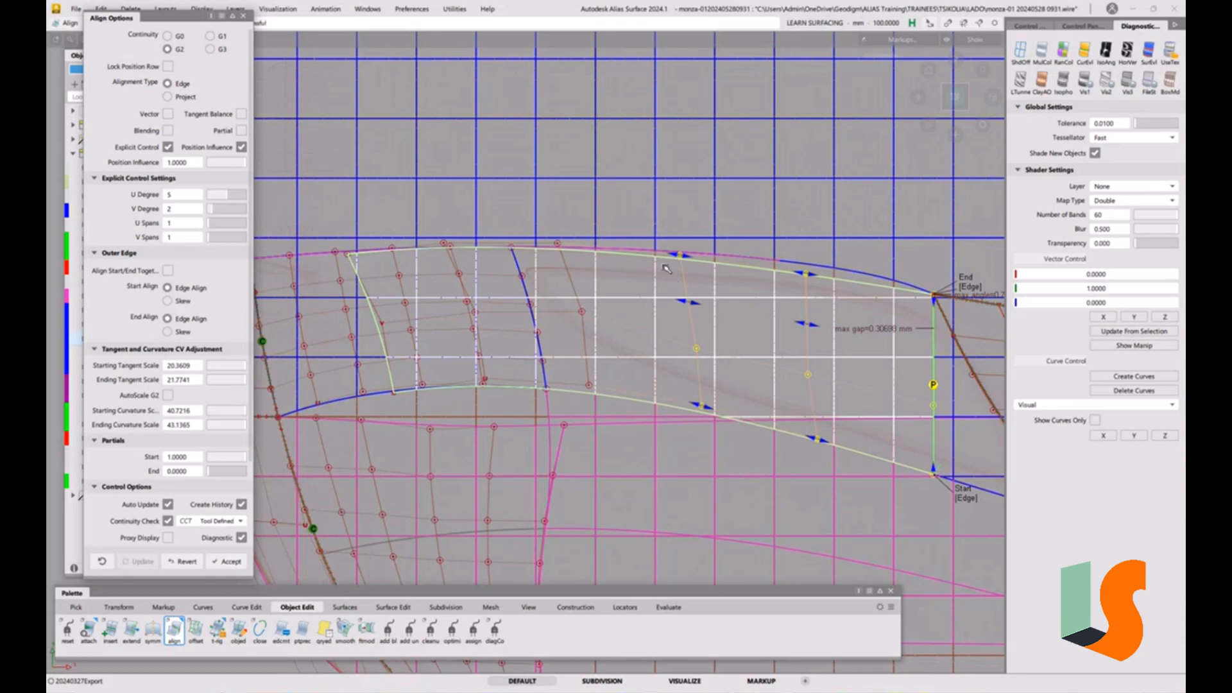
- Turn off Create History and realign surface#96's U=1 edge to surface#94 with G2 Edge alignment
{"action": "left_click", "coordinate": [242, 505]}
{"action": "left_click", "coordinate": [651, 300]}
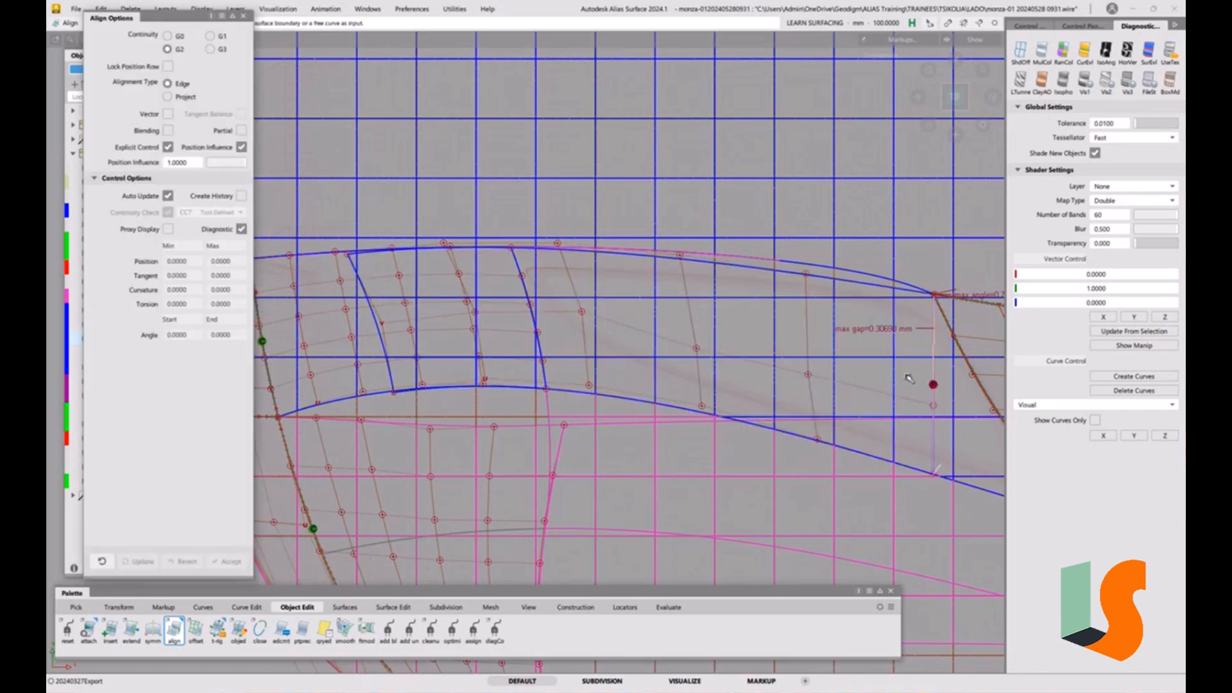
{"action": "key", "text": "q"}
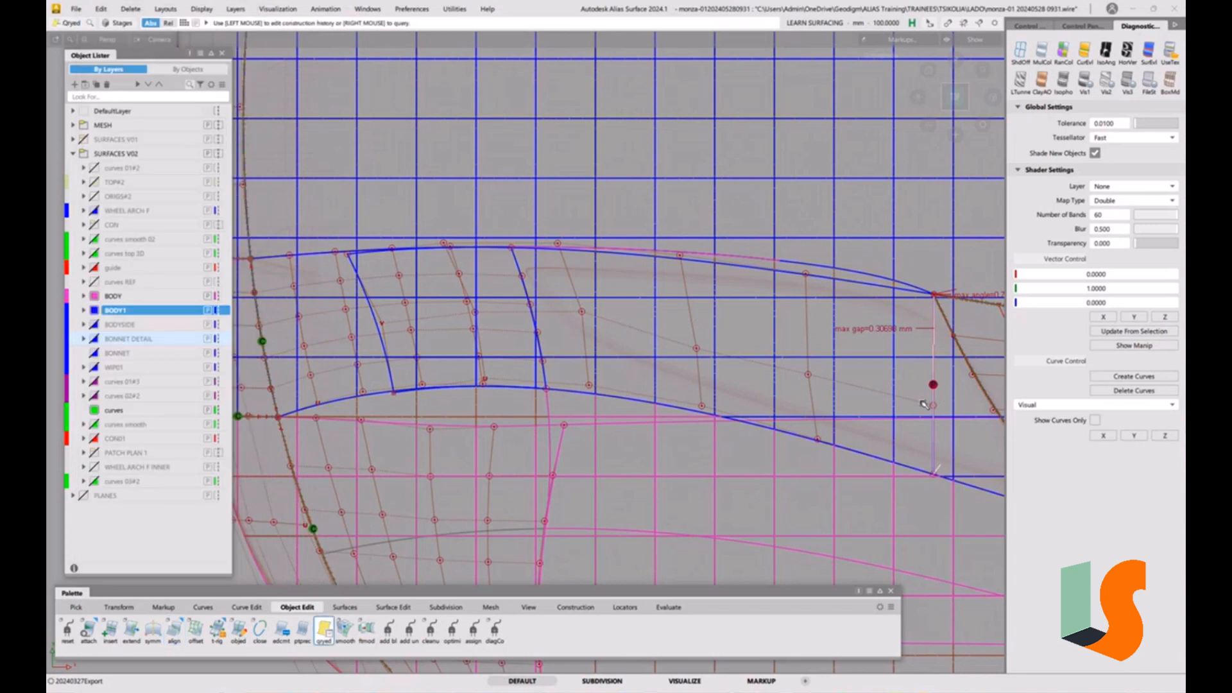
{"action": "left_click", "coordinate": [172, 635]}
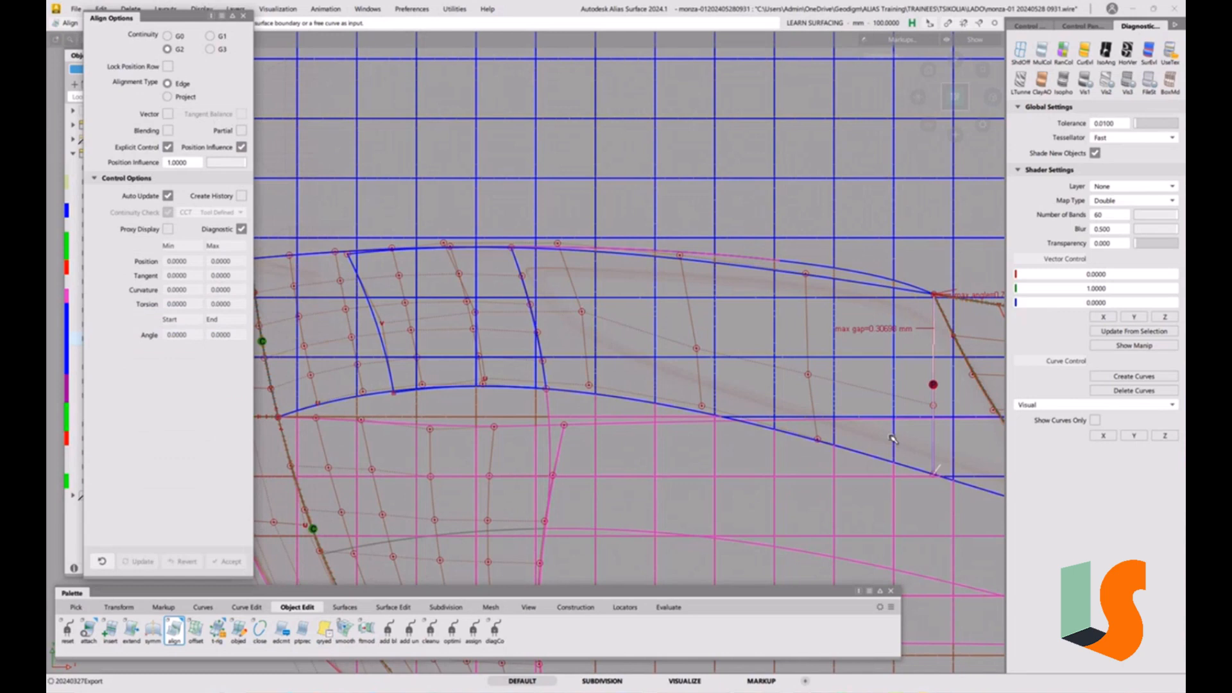
{"action": "left_click", "coordinate": [933, 407]}
{"action": "left_click", "coordinate": [934, 407]}
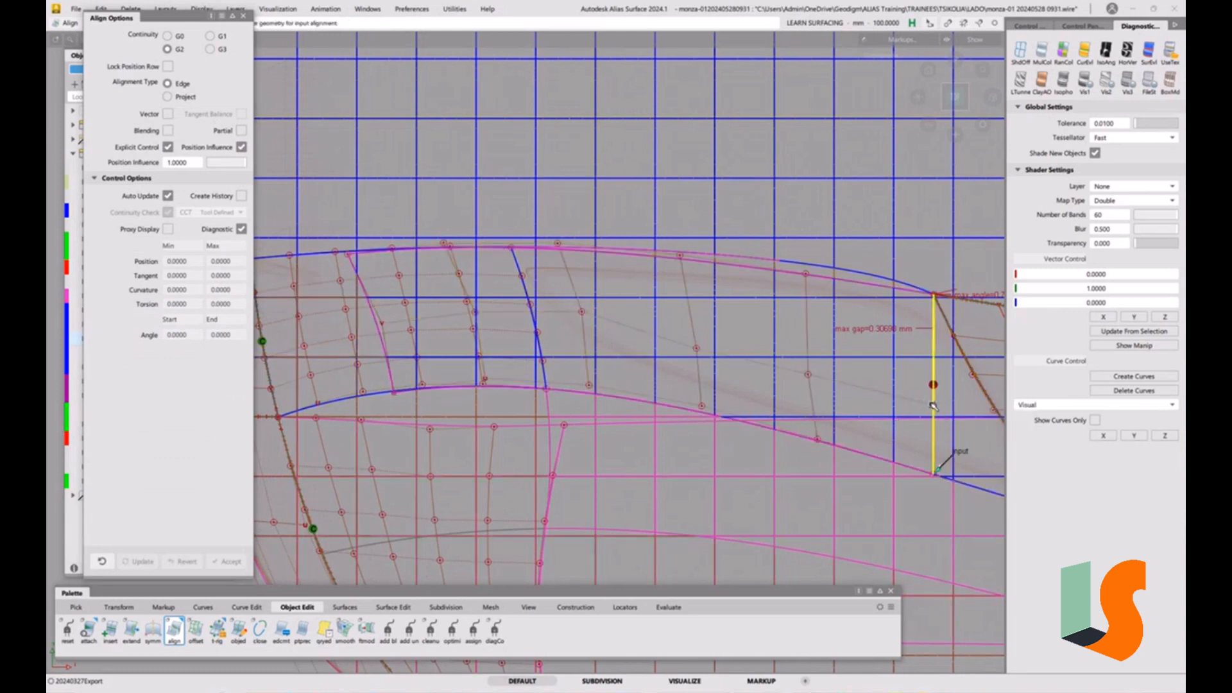
{"action": "left_click", "coordinate": [931, 404]}
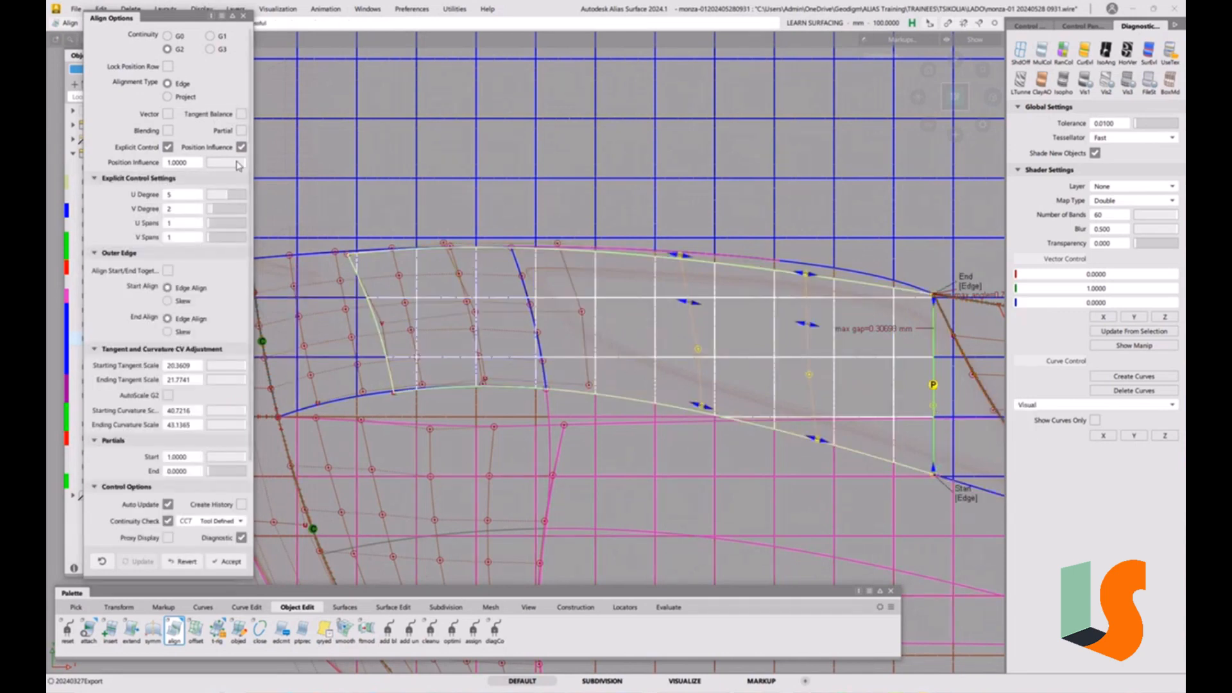
- Try a V Degree of 3 on the aligned surface, return it to 2 and close the Align options
{"action": "left_click", "coordinate": [216, 210]}
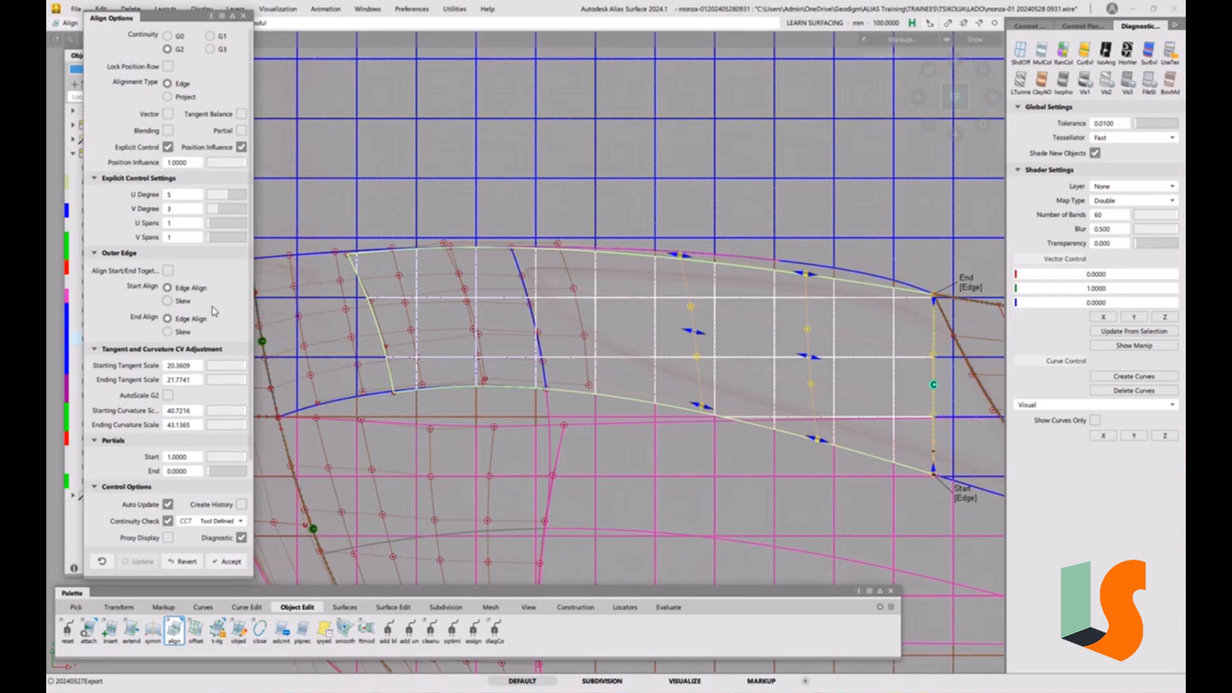
{"action": "left_click", "coordinate": [211, 210]}
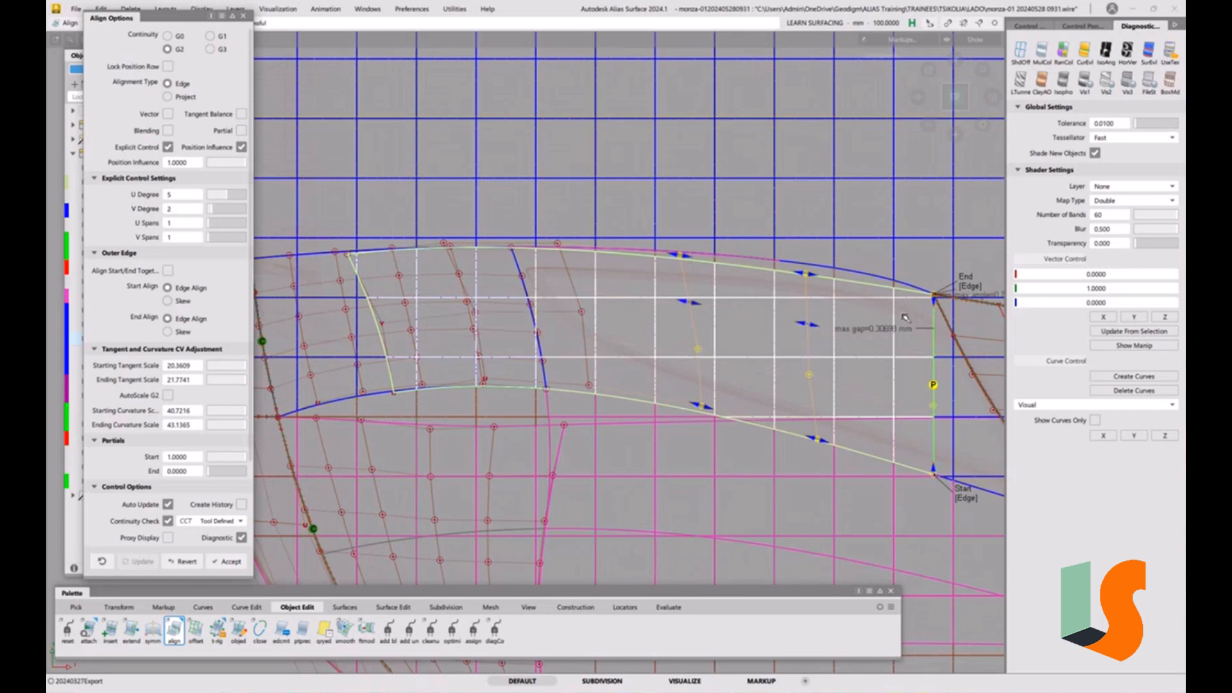
{"action": "left_click", "coordinate": [243, 15]}
- Adjust the middle CVs on surface#96's second and third hulls from the U=0 edge with Transform CV
{"action": "left_click_drag", "start_coordinate": [628, 436], "coordinate": [602, 333], "text": "ctrl+shift"}
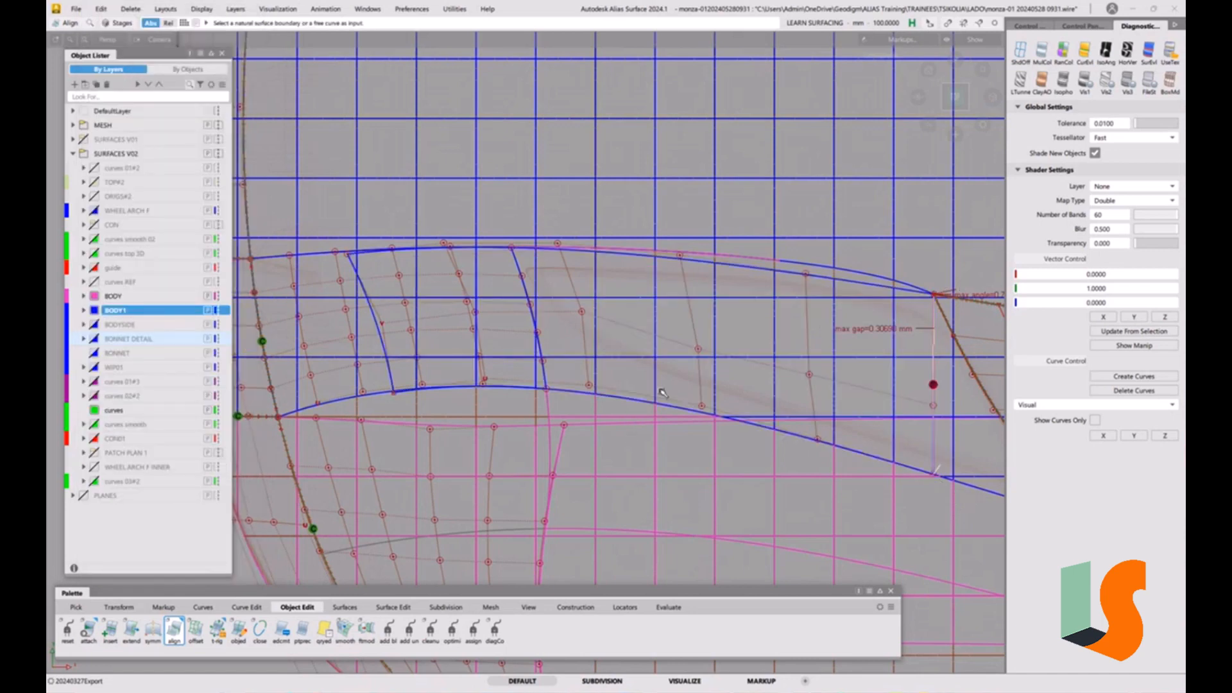
{"action": "middle_click_drag", "start_coordinate": [625, 353], "coordinate": [589, 339], "text": "ctrl+shift"}
{"action": "key", "text": "space"}
{"action": "left_click", "coordinate": [563, 323]}
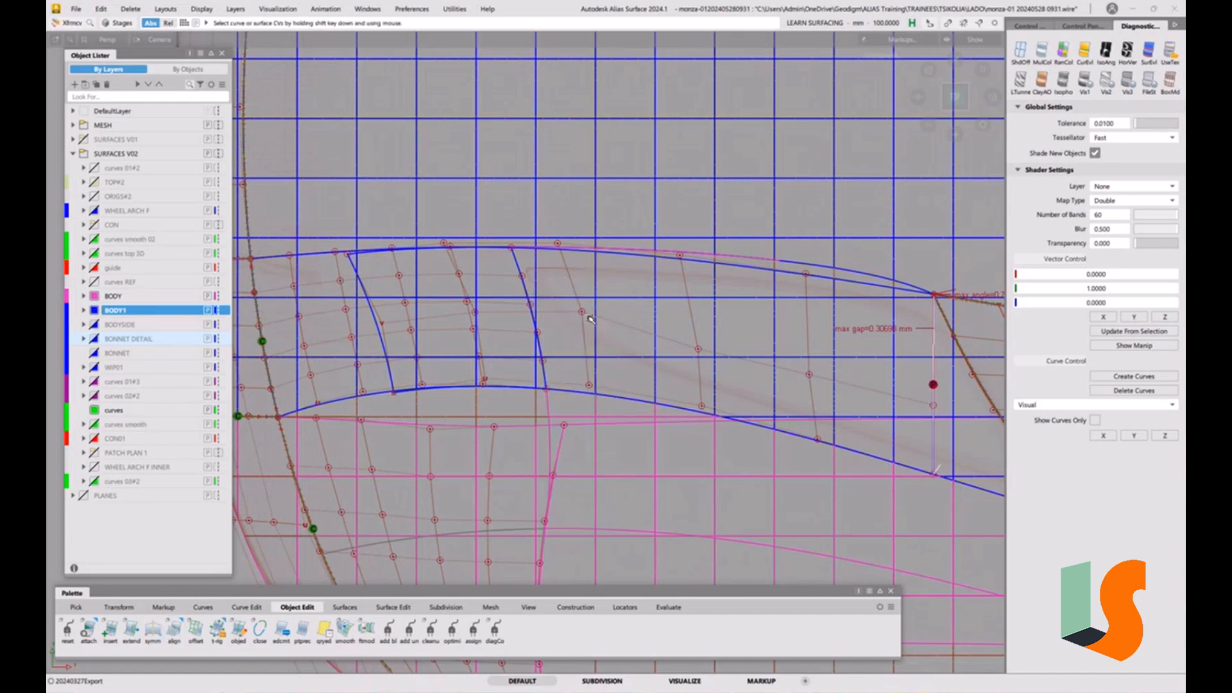
{"action": "left_click", "coordinate": [582, 313]}
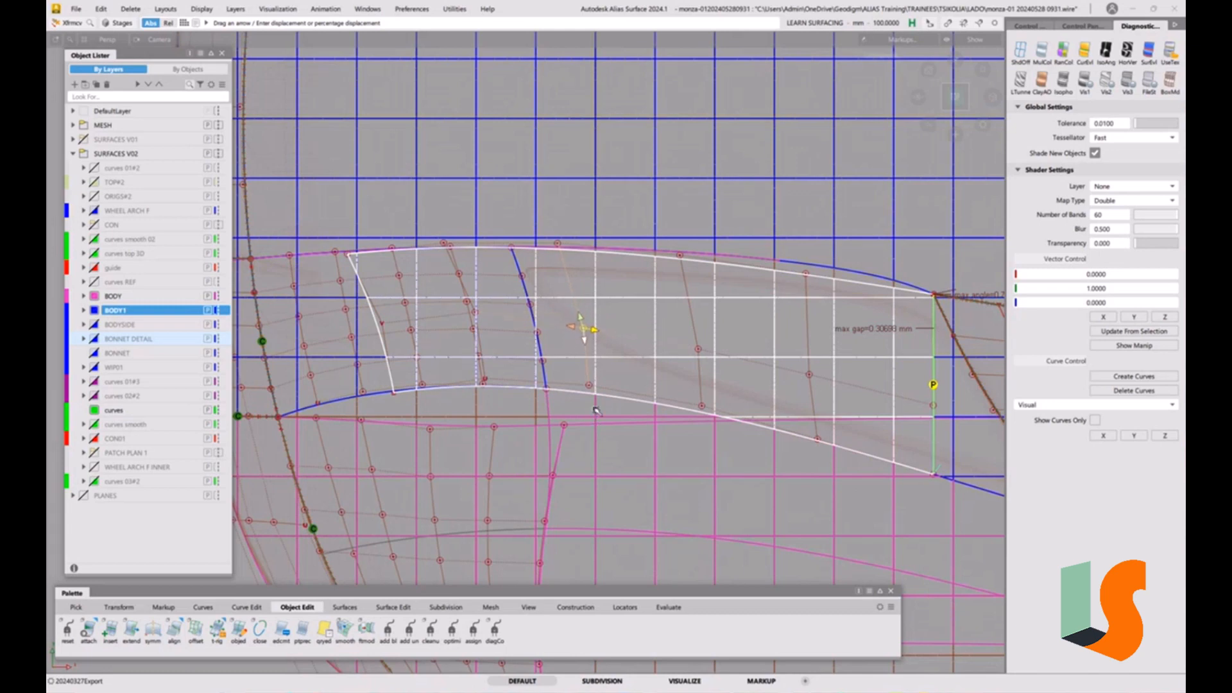
{"action": "left_click", "coordinate": [476, 318]}
{"action": "left_click", "coordinate": [504, 331]}
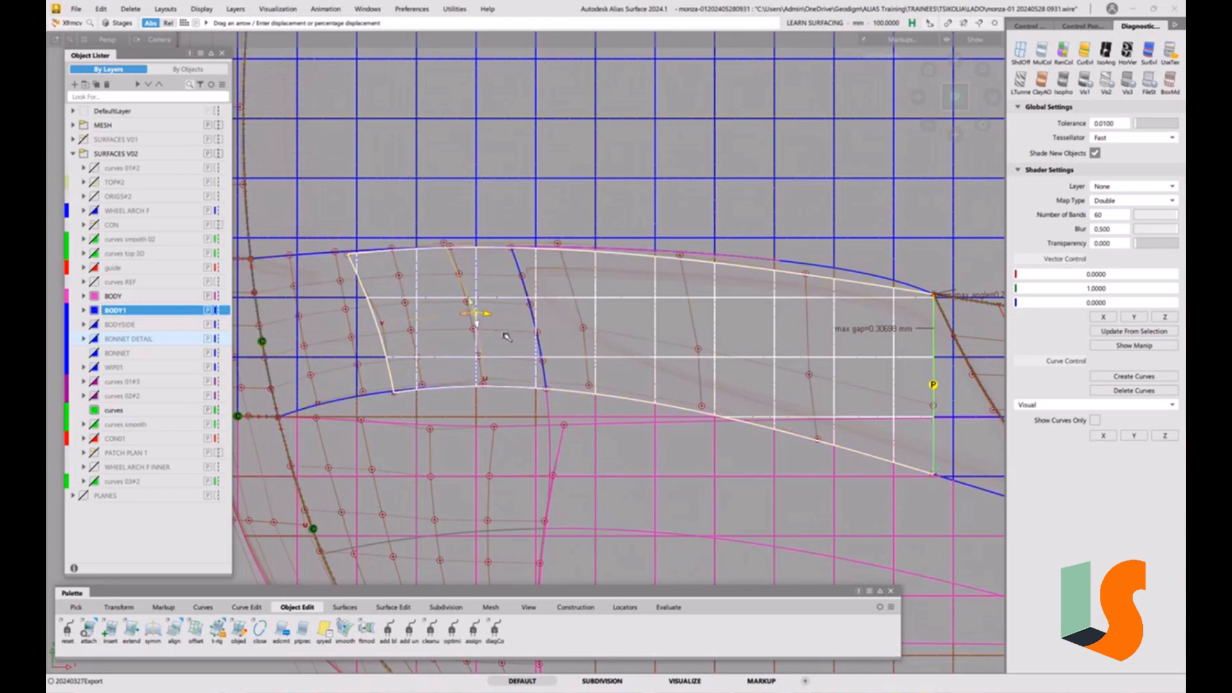
{"action": "left_click_drag", "start_coordinate": [478, 327], "coordinate": [478, 334]}
{"action": "left_click", "coordinate": [634, 310]}
- Extend surface#96's U=0 edge about 81 mm further across the lower blue patch and clear the selection
{"action": "left_click_drag", "start_coordinate": [495, 352], "coordinate": [600, 324], "text": "ctrl+shift"}
{"action": "left_click", "coordinate": [569, 324]}
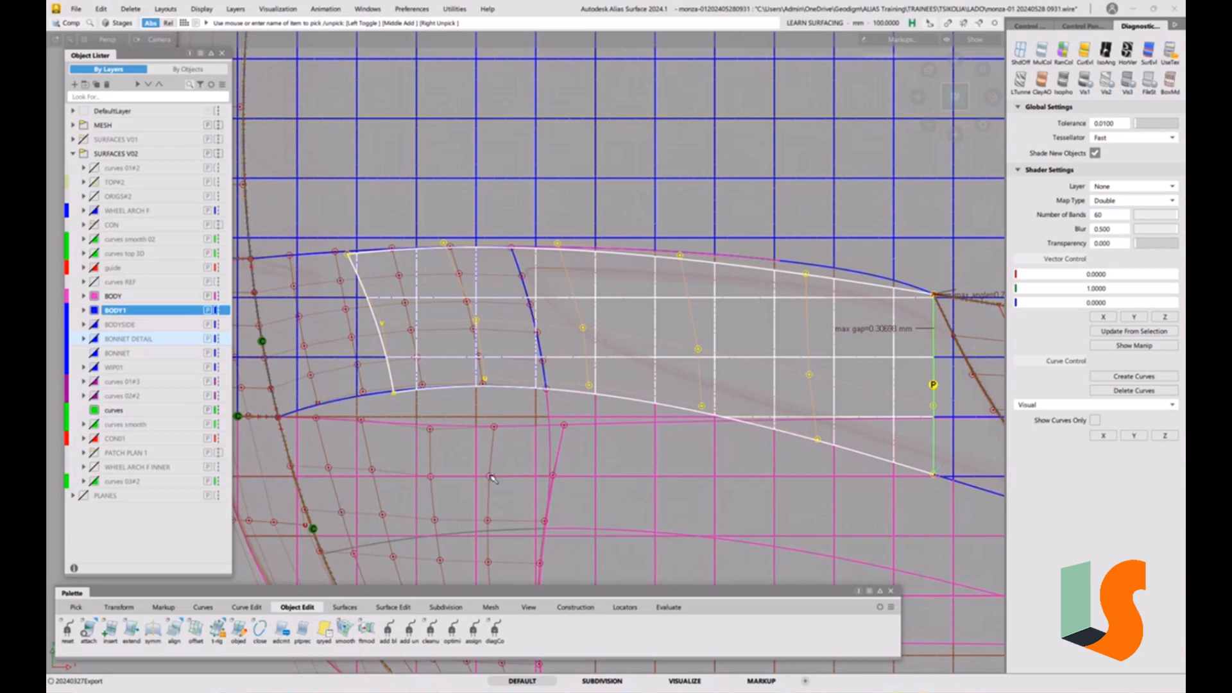
{"action": "left_click", "coordinate": [375, 363]}
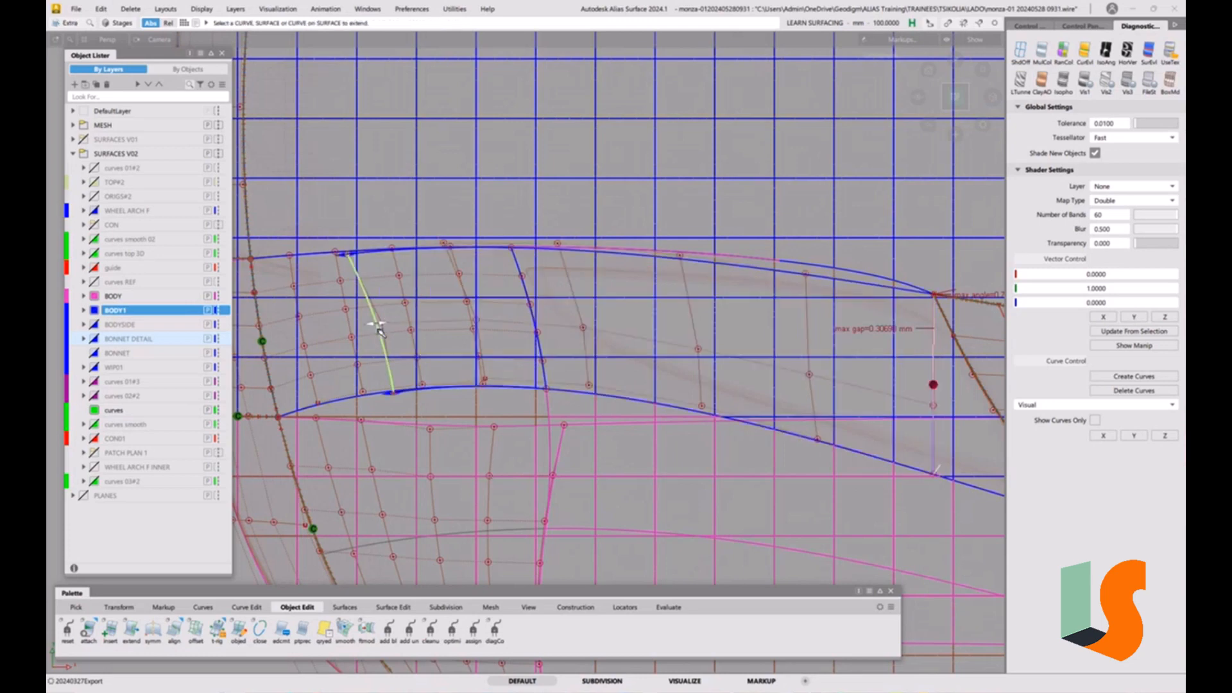
{"action": "left_click", "coordinate": [379, 332]}
{"action": "left_click_drag", "start_coordinate": [380, 332], "coordinate": [262, 343]}
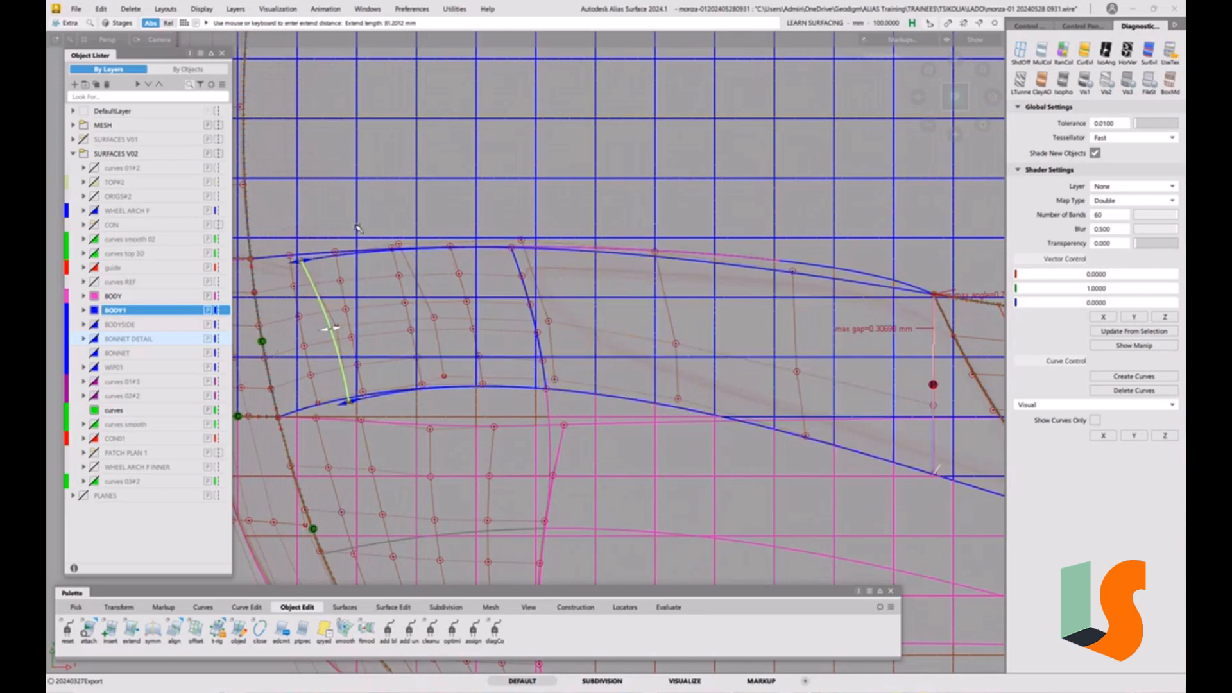
{"action": "left_click", "coordinate": [604, 385]}
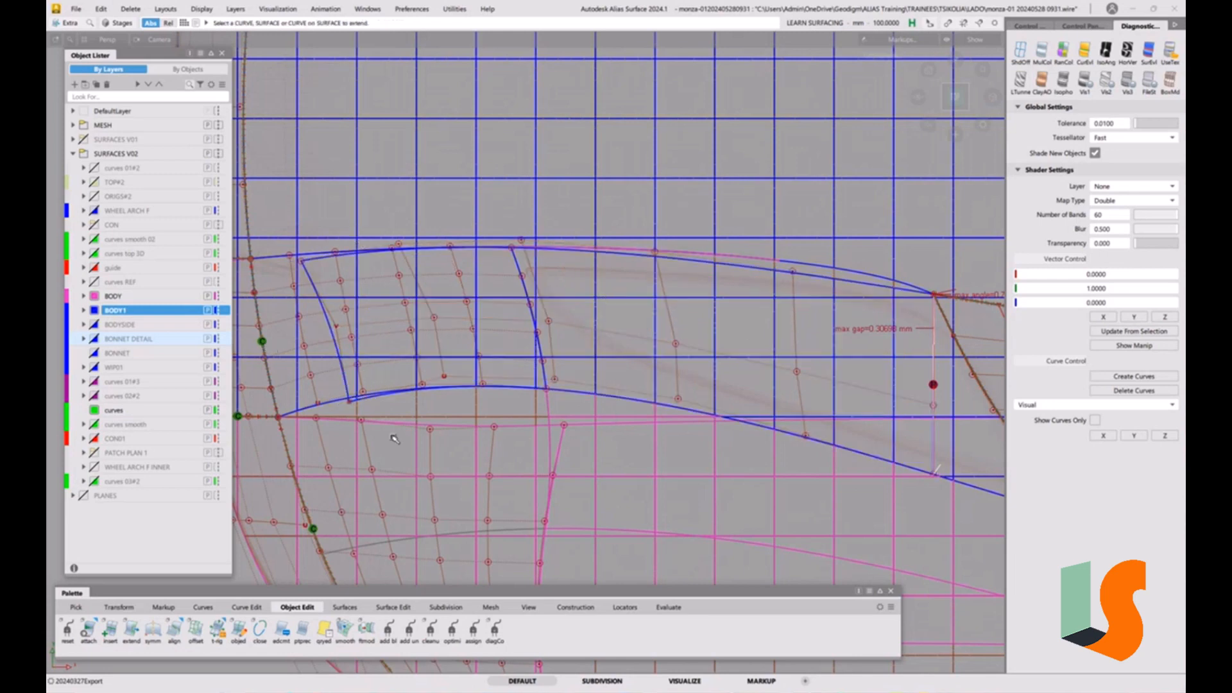
- Cut the extended end of surface#96 straight with Trim Convert, using the surface#96 cross section projected in Z and keeping the long region
{"action": "left_click", "coordinate": [392, 607]}
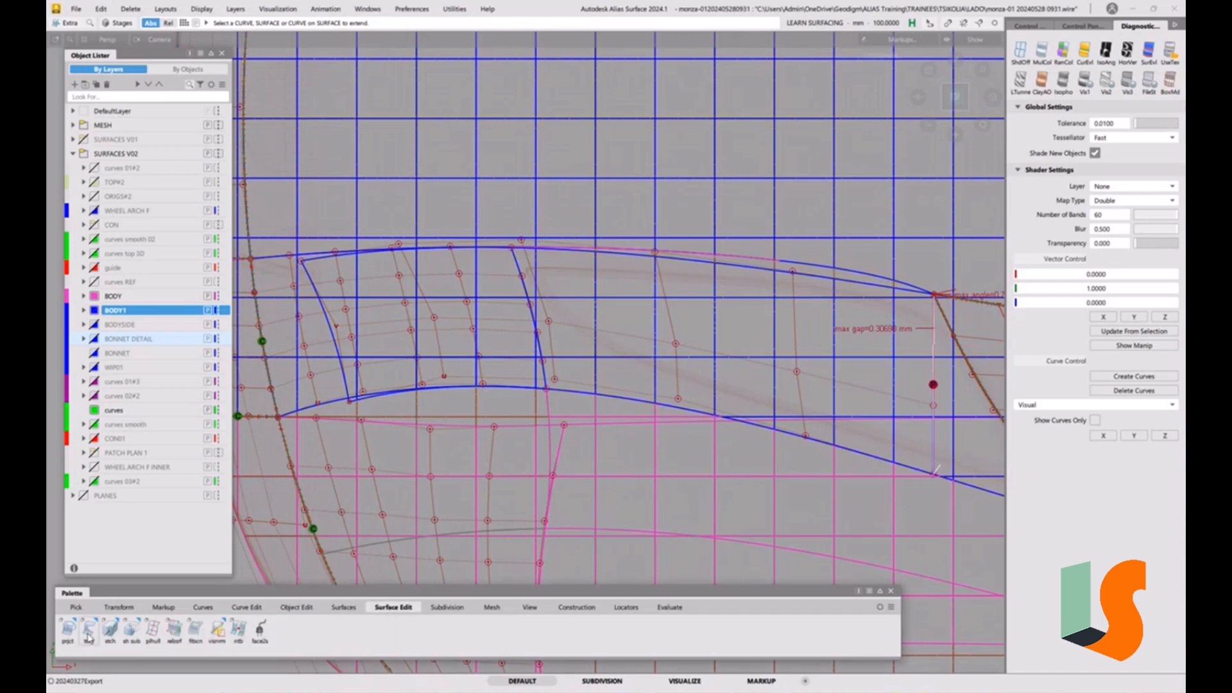
{"action": "left_click_drag", "start_coordinate": [89, 641], "coordinate": [171, 665]}
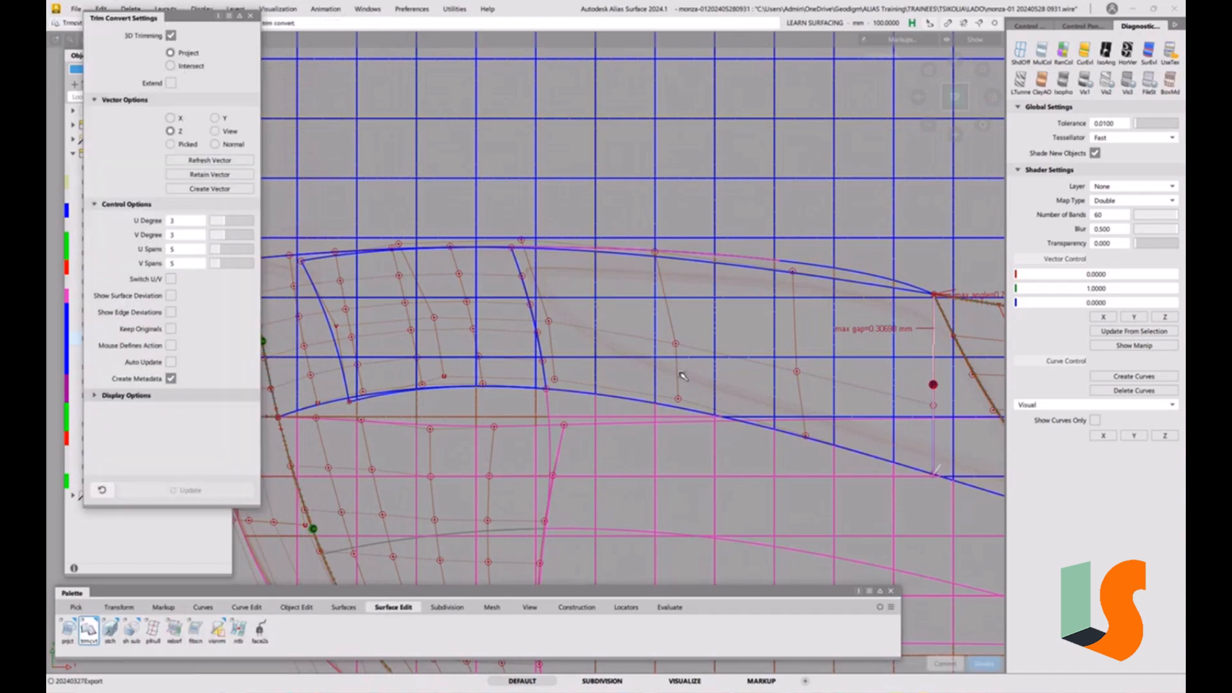
{"action": "left_click", "coordinate": [417, 321]}
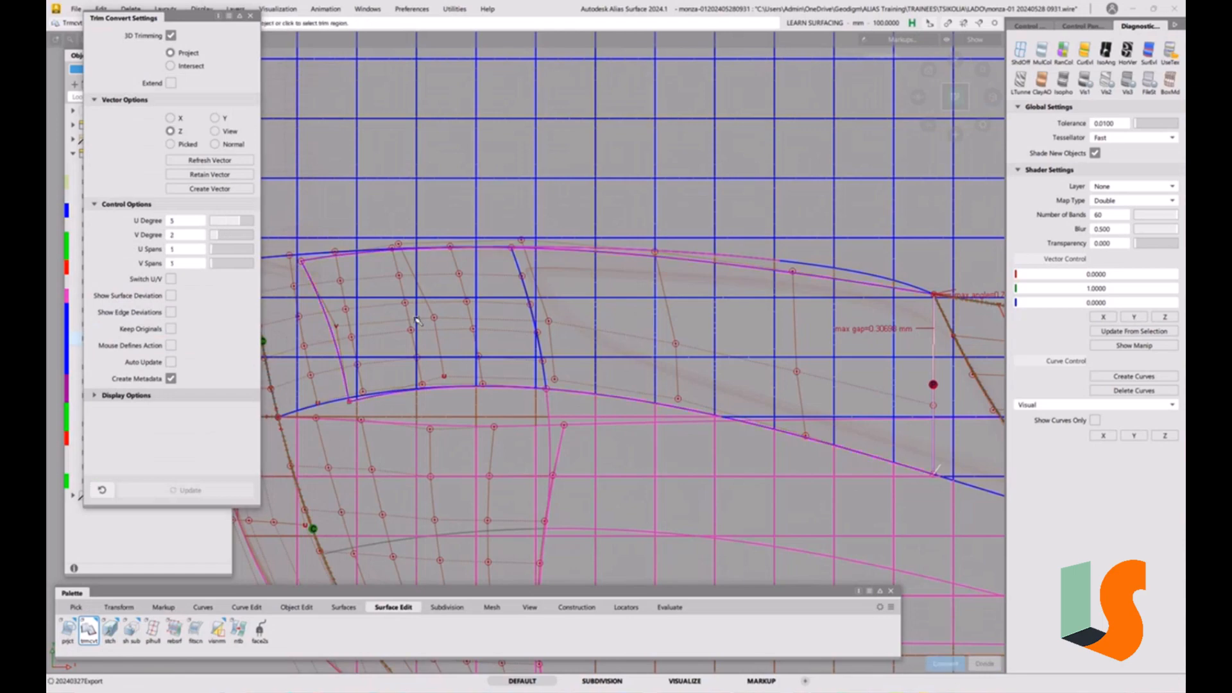
{"action": "left_click", "coordinate": [359, 285]}
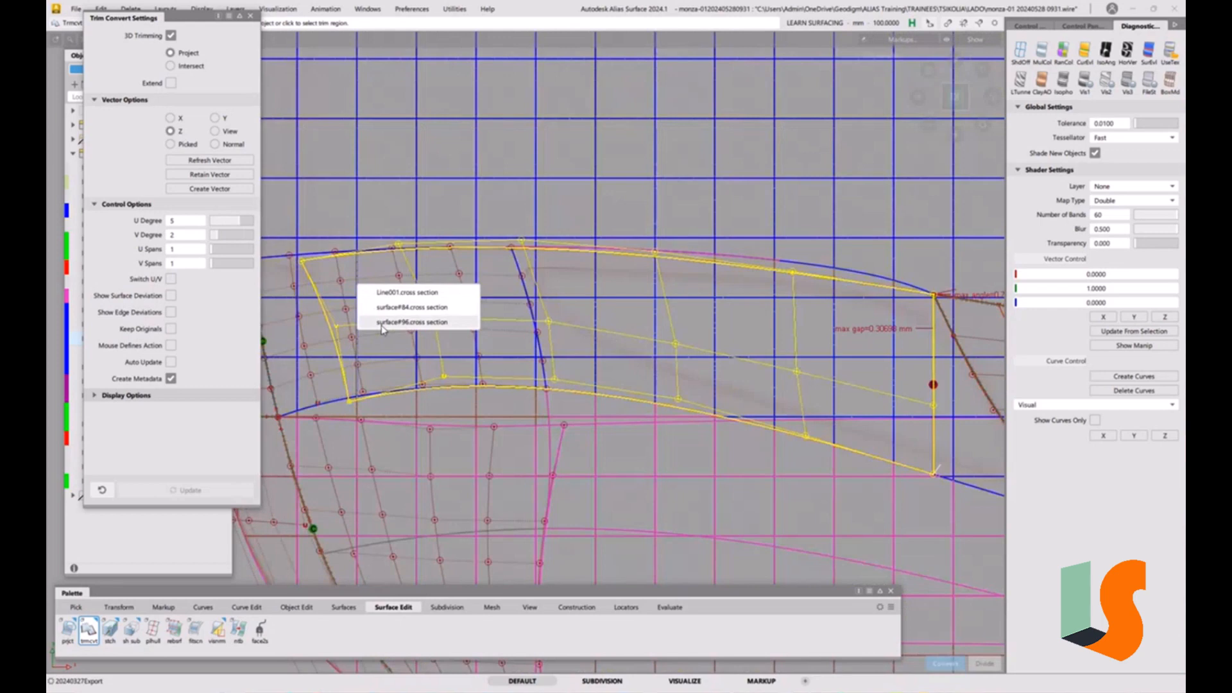
{"action": "left_click", "coordinate": [391, 322]}
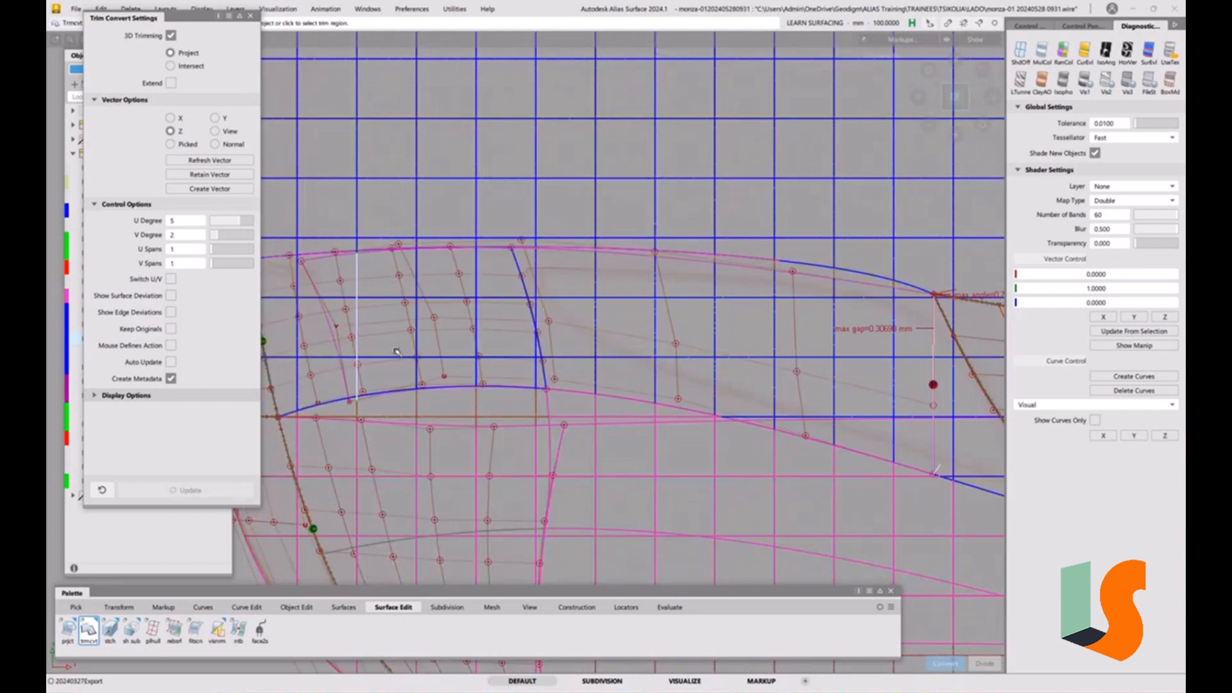
{"action": "left_click", "coordinate": [620, 273]}
{"action": "key", "text": "Return"}
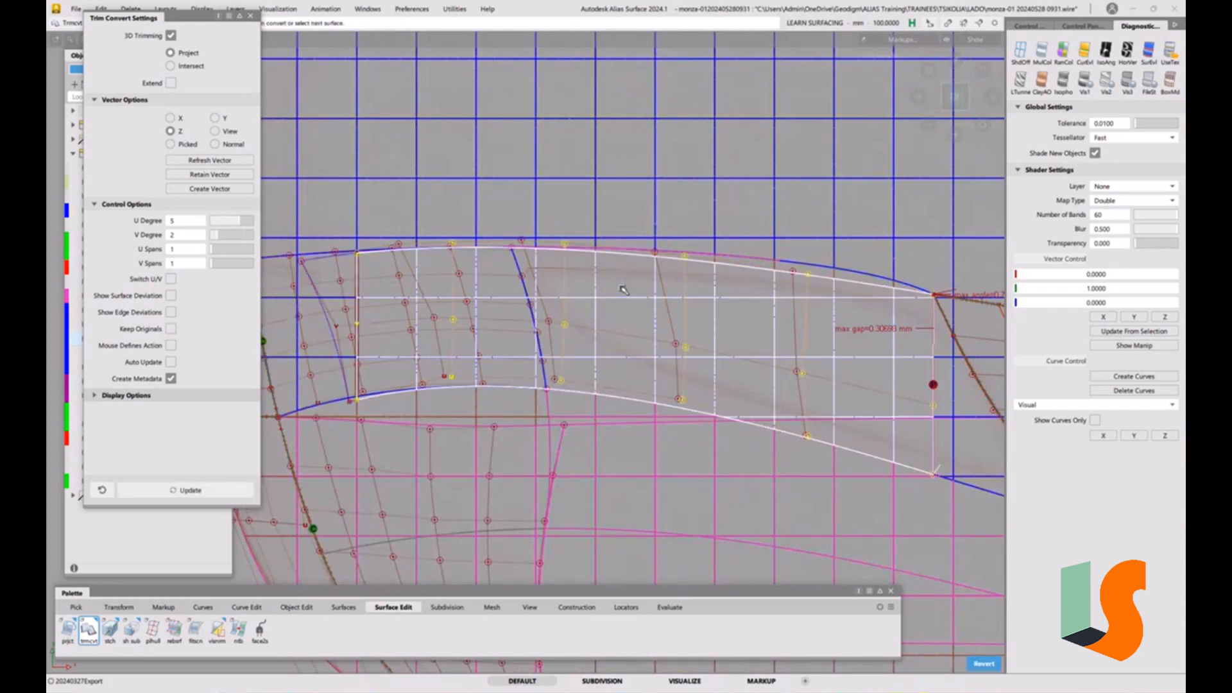
{"action": "key", "text": "ctrl+z"}
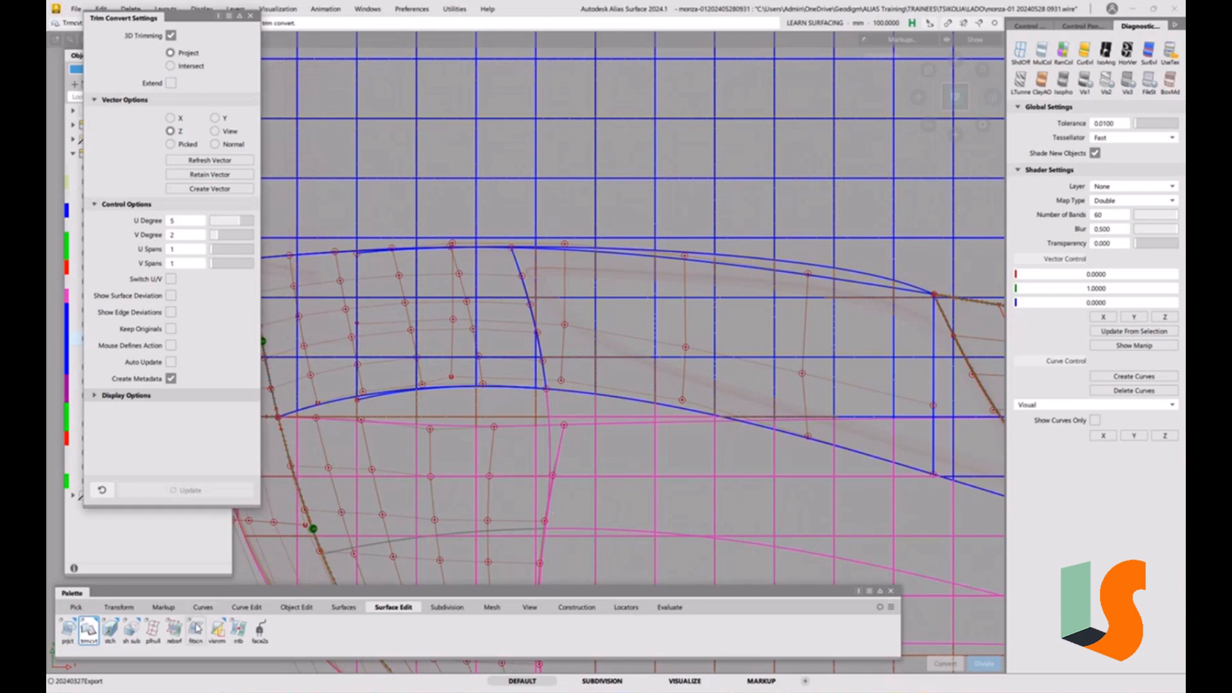
- Planarize the four inner crosswise hulls of surface#96 individually, using the View based plane and Closest boundary project vector
{"action": "left_click", "coordinate": [154, 632]}
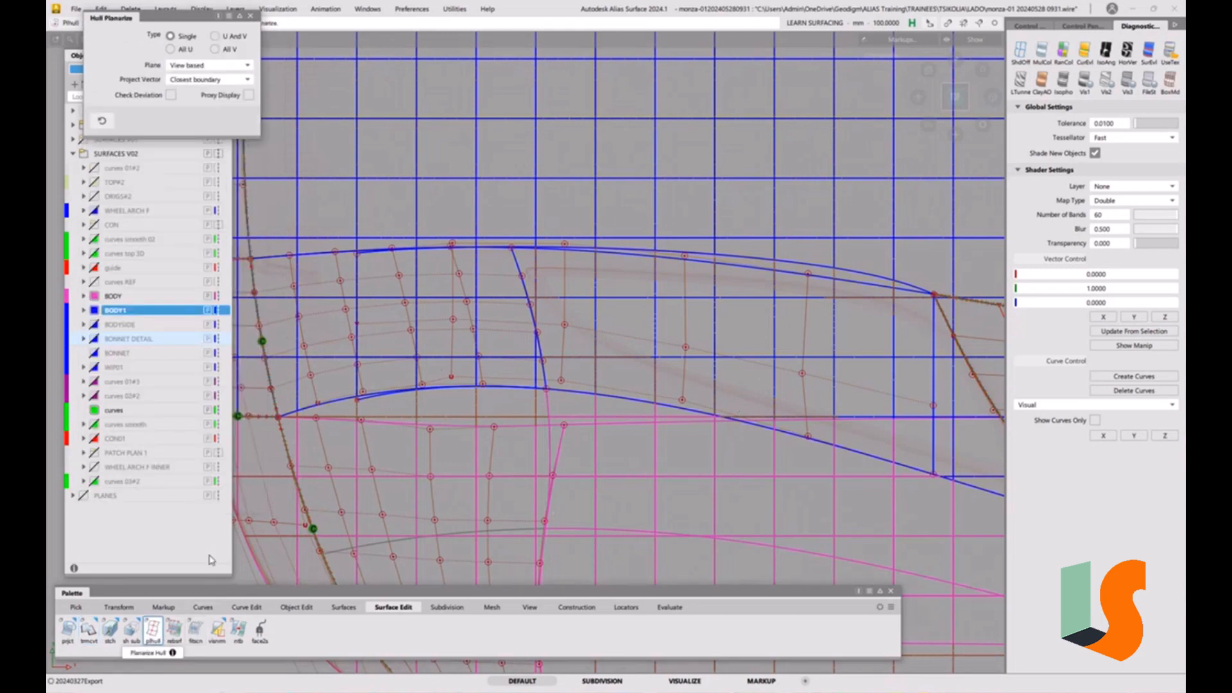
{"action": "left_click", "coordinate": [452, 348]}
{"action": "left_click", "coordinate": [564, 308]}
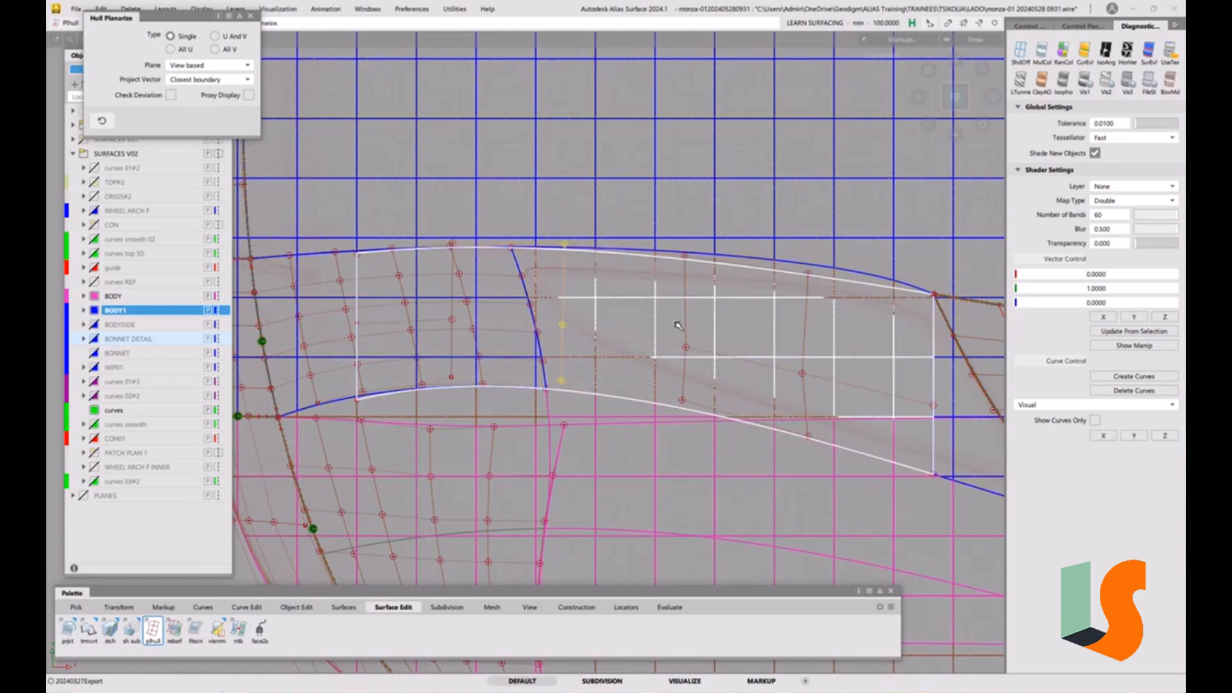
{"action": "left_click", "coordinate": [686, 326]}
{"action": "left_click", "coordinate": [807, 334]}
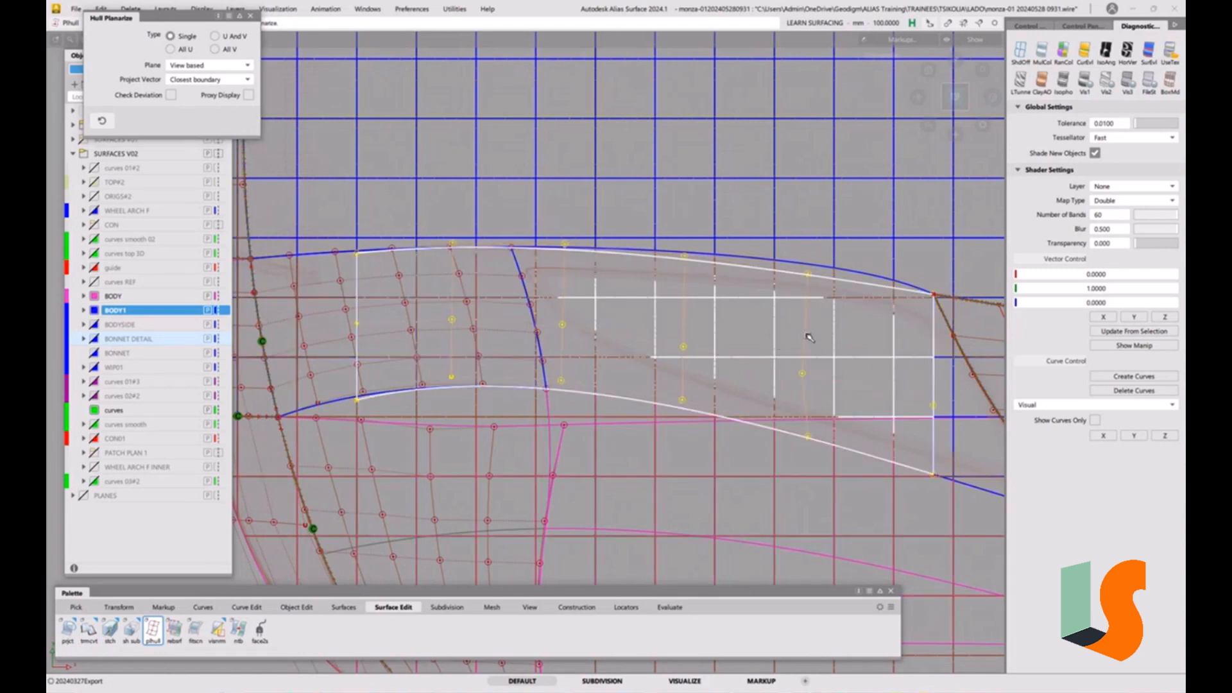
{"action": "left_click", "coordinate": [824, 383]}
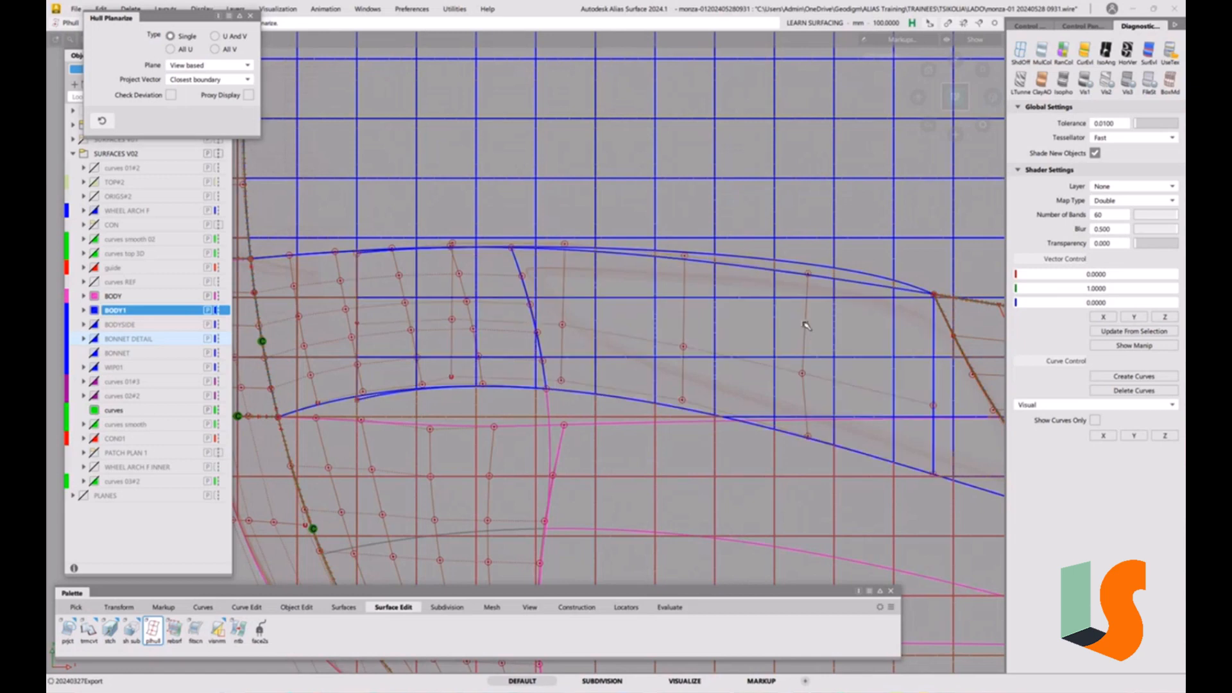
{"action": "left_click", "coordinate": [806, 327]}
{"action": "left_click", "coordinate": [797, 250]}
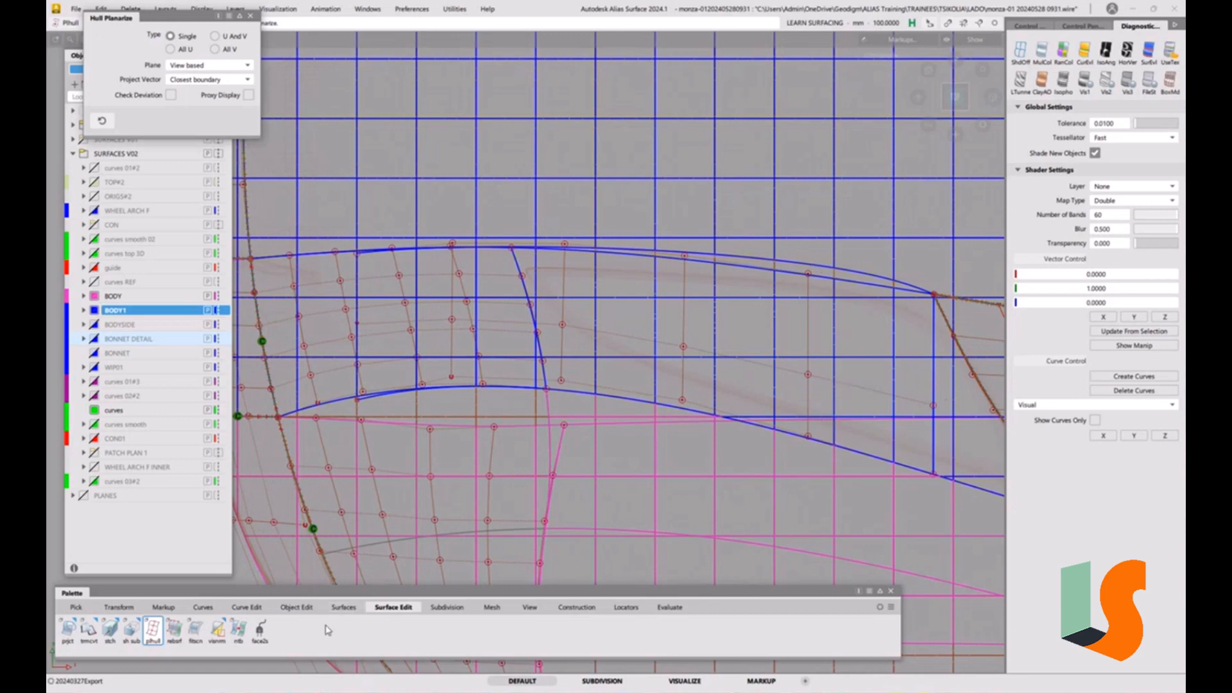
- Realign surface#96's U=1 edge to surface#94 with G2 Edge alignment and Vector in Z
{"action": "left_click", "coordinate": [298, 607]}
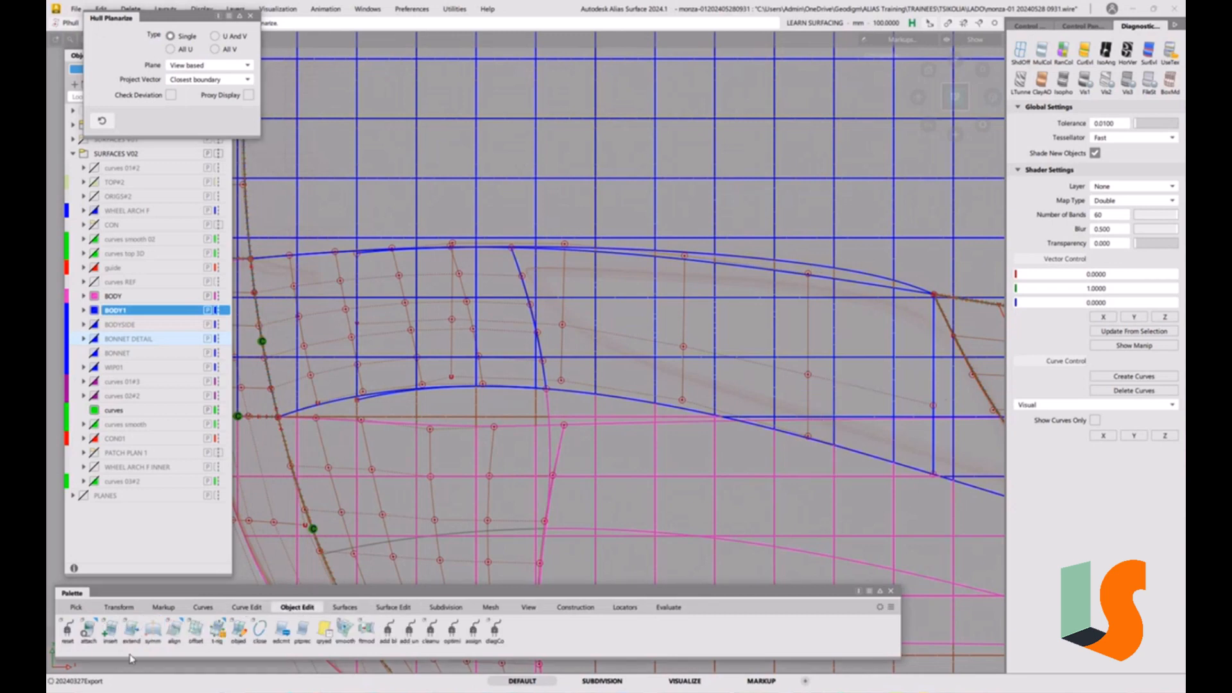
{"action": "left_click", "coordinate": [174, 629]}
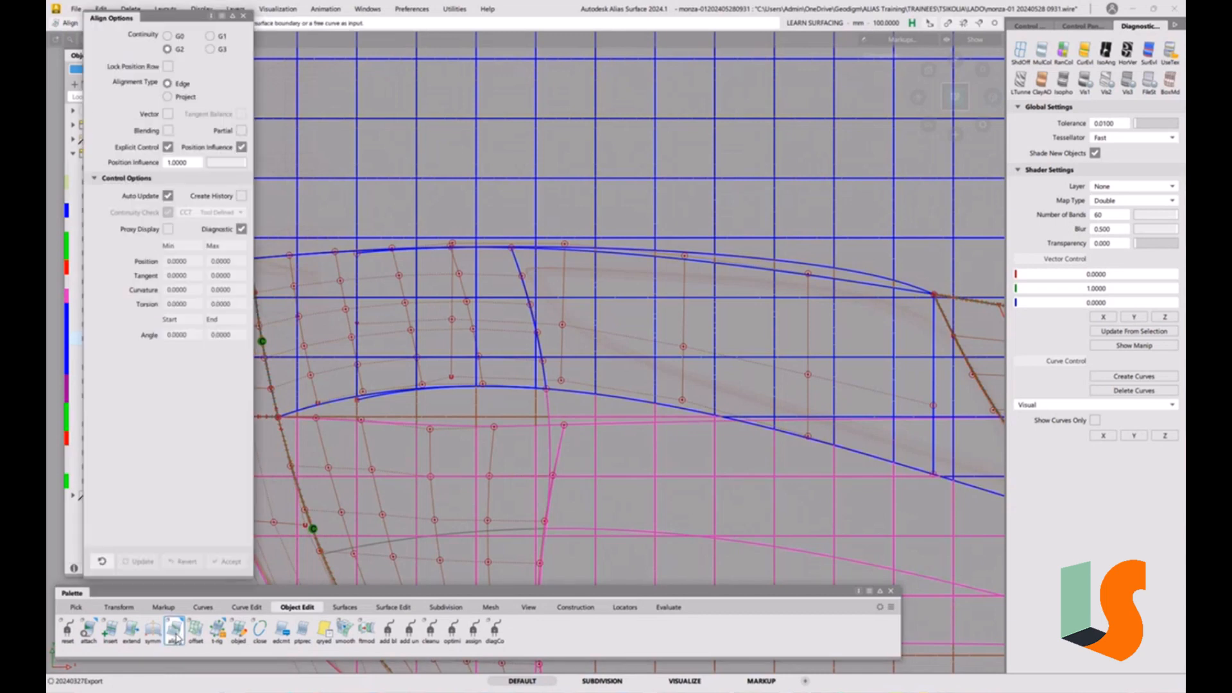
{"action": "left_click", "coordinate": [168, 114]}
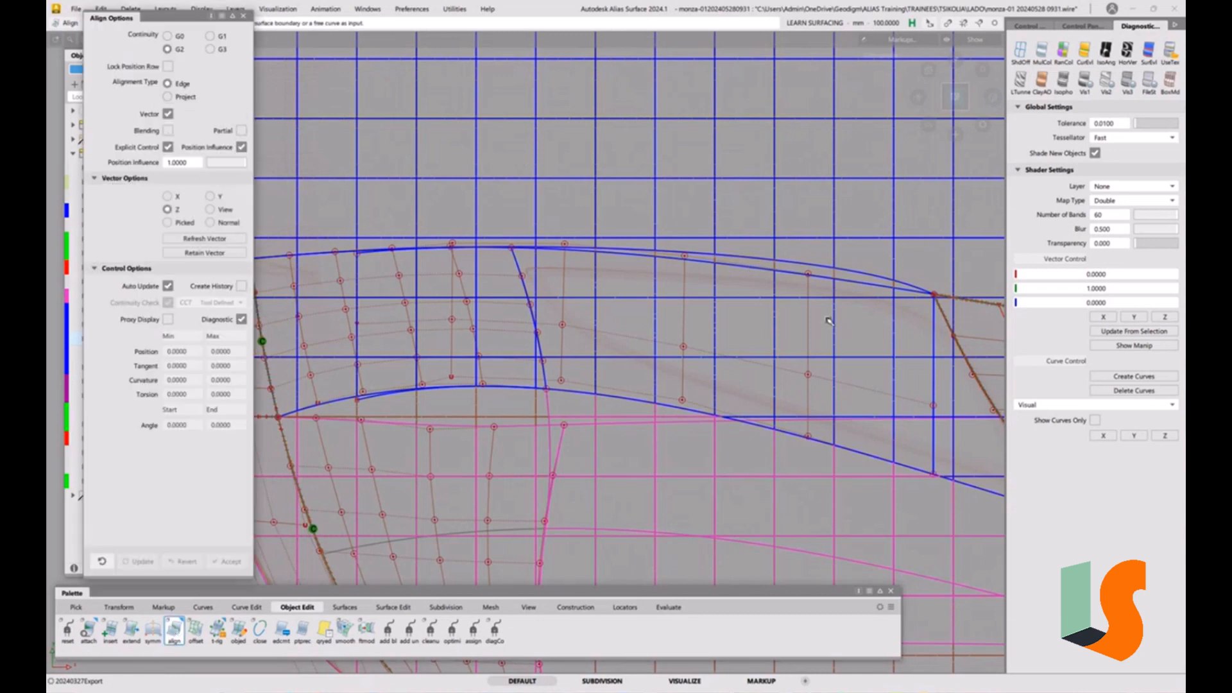
{"action": "left_click", "coordinate": [932, 375]}
{"action": "left_click", "coordinate": [936, 381]}
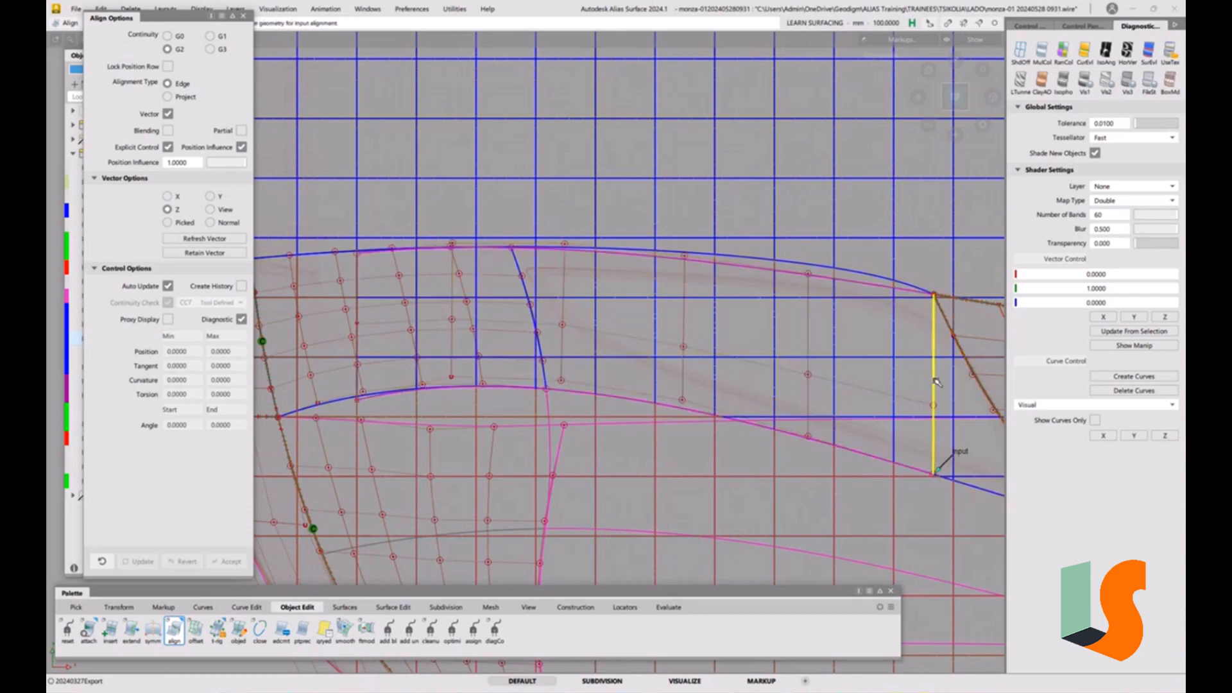
{"action": "left_click", "coordinate": [937, 382]}
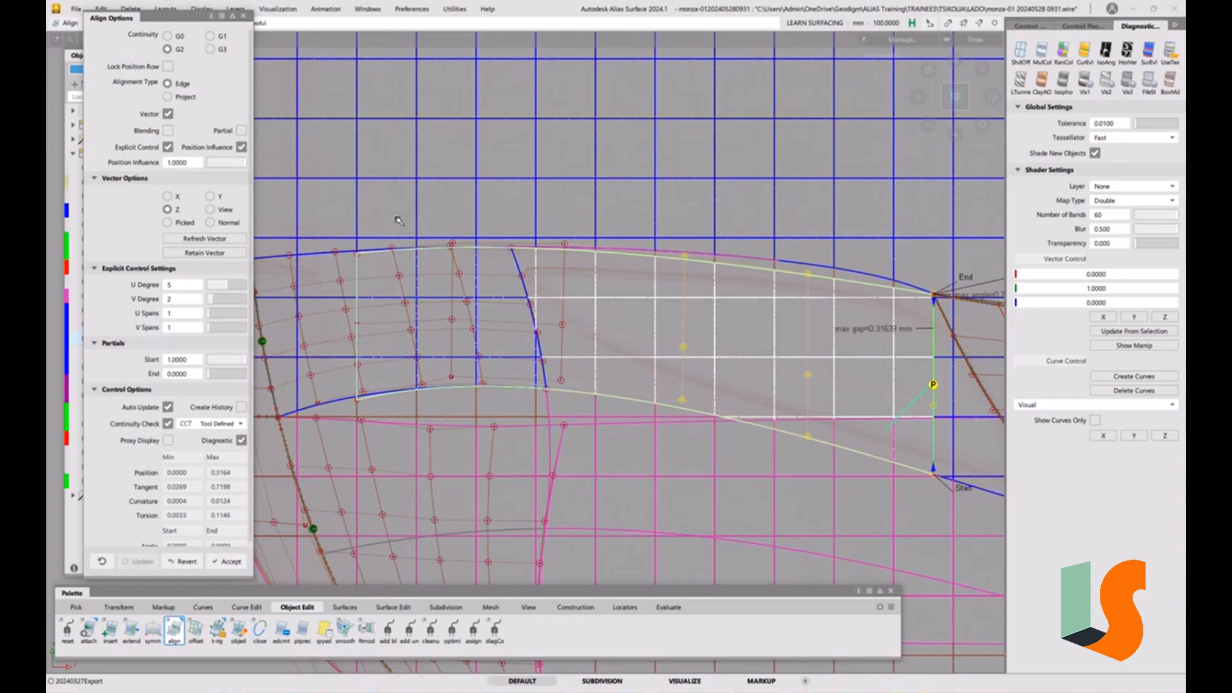
- Examine the realigned surface#96 and its overlap with the lower blue patch from the front, selecting and clearing it
{"action": "left_click_drag", "start_coordinate": [533, 364], "coordinate": [537, 447], "text": "ctrl+shift"}
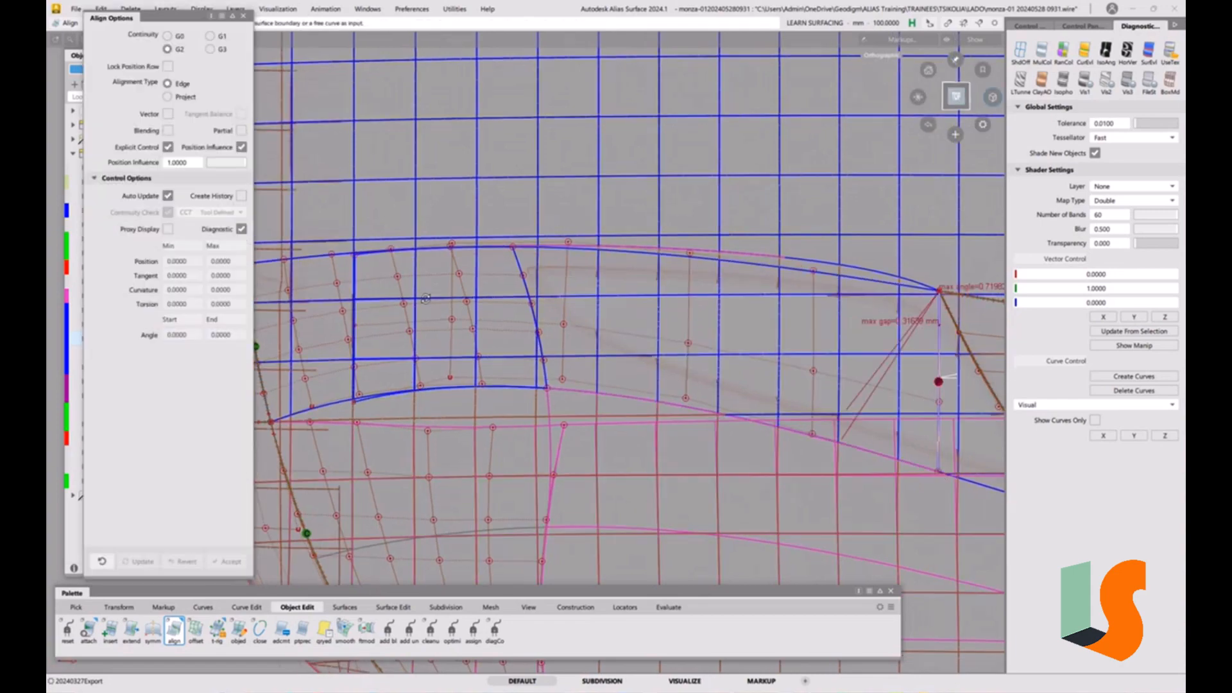
{"action": "left_click_drag", "start_coordinate": [507, 327], "coordinate": [620, 266], "text": "alt+shift"}
{"action": "left_click", "coordinate": [514, 421]}
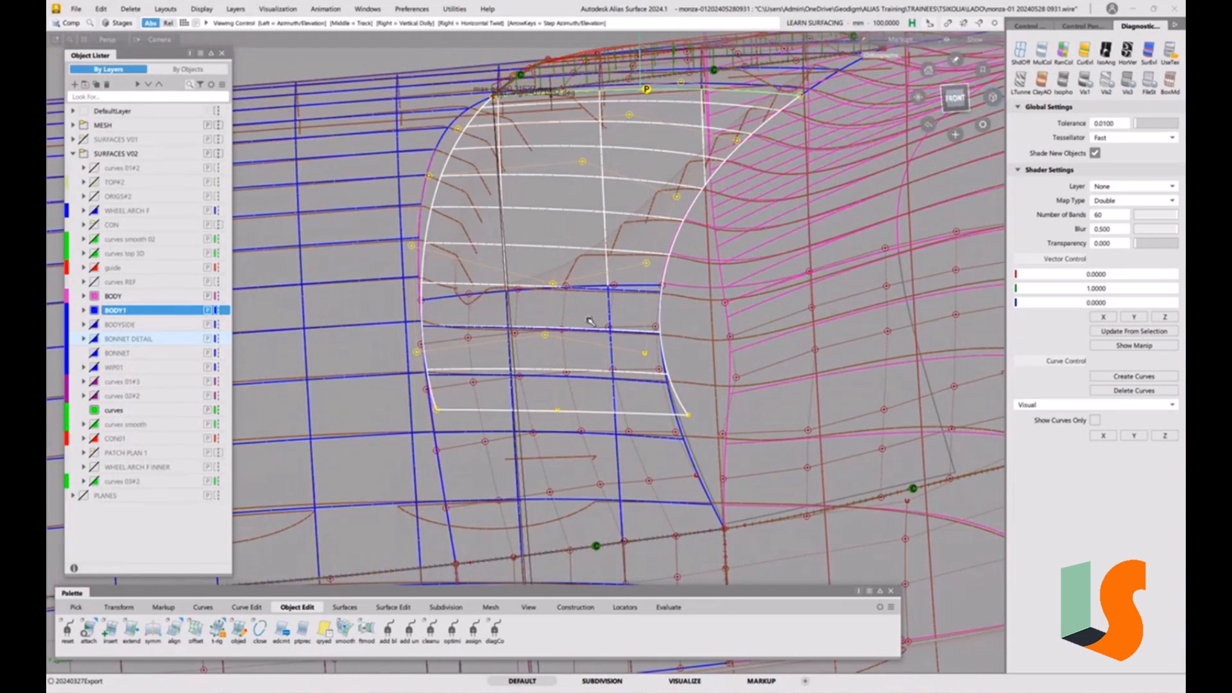
{"action": "right_click_drag", "start_coordinate": [588, 302], "coordinate": [676, 362], "text": "alt+shift"}
{"action": "middle_click_drag", "start_coordinate": [676, 362], "coordinate": [641, 322], "text": "alt+shift"}
{"action": "left_click", "coordinate": [639, 314]}
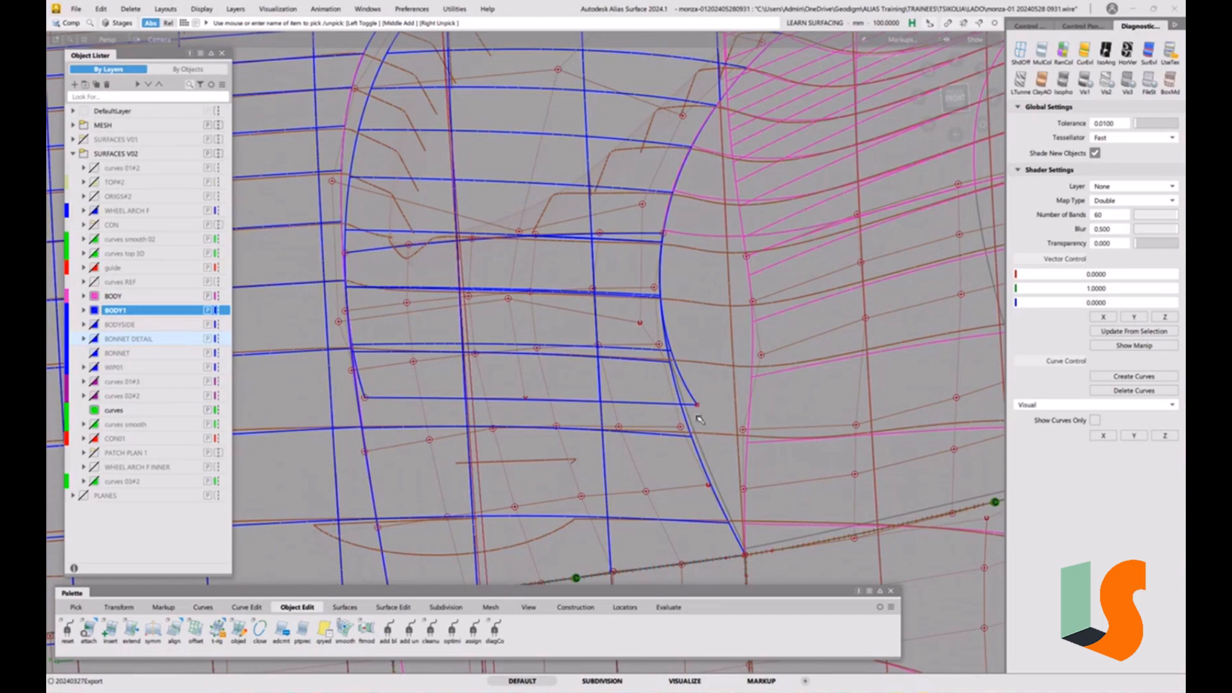
- Inspect the overlap between surface#101 and the lower blue patch, and hide the lower patch's CVs and hulls
{"action": "left_click_drag", "start_coordinate": [707, 421], "coordinate": [627, 410], "text": "alt+shift"}
{"action": "left_click", "coordinate": [630, 367]}
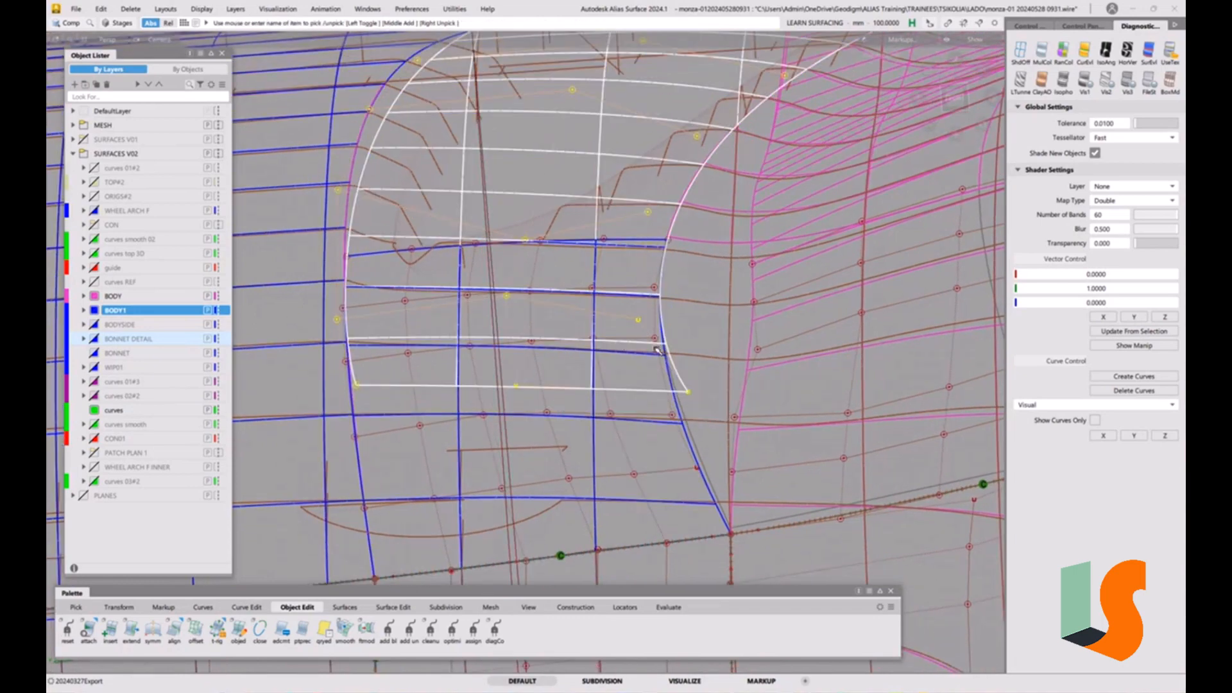
{"action": "middle_click_drag", "start_coordinate": [722, 407], "coordinate": [714, 408], "text": "alt+shift"}
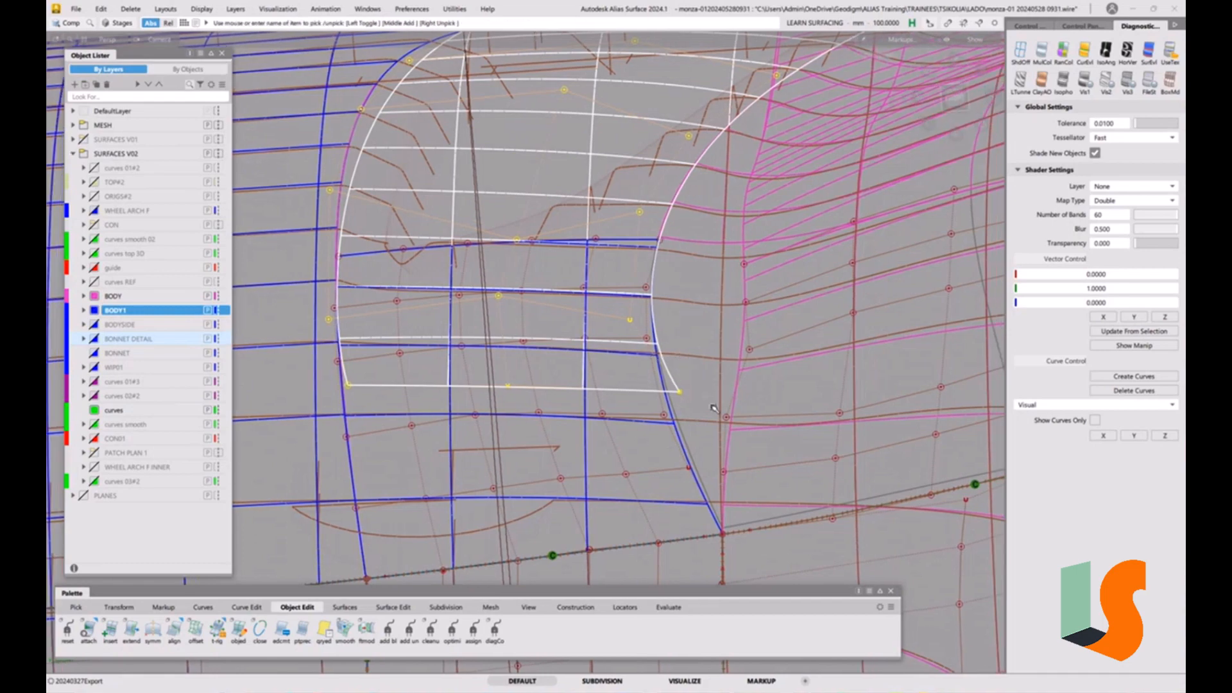
{"action": "left_click_drag", "start_coordinate": [707, 486], "coordinate": [547, 381], "text": "ctrl+shift"}
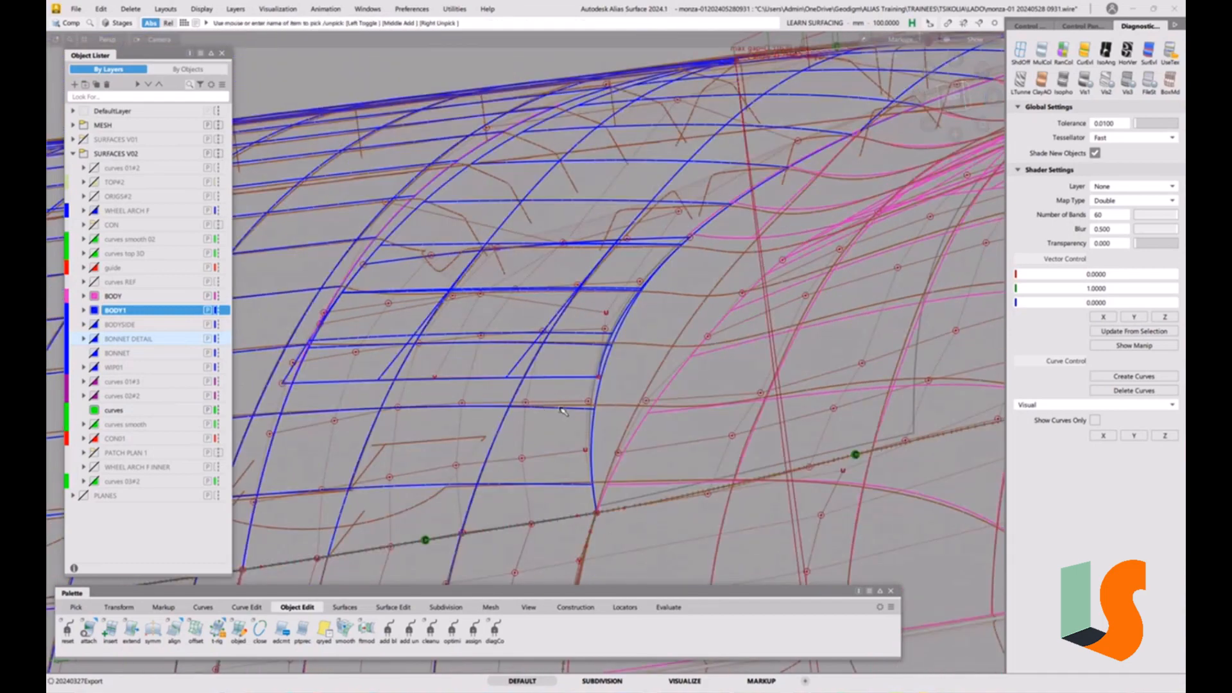
{"action": "left_click_drag", "start_coordinate": [535, 385], "coordinate": [561, 385], "text": "alt+shift"}
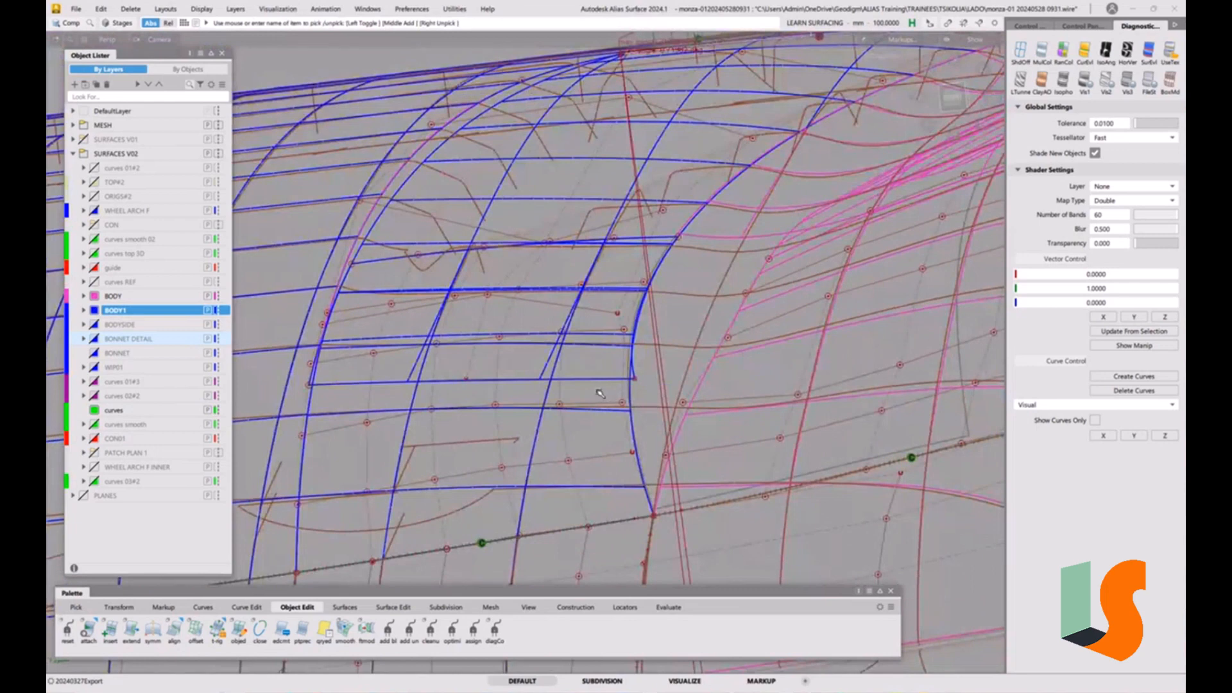
{"action": "left_click", "coordinate": [560, 448]}
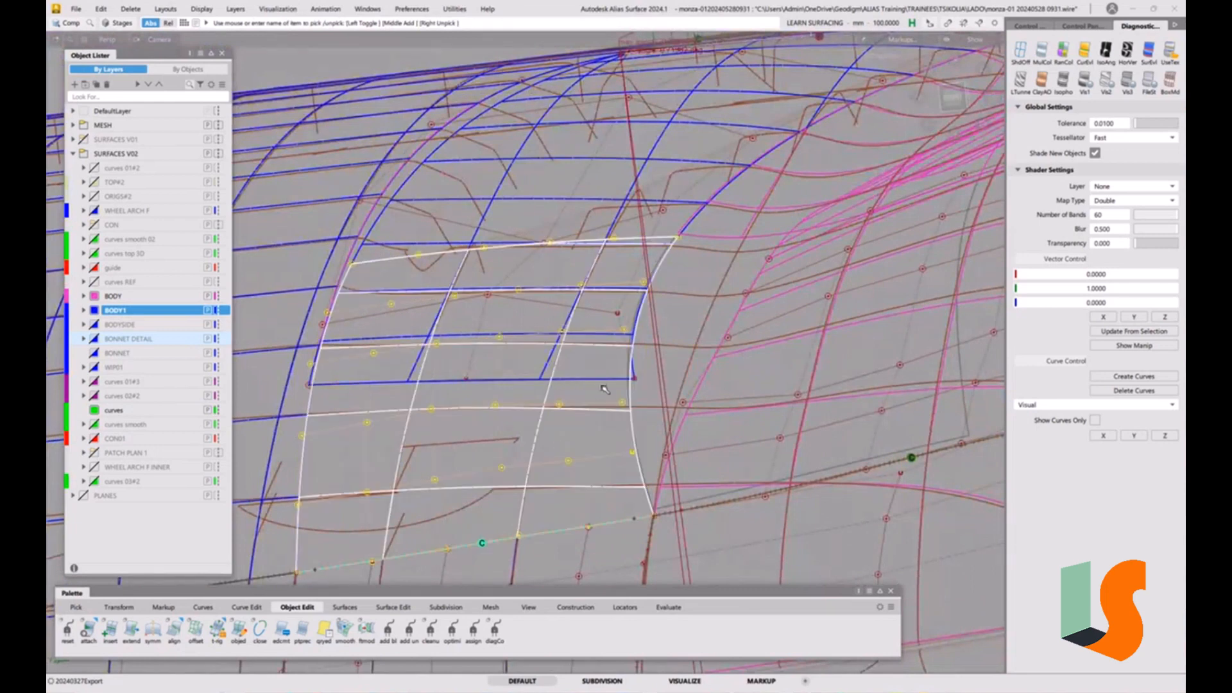
{"action": "left_click", "coordinate": [1031, 26]}
{"action": "left_click", "coordinate": [1057, 182]}
{"action": "left_click", "coordinate": [700, 385]}
- Lower the right corner CV at surface#101's lower end slightly in Z with the transform CV tool
{"action": "mouse_move", "coordinate": [700, 385]}
{"action": "left_mouse_down", "text": "alt+shift"}
{"action": "mouse_move", "coordinate": [671, 370]}
{"action": "mouse_move", "coordinate": [677, 383]}
{"action": "left_mouse_up", "text": "alt+shift"}
{"action": "key", "text": "space"}
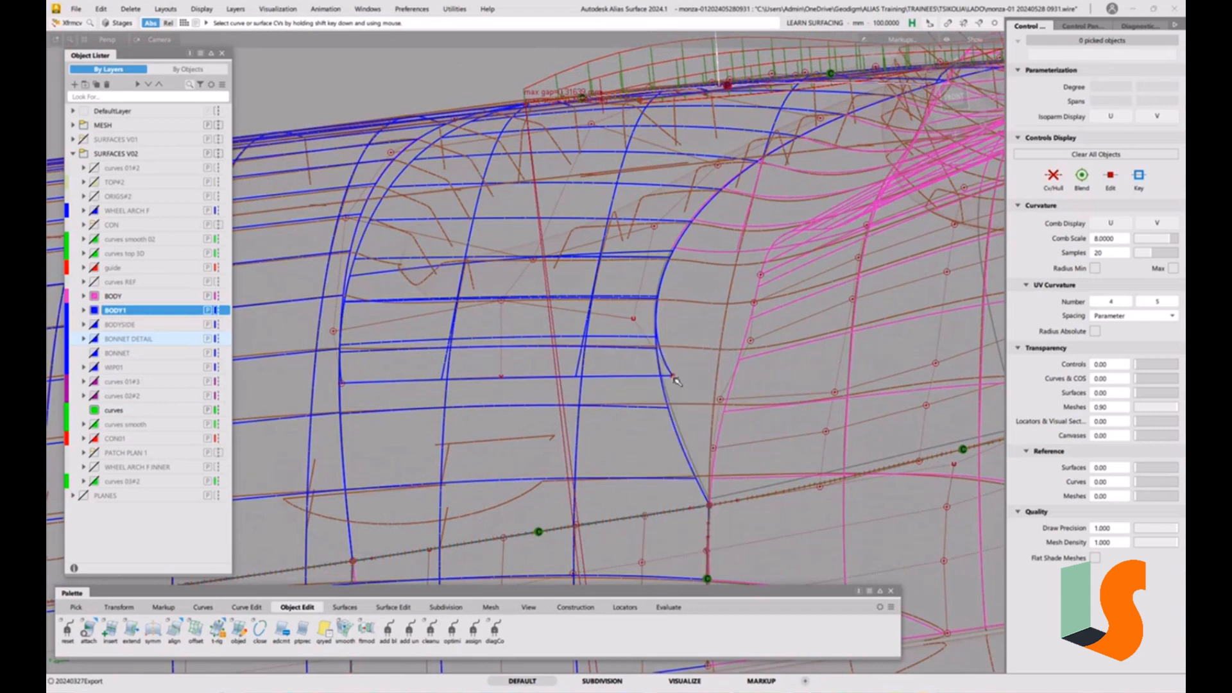
{"action": "left_click", "coordinate": [674, 378]}
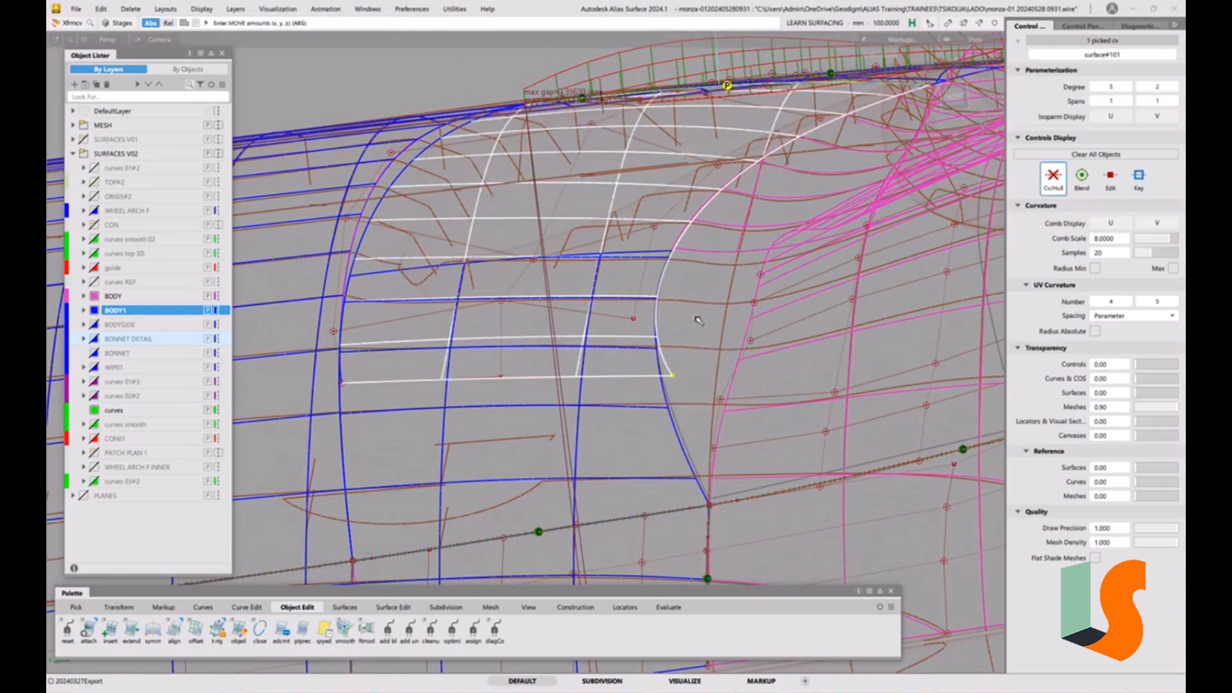
{"action": "right_click_drag", "start_coordinate": [695, 314], "coordinate": [674, 408]}
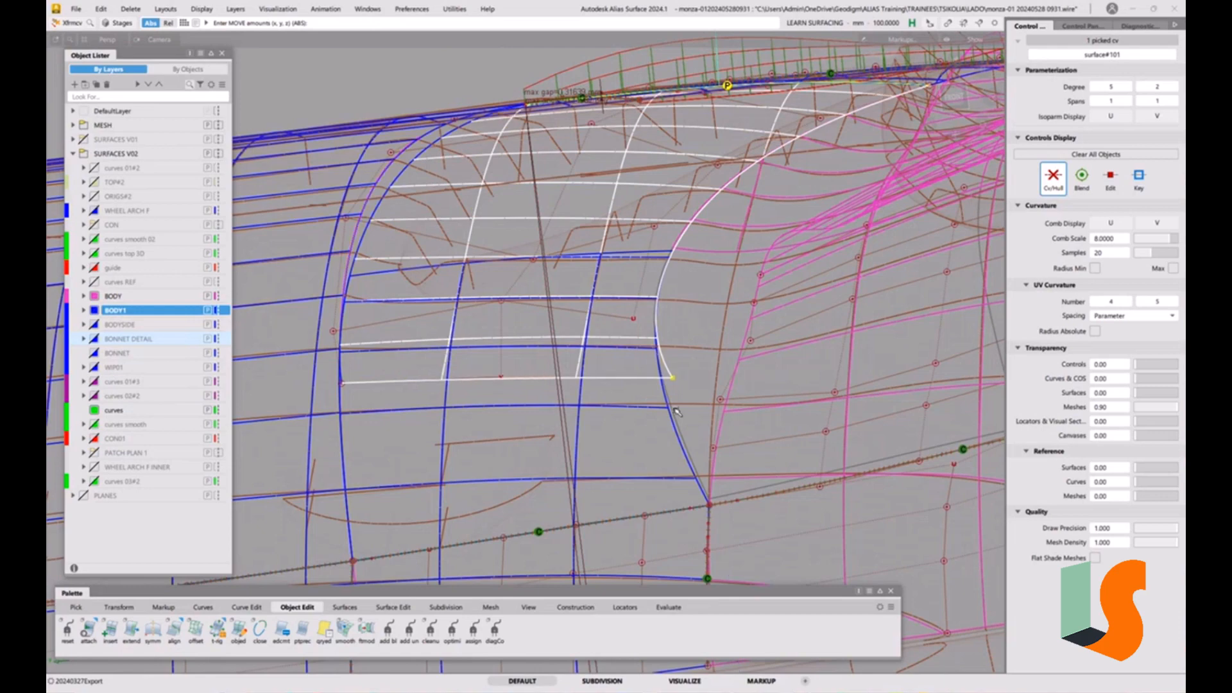
{"action": "right_click_drag", "start_coordinate": [689, 330], "coordinate": [690, 340]}
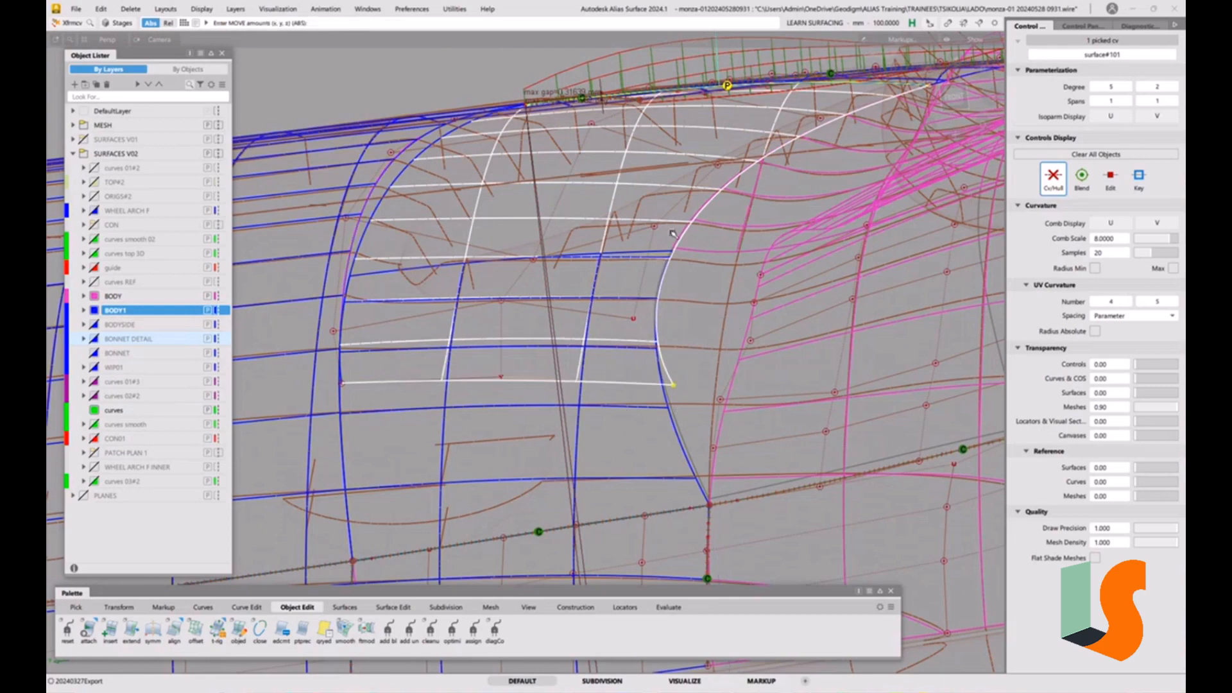
- Raise the middle CV and lower the left CV in Z on surface#101's third crosswise hull from the lower end
{"action": "left_click_drag", "start_coordinate": [662, 255], "coordinate": [684, 271], "text": "alt+shift"}
{"action": "middle_click_drag", "start_coordinate": [663, 243], "coordinate": [641, 262], "text": "alt+shift"}
{"action": "left_click_drag", "start_coordinate": [652, 284], "coordinate": [650, 317], "text": "alt+shift"}
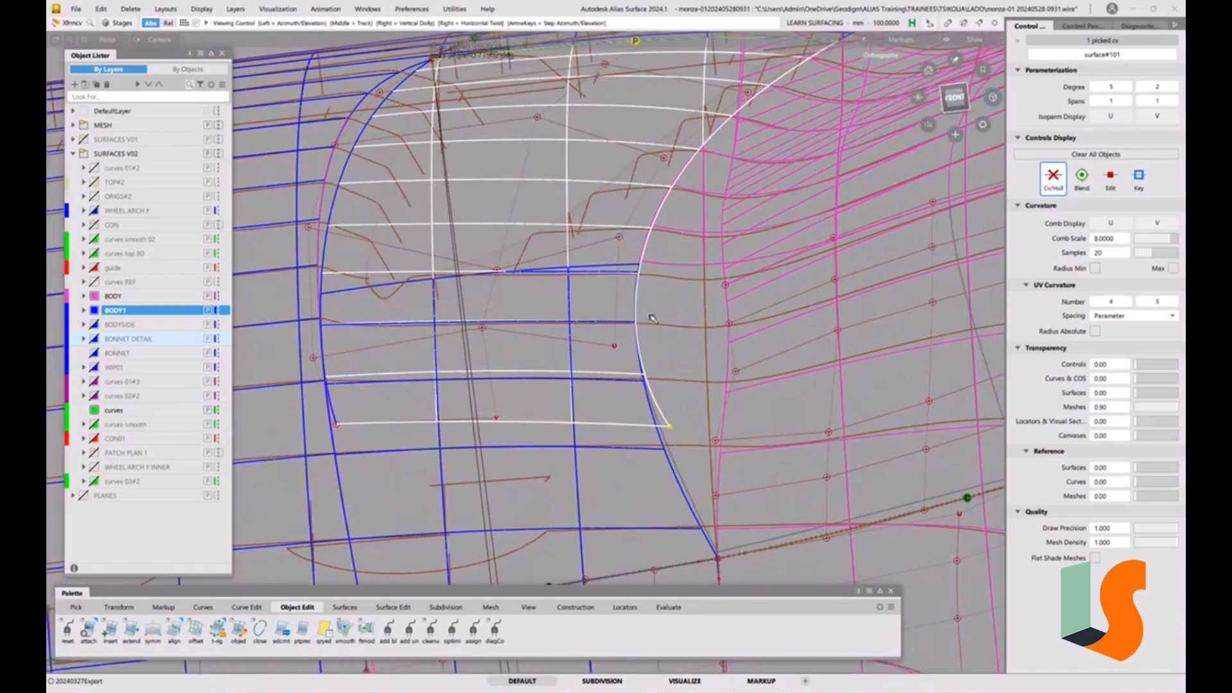
{"action": "middle_click_drag", "start_coordinate": [650, 316], "coordinate": [638, 294], "text": "alt+shift"}
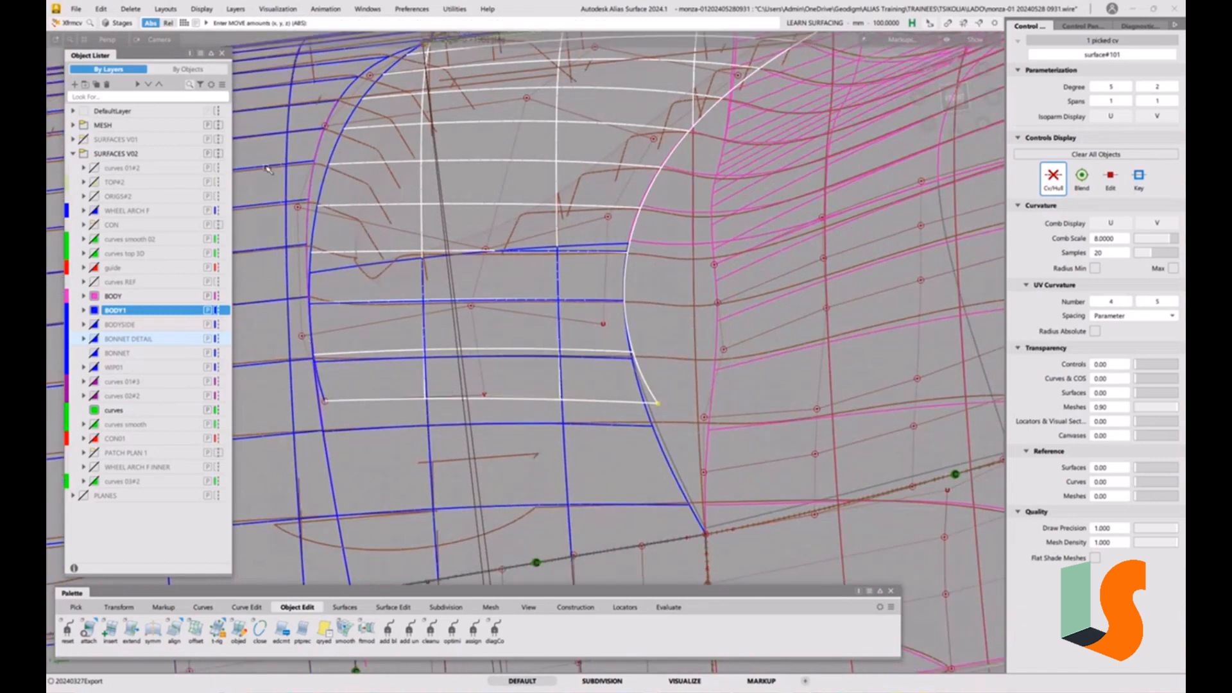
{"action": "left_click", "coordinate": [487, 247]}
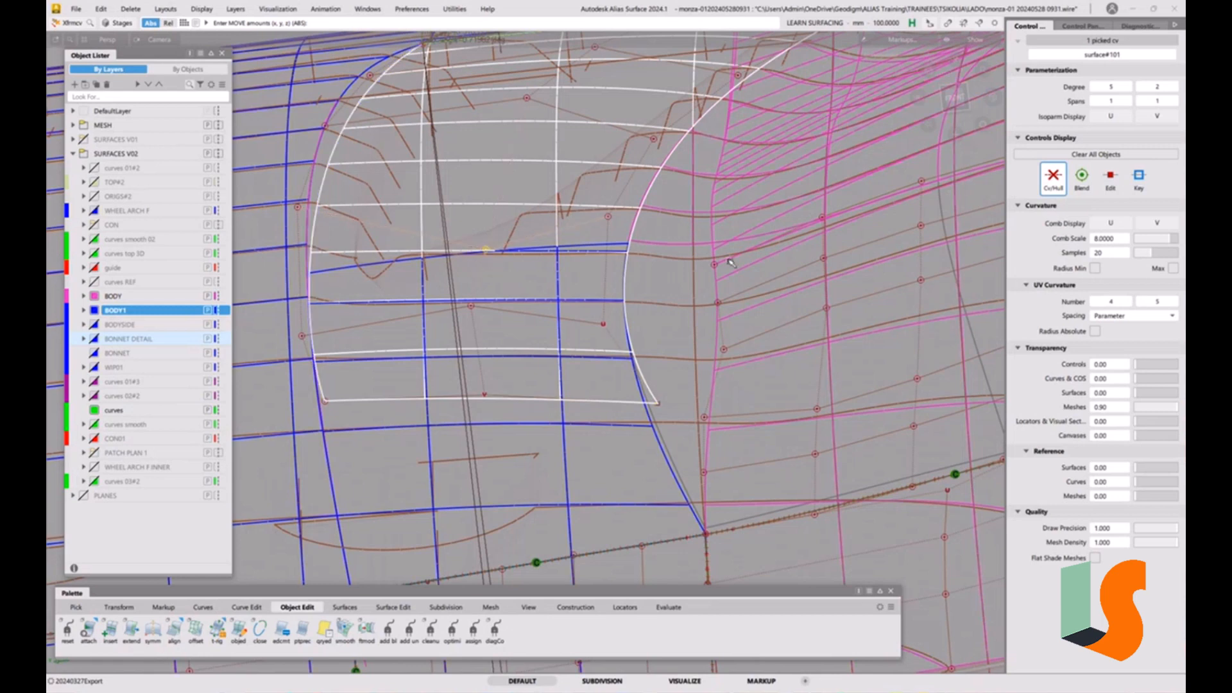
{"action": "right_click_drag", "start_coordinate": [649, 280], "coordinate": [648, 260]}
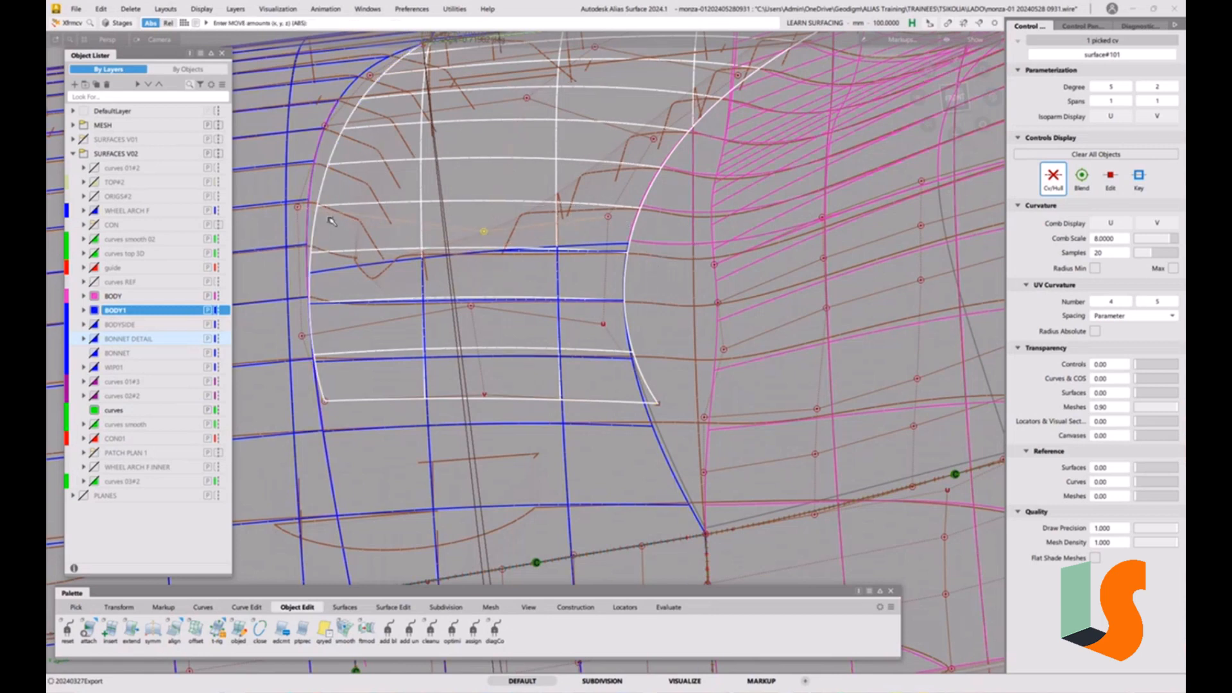
{"action": "left_click", "coordinate": [297, 208]}
{"action": "right_click_drag", "start_coordinate": [297, 208], "coordinate": [303, 238]}
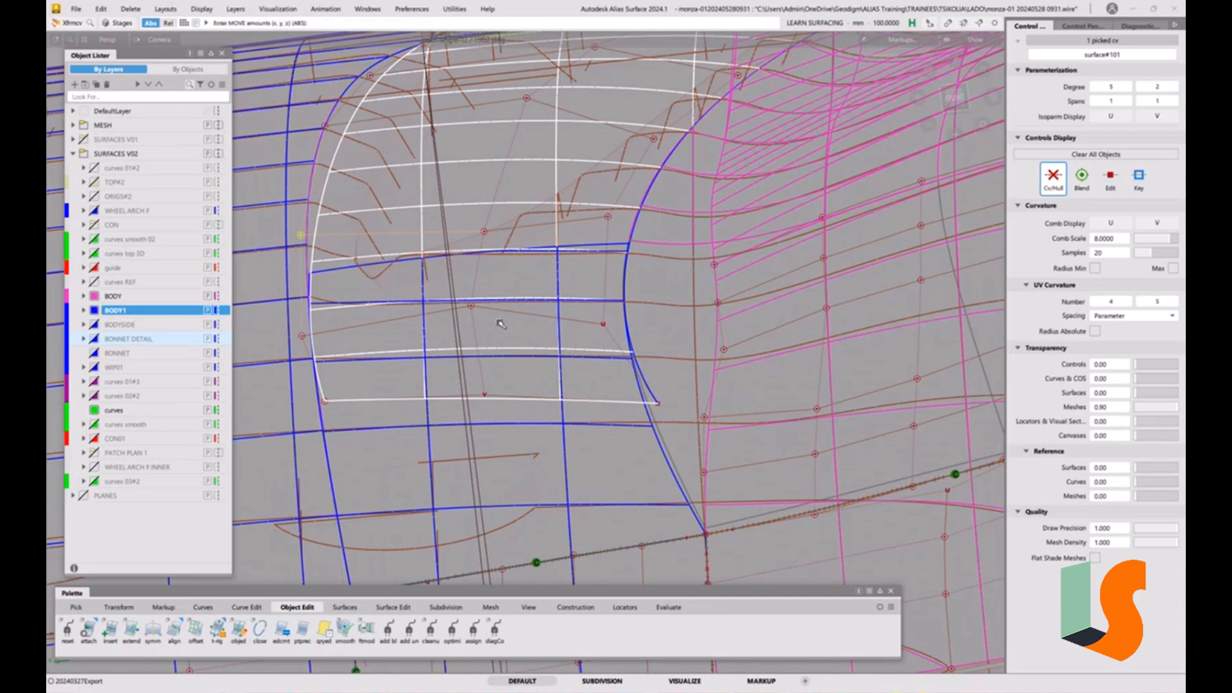
- Lower the third hull's left CV by about 4.8 mm more in Z, and its right CV slightly
{"action": "left_click", "coordinate": [485, 232]}
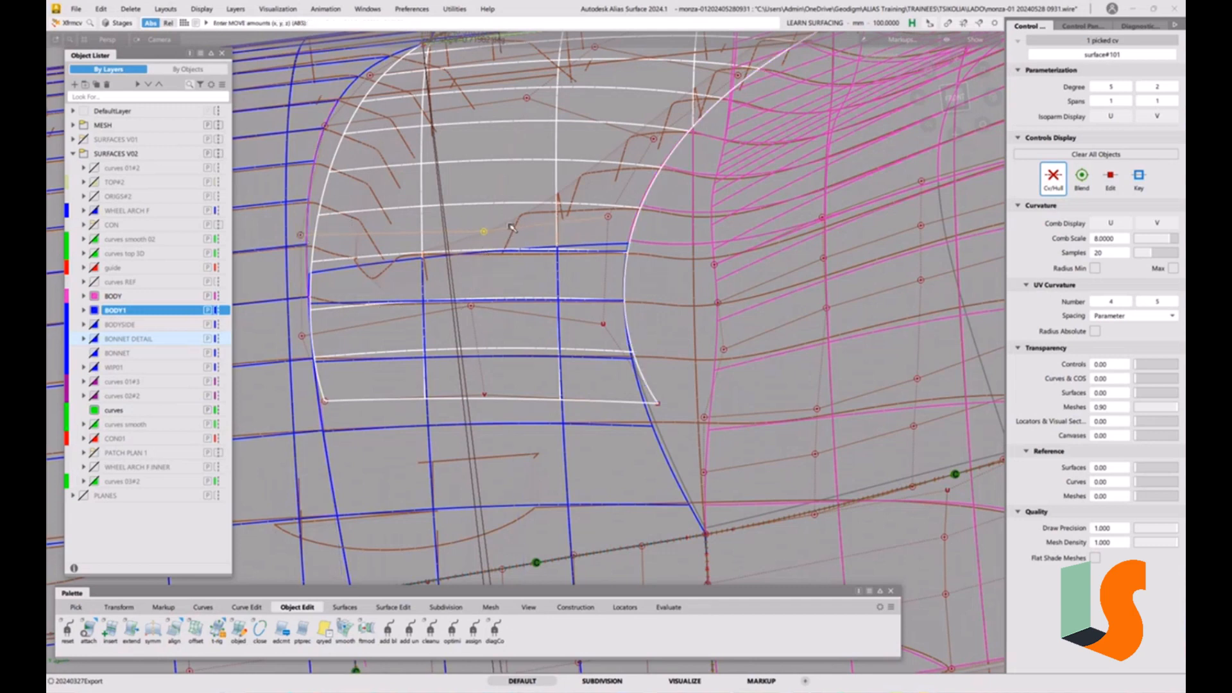
{"action": "left_click", "coordinate": [301, 236]}
{"action": "right_click_drag", "start_coordinate": [244, 271], "coordinate": [245, 279]}
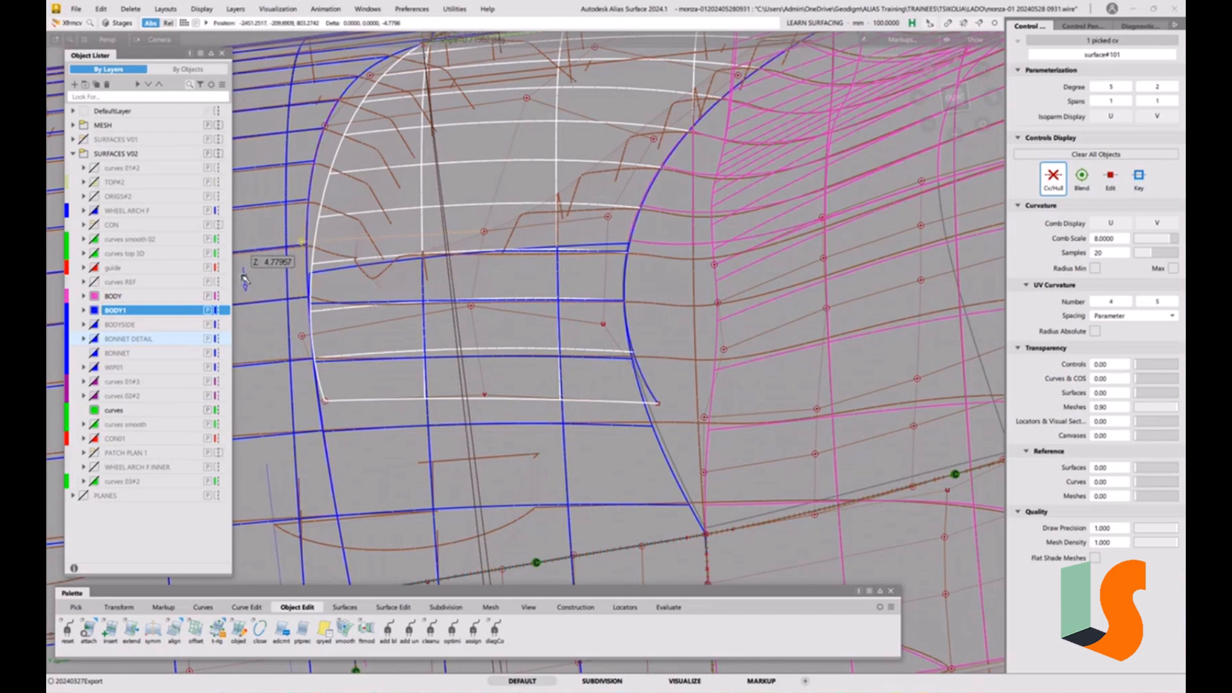
{"action": "left_click", "coordinate": [609, 216]}
{"action": "right_click_drag", "start_coordinate": [645, 275], "coordinate": [645, 286]}
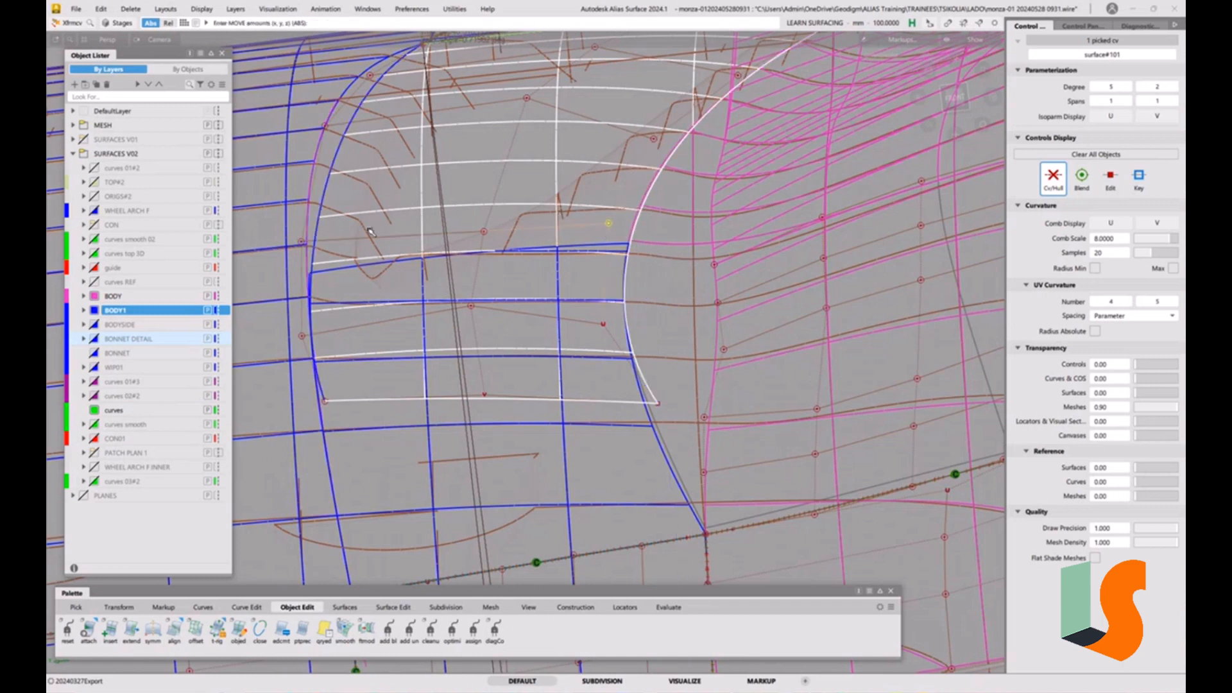
- Lower the middle and right CVs of surface#101's third hull in Z and fine-tune its left CV
{"action": "left_click", "coordinate": [484, 232]}
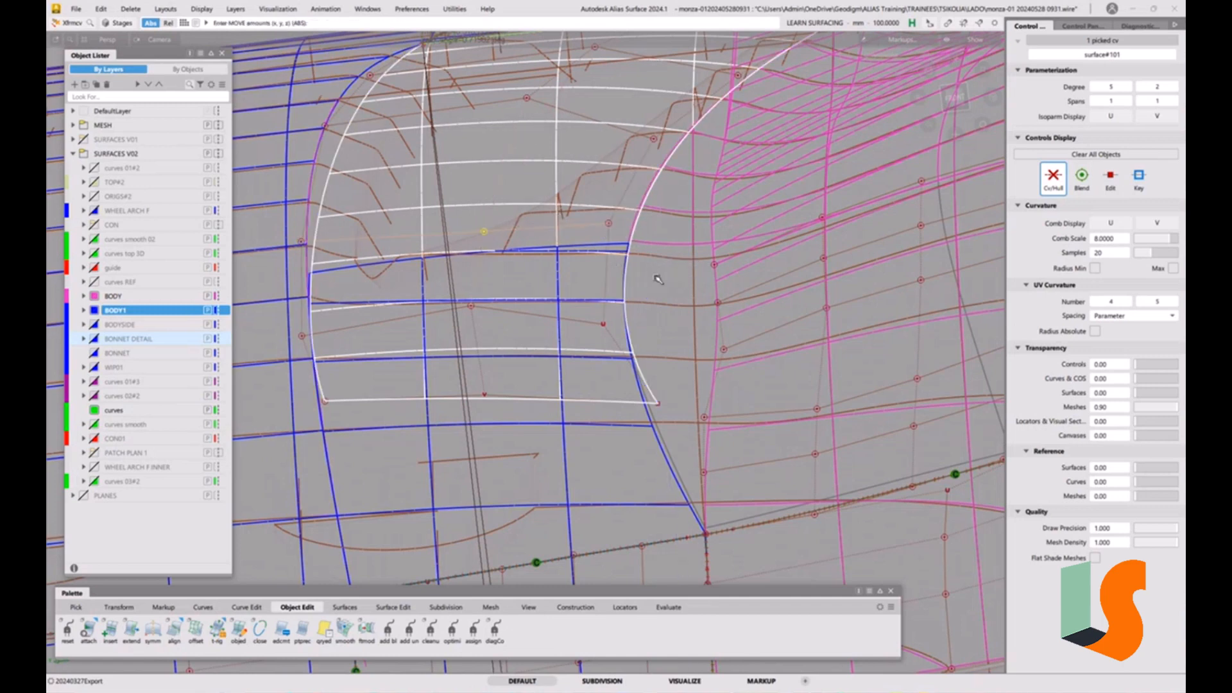
{"action": "right_click_drag", "start_coordinate": [655, 274], "coordinate": [658, 279]}
{"action": "left_click", "coordinate": [609, 223]}
{"action": "right_click_drag", "start_coordinate": [609, 224], "coordinate": [608, 228]}
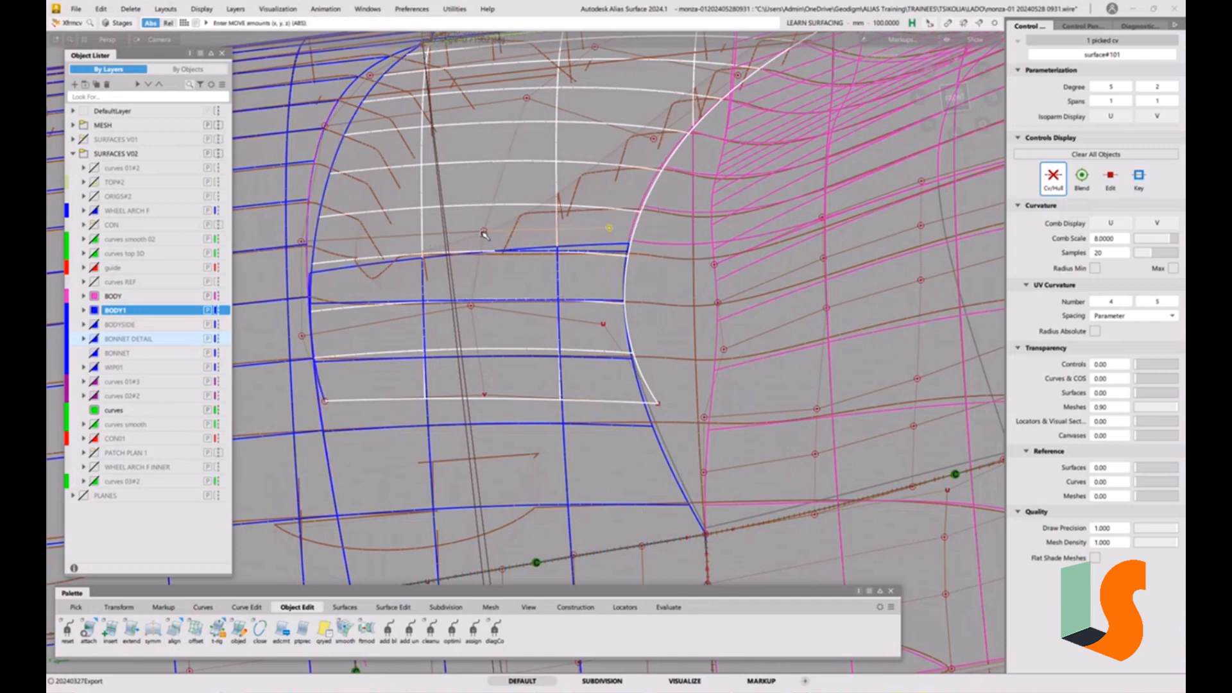
{"action": "right_click_drag", "start_coordinate": [483, 232], "coordinate": [447, 249]}
{"action": "right_click_drag", "start_coordinate": [305, 242], "coordinate": [302, 245]}
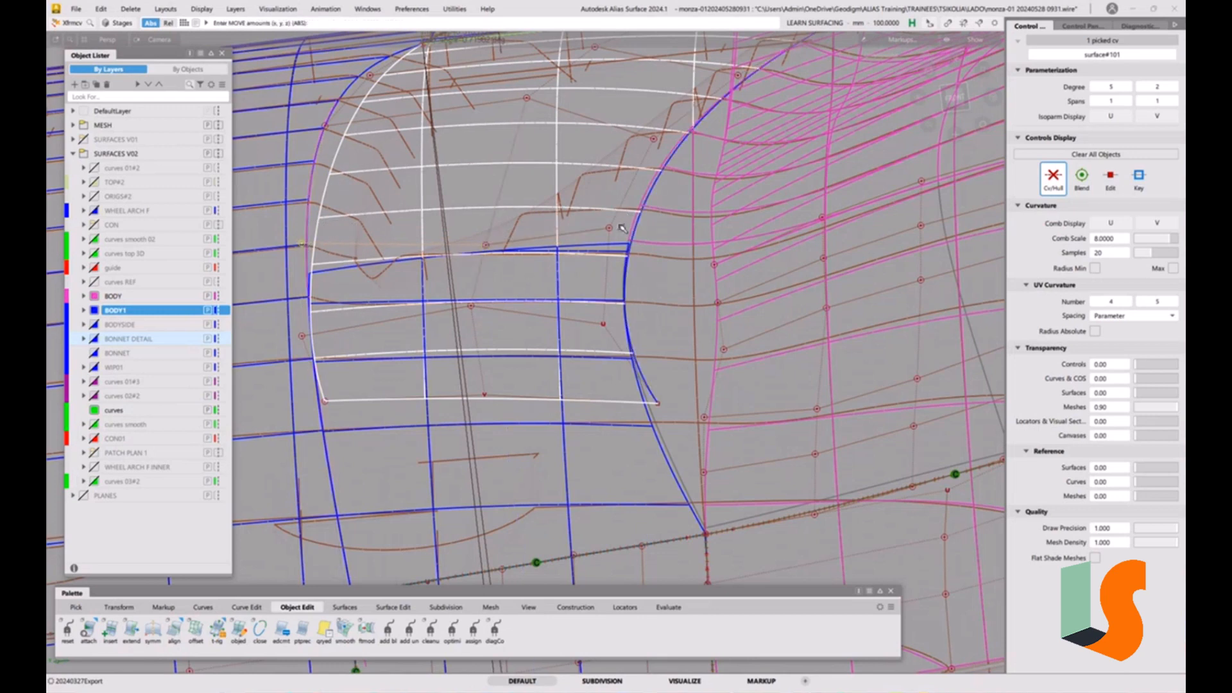
{"action": "left_click", "coordinate": [608, 229]}
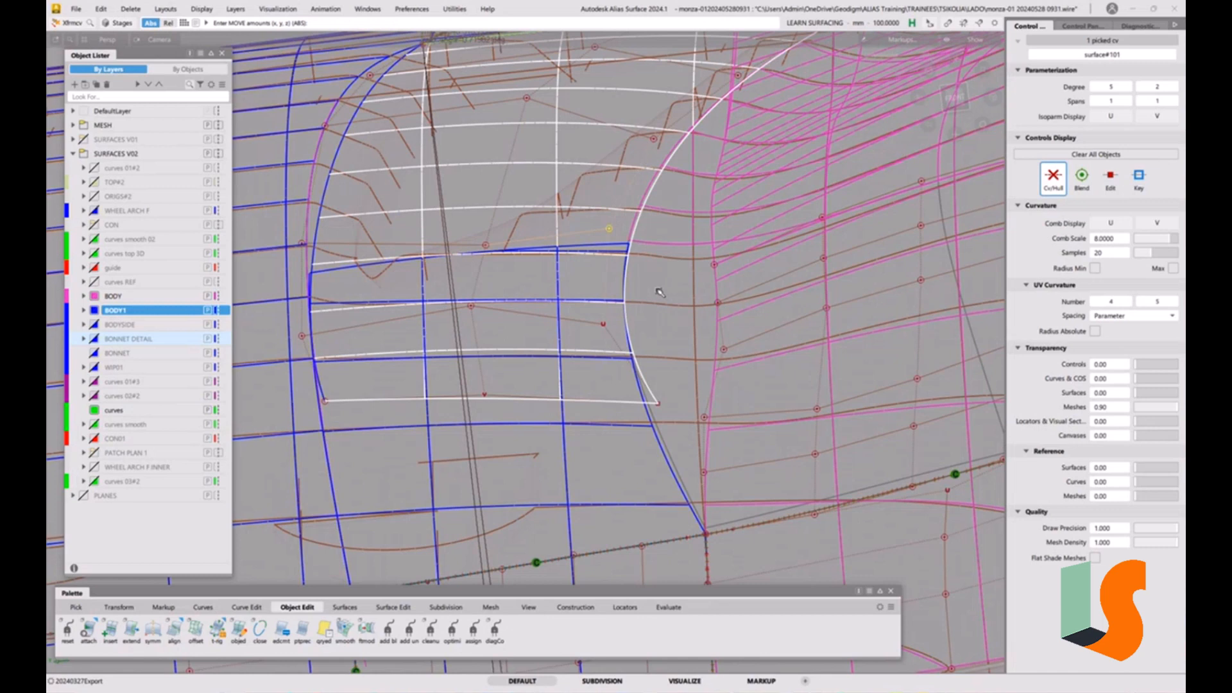
- Lower the middle CV of surface#101's second hull from the lower end and raise the third hull's middle CV in Z
{"action": "left_click", "coordinate": [472, 306]}
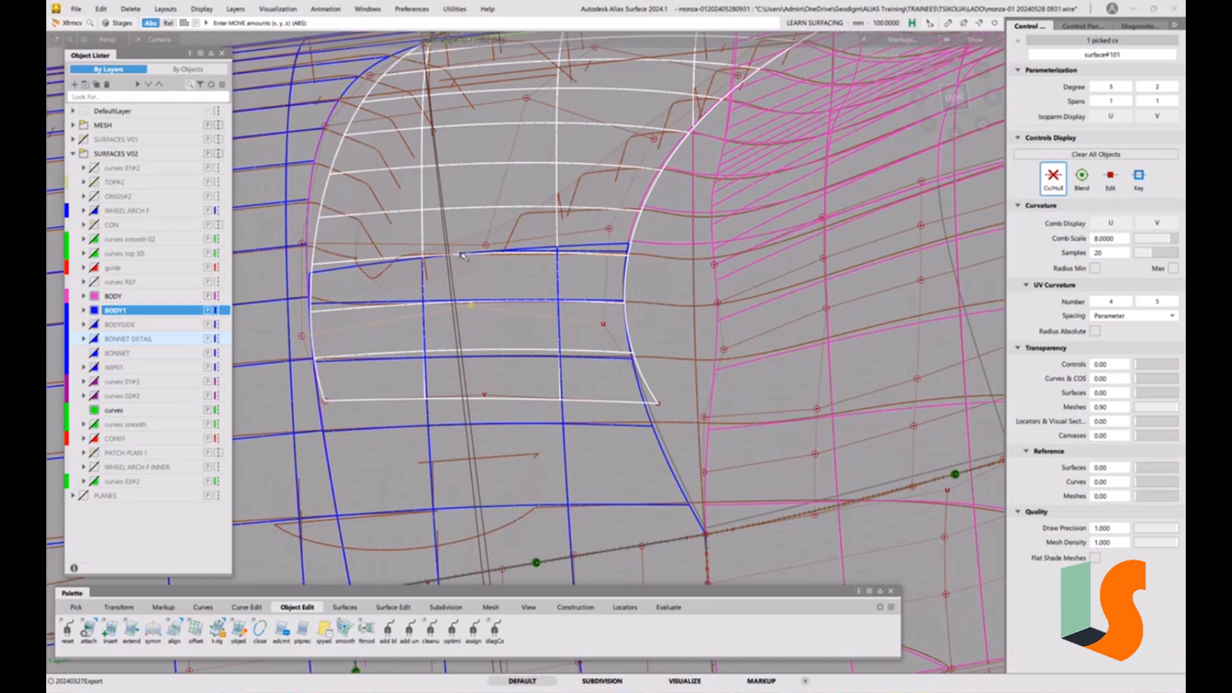
{"action": "right_click_drag", "start_coordinate": [655, 272], "coordinate": [662, 267]}
{"action": "left_click", "coordinate": [487, 245]}
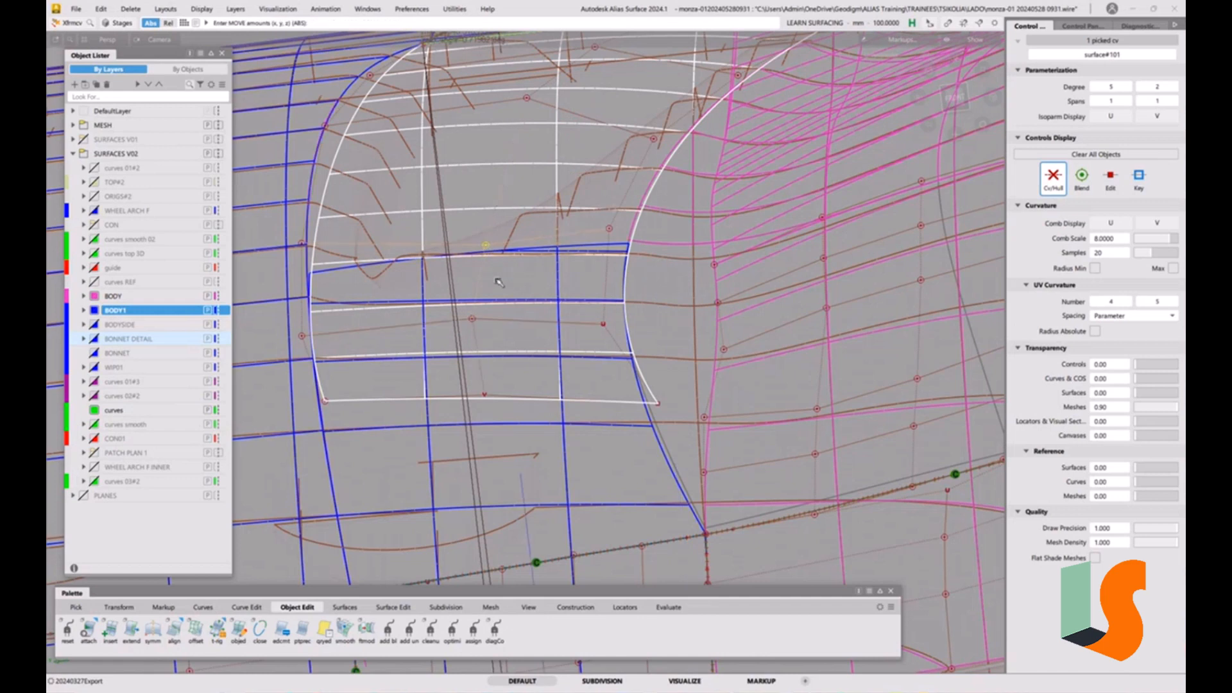
{"action": "mouse_move", "coordinate": [498, 280]}
{"action": "right_mouse_down"}
{"action": "mouse_move", "coordinate": [495, 265]}
{"action": "mouse_move", "coordinate": [502, 286]}
{"action": "mouse_move", "coordinate": [491, 277]}
{"action": "mouse_move", "coordinate": [507, 277]}
{"action": "right_mouse_up"}
{"action": "left_click", "coordinate": [473, 319]}
{"action": "left_click", "coordinate": [484, 235]}
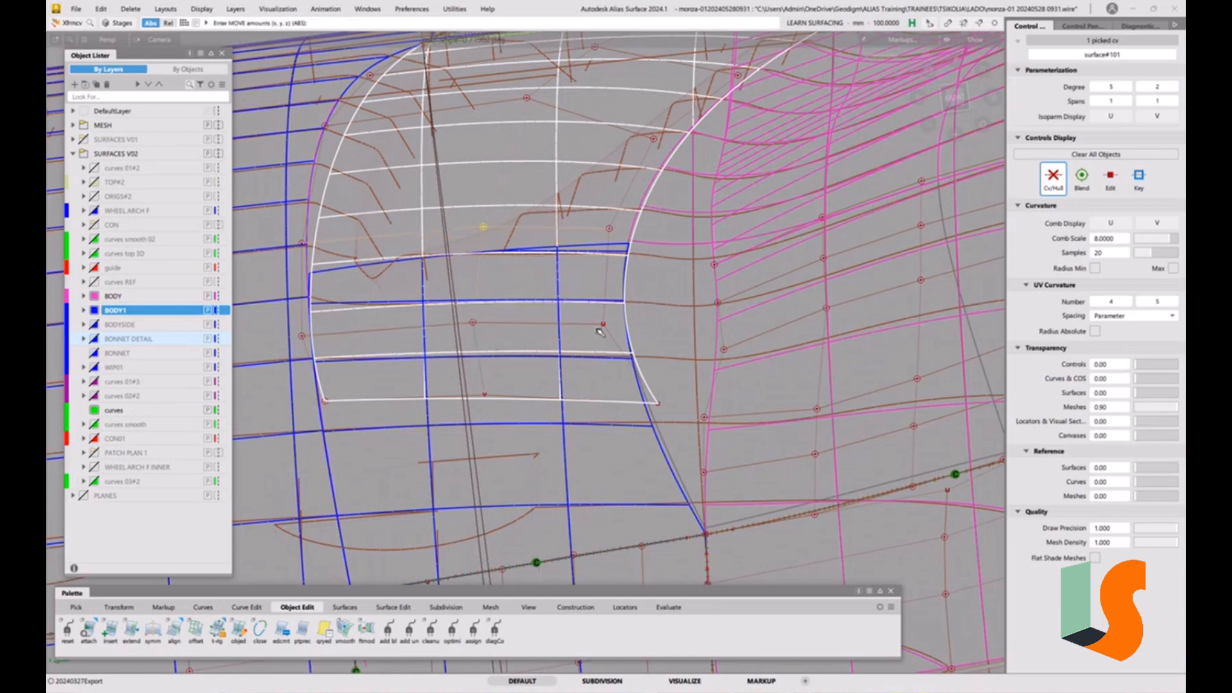
- Lower the middle, right and left CVs of surface#101's lower end hull slightly in Z
{"action": "left_click", "coordinate": [486, 394]}
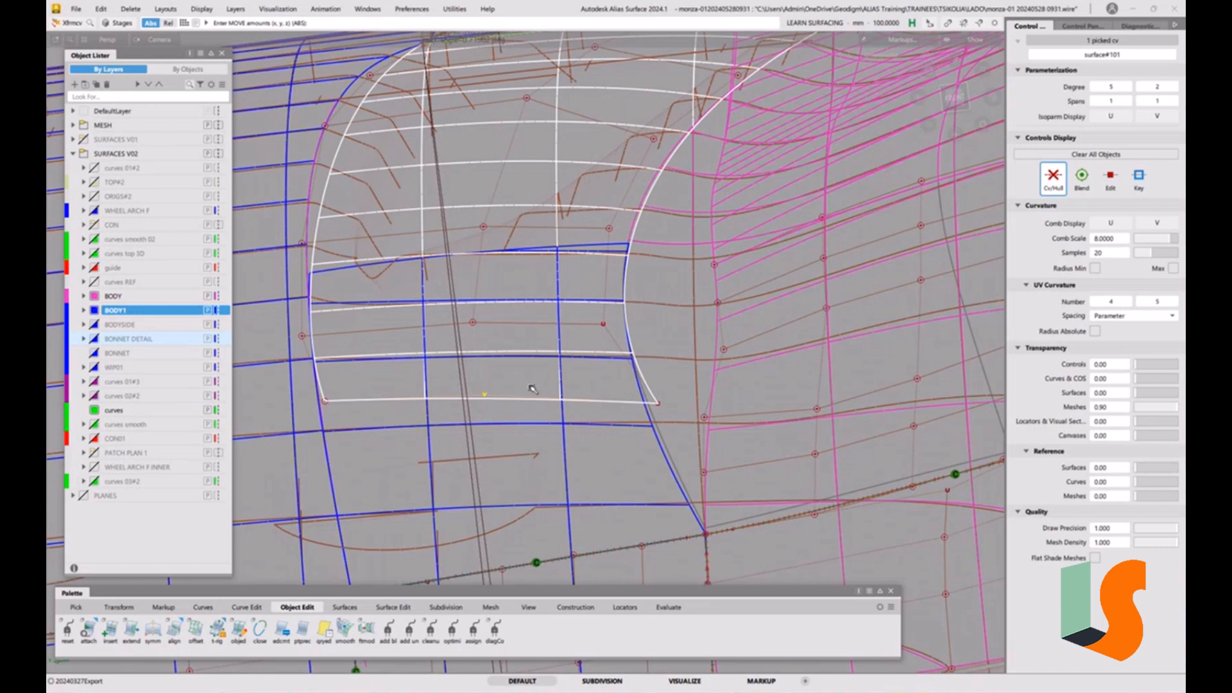
{"action": "left_click", "coordinate": [657, 406]}
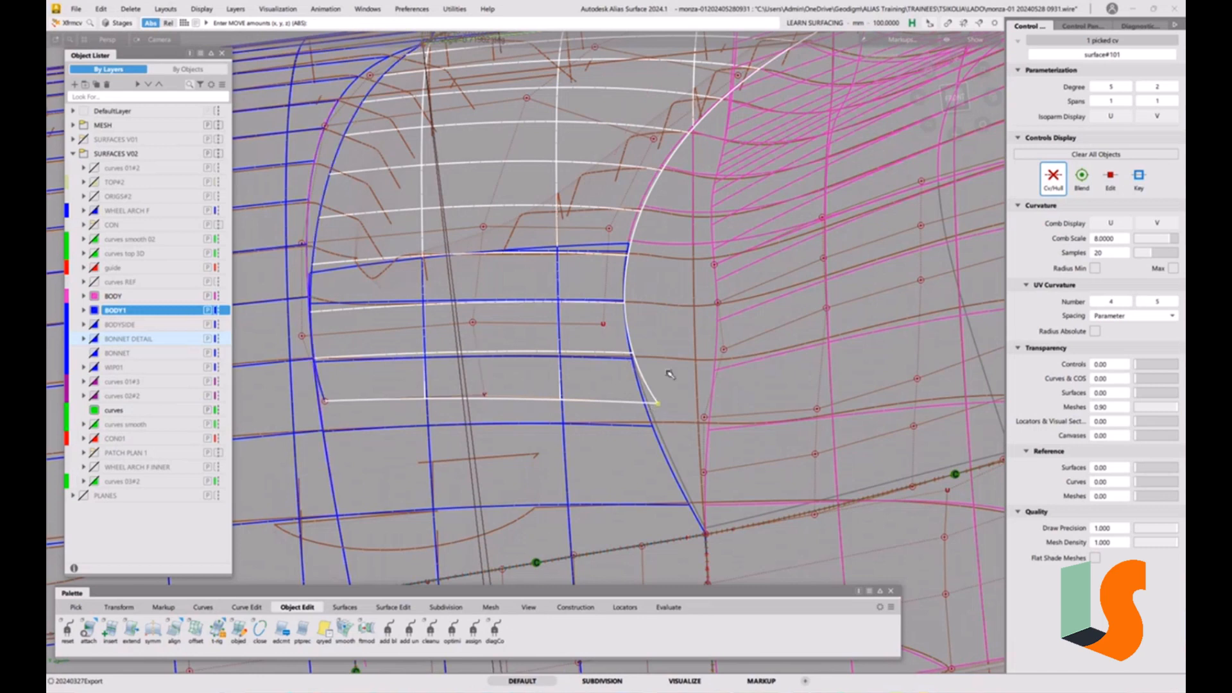
{"action": "left_click", "coordinate": [485, 396]}
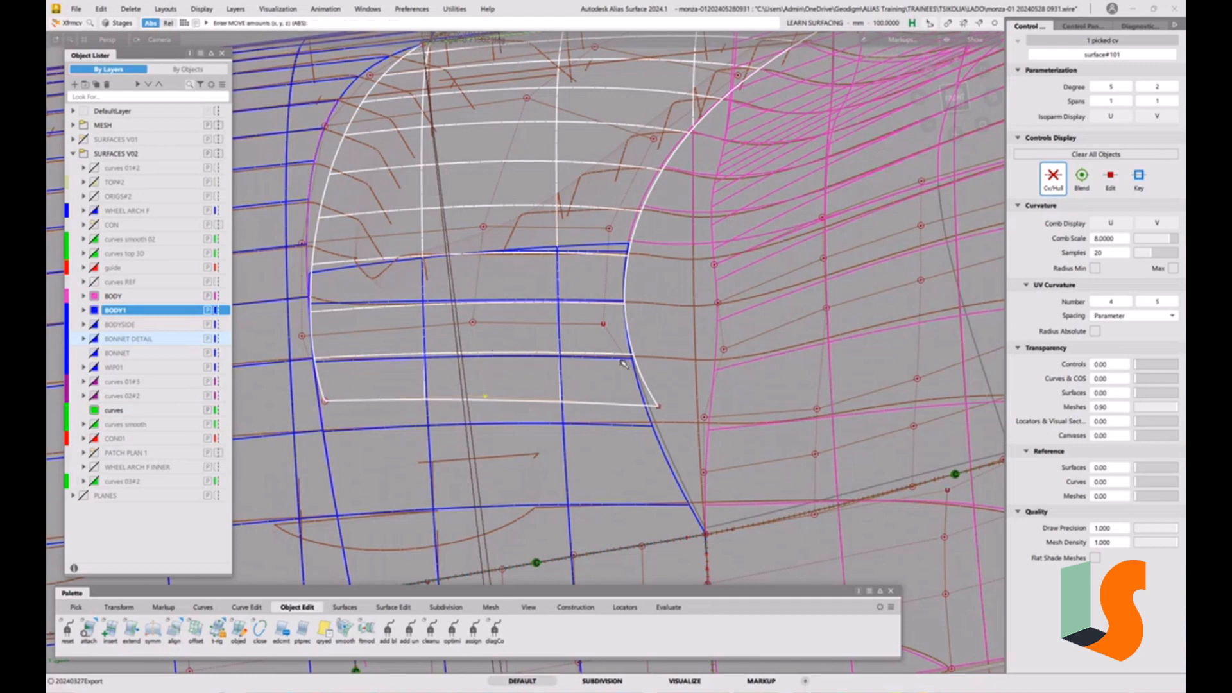
{"action": "left_click", "coordinate": [326, 401]}
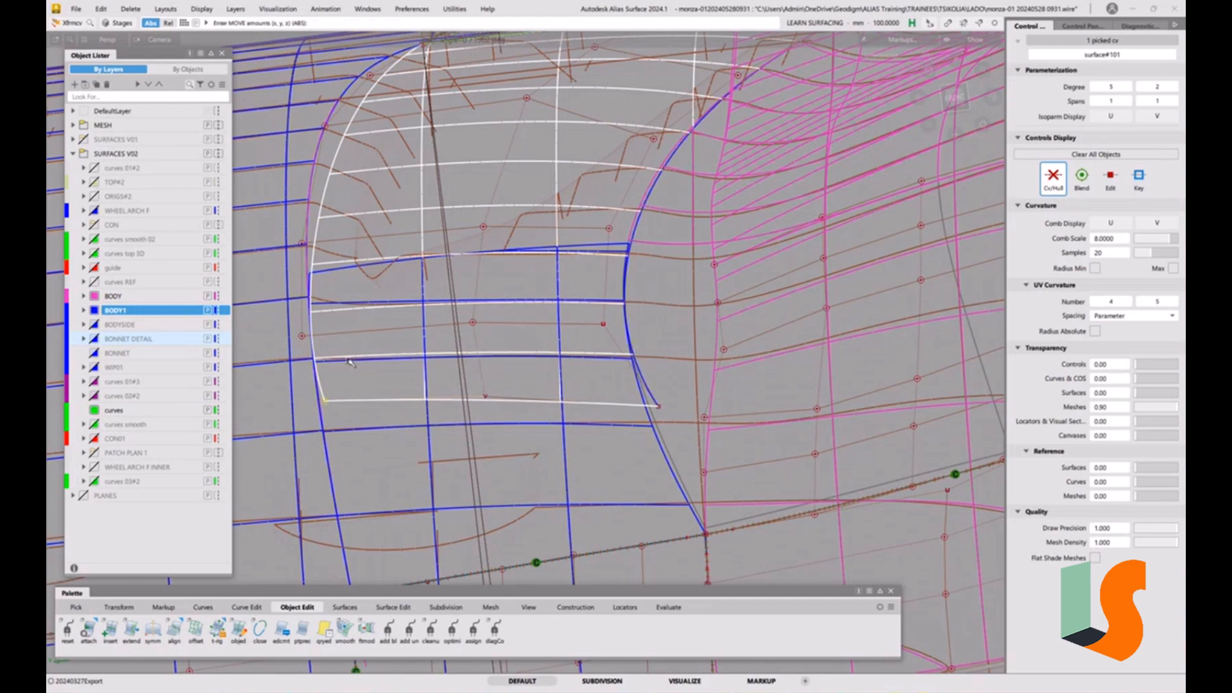
{"action": "right_click_drag", "start_coordinate": [345, 383], "coordinate": [346, 385]}
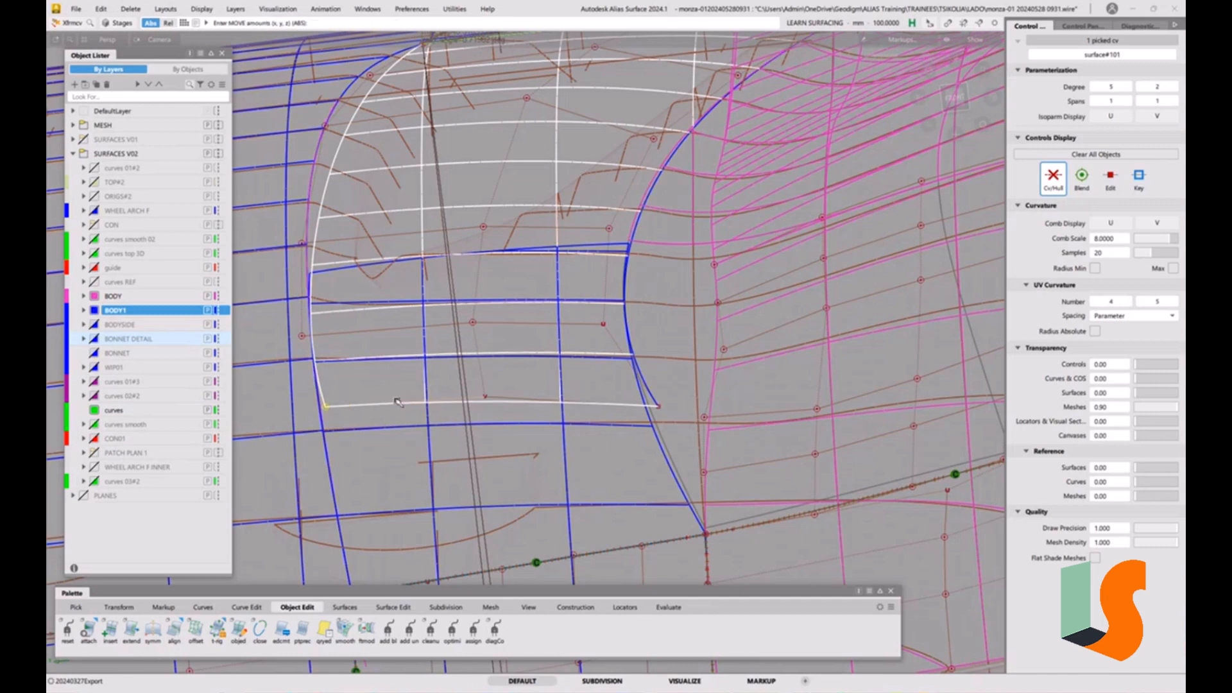
- Fine-tune the Z height of the lower end hull's right corner CV and the second hull's right CV
{"action": "left_click", "coordinate": [485, 398]}
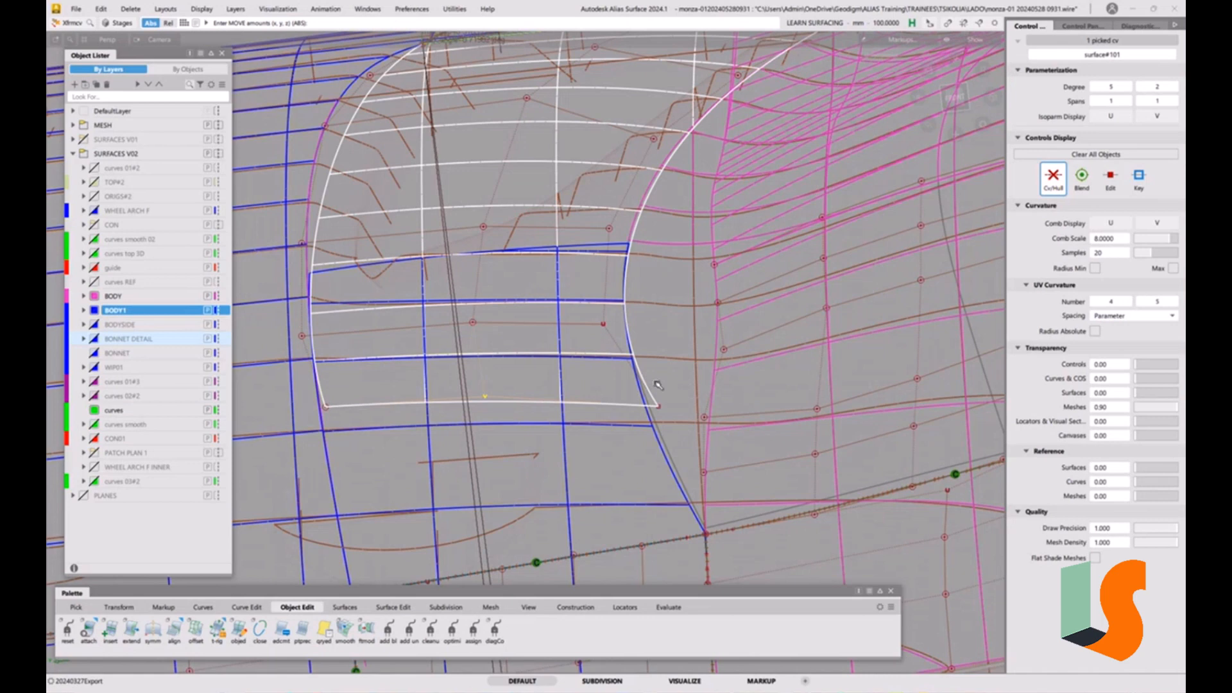
{"action": "left_click", "coordinate": [658, 401]}
{"action": "right_click_drag", "start_coordinate": [660, 398], "coordinate": [668, 386]}
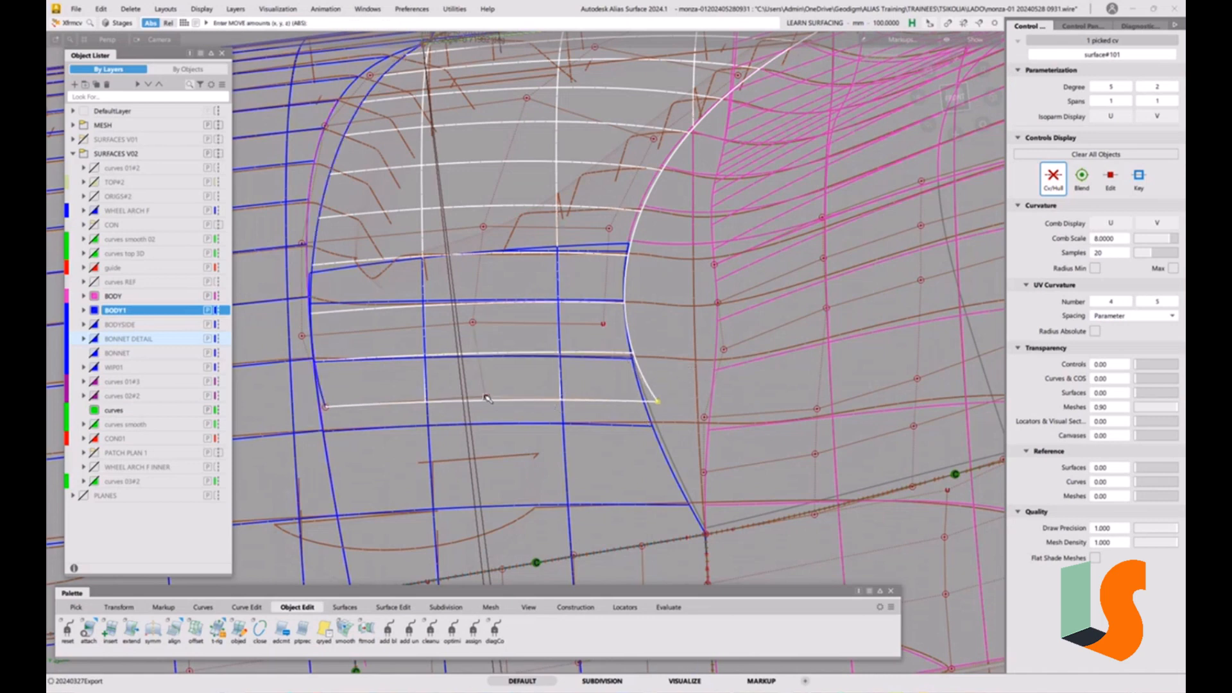
{"action": "left_click", "coordinate": [605, 324]}
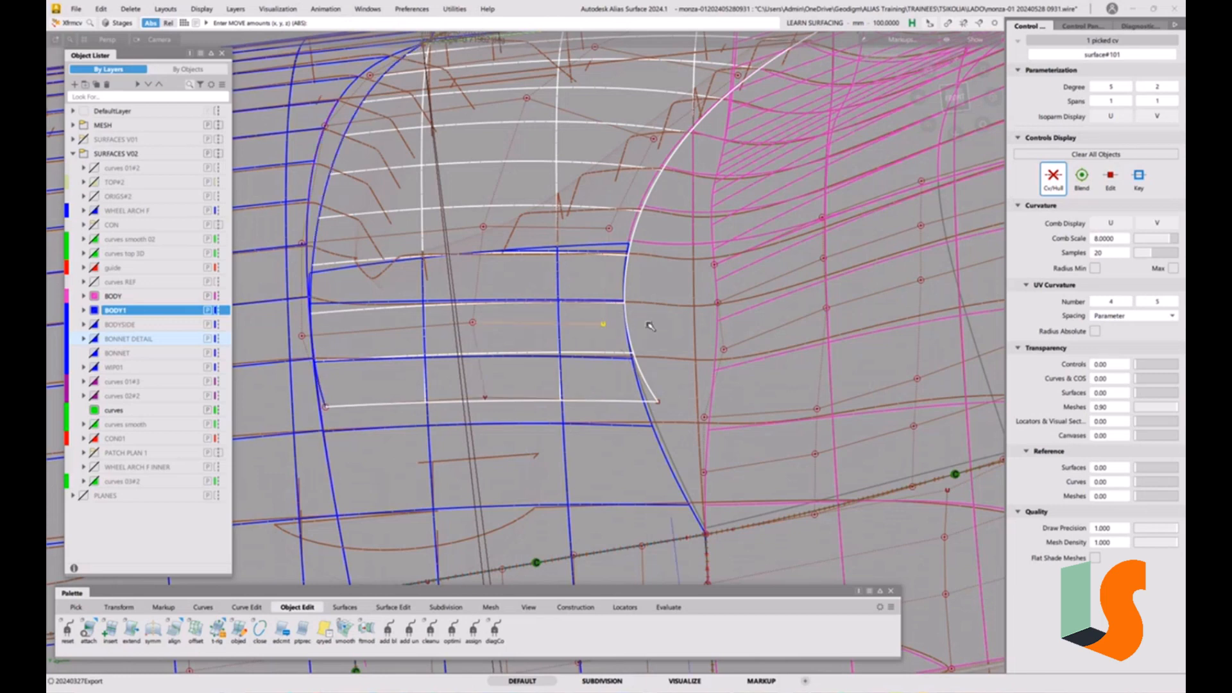
{"action": "right_click_drag", "start_coordinate": [650, 326], "coordinate": [660, 408]}
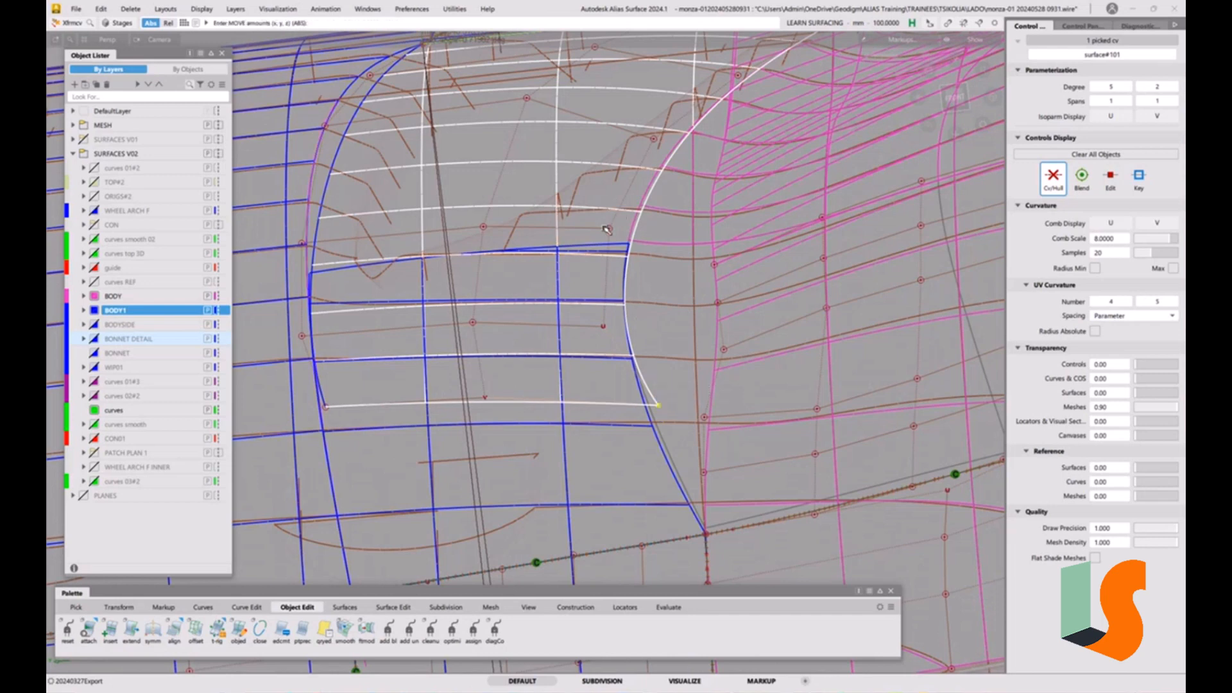
- Fine-tune the Z height of the right CVs on surface#101's second and third hulls from the lower end
{"action": "left_click", "coordinate": [607, 228]}
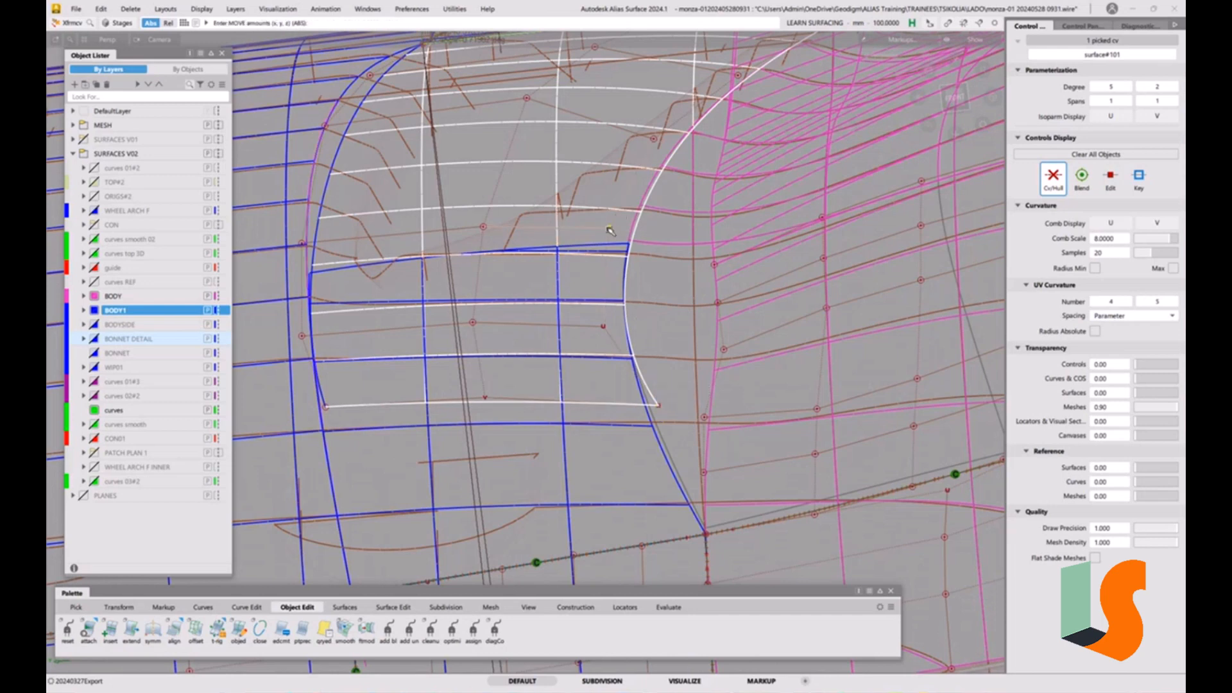
{"action": "left_click", "coordinate": [602, 324]}
{"action": "right_click_drag", "start_coordinate": [603, 328], "coordinate": [645, 329]}
{"action": "left_click", "coordinate": [608, 227]}
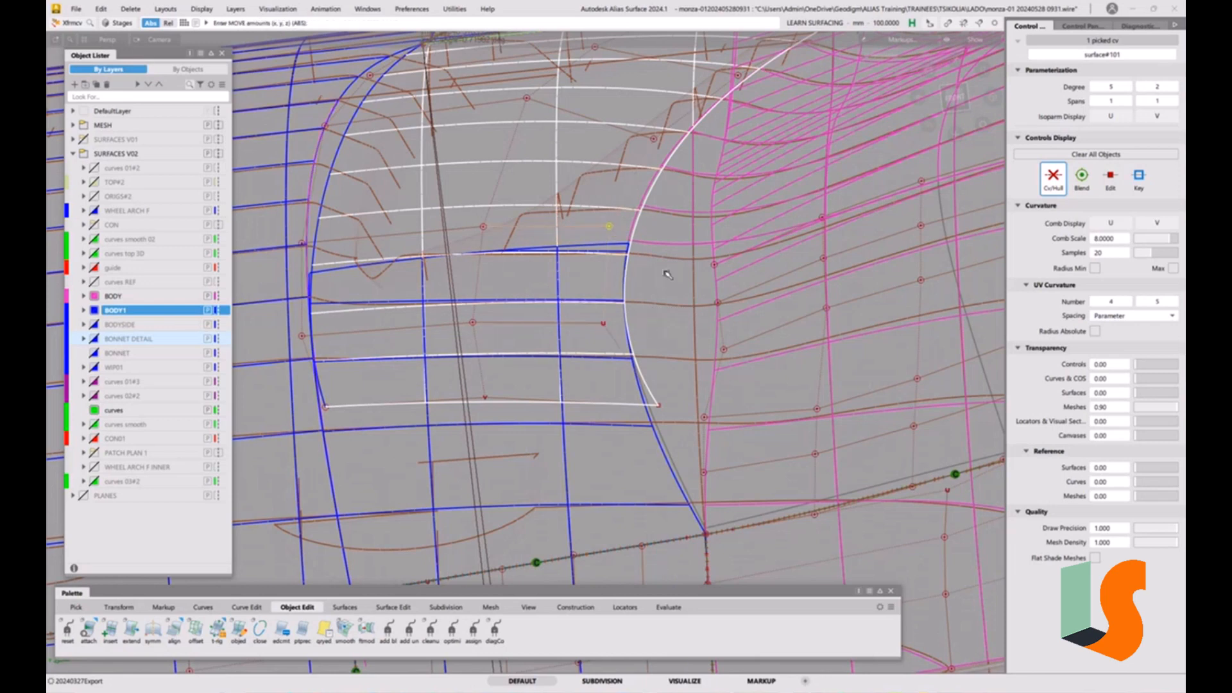
{"action": "right_click_drag", "start_coordinate": [666, 279], "coordinate": [665, 276]}
- Raise the middle and left CVs of surface#101's third hull from the lower end slightly in Z
{"action": "left_click_drag", "start_coordinate": [665, 276], "coordinate": [651, 309], "text": "alt+shift"}
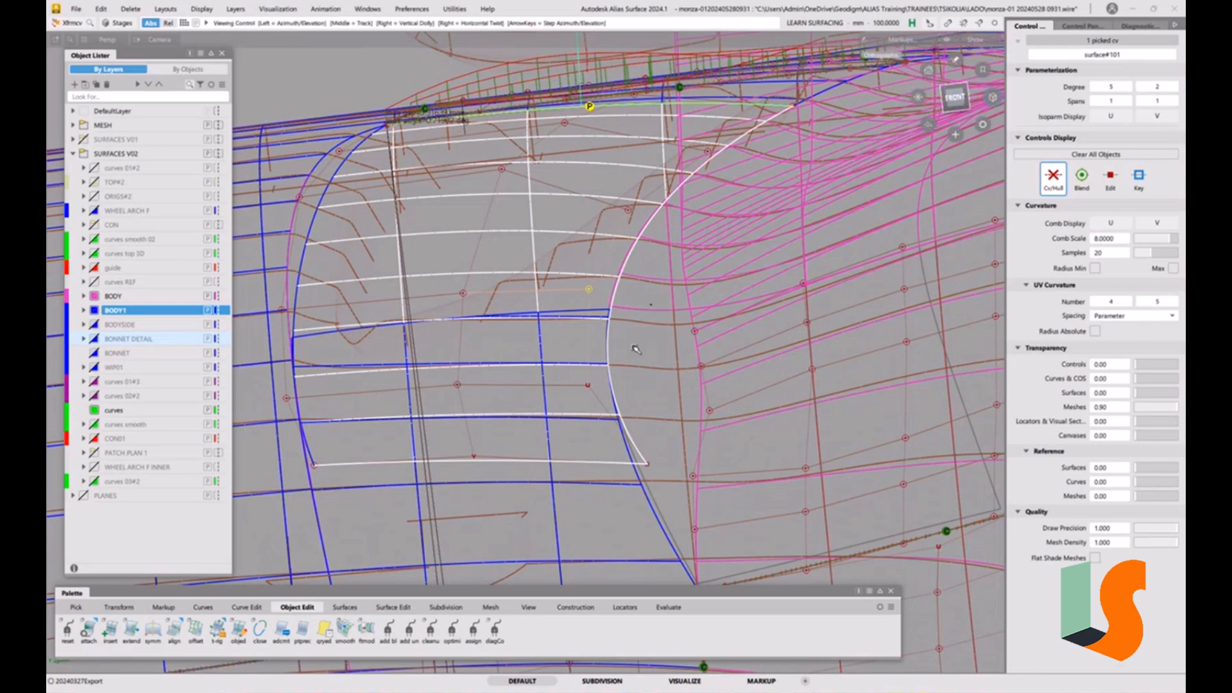
{"action": "left_click_drag", "start_coordinate": [635, 349], "coordinate": [523, 296], "text": "alt+shift"}
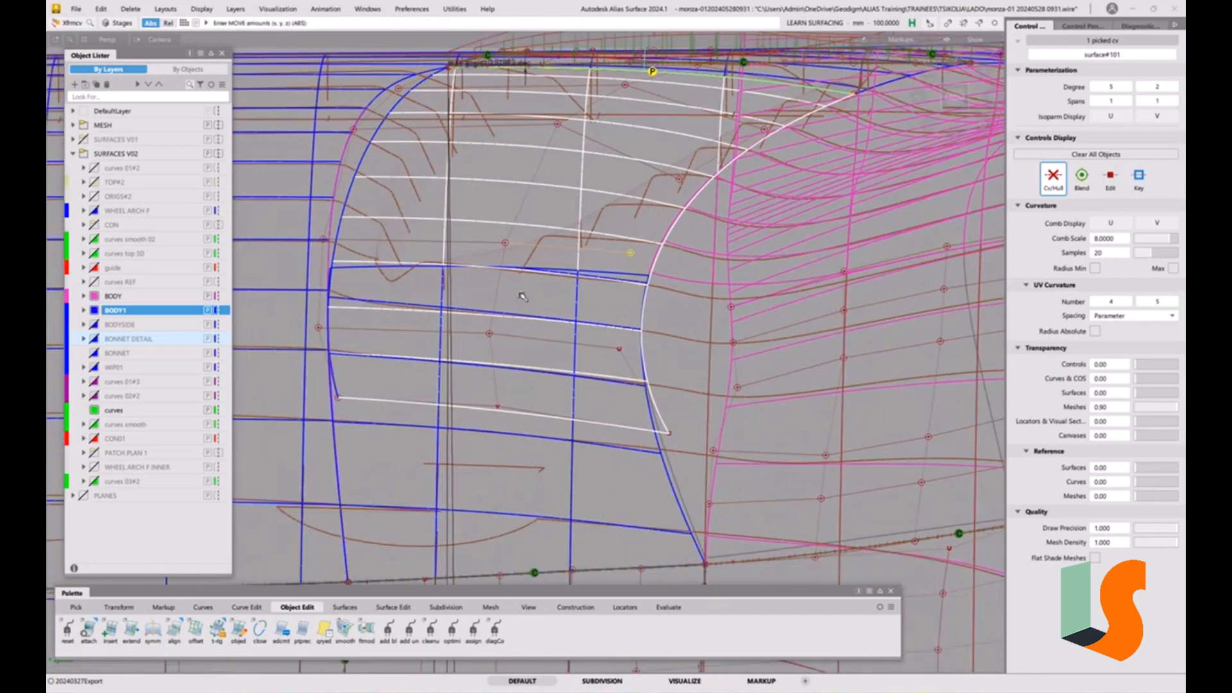
{"action": "left_click", "coordinate": [325, 240]}
{"action": "right_click_drag", "start_coordinate": [275, 267], "coordinate": [273, 268]}
{"action": "left_click", "coordinate": [505, 243]}
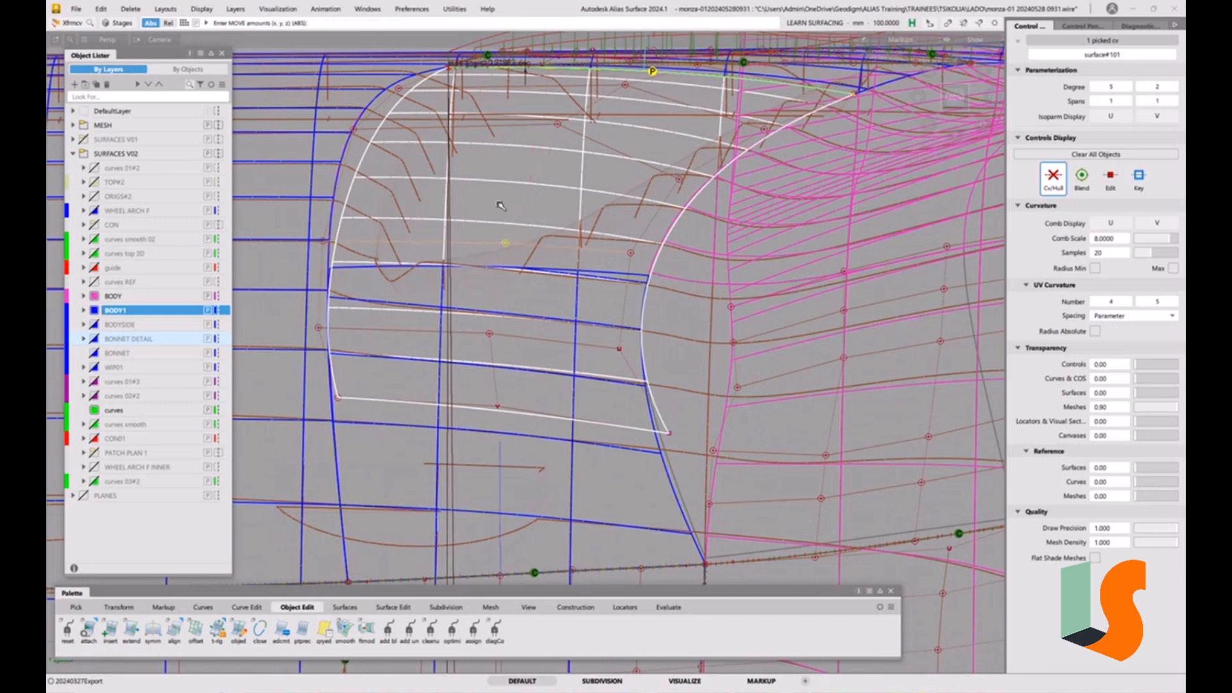
{"action": "right_click_drag", "start_coordinate": [501, 206], "coordinate": [501, 203]}
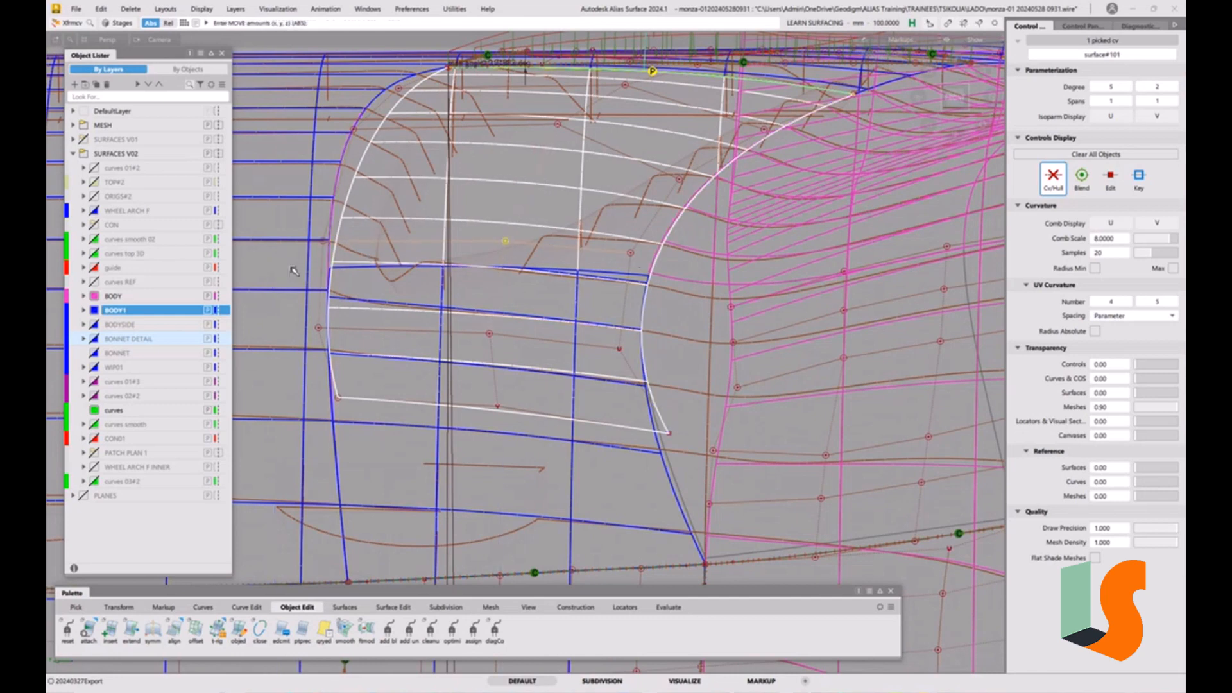
{"action": "left_click", "coordinate": [324, 242]}
{"action": "right_click_drag", "start_coordinate": [324, 242], "coordinate": [324, 235]}
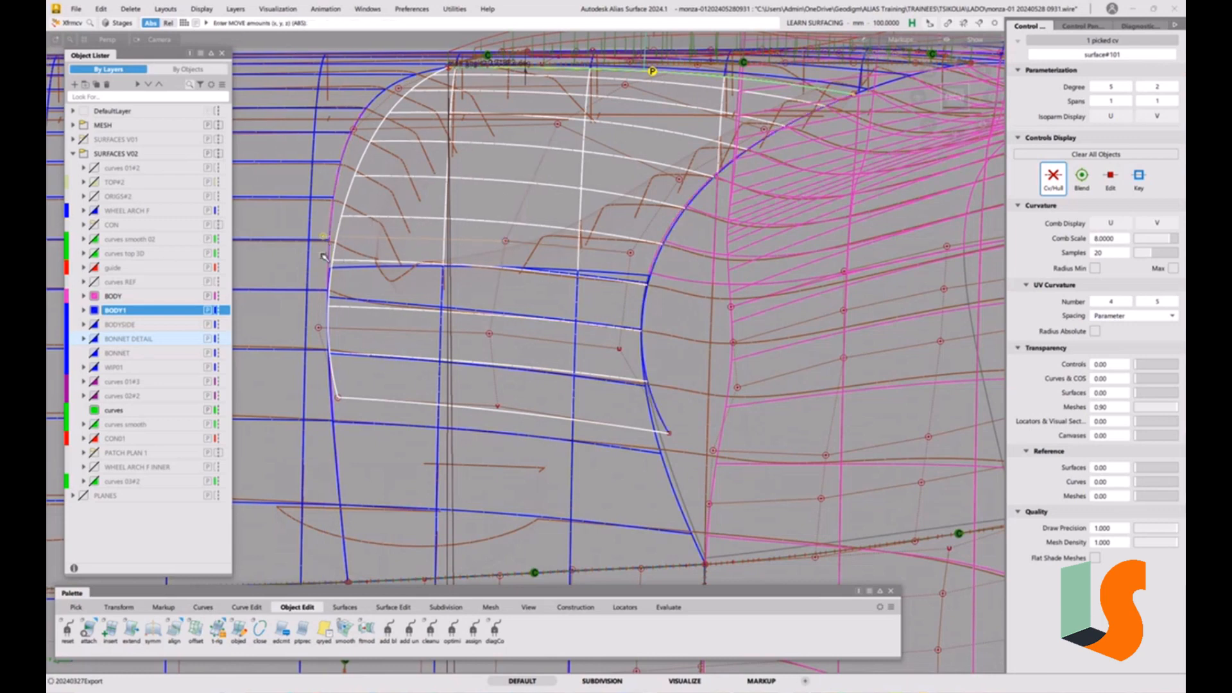
- Raise the left CV of surface#101's second hull in Z and fine-tune the lower end hull's left corner CV
{"action": "left_click", "coordinate": [317, 328]}
{"action": "right_click_drag", "start_coordinate": [317, 328], "coordinate": [319, 323]}
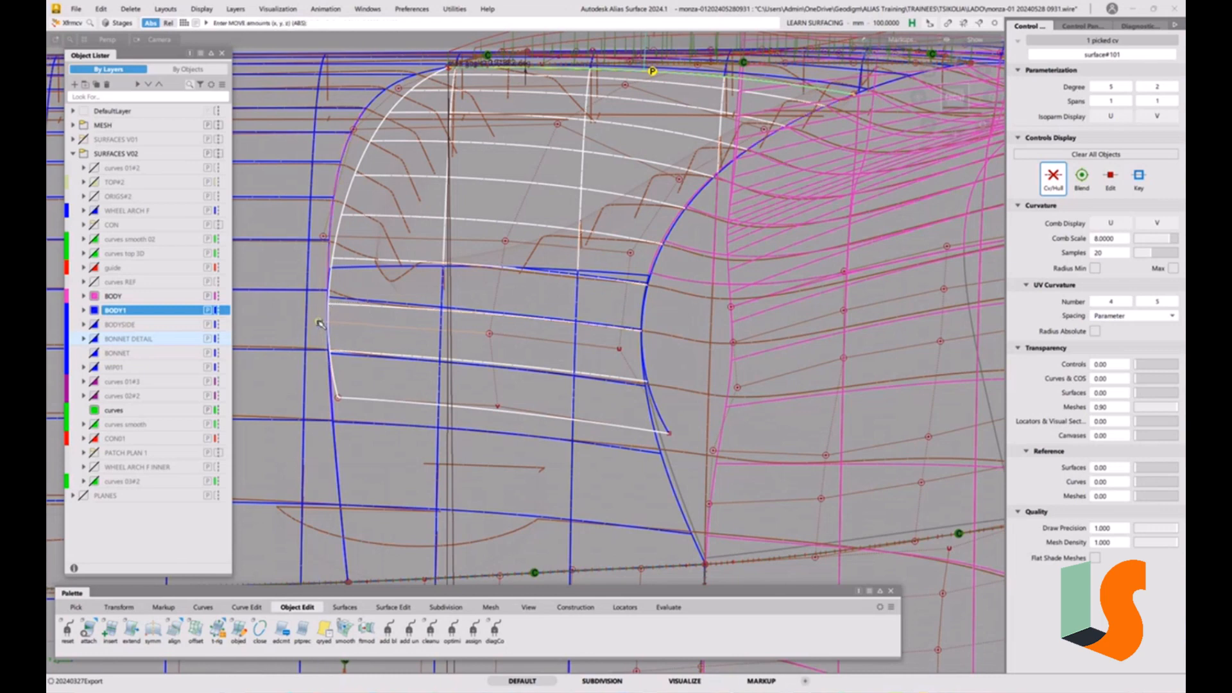
{"action": "left_click", "coordinate": [337, 399]}
{"action": "right_click_drag", "start_coordinate": [338, 399], "coordinate": [338, 398]}
{"action": "left_click", "coordinate": [317, 321]}
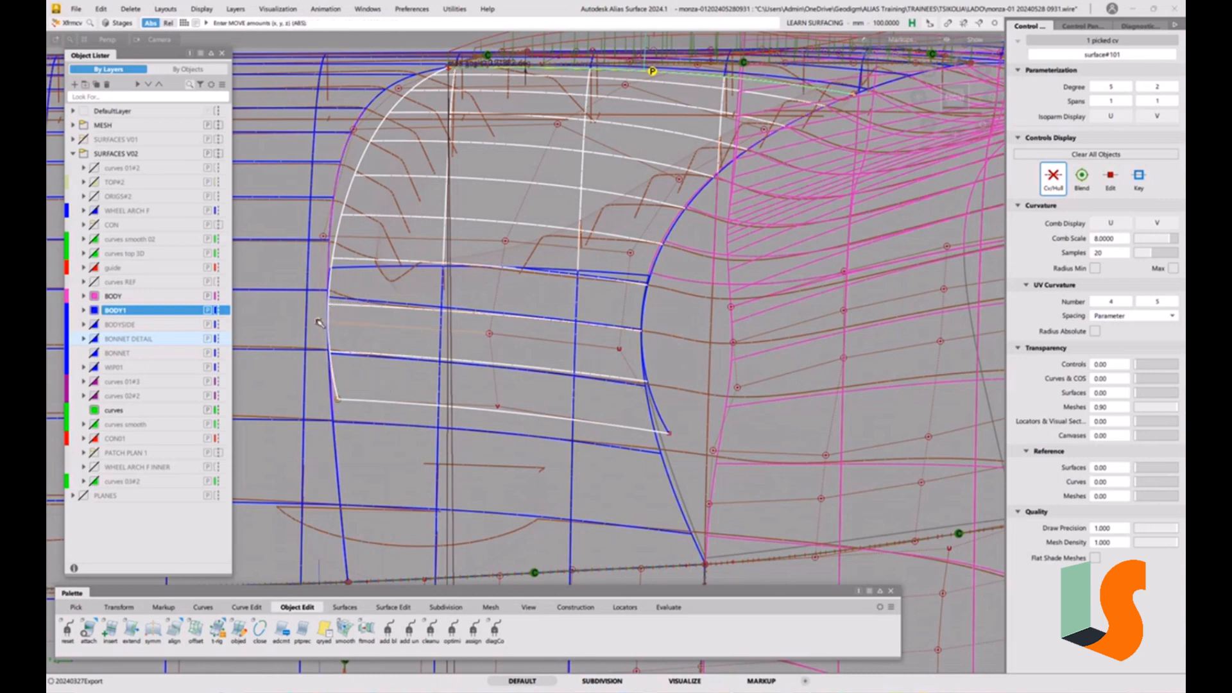
{"action": "right_click_drag", "start_coordinate": [318, 320], "coordinate": [320, 319]}
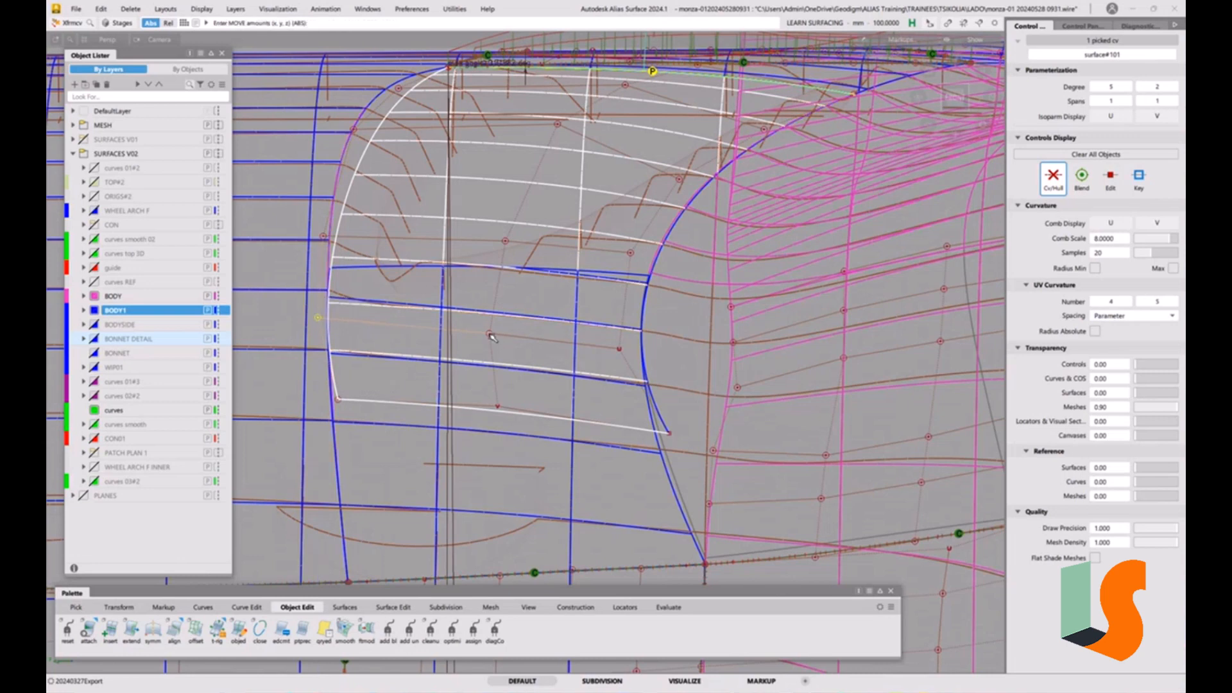
- Lower the third hull's middle CV slightly in Z and raise that hull's left CV on surface#101
{"action": "left_click", "coordinate": [489, 334]}
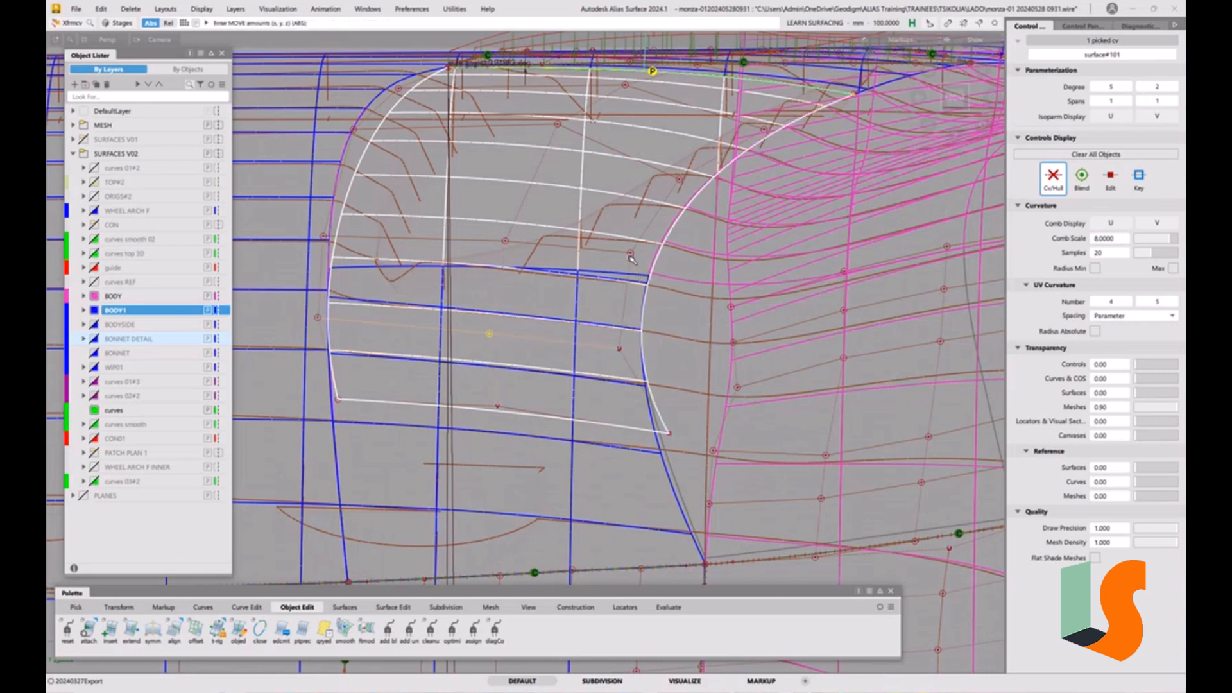
{"action": "left_click", "coordinate": [505, 242]}
{"action": "right_click_drag", "start_coordinate": [505, 241], "coordinate": [505, 247]}
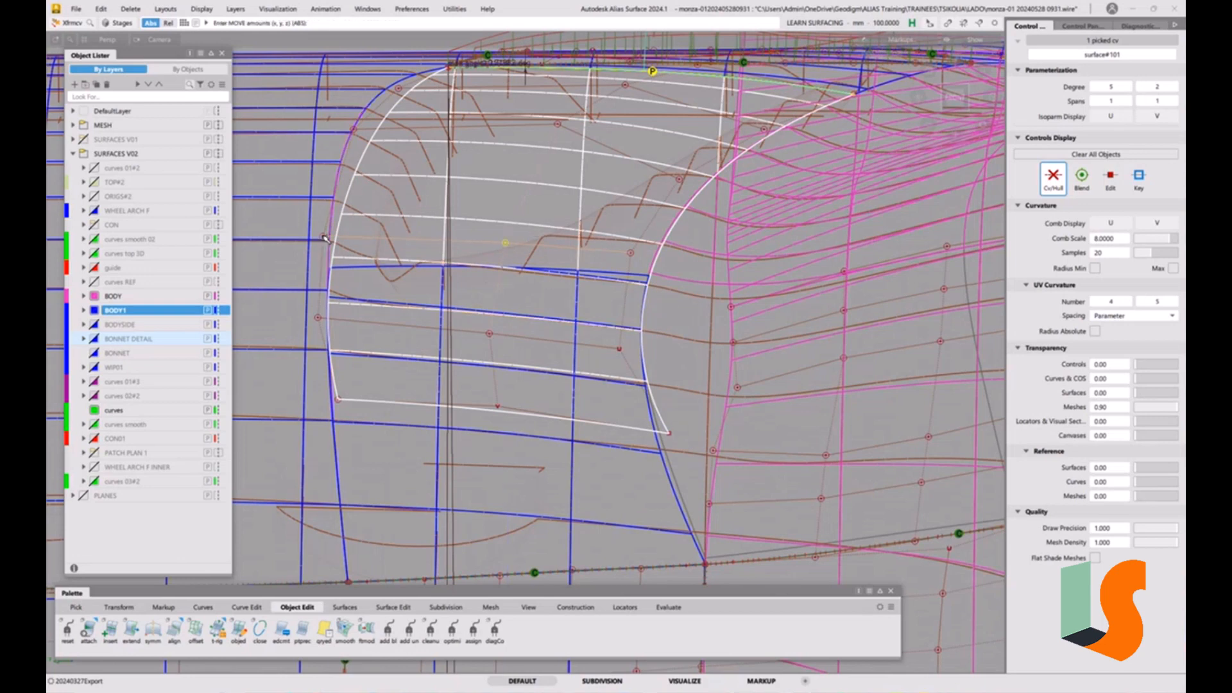
{"action": "left_click", "coordinate": [324, 237]}
{"action": "right_click_drag", "start_coordinate": [324, 237], "coordinate": [325, 236]}
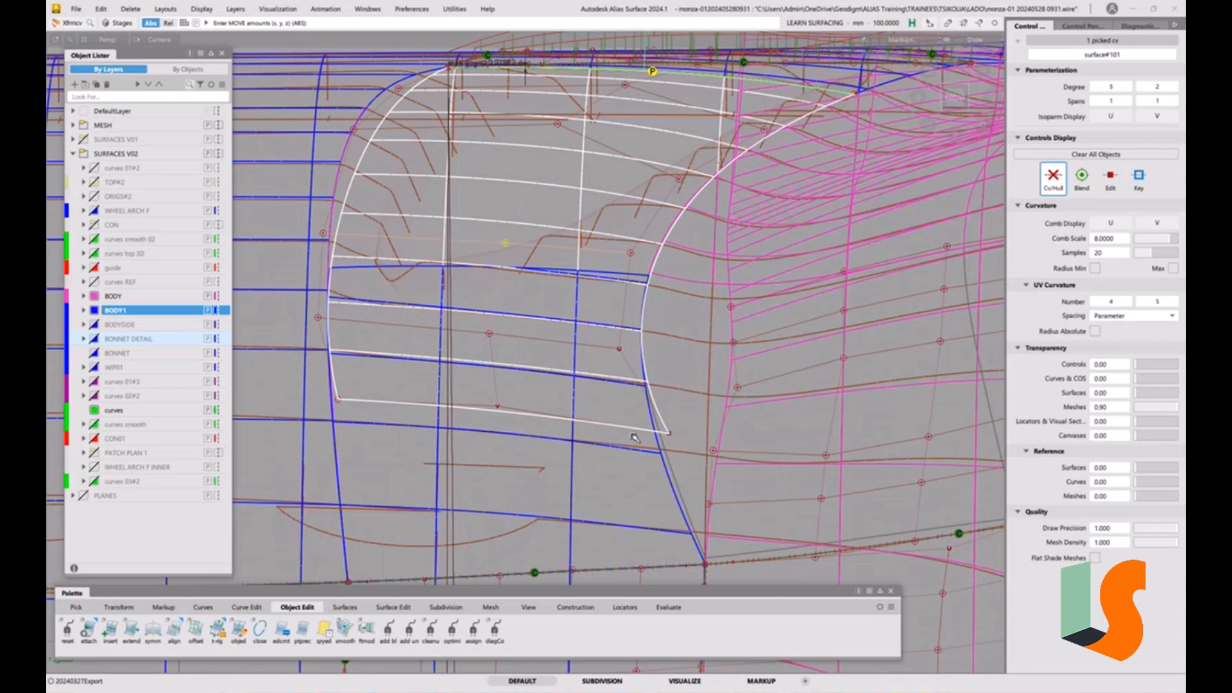
- Lower the right corner CV of surface#101's lower end hull slightly in Z and clear the selection
{"action": "left_click", "coordinate": [668, 433]}
{"action": "right_click_drag", "start_coordinate": [672, 411], "coordinate": [671, 408]}
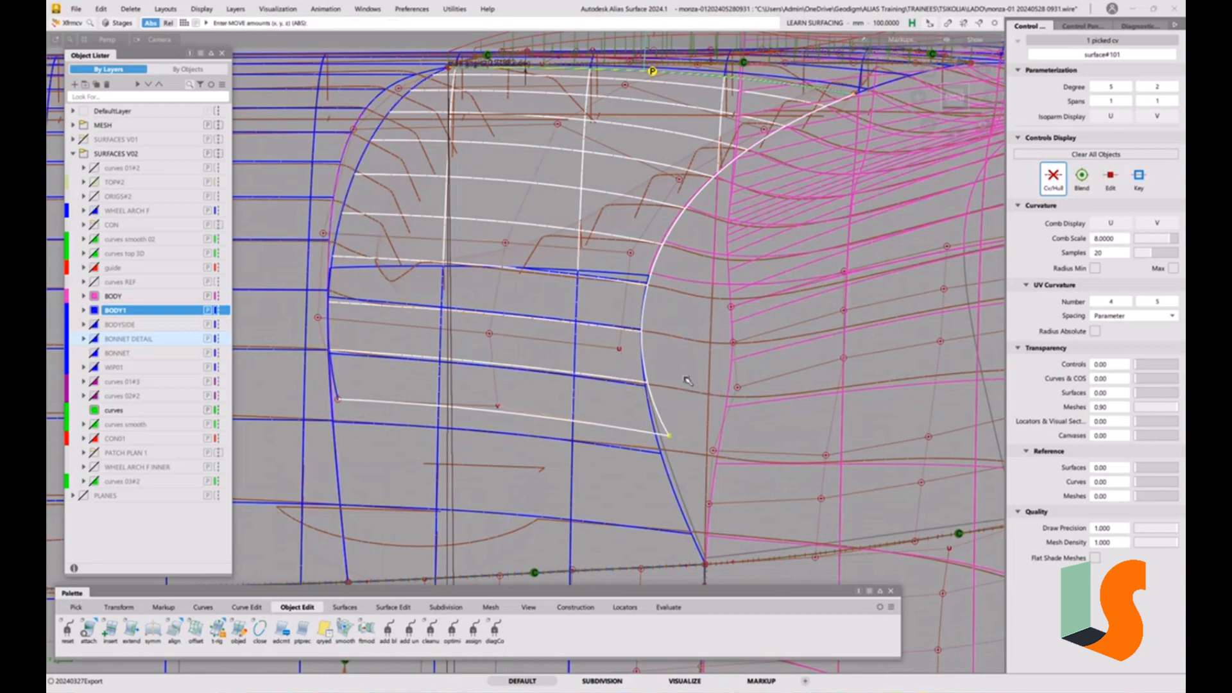
{"action": "left_click", "coordinate": [671, 366]}
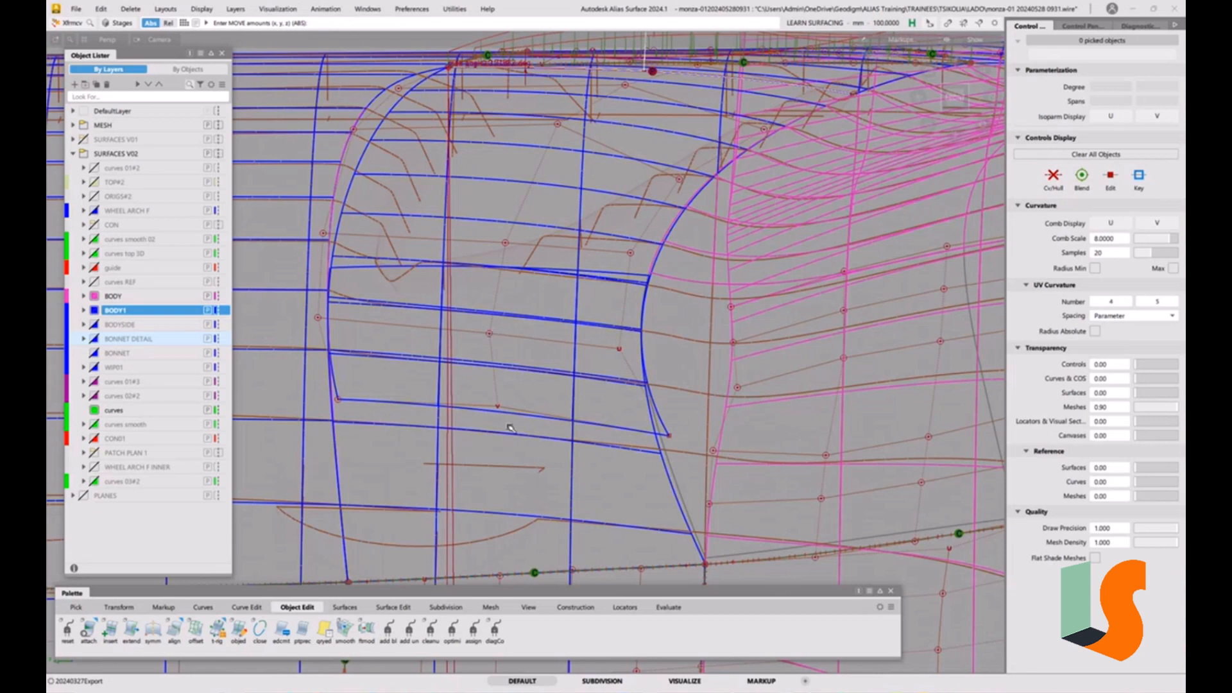
- Lower the middle CV of surface#101's lower end hull in Z and raise the second hull's middle CV
{"action": "left_click", "coordinate": [503, 412]}
{"action": "right_click_drag", "start_coordinate": [521, 388], "coordinate": [514, 351]}
{"action": "left_click", "coordinate": [489, 334]}
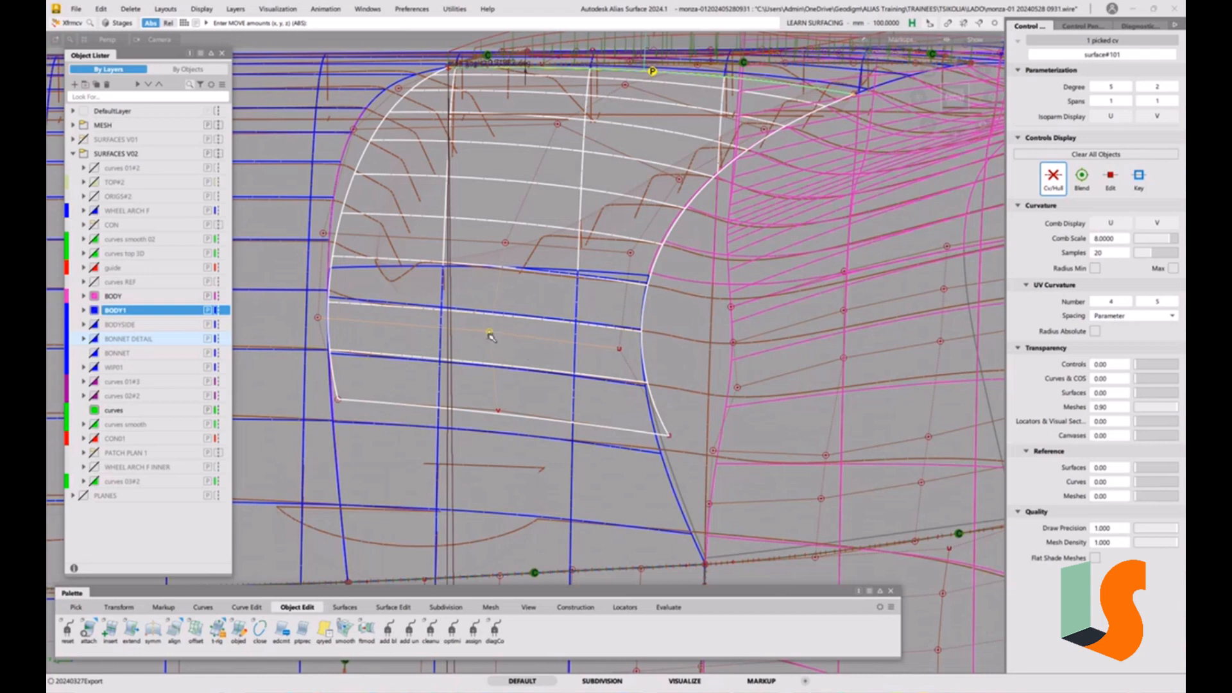
{"action": "left_click", "coordinate": [499, 412]}
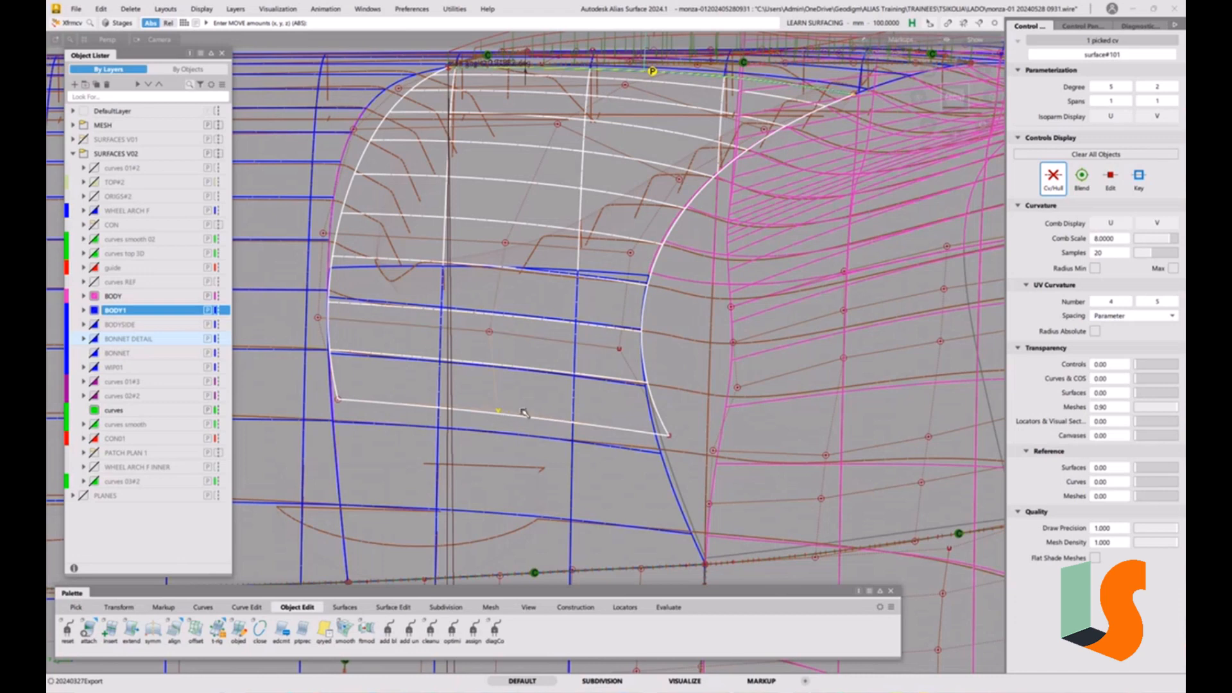
{"action": "right_click_drag", "start_coordinate": [527, 394], "coordinate": [526, 399]}
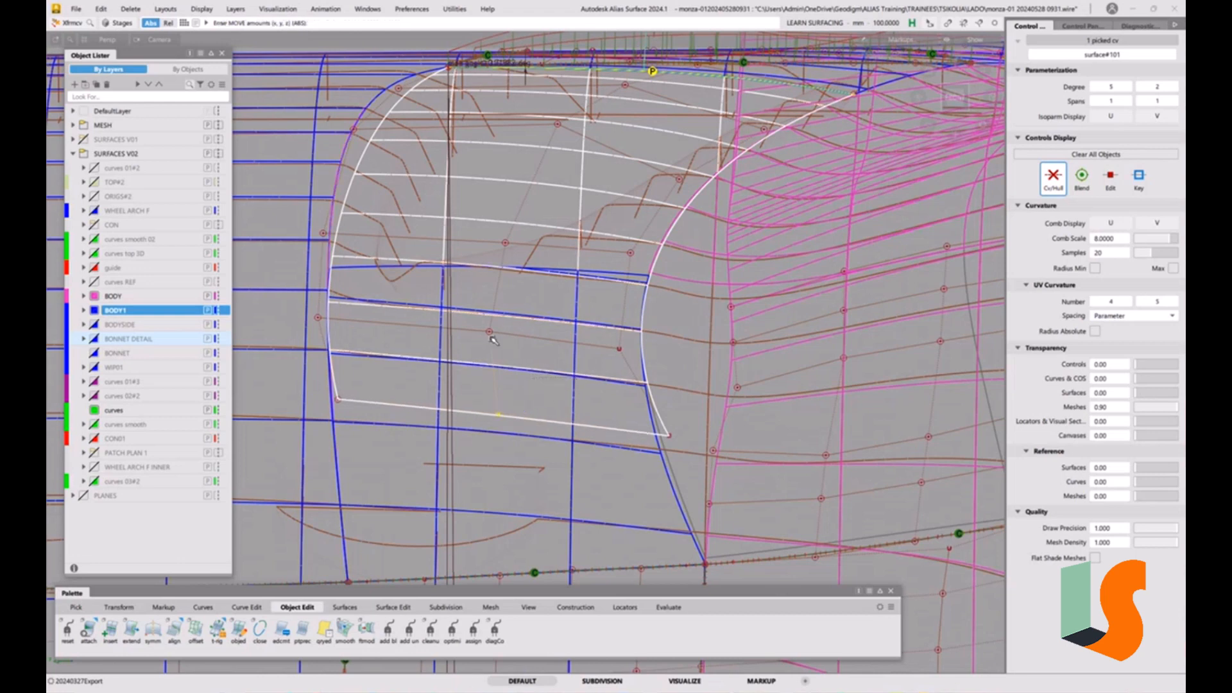
{"action": "left_click", "coordinate": [505, 244]}
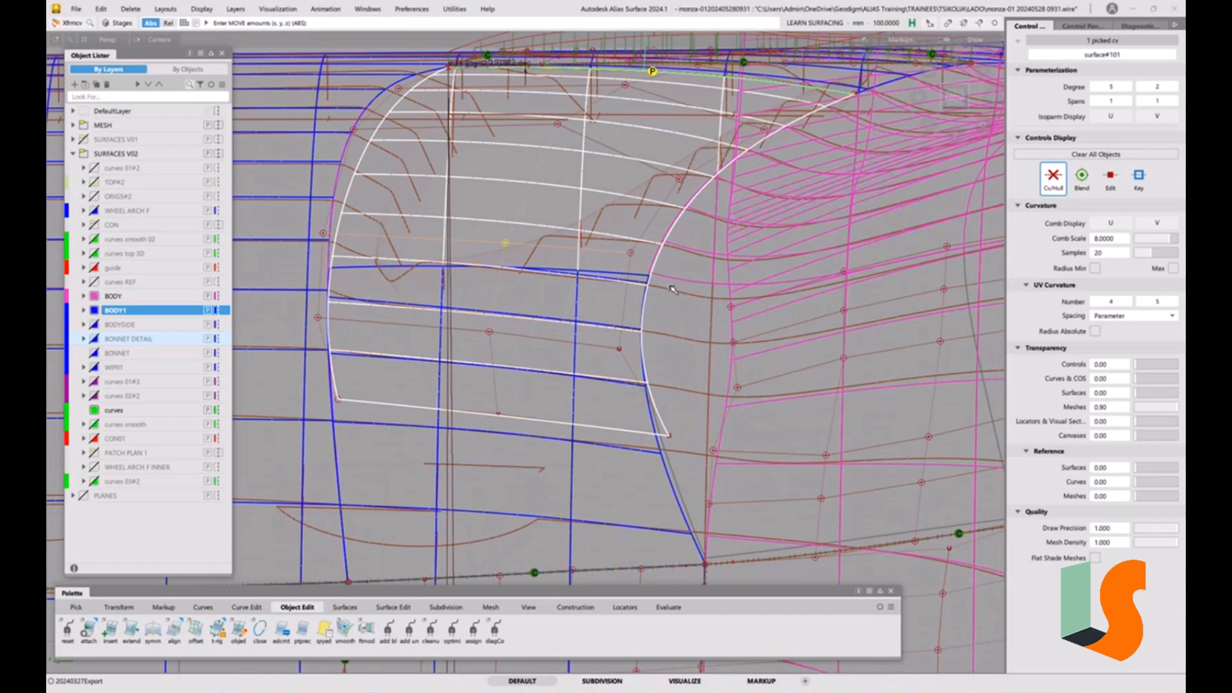
- Isolate surface#101 with Iso Angle shading to examine its highlight flow, then restore the full unshaded model
{"action": "left_click_drag", "start_coordinate": [672, 262], "coordinate": [500, 376], "text": "ctrl+shift"}
{"action": "left_click", "coordinate": [603, 263]}
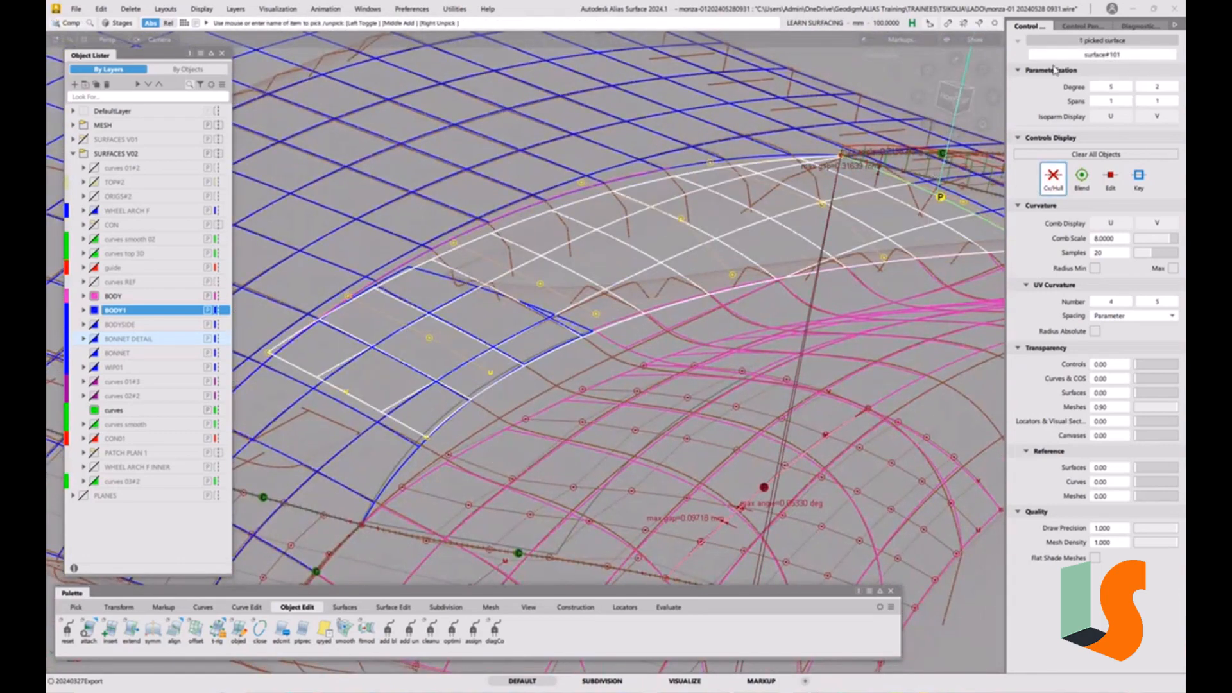
{"action": "left_click", "coordinate": [1141, 26]}
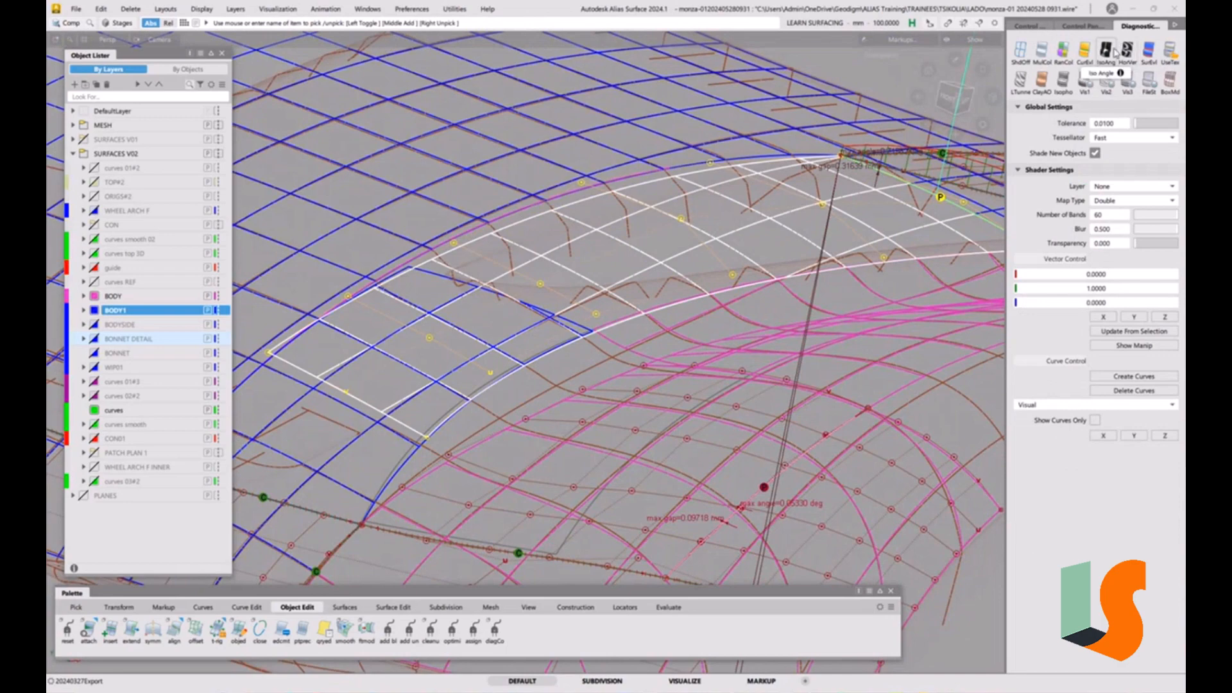
{"action": "left_click", "coordinate": [1112, 50]}
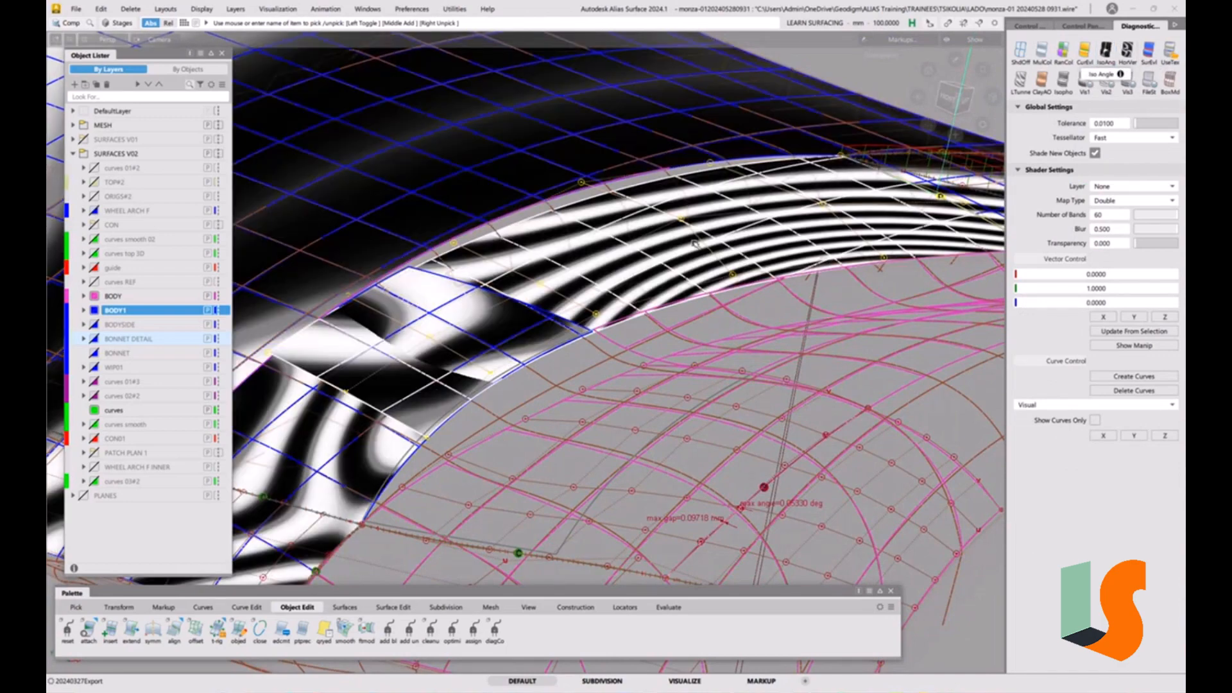
{"action": "key", "text": "alt+h"}
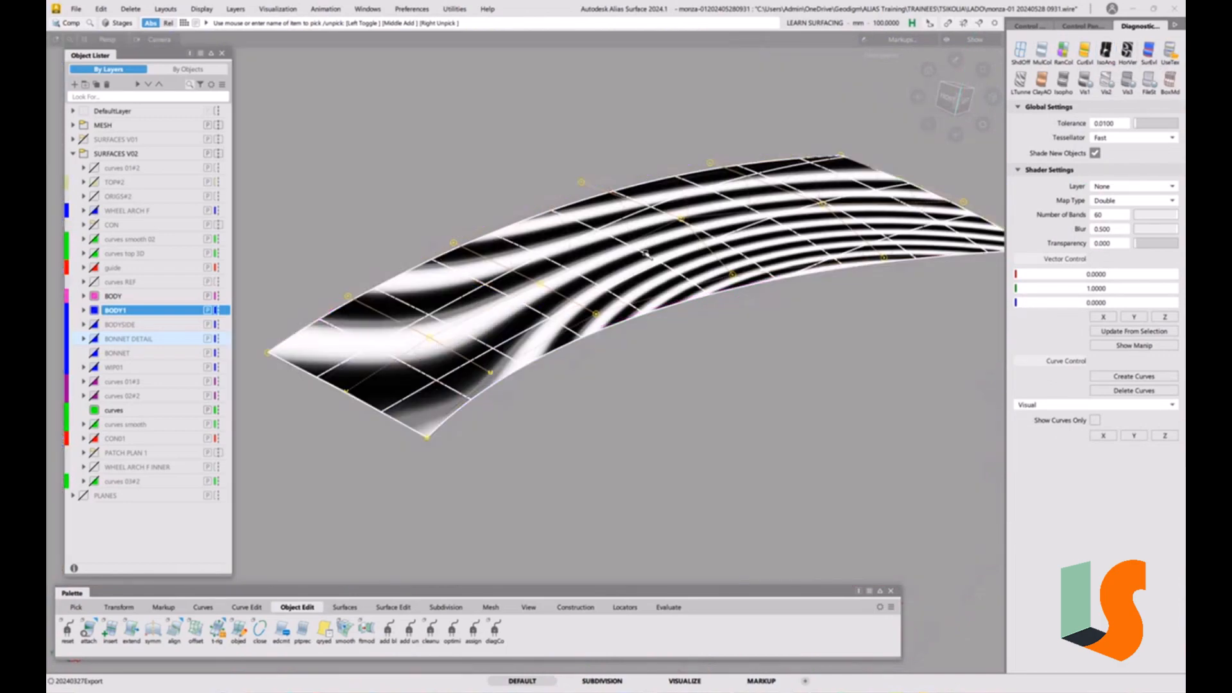
{"action": "left_click_drag", "start_coordinate": [645, 254], "coordinate": [436, 341], "text": "alt+shift"}
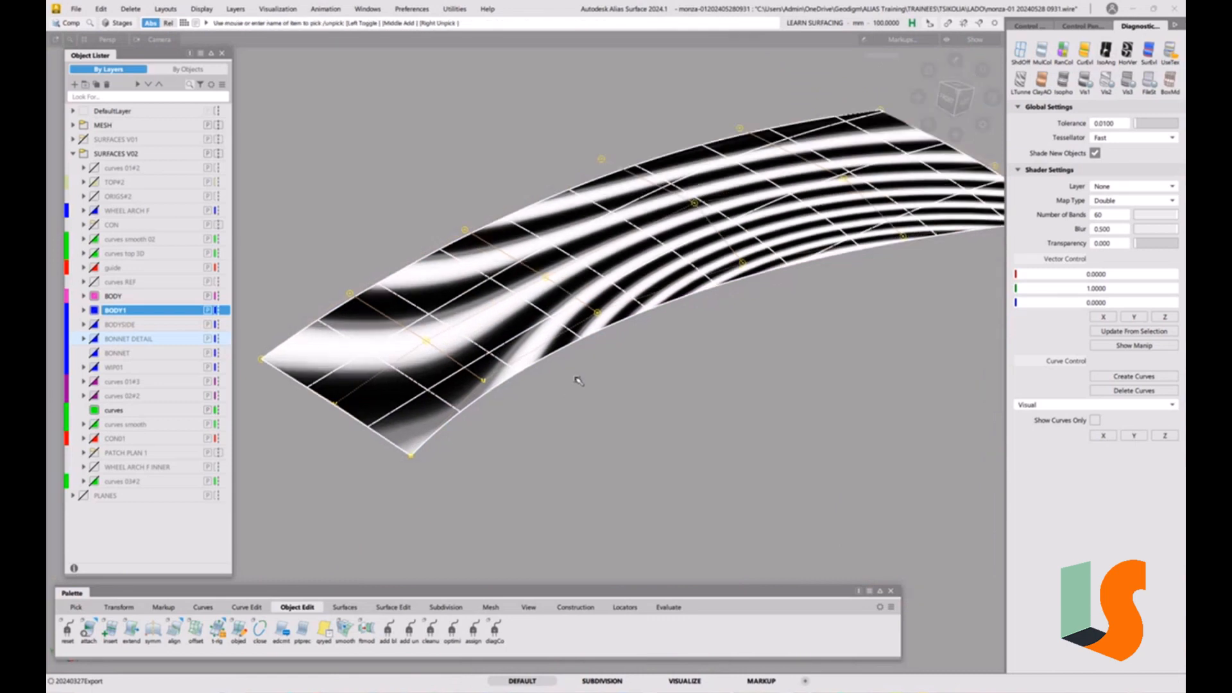
{"action": "left_click", "coordinate": [1040, 79]}
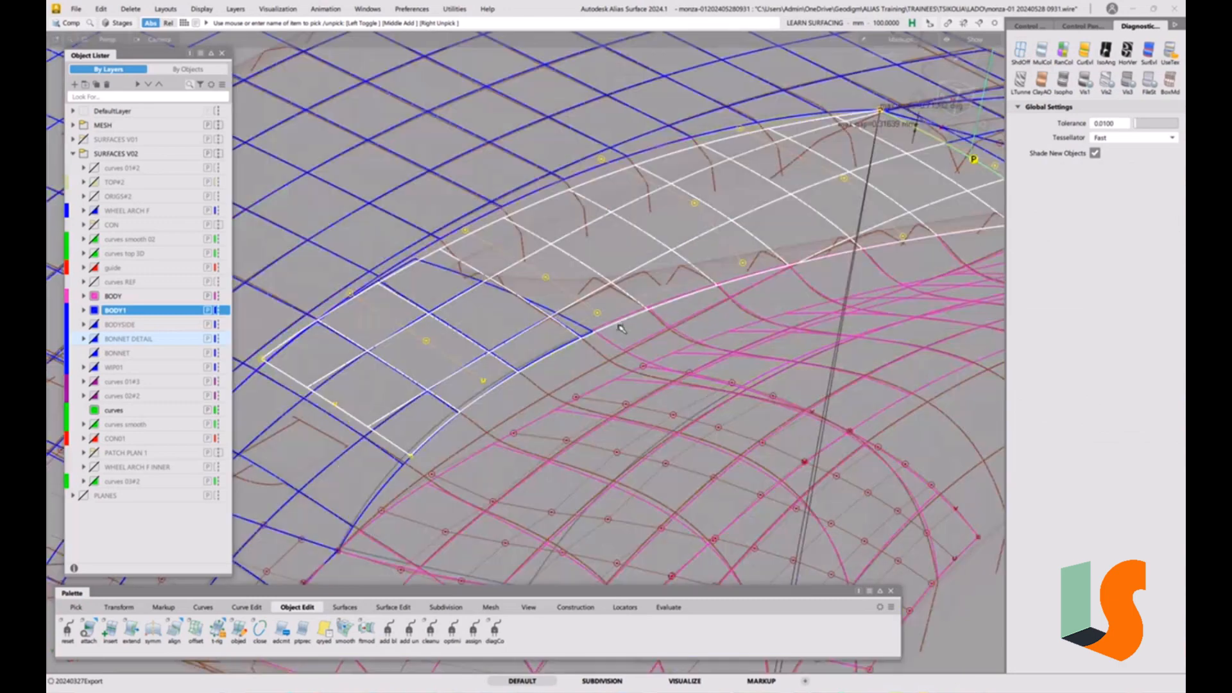
- Query-edit the blue patch just below surface#101 to inspect its Align settings
{"action": "middle_click_drag", "start_coordinate": [496, 329], "coordinate": [536, 301], "text": "alt+shift"}
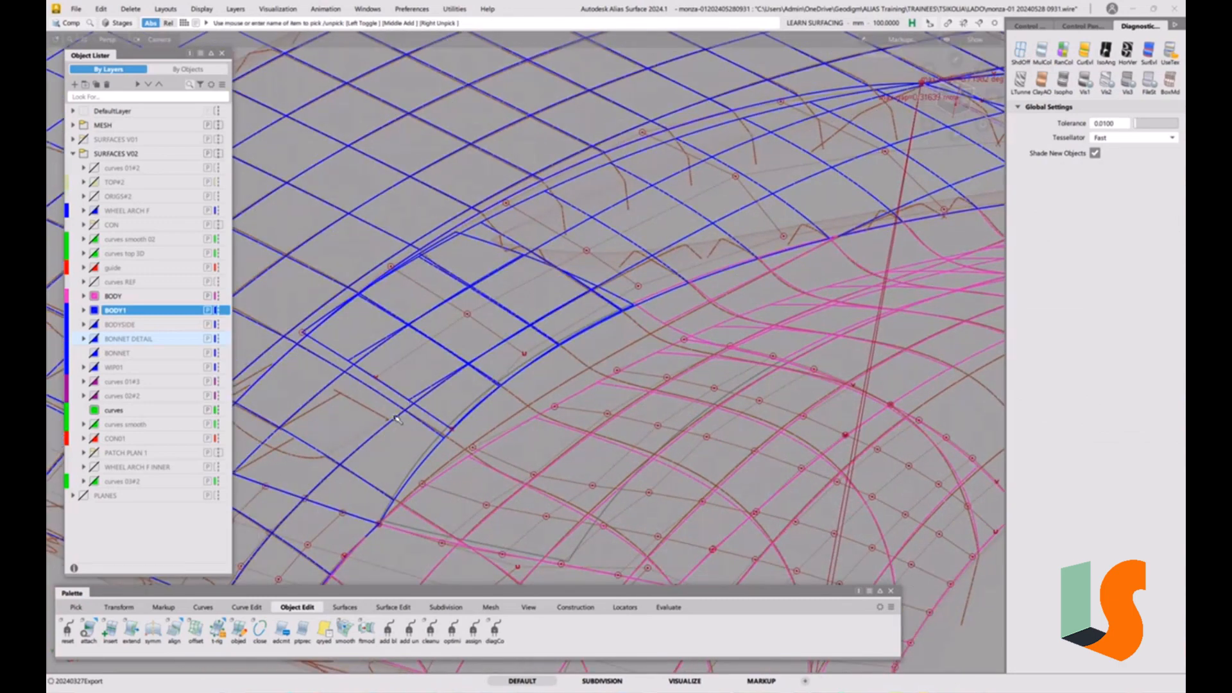
{"action": "left_click", "coordinate": [378, 456], "text": "ctrl+shift"}
{"action": "left_click", "coordinate": [388, 437]}
{"action": "right_click_drag", "start_coordinate": [389, 436], "coordinate": [539, 577], "text": "alt+shift"}
{"action": "middle_click_drag", "start_coordinate": [539, 577], "coordinate": [704, 533], "text": "alt+shift"}
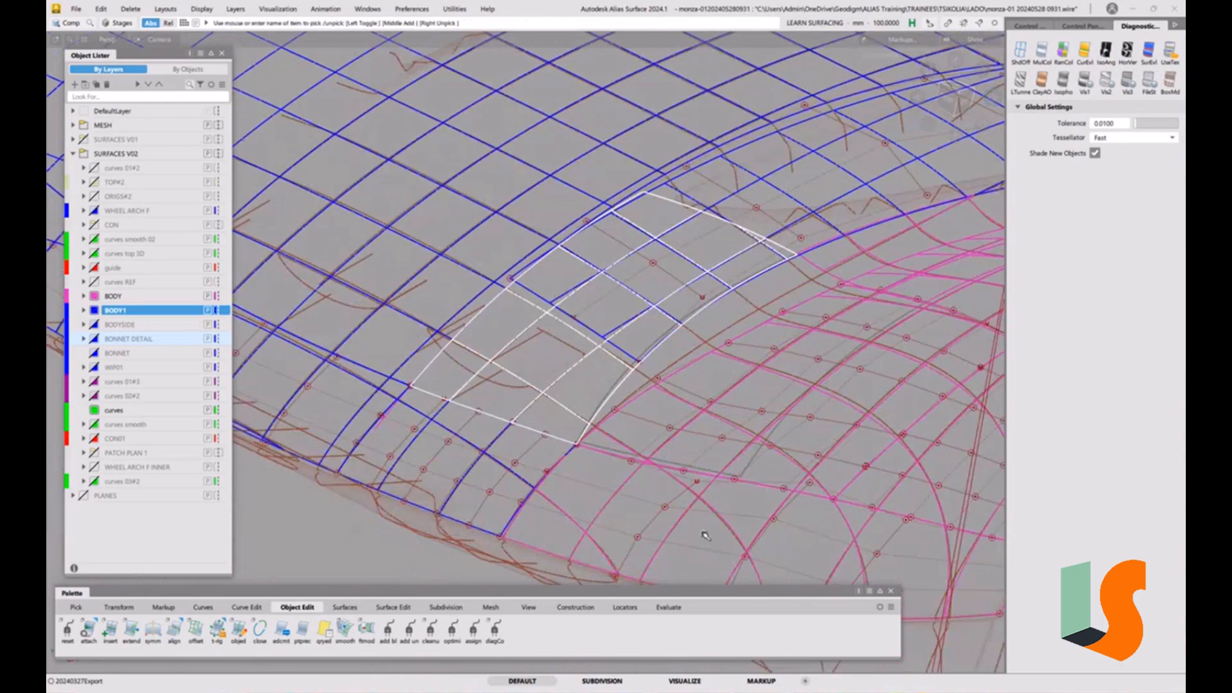
{"action": "left_click", "coordinate": [704, 533]}
{"action": "key", "text": "ctrl+q"}
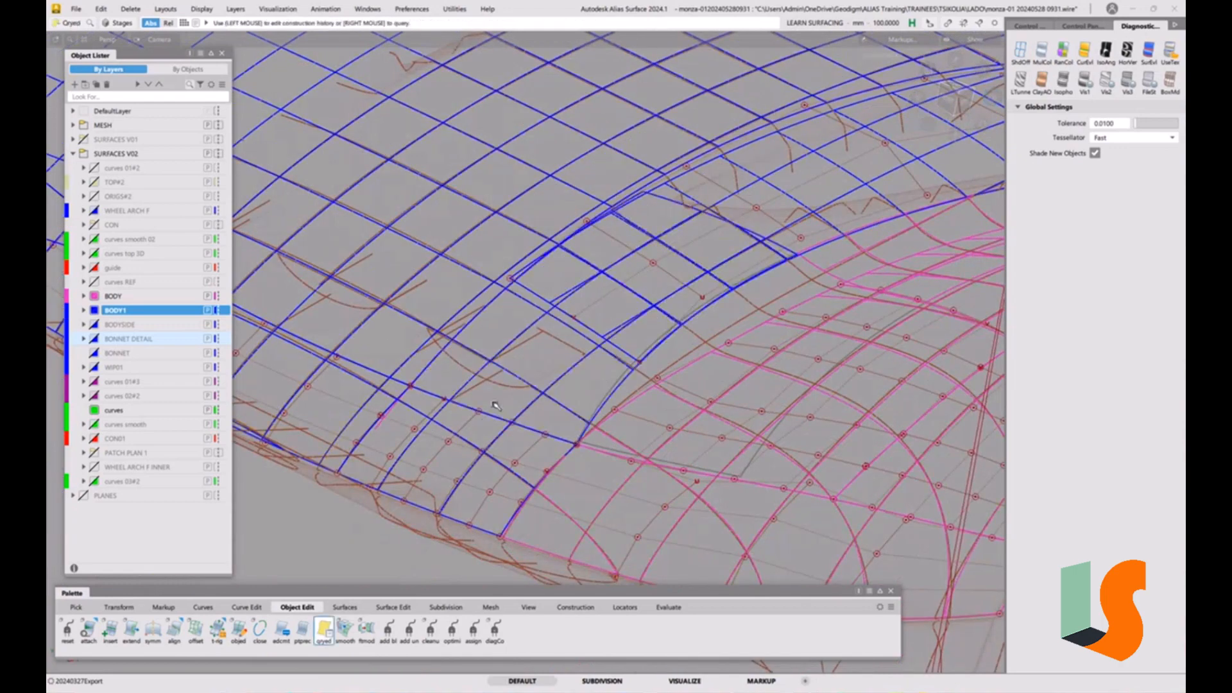
{"action": "left_click", "coordinate": [501, 418]}
{"action": "key", "text": "space"}
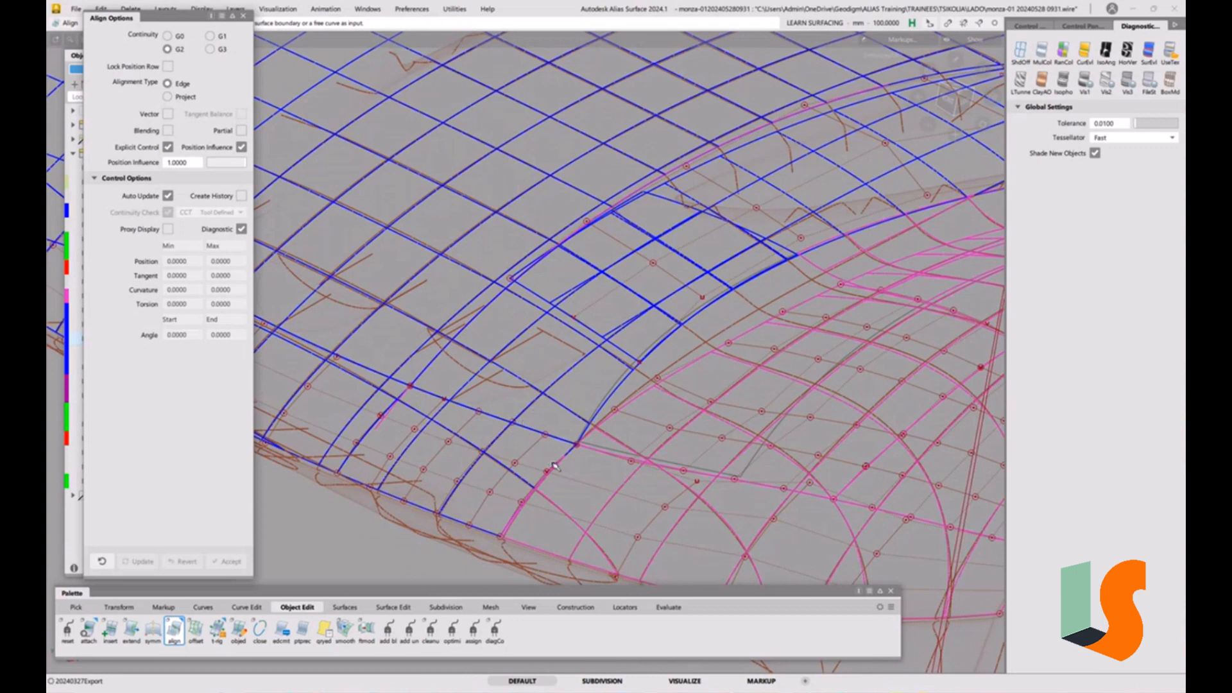
- Display the CVs and hulls of surface#84, the blue patch just below surface#101, and clear the selection
{"action": "mouse_move", "coordinate": [569, 501]}
{"action": "left_mouse_down", "text": "ctrl+shift"}
{"action": "mouse_move", "coordinate": [576, 453]}
{"action": "mouse_move", "coordinate": [487, 435]}
{"action": "left_mouse_up", "text": "ctrl+shift"}
{"action": "left_click", "coordinate": [553, 412]}
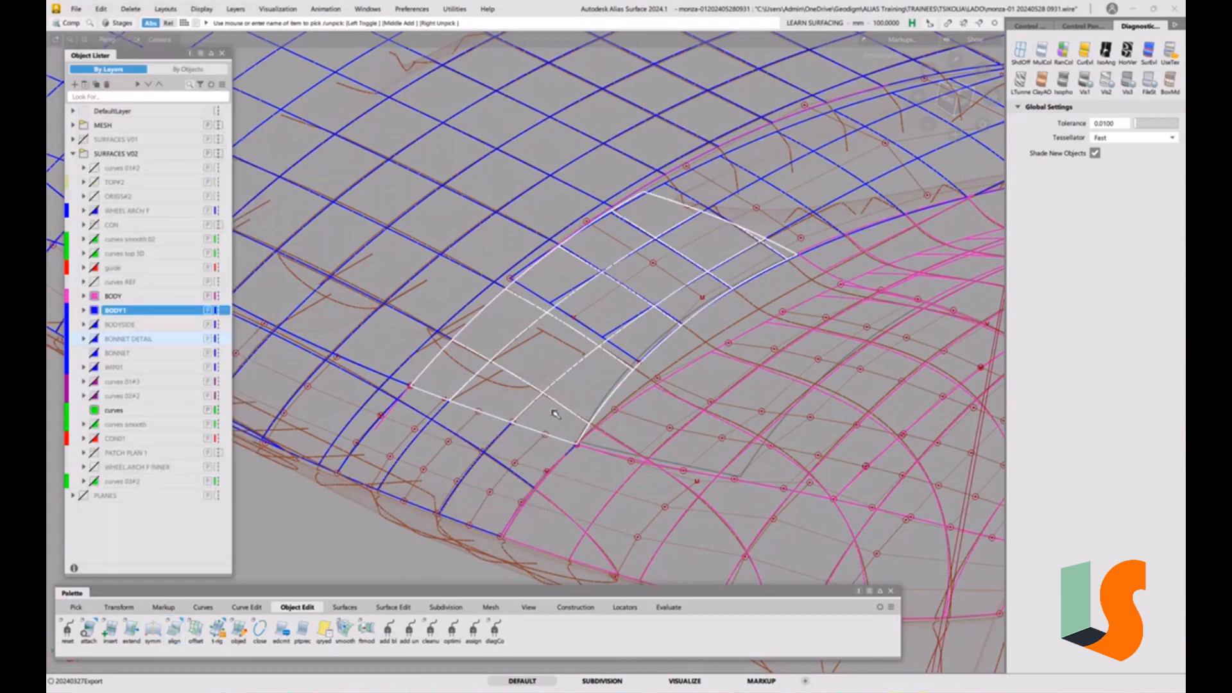
{"action": "left_click", "coordinate": [1030, 26]}
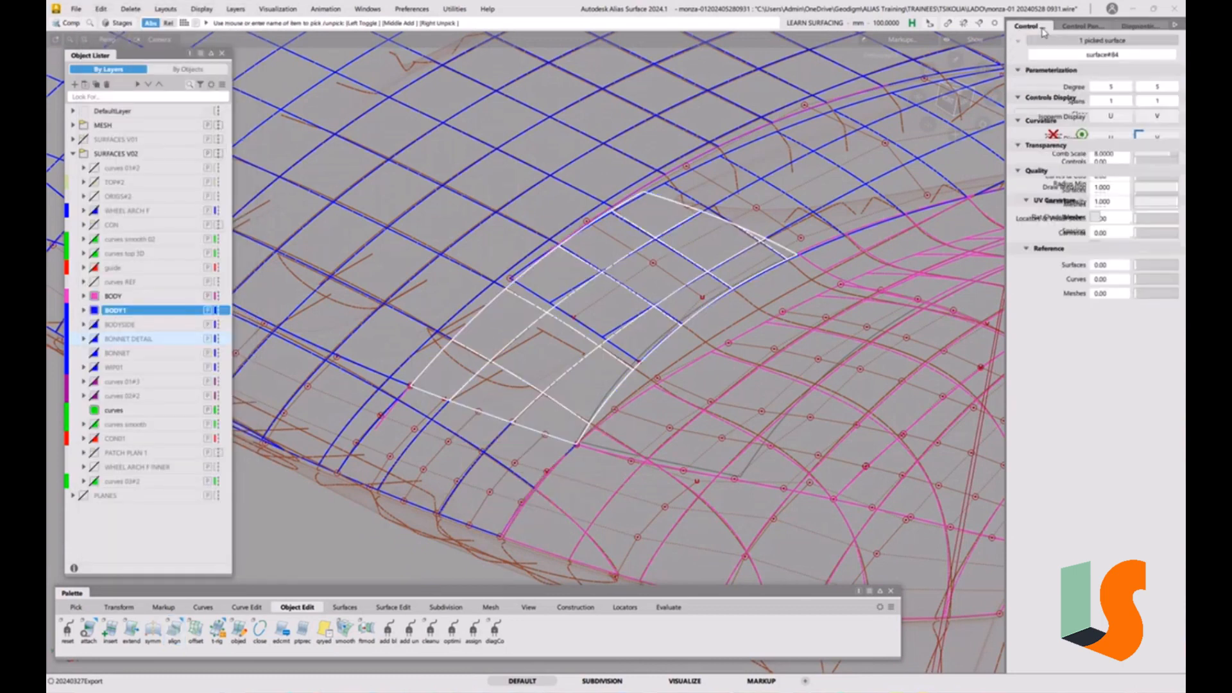
{"action": "left_click", "coordinate": [1054, 183]}
{"action": "left_click_drag", "start_coordinate": [726, 379], "coordinate": [725, 331], "text": "ctrl+shift"}
- Add surface continuity locators to the lowest blue patch's edges shared with the pink surface and with surface#84
{"action": "left_click_drag", "start_coordinate": [706, 366], "coordinate": [666, 357], "text": "alt+shift"}
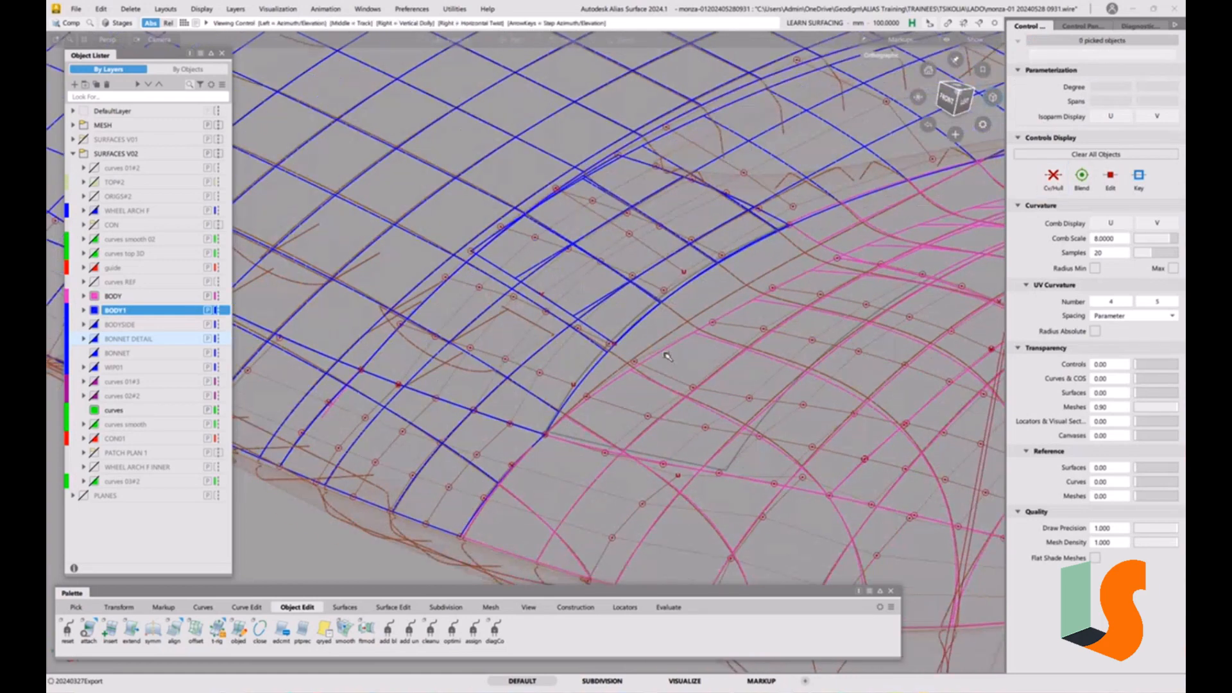
{"action": "left_click", "coordinate": [668, 608]}
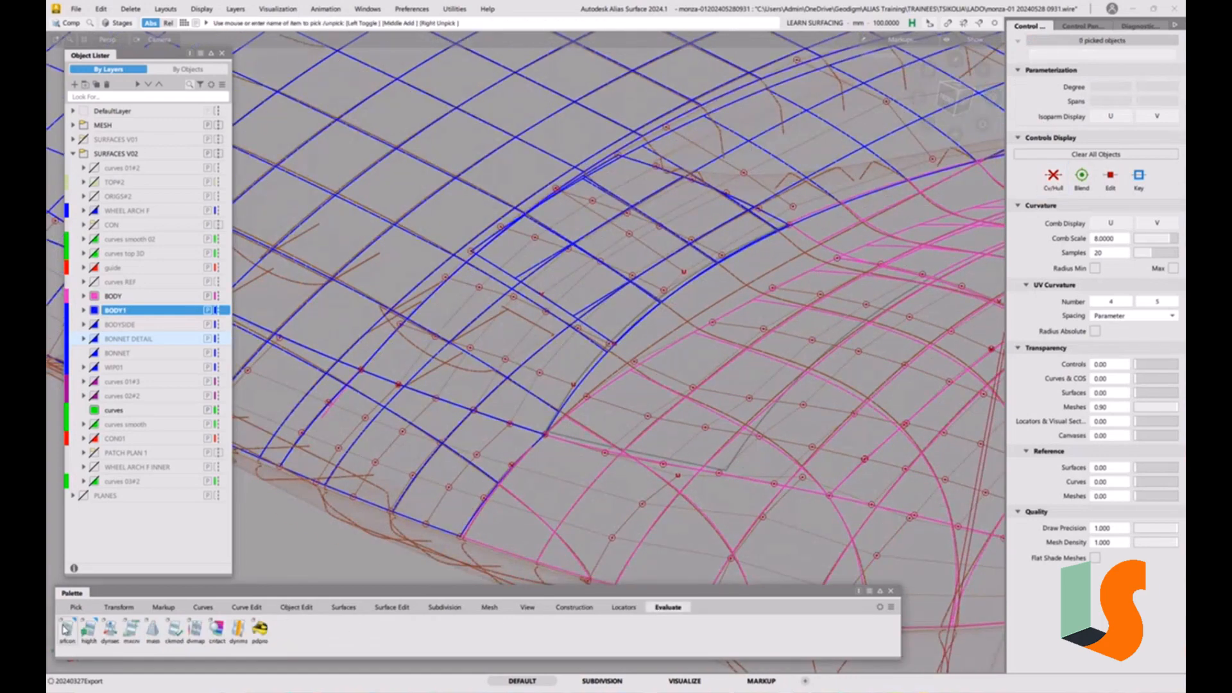
{"action": "left_click", "coordinate": [66, 629]}
{"action": "left_click", "coordinate": [515, 466]}
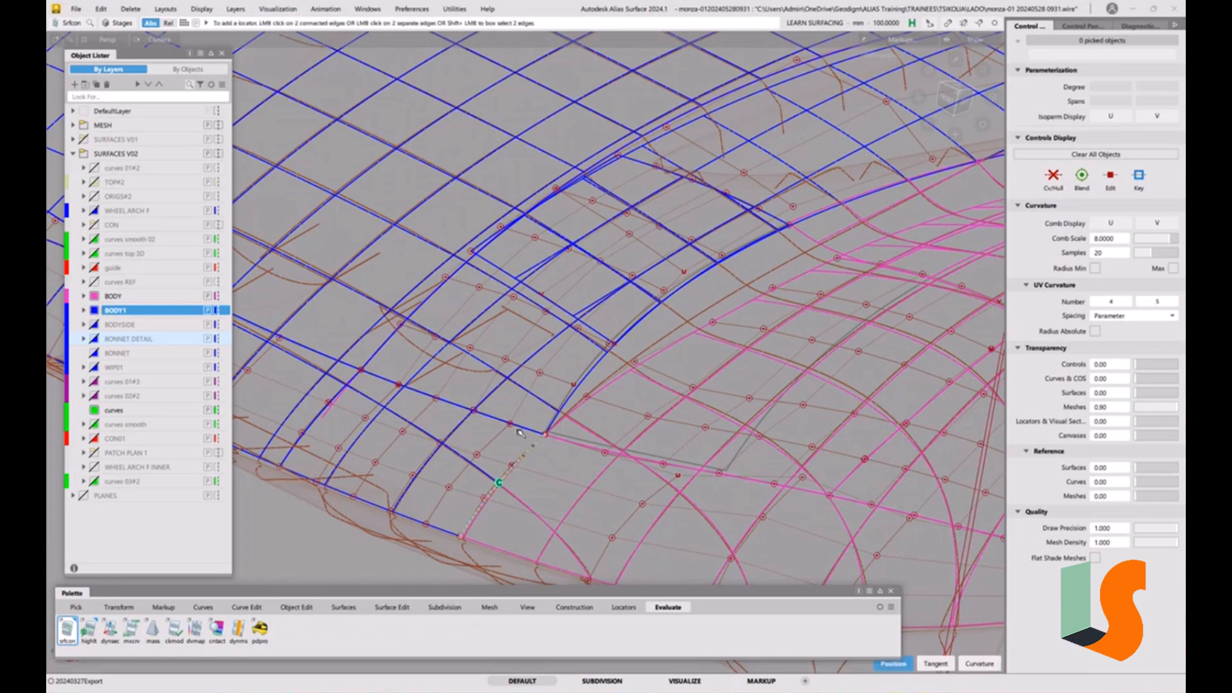
{"action": "left_click", "coordinate": [520, 427]}
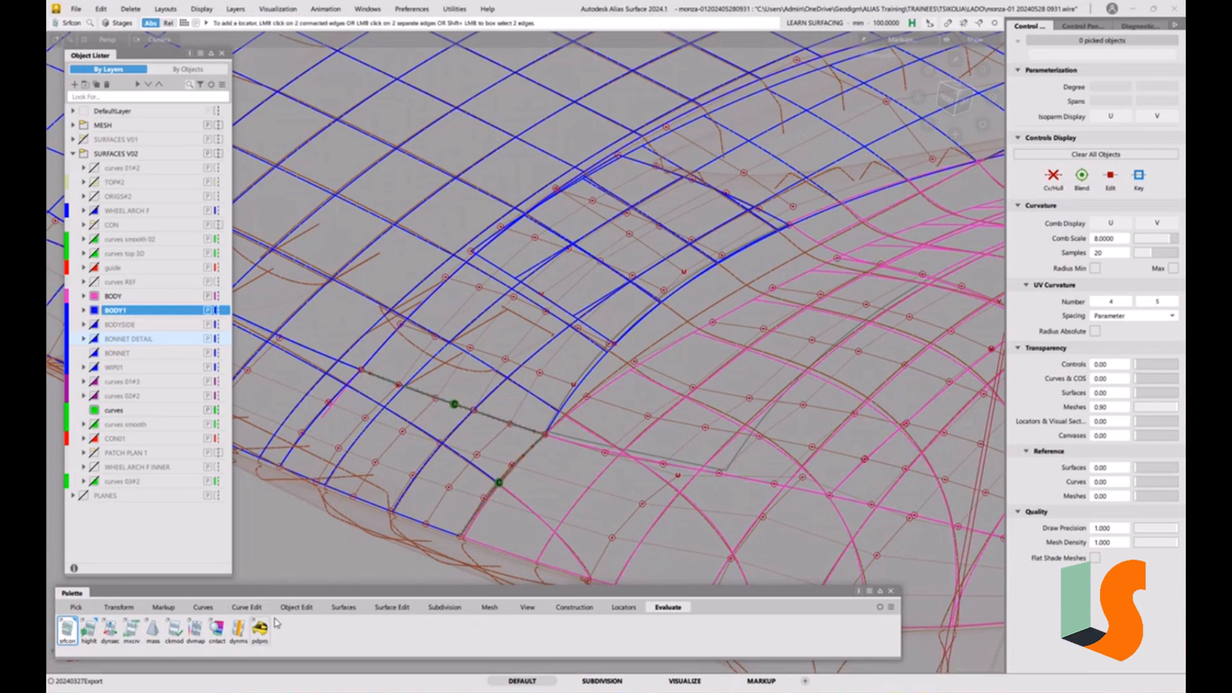
- Align surface#84's lower edge to the lowest blue patch with G2 Edge alignment, Vector in Z, and history creation enabled
{"action": "left_click", "coordinate": [299, 608]}
{"action": "double_click", "coordinate": [174, 629]}
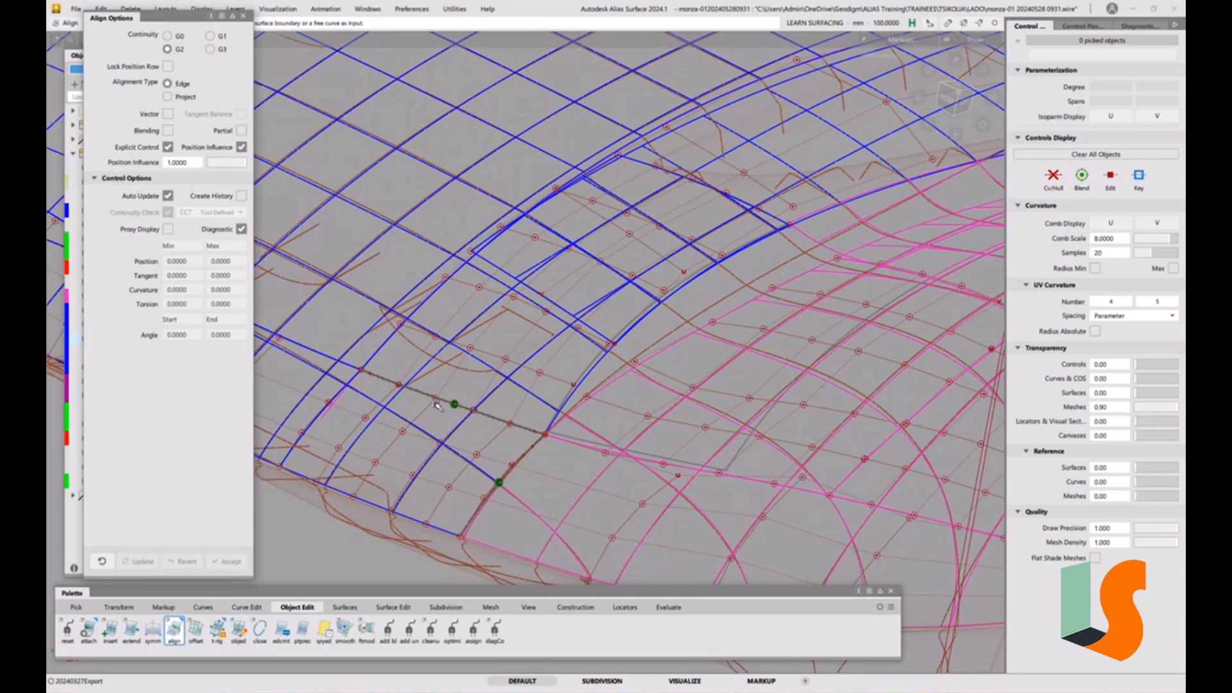
{"action": "left_click", "coordinate": [440, 402]}
{"action": "left_click", "coordinate": [480, 405]}
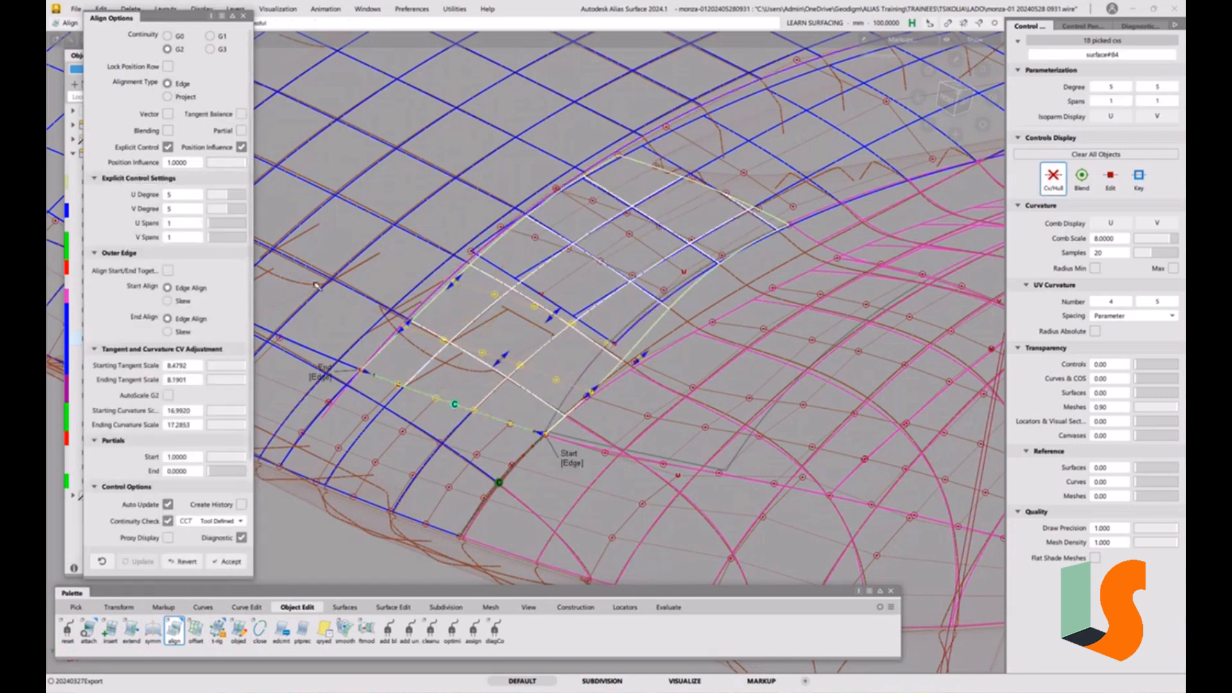
{"action": "left_click", "coordinate": [168, 114]}
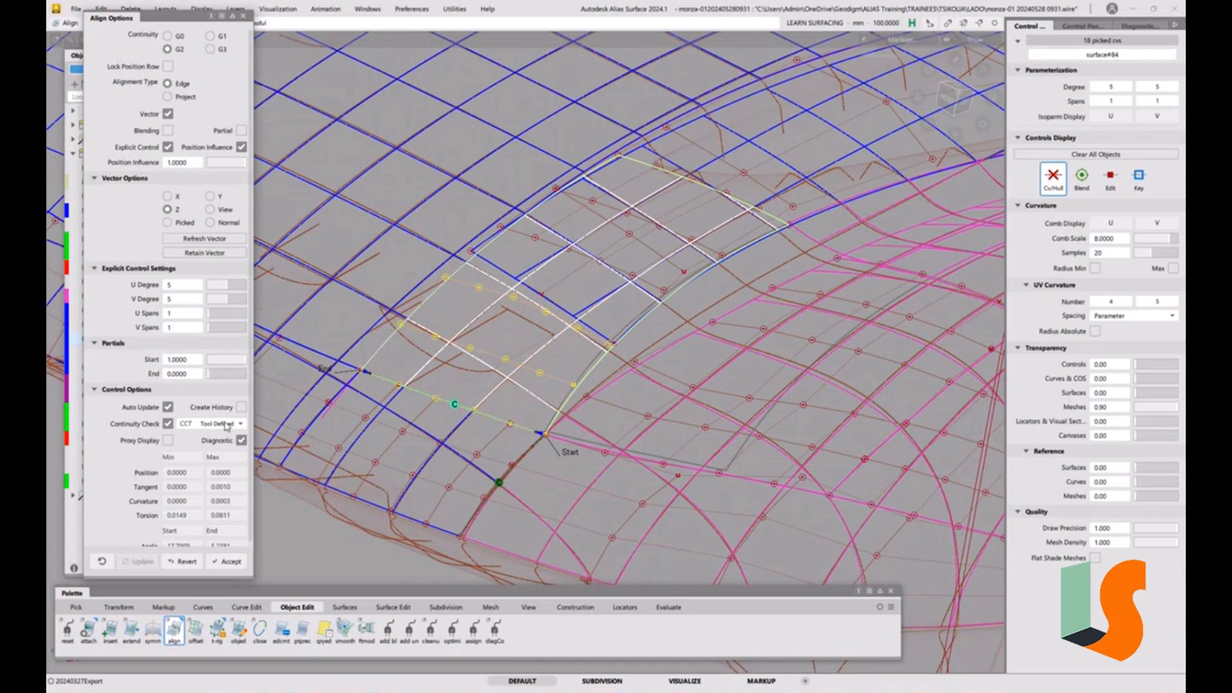
{"action": "left_click", "coordinate": [241, 407]}
{"action": "left_click_drag", "start_coordinate": [699, 313], "coordinate": [701, 311], "text": "ctrl+shift"}
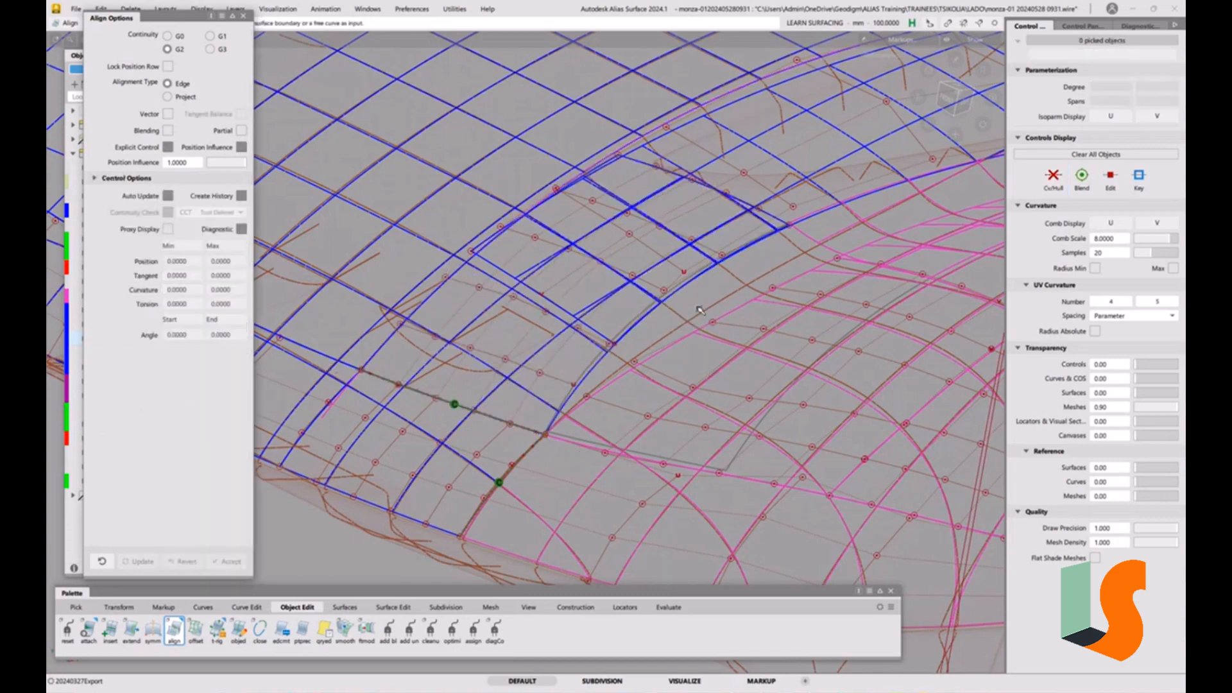
- Align surface#84's opposite edge to surface#101 with a G2 Project alignment along the Z vector
{"action": "middle_click_drag", "start_coordinate": [705, 272], "coordinate": [612, 368], "text": "alt+shift"}
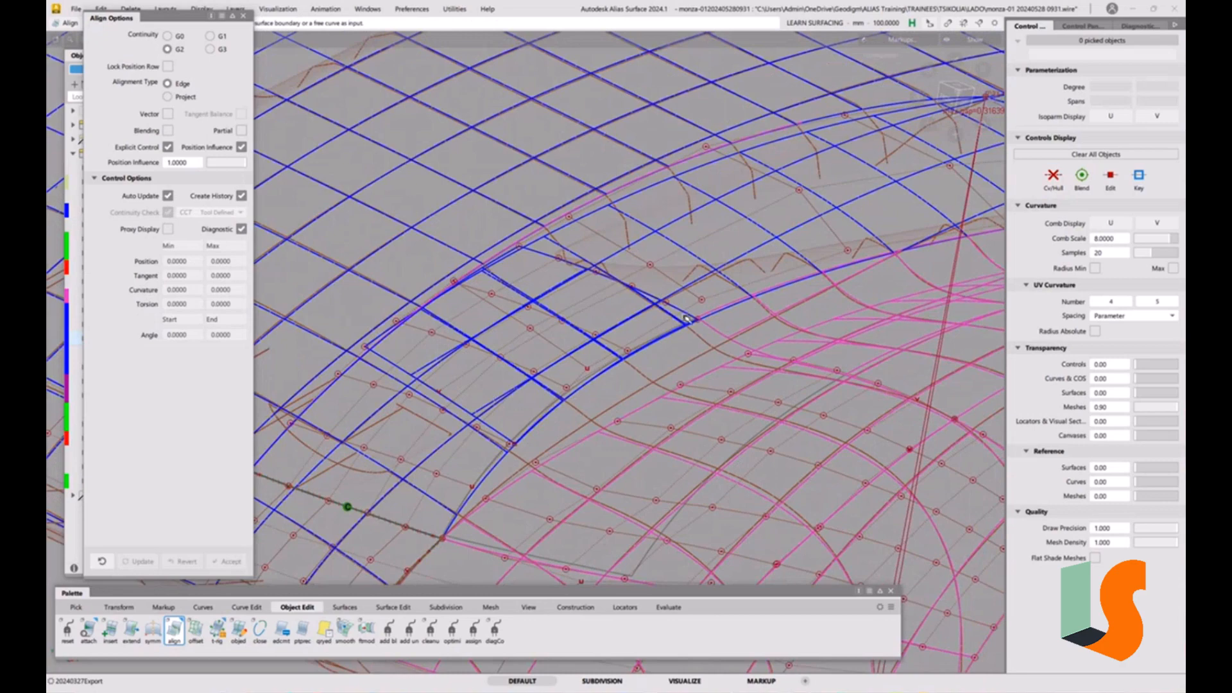
{"action": "left_click_drag", "start_coordinate": [687, 319], "coordinate": [605, 412], "text": "alt+shift"}
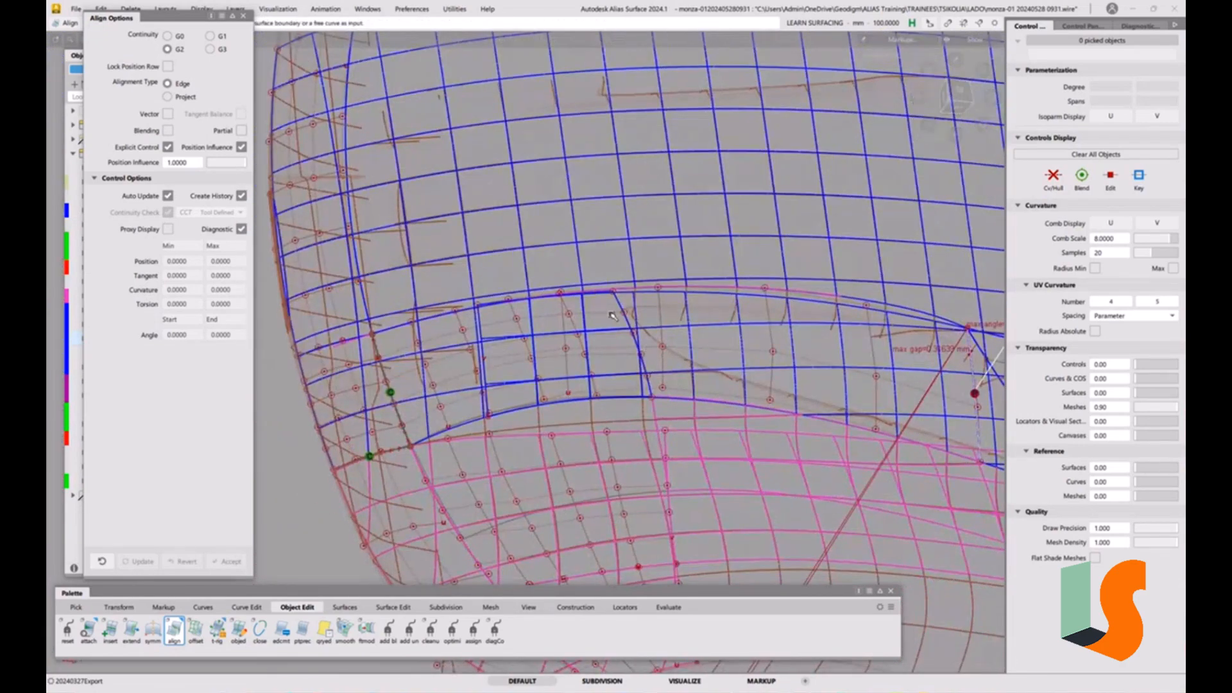
{"action": "left_click_drag", "start_coordinate": [574, 367], "coordinate": [481, 271], "text": "alt+shift"}
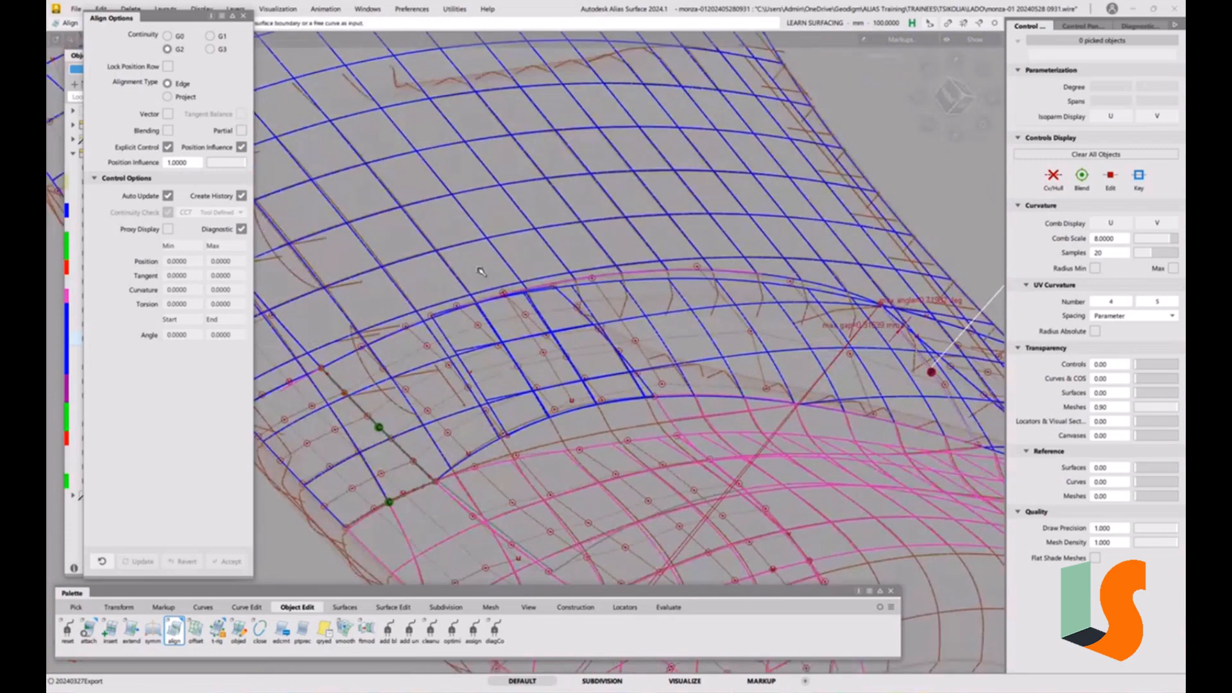
{"action": "left_click", "coordinate": [185, 97]}
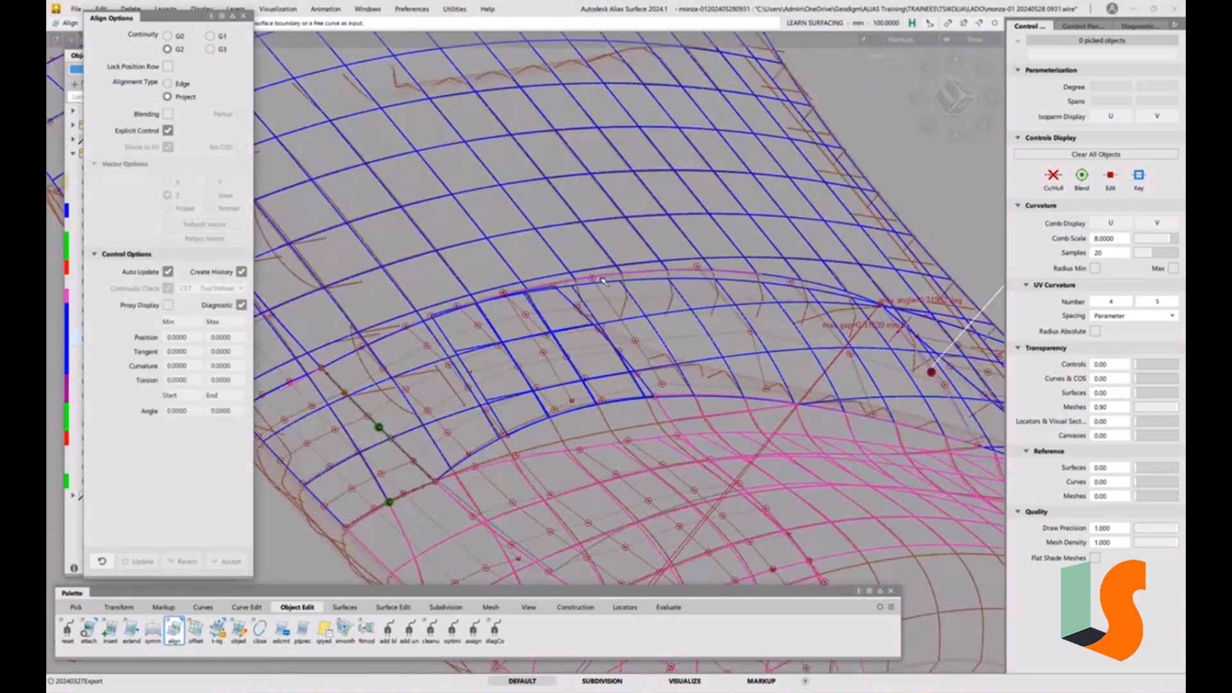
{"action": "left_click", "coordinate": [627, 361]}
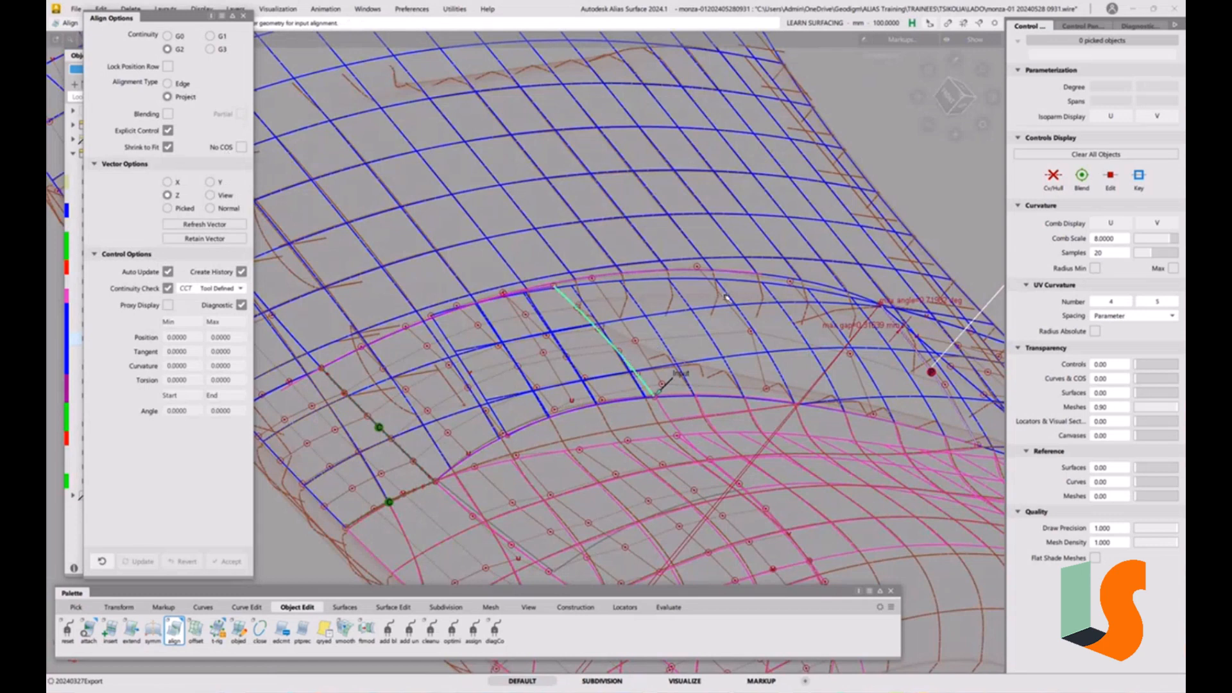
{"action": "left_click", "coordinate": [699, 338]}
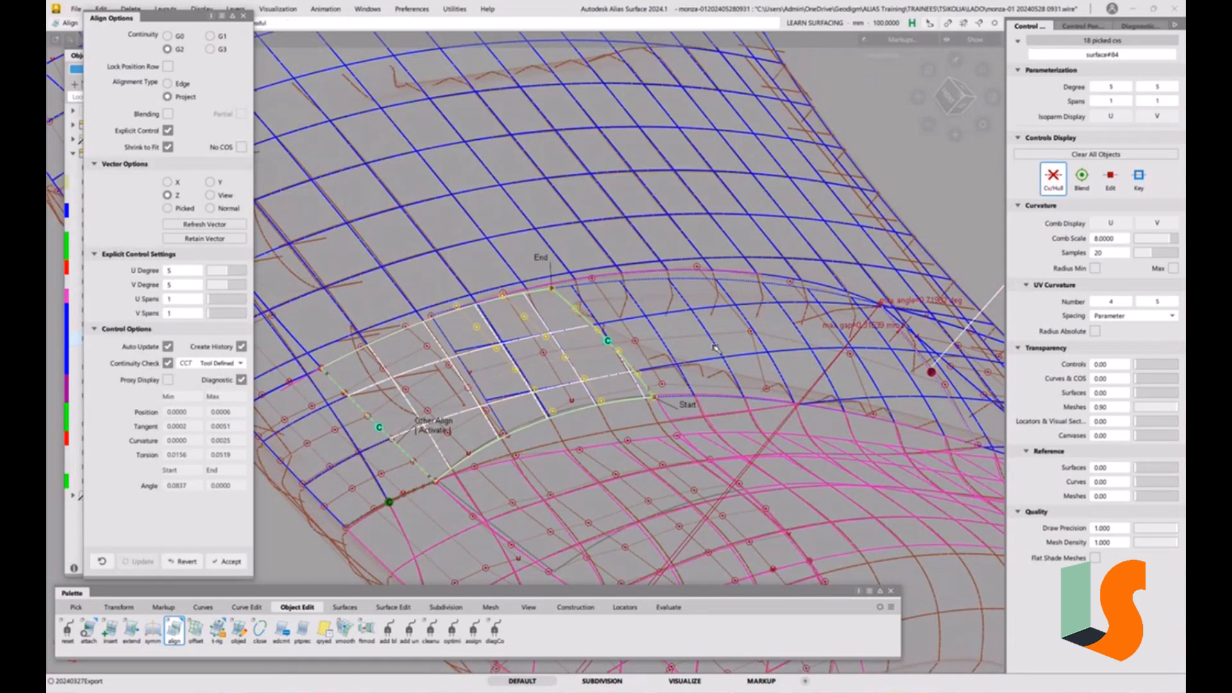
{"action": "left_click_drag", "start_coordinate": [728, 348], "coordinate": [789, 471], "text": "alt+shift"}
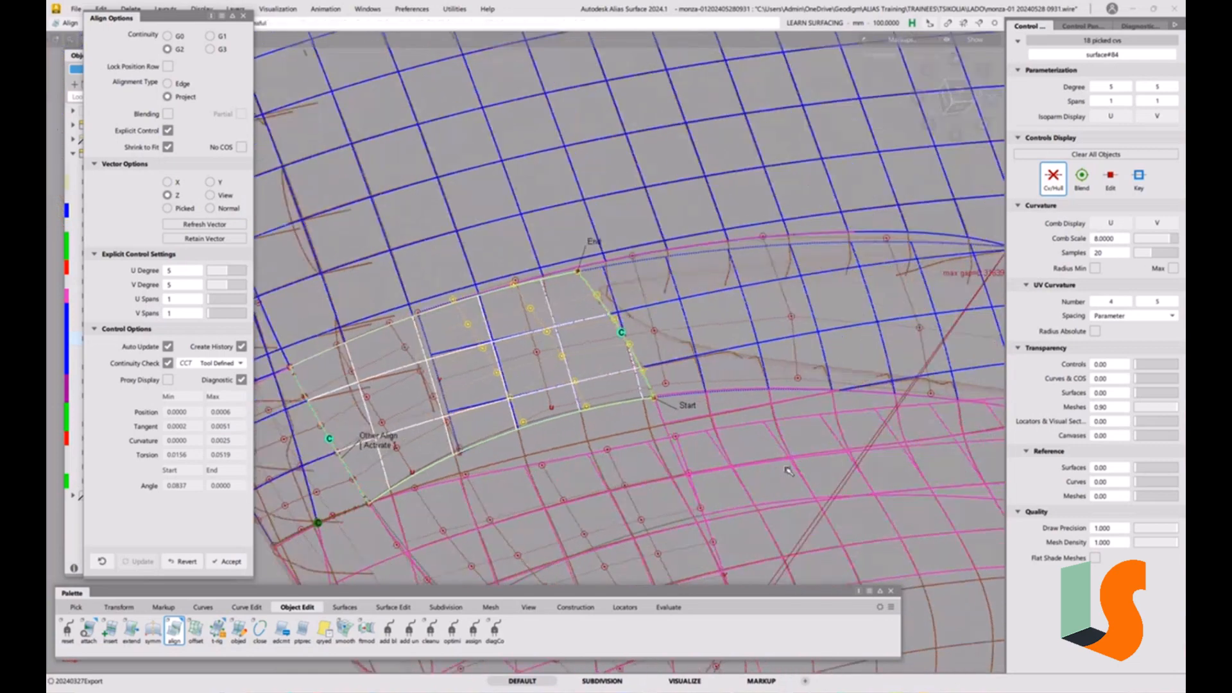
{"action": "key", "text": "space"}
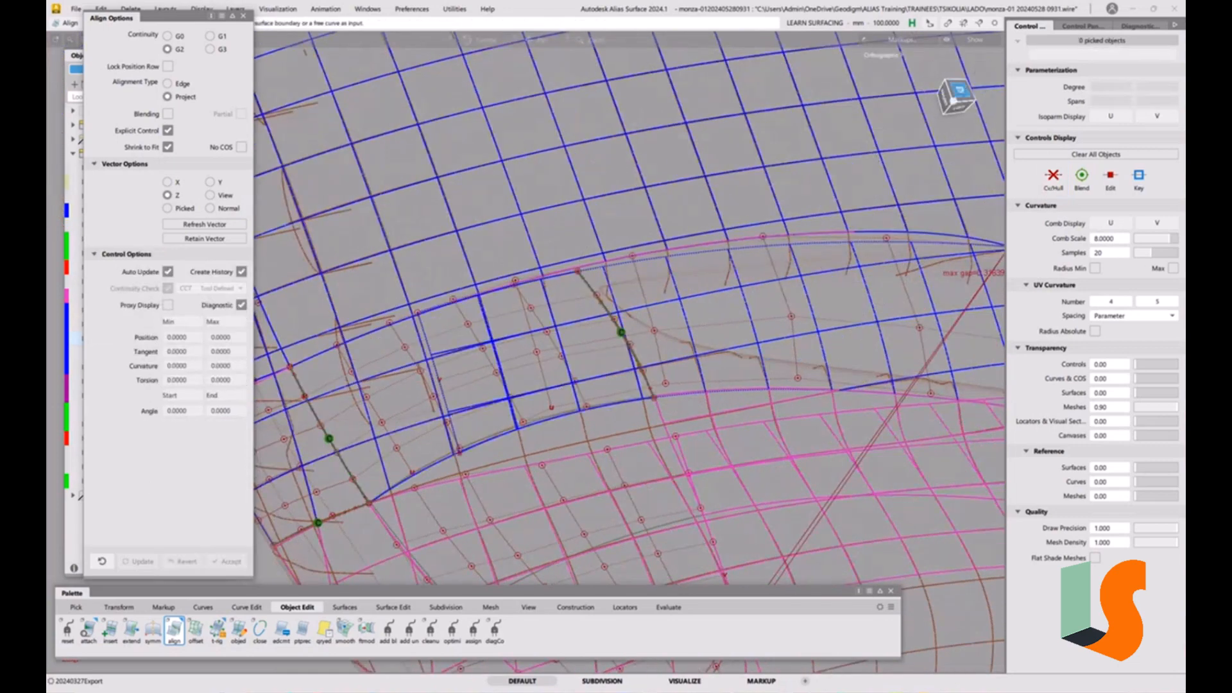
- From the top view, nudge the lower-edge CV of surface#101's third hull row slightly along X with the CV transform tool
{"action": "left_click", "coordinate": [954, 96]}
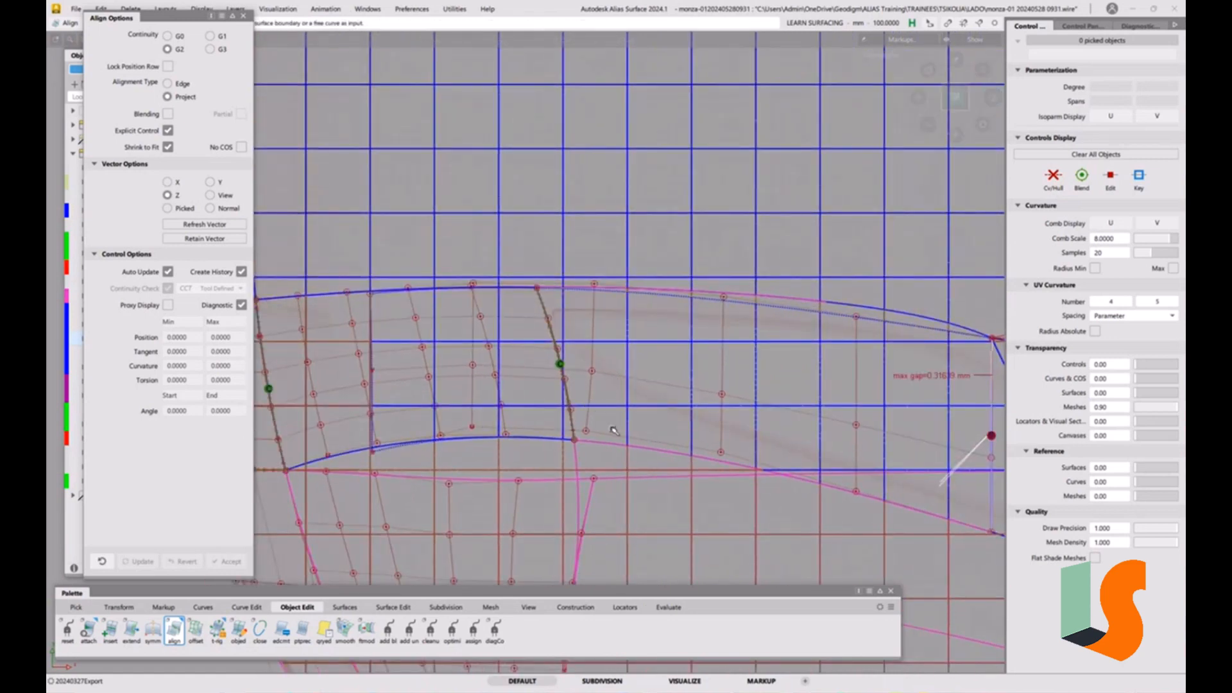
{"action": "key", "text": "Escape"}
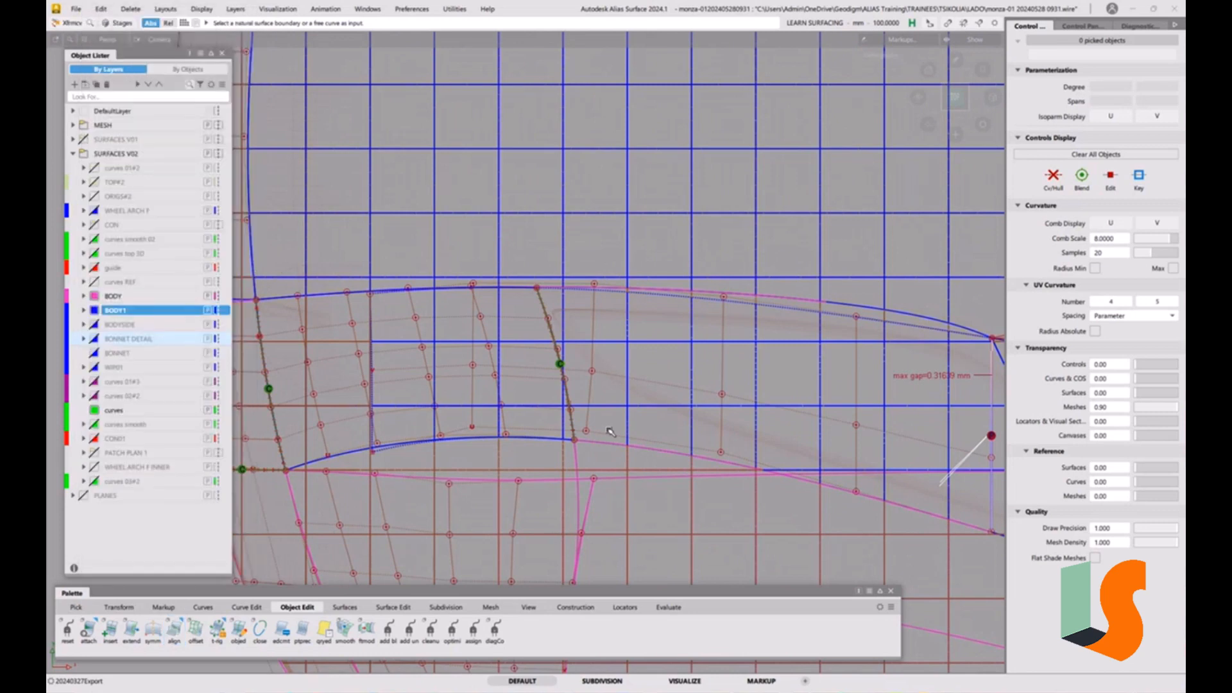
{"action": "left_click_drag", "start_coordinate": [610, 432], "coordinate": [561, 403], "text": "ctrl+shift"}
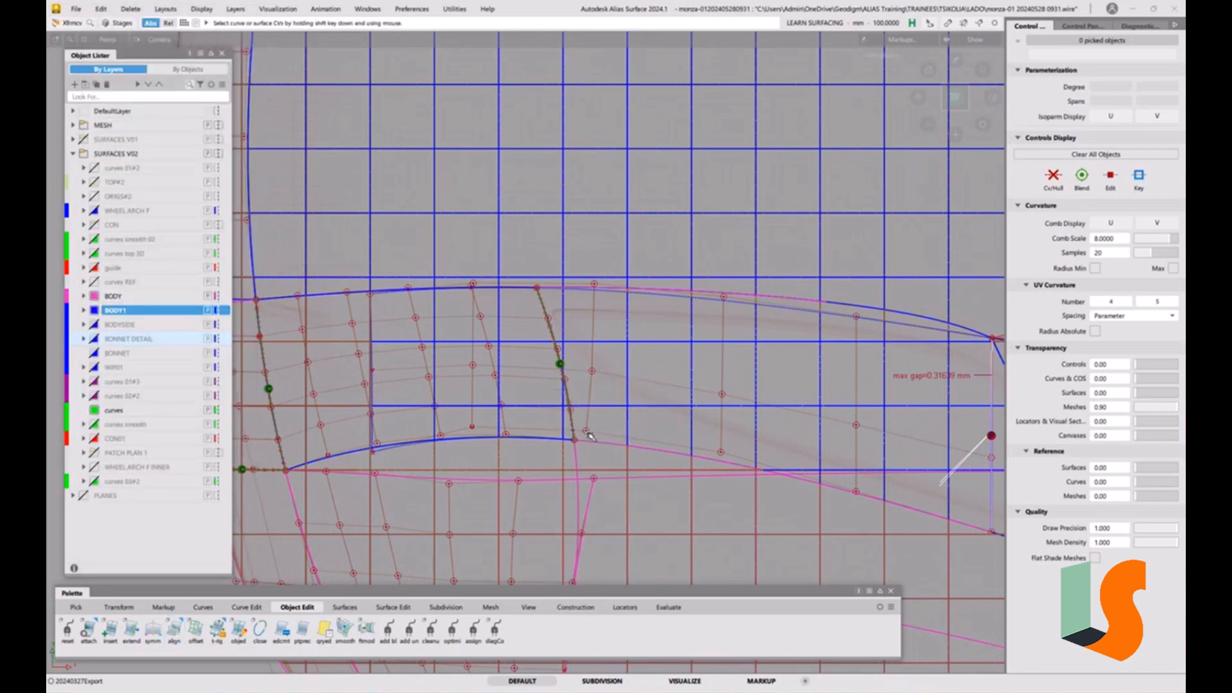
{"action": "left_click", "coordinate": [589, 432]}
{"action": "left_click", "coordinate": [606, 440]}
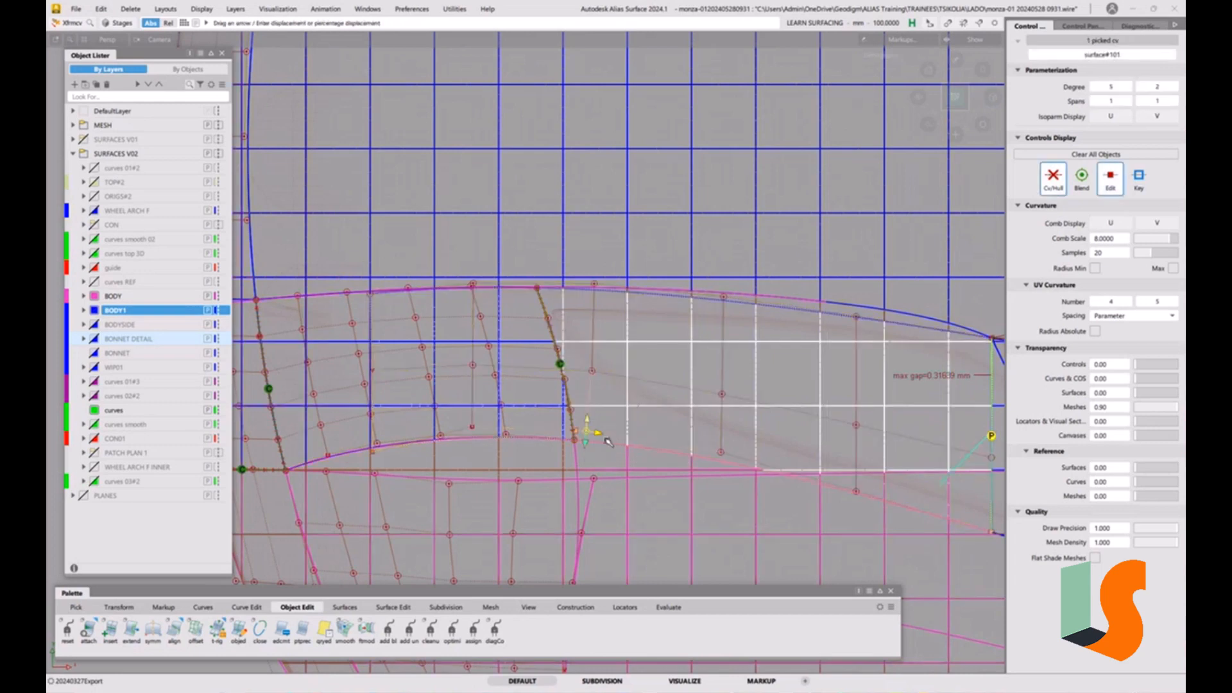
{"action": "left_click_drag", "start_coordinate": [601, 437], "coordinate": [604, 436]}
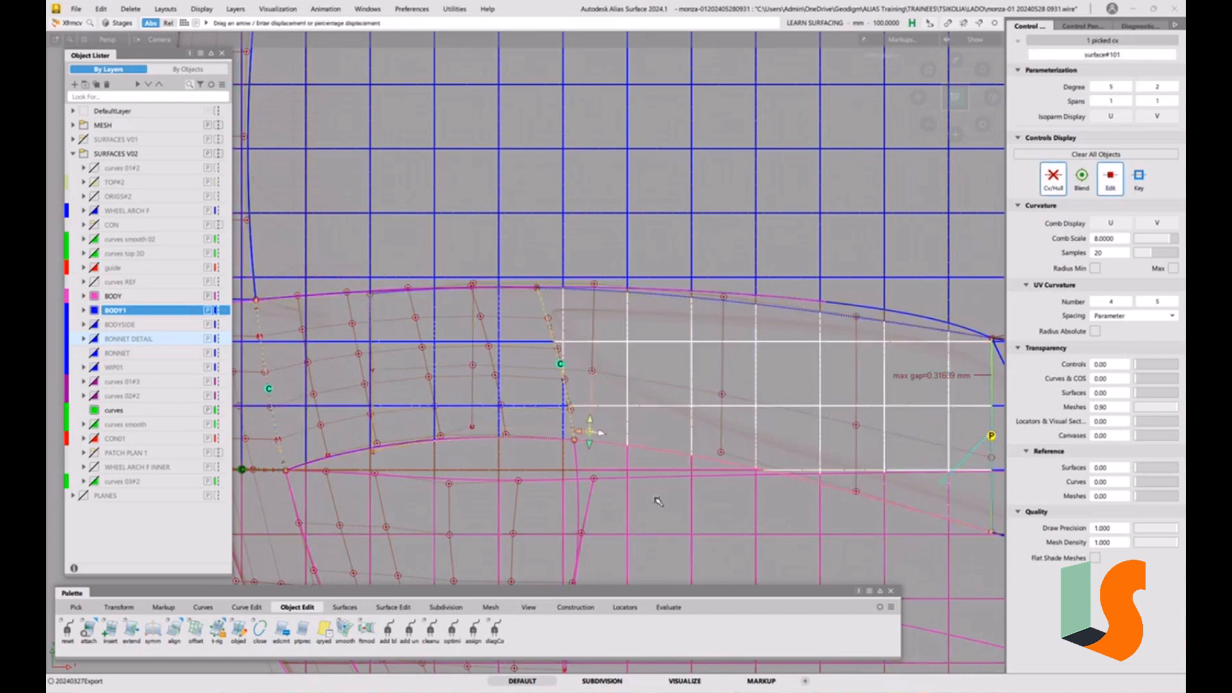
{"action": "left_click", "coordinate": [642, 437]}
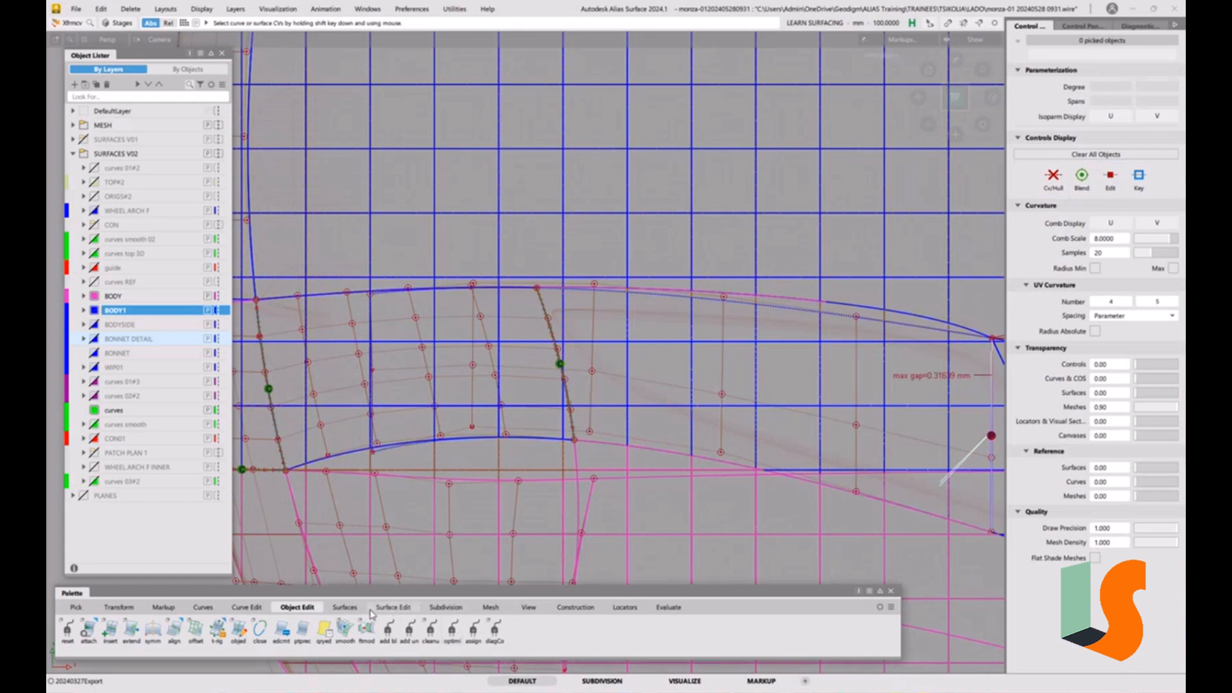
{"action": "left_click", "coordinate": [393, 607]}
{"action": "double_click", "coordinate": [153, 629]}
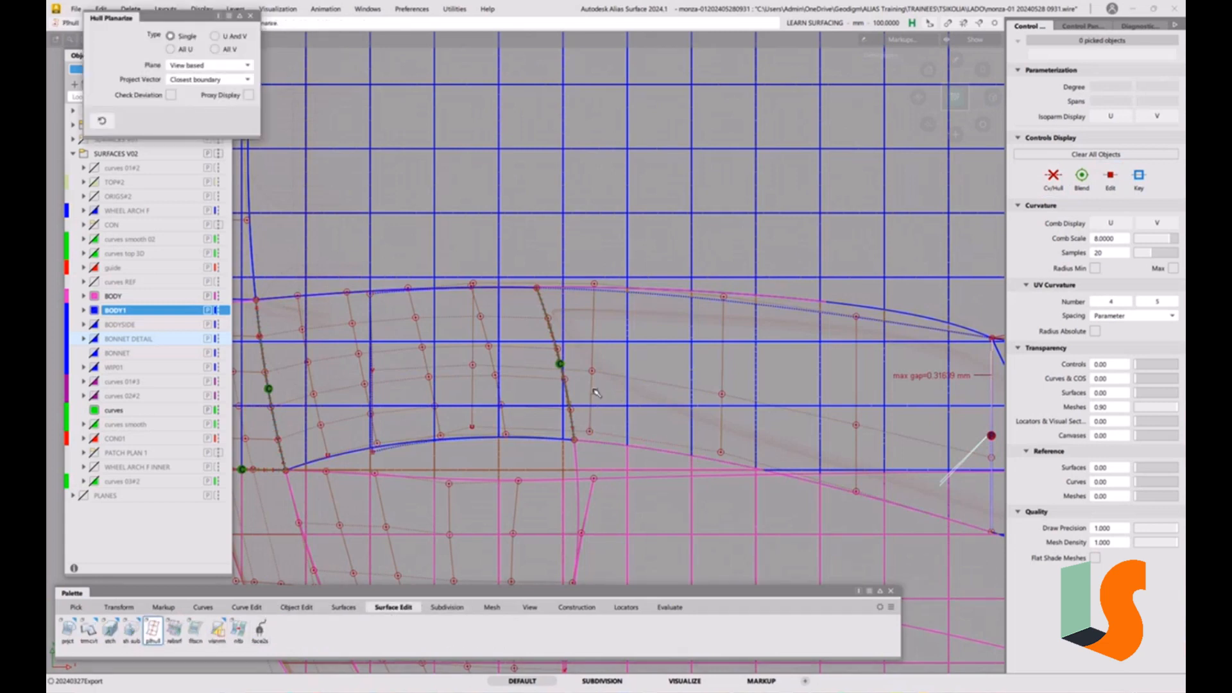
{"action": "middle_click_drag", "start_coordinate": [598, 397], "coordinate": [610, 416], "text": "alt+shift"}
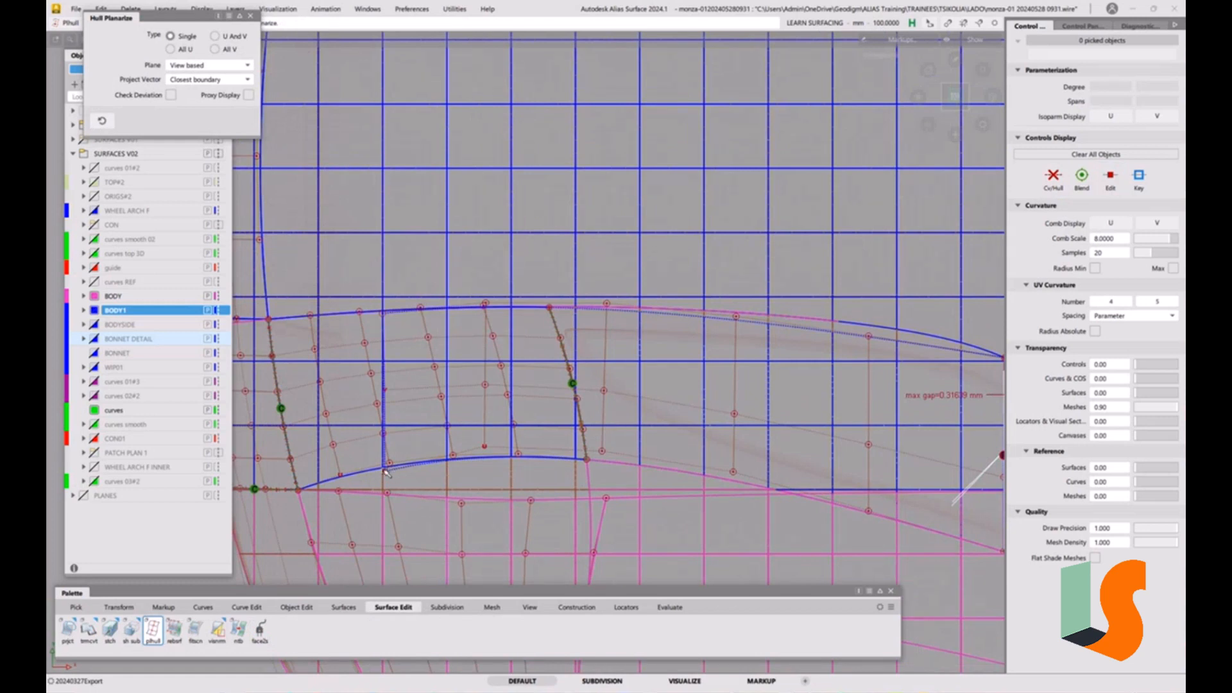
{"action": "right_click_drag", "start_coordinate": [392, 460], "coordinate": [403, 440], "text": "alt+shift"}
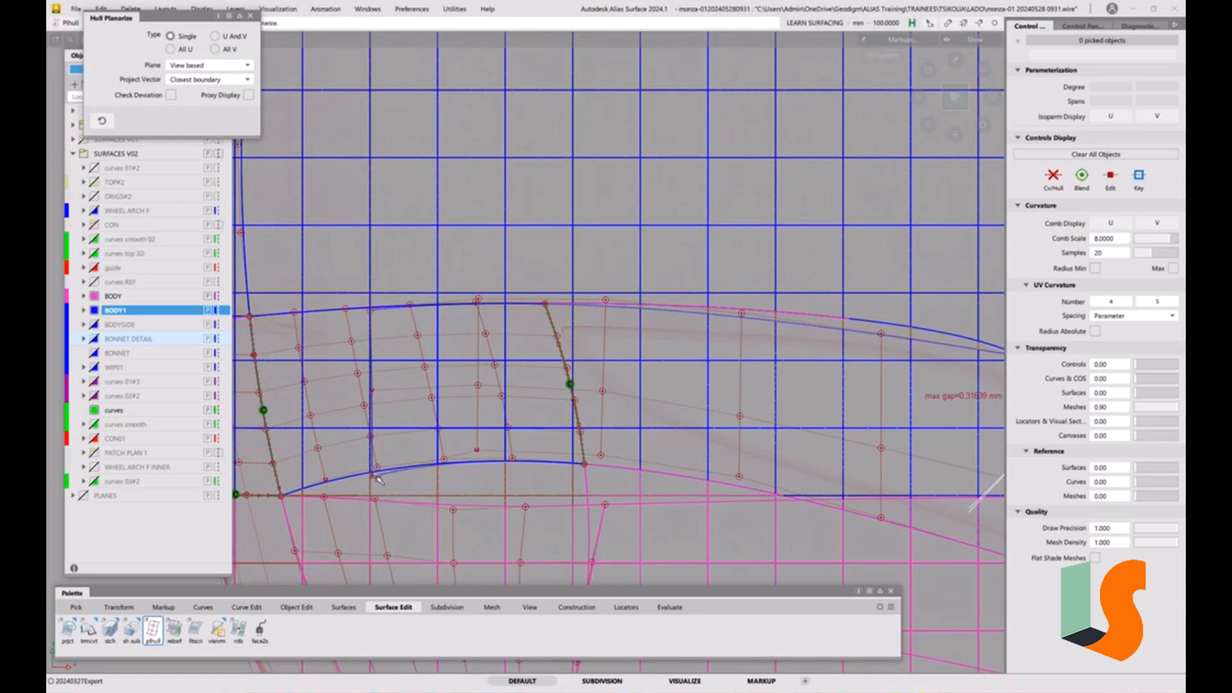
- Isolate surface#101 and line up its end row's two lower CVs in X with that row's top CV
{"action": "left_click_drag", "start_coordinate": [390, 462], "coordinate": [389, 478], "text": "ctrl+shift"}
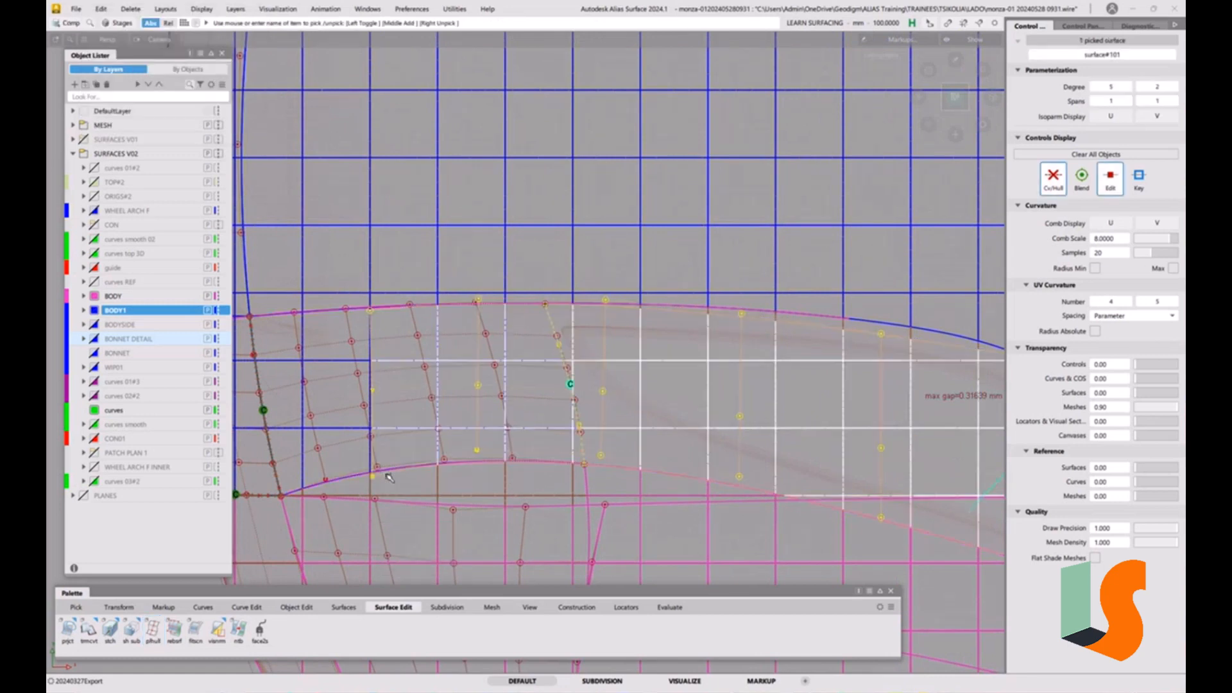
{"action": "key", "text": "ctrl+shift+i"}
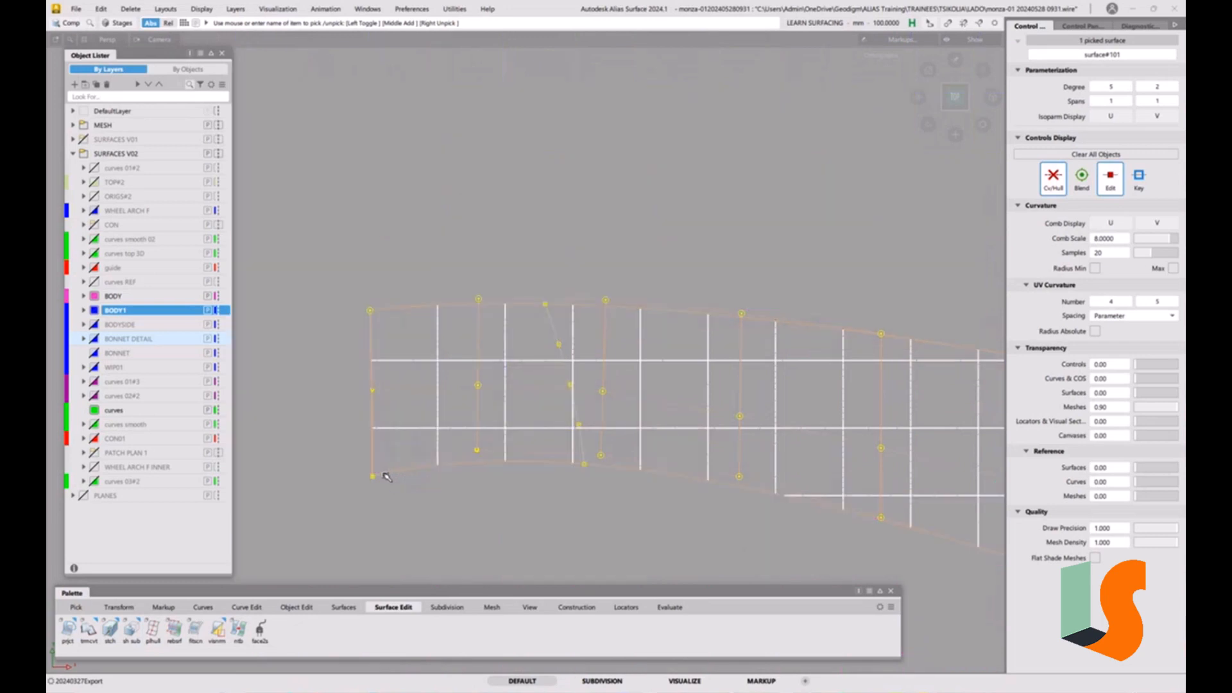
{"action": "left_click_drag", "start_coordinate": [424, 512], "coordinate": [415, 392], "text": "ctrl+shift"}
{"action": "left_click_drag", "start_coordinate": [420, 448], "coordinate": [457, 451], "text": "ctrl+shift"}
{"action": "left_click_drag", "start_coordinate": [393, 380], "coordinate": [321, 556]}
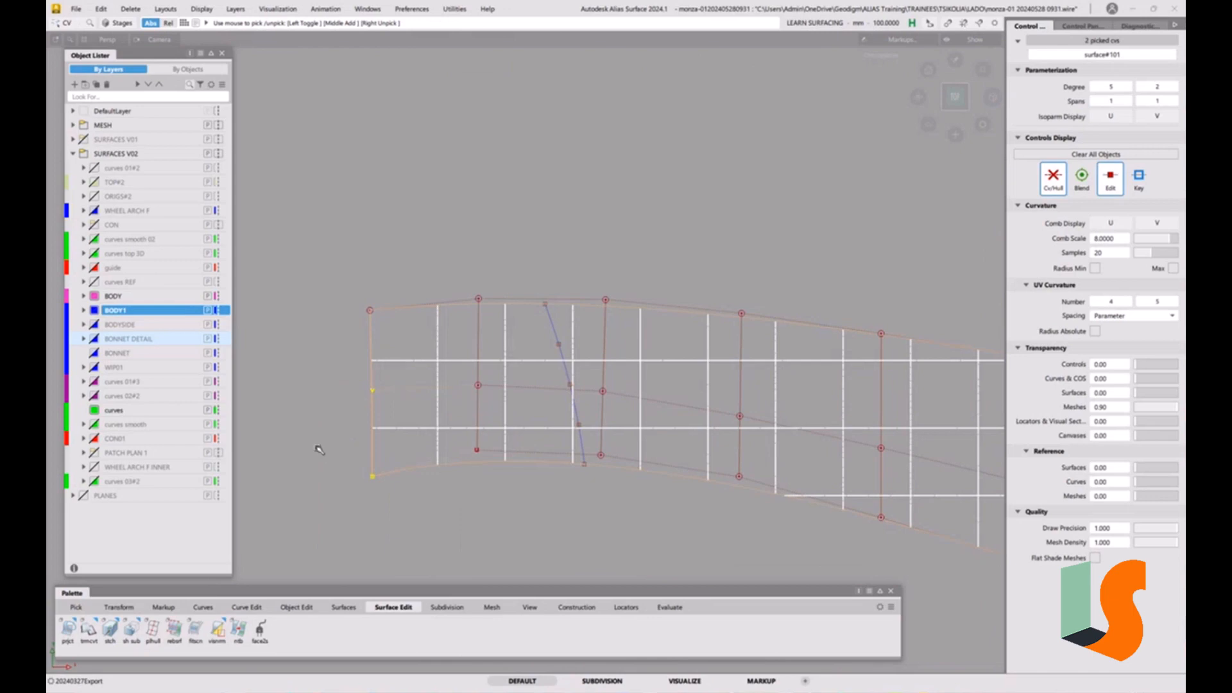
{"action": "middle_click_drag", "start_coordinate": [321, 449], "coordinate": [314, 417], "text": "ctrl+shift"}
{"action": "middle_click_drag", "start_coordinate": [464, 238], "coordinate": [433, 254]}
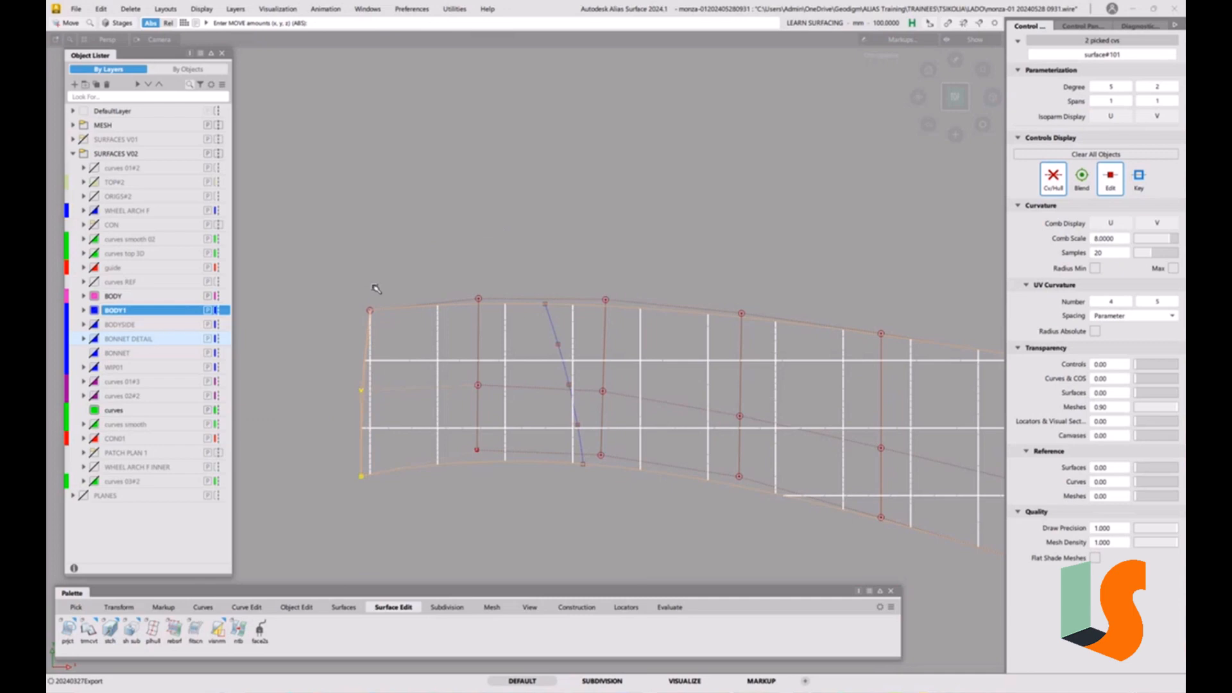
{"action": "key", "text": "ctrl+z"}
- Snap the two lower CVs of surface#101's second row in X to that row's top CV
{"action": "middle_click_drag", "start_coordinate": [495, 411], "coordinate": [507, 388], "text": "ctrl+shift"}
{"action": "left_click_drag", "start_coordinate": [502, 370], "coordinate": [467, 487]}
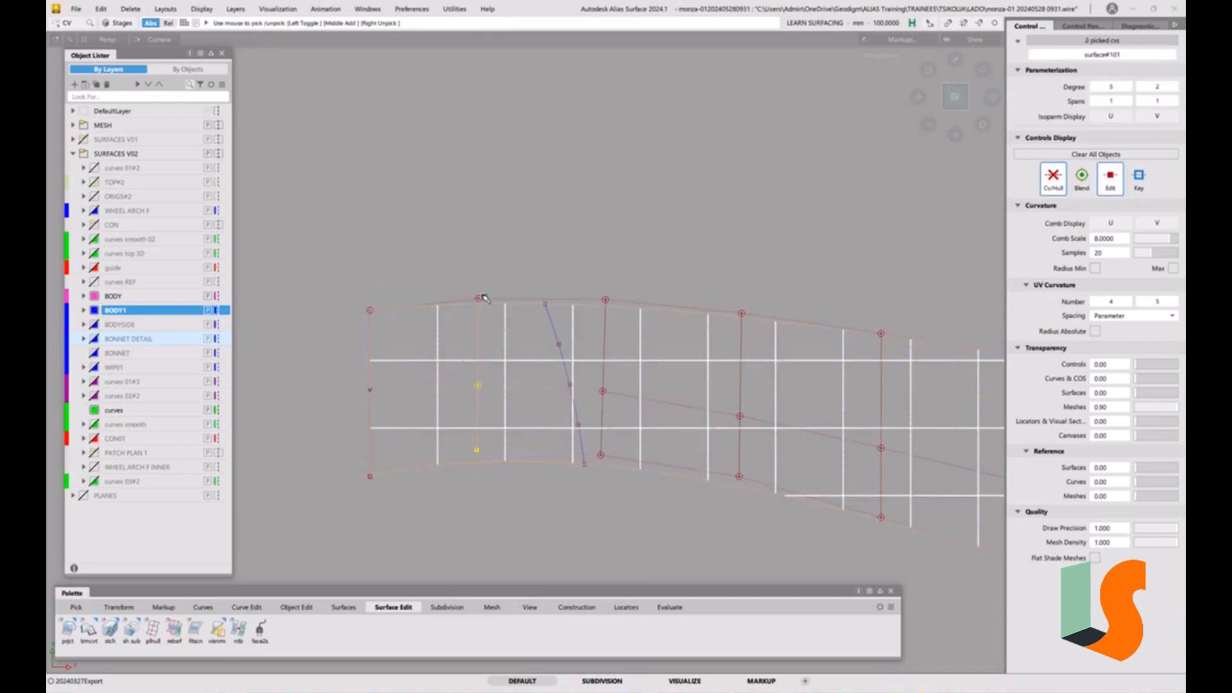
{"action": "middle_click_drag", "start_coordinate": [481, 277], "coordinate": [483, 282], "text": "ctrl+shift"}
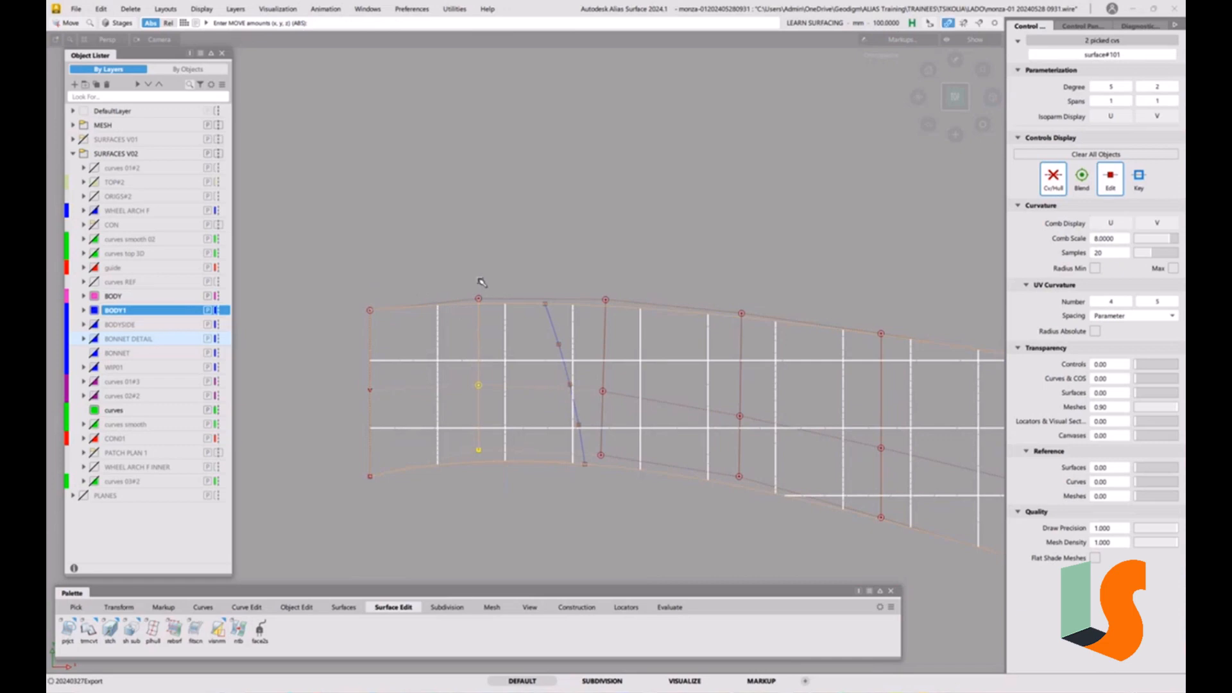
- Snap the two lower CVs of surface#101's third row in X to that row's top CV
{"action": "left_click_drag", "start_coordinate": [611, 548], "coordinate": [637, 427], "text": "ctrl+shift"}
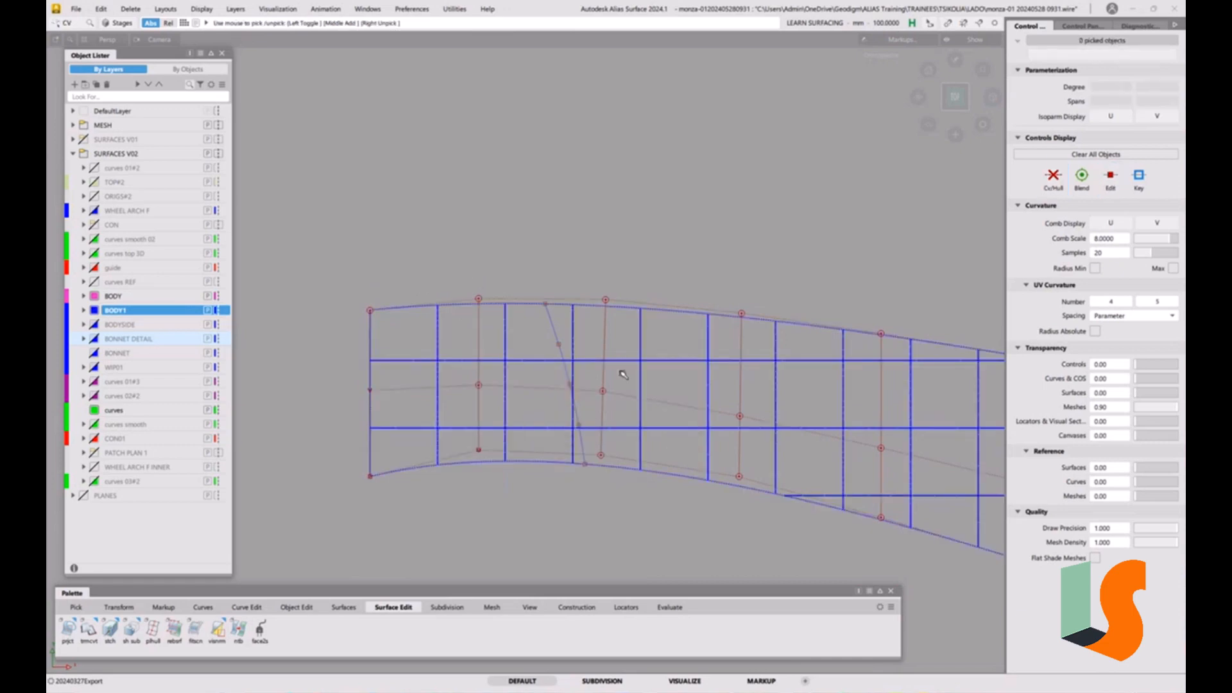
{"action": "left_click_drag", "start_coordinate": [623, 374], "coordinate": [593, 499]}
{"action": "middle_click_drag", "start_coordinate": [654, 365], "coordinate": [655, 337], "text": "ctrl+shift"}
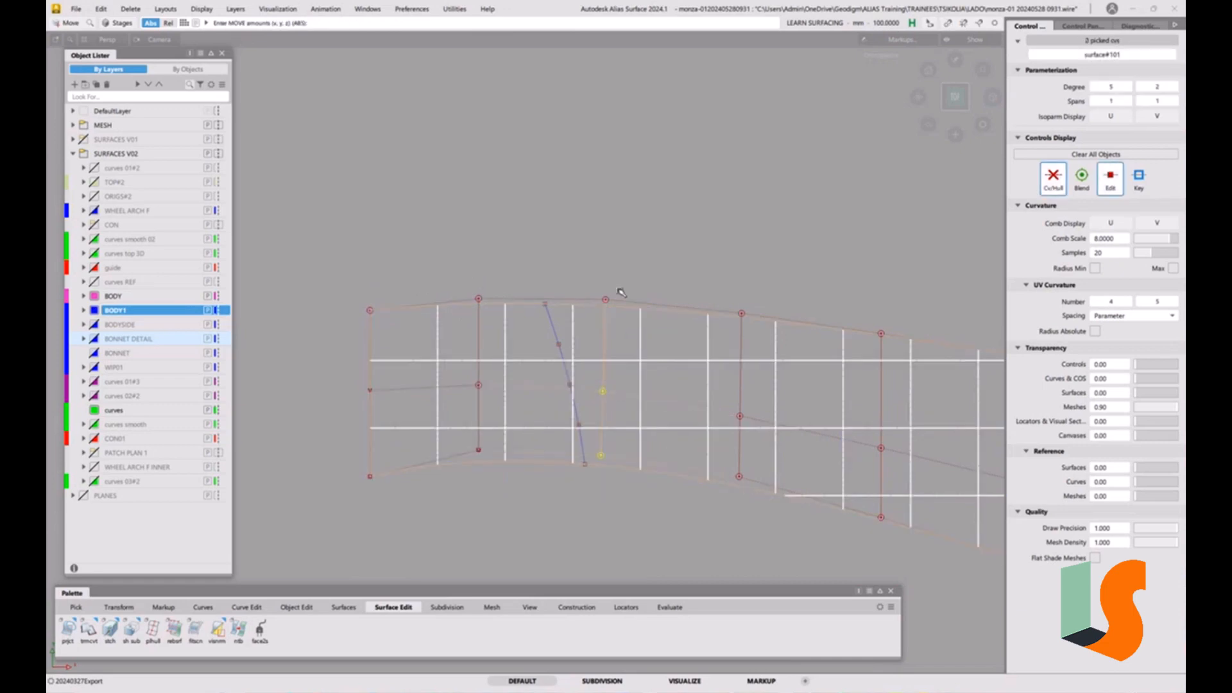
- Select the three adjoining patches of the curved surface band and hide all other geometry to isolate them
{"action": "left_click", "coordinate": [618, 378]}
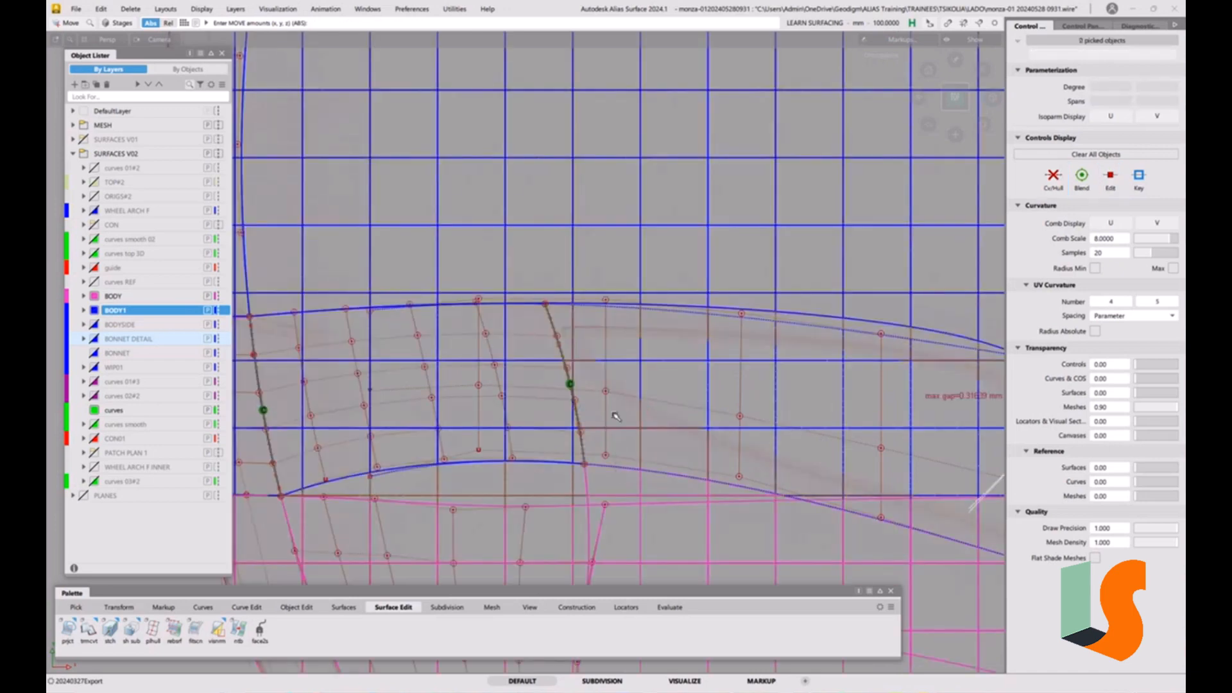
{"action": "right_click_drag", "start_coordinate": [608, 412], "coordinate": [598, 408], "text": "alt+shift"}
{"action": "middle_click_drag", "start_coordinate": [598, 408], "coordinate": [554, 408], "text": "alt+shift"}
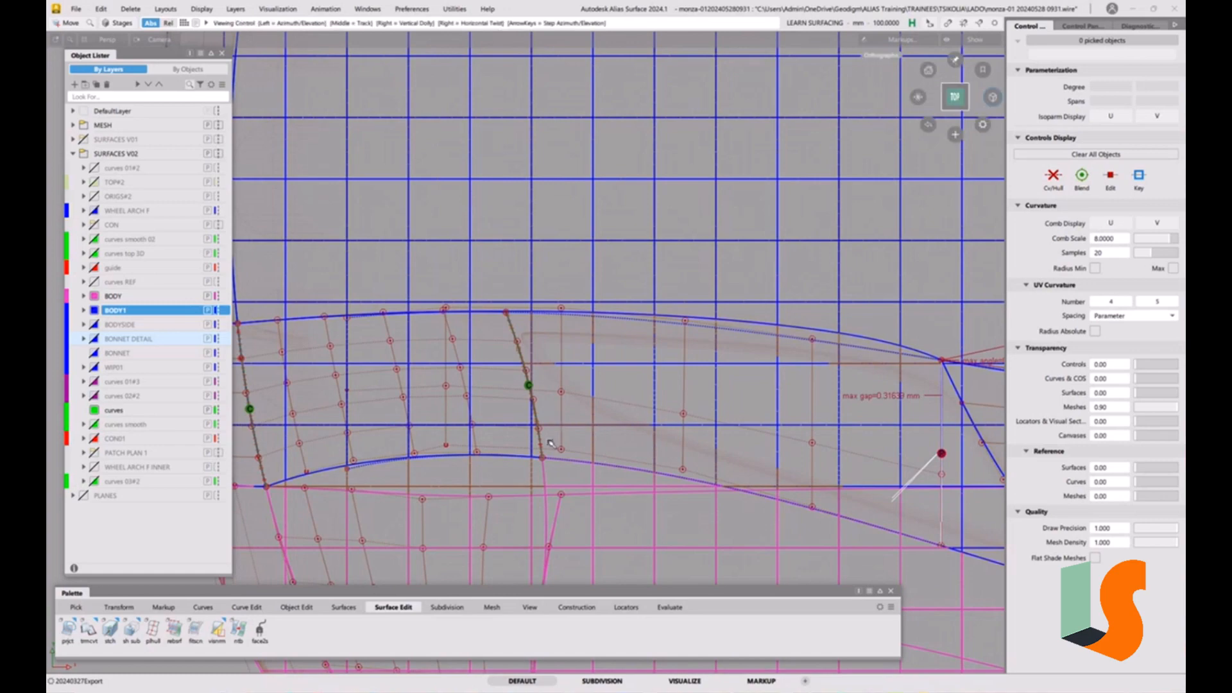
{"action": "left_click_drag", "start_coordinate": [593, 432], "coordinate": [501, 424], "text": "alt+shift"}
{"action": "middle_click_drag", "start_coordinate": [456, 449], "coordinate": [517, 379], "text": "alt+shift"}
{"action": "left_click", "coordinate": [517, 379], "text": "ctrl+shift"}
{"action": "left_click_drag", "start_coordinate": [515, 378], "coordinate": [502, 386], "text": "ctrl+shift"}
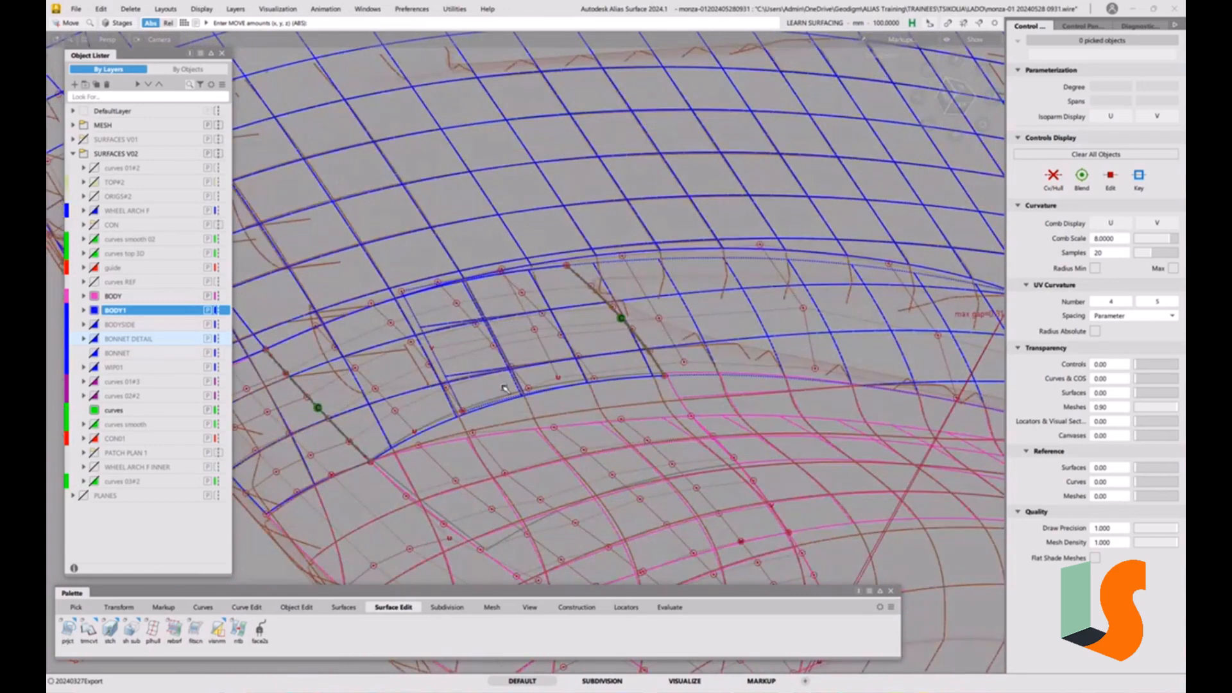
{"action": "left_click", "coordinate": [609, 328]}
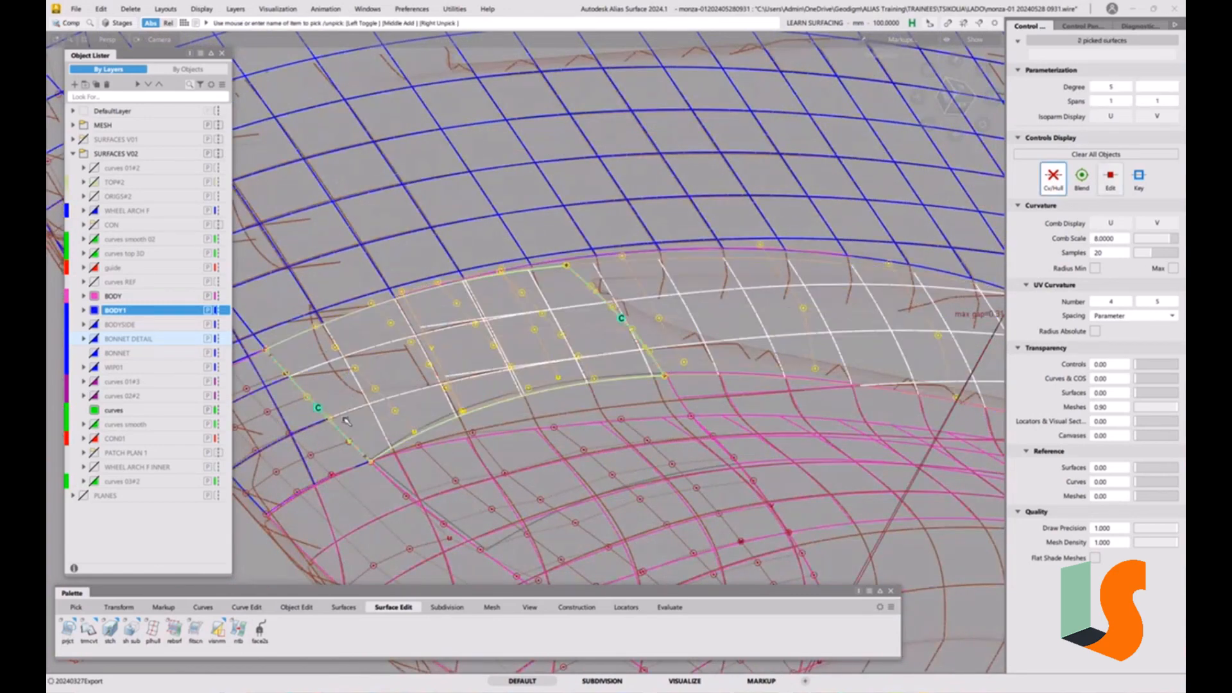
{"action": "left_click_drag", "start_coordinate": [324, 417], "coordinate": [555, 352], "text": "alt+shift"}
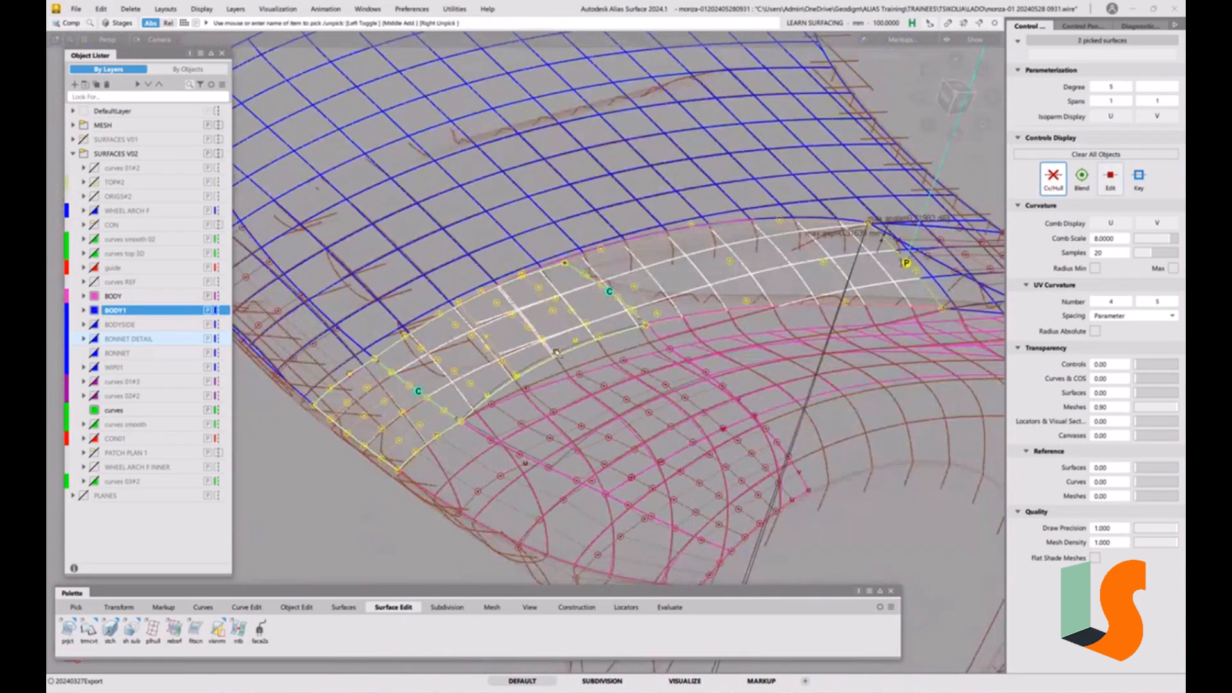
{"action": "key", "text": "alt+h"}
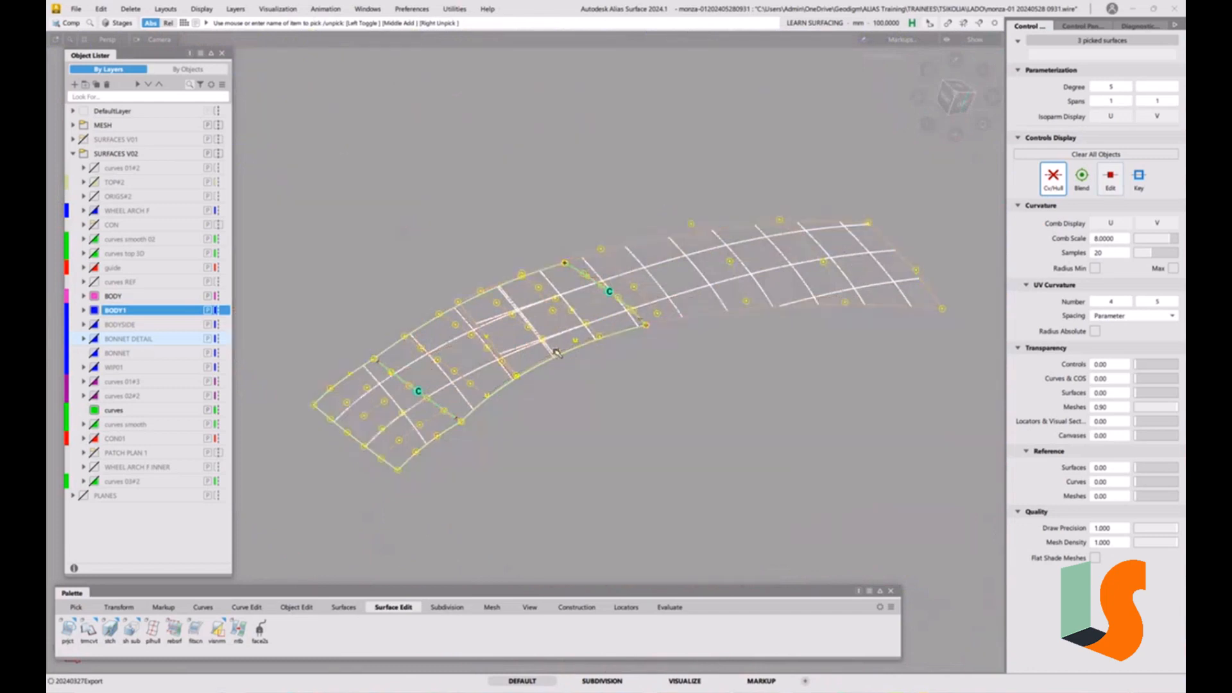
- Apply the isoangle diagnostic shader to the three patches, create its highlight curves and display only the curves
{"action": "left_click", "coordinate": [1139, 29]}
{"action": "left_click", "coordinate": [1106, 50]}
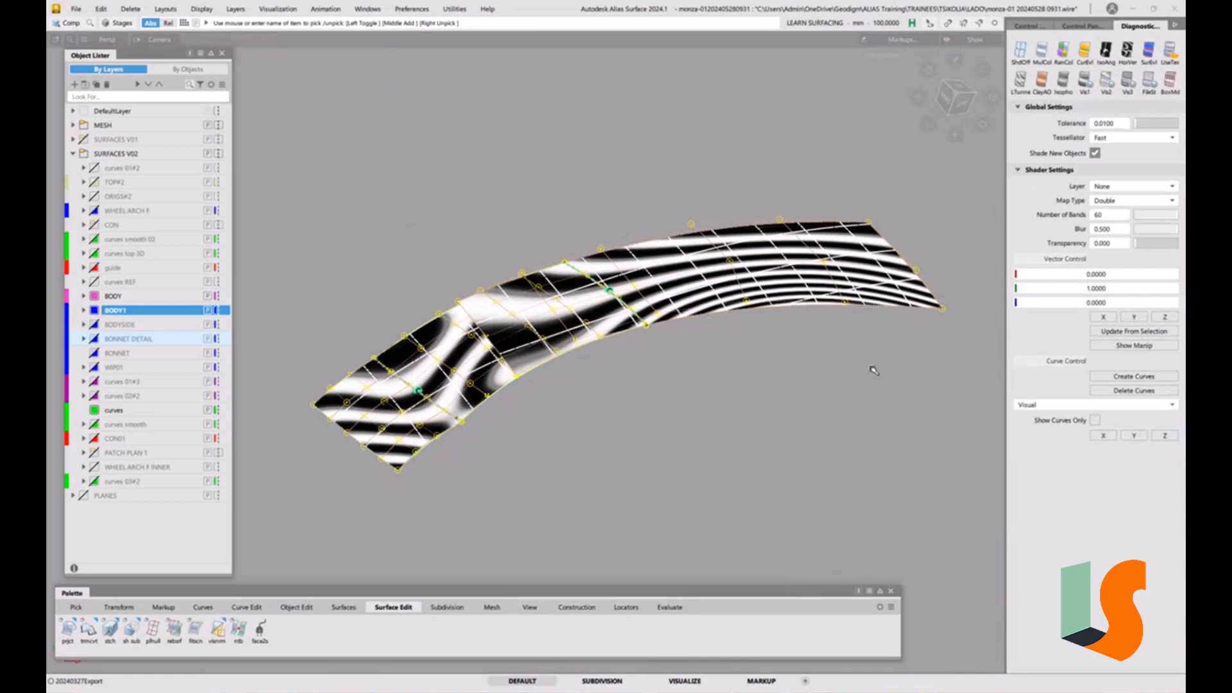
{"action": "left_click", "coordinate": [1134, 377]}
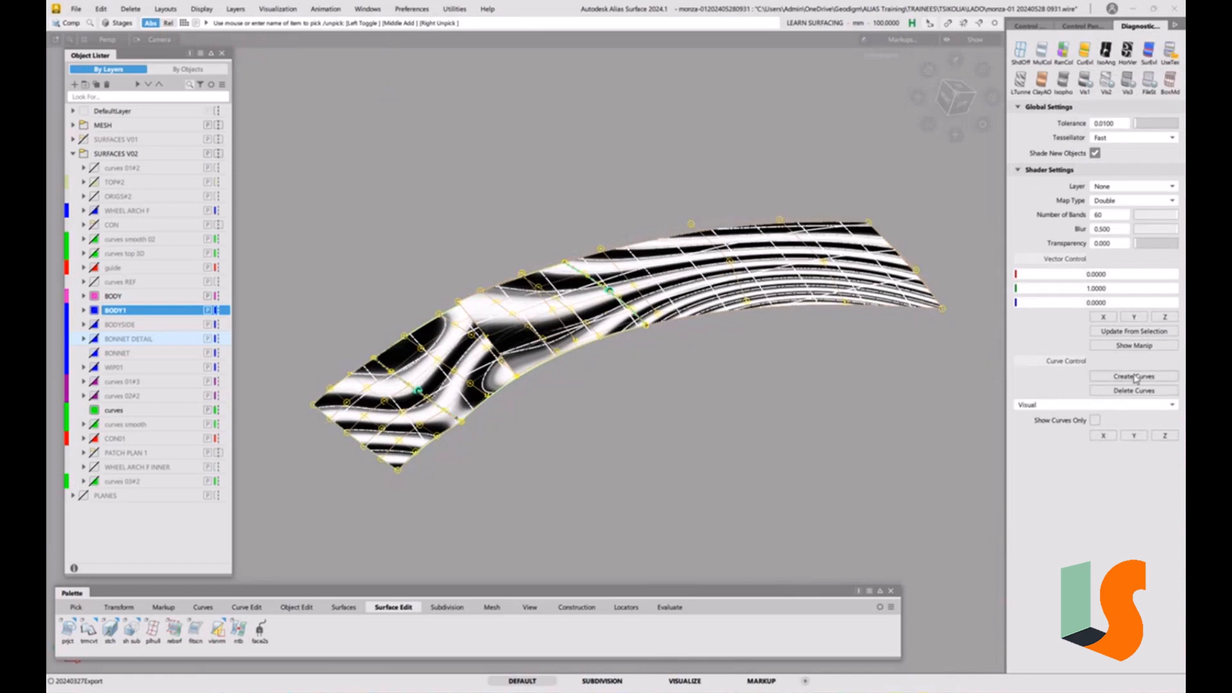
{"action": "left_click", "coordinate": [1095, 421]}
{"action": "left_click_drag", "start_coordinate": [509, 316], "coordinate": [528, 327], "text": "alt+shift"}
{"action": "right_click_drag", "start_coordinate": [527, 328], "coordinate": [586, 335], "text": "alt+shift"}
{"action": "mouse_move", "coordinate": [564, 312]}
{"action": "left_mouse_down", "text": "alt+shift"}
{"action": "mouse_move", "coordinate": [725, 324]}
{"action": "mouse_move", "coordinate": [664, 277]}
{"action": "left_mouse_up", "text": "alt+shift"}
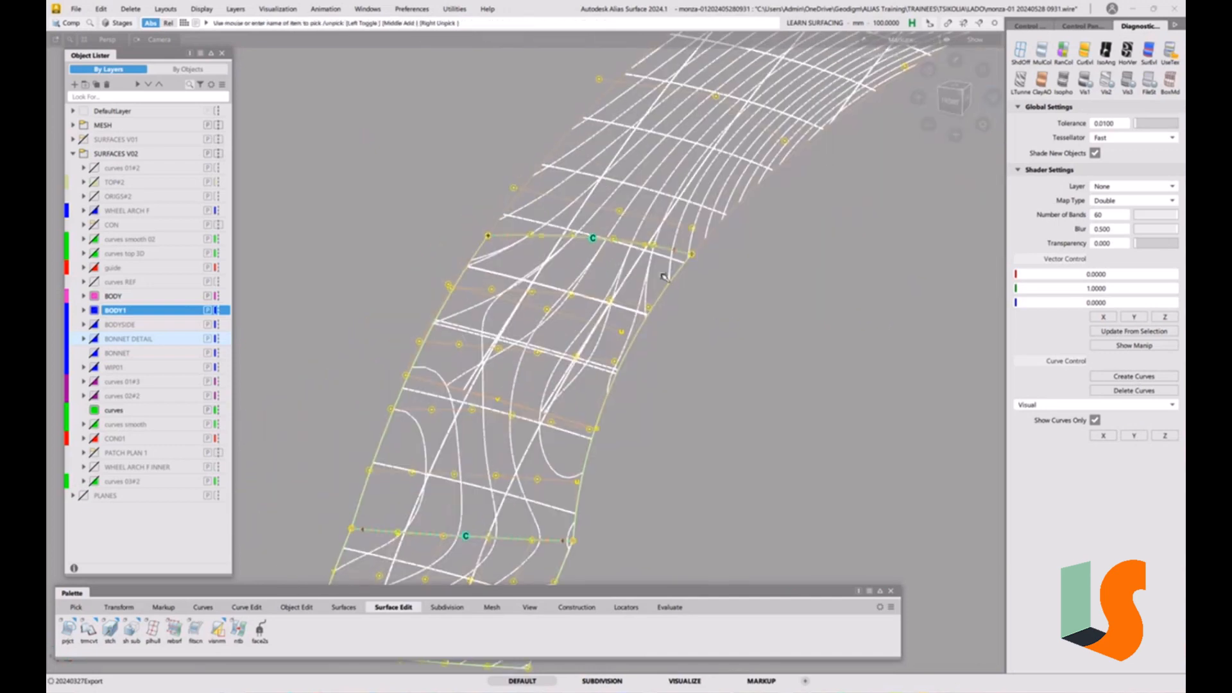
{"action": "left_click_drag", "start_coordinate": [553, 203], "coordinate": [668, 264], "text": "alt+shift"}
{"action": "middle_click_drag", "start_coordinate": [668, 263], "coordinate": [622, 229], "text": "alt+shift"}
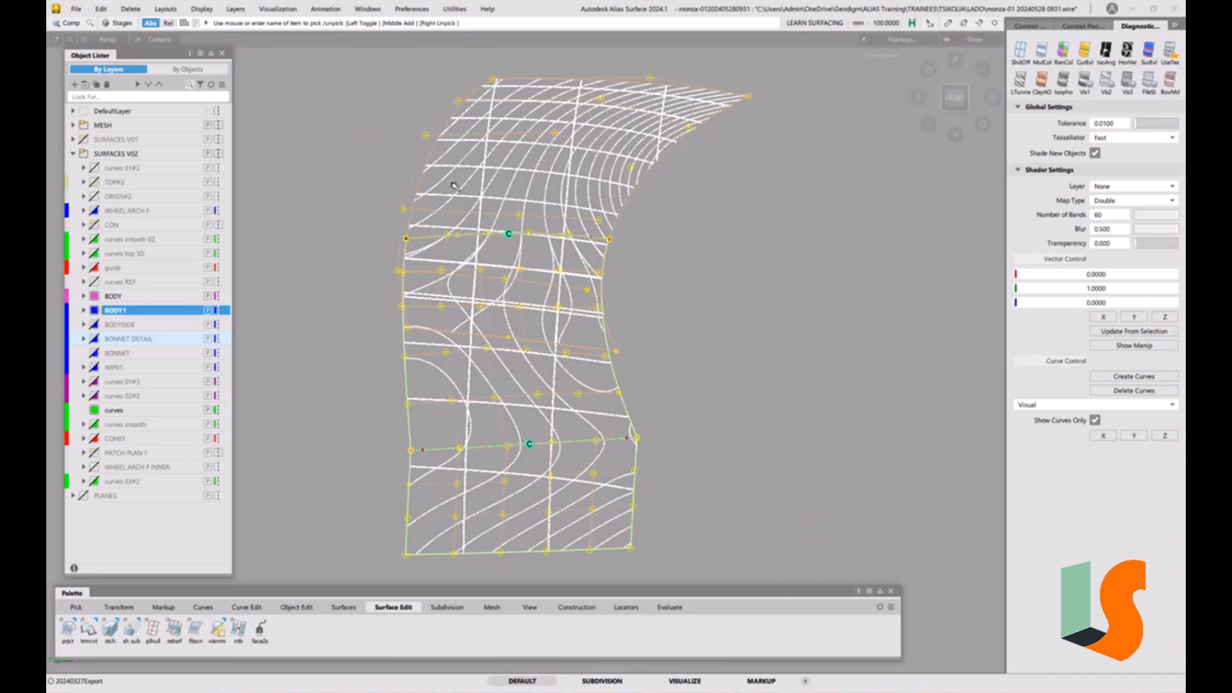
{"action": "left_click", "coordinate": [76, 9]}
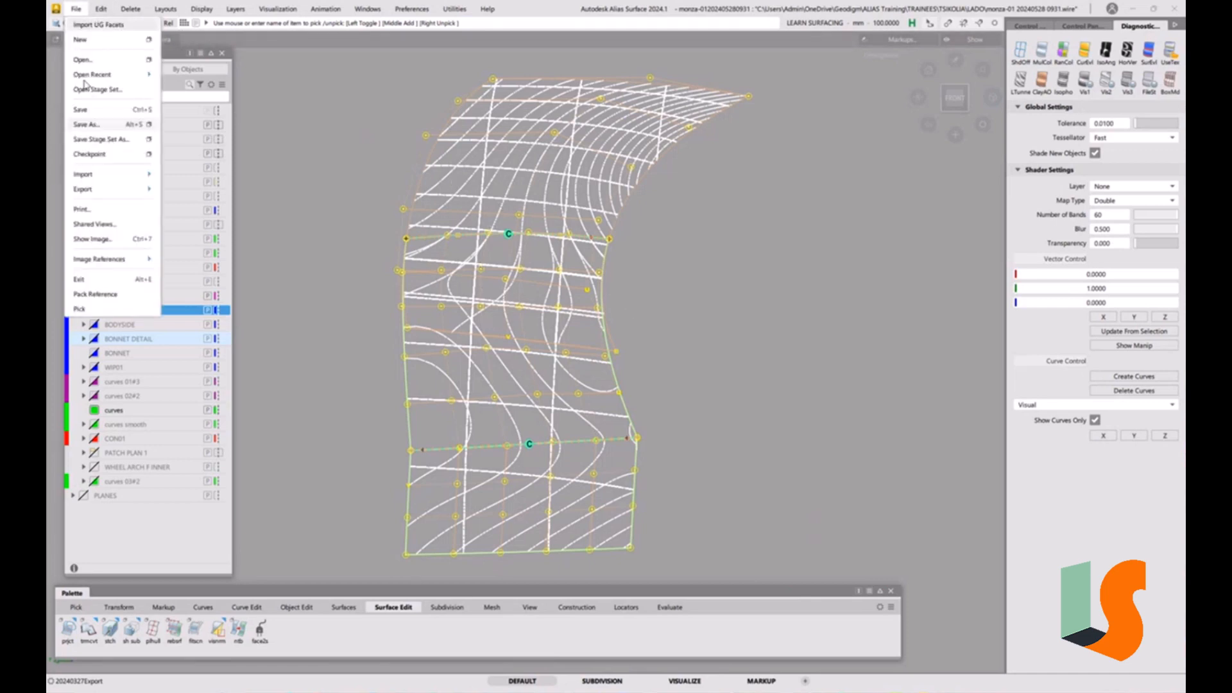
{"action": "left_click", "coordinate": [94, 126]}
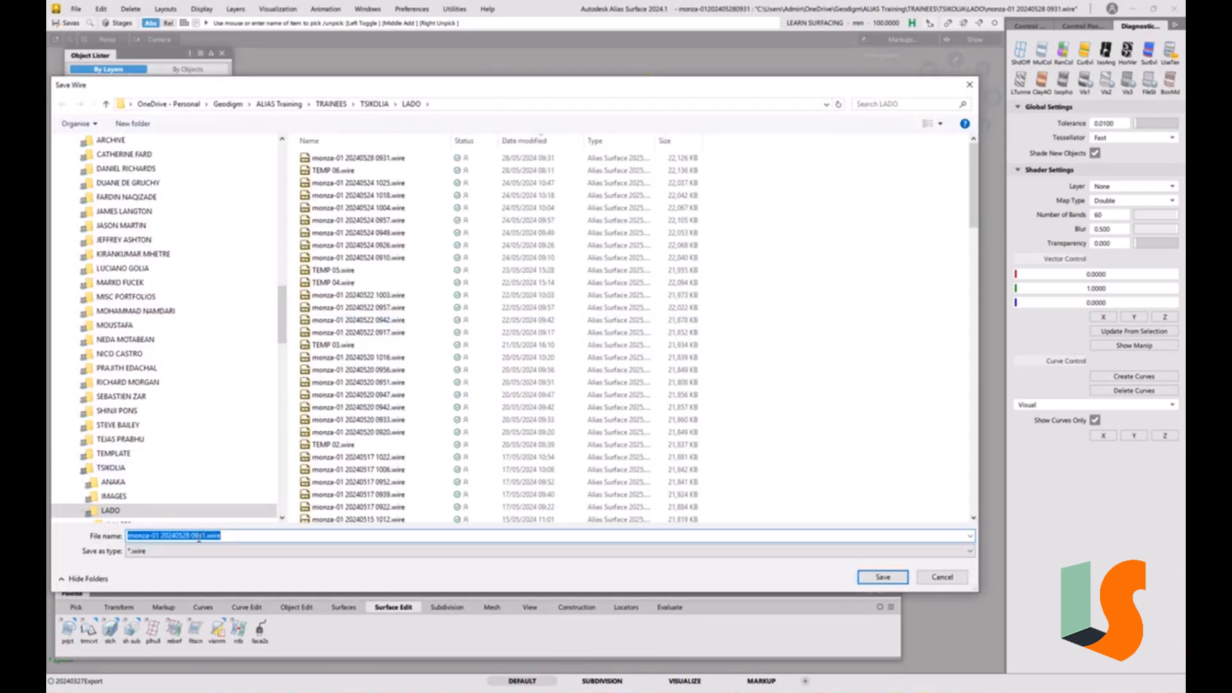
{"action": "left_click_drag", "start_coordinate": [197, 535], "coordinate": [314, 541]}
{"action": "type", "text": "58"}
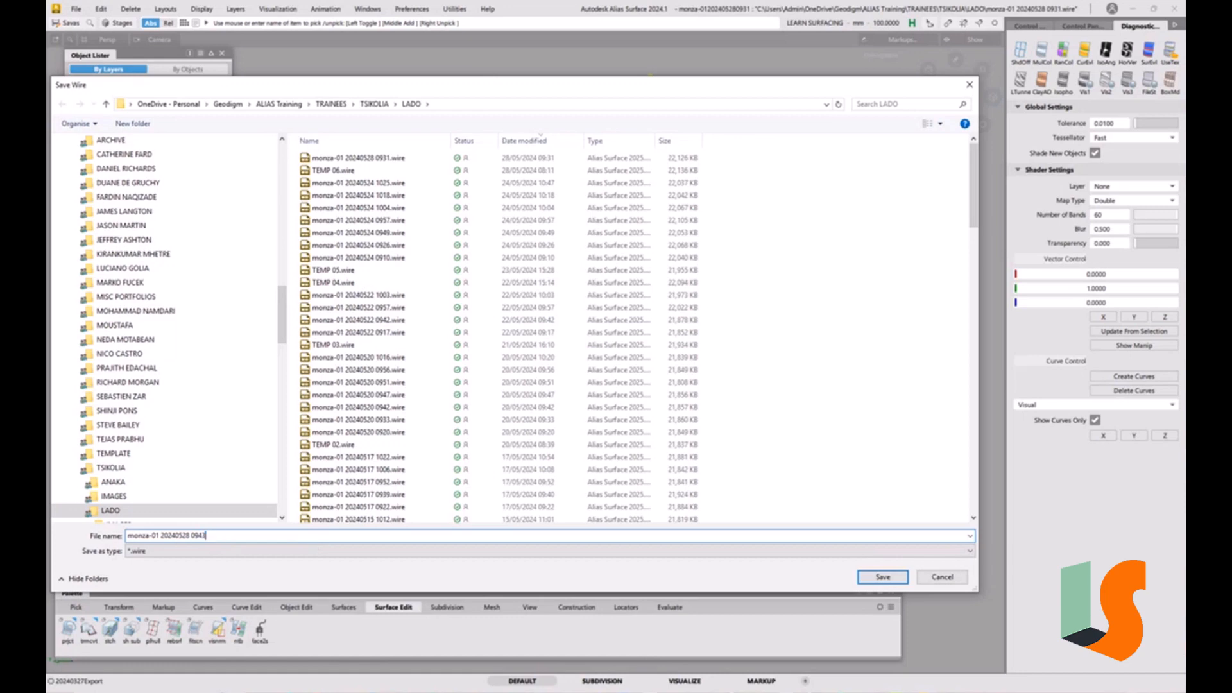
{"action": "key", "text": "Return"}
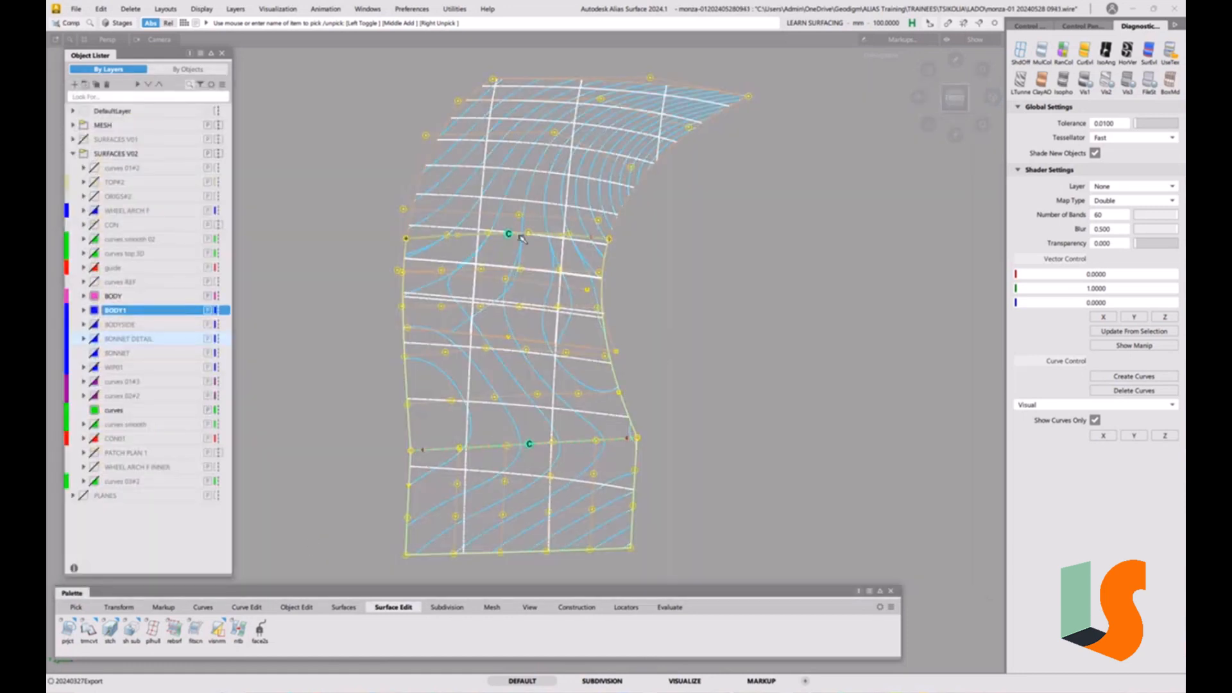
- Hide the CVs and hulls of the middle patch, then deselect it
{"action": "left_click_drag", "start_coordinate": [627, 375], "coordinate": [607, 328], "text": "ctrl+shift"}
{"action": "mouse_move", "coordinate": [553, 350]}
{"action": "right_mouse_down", "text": "alt+shift"}
{"action": "mouse_move", "coordinate": [563, 324]}
{"action": "mouse_move", "coordinate": [550, 332]}
{"action": "right_mouse_up", "text": "alt+shift"}
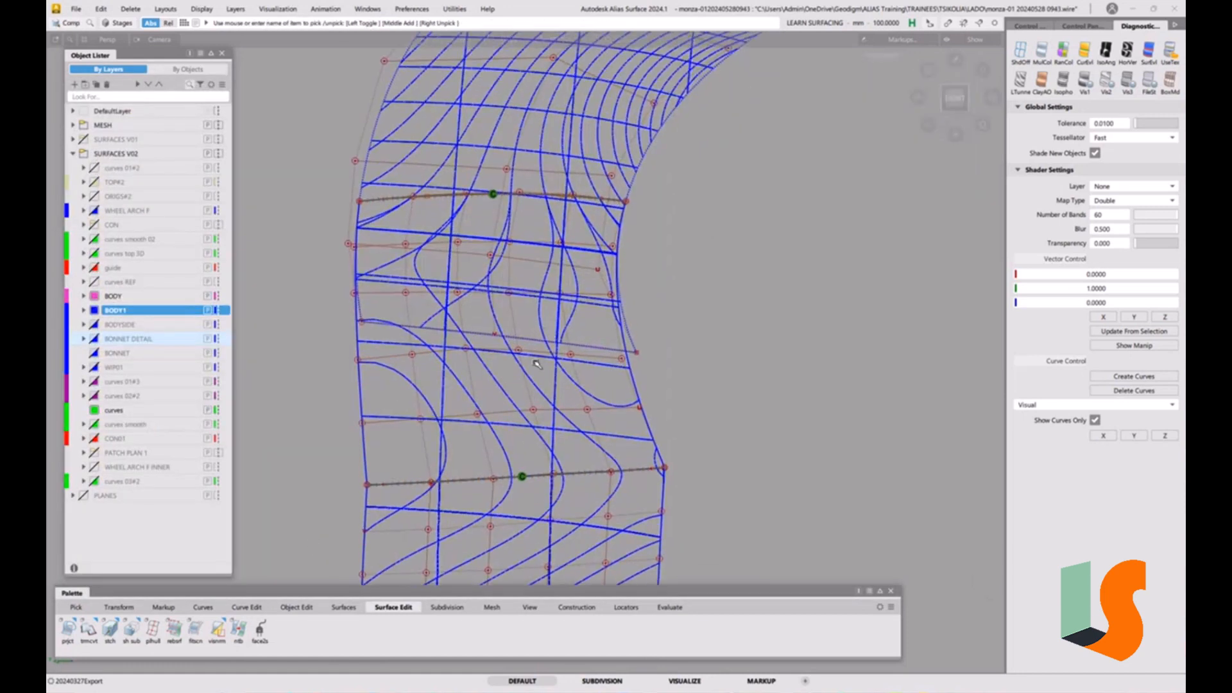
{"action": "left_click", "coordinate": [509, 359]}
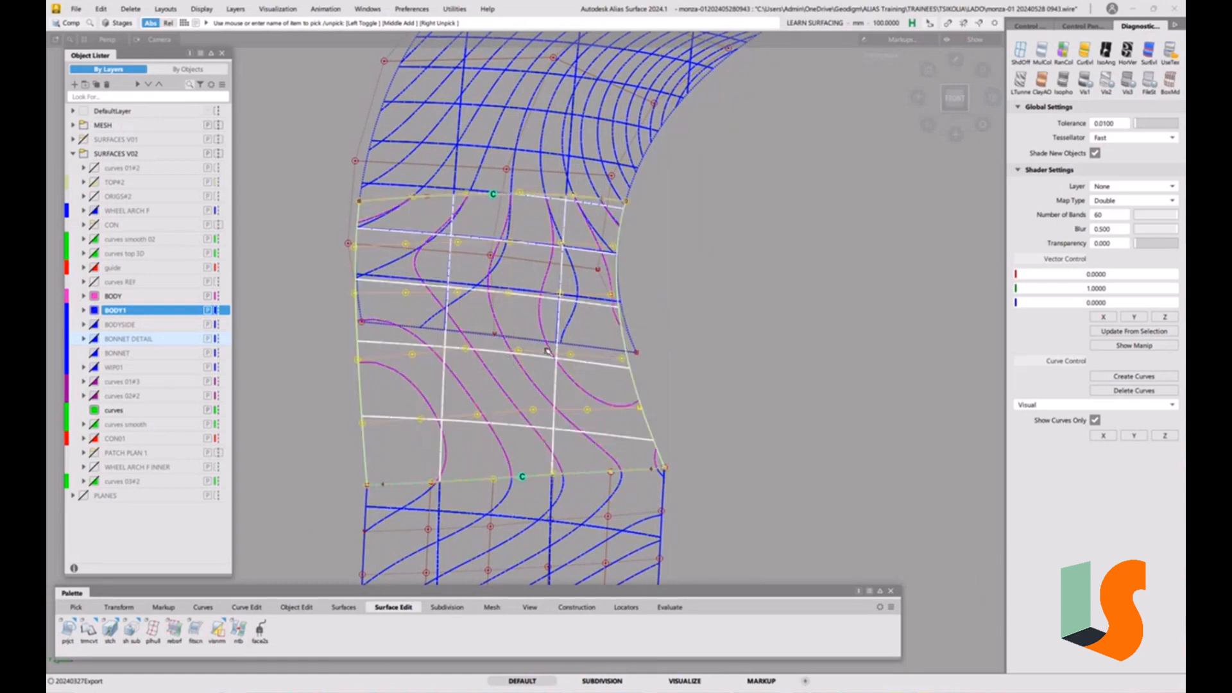
{"action": "left_click_drag", "start_coordinate": [528, 353], "coordinate": [497, 364], "text": "ctrl+shift"}
{"action": "left_click", "coordinate": [1029, 25]}
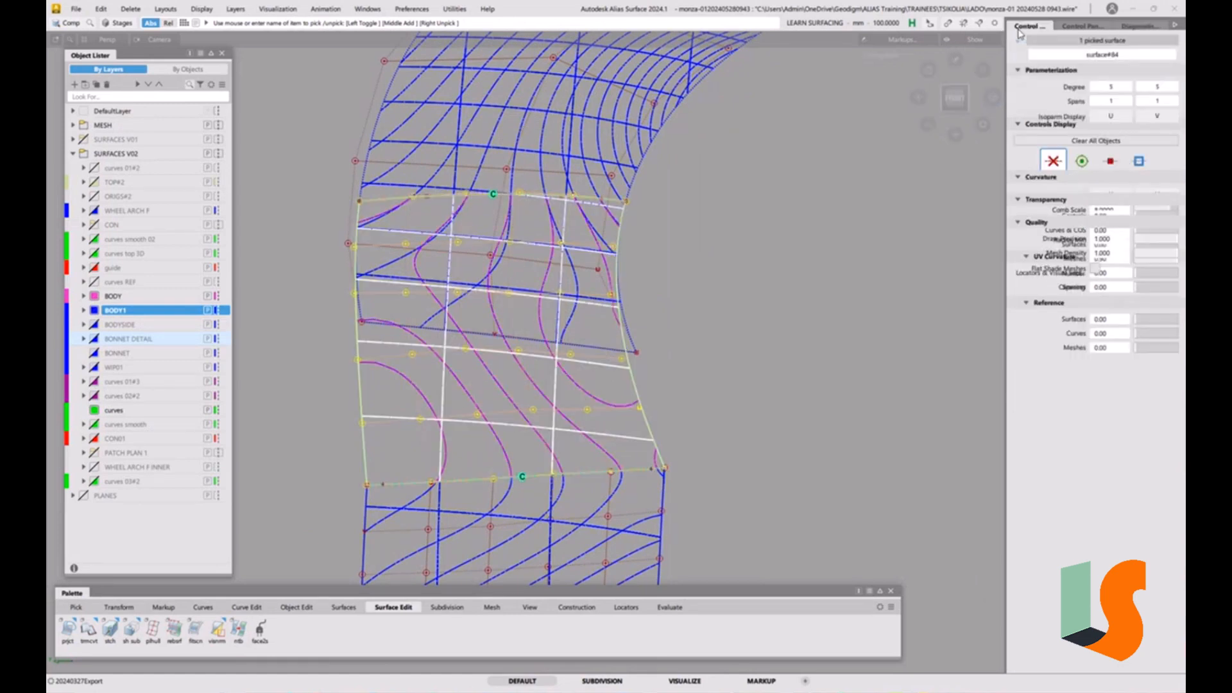
{"action": "left_click", "coordinate": [1056, 180]}
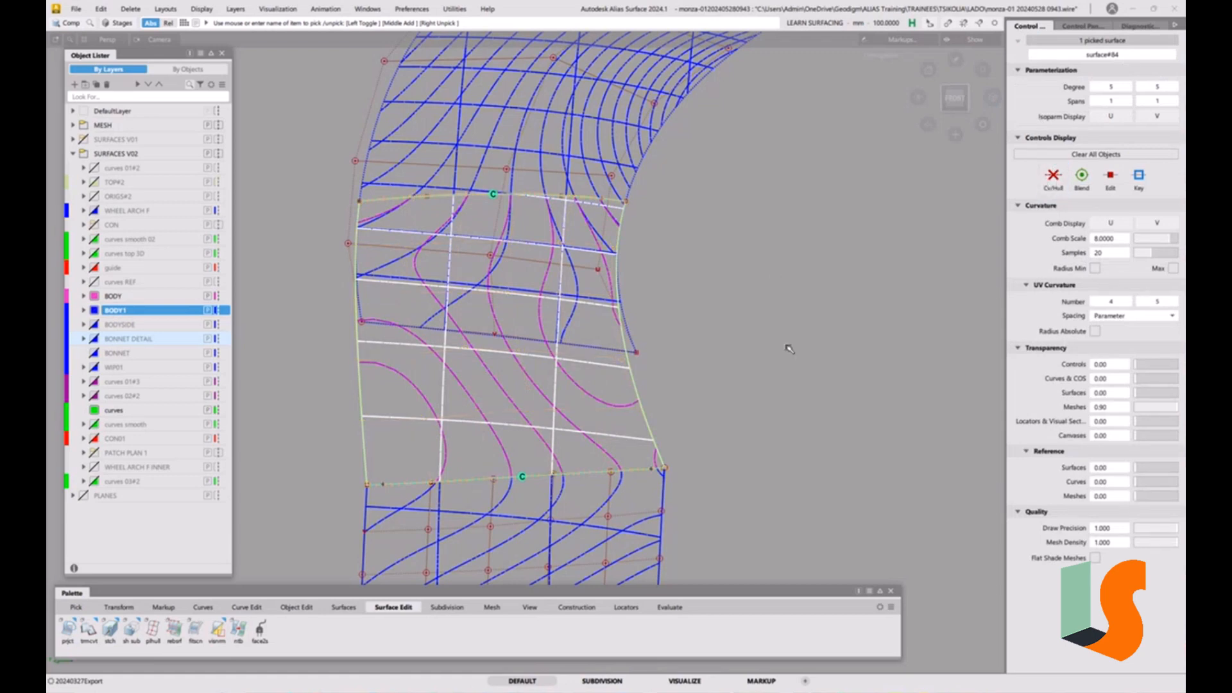
{"action": "left_click_drag", "start_coordinate": [788, 348], "coordinate": [779, 279], "text": "ctrl+shift"}
- Set the Transform CV mouse sensitivity to 10 and nudge the long patch's concave-edge CV just above the upper seam in Z
{"action": "mouse_move", "coordinate": [674, 308]}
{"action": "left_mouse_down", "text": "alt+shift"}
{"action": "mouse_move", "coordinate": [650, 321]}
{"action": "mouse_move", "coordinate": [662, 335]}
{"action": "mouse_move", "coordinate": [656, 304]}
{"action": "mouse_move", "coordinate": [676, 310]}
{"action": "left_mouse_up", "text": "alt+shift"}
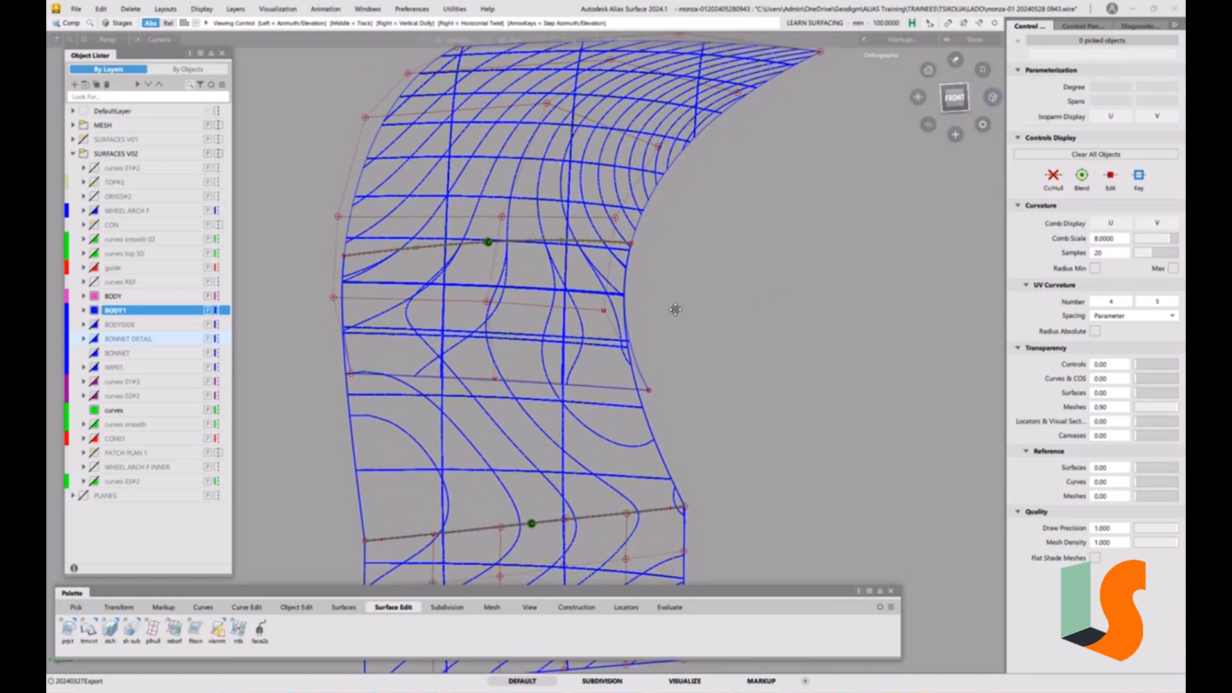
{"action": "middle_click_drag", "start_coordinate": [675, 309], "coordinate": [675, 319], "text": "alt+shift"}
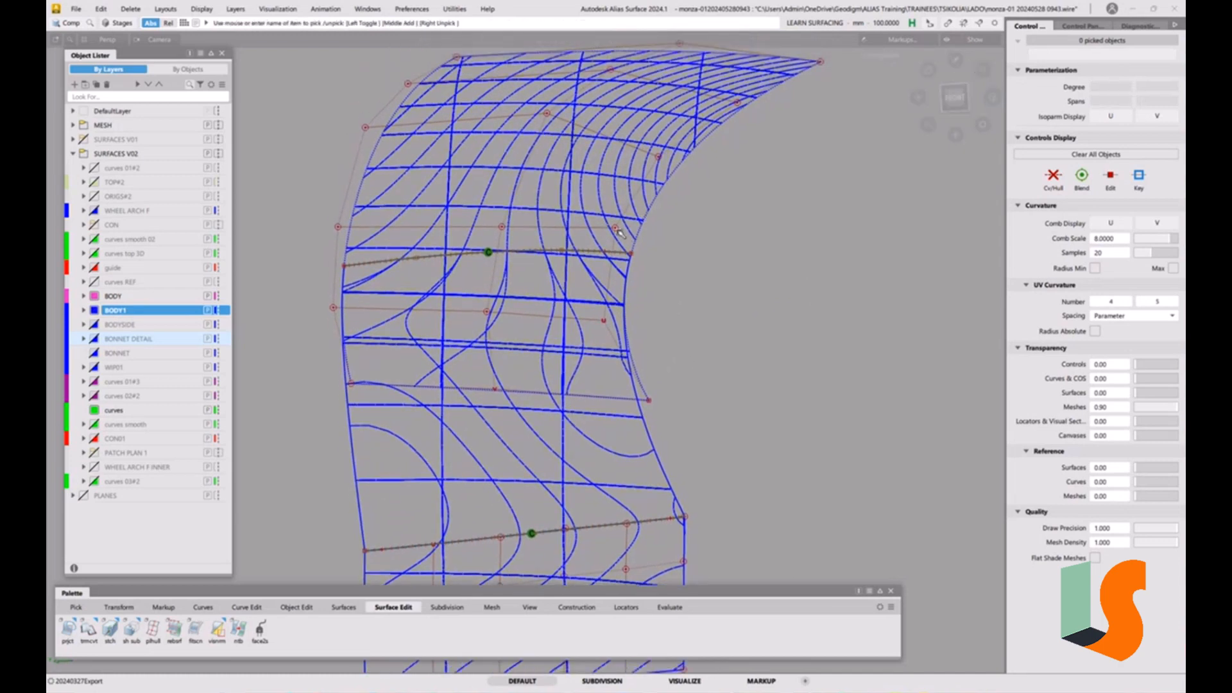
{"action": "key", "text": "space"}
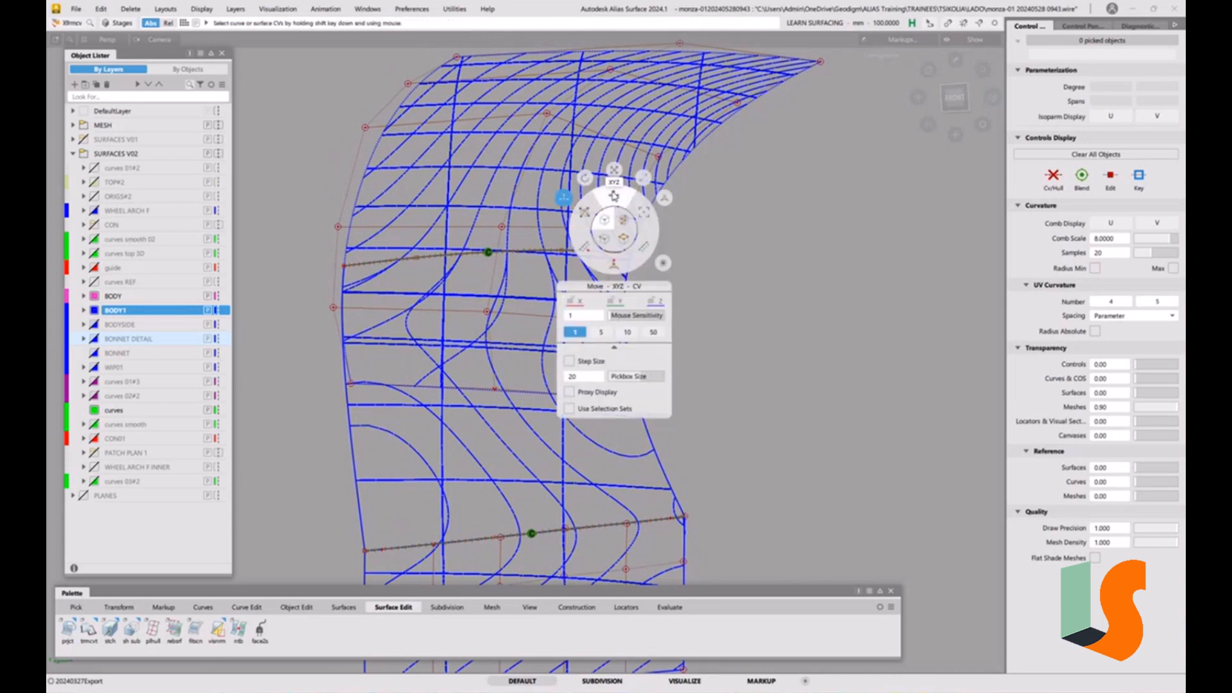
{"action": "left_click", "coordinate": [631, 333]}
{"action": "key", "text": "space"}
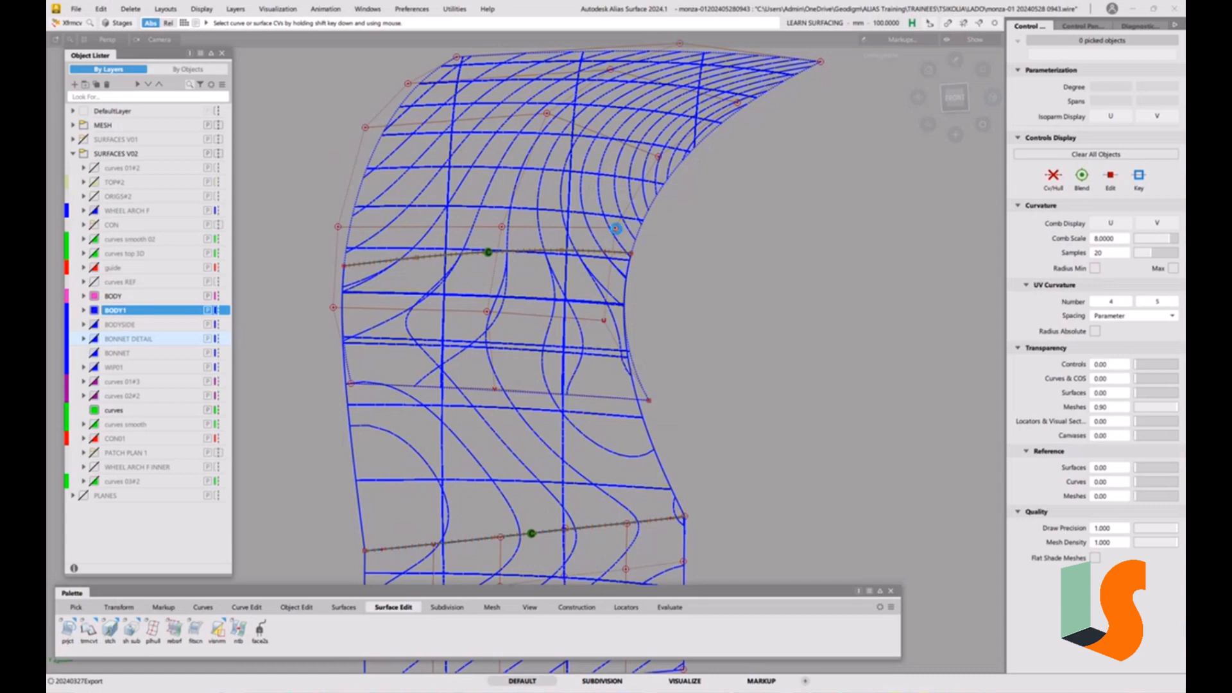
{"action": "left_click", "coordinate": [615, 228]}
{"action": "right_click_drag", "start_coordinate": [741, 241], "coordinate": [733, 261]}
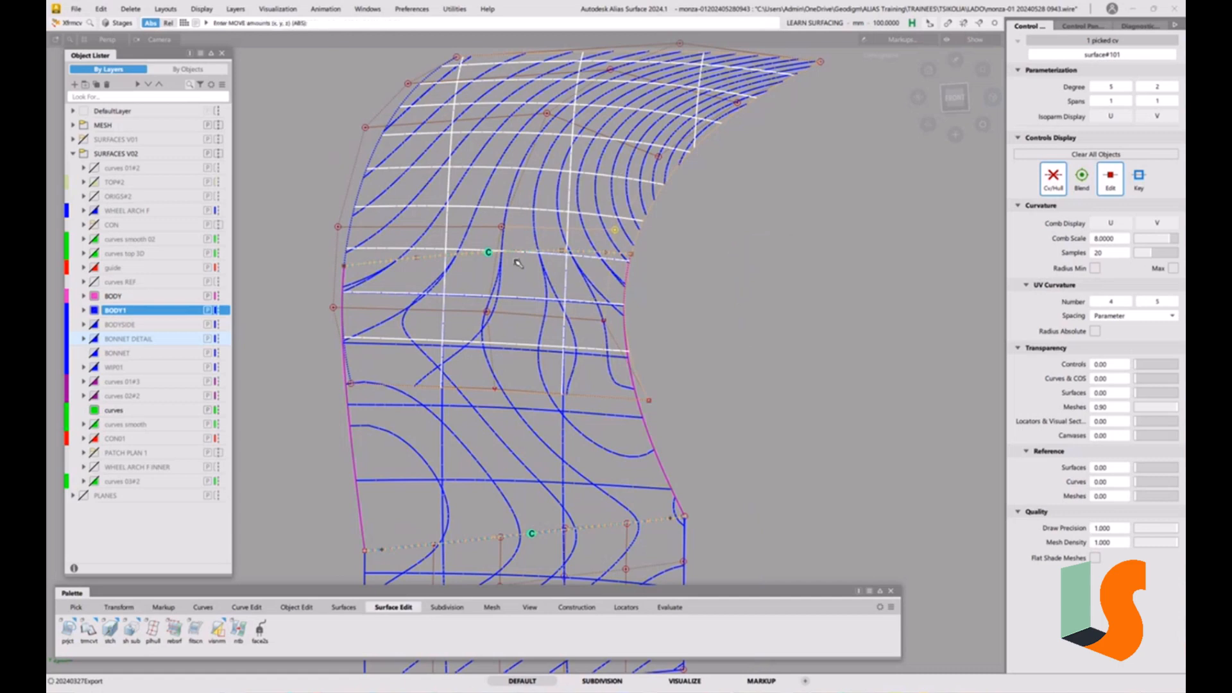
- Adjust in Z the central CV just above the upper seam and the concave-edge and central CVs in the row below it
{"action": "left_click", "coordinate": [504, 228]}
{"action": "right_click_drag", "start_coordinate": [762, 317], "coordinate": [693, 315]}
{"action": "left_click", "coordinate": [604, 321]}
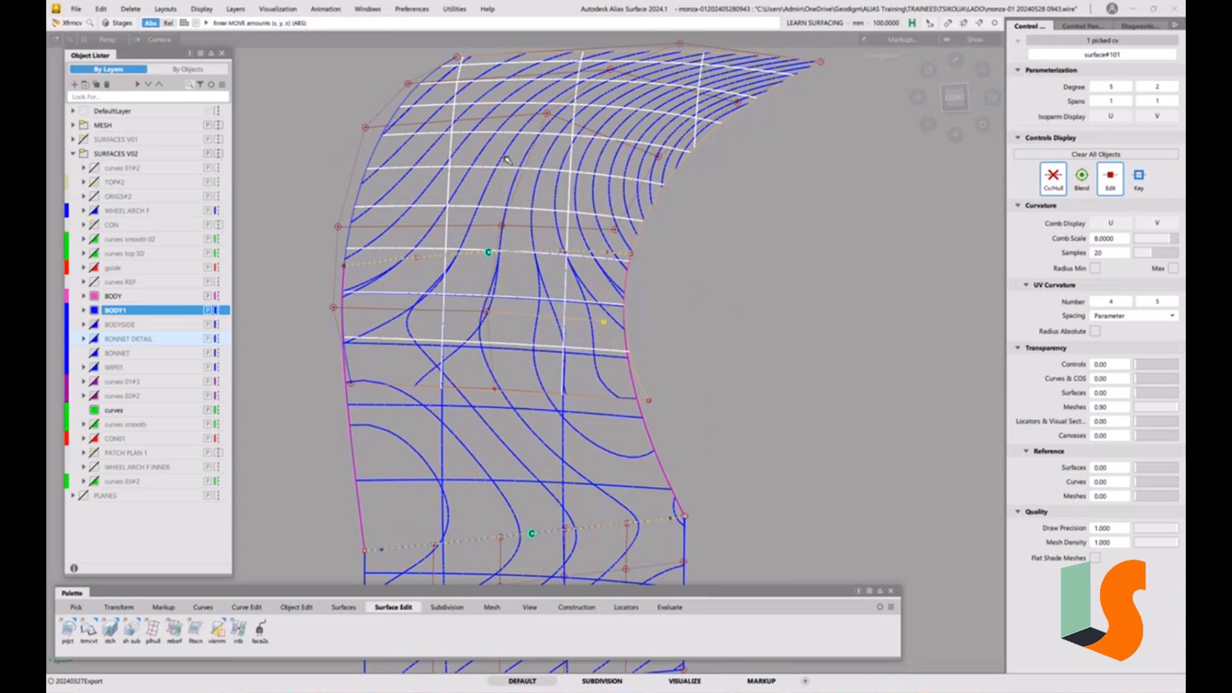
{"action": "left_click", "coordinate": [486, 314]}
{"action": "right_click_drag", "start_coordinate": [700, 314], "coordinate": [709, 290]}
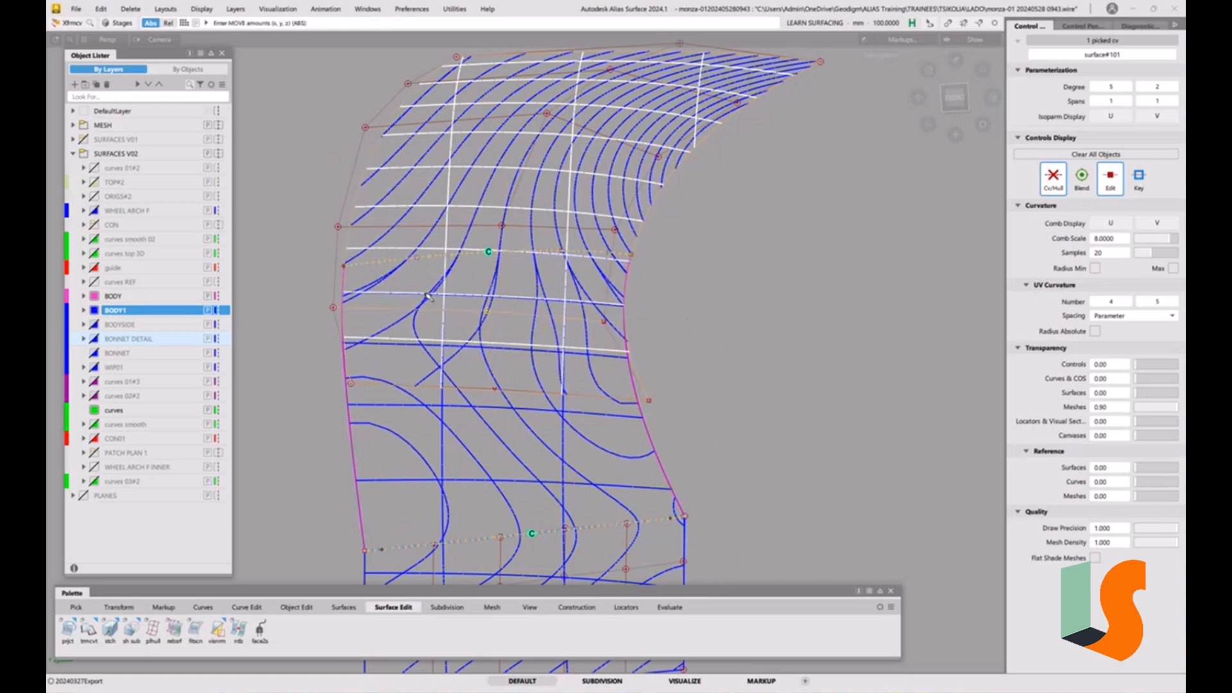
- Nudge the long patch's two convex-edge CVs below the upper seam in Z to smooth the highlight lines
{"action": "left_click", "coordinate": [331, 308]}
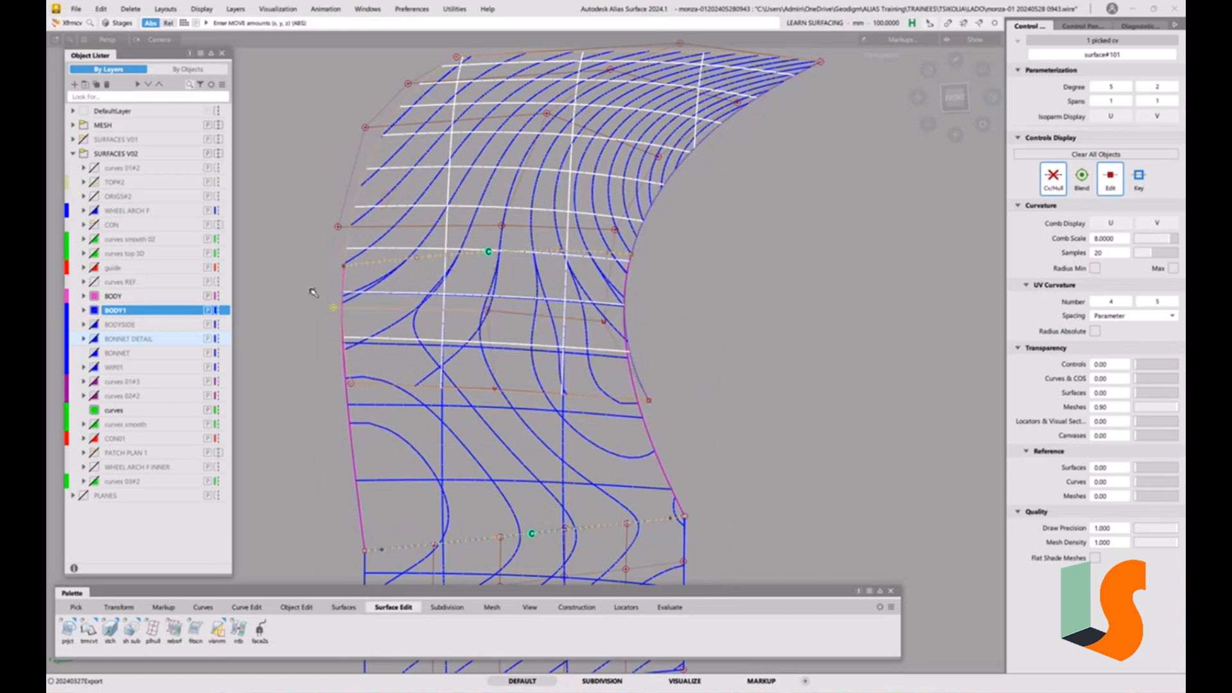
{"action": "right_click_drag", "start_coordinate": [313, 294], "coordinate": [307, 309]}
{"action": "left_click", "coordinate": [351, 385]}
{"action": "right_click_drag", "start_coordinate": [297, 360], "coordinate": [295, 379]}
- Fine-tune the two central CVs in the rows directly below and above the upper seam to even out the highlight flow
{"action": "left_click", "coordinate": [486, 309]}
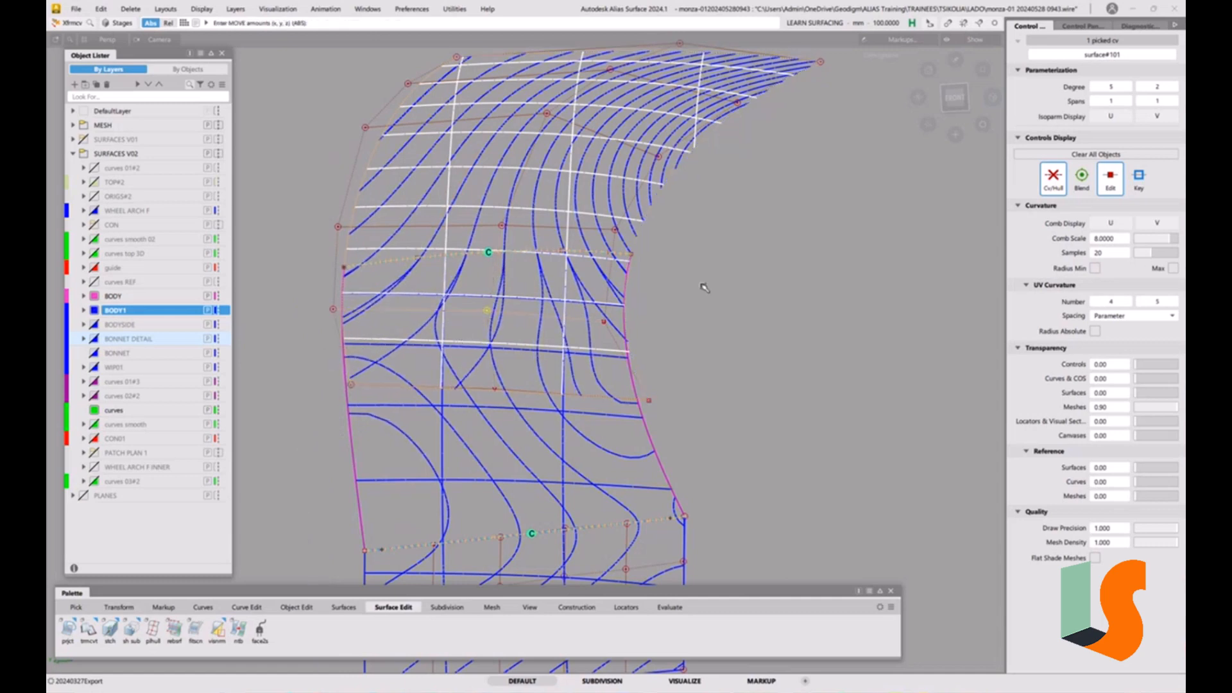
{"action": "right_click_drag", "start_coordinate": [704, 283], "coordinate": [702, 276]}
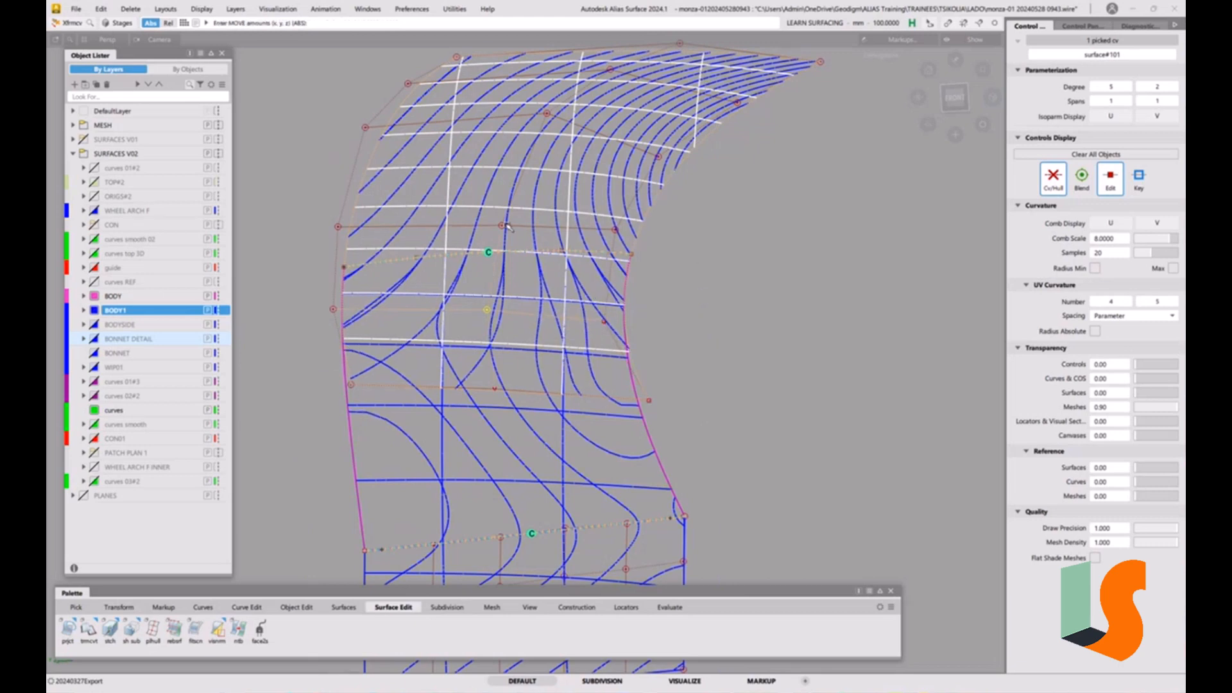
{"action": "left_click", "coordinate": [502, 226]}
{"action": "left_click_drag", "start_coordinate": [706, 263], "coordinate": [668, 267]}
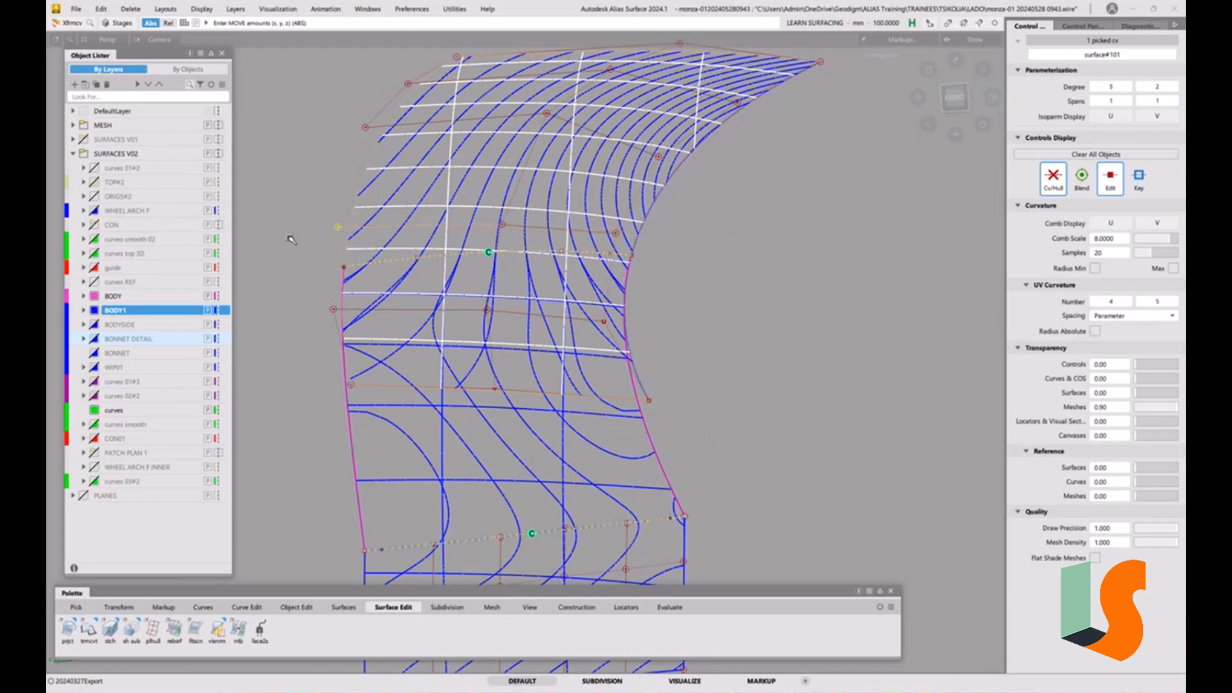
- Nudge in Z the long patch's convex-edge and concave-edge CVs in the rows directly above and below the upper seam
{"action": "left_click", "coordinate": [339, 227]}
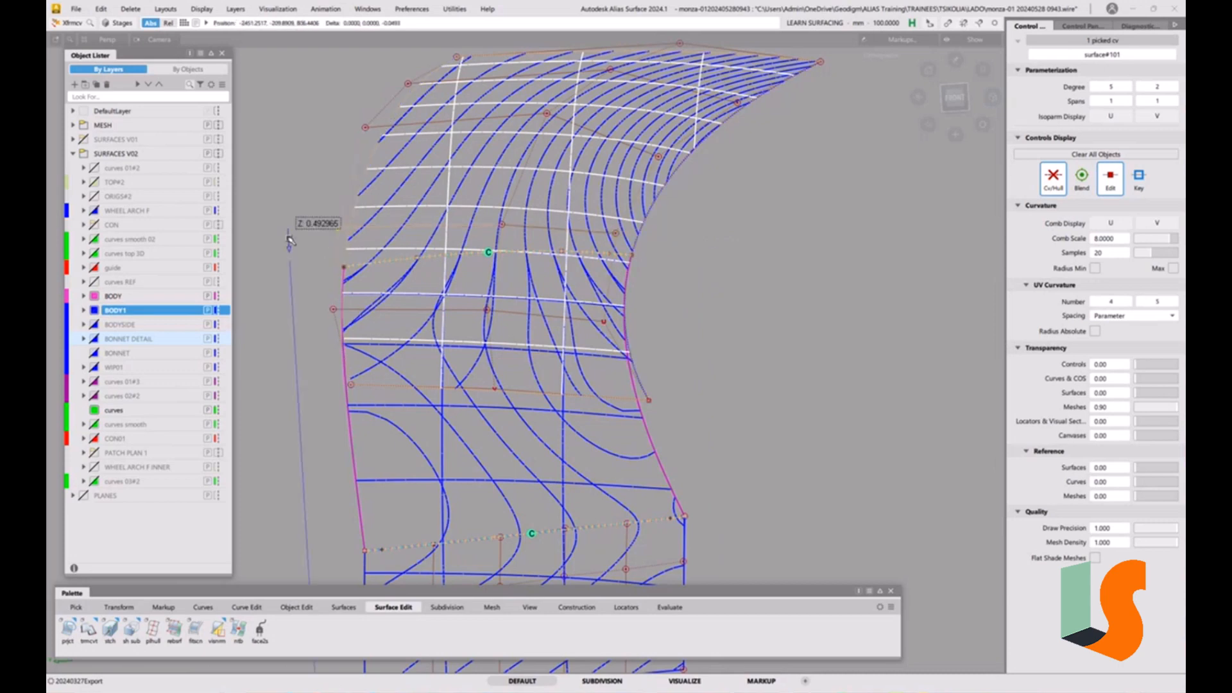
{"action": "left_click", "coordinate": [615, 235]}
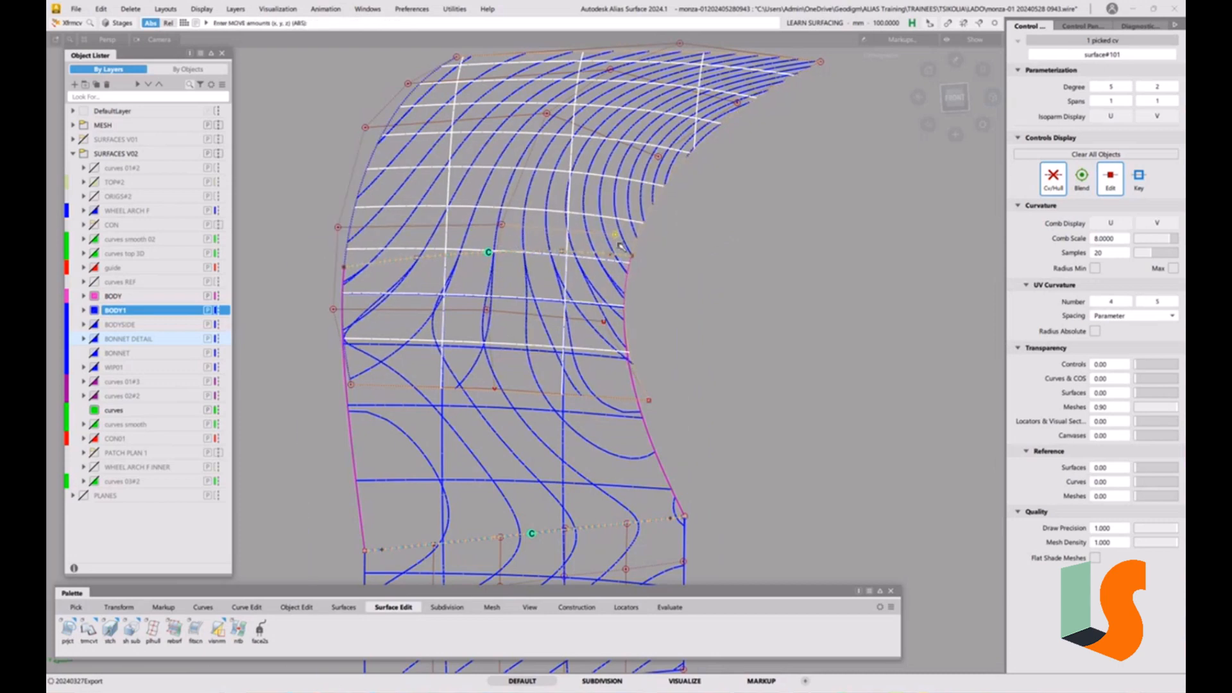
{"action": "left_click", "coordinate": [604, 322]}
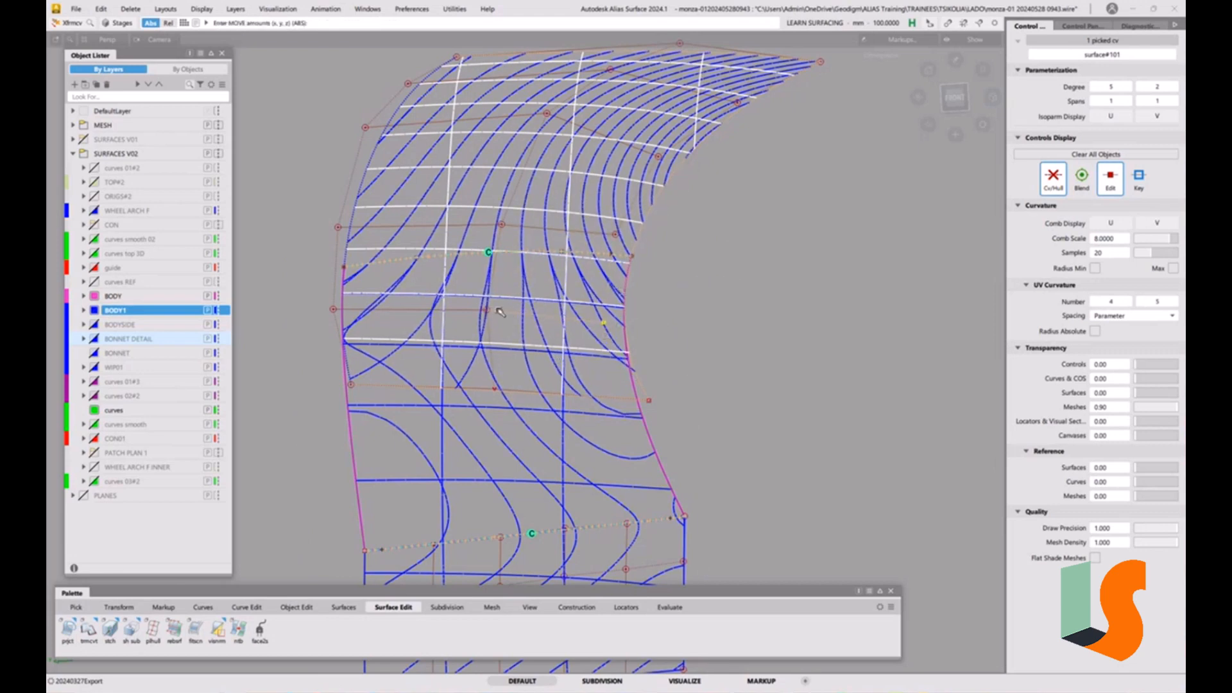
{"action": "left_click", "coordinate": [333, 309]}
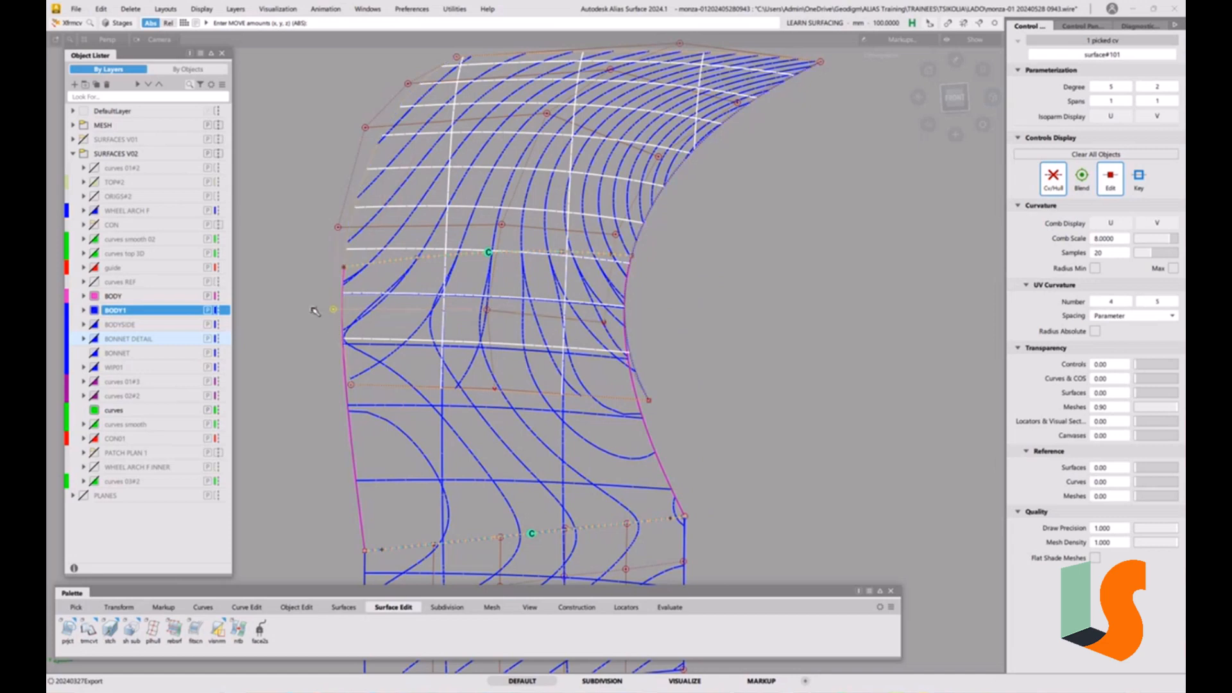
{"action": "mouse_move", "coordinate": [315, 311]}
{"action": "right_mouse_down"}
{"action": "mouse_move", "coordinate": [304, 333]}
{"action": "mouse_move", "coordinate": [324, 302]}
{"action": "right_mouse_up"}
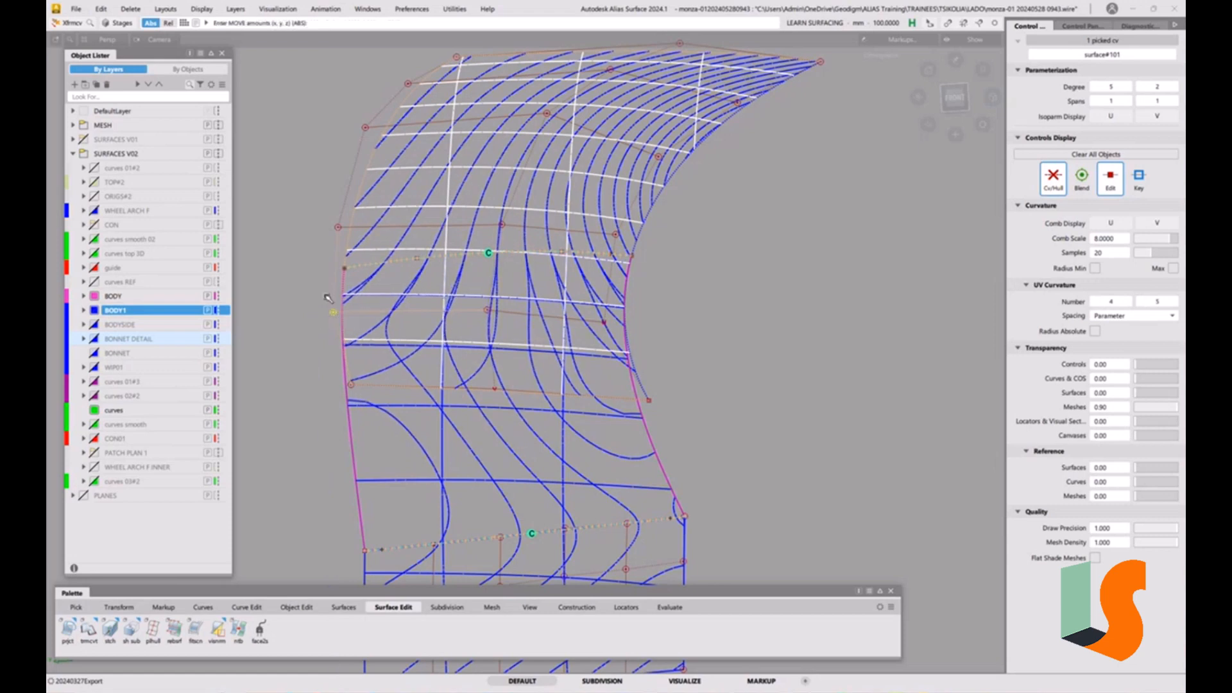
- Fine-tune in Z the convex-edge CVs in the row above the upper seam and the two rows below it
{"action": "left_click", "coordinate": [337, 228]}
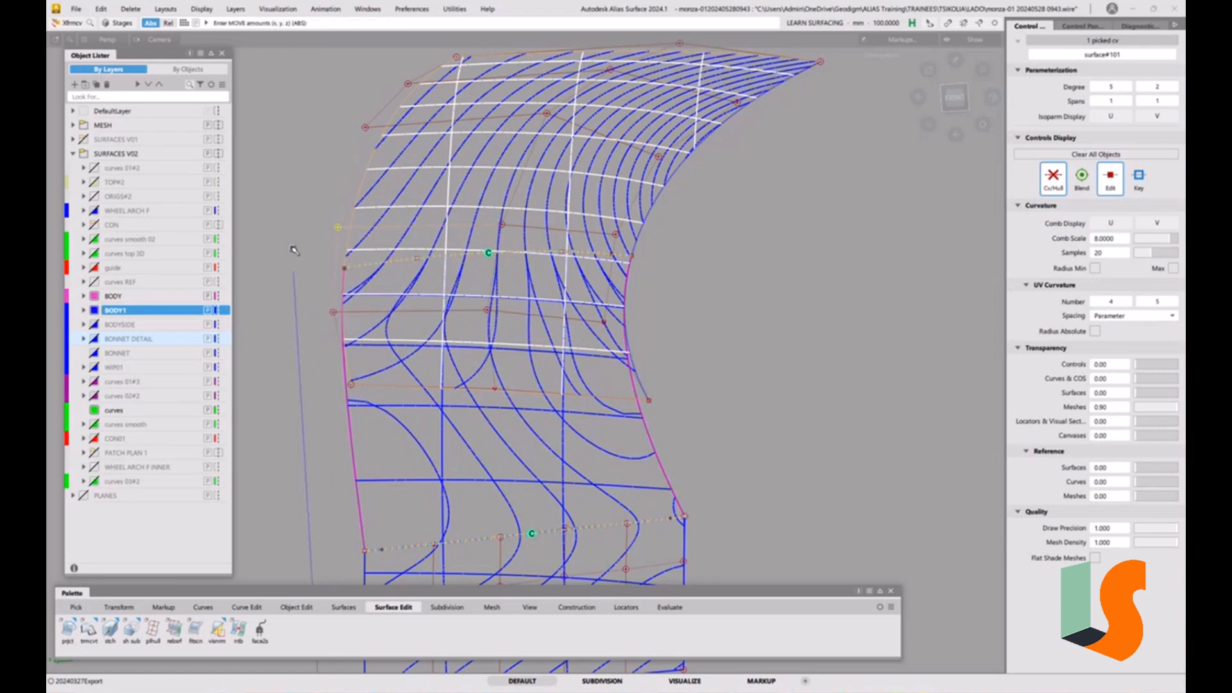
{"action": "left_click", "coordinate": [352, 383]}
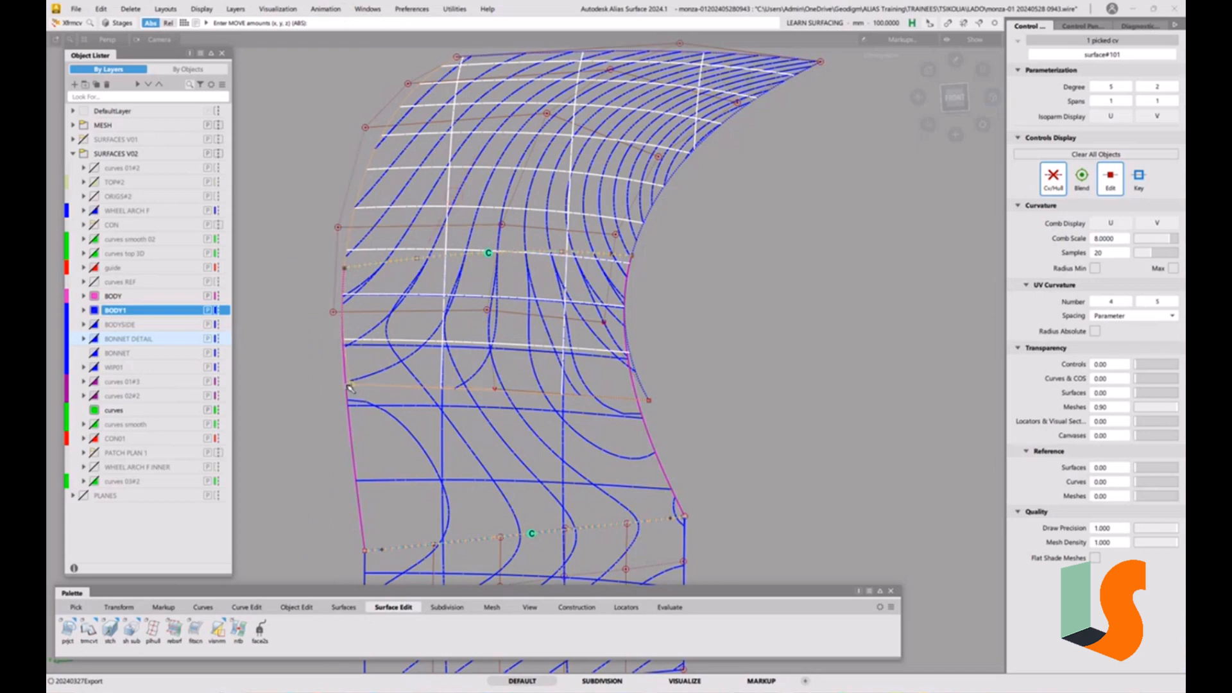
{"action": "right_click_drag", "start_coordinate": [281, 387], "coordinate": [283, 403]}
{"action": "left_click", "coordinate": [333, 313]}
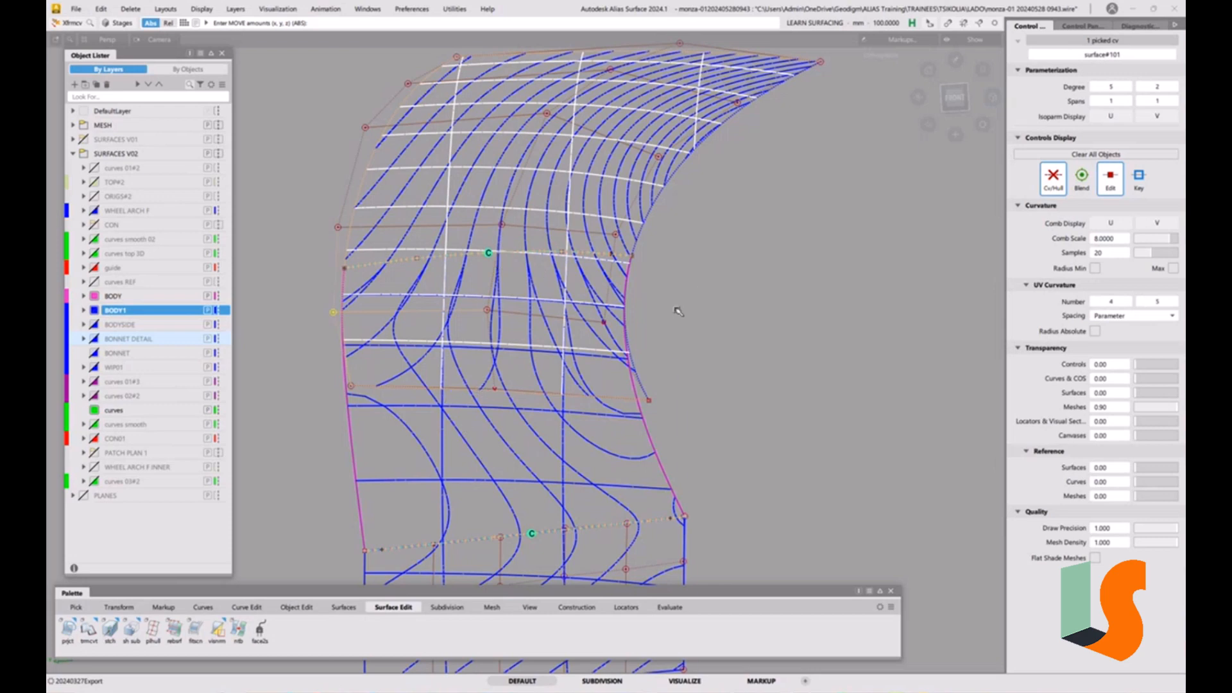
{"action": "left_click_drag", "start_coordinate": [679, 311], "coordinate": [675, 308]}
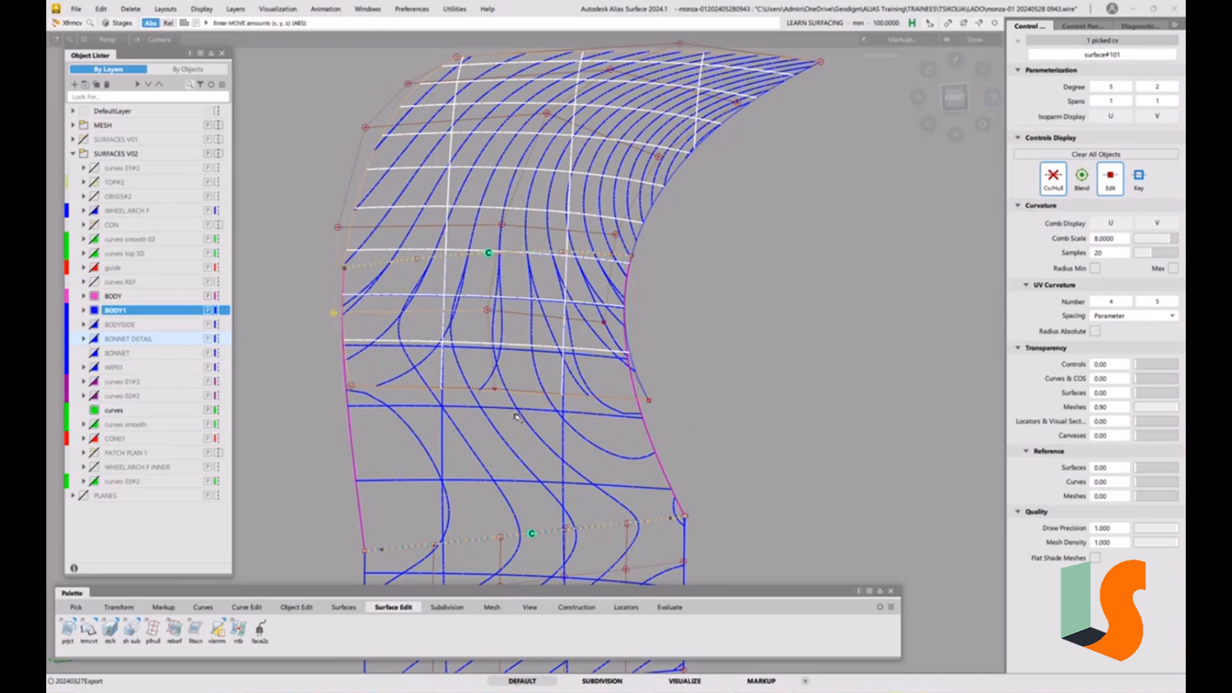
{"action": "left_click", "coordinate": [352, 387]}
{"action": "right_click_drag", "start_coordinate": [297, 372], "coordinate": [287, 381]}
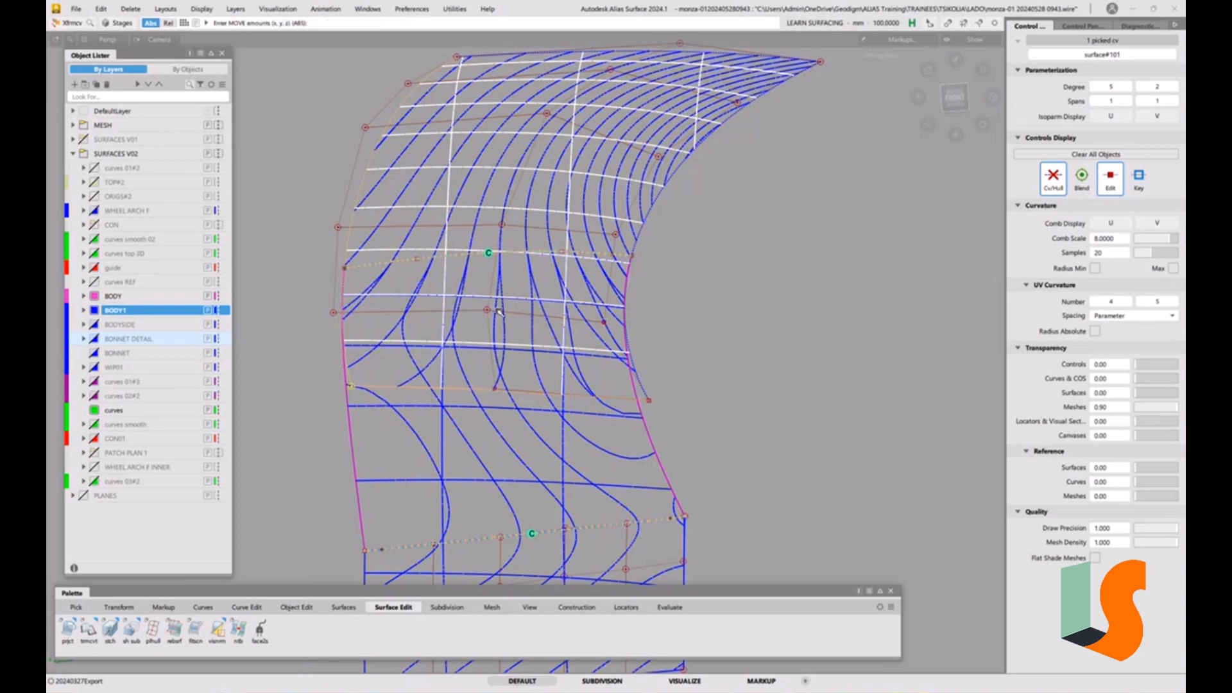
- Adjust in Z the central CV in the second row below the upper seam and the concave-edge CVs in the three surrounding rows
{"action": "left_click", "coordinate": [494, 388]}
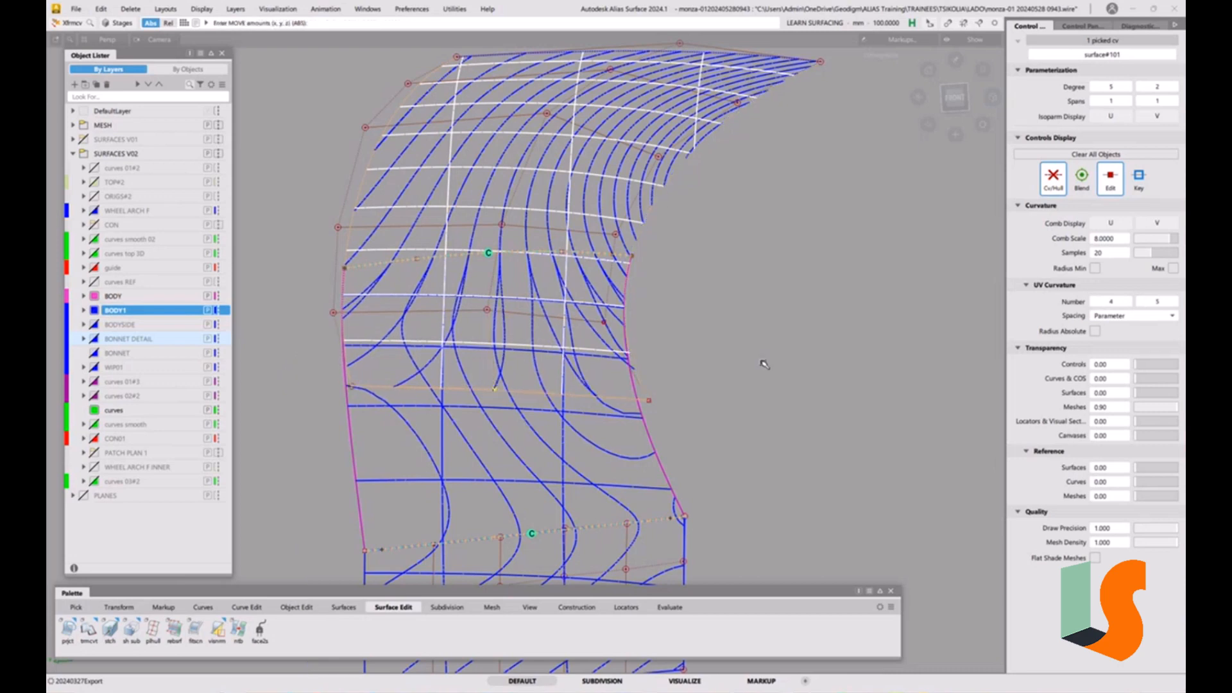
{"action": "mouse_move", "coordinate": [764, 364]}
{"action": "right_mouse_down"}
{"action": "mouse_move", "coordinate": [761, 376]}
{"action": "mouse_move", "coordinate": [756, 359]}
{"action": "right_mouse_up"}
{"action": "left_click", "coordinate": [650, 400]}
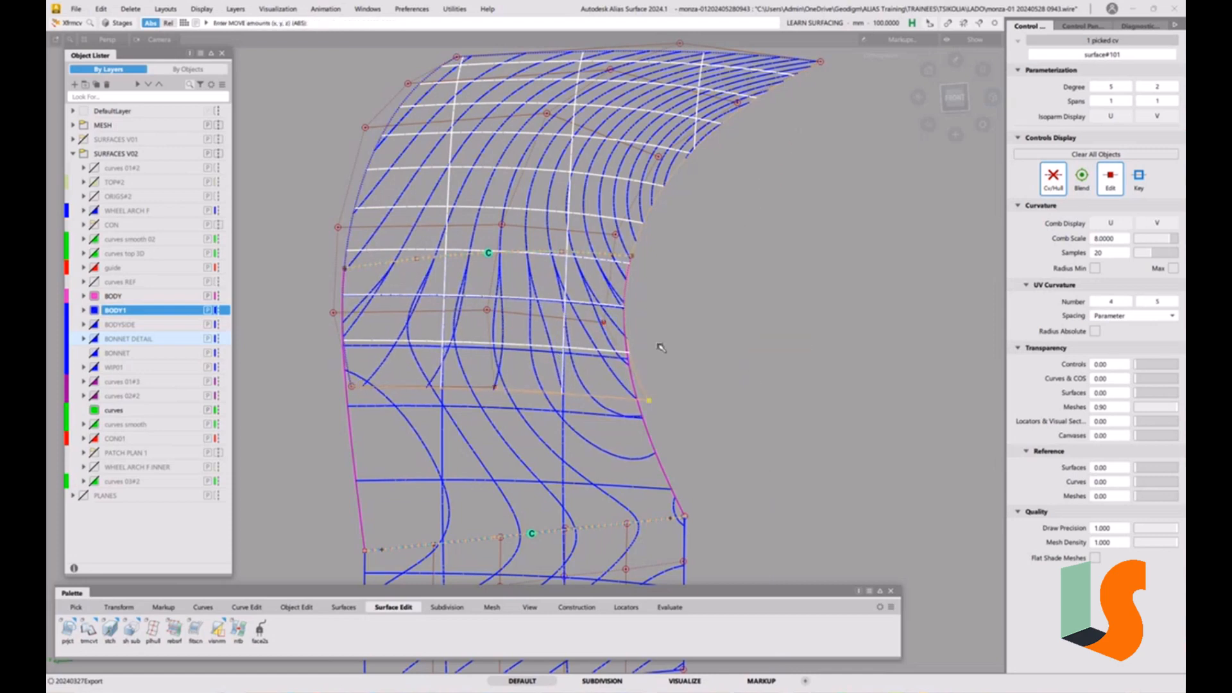
{"action": "right_click_drag", "start_coordinate": [659, 350], "coordinate": [674, 296]}
{"action": "left_click", "coordinate": [606, 322]}
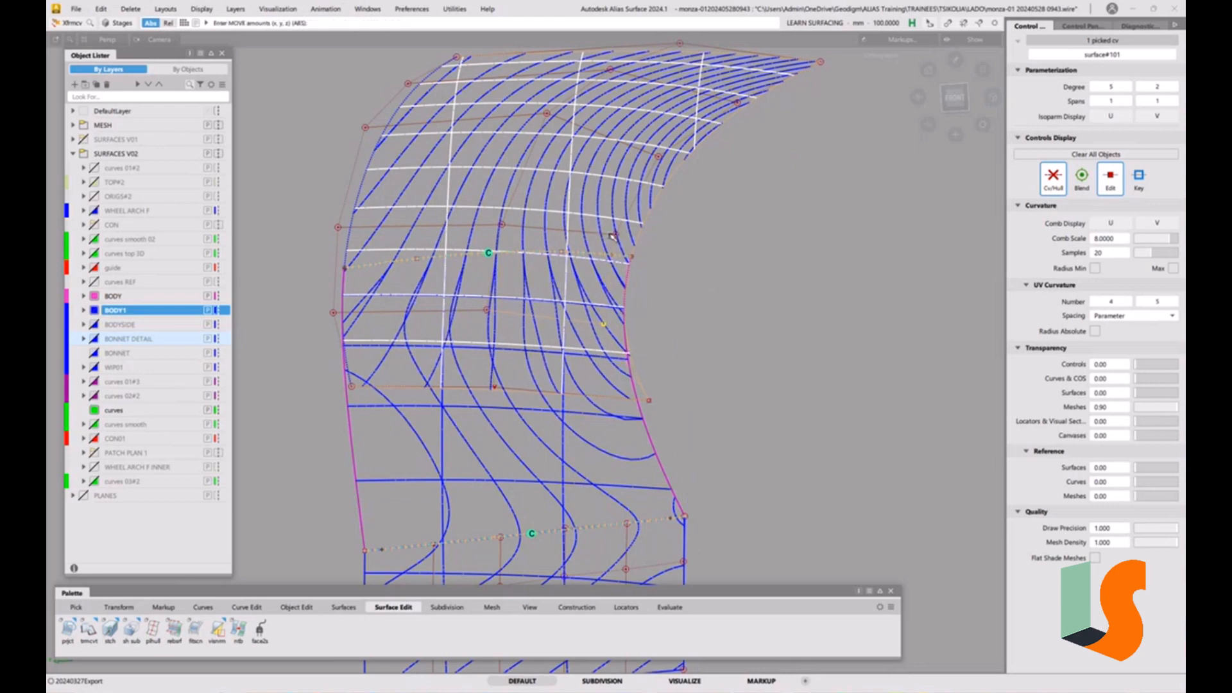
{"action": "left_click", "coordinate": [614, 237]}
{"action": "right_click_drag", "start_coordinate": [701, 235], "coordinate": [700, 253]}
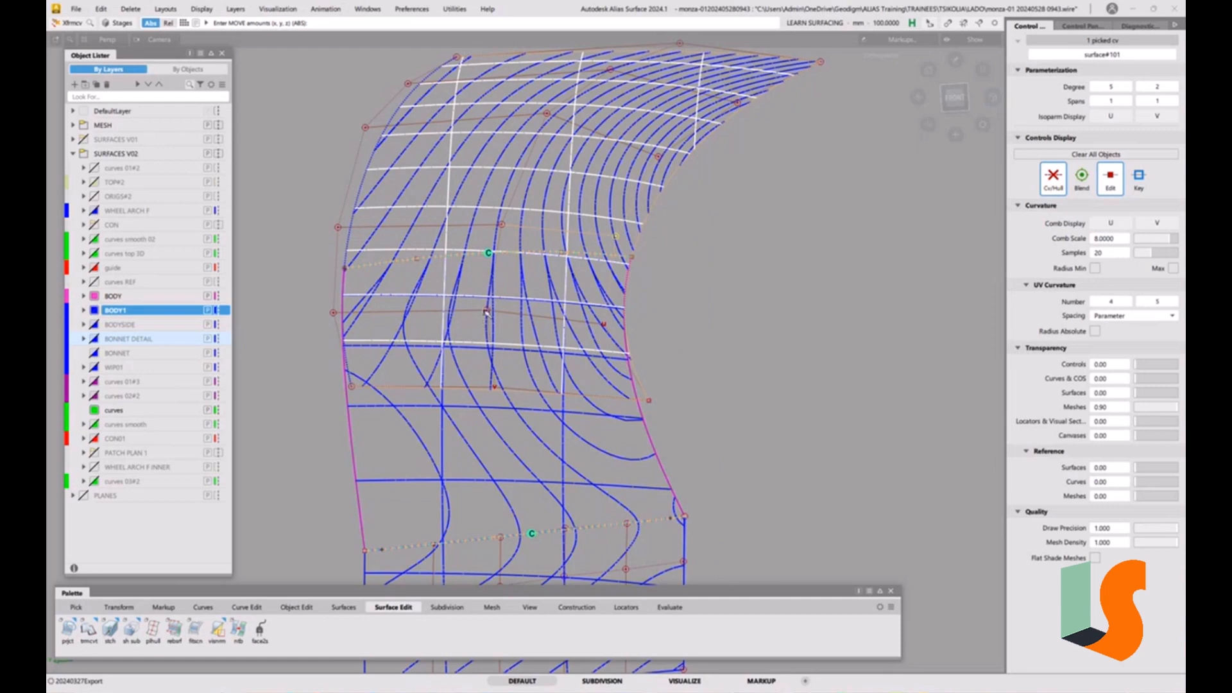
- Readjust in Z the three convex-edge CVs around the upper seam and the central CV directly above the seam
{"action": "left_click", "coordinate": [333, 313]}
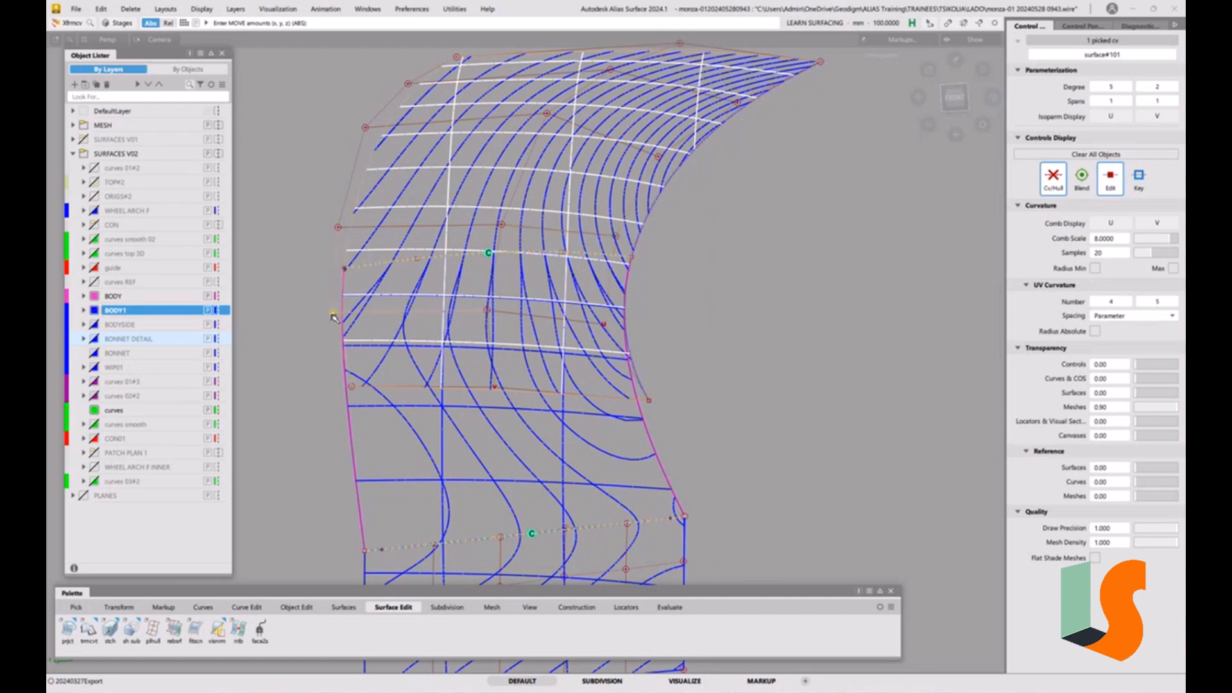
{"action": "right_click_drag", "start_coordinate": [301, 336], "coordinate": [300, 350]}
{"action": "left_click", "coordinate": [337, 229]}
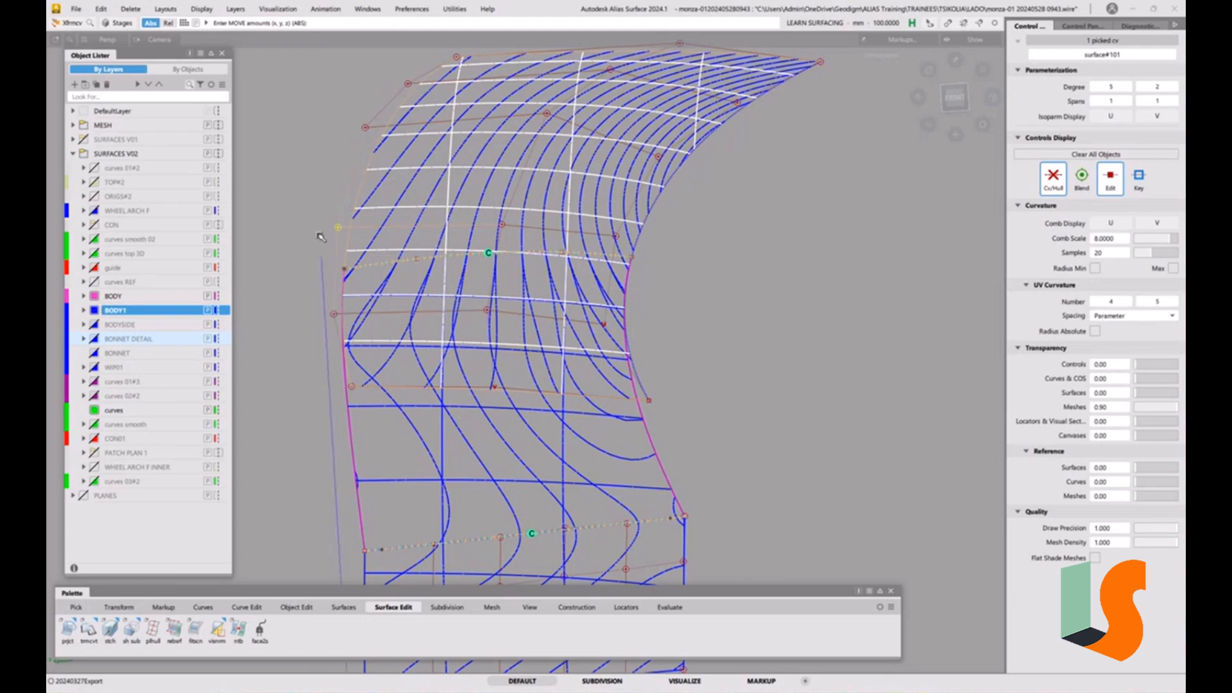
{"action": "left_click", "coordinate": [503, 226]}
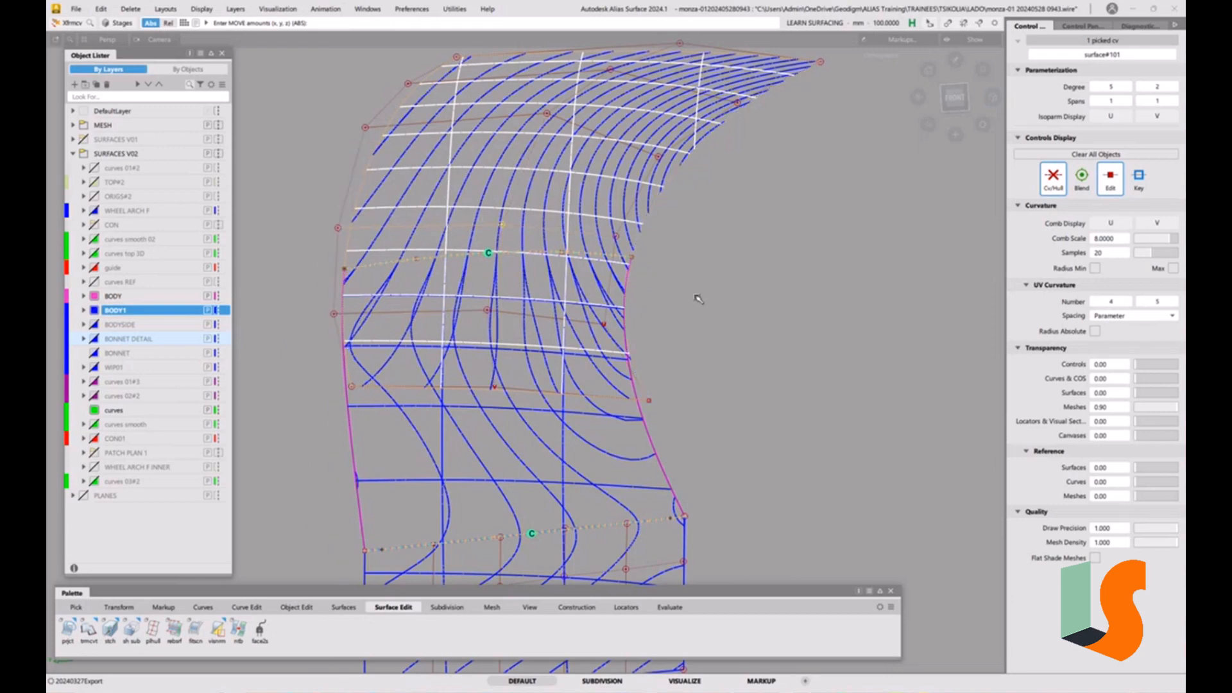
{"action": "right_click_drag", "start_coordinate": [698, 299], "coordinate": [688, 281]}
{"action": "left_click", "coordinate": [353, 387]}
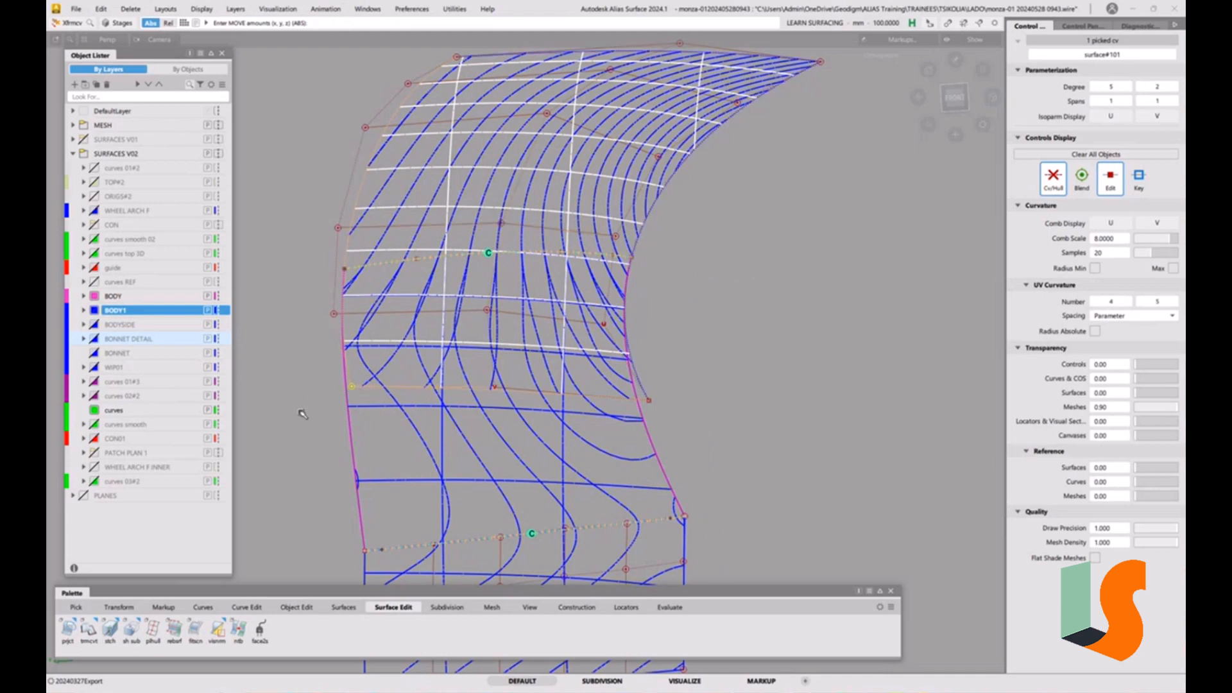
{"action": "right_click_drag", "start_coordinate": [297, 414], "coordinate": [296, 435]}
- Nudge in Z the central and convex-edge CVs in the rows directly below and above the upper seam to even the highlights
{"action": "left_click", "coordinate": [488, 312]}
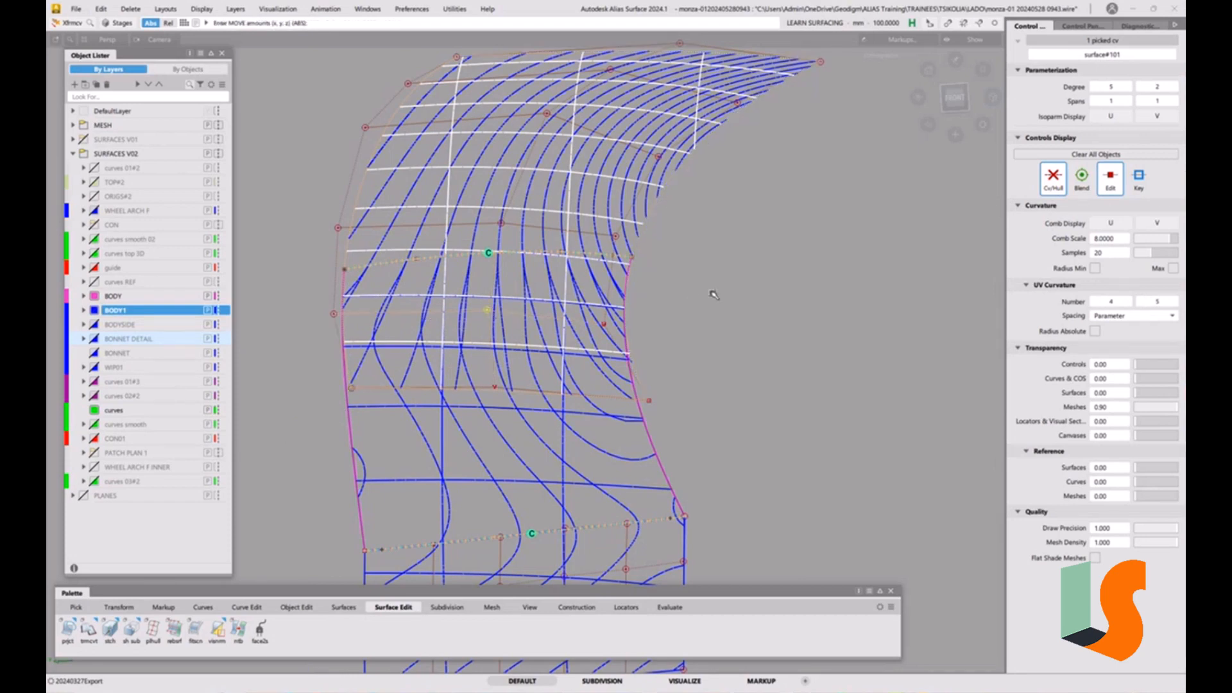
{"action": "right_click_drag", "start_coordinate": [714, 295], "coordinate": [699, 277]}
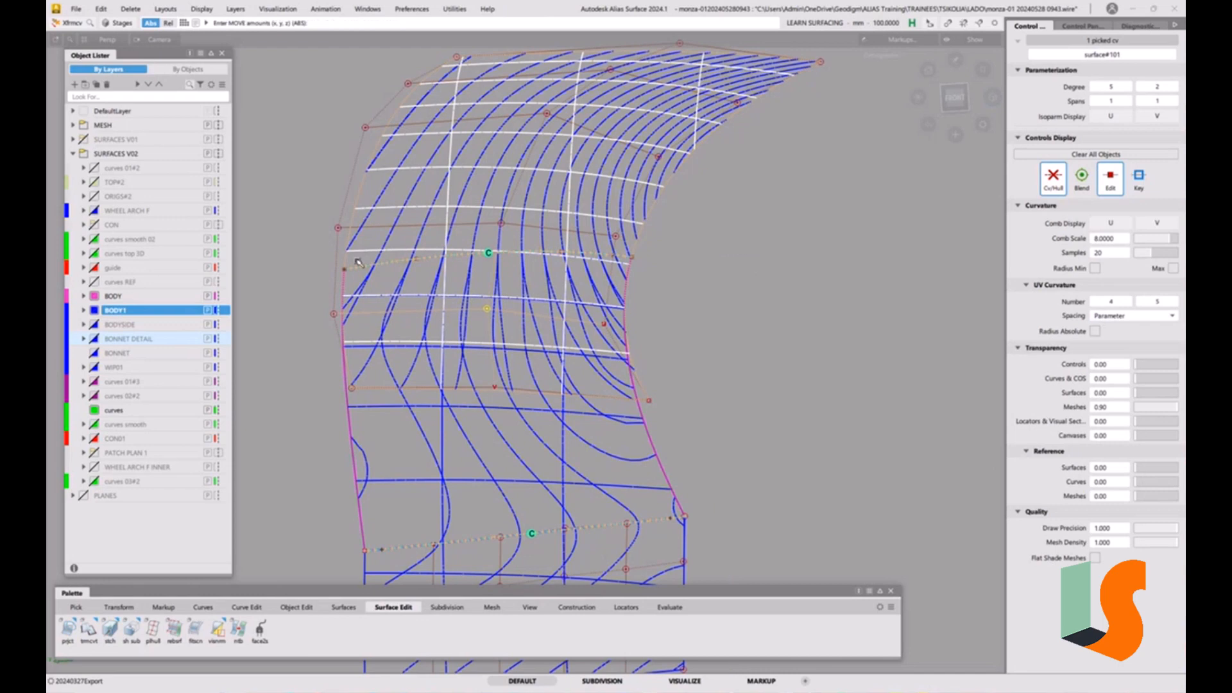
{"action": "left_click", "coordinate": [334, 315]}
{"action": "right_click_drag", "start_coordinate": [305, 333], "coordinate": [307, 350]}
{"action": "left_click", "coordinate": [337, 229]}
{"action": "right_click_drag", "start_coordinate": [314, 236], "coordinate": [308, 277]}
{"action": "left_click", "coordinate": [500, 223]}
{"action": "right_click_drag", "start_coordinate": [763, 249], "coordinate": [758, 233]}
- Refine in Z the three concave-edge CVs around the upper seam, plus the central CV directly above the seam
{"action": "left_click", "coordinate": [618, 236]}
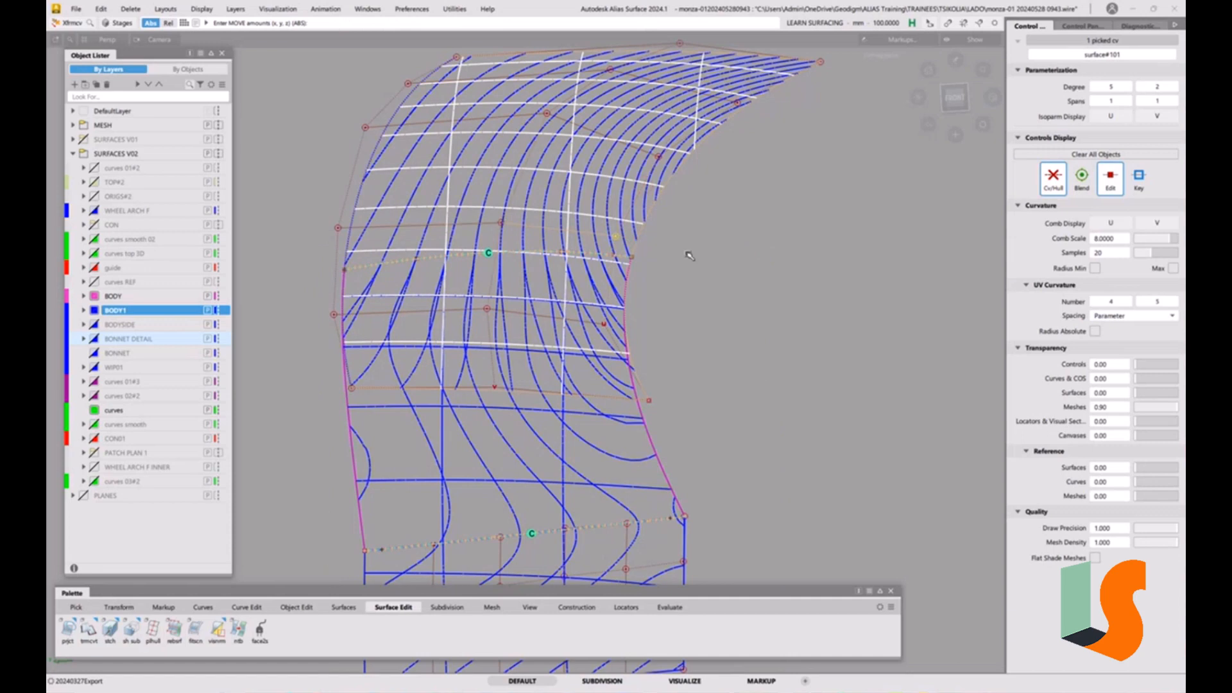
{"action": "right_click_drag", "start_coordinate": [687, 253], "coordinate": [676, 278]}
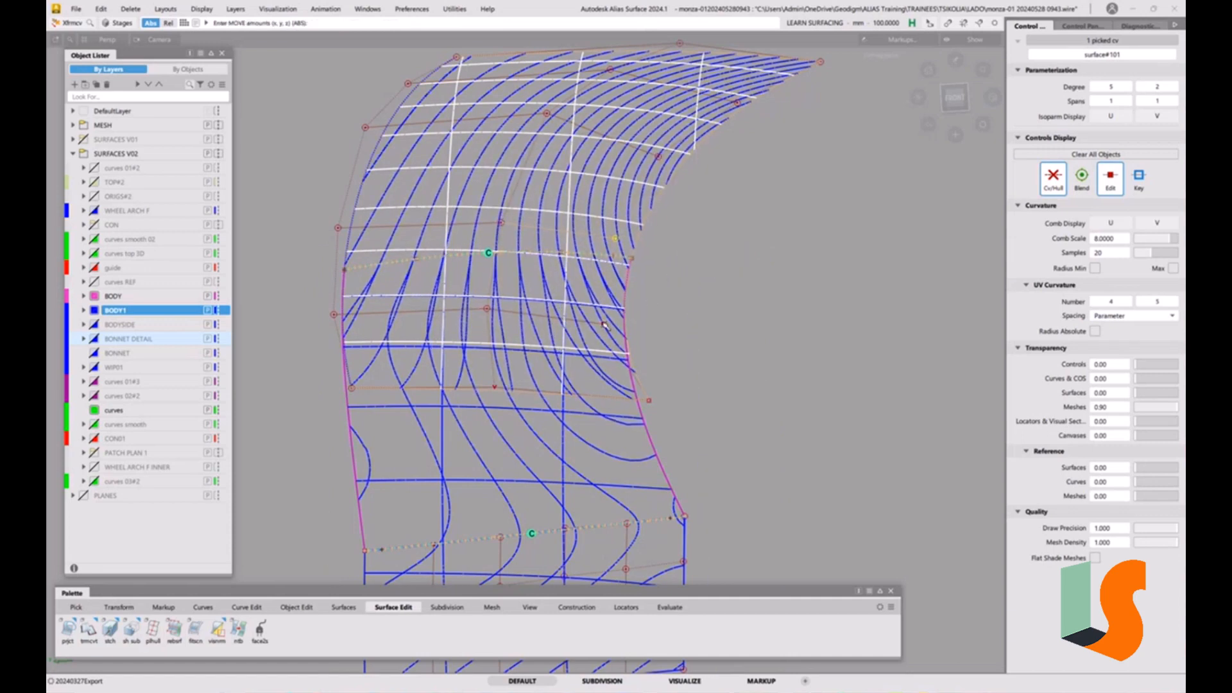
{"action": "left_click", "coordinate": [604, 324]}
{"action": "right_click_drag", "start_coordinate": [711, 339], "coordinate": [663, 351]}
{"action": "left_click", "coordinate": [652, 402]}
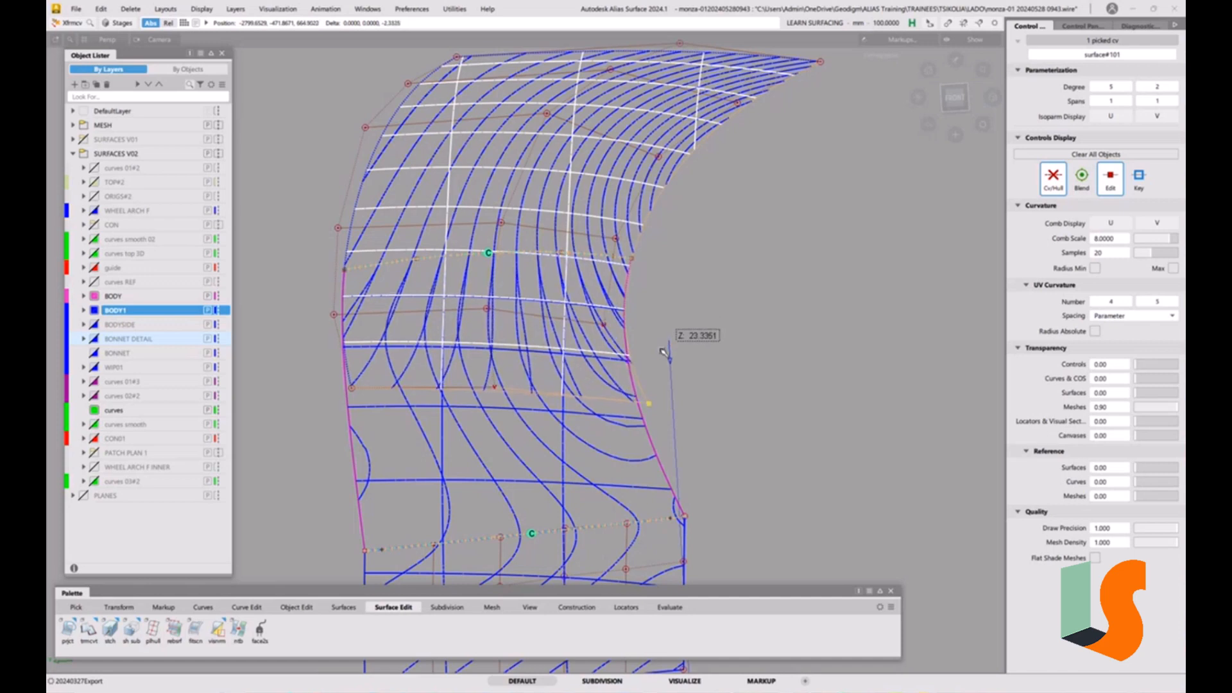
{"action": "right_click_drag", "start_coordinate": [664, 351], "coordinate": [661, 350]}
{"action": "left_click", "coordinate": [502, 224]}
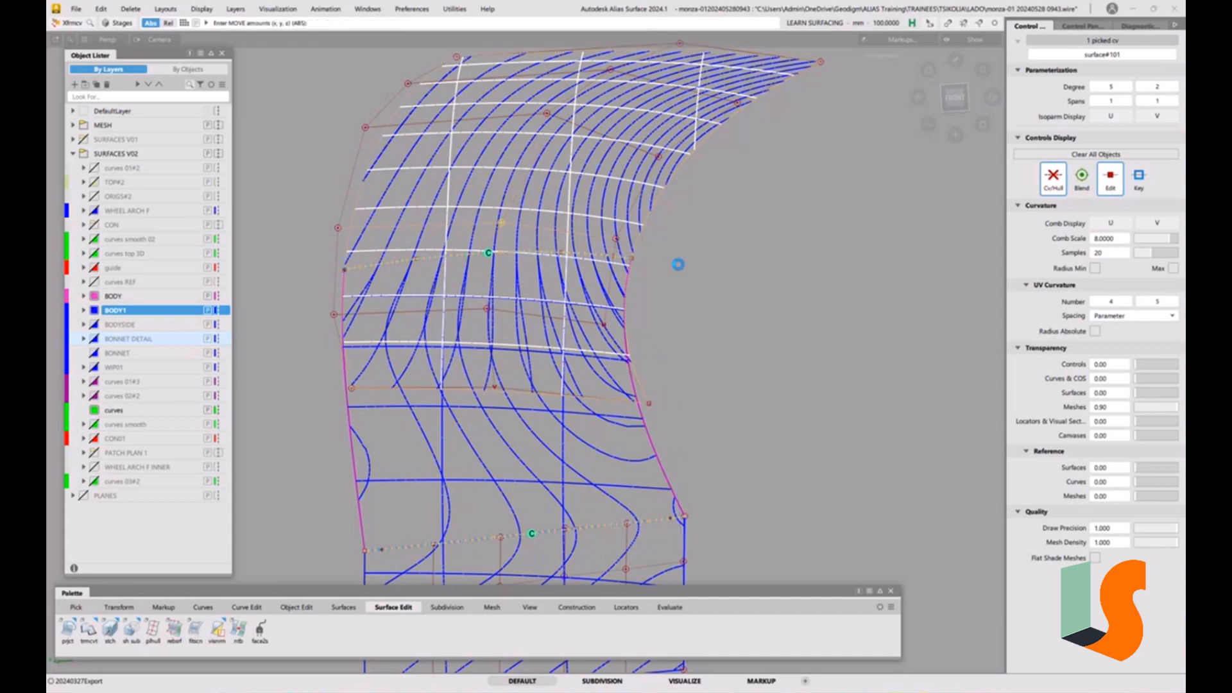
{"action": "right_click_drag", "start_coordinate": [677, 264], "coordinate": [677, 281]}
{"action": "left_click_drag", "start_coordinate": [677, 280], "coordinate": [642, 226], "text": "ctrl+shift"}
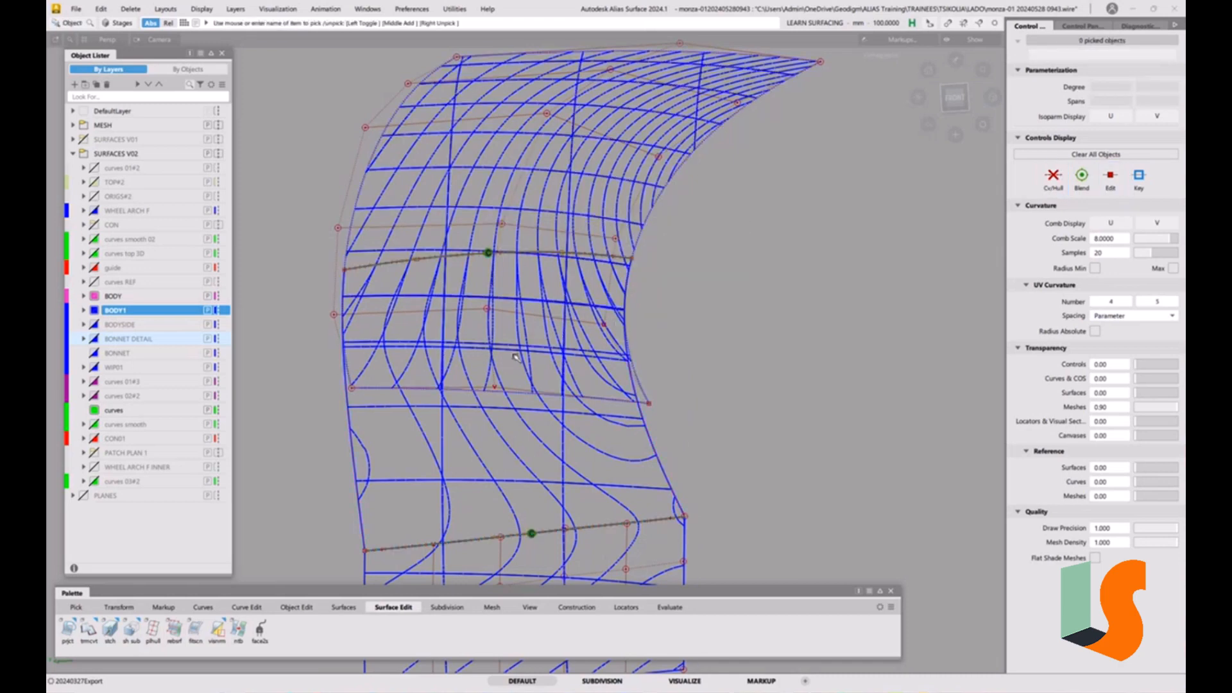
{"action": "left_click", "coordinate": [644, 236]}
{"action": "key", "text": "t"}
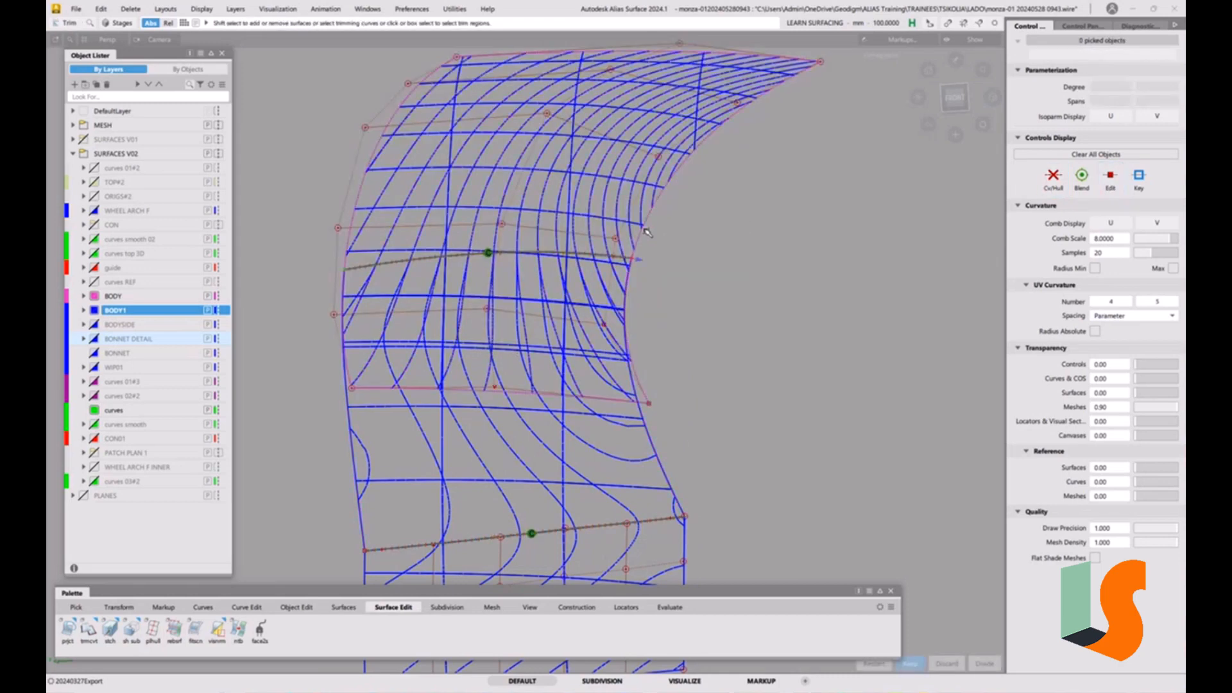
{"action": "left_click", "coordinate": [640, 262]}
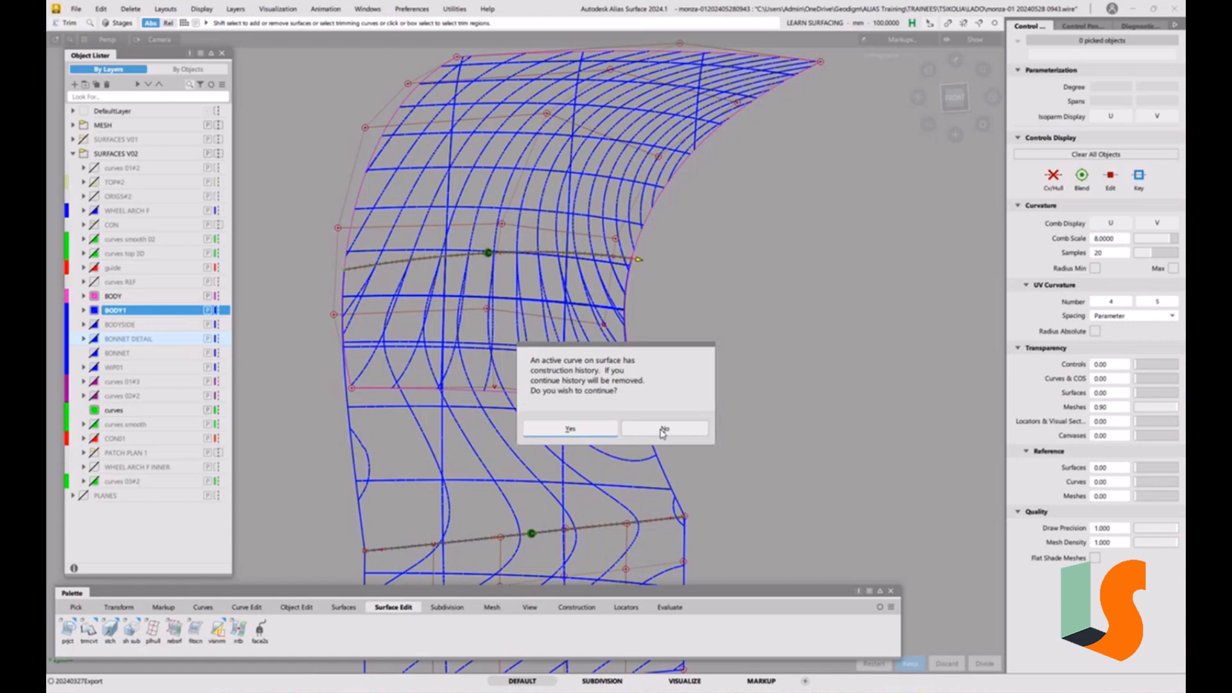
{"action": "left_click", "coordinate": [660, 430]}
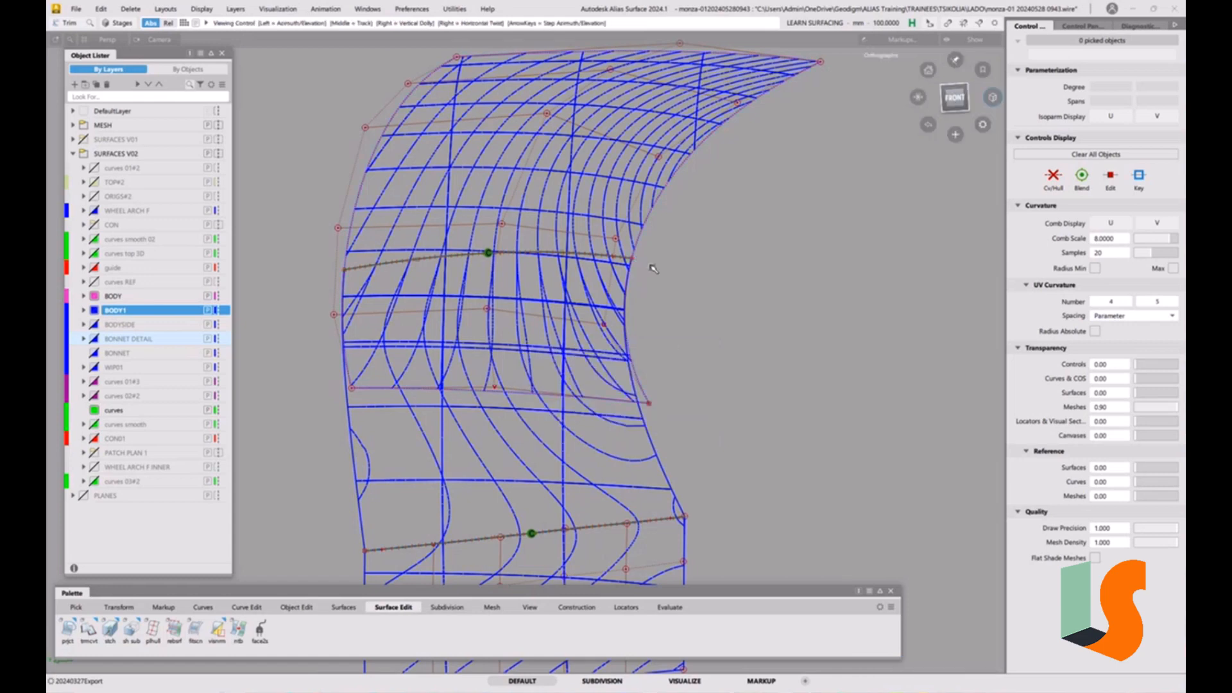
- Show the surrounding body surfaces and examine the highlight flow across the adjoining patches from several angles
{"action": "right_click_drag", "start_coordinate": [642, 272], "coordinate": [641, 260], "text": "alt+shift"}
{"action": "middle_click_drag", "start_coordinate": [642, 260], "coordinate": [630, 270], "text": "alt+shift"}
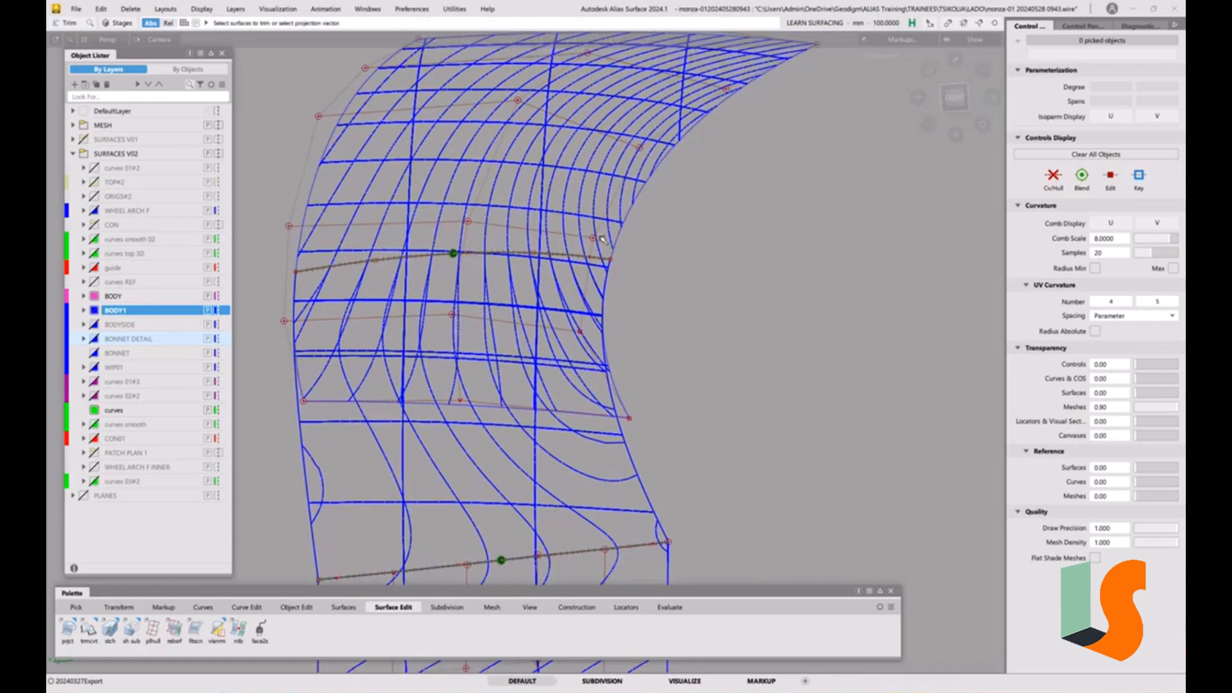
{"action": "left_click_drag", "start_coordinate": [668, 278], "coordinate": [645, 331], "text": "alt+shift"}
{"action": "key", "text": "alt+i"}
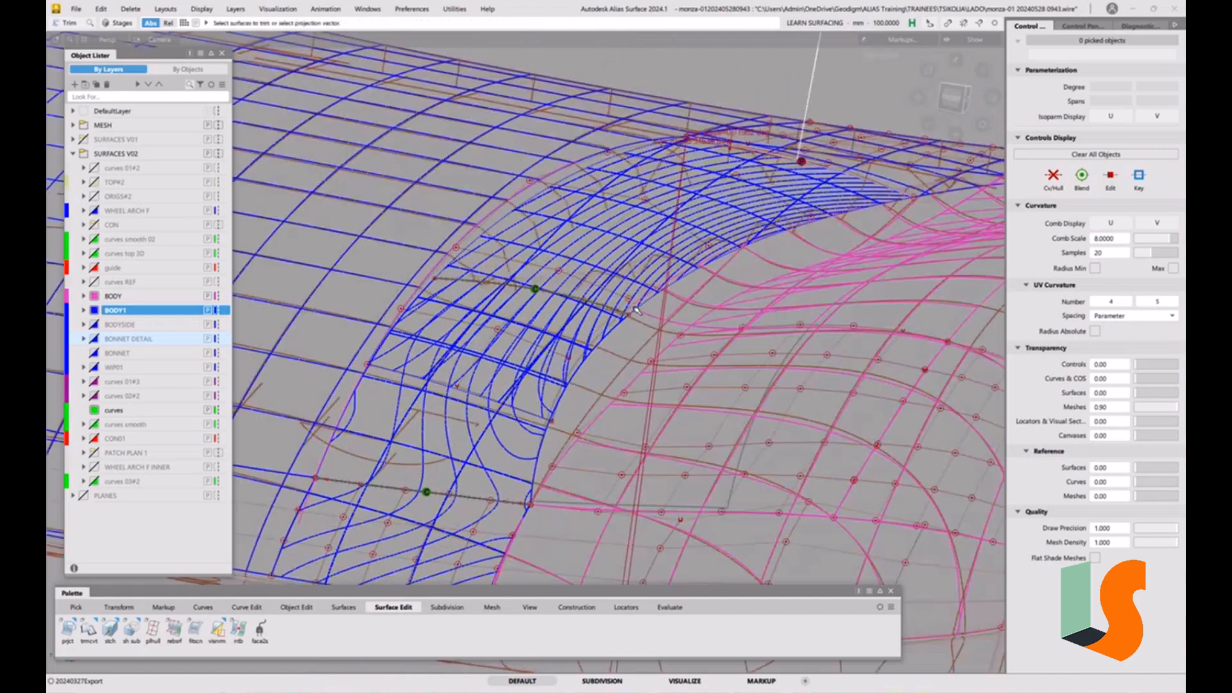
{"action": "right_click_drag", "start_coordinate": [594, 328], "coordinate": [705, 269], "text": "alt+shift"}
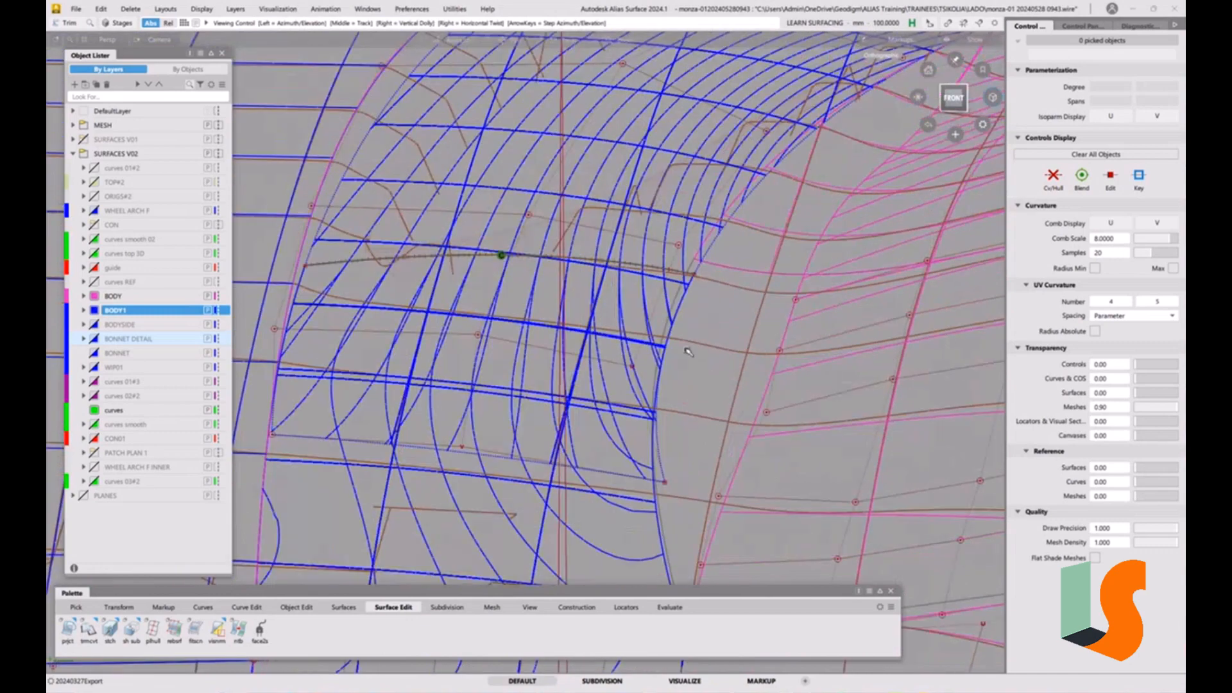
{"action": "left_click_drag", "start_coordinate": [685, 235], "coordinate": [562, 420], "text": "alt+shift"}
{"action": "left_click_drag", "start_coordinate": [671, 352], "coordinate": [687, 367], "text": "alt+shift"}
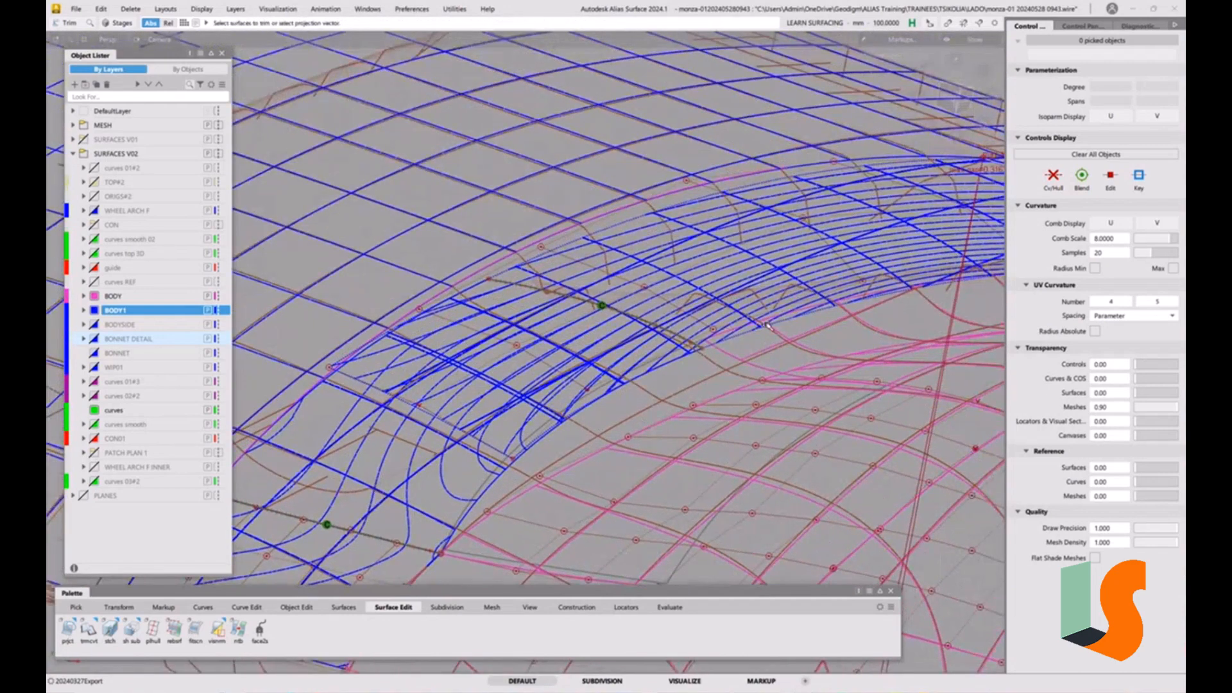
{"action": "left_click_drag", "start_coordinate": [627, 321], "coordinate": [679, 454], "text": "alt+shift"}
{"action": "left_click_drag", "start_coordinate": [626, 393], "coordinate": [706, 321], "text": "alt+shift"}
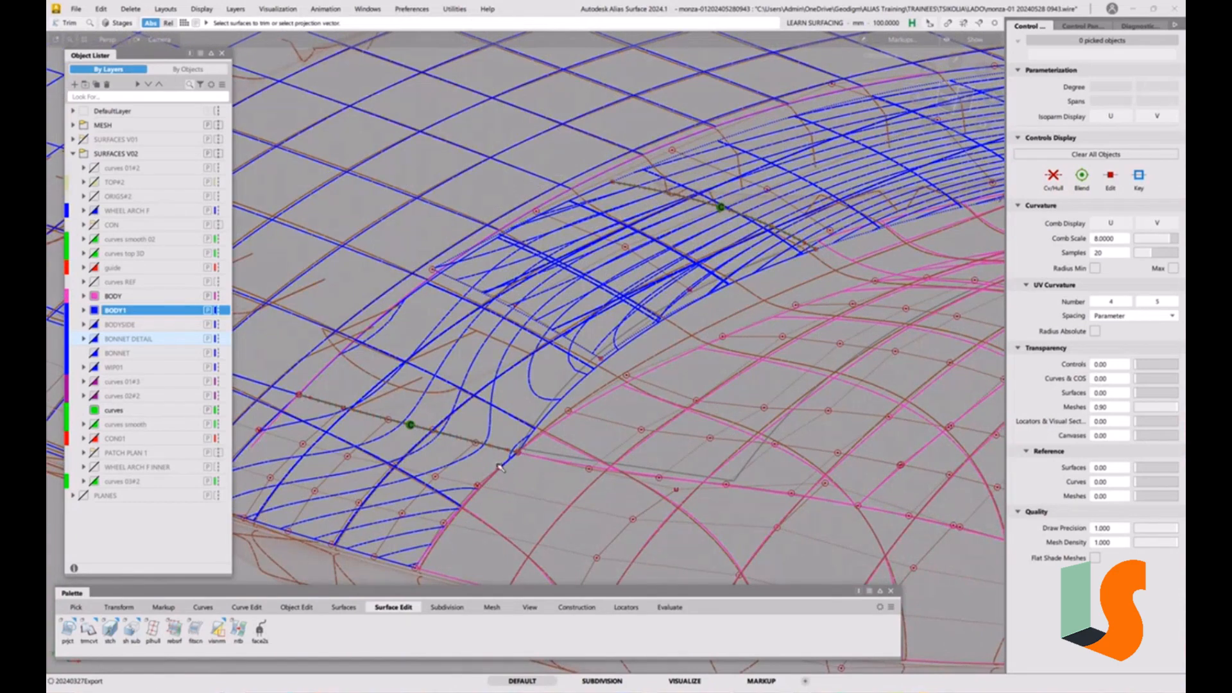
- Query the construction history of the lower patch beside the shared corner to inspect its alignment settings
{"action": "left_click_drag", "start_coordinate": [501, 467], "coordinate": [495, 434], "text": "alt+shift"}
{"action": "key", "text": "q"}
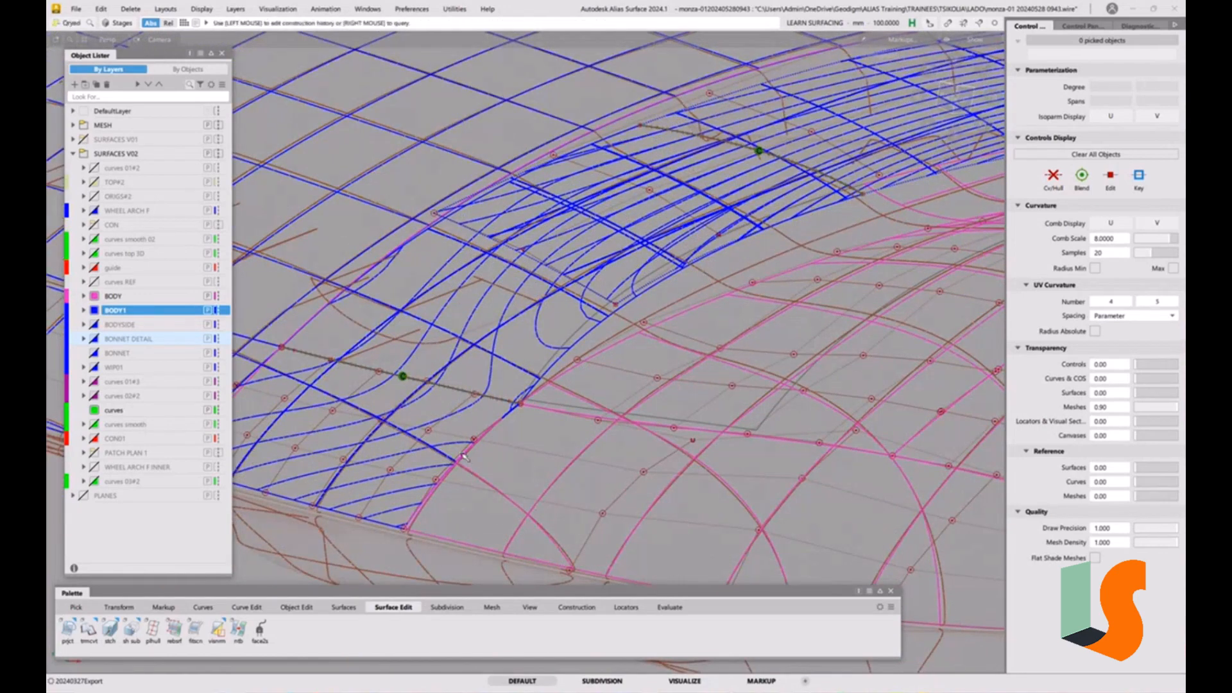
{"action": "left_click", "coordinate": [455, 436]}
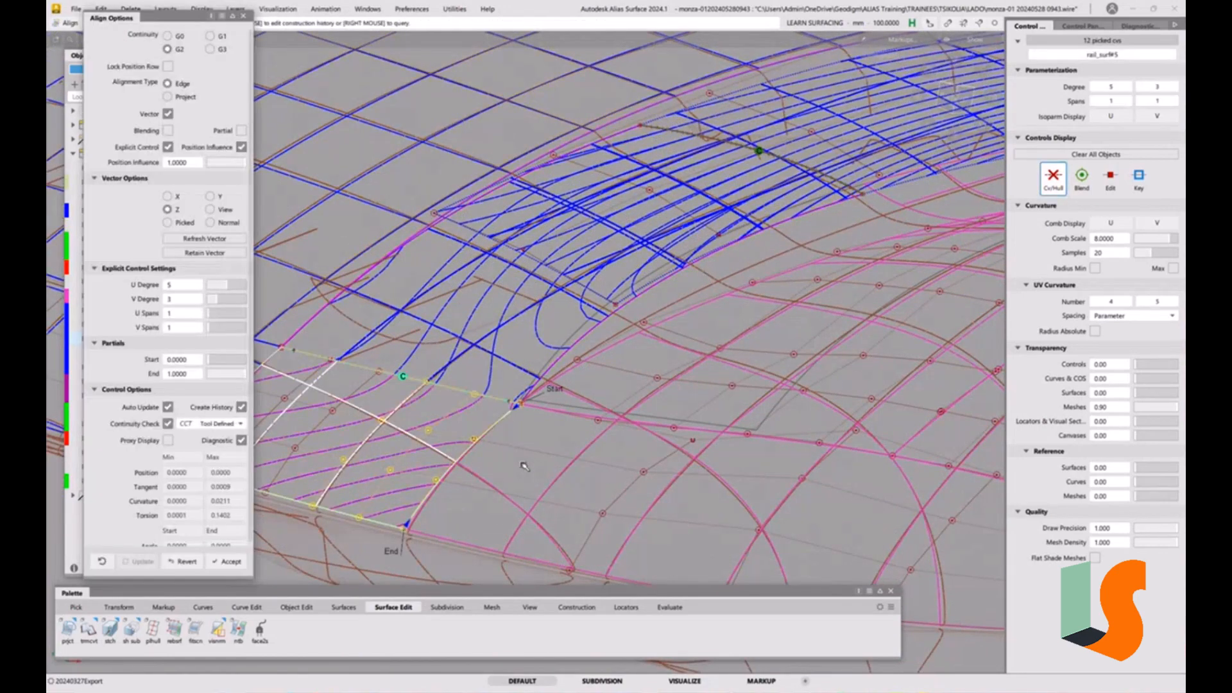
{"action": "left_click_drag", "start_coordinate": [553, 507], "coordinate": [552, 434], "text": "ctrl+shift"}
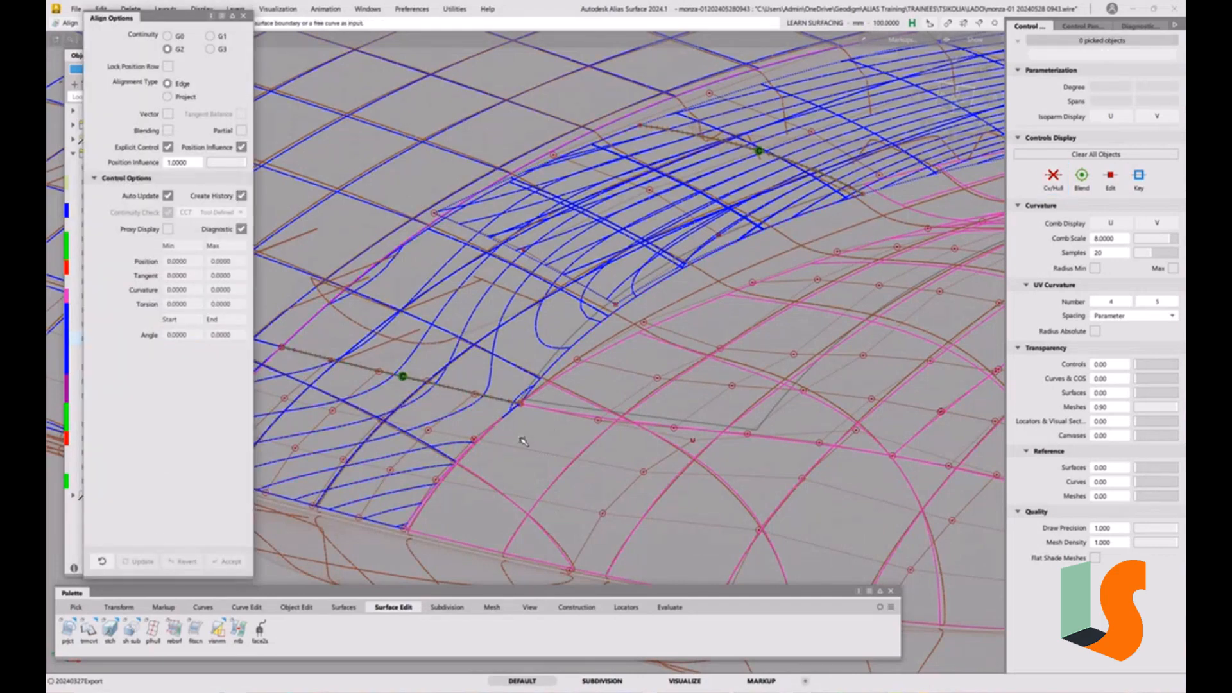
- Start CV transforming and nudge in Z the corner CV of surface#65 where the patches meet below the long patch
{"action": "key", "text": "t"}
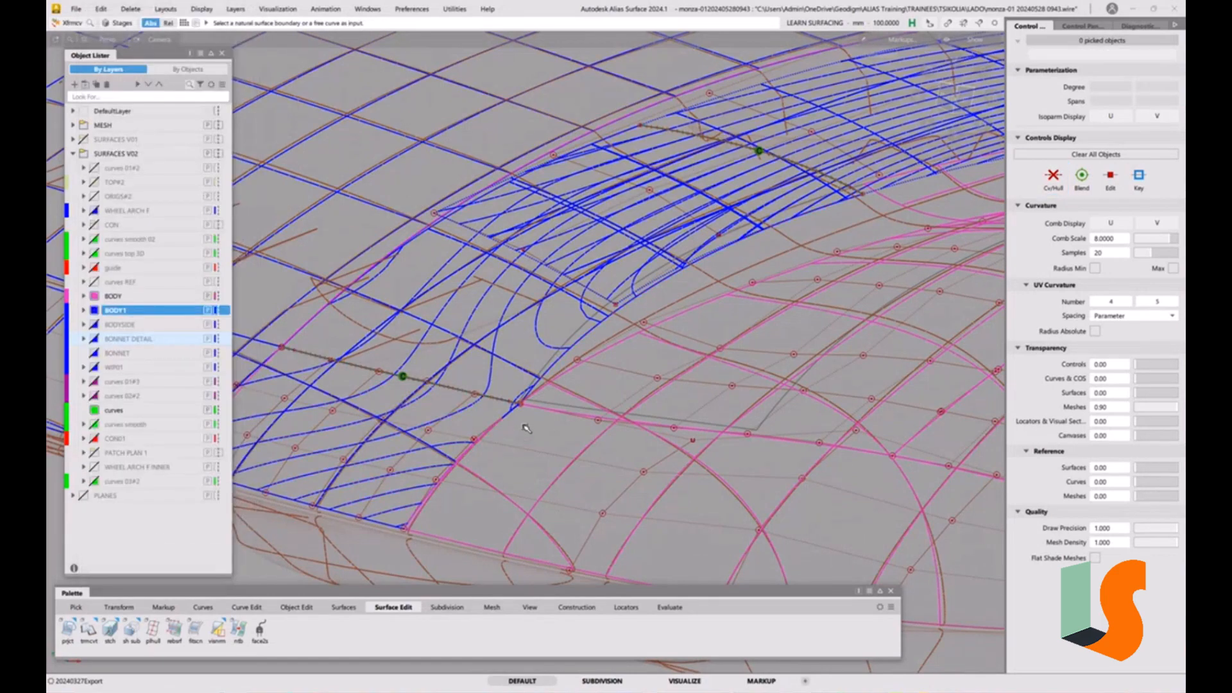
{"action": "left_click_drag", "start_coordinate": [523, 425], "coordinate": [519, 409], "text": "ctrl+shift"}
{"action": "left_click", "coordinate": [522, 409]}
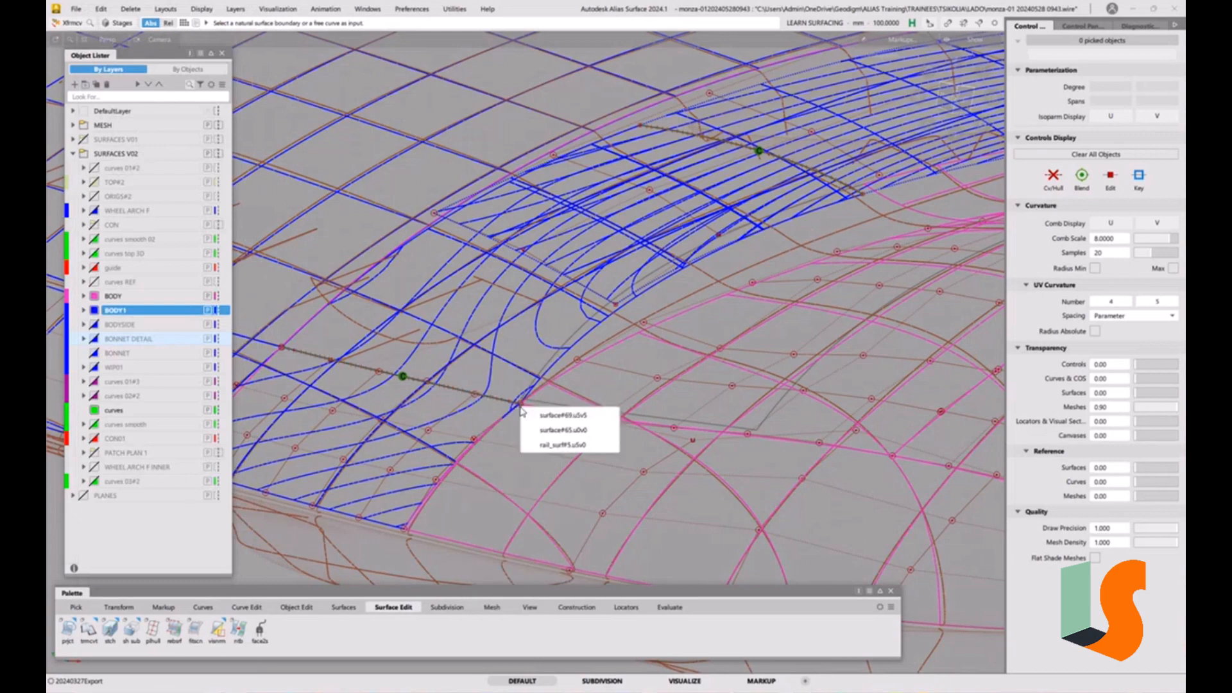
{"action": "left_click", "coordinate": [543, 430]}
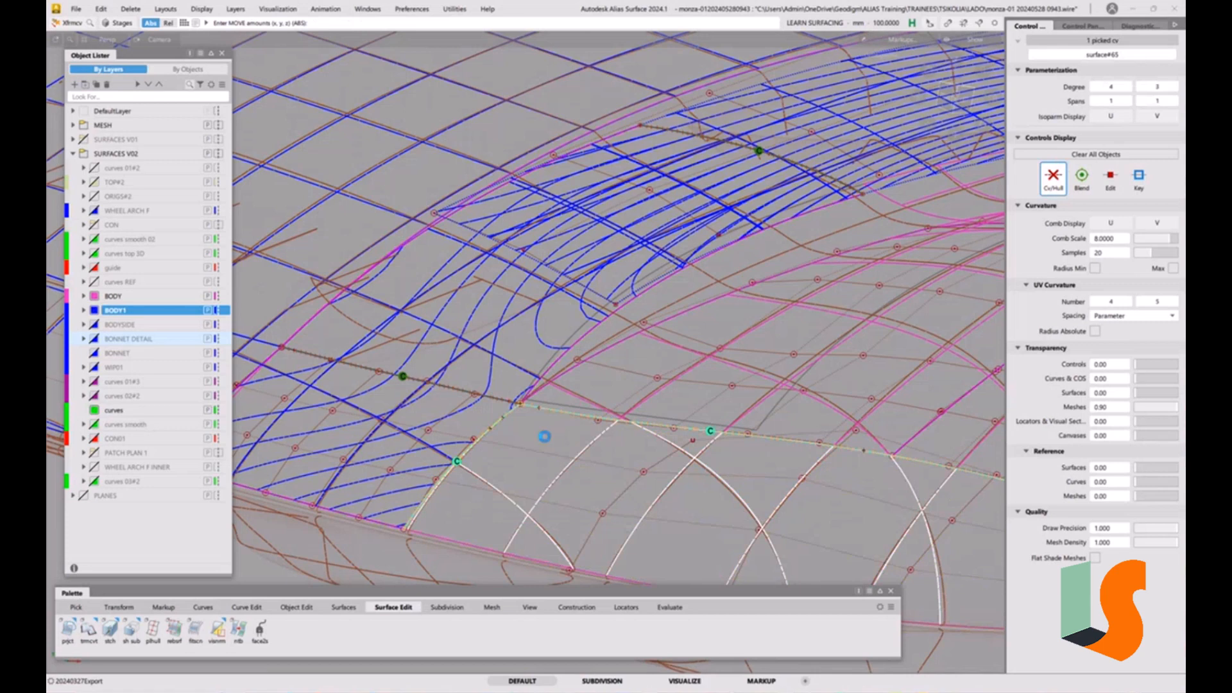
{"action": "right_click_drag", "start_coordinate": [544, 437], "coordinate": [545, 430]}
{"action": "right_click_drag", "start_coordinate": [548, 431], "coordinate": [547, 432]}
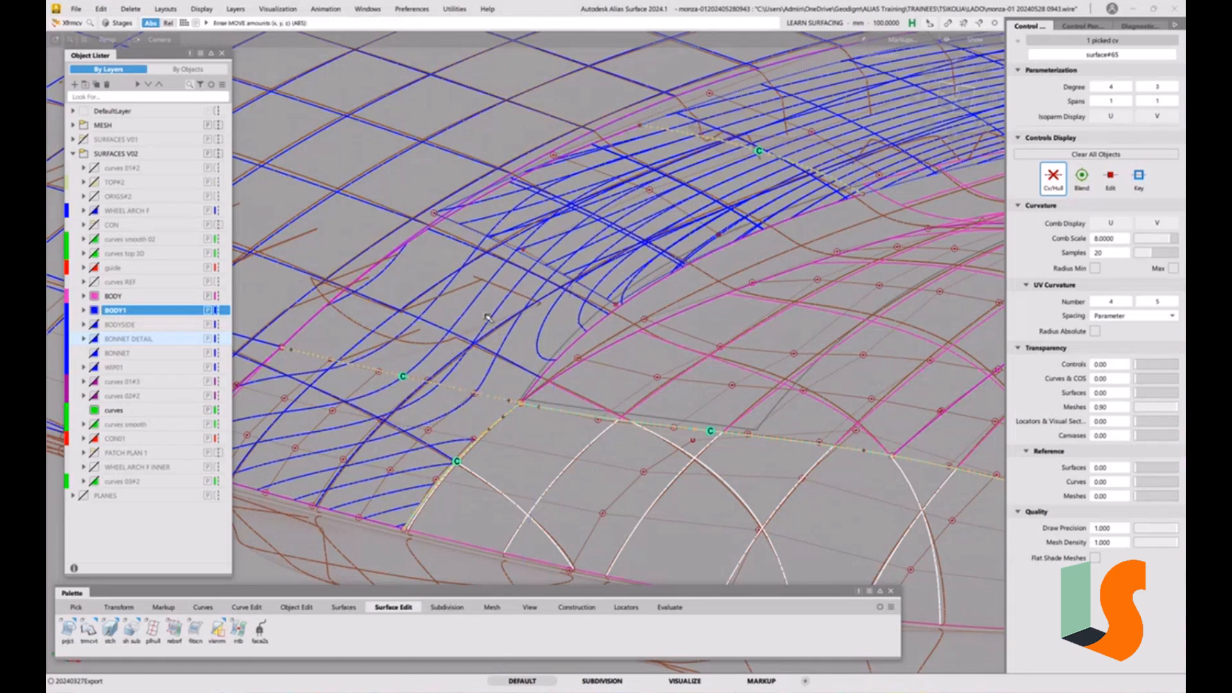
- Set the CV move sensitivity to 50 and move the picked surface#65 corner CV in Z again
{"action": "left_click_drag", "start_coordinate": [511, 327], "coordinate": [547, 420], "text": "alt+shift"}
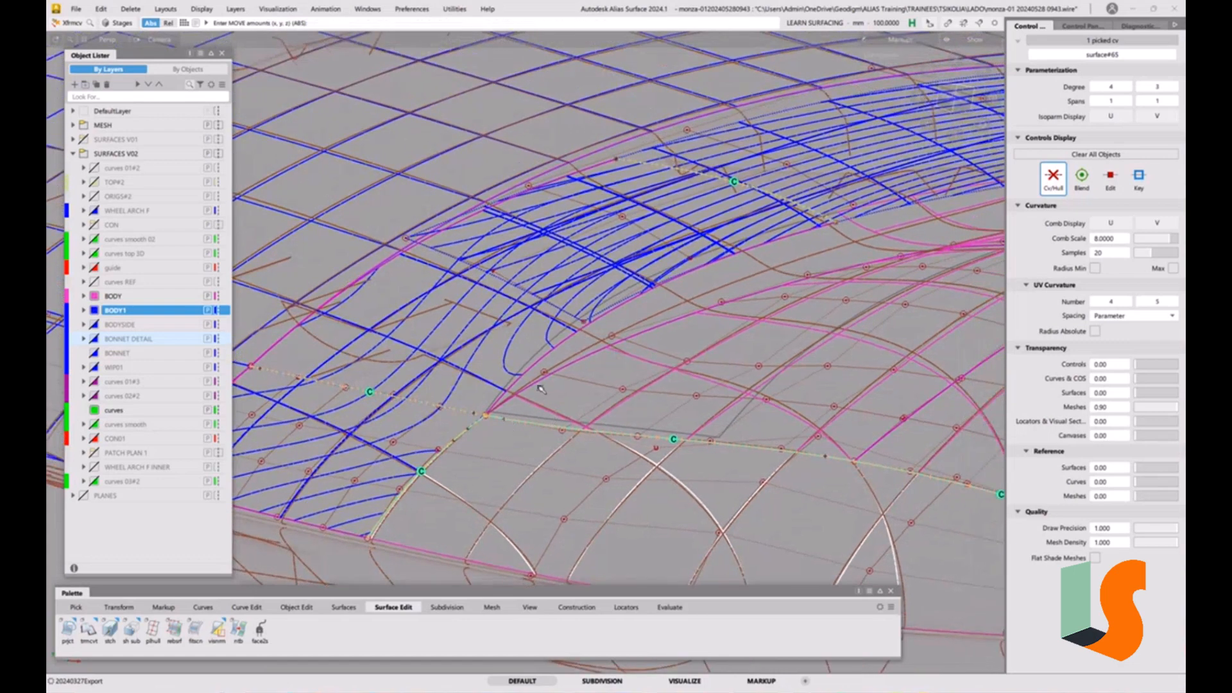
{"action": "left_click_drag", "start_coordinate": [577, 331], "coordinate": [594, 359], "text": "alt+shift"}
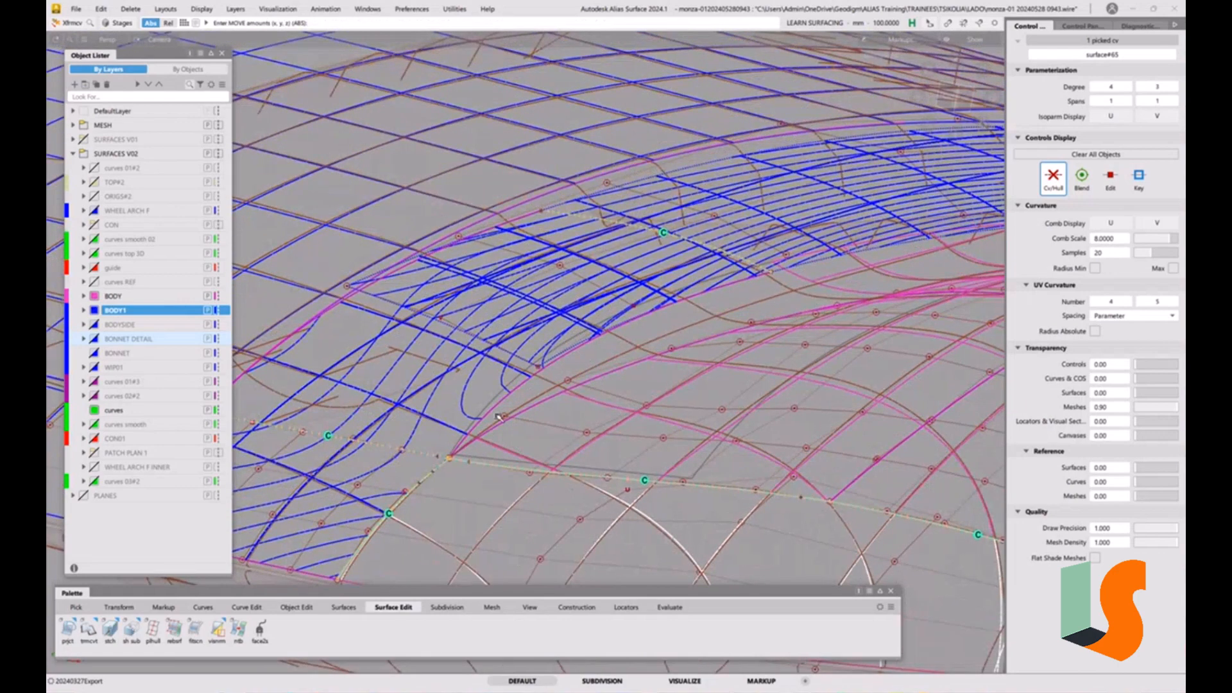
{"action": "left_click_drag", "start_coordinate": [499, 417], "coordinate": [547, 470], "text": "alt+shift"}
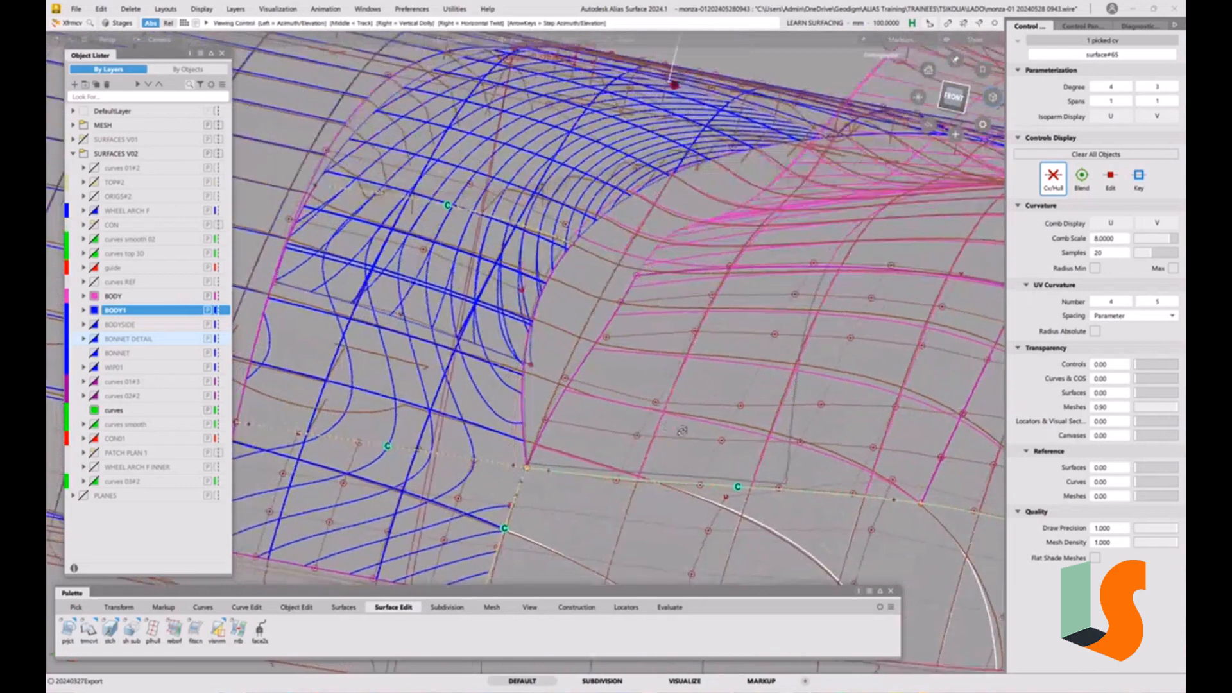
{"action": "left_click", "coordinate": [575, 500]}
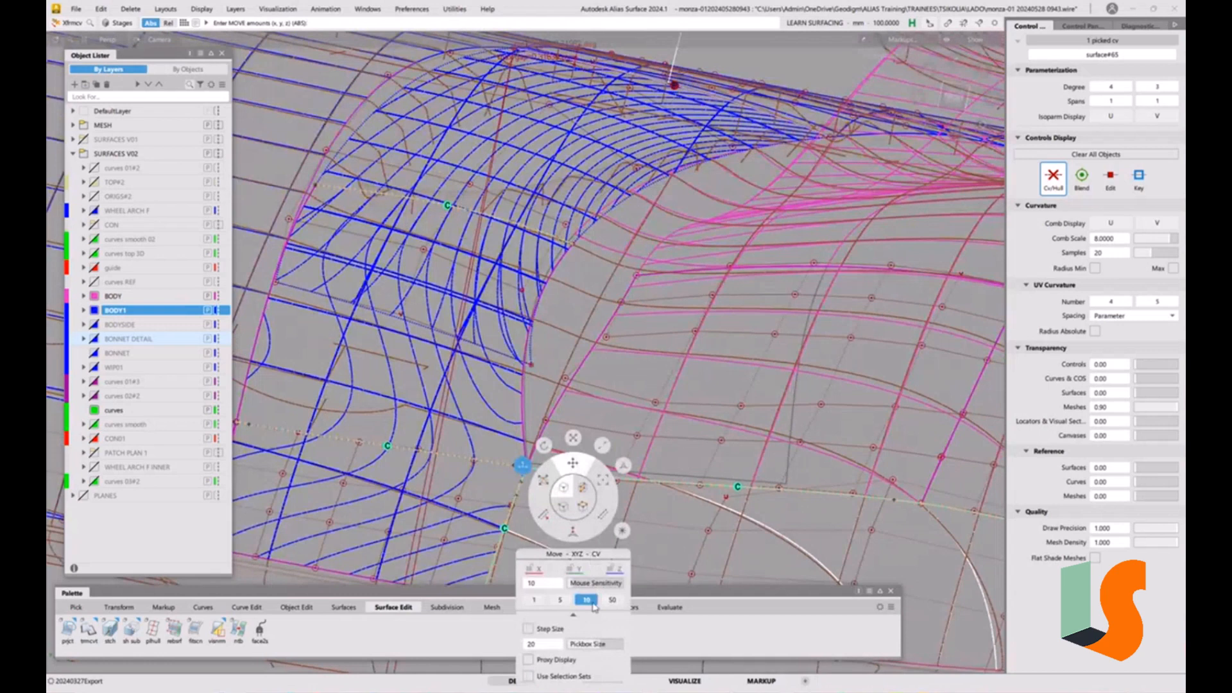
{"action": "left_click", "coordinate": [613, 600]}
{"action": "right_click_drag", "start_coordinate": [578, 503], "coordinate": [578, 487]}
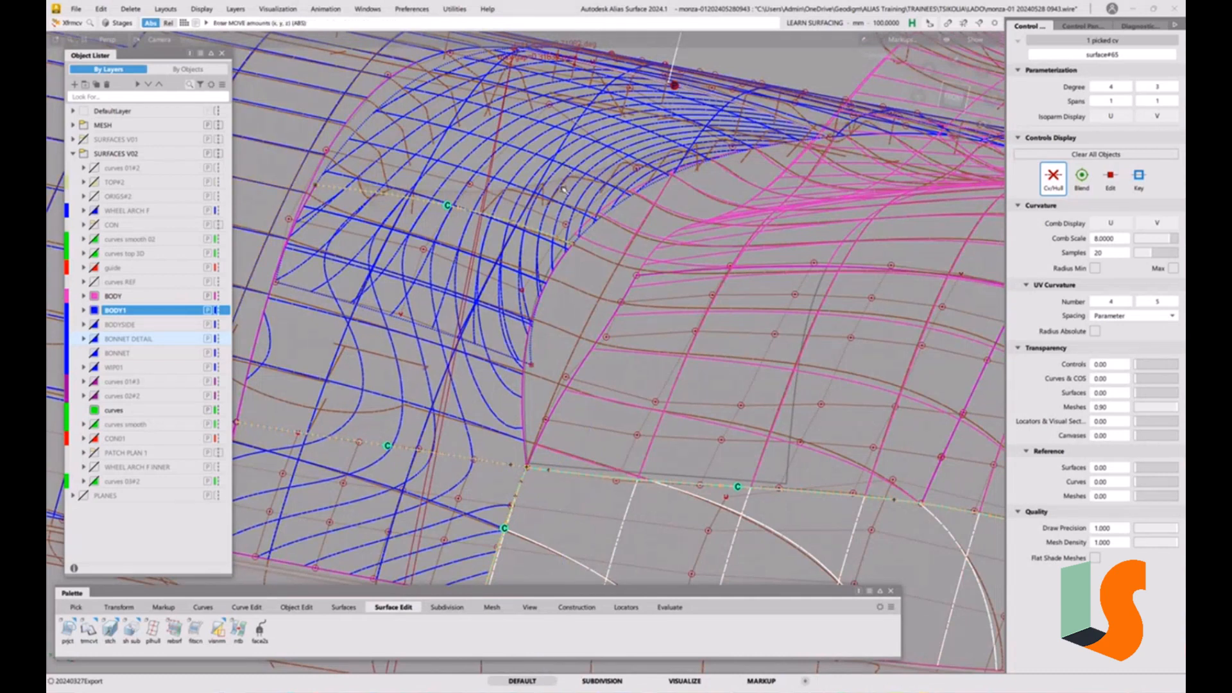
- Pick the three concave-edge CVs of surface#101 and its neighbour around the upper seam and move them together in Z
{"action": "left_click", "coordinate": [564, 225]}
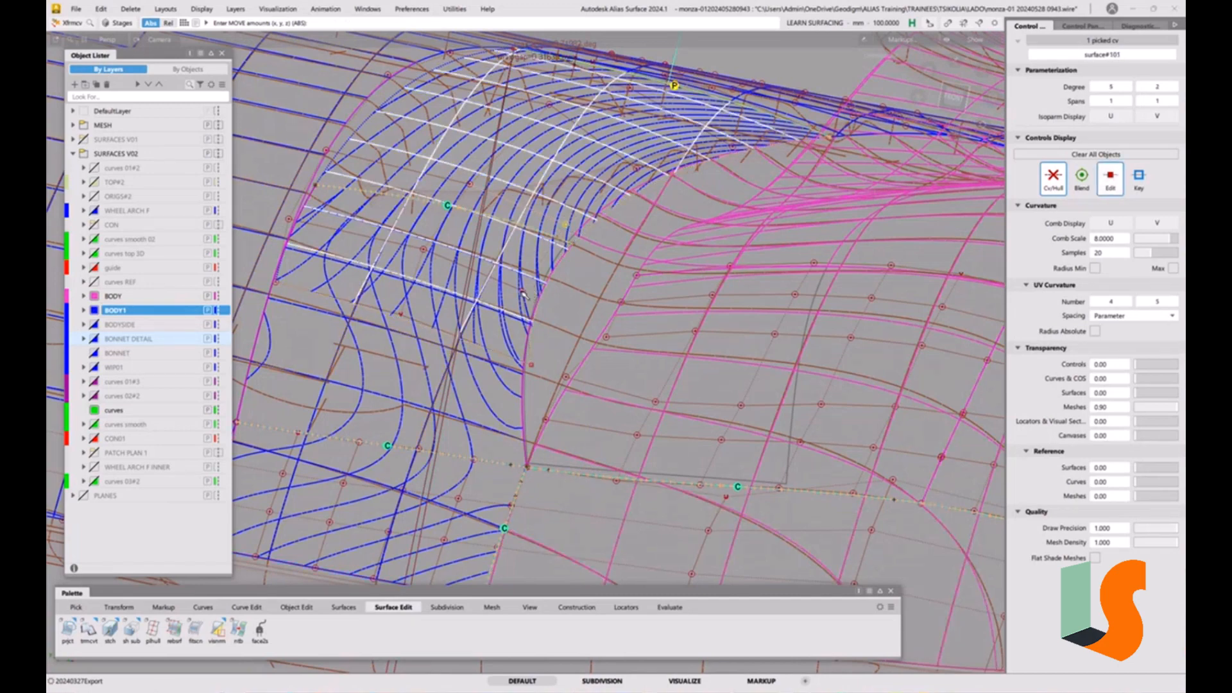
{"action": "left_click", "coordinate": [538, 371], "text": "shift"}
{"action": "left_click", "coordinate": [532, 369]}
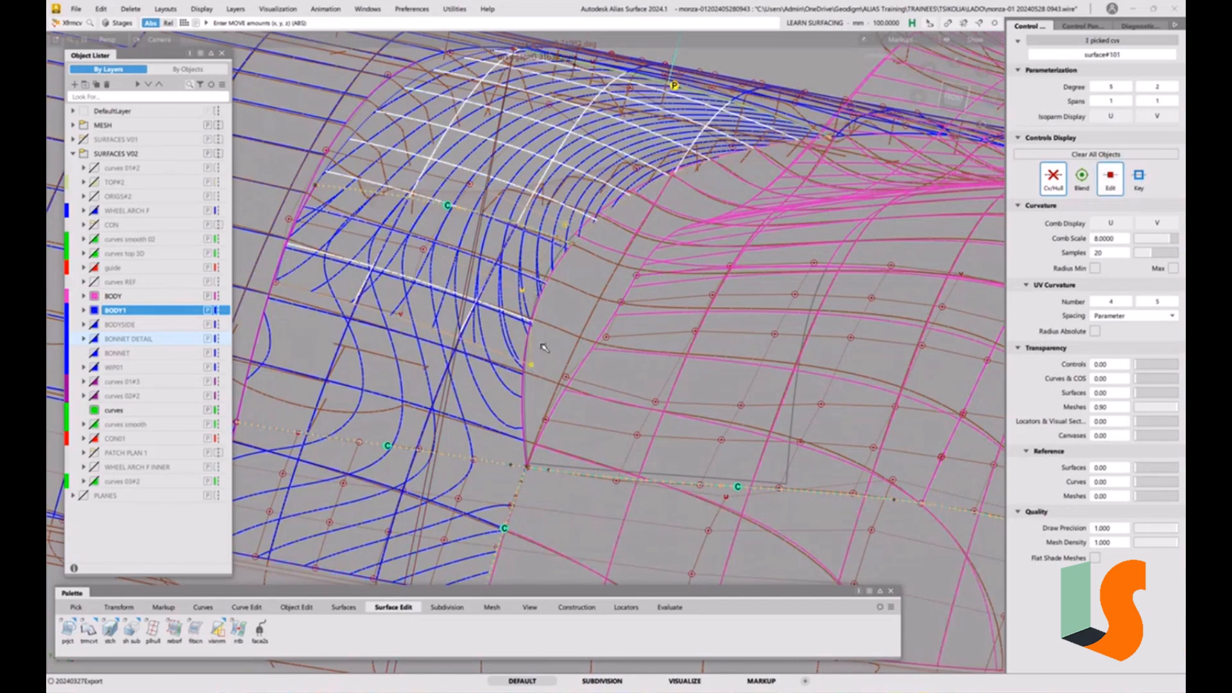
{"action": "left_click_drag", "start_coordinate": [556, 346], "coordinate": [556, 346]}
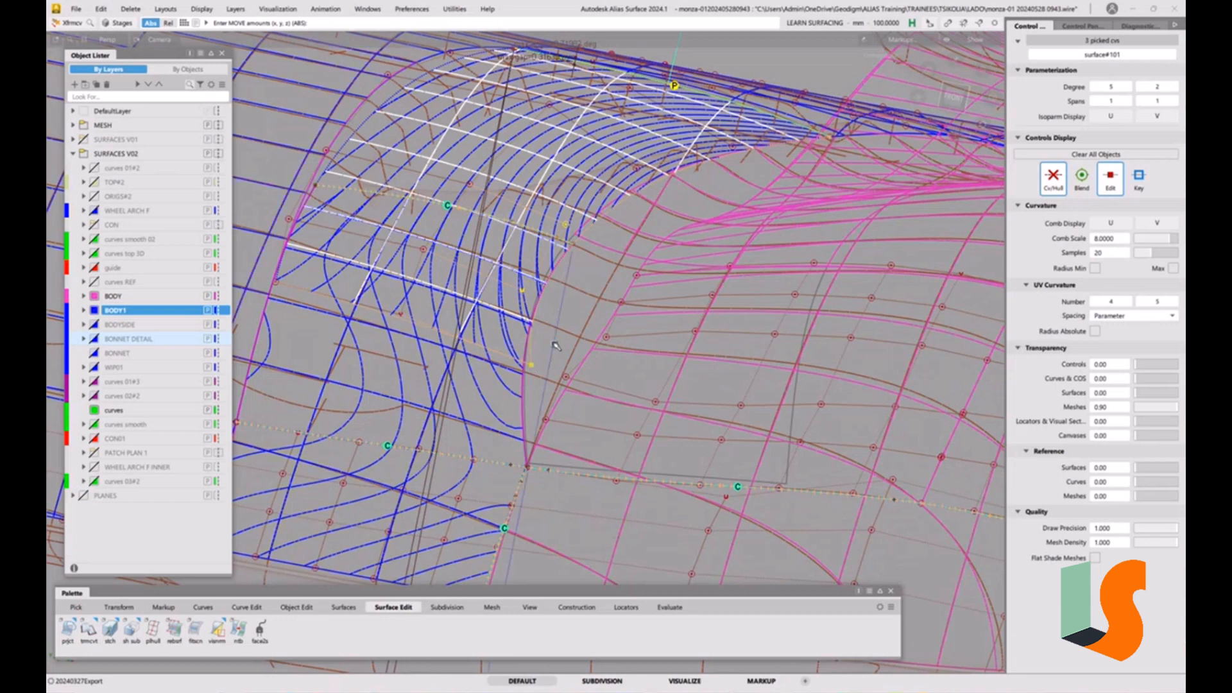
{"action": "right_click_drag", "start_coordinate": [554, 342], "coordinate": [593, 136]}
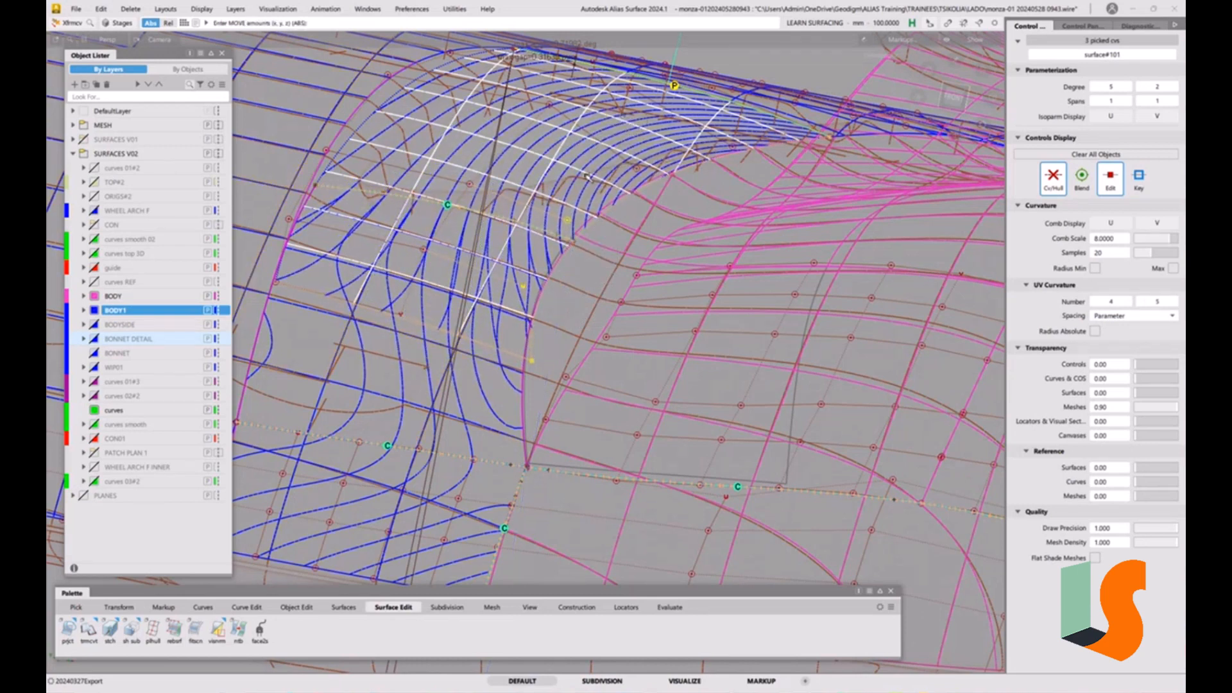
{"action": "right_click_drag", "start_coordinate": [562, 306], "coordinate": [560, 251]}
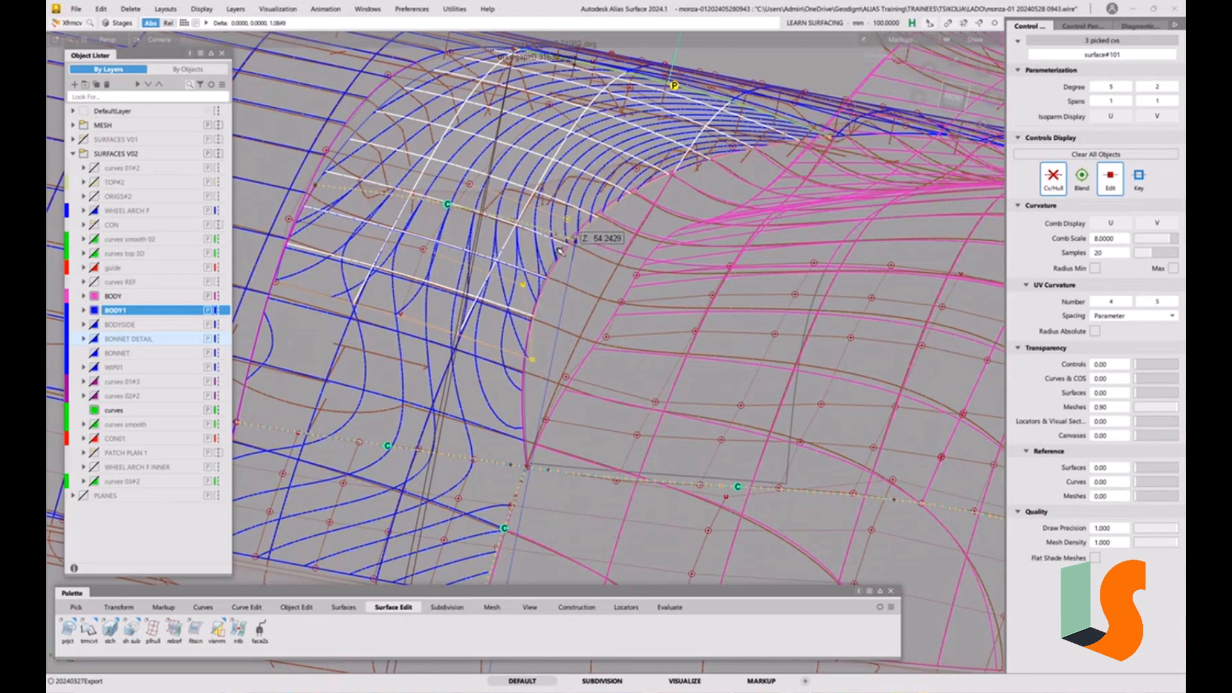
{"action": "right_click_drag", "start_coordinate": [559, 251], "coordinate": [557, 254]}
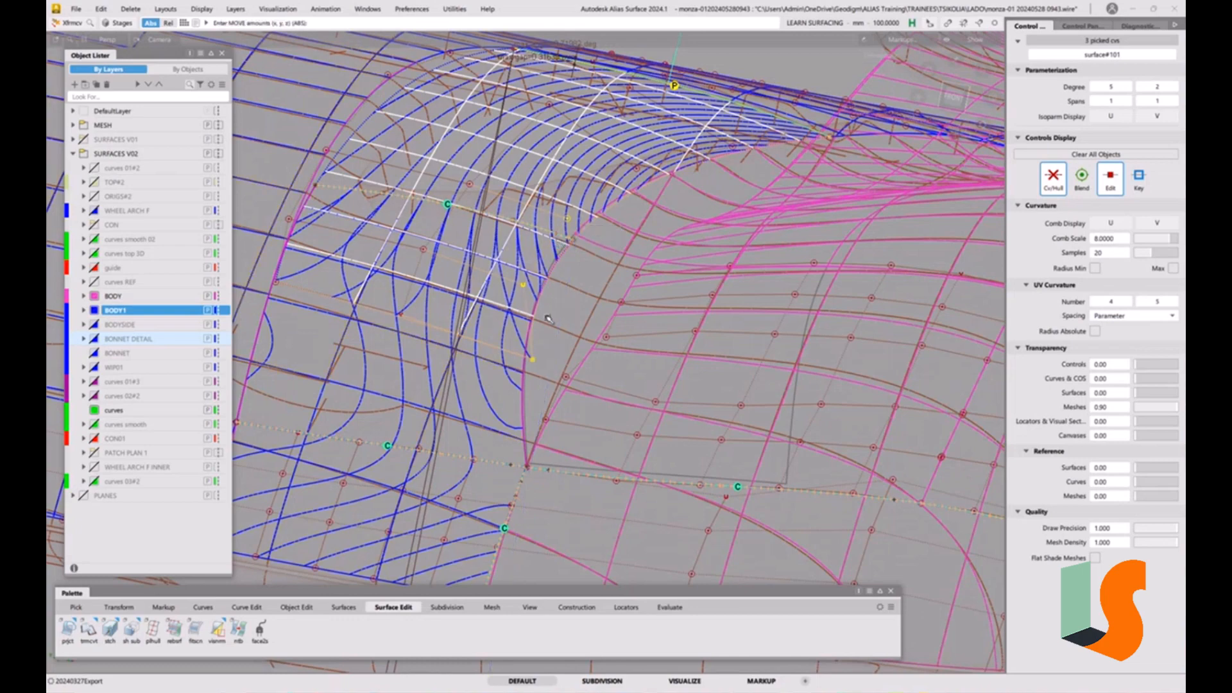
- Replace the selection with the three central CVs around the upper seam and move them together in Z
{"action": "left_click", "coordinate": [548, 319]}
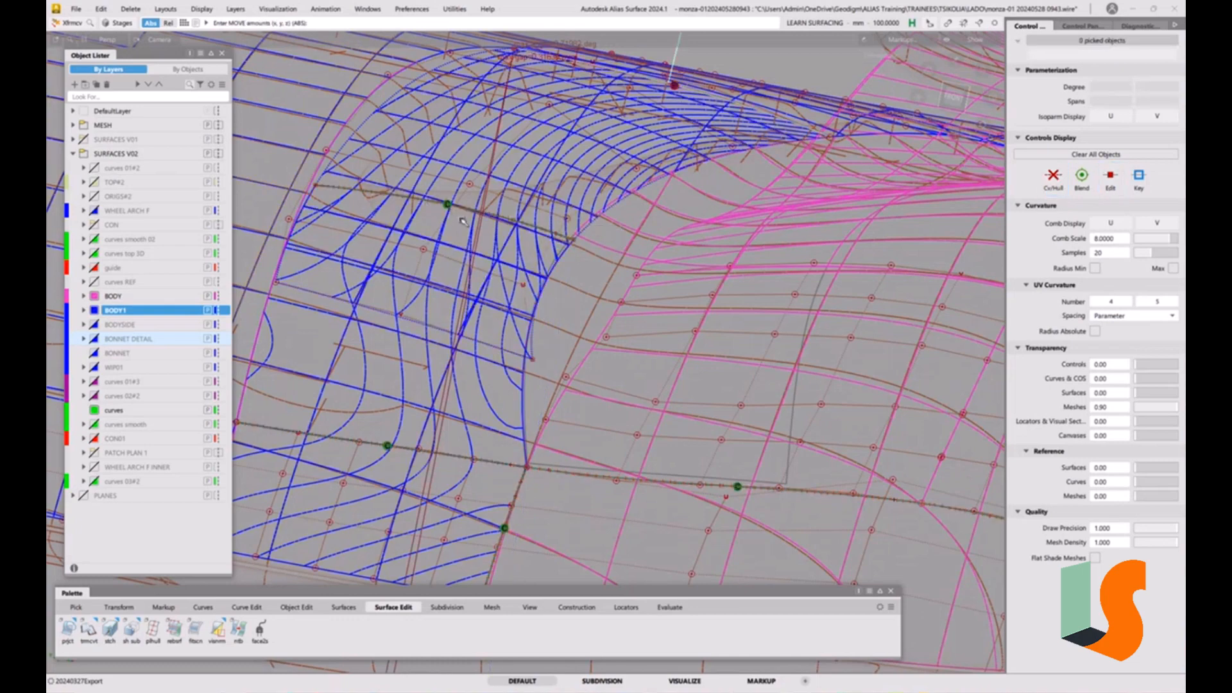
{"action": "left_click", "coordinate": [470, 190]}
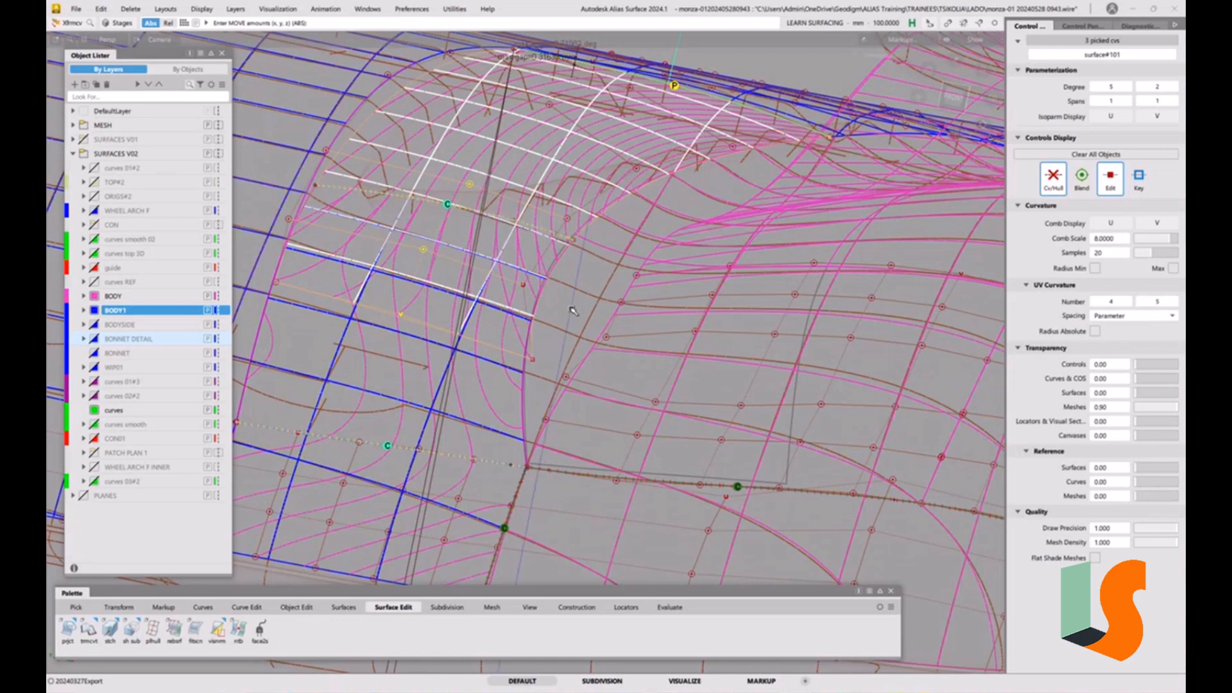
{"action": "right_click_drag", "start_coordinate": [573, 311], "coordinate": [569, 274]}
- Readjust in Z the corner CV of surface#65 at the patch junction and one of that surface's inner CVs
{"action": "left_click_drag", "start_coordinate": [586, 334], "coordinate": [588, 462], "text": "alt+shift"}
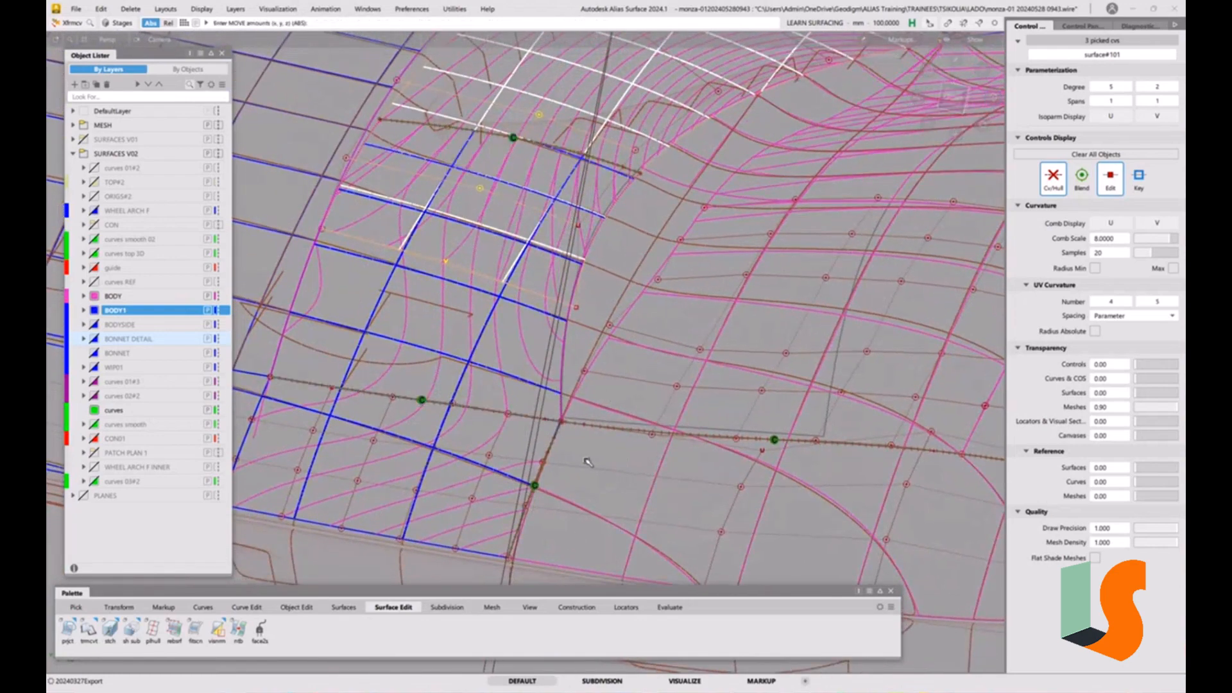
{"action": "left_click", "coordinate": [563, 425]}
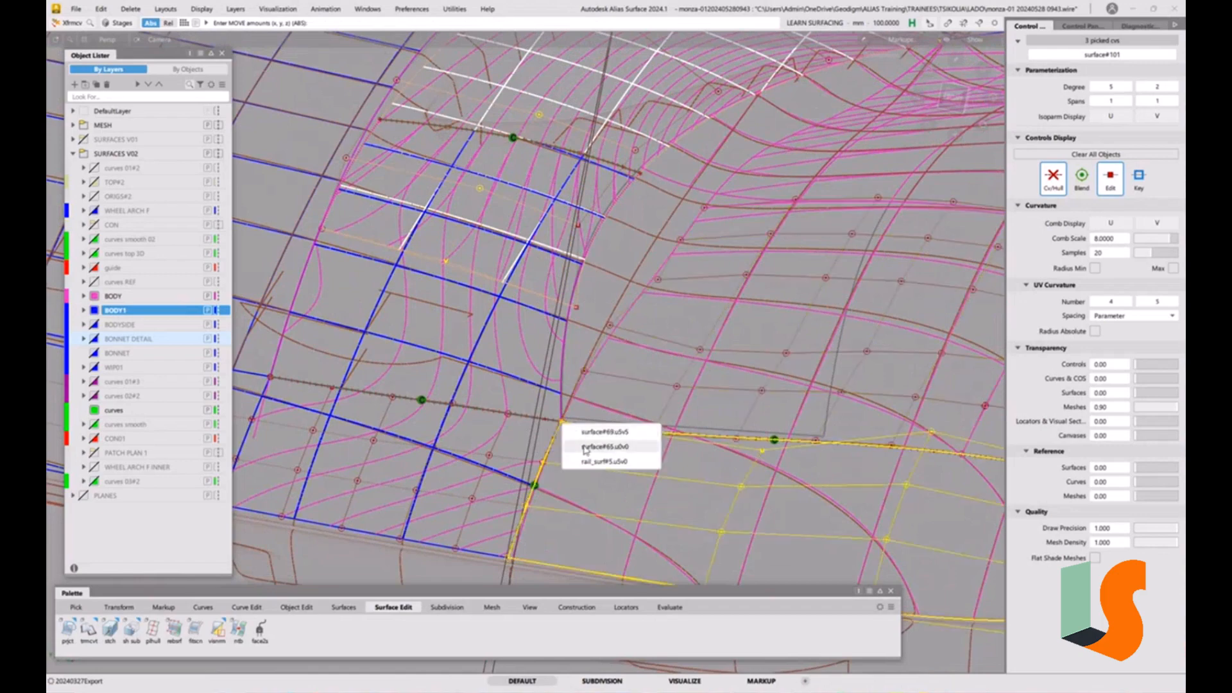
{"action": "left_click", "coordinate": [585, 446]}
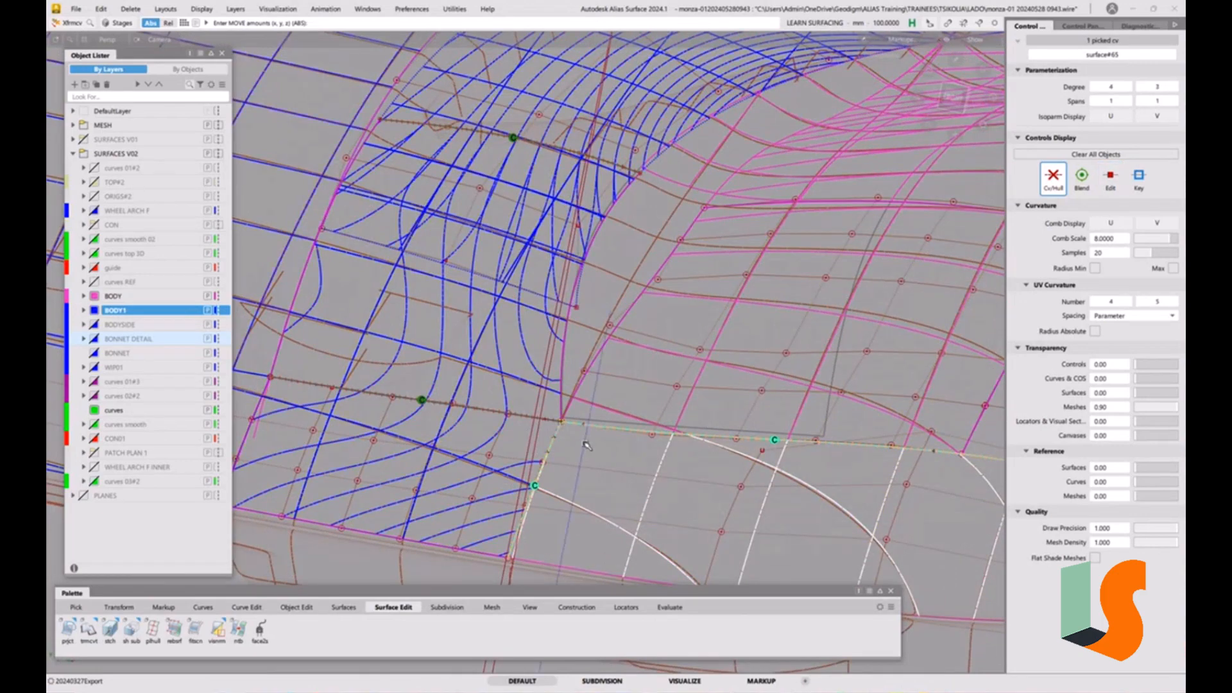
{"action": "mouse_move", "coordinate": [585, 447]}
{"action": "right_mouse_down"}
{"action": "mouse_move", "coordinate": [585, 429]}
{"action": "mouse_move", "coordinate": [583, 440]}
{"action": "right_mouse_up"}
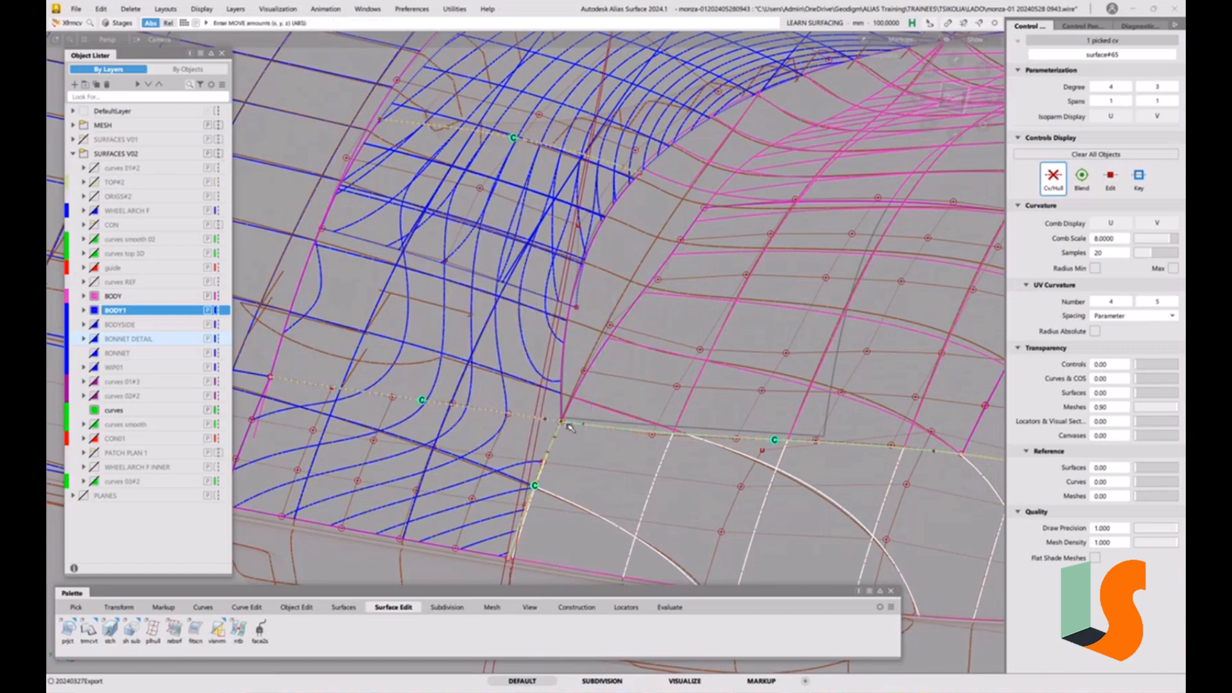
{"action": "left_click_drag", "start_coordinate": [597, 440], "coordinate": [560, 469], "text": "alt+shift"}
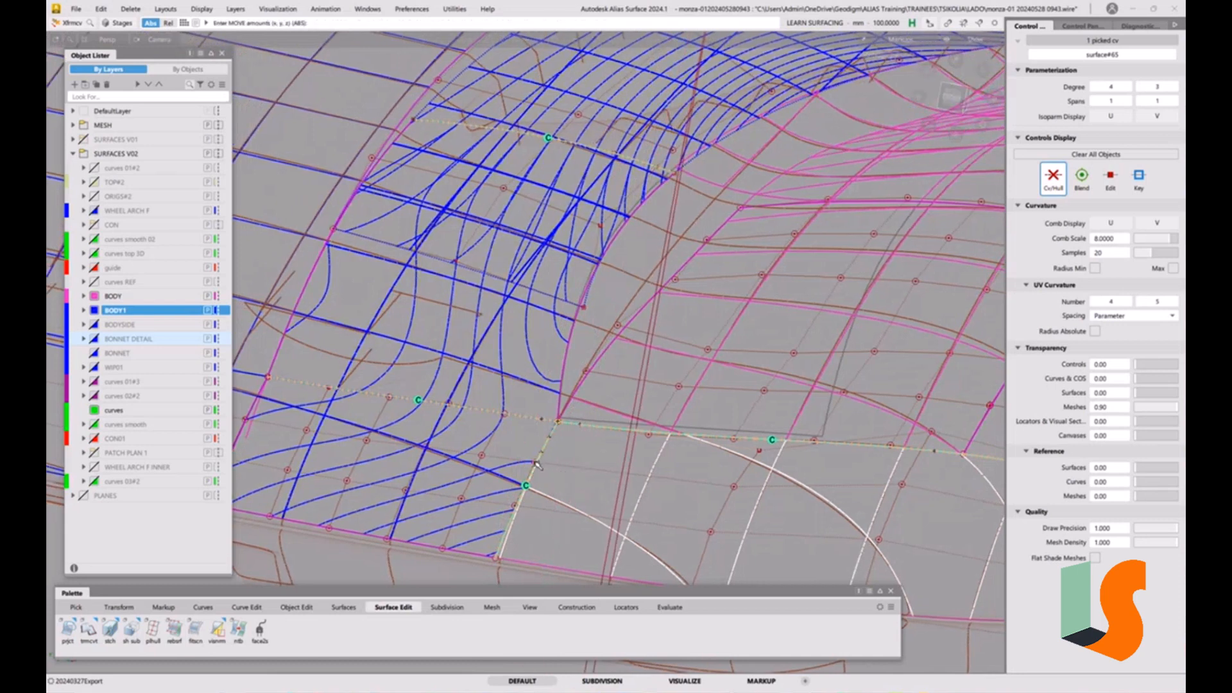
{"action": "right_click_drag", "start_coordinate": [562, 473], "coordinate": [568, 454]}
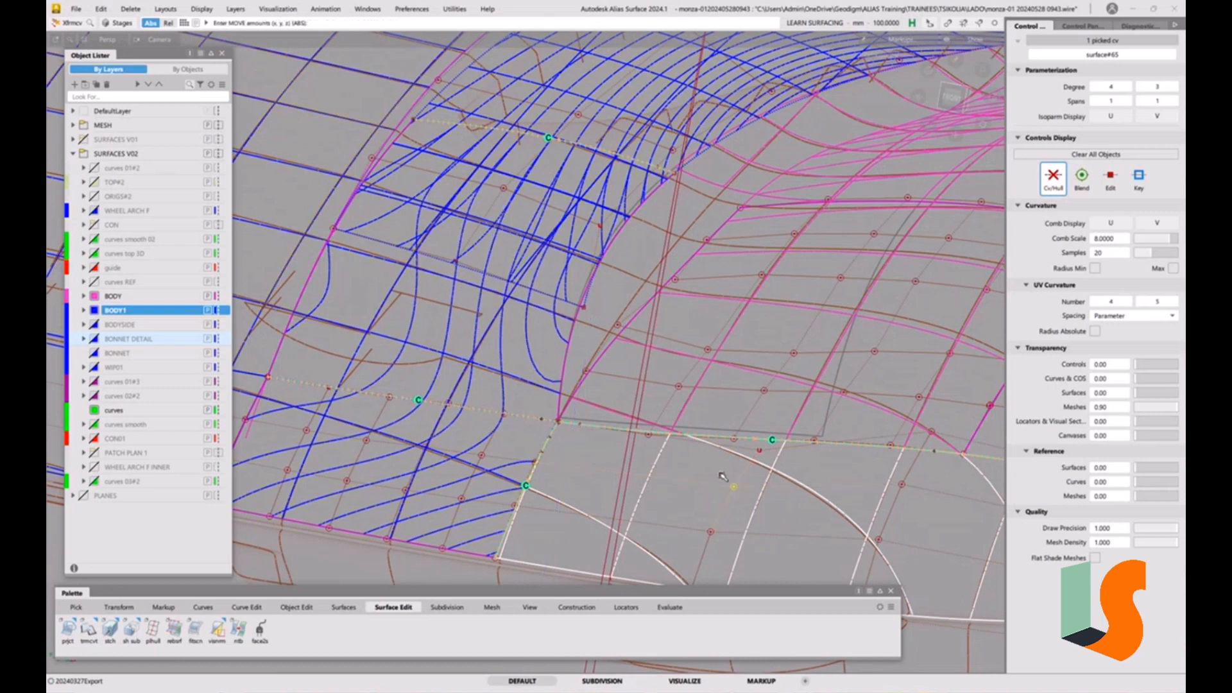
{"action": "right_click_drag", "start_coordinate": [714, 466], "coordinate": [708, 486]}
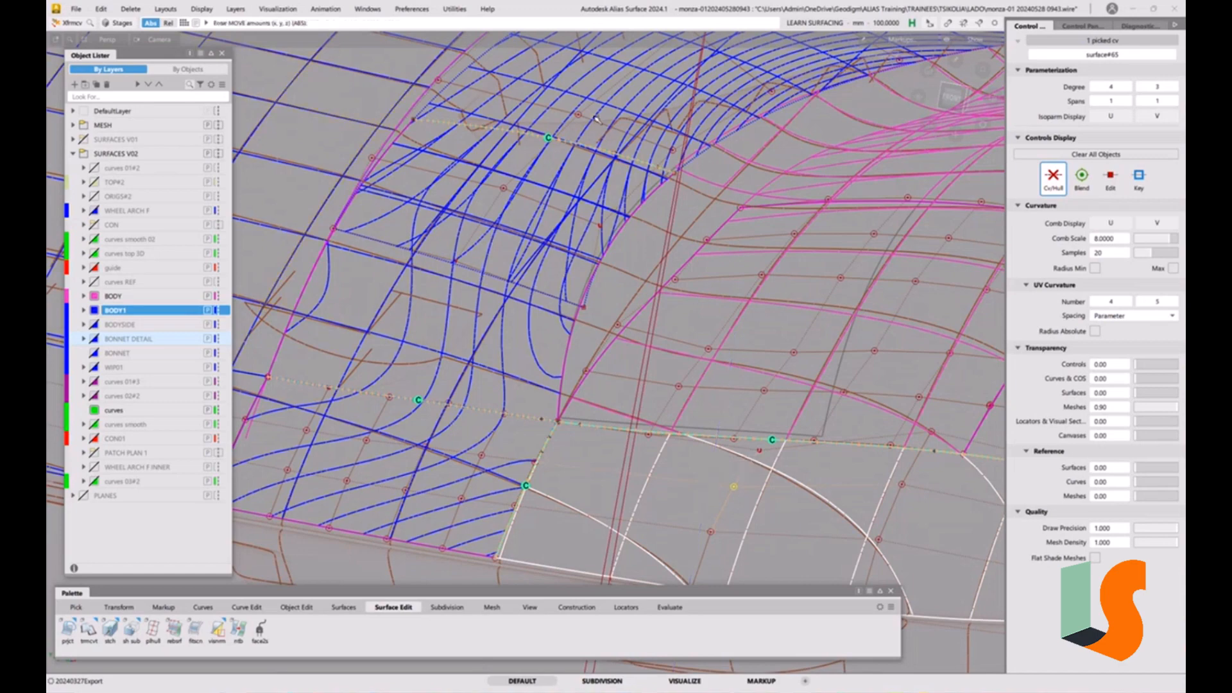
- Pick the three convex-edge CVs around the upper seam and move them together in Z
{"action": "left_click_drag", "start_coordinate": [707, 486], "coordinate": [443, 318], "text": "alt+shift"}
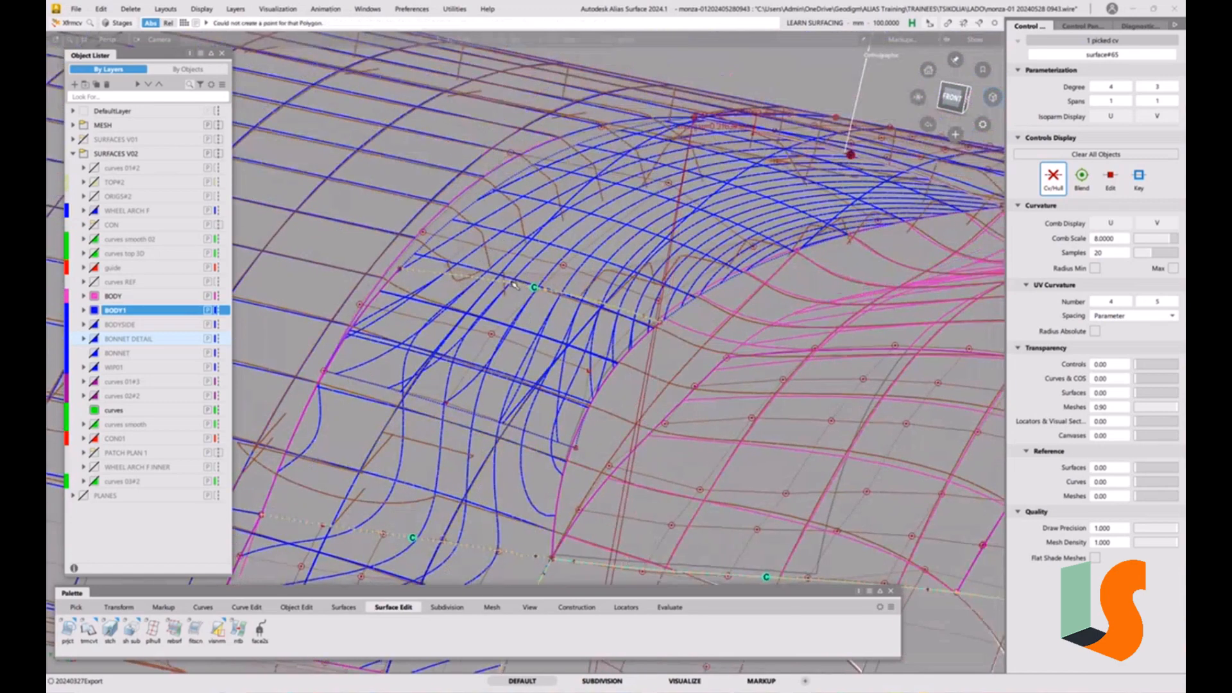
{"action": "left_click", "coordinate": [325, 373]}
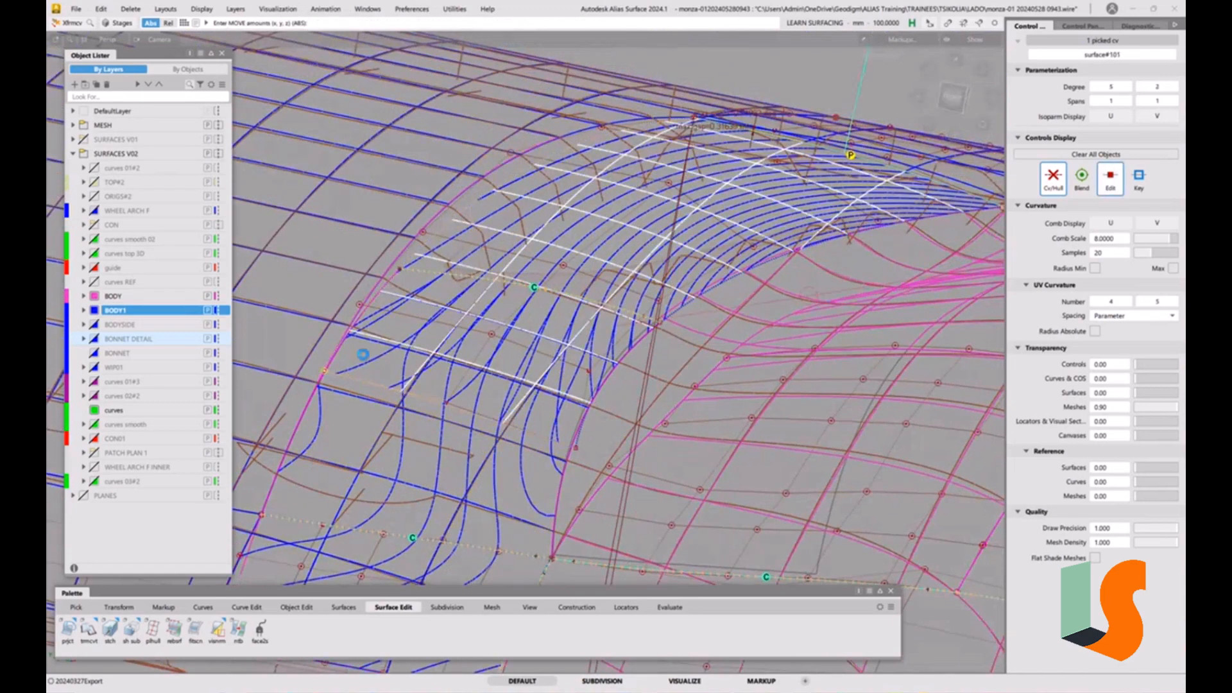
{"action": "left_click", "coordinate": [360, 305]}
{"action": "left_click", "coordinate": [422, 232]}
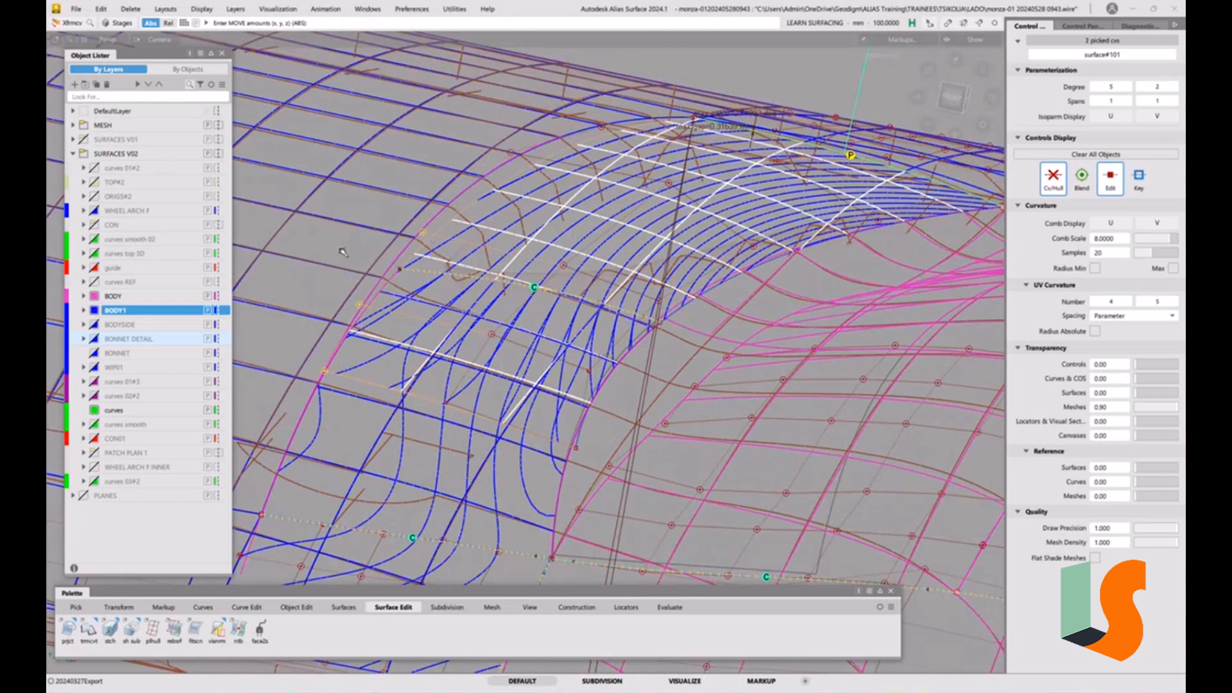
{"action": "mouse_move", "coordinate": [344, 252]}
{"action": "right_mouse_down"}
{"action": "mouse_move", "coordinate": [346, 241]}
{"action": "mouse_move", "coordinate": [346, 264]}
{"action": "right_mouse_up"}
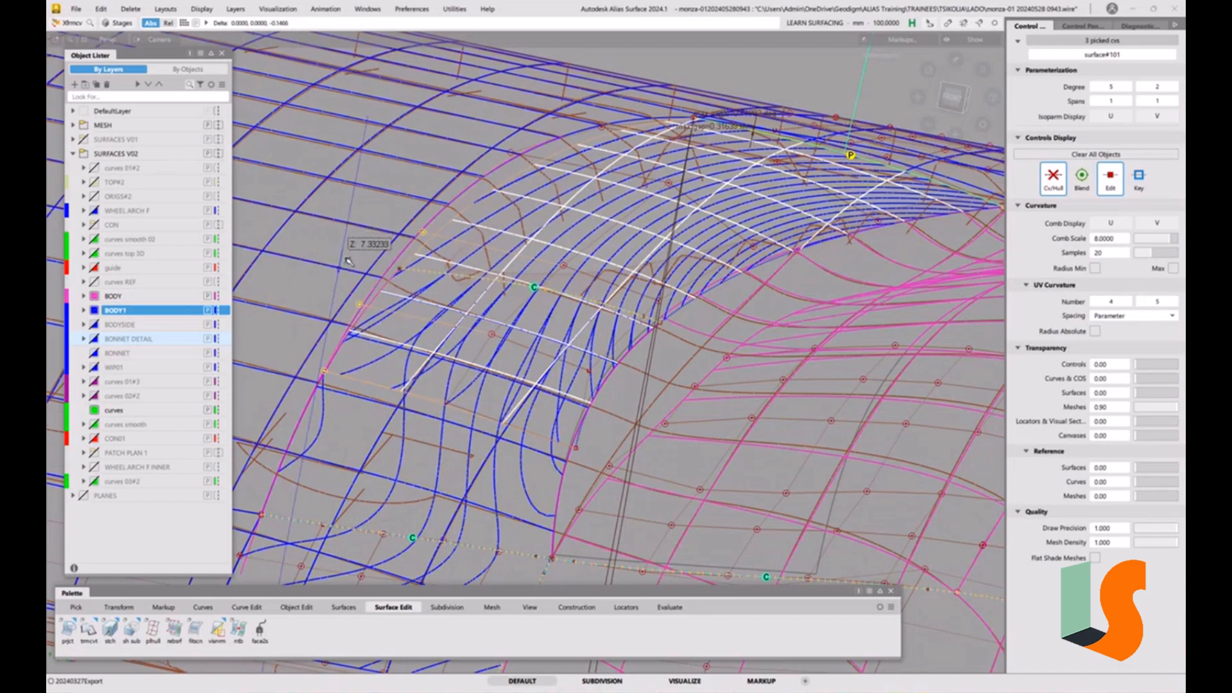
- Fine-tune individually in Z the convex-edge CVs directly above and below the upper seam
{"action": "left_click", "coordinate": [424, 233]}
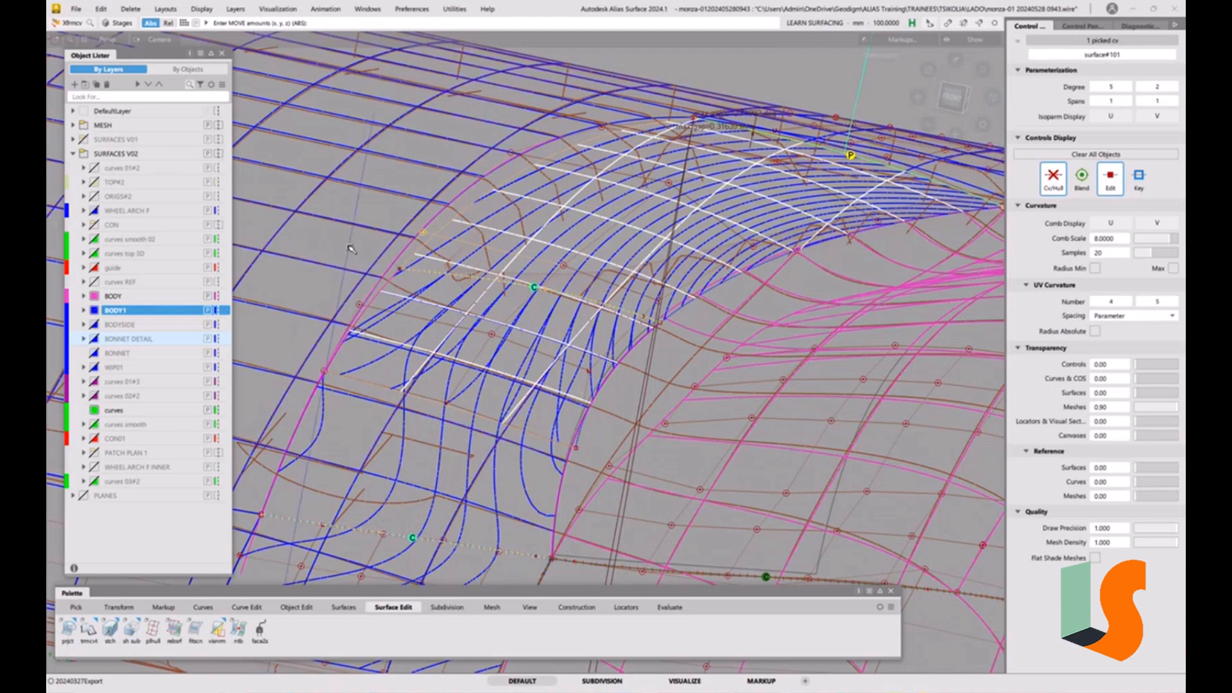
{"action": "right_click_drag", "start_coordinate": [349, 248], "coordinate": [351, 180]}
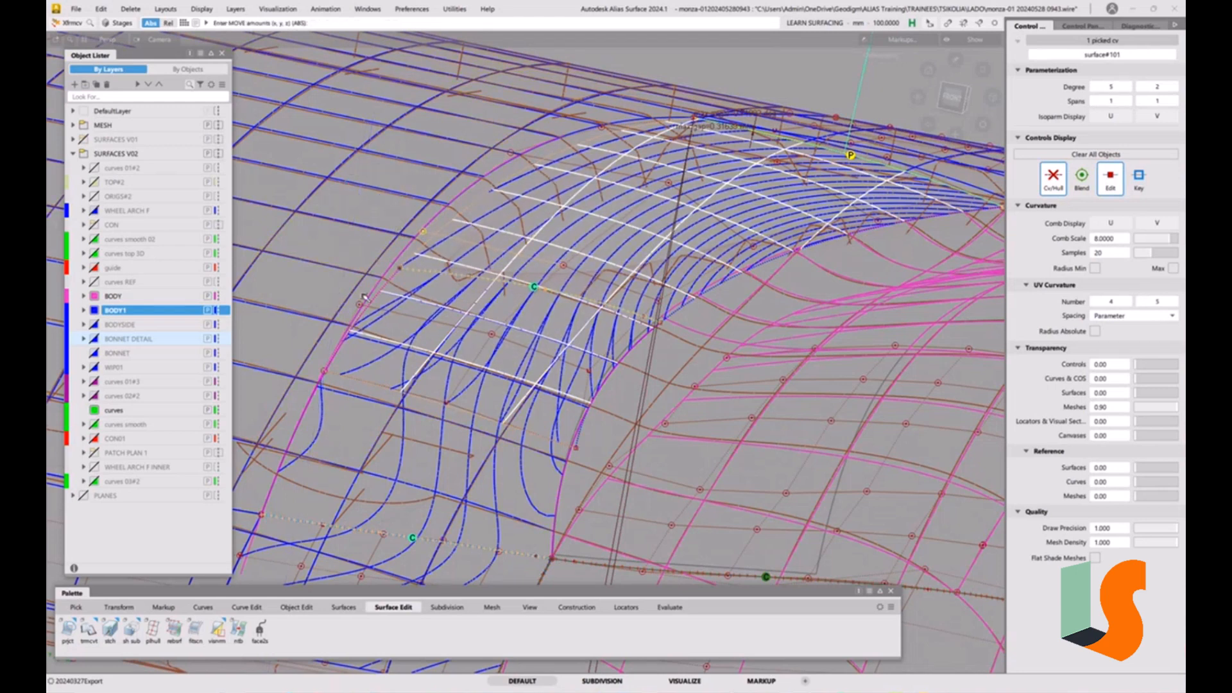
{"action": "right_click_drag", "start_coordinate": [362, 304], "coordinate": [361, 348]}
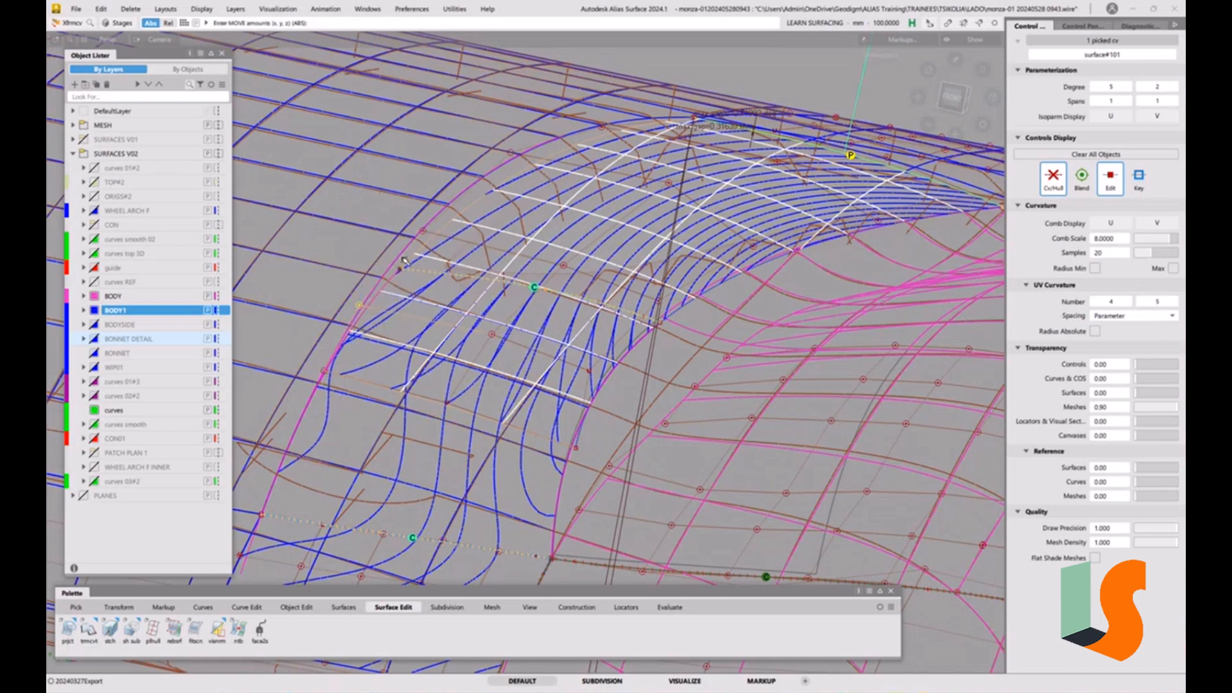
{"action": "left_click", "coordinate": [421, 232]}
{"action": "right_click_drag", "start_coordinate": [352, 249], "coordinate": [351, 186]}
{"action": "left_click_drag", "start_coordinate": [506, 250], "coordinate": [560, 275], "text": "alt+shift"}
{"action": "left_click_drag", "start_coordinate": [443, 325], "coordinate": [461, 326], "text": "alt+shift"}
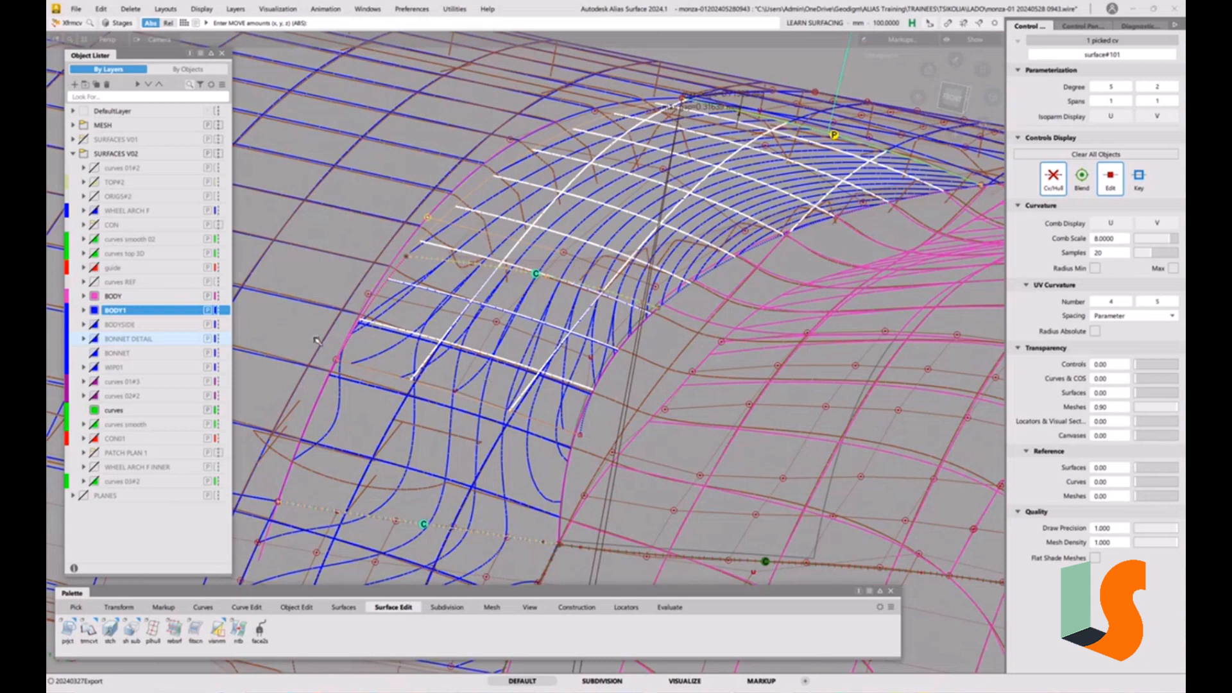
- Move three successive CVs of surface#101 along its convex edge one at a time in Z, from the lowest upward
{"action": "left_click", "coordinate": [334, 360]}
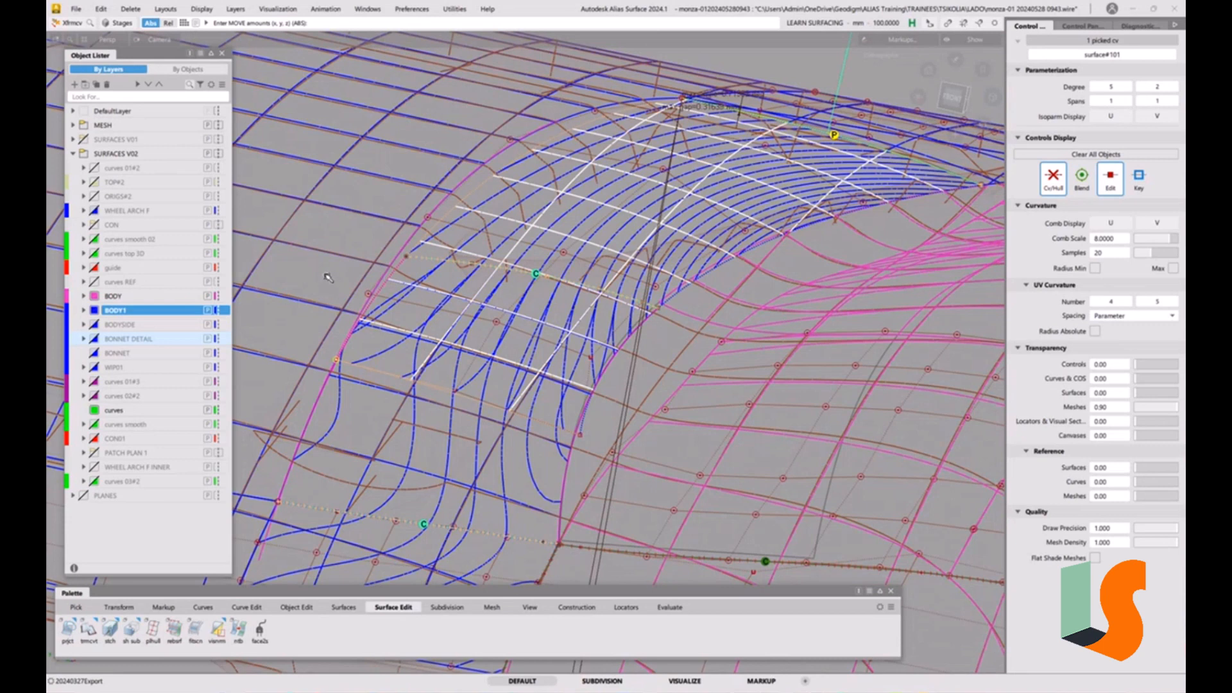
{"action": "left_click_drag", "start_coordinate": [327, 283], "coordinate": [314, 436]}
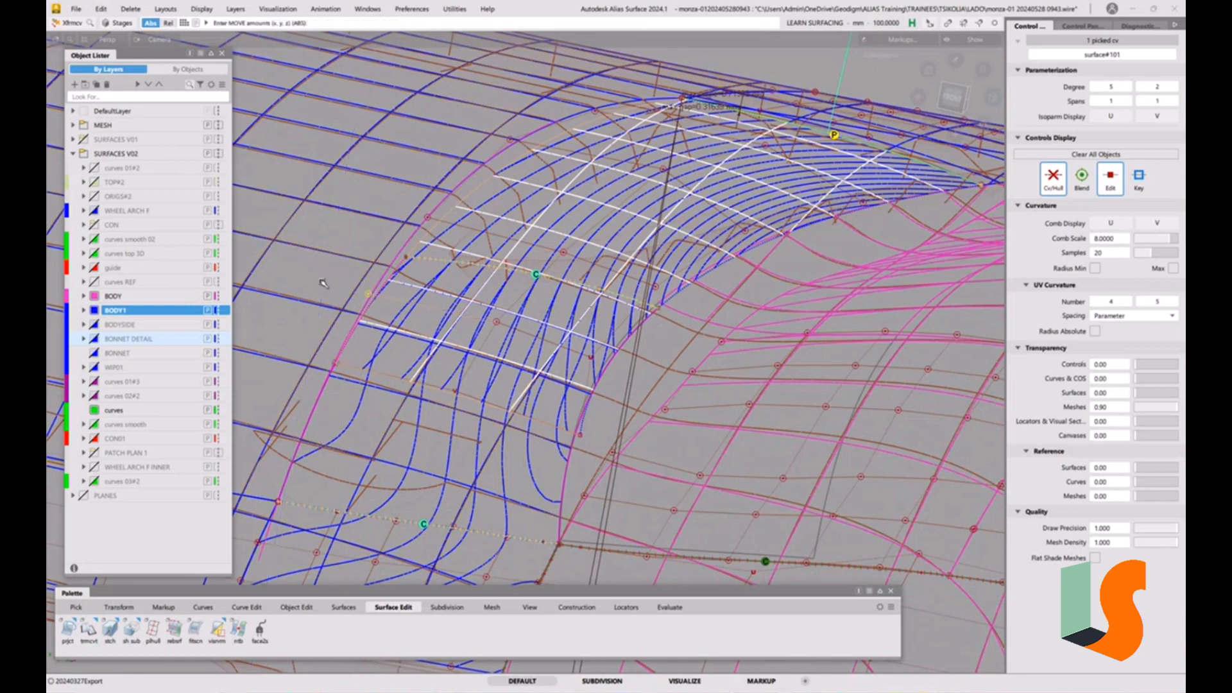
{"action": "left_click_drag", "start_coordinate": [319, 280], "coordinate": [322, 274]}
{"action": "left_click_drag", "start_coordinate": [394, 200], "coordinate": [395, 175]}
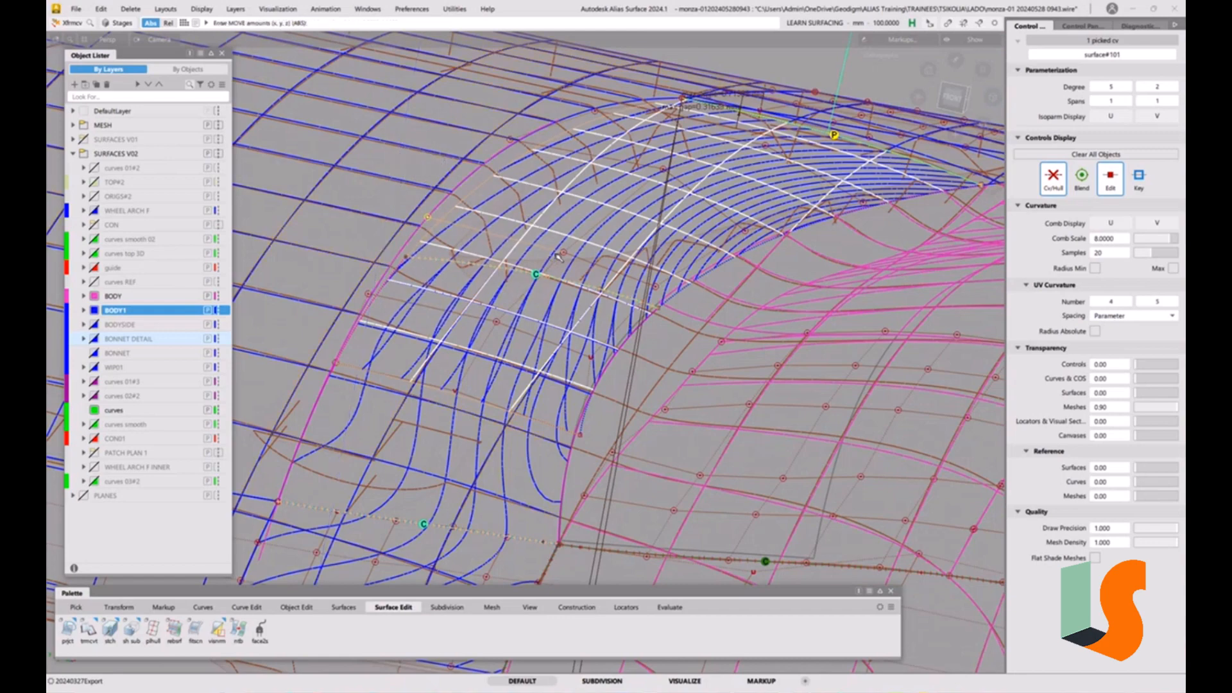
- Adjust the inner CVs of surface#101 just below the upper seam in Z
{"action": "left_click", "coordinate": [566, 284]}
{"action": "mouse_move", "coordinate": [565, 285]}
{"action": "left_mouse_down", "text": "alt+shift"}
{"action": "mouse_move", "coordinate": [648, 334]}
{"action": "mouse_move", "coordinate": [630, 320]}
{"action": "mouse_move", "coordinate": [564, 371]}
{"action": "mouse_move", "coordinate": [510, 346]}
{"action": "mouse_move", "coordinate": [505, 326]}
{"action": "left_mouse_up", "text": "alt+shift"}
{"action": "left_click", "coordinate": [544, 361]}
{"action": "mouse_move", "coordinate": [626, 385]}
{"action": "right_mouse_down"}
{"action": "mouse_move", "coordinate": [618, 394]}
{"action": "mouse_move", "coordinate": [619, 375]}
{"action": "right_mouse_up"}
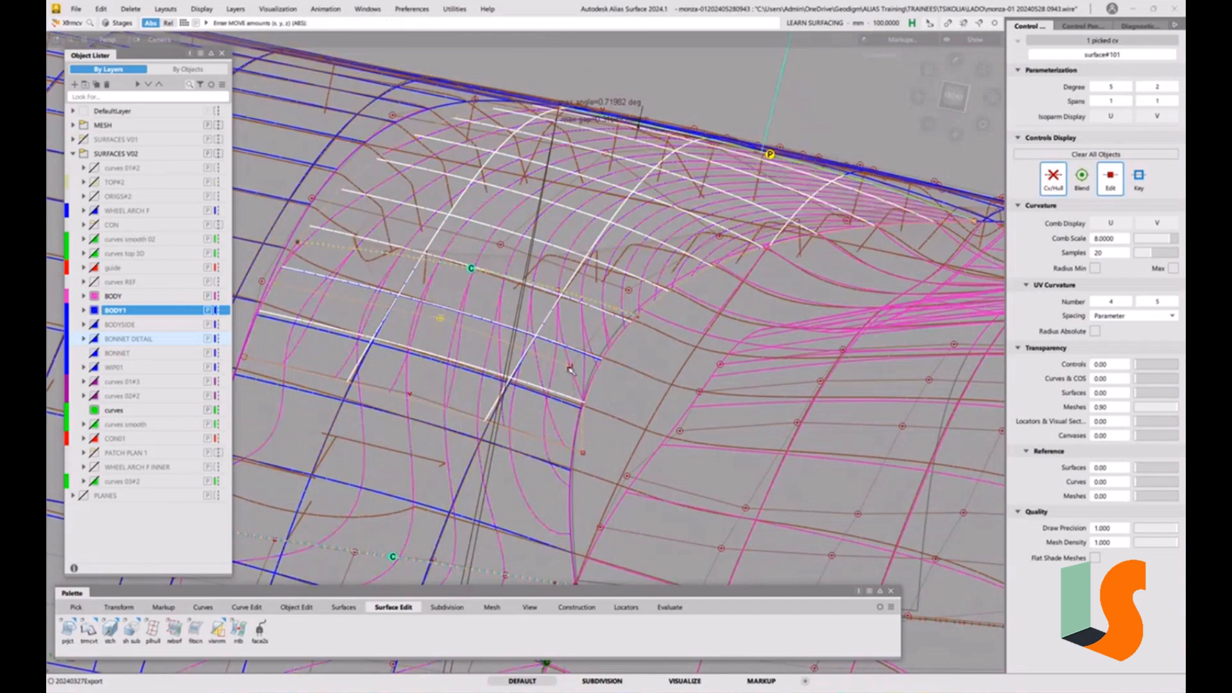
{"action": "left_click_drag", "start_coordinate": [623, 379], "coordinate": [623, 349]}
- Trim surface#101 at the upper seam curve, keeping the region above it and accepting the removal of construction history
{"action": "left_click_drag", "start_coordinate": [581, 407], "coordinate": [534, 382], "text": "alt+shift"}
{"action": "left_click_drag", "start_coordinate": [533, 336], "coordinate": [580, 288], "text": "alt+shift"}
{"action": "left_click_drag", "start_coordinate": [580, 289], "coordinate": [628, 248], "text": "alt+shift"}
{"action": "left_click", "coordinate": [628, 248]}
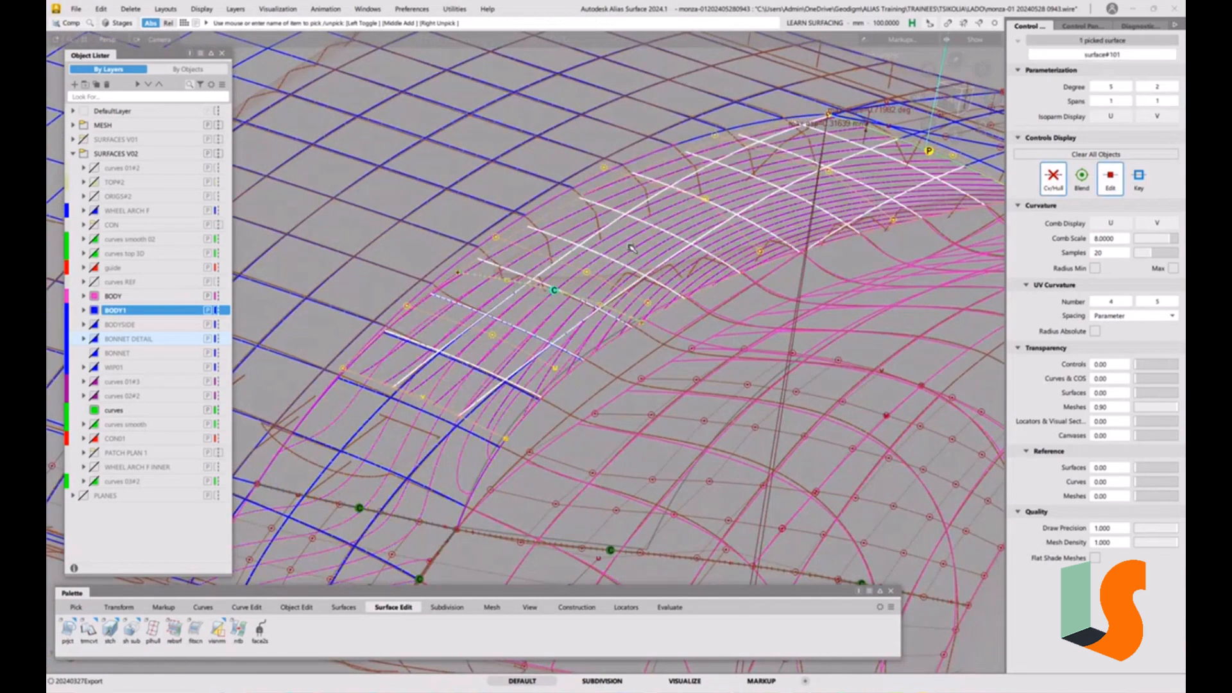
{"action": "left_click", "coordinate": [618, 290]}
{"action": "left_click_drag", "start_coordinate": [618, 290], "coordinate": [551, 312], "text": "alt+shift"}
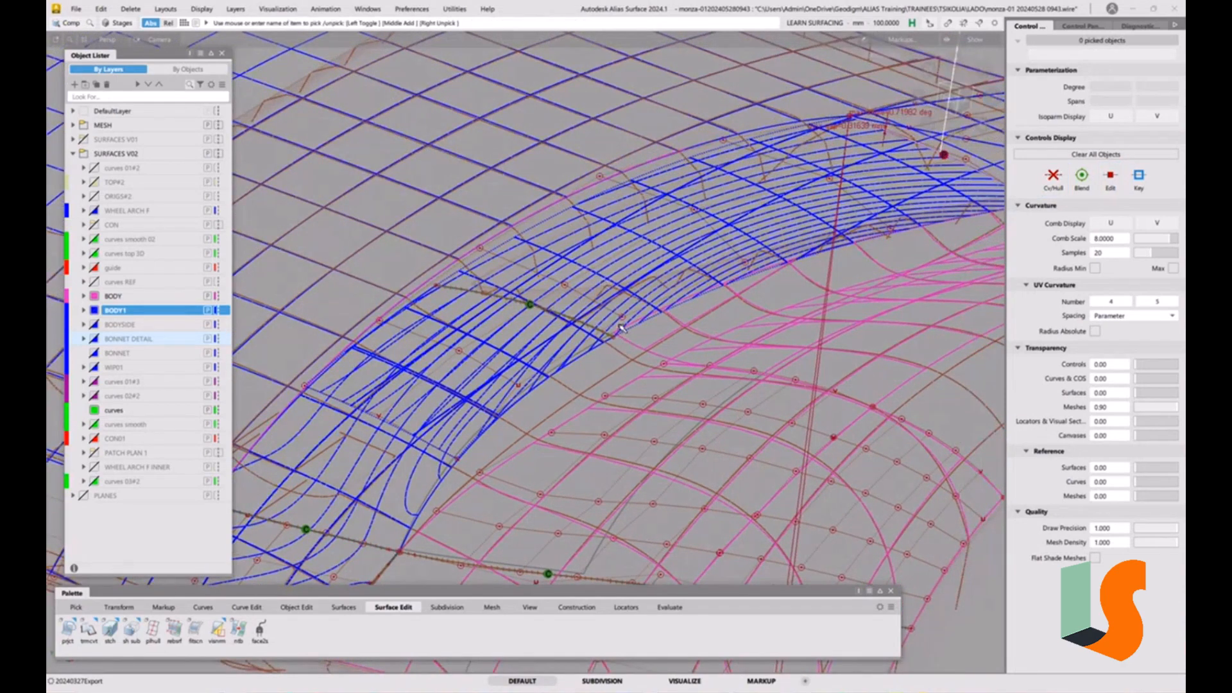
{"action": "left_click_drag", "start_coordinate": [620, 328], "coordinate": [613, 306], "text": "ctrl+shift"}
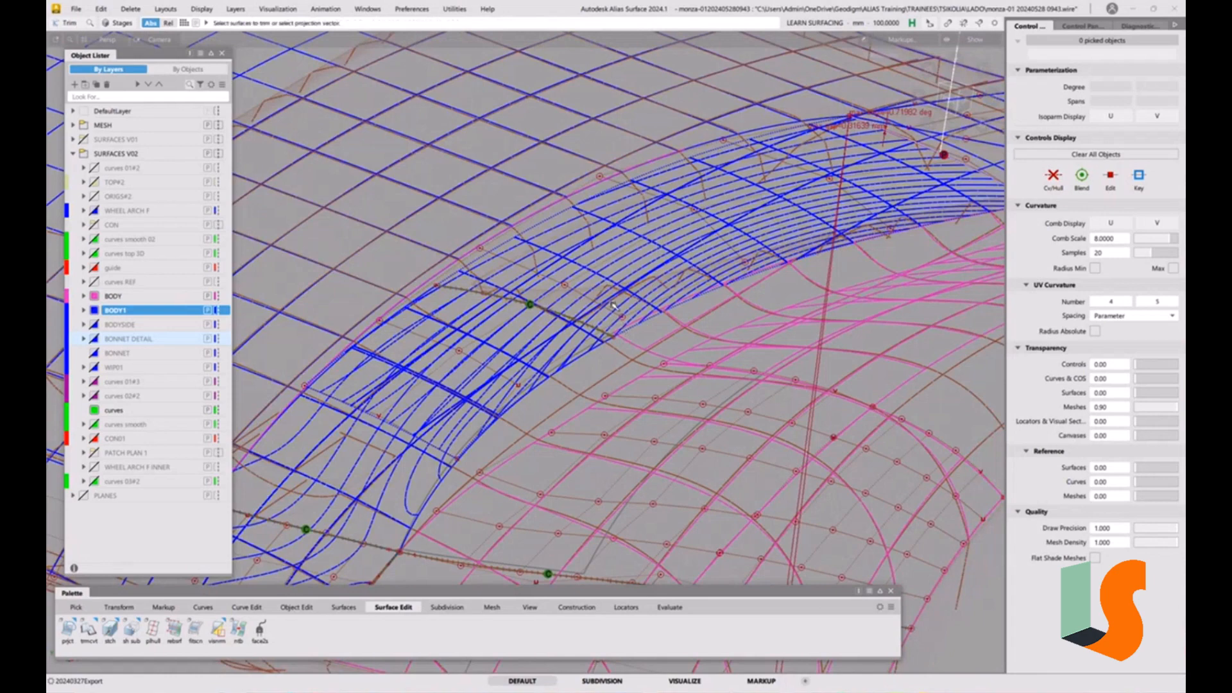
{"action": "left_click", "coordinate": [594, 275]}
{"action": "left_click", "coordinate": [622, 344]}
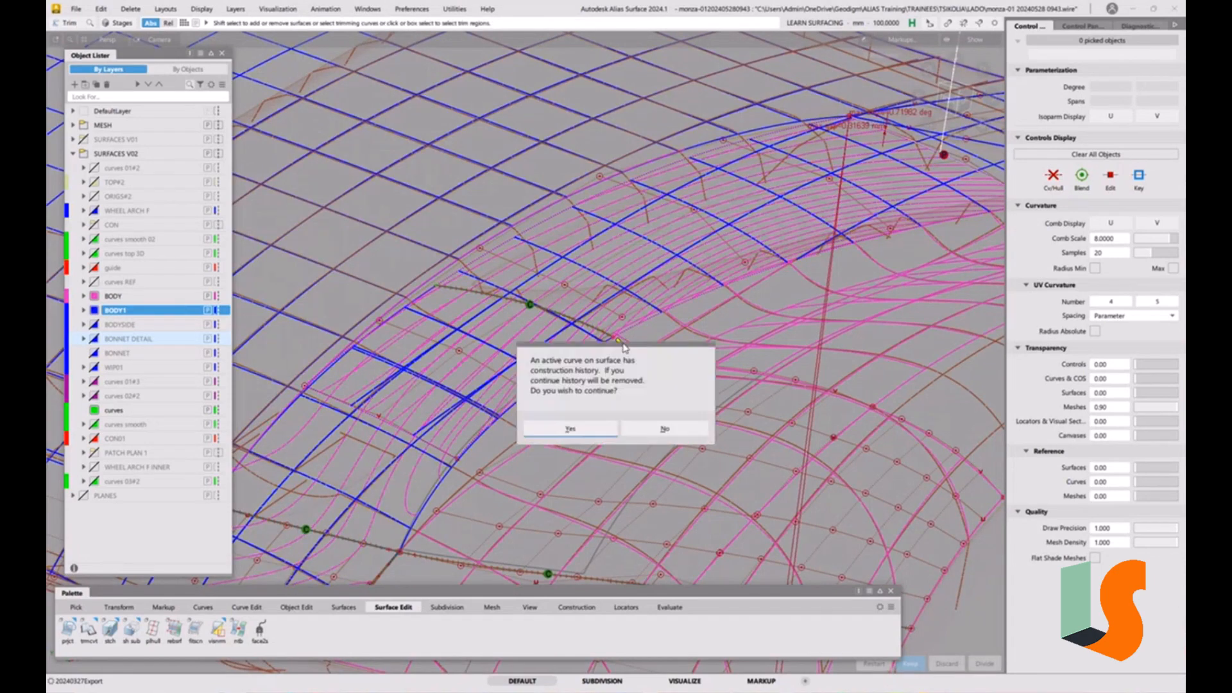
{"action": "left_click", "coordinate": [574, 427]}
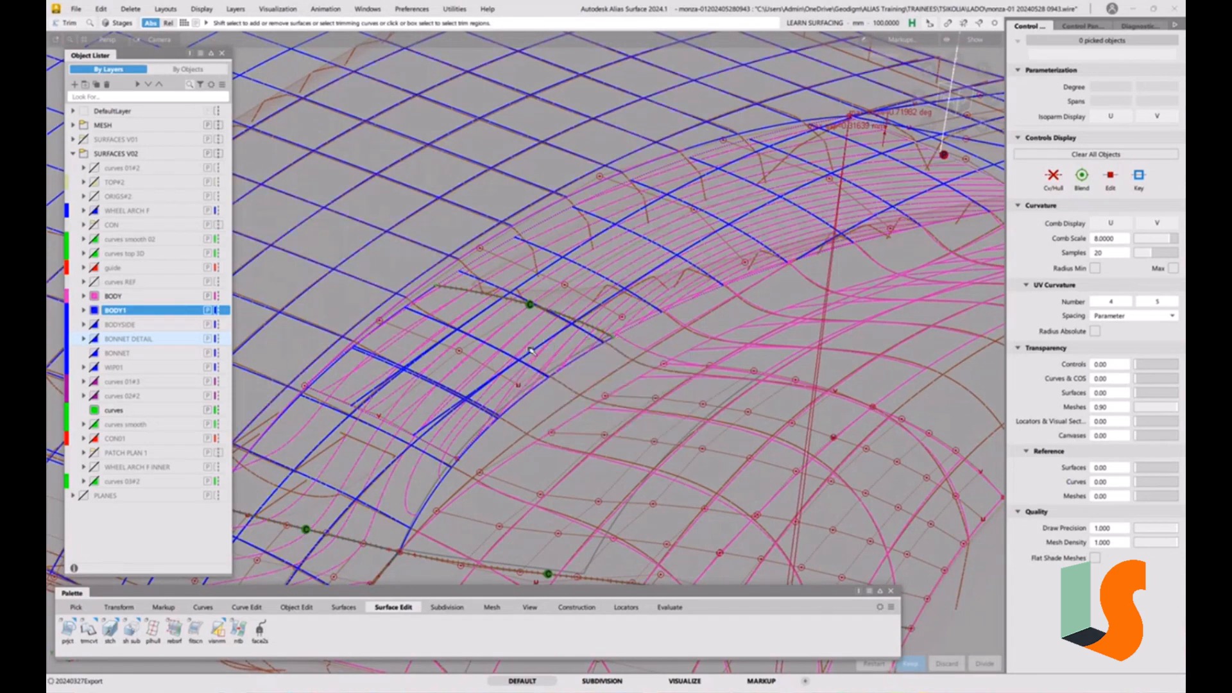
{"action": "left_click", "coordinate": [590, 260]}
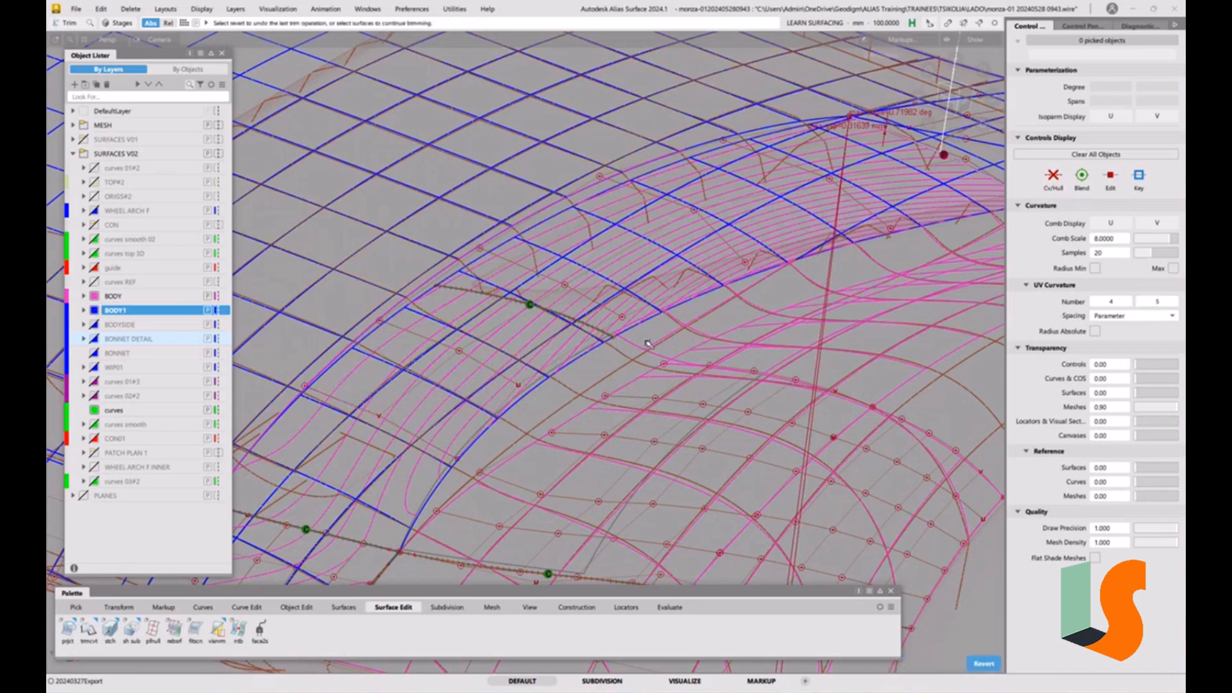
{"action": "left_click_drag", "start_coordinate": [647, 343], "coordinate": [702, 431], "text": "alt+shift"}
{"action": "left_click_drag", "start_coordinate": [775, 380], "coordinate": [468, 375], "text": "alt+shift"}
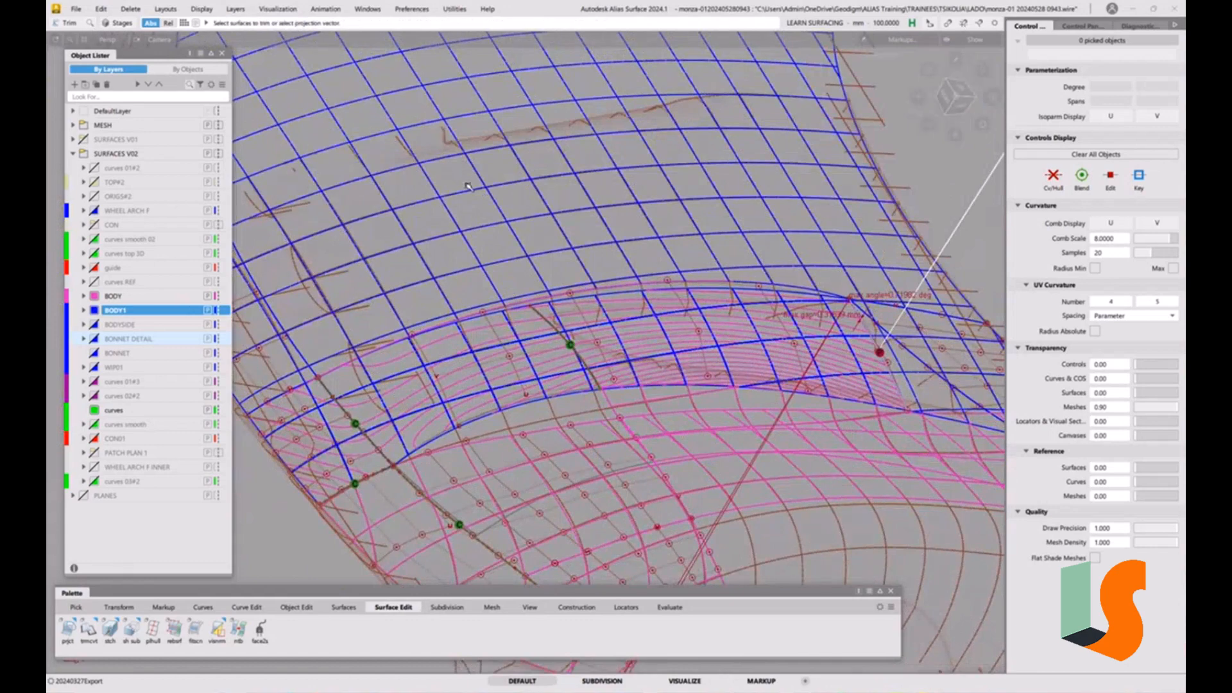
{"action": "left_click", "coordinate": [76, 9]}
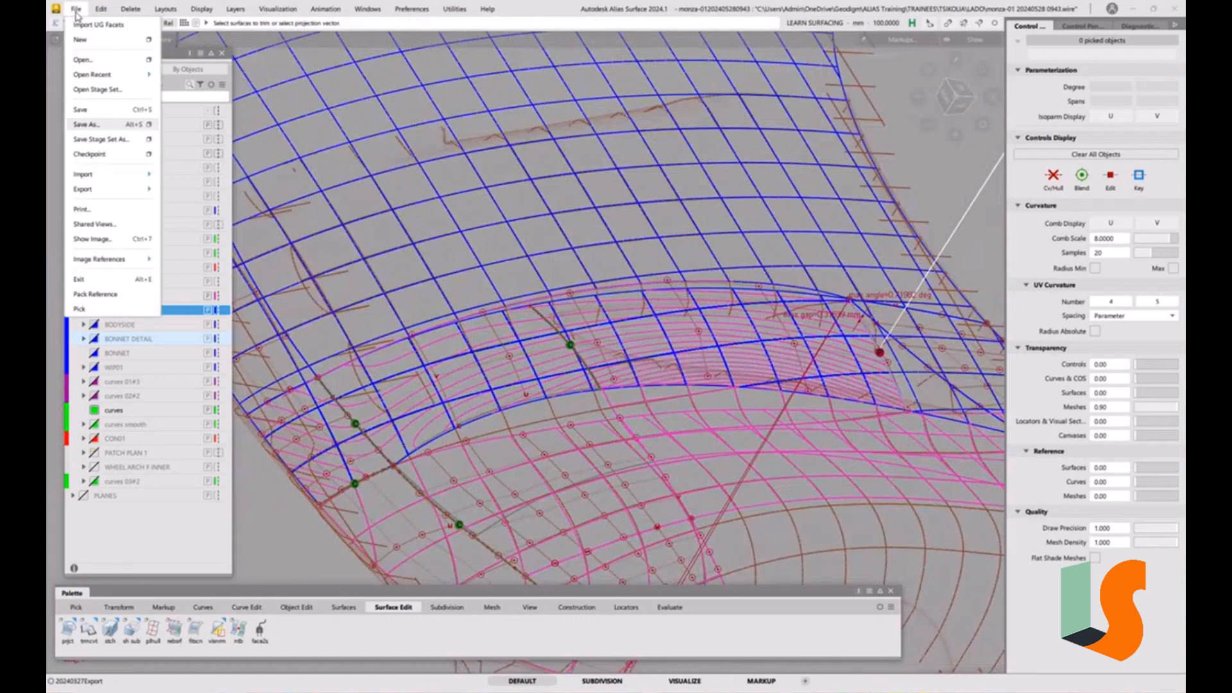
{"action": "left_click", "coordinate": [92, 126]}
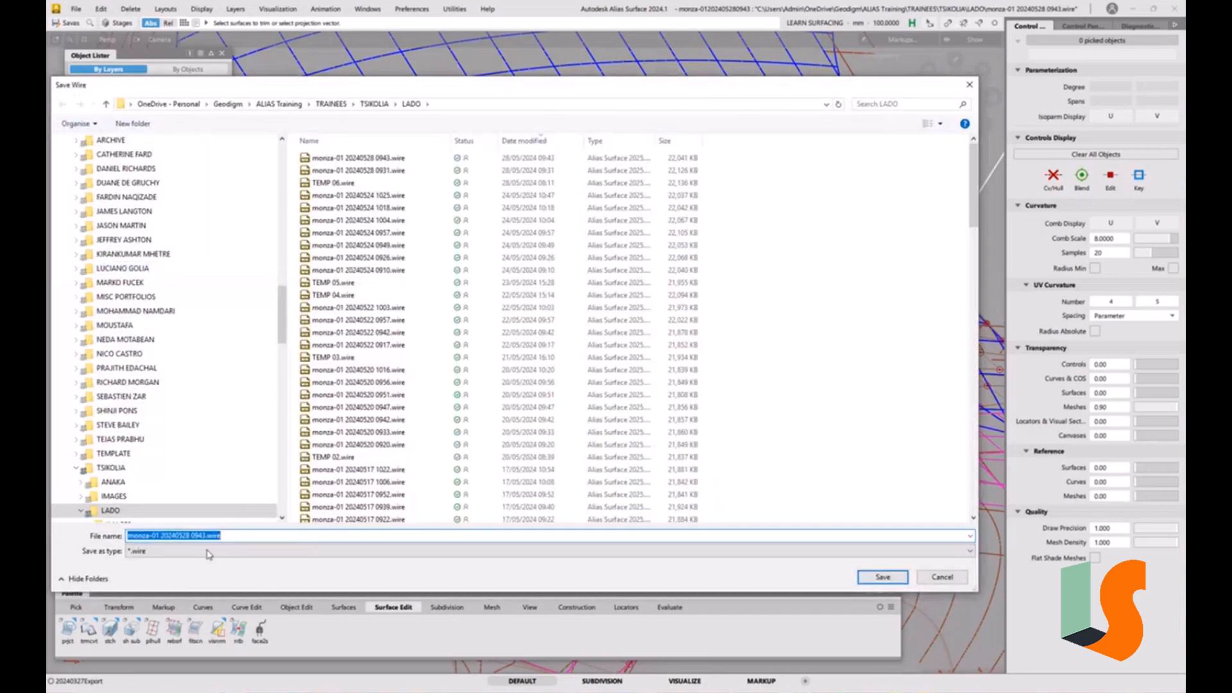
{"action": "left_click_drag", "start_coordinate": [199, 535], "coordinate": [301, 531]}
{"action": "type", "text": "52"}
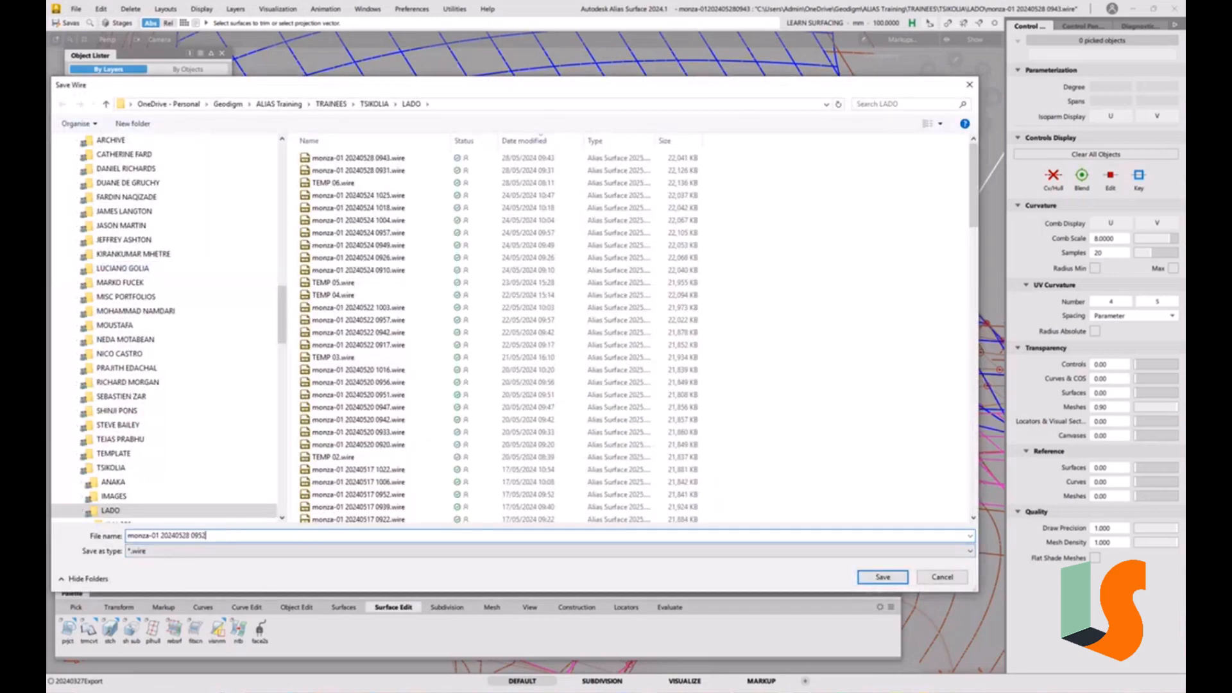
{"action": "key", "text": "Return"}
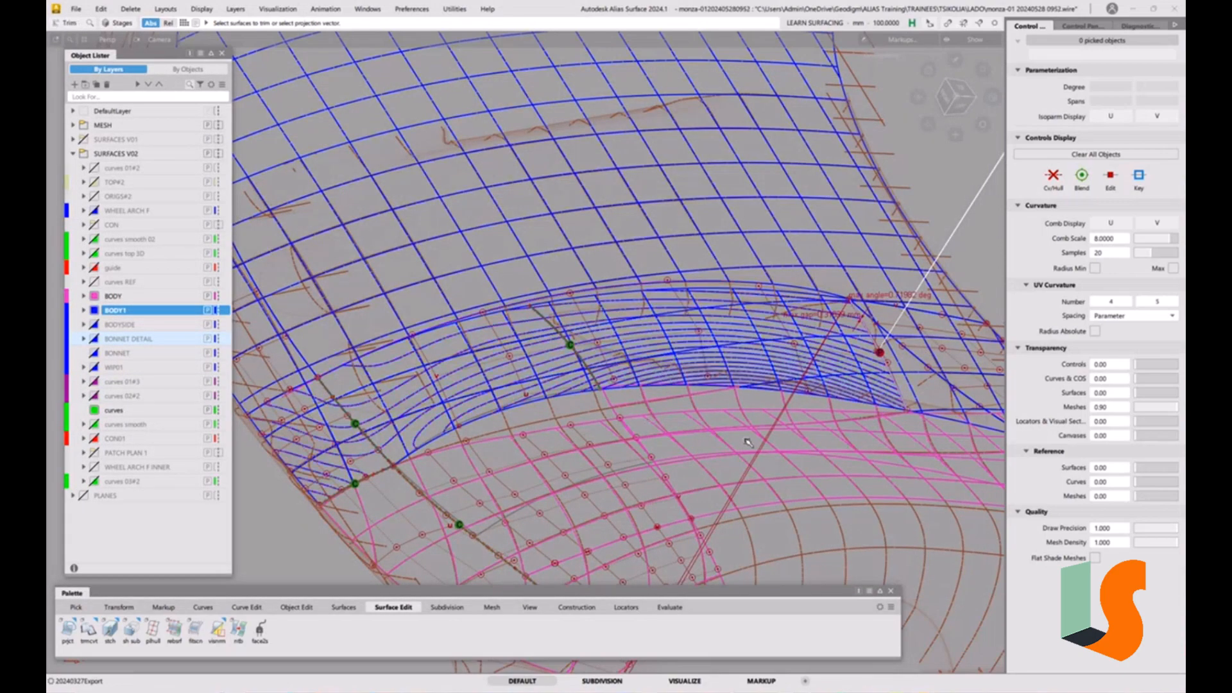
- Pick the body patches around the seam, disable Show Curves Only, and examine the shaded highlight flow across them
{"action": "left_click_drag", "start_coordinate": [616, 443], "coordinate": [507, 424], "text": "ctrl+shift"}
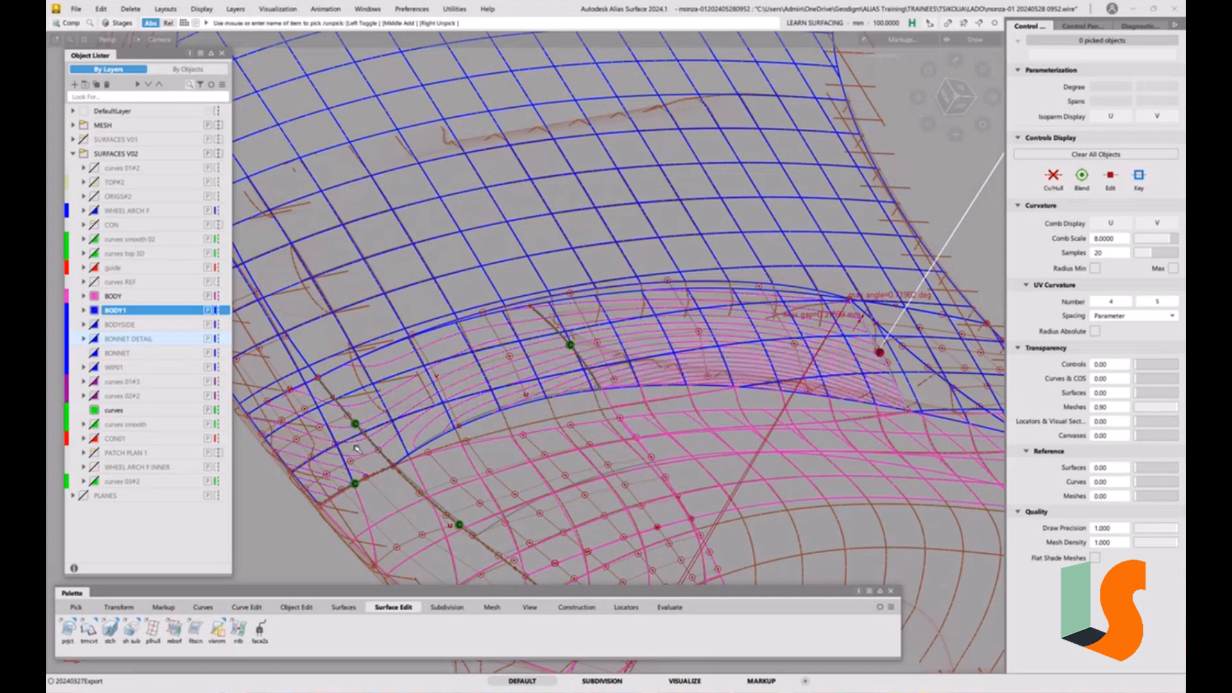
{"action": "left_click_drag", "start_coordinate": [276, 287], "coordinate": [946, 503]}
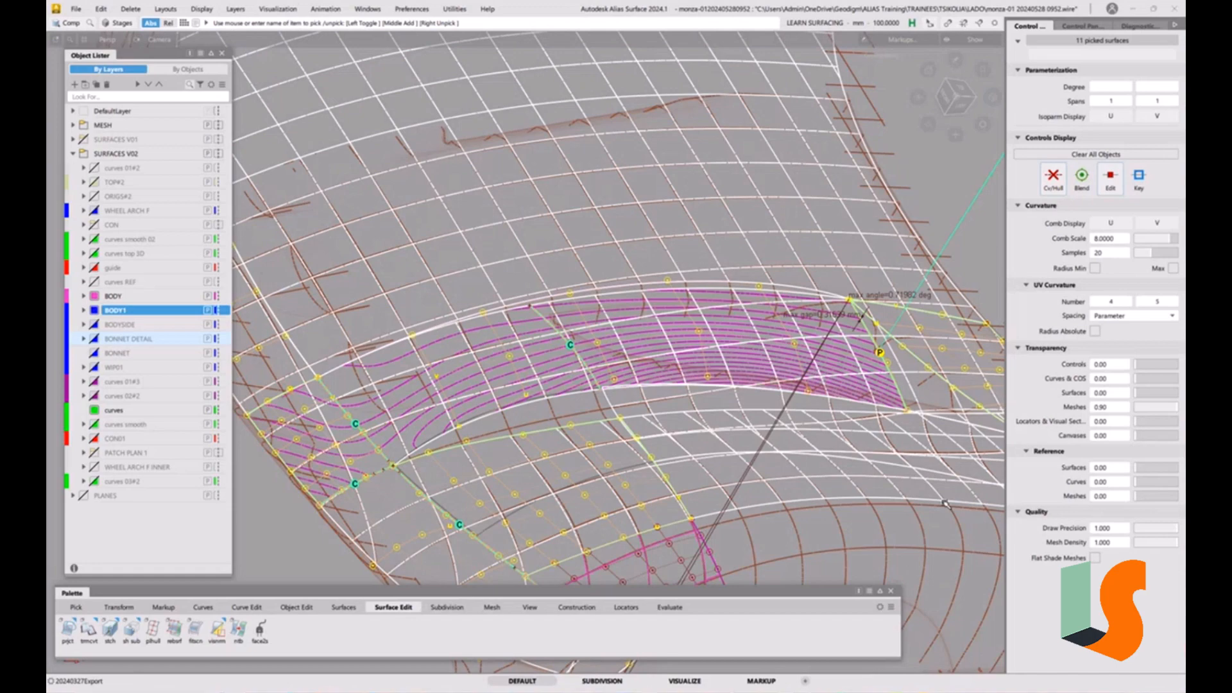
{"action": "left_click", "coordinate": [1133, 27]}
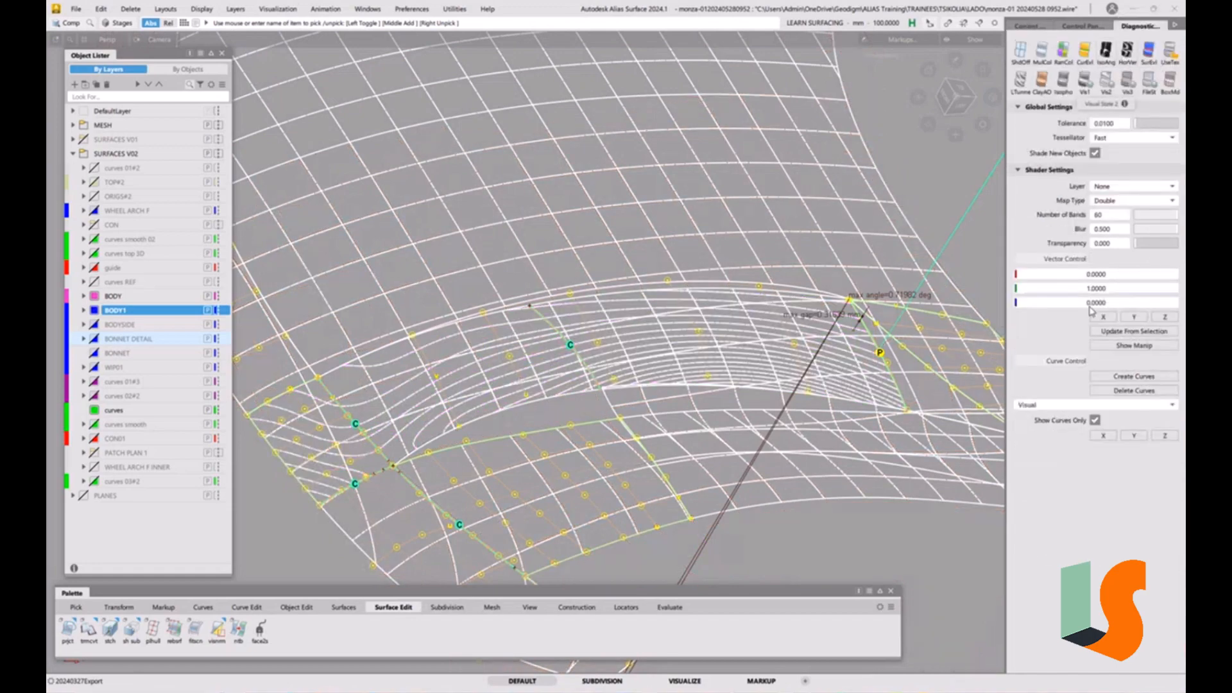
{"action": "left_click", "coordinate": [1095, 421]}
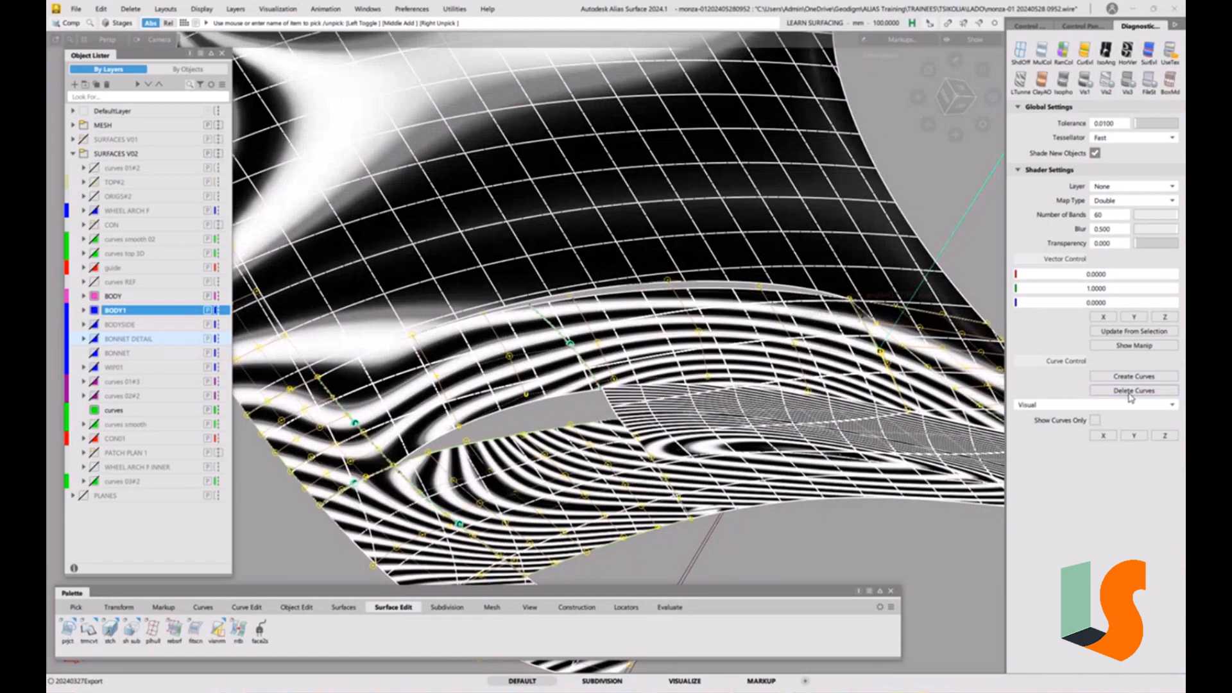
{"action": "left_click_drag", "start_coordinate": [843, 380], "coordinate": [650, 380], "text": "alt+shift"}
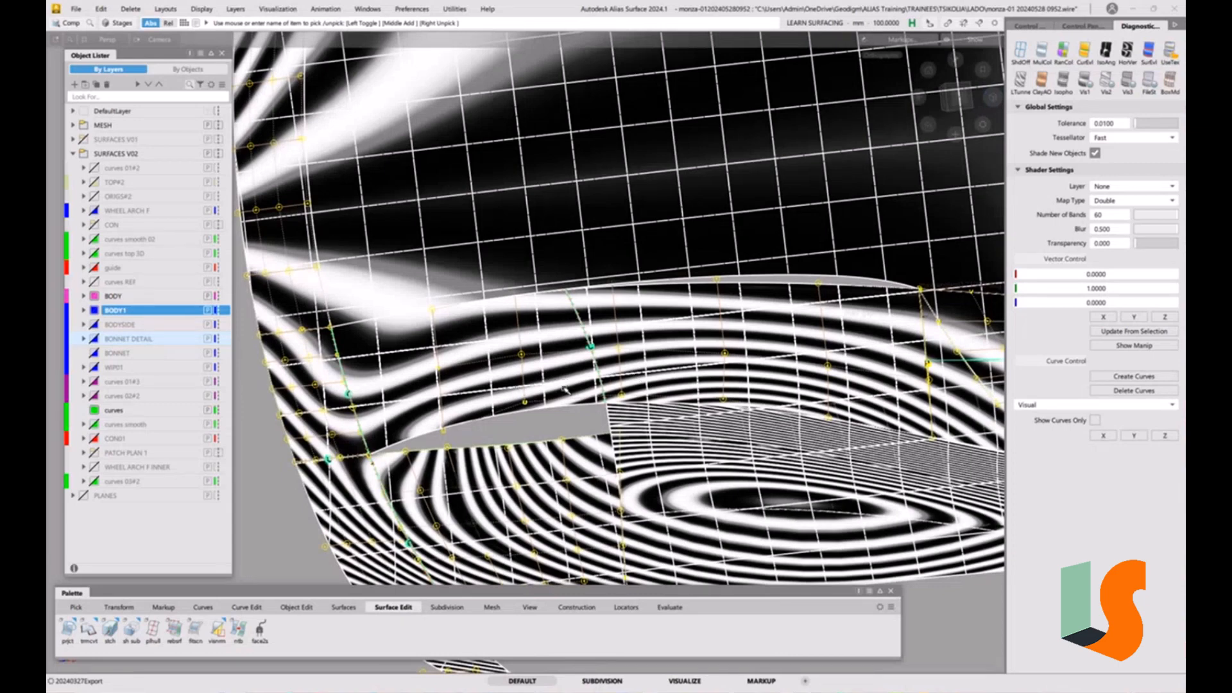
{"action": "left_click_drag", "start_coordinate": [566, 390], "coordinate": [614, 353], "text": "alt+shift"}
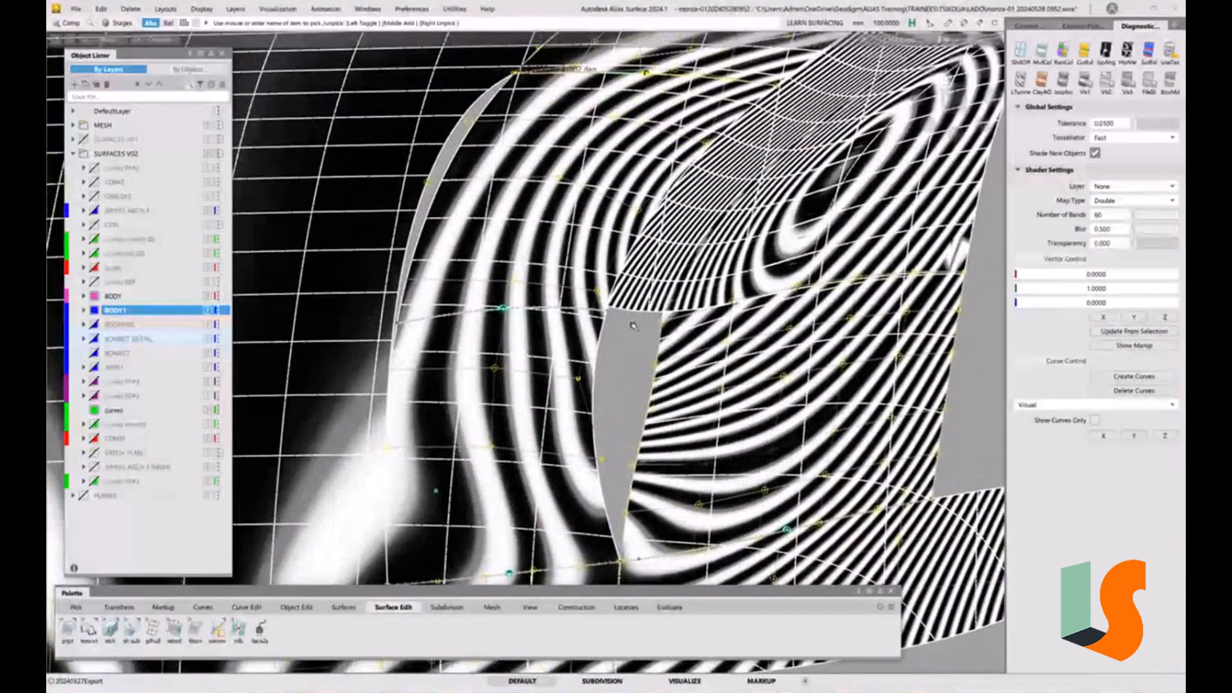
{"action": "key", "text": "5"}
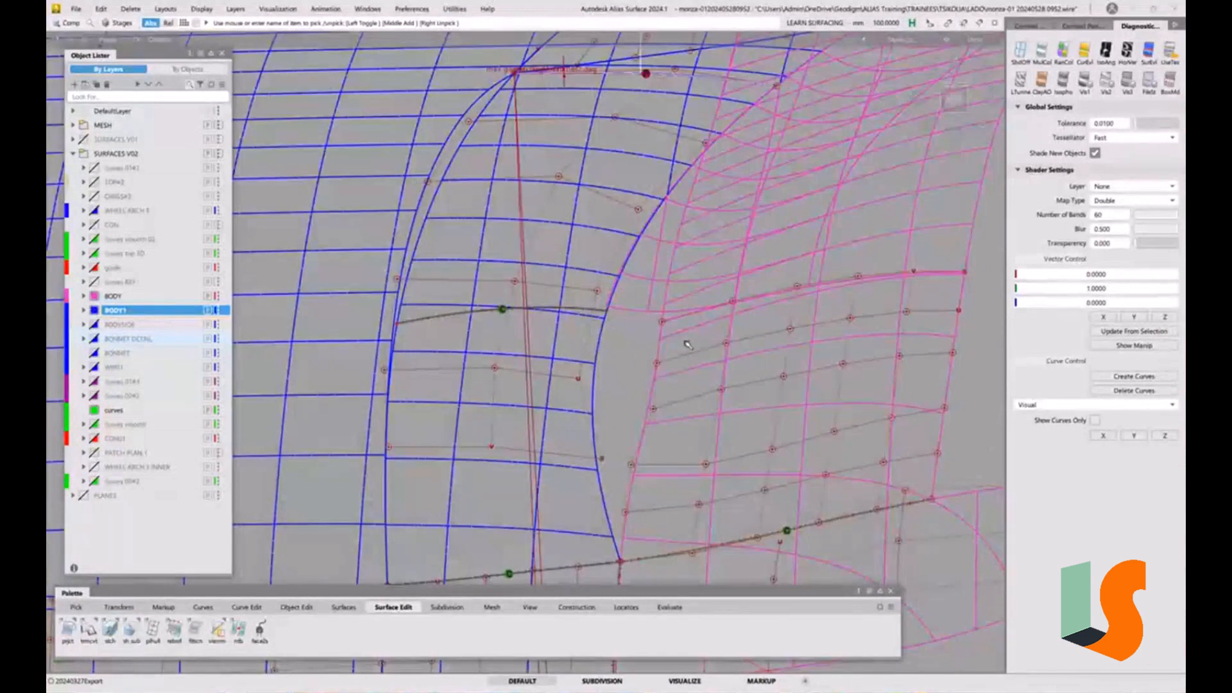
- Show the CVs and hulls of surface#84, the patch below the upper seam, and clear the selection
{"action": "left_click_drag", "start_coordinate": [569, 369], "coordinate": [558, 317], "text": "ctrl+shift"}
{"action": "left_click", "coordinate": [550, 327]}
{"action": "left_click", "coordinate": [608, 334]}
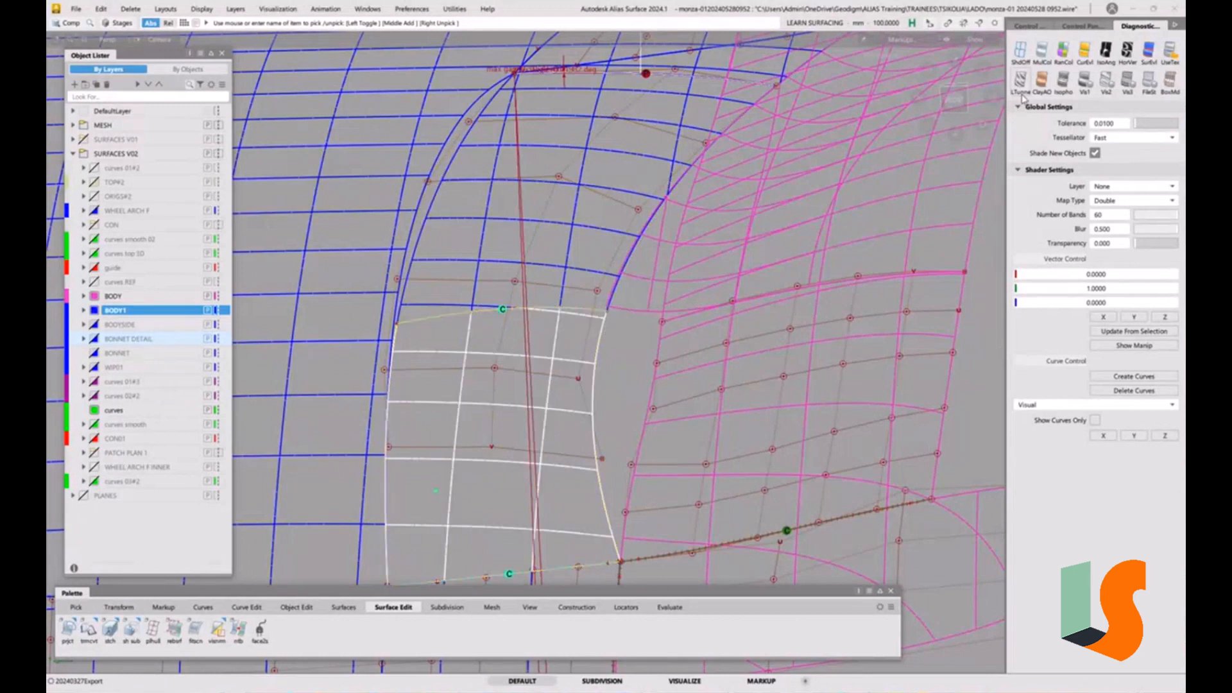
{"action": "left_click", "coordinate": [1027, 26]}
{"action": "left_click", "coordinate": [1053, 177]}
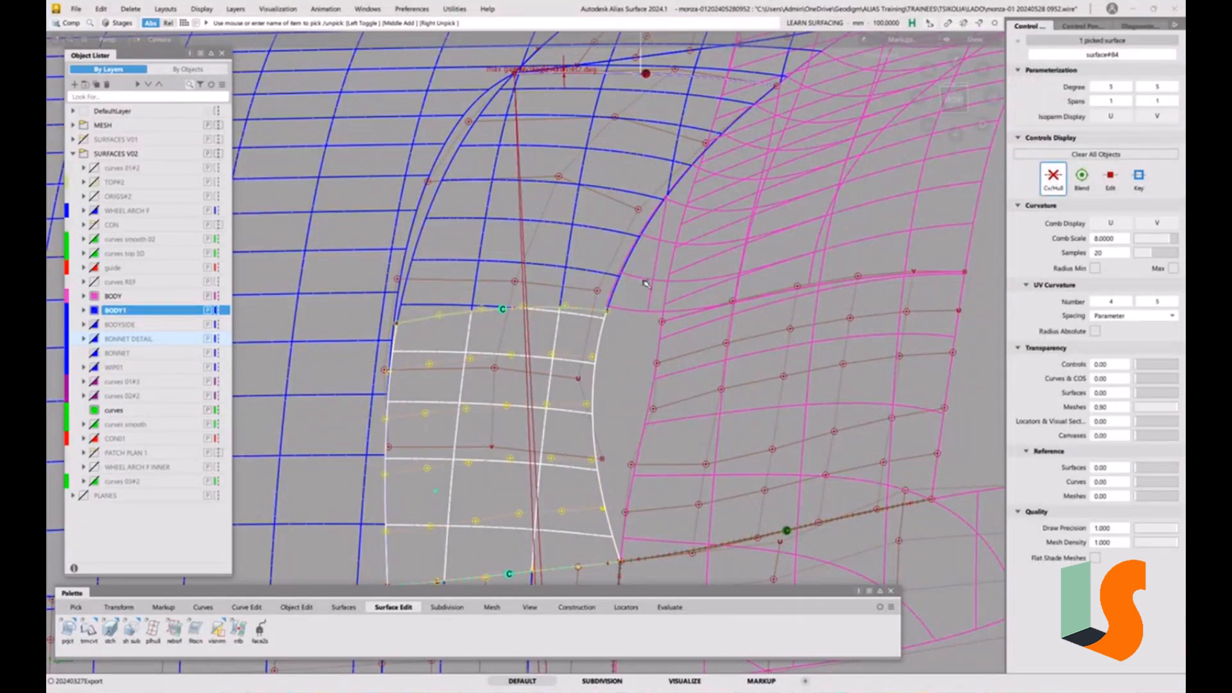
{"action": "left_click", "coordinate": [682, 293]}
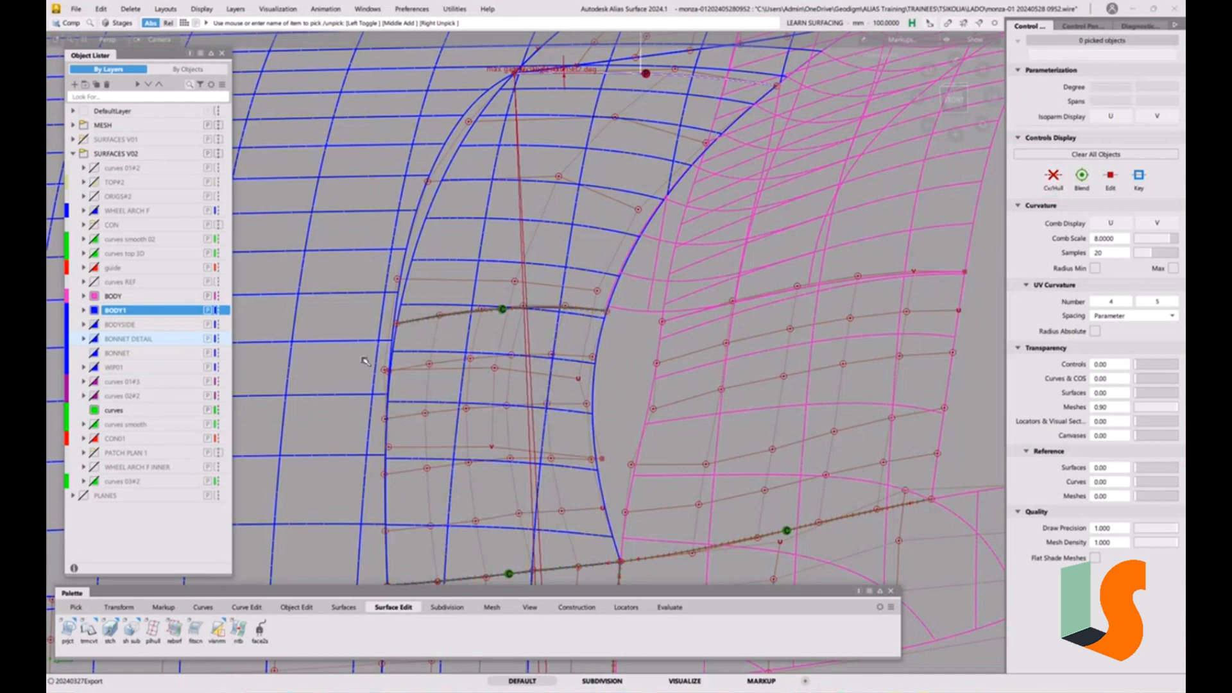
- Align the upper edge of surface#84 to the adjoining patch with G2 continuity, using the Z vector and position influence 0
{"action": "left_click", "coordinate": [298, 607]}
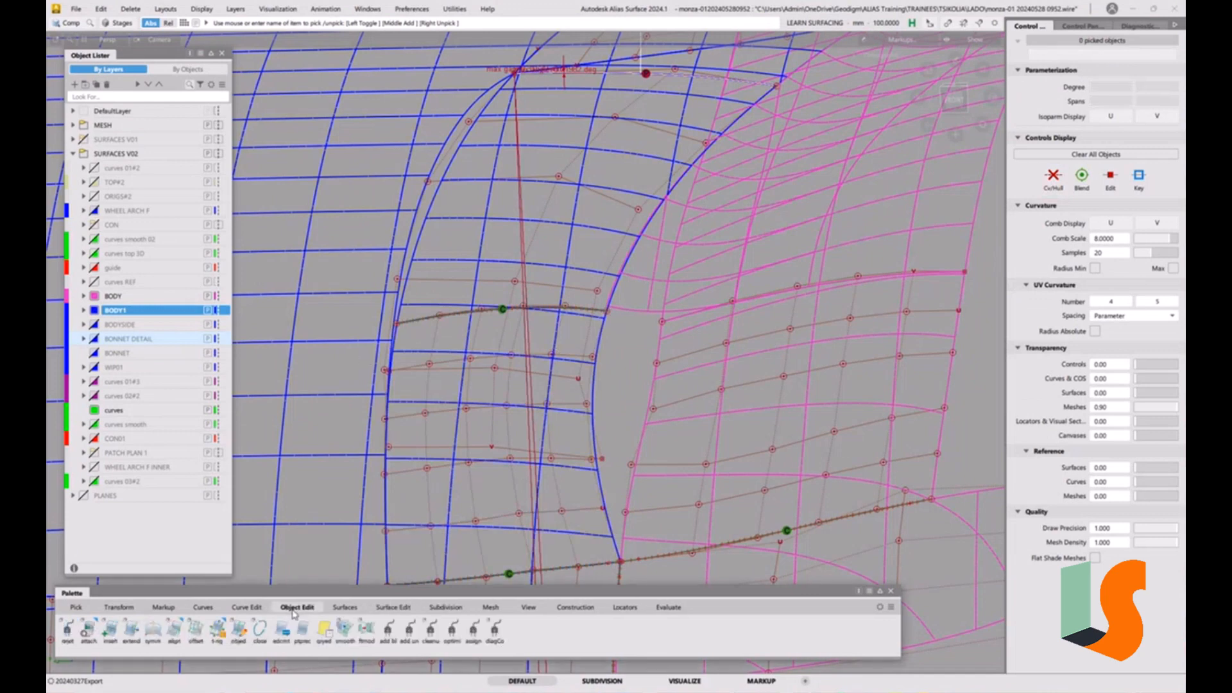
{"action": "double_click", "coordinate": [174, 629]}
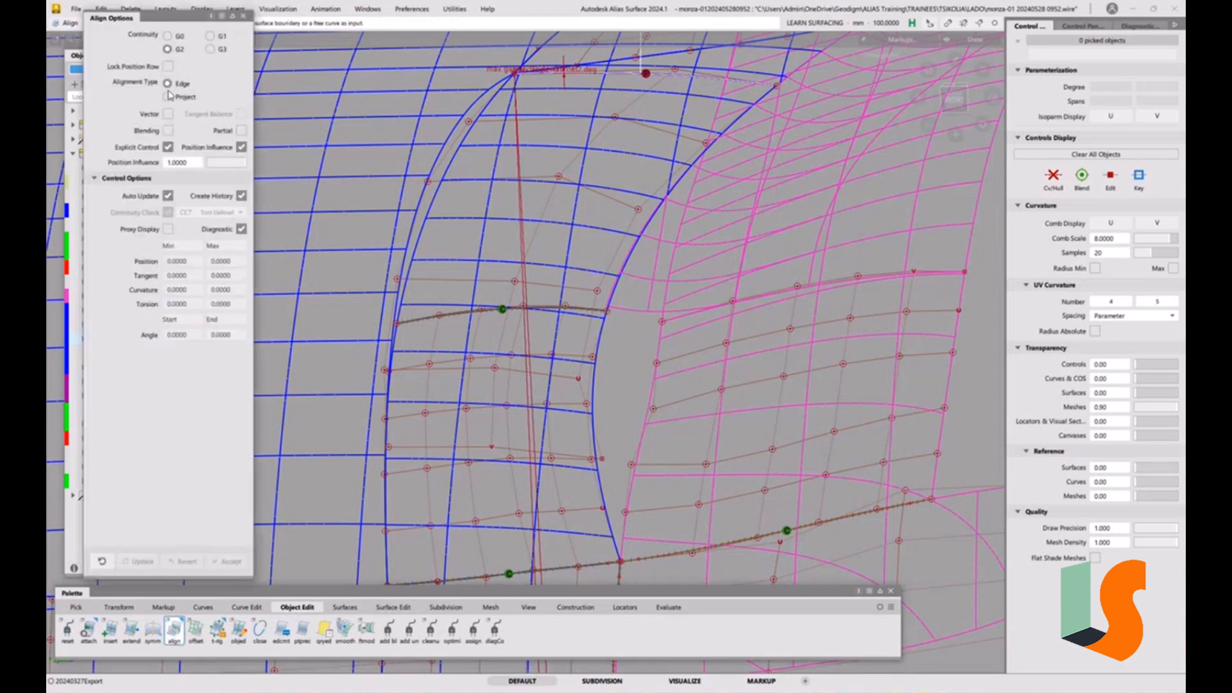
{"action": "left_click", "coordinate": [556, 311]}
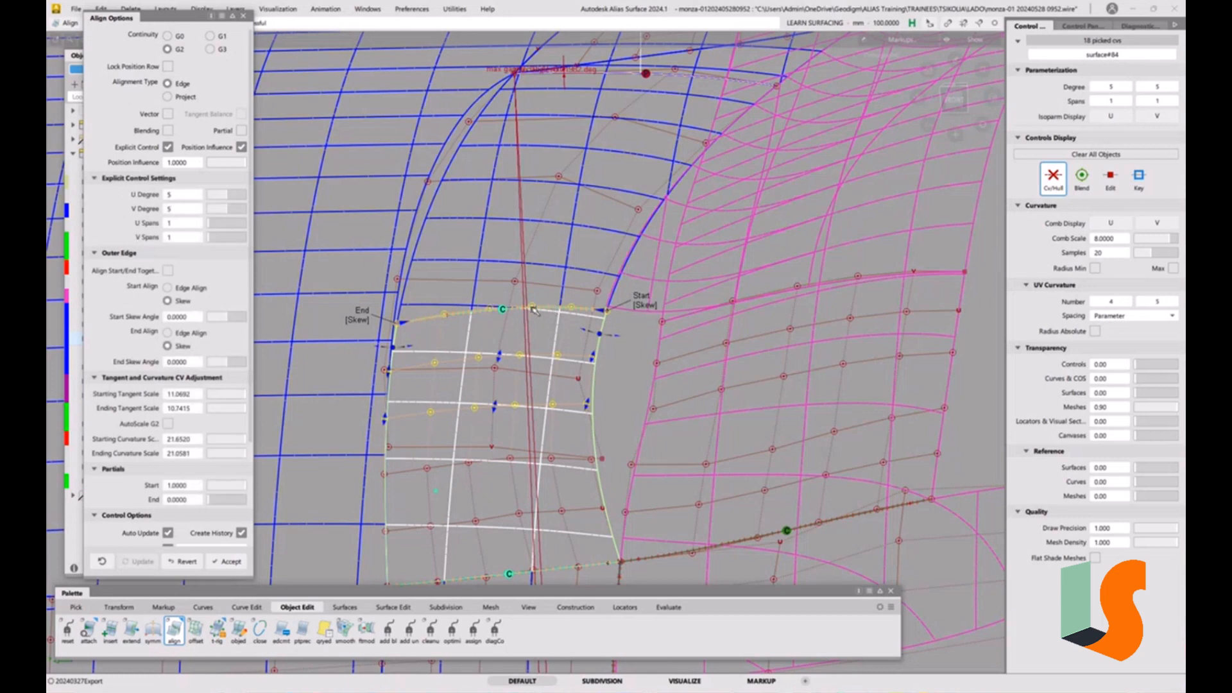
{"action": "left_click", "coordinate": [169, 114]}
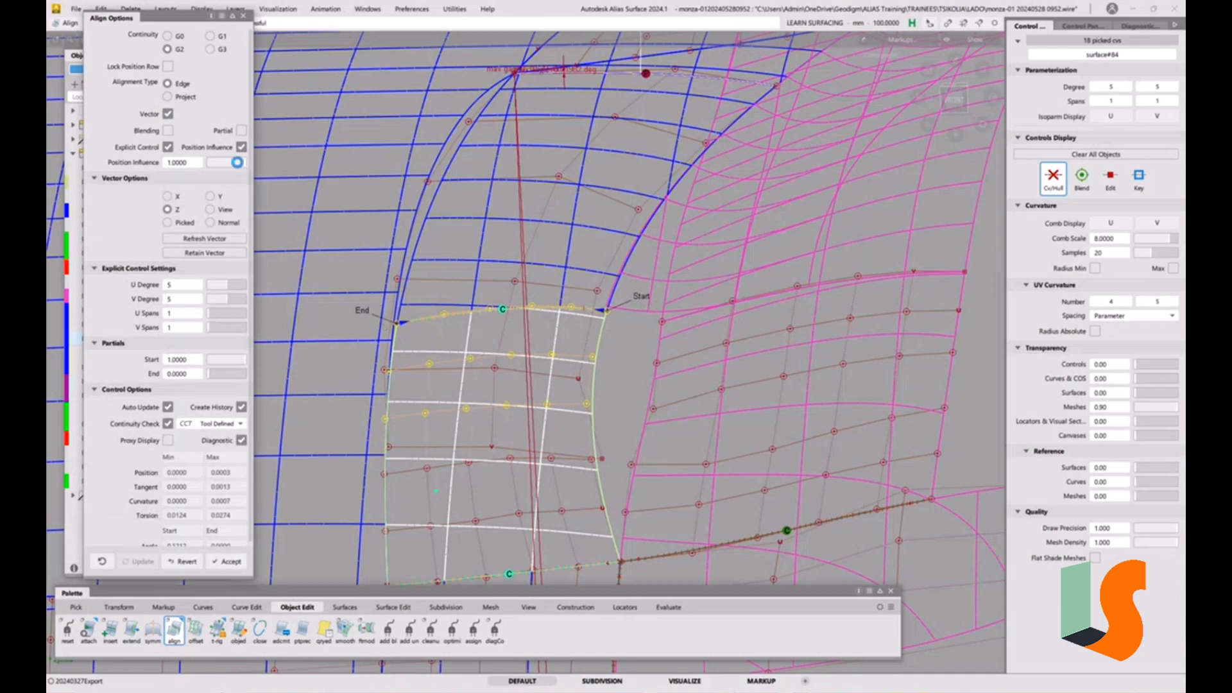
{"action": "left_click_drag", "start_coordinate": [240, 163], "coordinate": [107, 164]}
{"action": "key", "text": "space"}
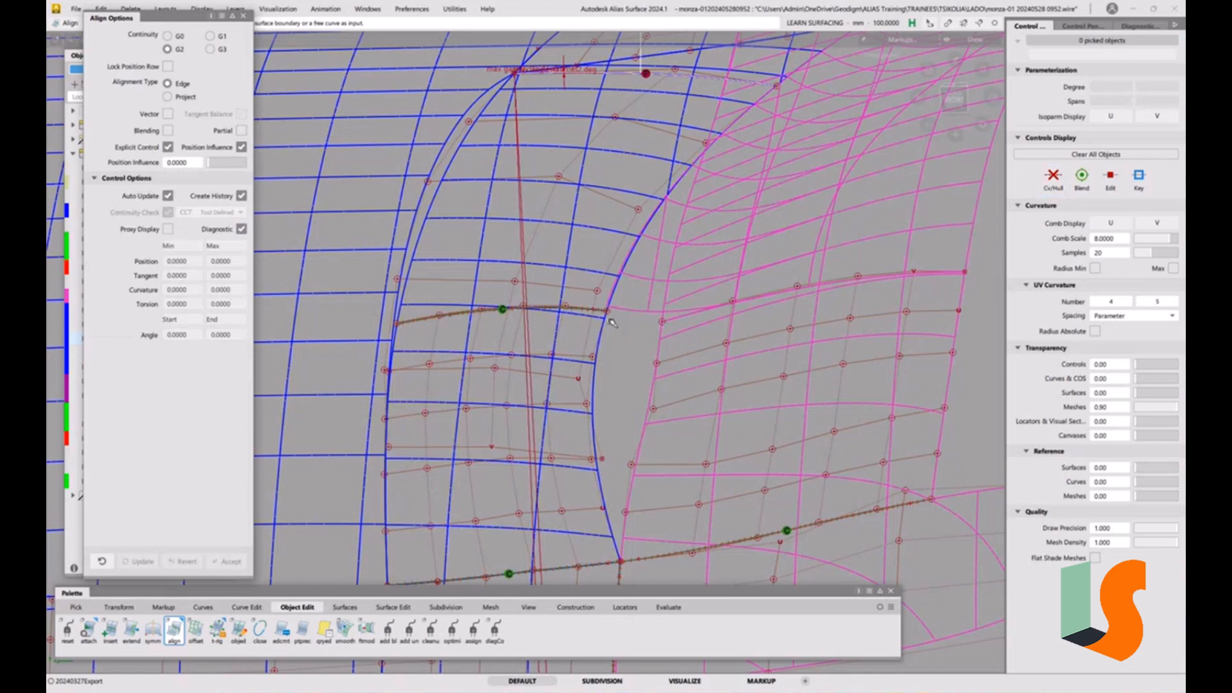
- Hide the CVs and hulls of surface#84 and clear the selection
{"action": "left_click_drag", "start_coordinate": [611, 322], "coordinate": [583, 287], "text": "alt+shift"}
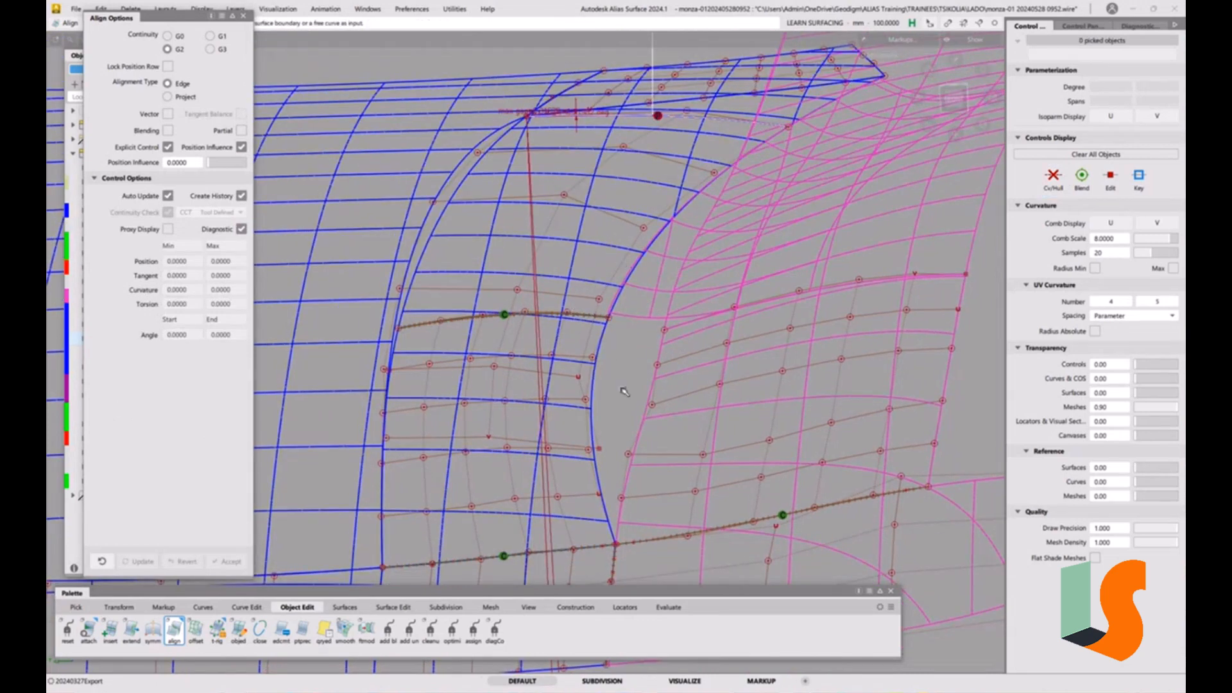
{"action": "left_click_drag", "start_coordinate": [573, 368], "coordinate": [546, 380], "text": "ctrl+shift"}
{"action": "left_click", "coordinate": [532, 359]}
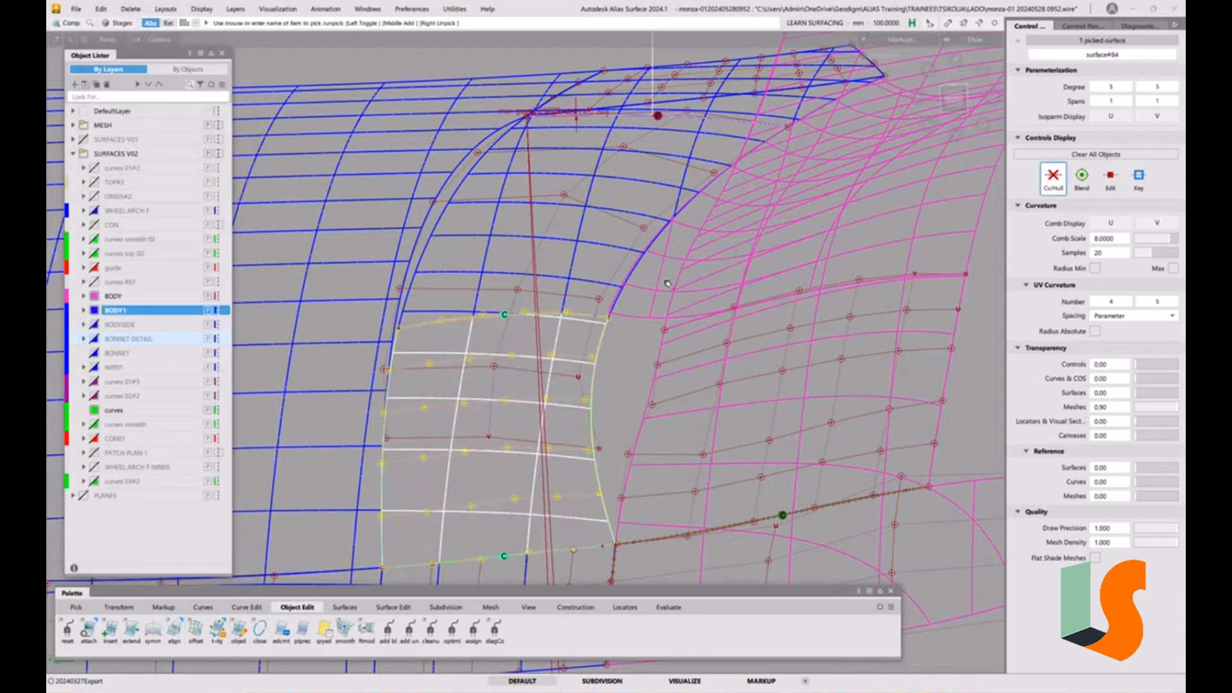
{"action": "left_click", "coordinate": [1051, 183]}
{"action": "left_click", "coordinate": [711, 306]}
{"action": "left_click_drag", "start_coordinate": [574, 410], "coordinate": [577, 347], "text": "alt+shift"}
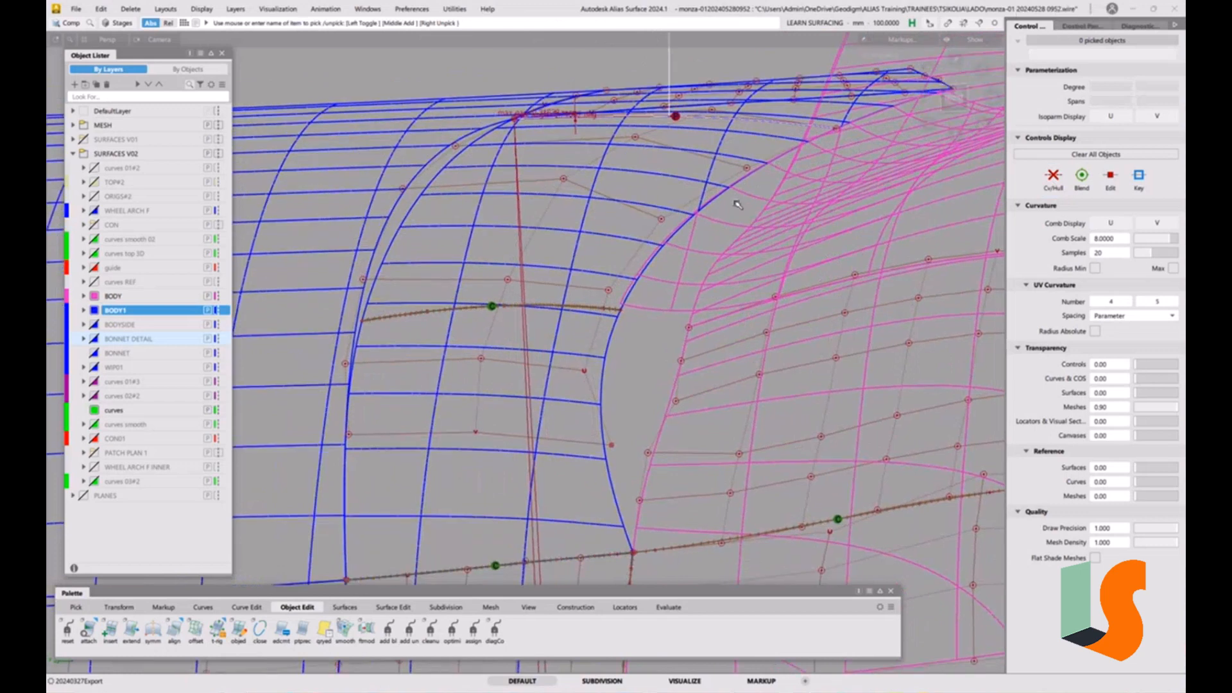
- Pick the three patches beside the gap, shade them with Surface Evaluation, create highlight curves and enable Show Curves Only
{"action": "left_click_drag", "start_coordinate": [737, 214], "coordinate": [731, 221], "text": "ctrl+shift"}
{"action": "left_click_drag", "start_coordinate": [420, 283], "coordinate": [549, 425]}
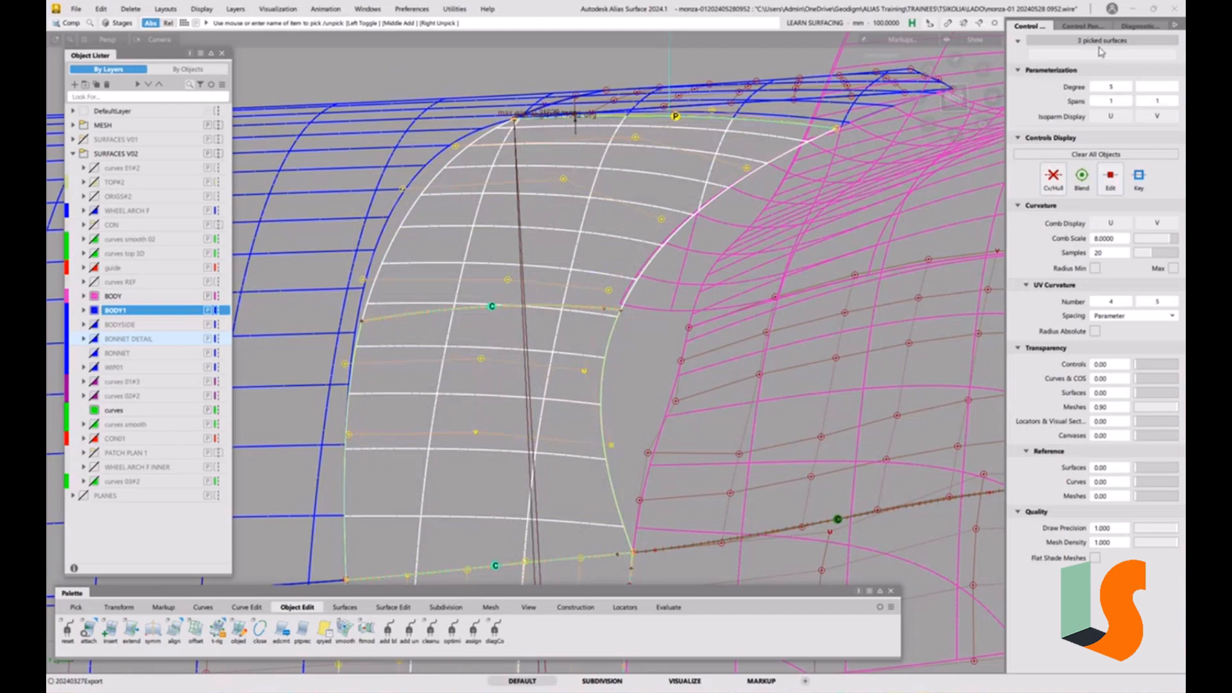
{"action": "left_click", "coordinate": [1142, 25]}
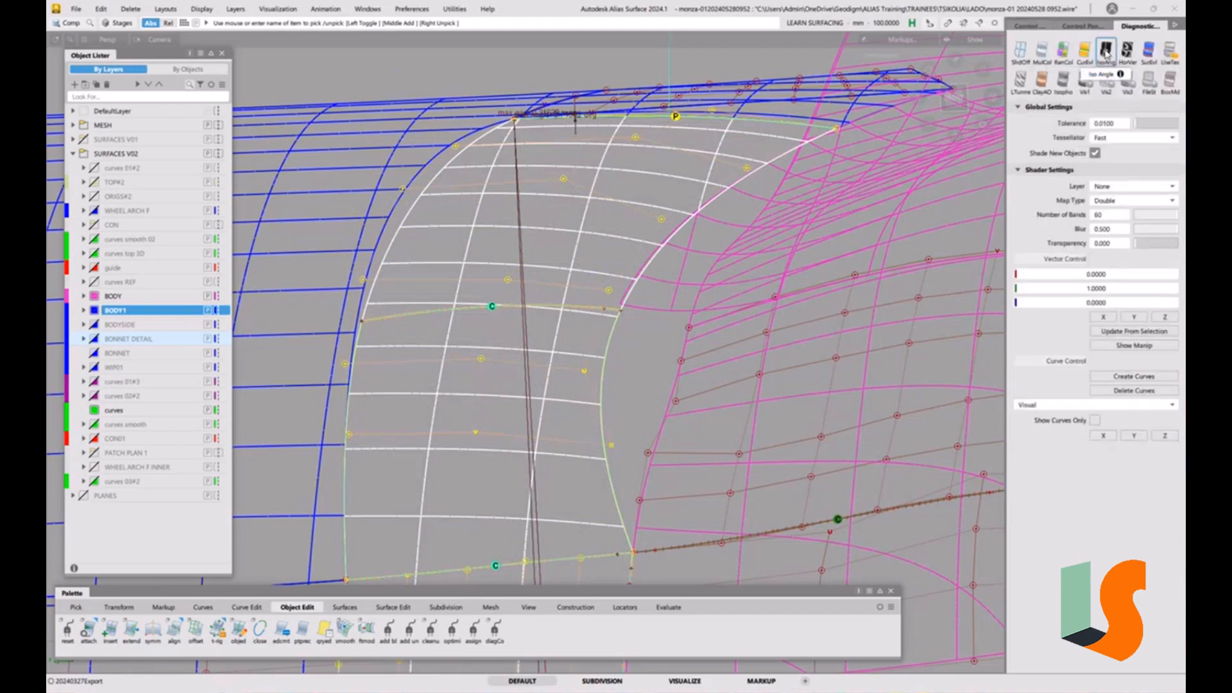
{"action": "left_click", "coordinate": [1085, 78]}
{"action": "left_click", "coordinate": [1135, 379]}
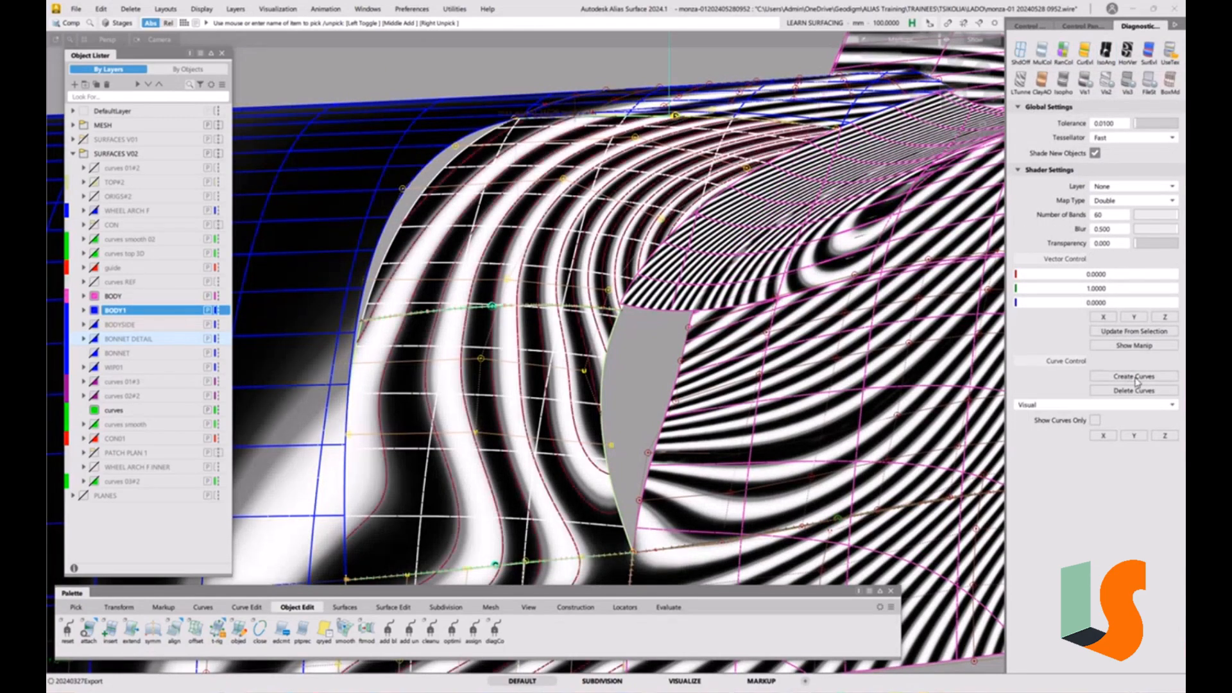
{"action": "left_click", "coordinate": [1095, 421]}
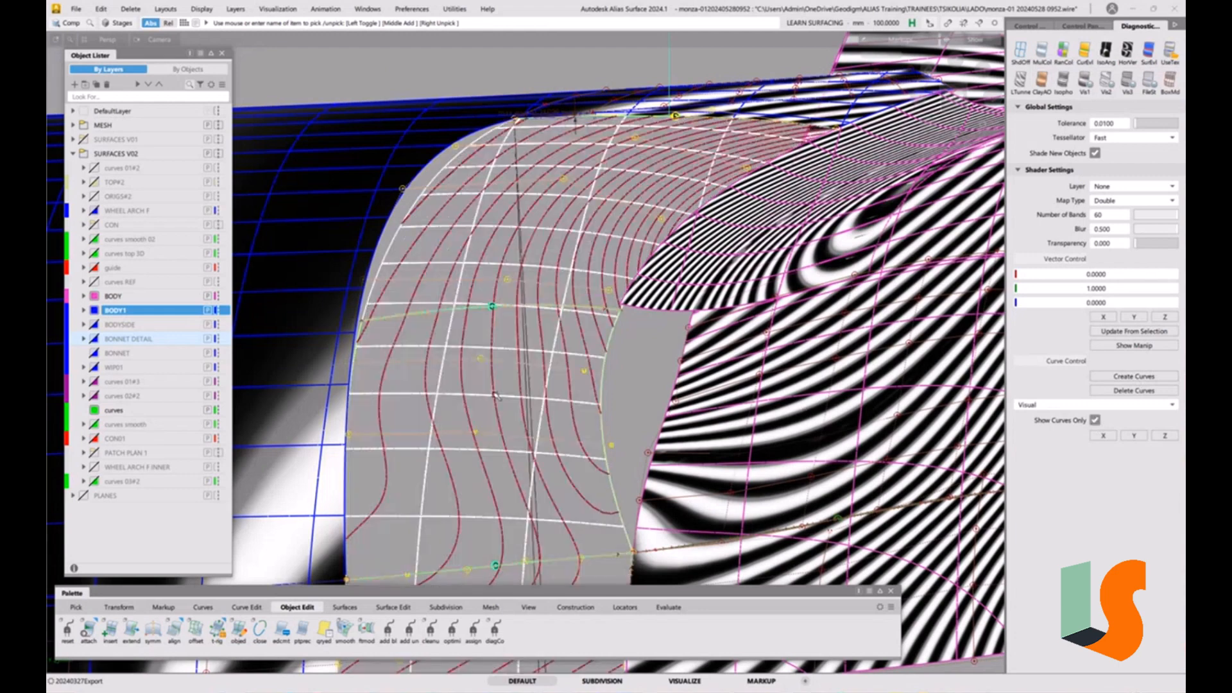
{"action": "mouse_move", "coordinate": [564, 413]}
{"action": "left_mouse_down", "text": "alt+shift"}
{"action": "mouse_move", "coordinate": [584, 432]}
{"action": "mouse_move", "coordinate": [601, 426]}
{"action": "left_mouse_up", "text": "alt+shift"}
{"action": "left_click", "coordinate": [585, 311]}
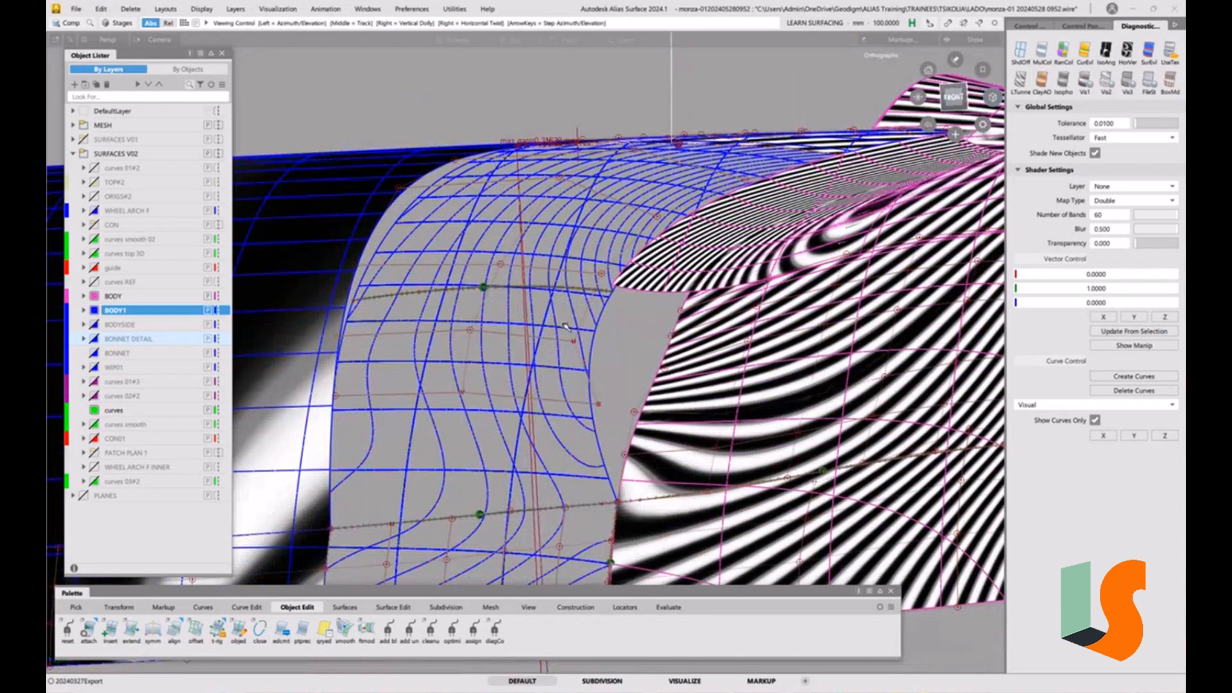
- Use Move CV with mouse sensitivity 50 to nudge the CVs along the patches' free edge beside the gap in Z
{"action": "left_click_drag", "start_coordinate": [565, 325], "coordinate": [576, 327], "text": "alt+shift"}
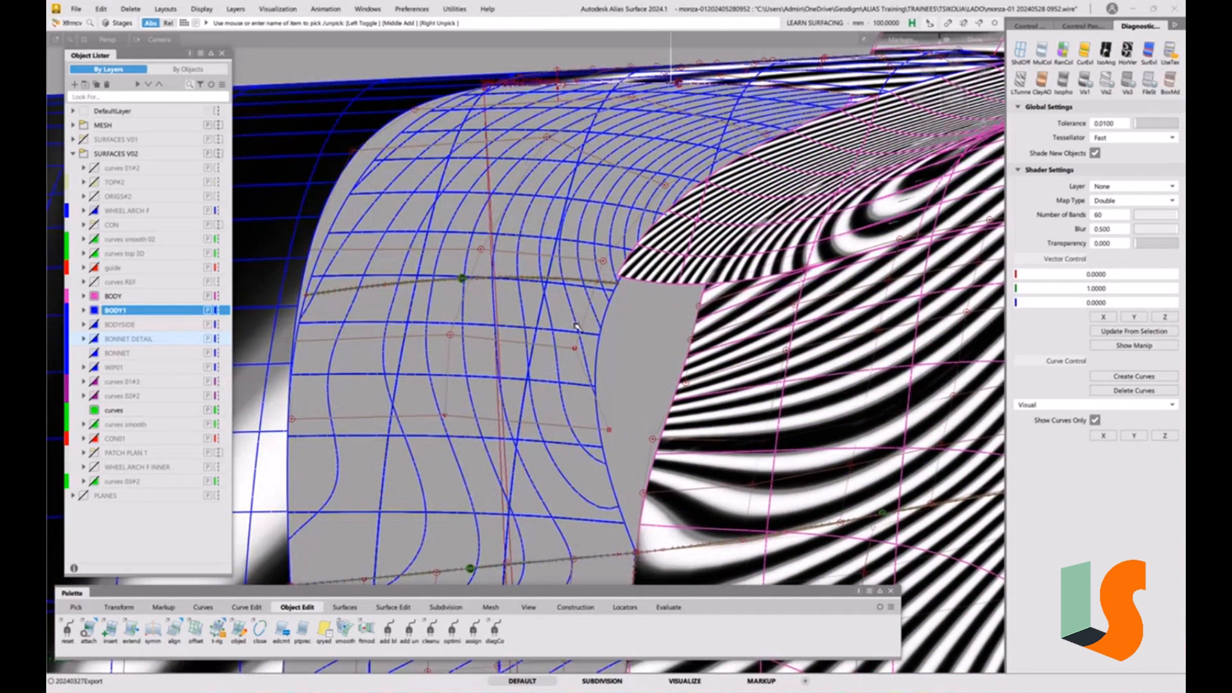
{"action": "key", "text": "space"}
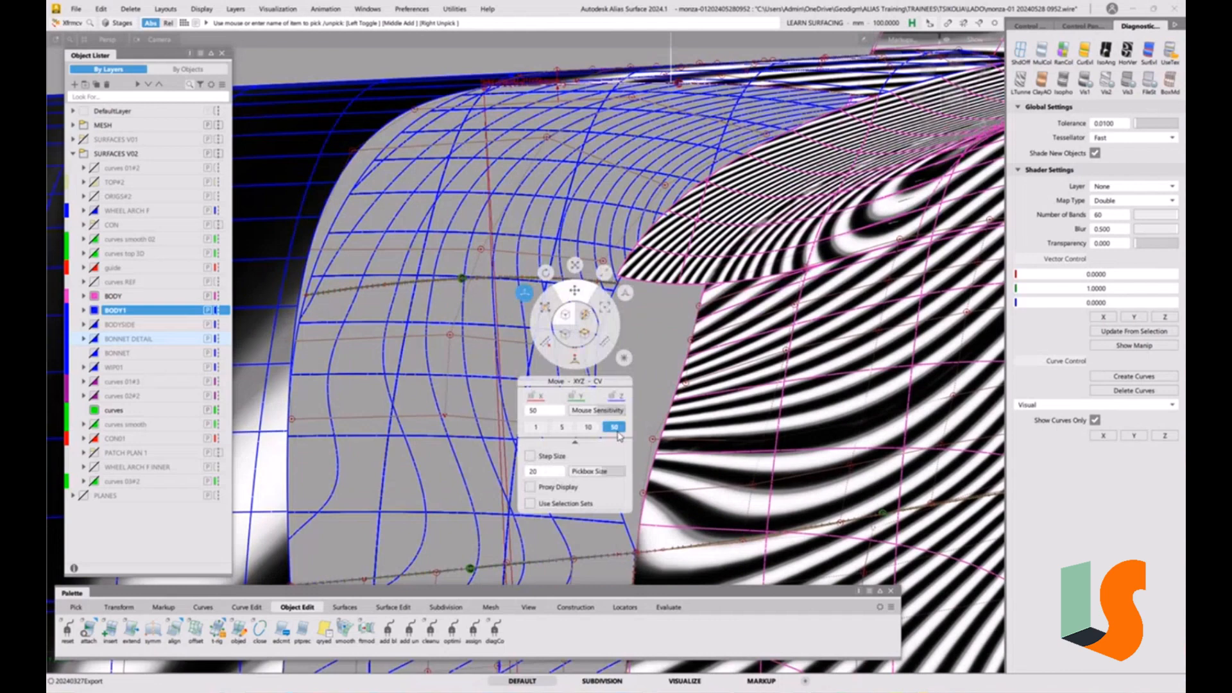
{"action": "key", "text": "space"}
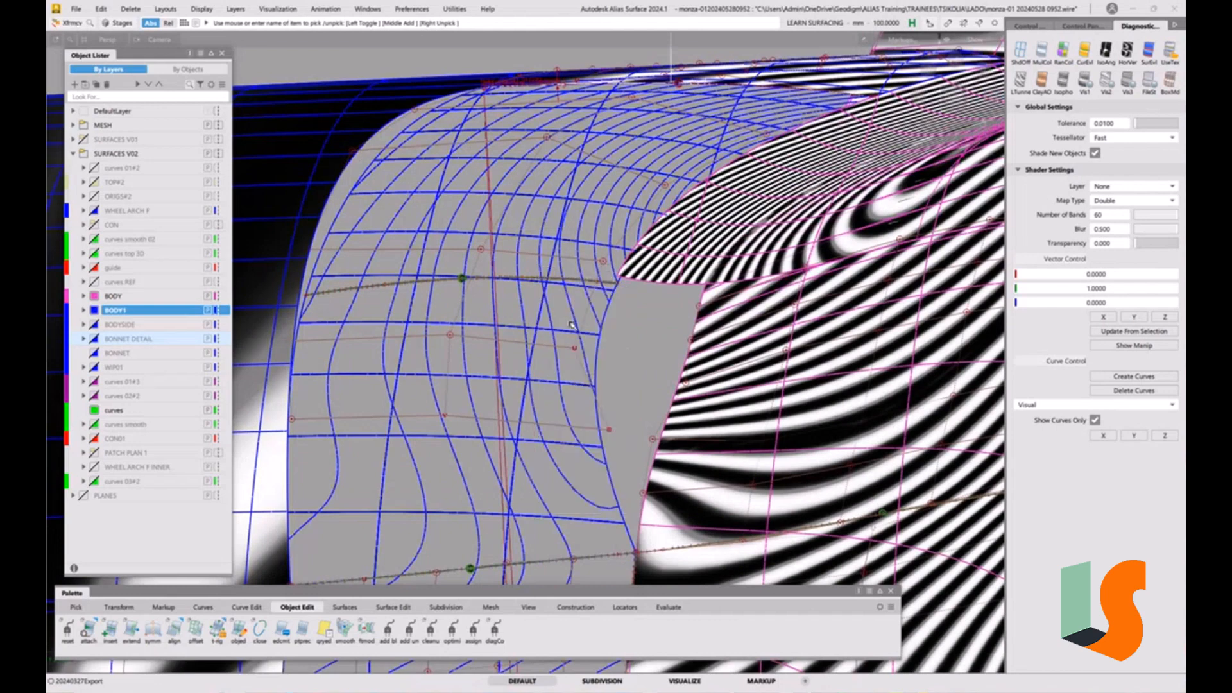
{"action": "left_click", "coordinate": [603, 263]}
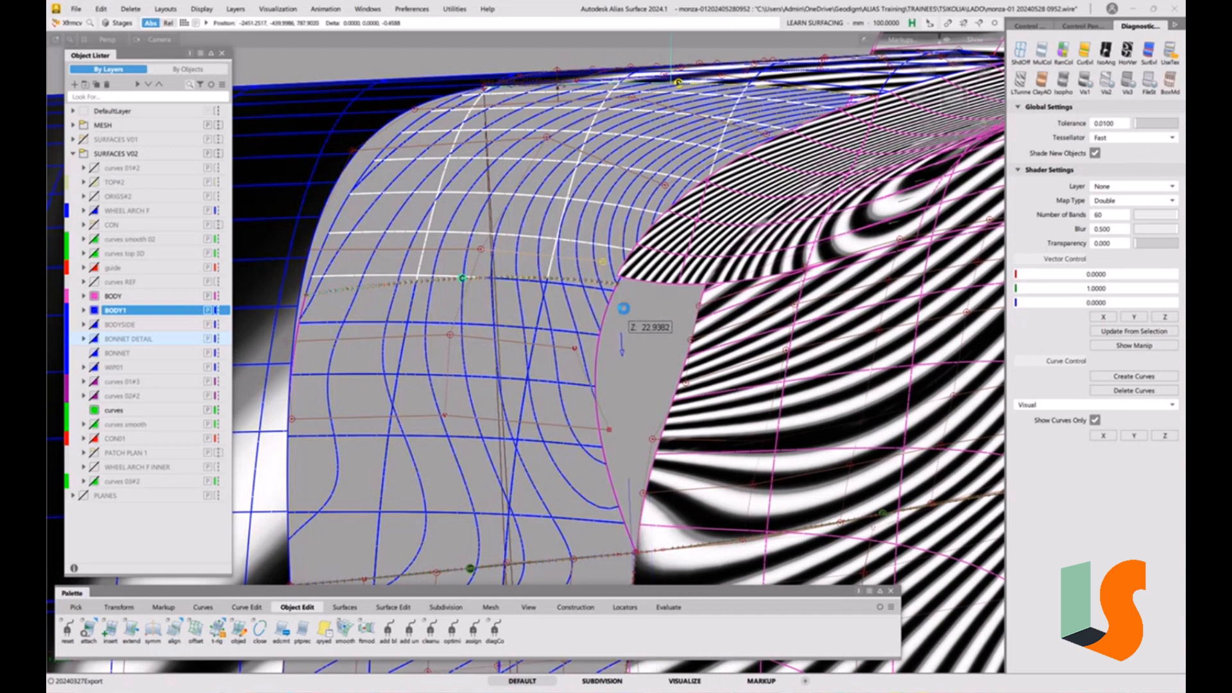
{"action": "left_click", "coordinate": [574, 349]}
{"action": "mouse_move", "coordinate": [638, 329]}
{"action": "right_mouse_down"}
{"action": "mouse_move", "coordinate": [635, 377]}
{"action": "mouse_move", "coordinate": [624, 336]}
{"action": "right_mouse_up"}
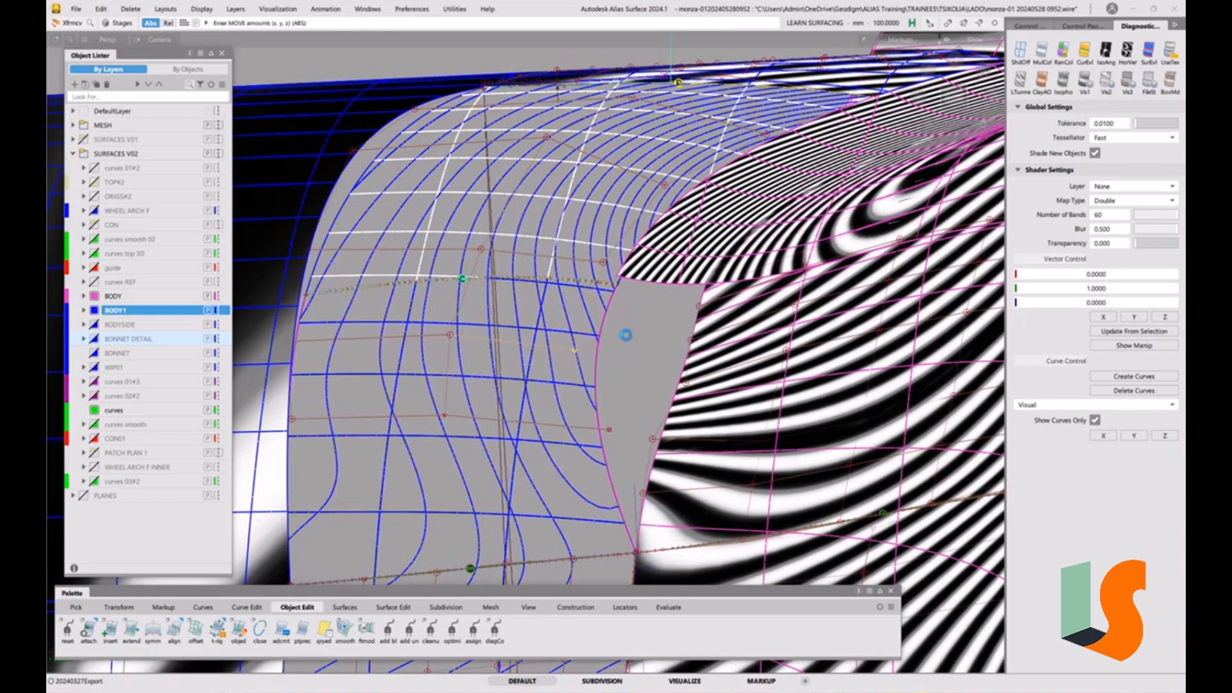
{"action": "left_click", "coordinate": [610, 430]}
{"action": "right_click_drag", "start_coordinate": [629, 394], "coordinate": [636, 334]}
{"action": "mouse_move", "coordinate": [636, 336]}
{"action": "right_mouse_down"}
{"action": "mouse_move", "coordinate": [635, 353]}
{"action": "mouse_move", "coordinate": [637, 336]}
{"action": "right_mouse_up"}
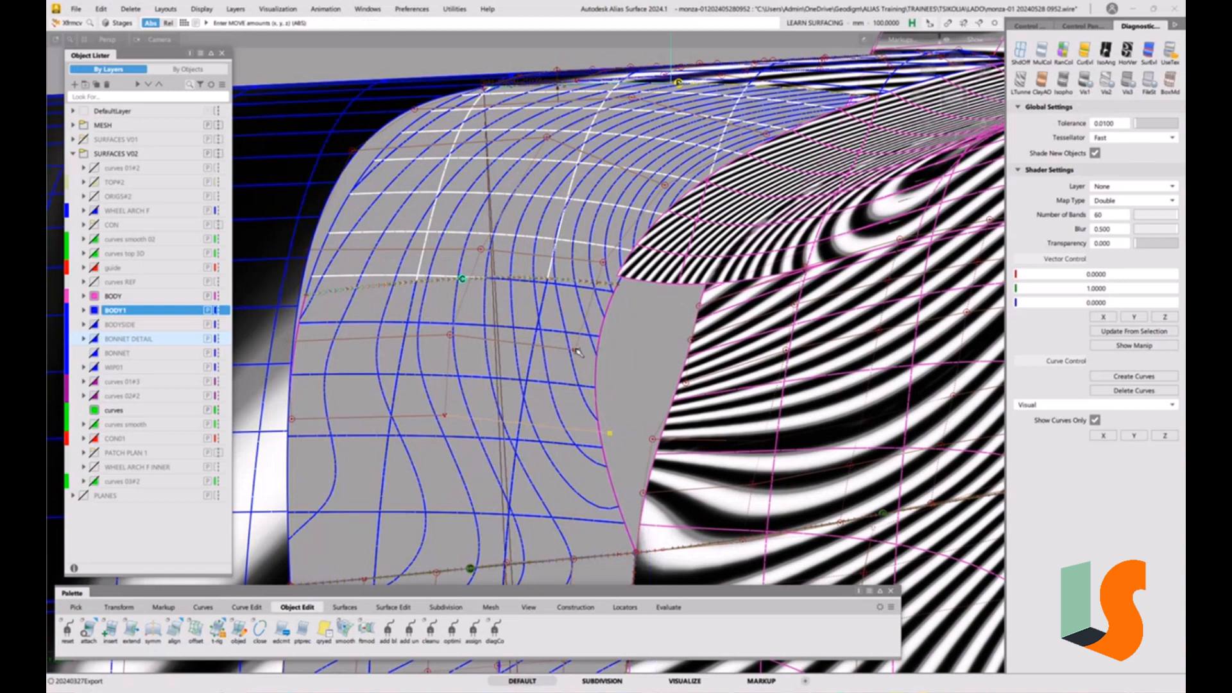
{"action": "left_click", "coordinate": [575, 349]}
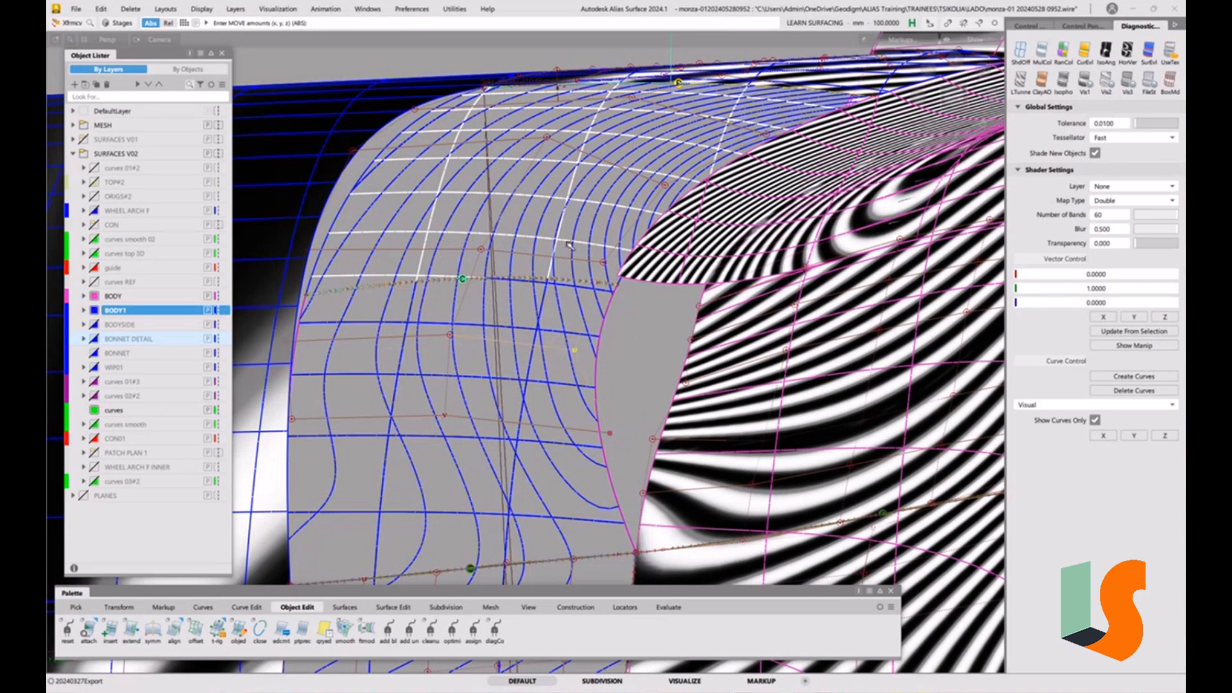
- Fine-tune the Z positions of the inner column of CVs on the same patches to even out the highlight curves
{"action": "left_click", "coordinate": [451, 336]}
{"action": "mouse_move", "coordinate": [631, 339]}
{"action": "right_mouse_down"}
{"action": "mouse_move", "coordinate": [640, 325]}
{"action": "mouse_move", "coordinate": [623, 359]}
{"action": "mouse_move", "coordinate": [625, 323]}
{"action": "right_mouse_up"}
{"action": "left_click", "coordinate": [447, 418]}
{"action": "left_click", "coordinate": [450, 335]}
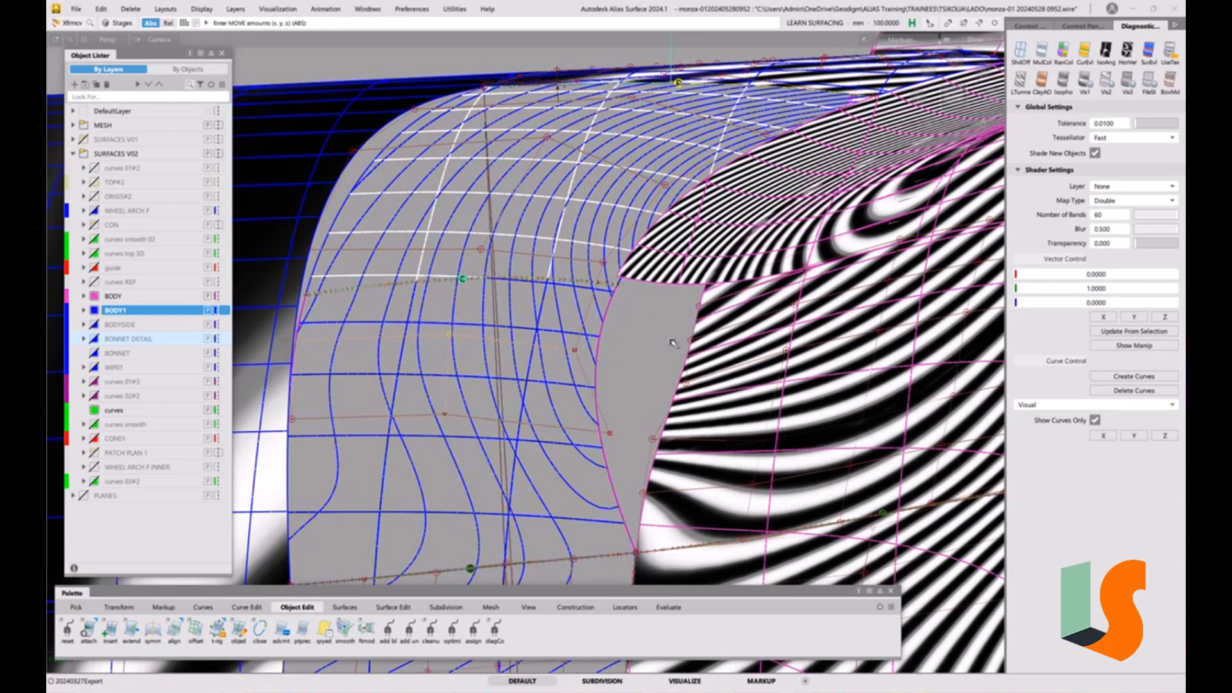
{"action": "left_click", "coordinate": [482, 251]}
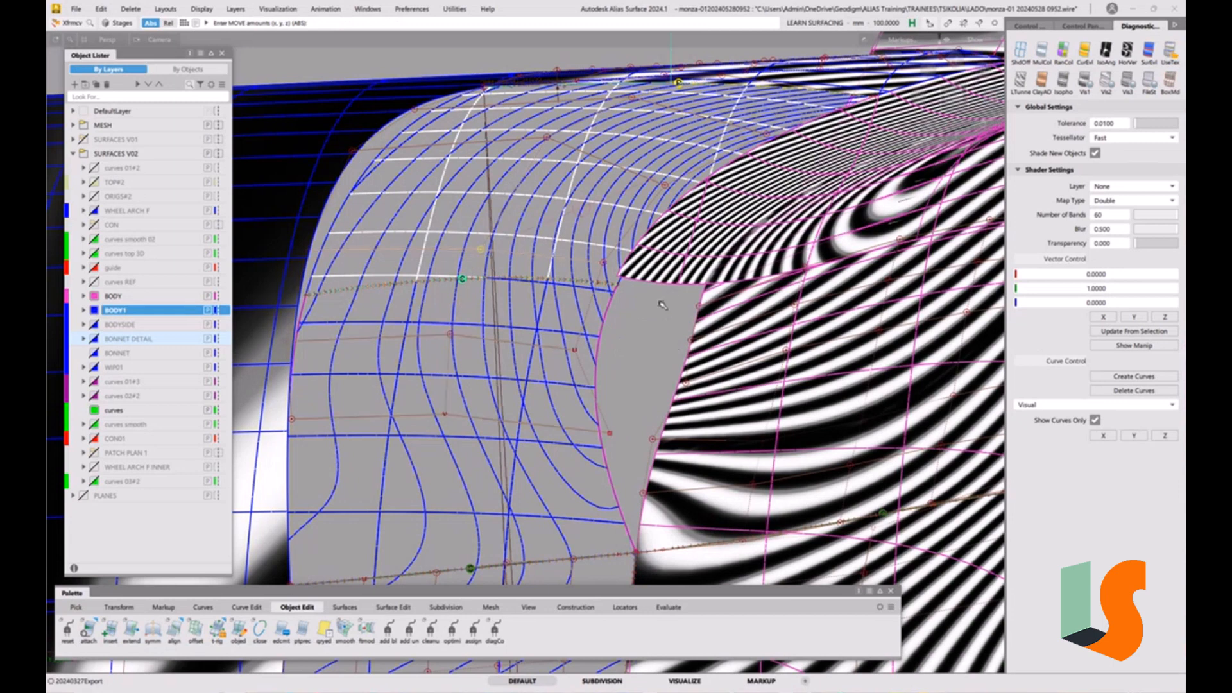
{"action": "right_click_drag", "start_coordinate": [656, 333], "coordinate": [655, 358]}
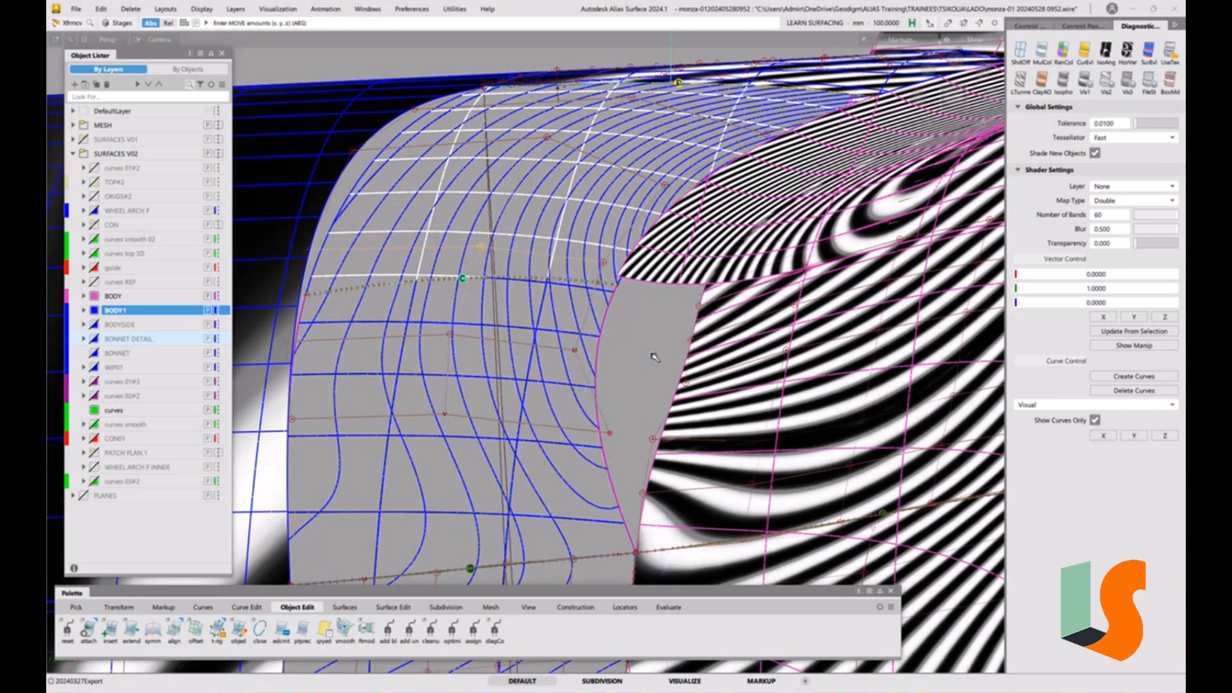
{"action": "left_click", "coordinate": [451, 332]}
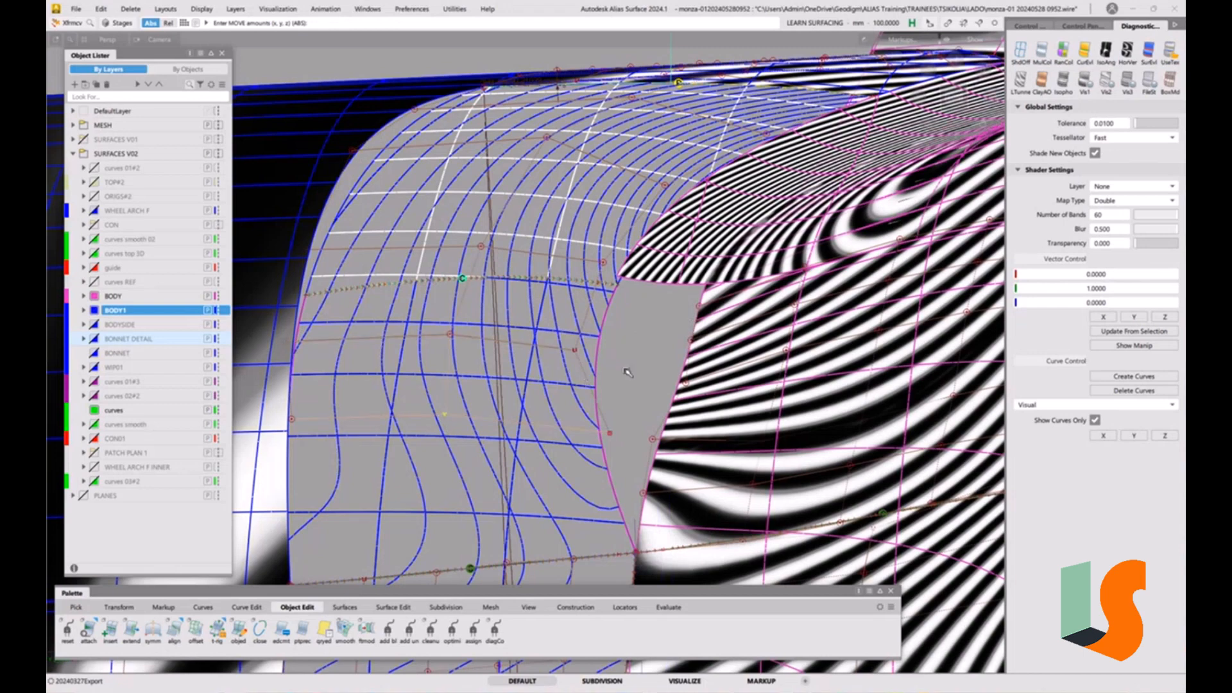
{"action": "right_click_drag", "start_coordinate": [629, 372], "coordinate": [632, 372]}
- Inspect the adjusted patches, pick all the body surfaces, disable Show Curves Only, and examine the shaded highlight flow across the seams
{"action": "left_click_drag", "start_coordinate": [620, 327], "coordinate": [449, 161], "text": "alt+shift"}
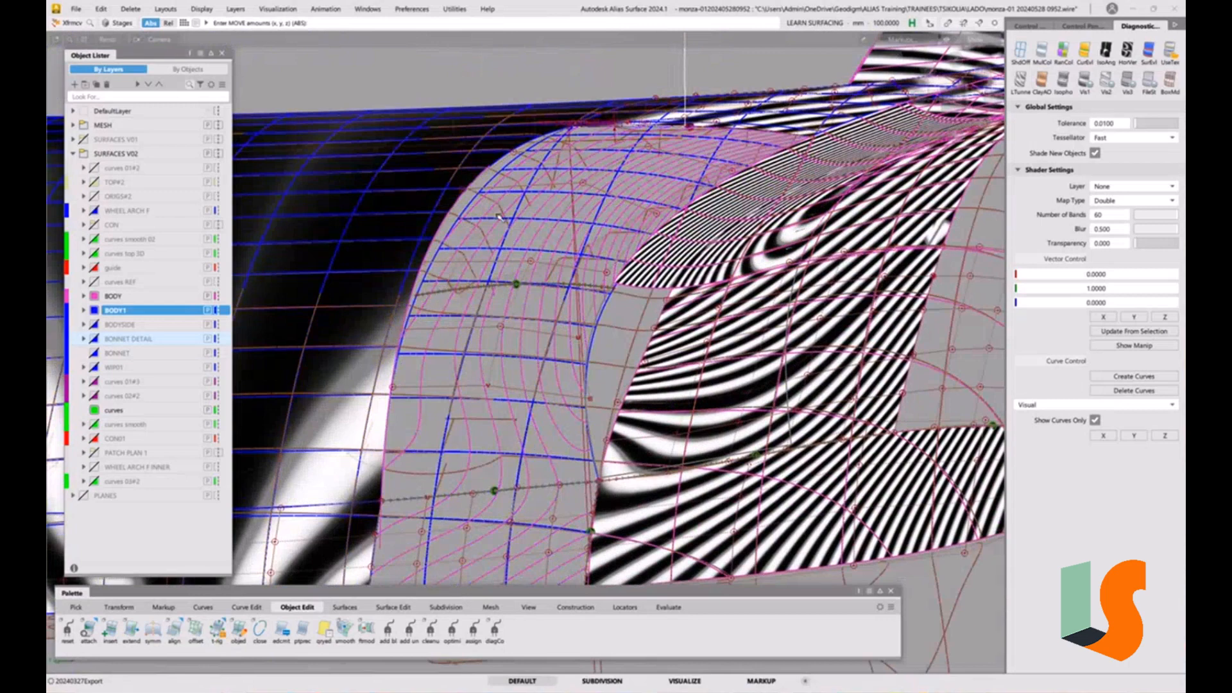
{"action": "mouse_move", "coordinate": [500, 217]}
{"action": "left_mouse_down", "text": "alt+shift"}
{"action": "mouse_move", "coordinate": [564, 283]}
{"action": "mouse_move", "coordinate": [583, 287]}
{"action": "mouse_move", "coordinate": [602, 249]}
{"action": "left_mouse_up", "text": "alt+shift"}
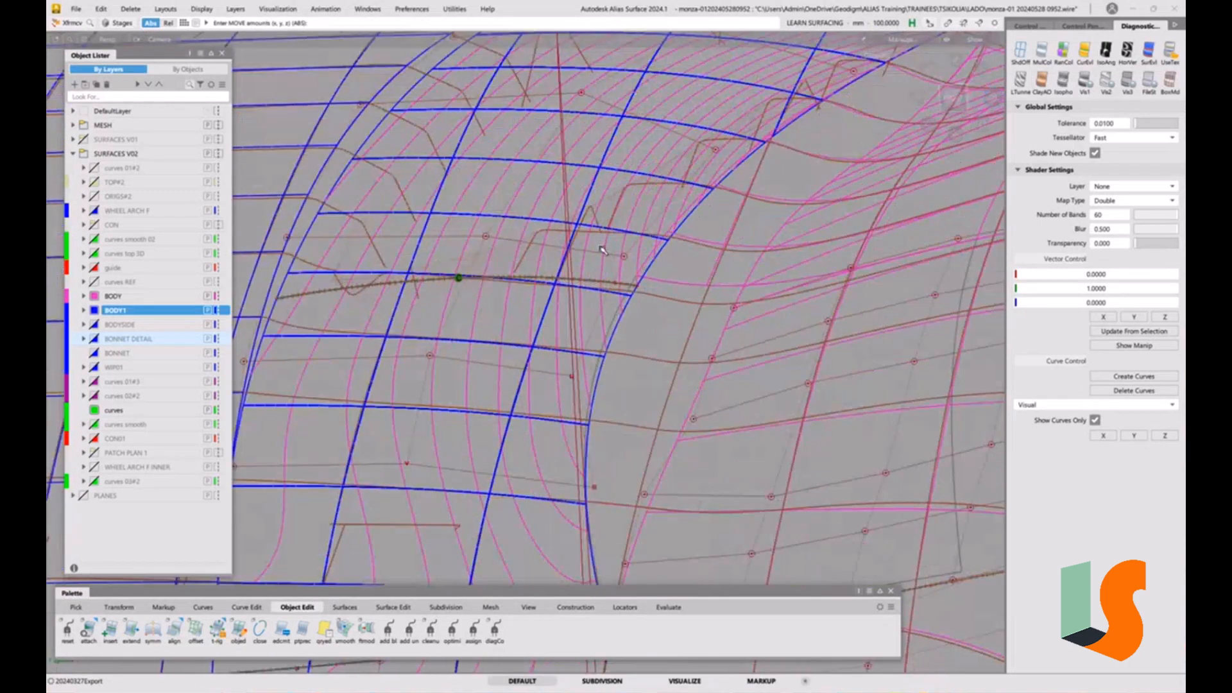
{"action": "left_click_drag", "start_coordinate": [622, 344], "coordinate": [618, 308], "text": "alt+shift"}
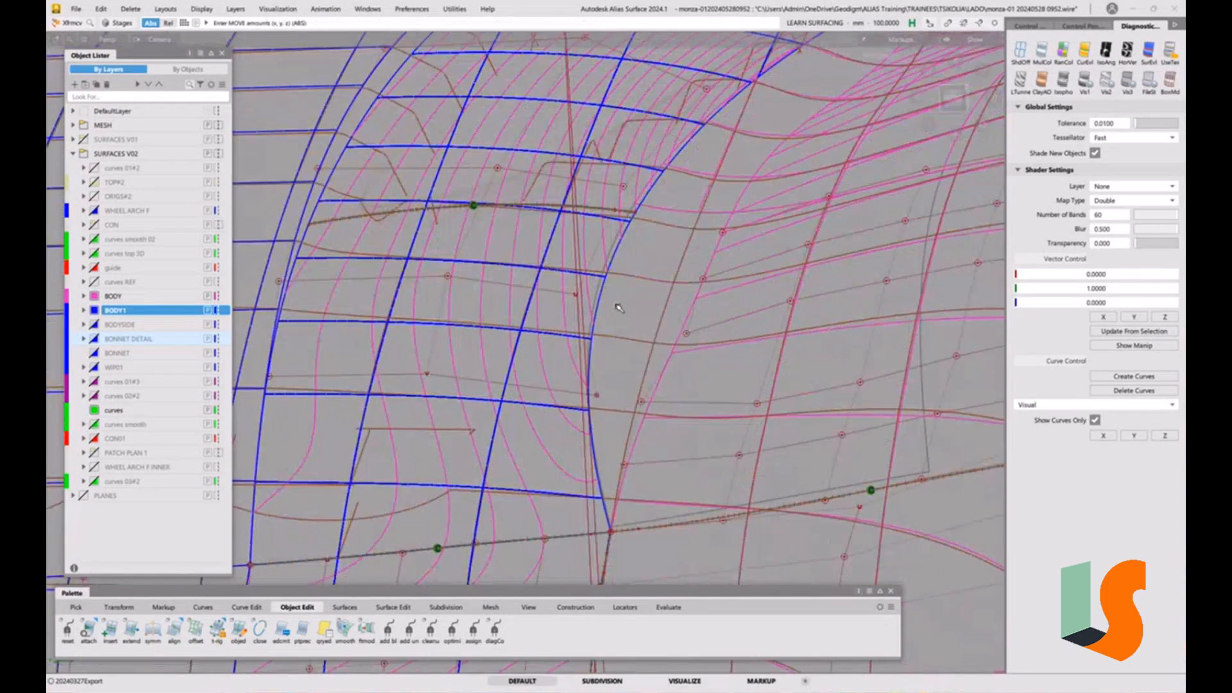
{"action": "left_click_drag", "start_coordinate": [629, 251], "coordinate": [599, 338], "text": "alt+shift"}
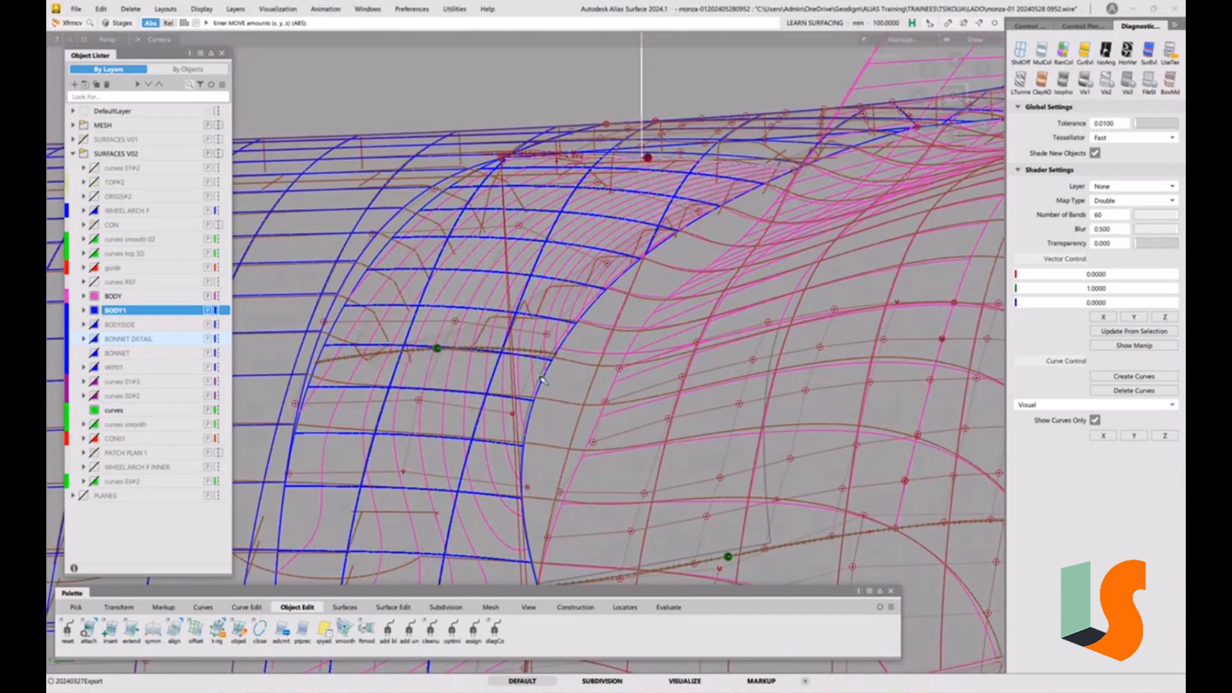
{"action": "left_click_drag", "start_coordinate": [561, 455], "coordinate": [449, 450], "text": "alt+shift"}
{"action": "left_click", "coordinate": [499, 398], "text": "ctrl+shift"}
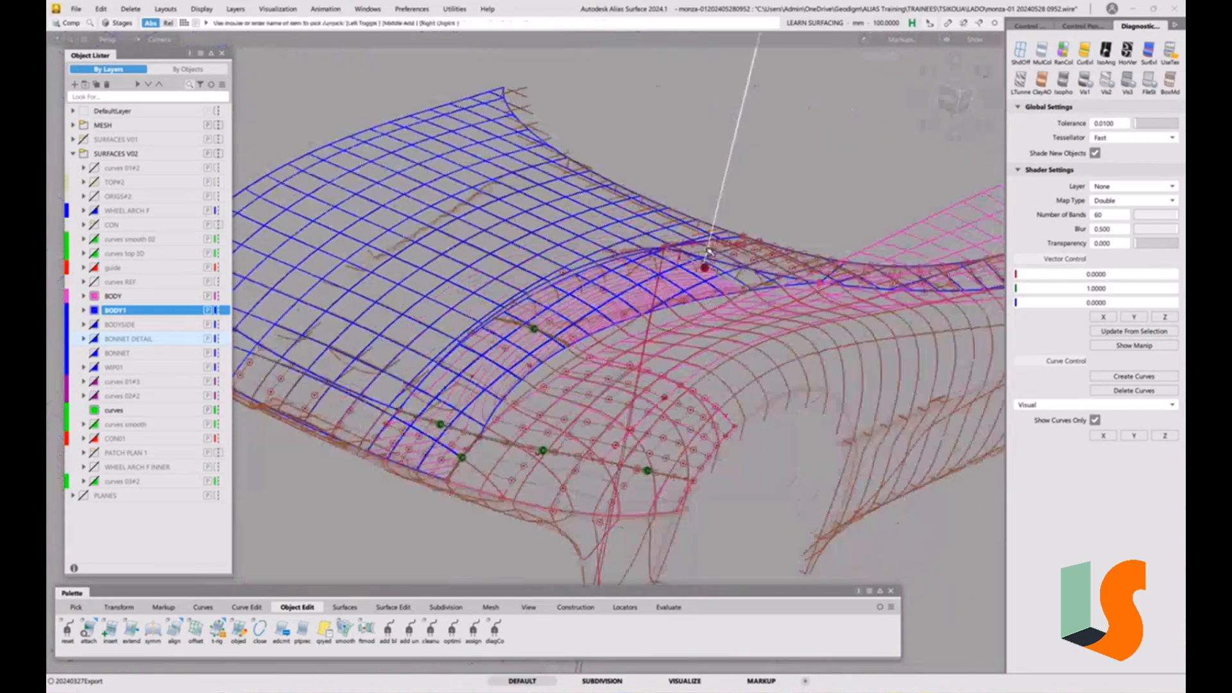
{"action": "left_click", "coordinate": [414, 484]}
{"action": "key", "text": "ctrl+shift+h"}
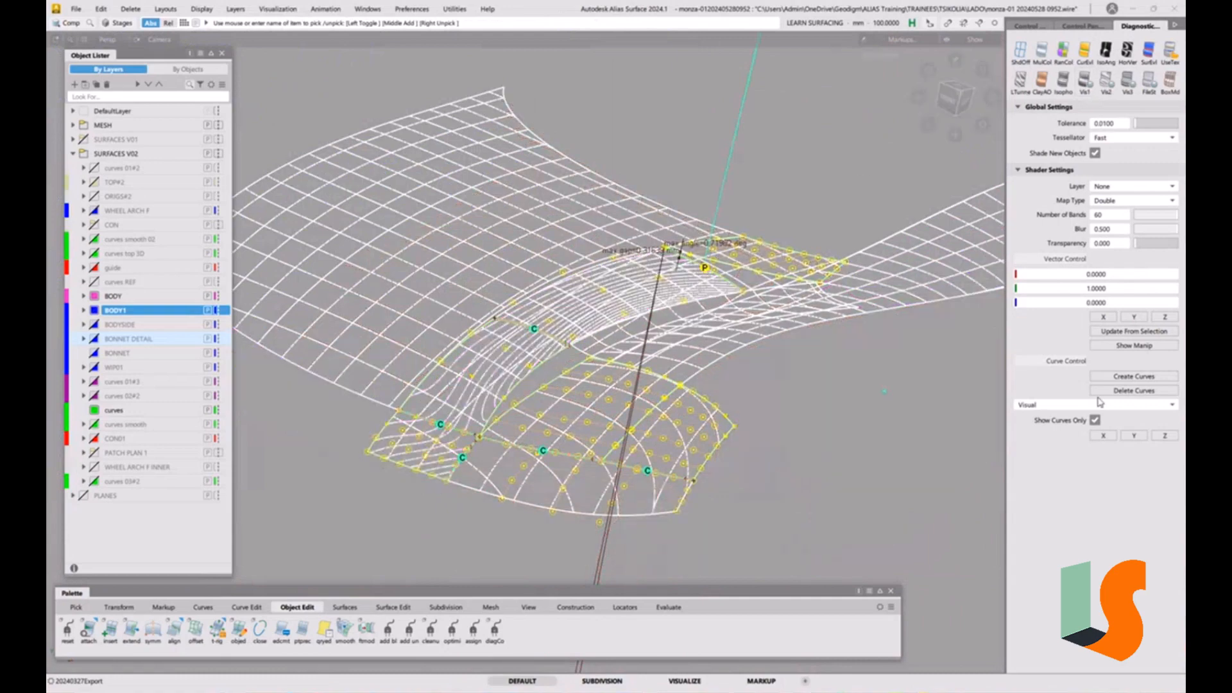
{"action": "left_click", "coordinate": [1094, 420]}
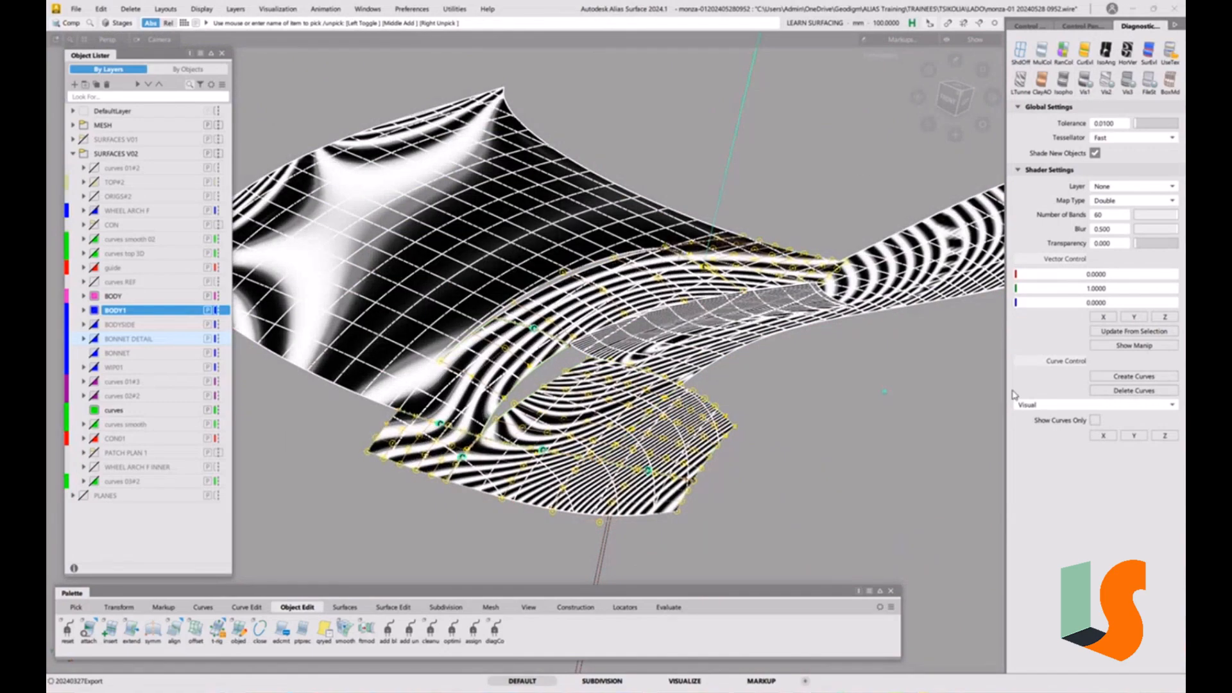
{"action": "mouse_move", "coordinate": [642, 308]}
{"action": "left_mouse_down", "text": "alt+shift"}
{"action": "mouse_move", "coordinate": [671, 336]}
{"action": "mouse_move", "coordinate": [620, 260]}
{"action": "mouse_move", "coordinate": [535, 242]}
{"action": "mouse_move", "coordinate": [729, 171]}
{"action": "mouse_move", "coordinate": [796, 192]}
{"action": "mouse_move", "coordinate": [854, 174]}
{"action": "left_mouse_up", "text": "alt+shift"}
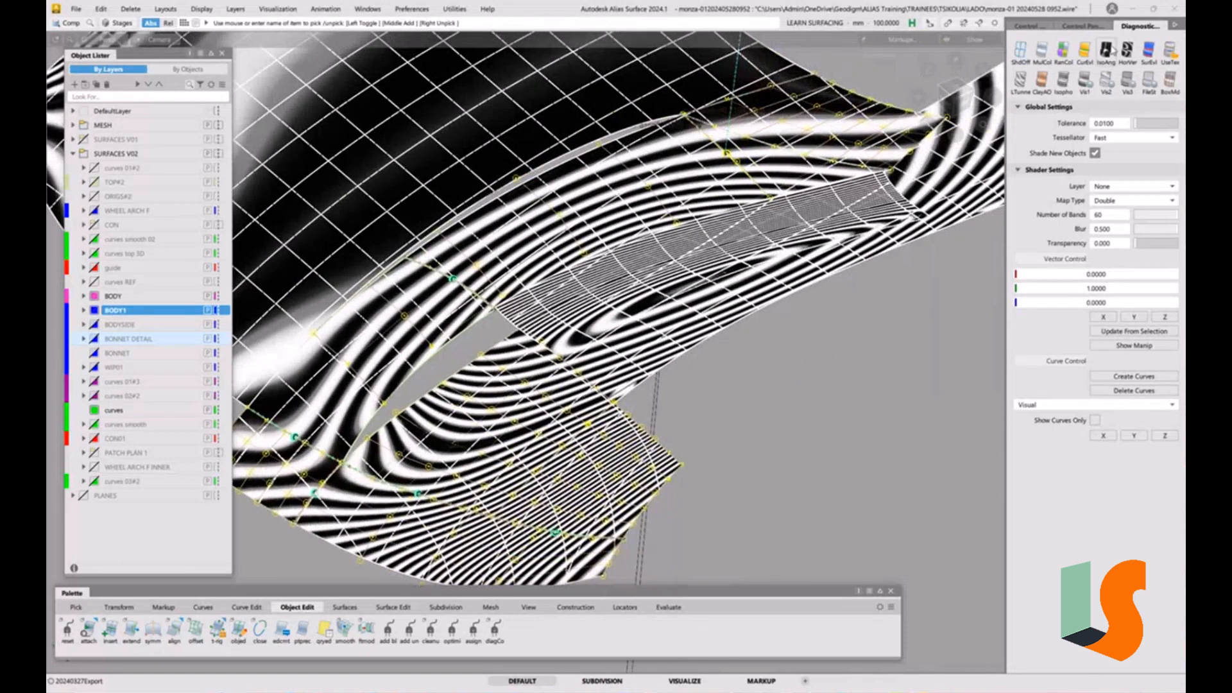
- Shade the body surfaces with horizontal zebra stripes, raise Repeats to 2.110, and examine the reflection flow around the gap
{"action": "left_click", "coordinate": [1127, 53]}
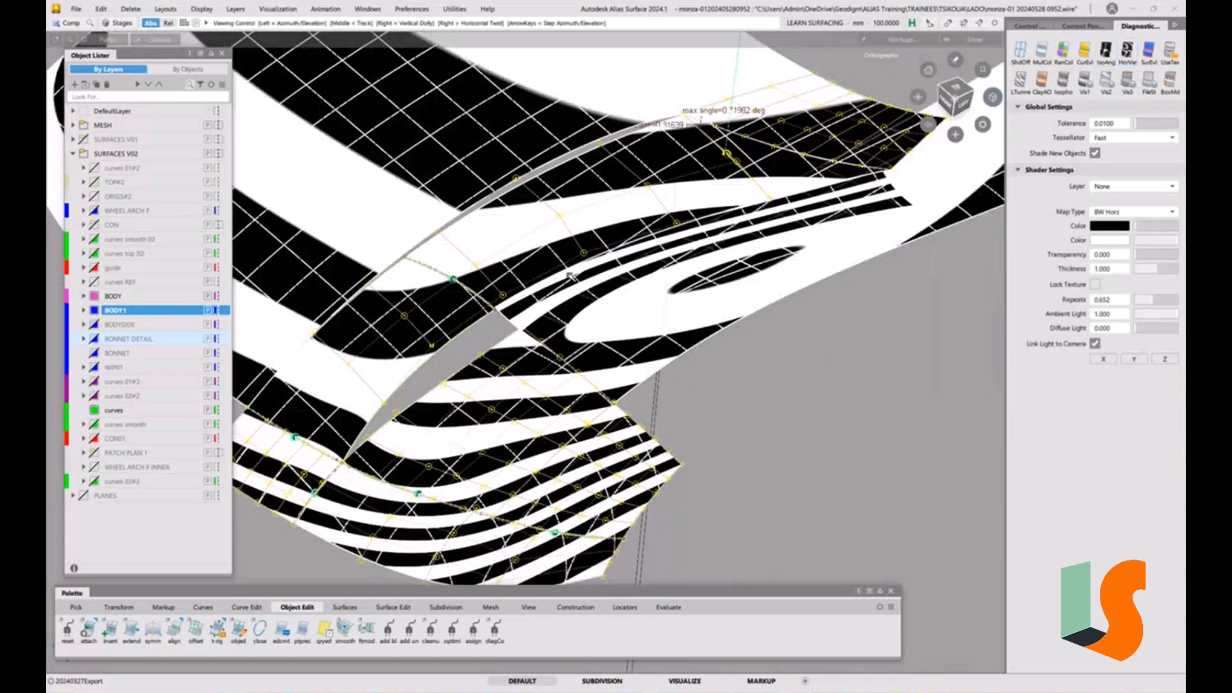
{"action": "right_click_drag", "start_coordinate": [640, 359], "coordinate": [641, 331], "text": "alt+shift"}
{"action": "left_click_drag", "start_coordinate": [640, 332], "coordinate": [898, 263], "text": "alt+shift"}
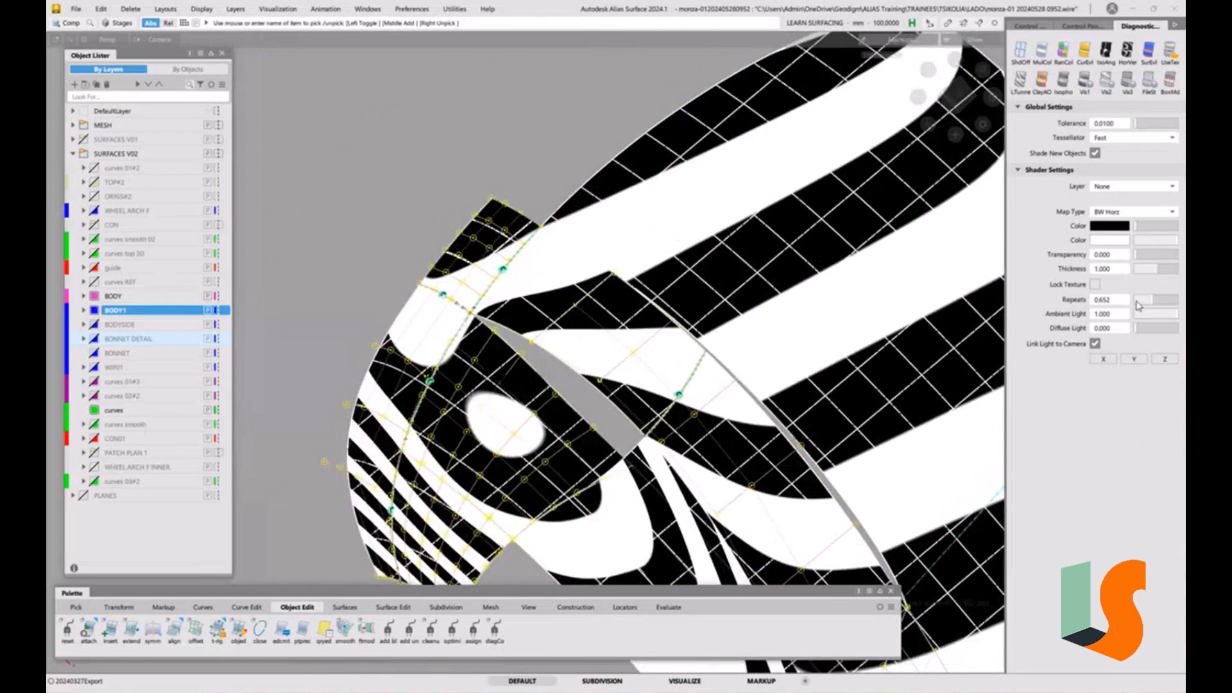
{"action": "left_click_drag", "start_coordinate": [1140, 300], "coordinate": [1159, 301]}
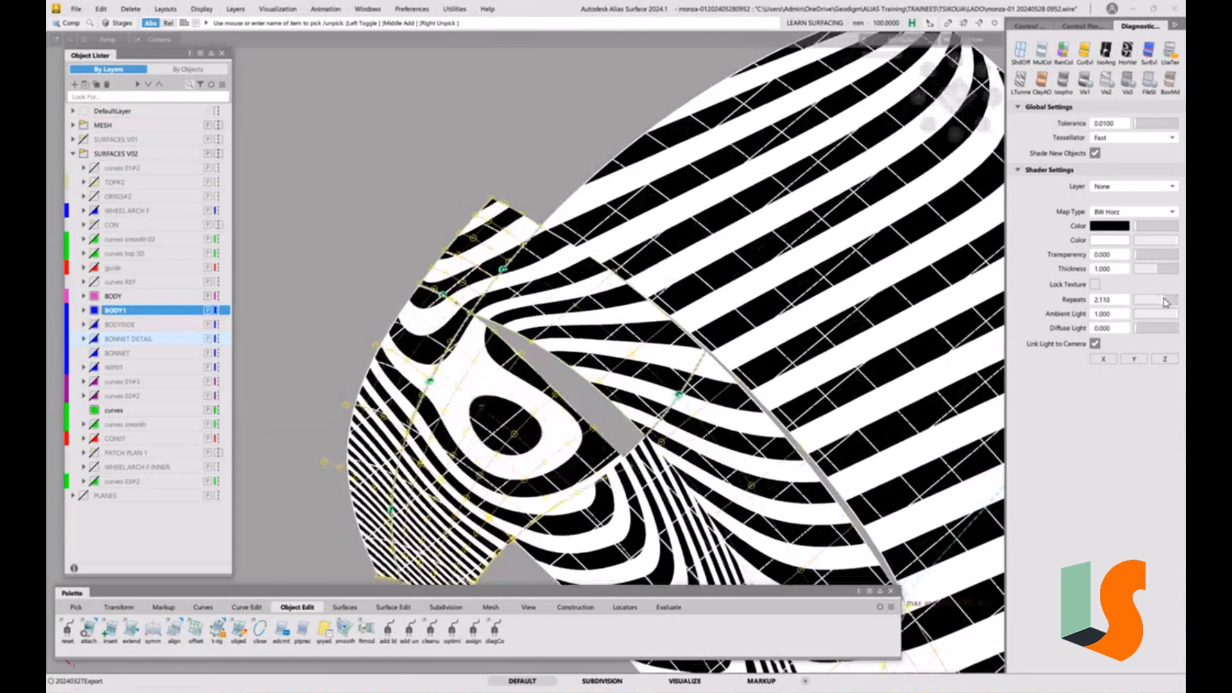
{"action": "left_click_drag", "start_coordinate": [802, 321], "coordinate": [969, 346], "text": "alt+shift"}
- Switch to Surface Evaluation shading with the vector set to X and examine the highlight flow across the patches
{"action": "left_click", "coordinate": [1149, 54]}
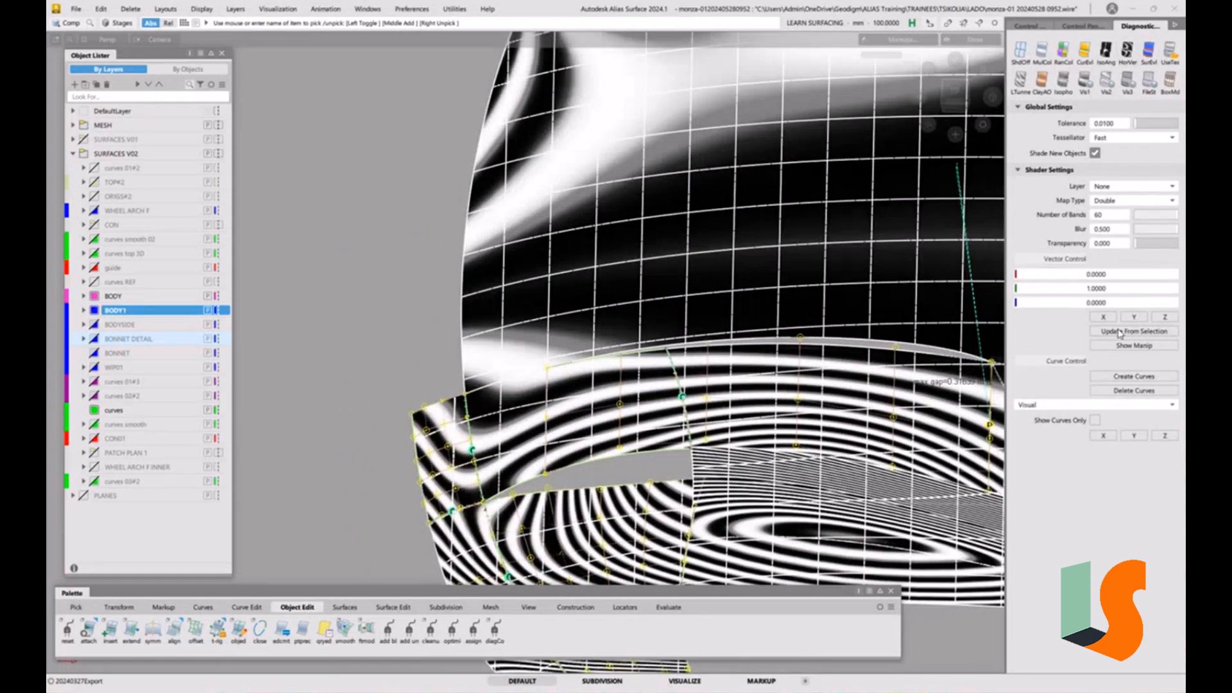
{"action": "left_click", "coordinate": [1102, 317]}
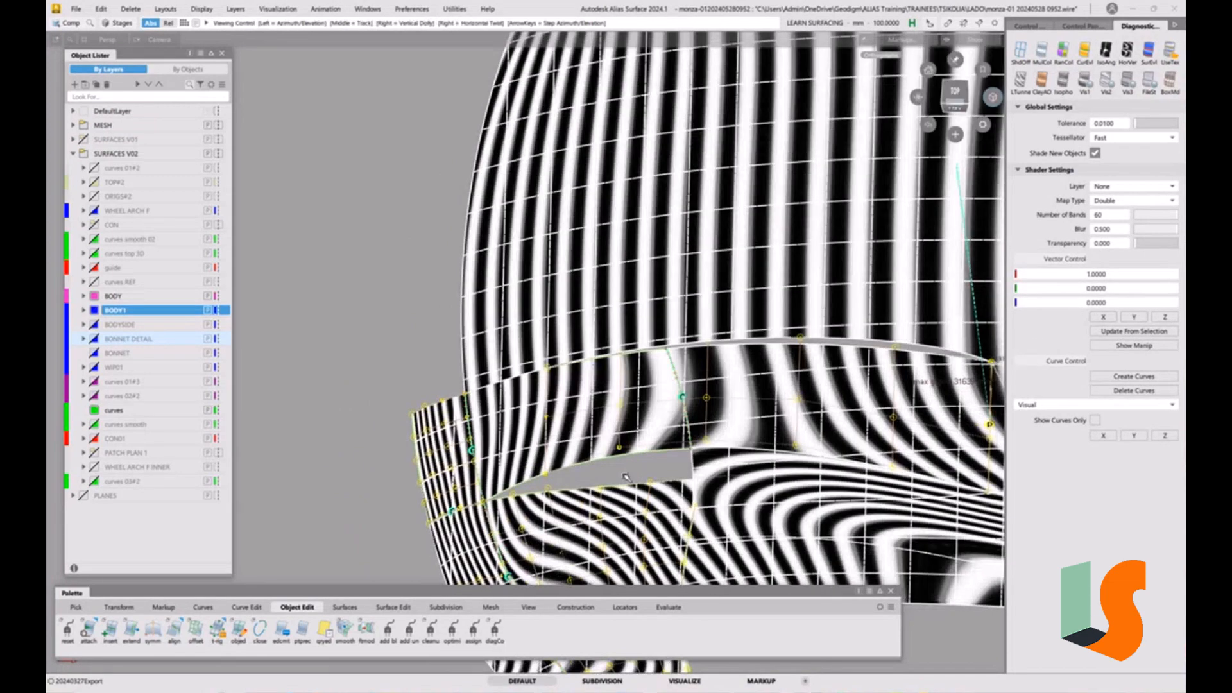
{"action": "left_click_drag", "start_coordinate": [585, 526], "coordinate": [687, 318], "text": "alt+shift"}
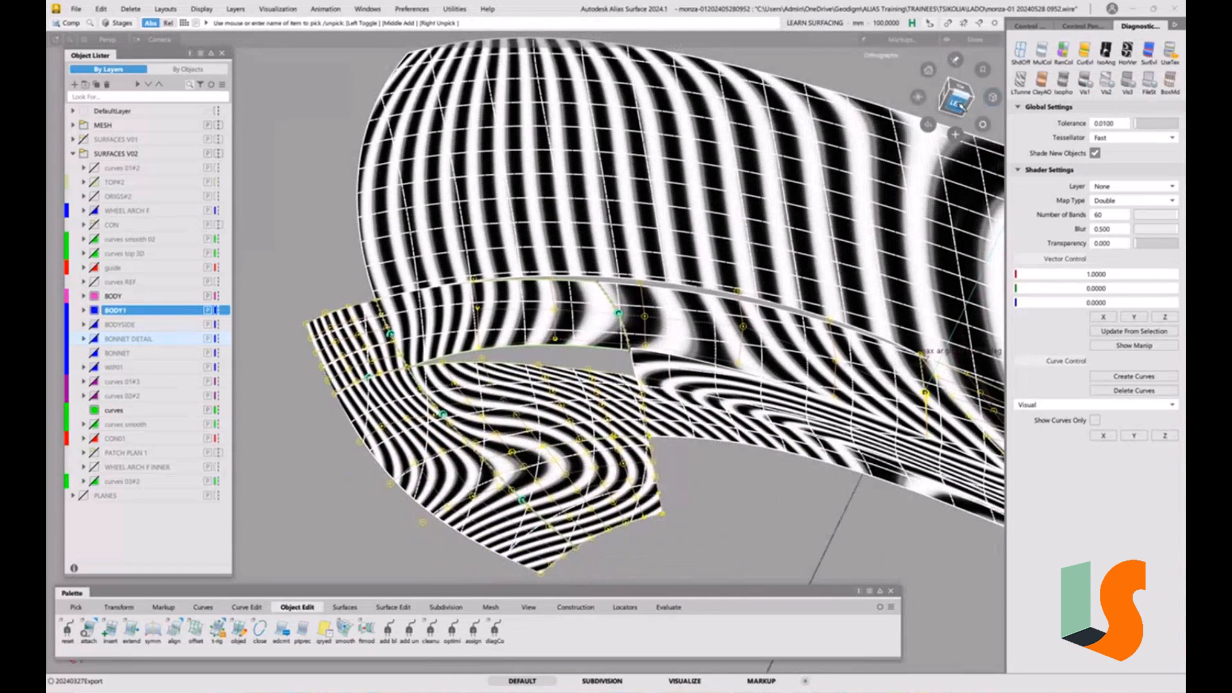
- Turn off the diagnostic shading and bring the corner where the small end patch meets the seam into close view
{"action": "left_click", "coordinate": [1021, 56]}
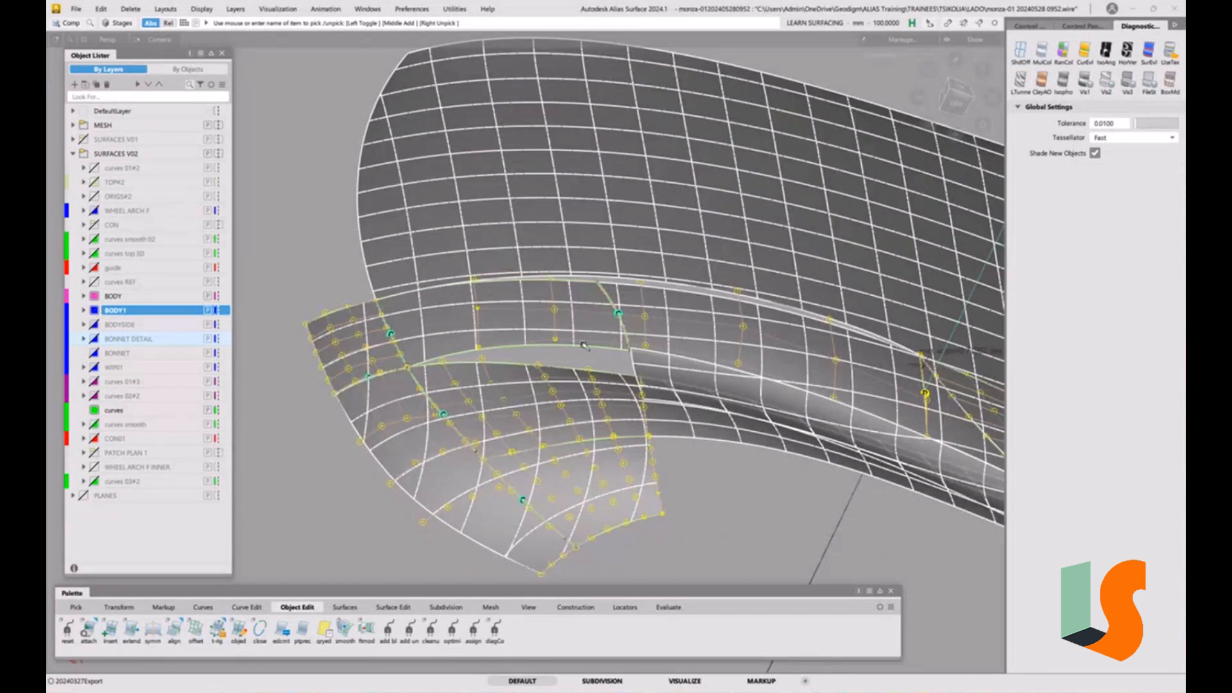
{"action": "right_click_drag", "start_coordinate": [485, 351], "coordinate": [449, 376], "text": "alt+shift"}
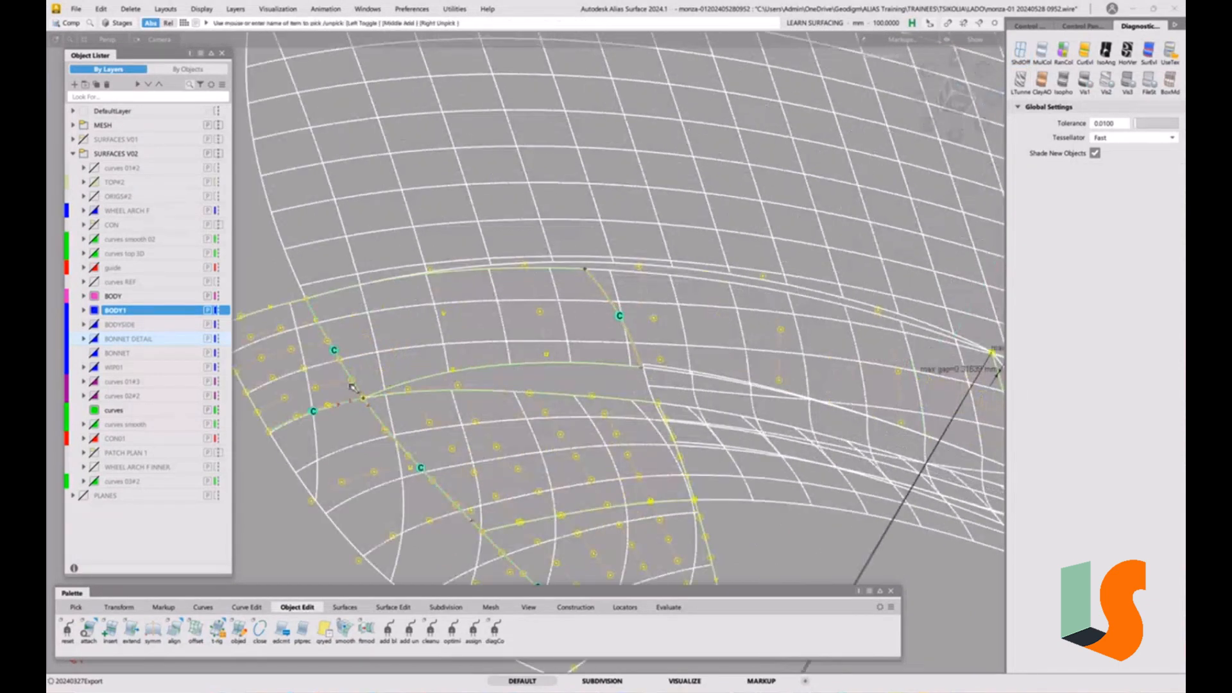
{"action": "left_click_drag", "start_coordinate": [368, 390], "coordinate": [528, 301], "text": "alt+shift"}
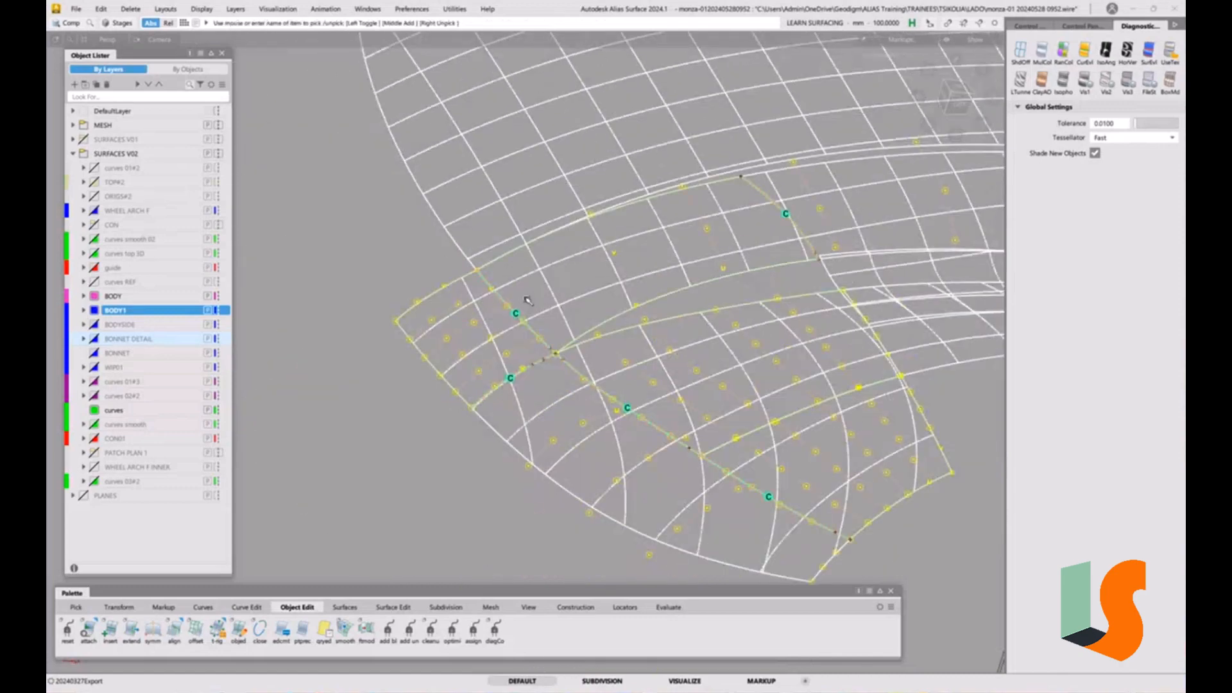
- Clear the current pick and pick the small end patch and the adjoining strip patches above the gap
{"action": "left_click", "coordinate": [516, 330]}
{"action": "left_click_drag", "start_coordinate": [689, 425], "coordinate": [689, 341], "text": "ctrl+shift"}
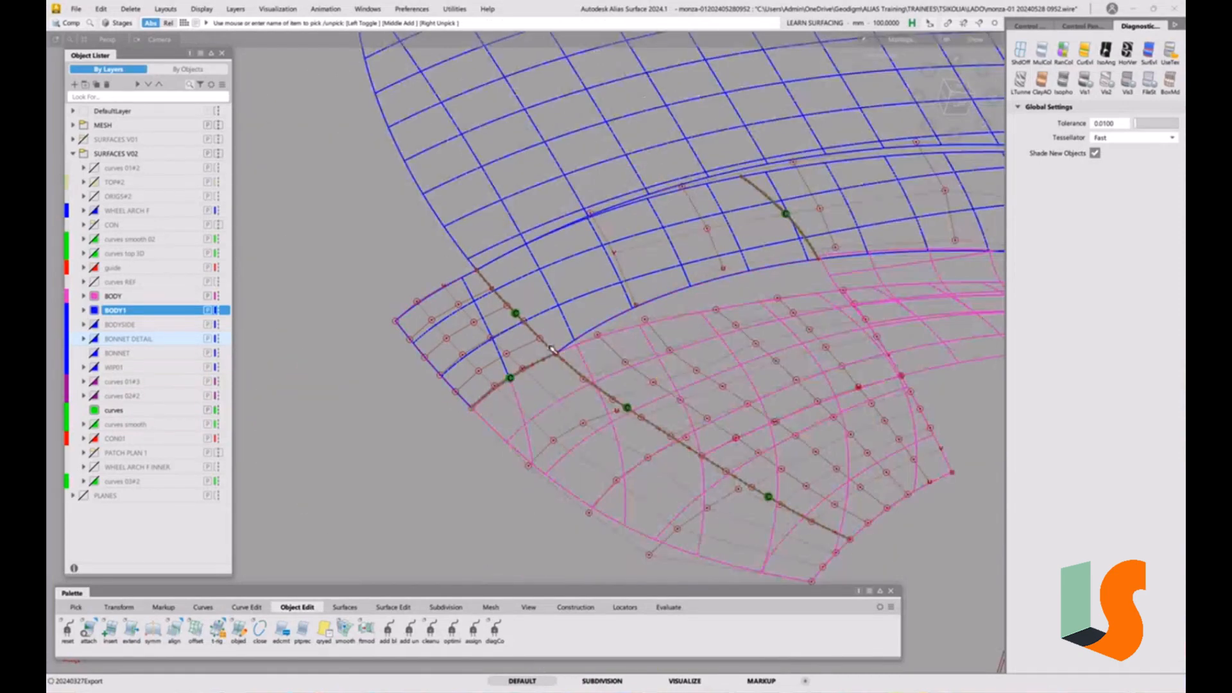
{"action": "mouse_move", "coordinate": [537, 330]}
{"action": "left_mouse_down", "text": "ctrl+shift"}
{"action": "mouse_move", "coordinate": [517, 344]}
{"action": "mouse_move", "coordinate": [539, 321]}
{"action": "left_mouse_up", "text": "ctrl+shift"}
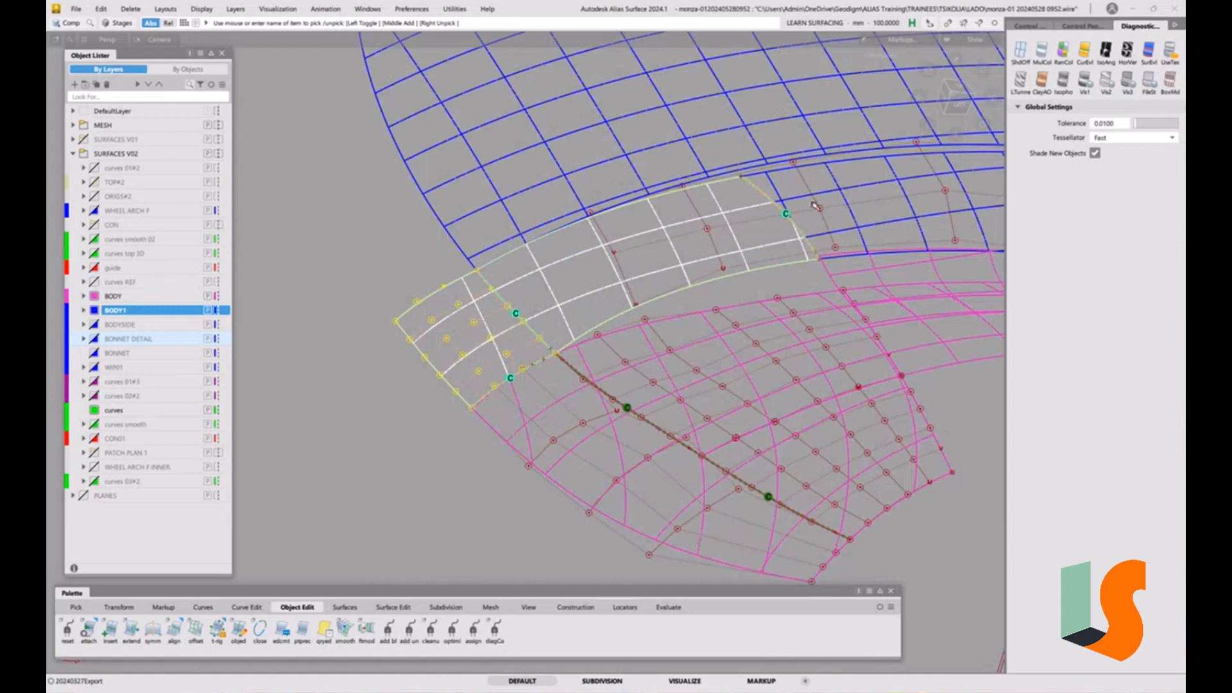
{"action": "left_click", "coordinate": [815, 206]}
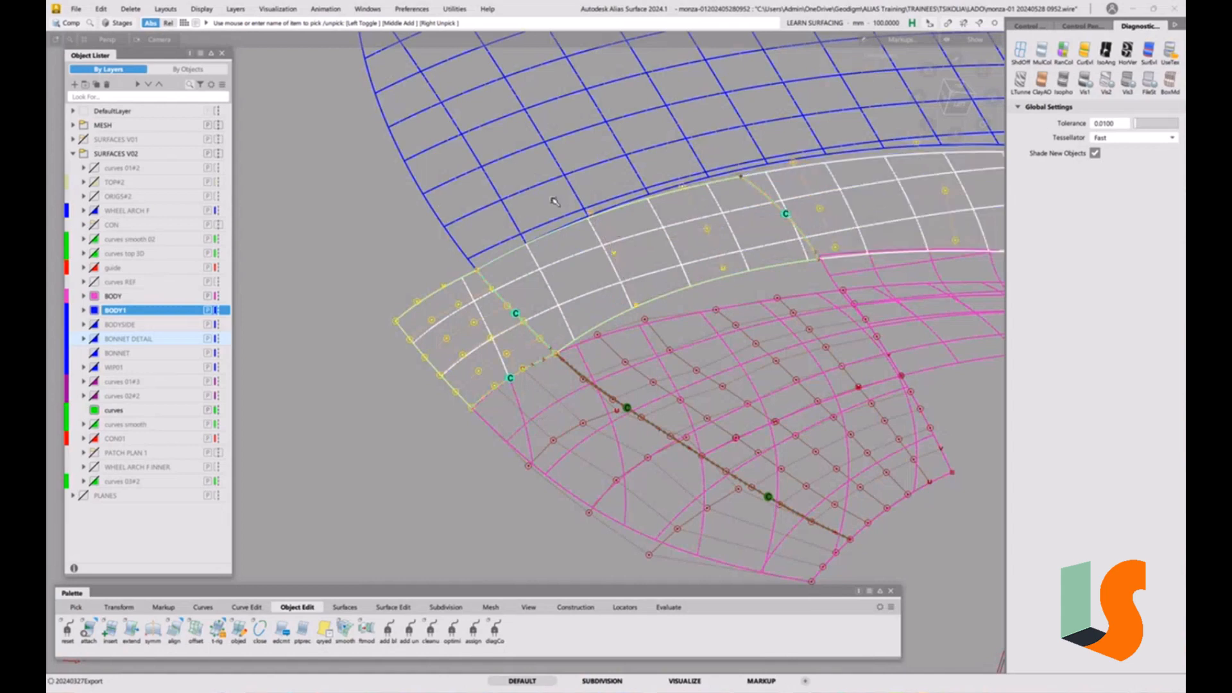
{"action": "left_click", "coordinate": [76, 9]}
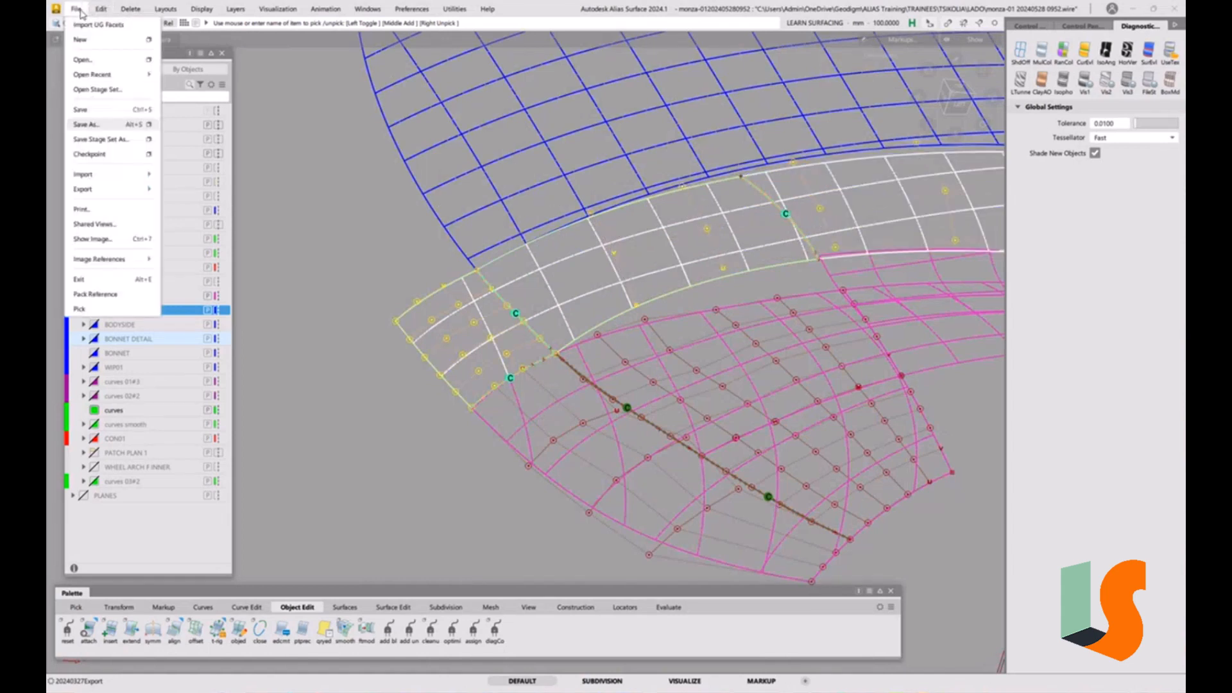
{"action": "left_click", "coordinate": [90, 126]}
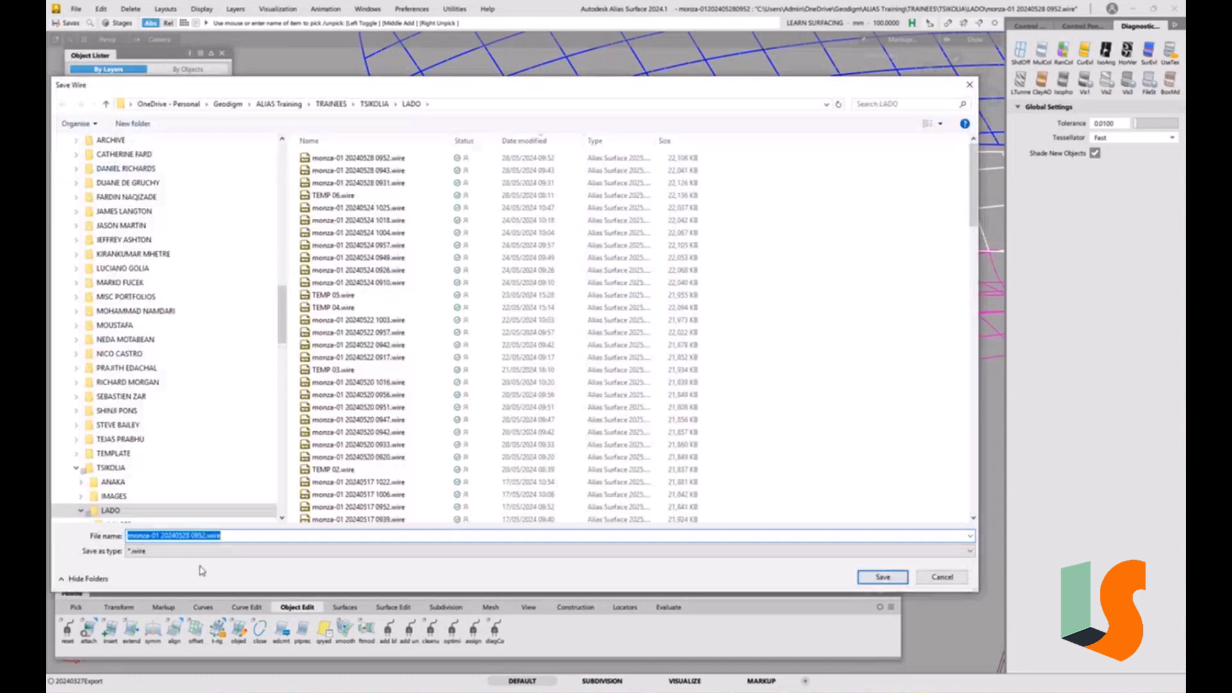
{"action": "left_click_drag", "start_coordinate": [202, 536], "coordinate": [311, 542]}
{"action": "type", "text": "3"}
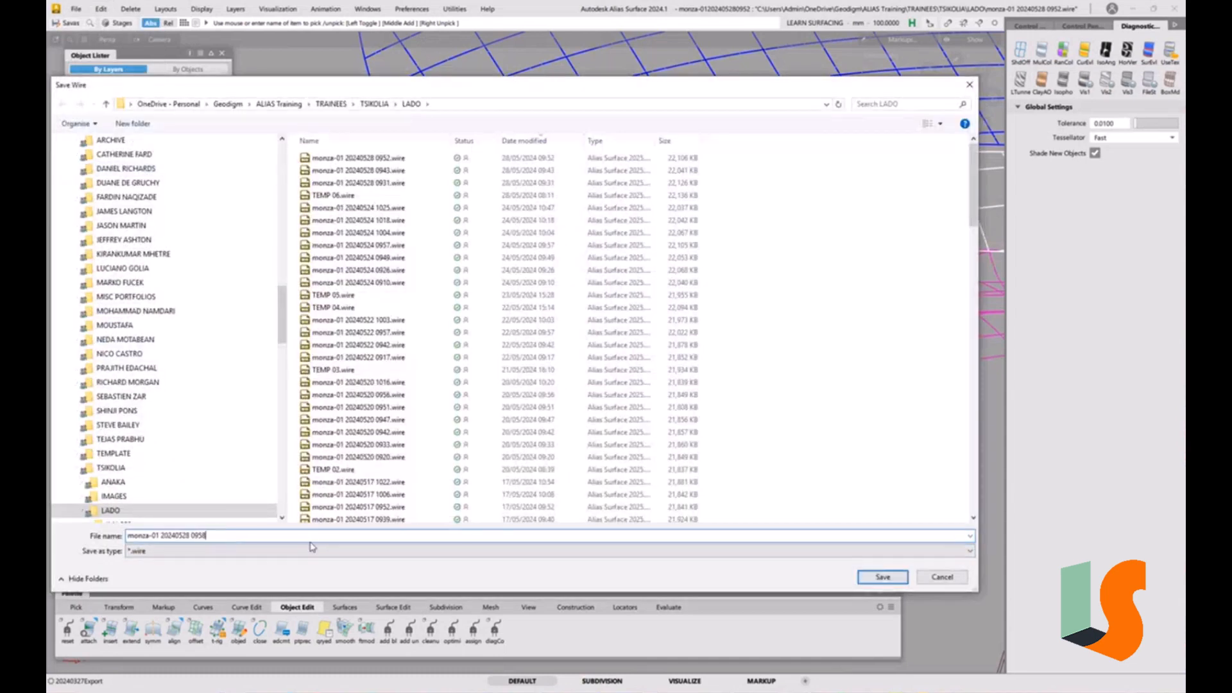
{"action": "key", "text": "Return"}
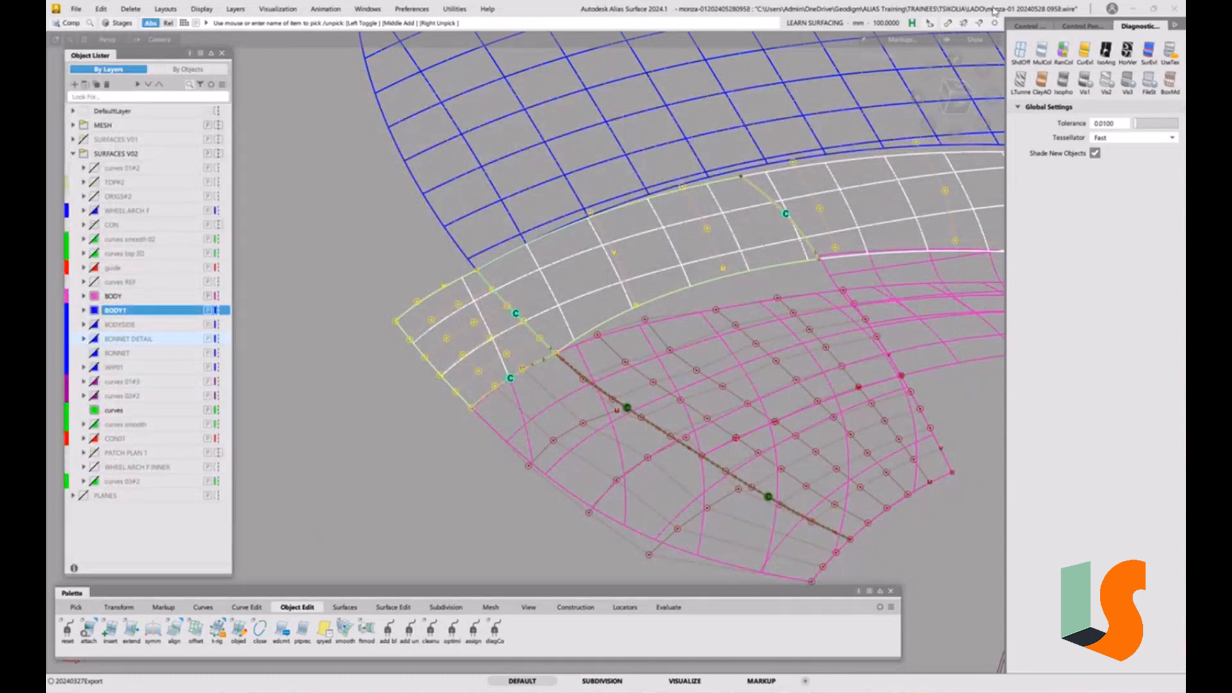
- Create a discrete Y cross-section group with three sections through the end patch and strip at about -279, -352 and -431
{"action": "left_click", "coordinate": [1079, 27]}
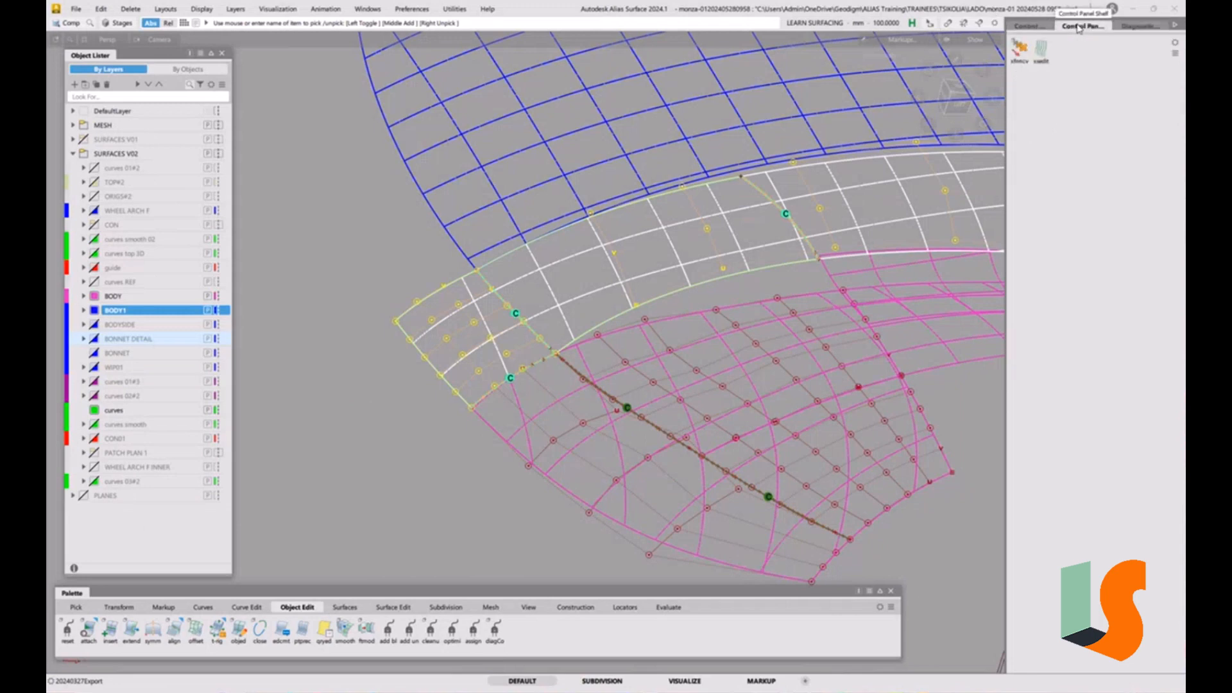
{"action": "left_click", "coordinate": [1041, 48]}
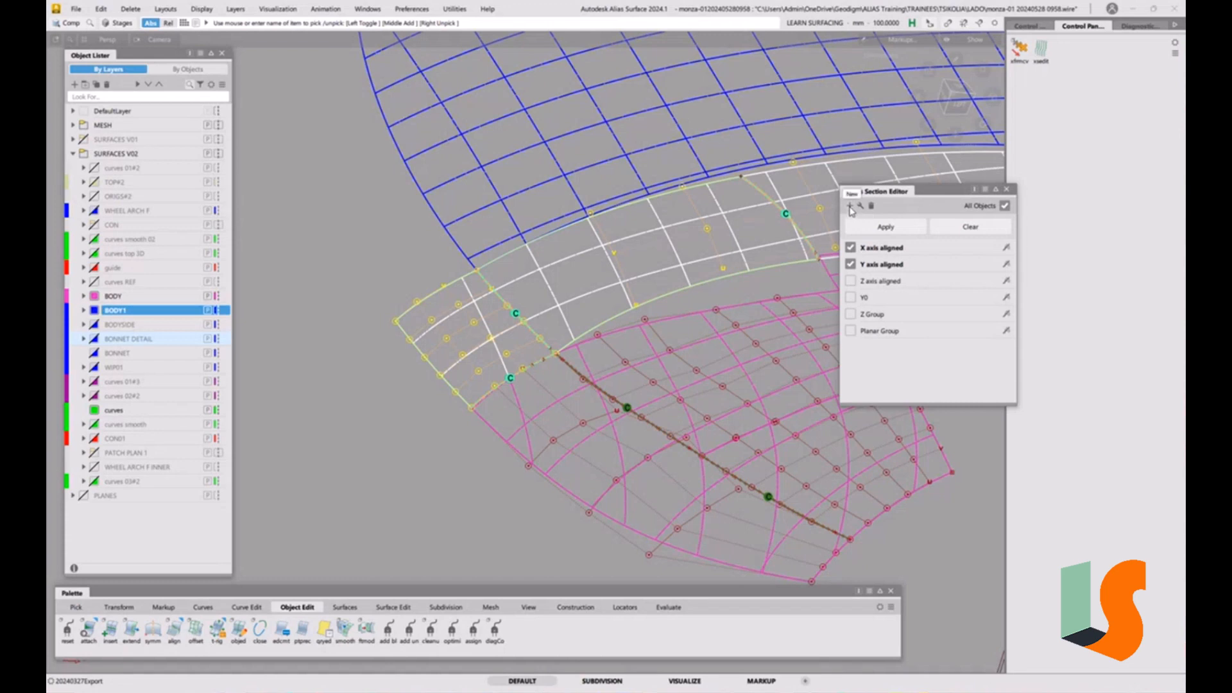
{"action": "left_click", "coordinate": [850, 207]}
{"action": "mouse_move", "coordinate": [891, 231]}
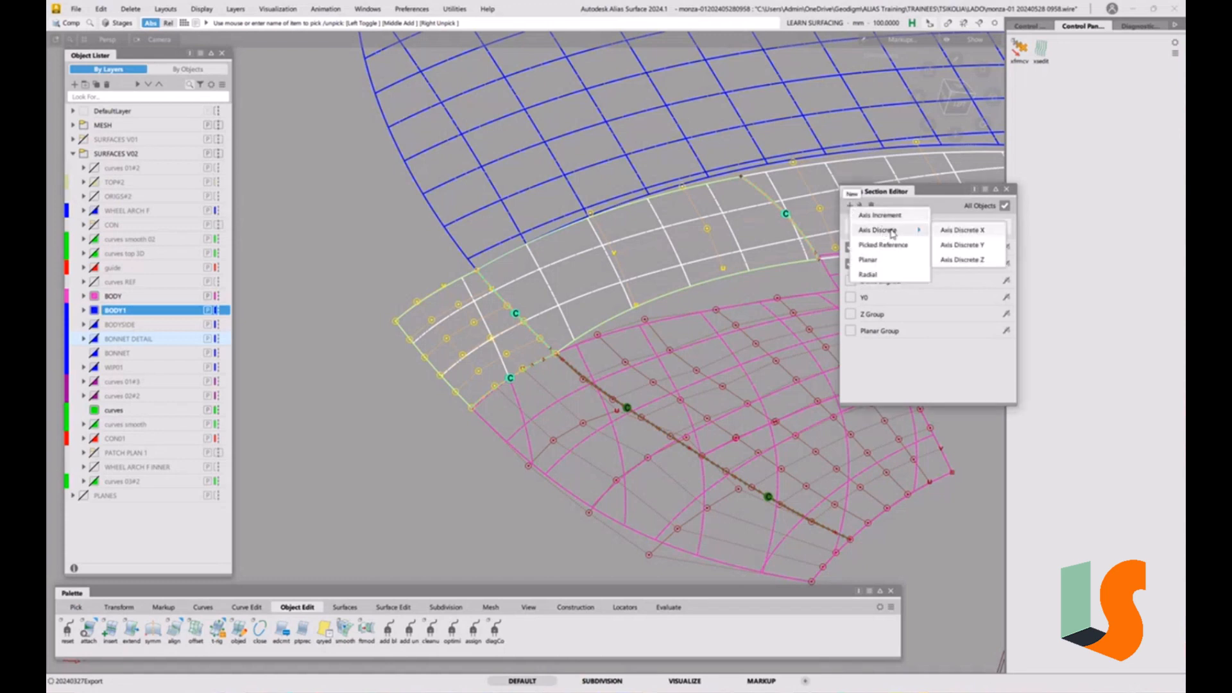
{"action": "left_click", "coordinate": [972, 246]}
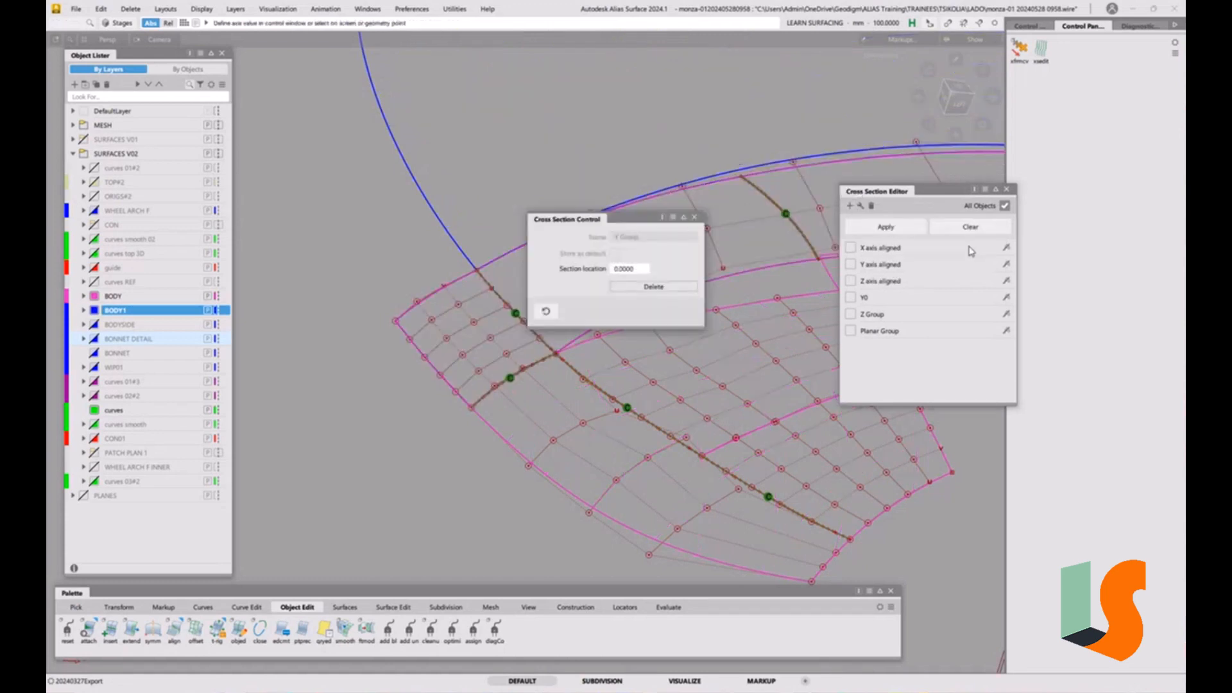
{"action": "left_click_drag", "start_coordinate": [599, 222], "coordinate": [494, 151]}
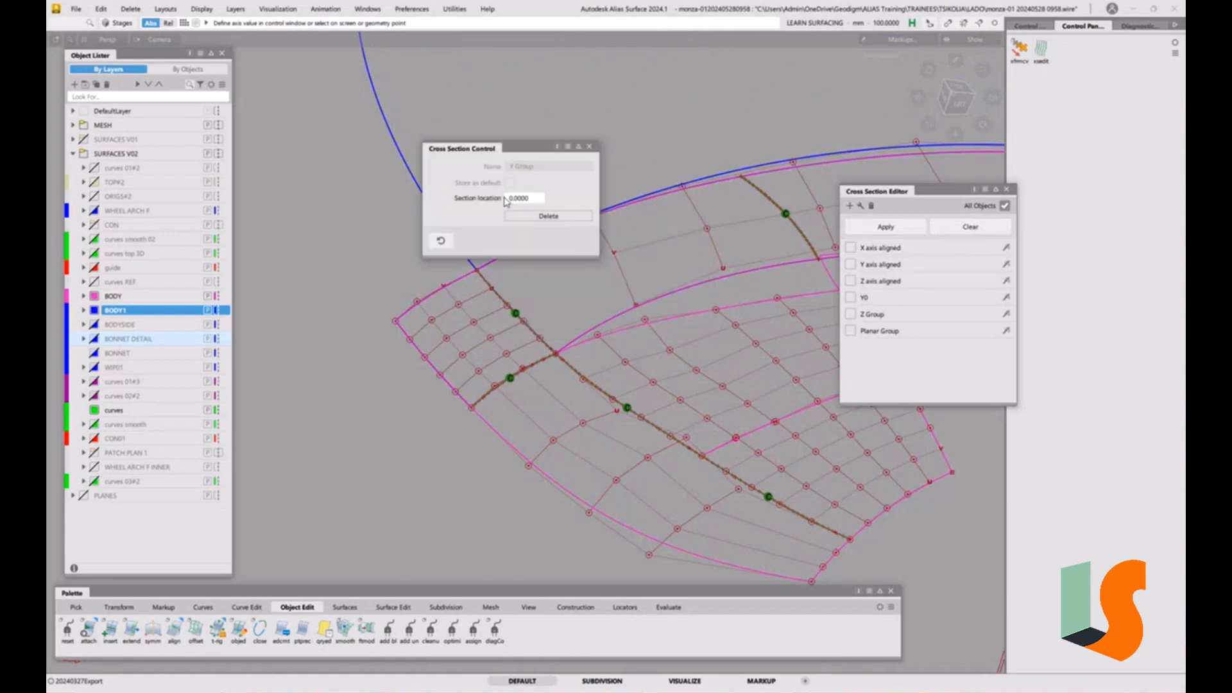
{"action": "left_click", "coordinate": [490, 284]}
{"action": "left_click", "coordinate": [513, 307]}
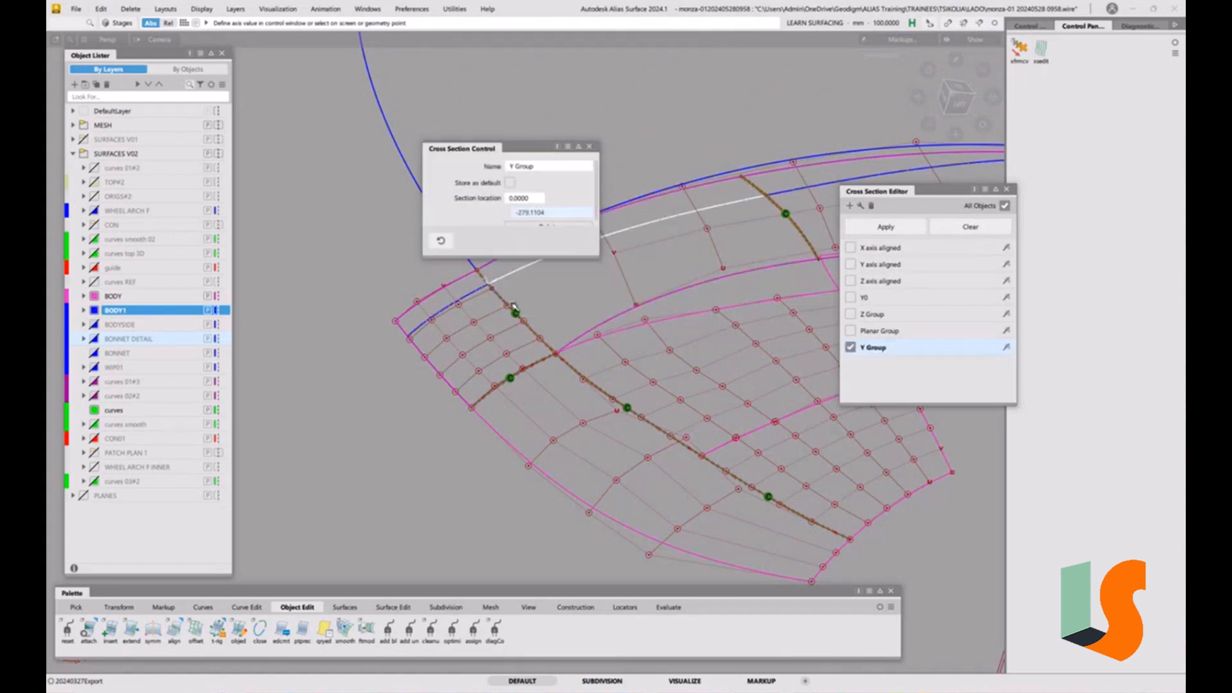
{"action": "left_click", "coordinate": [512, 310]}
{"action": "left_click", "coordinate": [543, 314]}
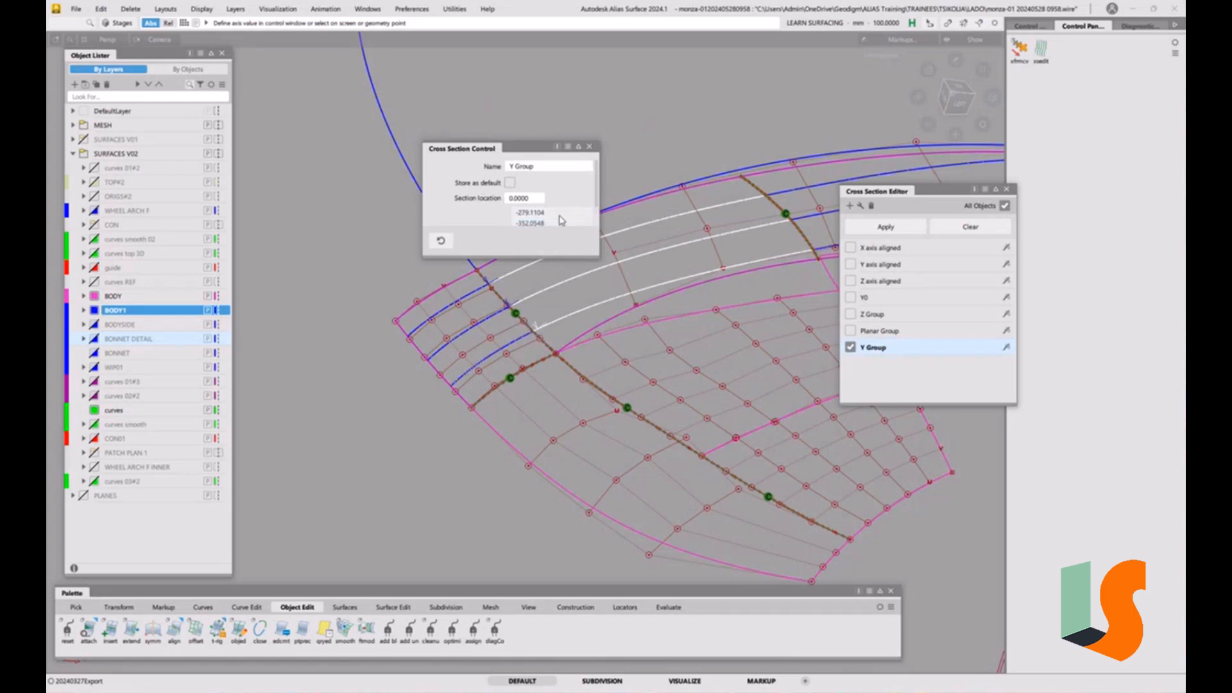
- Raise the Y Group's curvature scale to 7.0 and examine the curvature combs across the seam between end patch and strip
{"action": "left_click", "coordinate": [1006, 346]}
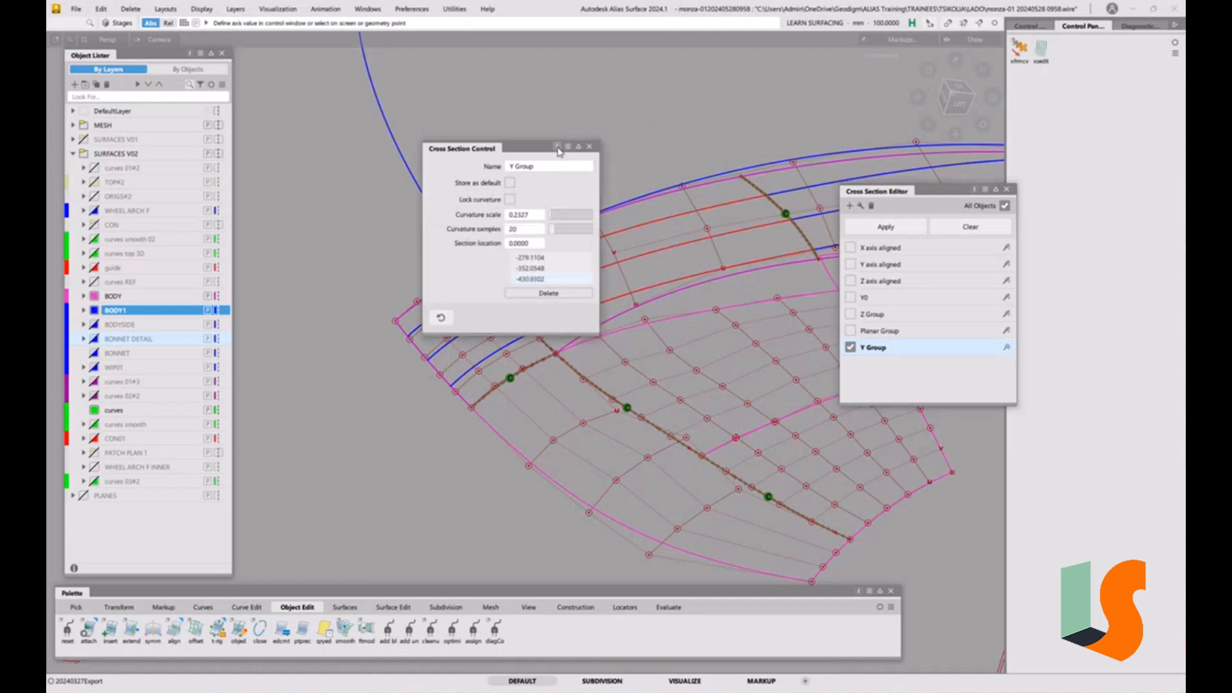
{"action": "left_click_drag", "start_coordinate": [533, 149], "coordinate": [246, 63]}
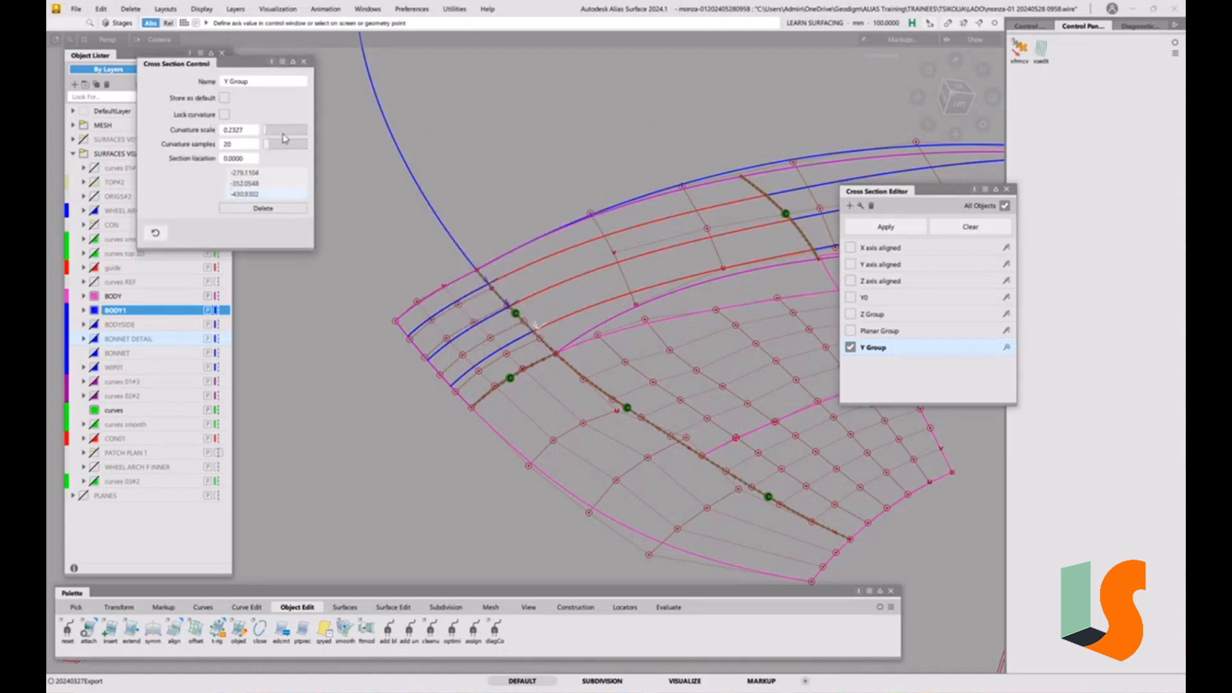
{"action": "left_click_drag", "start_coordinate": [270, 133], "coordinate": [279, 129]}
{"action": "left_click_drag", "start_coordinate": [672, 255], "coordinate": [622, 294], "text": "alt+shift"}
{"action": "right_click_drag", "start_coordinate": [562, 294], "coordinate": [574, 340], "text": "alt+shift"}
{"action": "middle_click_drag", "start_coordinate": [574, 340], "coordinate": [622, 294], "text": "alt+shift"}
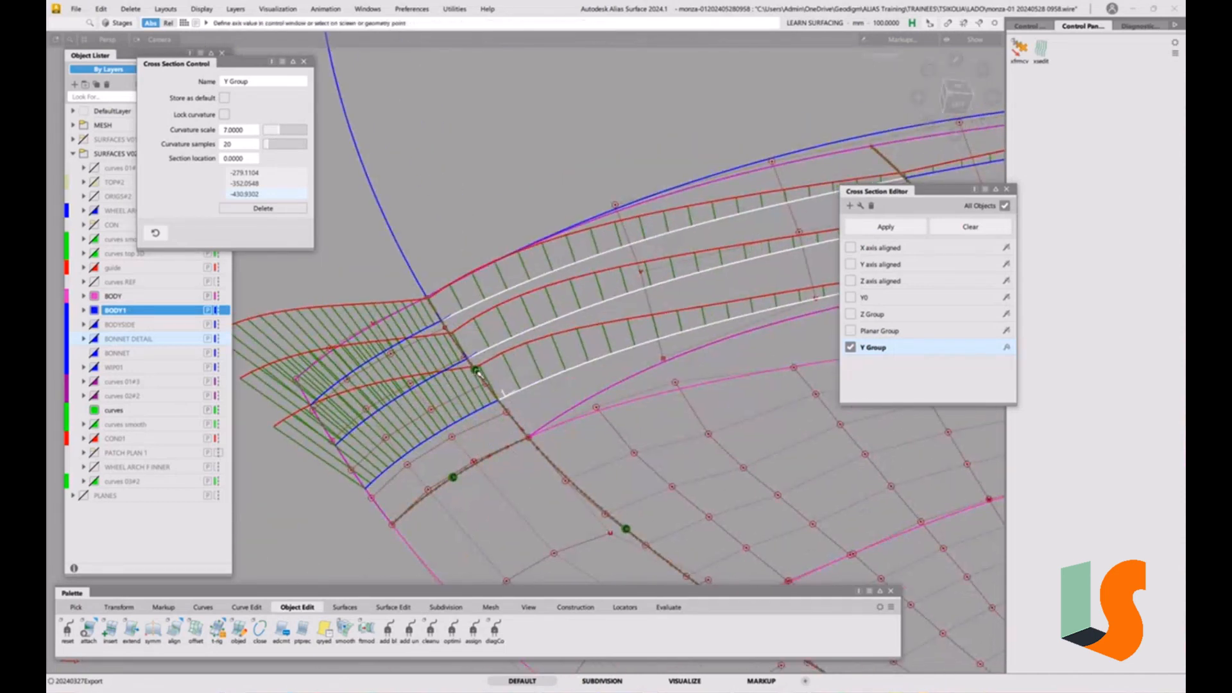
{"action": "left_click_drag", "start_coordinate": [508, 363], "coordinate": [502, 281], "text": "alt+shift"}
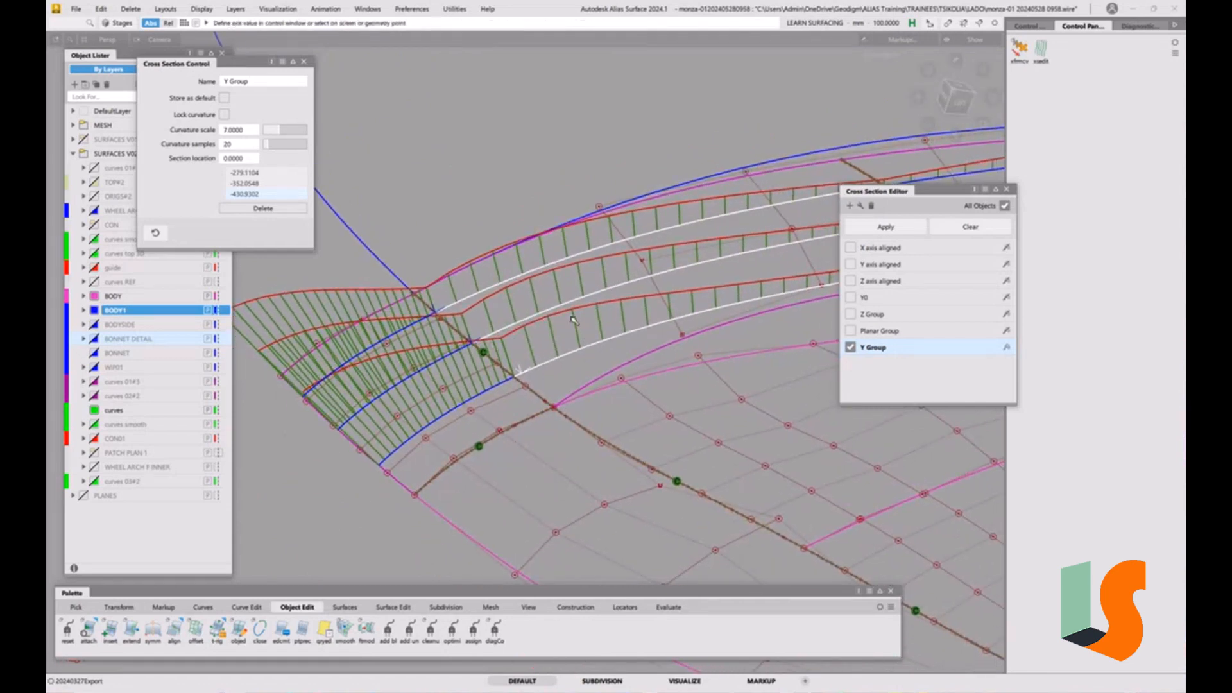
{"action": "left_click_drag", "start_coordinate": [573, 320], "coordinate": [476, 421], "text": "alt+shift"}
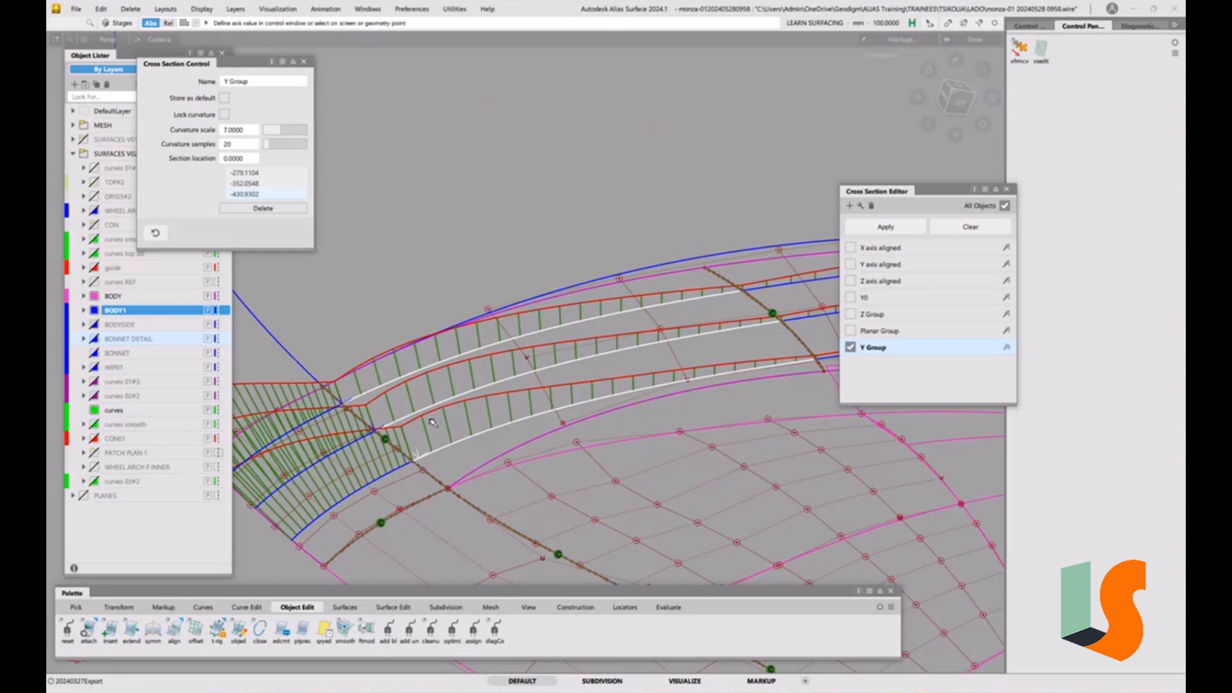
{"action": "left_click_drag", "start_coordinate": [499, 447], "coordinate": [518, 437], "text": "alt+shift"}
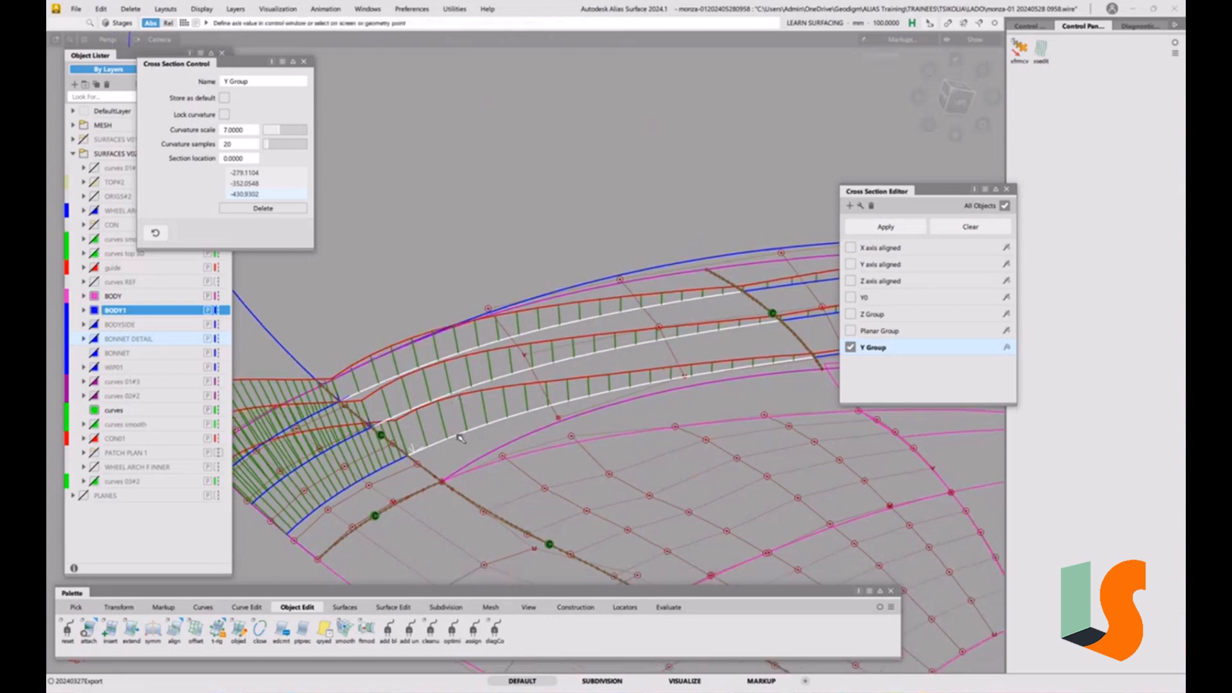
{"action": "left_click_drag", "start_coordinate": [459, 438], "coordinate": [606, 443], "text": "alt+shift"}
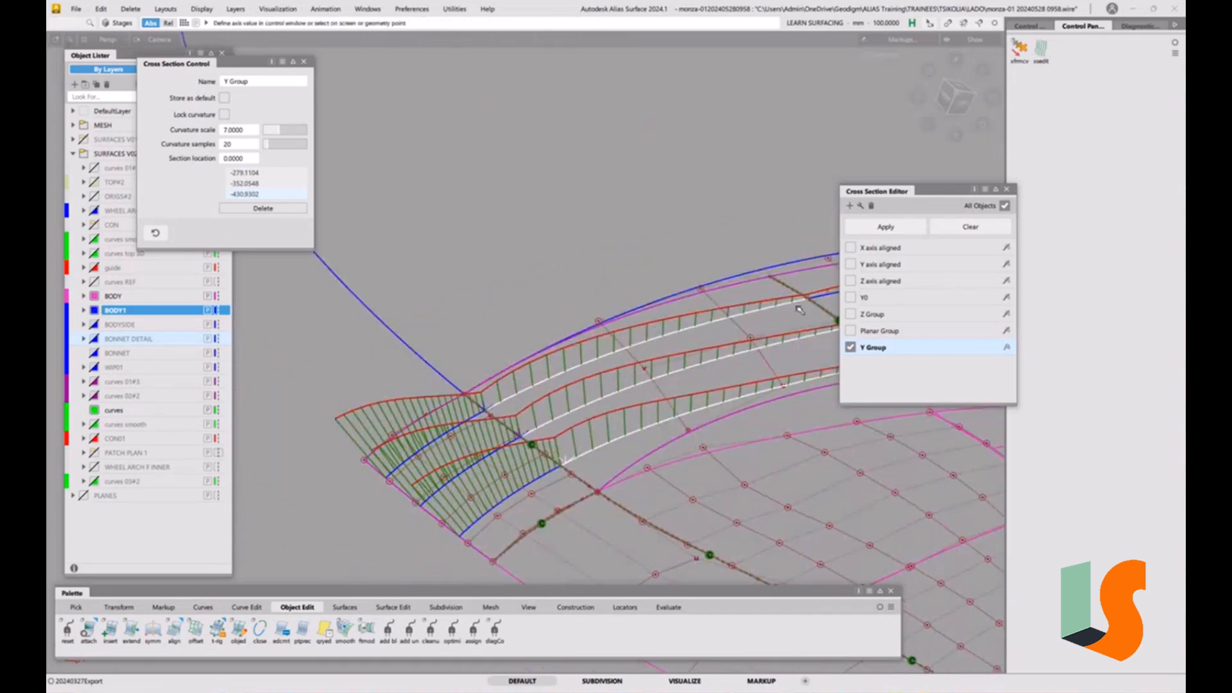
- Hide the Y Group cross sections and close the cross-section editor
{"action": "left_click", "coordinate": [304, 62]}
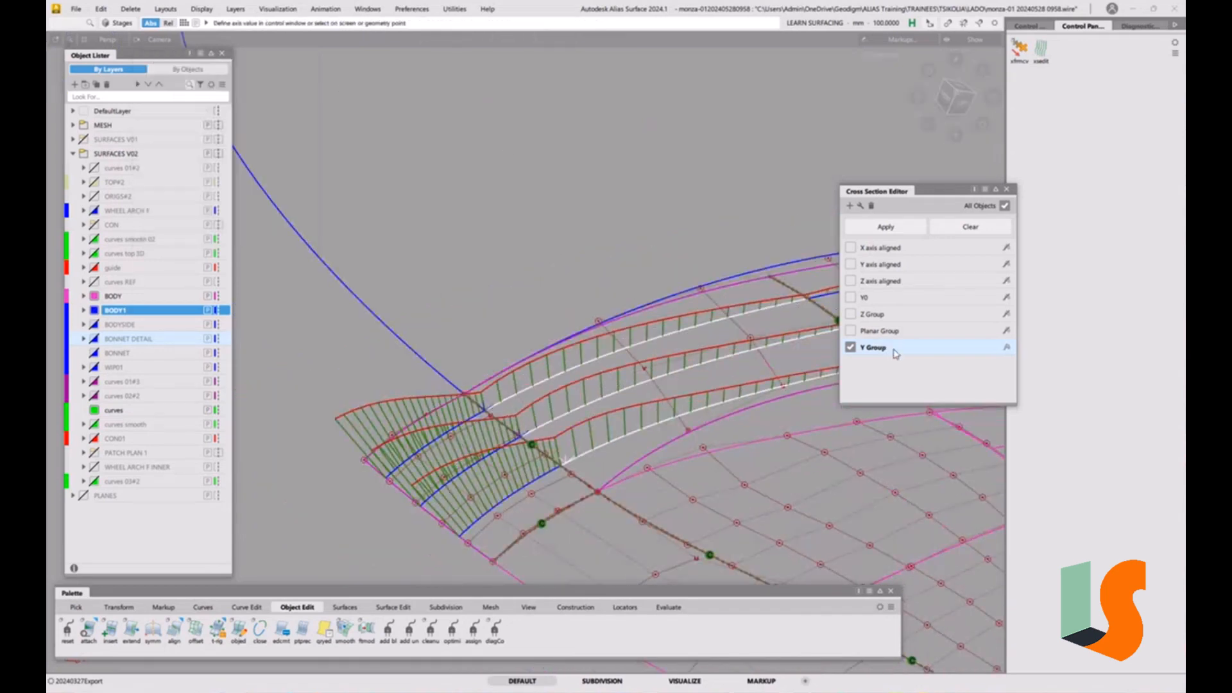
{"action": "left_click", "coordinate": [850, 348]}
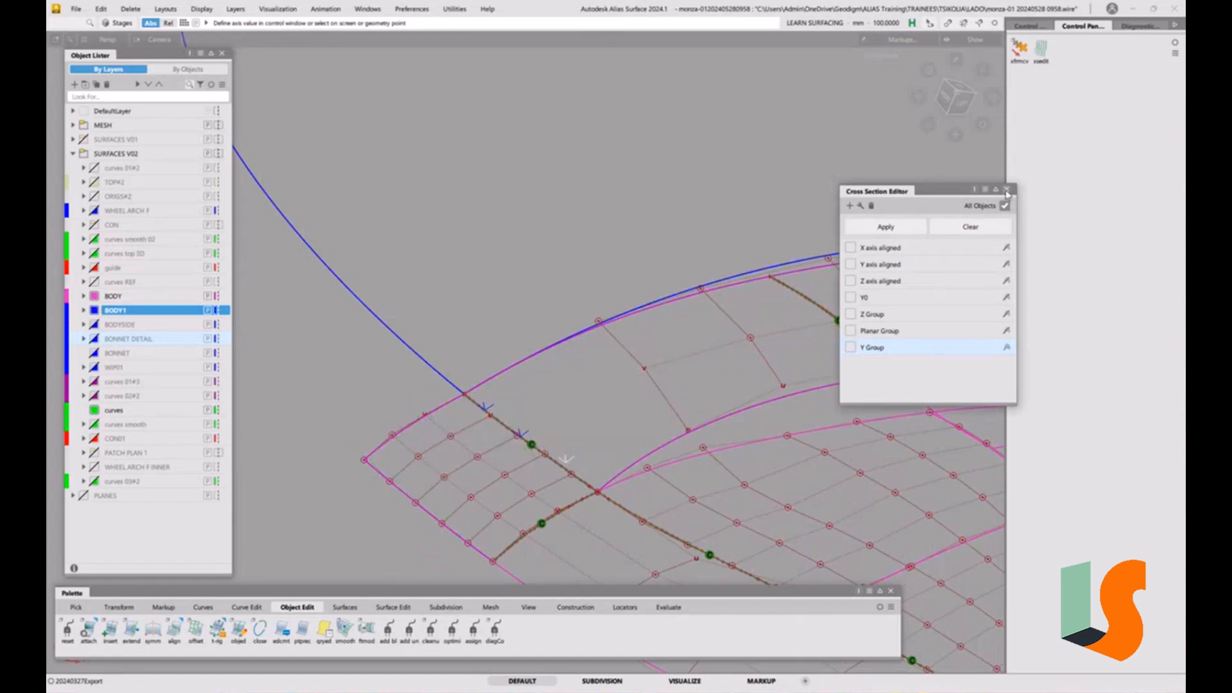
{"action": "left_click", "coordinate": [1007, 189]}
- Align the strip patch's far edge to the adjoining surface edge with G2 continuity and explicit control
{"action": "mouse_move", "coordinate": [668, 390]}
{"action": "left_mouse_down", "text": "alt+shift"}
{"action": "mouse_move", "coordinate": [583, 344]}
{"action": "mouse_move", "coordinate": [668, 360]}
{"action": "mouse_move", "coordinate": [627, 401]}
{"action": "mouse_move", "coordinate": [655, 360]}
{"action": "mouse_move", "coordinate": [713, 369]}
{"action": "mouse_move", "coordinate": [689, 393]}
{"action": "mouse_move", "coordinate": [603, 385]}
{"action": "left_mouse_up", "text": "alt+shift"}
{"action": "left_click", "coordinate": [657, 304]}
{"action": "left_click_drag", "start_coordinate": [802, 348], "coordinate": [818, 284], "text": "alt+shift"}
{"action": "middle_click_drag", "start_coordinate": [818, 283], "coordinate": [840, 220], "text": "alt+shift"}
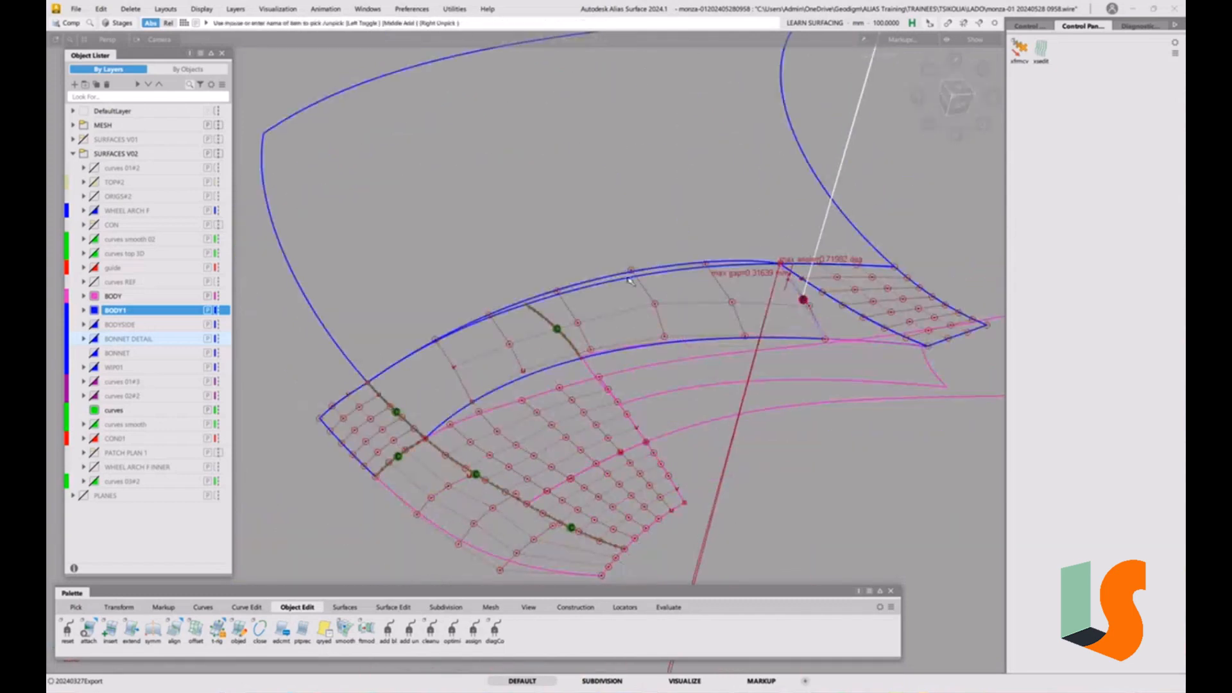
{"action": "double_click", "coordinate": [174, 630]}
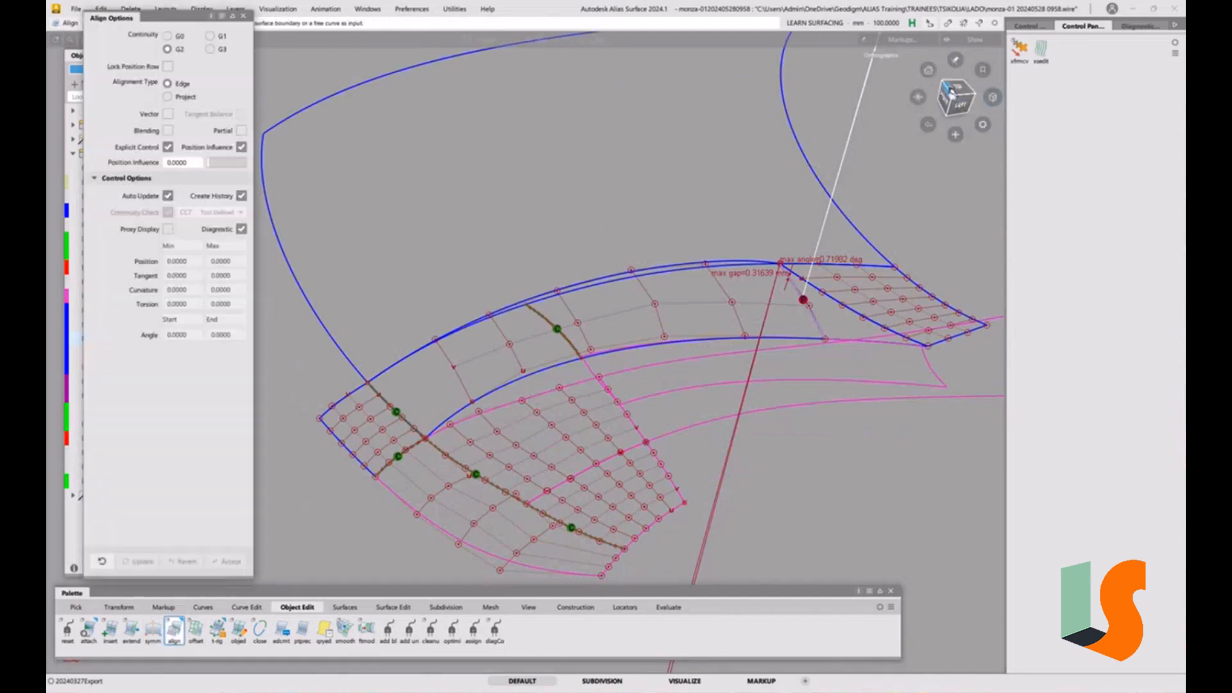
{"action": "left_click", "coordinate": [949, 96]}
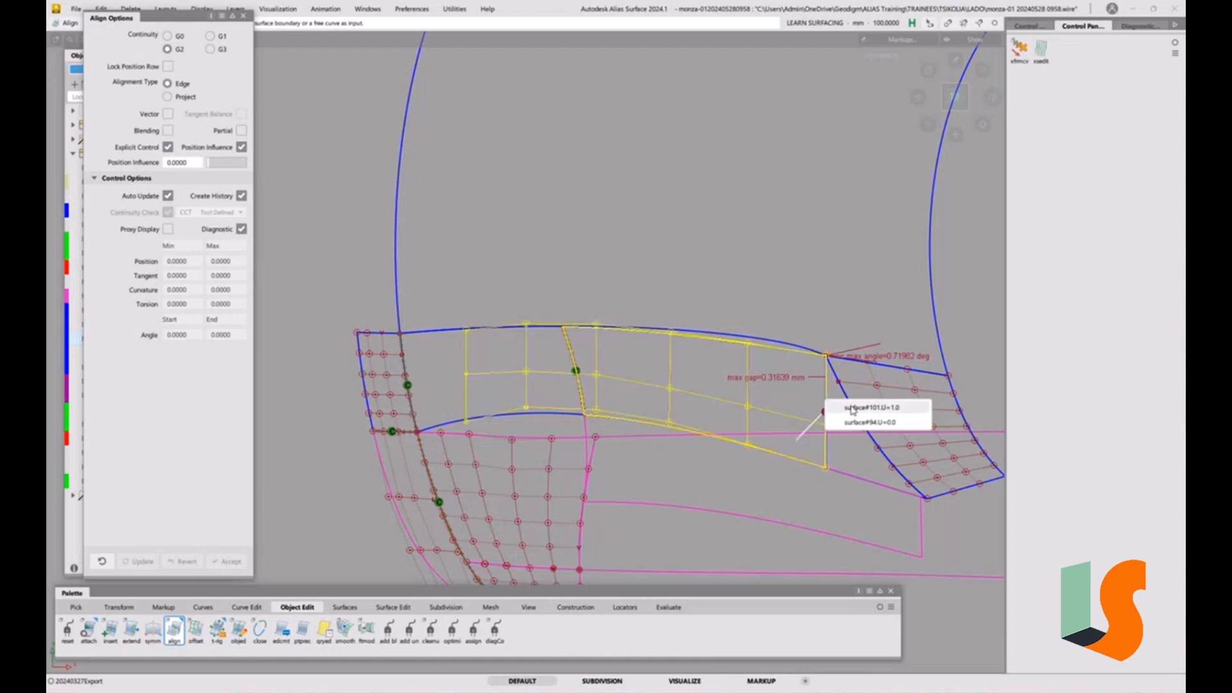
{"action": "left_click", "coordinate": [826, 401]}
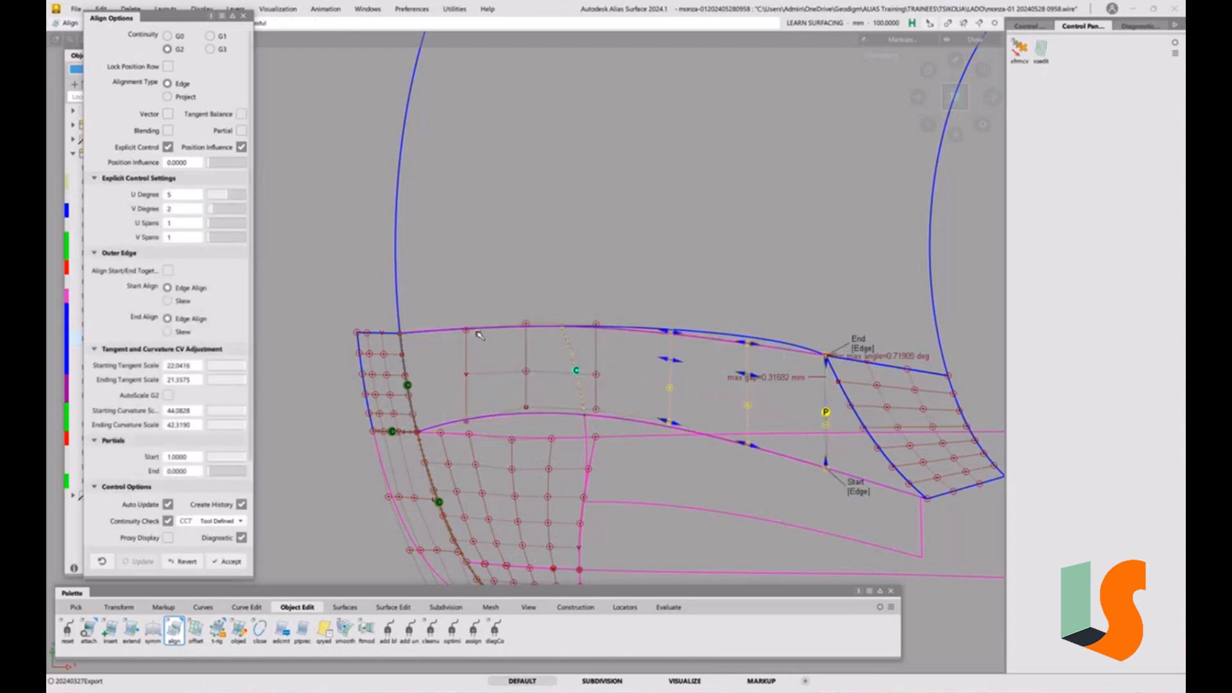
- Set the alignment's V degree to 3 and its position influence to 1.0 to close the strip's far edge
{"action": "left_click", "coordinate": [216, 212]}
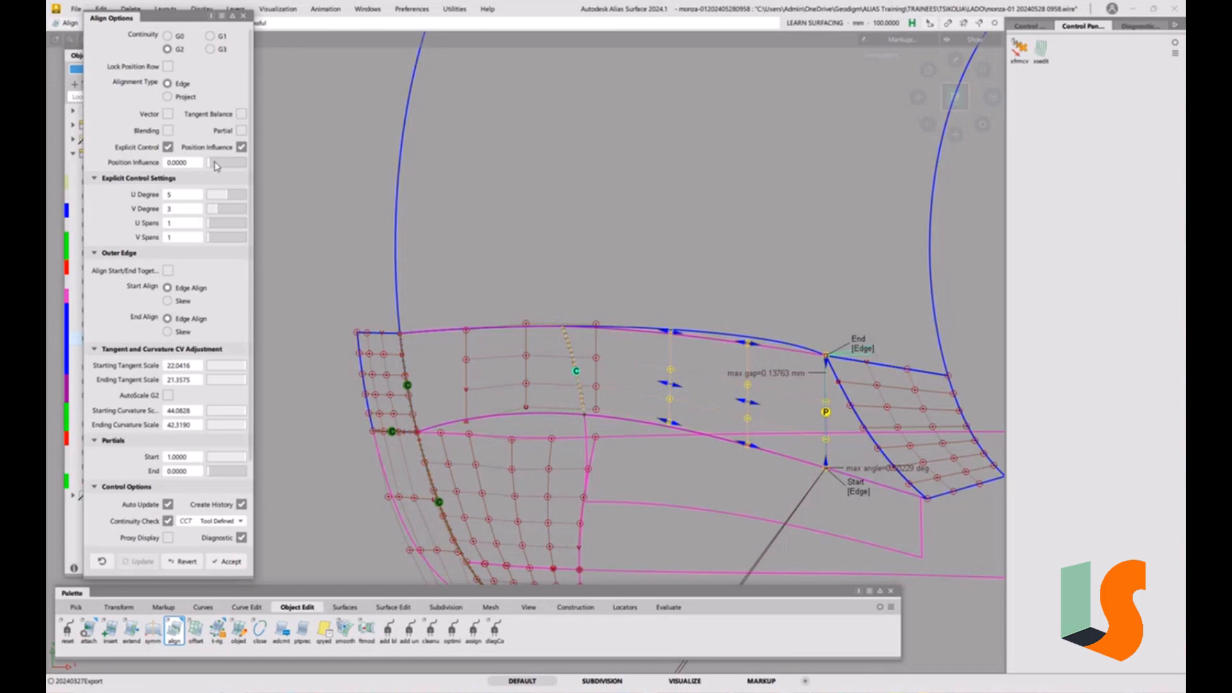
{"action": "left_click_drag", "start_coordinate": [215, 167], "coordinate": [249, 167]}
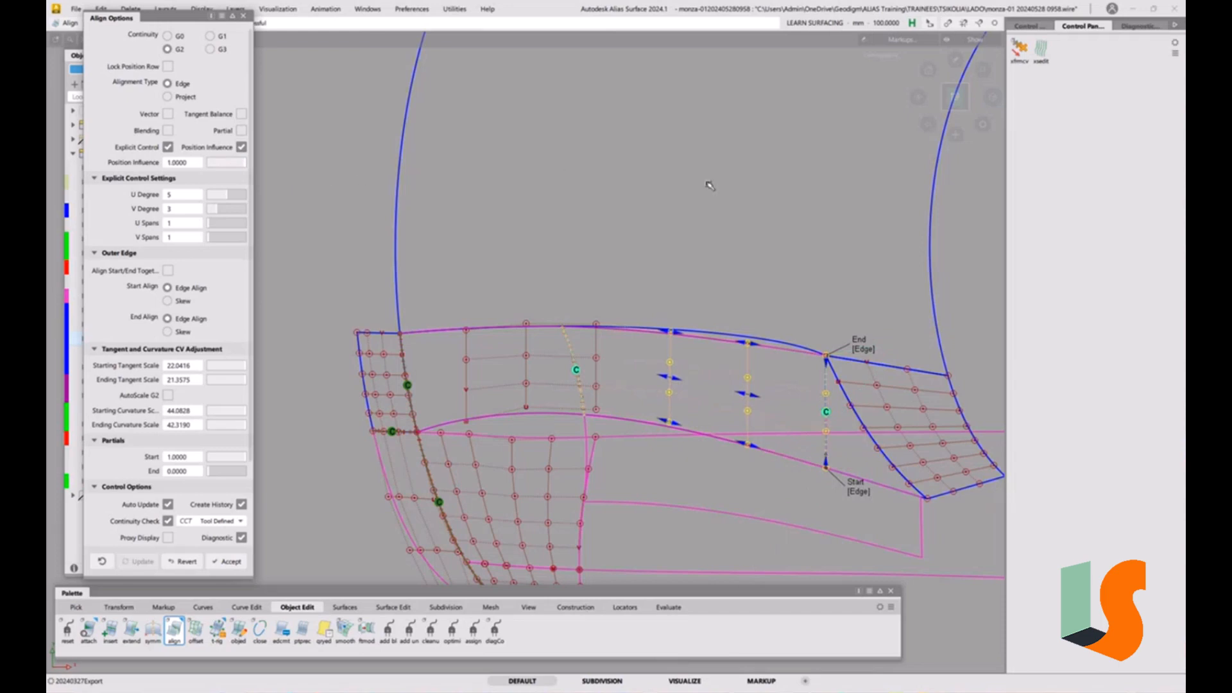
{"action": "scroll", "coordinate": [751, 456], "scroll_direction": "up", "scroll_amount": 3}
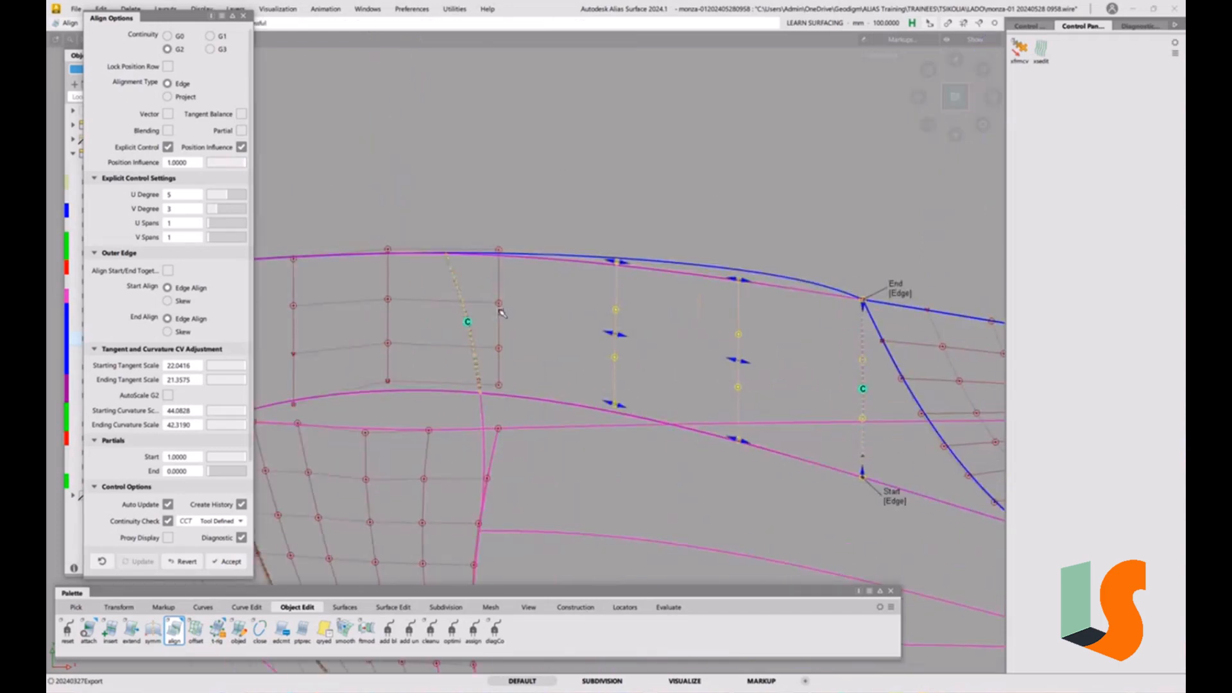
{"action": "middle_click_drag", "start_coordinate": [533, 334], "coordinate": [653, 353], "text": "alt+shift"}
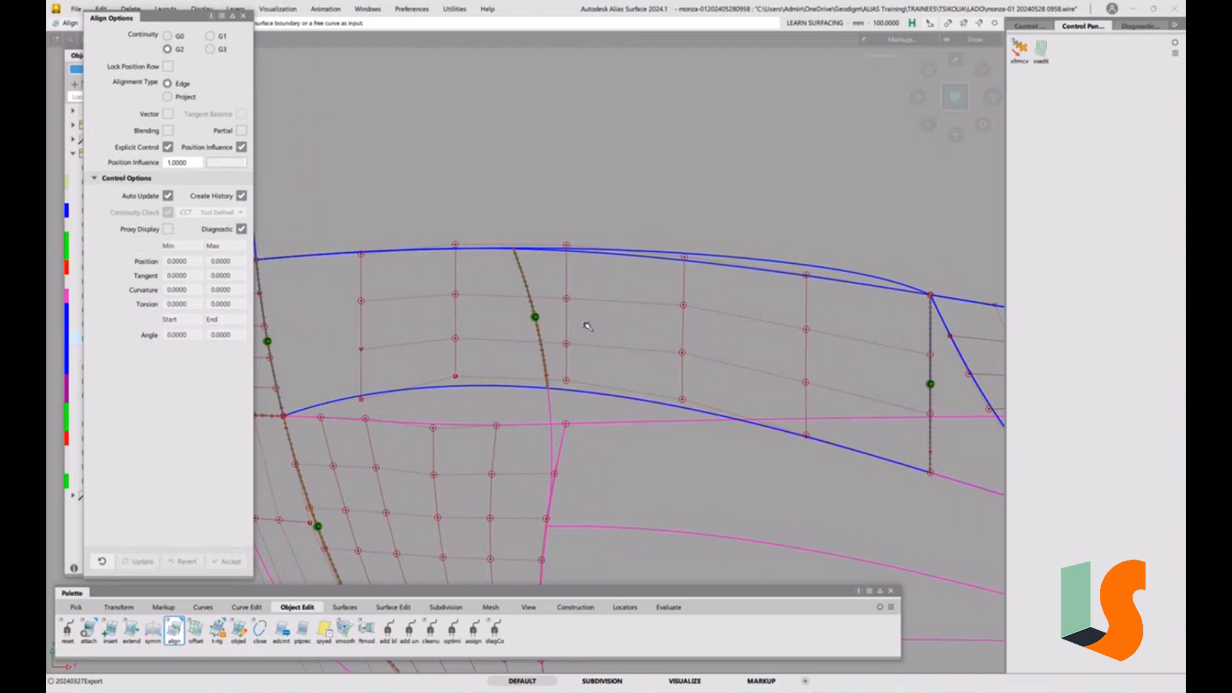
- Nudge the two inner CVs of the strip patch's row just past the middle seam slightly upward with Transform CV
{"action": "key", "text": "F8"}
{"action": "left_click_drag", "start_coordinate": [586, 326], "coordinate": [557, 312], "text": "ctrl+shift"}
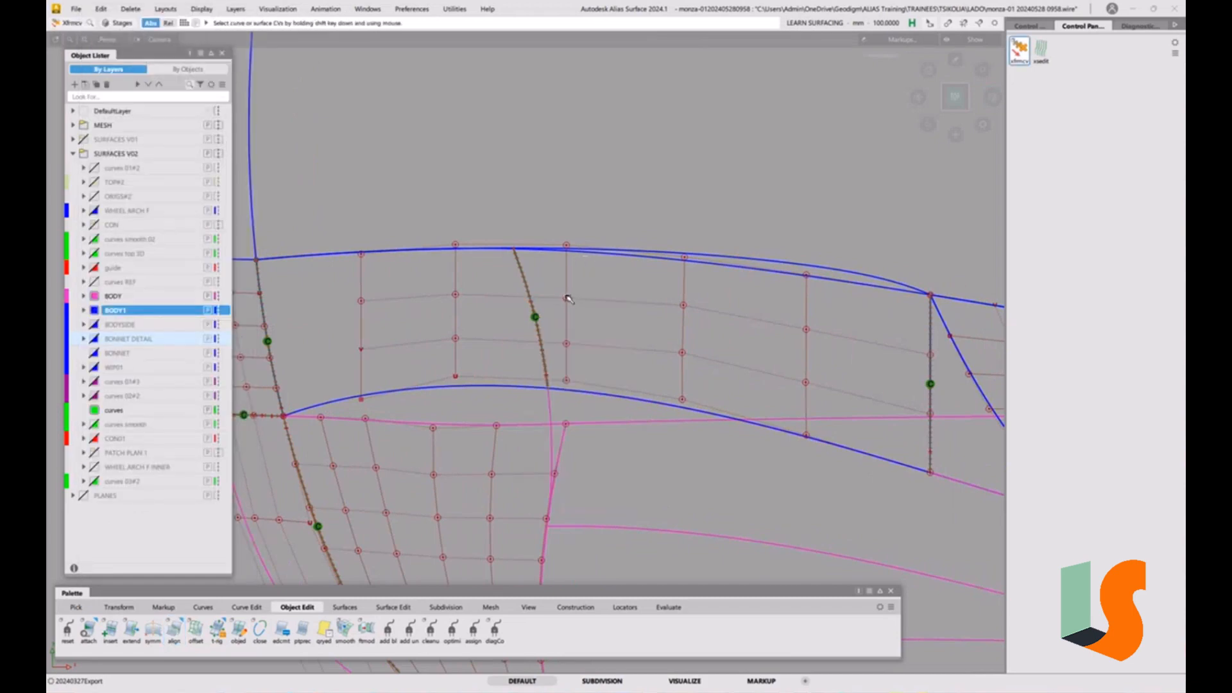
{"action": "left_click", "coordinate": [566, 298]}
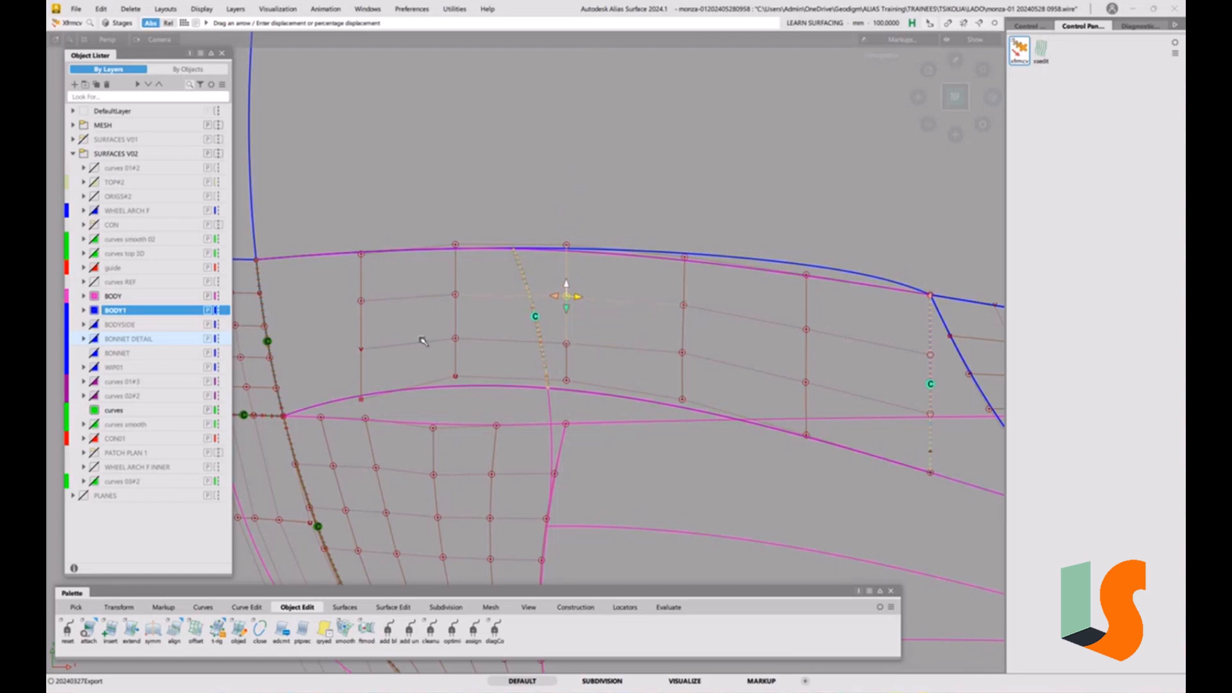
{"action": "left_click", "coordinate": [567, 346]}
{"action": "left_click_drag", "start_coordinate": [593, 368], "coordinate": [600, 220]}
{"action": "left_click", "coordinate": [657, 326]}
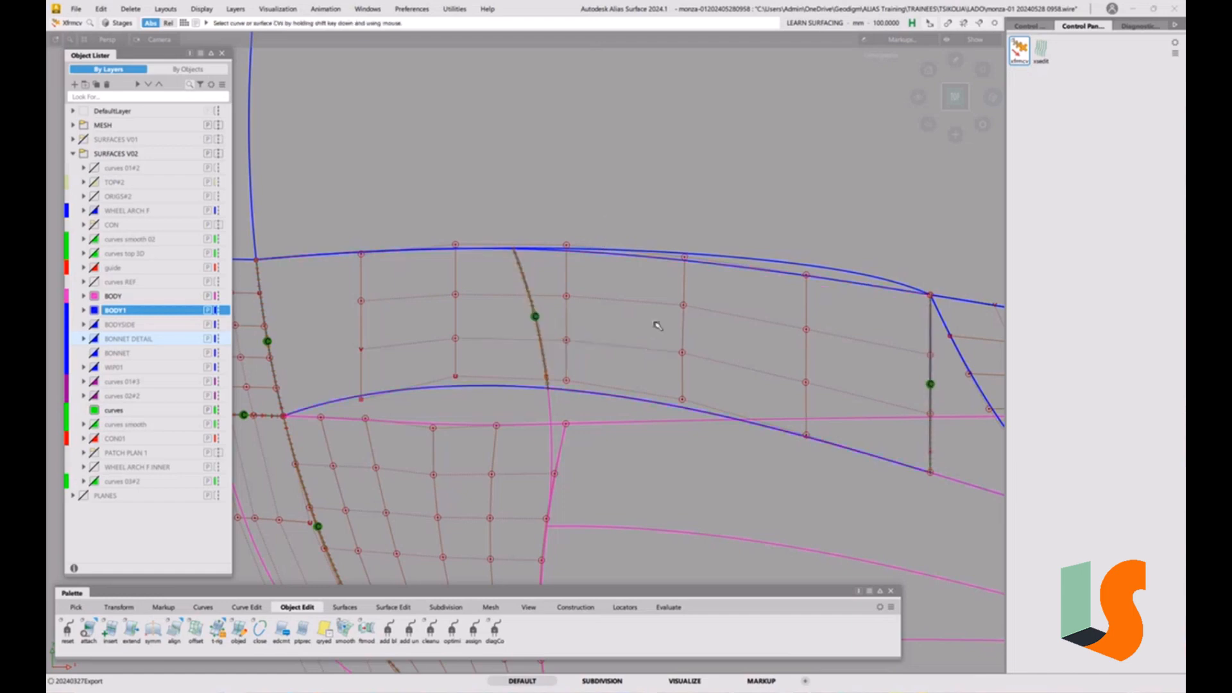
- Apply Isoangle zebra shading along the Y vector to examine the highlight flow around the gap between the body patches
{"action": "left_click_drag", "start_coordinate": [624, 326], "coordinate": [545, 385], "text": "alt+shift"}
{"action": "left_click", "coordinate": [1122, 26]}
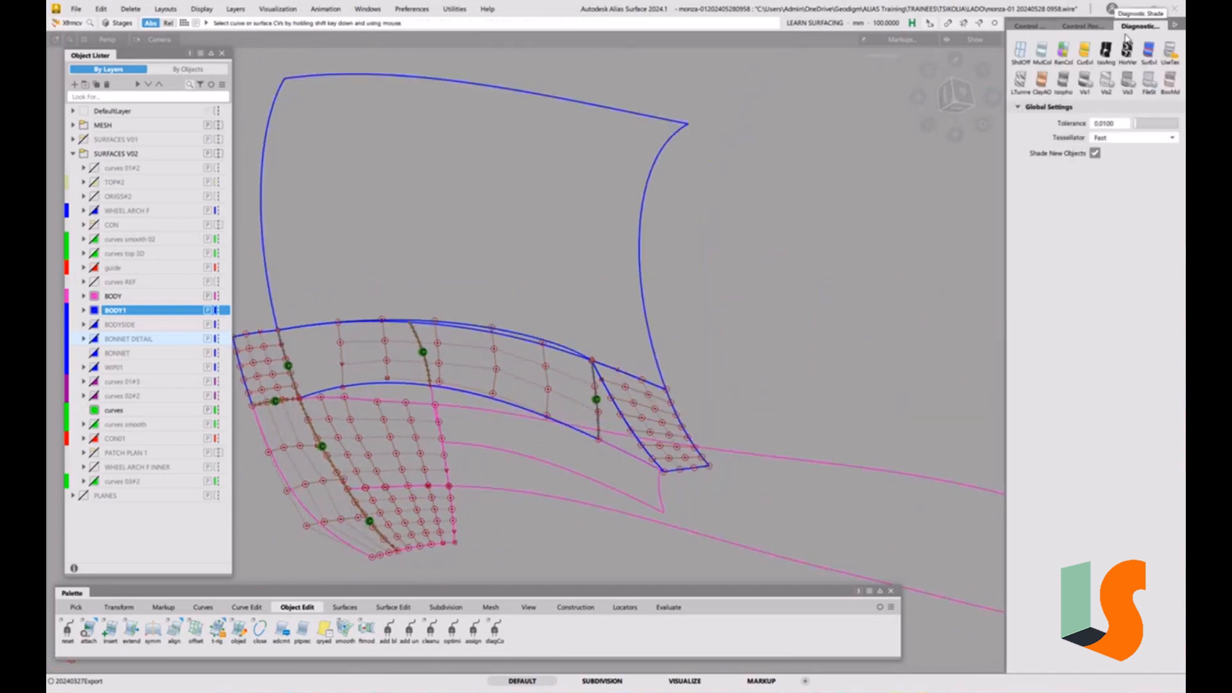
{"action": "left_click", "coordinate": [1105, 51]}
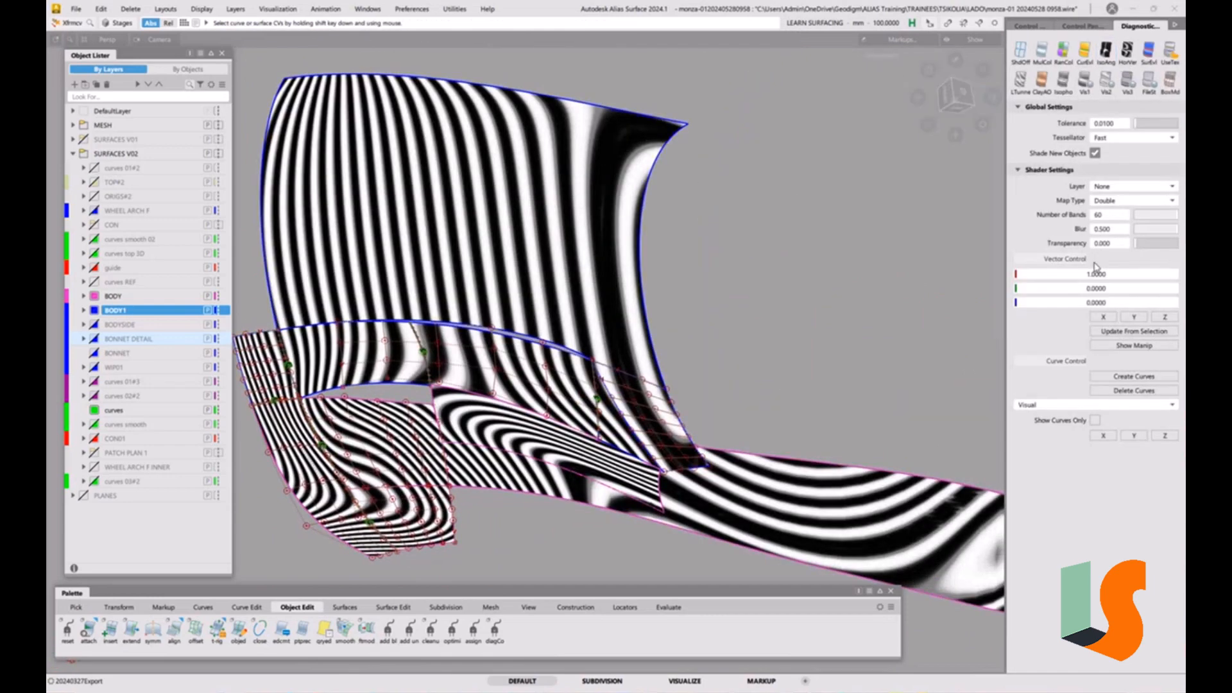
{"action": "left_click", "coordinate": [1132, 317]}
{"action": "left_click_drag", "start_coordinate": [616, 359], "coordinate": [452, 425], "text": "alt+shift"}
{"action": "right_click_drag", "start_coordinate": [452, 425], "coordinate": [518, 367], "text": "alt+shift"}
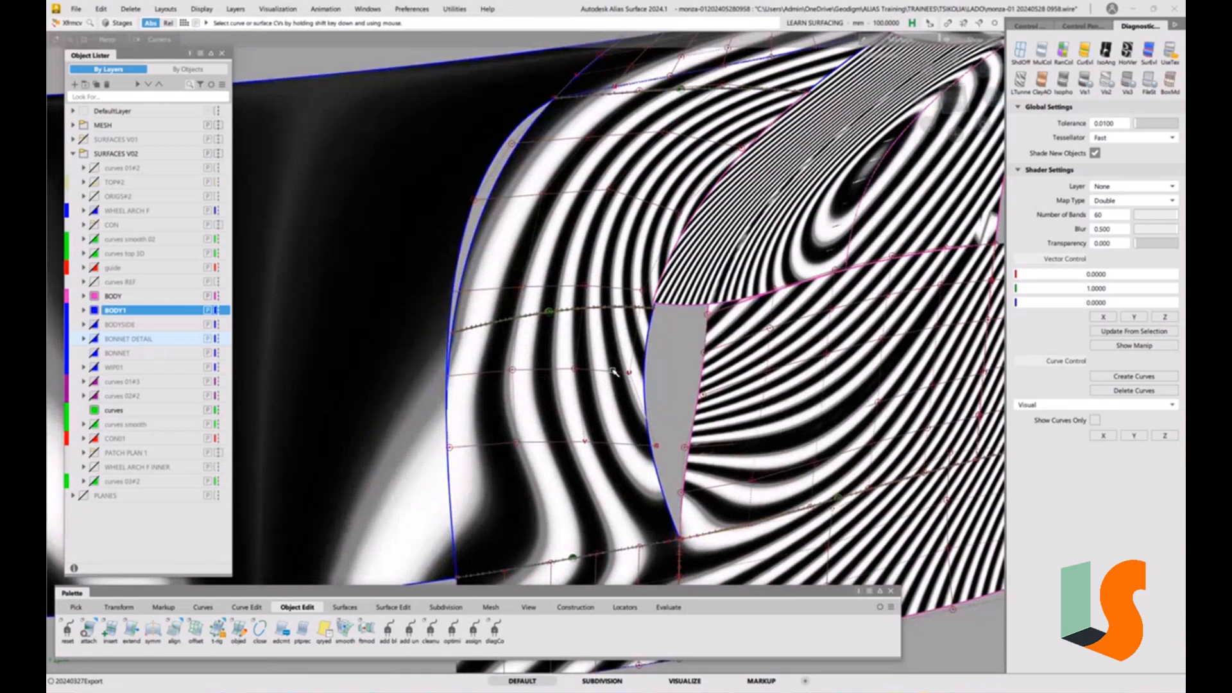
- Create Isoangle highlight curves on the two strip patches beside the gap and display only the curves on them
{"action": "key", "text": "ctrl+shift+d"}
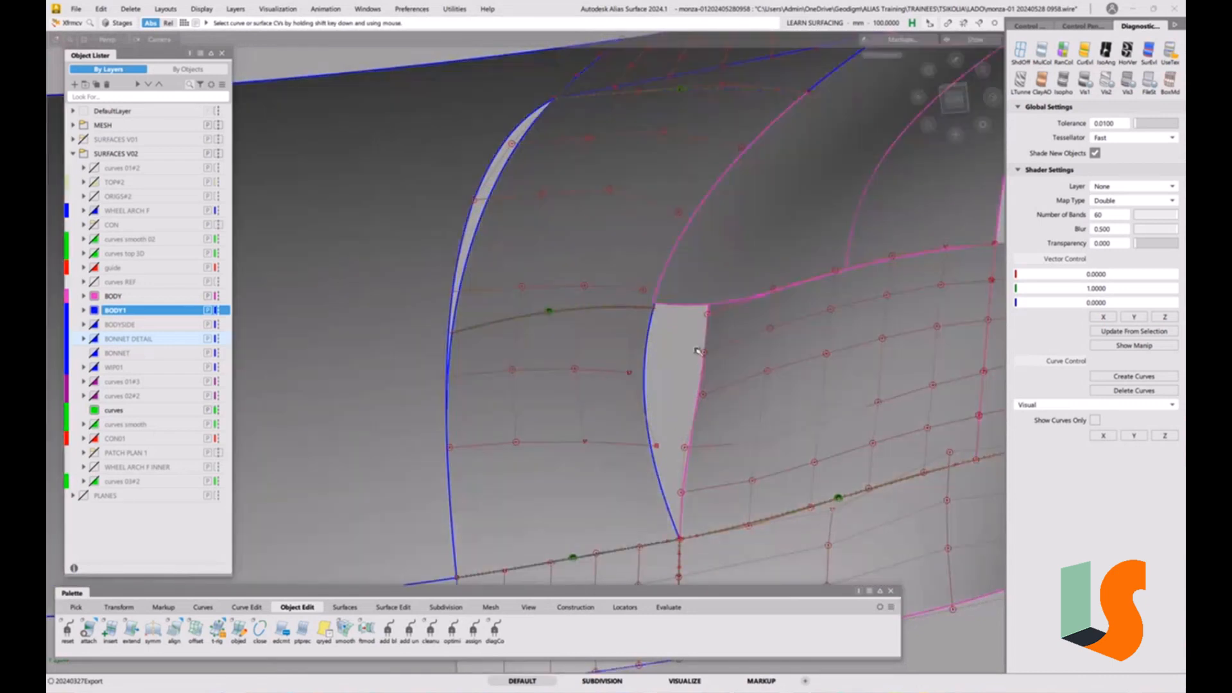
{"action": "key", "text": "F3"}
{"action": "left_click", "coordinate": [586, 351]}
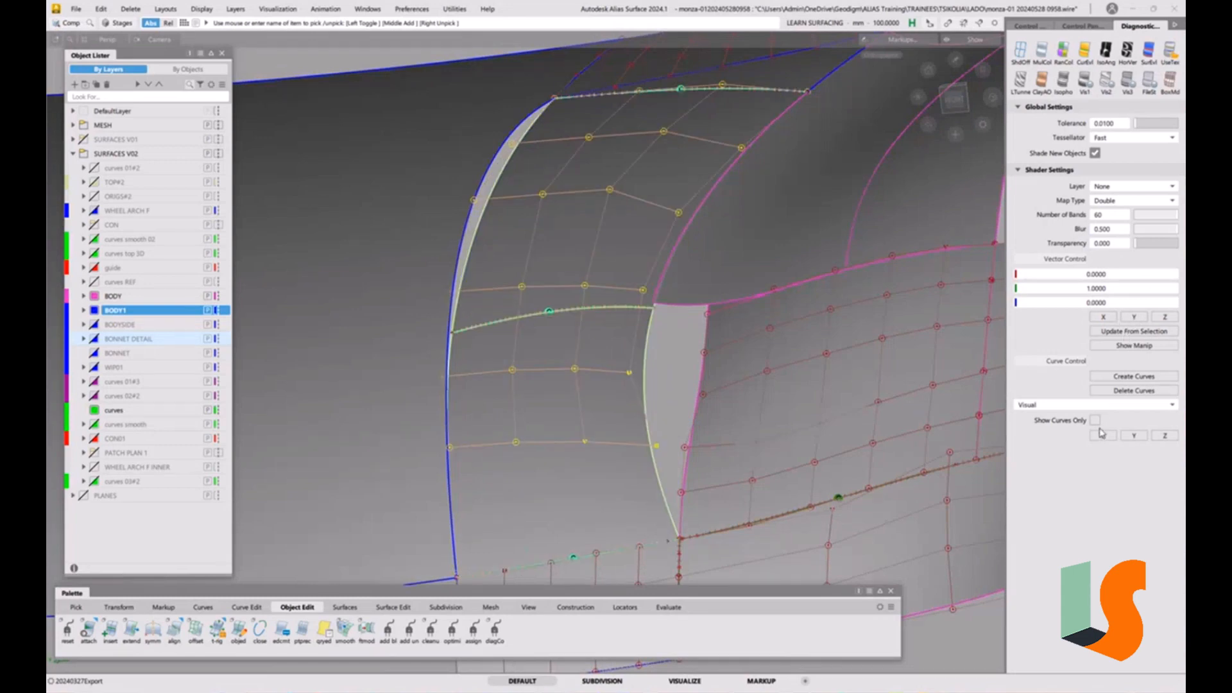
{"action": "left_click", "coordinate": [1135, 377]}
{"action": "left_click", "coordinate": [1095, 420]}
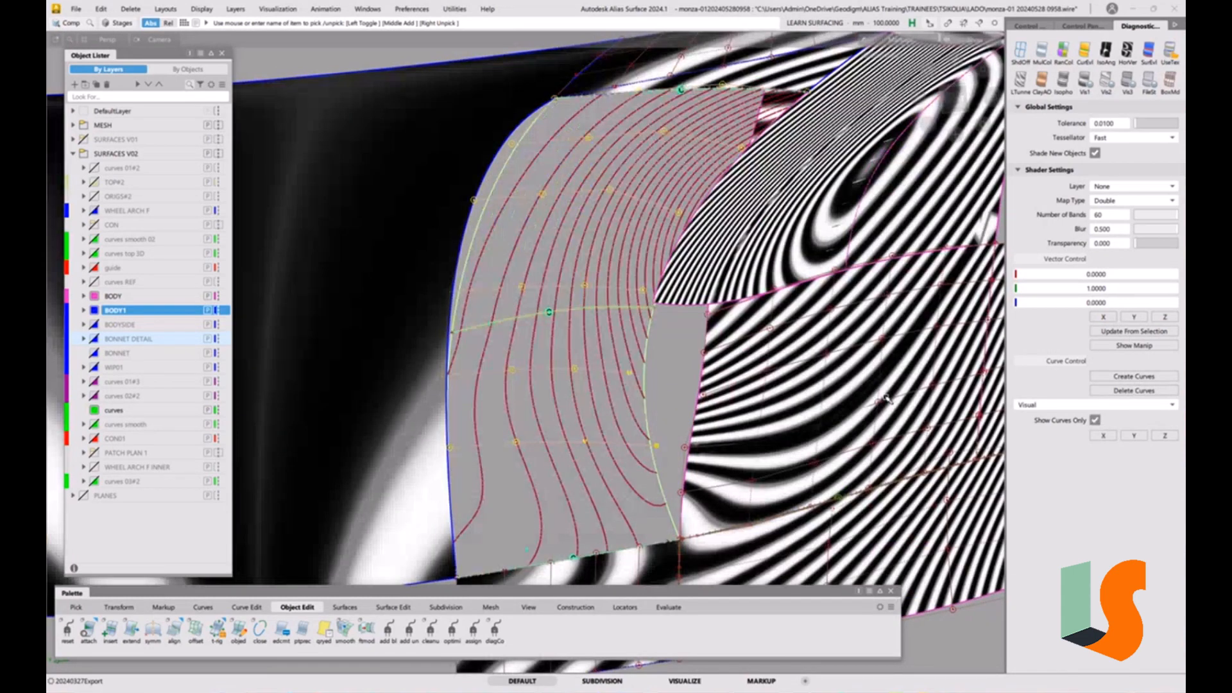
{"action": "scroll", "coordinate": [614, 421], "scroll_direction": "up", "scroll_amount": 3}
{"action": "left_click", "coordinate": [615, 376]}
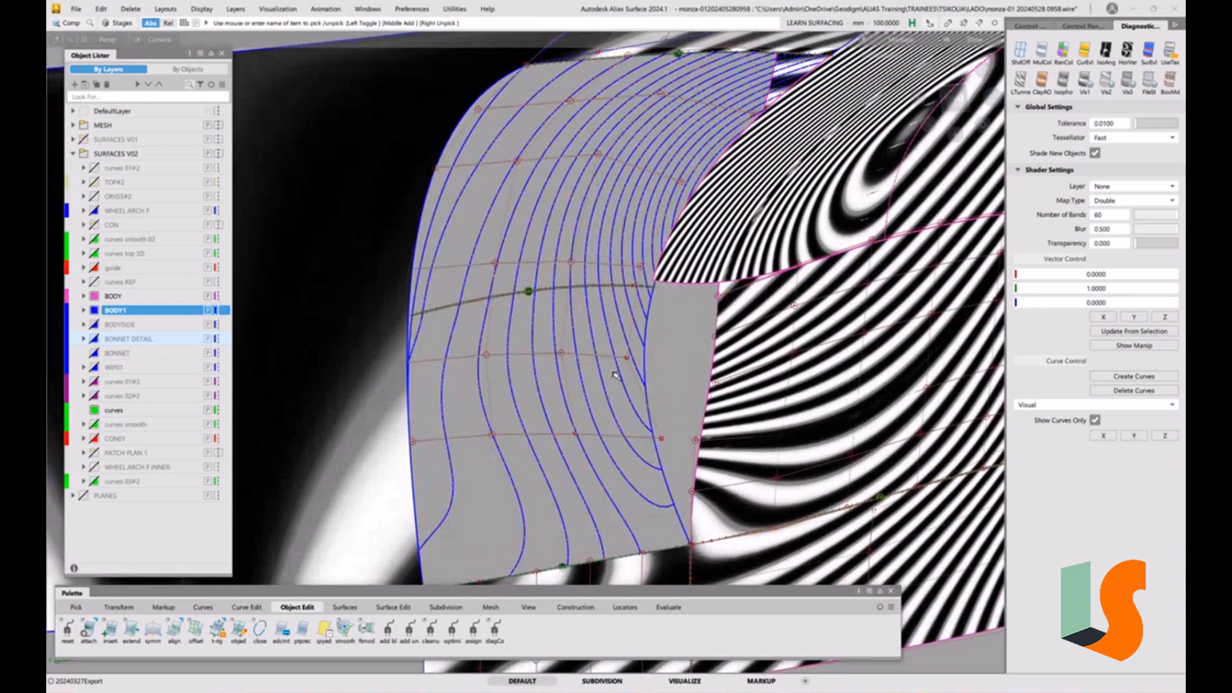
- Fine-tune the inner CV in the row just below the strip's middle seam with small Transform CV moves, following the highlight curves
{"action": "key", "text": "x"}
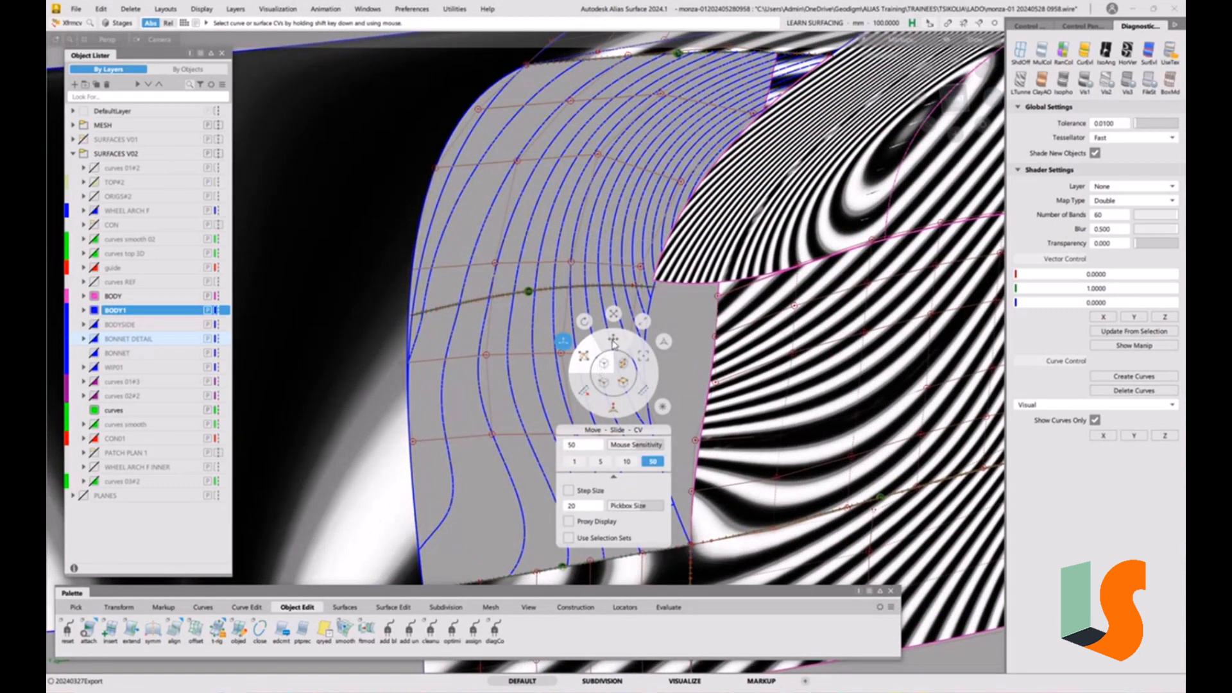
{"action": "left_click", "coordinate": [487, 355]}
{"action": "right_click_drag", "start_coordinate": [683, 336], "coordinate": [684, 340]}
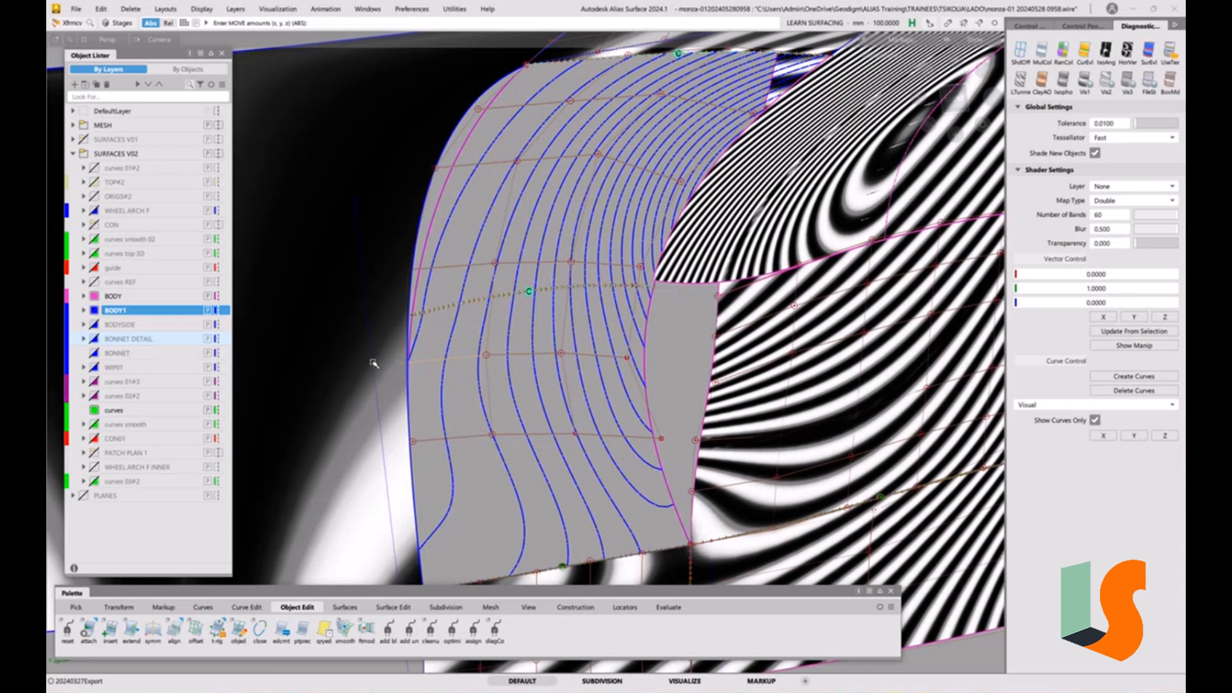
{"action": "right_click_drag", "start_coordinate": [372, 364], "coordinate": [368, 398]}
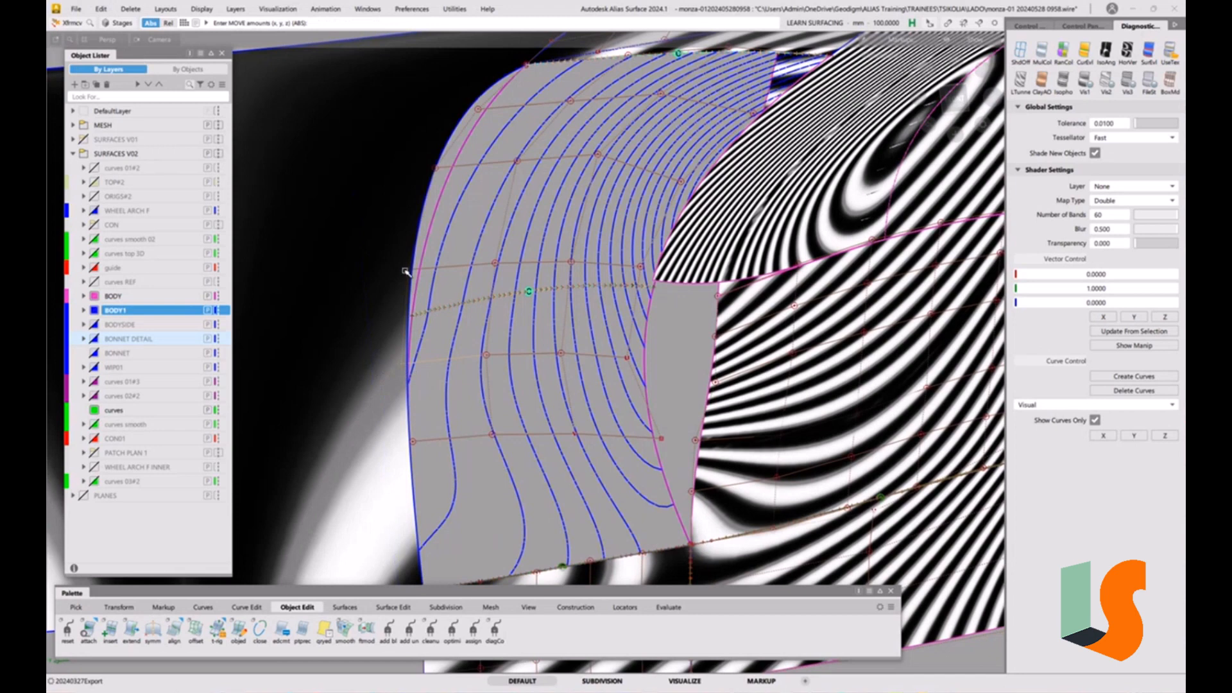
{"action": "right_click_drag", "start_coordinate": [360, 335], "coordinate": [351, 308]}
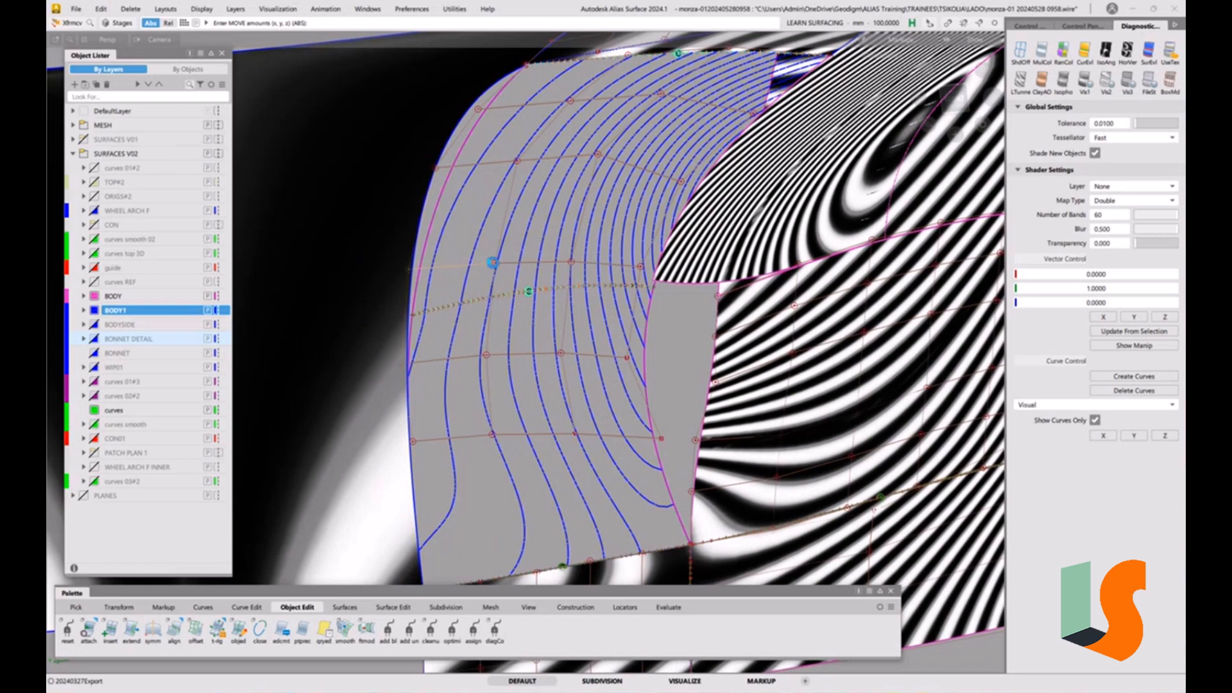
- Readjust the inner CVs on both sides of the strip's middle seam with small Transform CV moves to even the highlight curves
{"action": "left_click", "coordinate": [492, 263]}
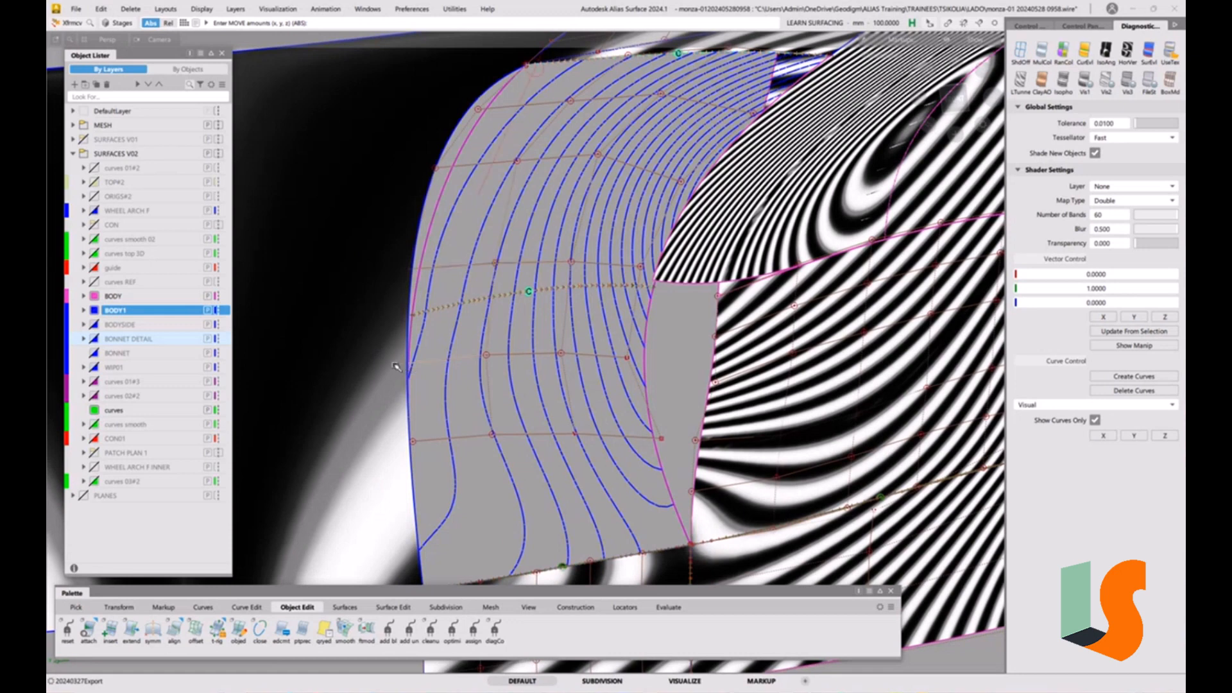
{"action": "right_click_drag", "start_coordinate": [386, 370], "coordinate": [394, 324]}
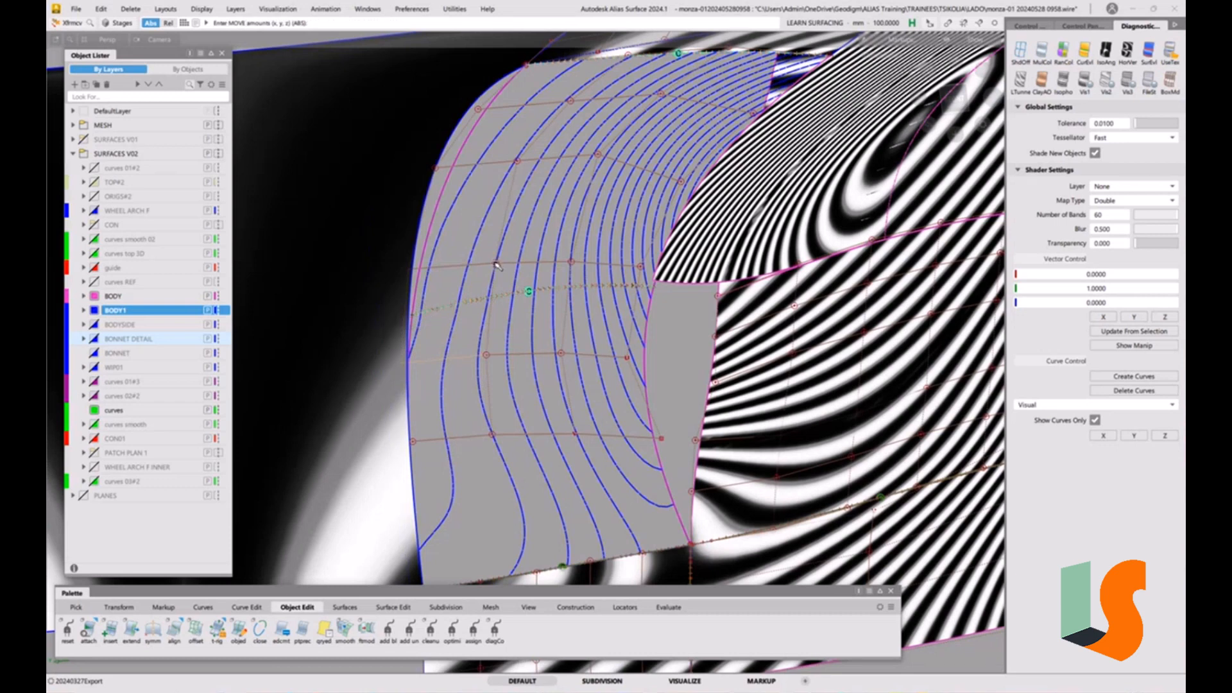
{"action": "right_click_drag", "start_coordinate": [497, 265], "coordinate": [517, 250]}
{"action": "left_click", "coordinate": [490, 356]}
{"action": "mouse_move", "coordinate": [499, 326]}
{"action": "right_mouse_down"}
{"action": "mouse_move", "coordinate": [503, 294]}
{"action": "mouse_move", "coordinate": [494, 324]}
{"action": "mouse_move", "coordinate": [513, 311]}
{"action": "right_mouse_up"}
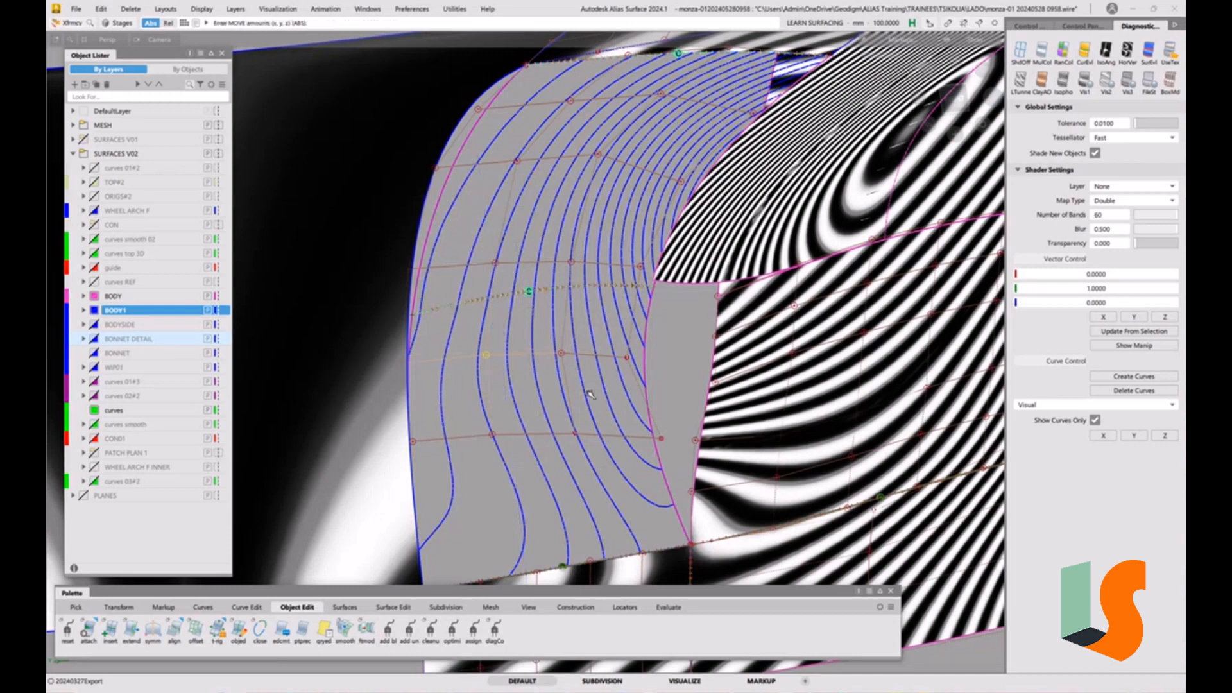
- Delete the highlight curves from the strip patches and restore their full zebra shading
{"action": "left_click_drag", "start_coordinate": [590, 395], "coordinate": [616, 394], "text": "alt+shift"}
{"action": "middle_click_drag", "start_coordinate": [616, 394], "coordinate": [618, 472], "text": "alt+shift"}
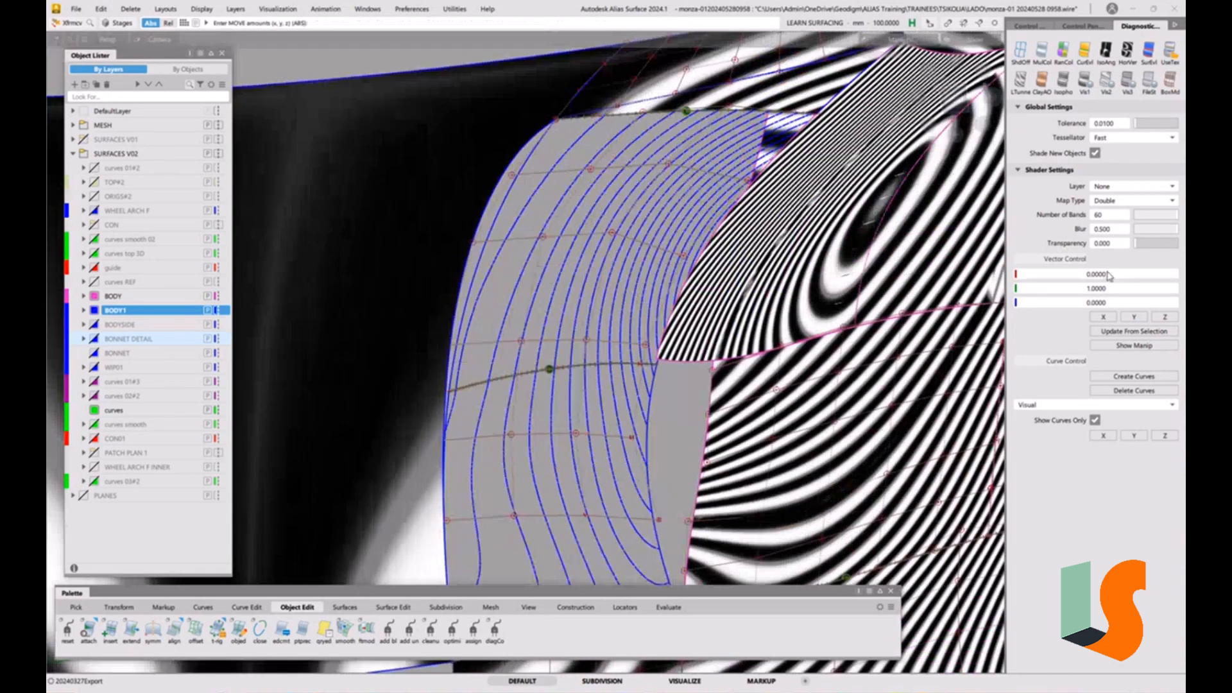
{"action": "left_click", "coordinate": [1137, 393]}
{"action": "left_click", "coordinate": [1096, 421]}
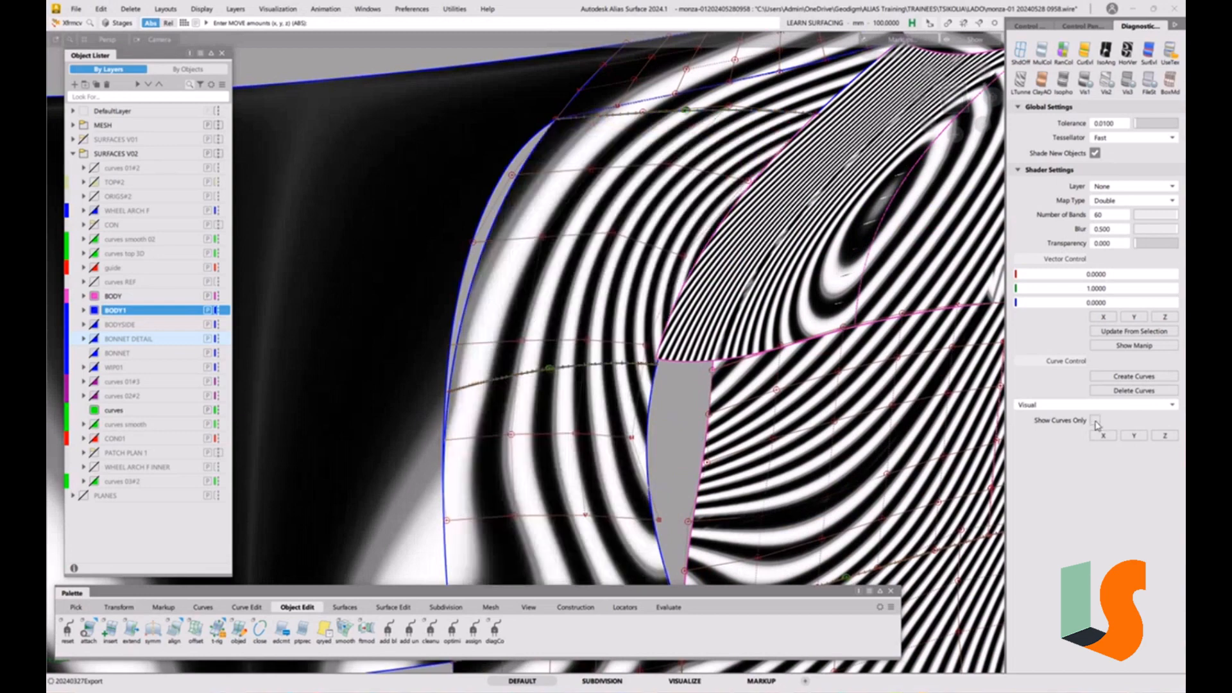
- Inspect the zebra flow across all patches, switch the shading off and show the reference mesh with the surrounding body patches
{"action": "left_click_drag", "start_coordinate": [752, 353], "coordinate": [657, 324], "text": "alt+shift"}
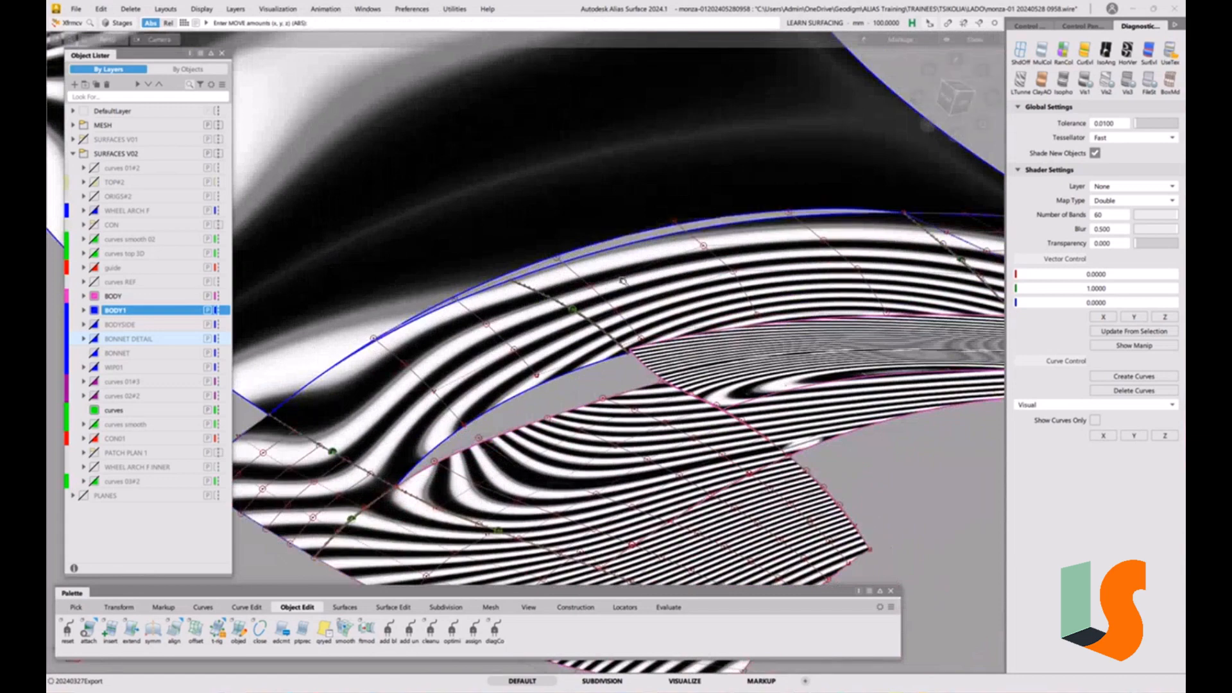
{"action": "right_click_drag", "start_coordinate": [624, 281], "coordinate": [726, 342], "text": "alt+shift"}
{"action": "middle_click_drag", "start_coordinate": [762, 342], "coordinate": [718, 372], "text": "alt+shift"}
{"action": "right_click_drag", "start_coordinate": [681, 305], "coordinate": [630, 367], "text": "alt+shift"}
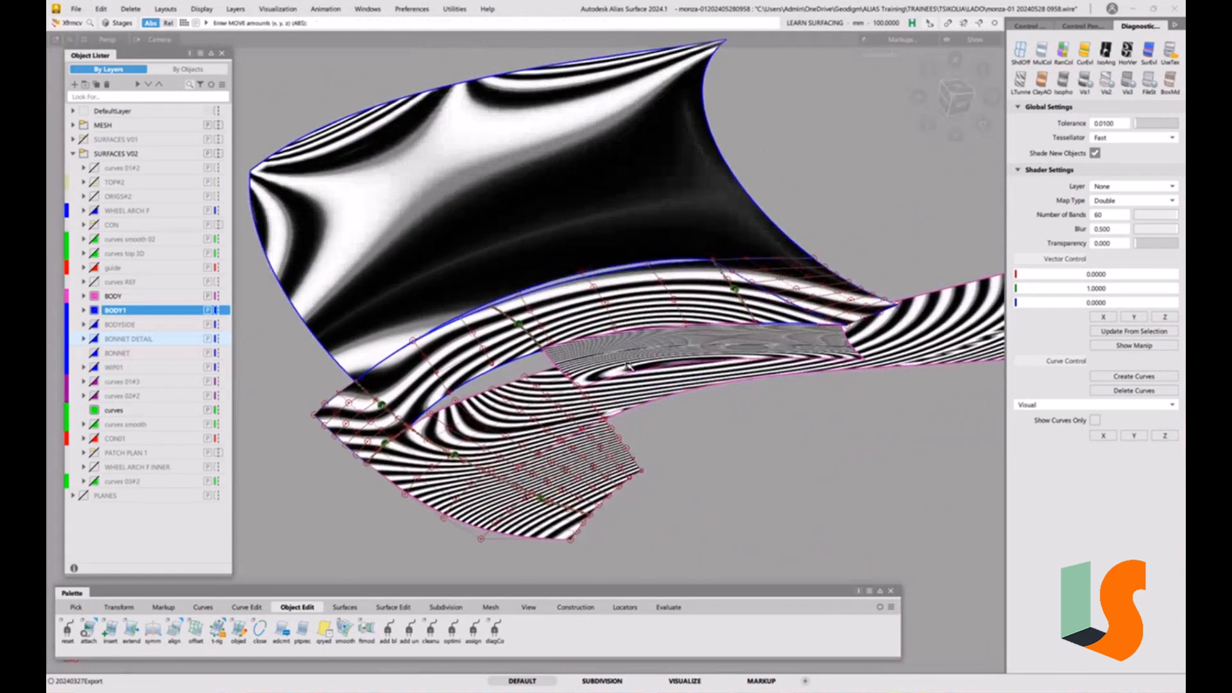
{"action": "key", "text": "5"}
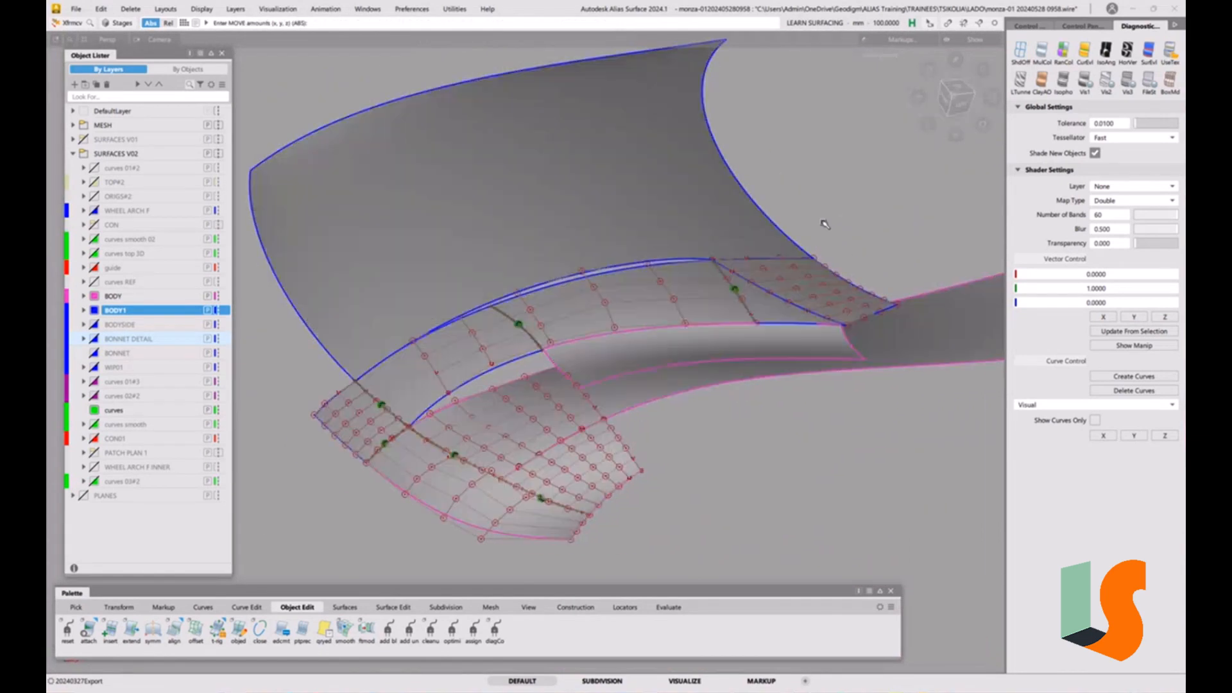
{"action": "key", "text": "Delete"}
{"action": "left_click_drag", "start_coordinate": [556, 198], "coordinate": [635, 352], "text": "alt+shift"}
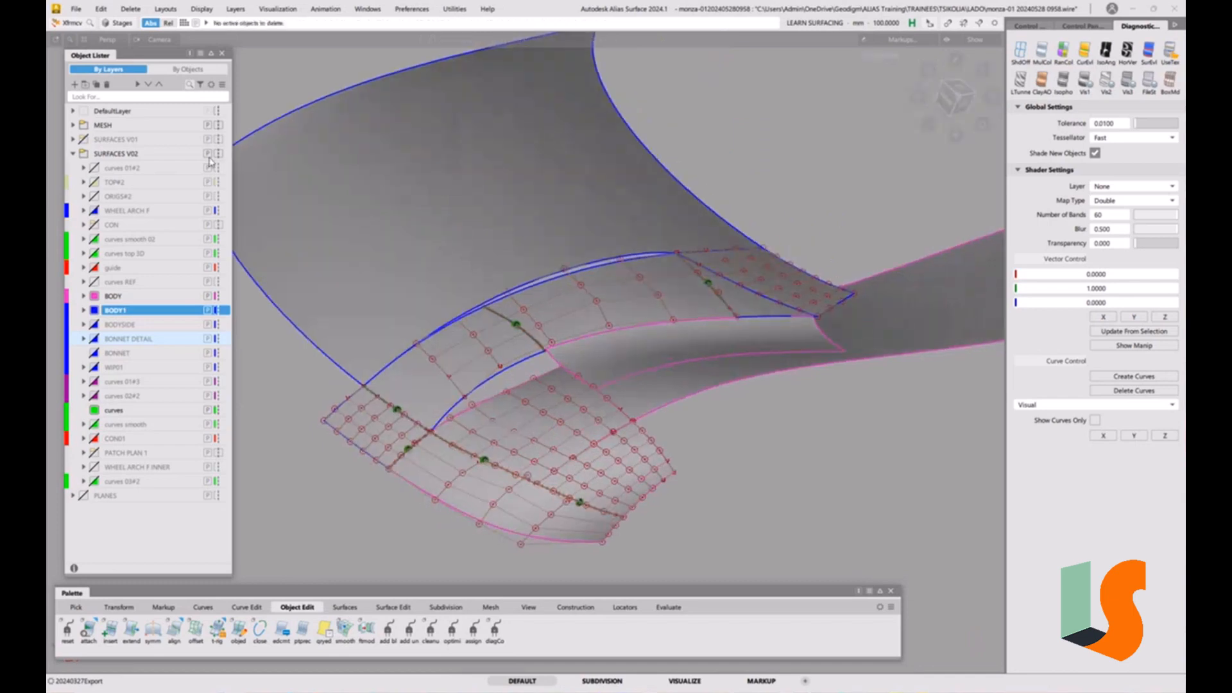
{"action": "key", "text": "1"}
{"action": "key", "text": "5"}
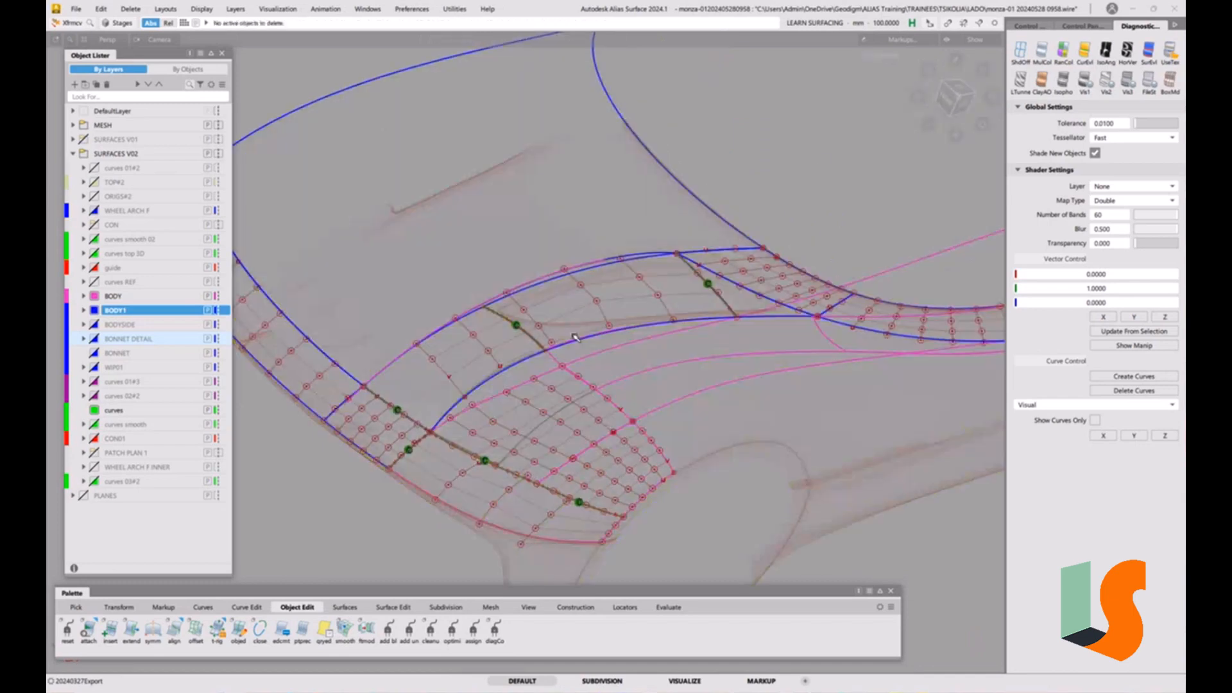
- Show the X axis aligned and Y axis aligned cross sections to compare surfaces with mesh, and close the cross-section editor
{"action": "left_click", "coordinate": [1087, 25]}
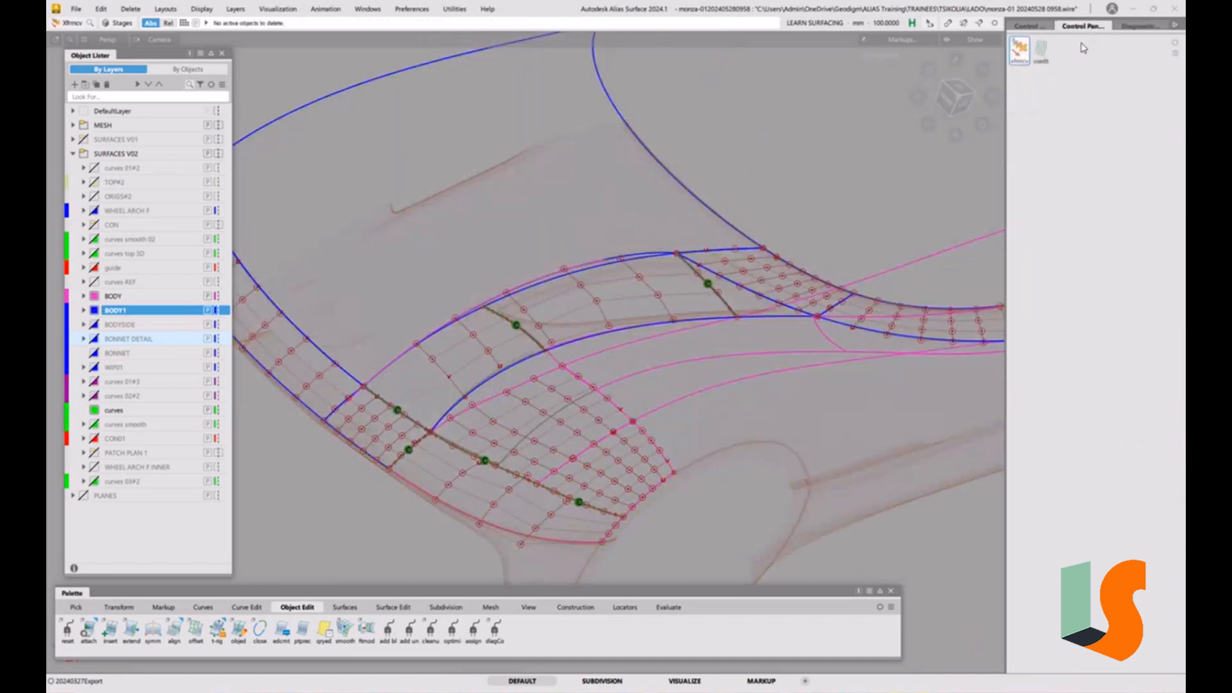
{"action": "left_click", "coordinate": [1041, 52]}
{"action": "left_click", "coordinate": [851, 263]}
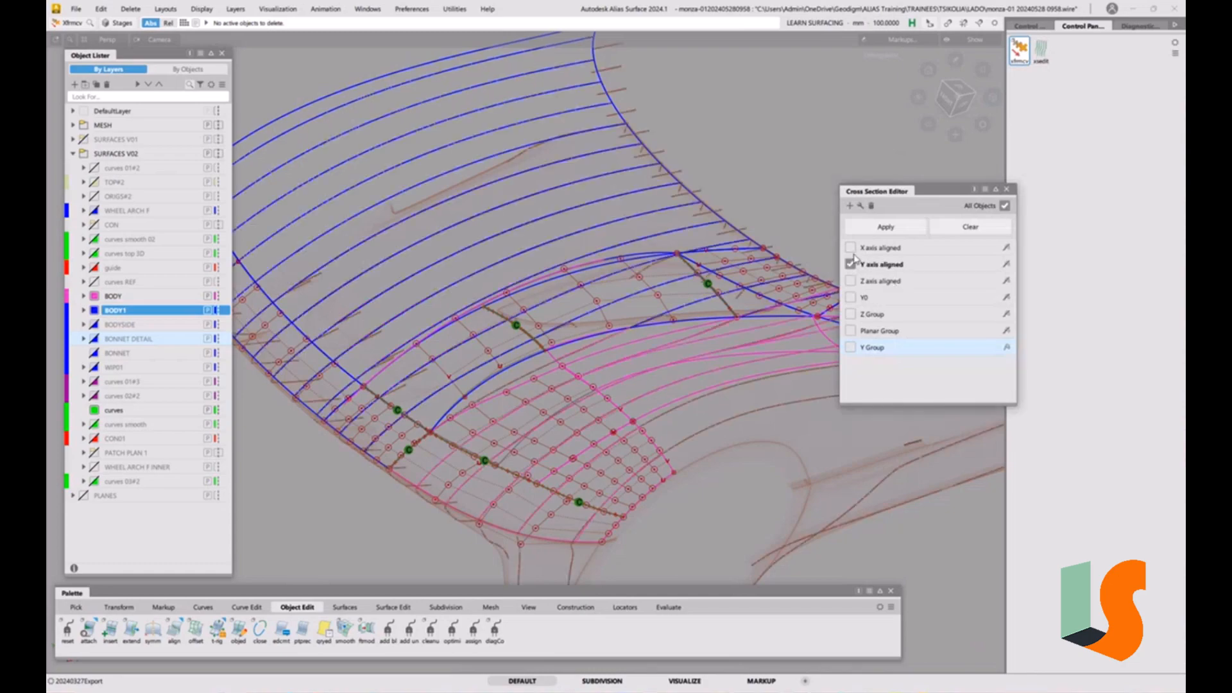
{"action": "left_click", "coordinate": [850, 248]}
{"action": "scroll", "coordinate": [546, 336], "scroll_direction": "up", "scroll_amount": 5}
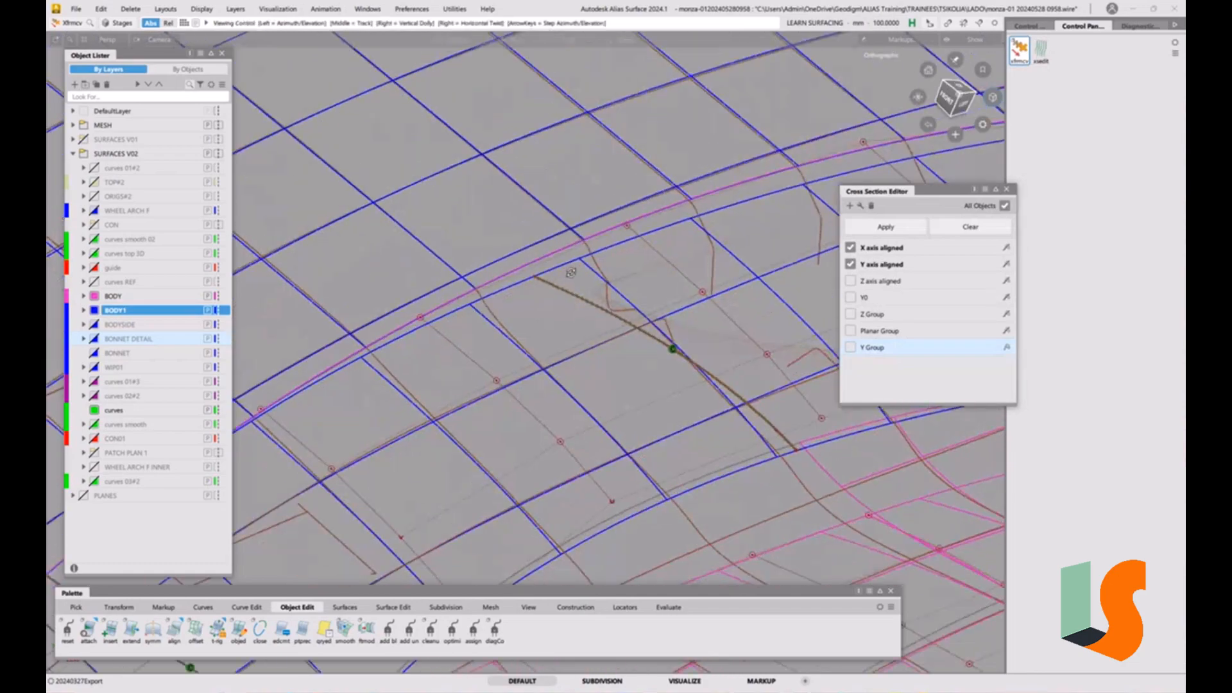
{"action": "left_click_drag", "start_coordinate": [515, 275], "coordinate": [646, 301], "text": "alt+shift"}
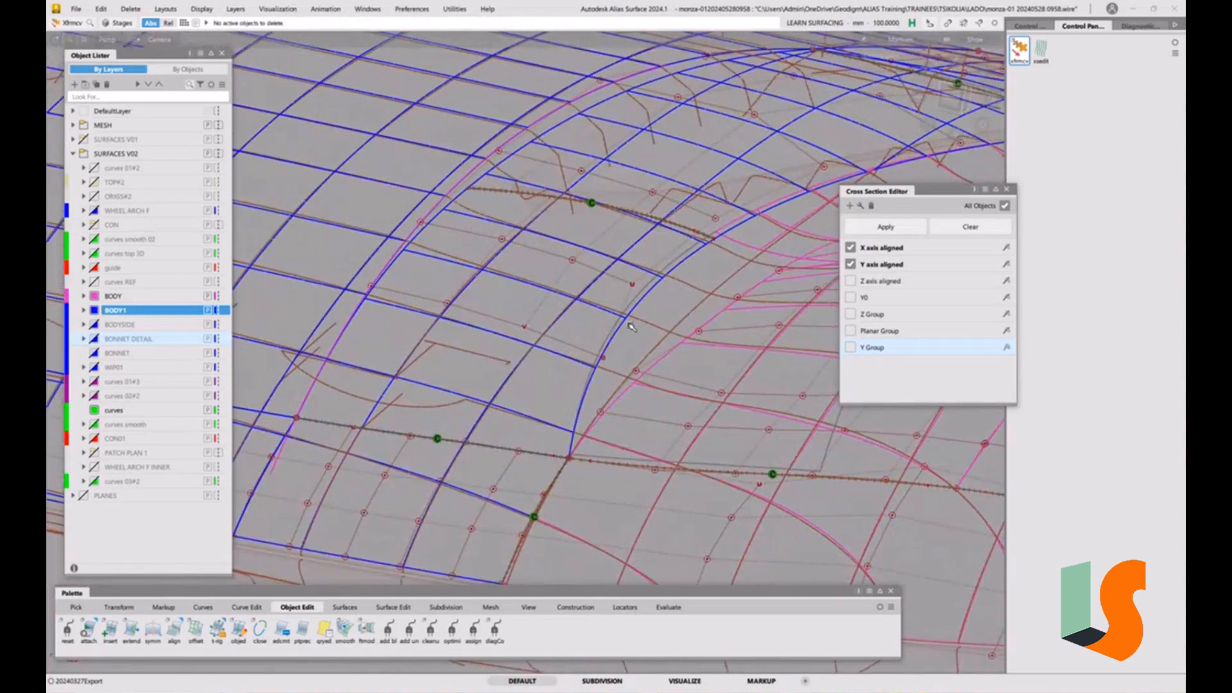
{"action": "left_click_drag", "start_coordinate": [697, 293], "coordinate": [536, 216], "text": "alt+shift"}
{"action": "right_click_drag", "start_coordinate": [535, 216], "coordinate": [504, 204], "text": "alt+shift"}
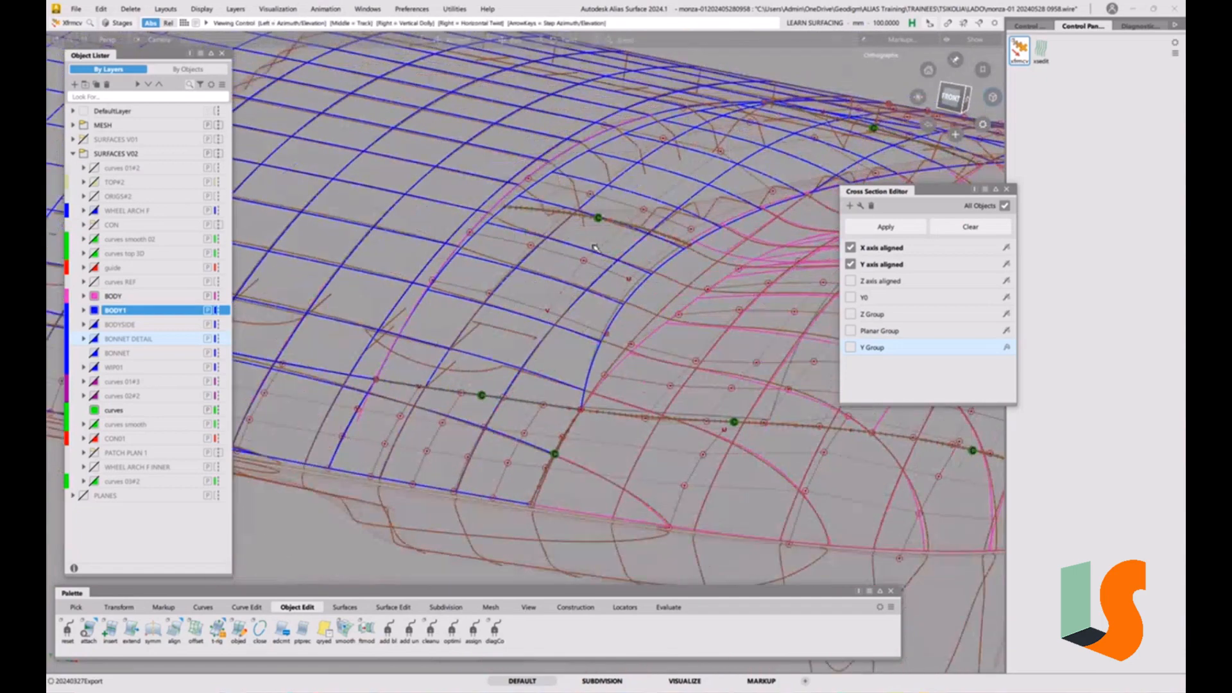
{"action": "left_click_drag", "start_coordinate": [504, 204], "coordinate": [637, 239], "text": "alt+shift"}
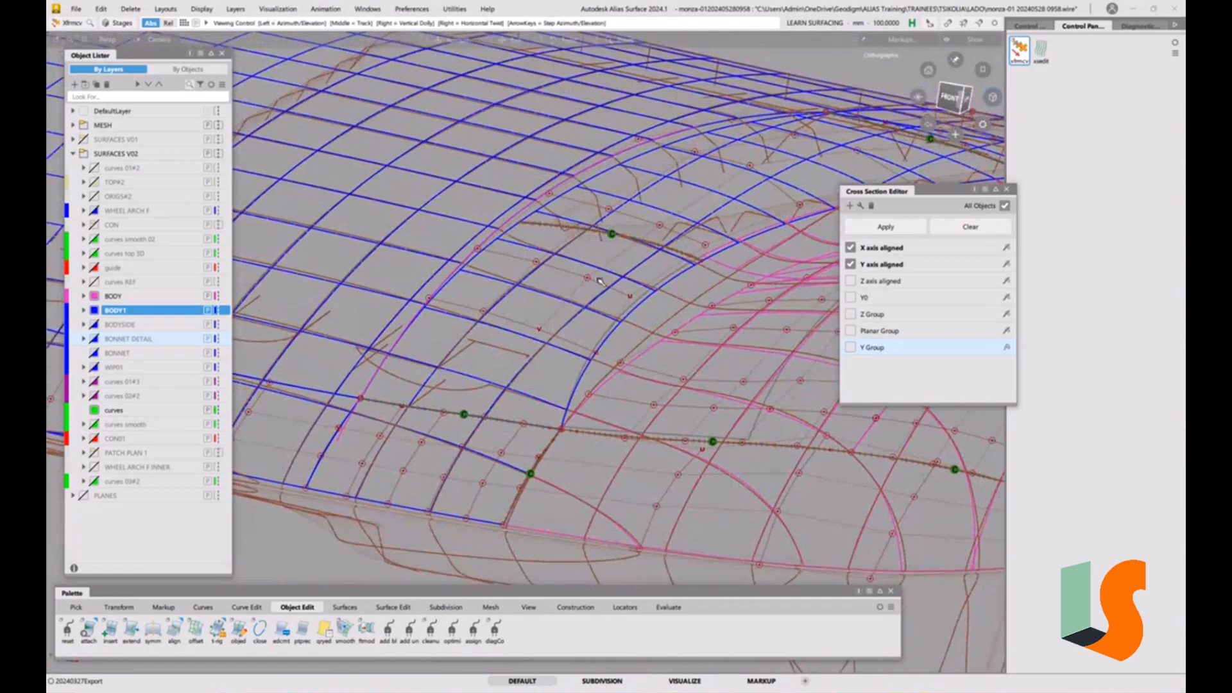
{"action": "left_click", "coordinate": [1007, 190]}
- Add surface continuity locators to the outer seam of the front patch and the three seams around the rear corner patch
{"action": "left_click_drag", "start_coordinate": [648, 333], "coordinate": [692, 398], "text": "alt+shift"}
{"action": "left_click", "coordinate": [668, 607]}
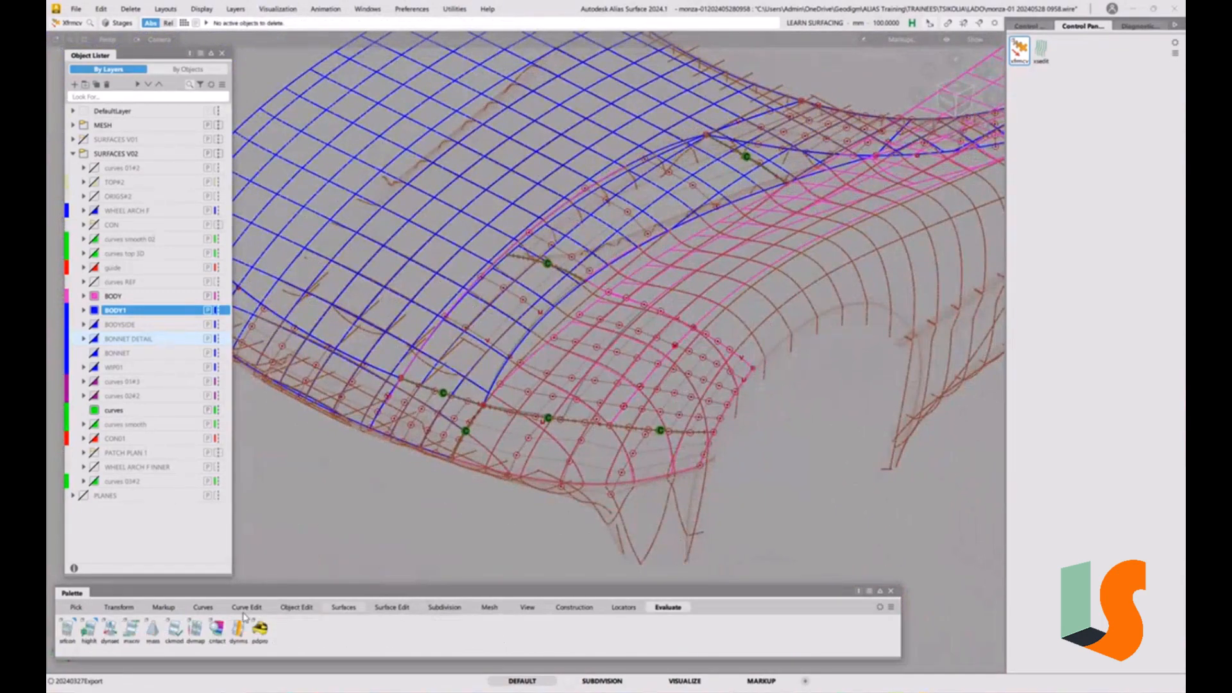
{"action": "left_click", "coordinate": [67, 625]}
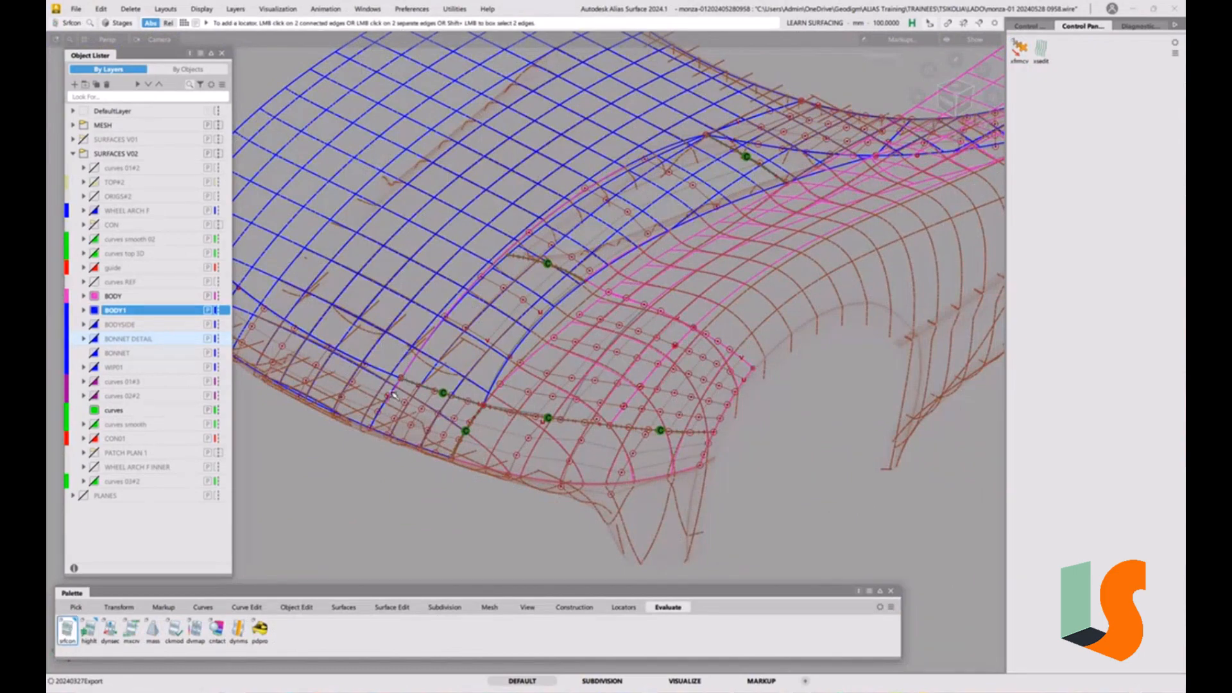
{"action": "left_click", "coordinate": [394, 395]}
{"action": "left_click_drag", "start_coordinate": [539, 280], "coordinate": [670, 227], "text": "alt+shift"}
{"action": "left_click", "coordinate": [671, 198]}
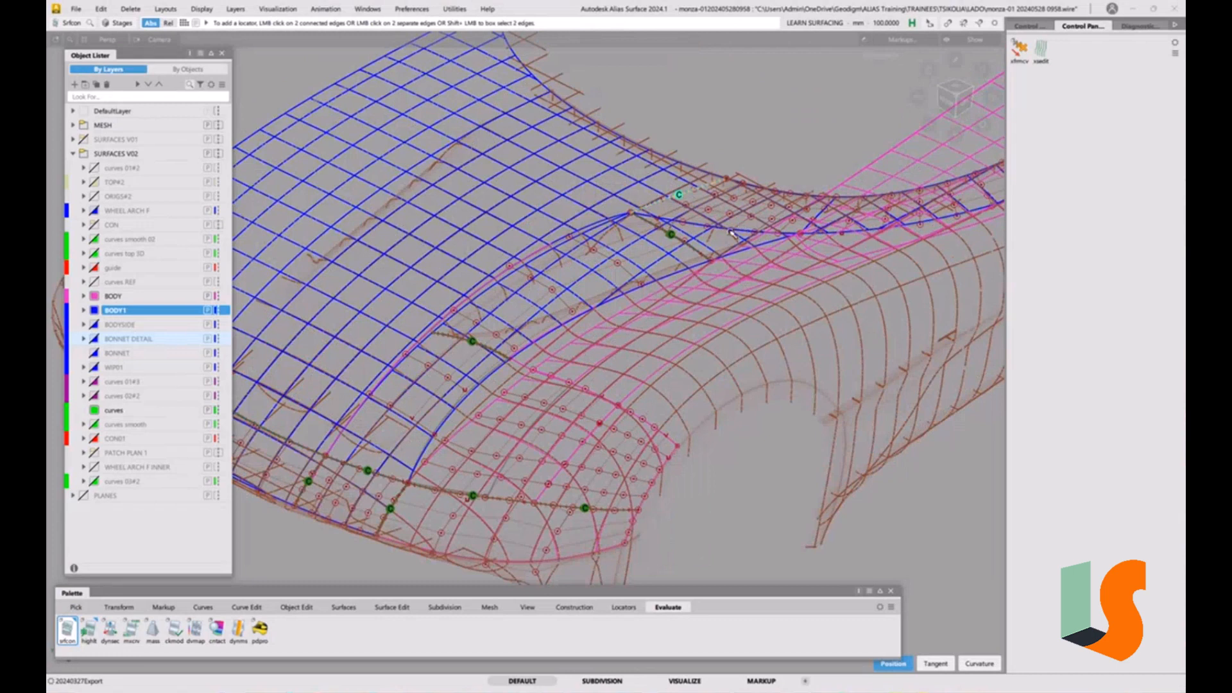
{"action": "left_click", "coordinate": [730, 232]}
{"action": "left_click", "coordinate": [820, 217]}
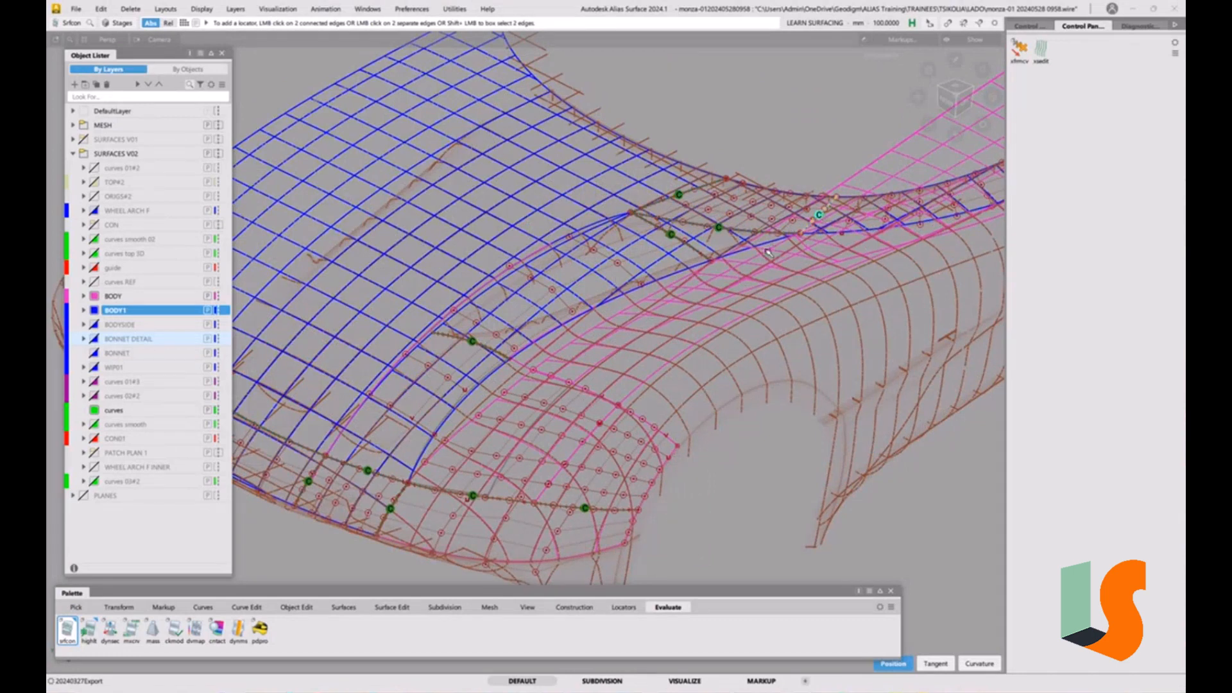
- Add a surface continuity locator to the inner seam between the magenta body patches beside the wheel arch
{"action": "right_click_drag", "start_coordinate": [768, 252], "coordinate": [618, 408], "text": "alt+shift"}
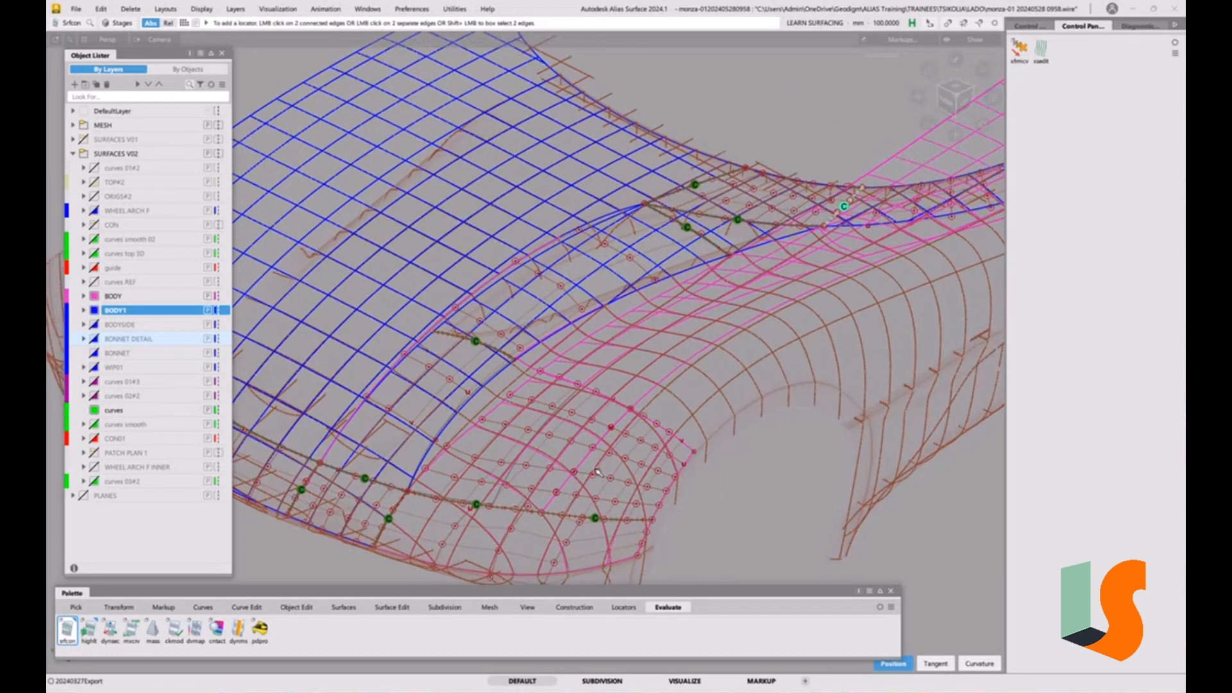
{"action": "left_click", "coordinate": [611, 452]}
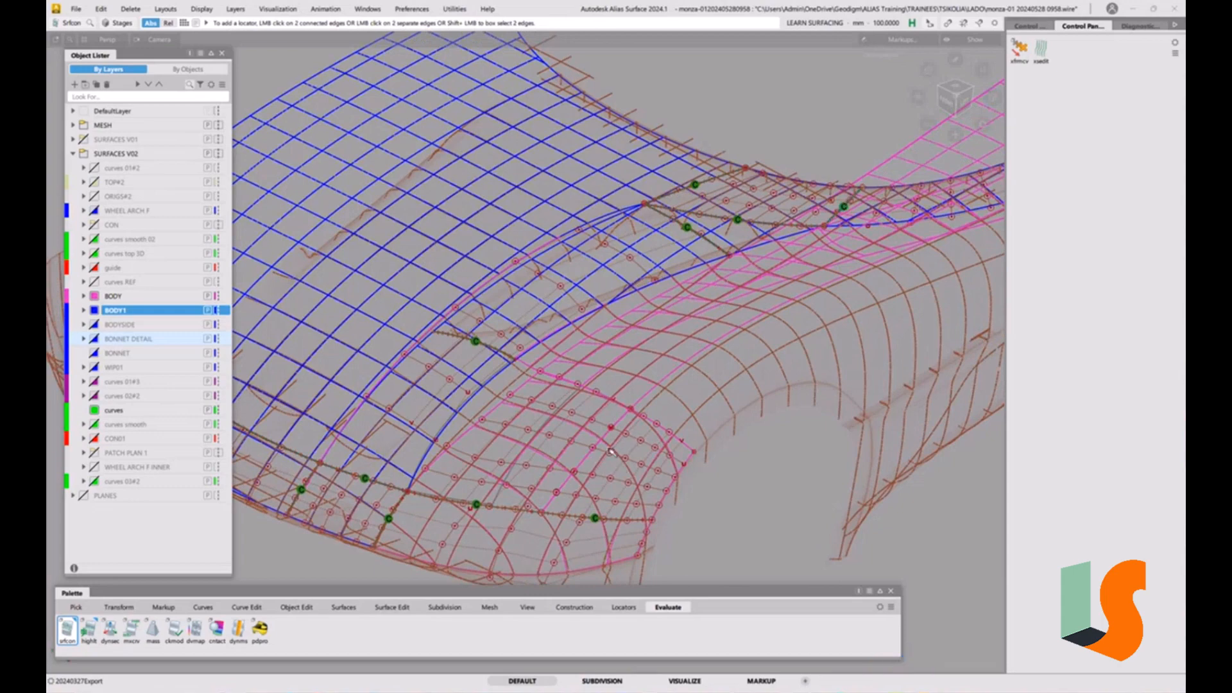
{"action": "right_click_drag", "start_coordinate": [607, 481], "coordinate": [615, 417], "text": "alt+shift"}
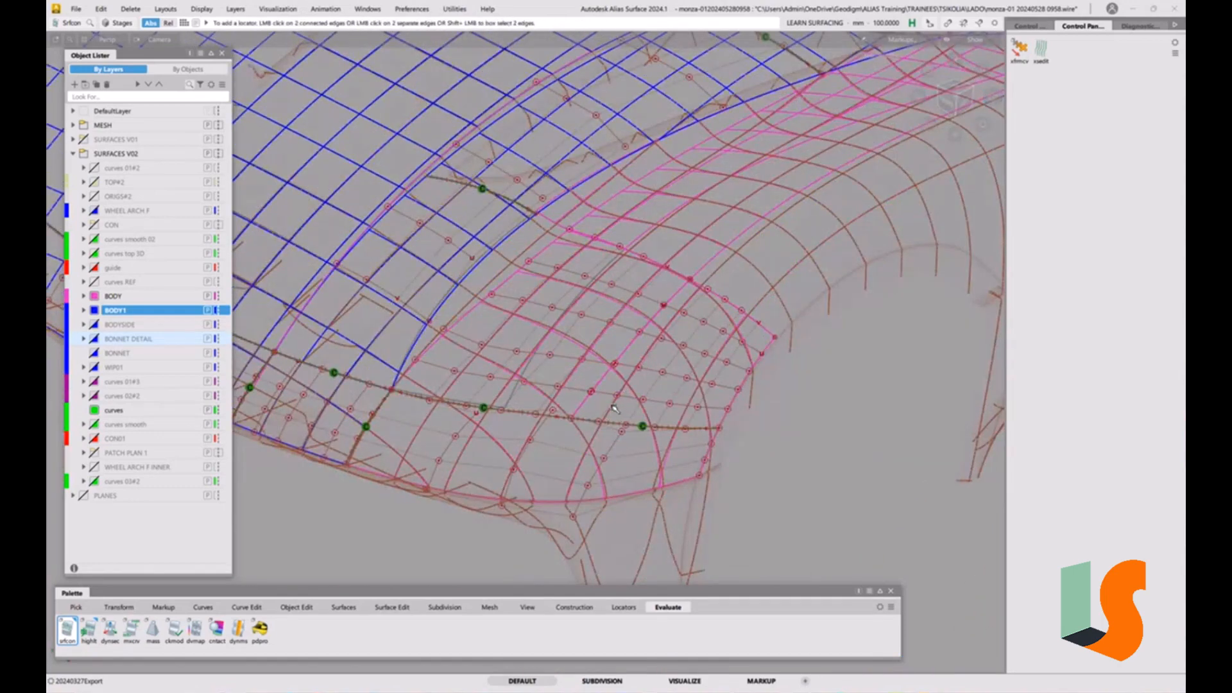
{"action": "left_click", "coordinate": [601, 386]}
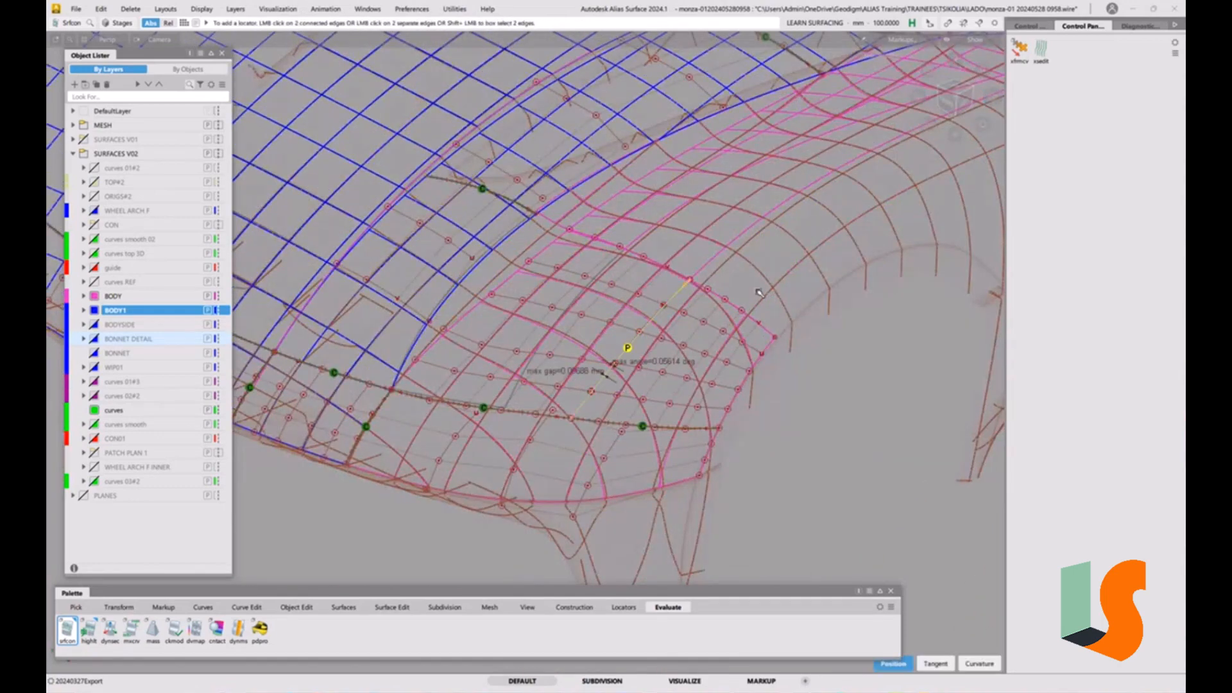
- Delete the construction history of the two magenta patches that meet at the inner seam beside the wheel arch
{"action": "right_click_drag", "start_coordinate": [602, 388], "coordinate": [607, 400], "text": "alt+shift"}
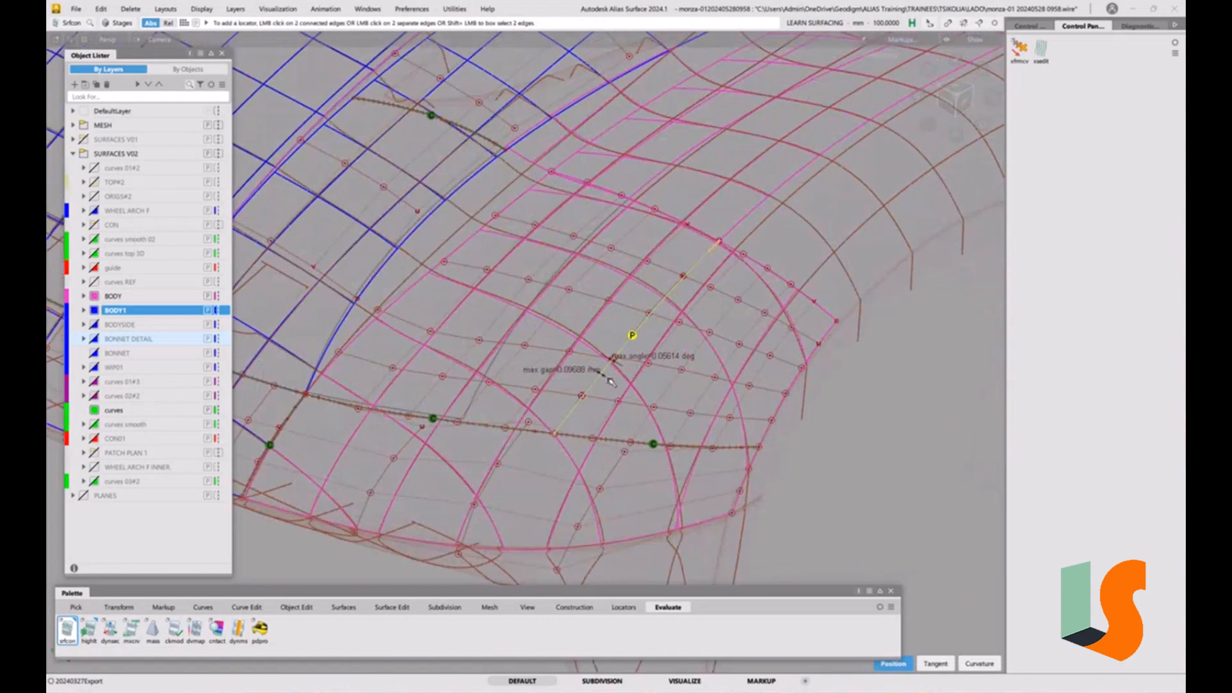
{"action": "middle_click_drag", "start_coordinate": [610, 381], "coordinate": [582, 414], "text": "alt+shift"}
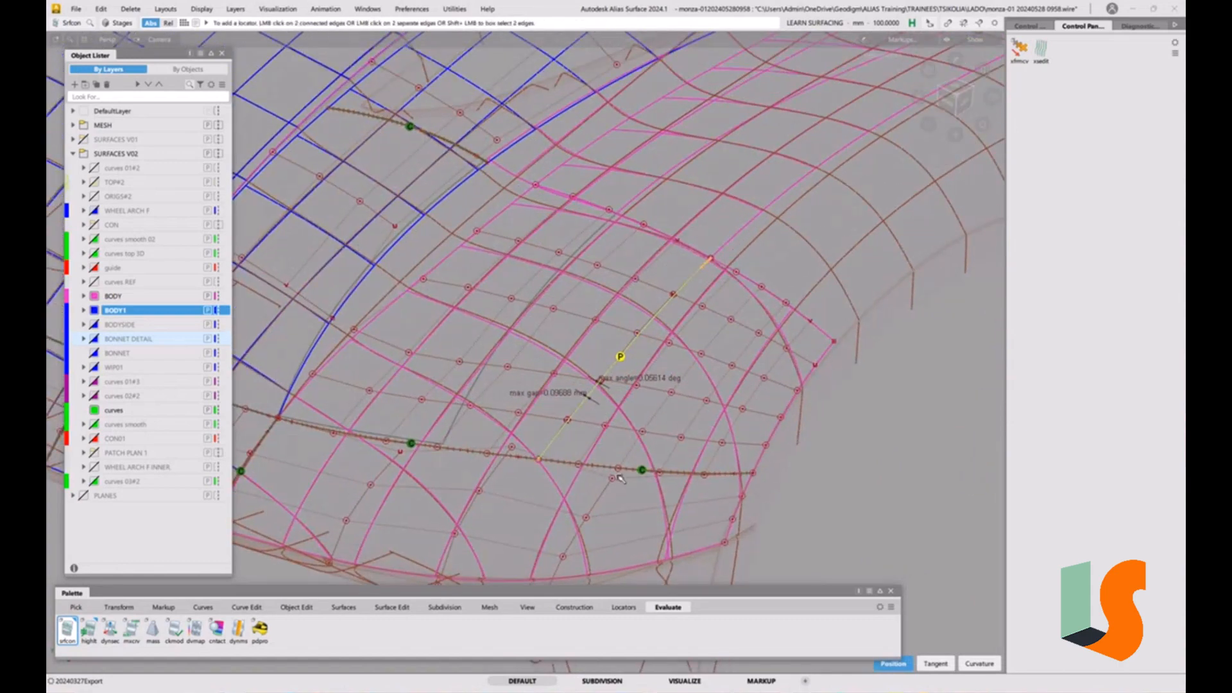
{"action": "right_click_drag", "start_coordinate": [620, 411], "coordinate": [571, 426], "text": "alt+shift"}
{"action": "left_click_drag", "start_coordinate": [556, 440], "coordinate": [575, 409], "text": "ctrl+shift"}
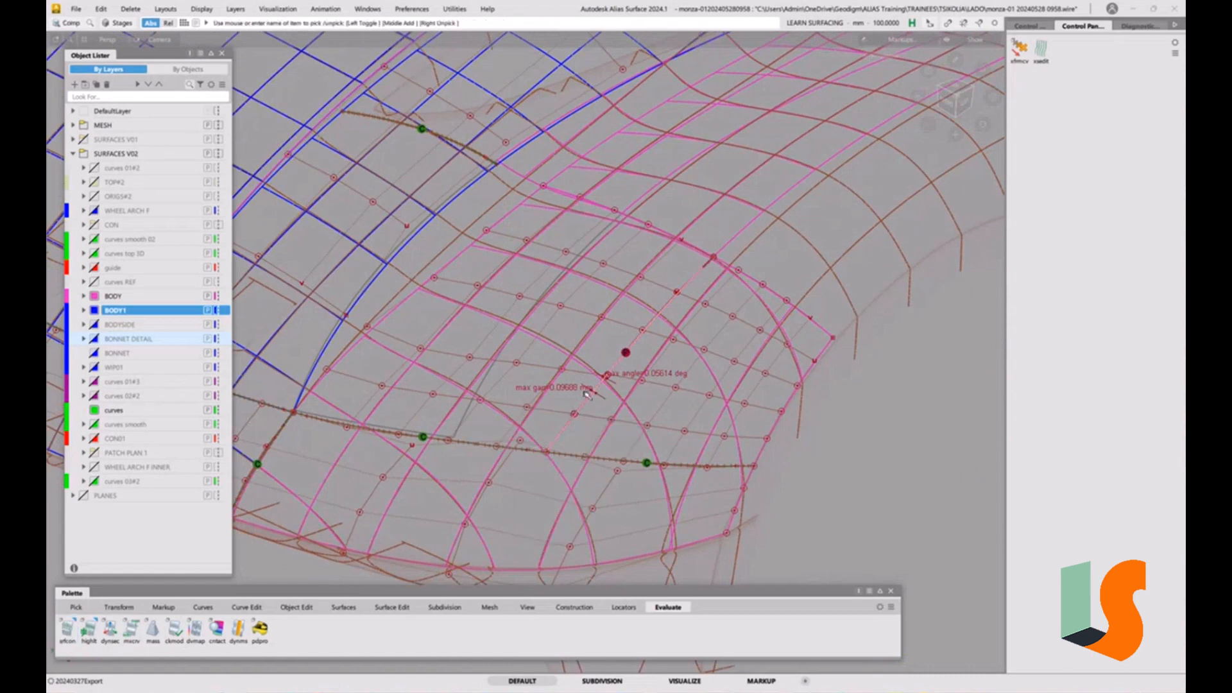
{"action": "left_click", "coordinate": [595, 422]}
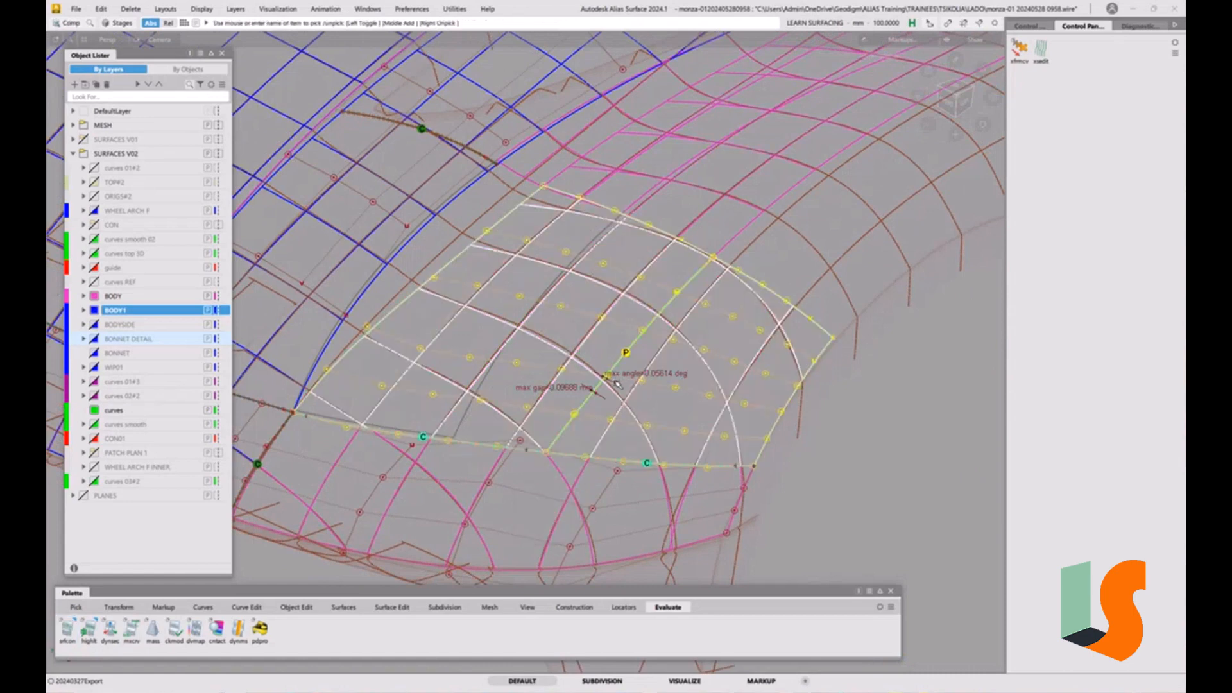
{"action": "key", "text": "shift+Delete"}
{"action": "left_click", "coordinate": [588, 401]}
{"action": "left_click_drag", "start_coordinate": [643, 373], "coordinate": [645, 563], "text": "ctrl+shift"}
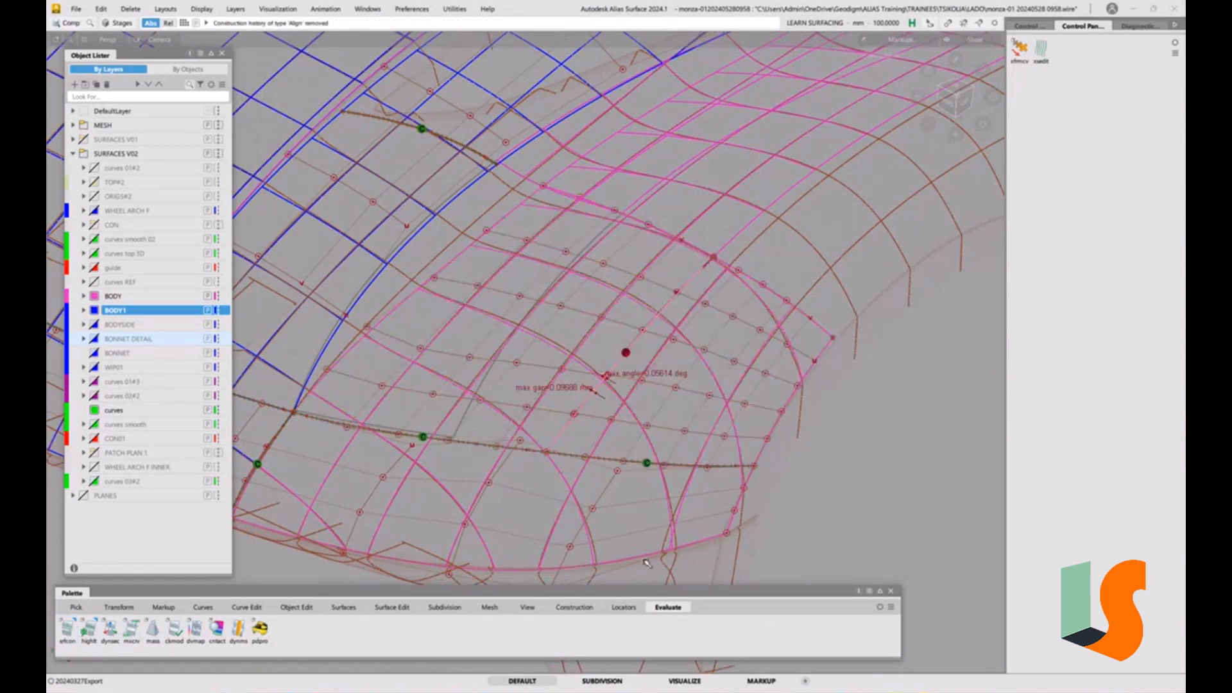
- Add a surface continuity locator to the rear seam of the inner magenta patch and try the outer patch's rear edge
{"action": "left_click", "coordinate": [68, 629]}
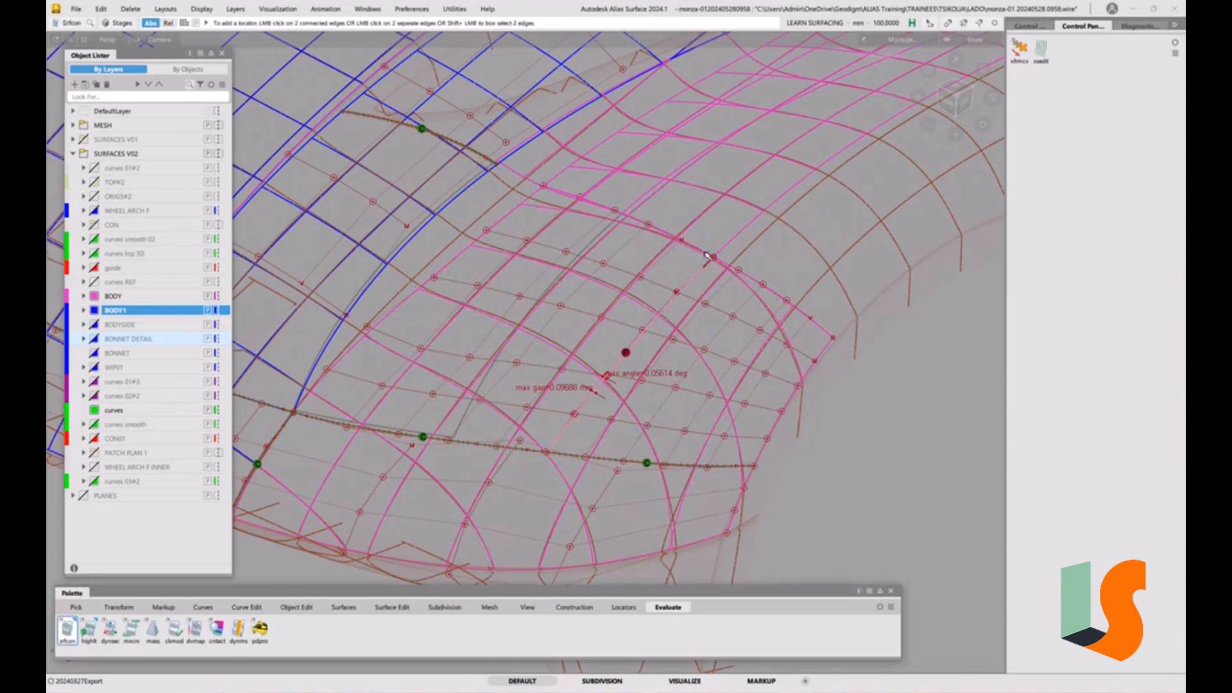
{"action": "left_click", "coordinate": [659, 232]}
{"action": "left_click", "coordinate": [753, 282]}
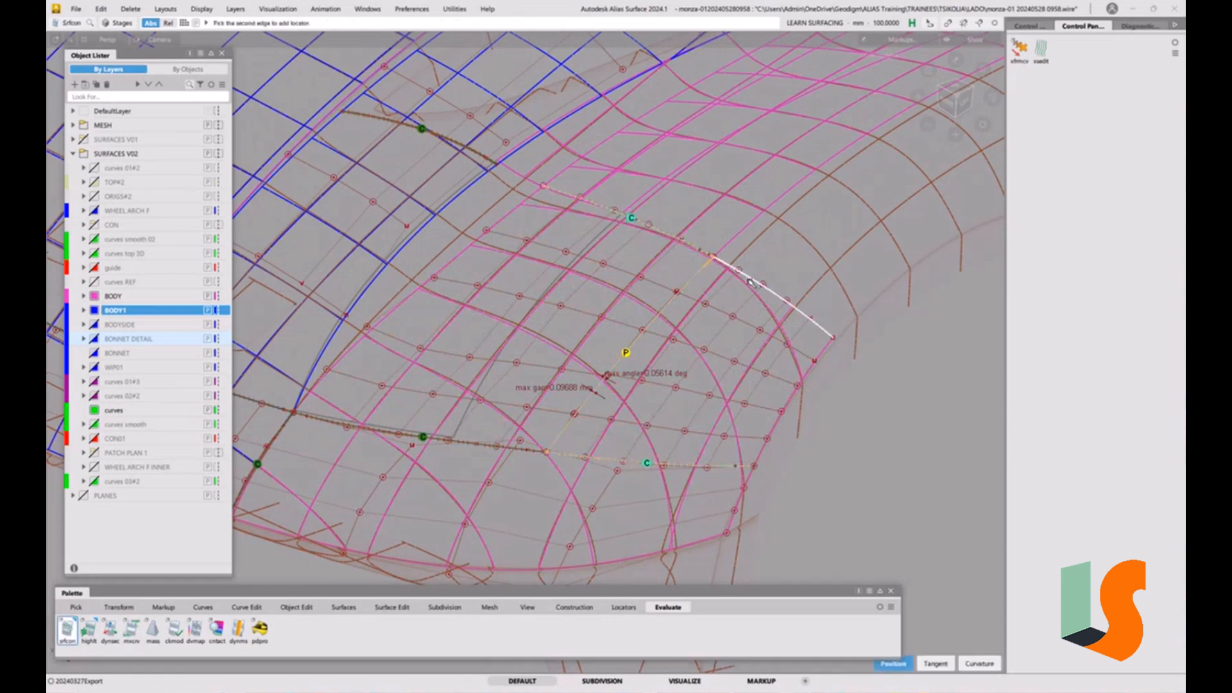
{"action": "left_click", "coordinate": [764, 320]}
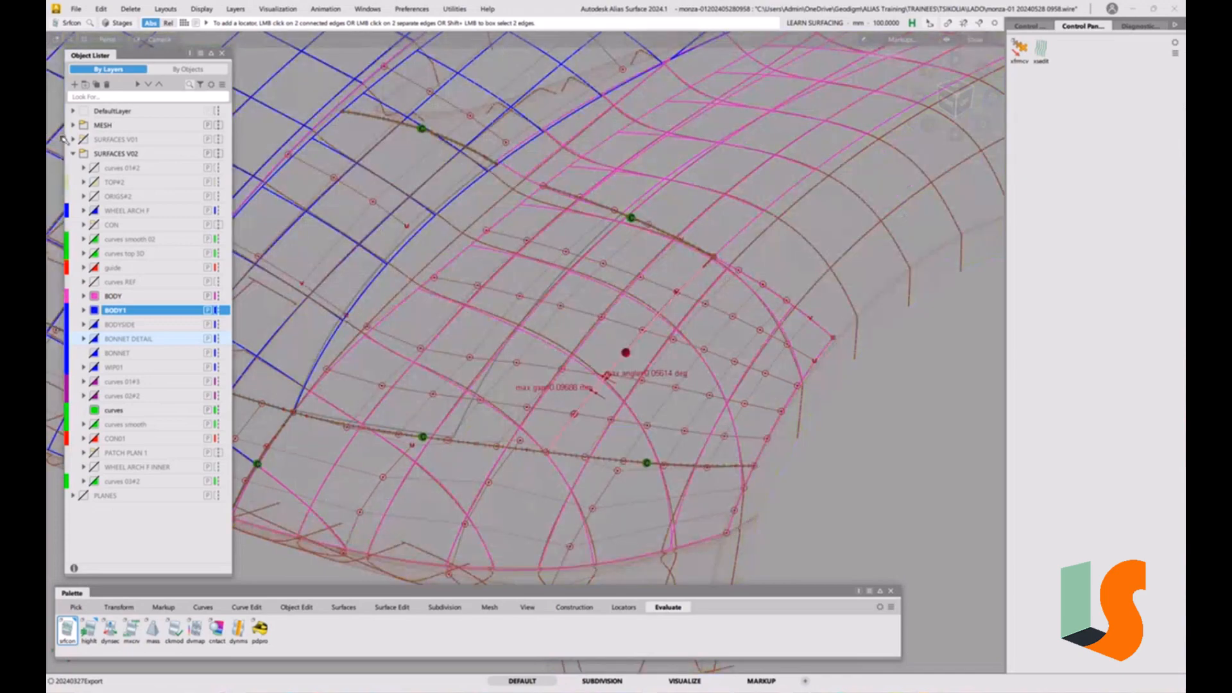
- Hide the mesh, show the body side surfaces and assign the body side patch adjoining the magenta patches to the BODY layer
{"action": "left_click", "coordinate": [83, 124]}
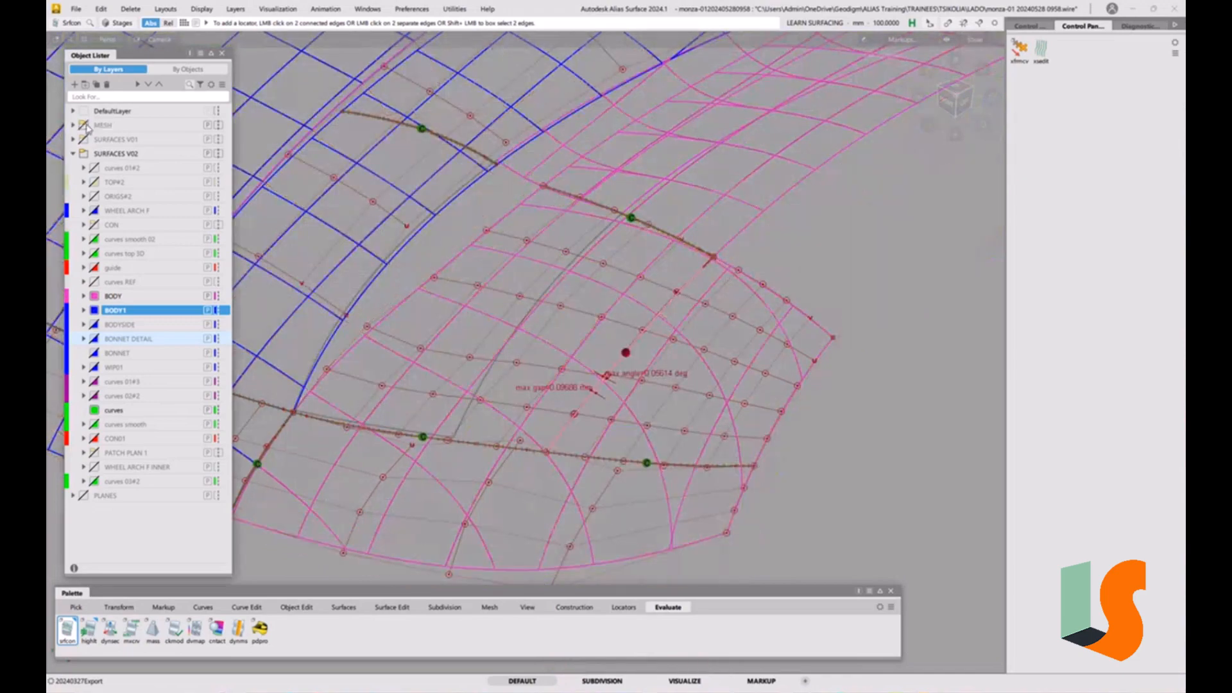
{"action": "right_click_drag", "start_coordinate": [671, 311], "coordinate": [616, 311], "text": "alt+shift"}
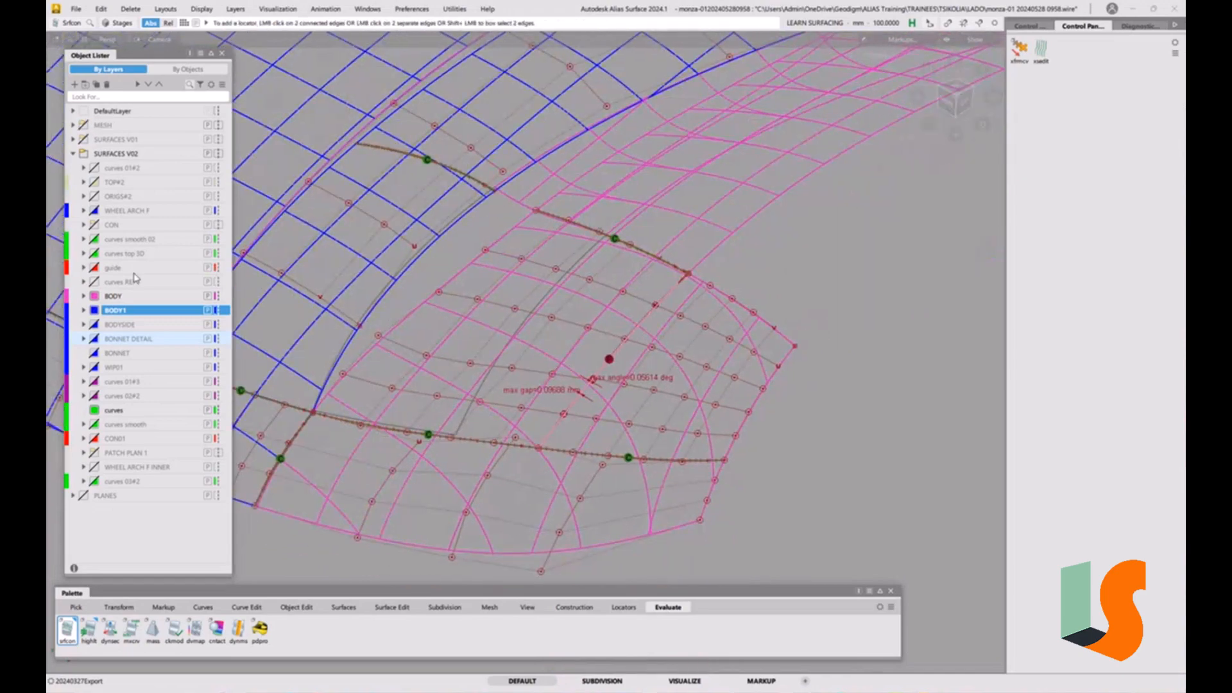
{"action": "left_click", "coordinate": [95, 324]}
{"action": "left_click_drag", "start_coordinate": [764, 299], "coordinate": [758, 275], "text": "ctrl+shift"}
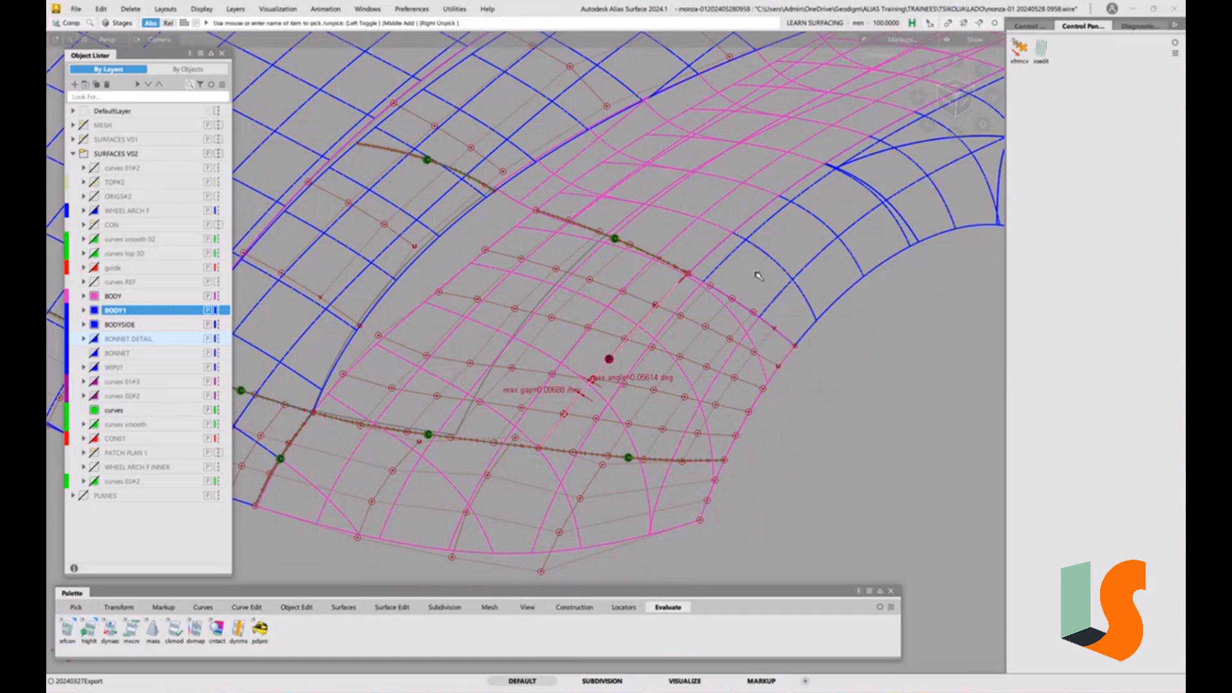
{"action": "left_click", "coordinate": [758, 275]}
{"action": "right_click", "coordinate": [121, 299]}
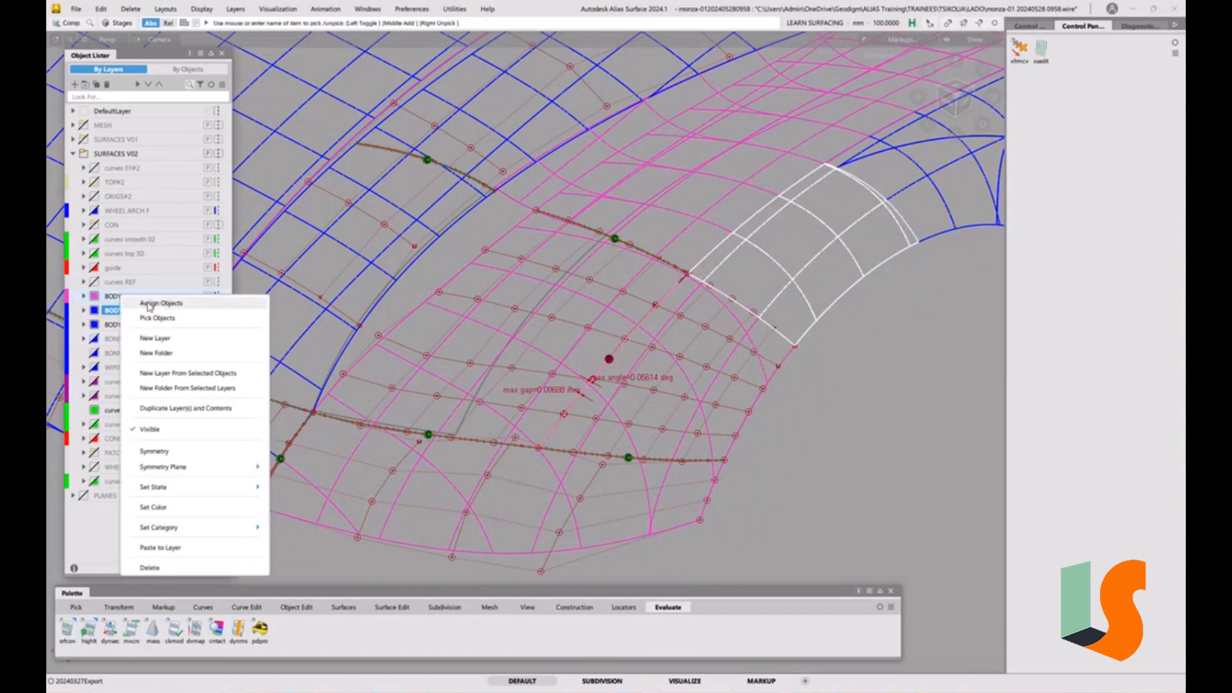
{"action": "left_click", "coordinate": [154, 303]}
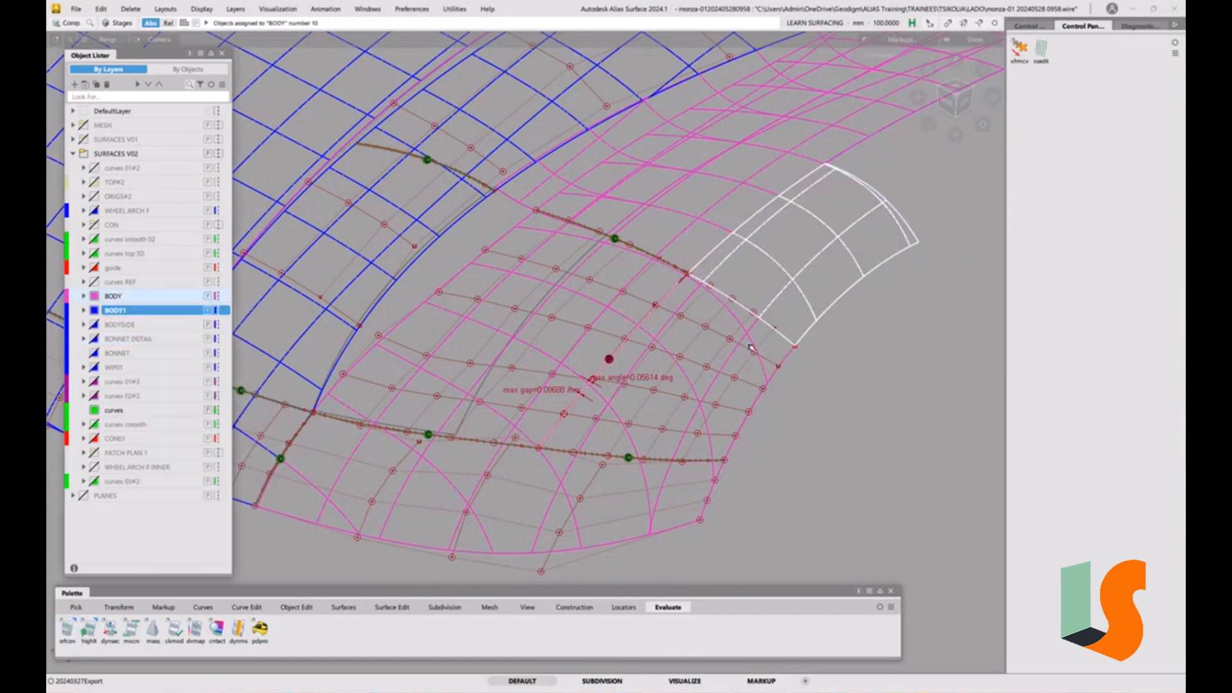
- Add surface continuity locators to the two seams between the newly assigned body side patch and its magenta neighbours
{"action": "left_click", "coordinate": [67, 630]}
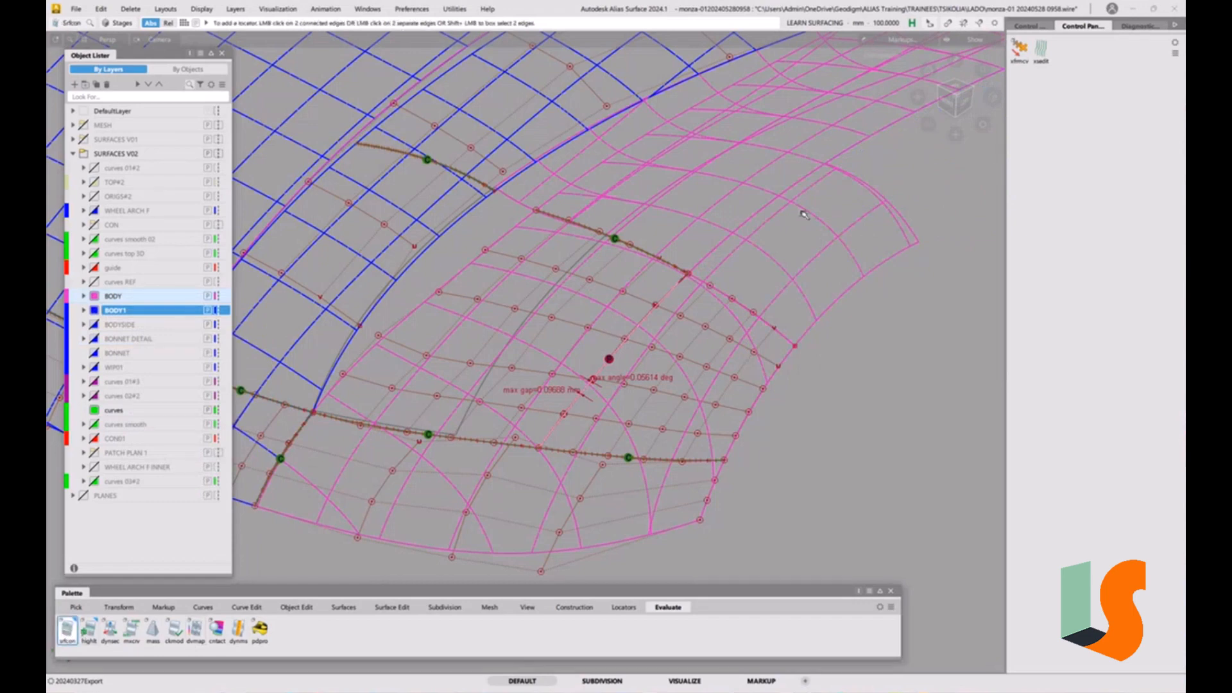
{"action": "left_click", "coordinate": [730, 241]}
{"action": "left_click", "coordinate": [742, 307]}
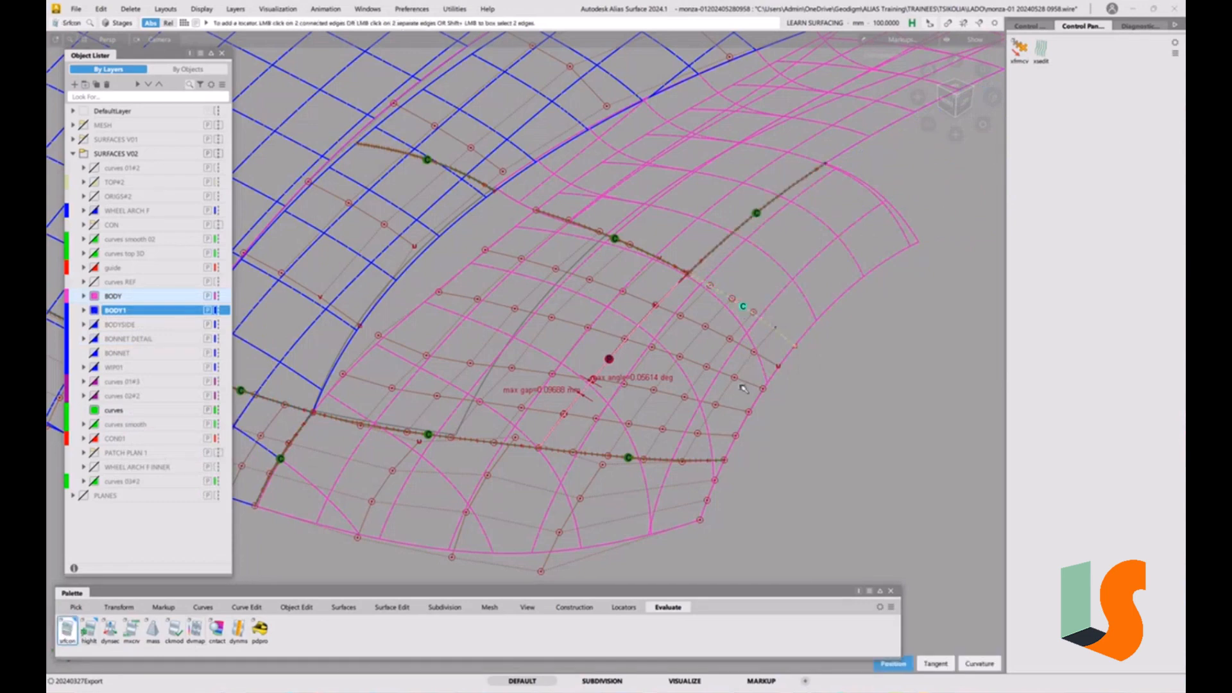
- Align the outer magenta patch's inner edge to the adjoining patch using Edge alignment with G2 continuity
{"action": "middle_click_drag", "start_coordinate": [700, 312], "coordinate": [775, 312], "text": "alt+shift"}
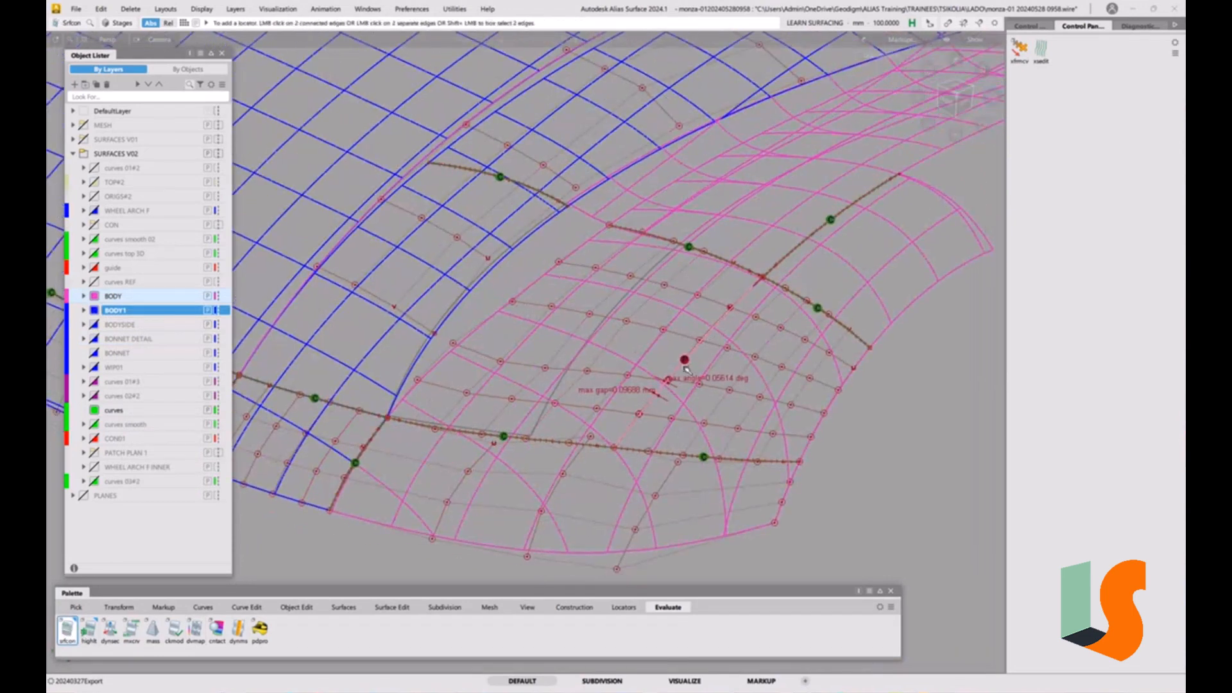
{"action": "right_click_drag", "start_coordinate": [715, 389], "coordinate": [580, 473], "text": "alt+shift"}
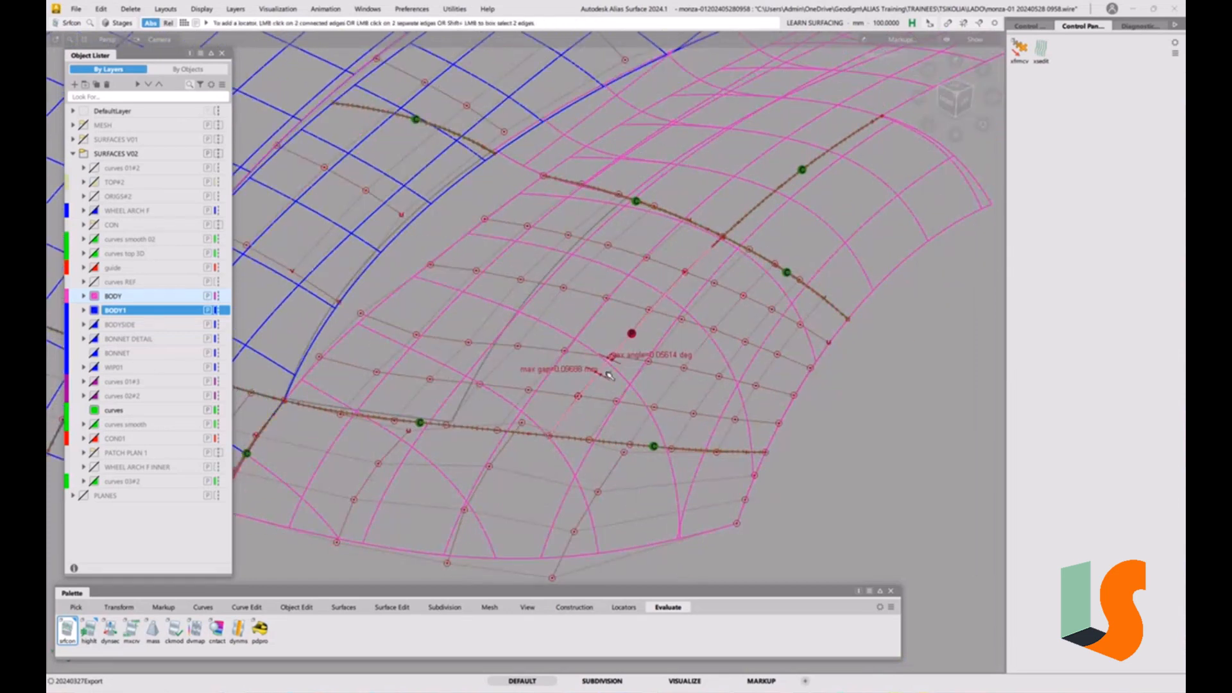
{"action": "left_click", "coordinate": [297, 607]}
{"action": "double_click", "coordinate": [174, 636]}
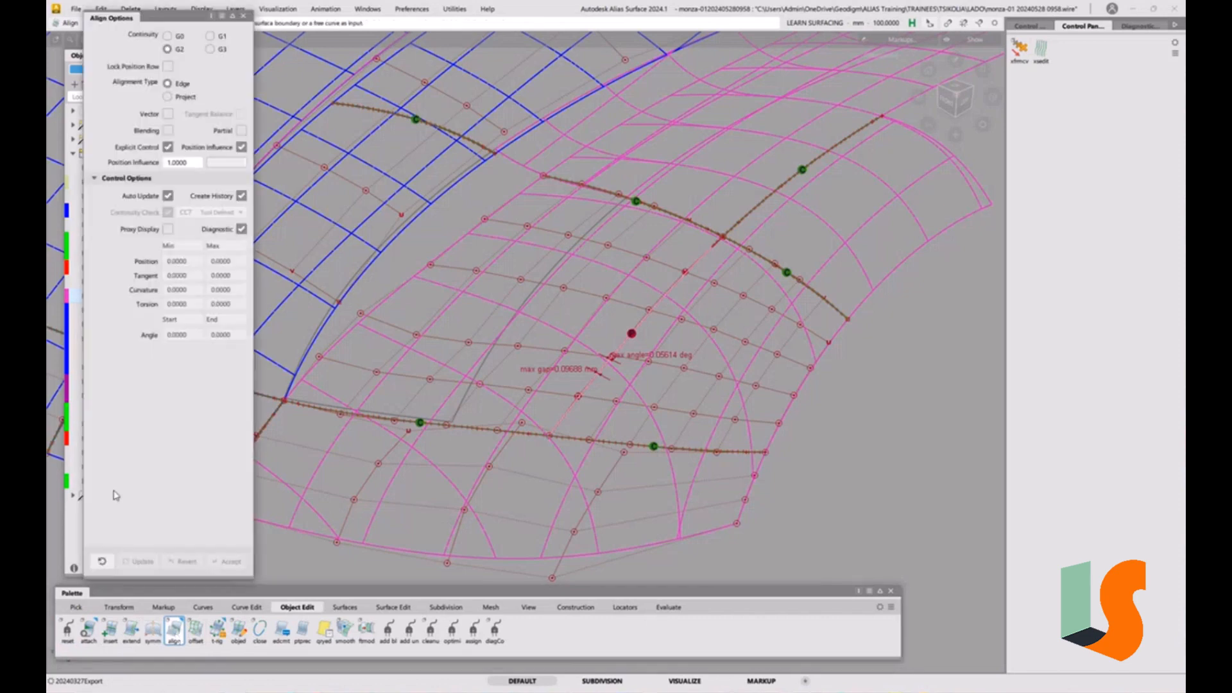
{"action": "left_click", "coordinate": [172, 85]}
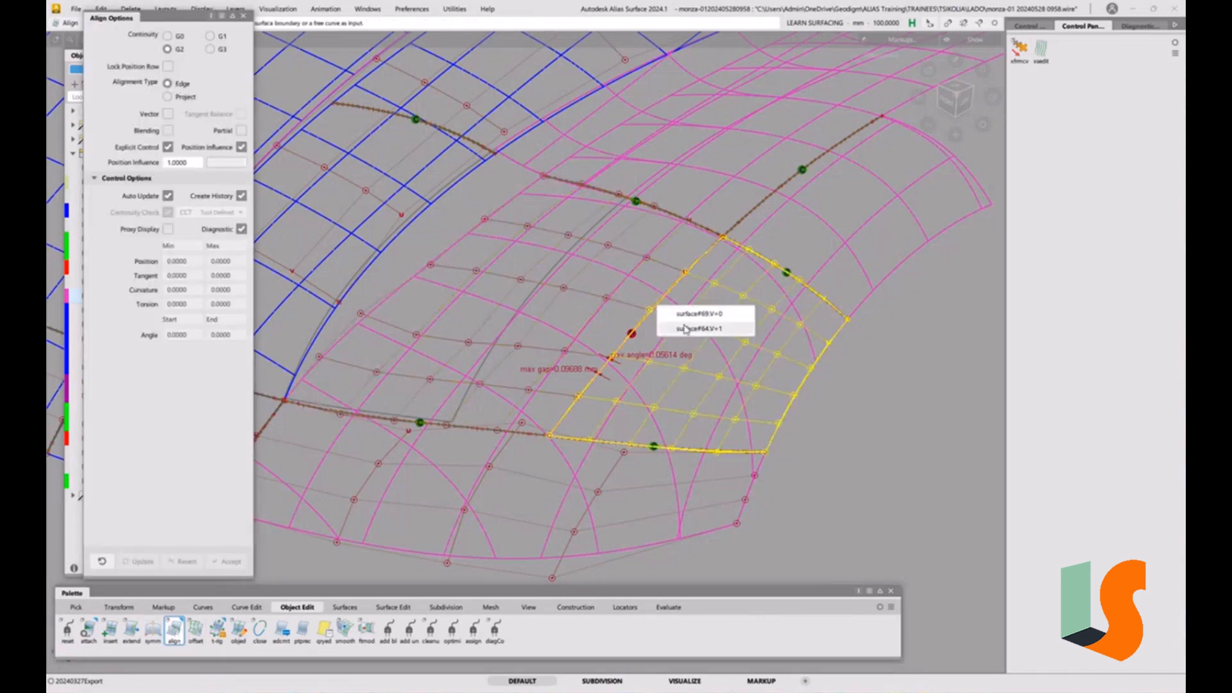
{"action": "left_click", "coordinate": [659, 306]}
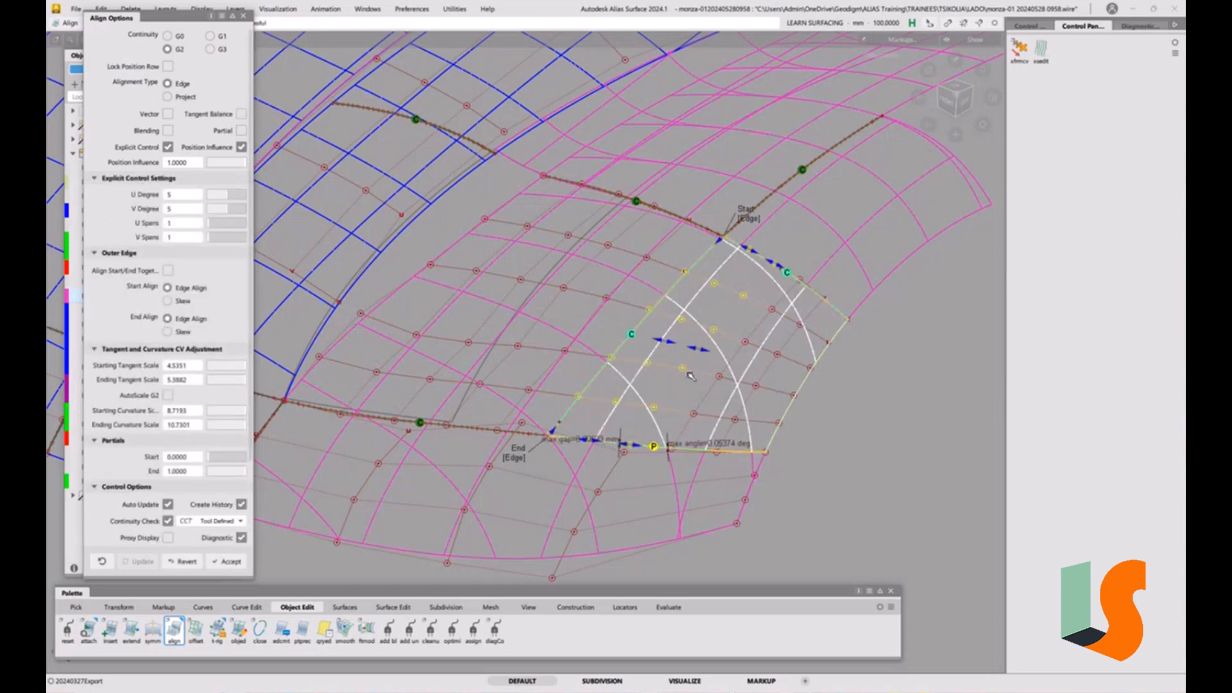
{"action": "left_click_drag", "start_coordinate": [691, 375], "coordinate": [706, 373], "text": "alt+shift"}
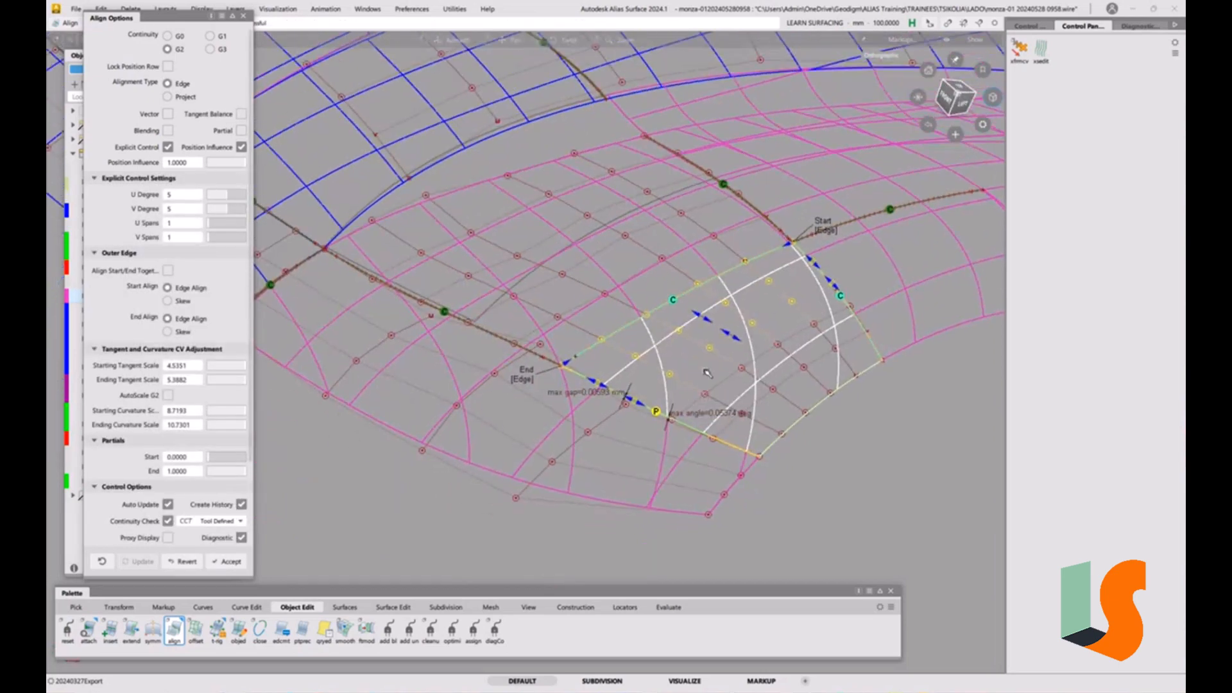
{"action": "right_click_drag", "start_coordinate": [706, 372], "coordinate": [427, 238], "text": "alt+shift"}
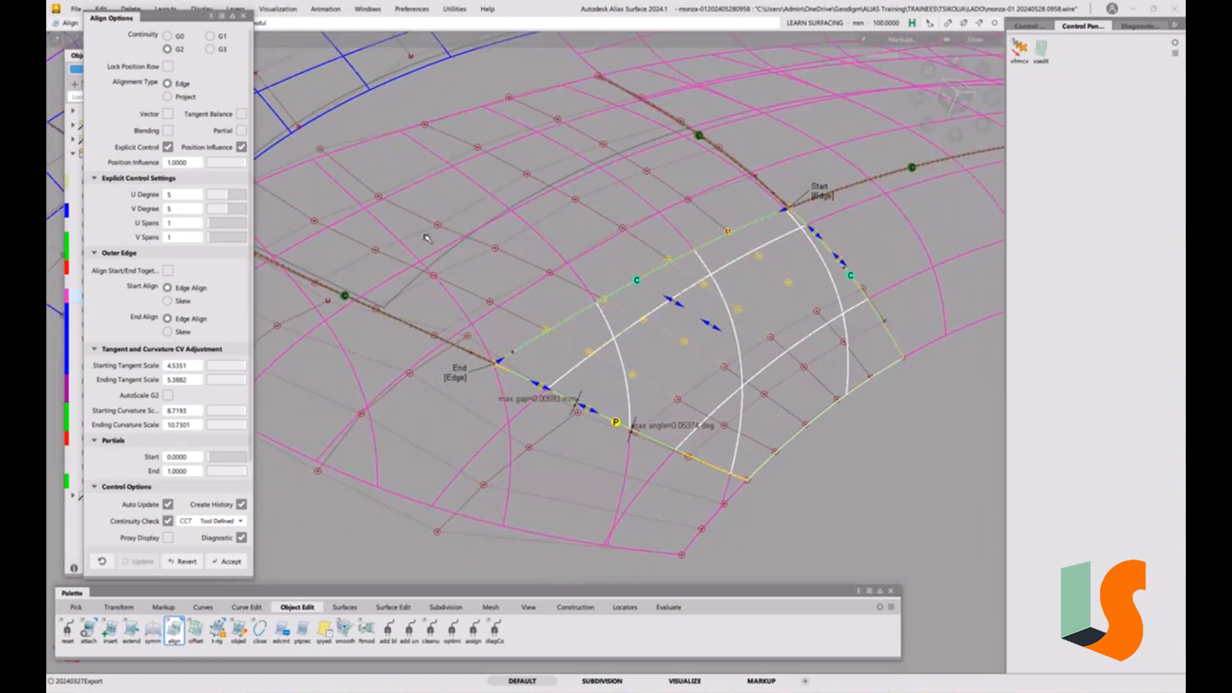
- Change the alignment to G1 continuity with a View vector, set its continuity check to G2 Curvature and close the options
{"action": "left_click", "coordinate": [210, 36]}
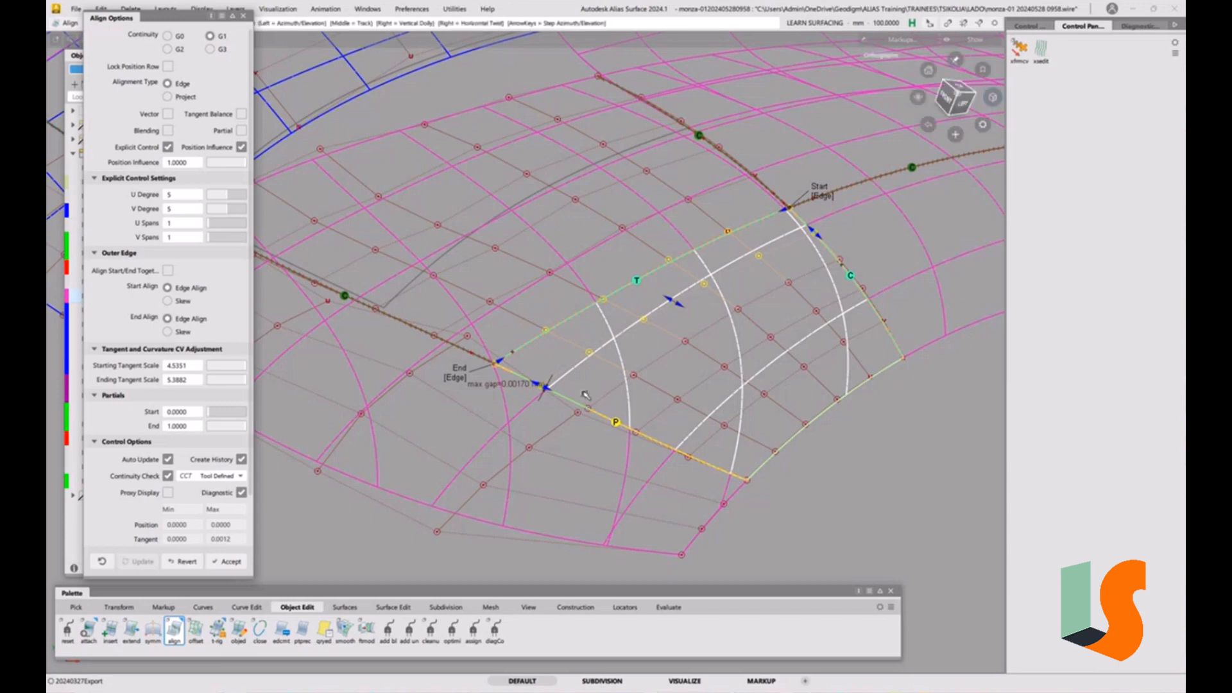
{"action": "left_click_drag", "start_coordinate": [583, 406], "coordinate": [574, 436], "text": "alt+shift"}
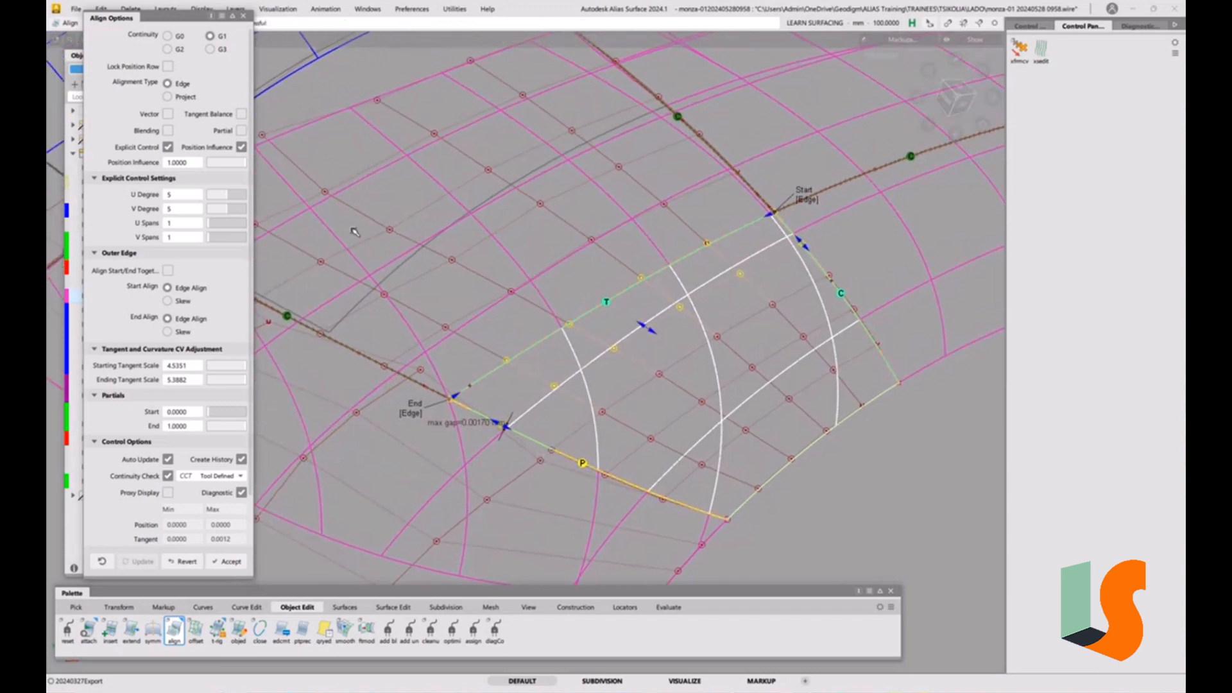
{"action": "left_click", "coordinate": [168, 114]}
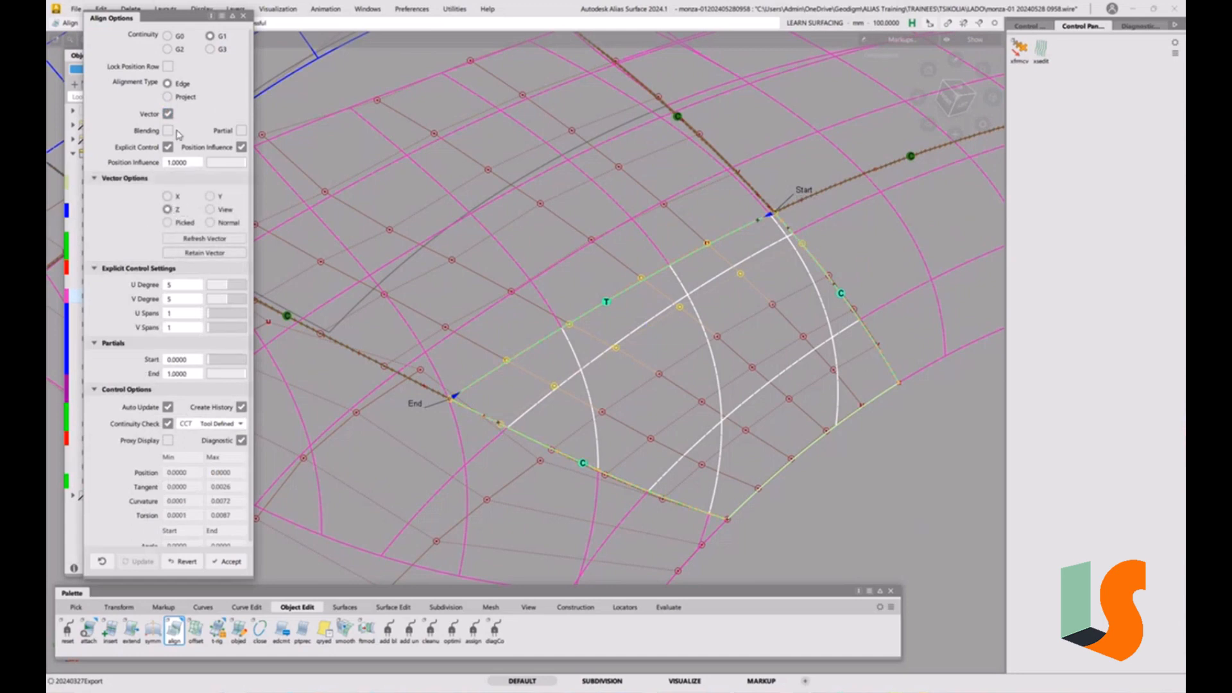
{"action": "left_click", "coordinate": [212, 210]}
{"action": "left_click", "coordinate": [222, 425]}
{"action": "left_click", "coordinate": [222, 480]}
{"action": "left_click", "coordinate": [179, 39]}
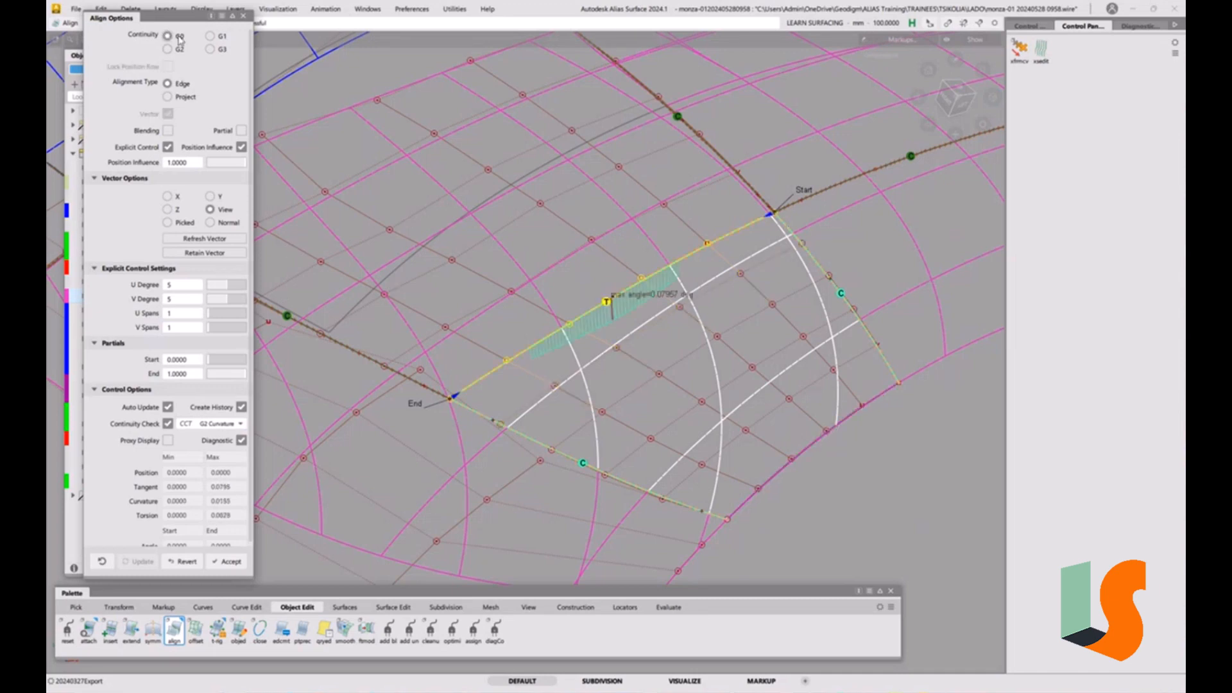
{"action": "left_click", "coordinate": [213, 37]}
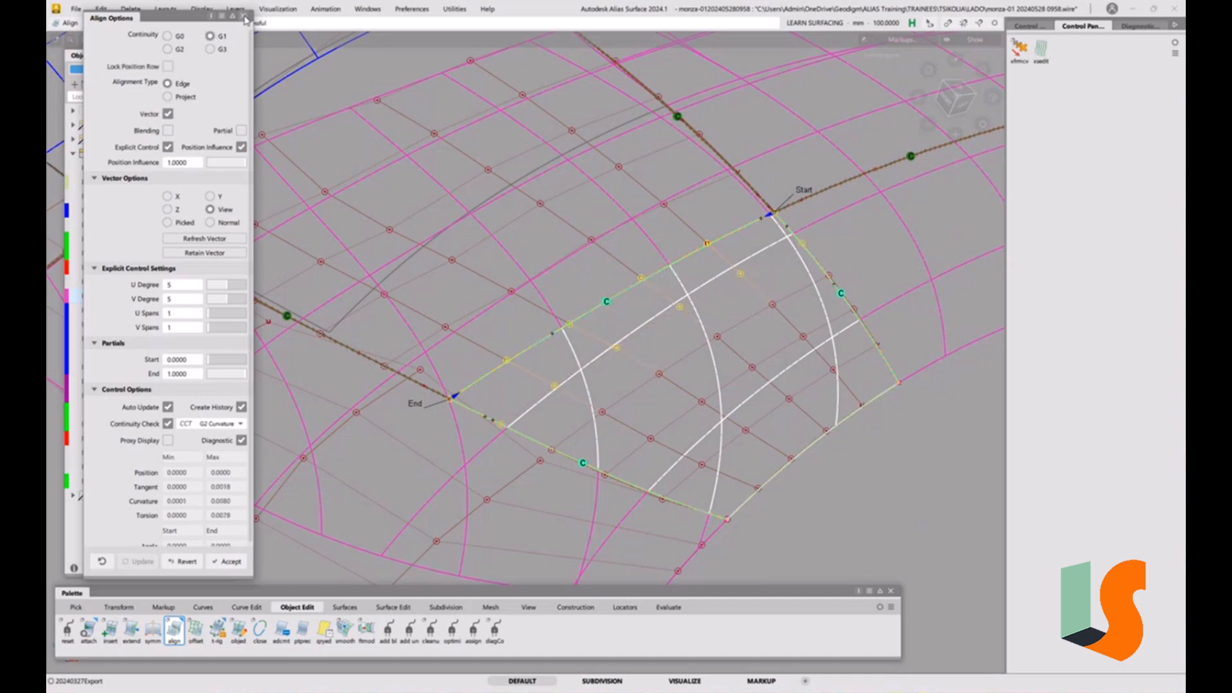
{"action": "left_click", "coordinate": [243, 17]}
- Inspect the seam locators and patch flow from several angles, toggling the reference mesh to compare the surfaces with it
{"action": "left_click_drag", "start_coordinate": [679, 333], "coordinate": [552, 391], "text": "alt+shift"}
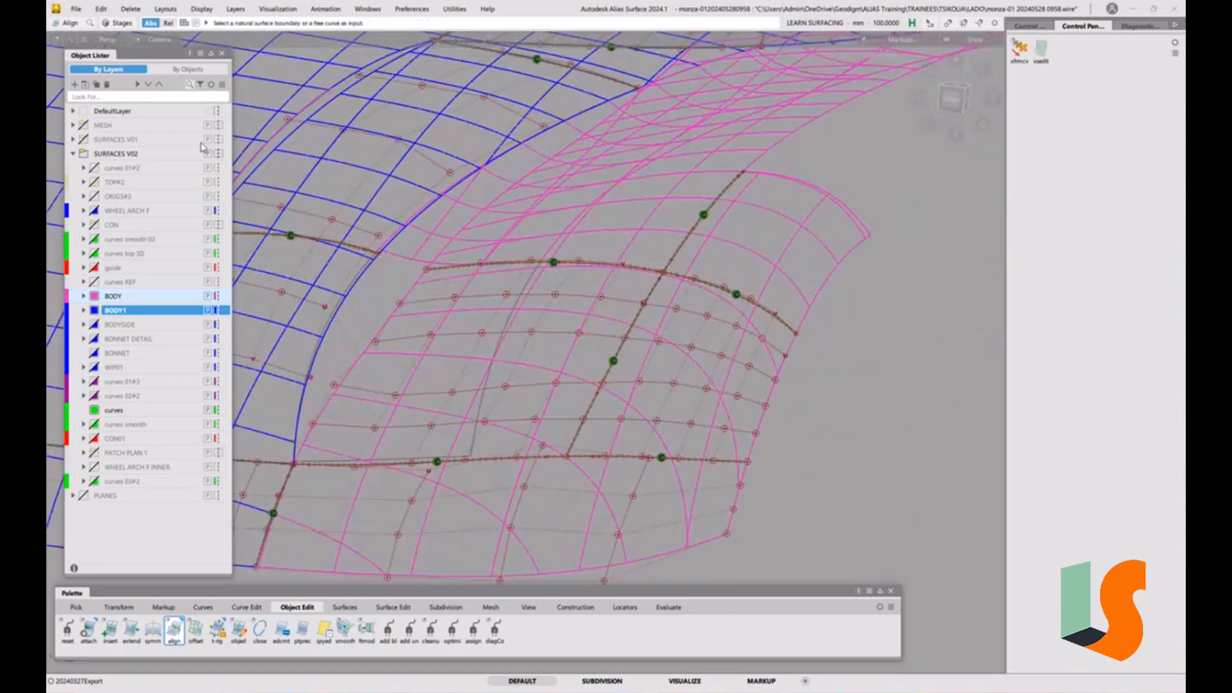
{"action": "left_click_drag", "start_coordinate": [586, 351], "coordinate": [285, 168], "text": "alt+shift"}
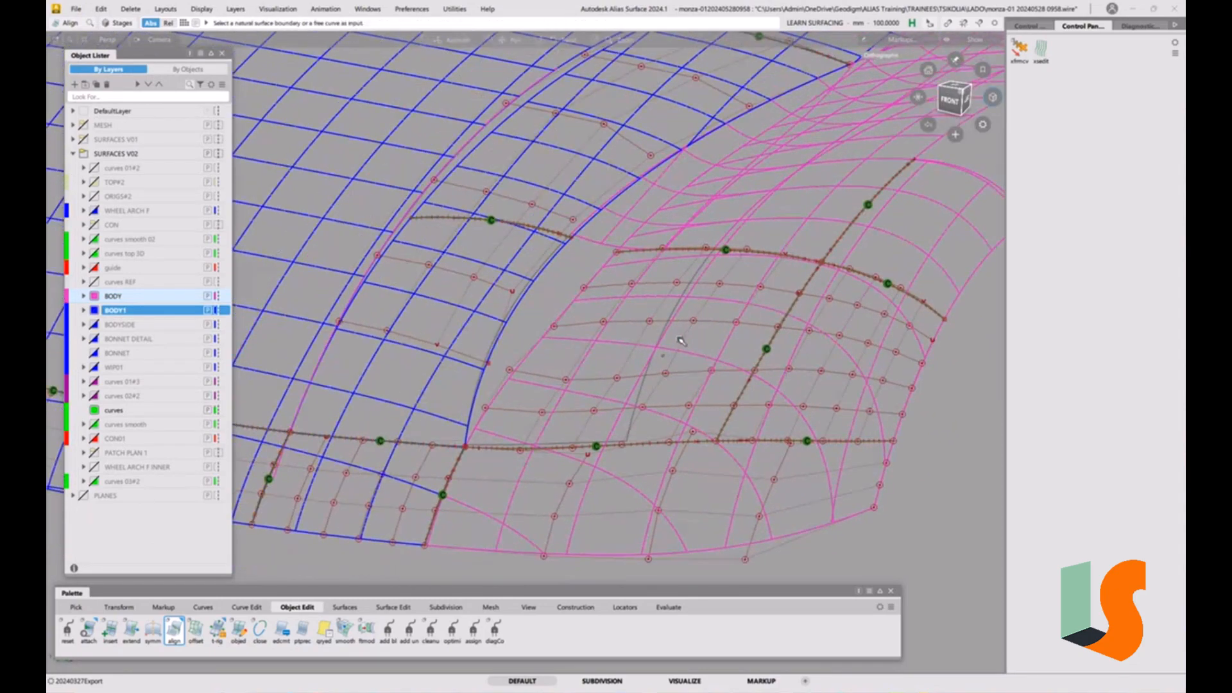
{"action": "left_click", "coordinate": [83, 126]}
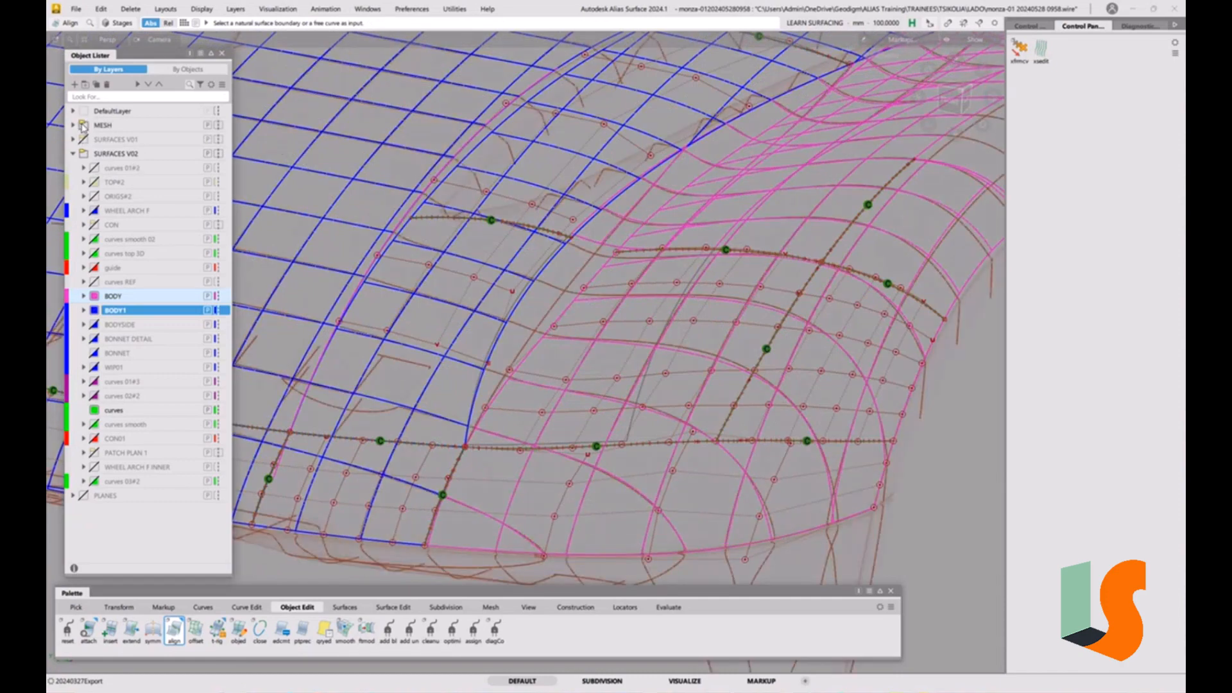
{"action": "left_click", "coordinate": [82, 125]}
{"action": "left_click_drag", "start_coordinate": [784, 340], "coordinate": [656, 437], "text": "alt+shift"}
{"action": "left_click_drag", "start_coordinate": [630, 386], "coordinate": [585, 293], "text": "alt+shift"}
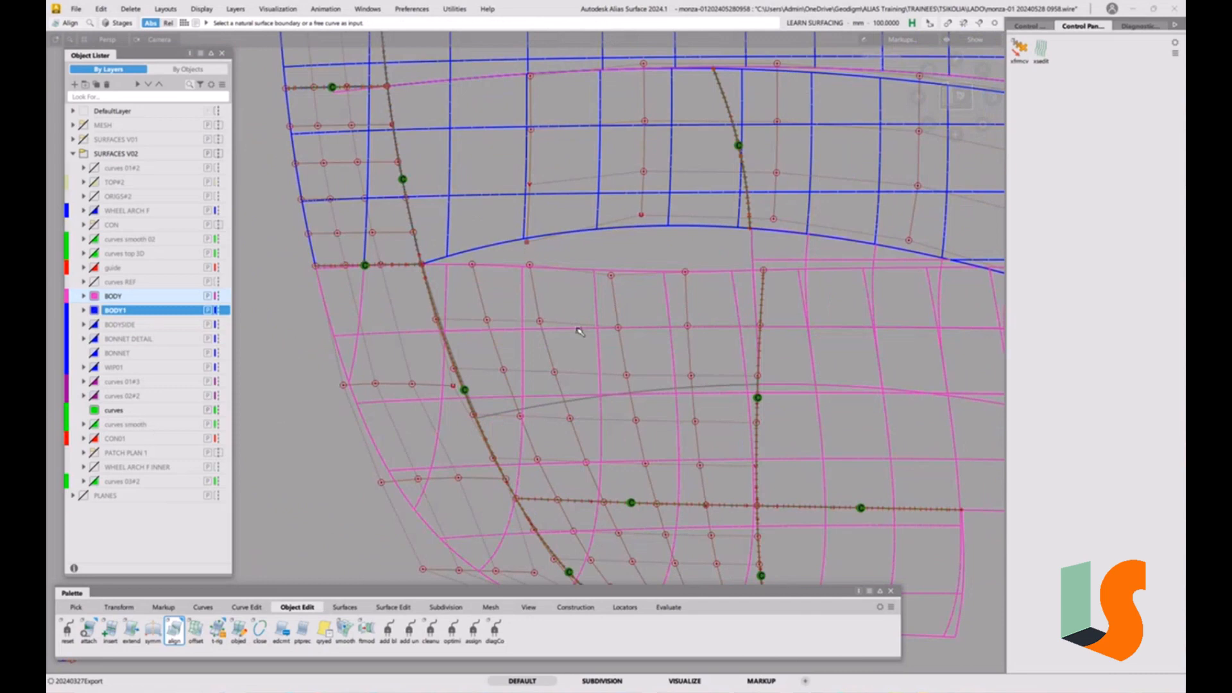
{"action": "key", "text": "shift+alt"}
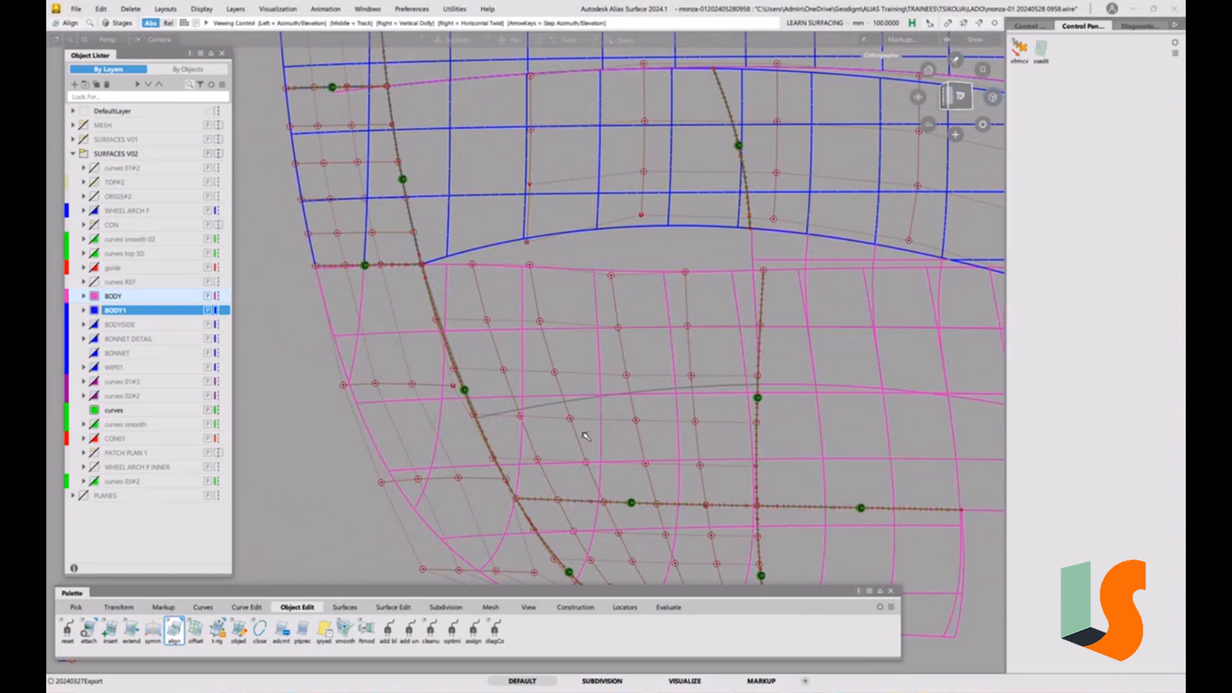
{"action": "left_click_drag", "start_coordinate": [582, 449], "coordinate": [710, 420], "text": "alt+shift"}
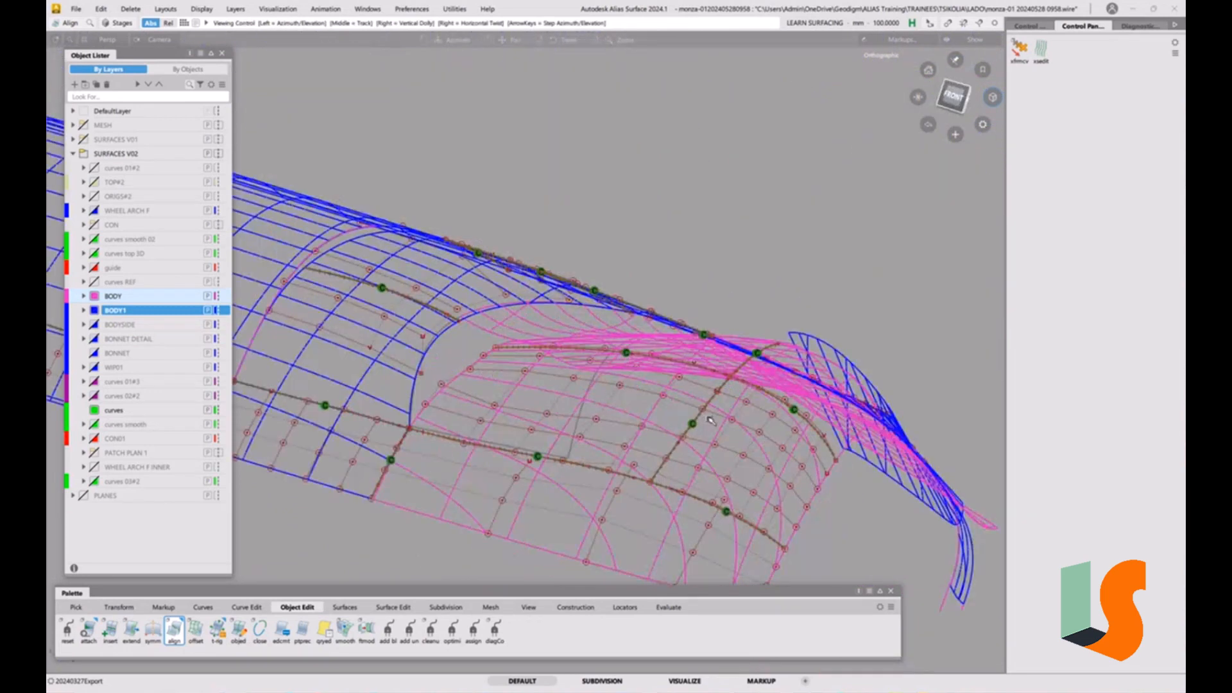
{"action": "left_click_drag", "start_coordinate": [526, 389], "coordinate": [565, 418], "text": "alt+shift"}
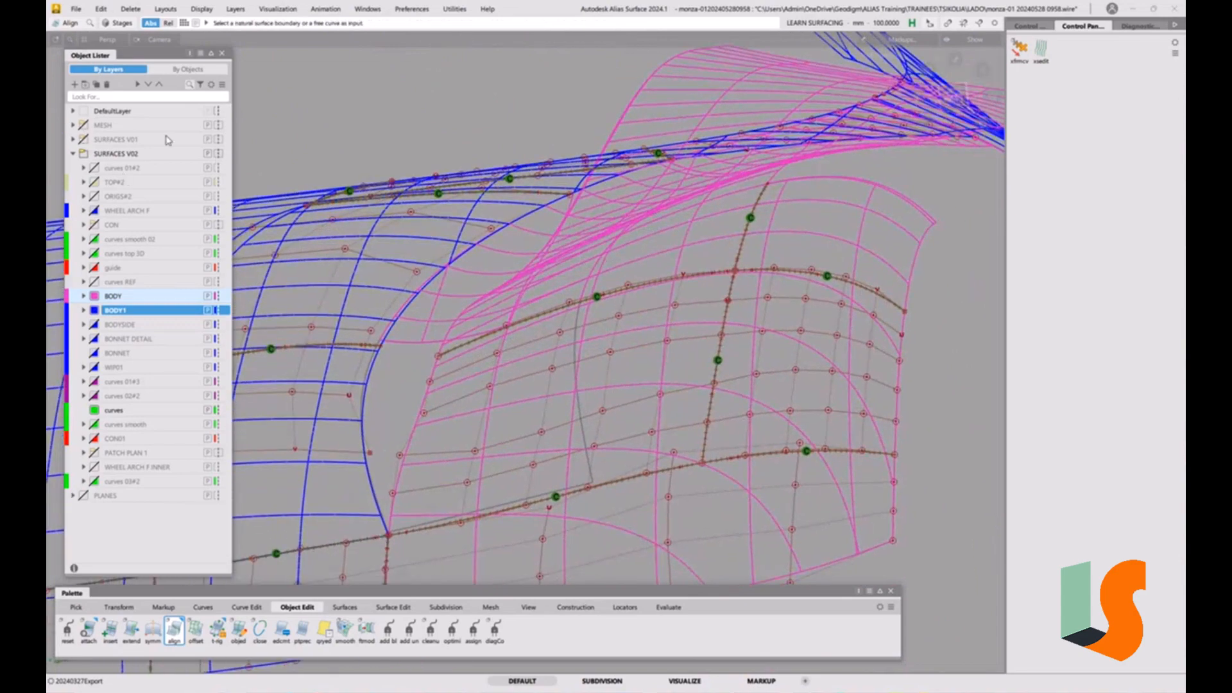
{"action": "left_click", "coordinate": [82, 125]}
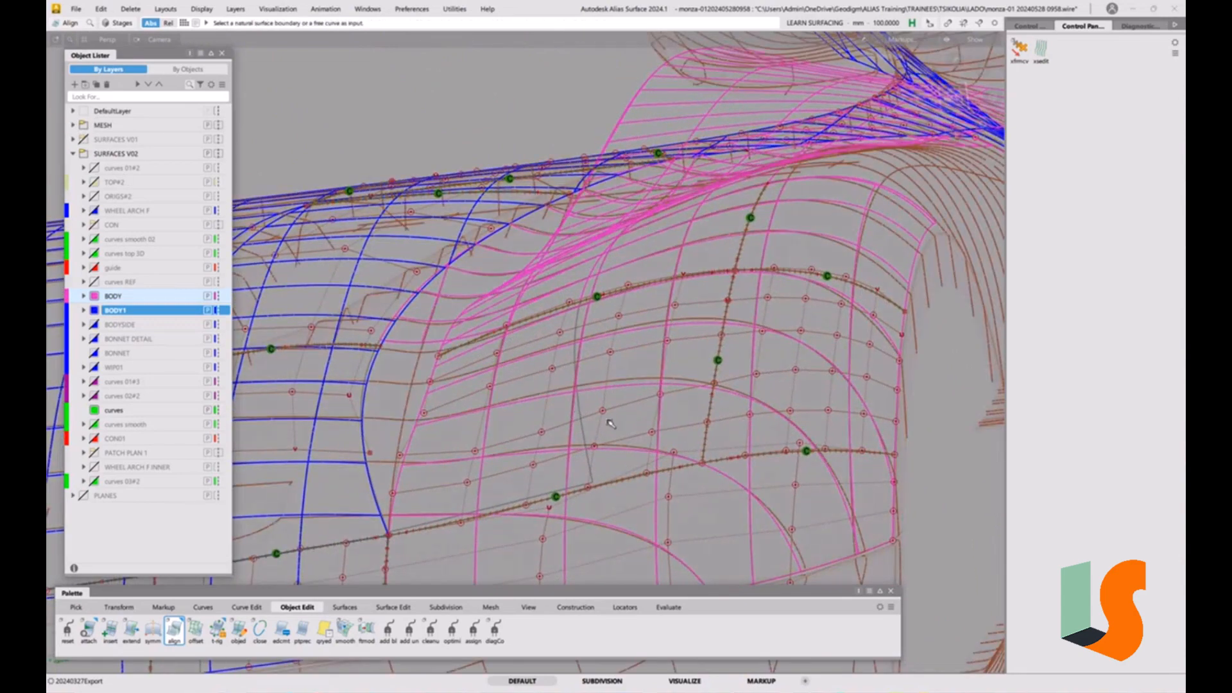
- Examine the junction between the blue and magenta body patches and its continuity locators from several angles
{"action": "right_click_drag", "start_coordinate": [521, 444], "coordinate": [576, 387], "text": "alt+shift"}
{"action": "left_click_drag", "start_coordinate": [575, 387], "coordinate": [658, 392], "text": "alt+shift"}
{"action": "right_click_drag", "start_coordinate": [658, 392], "coordinate": [675, 395], "text": "alt+shift"}
{"action": "middle_click_drag", "start_coordinate": [711, 397], "coordinate": [760, 392], "text": "alt+shift"}
{"action": "left_click_drag", "start_coordinate": [693, 382], "coordinate": [661, 396], "text": "alt+shift"}
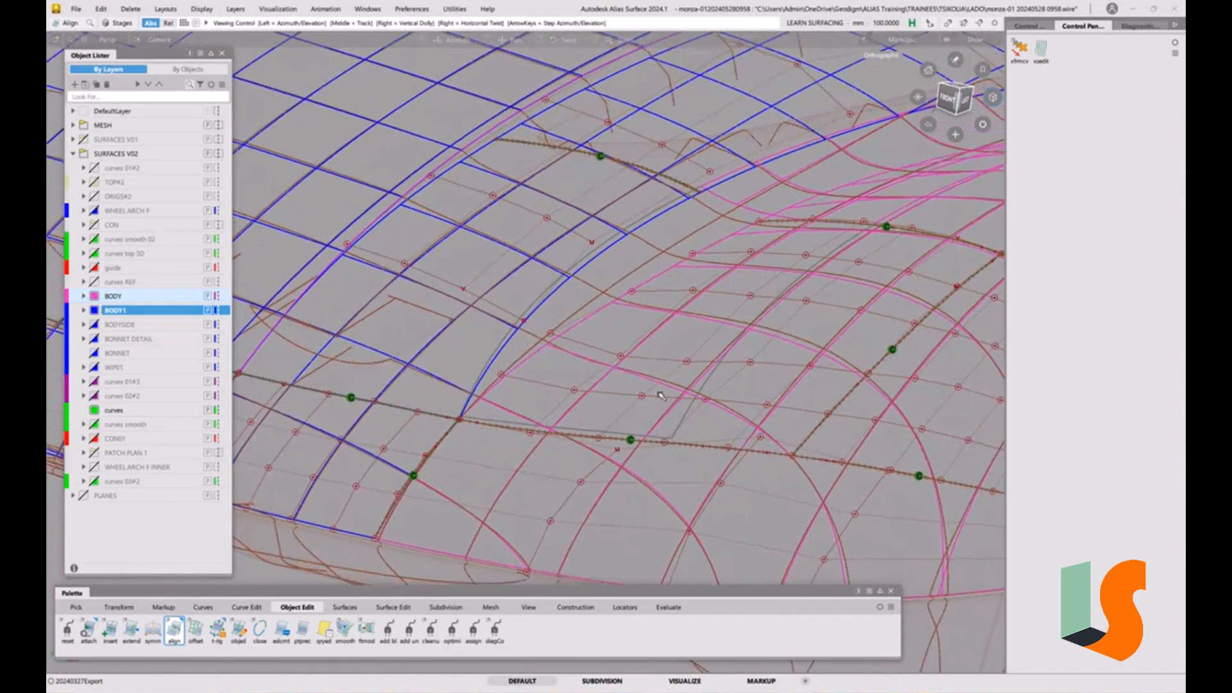
{"action": "middle_click_drag", "start_coordinate": [661, 396], "coordinate": [728, 398], "text": "alt+shift"}
{"action": "left_click_drag", "start_coordinate": [691, 418], "coordinate": [674, 414], "text": "alt+shift"}
{"action": "middle_click_drag", "start_coordinate": [673, 414], "coordinate": [654, 348], "text": "alt+shift"}
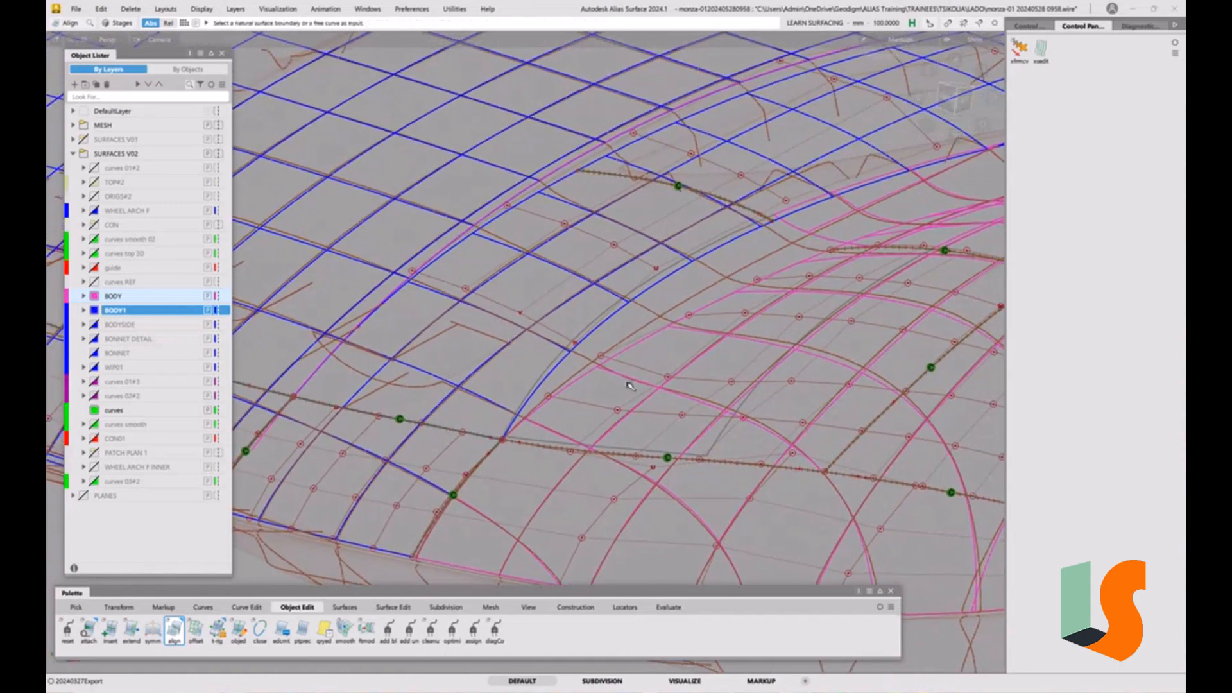
{"action": "left_click_drag", "start_coordinate": [629, 393], "coordinate": [606, 414], "text": "ctrl+shift"}
{"action": "middle_click_drag", "start_coordinate": [736, 452], "coordinate": [690, 397], "text": "alt+shift"}
{"action": "mouse_move", "coordinate": [532, 438]}
{"action": "left_mouse_down", "text": "ctrl+shift"}
{"action": "mouse_move", "coordinate": [510, 449]}
{"action": "mouse_move", "coordinate": [528, 468]}
{"action": "mouse_move", "coordinate": [546, 418]}
{"action": "left_mouse_up", "text": "ctrl+shift"}
{"action": "left_click", "coordinate": [324, 630]}
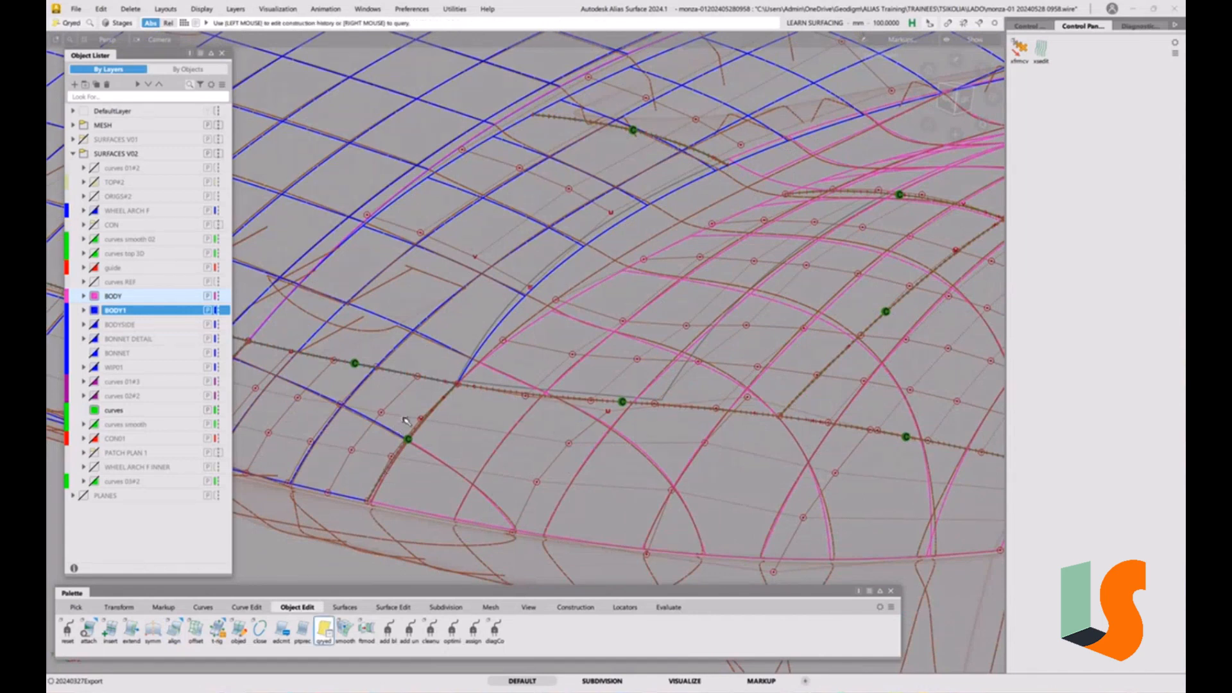
{"action": "left_click", "coordinate": [405, 420]}
{"action": "left_click_drag", "start_coordinate": [558, 480], "coordinate": [546, 436], "text": "ctrl+shift"}
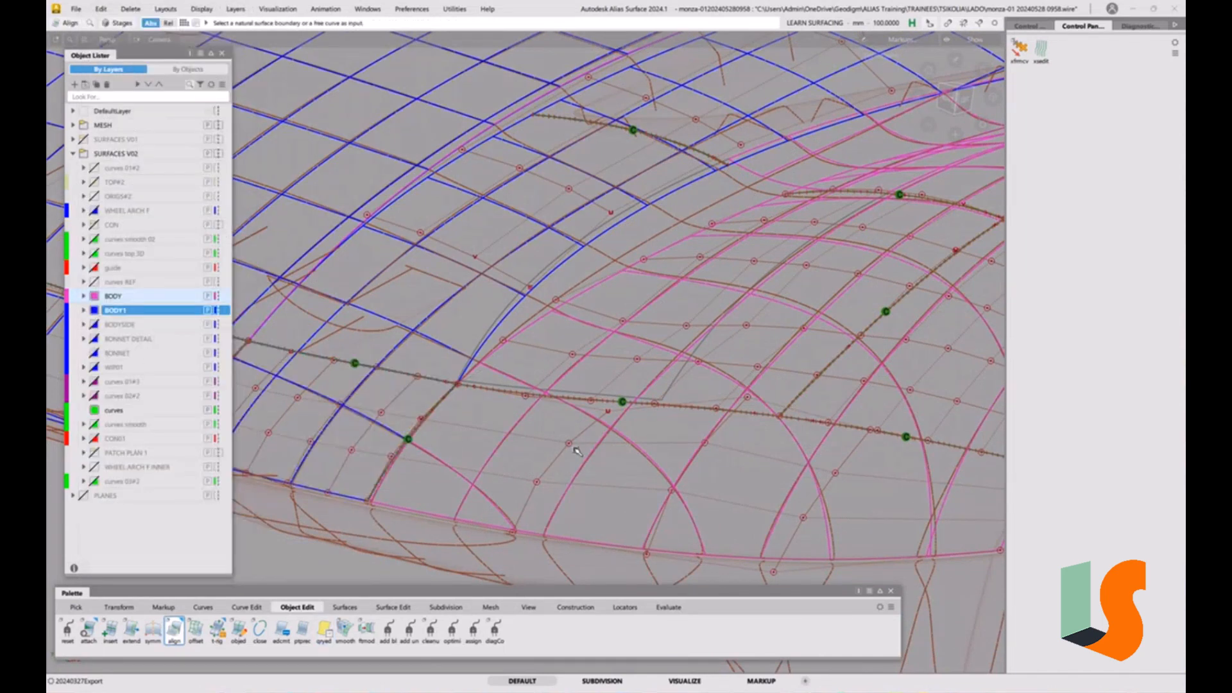
{"action": "middle_click_drag", "start_coordinate": [501, 442], "coordinate": [561, 443], "text": "alt+shift"}
{"action": "key", "text": "q"}
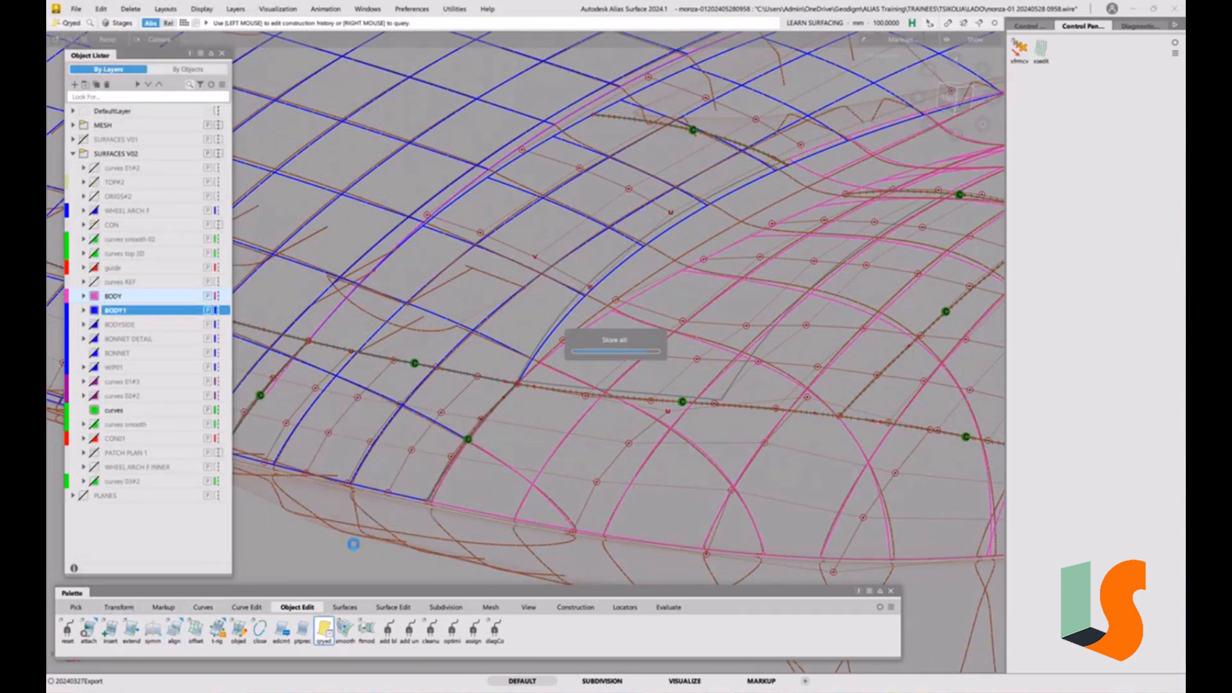
{"action": "double_click", "coordinate": [239, 632]}
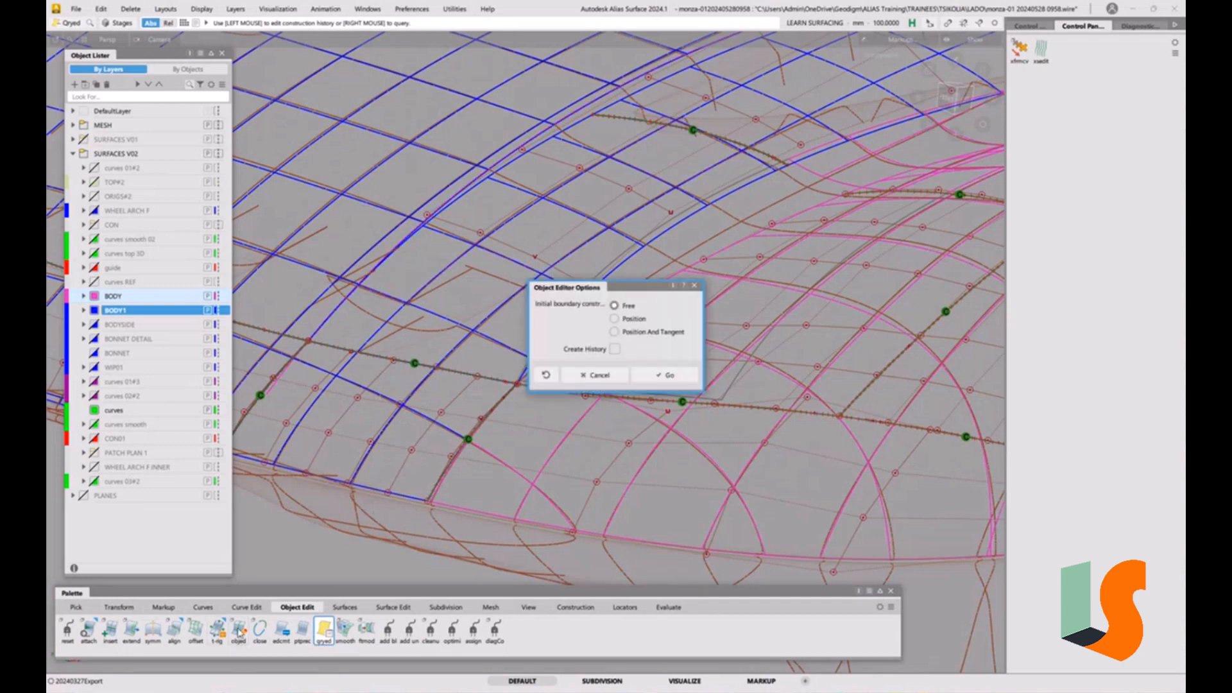
{"action": "left_click", "coordinate": [579, 382]}
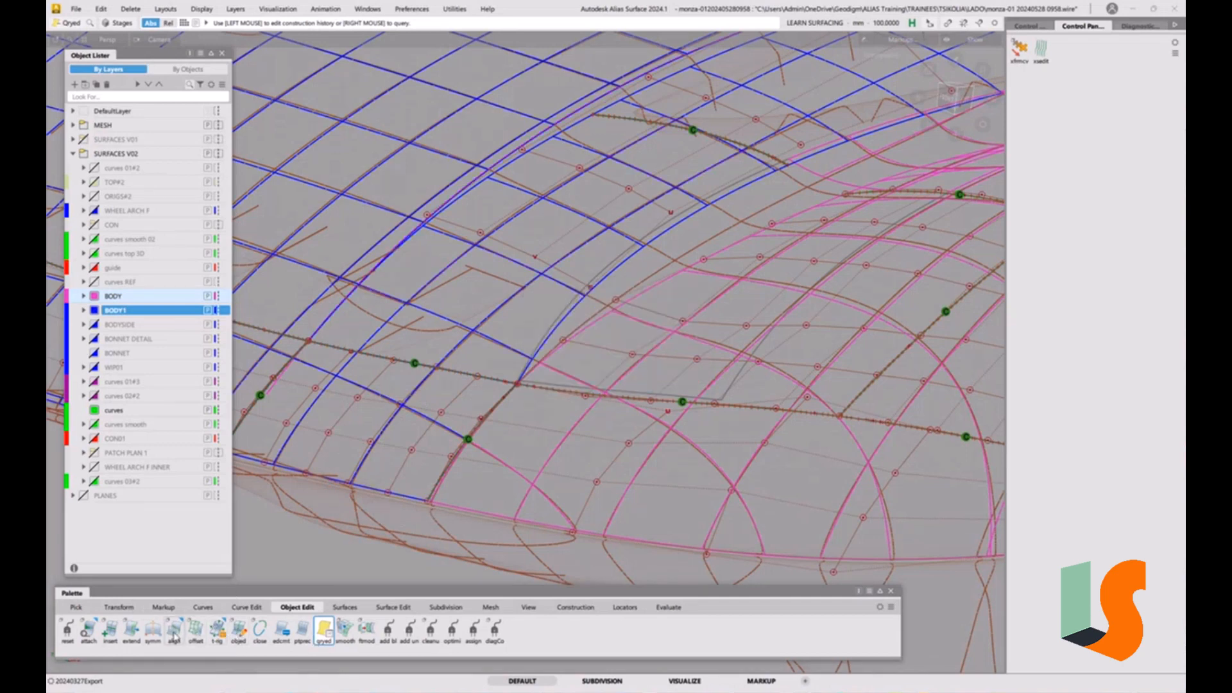
- Align the blue patch's lower edge to the adjoining patch using G2 Edge alignment with a Z vector
{"action": "left_click", "coordinate": [174, 628]}
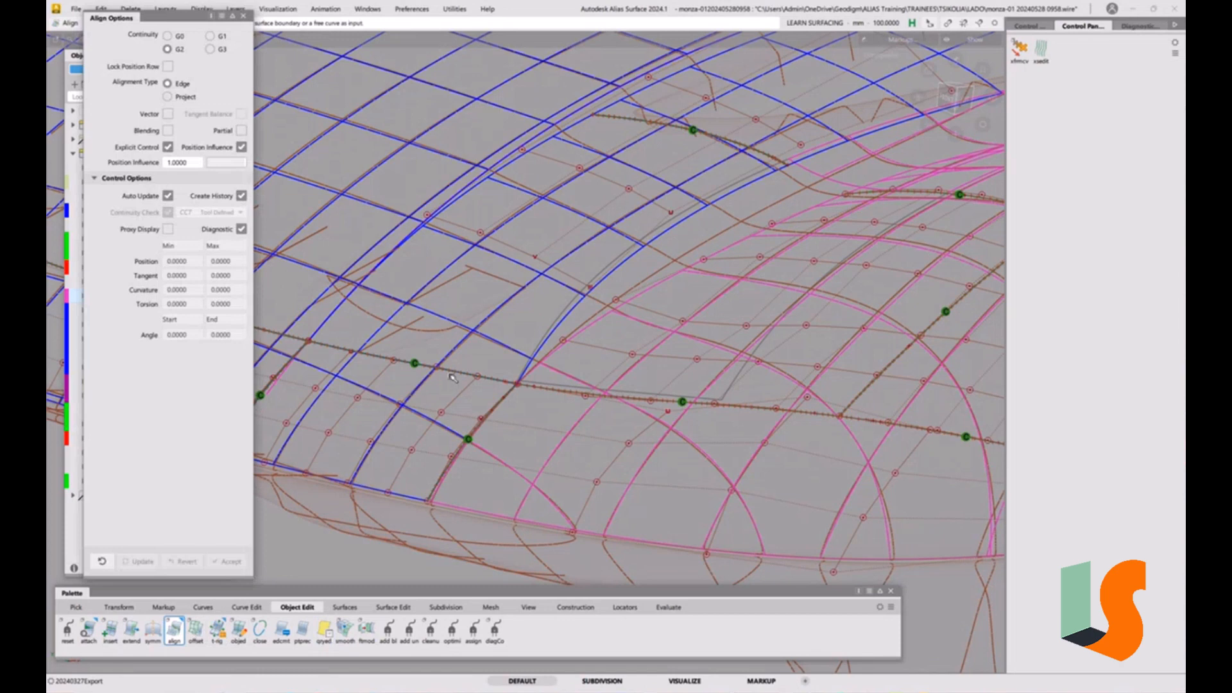
{"action": "left_click", "coordinate": [494, 381]}
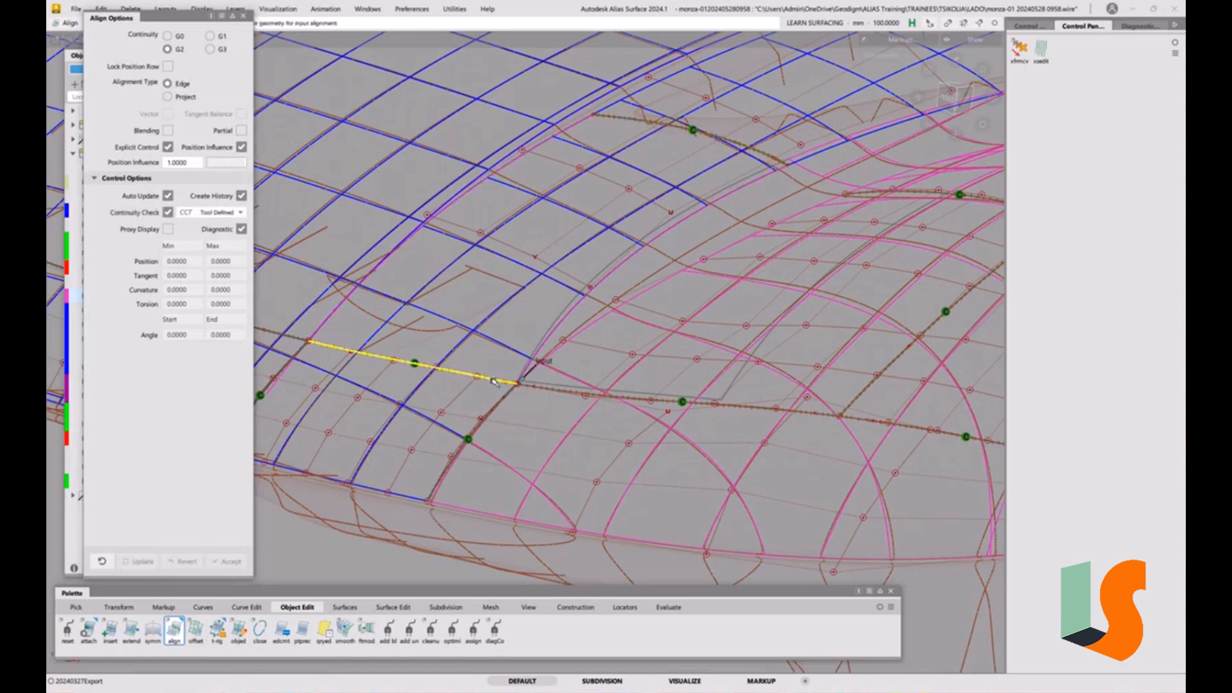
{"action": "left_click", "coordinate": [494, 381]}
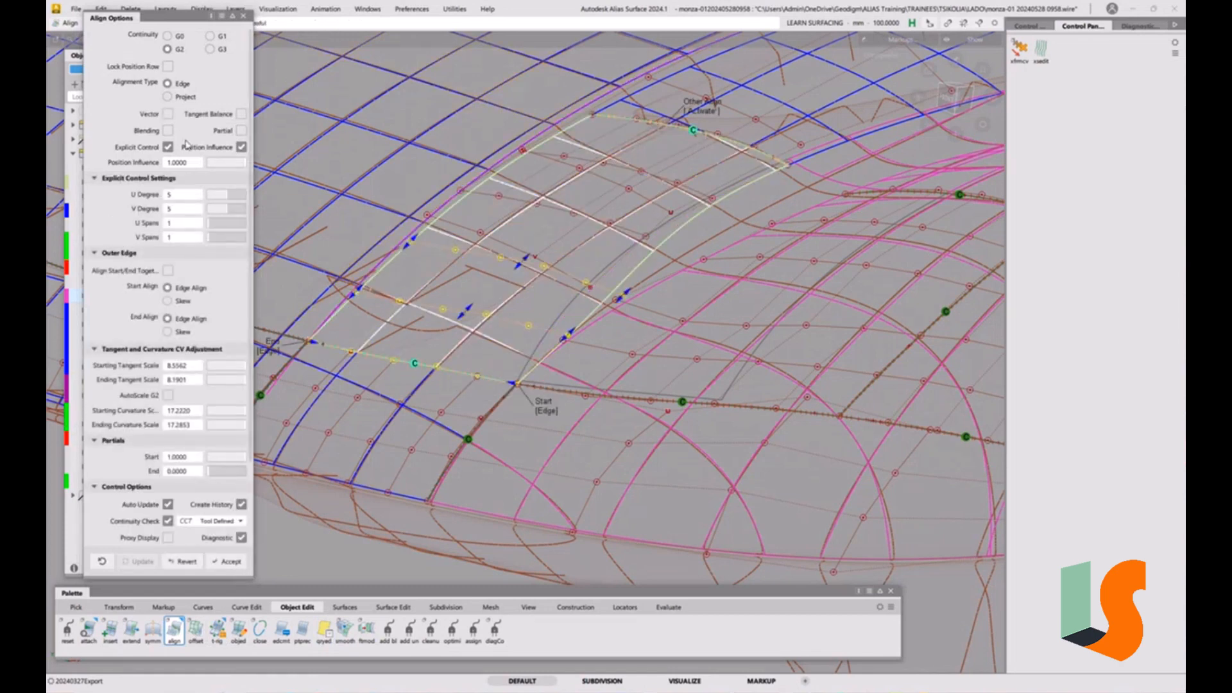
{"action": "left_click", "coordinate": [168, 114]}
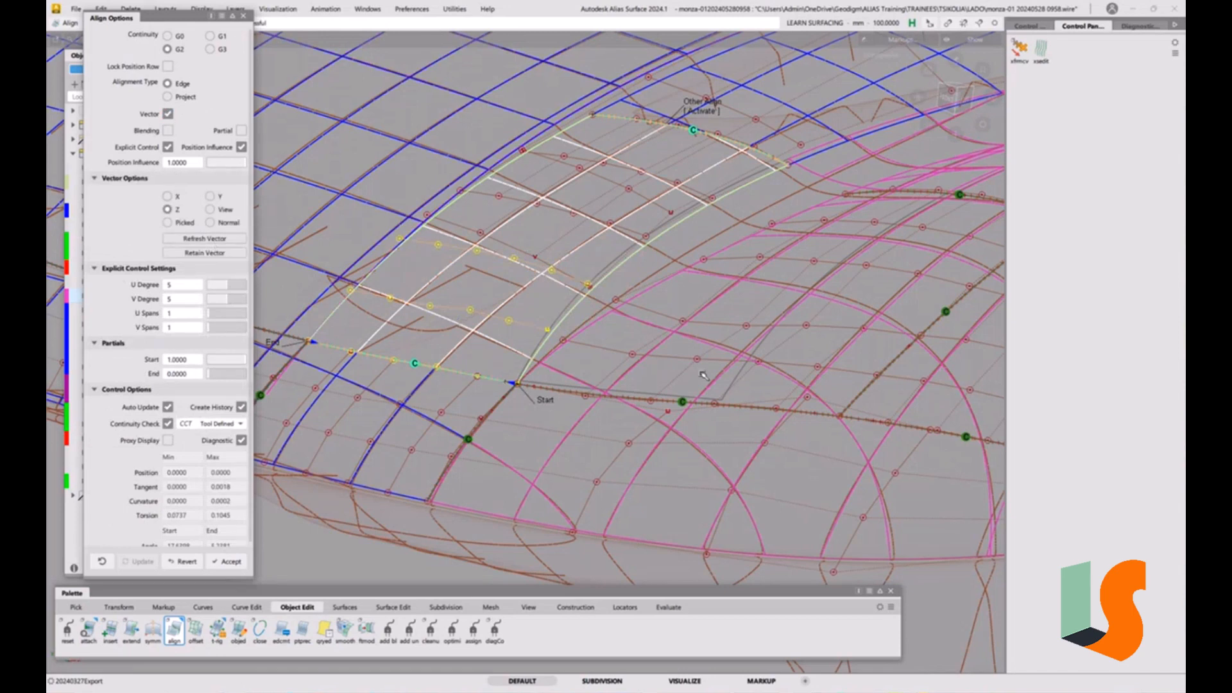
{"action": "key", "text": "space"}
- Inspect the blue patch's junction with its magenta neighbours and toggle the MESH layer to compare the surfaces with the scan
{"action": "right_click_drag", "start_coordinate": [627, 385], "coordinate": [584, 360], "text": "alt+shift"}
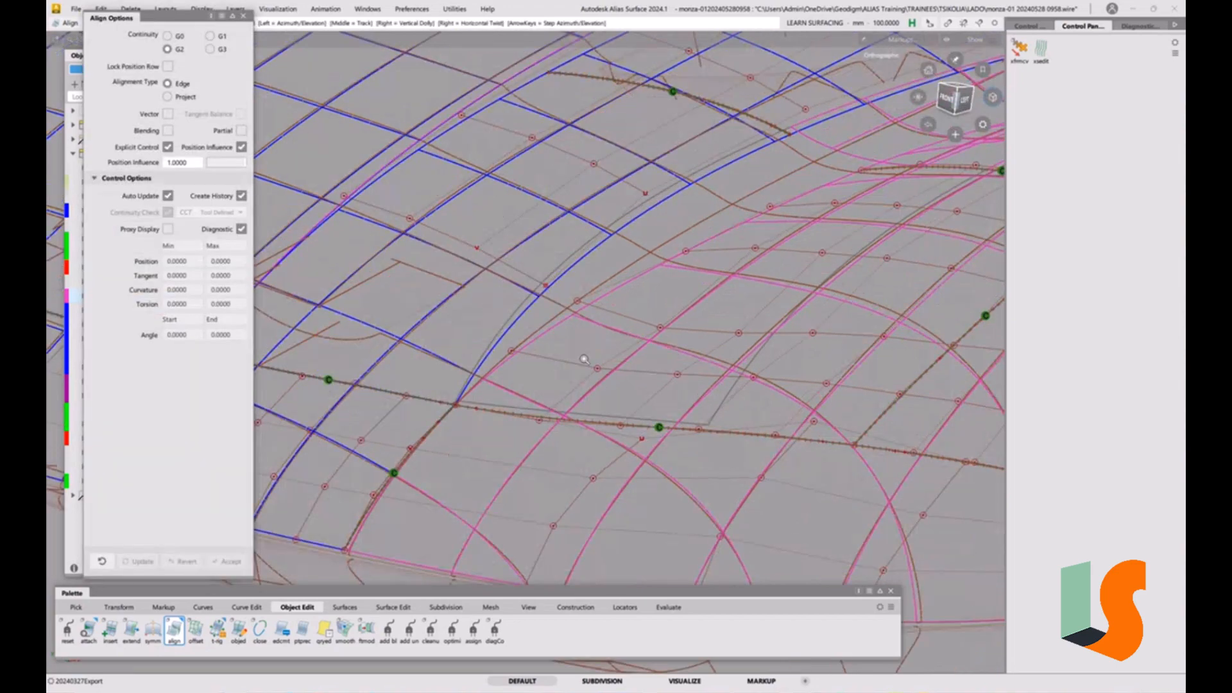
{"action": "left_click_drag", "start_coordinate": [583, 361], "coordinate": [570, 361], "text": "alt+shift"}
{"action": "right_click_drag", "start_coordinate": [571, 361], "coordinate": [638, 421], "text": "alt+shift"}
{"action": "middle_click_drag", "start_coordinate": [638, 421], "coordinate": [645, 392], "text": "alt+shift"}
{"action": "right_click_drag", "start_coordinate": [641, 368], "coordinate": [639, 382], "text": "alt+shift"}
{"action": "middle_click_drag", "start_coordinate": [730, 393], "coordinate": [670, 382], "text": "alt+shift"}
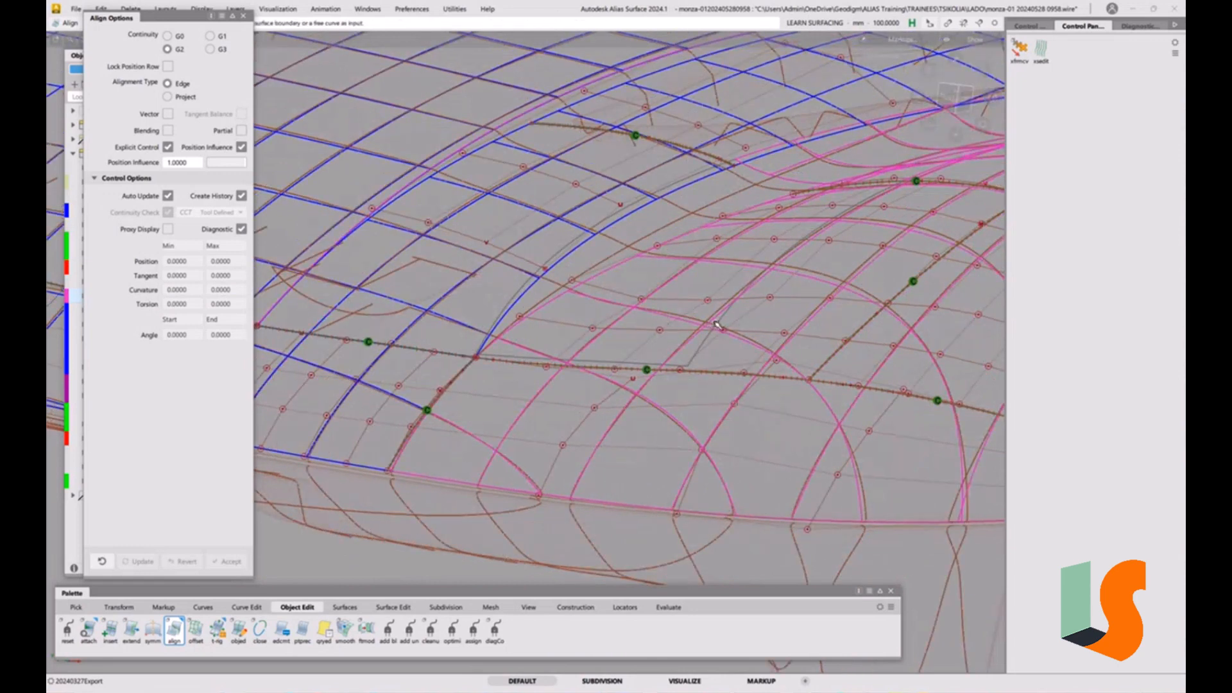
{"action": "key", "text": "alt+shift"}
{"action": "left_click_drag", "start_coordinate": [831, 271], "coordinate": [838, 303], "text": "alt+shift"}
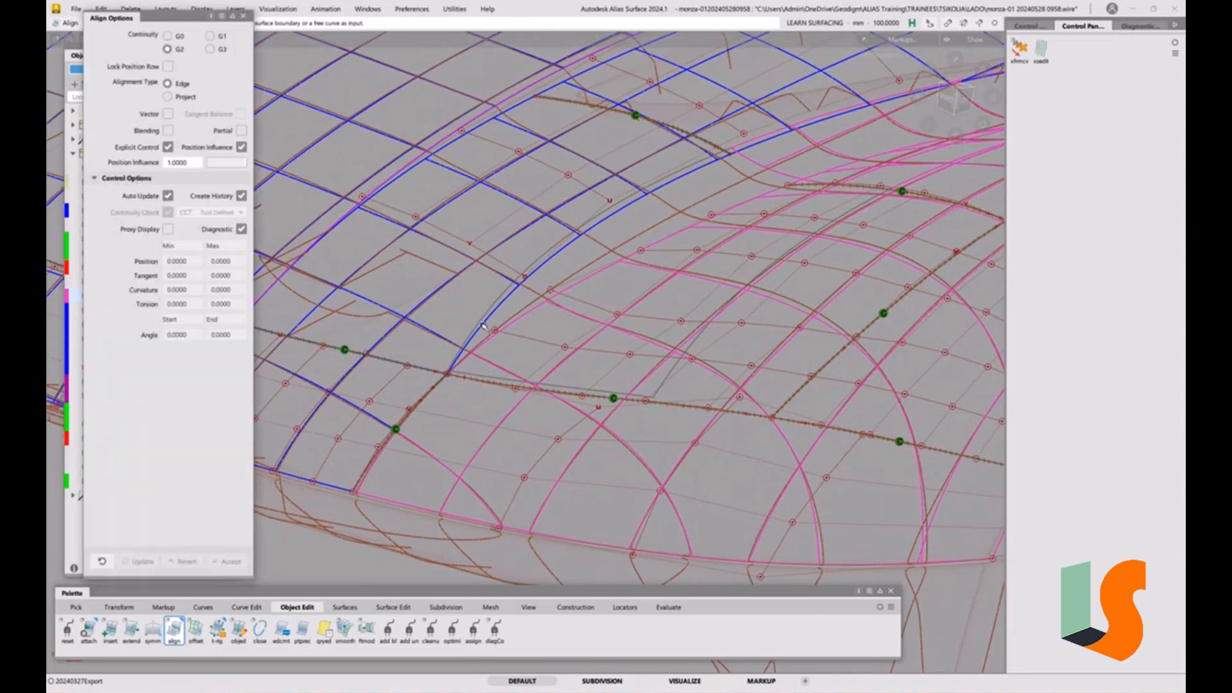
{"action": "middle_click_drag", "start_coordinate": [530, 231], "coordinate": [586, 256], "text": "alt+shift"}
{"action": "left_click_drag", "start_coordinate": [586, 256], "coordinate": [577, 267], "text": "ctrl+shift"}
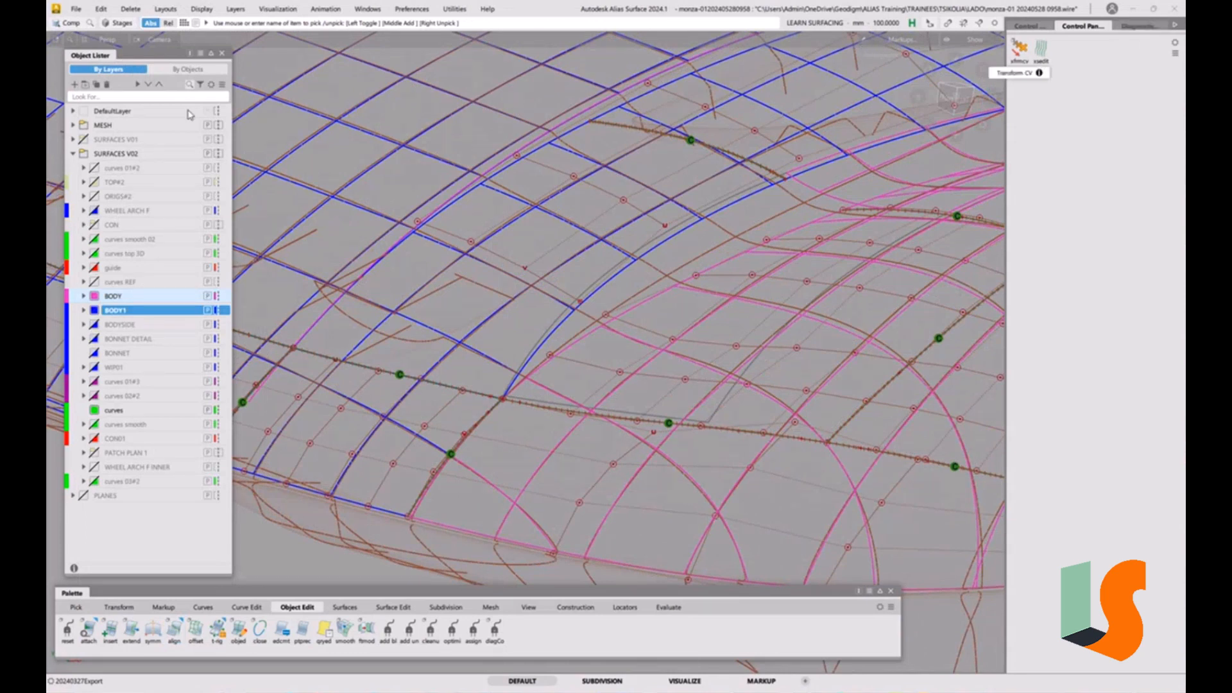
{"action": "left_click", "coordinate": [85, 125]}
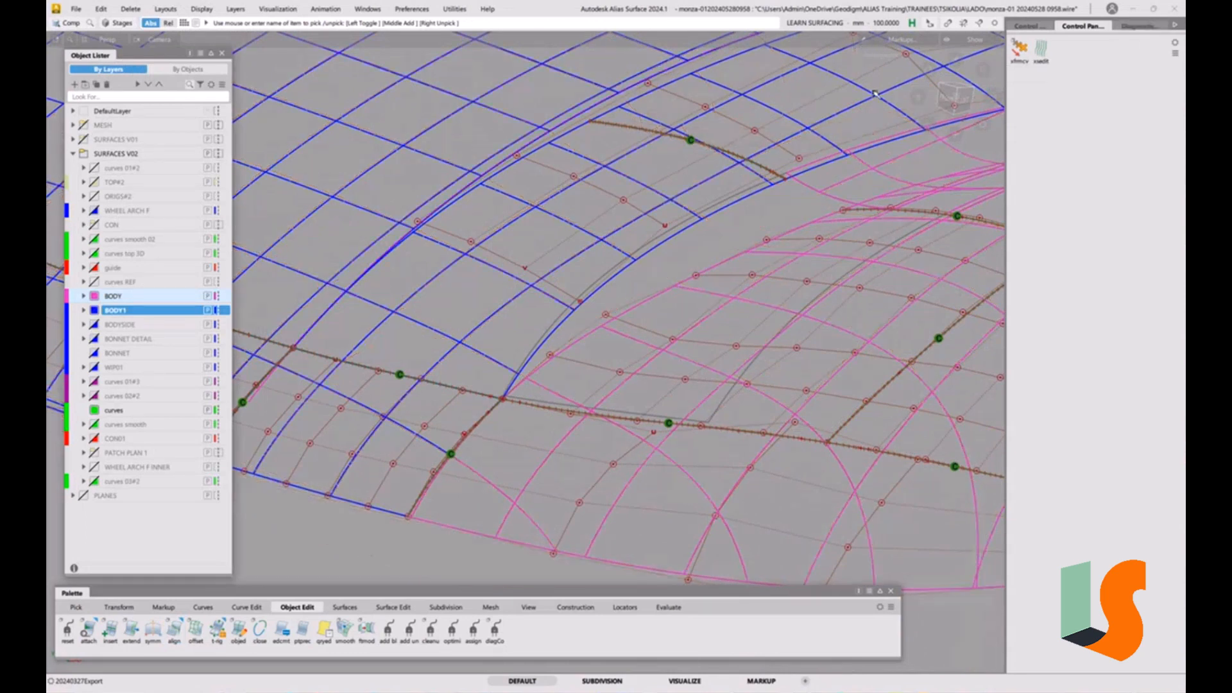
{"action": "left_click", "coordinate": [84, 126]}
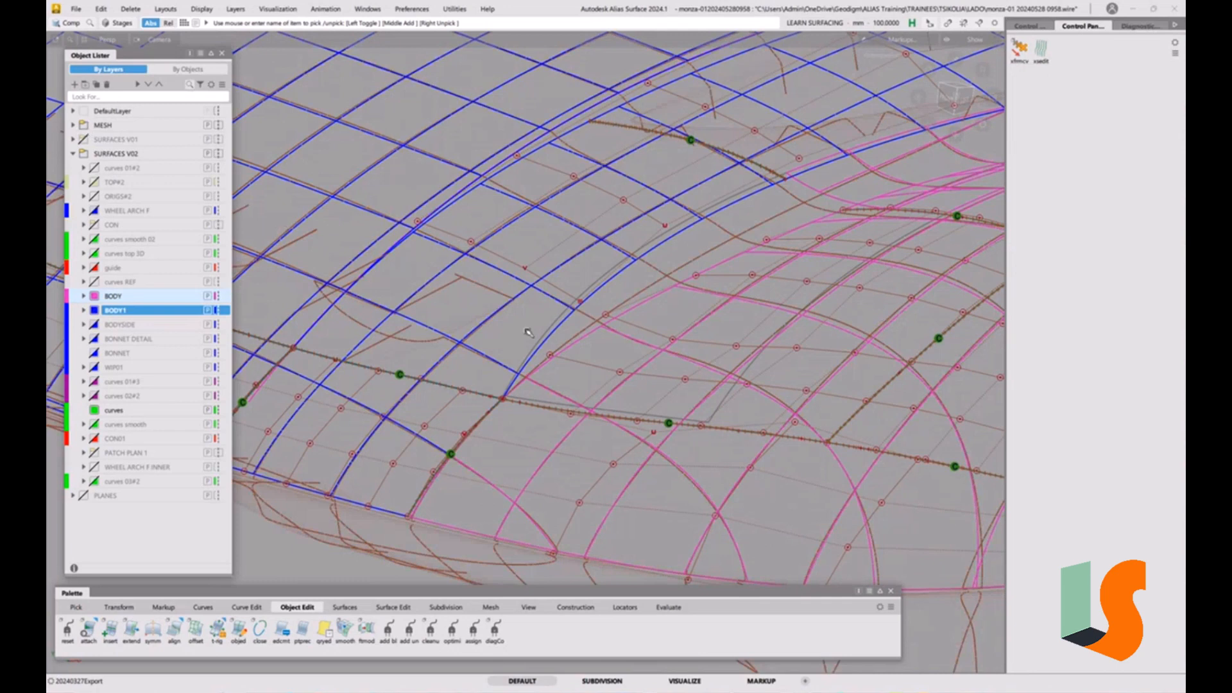
- Promote selected X and Y axis aligned mesh cross sections around the blue and magenta patch junction to curves
{"action": "left_click", "coordinate": [1040, 61]}
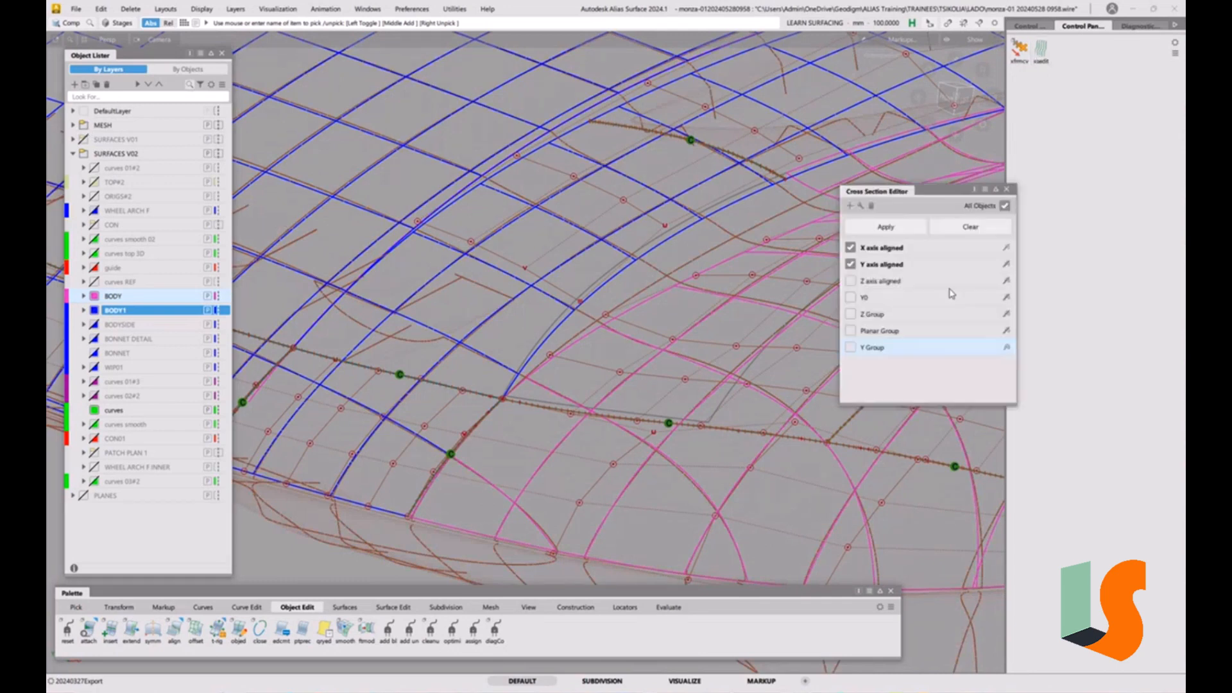
{"action": "left_click", "coordinate": [861, 207]}
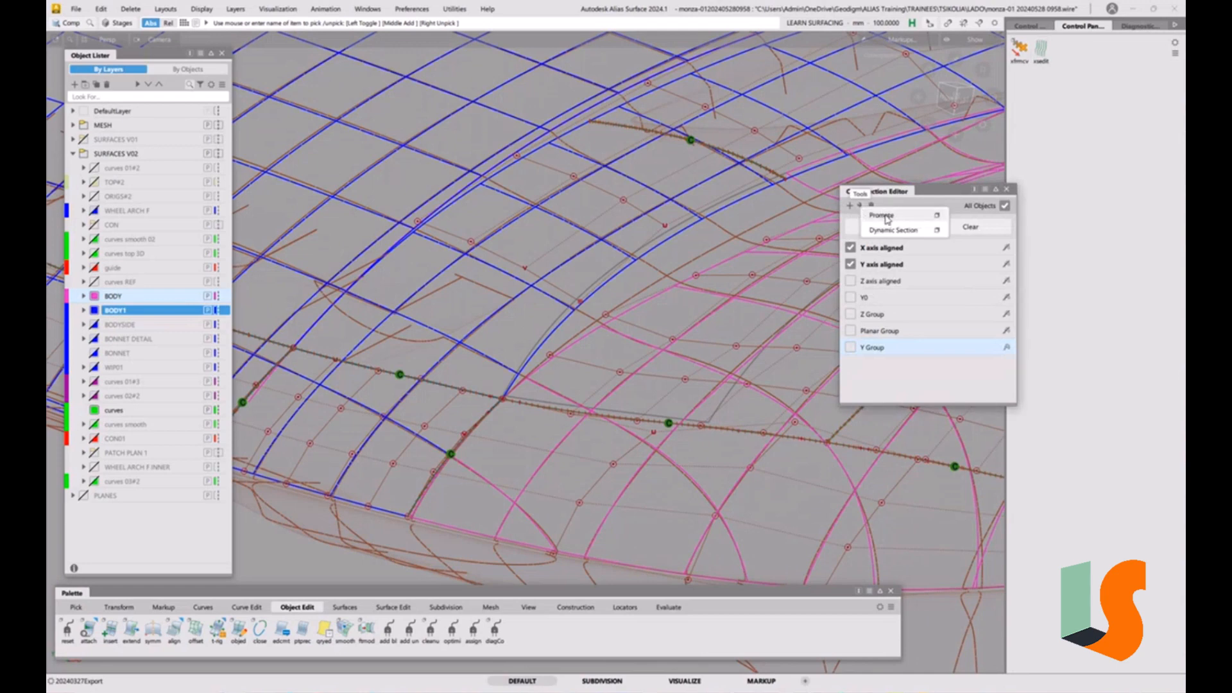
{"action": "left_click", "coordinate": [887, 214]}
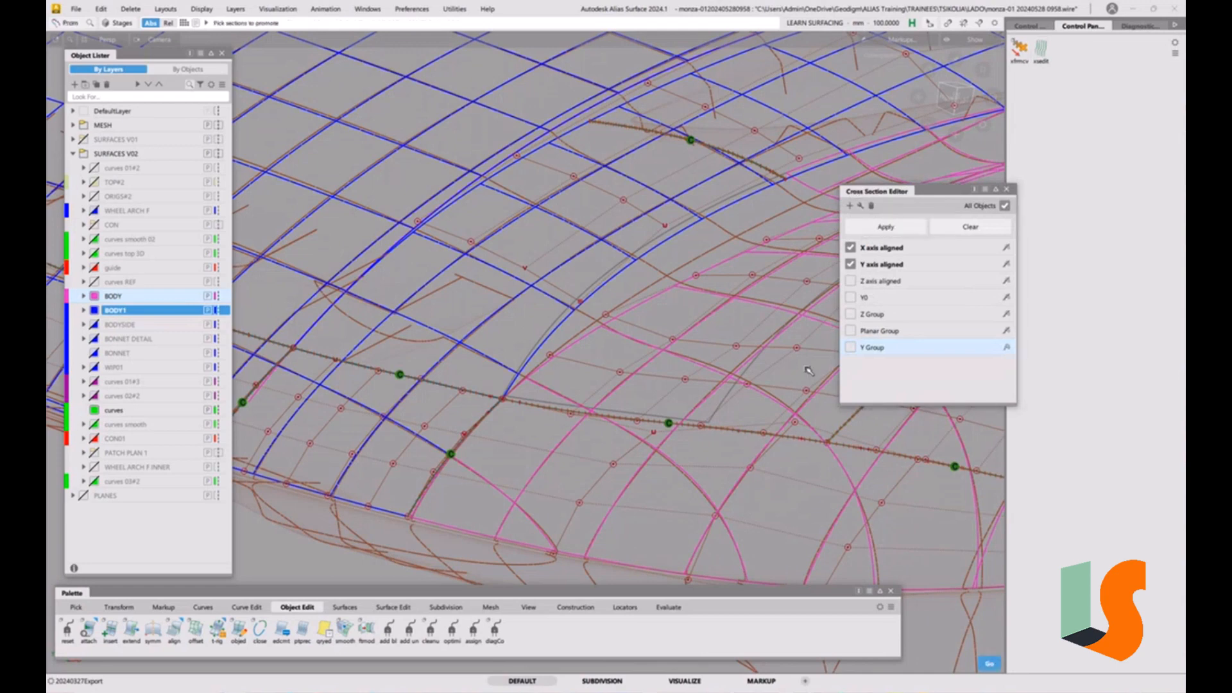
{"action": "left_click", "coordinate": [718, 369]}
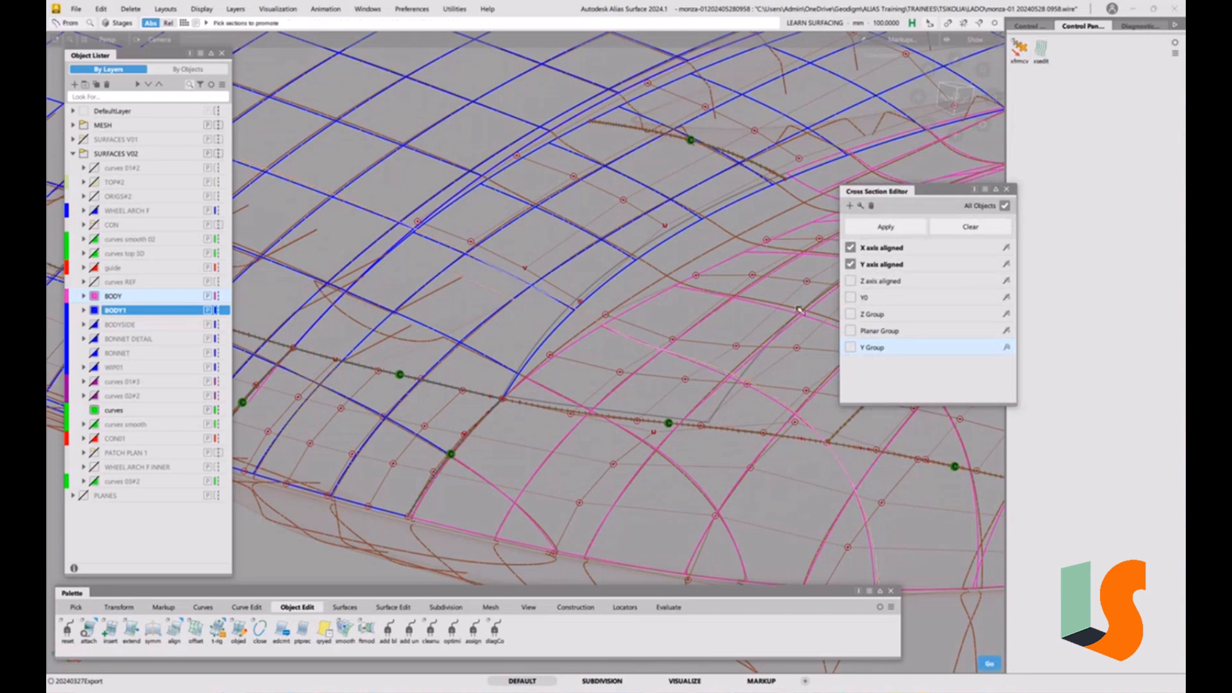
{"action": "left_click", "coordinate": [764, 342]}
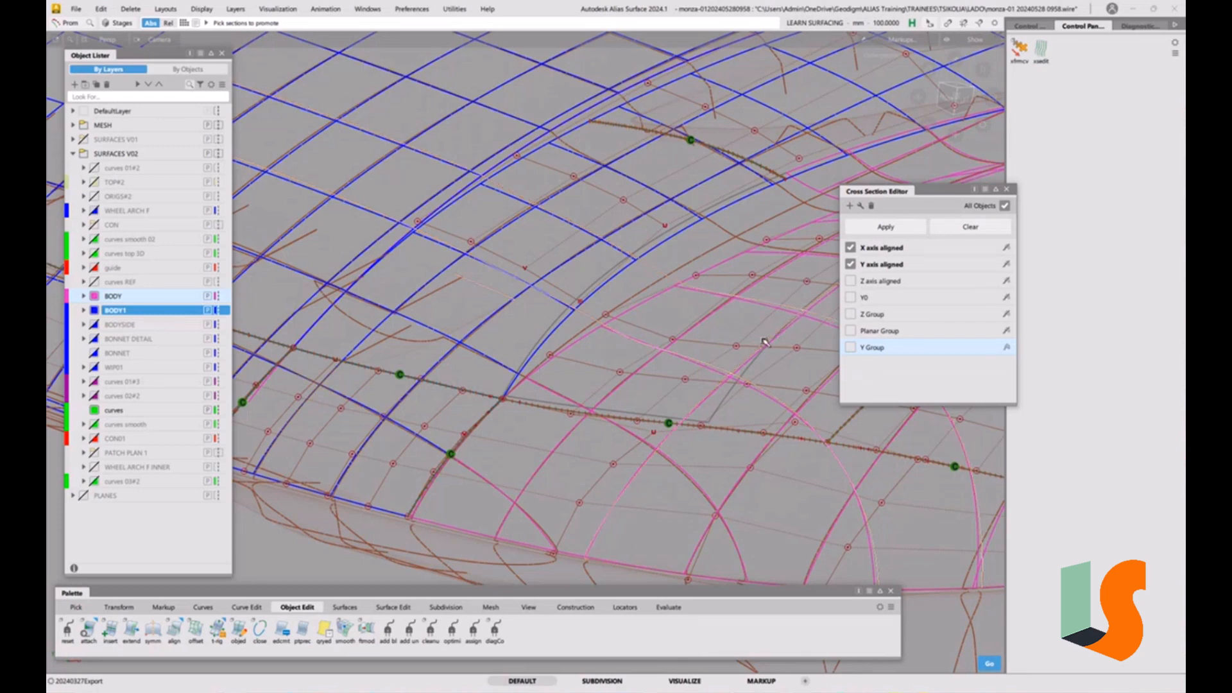
{"action": "key", "text": "space"}
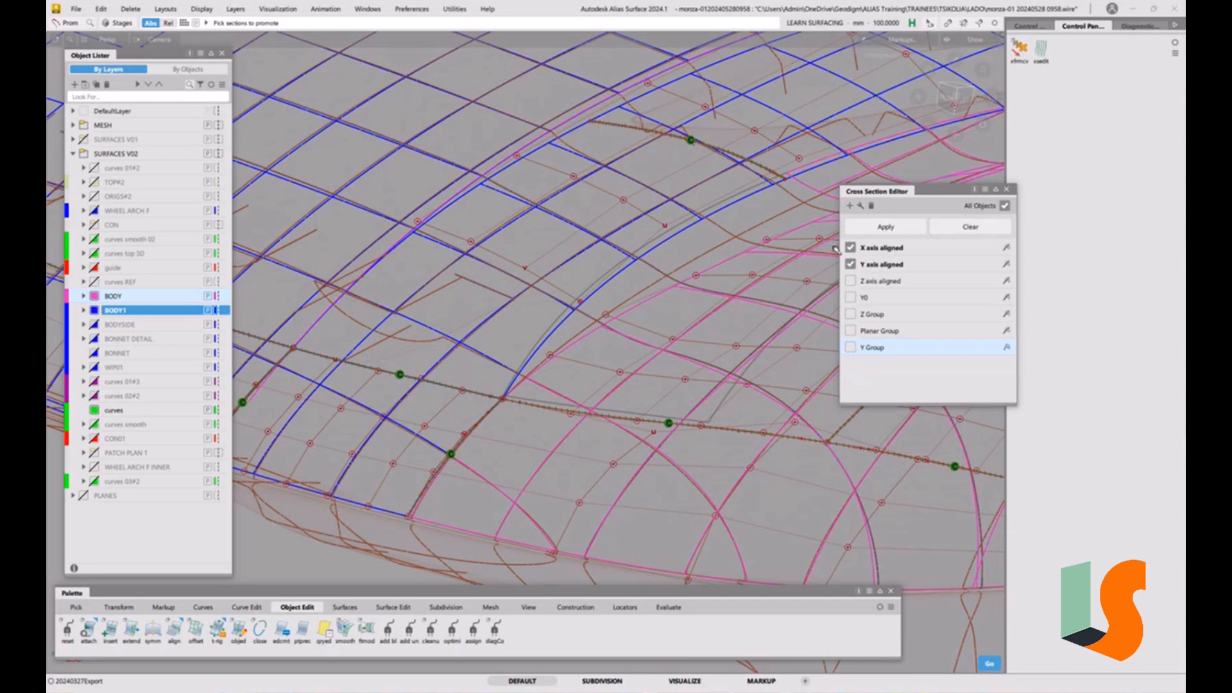
- Switch the X and Y axis aligned sections off and on again to check the promoted curves
{"action": "left_click", "coordinate": [850, 247]}
{"action": "left_click", "coordinate": [850, 265]}
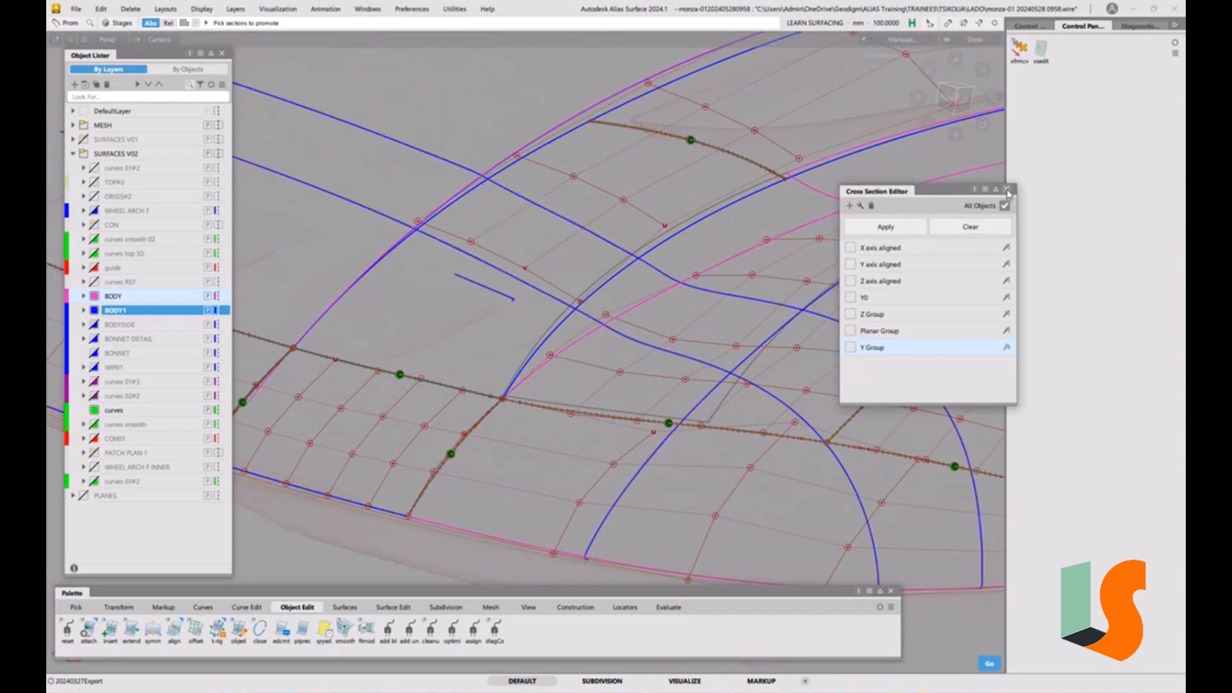
{"action": "left_click", "coordinate": [850, 265]}
{"action": "left_click", "coordinate": [850, 247]}
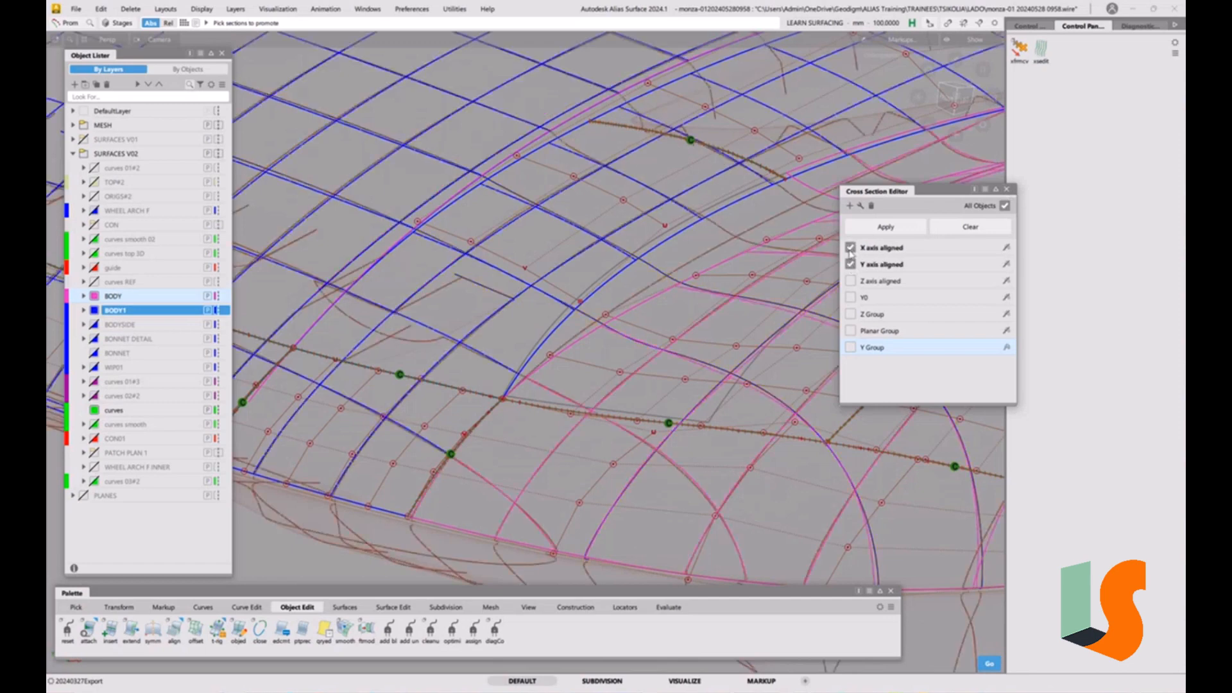
- Hide the MESH layer and select the promoted section curves crossing the blue and magenta patches
{"action": "left_click", "coordinate": [85, 126]}
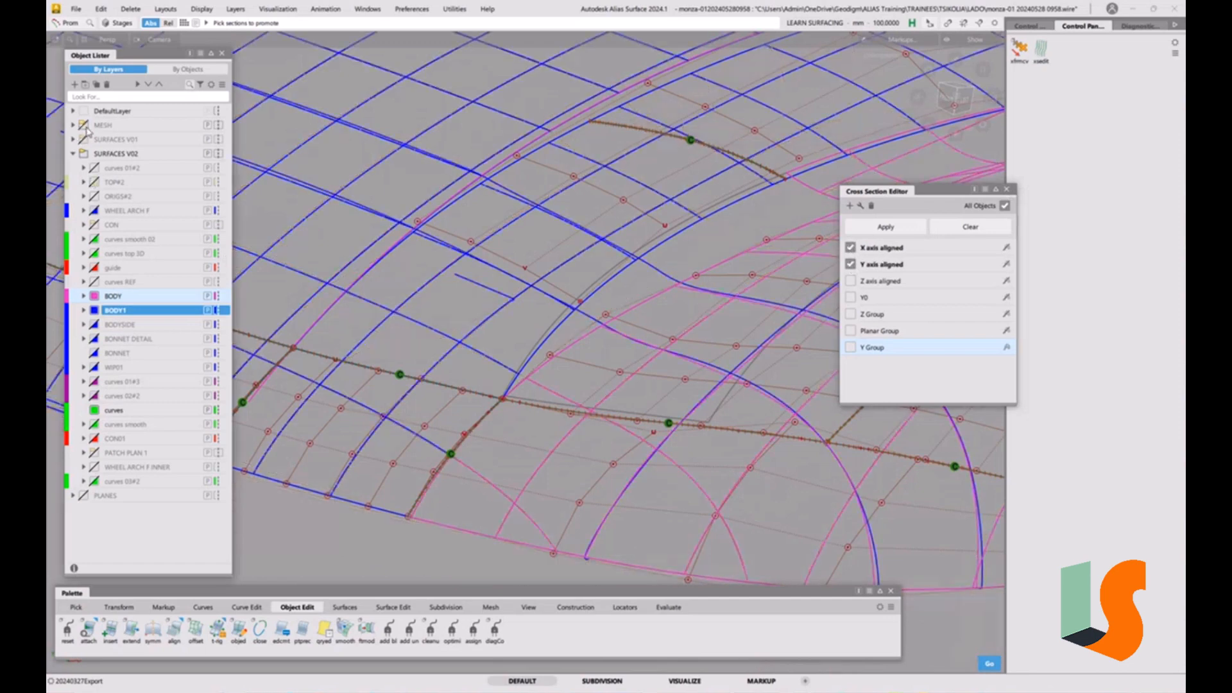
{"action": "left_click_drag", "start_coordinate": [755, 419], "coordinate": [796, 435], "text": "ctrl+shift"}
{"action": "left_click", "coordinate": [715, 367]}
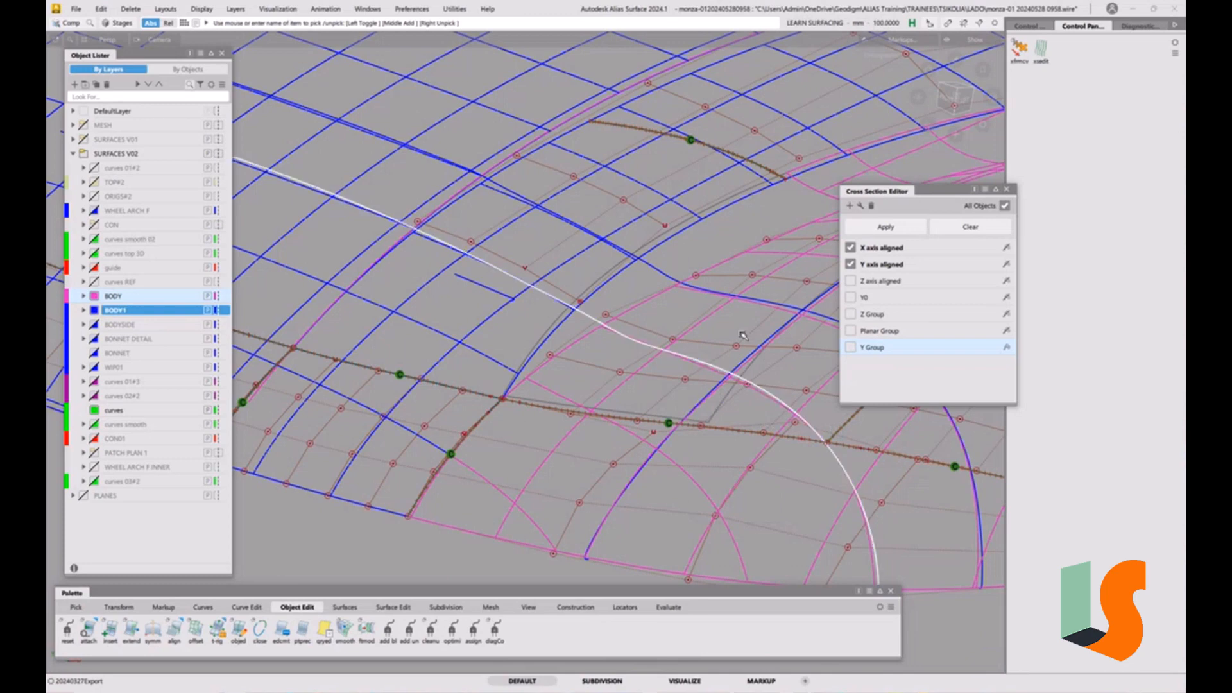
{"action": "left_click", "coordinate": [759, 304]}
{"action": "left_click", "coordinate": [746, 363]}
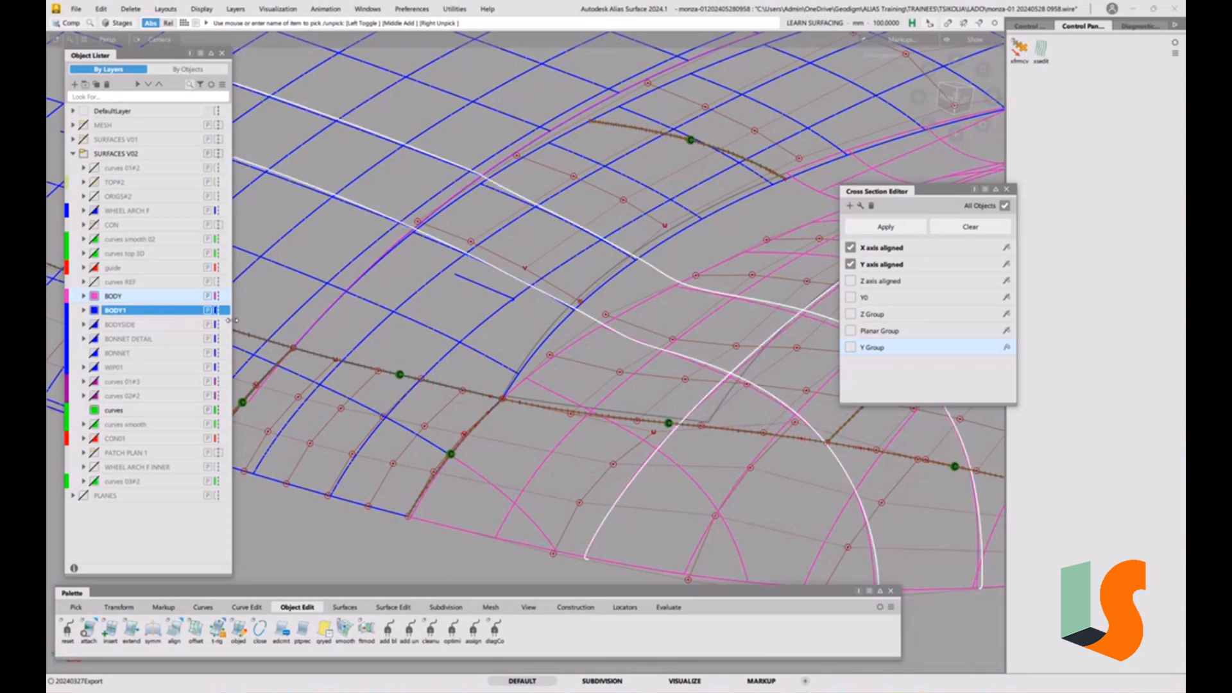
- Create a layer named SECTS in SURFACES V02, assign the selected section curves to it and colour it light green
{"action": "right_click", "coordinate": [114, 154]}
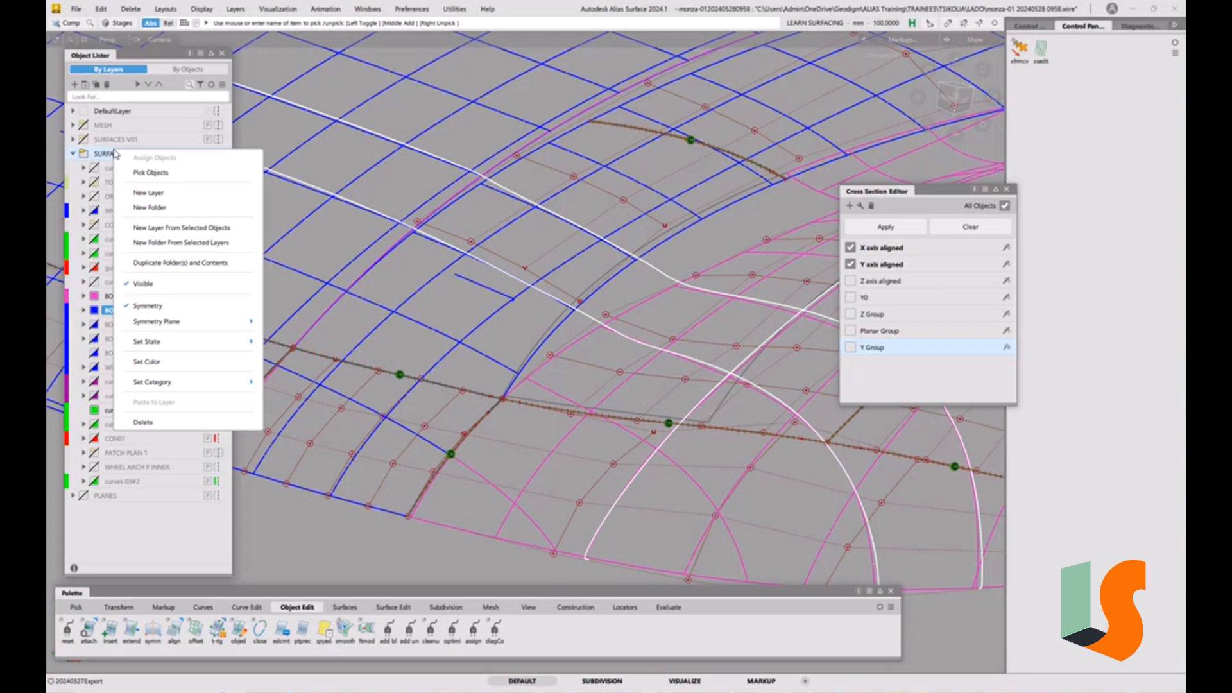
{"action": "left_click", "coordinate": [148, 193]}
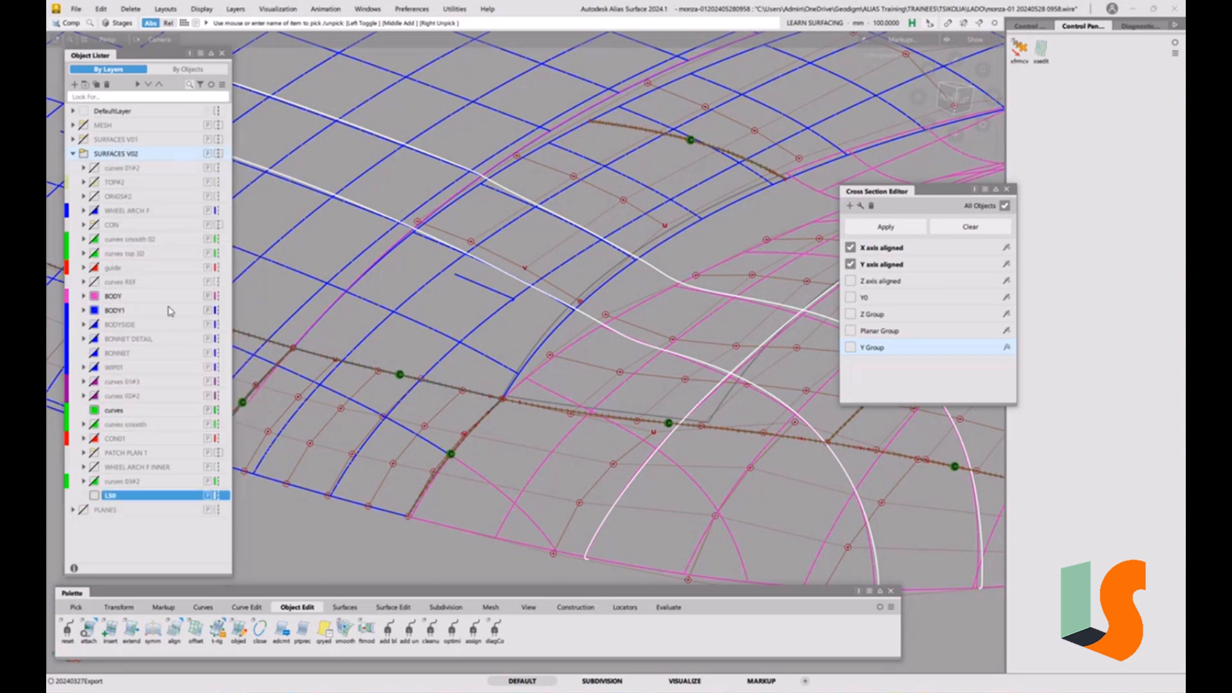
{"action": "double_click", "coordinate": [114, 498]}
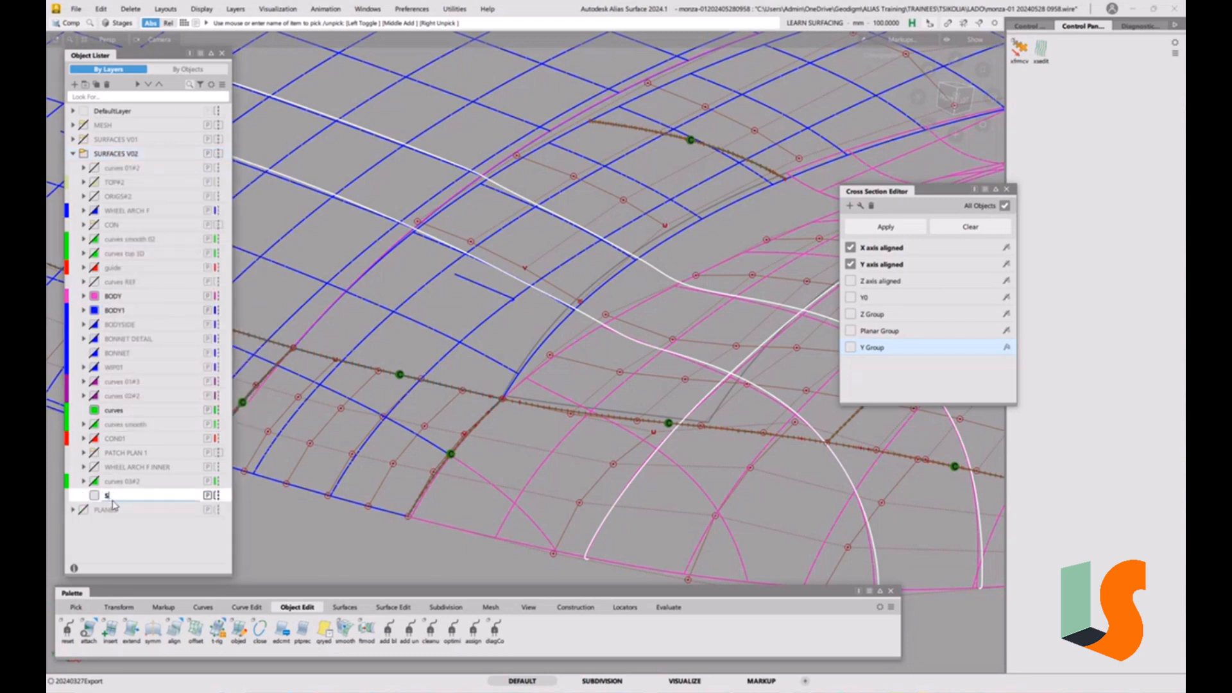
{"action": "type", "text": "SECTS"}
{"action": "key", "text": "Return"}
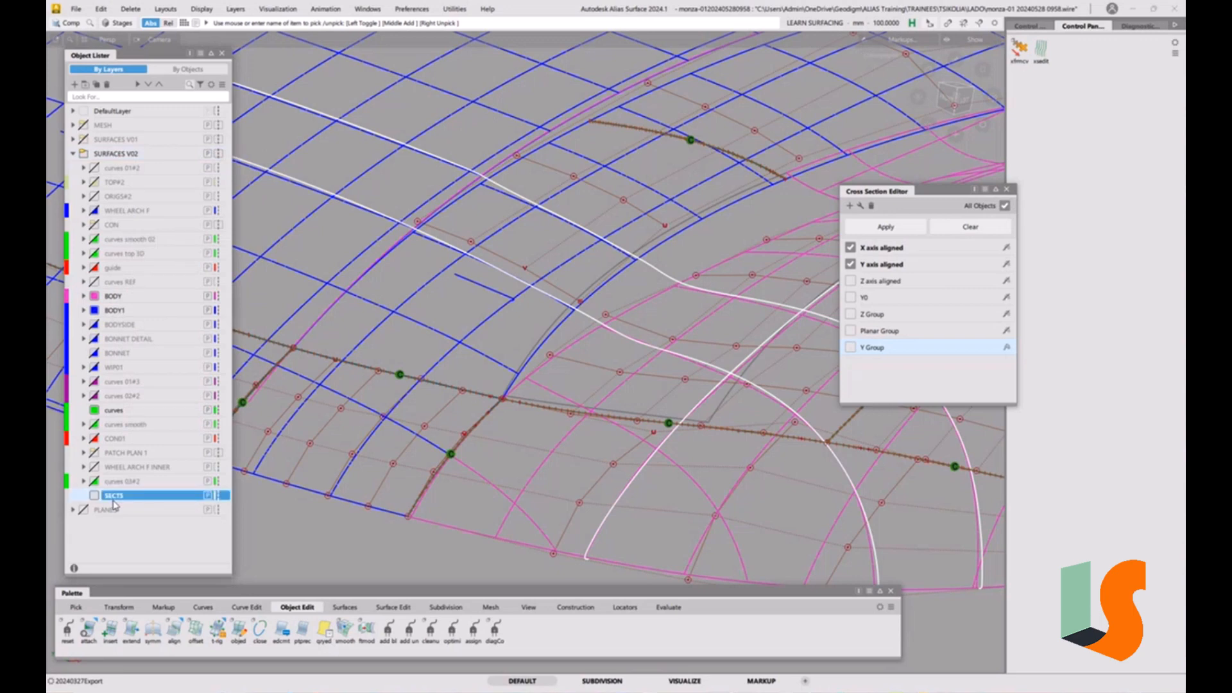
{"action": "right_click", "coordinate": [114, 504]}
{"action": "left_click", "coordinate": [164, 408]}
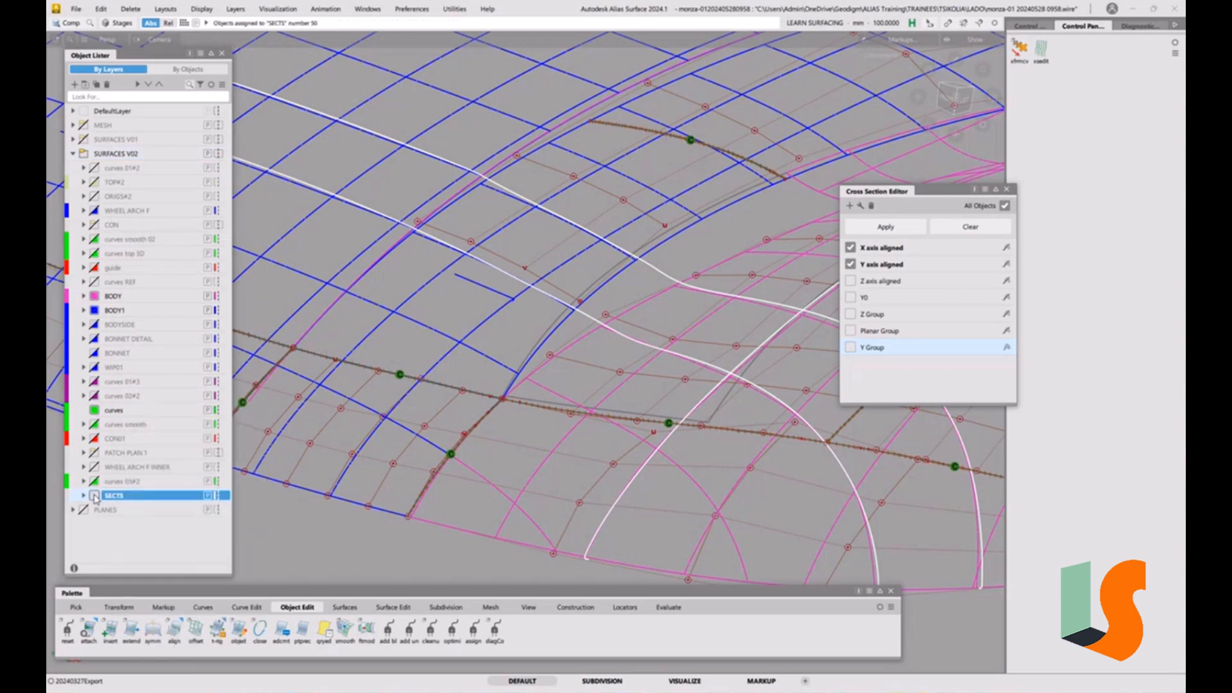
{"action": "left_click", "coordinate": [95, 497]}
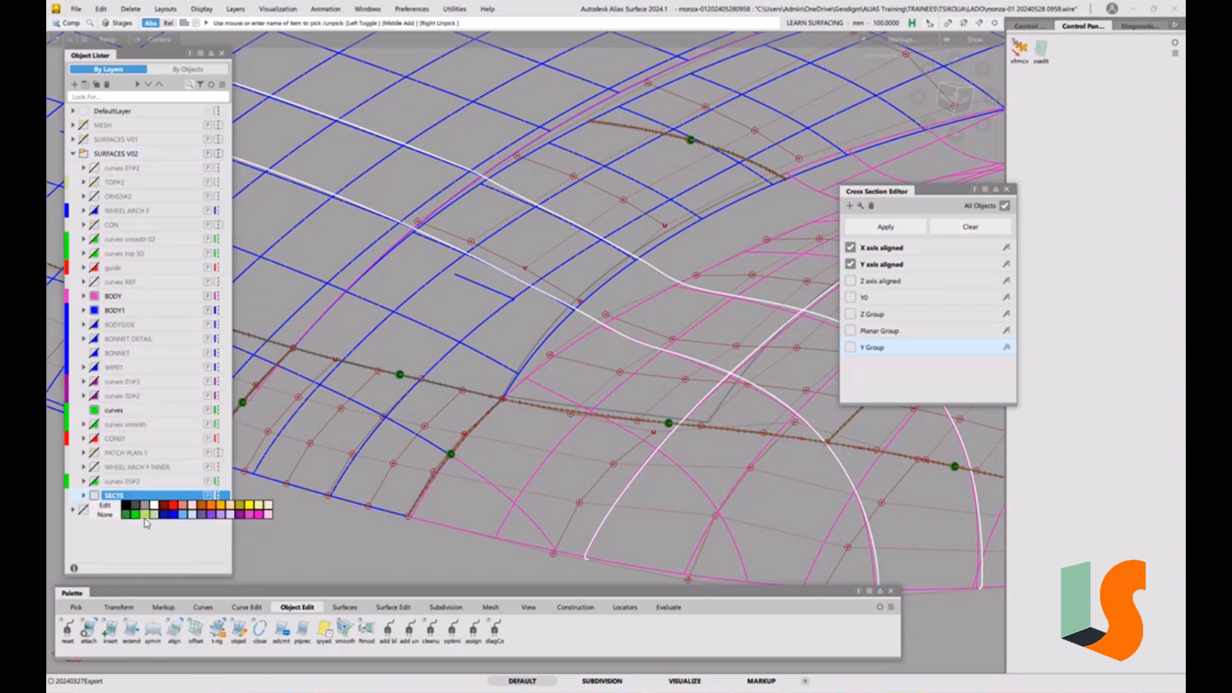
{"action": "left_click", "coordinate": [145, 515]}
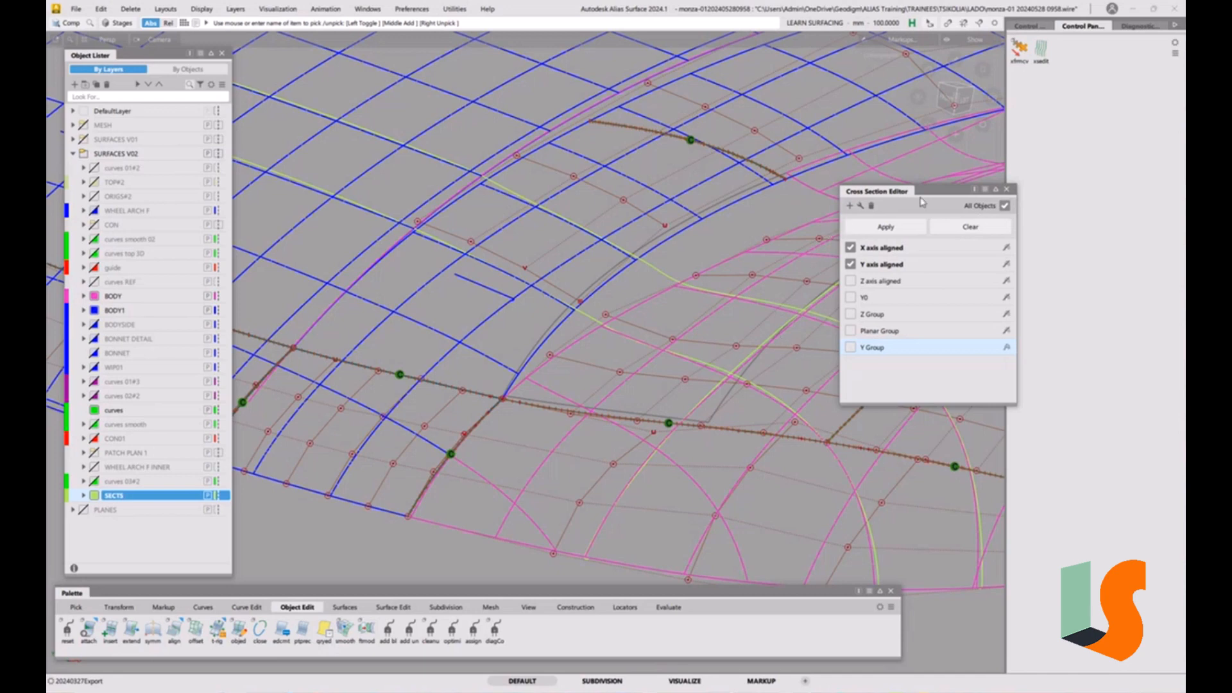
- Close the Cross Section Editor and apply the IsoAng diagnostic shading to the body patches with only its curves shown
{"action": "left_click", "coordinate": [1005, 190]}
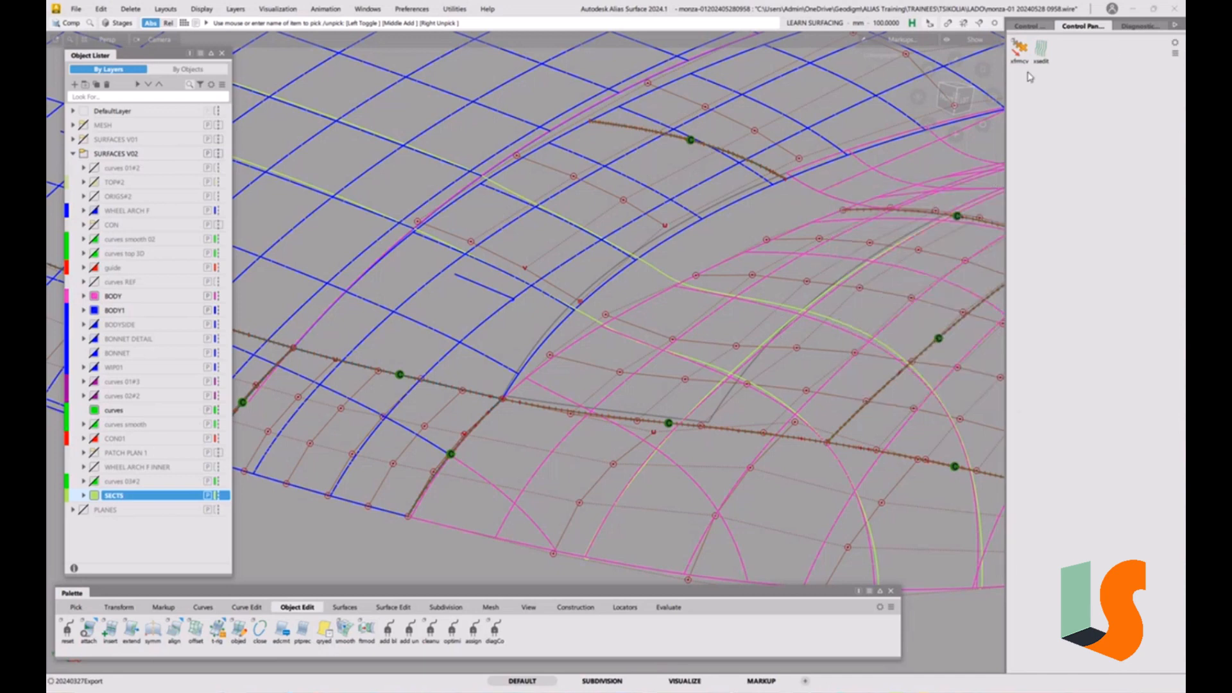
{"action": "left_click", "coordinate": [1131, 27]}
{"action": "left_click", "coordinate": [1106, 51]}
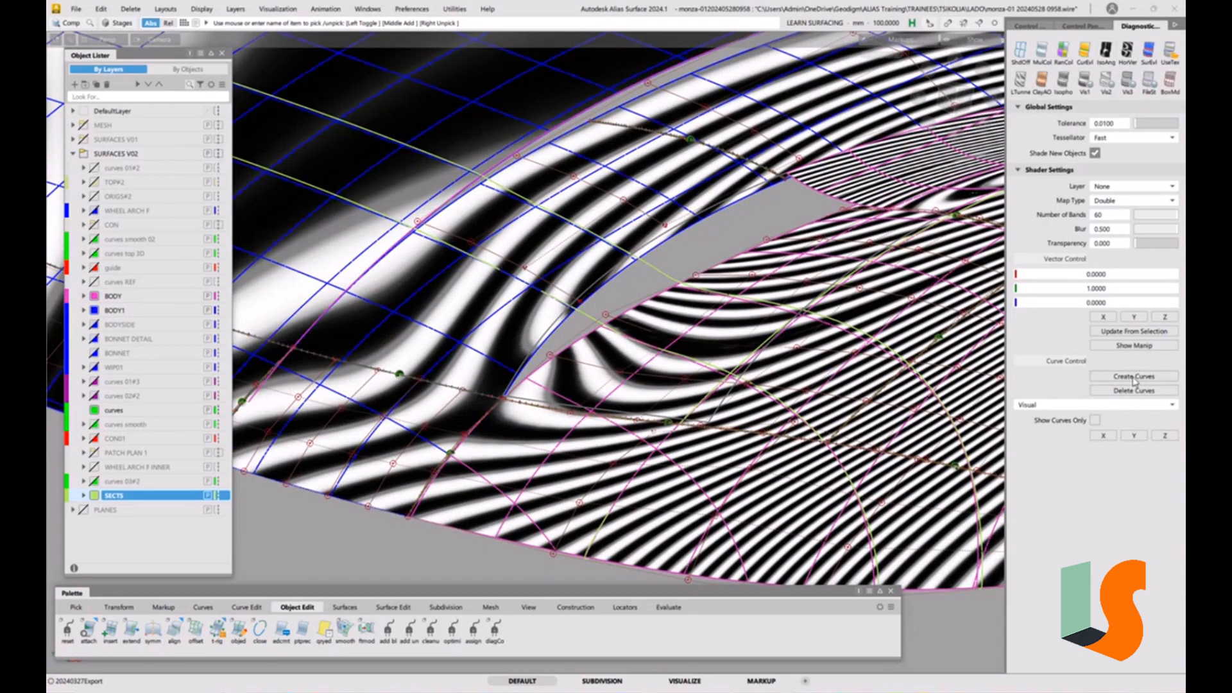
{"action": "left_click", "coordinate": [1095, 420]}
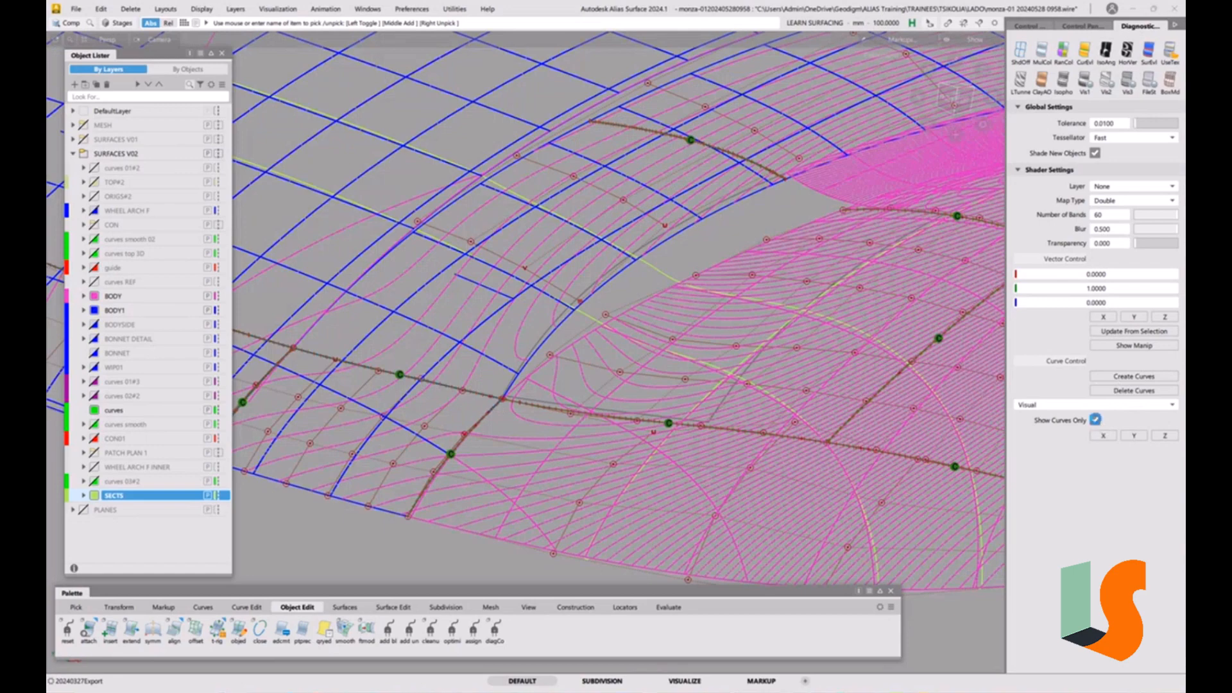
{"action": "left_click", "coordinate": [1094, 420]}
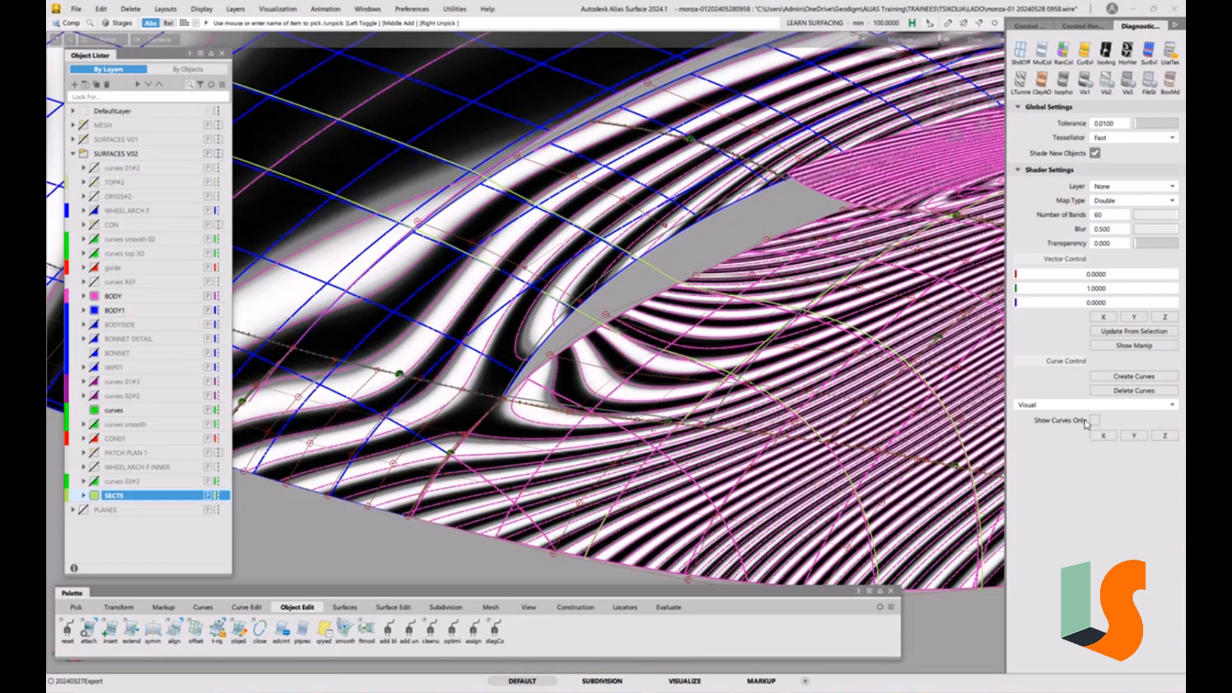
{"action": "left_click", "coordinate": [1094, 420]}
{"action": "left_click_drag", "start_coordinate": [738, 411], "coordinate": [709, 212], "text": "alt+shift"}
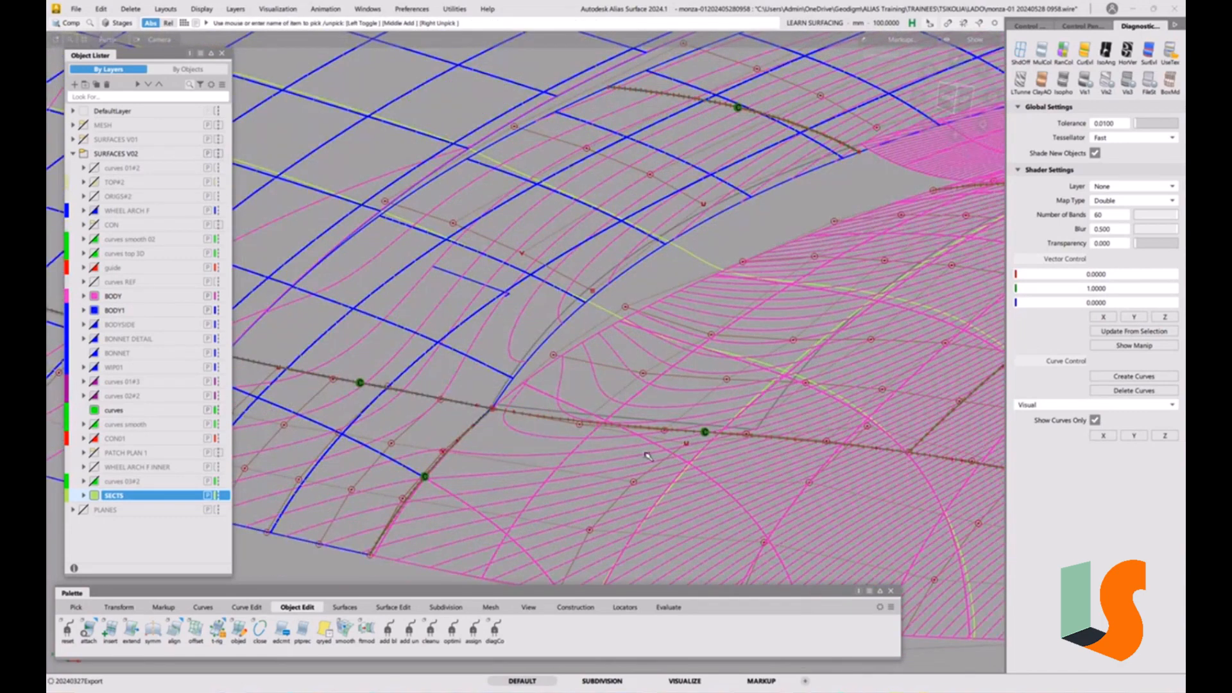
- With the CV move sensitivity at 50, move the lower magenta patch's CV beside its upper seam along Z
{"action": "key", "text": "shift+alt"}
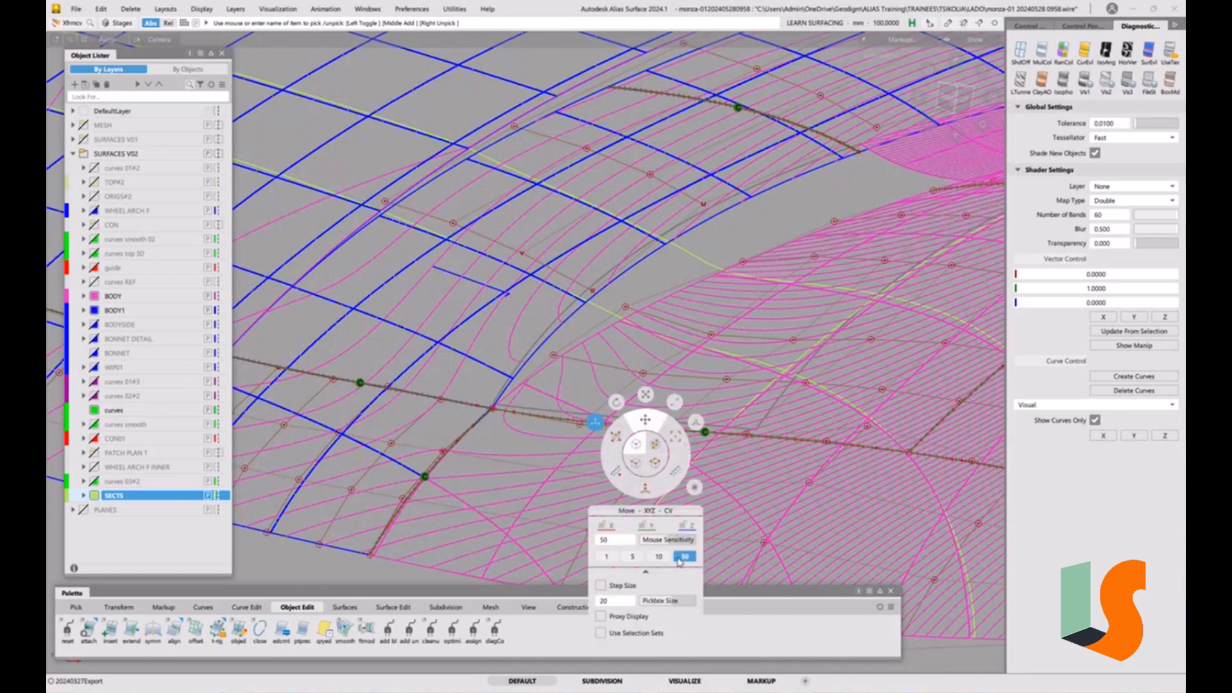
{"action": "left_click_drag", "start_coordinate": [685, 419], "coordinate": [623, 450], "text": "alt+shift"}
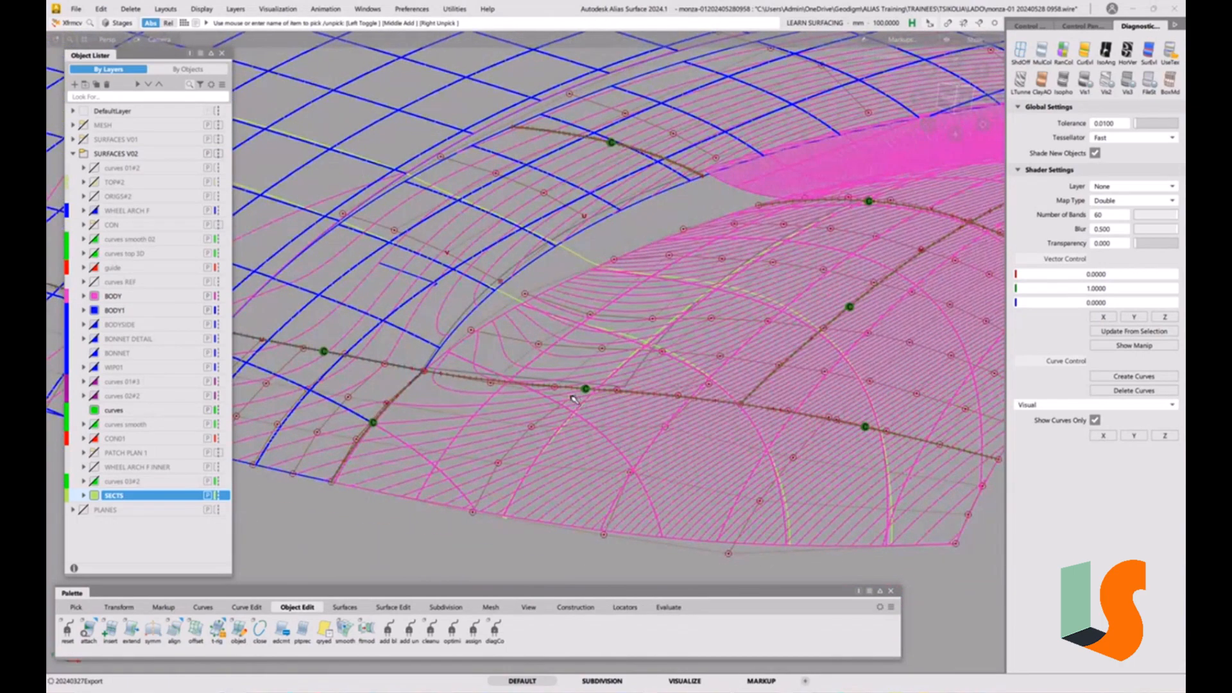
{"action": "left_click_drag", "start_coordinate": [575, 399], "coordinate": [577, 509]}
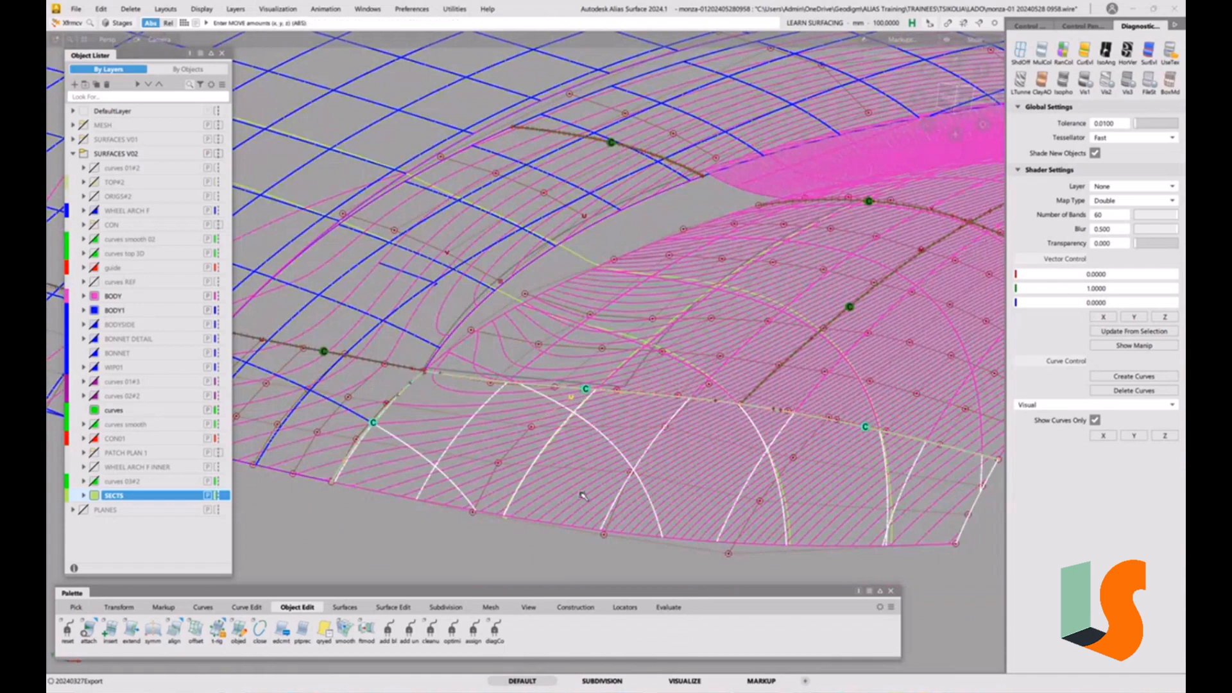
{"action": "right_click_drag", "start_coordinate": [574, 561], "coordinate": [577, 499]}
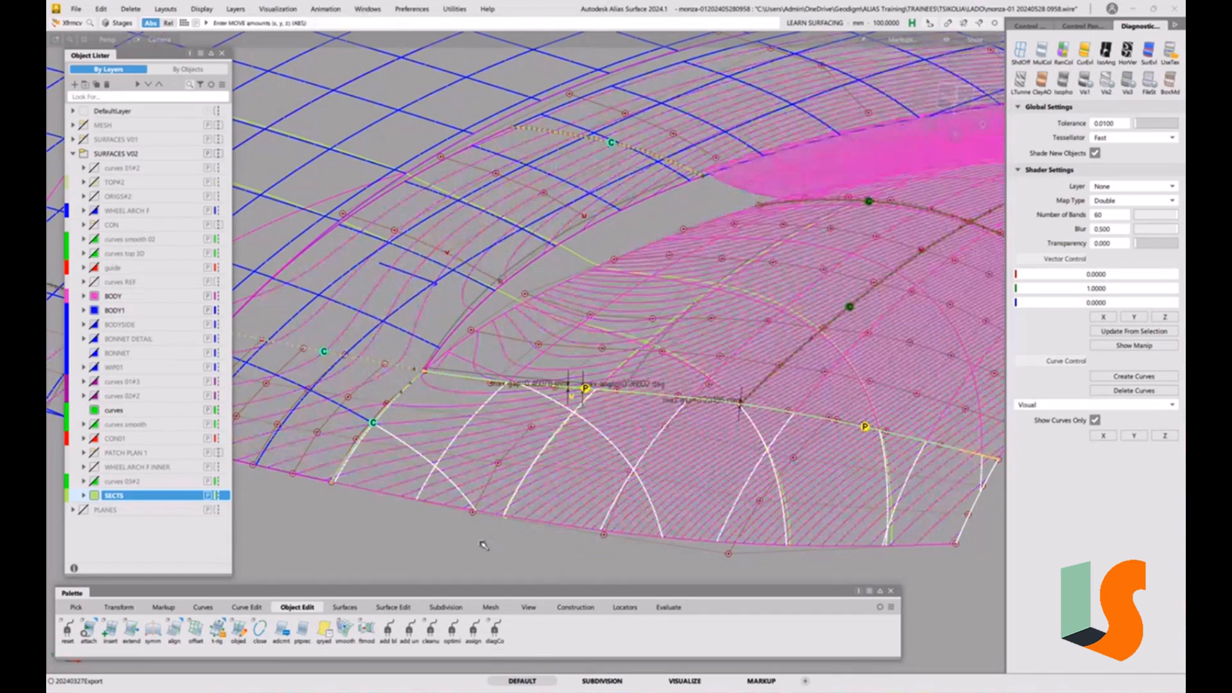
- Reduce the mouse sensitivity to 10 and fine-tune the same lower-patch CV along Z
{"action": "left_click_drag", "start_coordinate": [530, 404], "coordinate": [311, 328], "text": "alt+shift"}
{"action": "right_click_drag", "start_coordinate": [312, 328], "coordinate": [542, 307], "text": "alt+shift"}
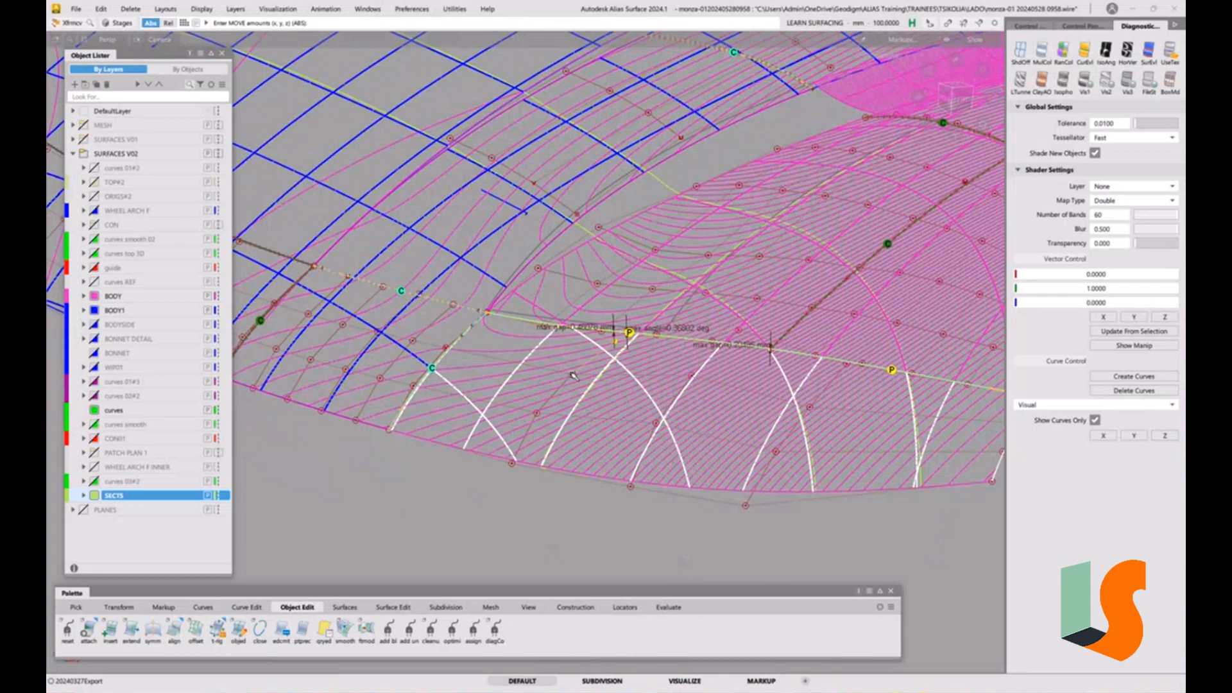
{"action": "right_click", "coordinate": [563, 533]}
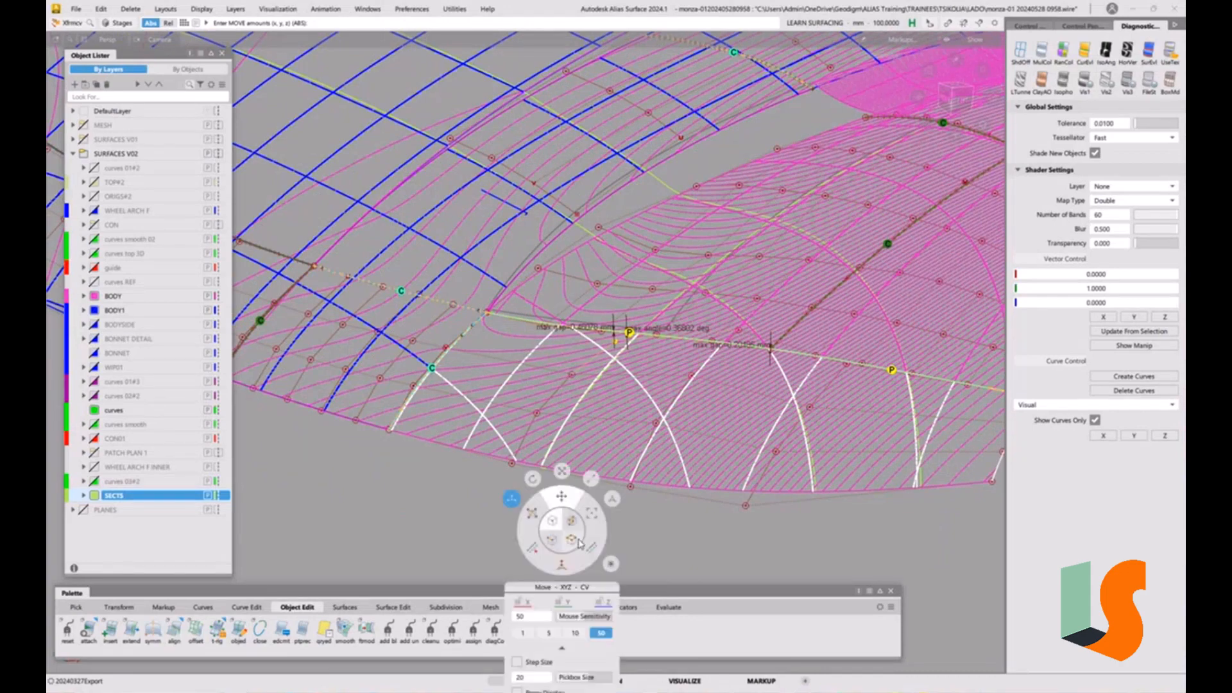
{"action": "left_click", "coordinate": [578, 634]}
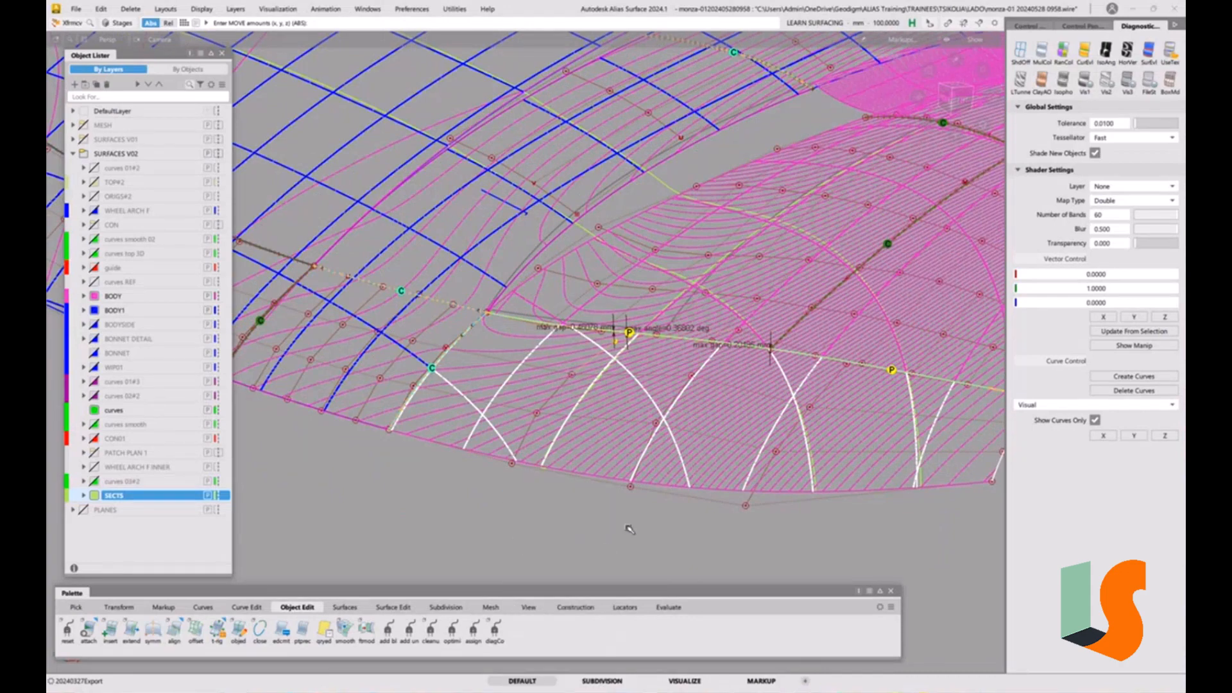
{"action": "mouse_move", "coordinate": [629, 529]}
{"action": "right_mouse_down"}
{"action": "mouse_move", "coordinate": [632, 503]}
{"action": "mouse_move", "coordinate": [622, 518]}
{"action": "right_mouse_up"}
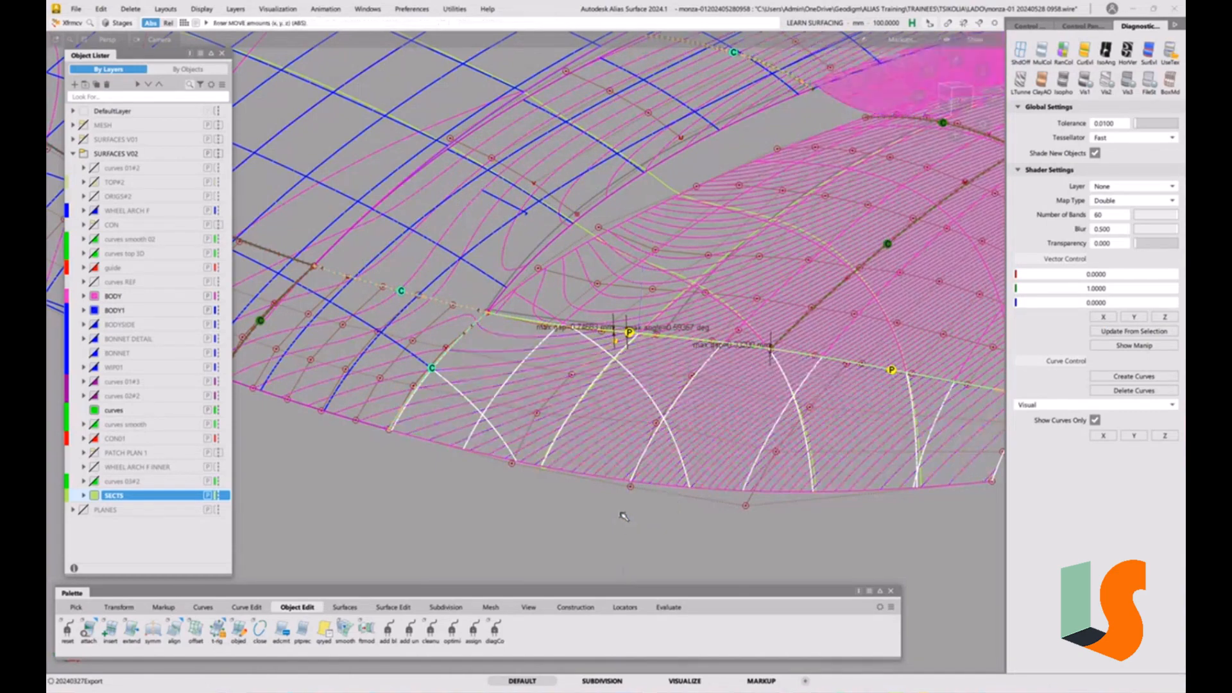
- Try to move the lower magenta patch's next inner CV along Z, then undo that move
{"action": "left_click", "coordinate": [571, 376]}
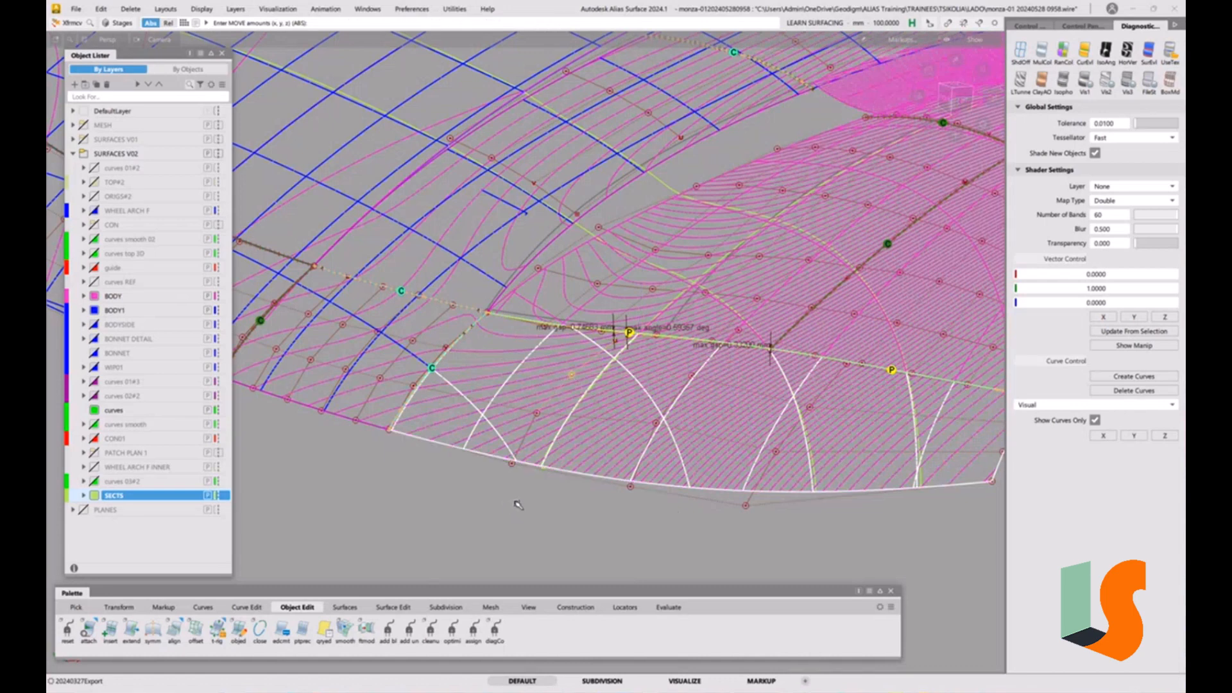
{"action": "right_click_drag", "start_coordinate": [518, 504], "coordinate": [518, 569]}
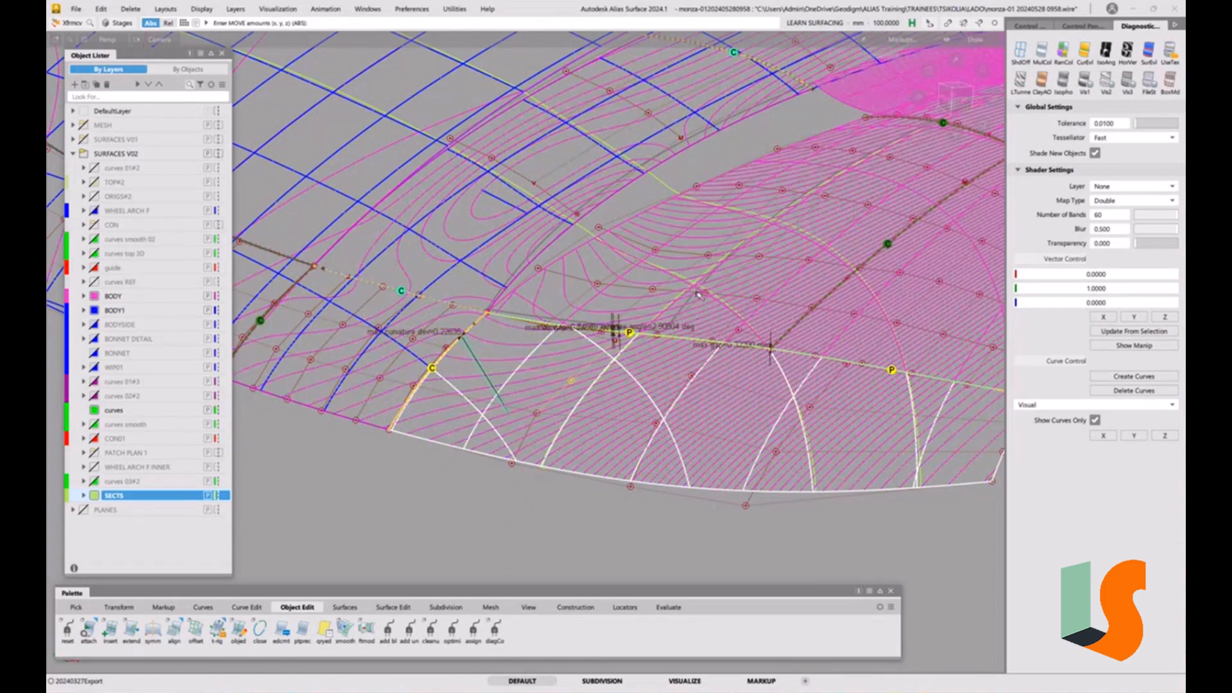
{"action": "key", "text": "ctrl+shift+n"}
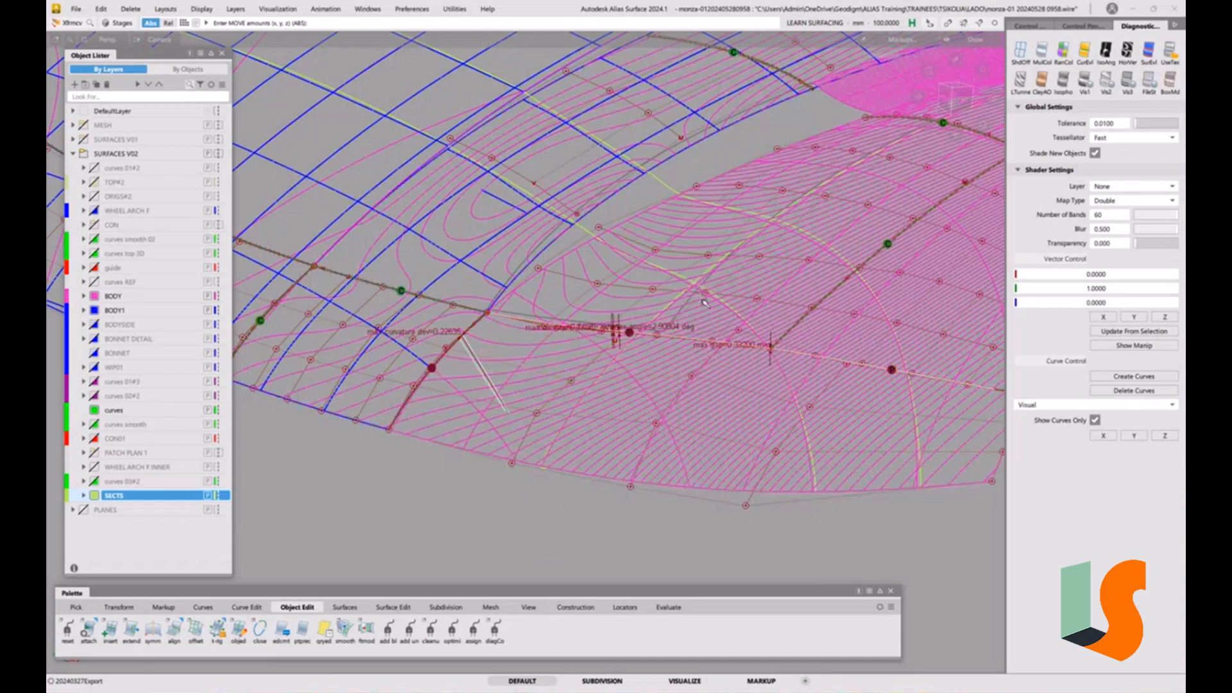
{"action": "key", "text": "ctrl+z"}
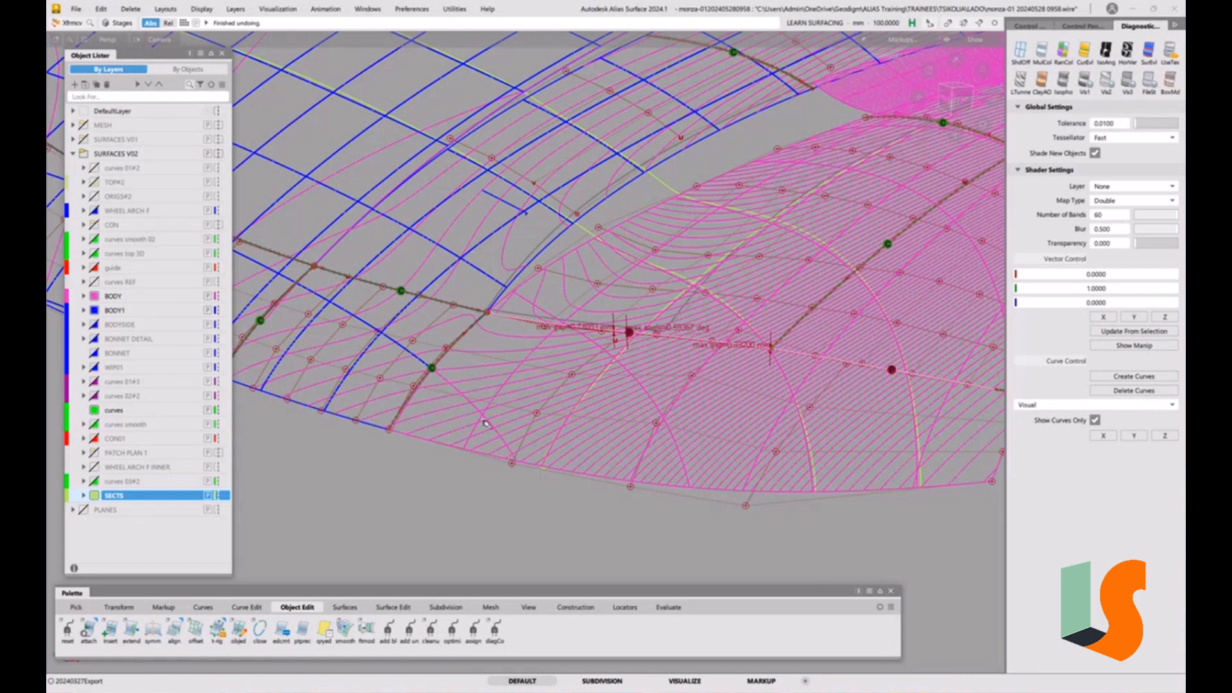
- Align the upper magenta patch's edge to the lower patch with G2 continuity, Partial on, and Vector set to Z
{"action": "double_click", "coordinate": [174, 630]}
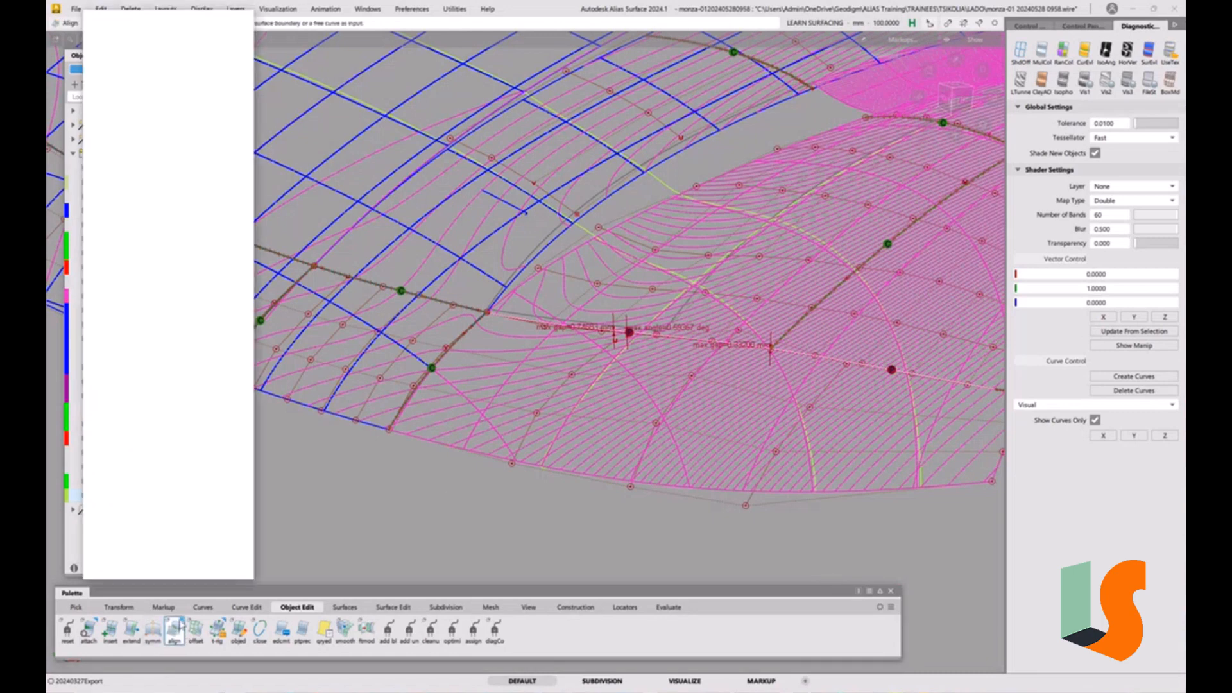
{"action": "left_click", "coordinate": [532, 324]}
{"action": "left_click", "coordinate": [558, 329]}
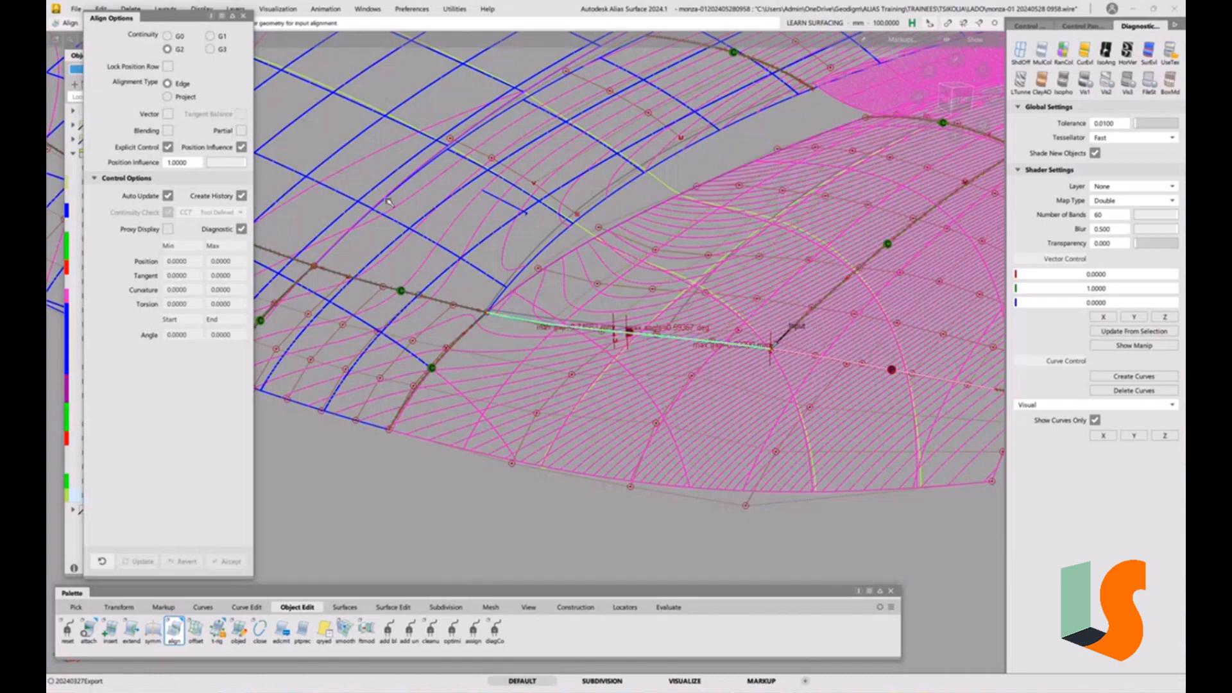
{"action": "left_click", "coordinate": [241, 130]}
{"action": "left_click", "coordinate": [168, 114]}
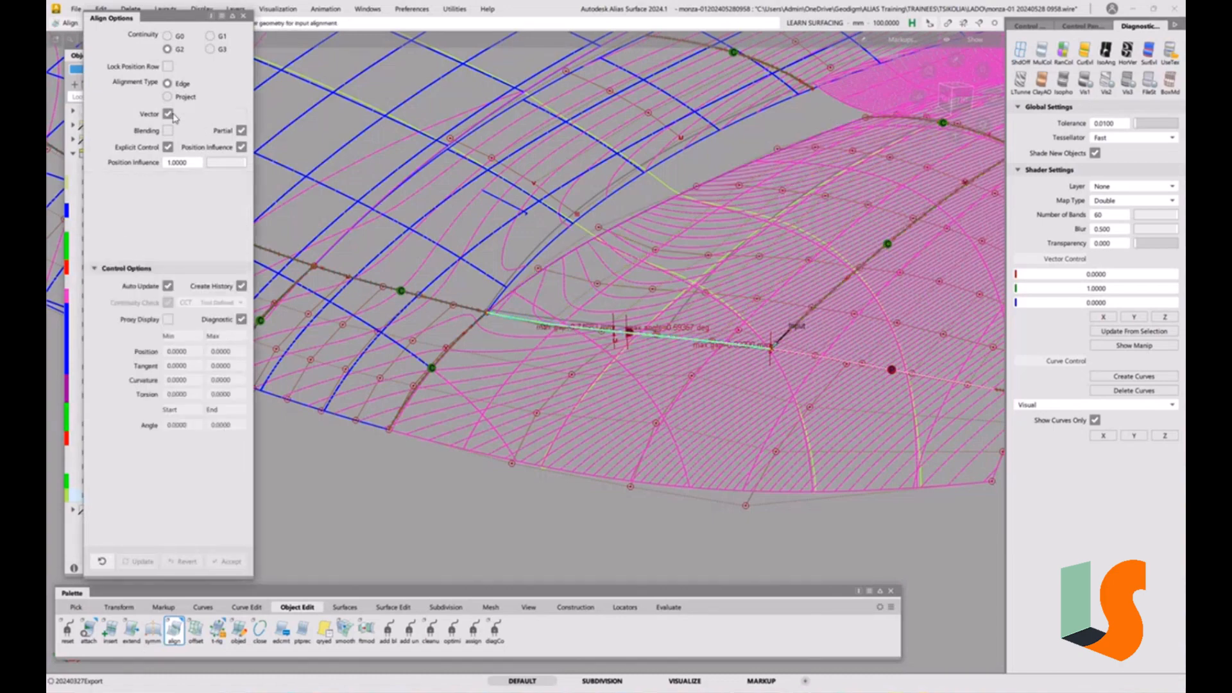
{"action": "left_click", "coordinate": [532, 328]}
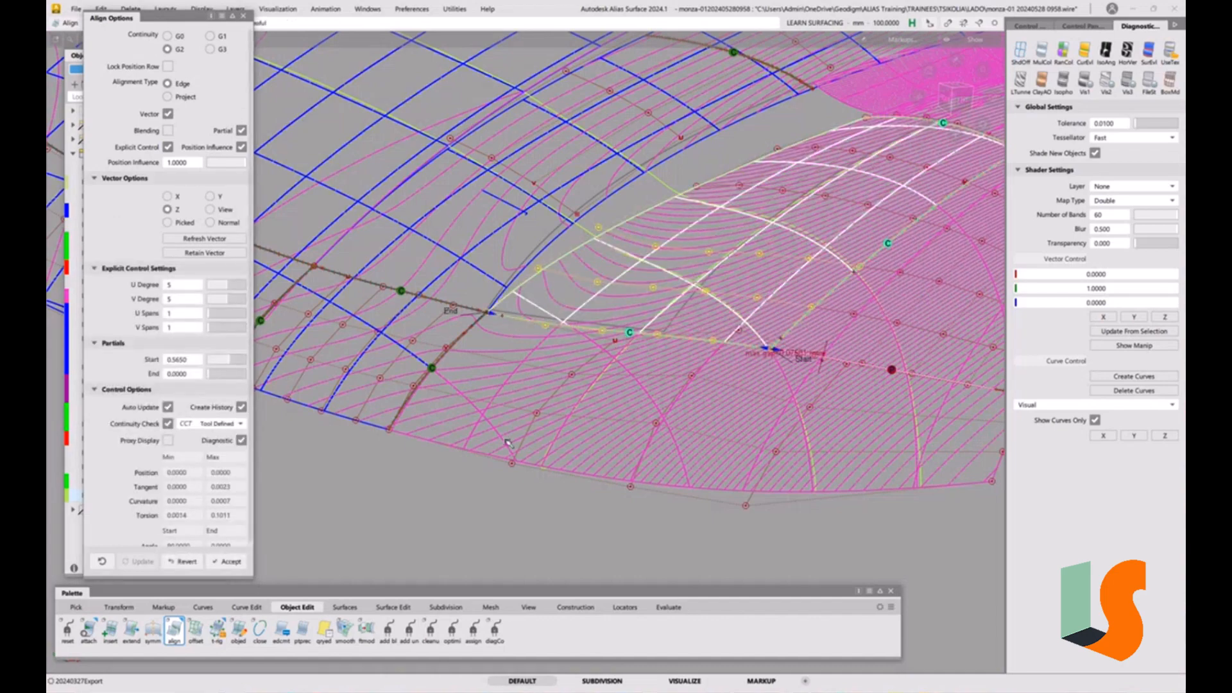
{"action": "key", "text": "space"}
{"action": "right_click_drag", "start_coordinate": [665, 437], "coordinate": [673, 359], "text": "alt+shift"}
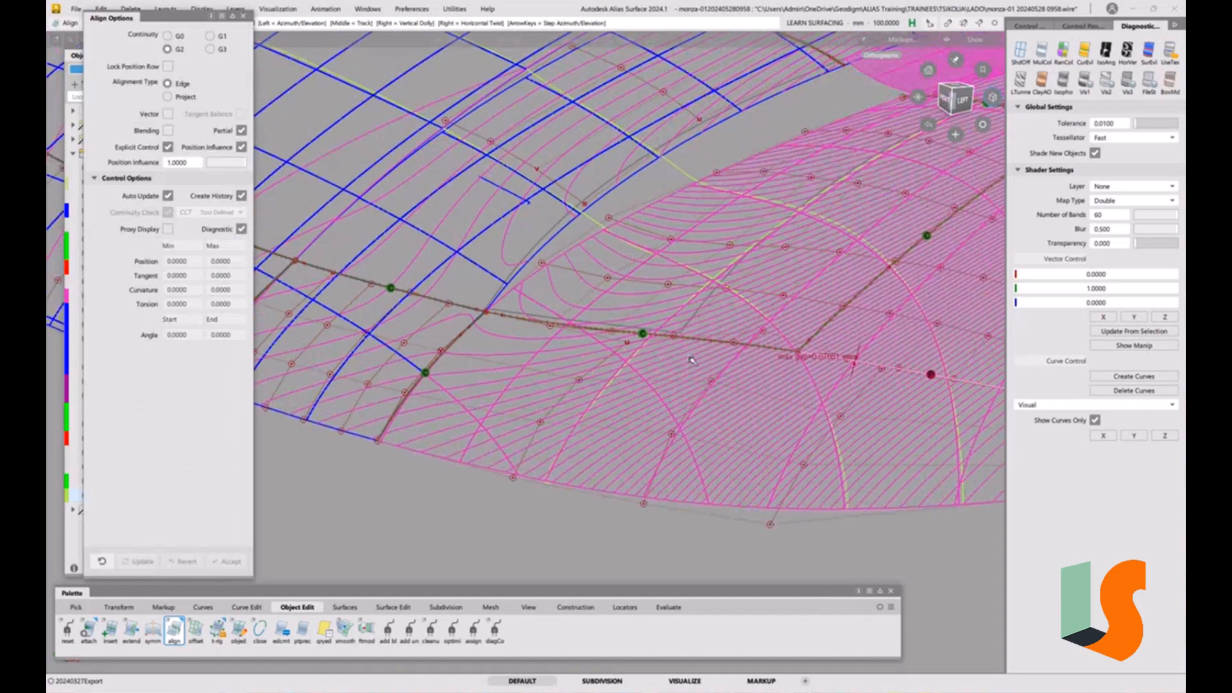
{"action": "middle_click_drag", "start_coordinate": [682, 144], "coordinate": [677, 215], "text": "alt+shift"}
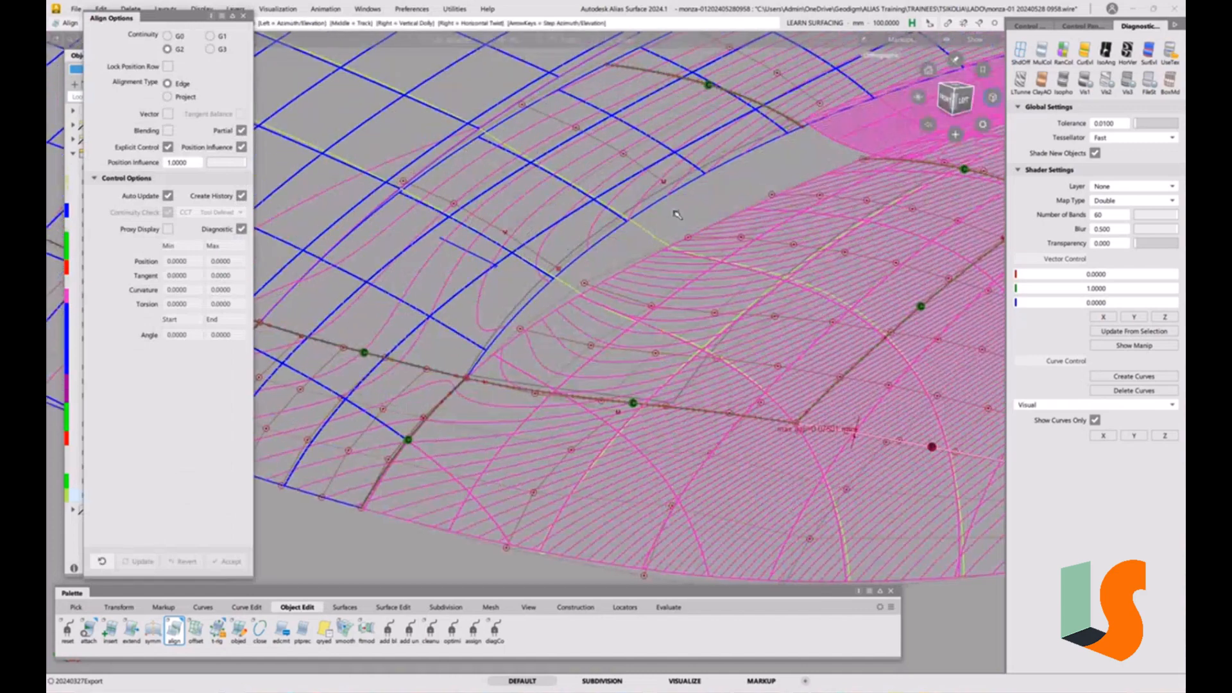
{"action": "left_click_drag", "start_coordinate": [677, 214], "coordinate": [802, 282], "text": "alt+shift"}
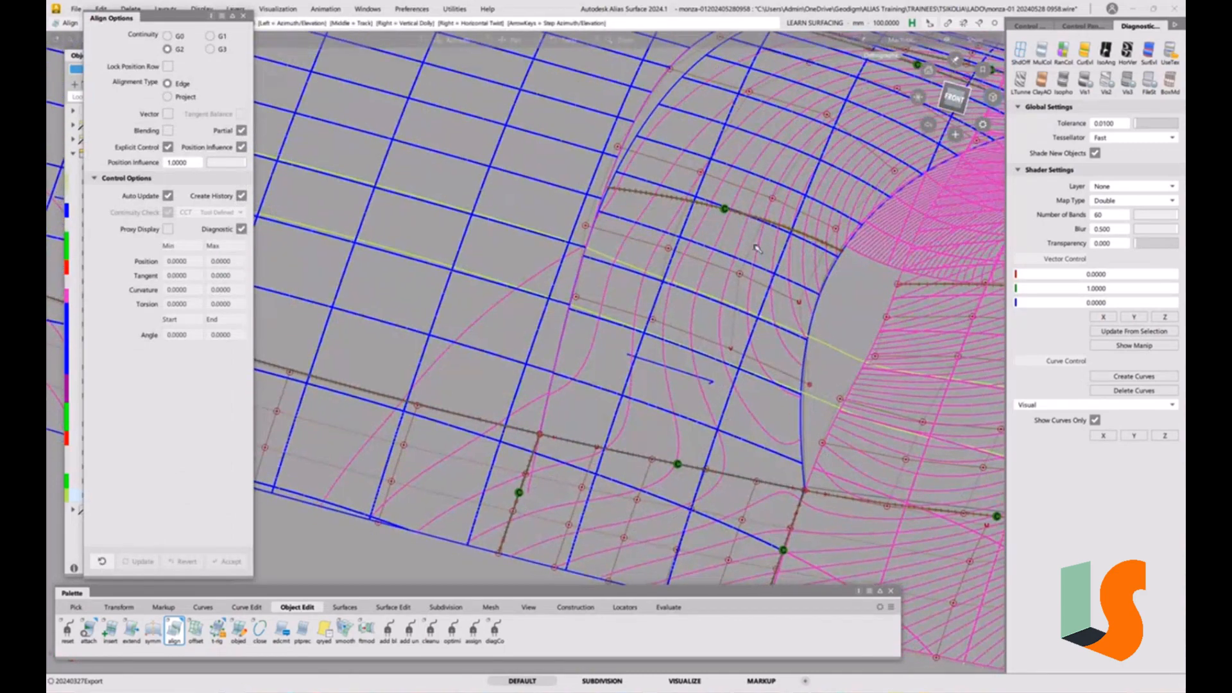
{"action": "left_click_drag", "start_coordinate": [758, 249], "coordinate": [749, 348], "text": "alt+shift"}
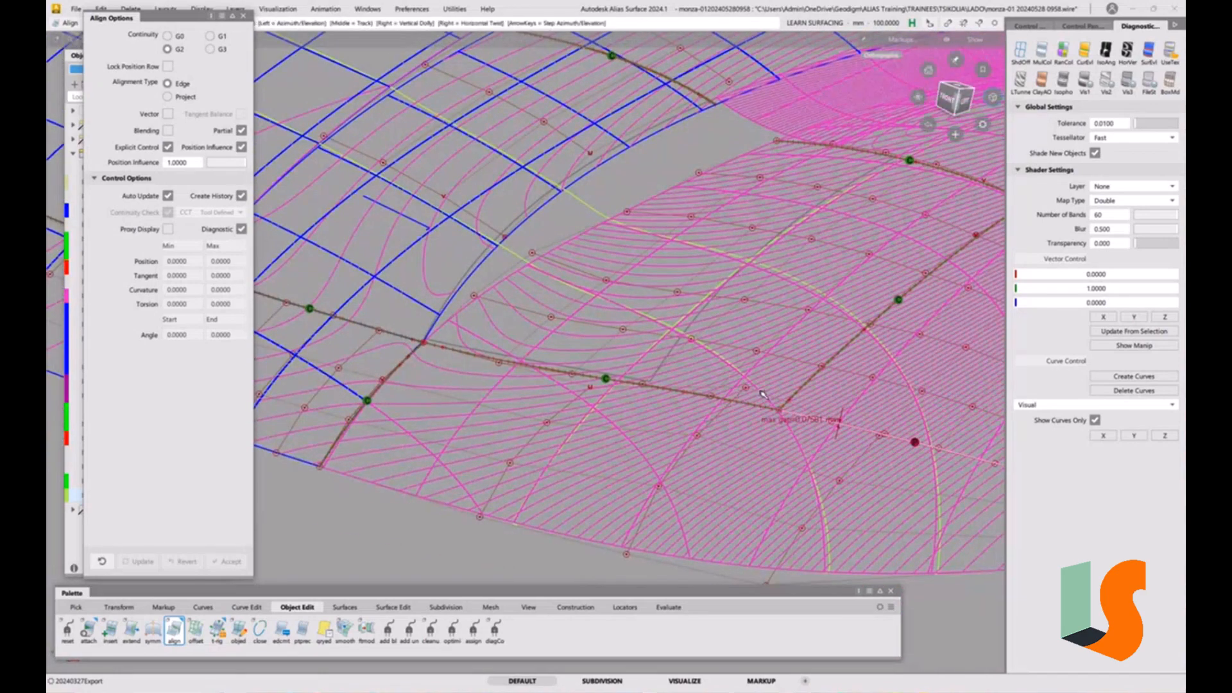
{"action": "left_click_drag", "start_coordinate": [760, 388], "coordinate": [751, 389], "text": "alt+shift"}
{"action": "key", "text": "Escape"}
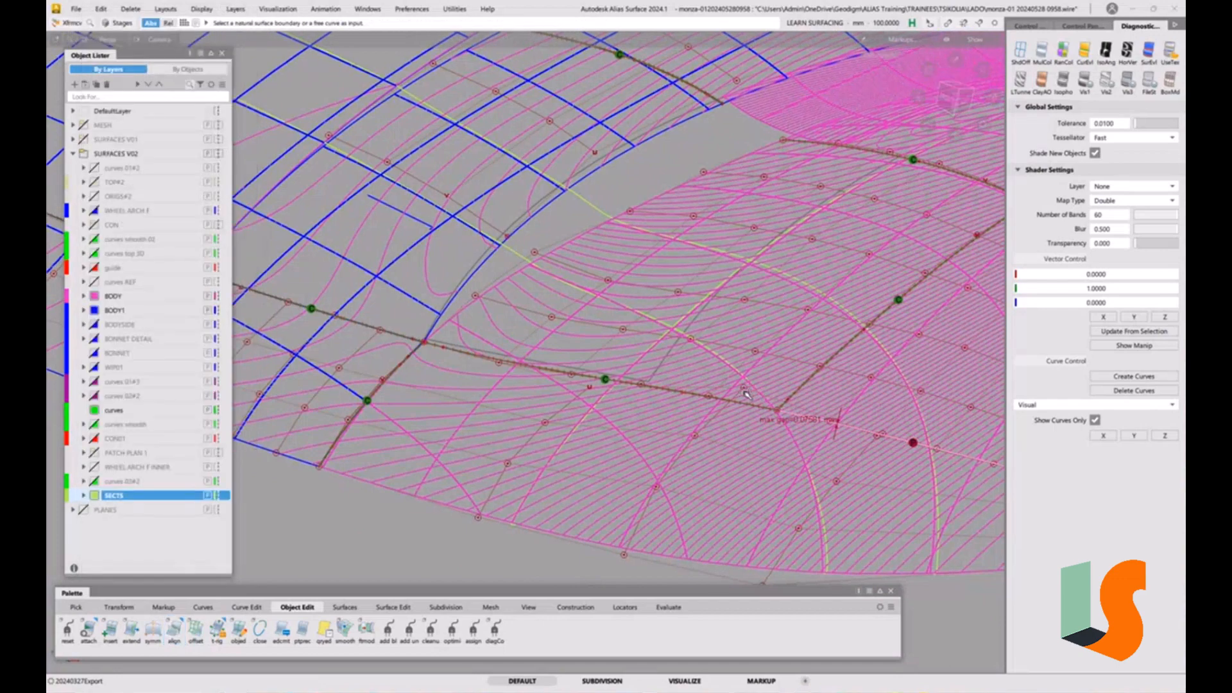
- Adjust two CVs of the lower magenta patch along Z, one beside the upper seam and one farther inside
{"action": "left_click", "coordinate": [746, 390]}
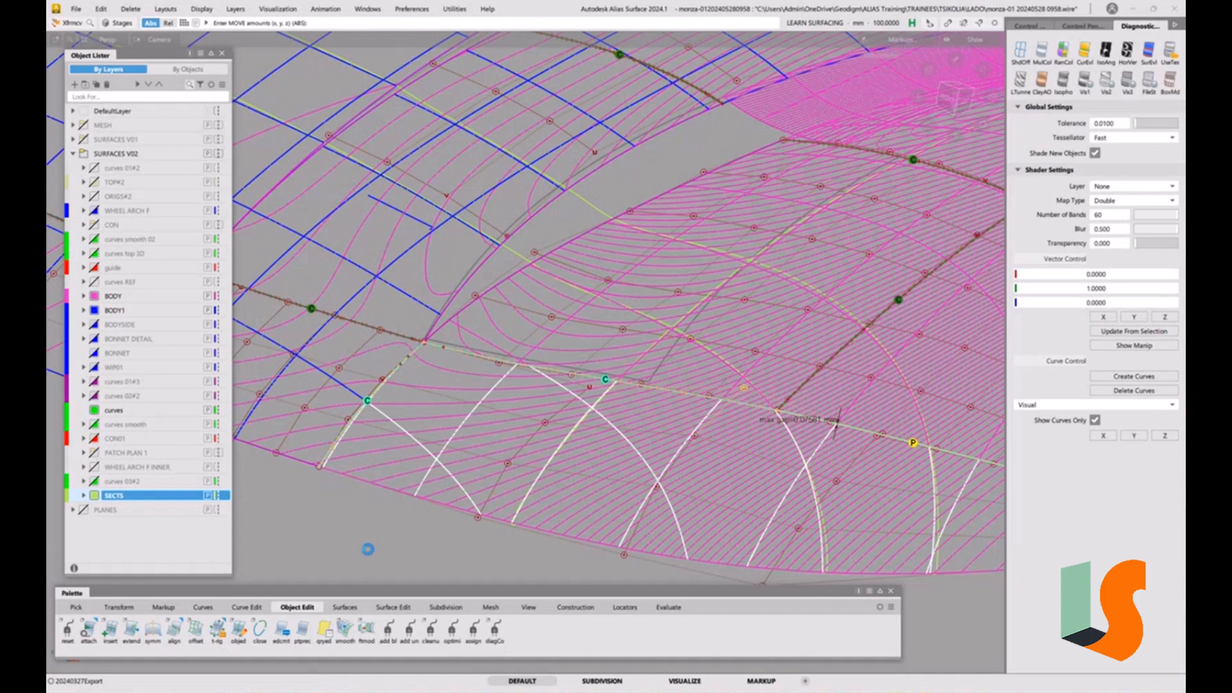
{"action": "right_click_drag", "start_coordinate": [367, 547], "coordinate": [370, 548]}
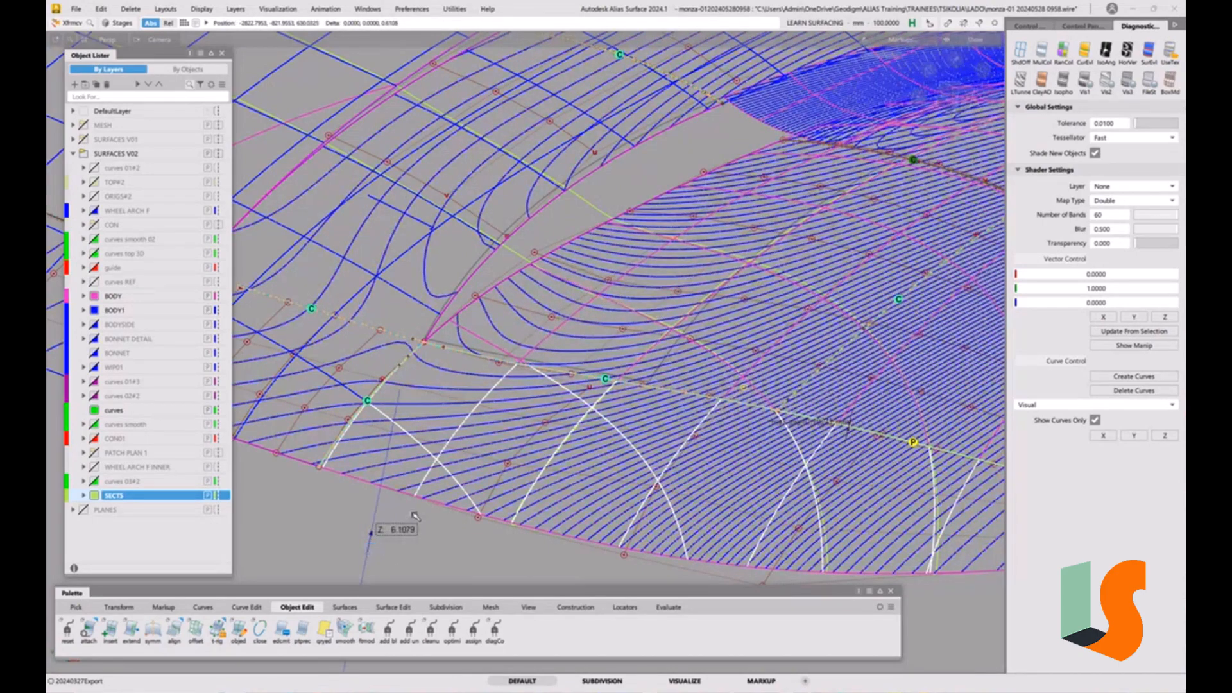
{"action": "middle_click_drag", "start_coordinate": [412, 515], "coordinate": [387, 399], "text": "alt+shift"}
{"action": "right_click_drag", "start_coordinate": [500, 482], "coordinate": [512, 420]}
{"action": "middle_click_drag", "start_coordinate": [613, 338], "coordinate": [609, 371], "text": "alt+shift"}
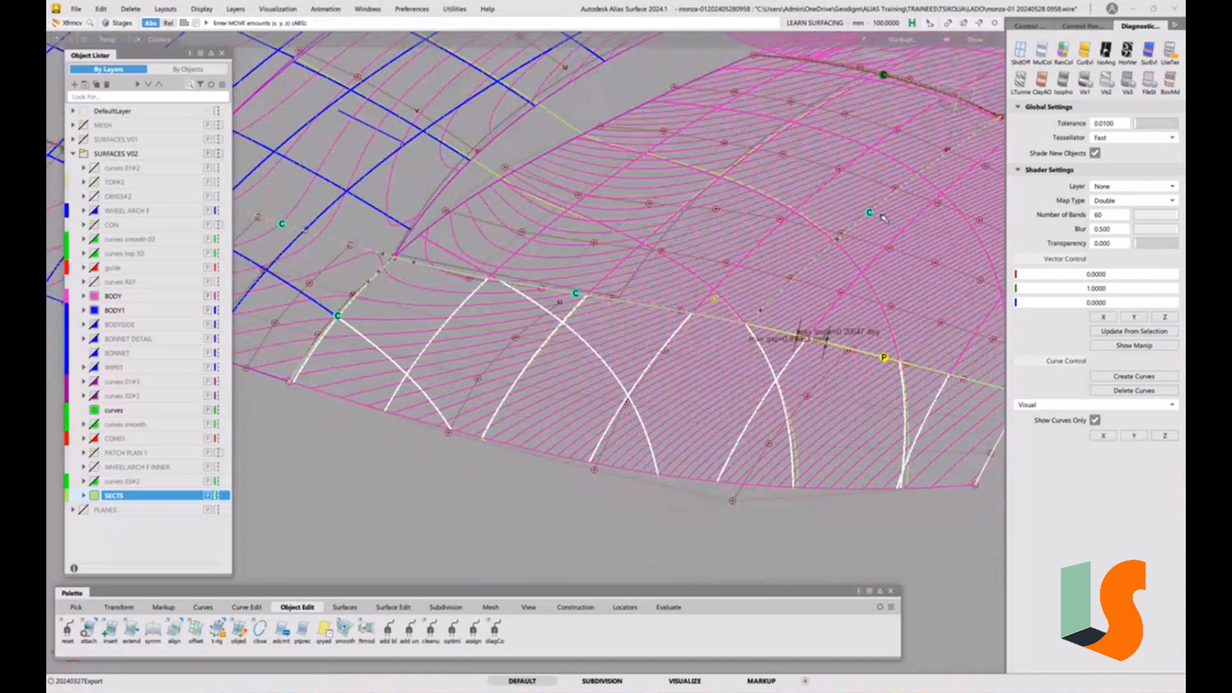
{"action": "left_click", "coordinate": [666, 352]}
{"action": "right_click_drag", "start_coordinate": [474, 485], "coordinate": [466, 505]}
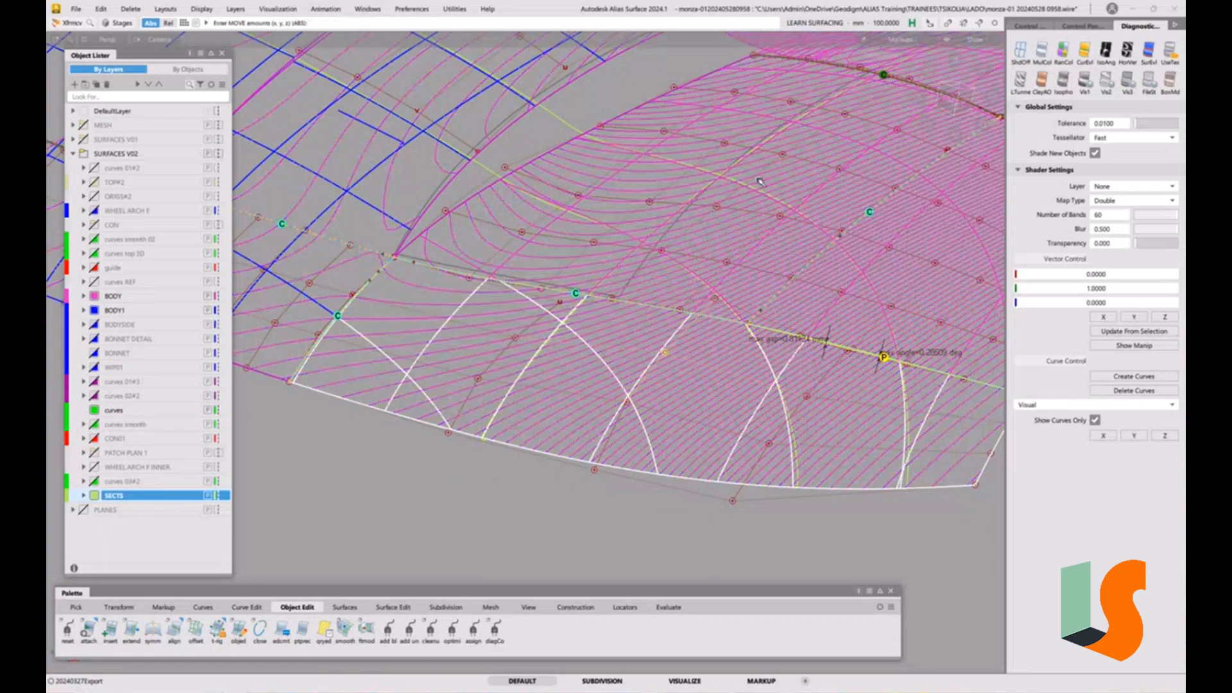
- Try to move the lower magenta patch's CV beside the upper seam along Z, then undo that move
{"action": "middle_click_drag", "start_coordinate": [760, 181], "coordinate": [818, 273], "text": "alt+shift"}
{"action": "left_click_drag", "start_coordinate": [818, 273], "coordinate": [795, 283], "text": "alt+shift"}
{"action": "middle_click_drag", "start_coordinate": [650, 250], "coordinate": [672, 276], "text": "alt+shift"}
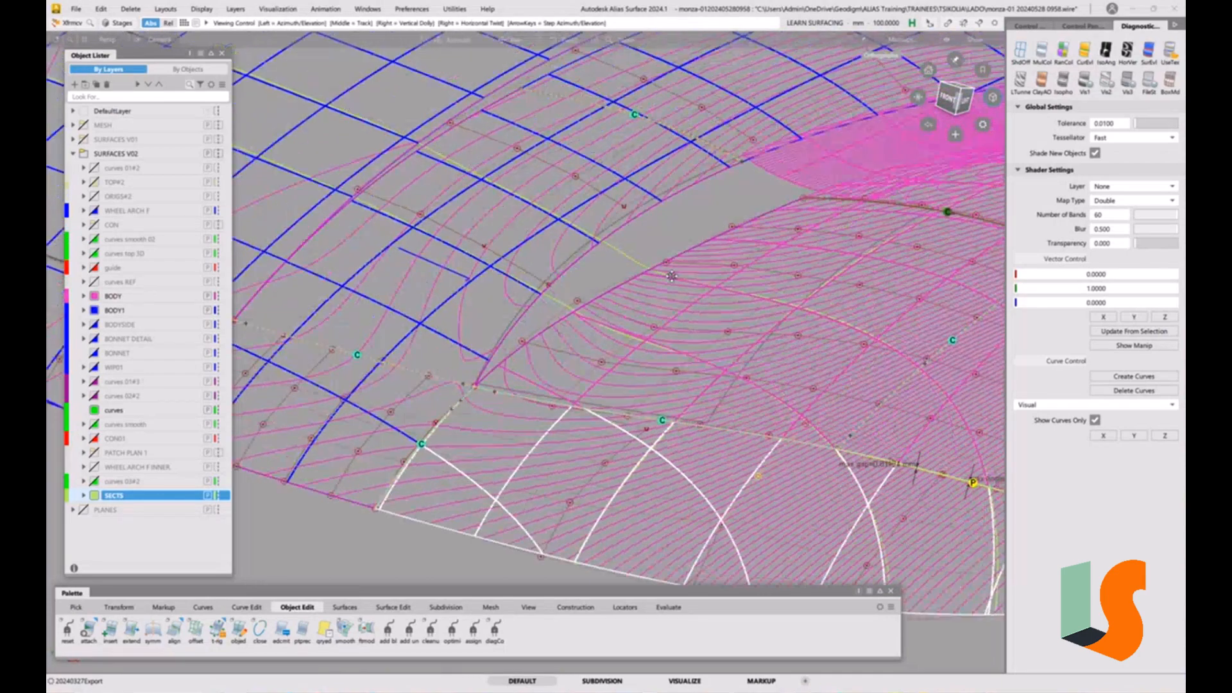
{"action": "left_click_drag", "start_coordinate": [672, 276], "coordinate": [651, 215], "text": "alt+shift"}
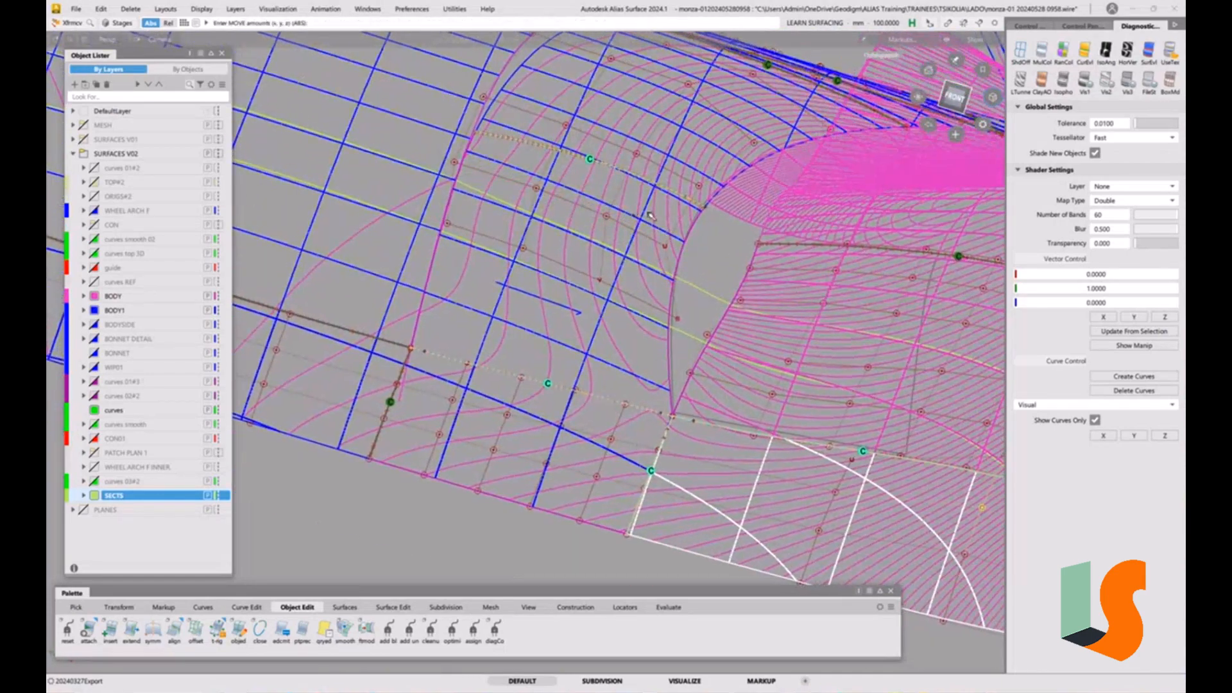
{"action": "left_click_drag", "start_coordinate": [676, 263], "coordinate": [703, 377], "text": "alt+shift"}
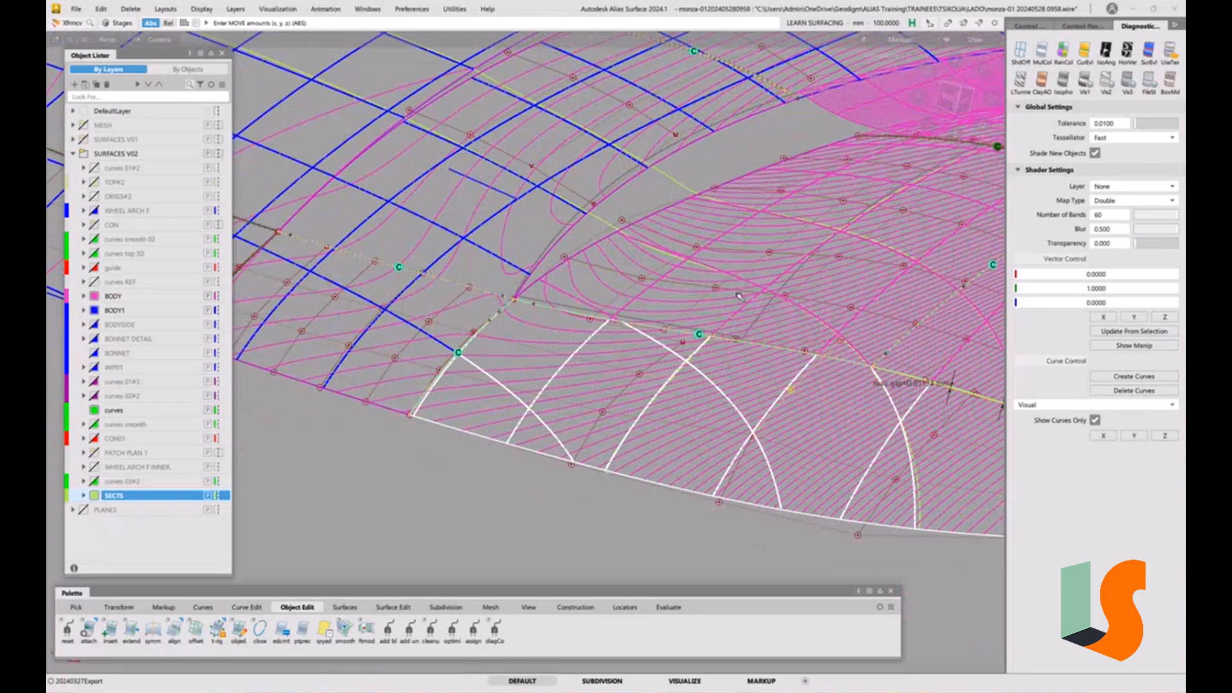
{"action": "left_click_drag", "start_coordinate": [739, 295], "coordinate": [636, 402], "text": "alt+shift"}
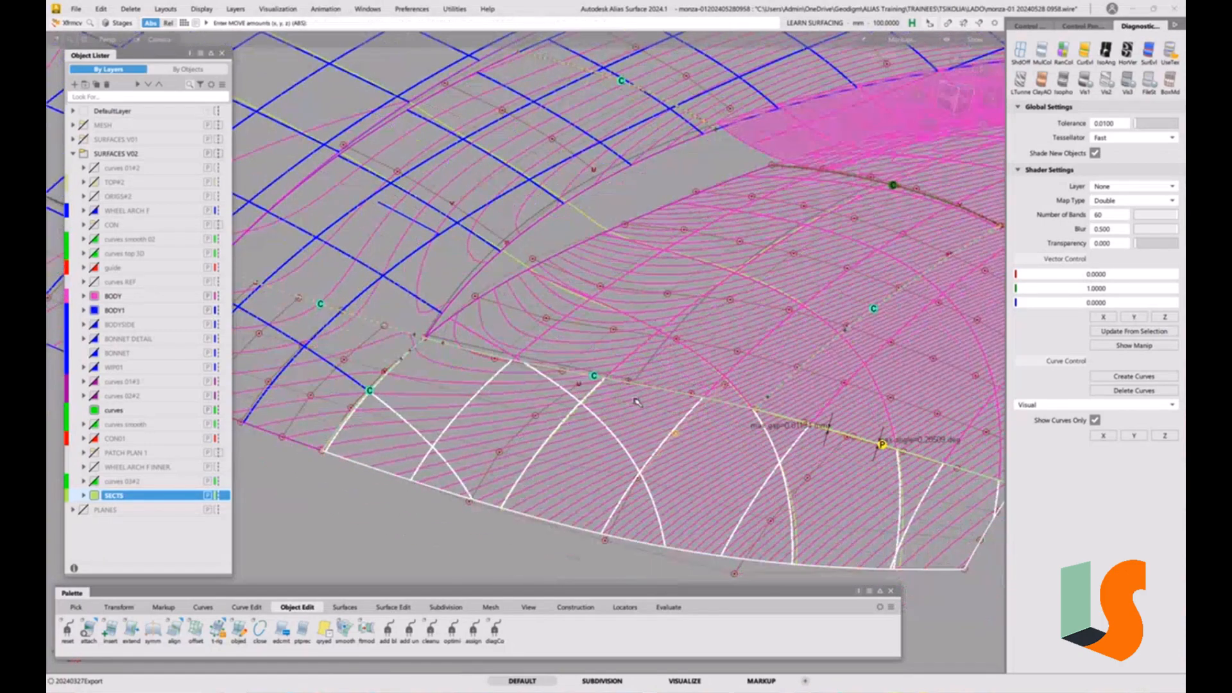
{"action": "left_click", "coordinate": [580, 385]}
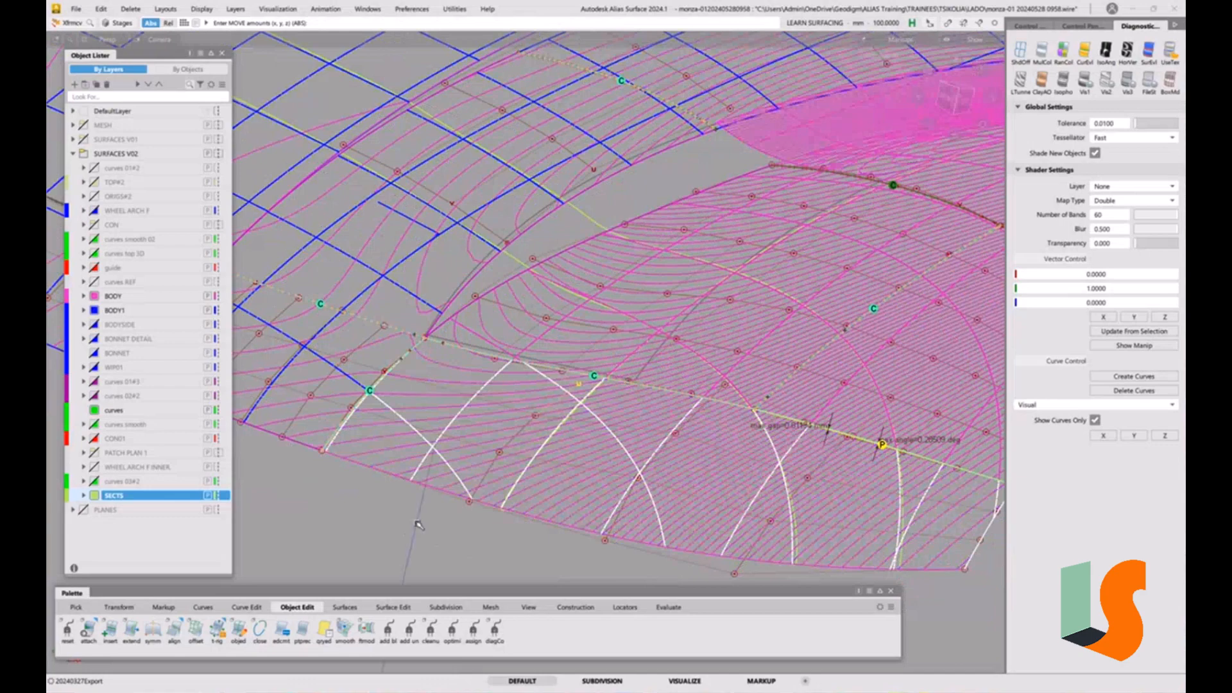
{"action": "right_click_drag", "start_coordinate": [417, 525], "coordinate": [419, 495]}
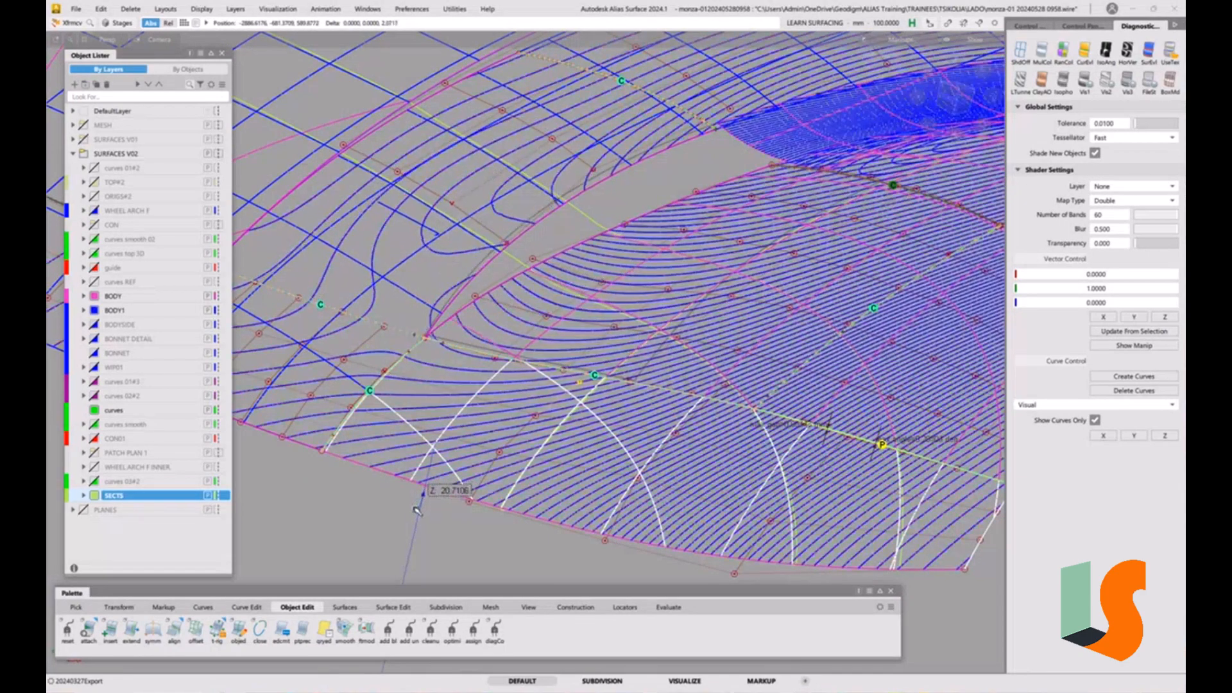
{"action": "key", "text": "ctrl+z"}
- Fine-tune the lower magenta patch's CV one row inside the upper seam along Z
{"action": "left_click", "coordinate": [535, 415]}
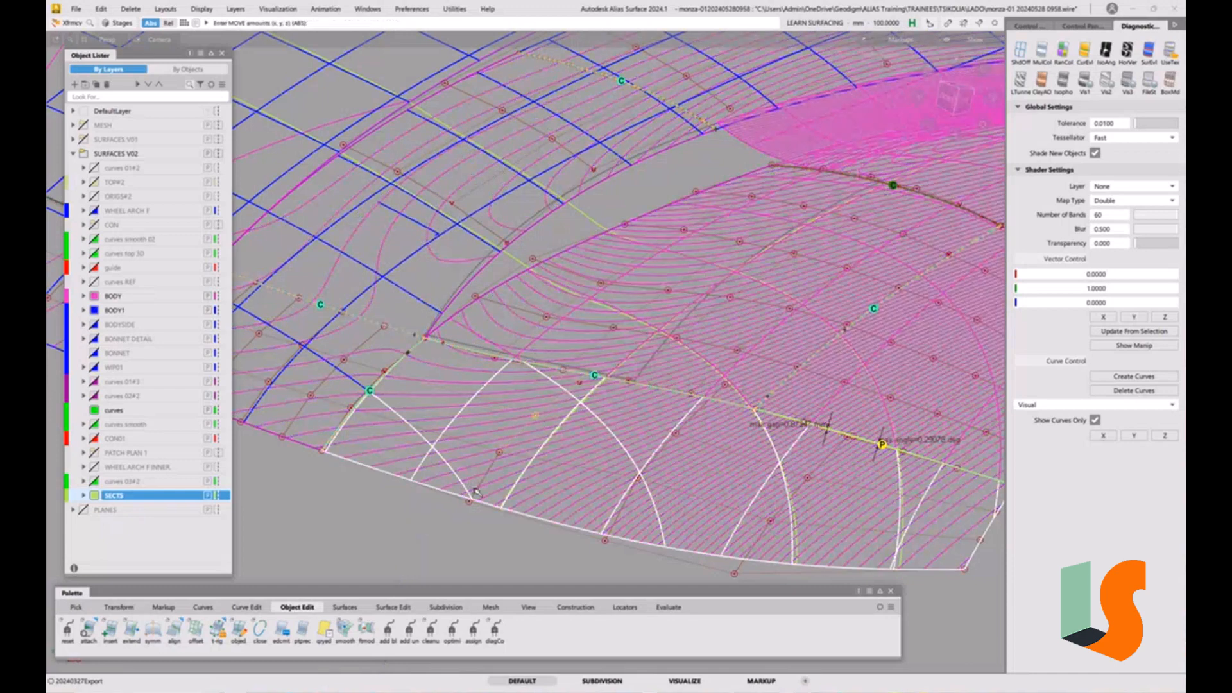
{"action": "right_click_drag", "start_coordinate": [438, 517], "coordinate": [440, 512]}
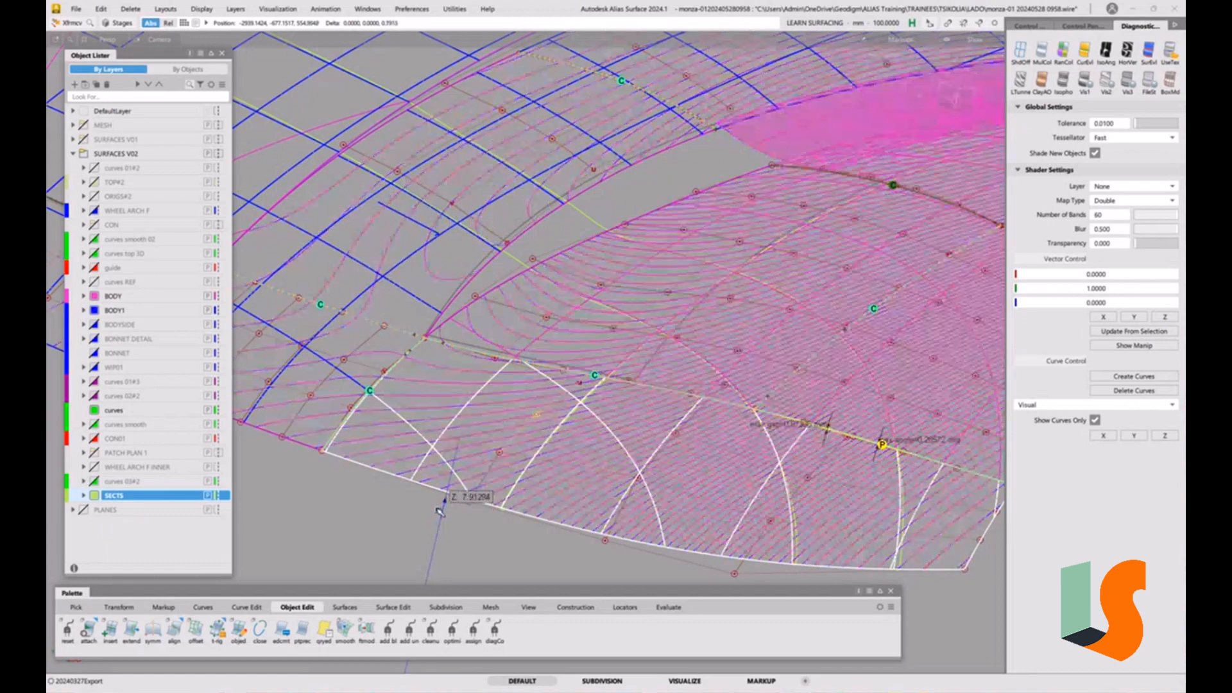
{"action": "left_click_drag", "start_coordinate": [679, 268], "coordinate": [730, 253], "text": "alt+shift"}
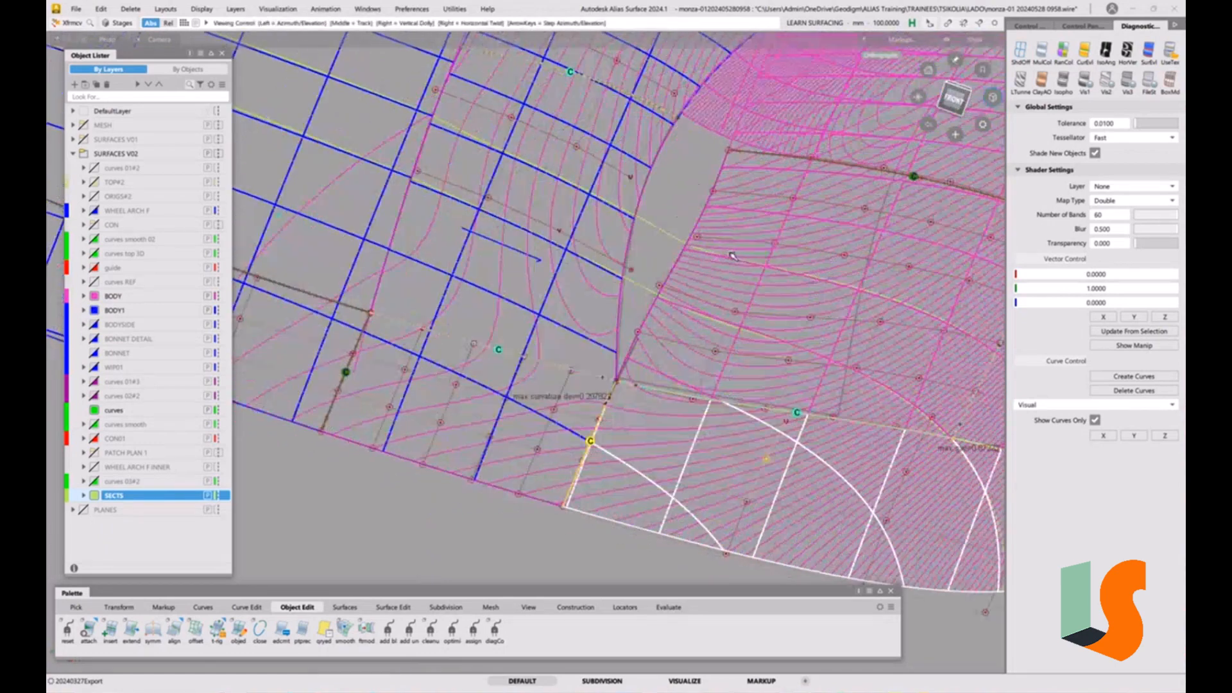
- Adjust a CV along Z in the row just above the seam of the upper body patch beside the opening
{"action": "left_click_drag", "start_coordinate": [641, 164], "coordinate": [755, 315], "text": "alt+shift"}
{"action": "scroll", "coordinate": [672, 296], "scroll_direction": "up", "scroll_amount": 2}
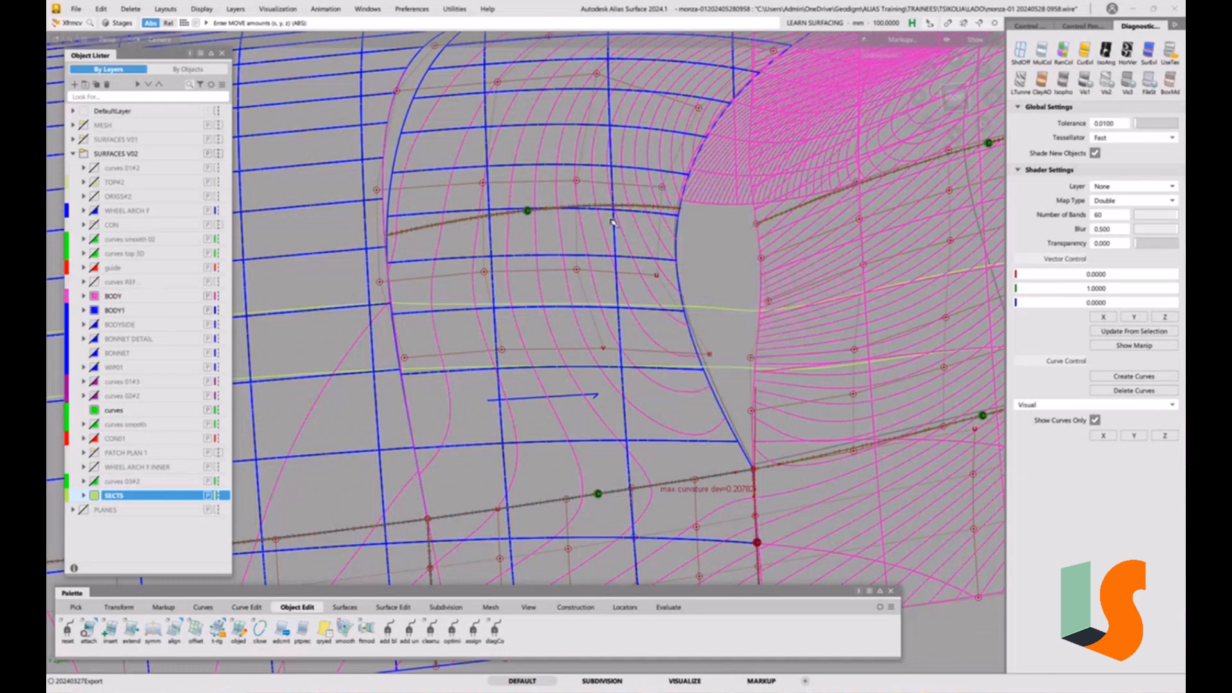
{"action": "left_click_drag", "start_coordinate": [613, 222], "coordinate": [694, 276], "text": "ctrl+shift"}
{"action": "left_click_drag", "start_coordinate": [664, 323], "coordinate": [561, 211], "text": "ctrl+shift"}
{"action": "left_click", "coordinate": [483, 184]}
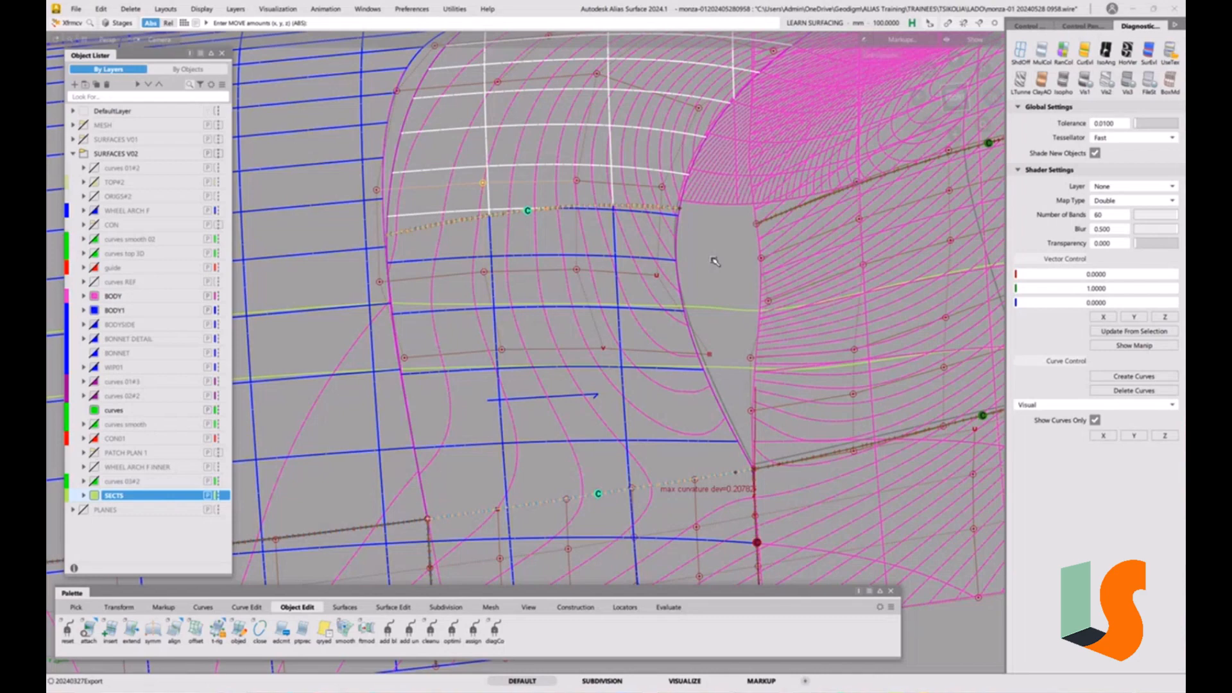
{"action": "right_click_drag", "start_coordinate": [714, 261], "coordinate": [711, 224]}
- Adjust the two outer-edge CVs along Z, one just below and one just above the body patch seam
{"action": "left_click", "coordinate": [485, 272]}
{"action": "left_click", "coordinate": [379, 280]}
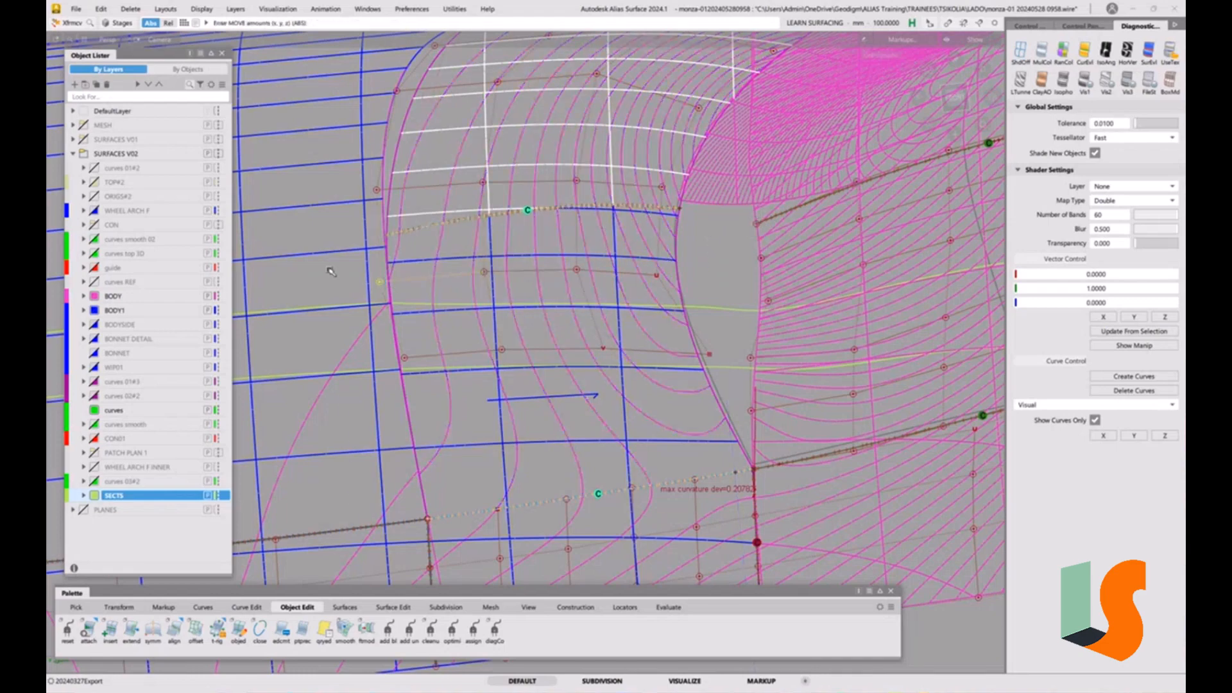
{"action": "right_click_drag", "start_coordinate": [330, 270], "coordinate": [328, 297]}
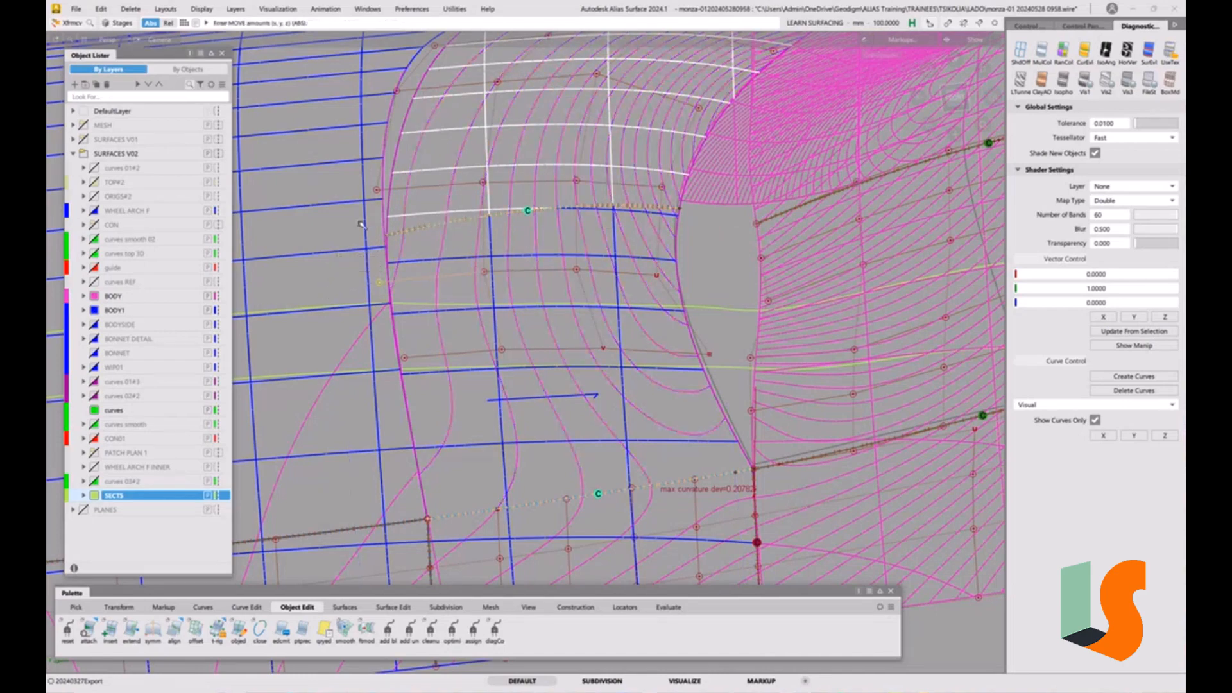
{"action": "left_click", "coordinate": [376, 190]}
{"action": "mouse_move", "coordinate": [329, 226]}
{"action": "right_mouse_down"}
{"action": "mouse_move", "coordinate": [324, 196]}
{"action": "mouse_move", "coordinate": [323, 226]}
{"action": "mouse_move", "coordinate": [322, 215]}
{"action": "right_mouse_up"}
- Hide the SECTS layer and replace the isoangle curves with full shading by disabling Show Curves Only and deleting the diagnostic curves
{"action": "right_click_drag", "start_coordinate": [679, 307], "coordinate": [756, 324], "text": "alt+shift"}
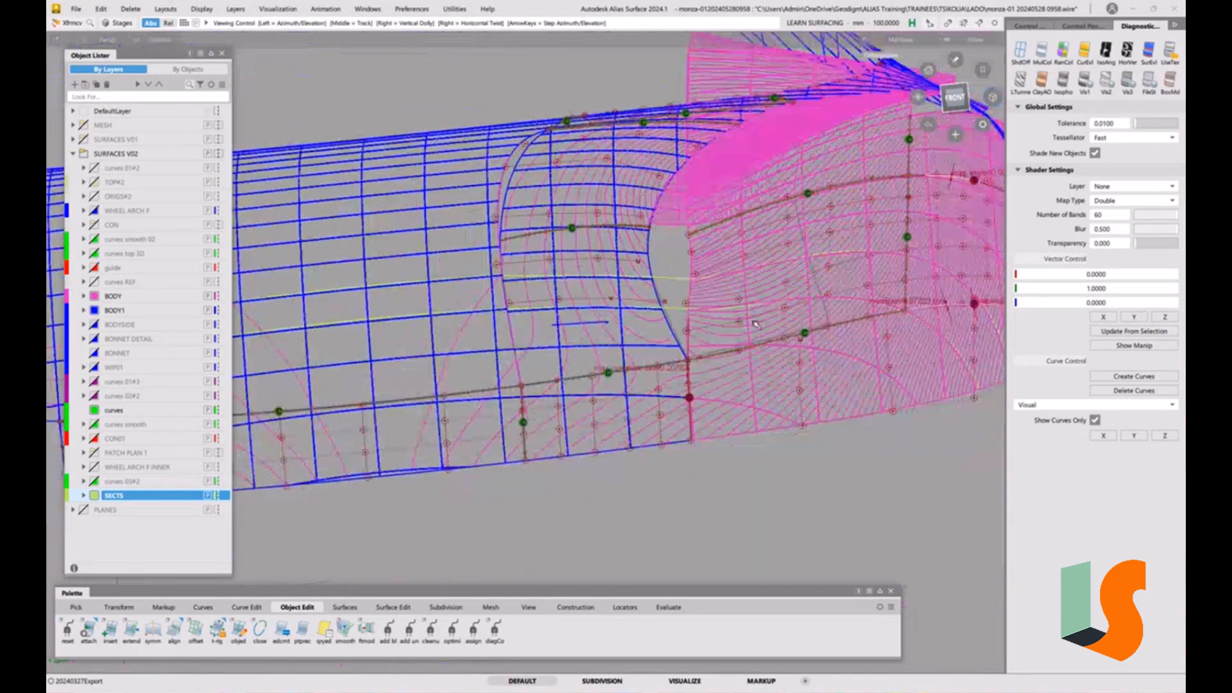
{"action": "left_click_drag", "start_coordinate": [755, 324], "coordinate": [717, 393], "text": "alt+shift"}
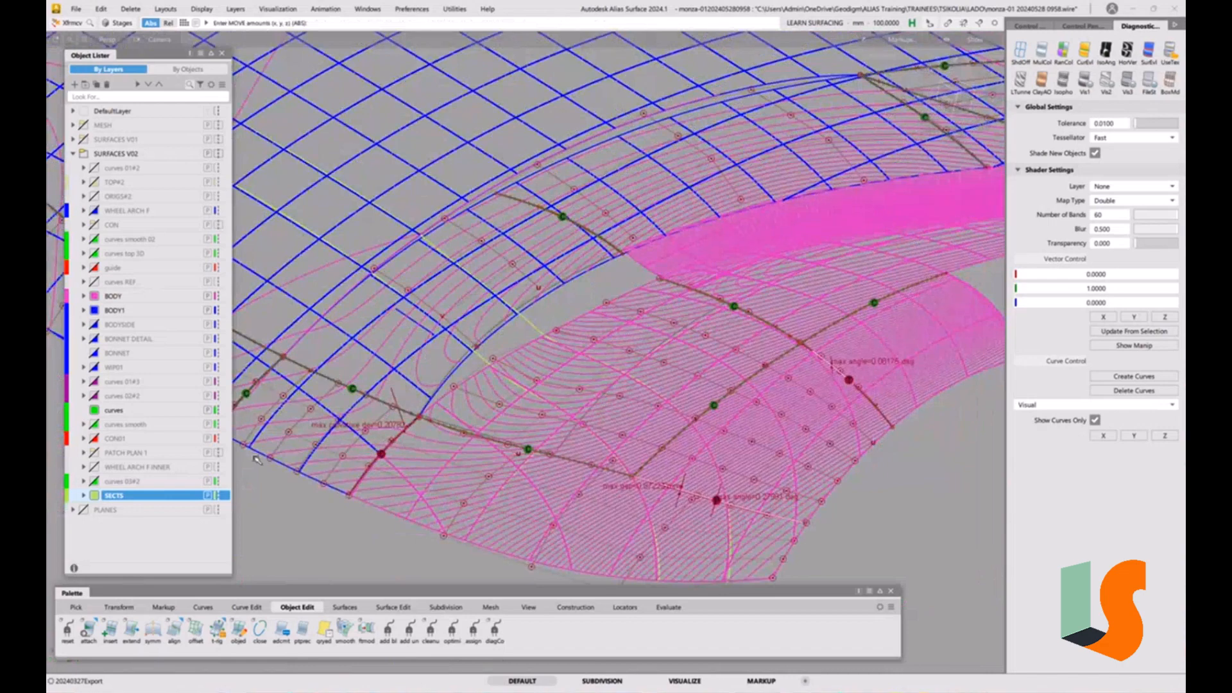
{"action": "left_click", "coordinate": [95, 496]}
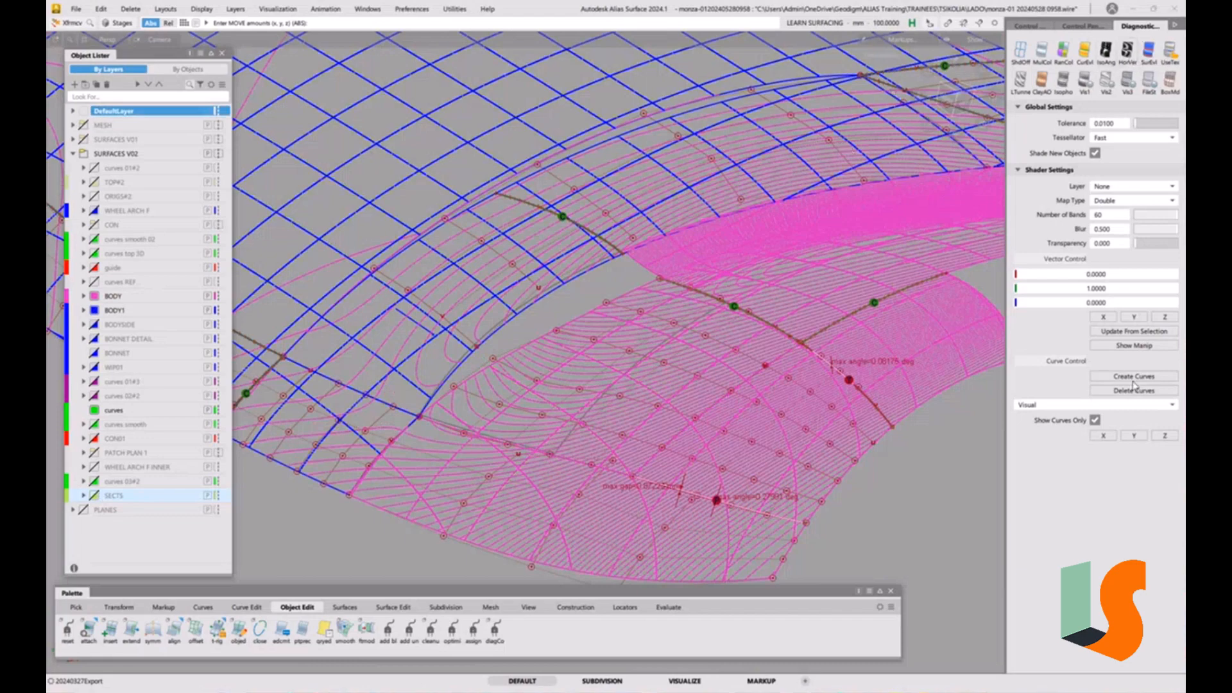
{"action": "left_click", "coordinate": [1095, 420]}
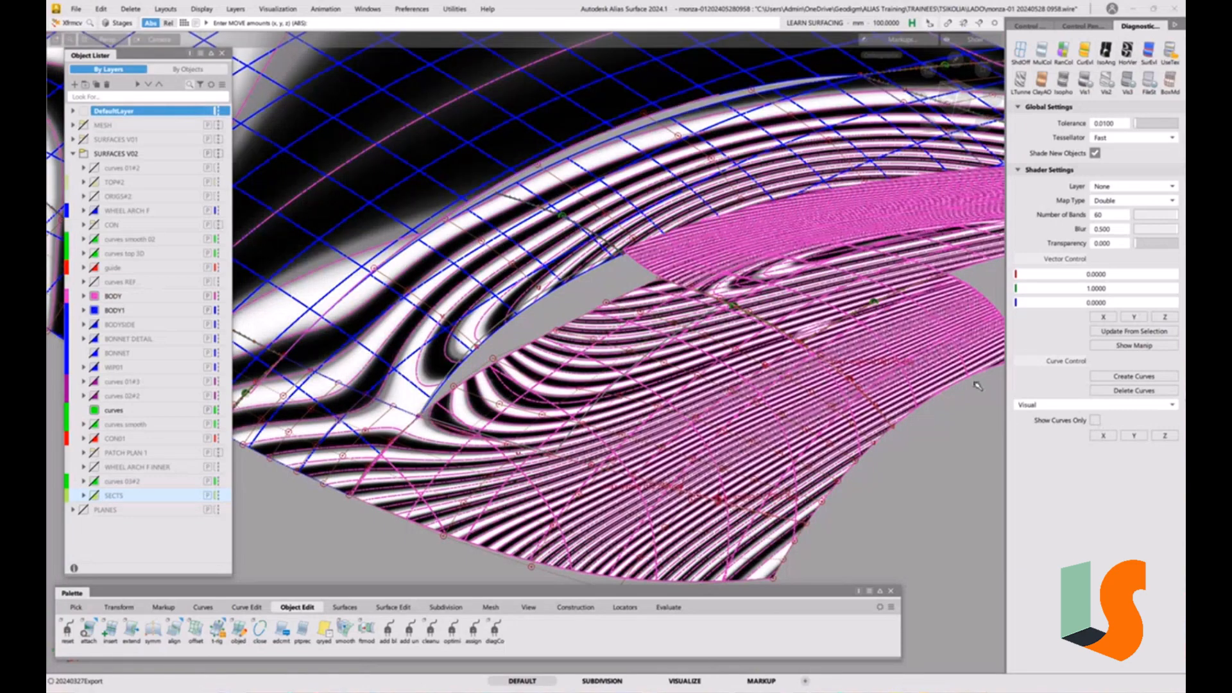
{"action": "left_click", "coordinate": [1134, 390]}
- Examine the highlight flow across the patches with isoangle shading and the horizontal/vertical stripe shader
{"action": "scroll", "coordinate": [630, 225], "scroll_direction": "up", "scroll_amount": 5}
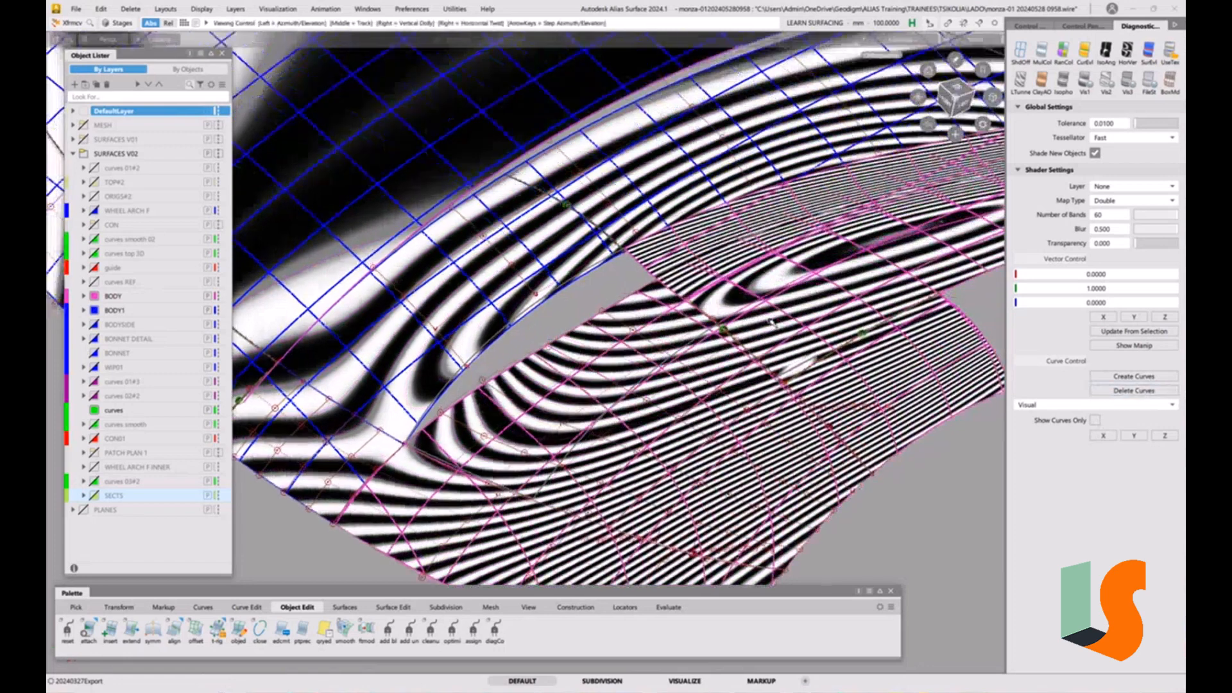
{"action": "scroll", "coordinate": [630, 226], "scroll_direction": "down", "scroll_amount": 3}
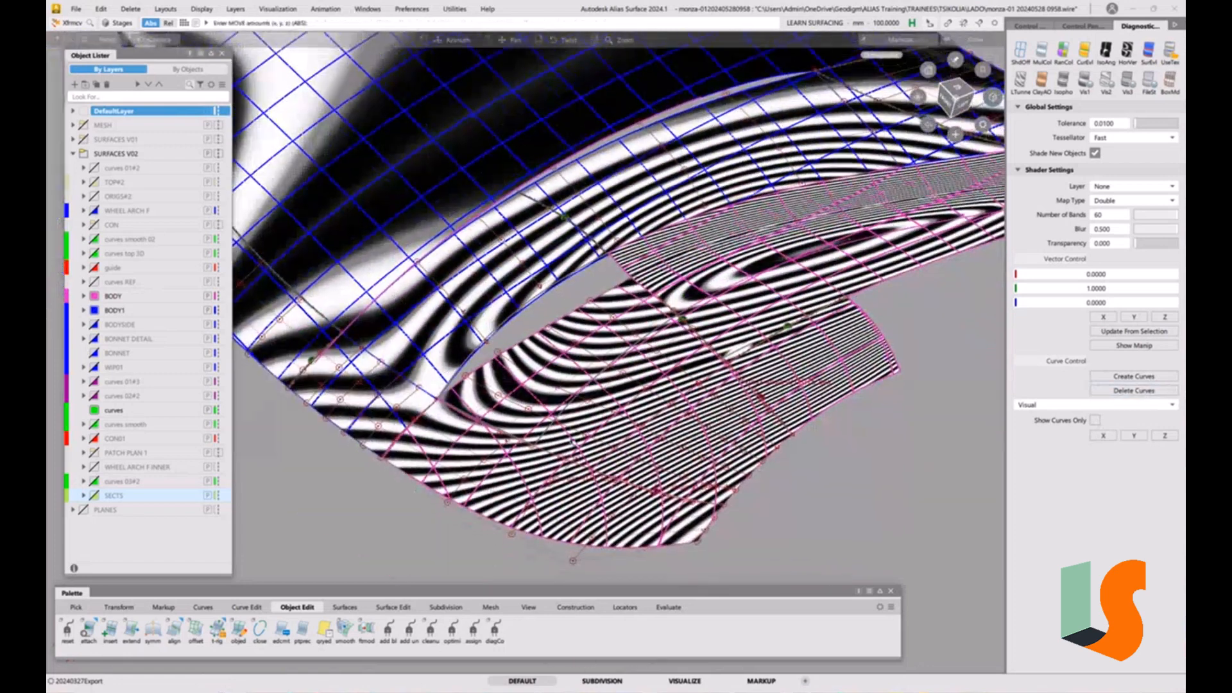
{"action": "left_click", "coordinate": [1127, 51]}
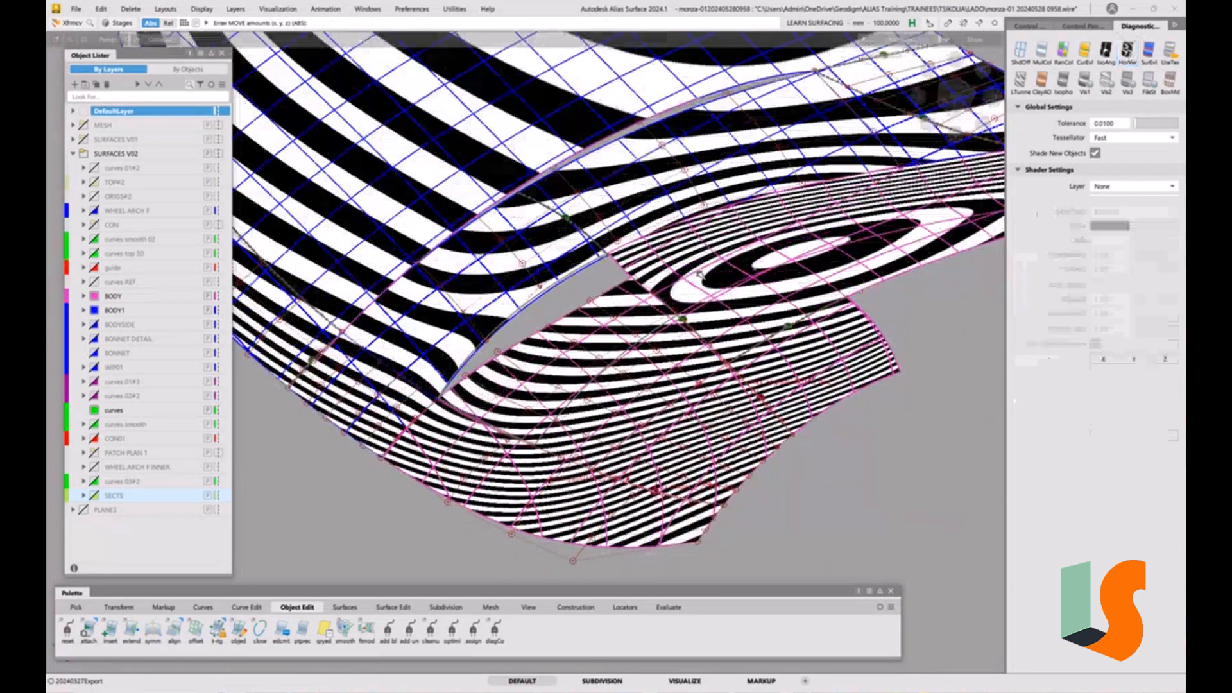
{"action": "mouse_move", "coordinate": [565, 321]}
{"action": "left_mouse_down", "text": "alt+shift"}
{"action": "mouse_move", "coordinate": [586, 332]}
{"action": "mouse_move", "coordinate": [534, 325]}
{"action": "mouse_move", "coordinate": [610, 319]}
{"action": "mouse_move", "coordinate": [863, 225]}
{"action": "left_mouse_up", "text": "alt+shift"}
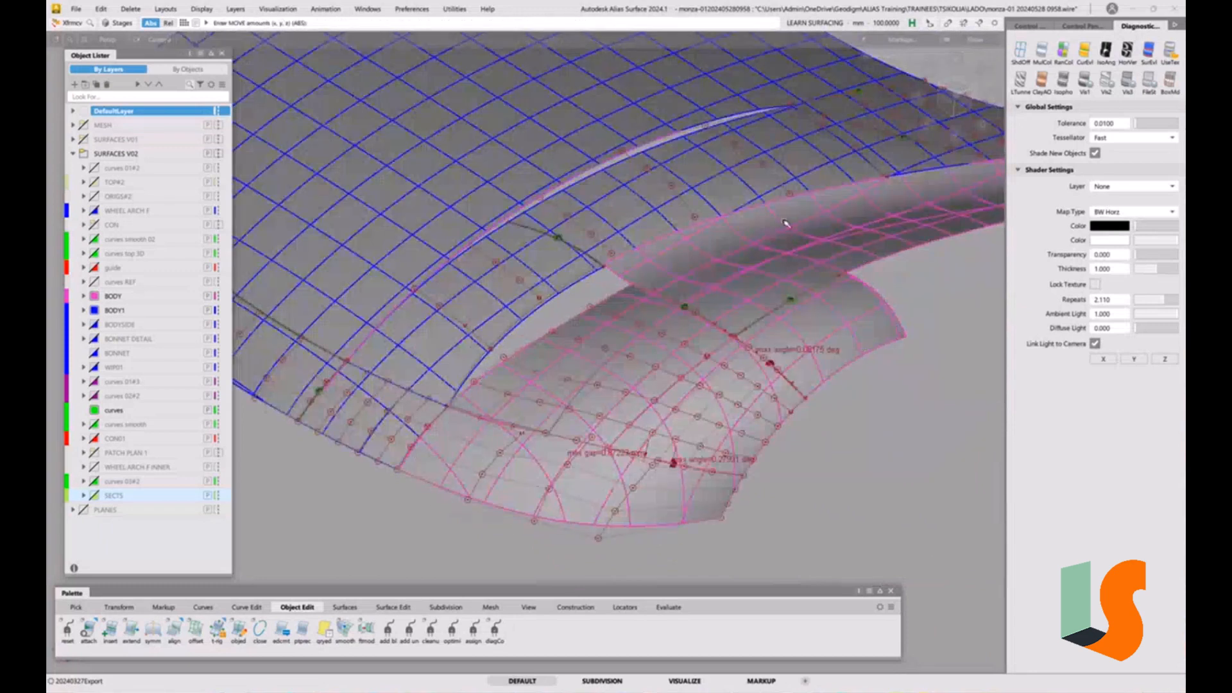
- Show the MESH layer to compare the patches with the scan sections
{"action": "left_click", "coordinate": [89, 125]}
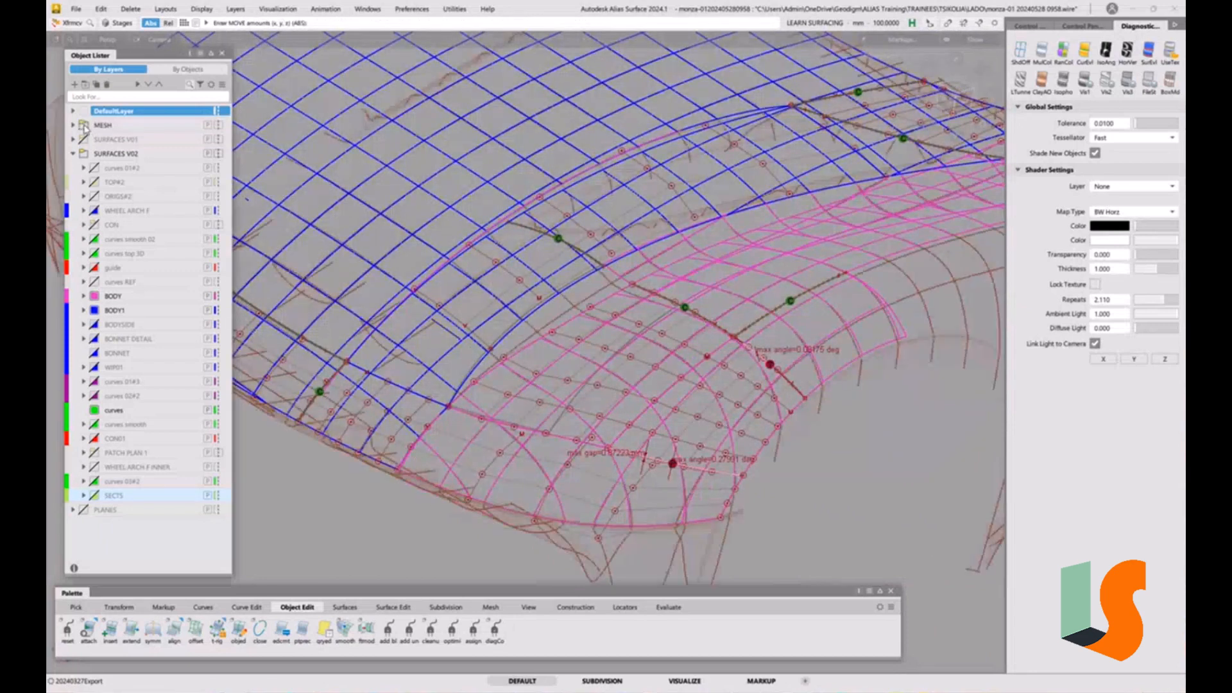
{"action": "left_click_drag", "start_coordinate": [581, 436], "coordinate": [797, 345], "text": "alt+shift"}
{"action": "left_click_drag", "start_coordinate": [772, 422], "coordinate": [736, 408], "text": "alt+shift"}
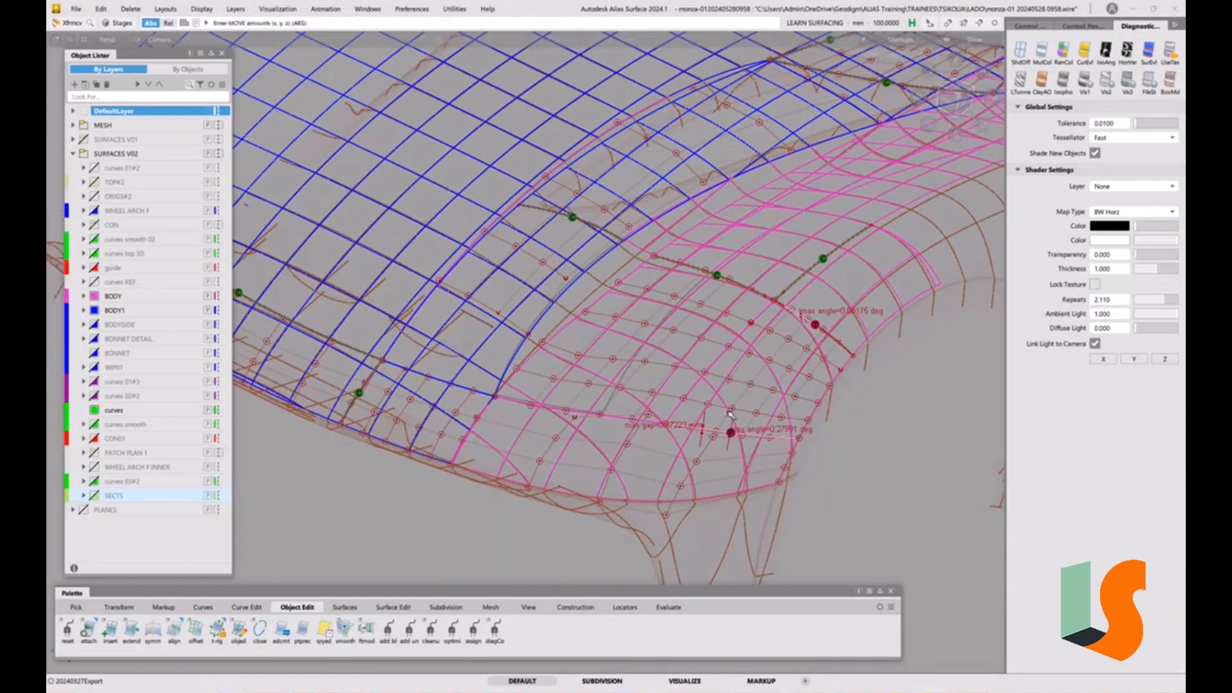
{"action": "middle_click_drag", "start_coordinate": [634, 362], "coordinate": [593, 394], "text": "alt+shift"}
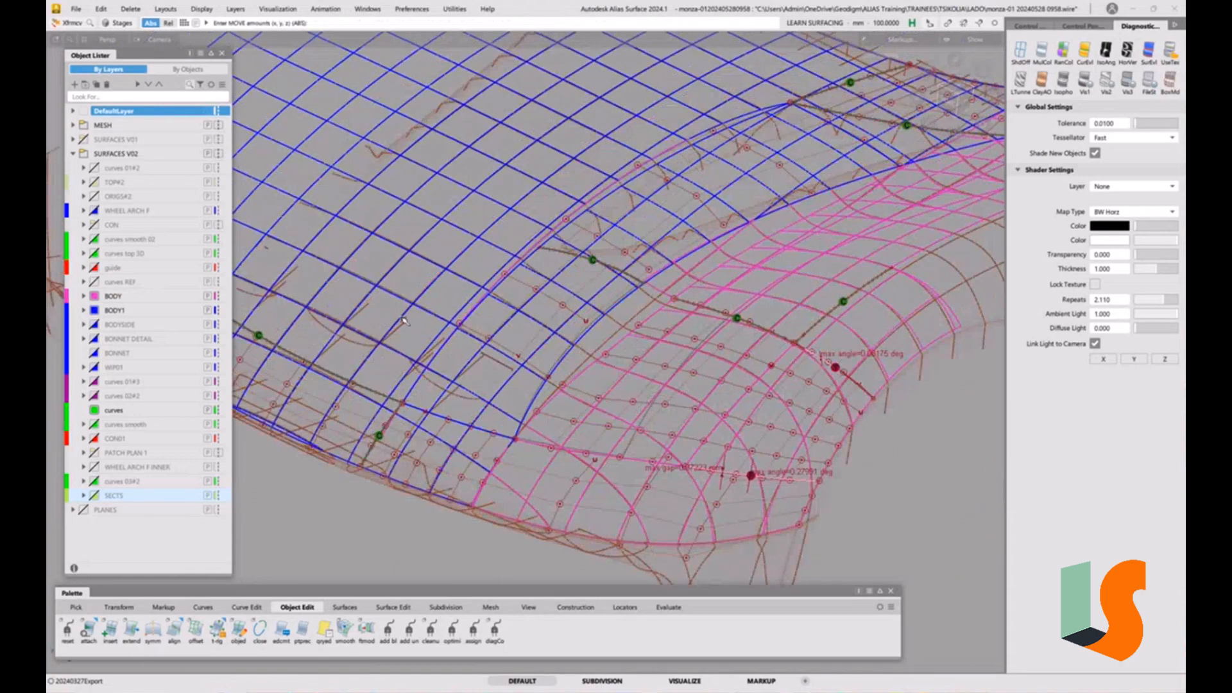
{"action": "left_click", "coordinate": [76, 9]}
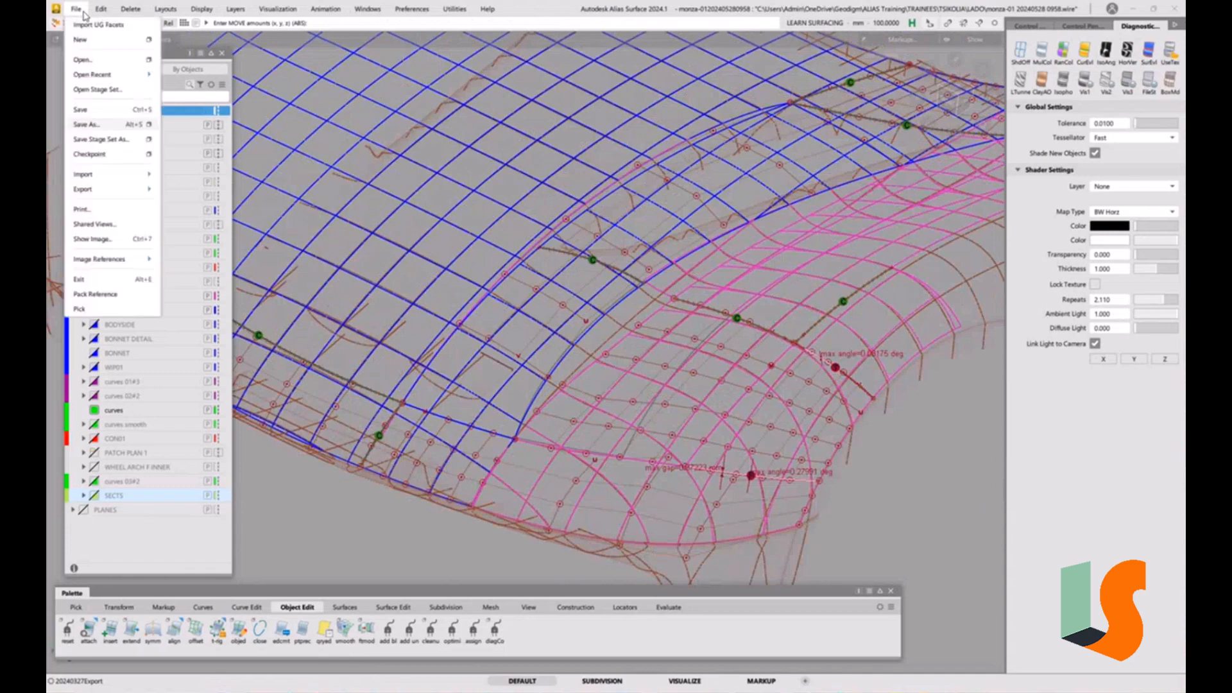
{"action": "left_click", "coordinate": [85, 123]}
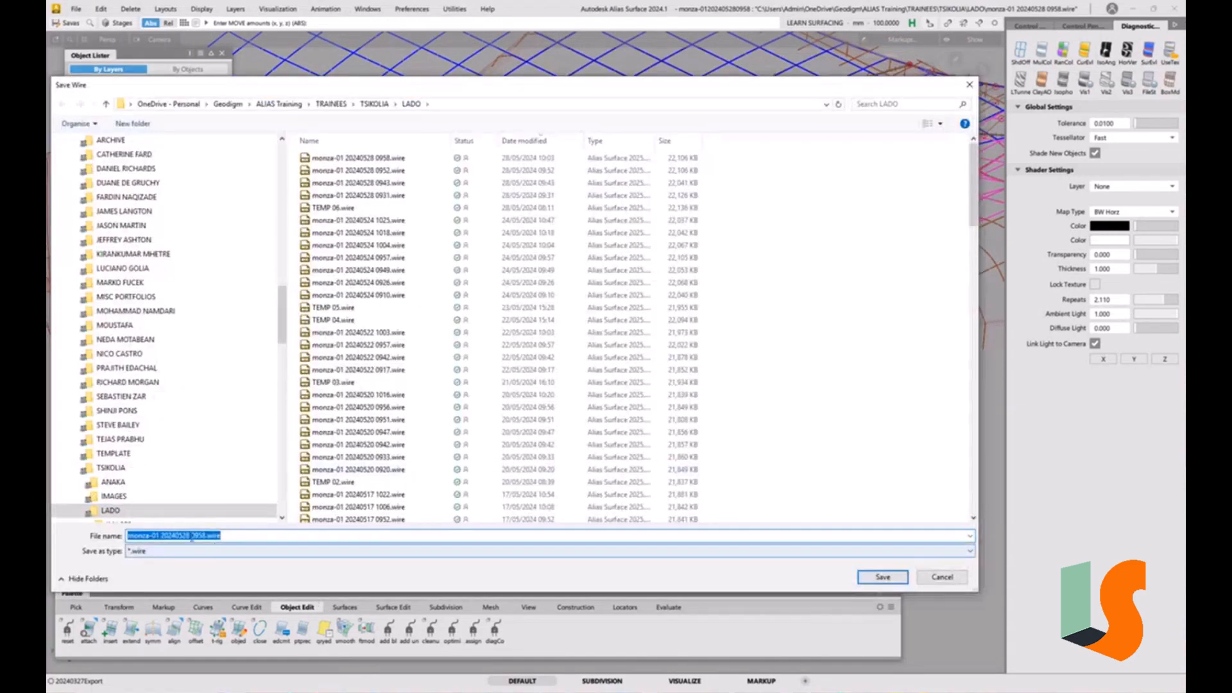
{"action": "double_click", "coordinate": [254, 538]}
{"action": "type", "text": "100"}
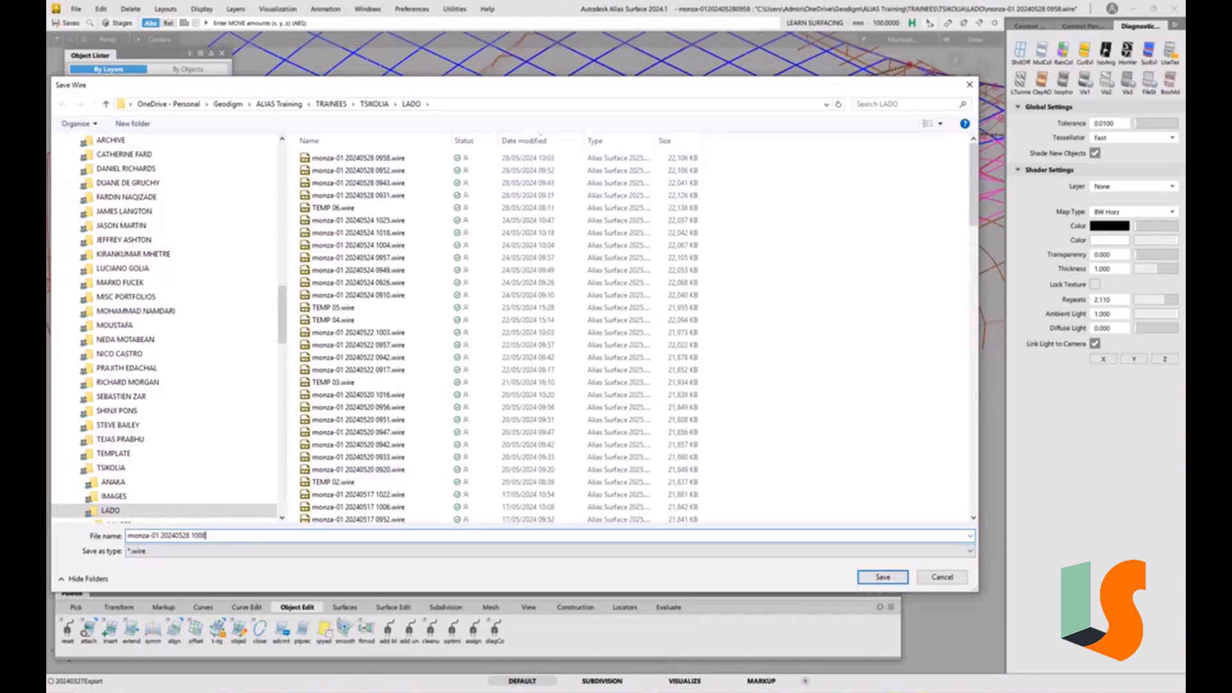
{"action": "type", "text": "8"}
{"action": "key", "text": "Return"}
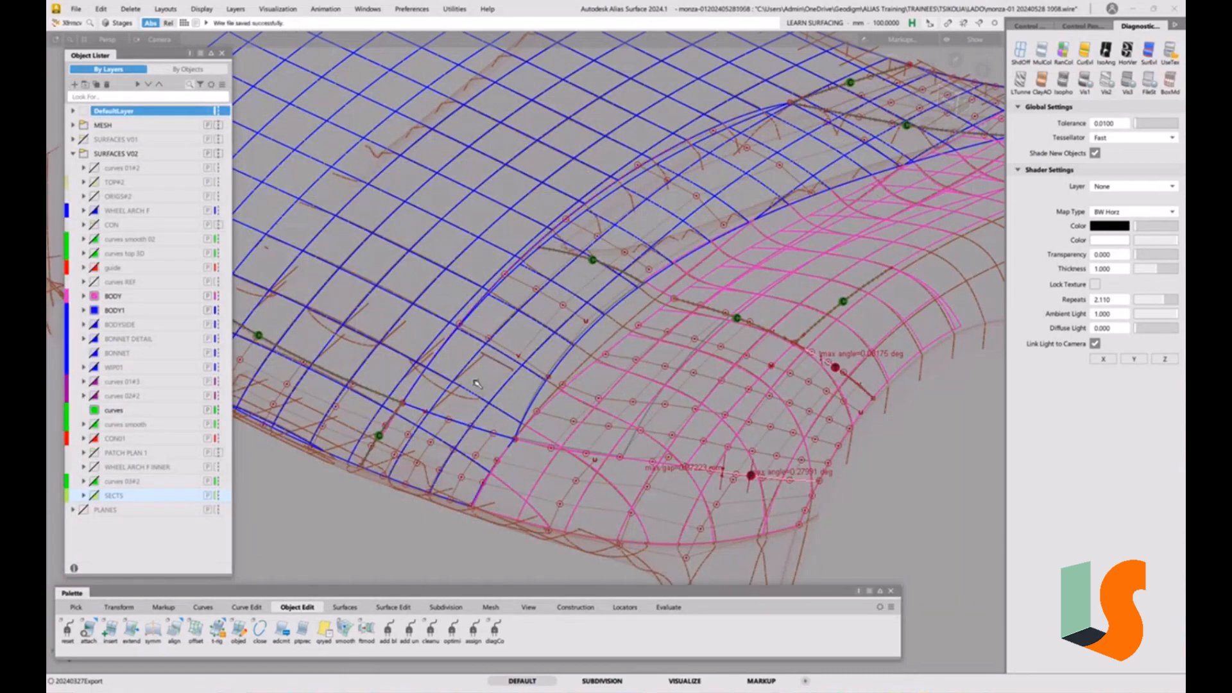
- Add surface continuity locators to the lower patch's inner side edge, its upper seam and the seam between the two upper magenta patches
{"action": "left_click_drag", "start_coordinate": [620, 491], "coordinate": [715, 573], "text": "alt+shift"}
{"action": "left_click", "coordinate": [668, 607]}
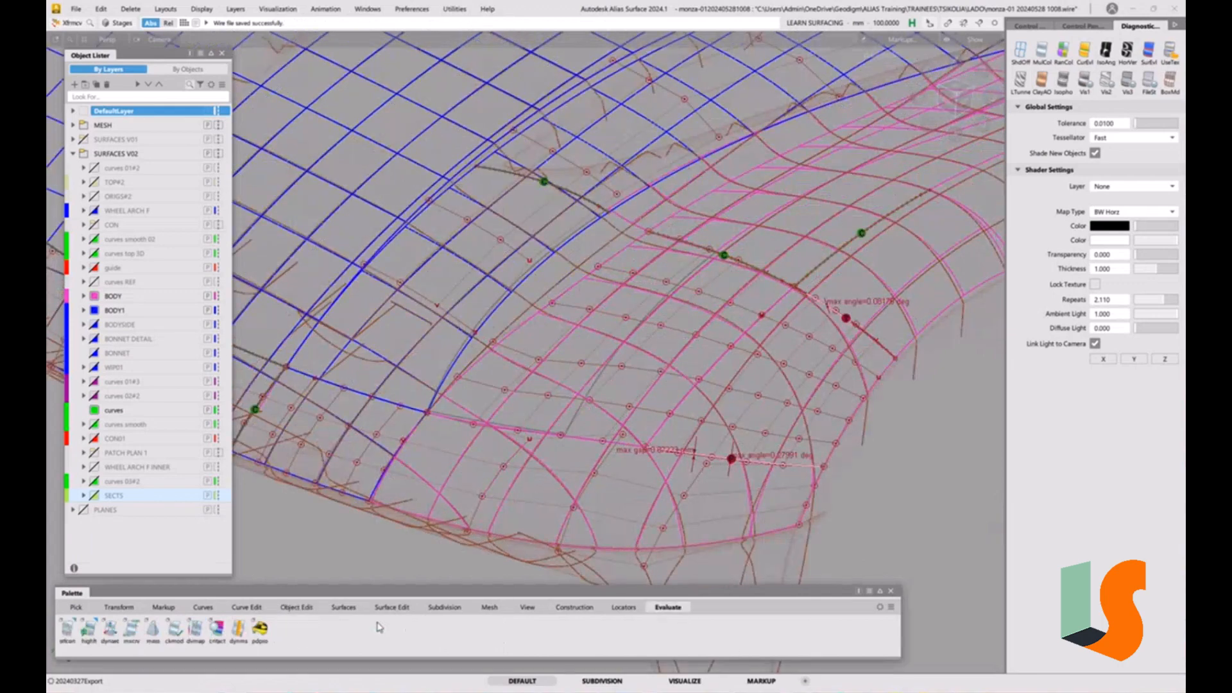
{"action": "left_click", "coordinate": [68, 629]}
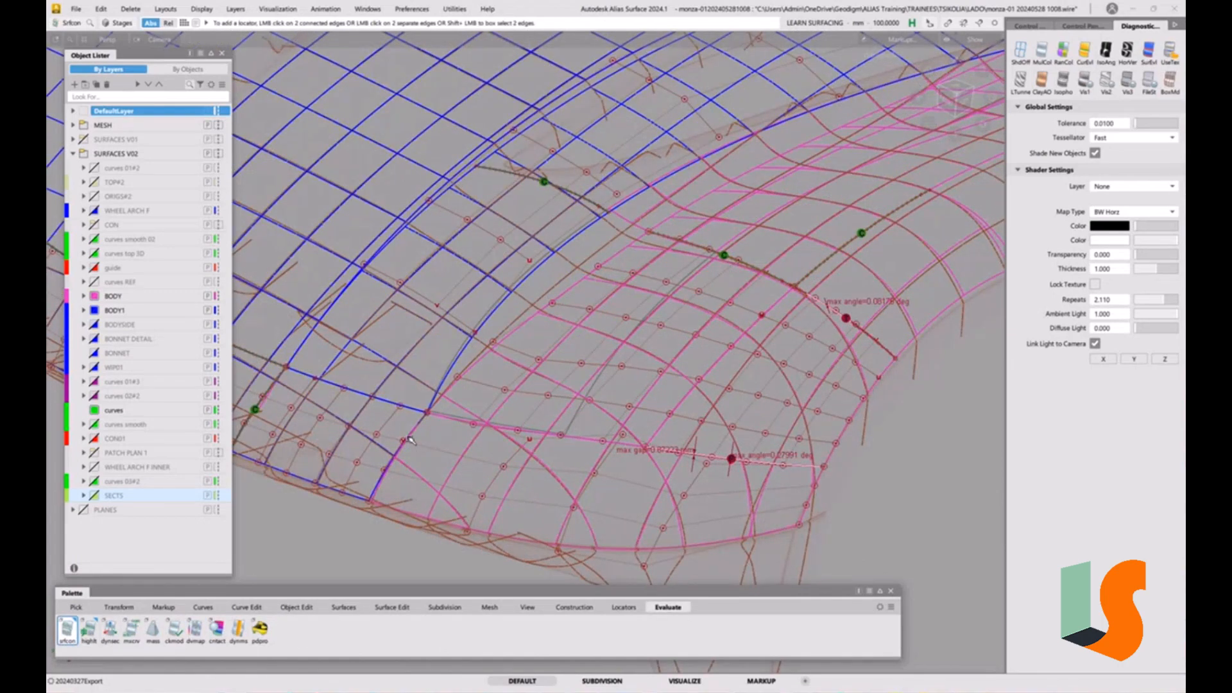
{"action": "left_click", "coordinate": [408, 439]}
{"action": "middle_click_drag", "start_coordinate": [451, 441], "coordinate": [543, 414], "text": "alt+shift"}
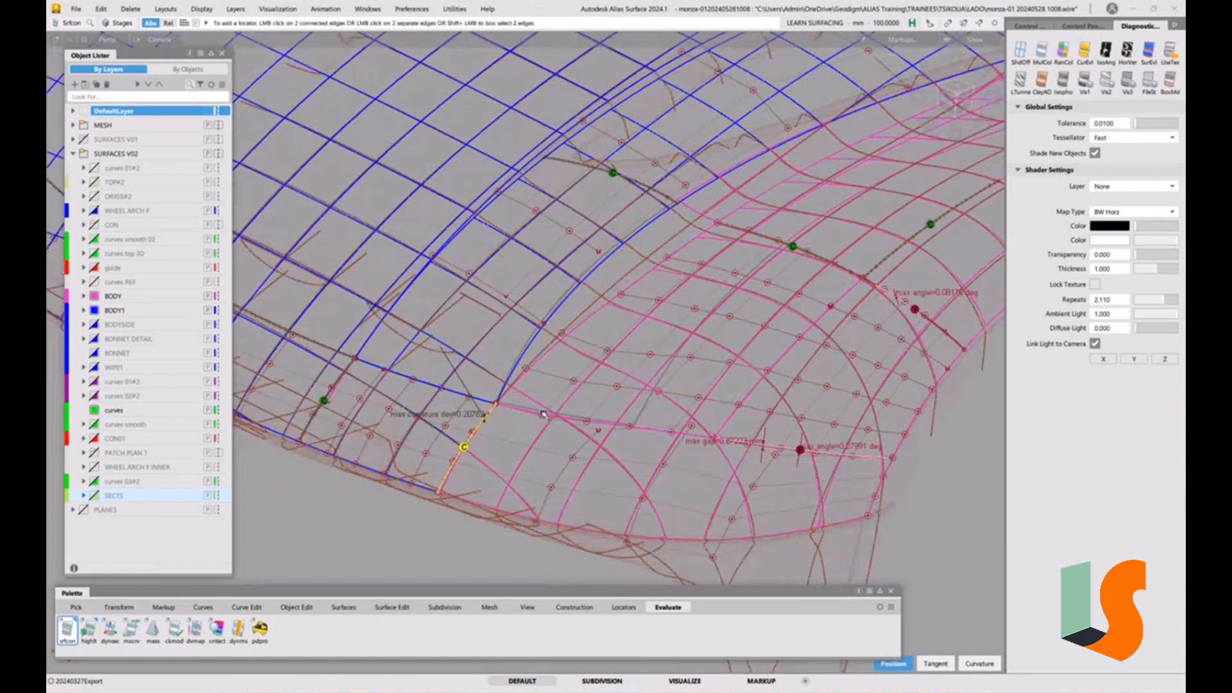
{"action": "left_click", "coordinate": [539, 415]}
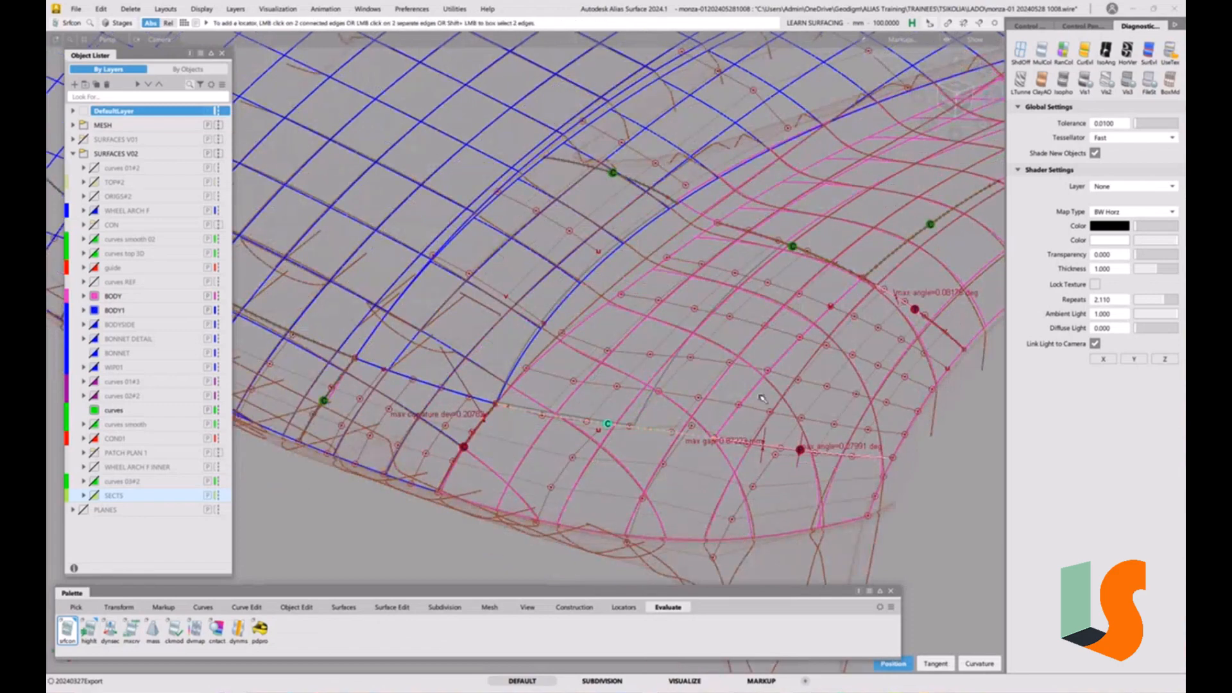
{"action": "left_click", "coordinate": [782, 358]}
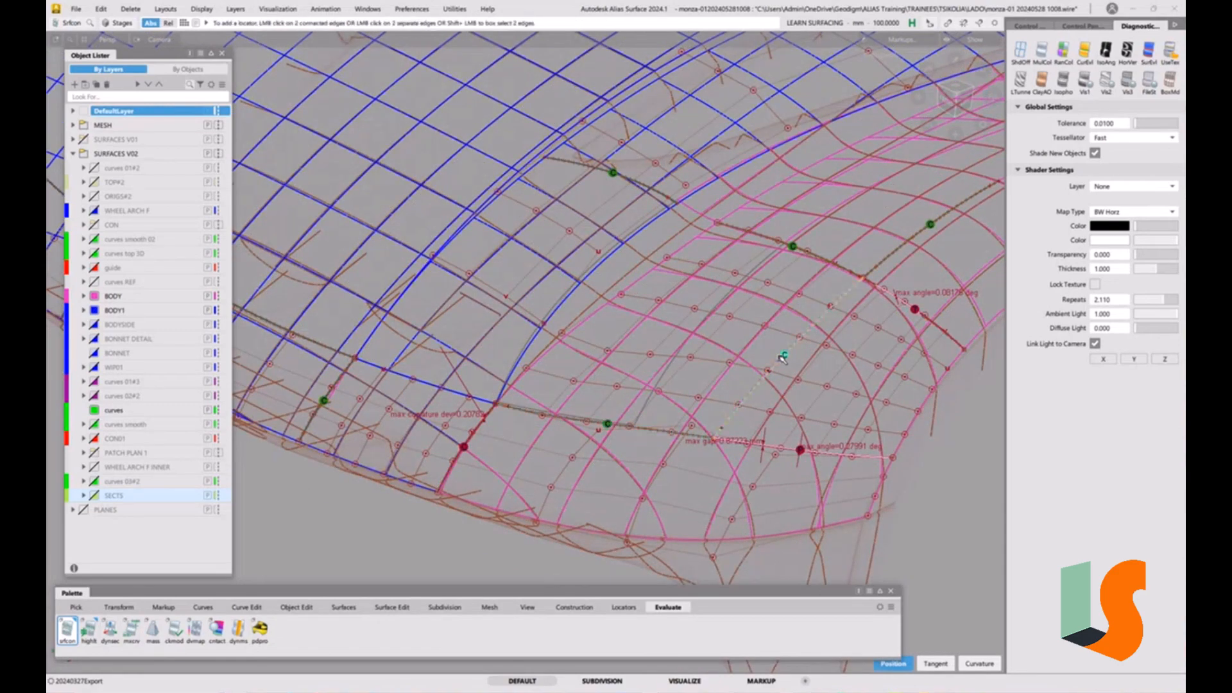
{"action": "left_click_drag", "start_coordinate": [895, 462], "coordinate": [744, 413], "text": "alt+shift"}
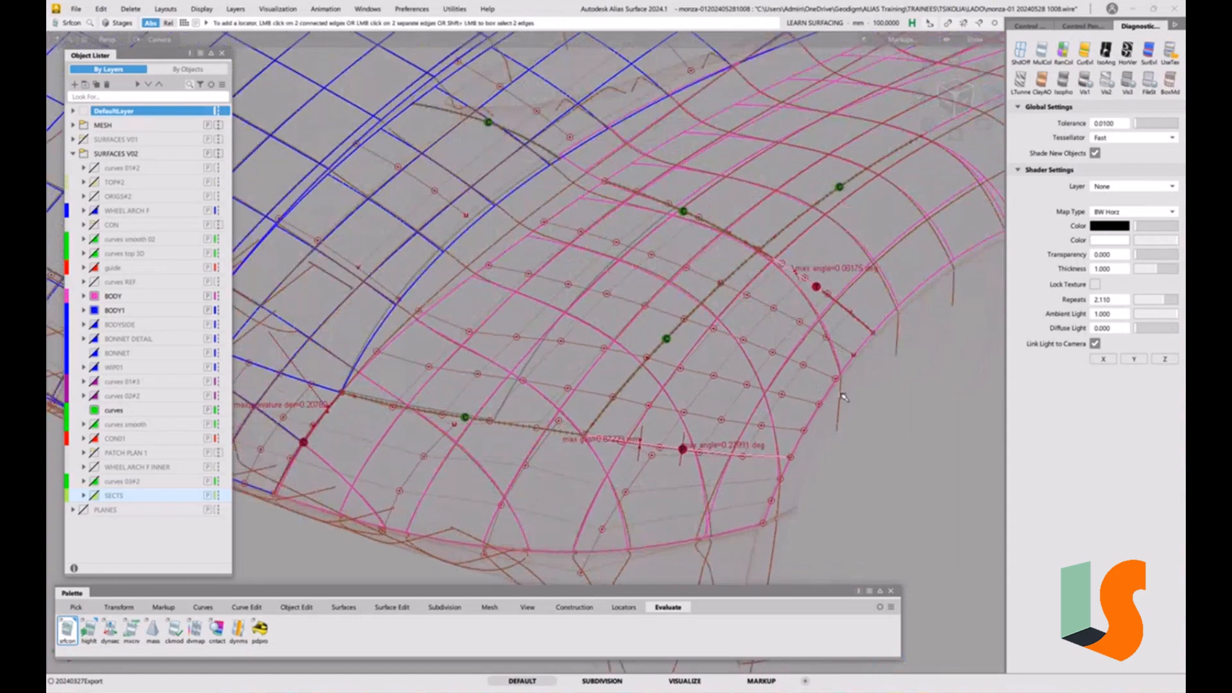
- Align the outer magenta patch's upper edge to the adjacent fillet surface with G2 continuity and Partial off
{"action": "left_click", "coordinate": [295, 609]}
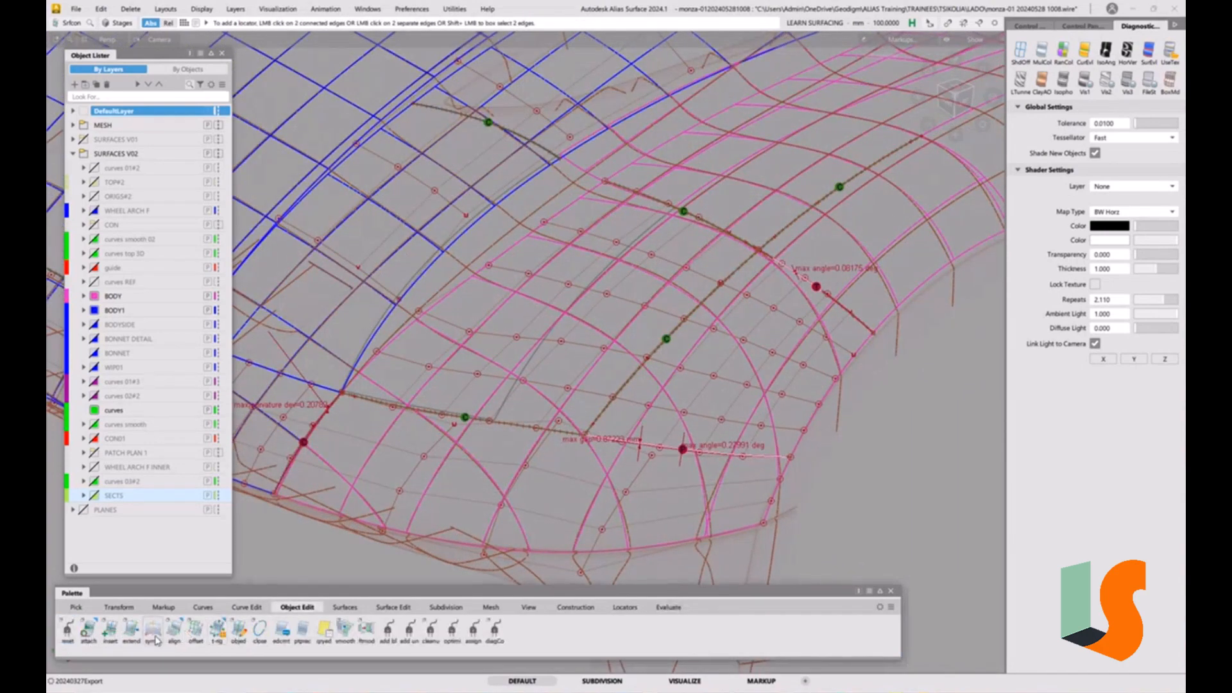
{"action": "double_click", "coordinate": [174, 629]}
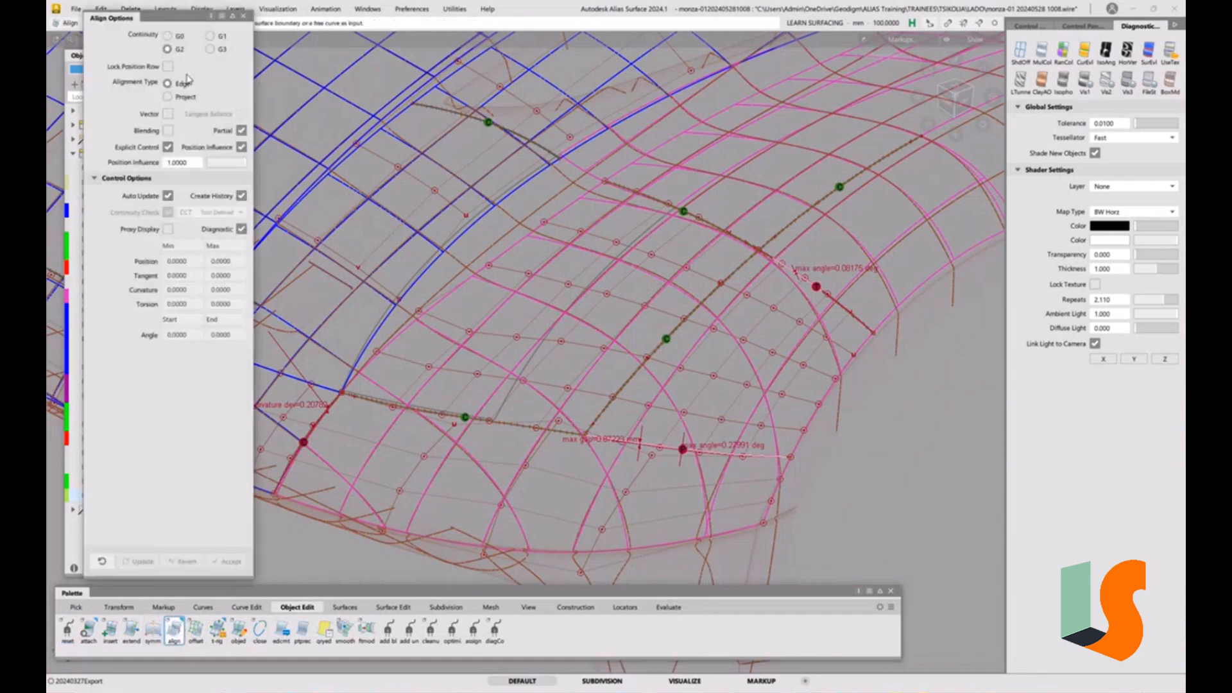
{"action": "left_click", "coordinate": [241, 131]}
{"action": "left_click", "coordinate": [815, 286]}
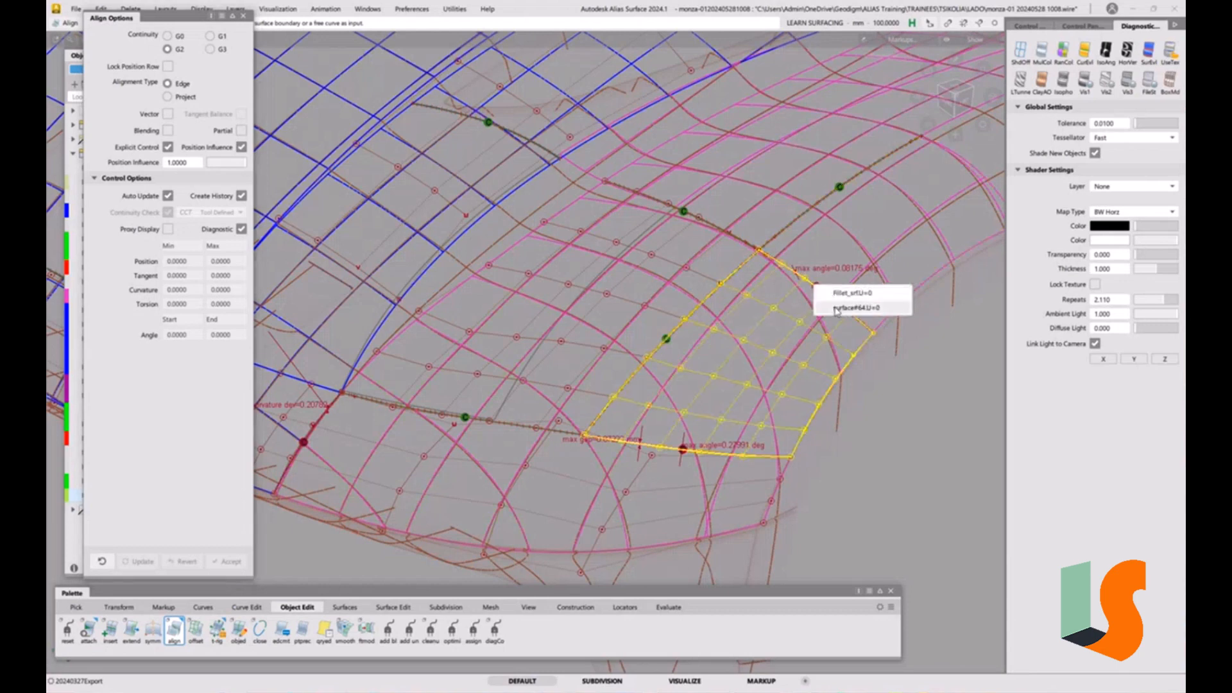
{"action": "left_click", "coordinate": [836, 309]}
{"action": "key", "text": "Return"}
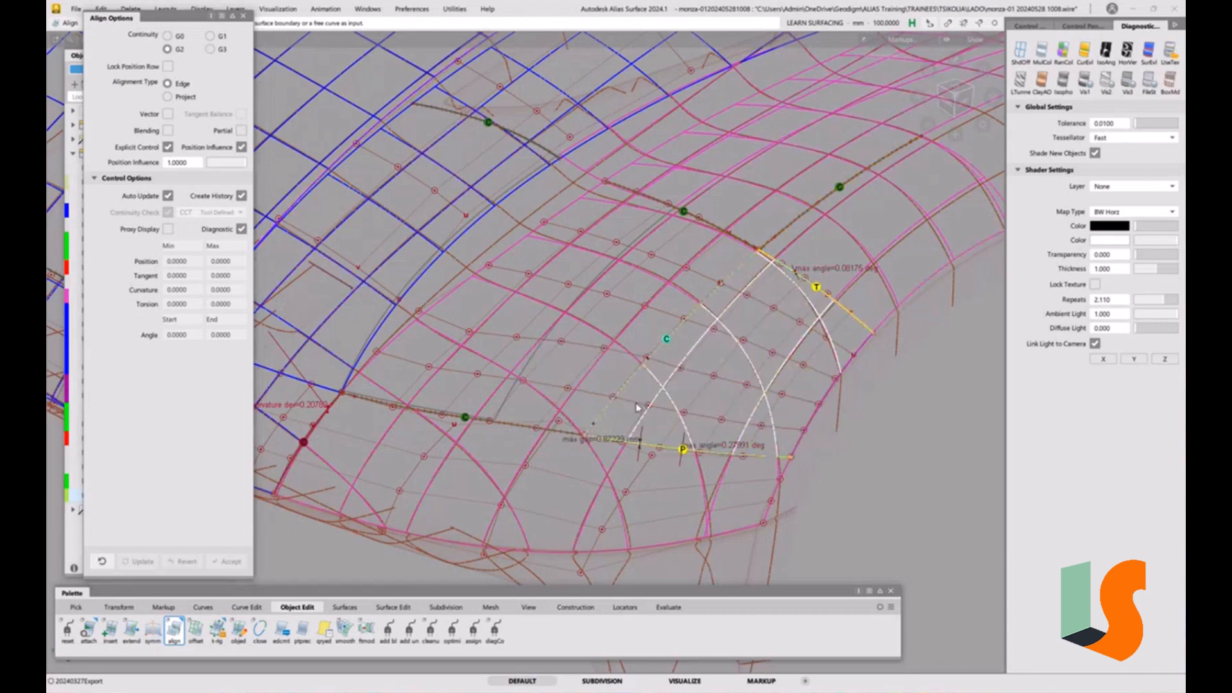
{"action": "left_click", "coordinate": [667, 339]}
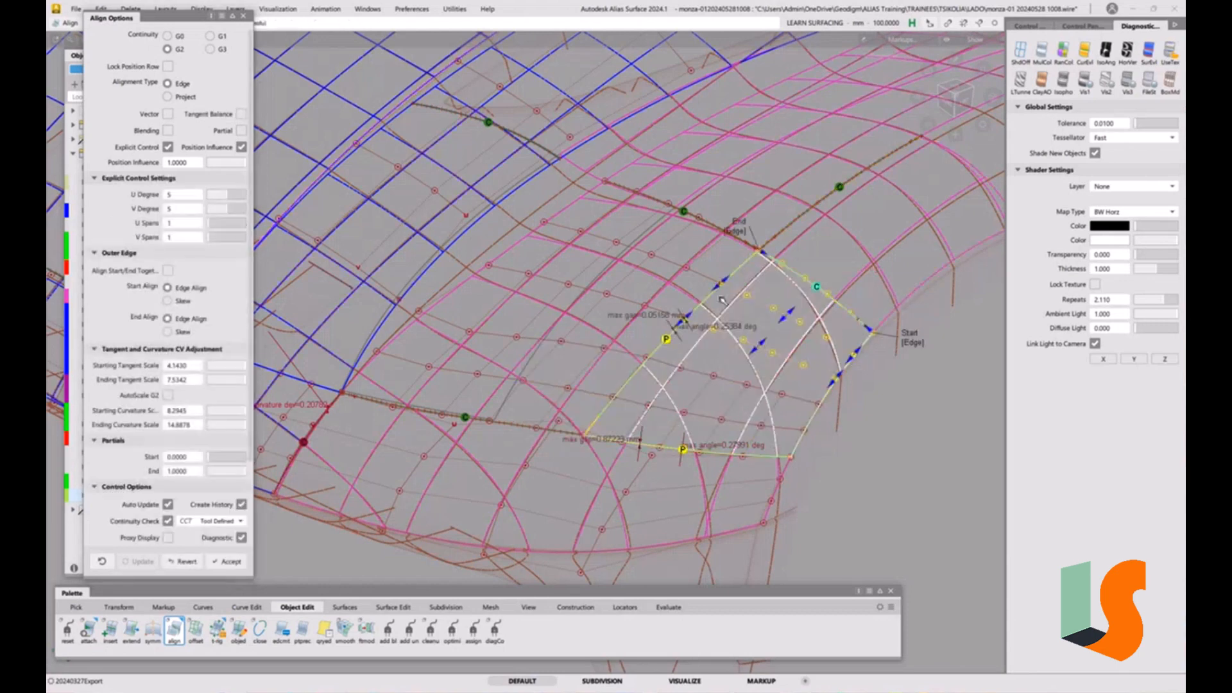
{"action": "left_click_drag", "start_coordinate": [745, 314], "coordinate": [757, 312], "text": "alt+shift"}
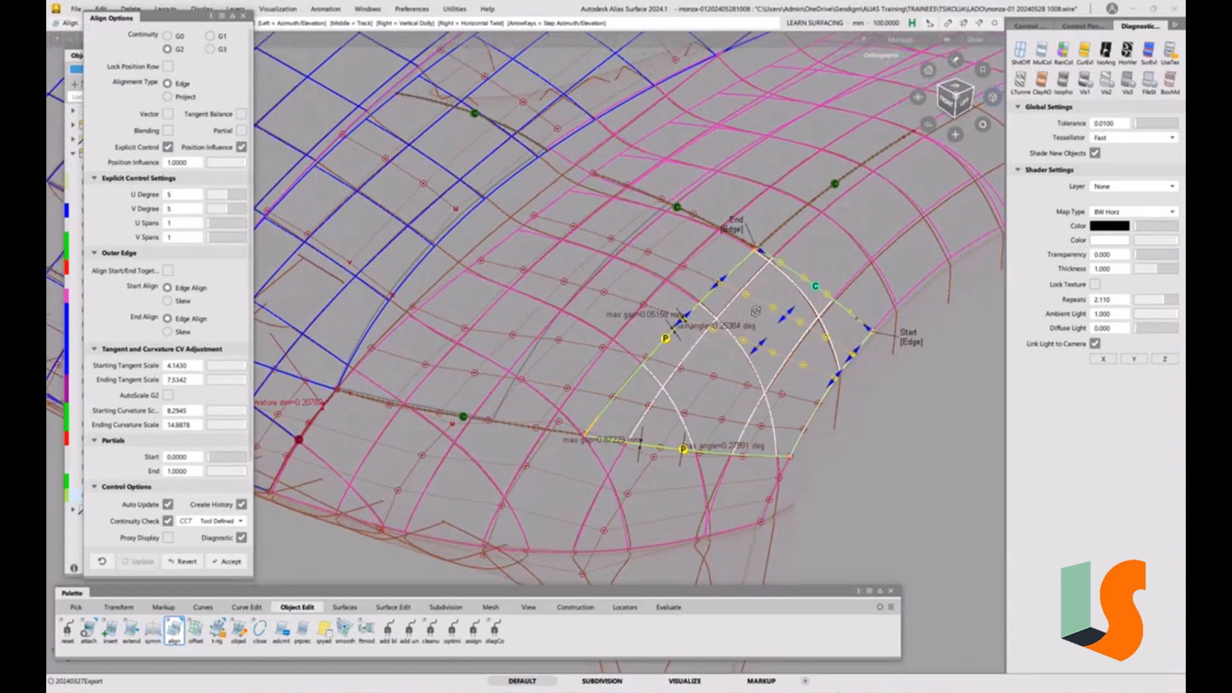
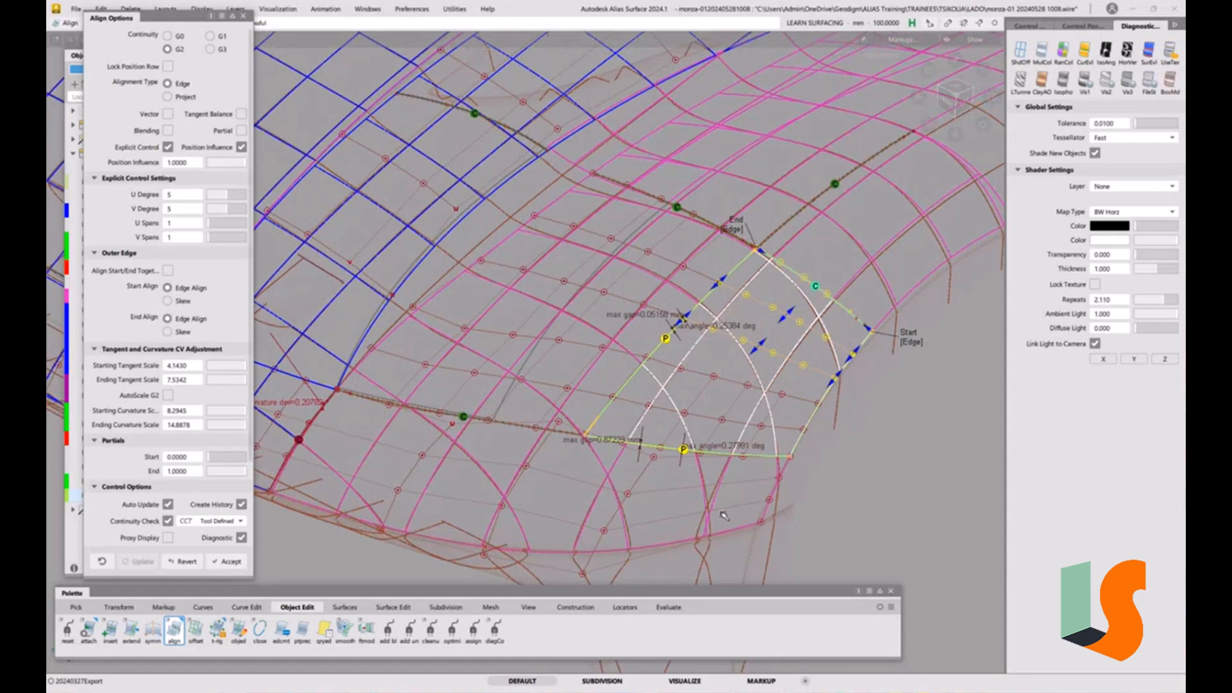
- Align the small pink corner patch's lower edge to the surface below it with G2 continuity and Partial enabled
{"action": "left_click", "coordinate": [712, 460]}
{"action": "left_click", "coordinate": [747, 463]}
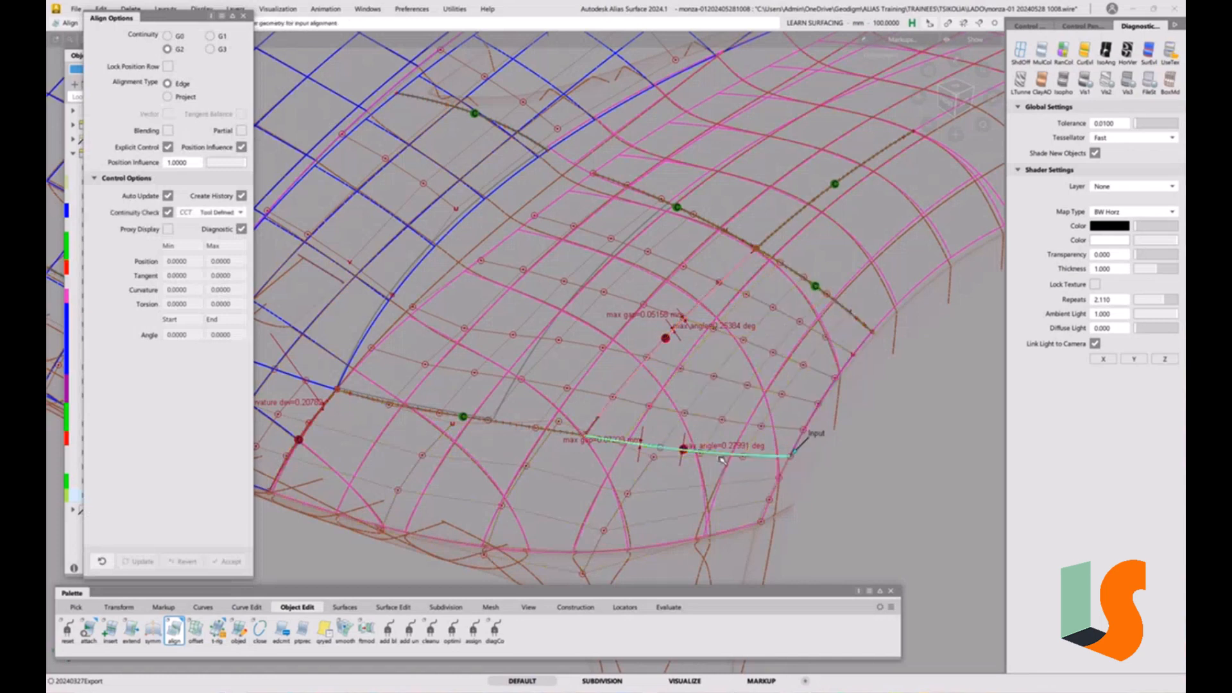
{"action": "left_click", "coordinate": [241, 131]}
{"action": "left_click", "coordinate": [714, 454]}
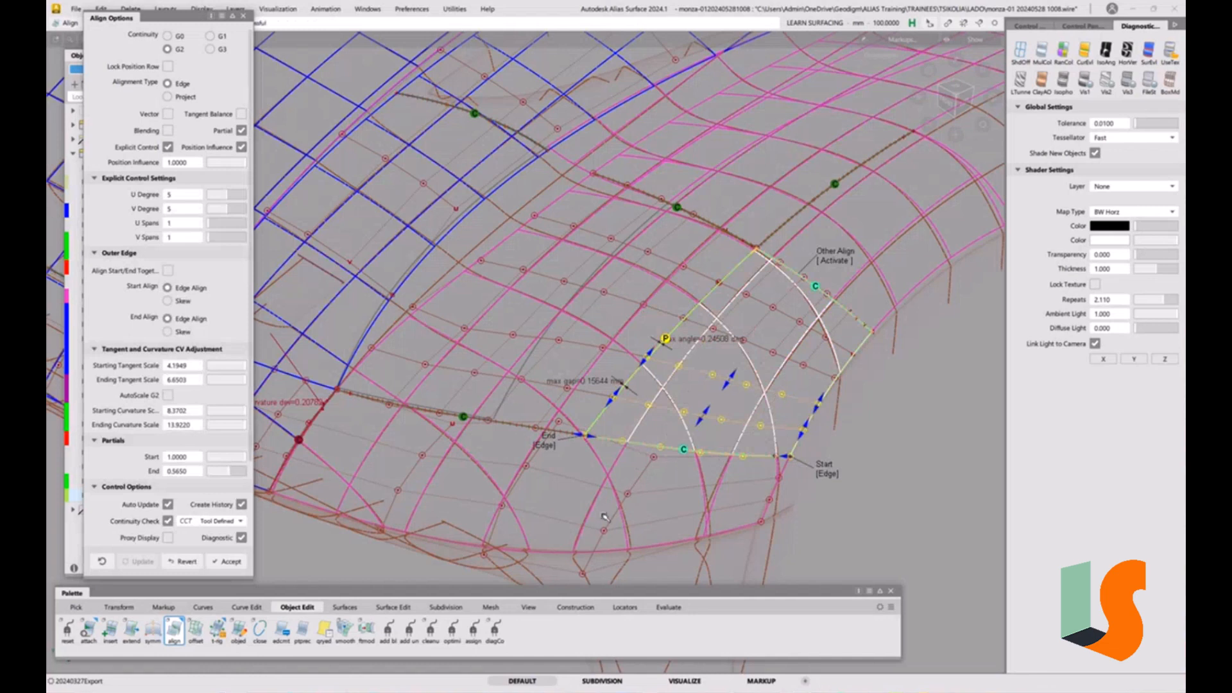
{"action": "key", "text": "space"}
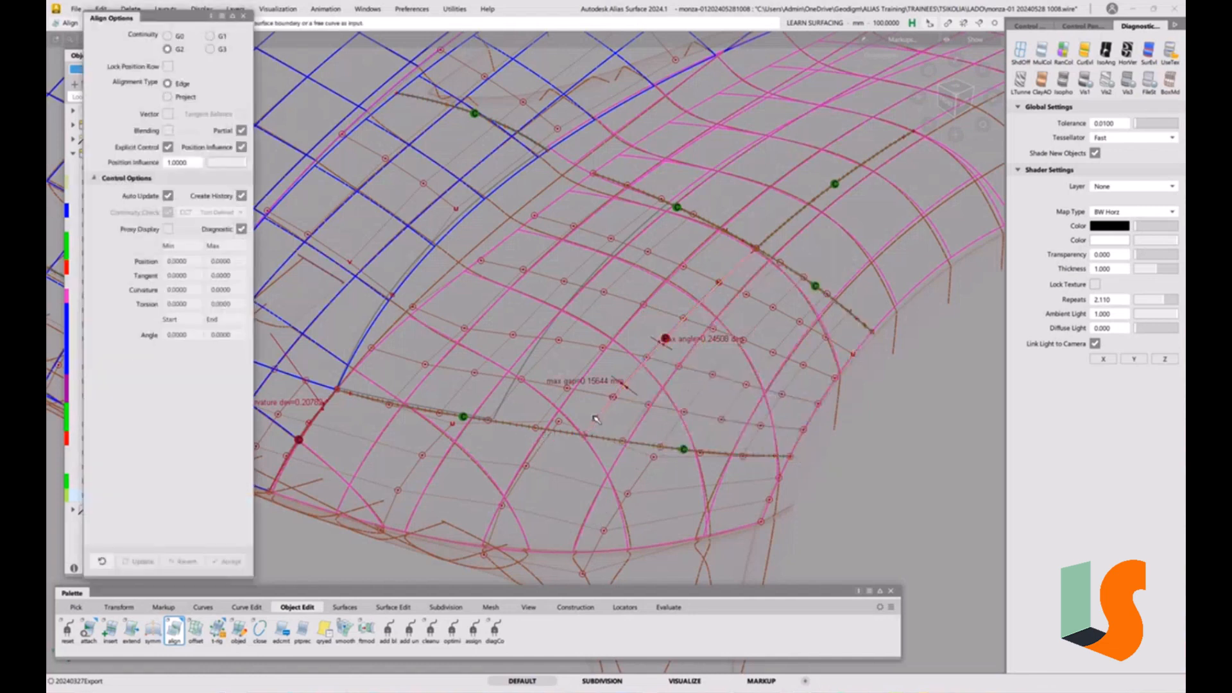
- Turn off Create History for Align and delete the construction history of all the visible body surfaces
{"action": "left_click", "coordinate": [242, 195]}
{"action": "left_click_drag", "start_coordinate": [569, 333], "coordinate": [569, 307], "text": "ctrl+shift"}
{"action": "left_click_drag", "start_coordinate": [548, 327], "coordinate": [517, 340], "text": "ctrl+shift"}
{"action": "scroll", "coordinate": [515, 229], "scroll_direction": "down", "scroll_amount": 5}
{"action": "left_click_drag", "start_coordinate": [489, 153], "coordinate": [889, 517]}
{"action": "key", "text": "shift+d"}
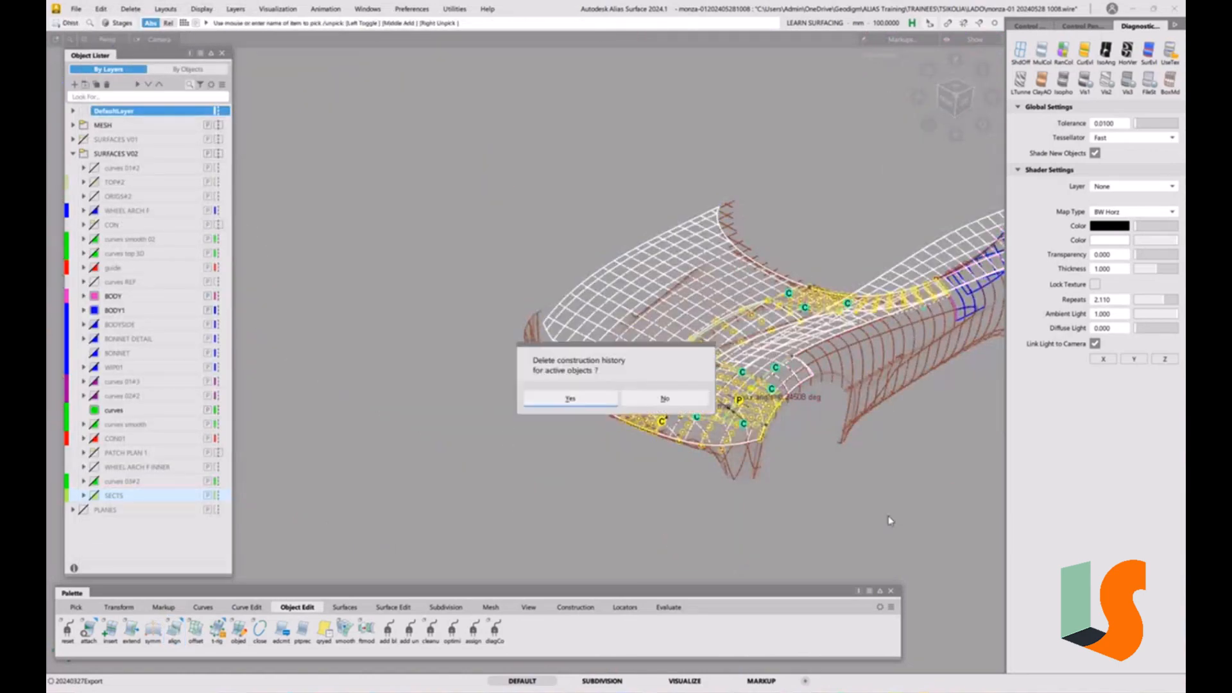
{"action": "left_click", "coordinate": [579, 401]}
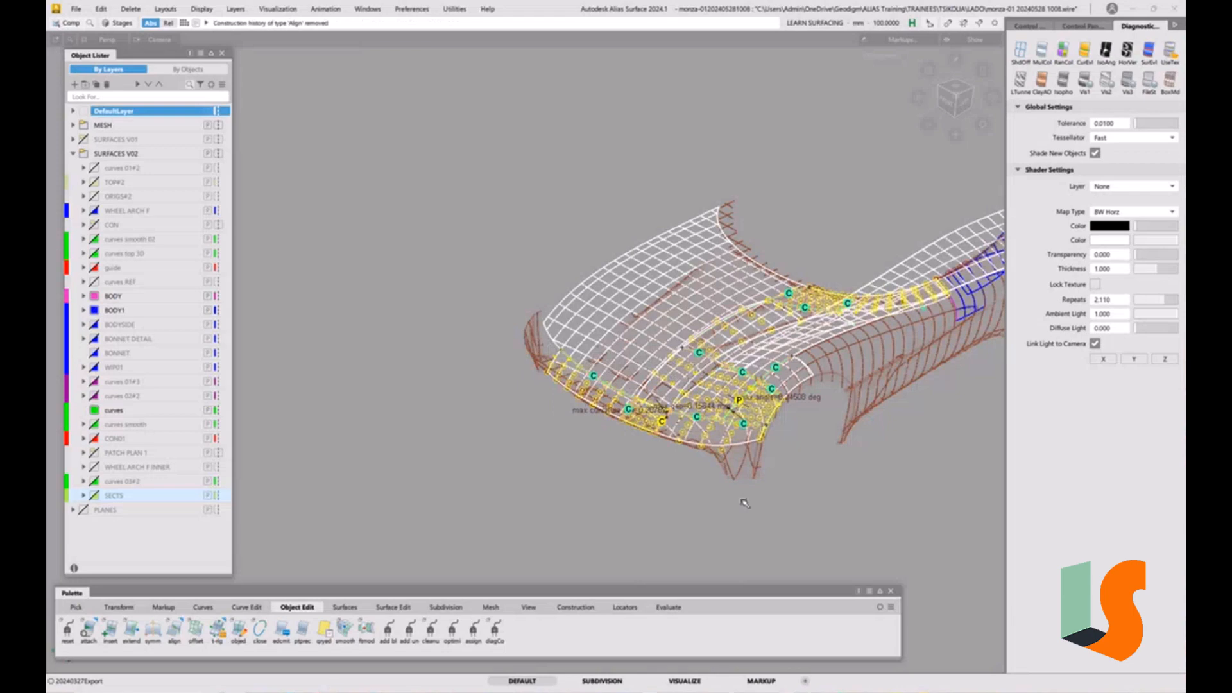
- Align the V=1 edge of surface#64 to the adjoining pink surface across their shared edge with G2 continuity
{"action": "scroll", "coordinate": [744, 400], "scroll_direction": "up", "scroll_amount": 10}
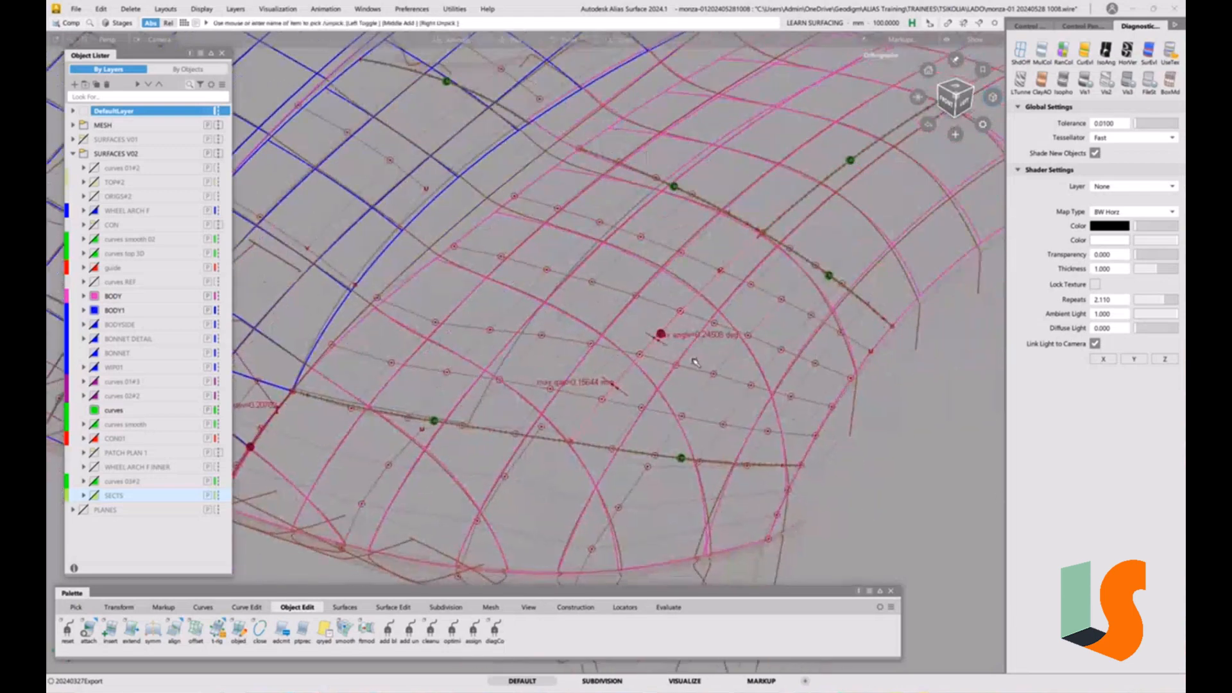
{"action": "scroll", "coordinate": [684, 335], "scroll_direction": "down", "scroll_amount": 1}
{"action": "middle_click_drag", "start_coordinate": [685, 335], "coordinate": [723, 336], "text": "alt+shift"}
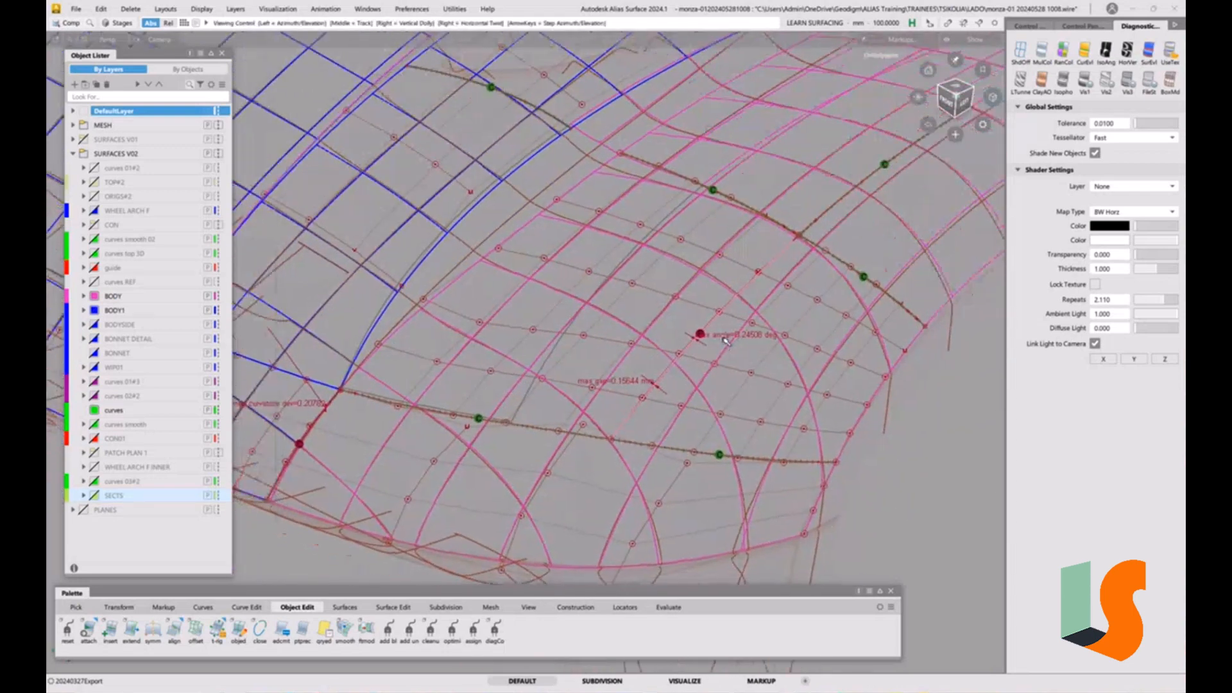
{"action": "double_click", "coordinate": [174, 631]}
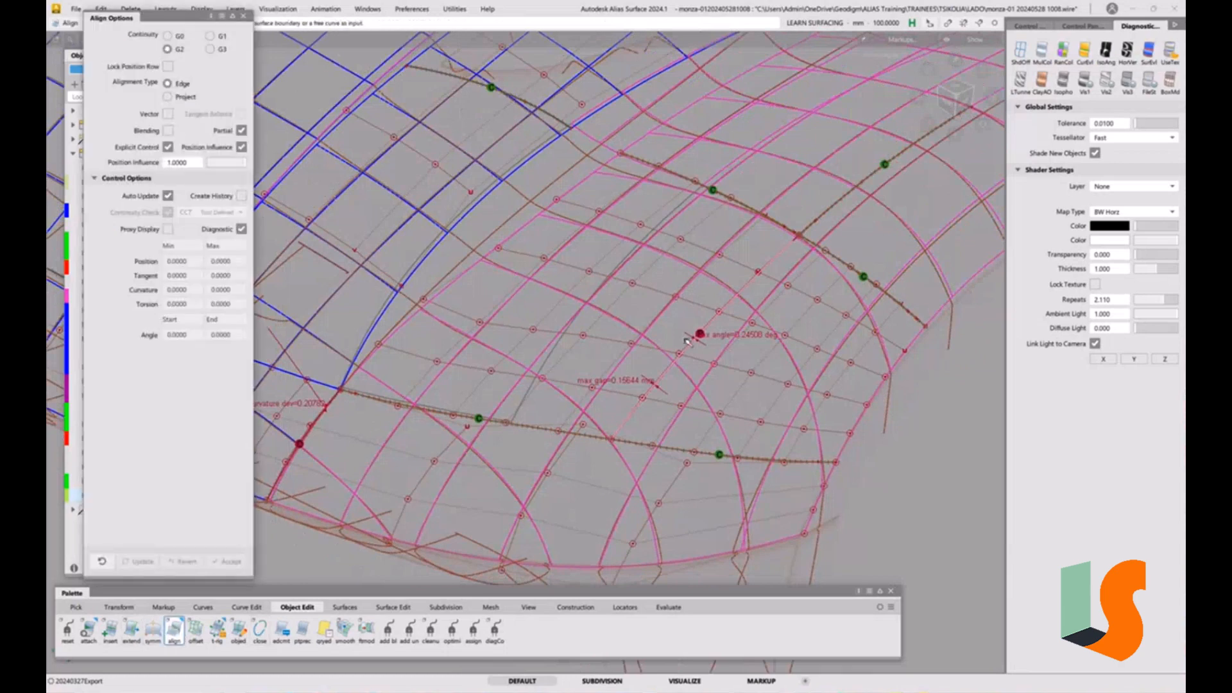
{"action": "left_click", "coordinate": [709, 328]}
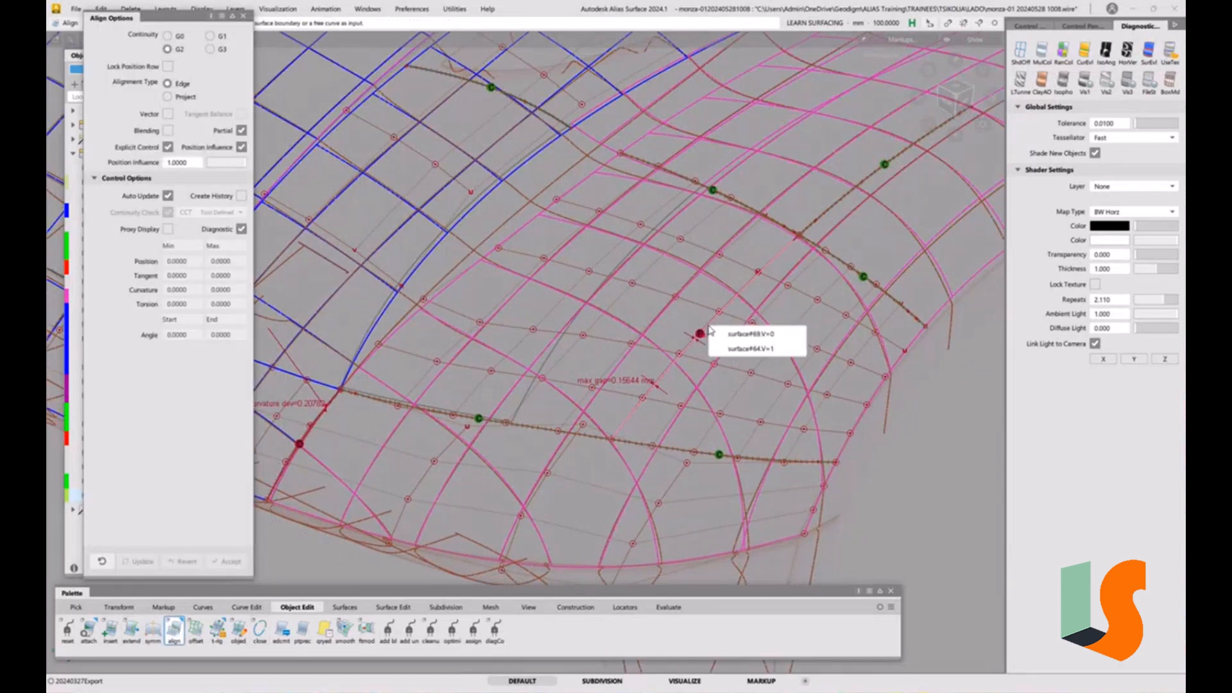
{"action": "left_click", "coordinate": [744, 348]}
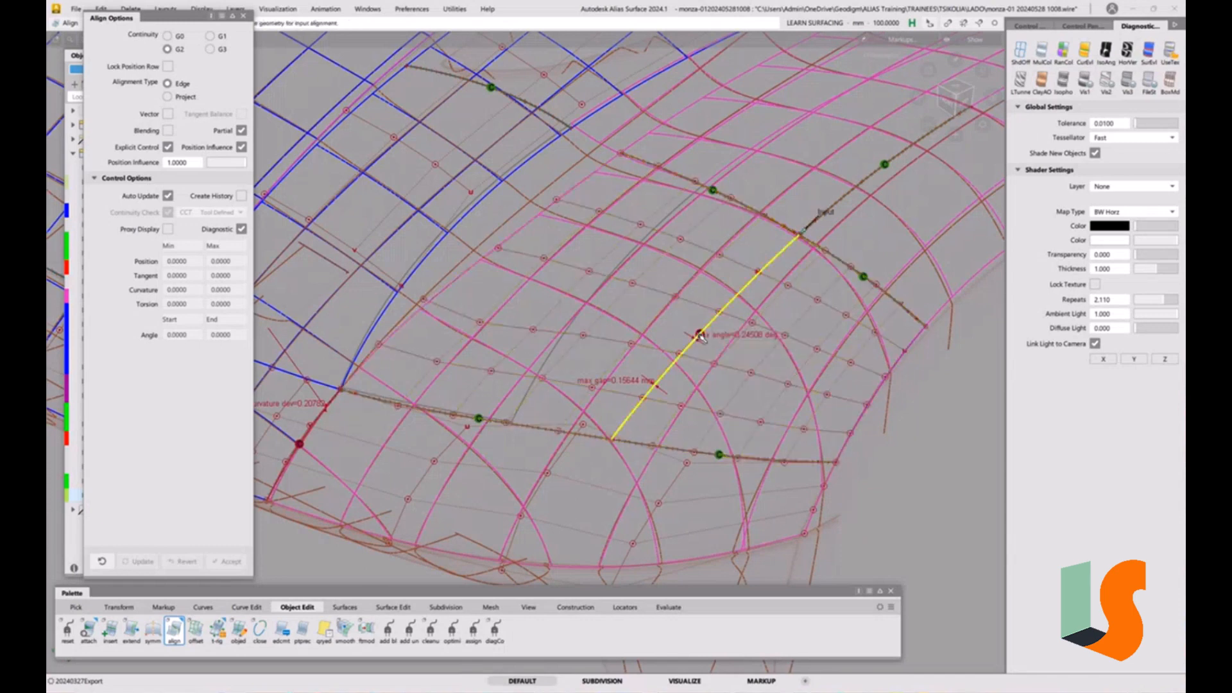
{"action": "left_click", "coordinate": [699, 335]}
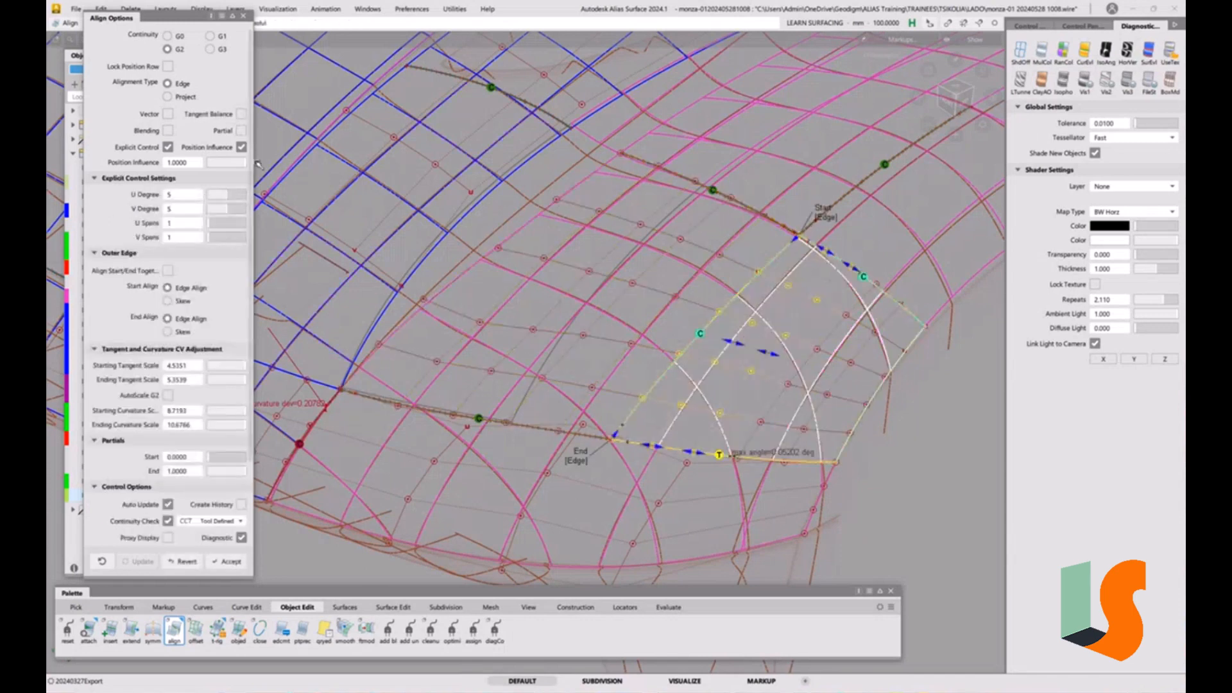
- Reduce the continuity of the pink corner patch's alignment to G1
{"action": "left_click_drag", "start_coordinate": [787, 319], "coordinate": [738, 304], "text": "alt+shift"}
{"action": "left_click", "coordinate": [214, 38]}
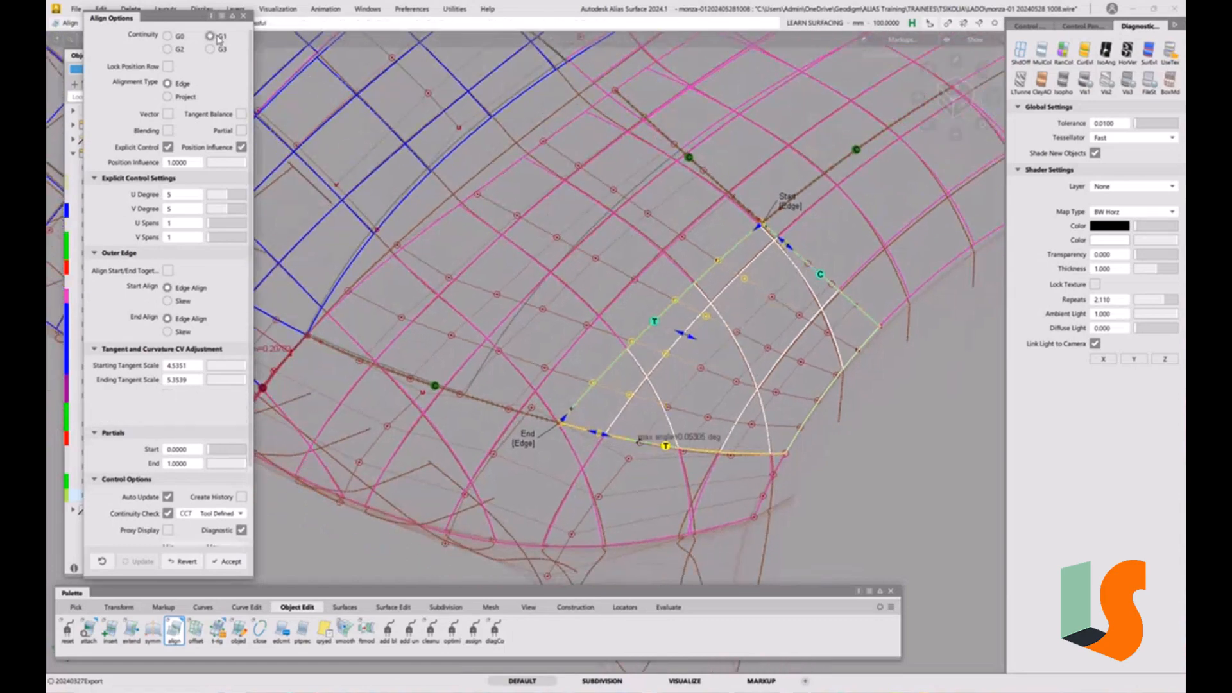
{"action": "right_click_drag", "start_coordinate": [645, 283], "coordinate": [639, 291], "text": "alt+shift"}
{"action": "middle_click_drag", "start_coordinate": [639, 291], "coordinate": [627, 294], "text": "alt+shift"}
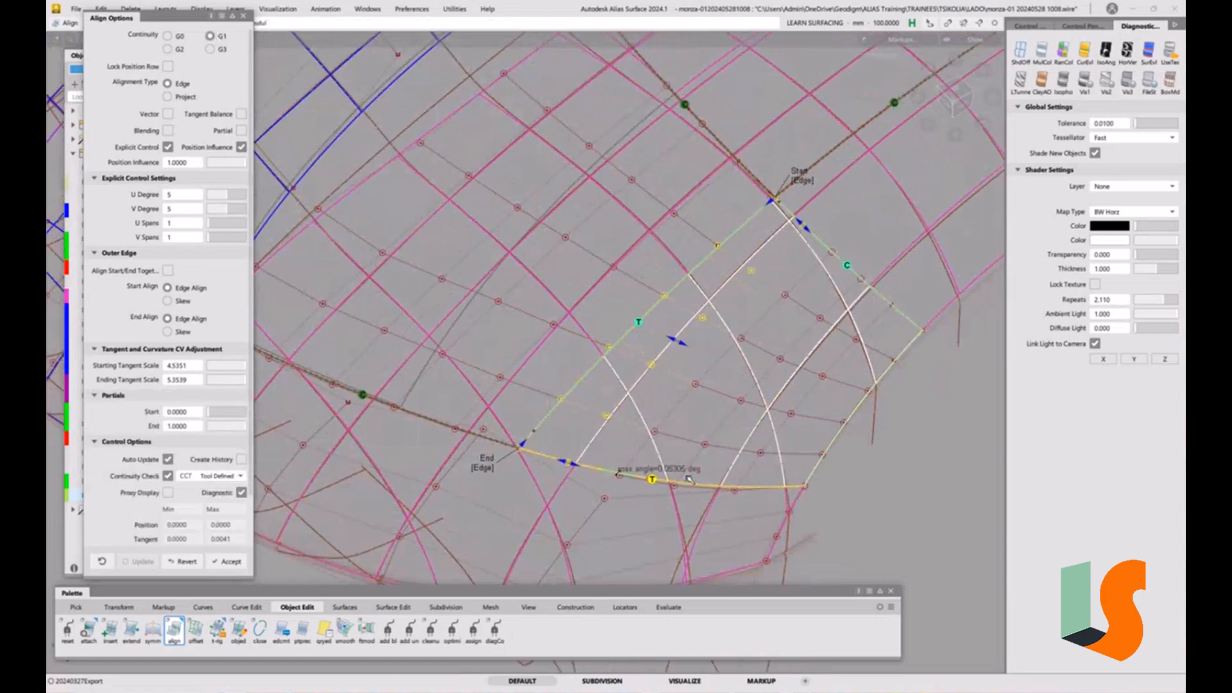
- Try a Z vector alignment on the pink patch's edge with the continuity check set to G2 Curvature
{"action": "left_click", "coordinate": [168, 114]}
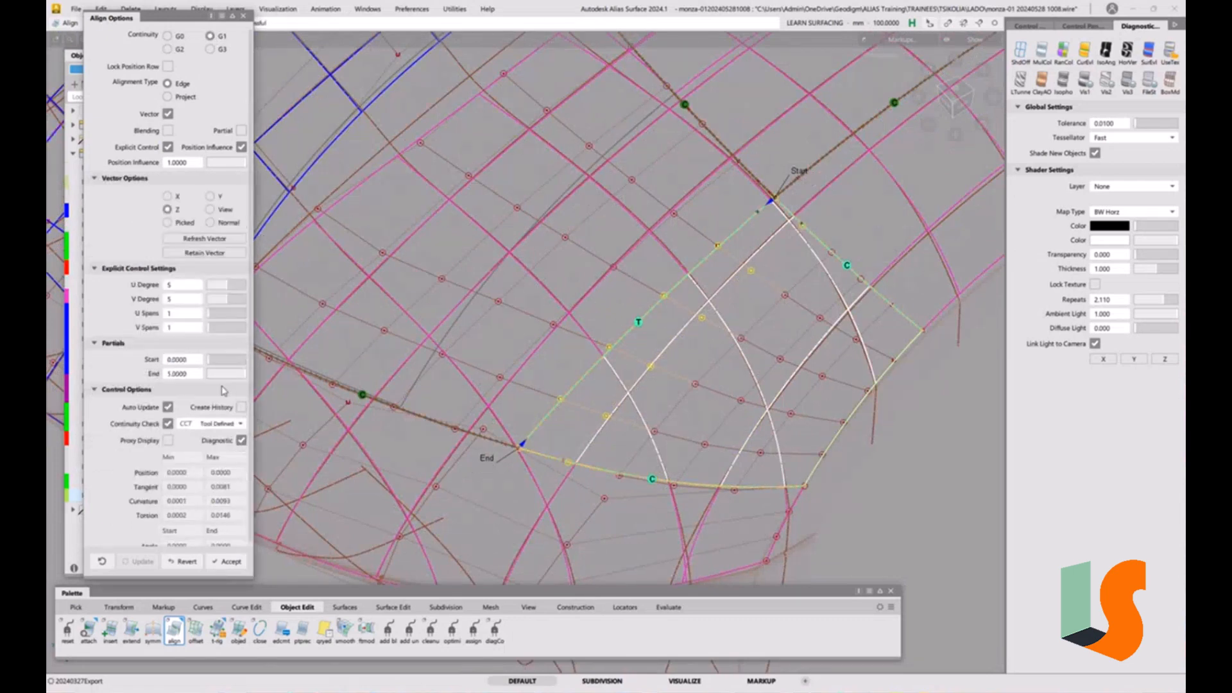
{"action": "left_click", "coordinate": [216, 426]}
{"action": "left_click", "coordinate": [226, 480]}
- Add a surface continuity check on the shared edge between the lower blue corner patch and the blue panel above it
{"action": "left_click_drag", "start_coordinate": [735, 441], "coordinate": [494, 333], "text": "alt+shift"}
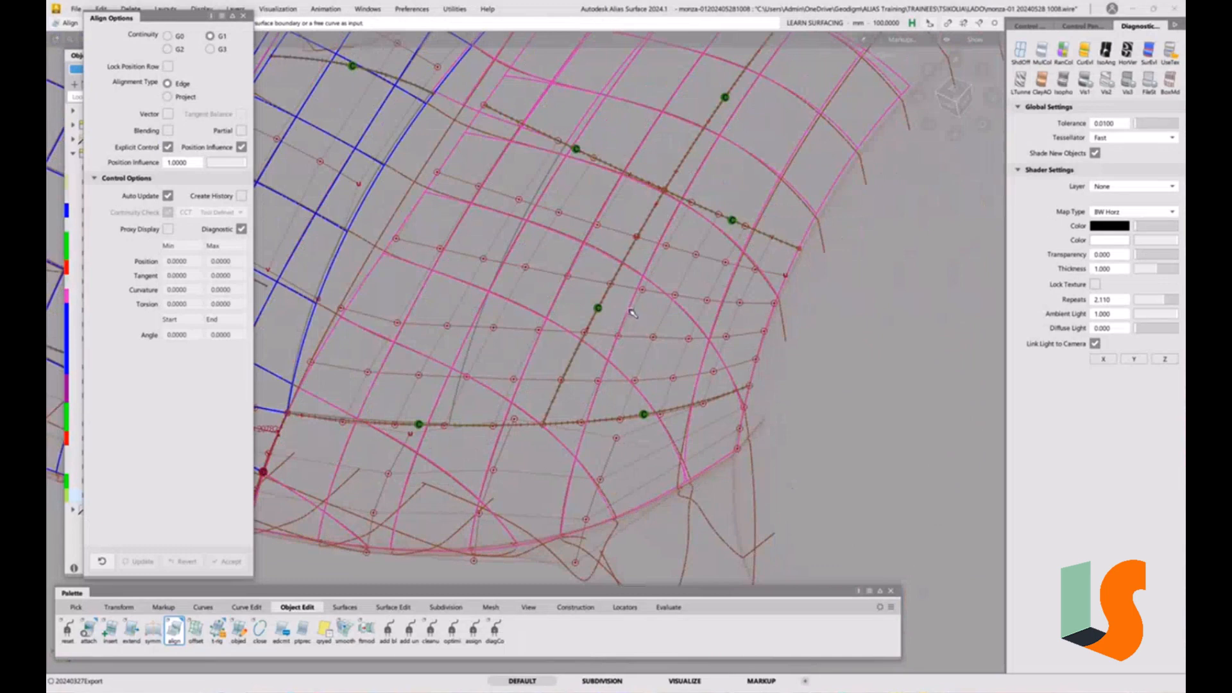
{"action": "left_click_drag", "start_coordinate": [596, 355], "coordinate": [591, 440], "text": "alt+shift"}
{"action": "key", "text": "ctrl+q"}
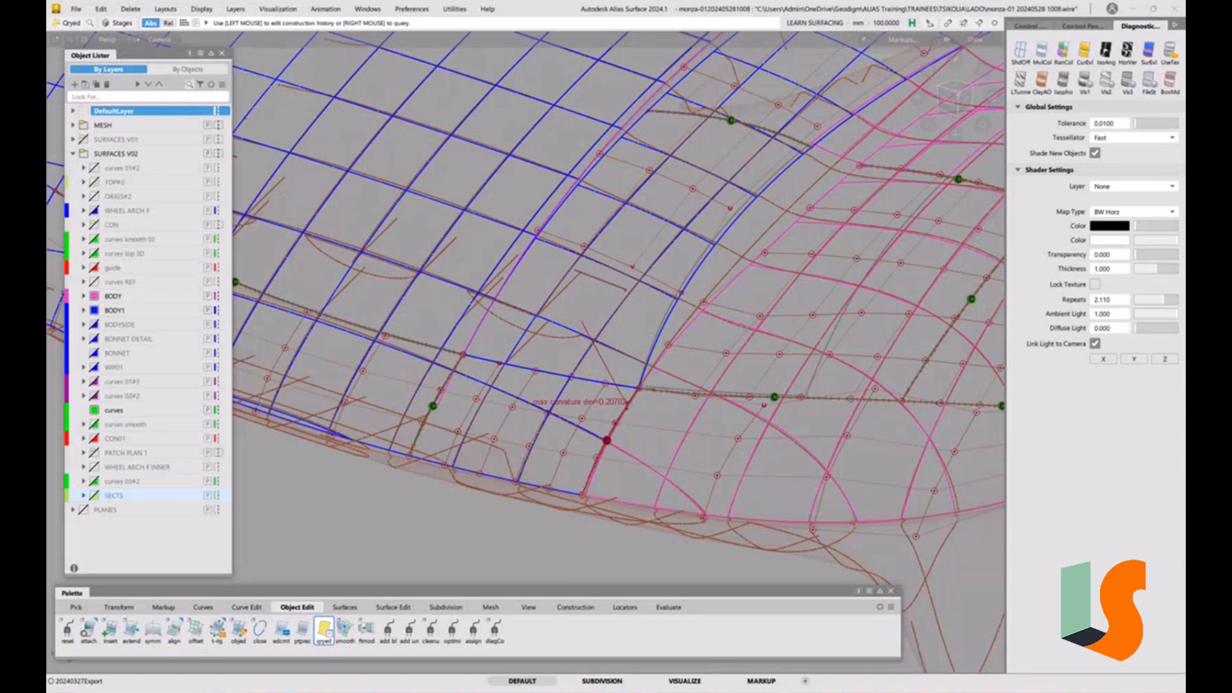
{"action": "left_click", "coordinate": [668, 607]}
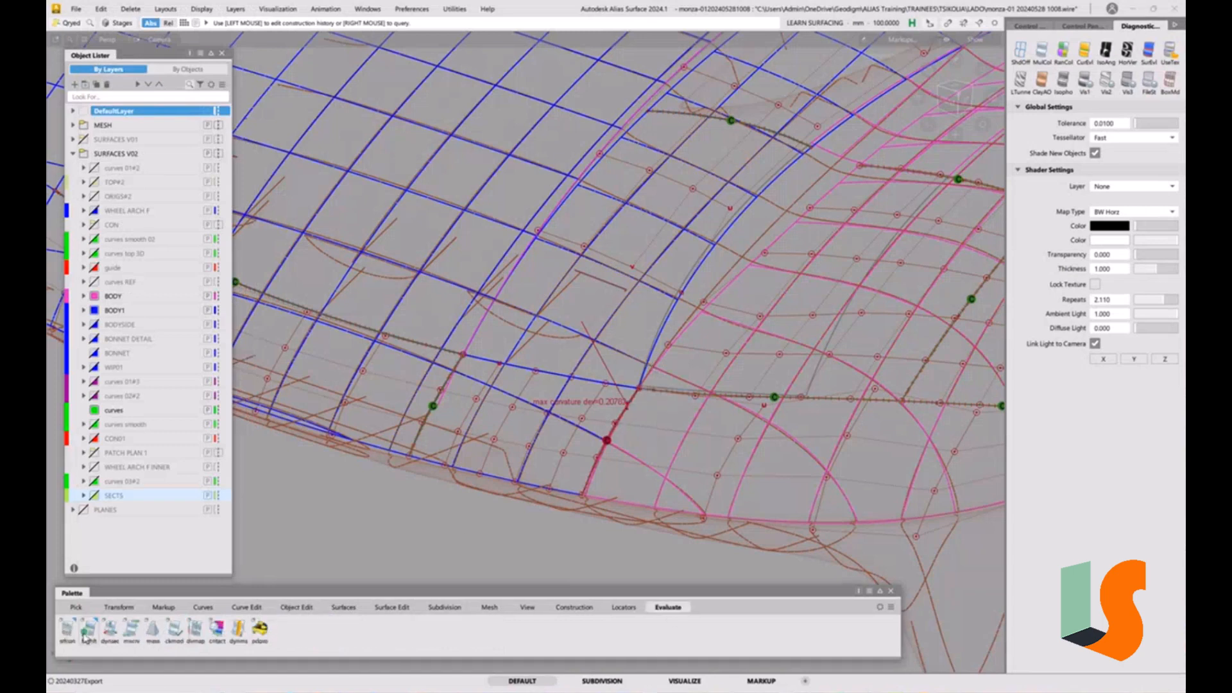
{"action": "double_click", "coordinate": [66, 632]}
{"action": "left_click", "coordinate": [589, 368]}
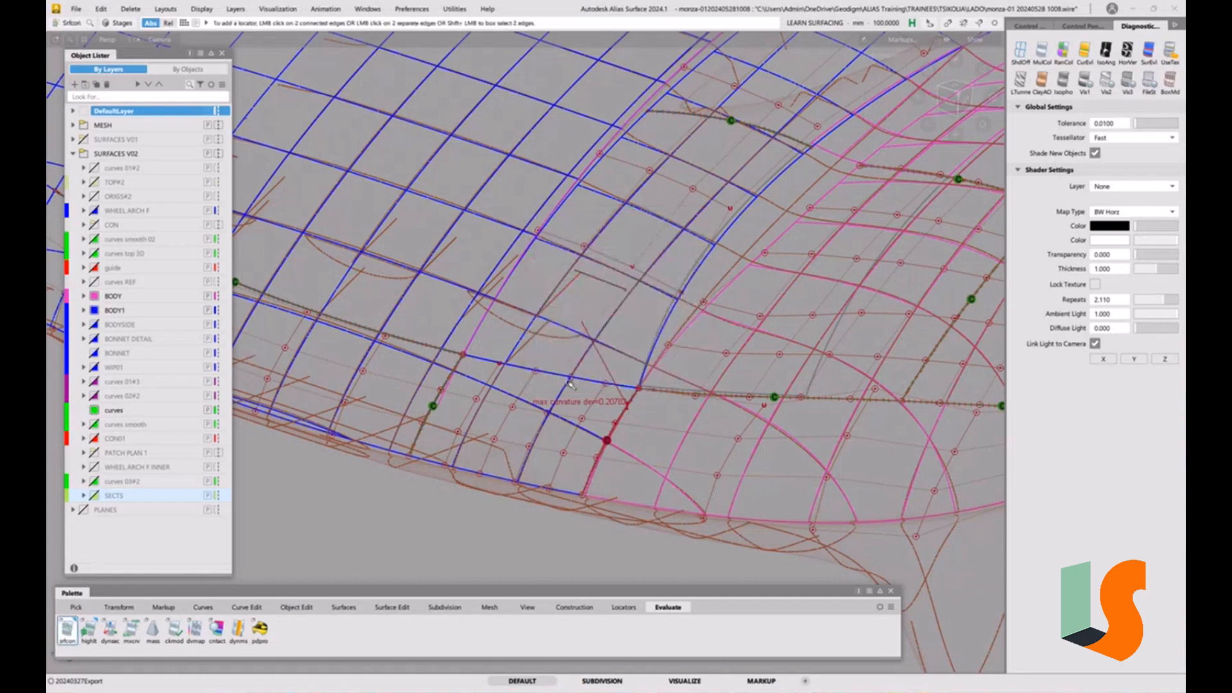
{"action": "left_click", "coordinate": [575, 379]}
{"action": "middle_click_drag", "start_coordinate": [654, 352], "coordinate": [621, 362], "text": "alt+shift"}
{"action": "right_click_drag", "start_coordinate": [553, 410], "coordinate": [541, 393], "text": "alt+shift"}
{"action": "middle_click_drag", "start_coordinate": [539, 392], "coordinate": [708, 361], "text": "alt+shift"}
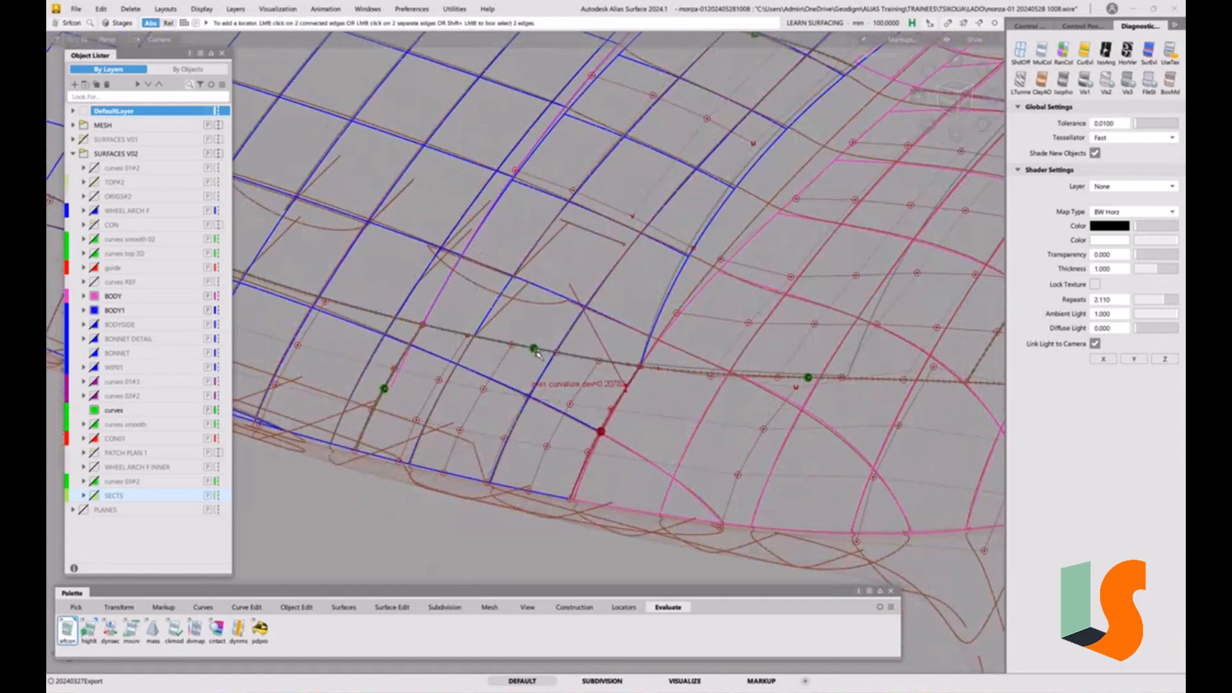
- Align the rail_surf#5 U=1 edge to the adjoining pink surface with G1 continuity and set the continuity check to G2 Curvature
{"action": "left_click", "coordinate": [297, 607]}
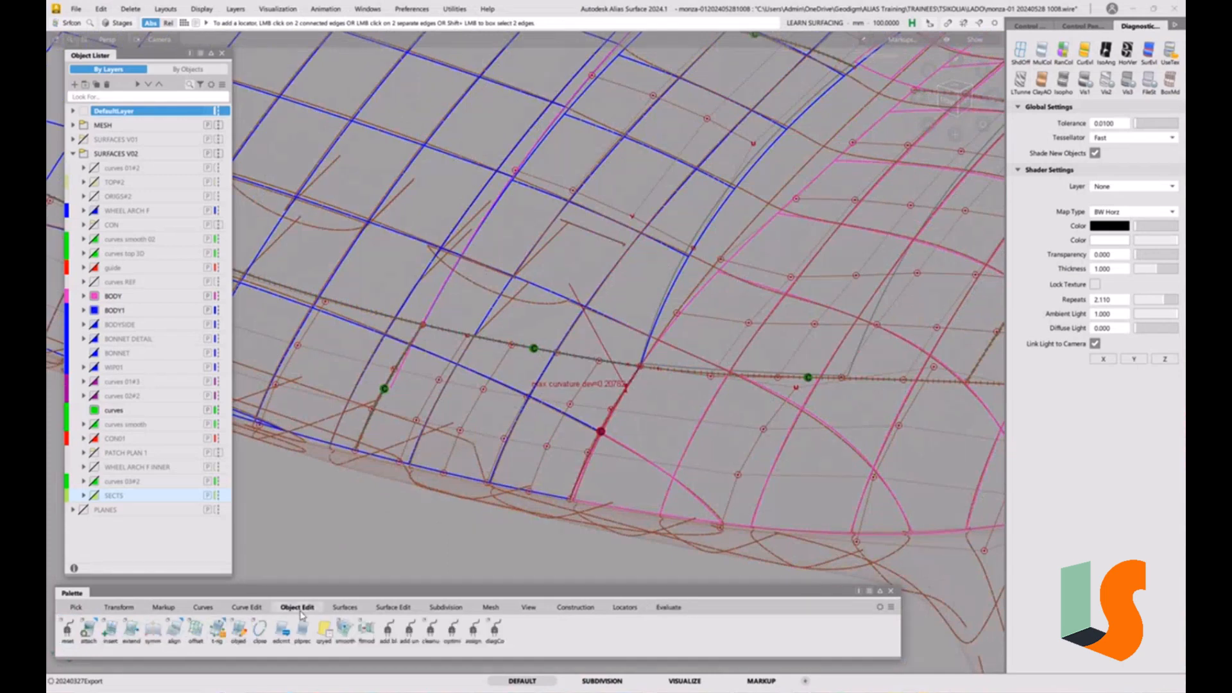
{"action": "double_click", "coordinate": [174, 630]}
{"action": "left_click", "coordinate": [613, 411]}
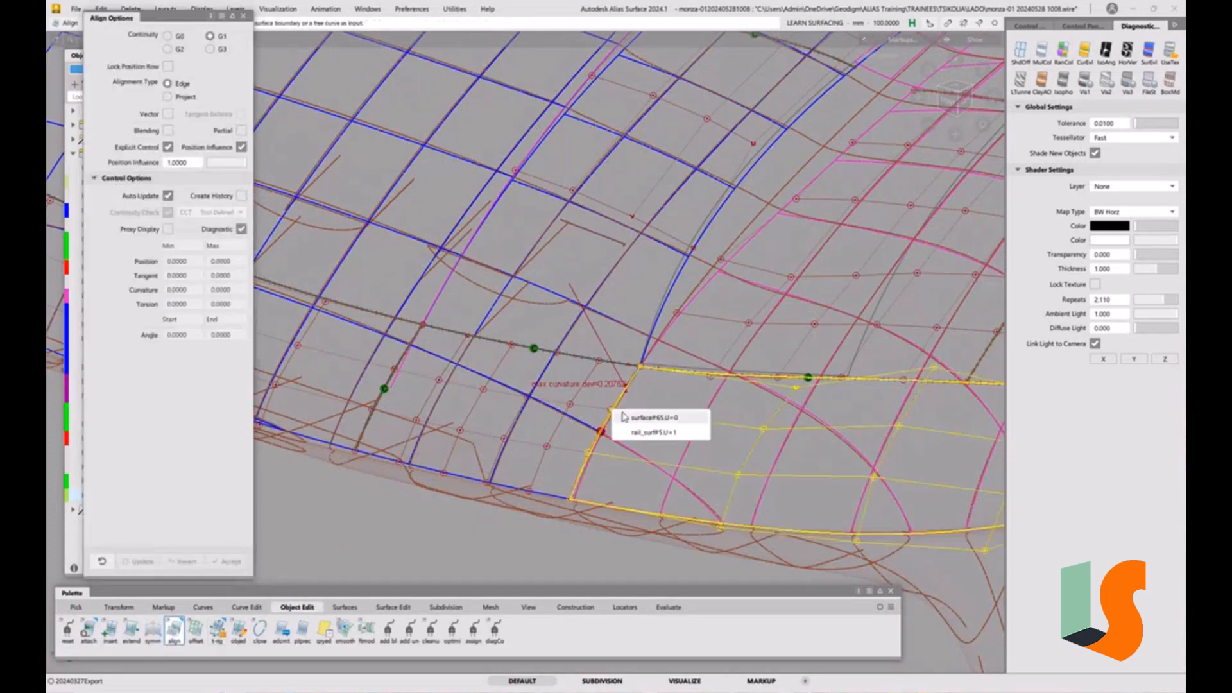
{"action": "left_click", "coordinate": [635, 432]}
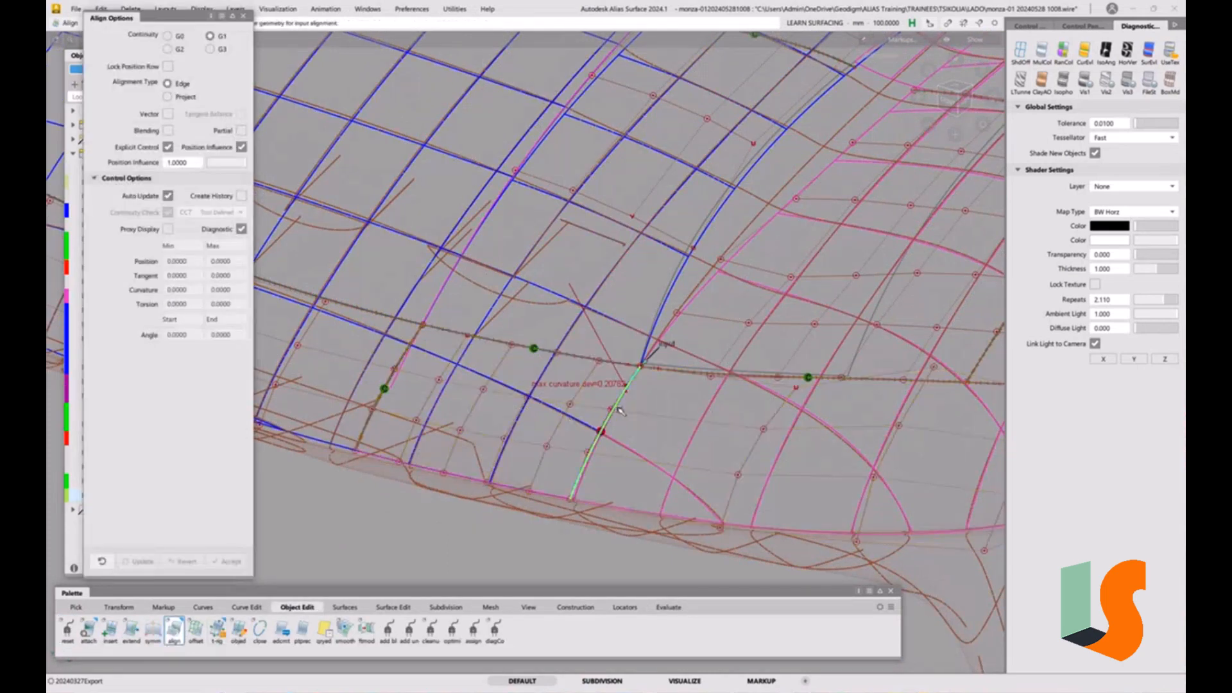
{"action": "left_click", "coordinate": [619, 407]}
{"action": "left_click", "coordinate": [609, 420]}
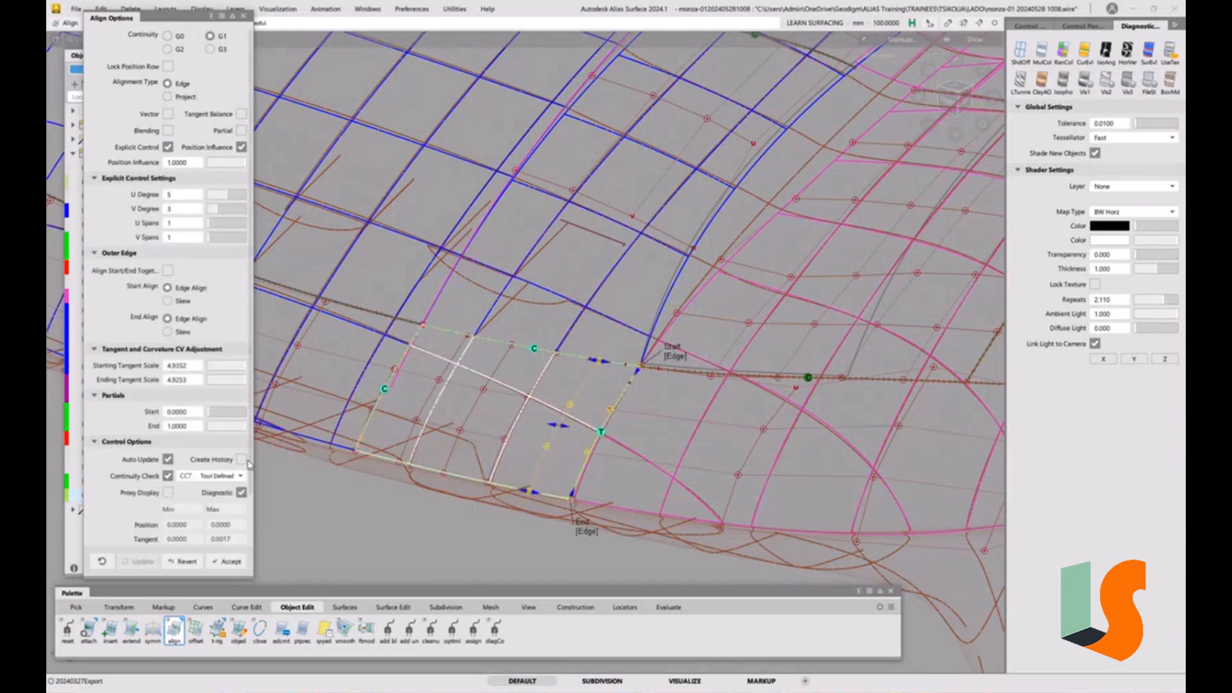
{"action": "left_click", "coordinate": [234, 476]}
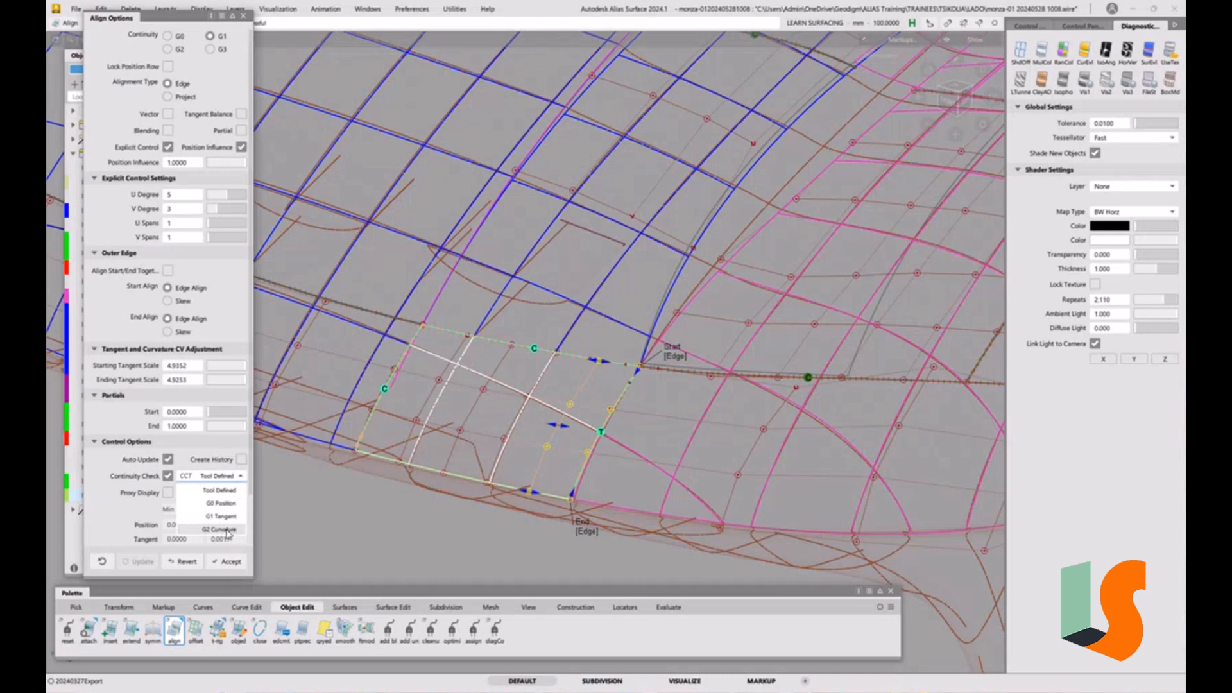
{"action": "left_click", "coordinate": [221, 529]}
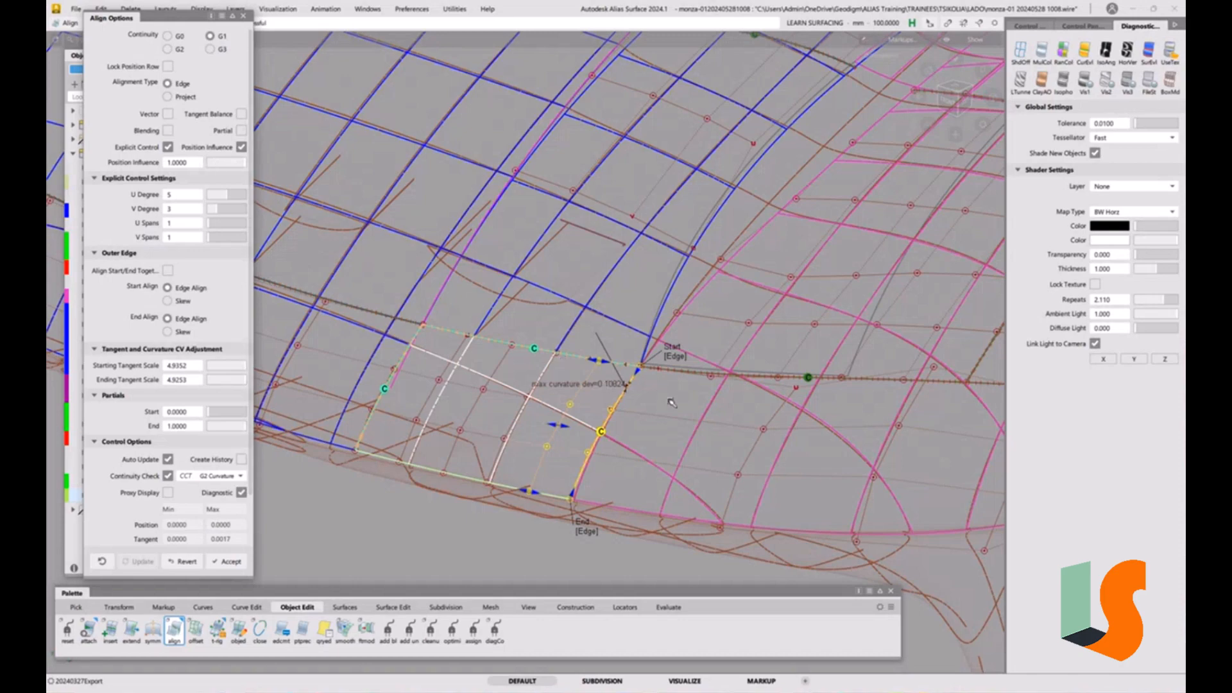
- Compare the curvature deviation along the blue patch's aligned edge between G2 and G1 continuity, ending on G1
{"action": "left_click_drag", "start_coordinate": [653, 404], "coordinate": [671, 441], "text": "alt+shift"}
{"action": "middle_click_drag", "start_coordinate": [672, 441], "coordinate": [702, 393], "text": "alt+shift"}
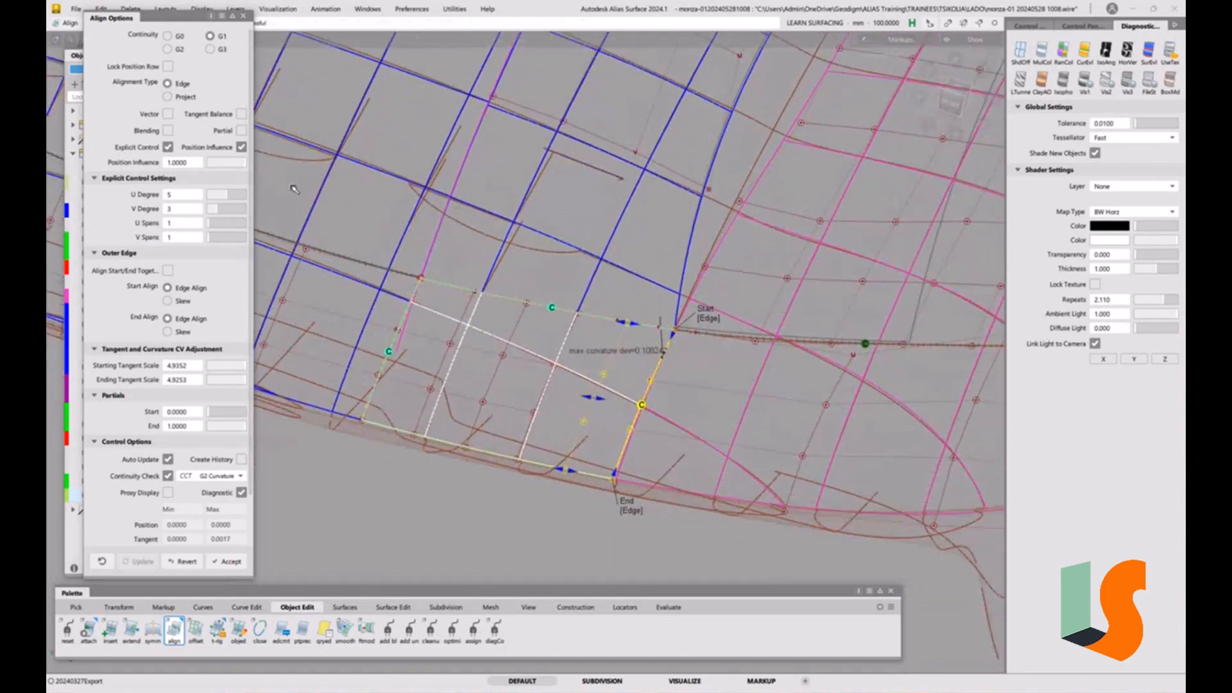
{"action": "left_click", "coordinate": [181, 49]}
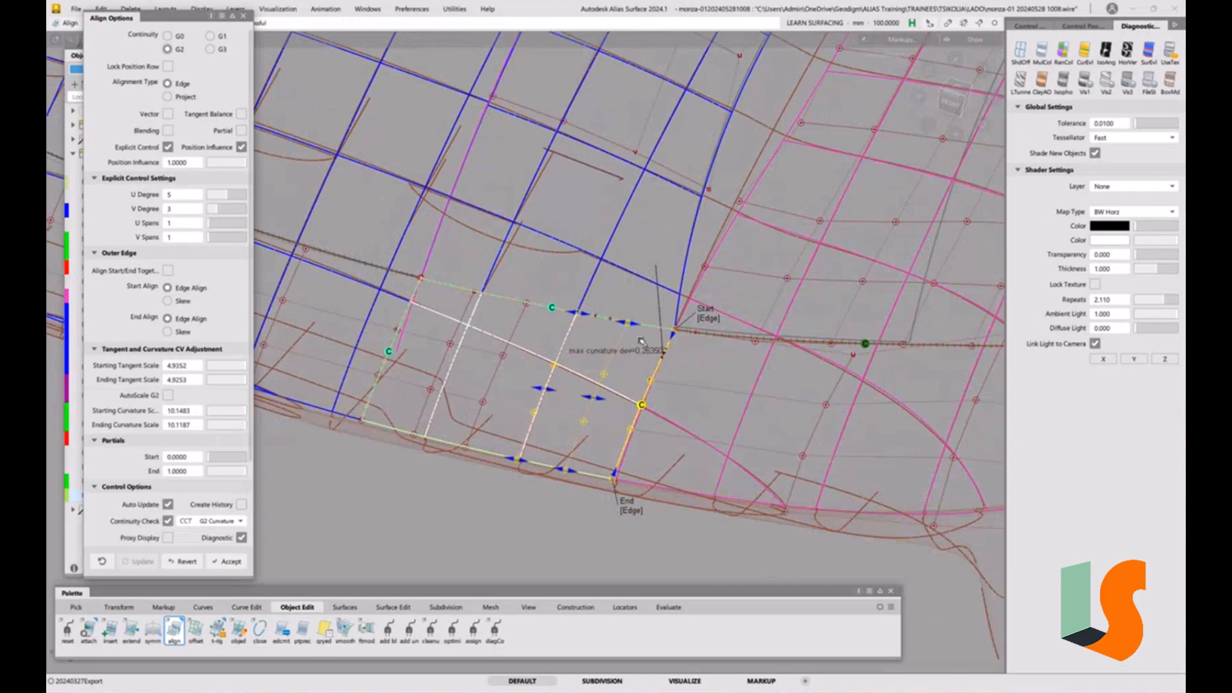
{"action": "middle_click_drag", "start_coordinate": [618, 382], "coordinate": [626, 373], "text": "alt+shift"}
{"action": "right_click_drag", "start_coordinate": [627, 374], "coordinate": [660, 376], "text": "alt+shift"}
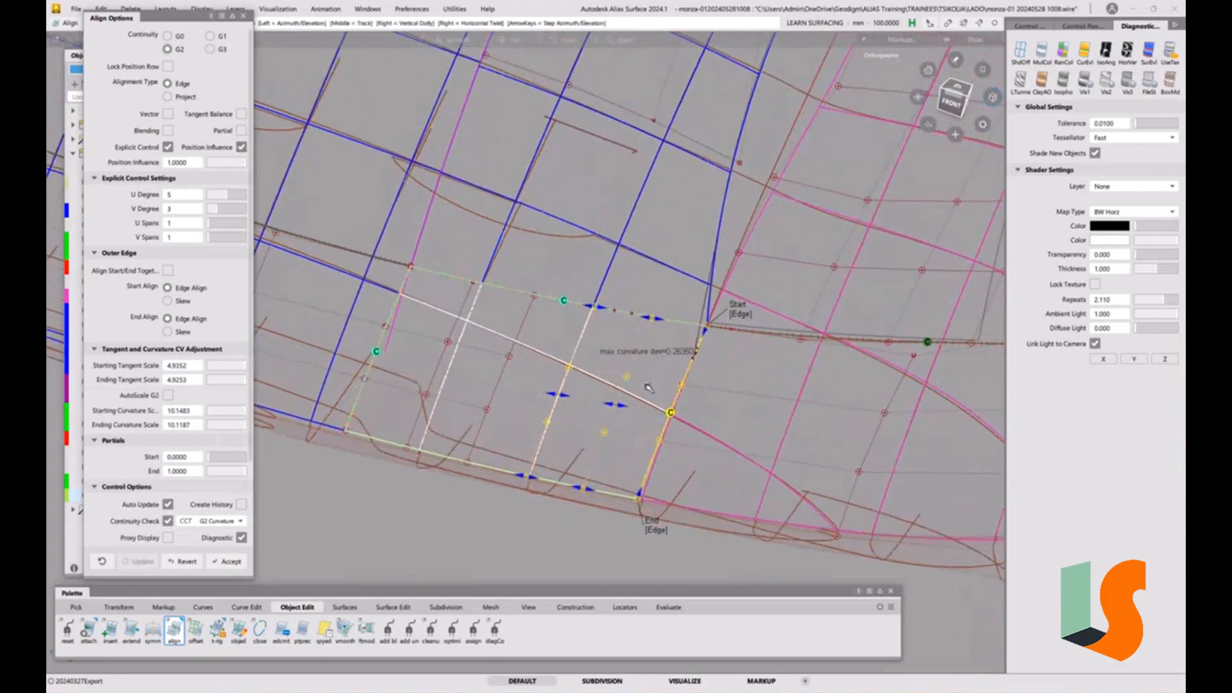
{"action": "left_click_drag", "start_coordinate": [660, 376], "coordinate": [685, 392], "text": "alt+shift"}
{"action": "left_click", "coordinate": [212, 37]}
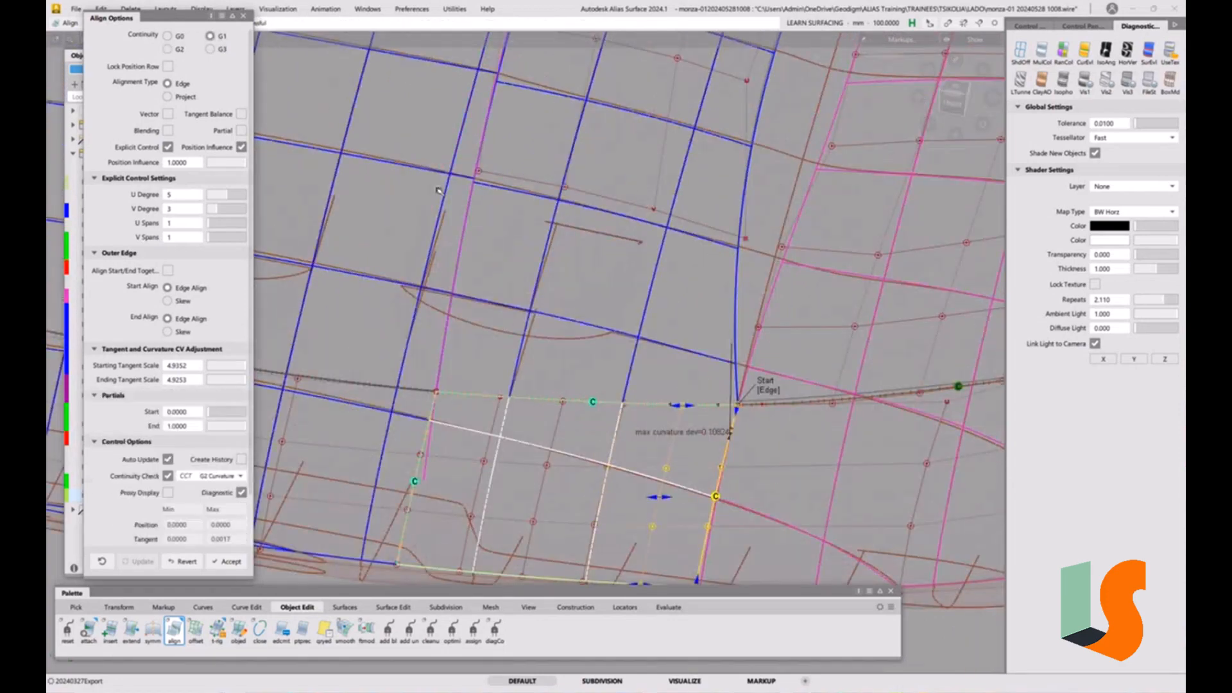
{"action": "middle_click_drag", "start_coordinate": [729, 440], "coordinate": [614, 340], "text": "alt+shift"}
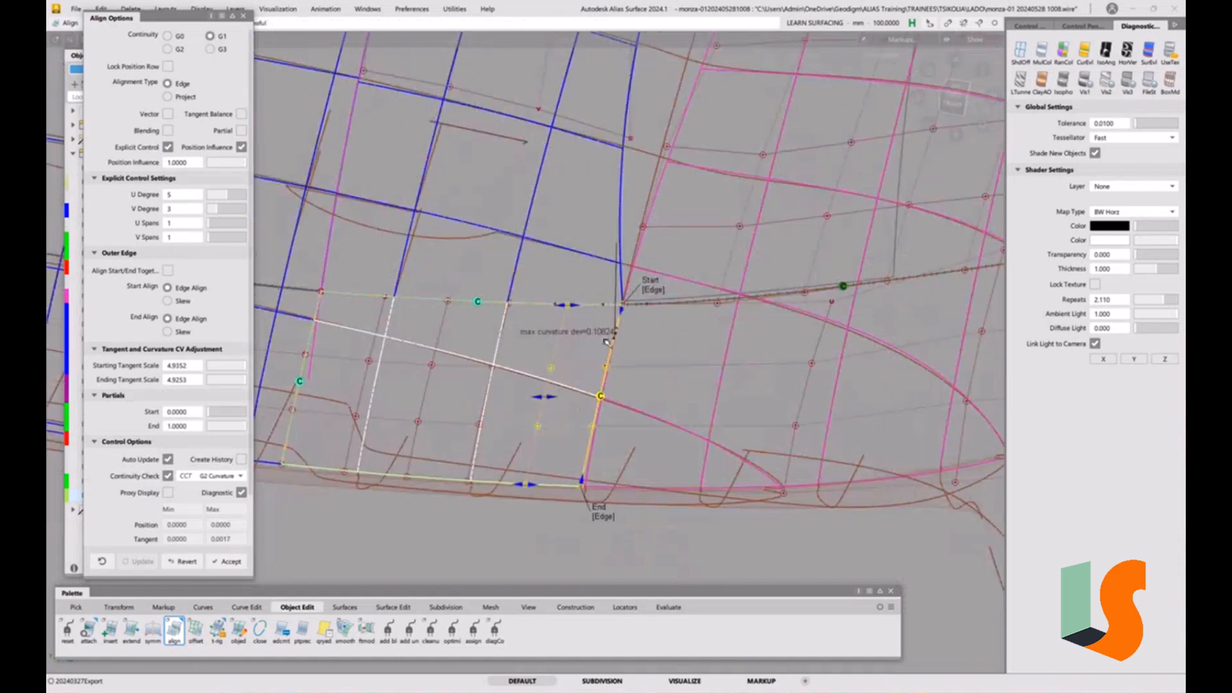
{"action": "left_click", "coordinate": [172, 50]}
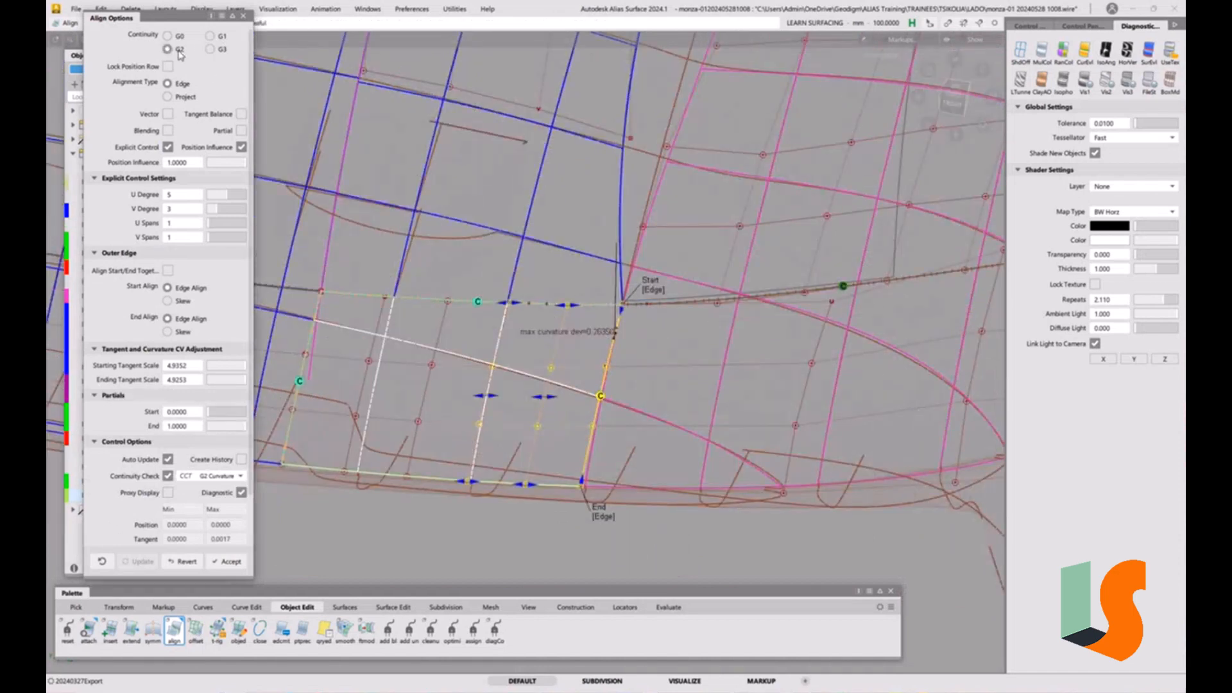
{"action": "left_click", "coordinate": [209, 36]}
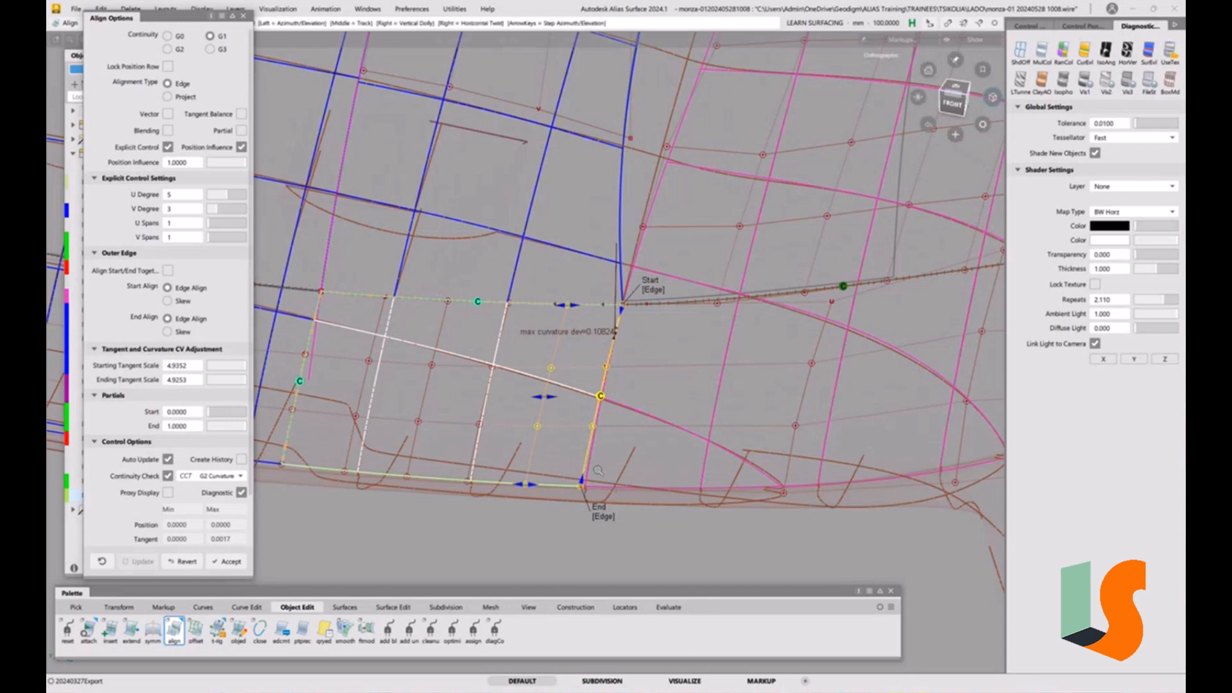
- Show the control vertices of the blue panel surface#84 above the corner patch, then clear the selection
{"action": "left_click_drag", "start_coordinate": [597, 485], "coordinate": [631, 345], "text": "alt+shift"}
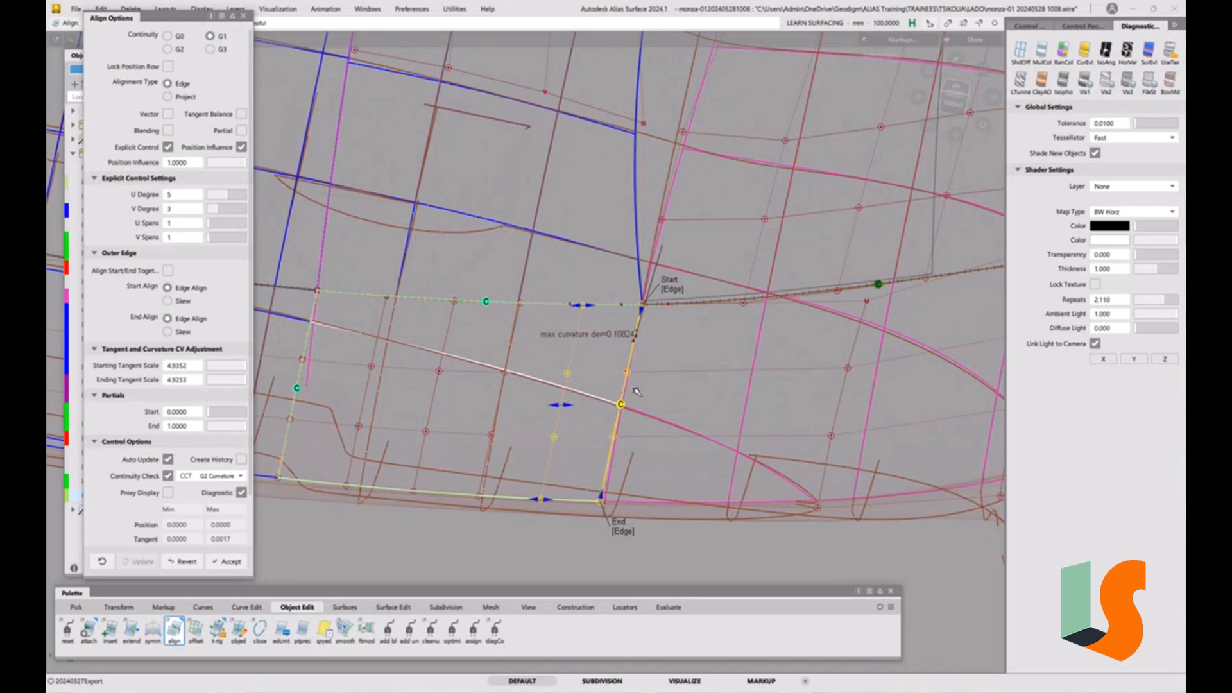
{"action": "left_click", "coordinate": [650, 308]}
{"action": "left_click_drag", "start_coordinate": [649, 308], "coordinate": [605, 297], "text": "ctrl+shift"}
{"action": "left_click", "coordinate": [606, 299]}
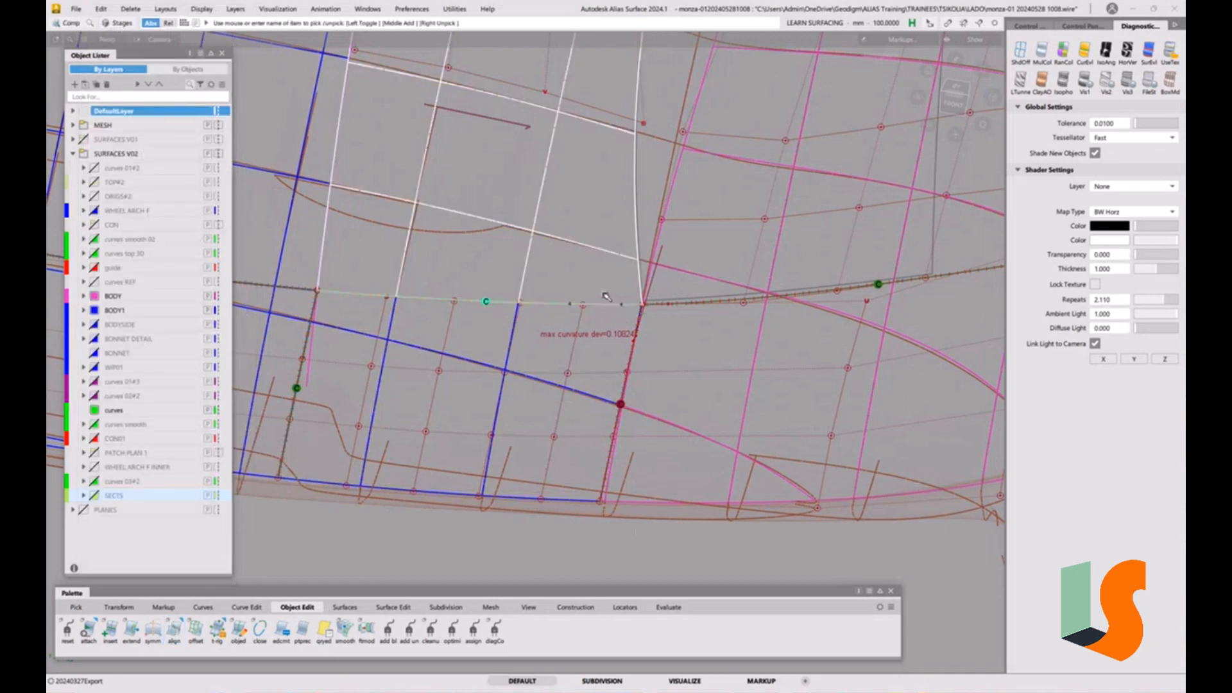
{"action": "left_click", "coordinate": [1029, 25]}
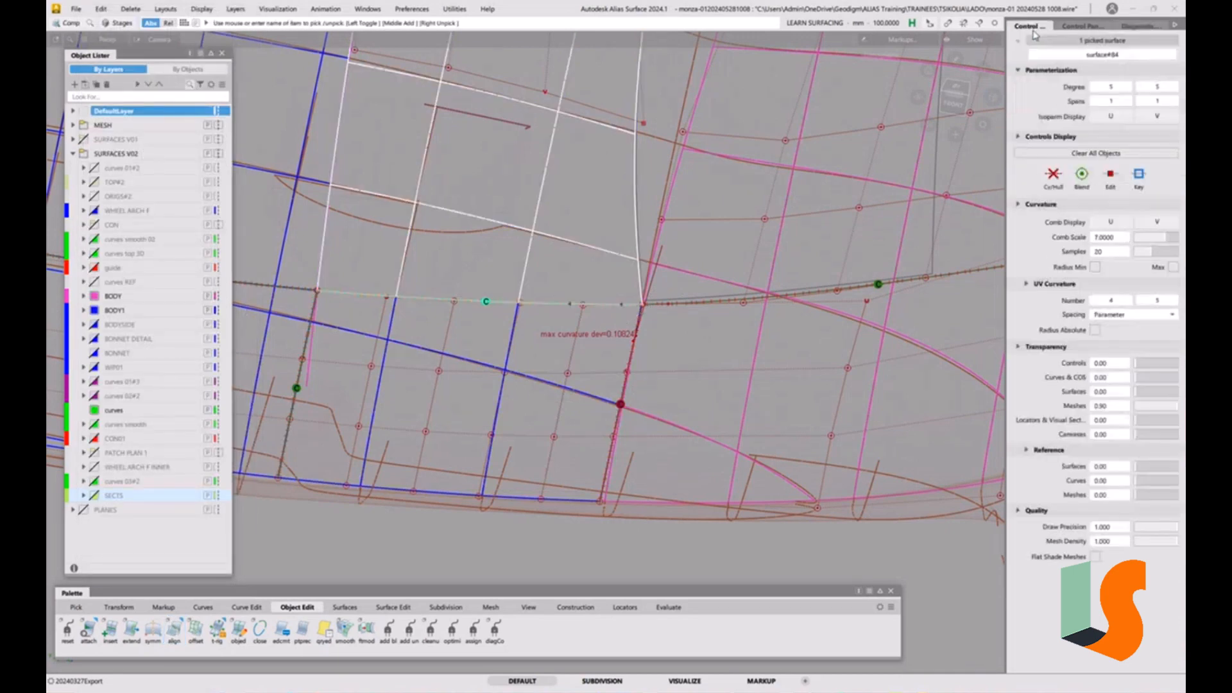
{"action": "left_click", "coordinate": [1053, 184]}
{"action": "left_click", "coordinate": [681, 346]}
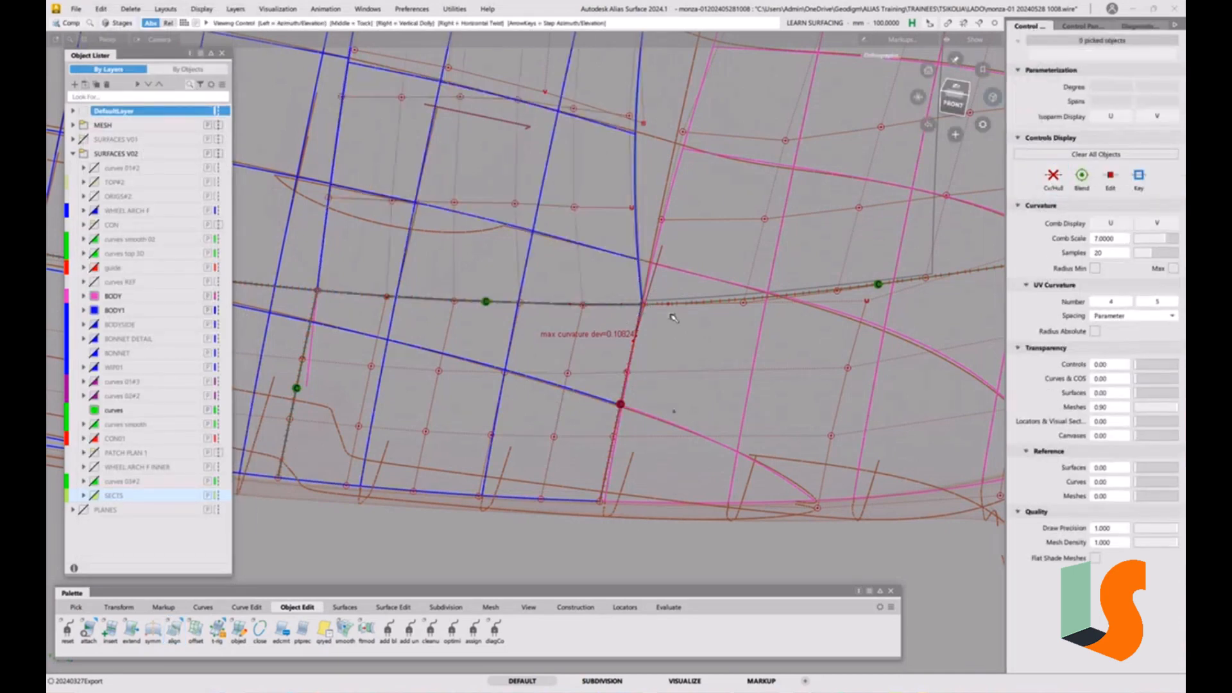
{"action": "middle_click_drag", "start_coordinate": [681, 345], "coordinate": [672, 420], "text": "alt+shift"}
- Realign the rail_surf#5 edge to the adjoining pink surface with G1 continuity, Create History enabled and the continuity check set to G2 Curvature
{"action": "key", "text": "q"}
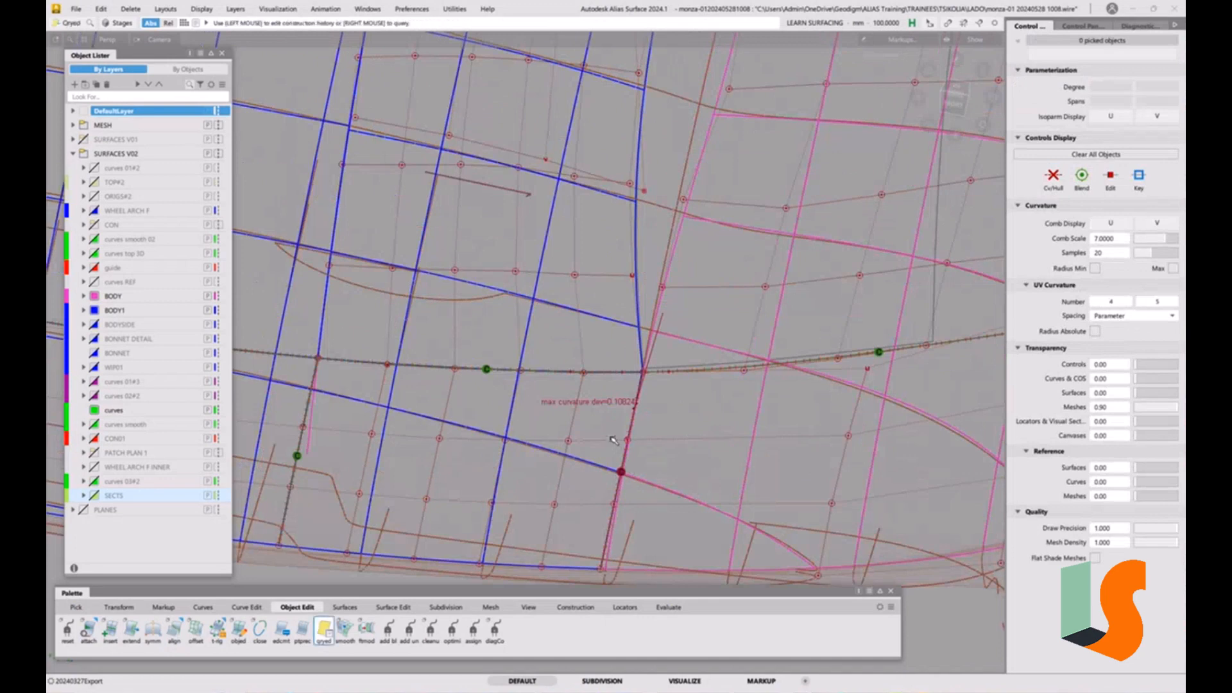
{"action": "double_click", "coordinate": [179, 631]}
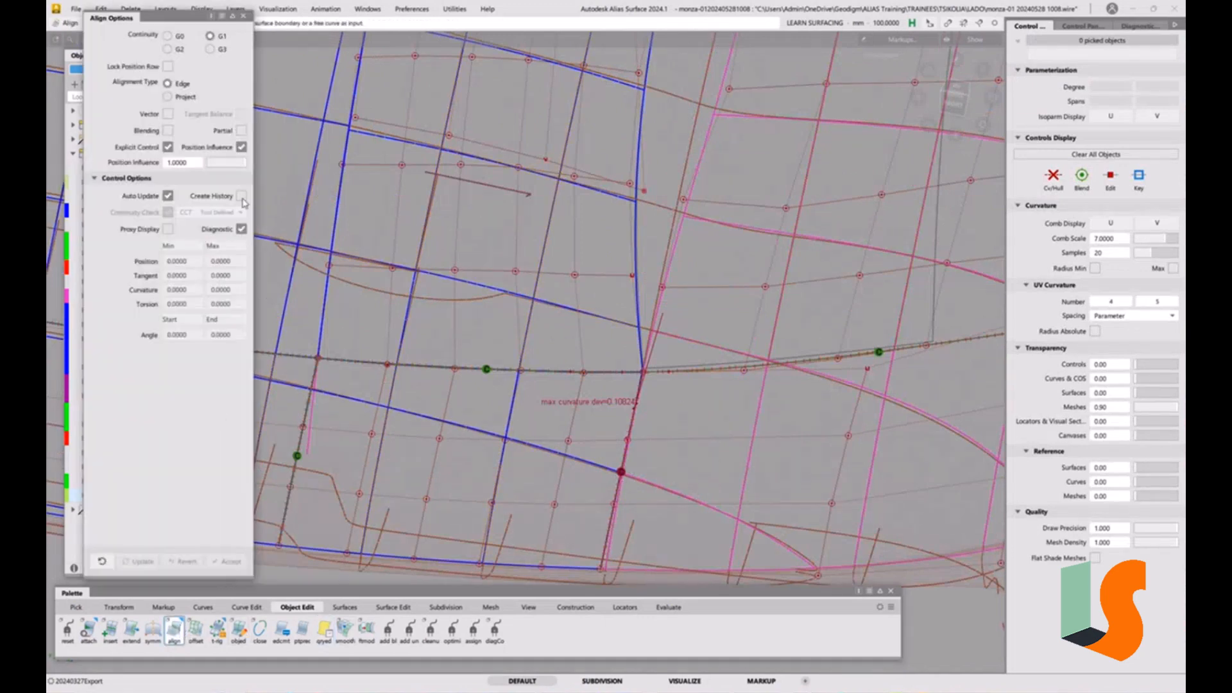
{"action": "left_click", "coordinate": [627, 441]}
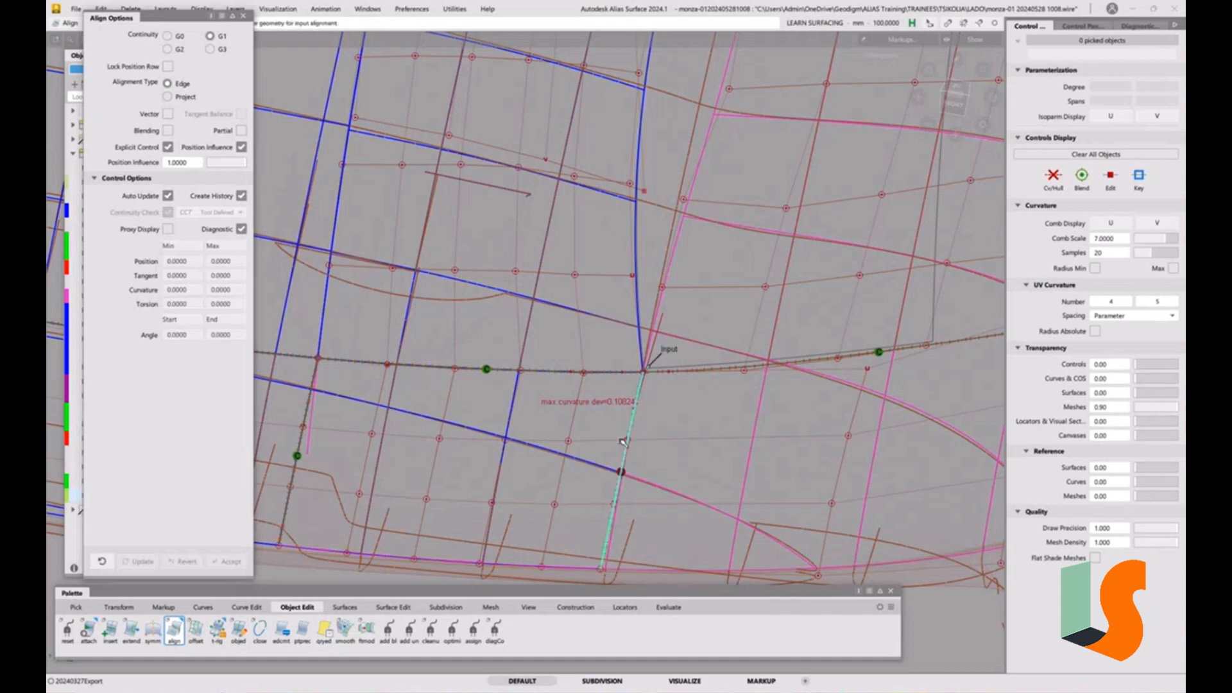
{"action": "left_click", "coordinate": [629, 443]}
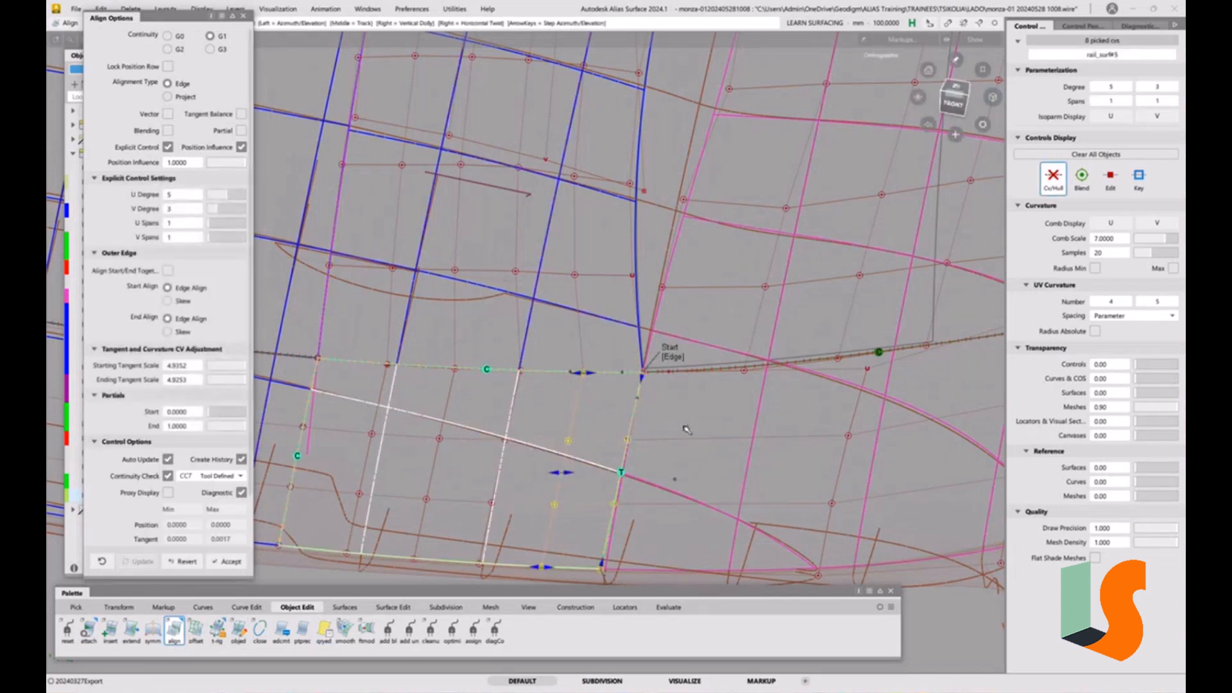
{"action": "right_click_drag", "start_coordinate": [641, 81], "coordinate": [277, 81], "text": "alt+shift"}
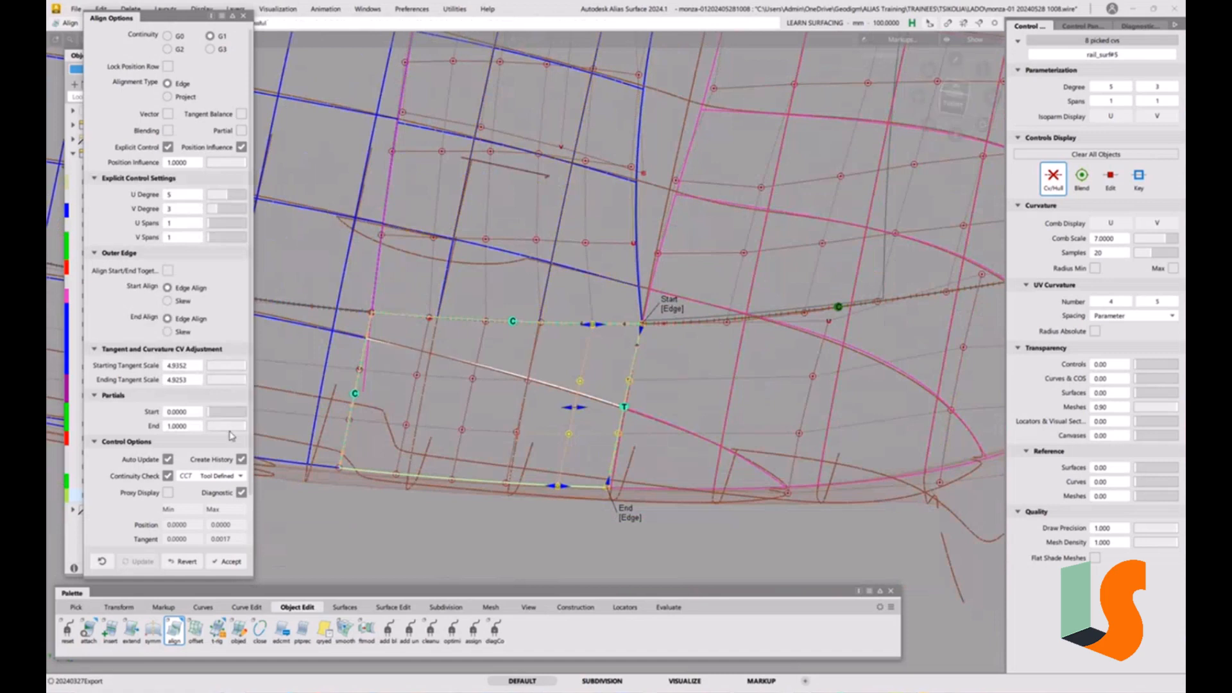
{"action": "left_click", "coordinate": [222, 479]}
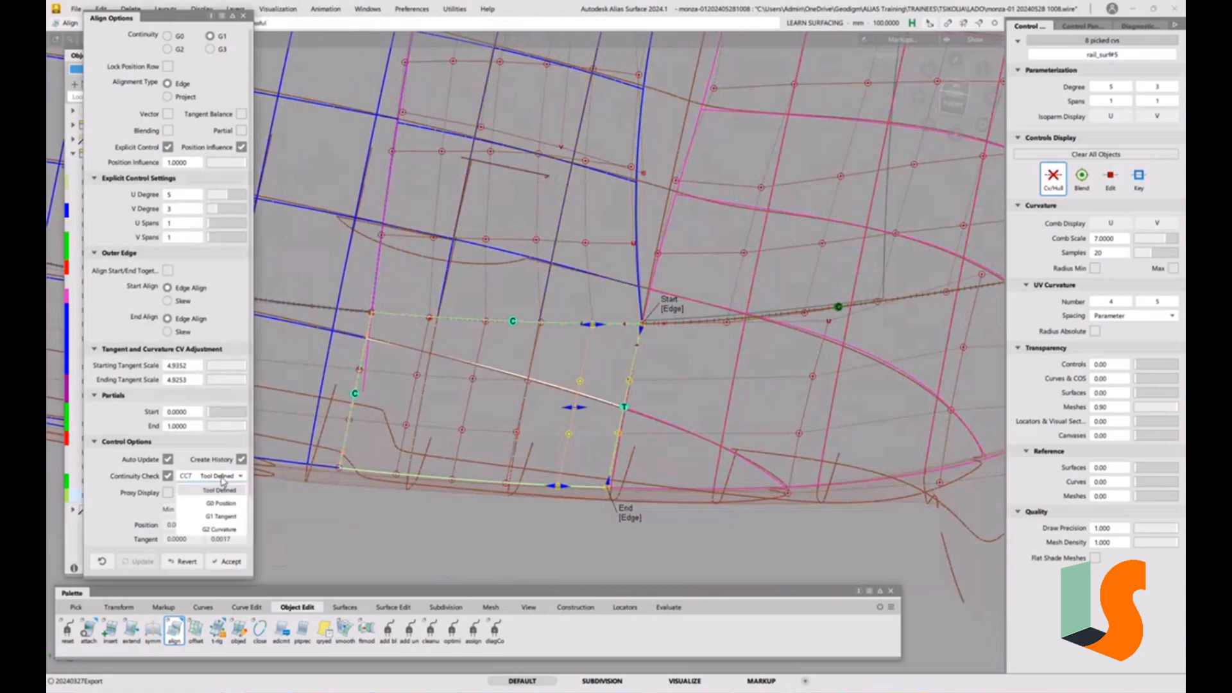
{"action": "left_click", "coordinate": [225, 531]}
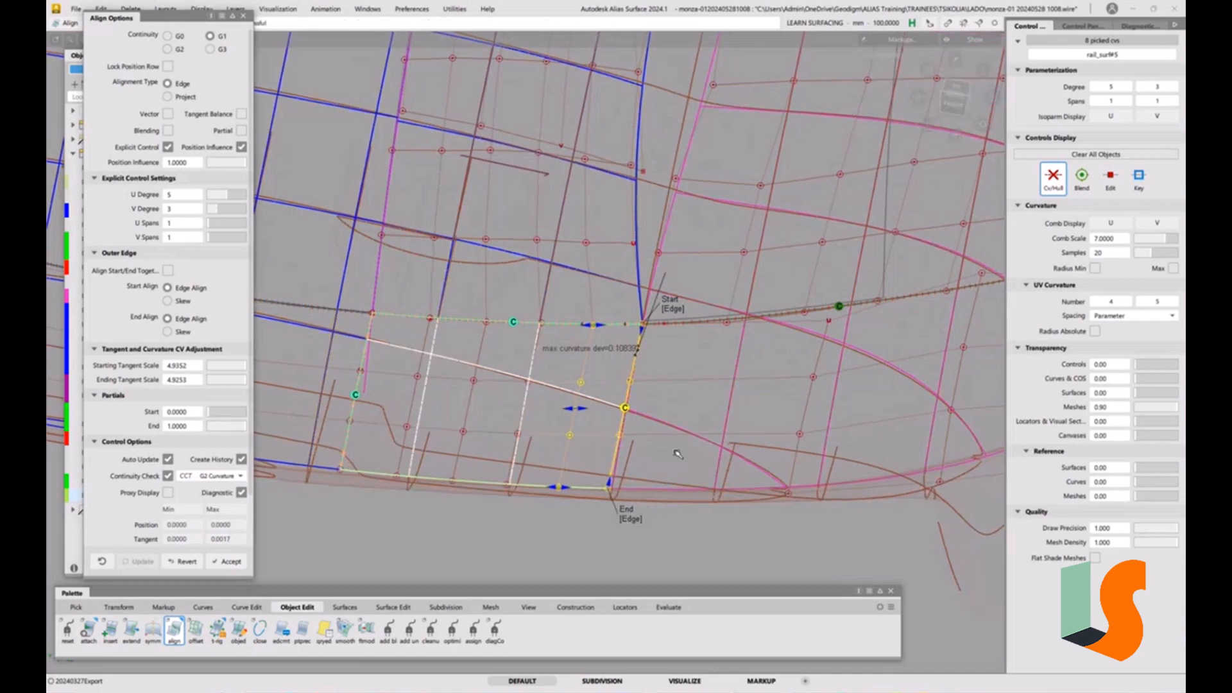
- Adjust the starting tangent scale of the rail_surf#5 alignment to 4.9277 and finish that alignment
{"action": "scroll", "coordinate": [690, 491], "scroll_direction": "up", "scroll_amount": 3}
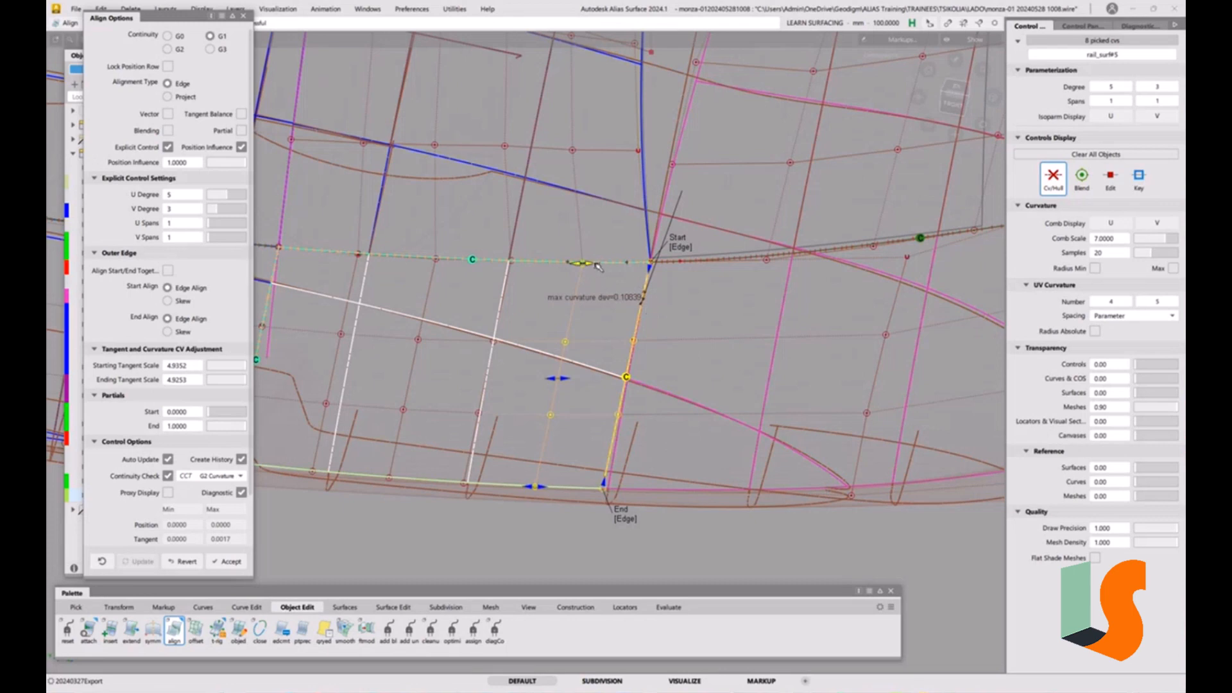
{"action": "left_click_drag", "start_coordinate": [596, 266], "coordinate": [598, 267]}
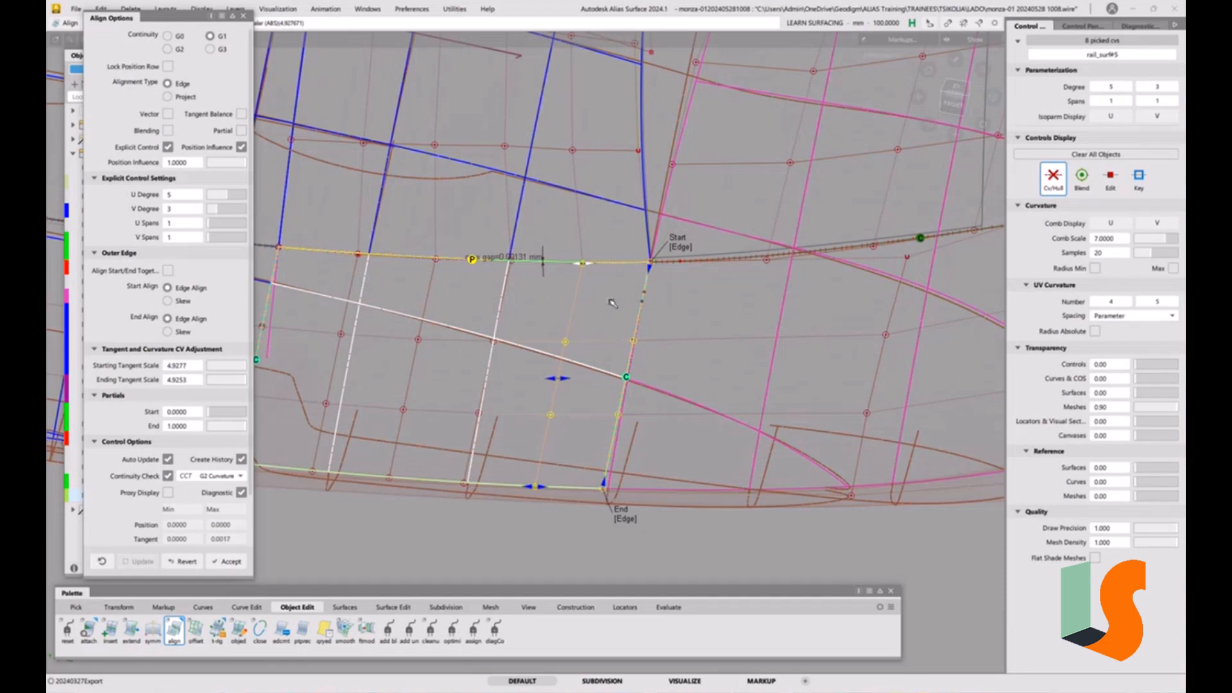
{"action": "middle_click_drag", "start_coordinate": [612, 303], "coordinate": [687, 418], "text": "alt+shift"}
{"action": "key", "text": "space"}
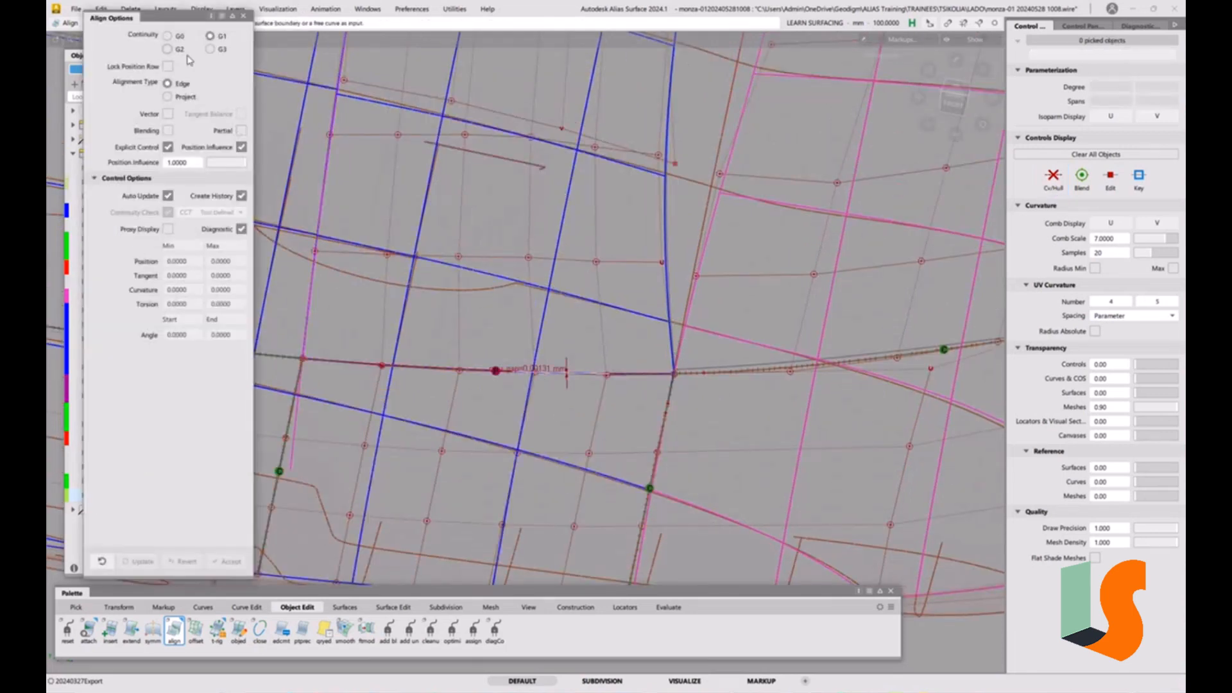
- Align the surface#84 U=0 edge to the adjoining rail_surf#5 edge with G1 continuity and history
{"action": "left_click", "coordinate": [493, 371]}
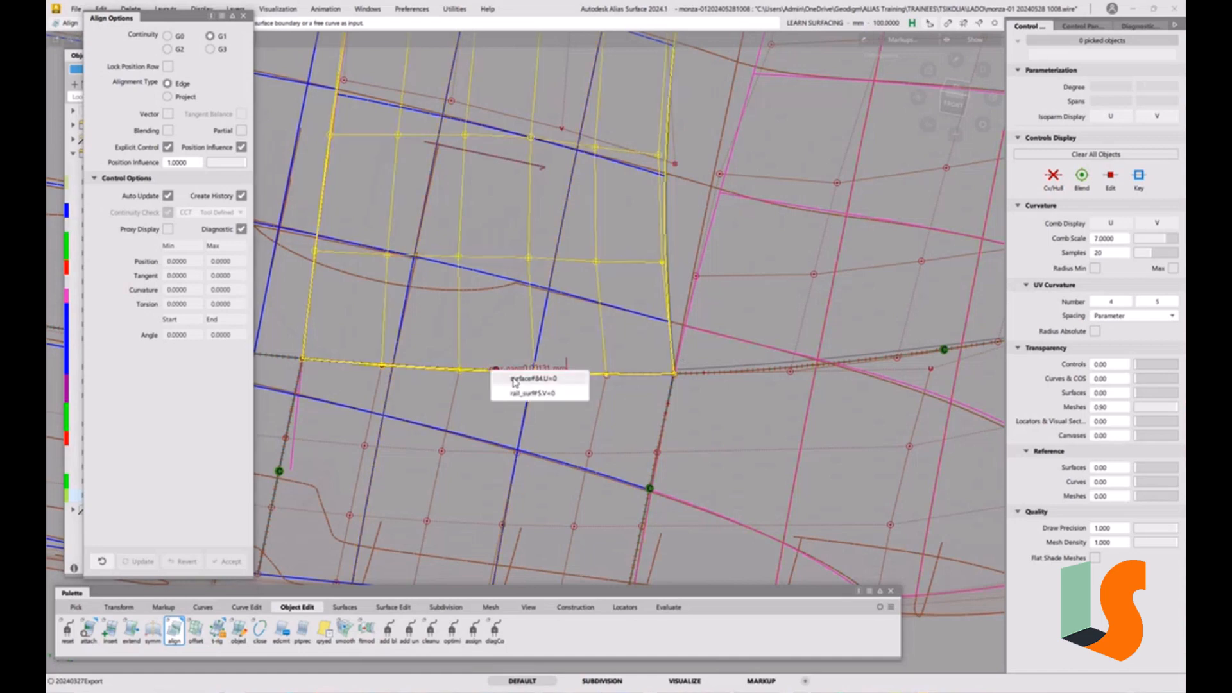
{"action": "left_click", "coordinate": [514, 378]}
{"action": "left_click", "coordinate": [510, 374]}
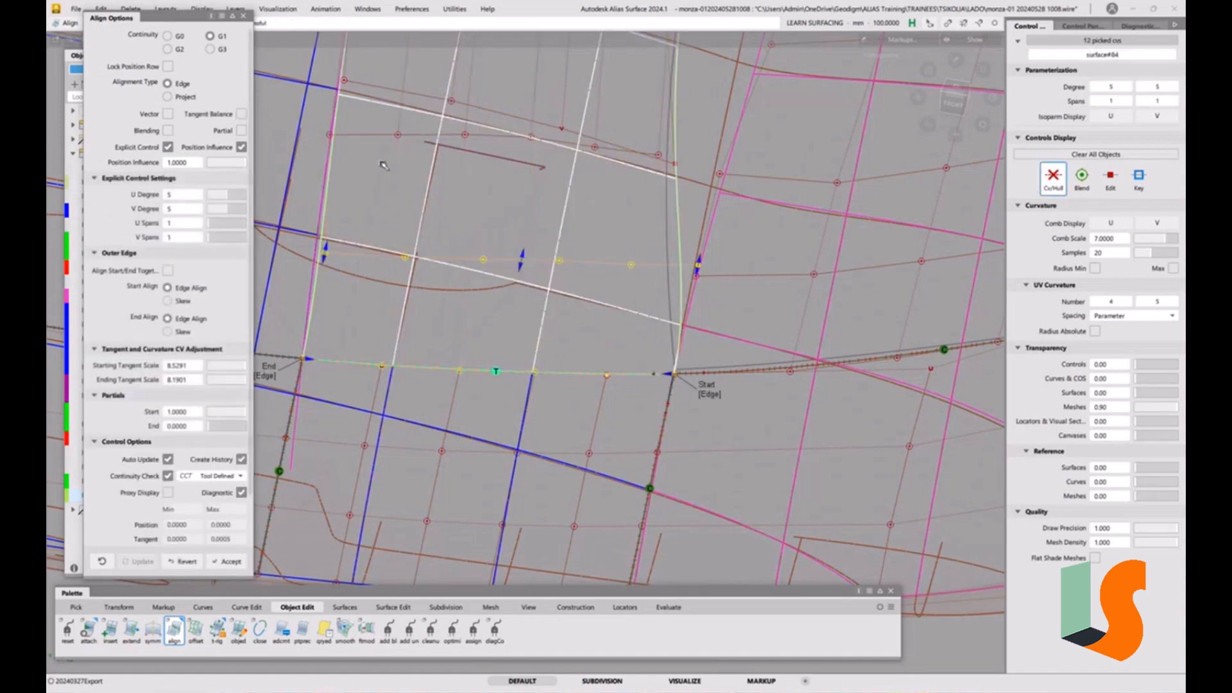
- Try the Vector option on the surface#84 alignment, undo it and close the alignment settings
{"action": "left_click", "coordinate": [168, 114]}
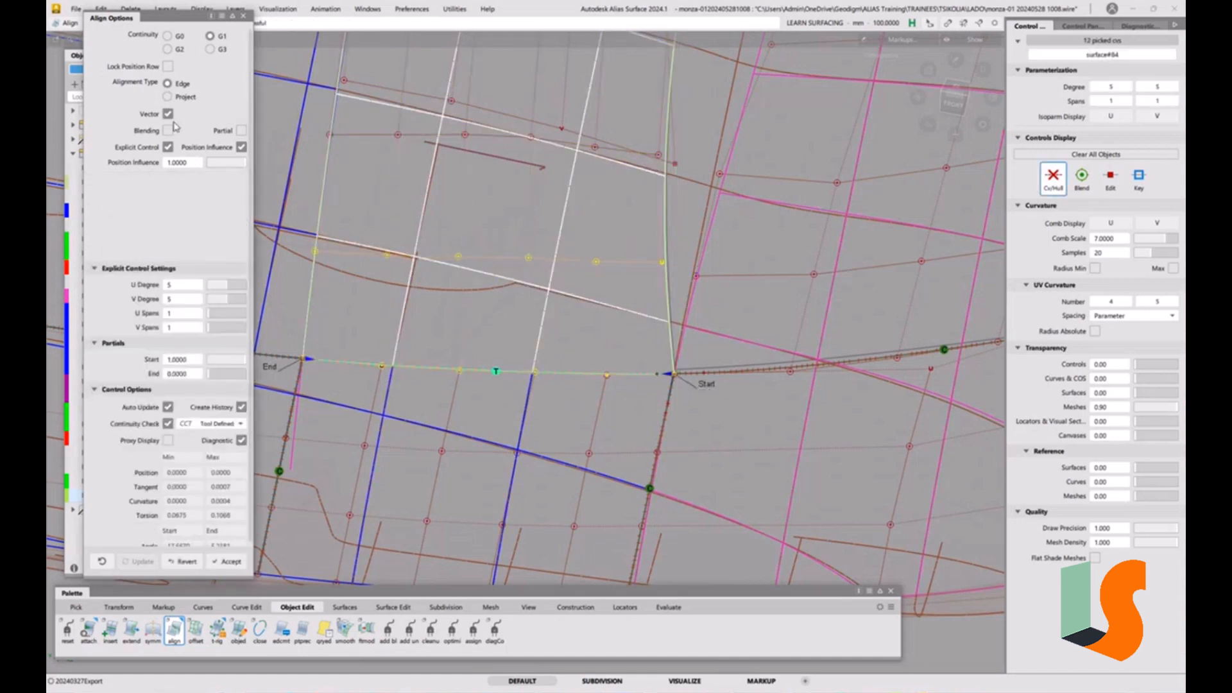
{"action": "right_click_drag", "start_coordinate": [650, 238], "coordinate": [602, 311], "text": "alt+shift"}
{"action": "left_click_drag", "start_coordinate": [655, 342], "coordinate": [724, 374], "text": "alt+shift"}
{"action": "key", "text": "ctrl+z"}
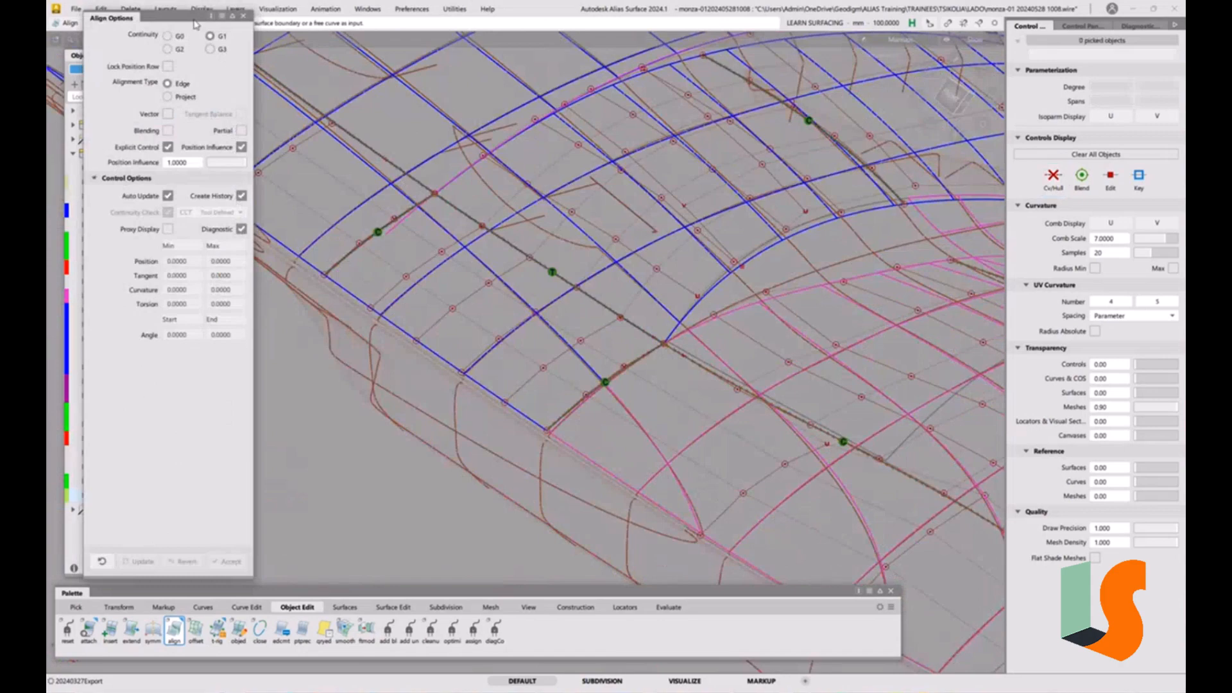
{"action": "left_click", "coordinate": [243, 16]}
{"action": "left_click_drag", "start_coordinate": [618, 229], "coordinate": [562, 364], "text": "alt+shift"}
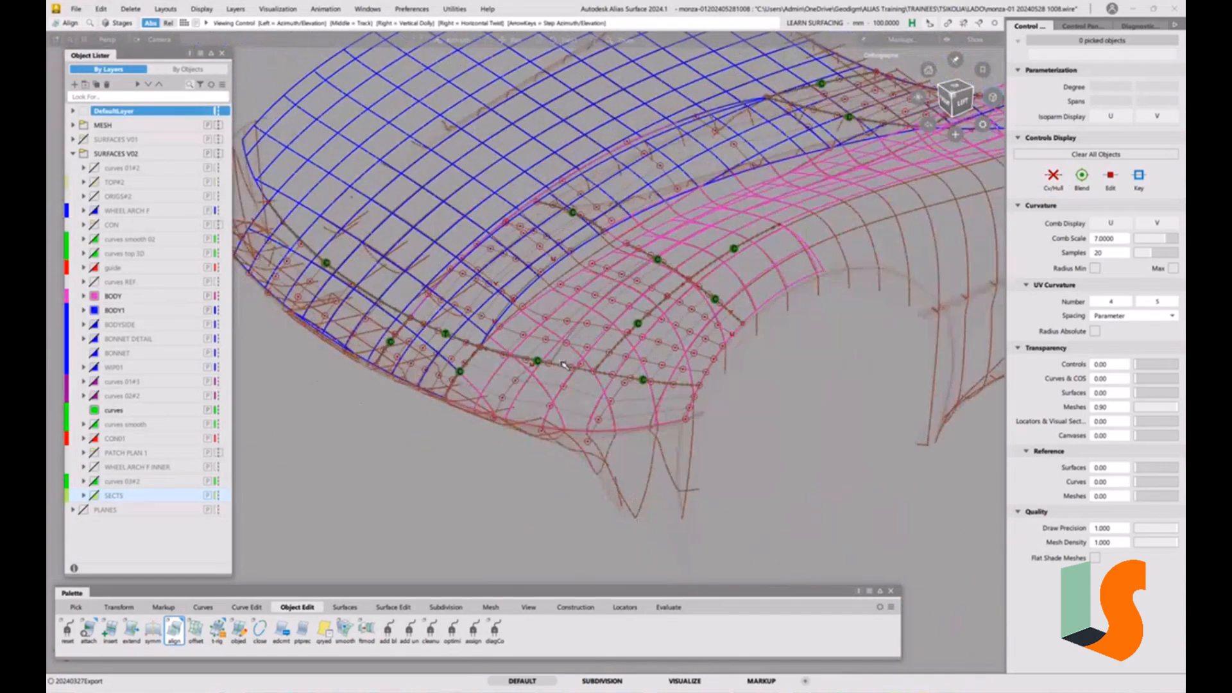
{"action": "middle_click_drag", "start_coordinate": [564, 365], "coordinate": [602, 435], "text": "alt+shift"}
{"action": "middle_click_drag", "start_coordinate": [661, 165], "coordinate": [641, 183], "text": "alt+shift"}
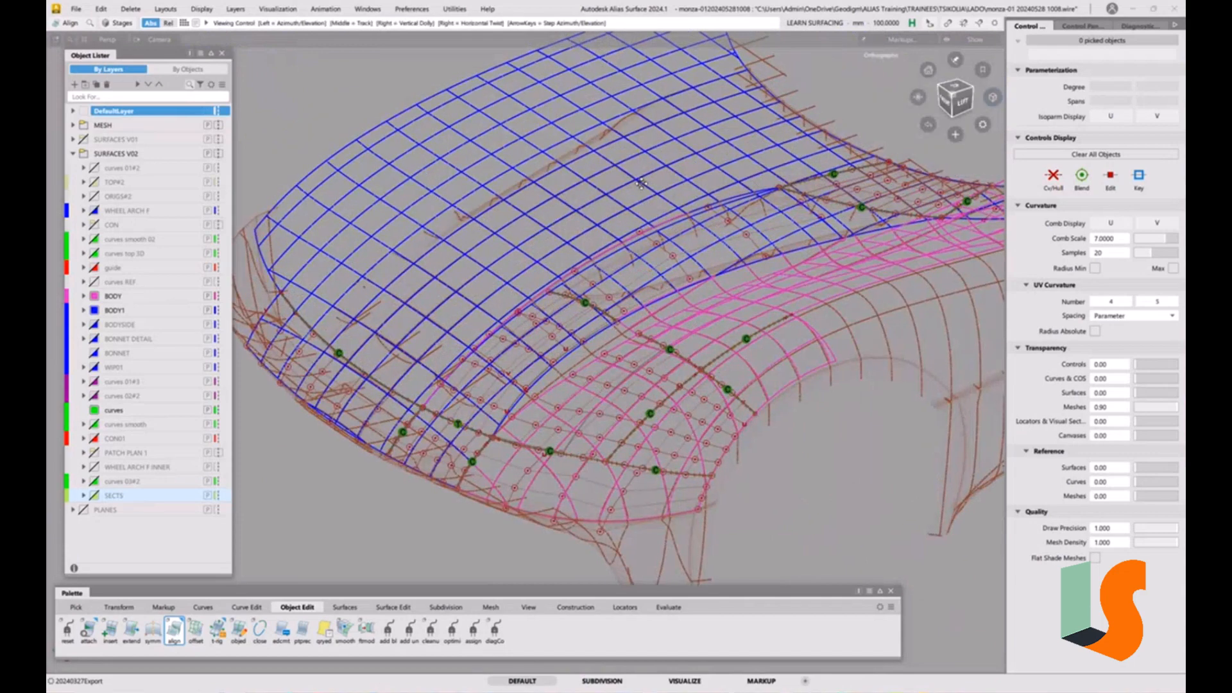
{"action": "left_click_drag", "start_coordinate": [641, 184], "coordinate": [745, 291], "text": "alt+shift"}
{"action": "left_click_drag", "start_coordinate": [640, 308], "coordinate": [696, 326], "text": "alt+shift"}
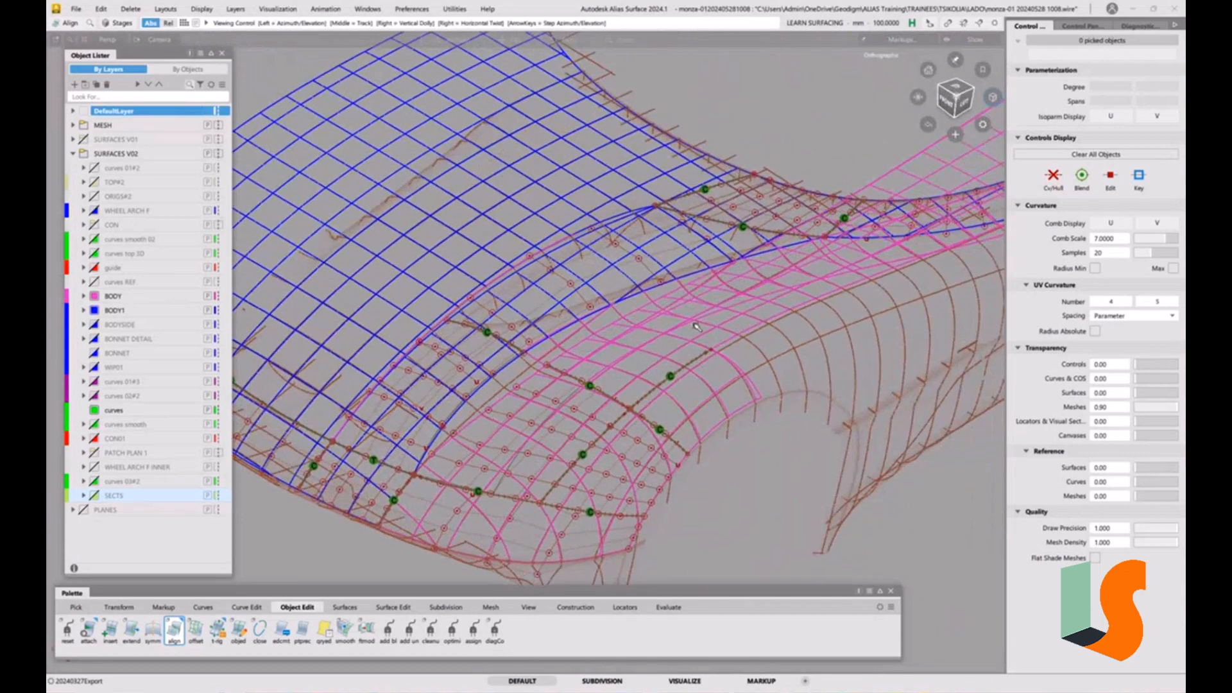
{"action": "left_click", "coordinate": [82, 13]}
{"action": "left_click", "coordinate": [95, 133]}
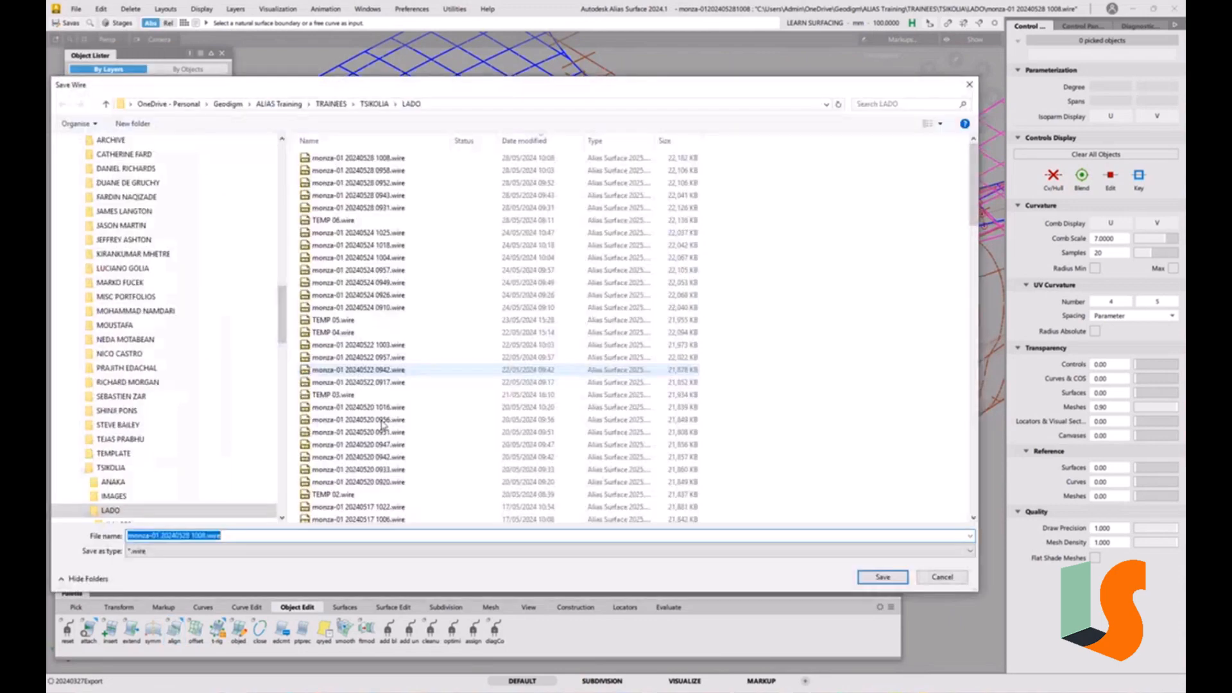
{"action": "left_click", "coordinate": [198, 535]}
{"action": "left_click_drag", "start_coordinate": [199, 535], "coordinate": [270, 532]}
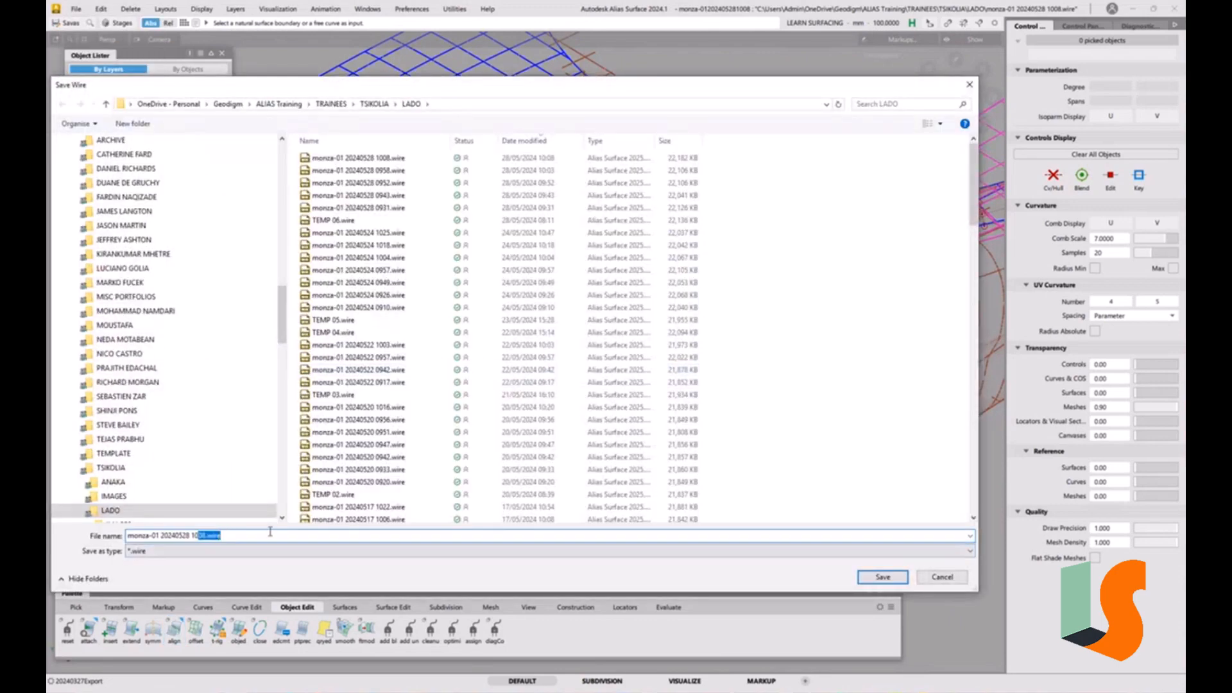
{"action": "type", "text": "18"}
{"action": "key", "text": "Return"}
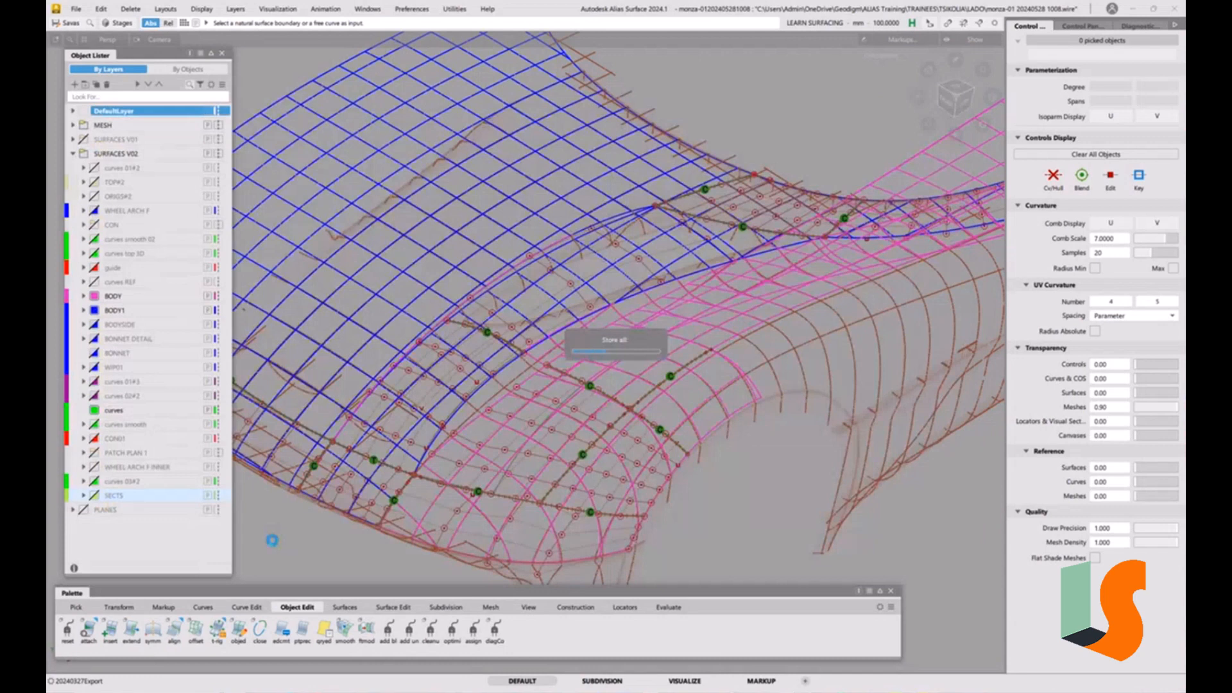
- Clear the surface selection and hide the MESH layer
{"action": "left_click_drag", "start_coordinate": [540, 489], "coordinate": [576, 478], "text": "ctrl+shift"}
{"action": "left_click", "coordinate": [521, 404]}
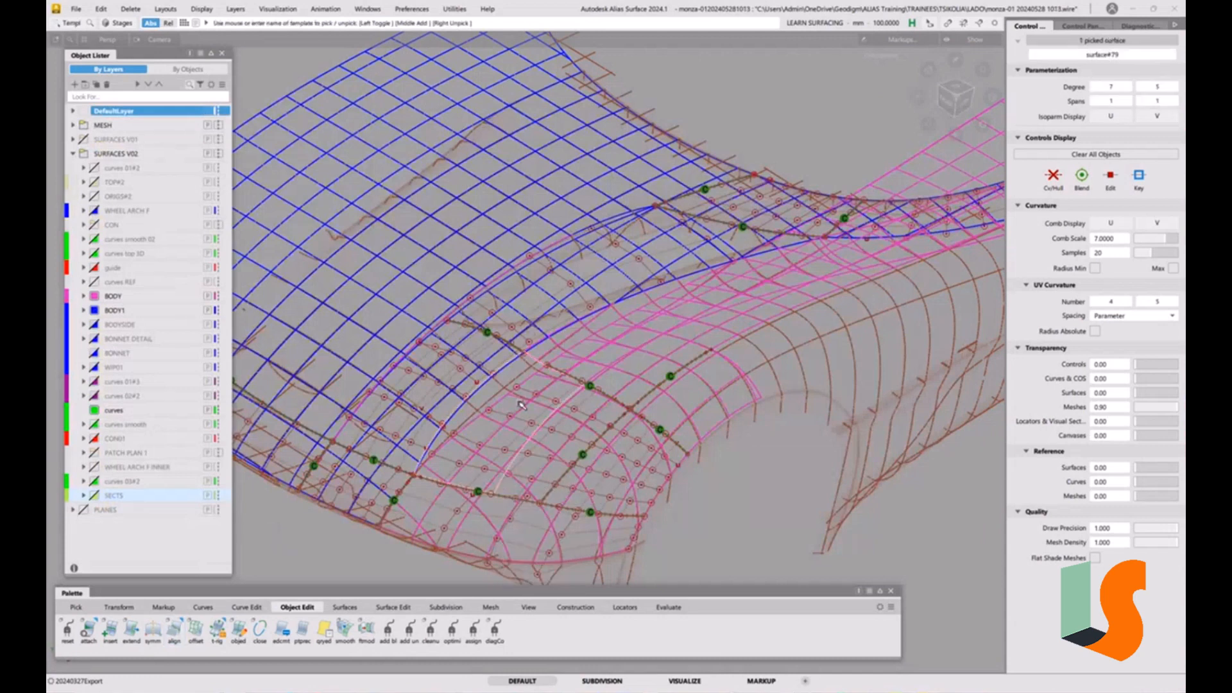
{"action": "left_click", "coordinate": [522, 405]}
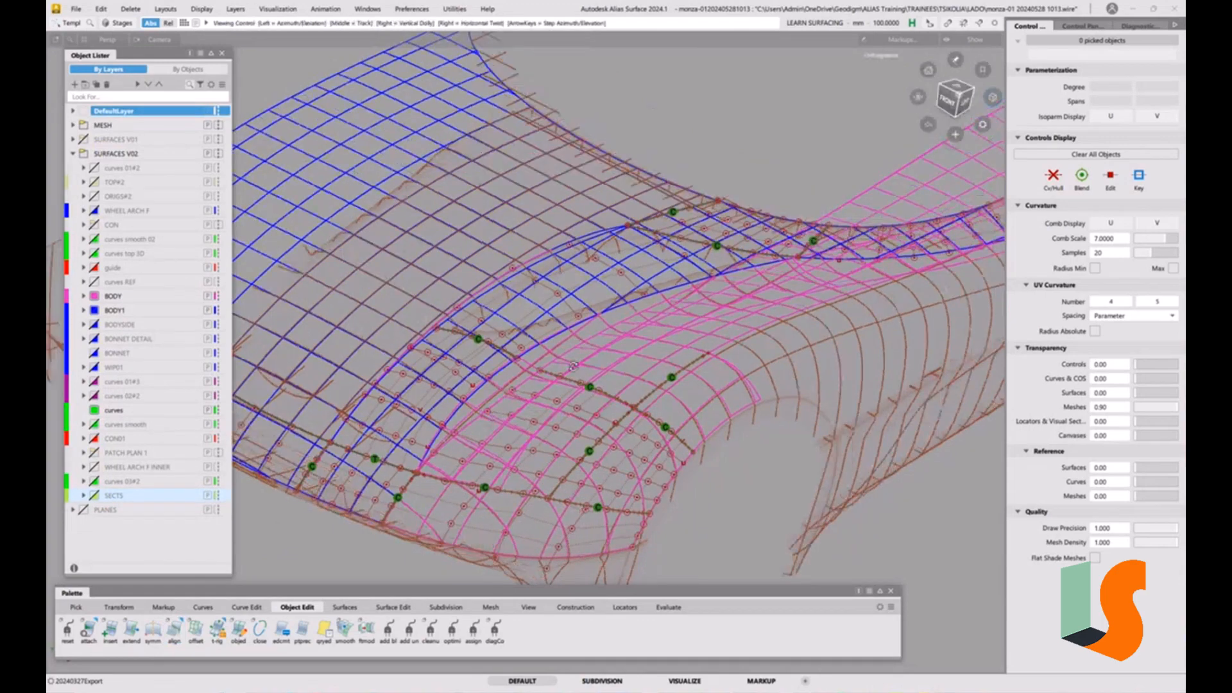
{"action": "left_click_drag", "start_coordinate": [521, 404], "coordinate": [602, 395], "text": "alt+shift"}
{"action": "left_click", "coordinate": [84, 125]}
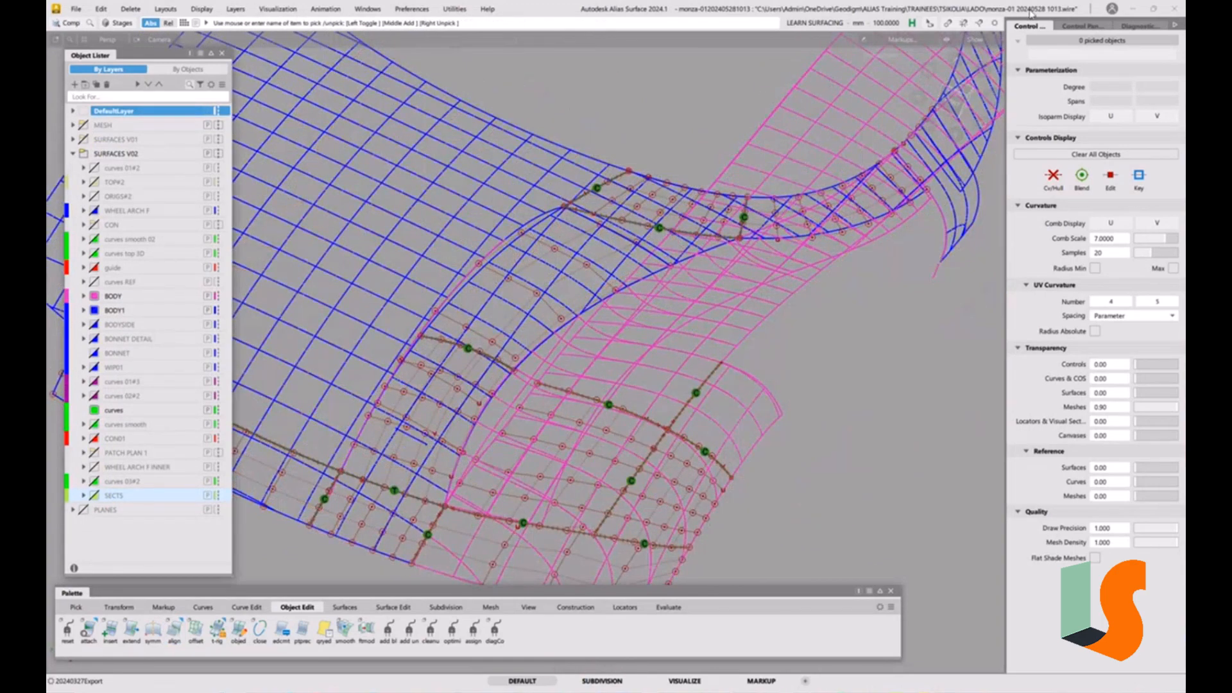
- Clear the X and Y axis aligned cross sections from all objects and close the Cross Section Editor
{"action": "left_click", "coordinate": [1089, 26]}
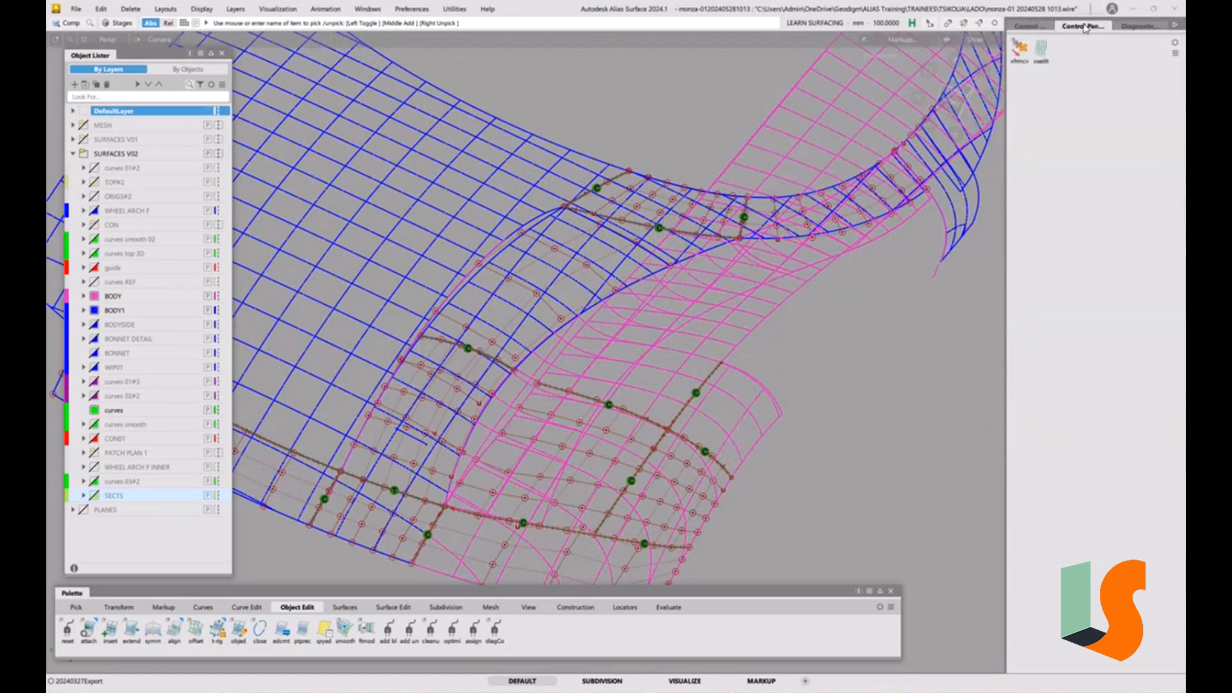
{"action": "left_click", "coordinate": [1041, 56]}
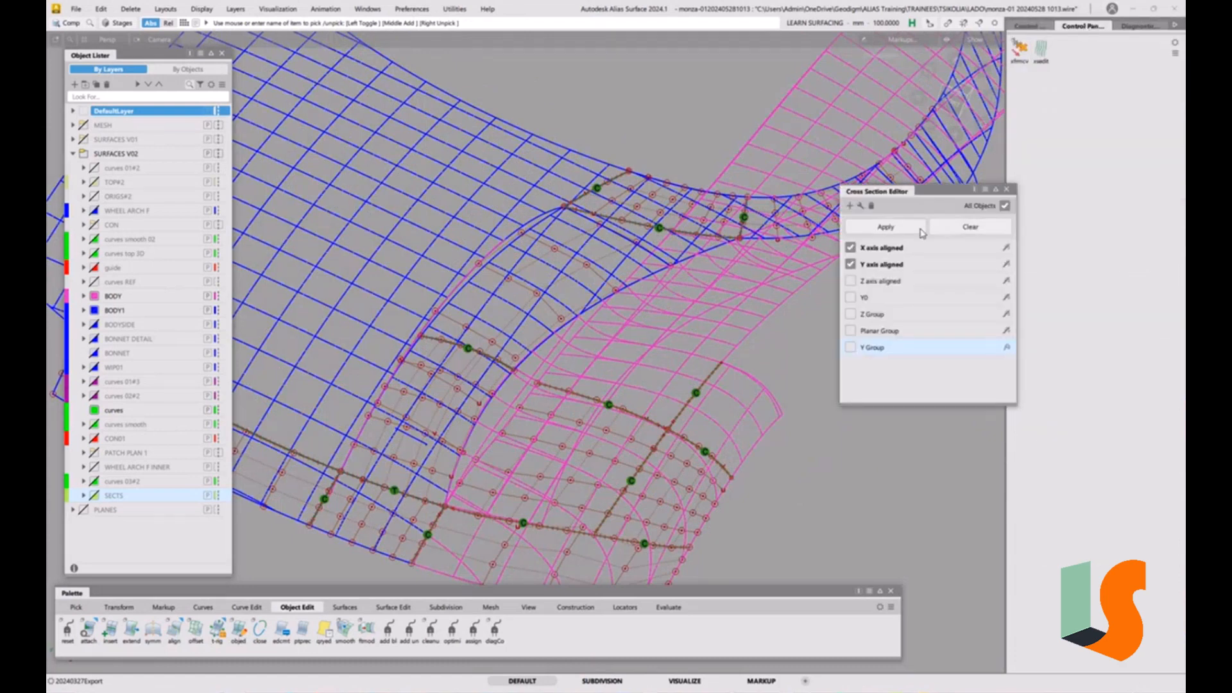
{"action": "left_click", "coordinate": [1005, 206]}
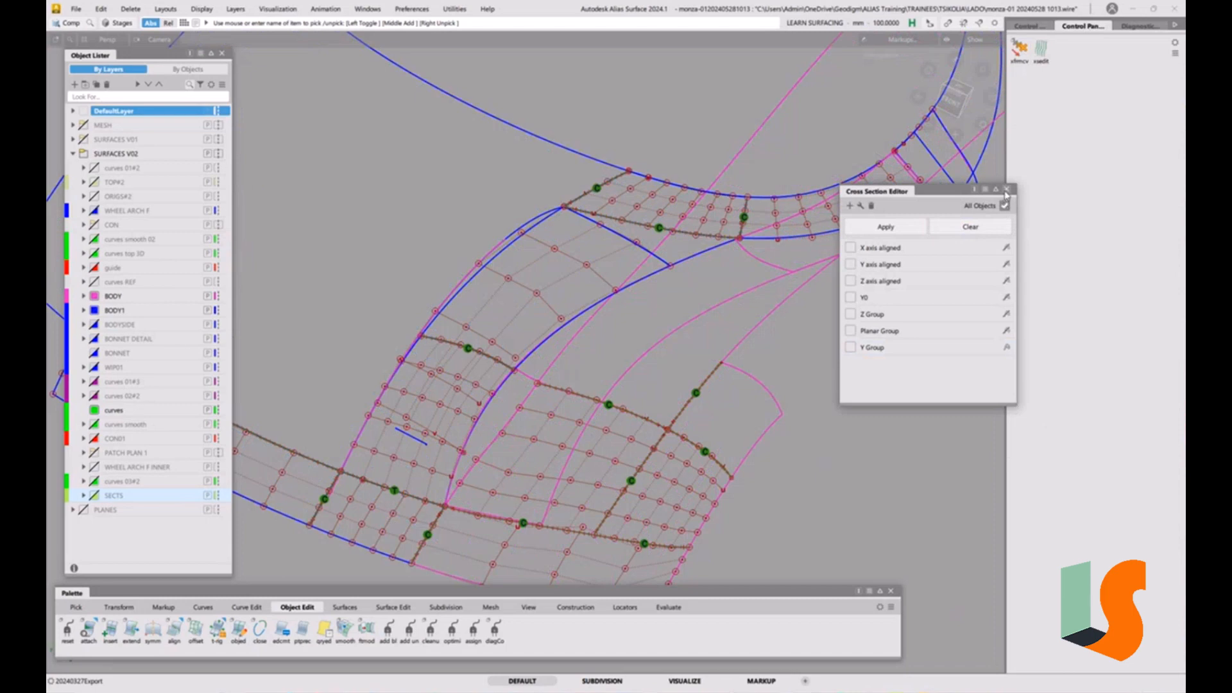
{"action": "left_click", "coordinate": [1006, 189]}
- Examine the extents of the long pink fender surface and the pink corner patch by picking each, then clear the selection
{"action": "left_click", "coordinate": [737, 353], "text": "ctrl+shift"}
{"action": "left_click_drag", "start_coordinate": [736, 353], "coordinate": [707, 364], "text": "ctrl+shift"}
{"action": "left_click", "coordinate": [711, 340]}
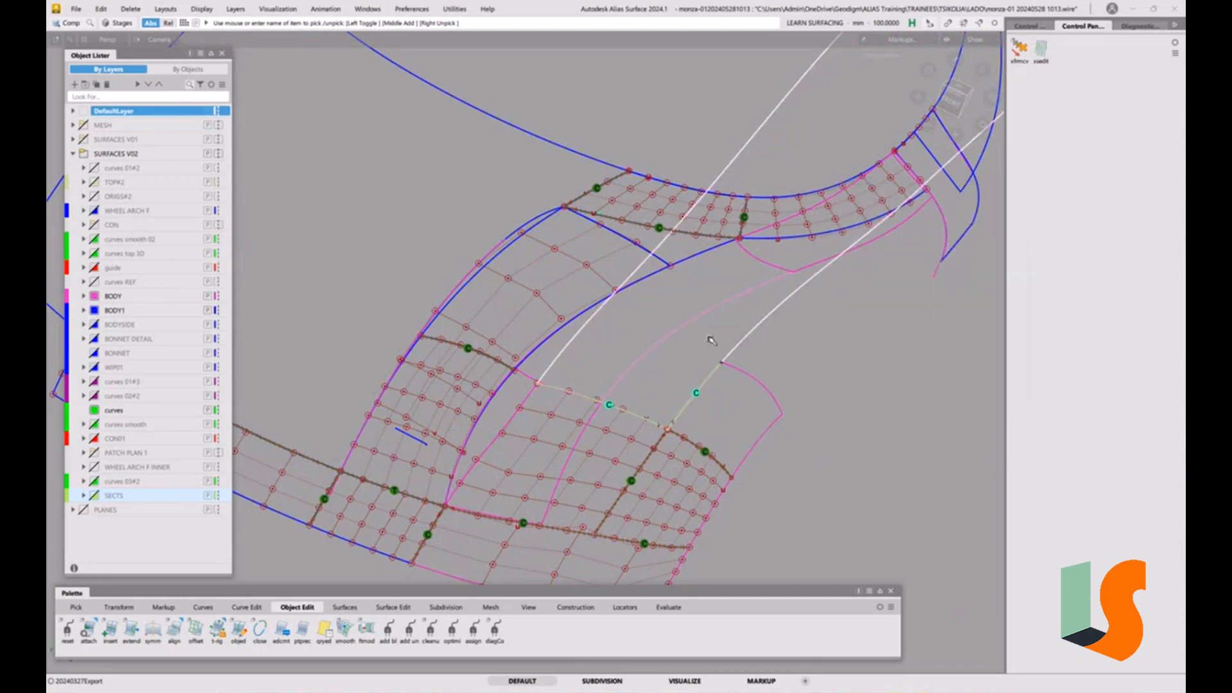
{"action": "left_click_drag", "start_coordinate": [764, 324], "coordinate": [710, 298], "text": "alt+shift"}
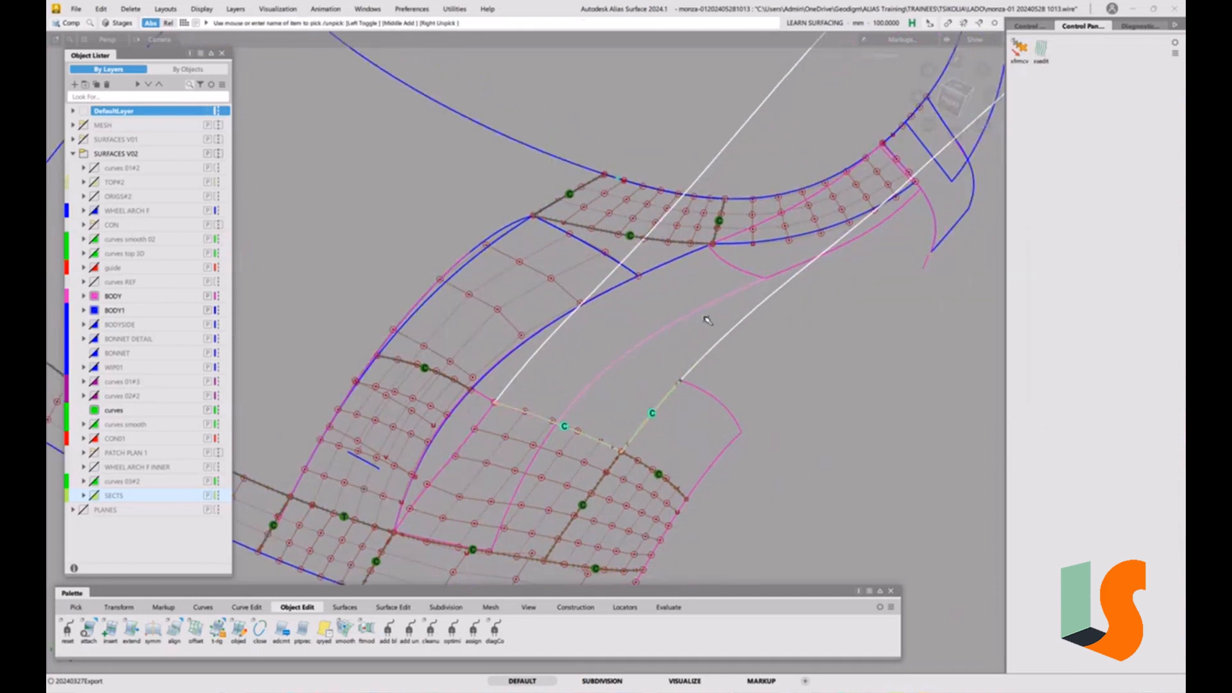
{"action": "key", "text": "alt+shift"}
{"action": "middle_click_drag", "start_coordinate": [744, 355], "coordinate": [758, 326], "text": "alt+shift"}
{"action": "left_click_drag", "start_coordinate": [729, 420], "coordinate": [723, 361], "text": "ctrl+shift"}
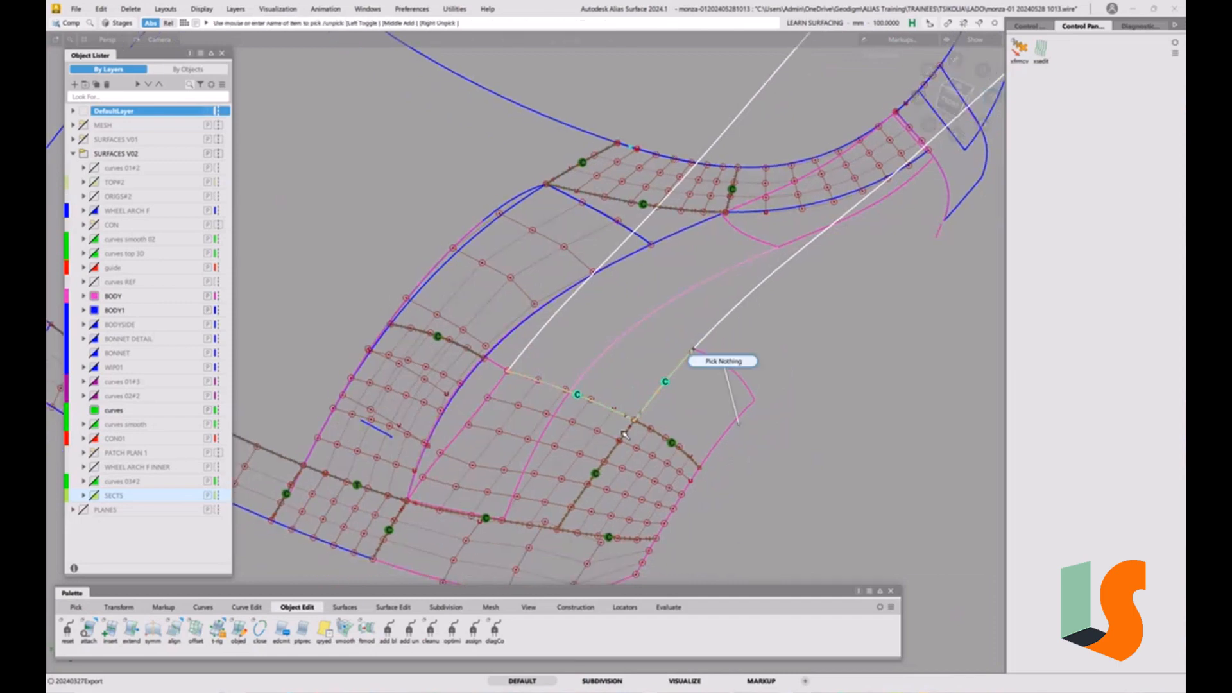
{"action": "left_click", "coordinate": [573, 447]}
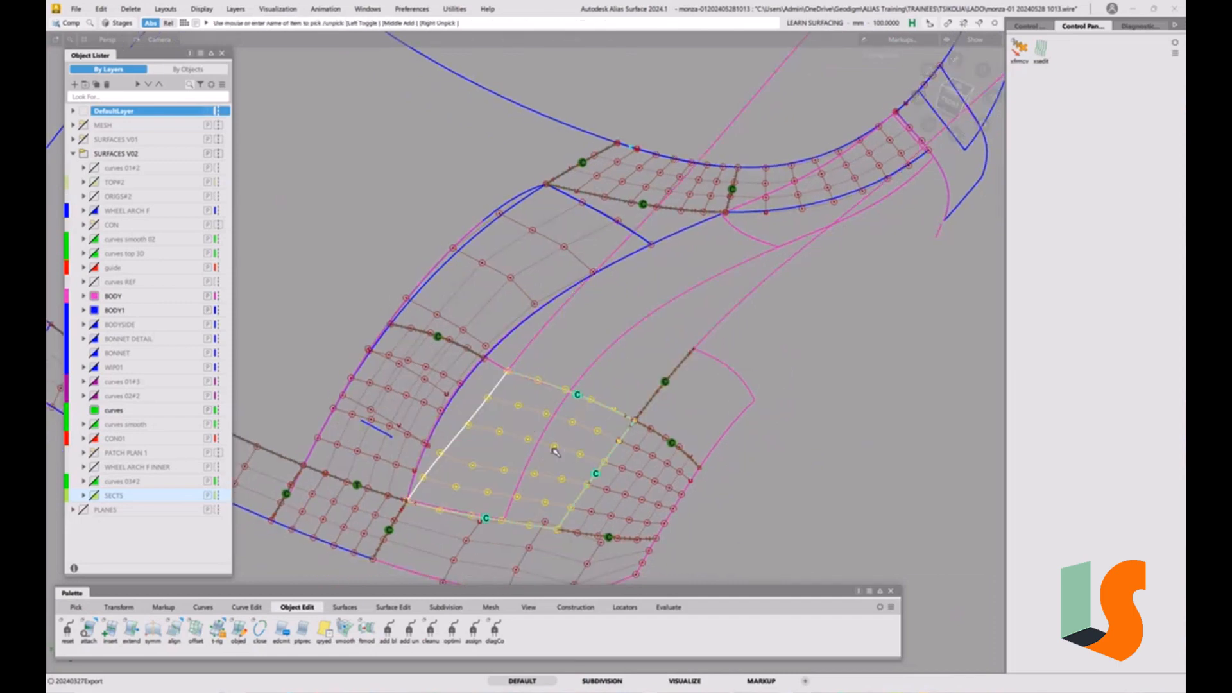
{"action": "left_click_drag", "start_coordinate": [642, 481], "coordinate": [636, 426], "text": "ctrl+shift"}
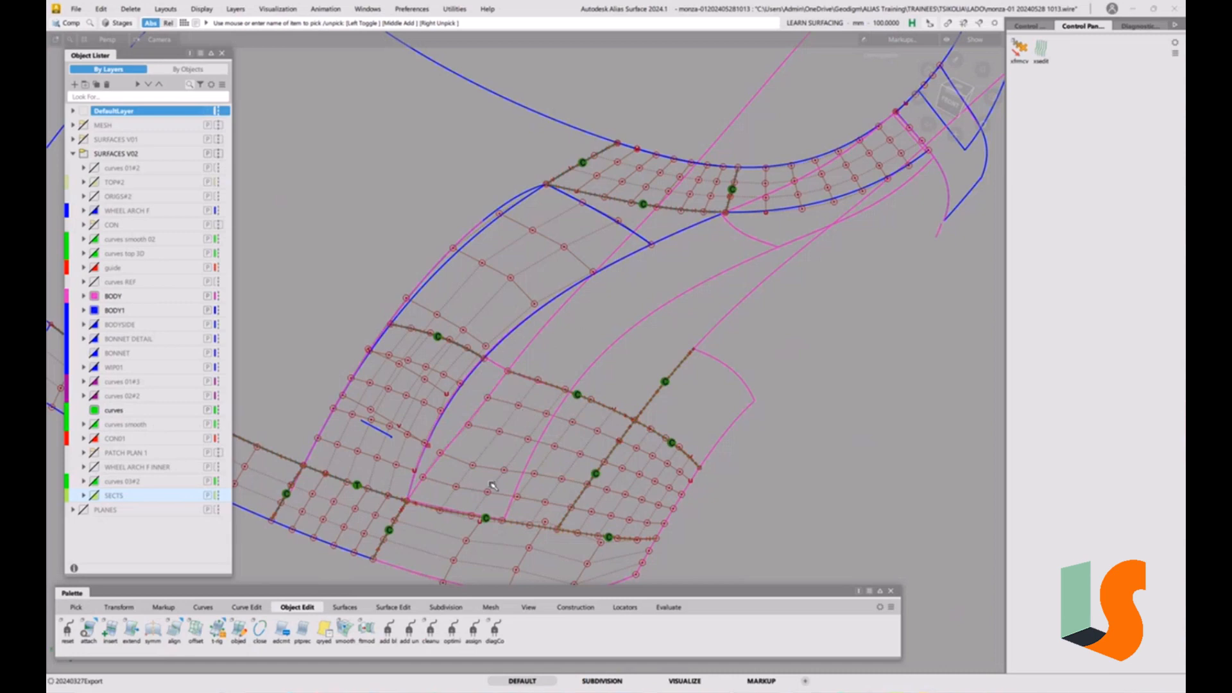
- Delete the short stray blue curve lying across the front corner patch and clear the selection
{"action": "left_click", "coordinate": [436, 472], "text": "ctrl+shift"}
{"action": "left_click_drag", "start_coordinate": [431, 471], "coordinate": [401, 446], "text": "ctrl+shift"}
{"action": "left_click", "coordinate": [381, 434]}
{"action": "key", "text": "Delete"}
{"action": "left_click", "coordinate": [562, 393]}
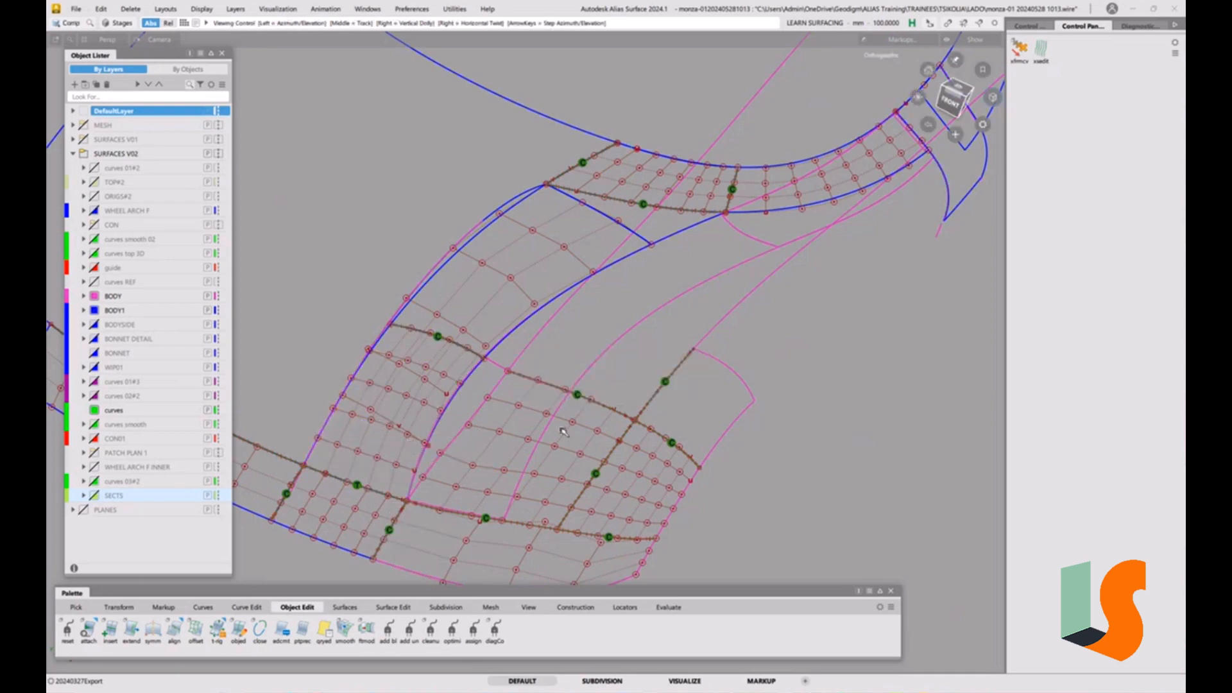
- Turn off the CV and hull display on all surfaces
{"action": "middle_click_drag", "start_coordinate": [513, 383], "coordinate": [591, 364], "text": "alt+shift"}
{"action": "left_click_drag", "start_coordinate": [649, 373], "coordinate": [660, 294], "text": "alt+shift"}
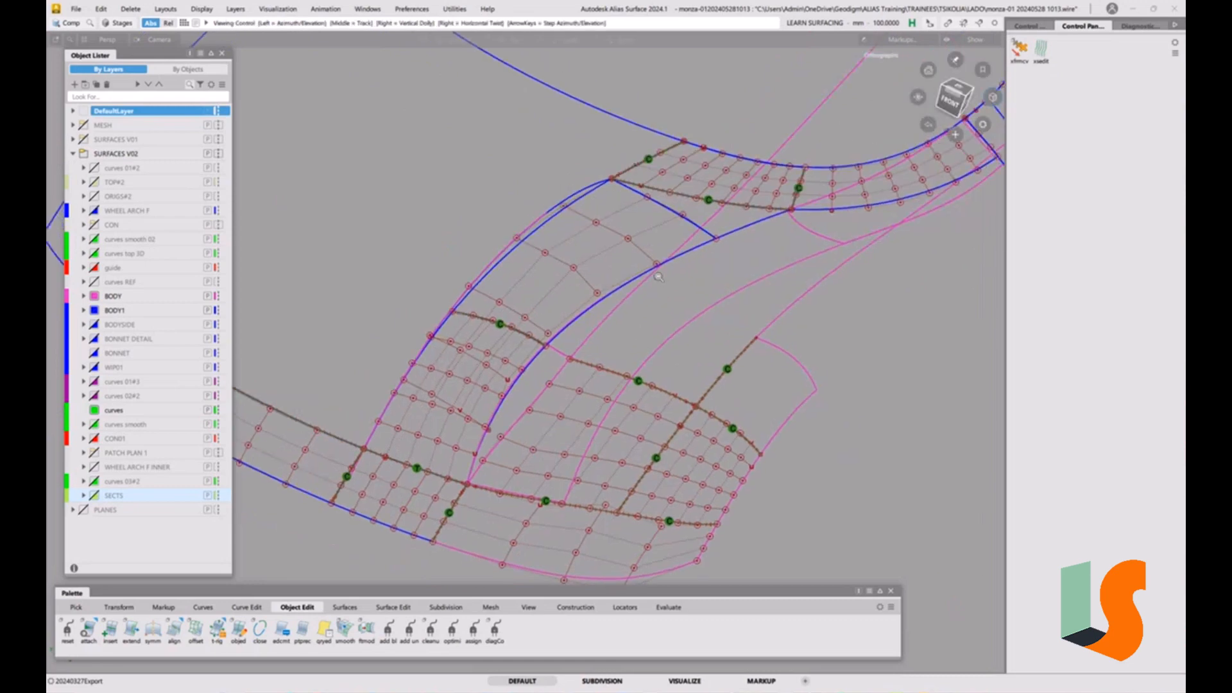
{"action": "right_click_drag", "start_coordinate": [660, 295], "coordinate": [646, 321], "text": "alt+shift"}
{"action": "middle_click_drag", "start_coordinate": [646, 322], "coordinate": [656, 348], "text": "alt+shift"}
{"action": "right_click_drag", "start_coordinate": [656, 348], "coordinate": [594, 390], "text": "alt+shift"}
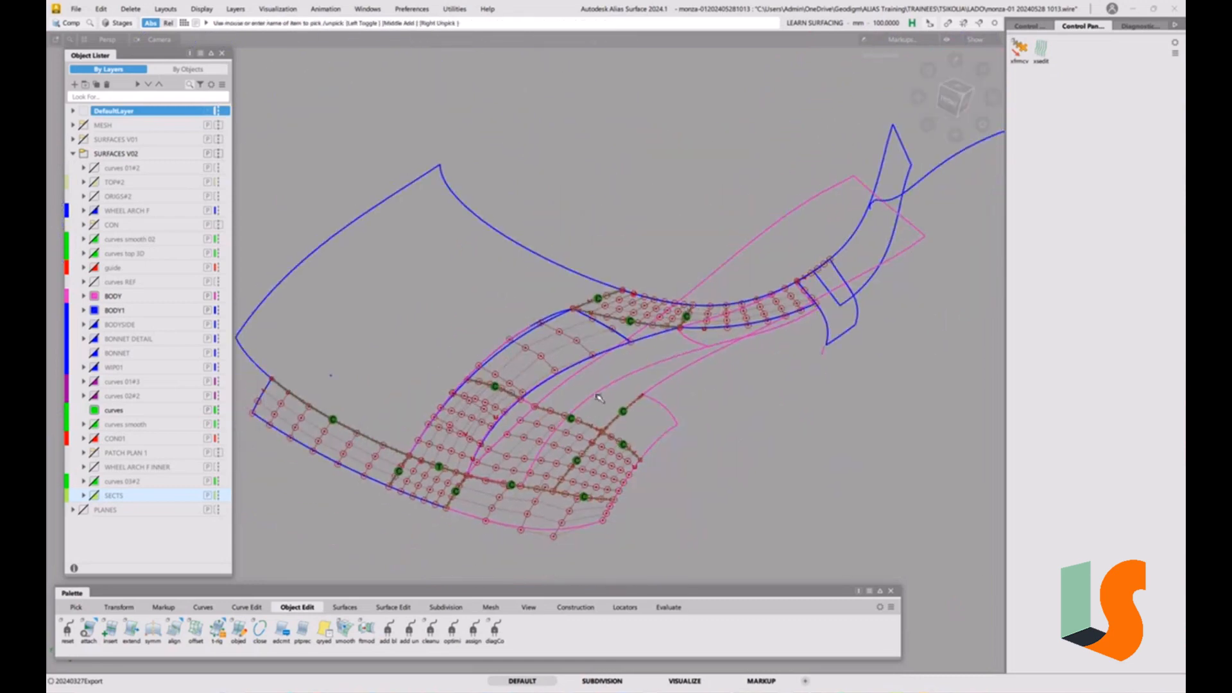
{"action": "left_click_drag", "start_coordinate": [594, 391], "coordinate": [545, 375], "text": "ctrl+shift"}
{"action": "left_click", "coordinate": [201, 8]}
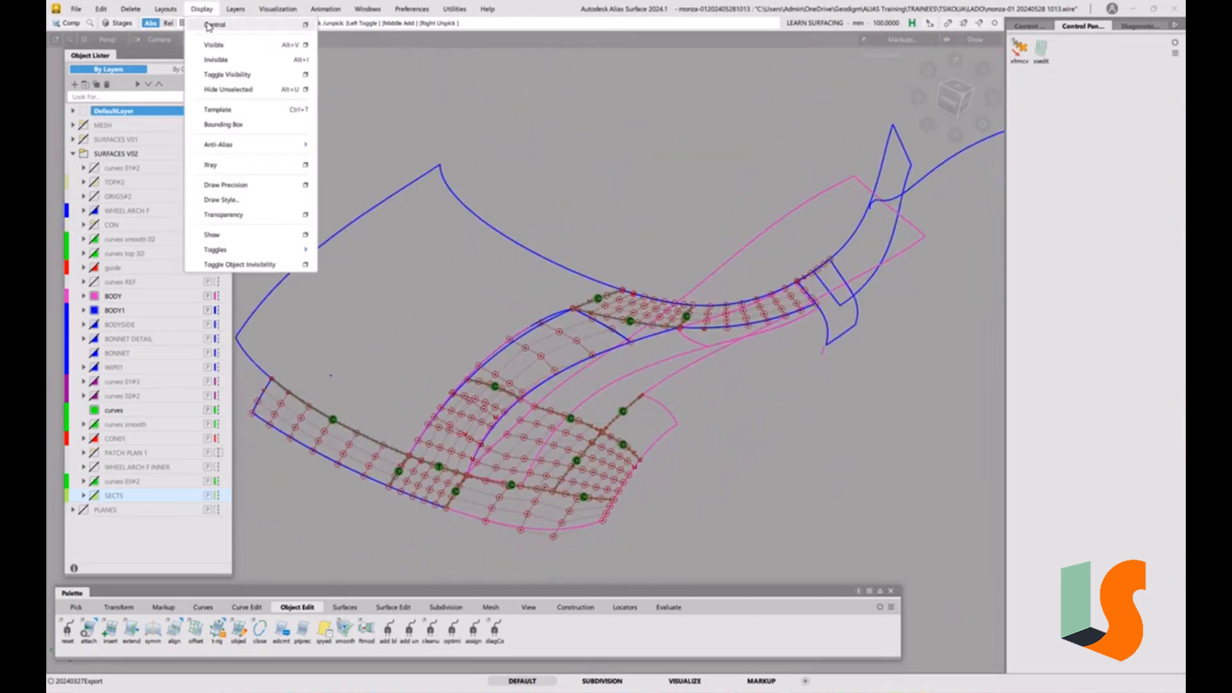
{"action": "left_click", "coordinate": [211, 26]}
{"action": "key", "text": "5"}
{"action": "key", "text": "5"}
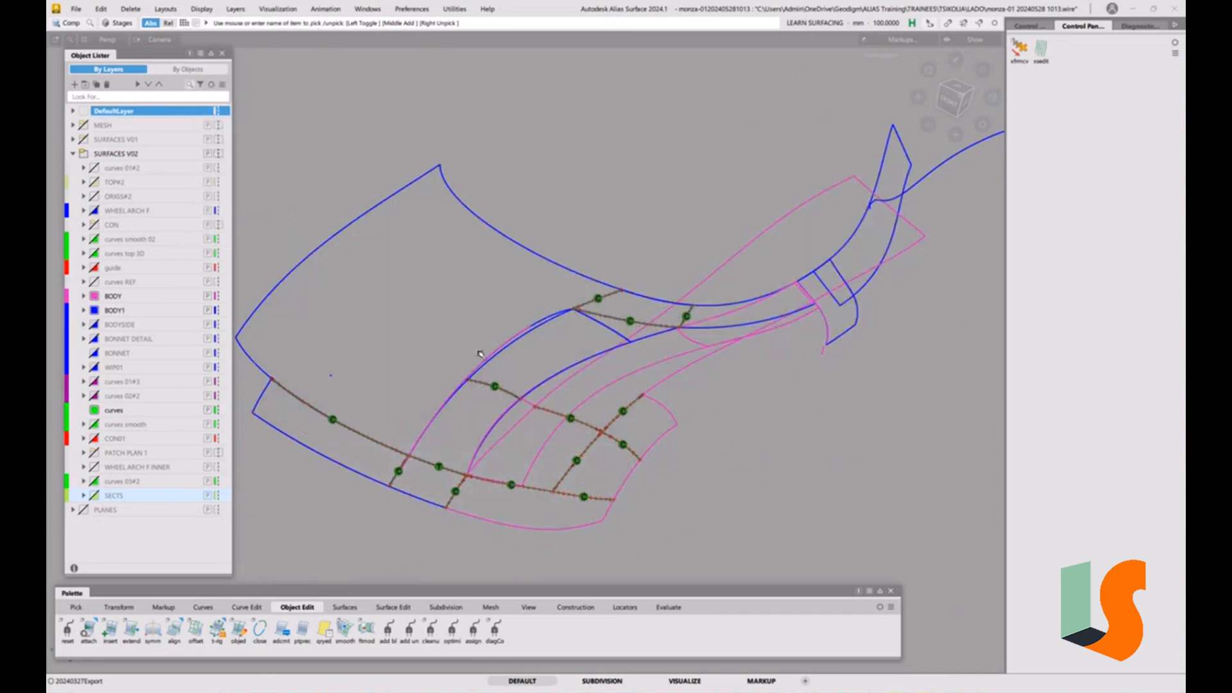
- Show the CVs and hulls of the three pink surfaces forming the fender strip, from the front corner to its narrow end
{"action": "right_click_drag", "start_coordinate": [503, 421], "coordinate": [553, 449], "text": "alt+shift"}
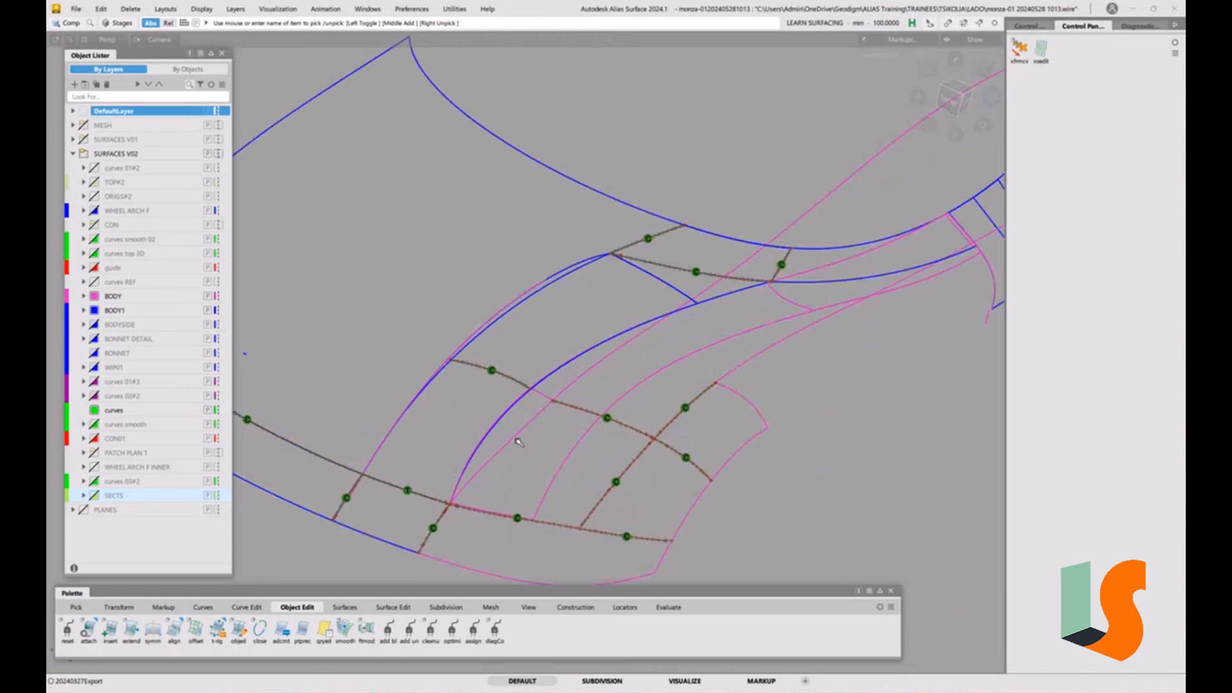
{"action": "left_click_drag", "start_coordinate": [517, 440], "coordinate": [504, 449], "text": "ctrl+shift"}
{"action": "left_click", "coordinate": [787, 270]}
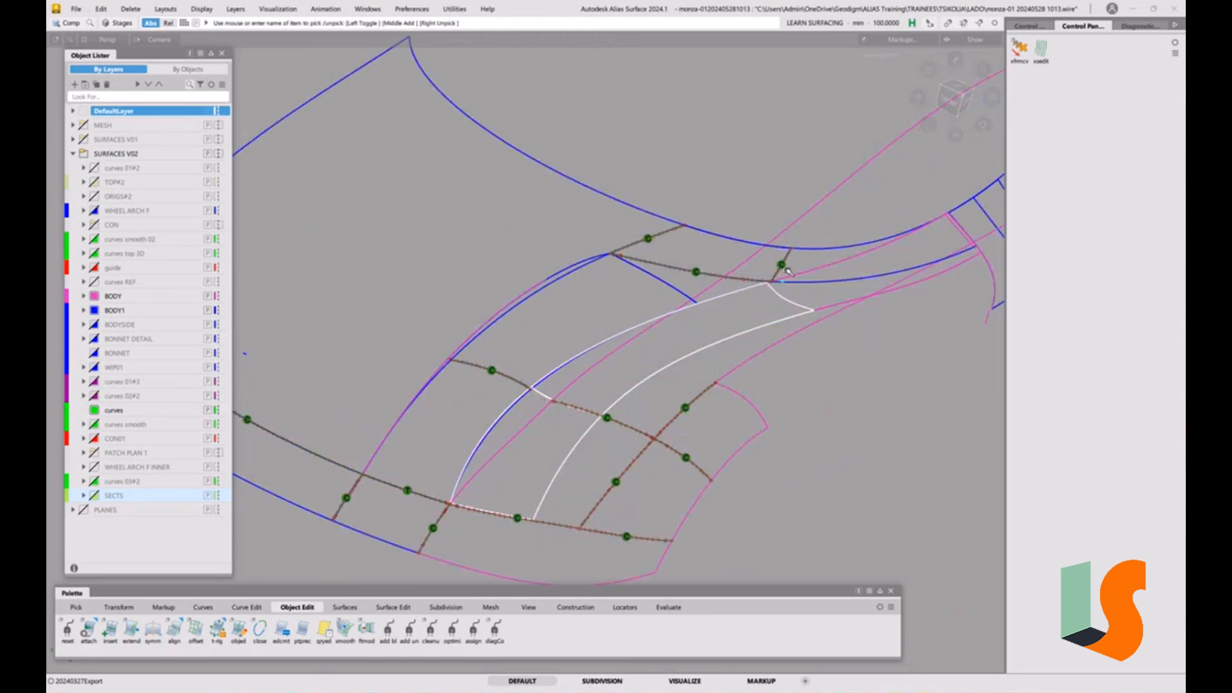
{"action": "left_click", "coordinate": [888, 263]}
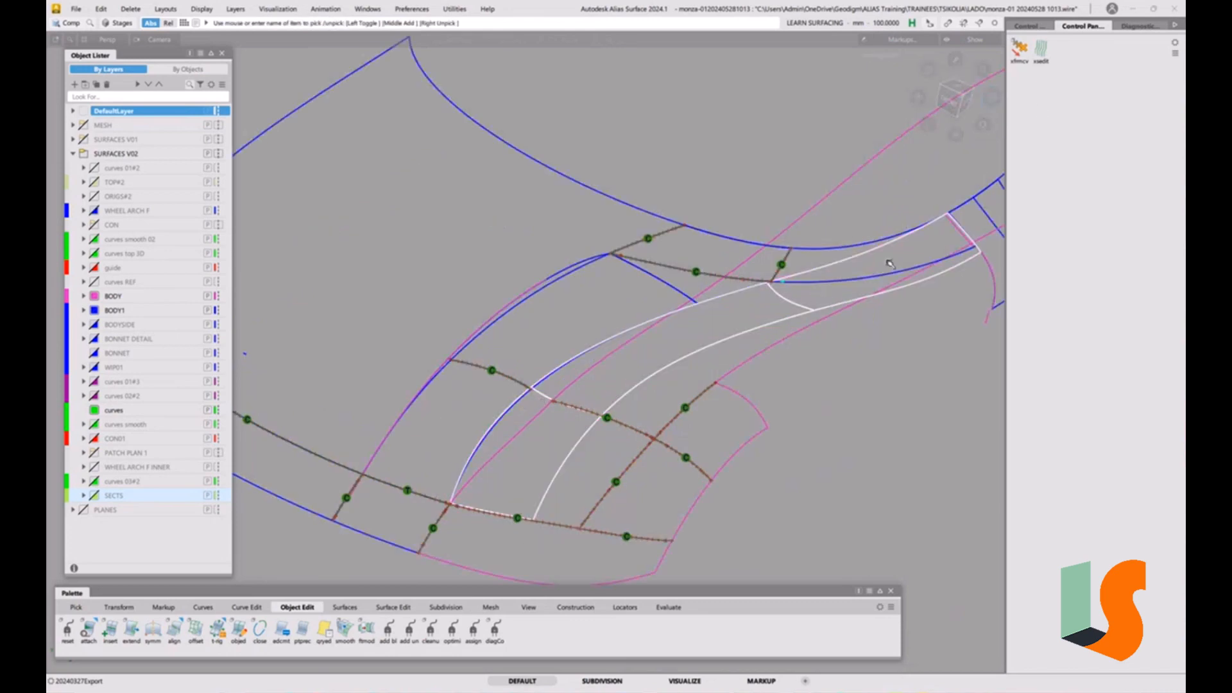
{"action": "left_click", "coordinate": [1029, 27]}
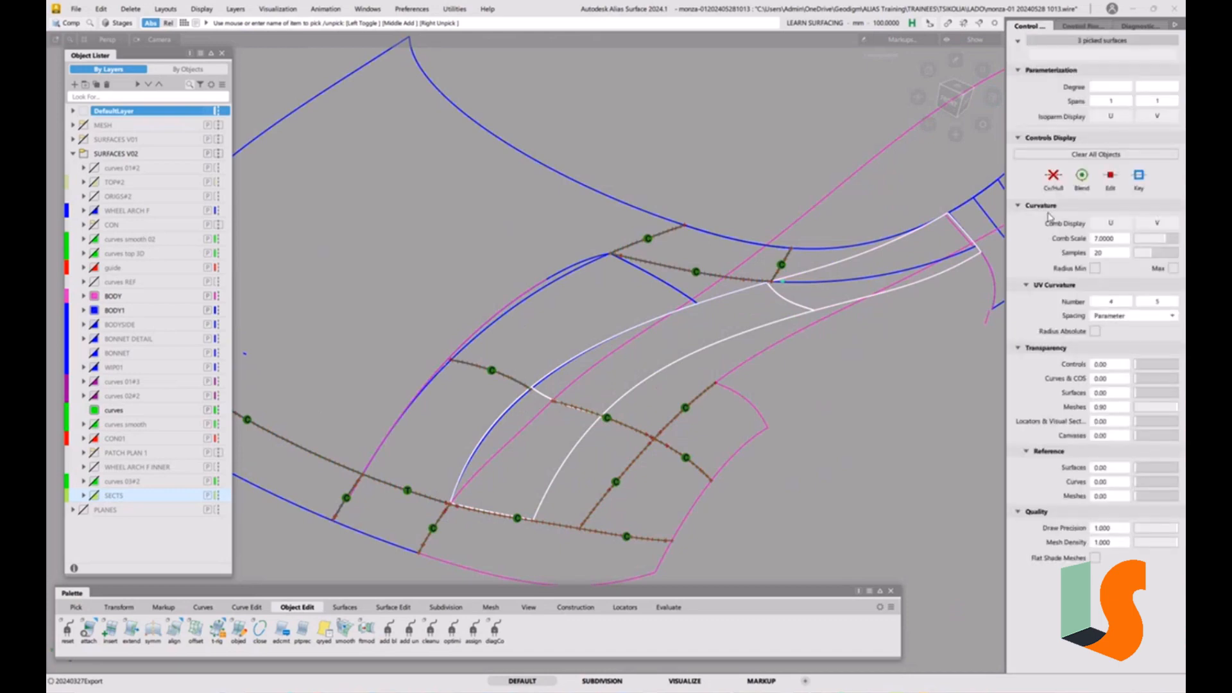
{"action": "left_click", "coordinate": [1047, 179]}
- Examine the CV layout of the three pink strip surfaces, especially where their narrow end meets the blue surfaces
{"action": "middle_click_drag", "start_coordinate": [771, 368], "coordinate": [703, 337], "text": "alt+shift"}
{"action": "left_click_drag", "start_coordinate": [706, 340], "coordinate": [769, 356], "text": "alt+shift"}
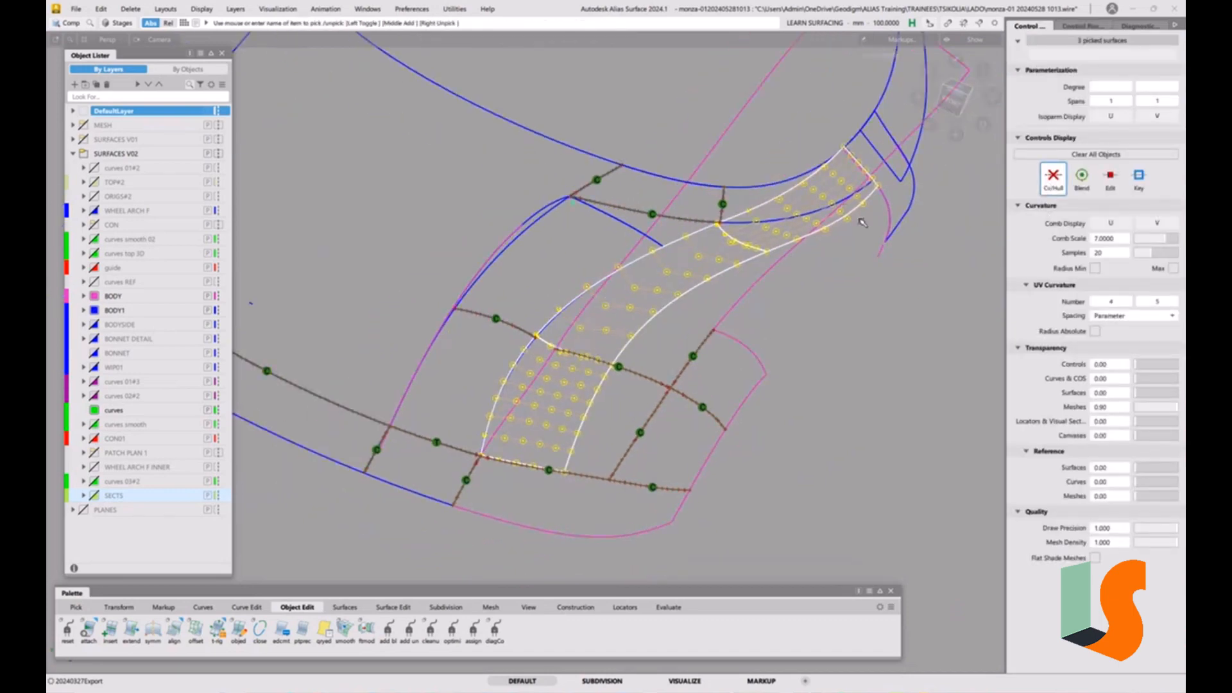
{"action": "left_click_drag", "start_coordinate": [862, 223], "coordinate": [849, 253], "text": "alt+shift"}
{"action": "middle_click_drag", "start_coordinate": [849, 252], "coordinate": [752, 335], "text": "alt+shift"}
{"action": "right_click_drag", "start_coordinate": [752, 335], "coordinate": [782, 310], "text": "alt+shift"}
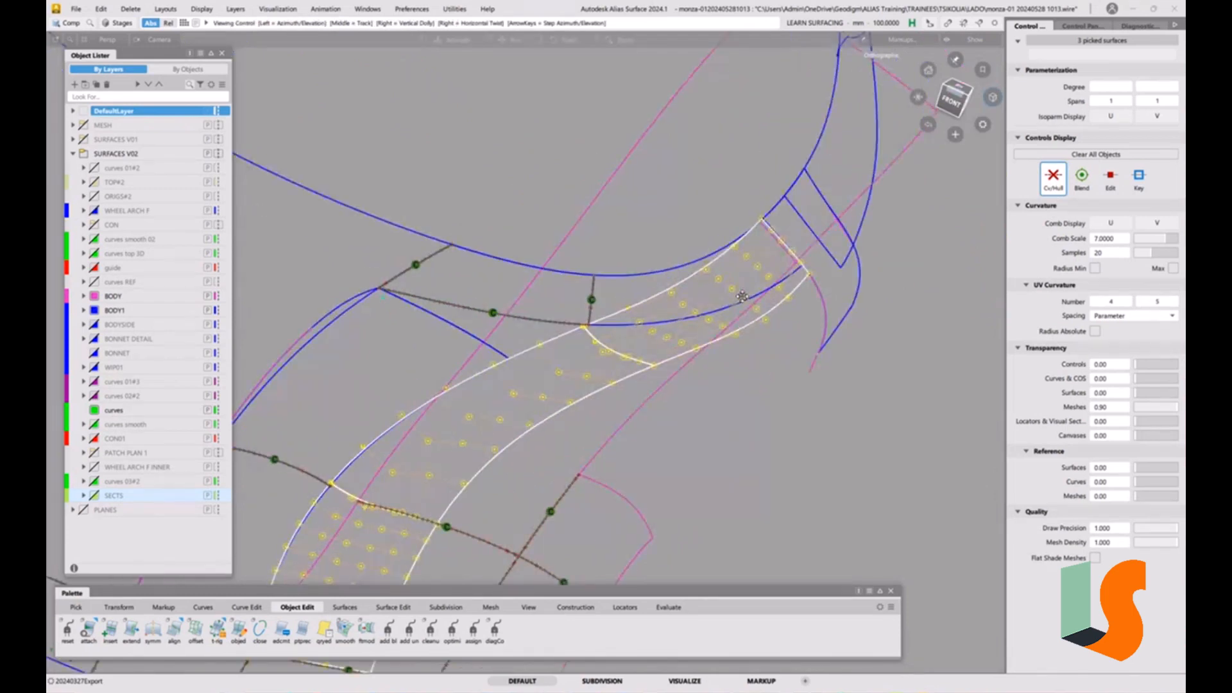
{"action": "middle_click_drag", "start_coordinate": [782, 310], "coordinate": [617, 409], "text": "alt+shift"}
{"action": "left_click", "coordinate": [618, 409]}
{"action": "scroll", "coordinate": [617, 408], "scroll_direction": "up", "scroll_amount": 3}
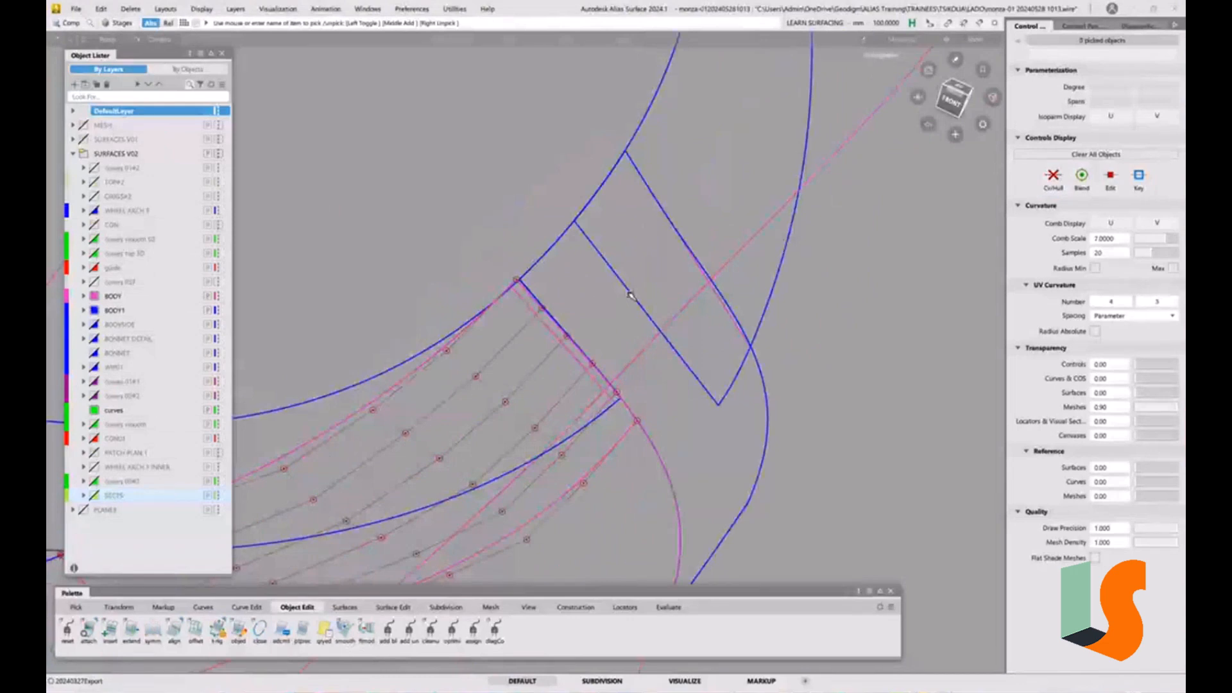
{"action": "left_click_drag", "start_coordinate": [630, 296], "coordinate": [659, 424], "text": "alt+shift"}
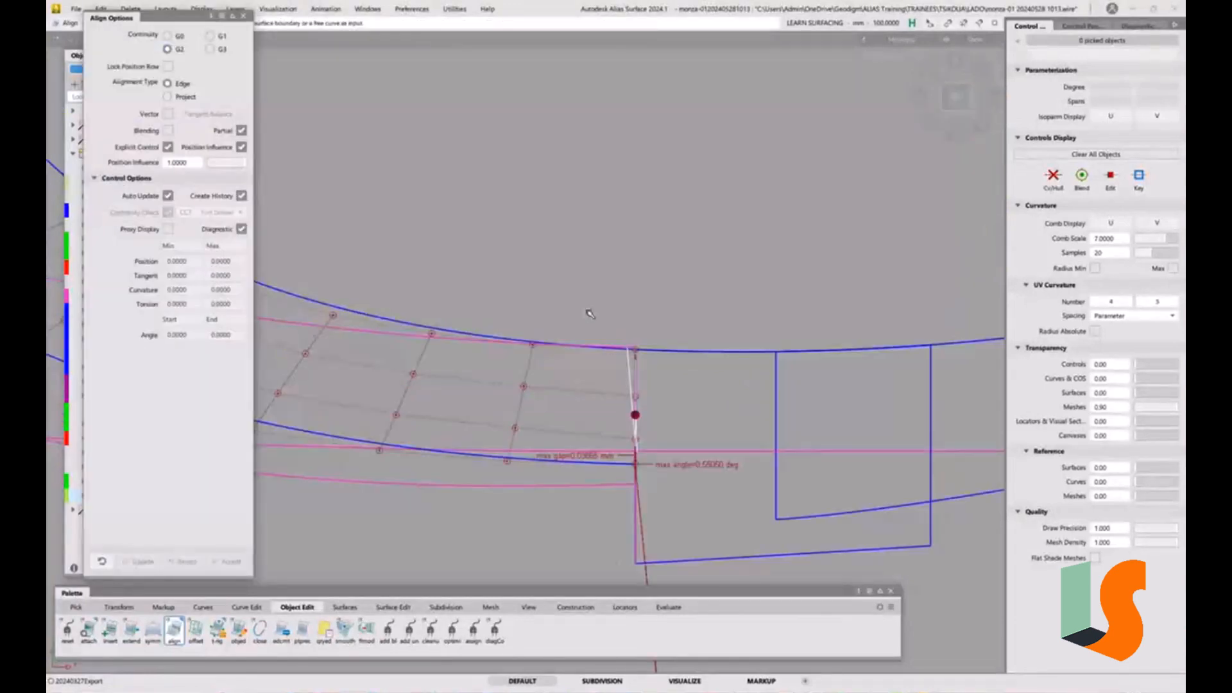
- Align the end edge of surface#99 to edge V=0 of rail_surf#6 with G2 continuity and the Vector option along Z
{"action": "left_click", "coordinate": [641, 377]}
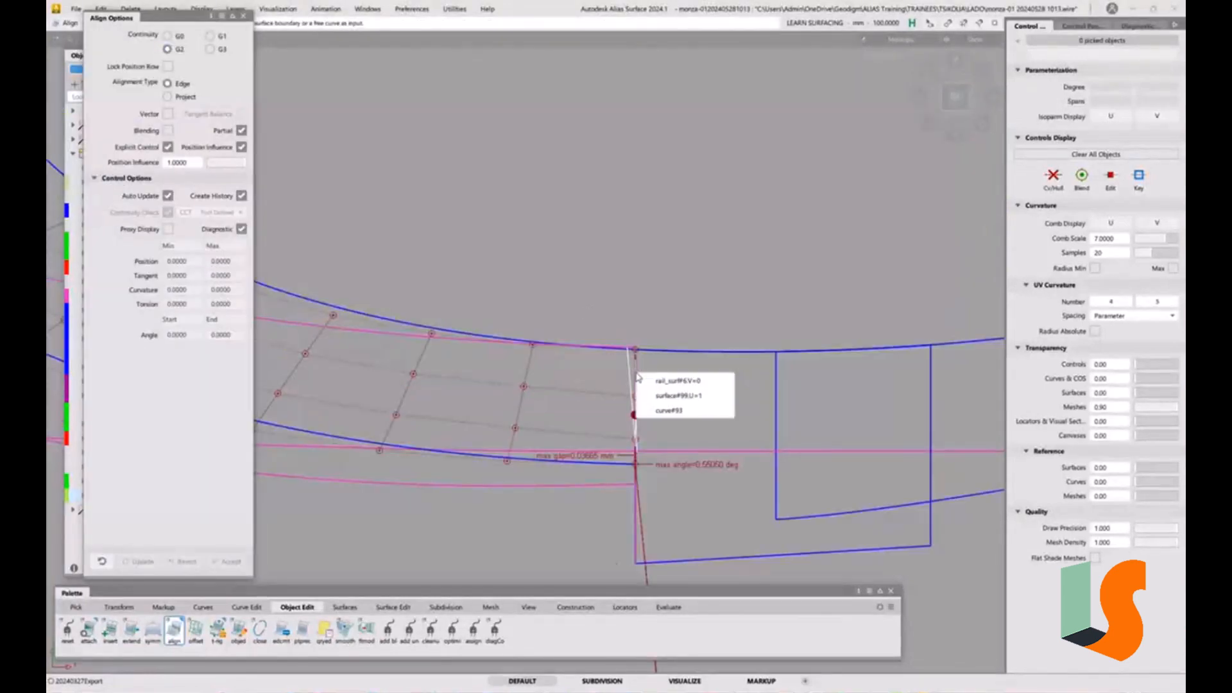
{"action": "left_click", "coordinate": [661, 395]}
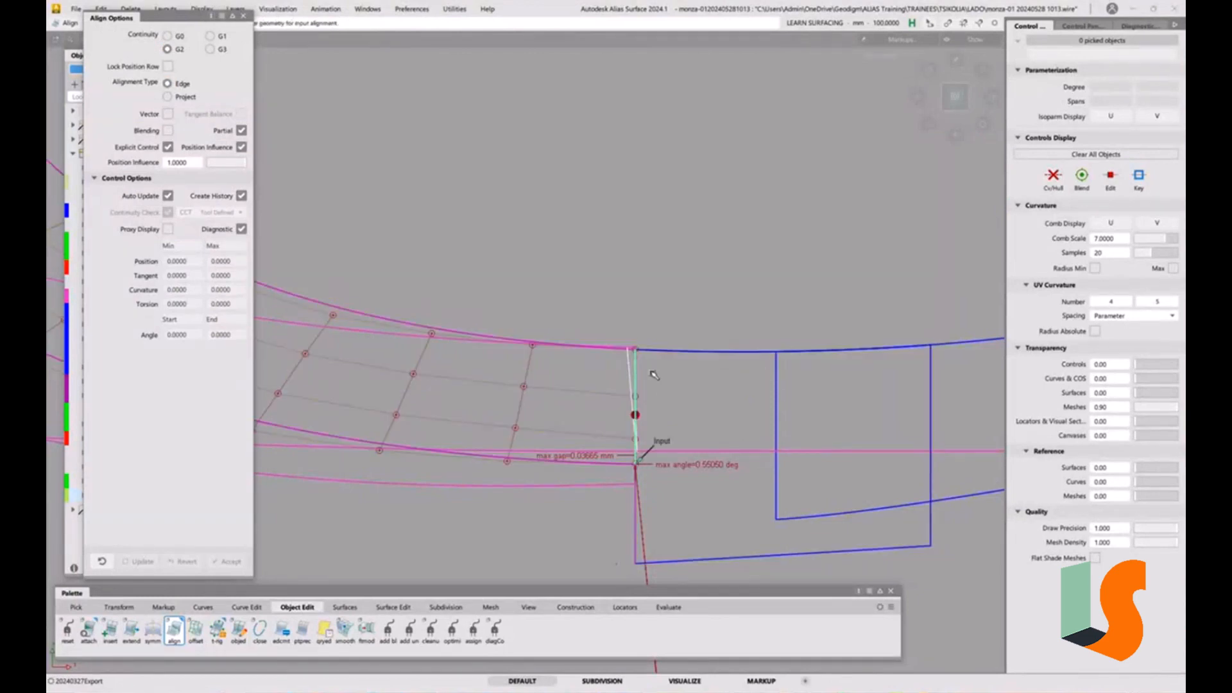
{"action": "left_click", "coordinate": [637, 380]}
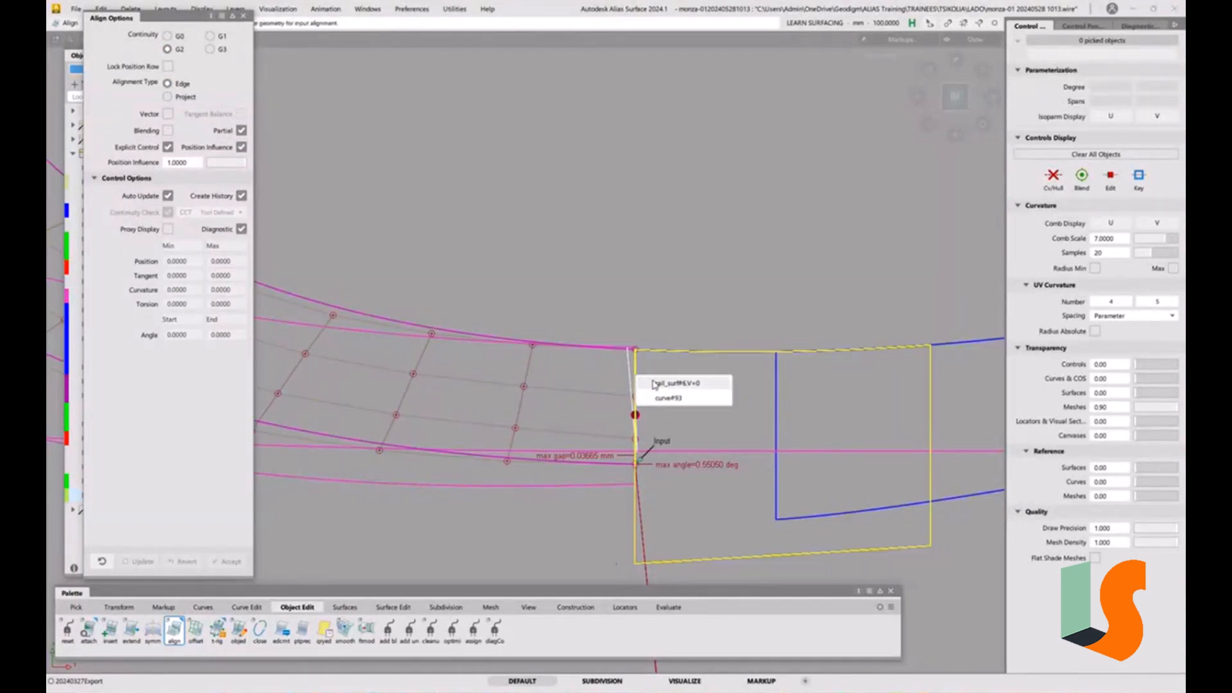
{"action": "left_click", "coordinate": [641, 383]}
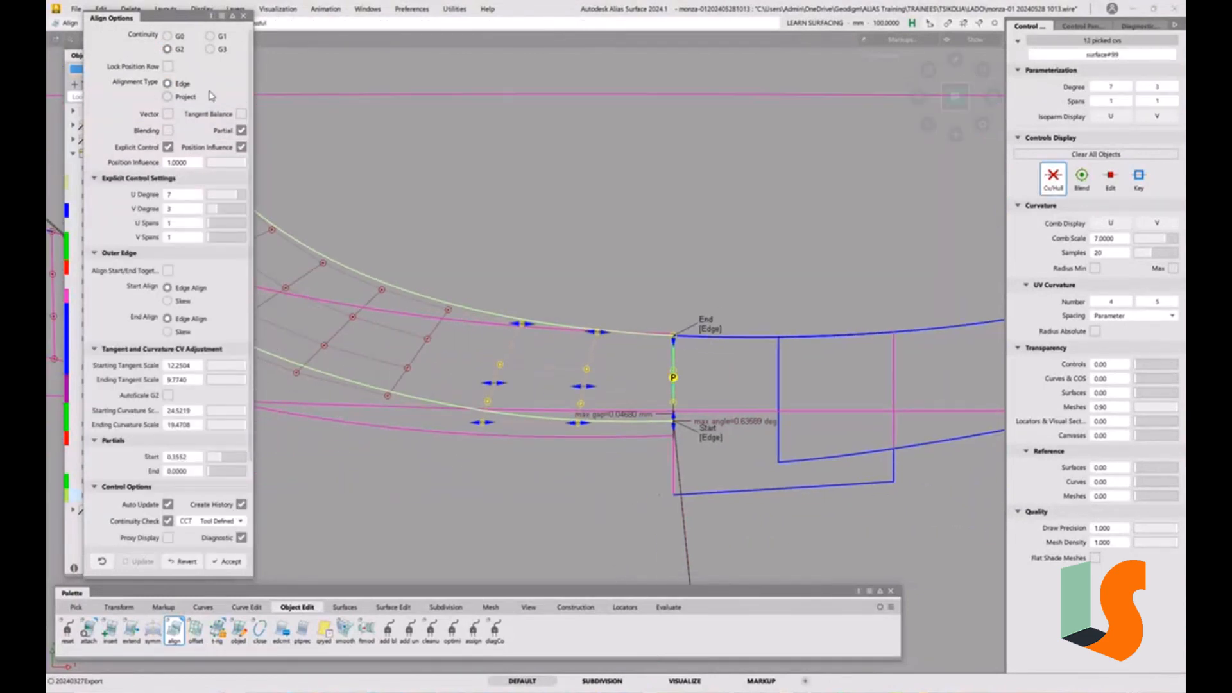
{"action": "left_click", "coordinate": [168, 114]}
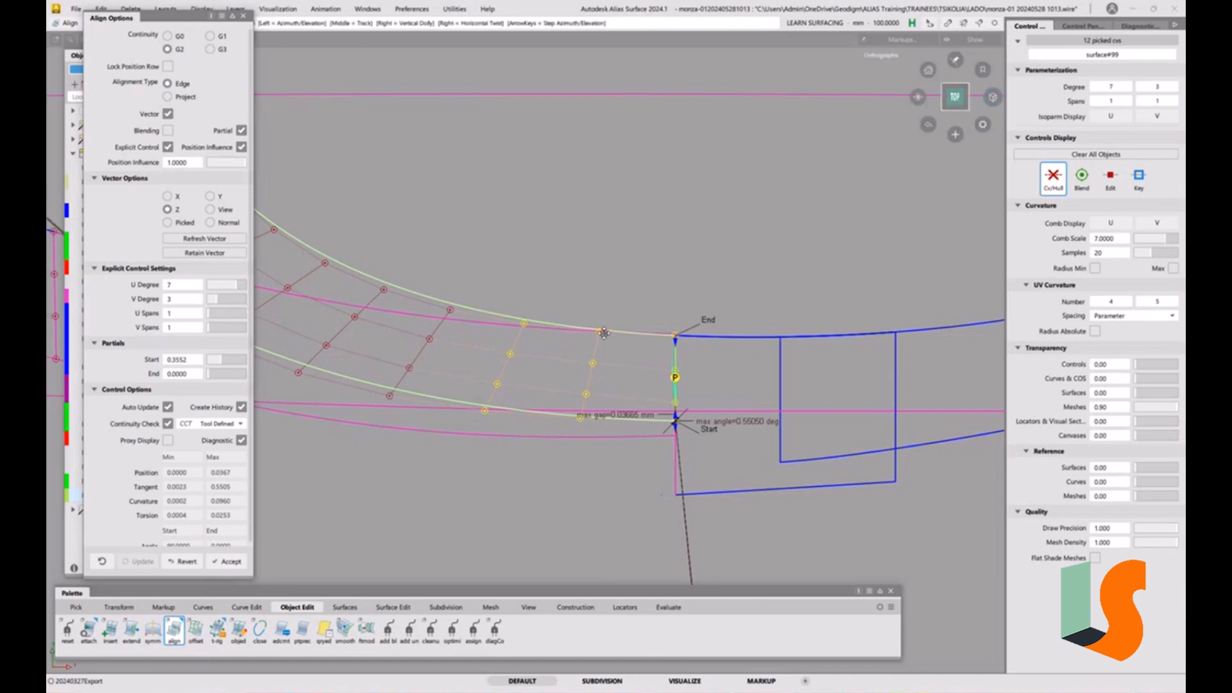
- Display the CVs and hulls of the two pink surfaces that meet just below the blue fender corner
{"action": "left_click_drag", "start_coordinate": [449, 360], "coordinate": [630, 394], "text": "alt+shift"}
{"action": "left_click_drag", "start_coordinate": [596, 343], "coordinate": [624, 371], "text": "alt+shift"}
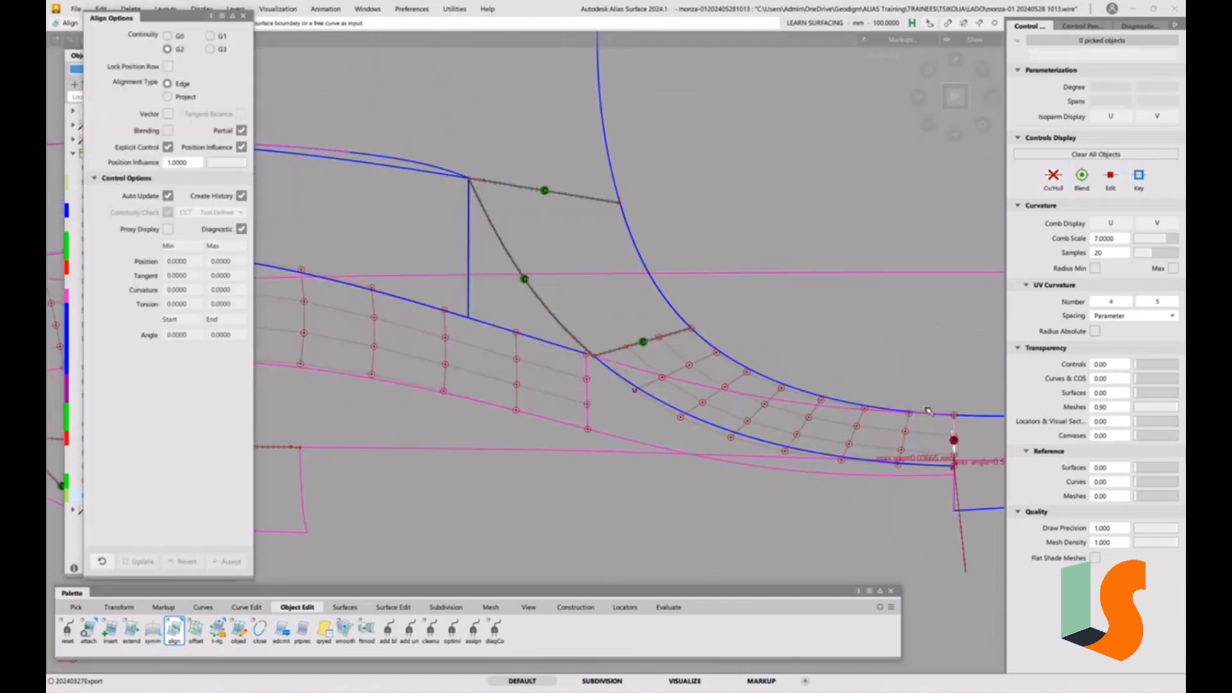
{"action": "right_click_drag", "start_coordinate": [826, 454], "coordinate": [720, 434], "text": "alt+shift"}
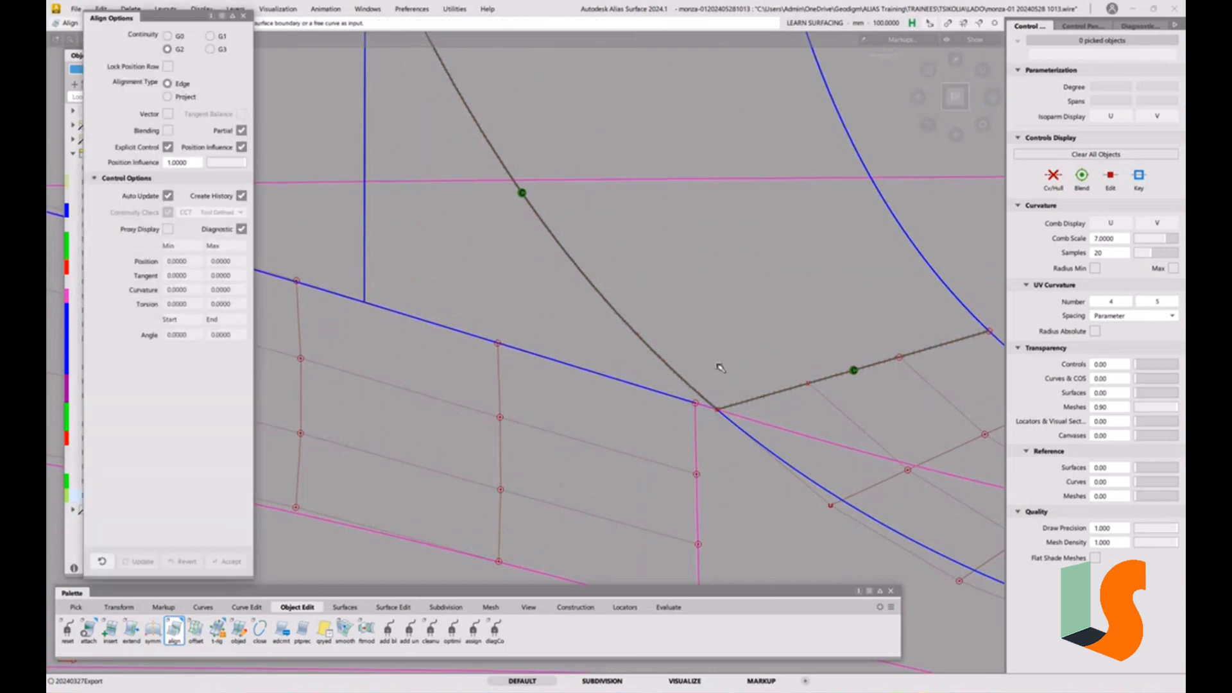
{"action": "middle_click_drag", "start_coordinate": [719, 366], "coordinate": [616, 379], "text": "alt+shift"}
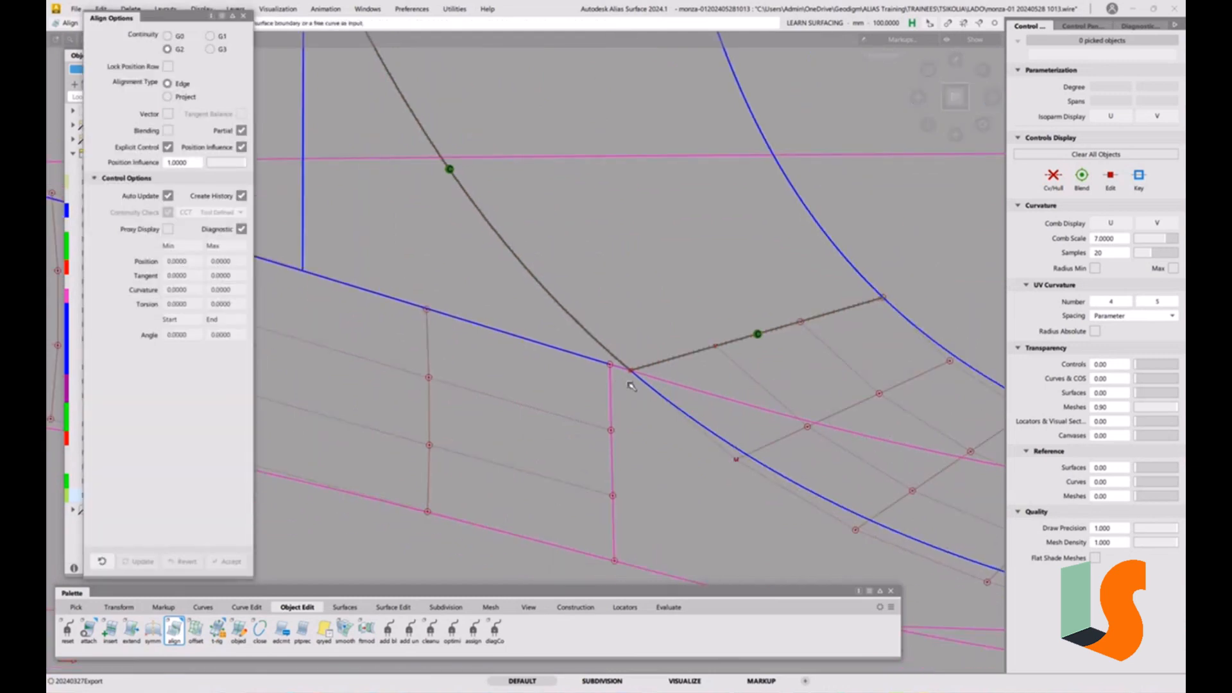
{"action": "left_click_drag", "start_coordinate": [642, 447], "coordinate": [591, 437], "text": "ctrl+shift"}
{"action": "left_click", "coordinate": [594, 438]}
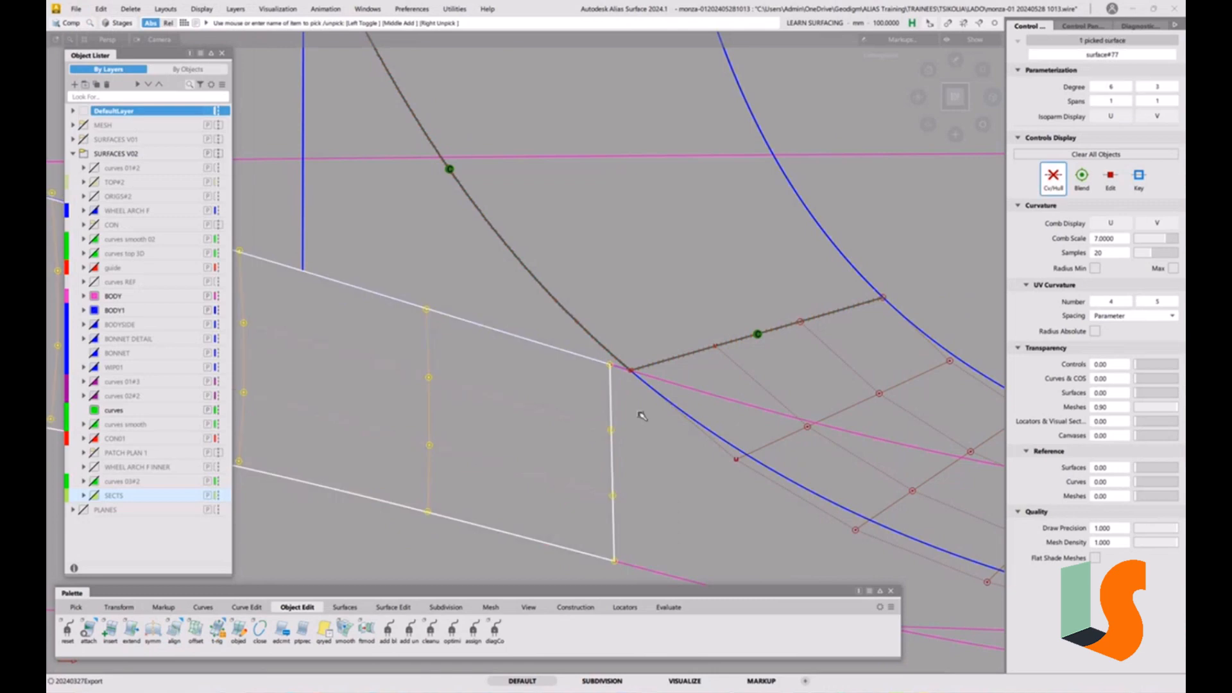
{"action": "left_click", "coordinate": [1053, 178]}
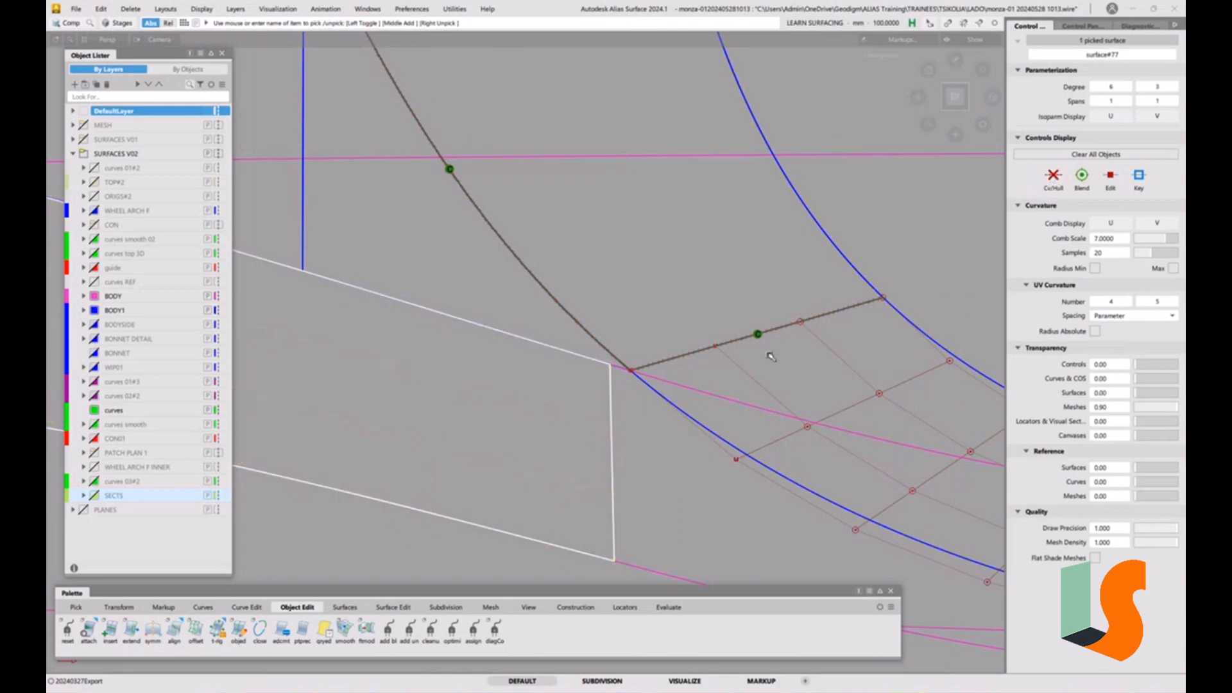
{"action": "left_click", "coordinate": [641, 439]}
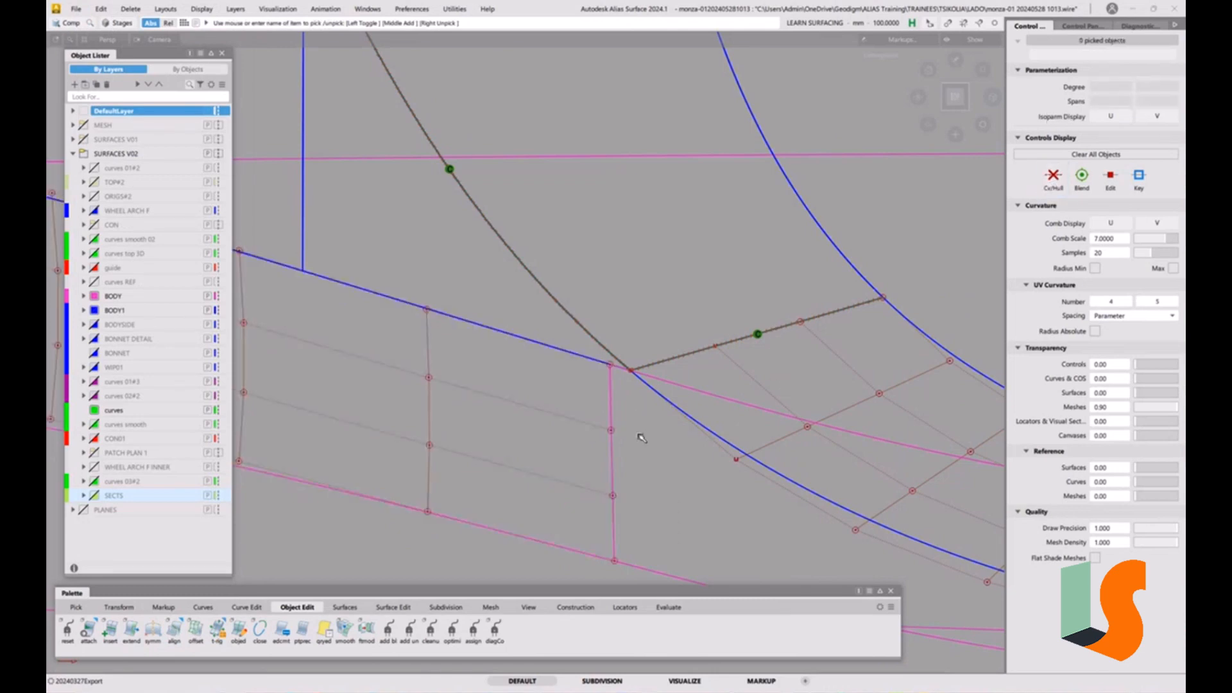
{"action": "left_click_drag", "start_coordinate": [641, 438], "coordinate": [641, 438], "text": "ctrl+shift"}
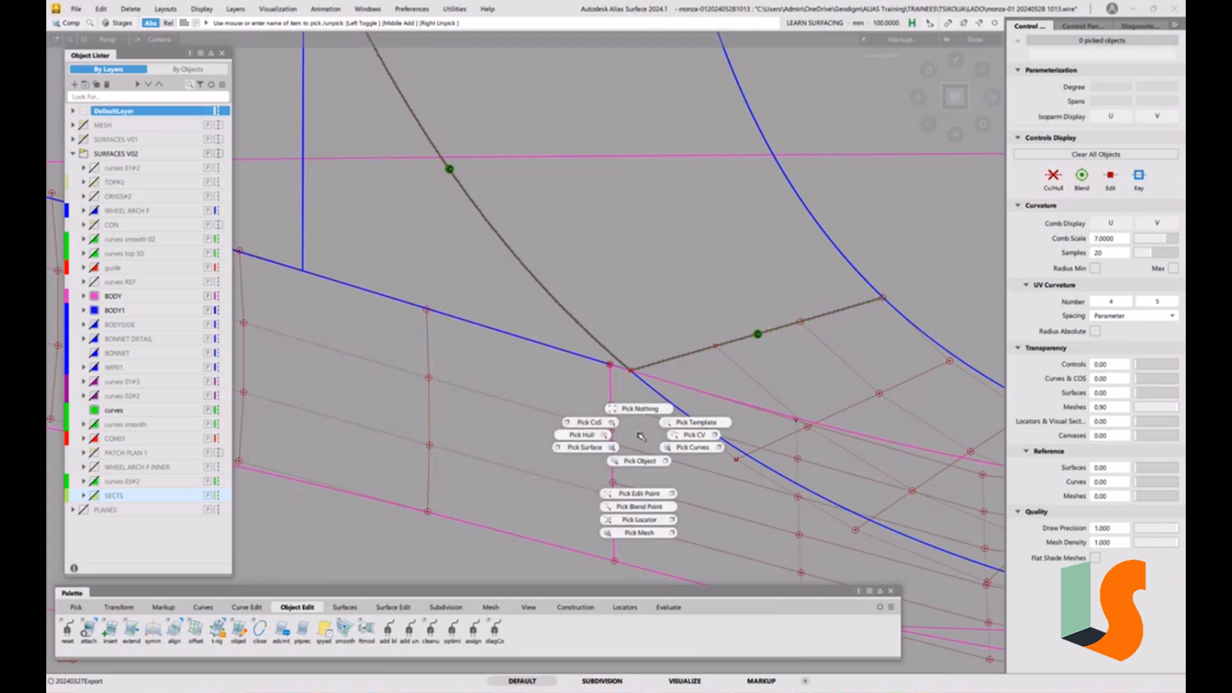
- Try to draw a degree 1 CV curve from the corner where the aligned surfaces meet, snapped to surface#98, across the pink surface
{"action": "scroll", "coordinate": [605, 318], "scroll_direction": "up", "scroll_amount": 5}
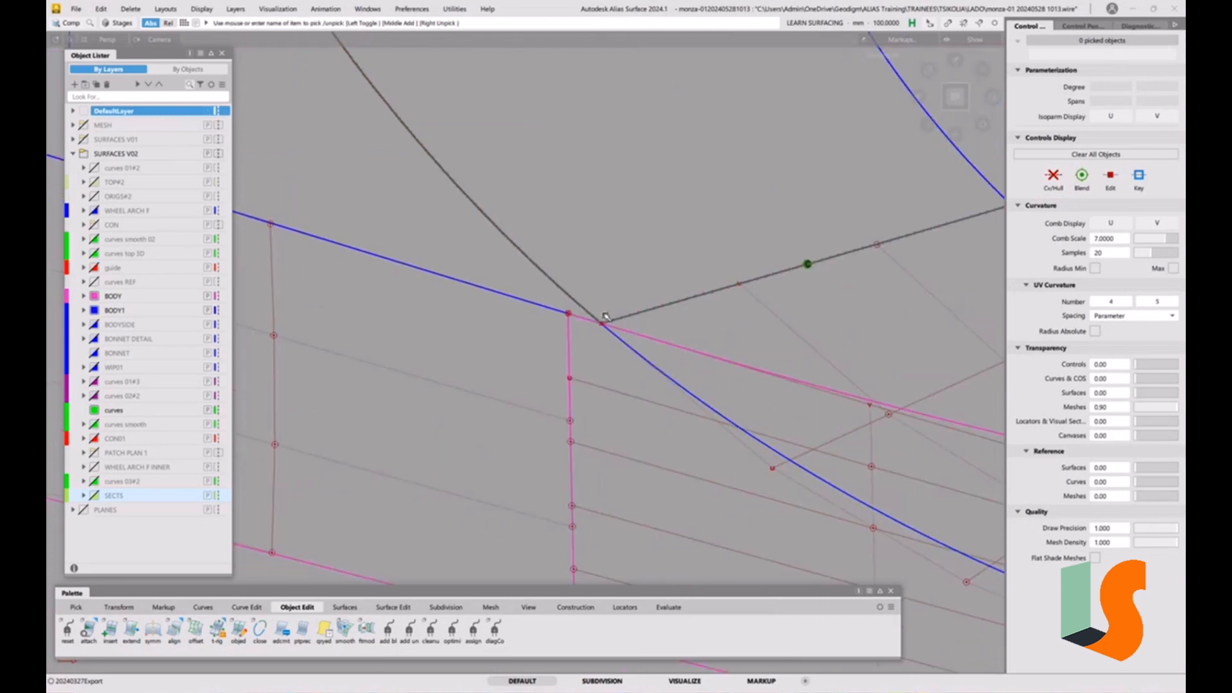
{"action": "left_click_drag", "start_coordinate": [605, 318], "coordinate": [544, 321], "text": "alt+shift"}
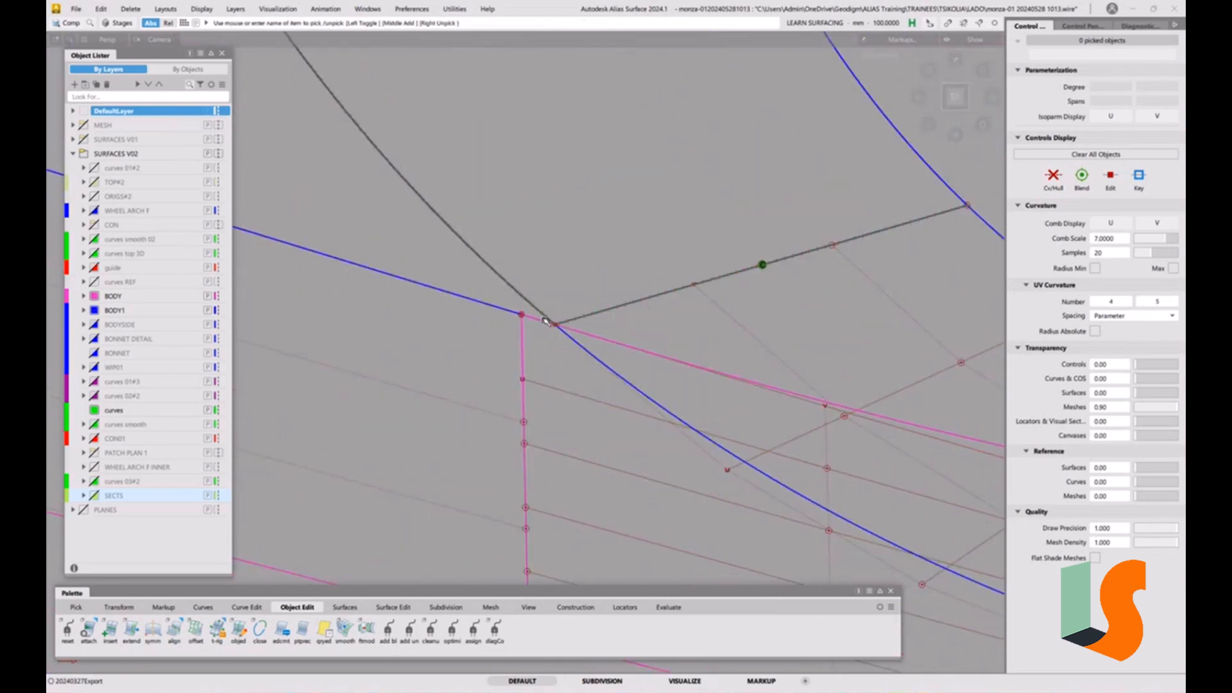
{"action": "left_click", "coordinate": [203, 607]}
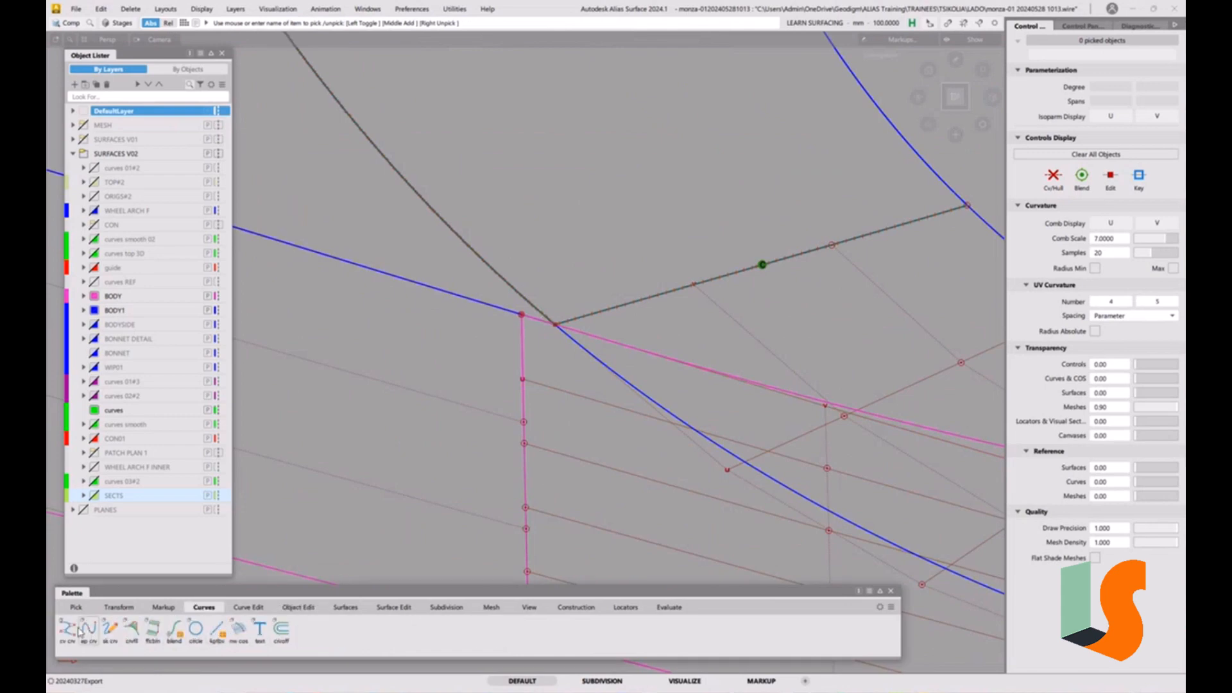
{"action": "left_click", "coordinate": [69, 629]}
{"action": "left_click", "coordinate": [620, 321]}
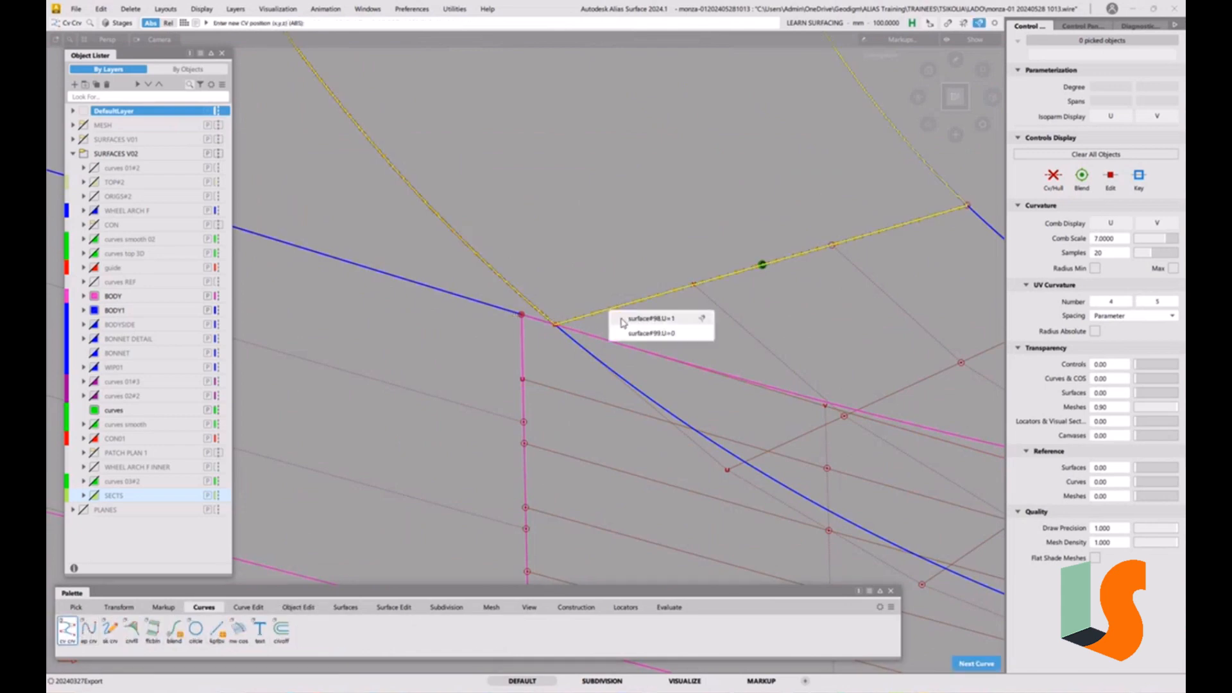
{"action": "left_click", "coordinate": [700, 319]}
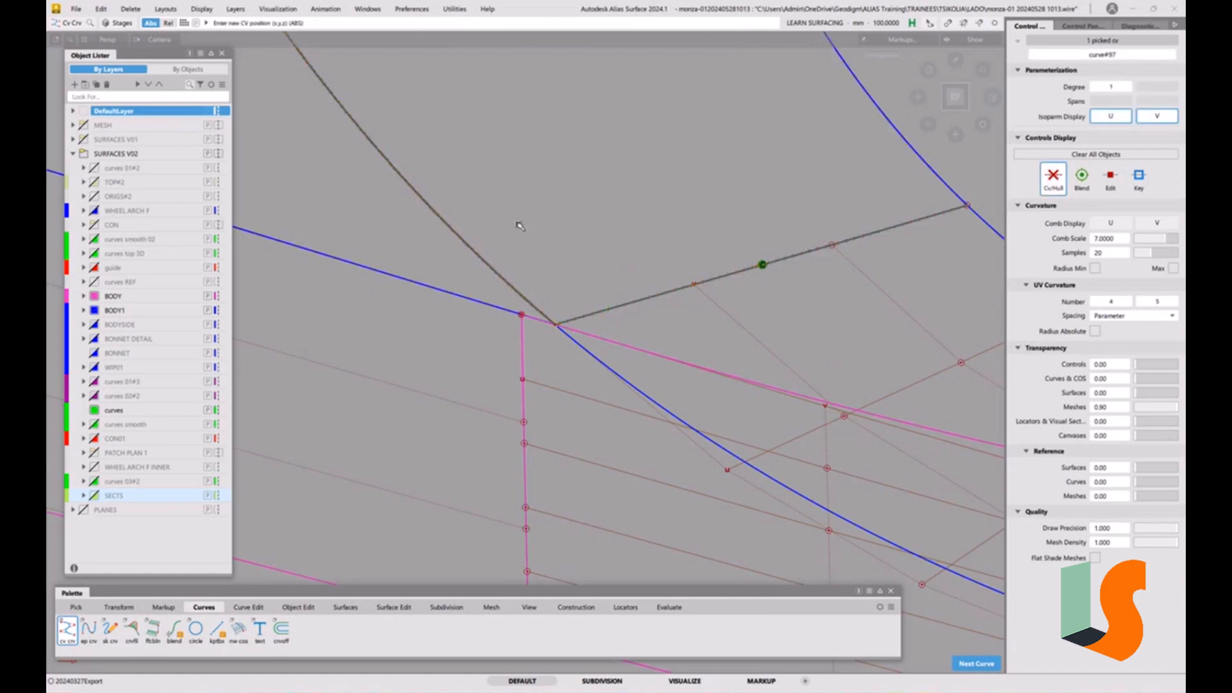
{"action": "scroll", "coordinate": [519, 226], "scroll_direction": "down", "scroll_amount": 5}
{"action": "left_click", "coordinate": [492, 468]}
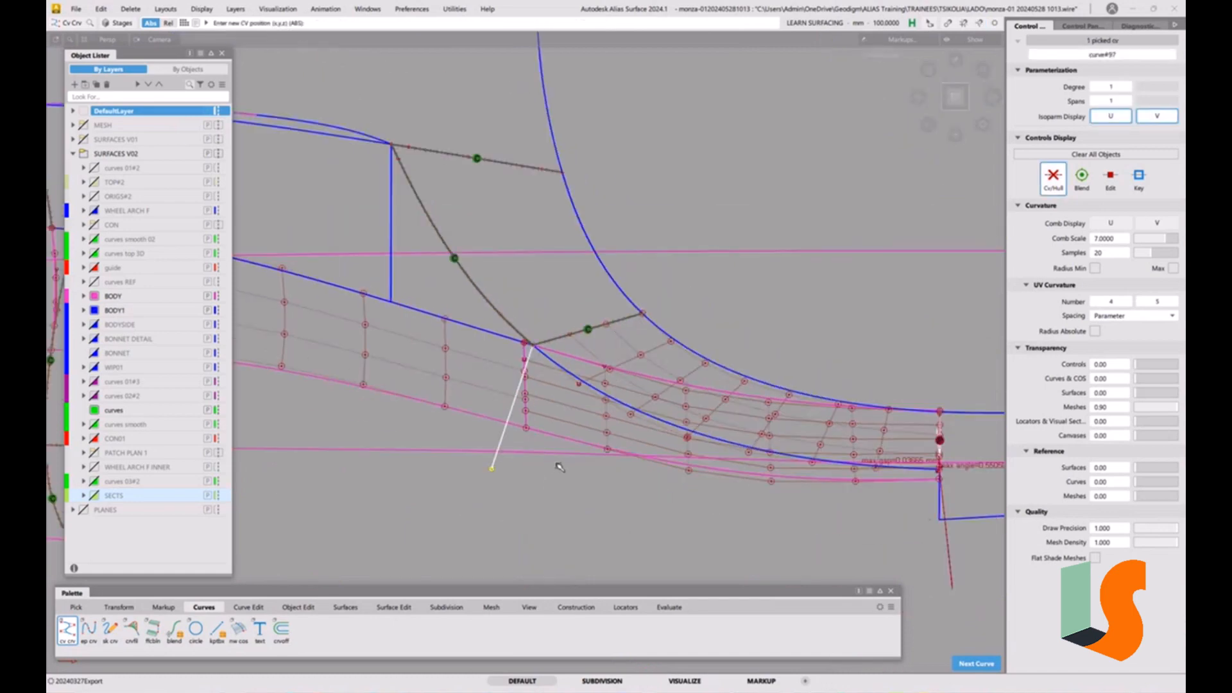
{"action": "key", "text": "ctrl+z"}
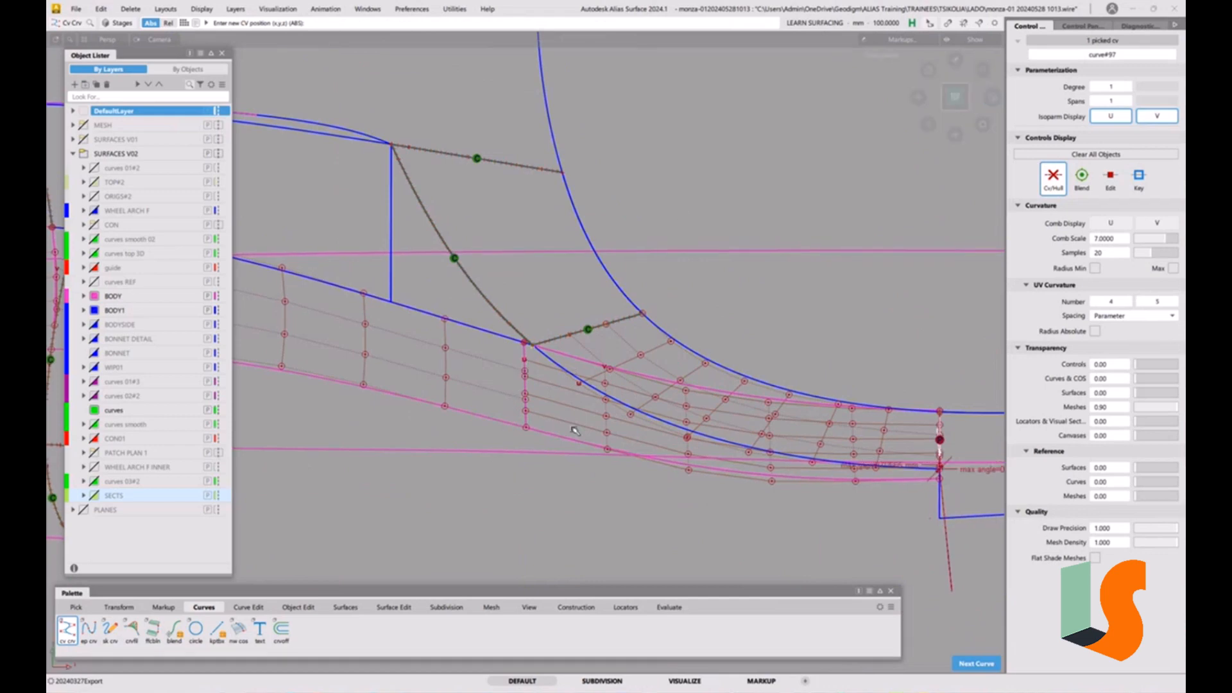
- Delete the two curves at the corner, including the one along the pink surface's upper edge
{"action": "left_click_drag", "start_coordinate": [565, 385], "coordinate": [552, 362], "text": "ctrl+shift"}
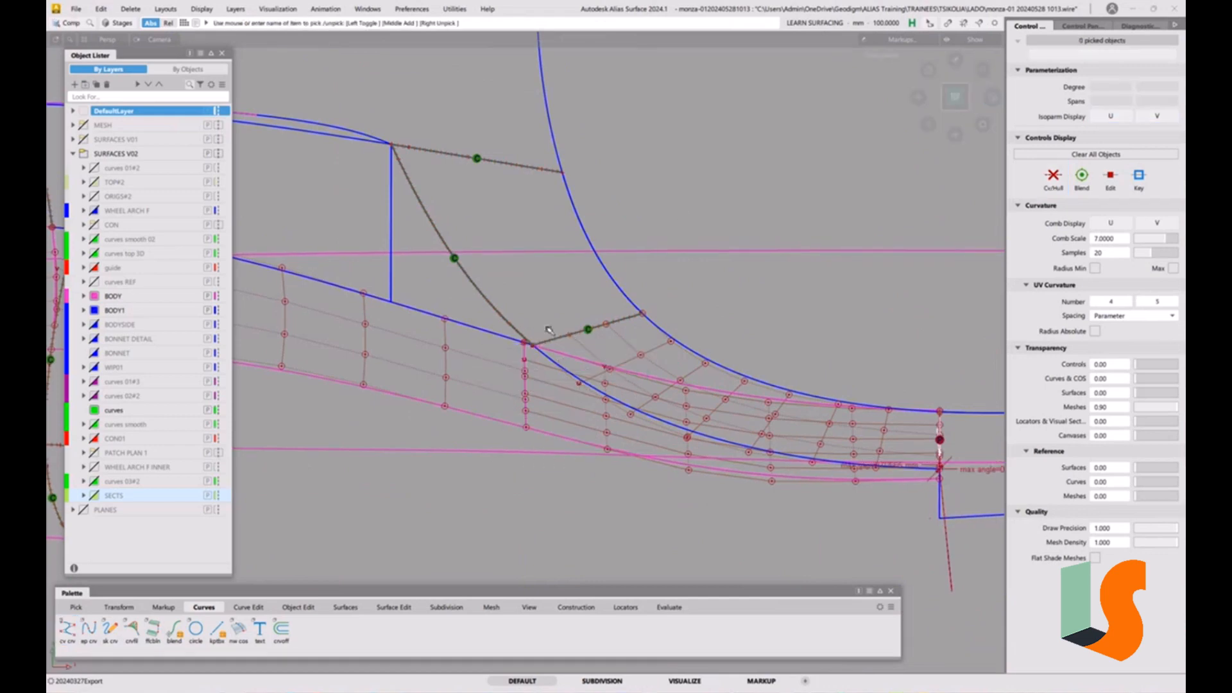
{"action": "left_click", "coordinate": [521, 360]}
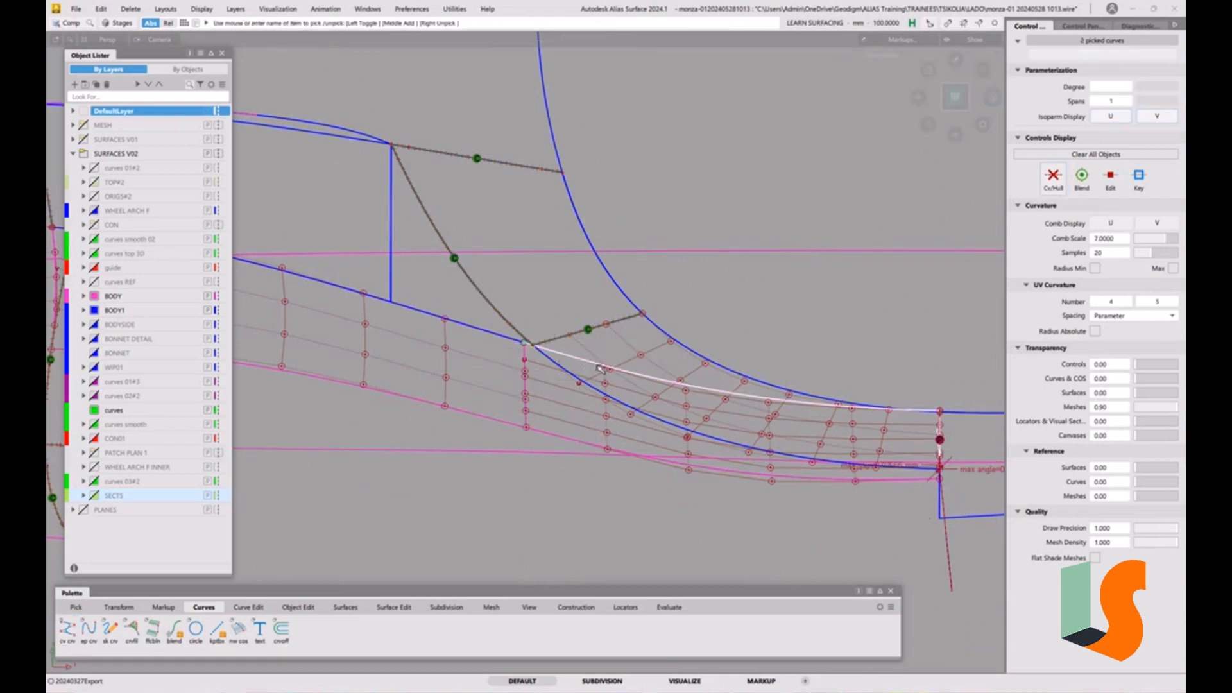
{"action": "key", "text": "Delete"}
{"action": "left_click", "coordinate": [566, 388]}
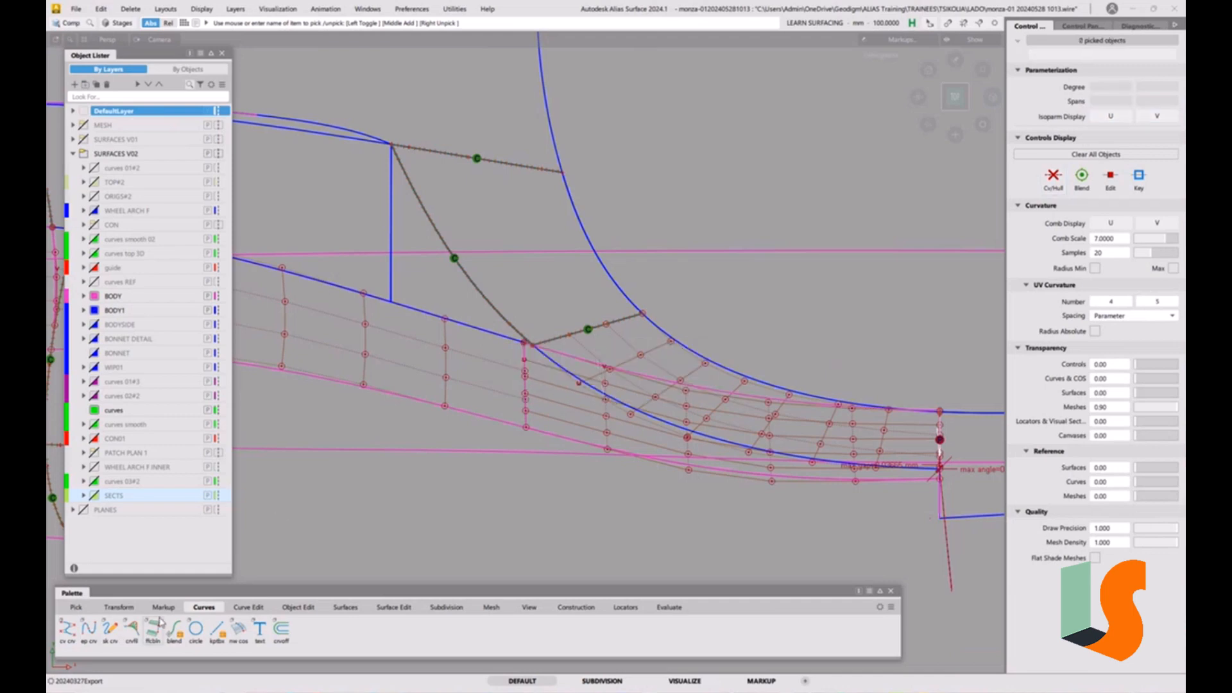
- Draw a degree 1 CV curve from the corner, snapped to surface#98 at U=1, straight across the pink surfaces past their lower edge
{"action": "left_click", "coordinate": [68, 630]}
{"action": "left_click", "coordinate": [551, 344]}
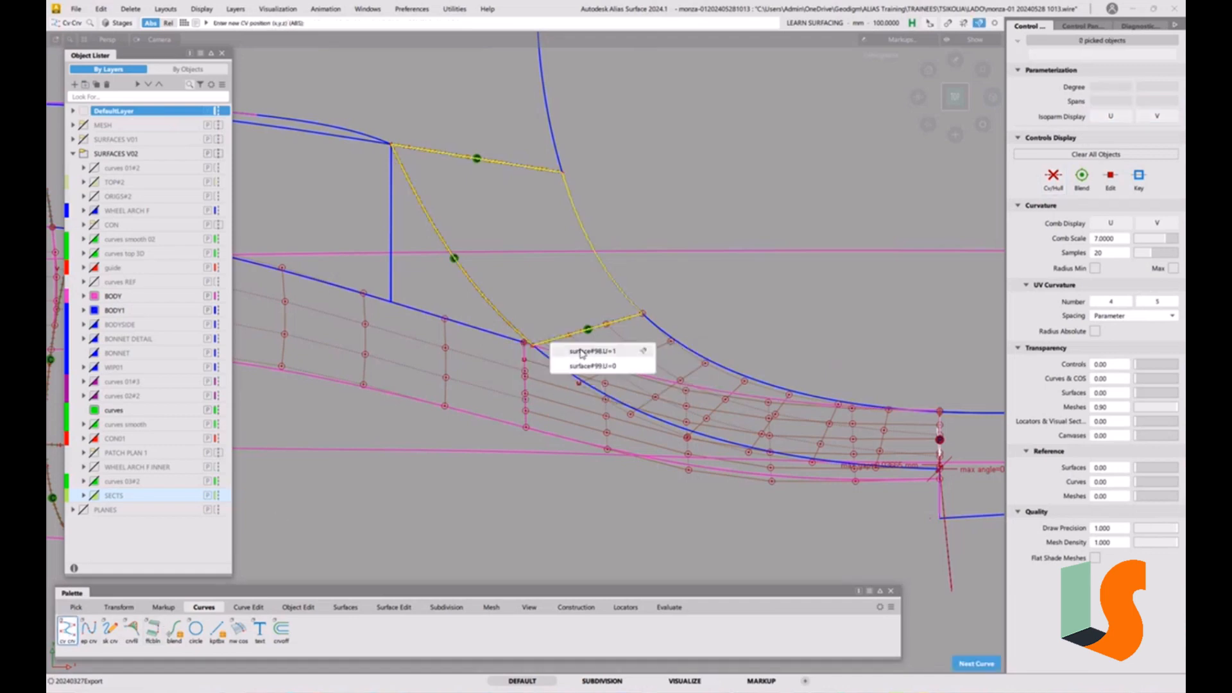
{"action": "left_click", "coordinate": [642, 350]}
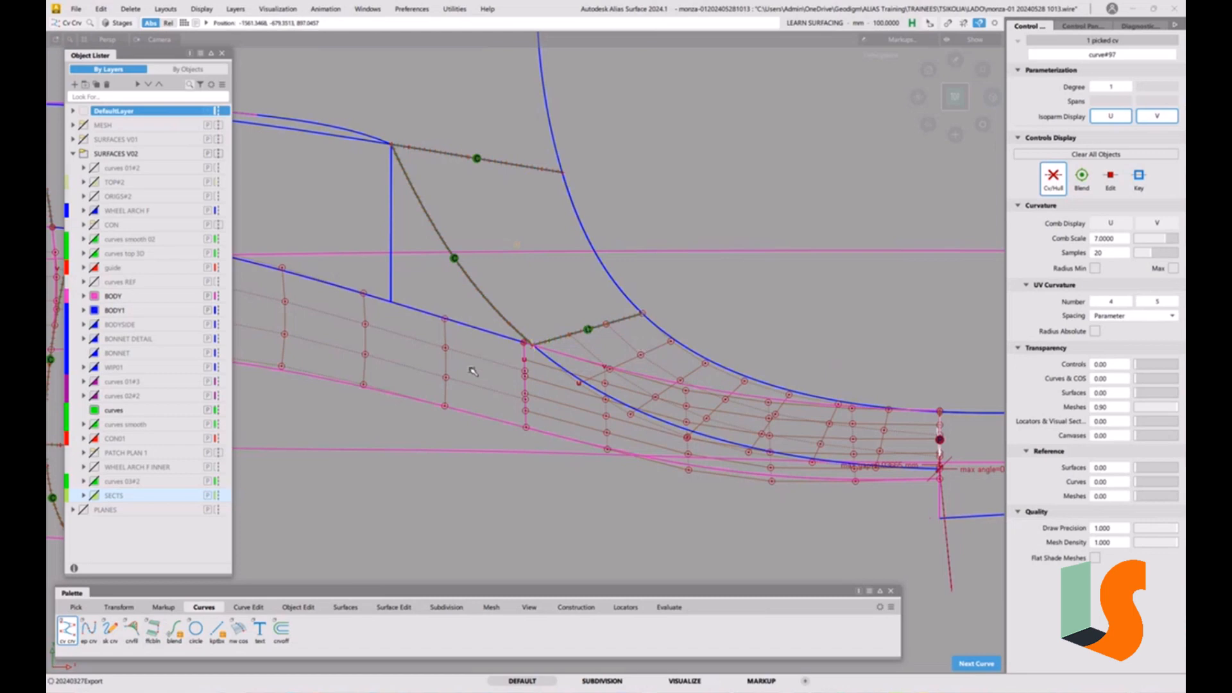
{"action": "left_click", "coordinate": [524, 509]}
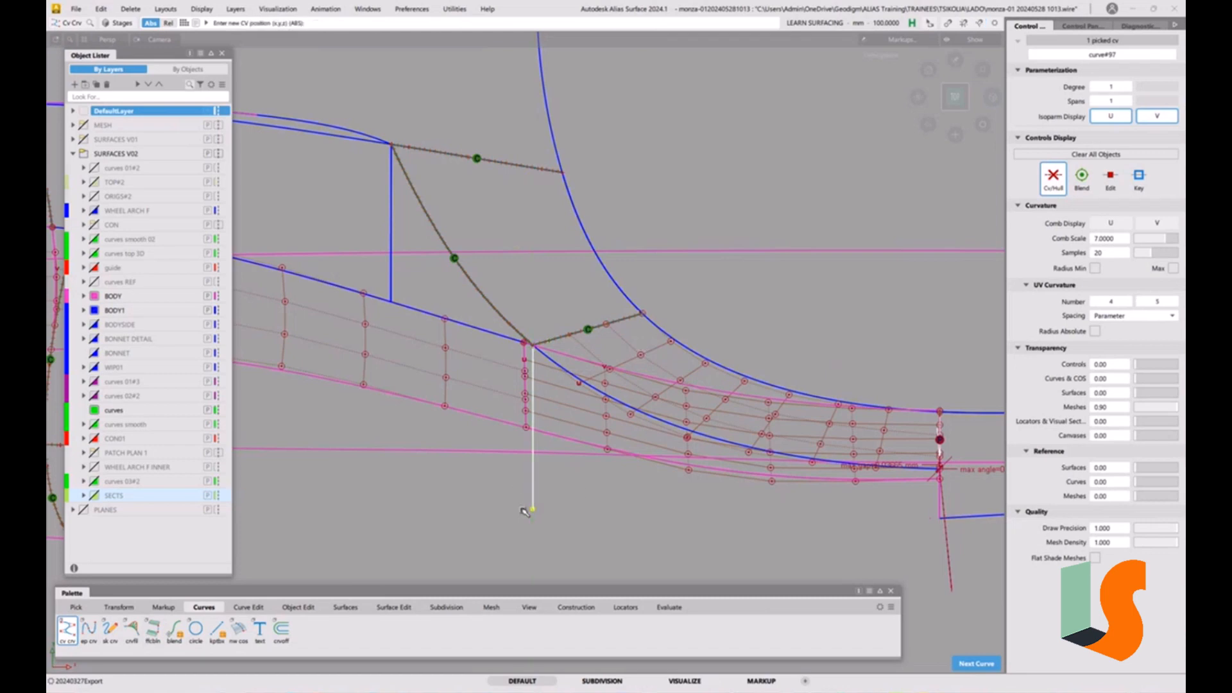
{"action": "left_click_drag", "start_coordinate": [580, 512], "coordinate": [578, 395], "text": "ctrl+shift"}
{"action": "right_click_drag", "start_coordinate": [561, 425], "coordinate": [565, 387], "text": "ctrl+shift"}
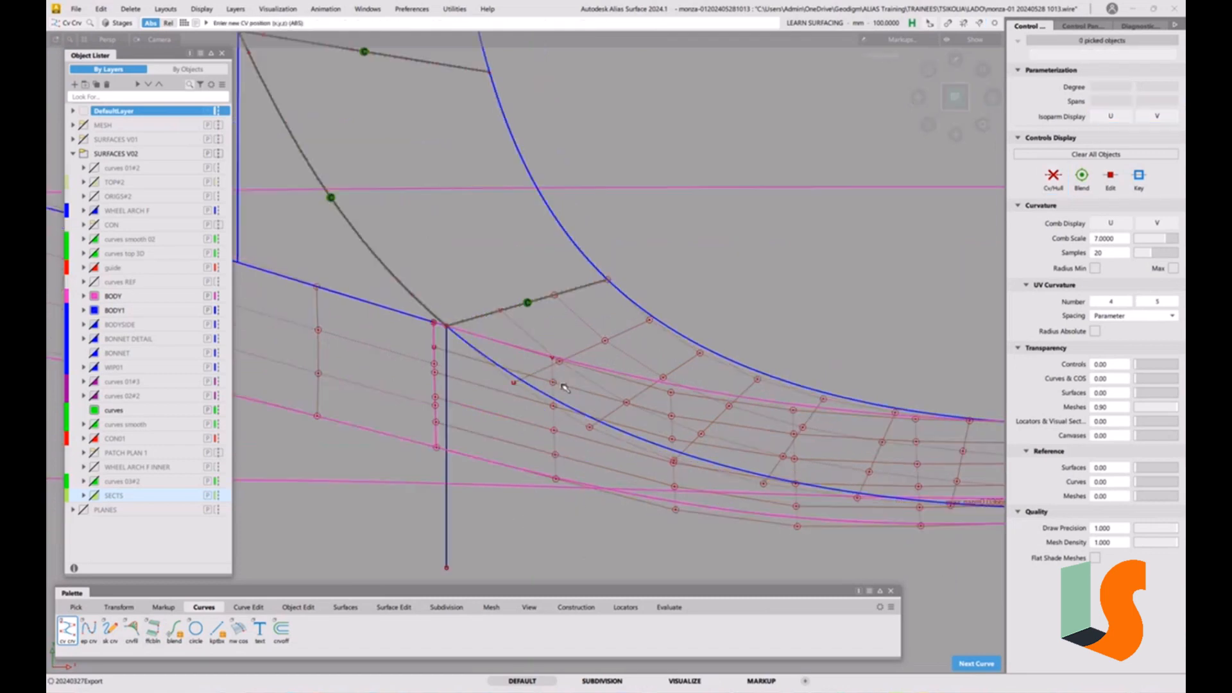
- Extend the U=1 edge of pink surface#77 past the new dividing line
{"action": "middle_click_drag", "start_coordinate": [563, 407], "coordinate": [485, 353], "text": "ctrl+shift"}
{"action": "left_click", "coordinate": [440, 383]}
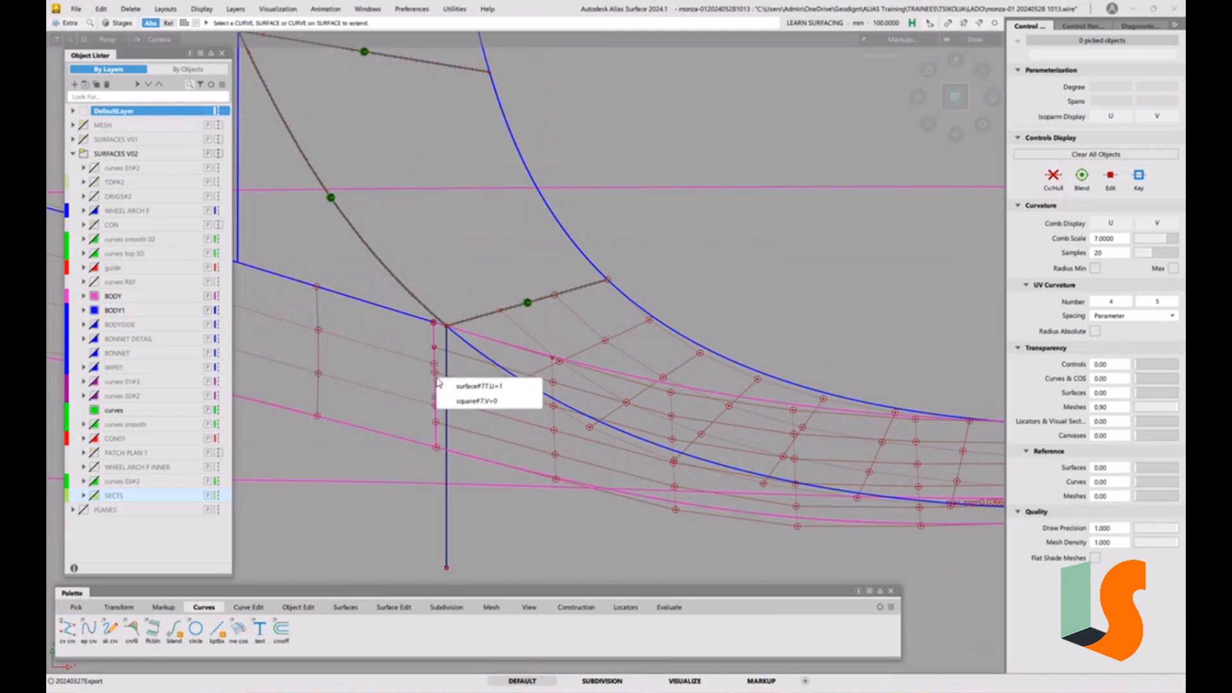
{"action": "left_click", "coordinate": [462, 404]}
{"action": "left_click_drag", "start_coordinate": [385, 465], "coordinate": [482, 399]}
- Trim convert surface#77 and its adjoining pink surface at the dividing line, projecting along Z
{"action": "left_click", "coordinate": [299, 607]}
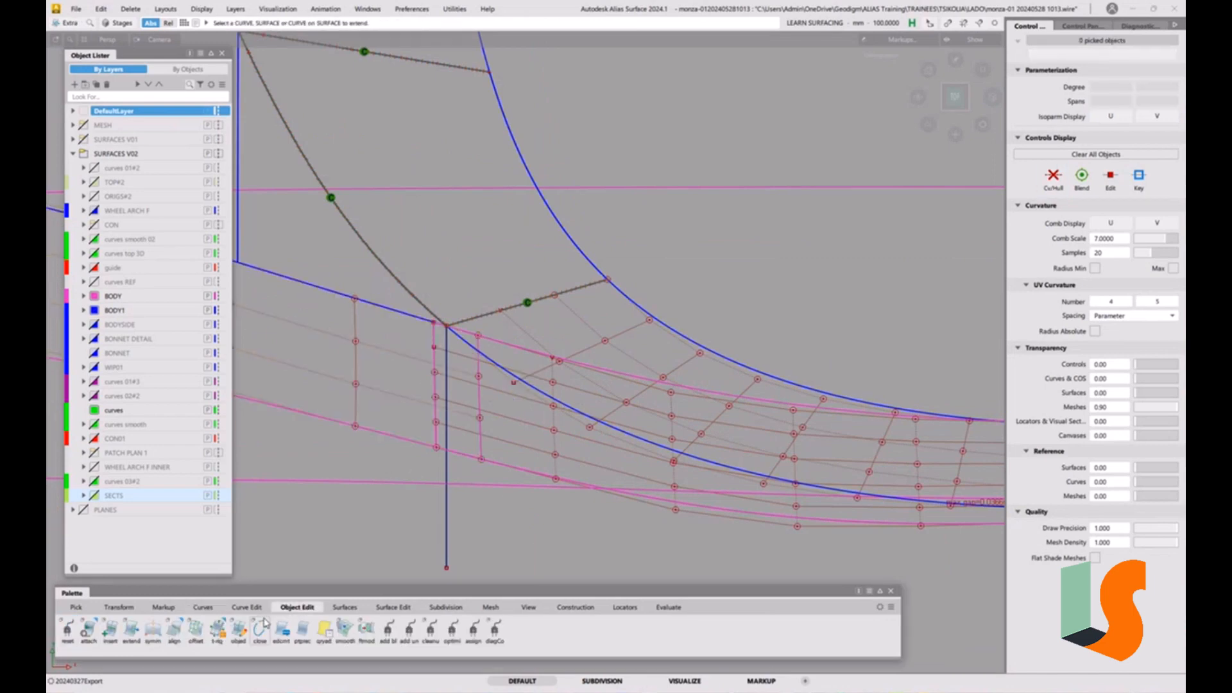
{"action": "left_click", "coordinate": [392, 607]}
{"action": "double_click", "coordinate": [89, 629]}
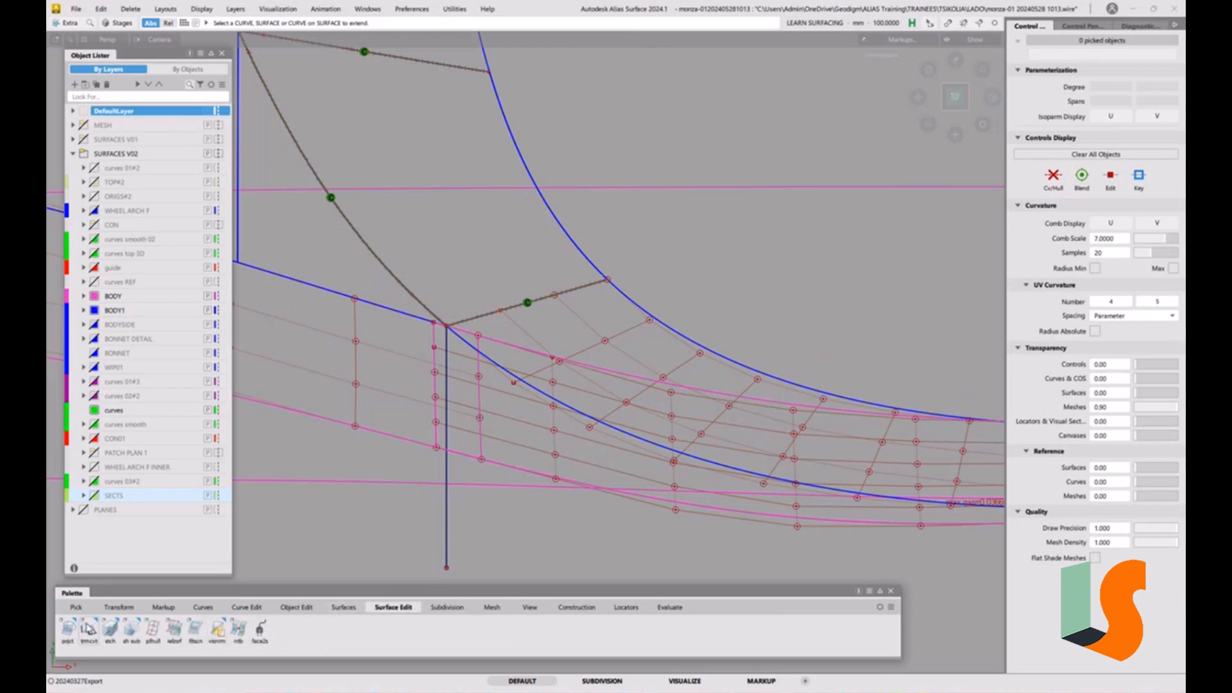
{"action": "left_click", "coordinate": [416, 450]}
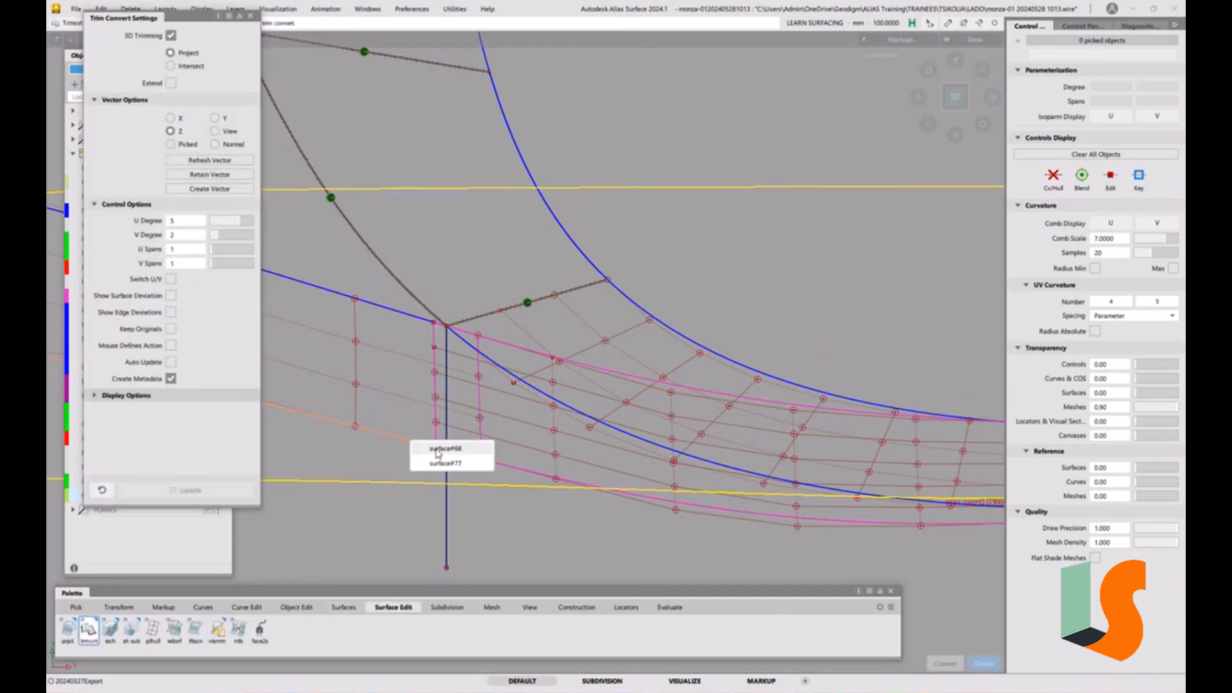
{"action": "left_click", "coordinate": [447, 464]}
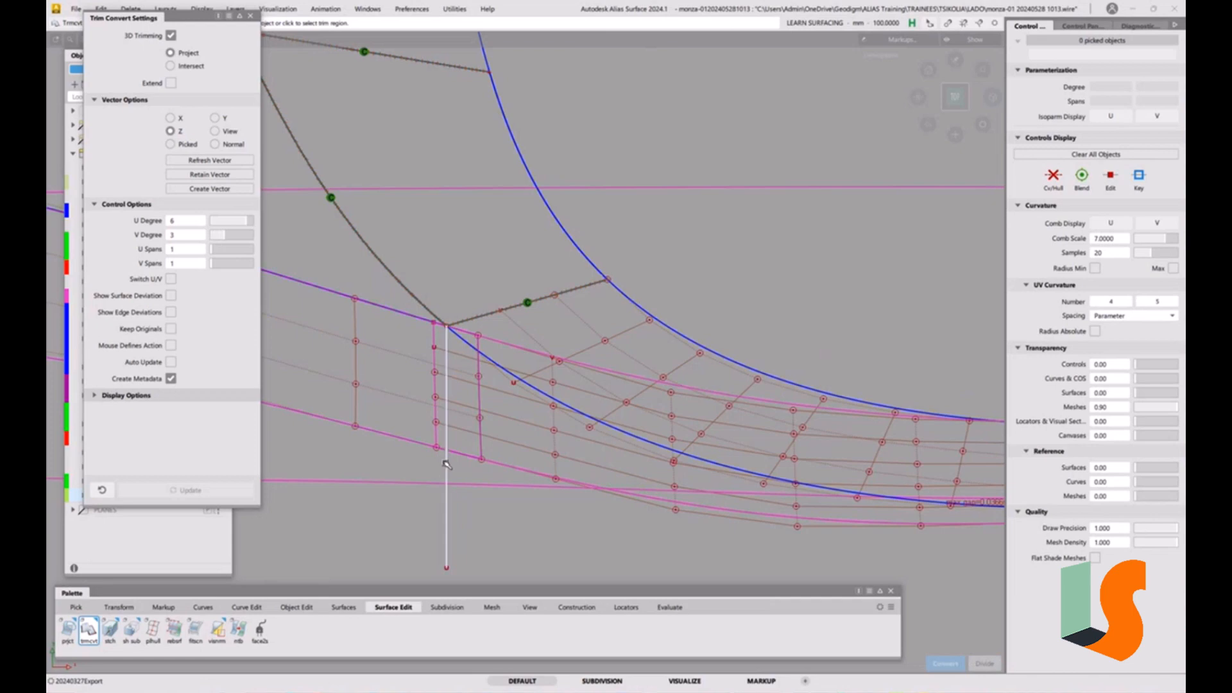
{"action": "left_click", "coordinate": [475, 459]}
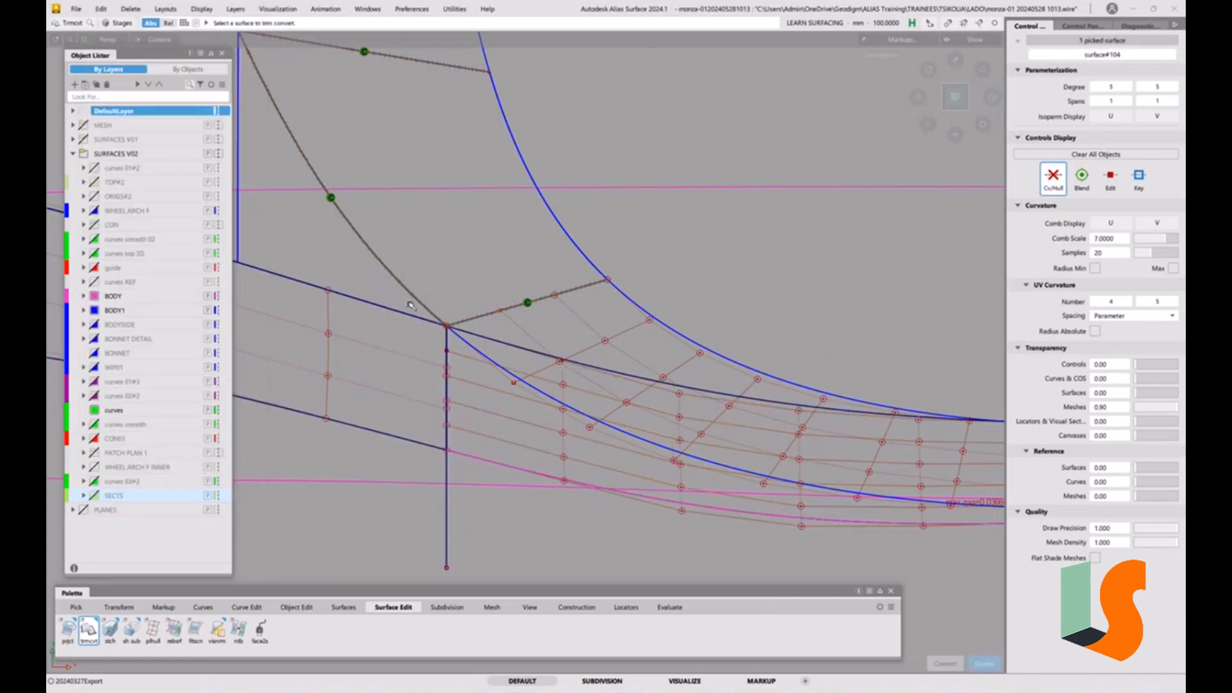
{"action": "left_click", "coordinate": [249, 18]}
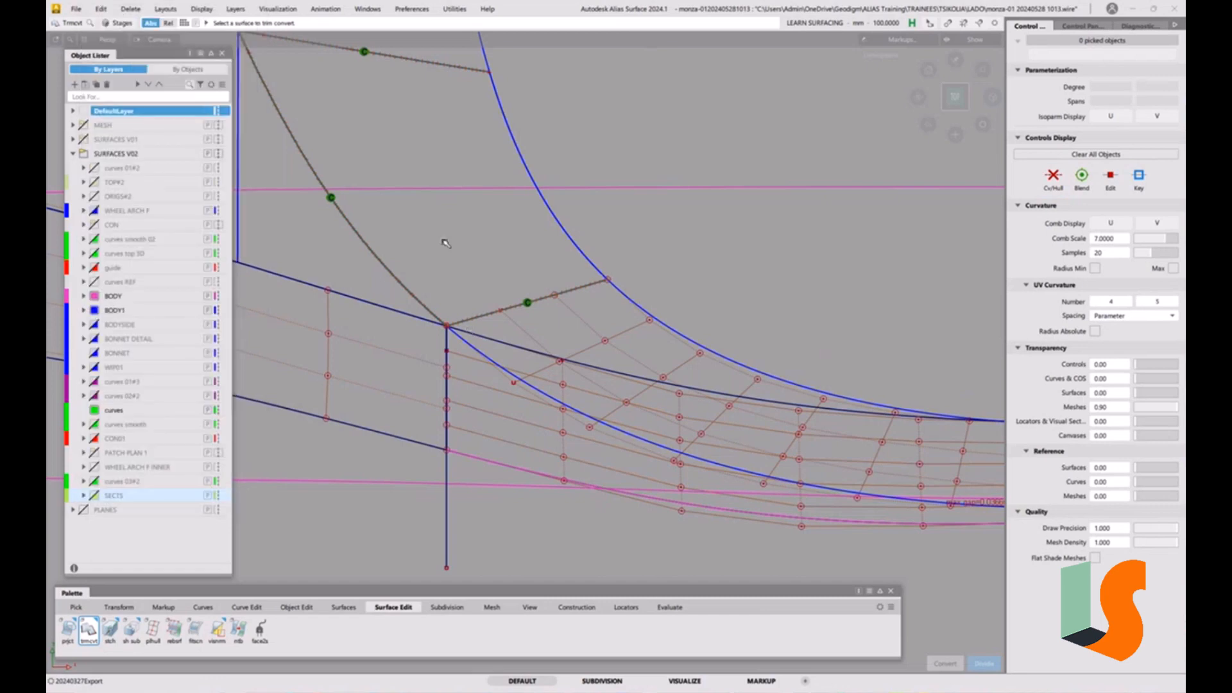
- Assign the two trim-converted pink strip surfaces to the BODY layer
{"action": "right_click_drag", "start_coordinate": [444, 240], "coordinate": [502, 383], "text": "alt+shift"}
{"action": "left_click_drag", "start_coordinate": [627, 422], "coordinate": [577, 434], "text": "ctrl+shift"}
{"action": "left_click", "coordinate": [627, 408]}
{"action": "left_click", "coordinate": [535, 371]}
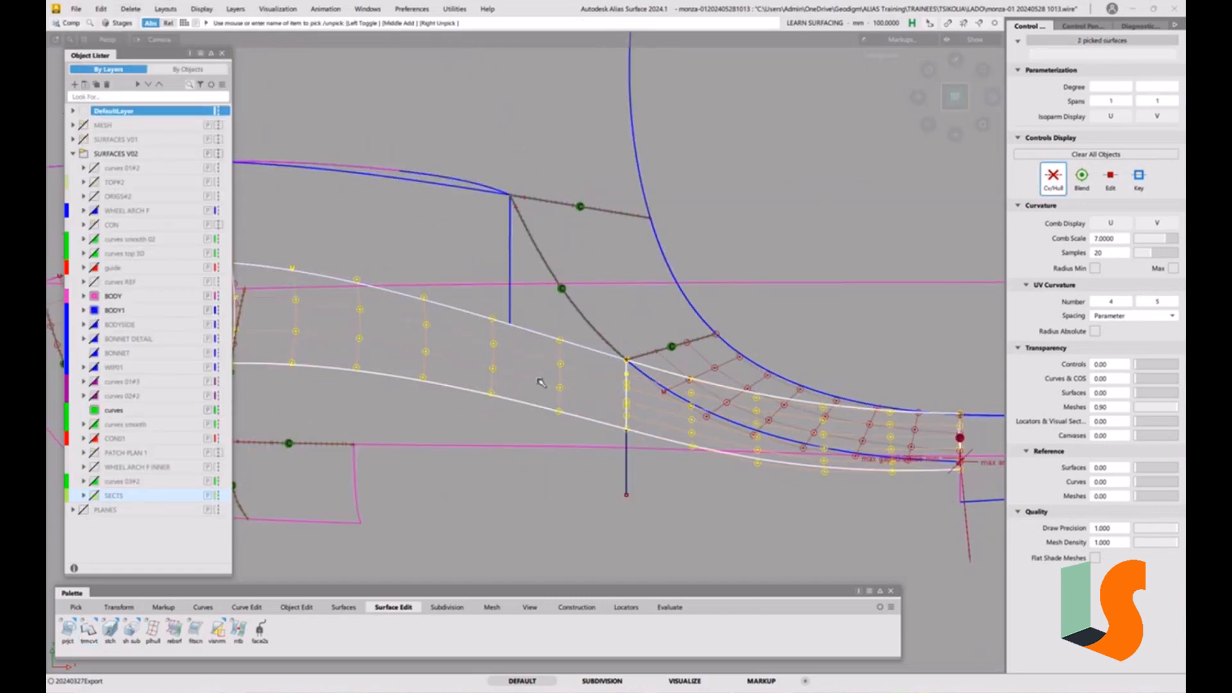
{"action": "right_click", "coordinate": [101, 298]}
{"action": "left_click", "coordinate": [144, 303]}
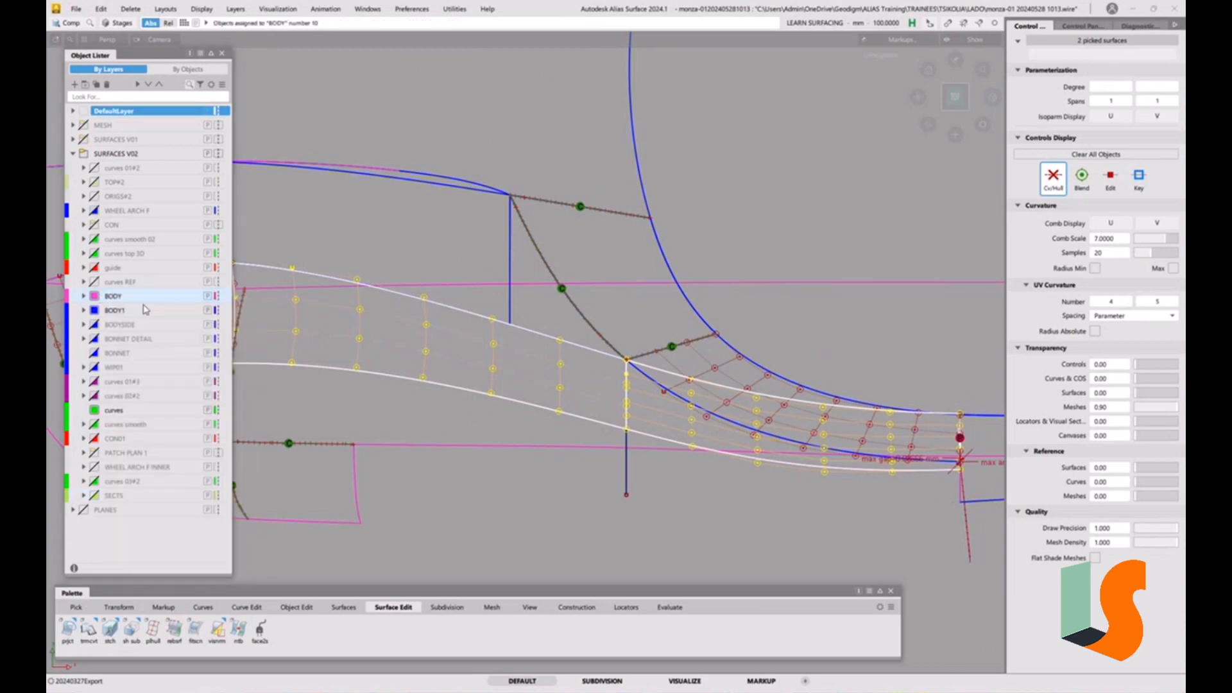
- Delete the dividing line curve that crosses the pink strip junction
{"action": "left_click_drag", "start_coordinate": [585, 387], "coordinate": [601, 396], "text": "ctrl+shift"}
{"action": "left_click", "coordinate": [627, 482]}
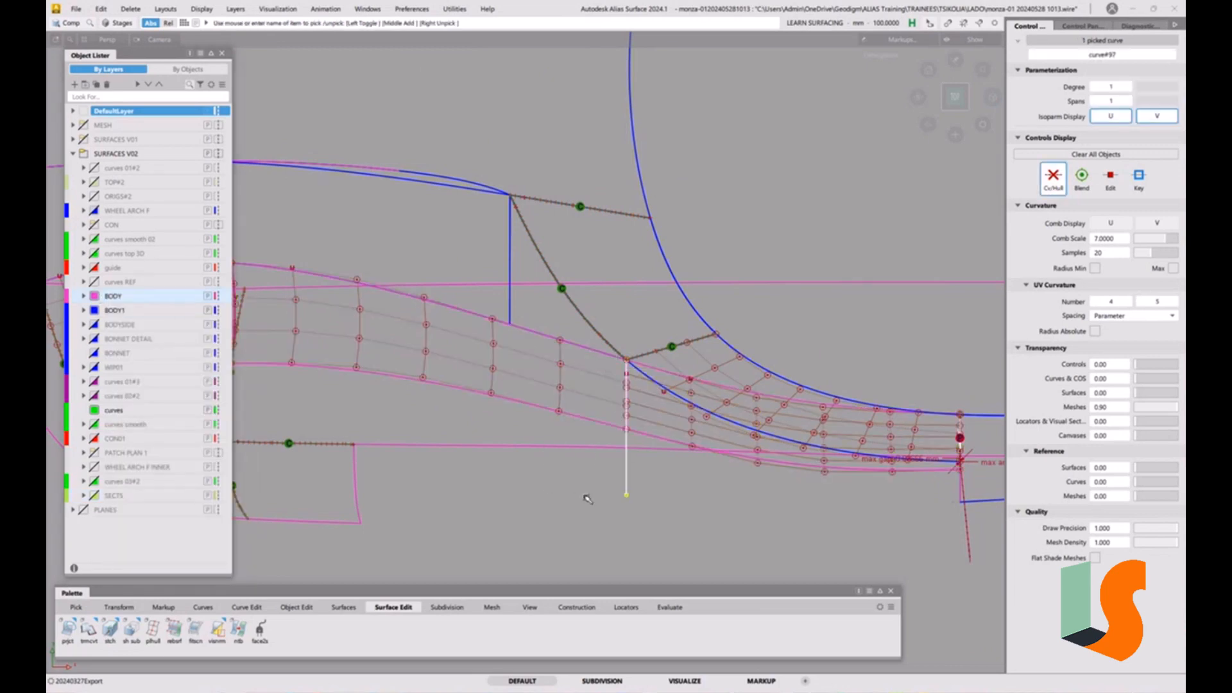
{"action": "key", "text": "Delete"}
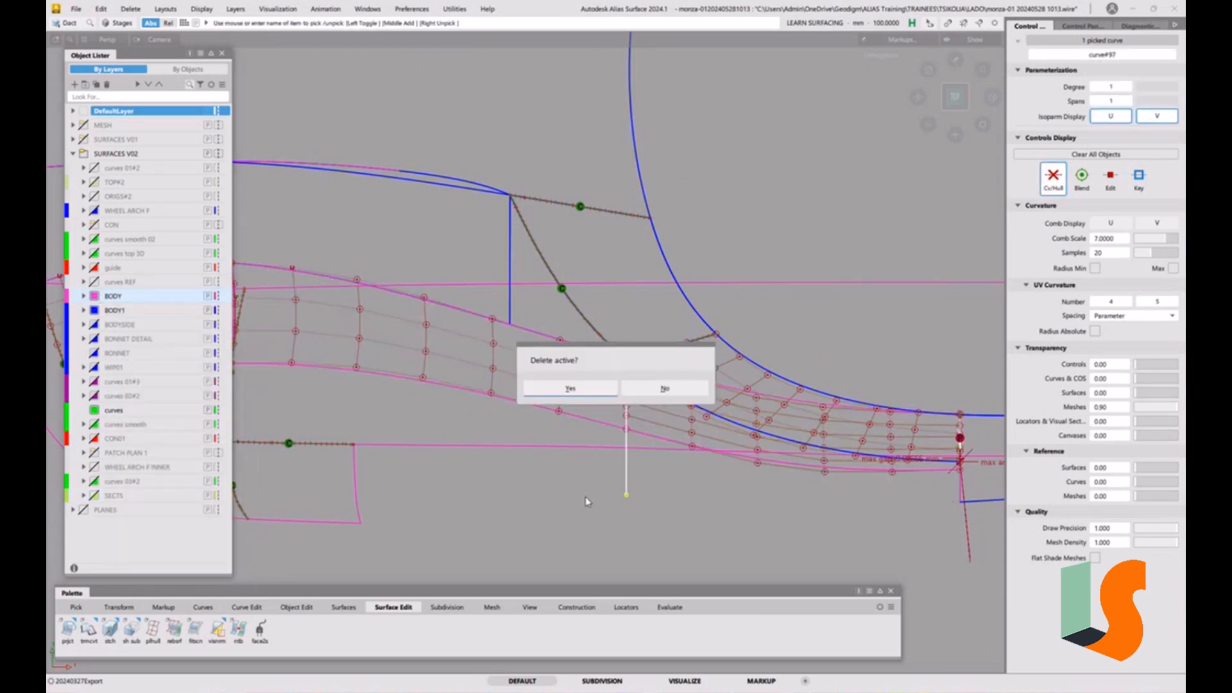
{"action": "left_click", "coordinate": [593, 392]}
- Examine the pink strip's CV layout and its junctions with the fender corner surfaces in top and oblique views
{"action": "middle_click_drag", "start_coordinate": [681, 360], "coordinate": [737, 409], "text": "alt+shift"}
{"action": "right_click_drag", "start_coordinate": [839, 405], "coordinate": [957, 401], "text": "alt+shift"}
{"action": "middle_click_drag", "start_coordinate": [957, 401], "coordinate": [881, 360], "text": "alt+shift"}
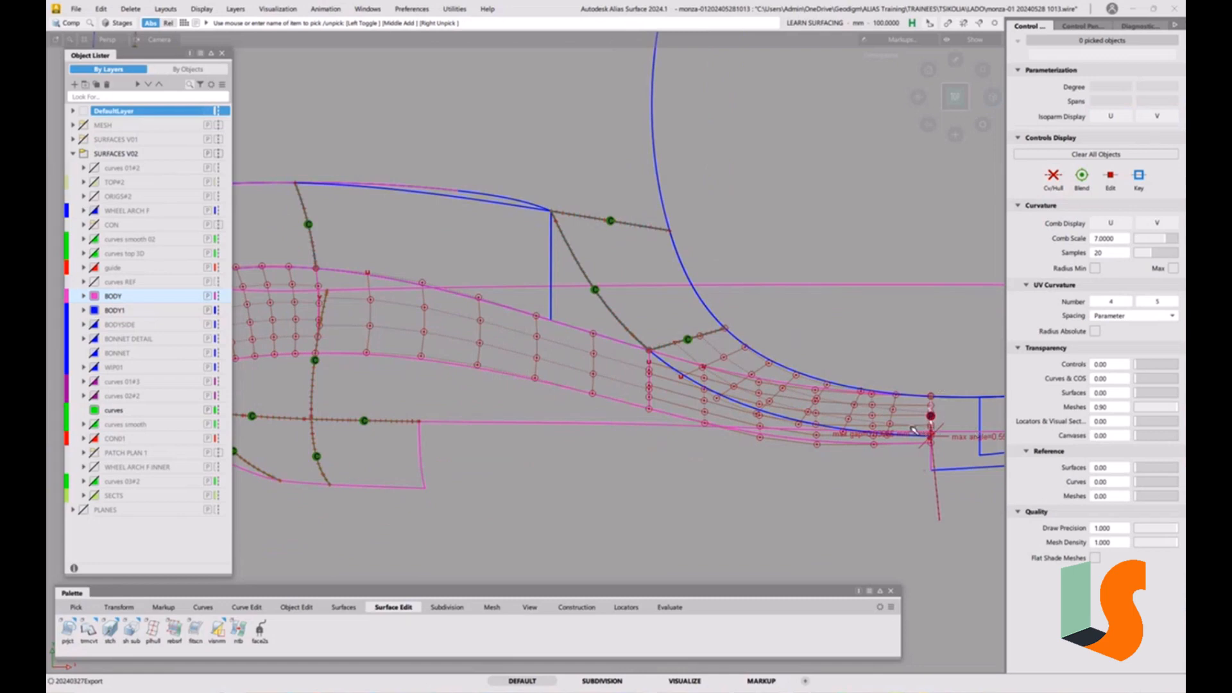
{"action": "right_click_drag", "start_coordinate": [763, 385], "coordinate": [658, 302], "text": "alt+shift"}
{"action": "middle_click_drag", "start_coordinate": [659, 301], "coordinate": [647, 333], "text": "alt+shift"}
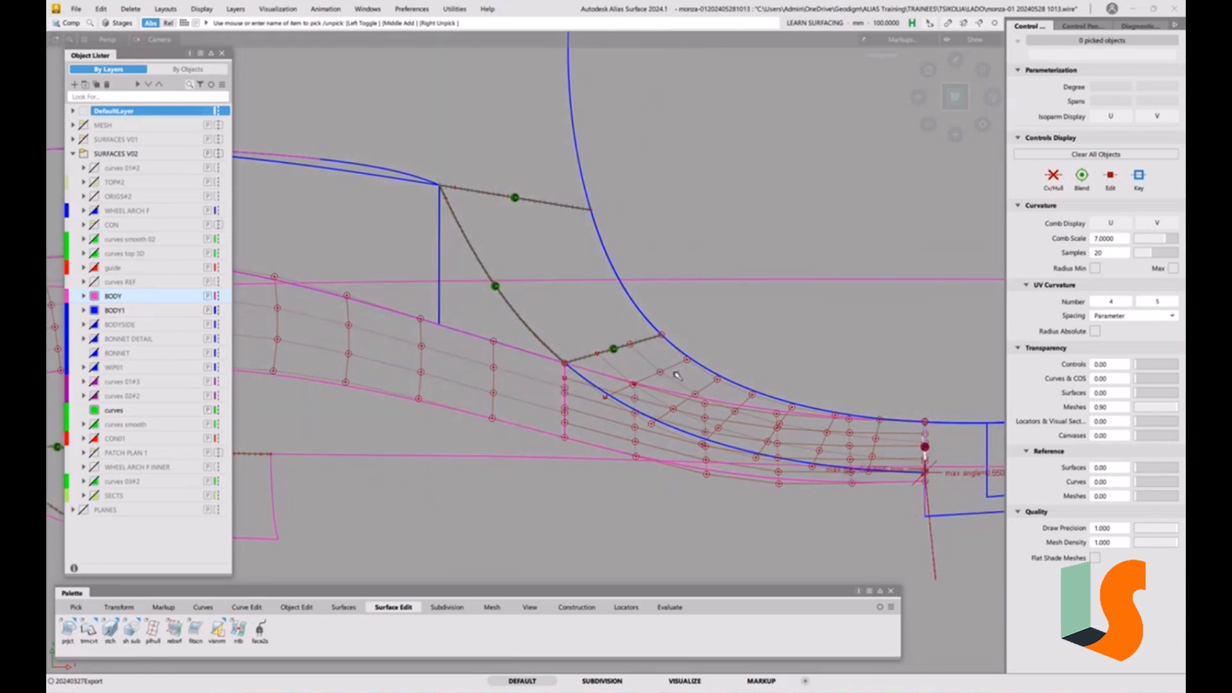
{"action": "right_click_drag", "start_coordinate": [677, 376], "coordinate": [638, 407], "text": "alt+shift"}
{"action": "left_click_drag", "start_coordinate": [638, 406], "coordinate": [610, 379], "text": "alt+shift"}
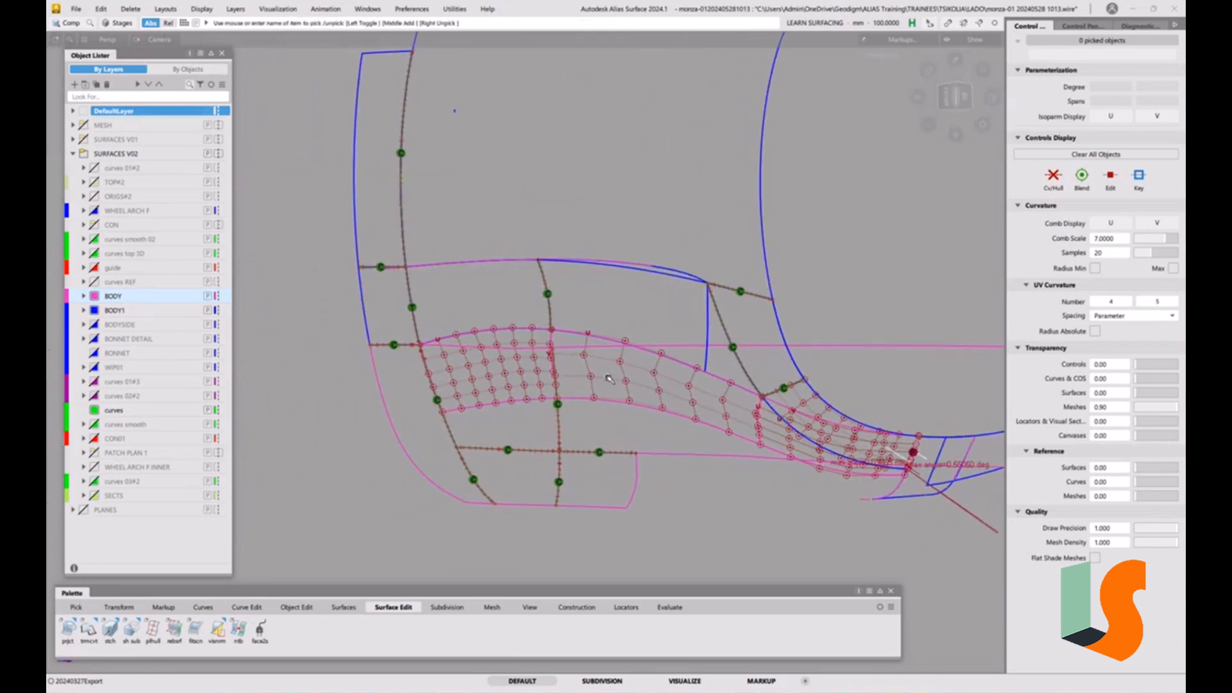
{"action": "left_click_drag", "start_coordinate": [537, 355], "coordinate": [766, 360], "text": "alt+shift"}
{"action": "middle_click_drag", "start_coordinate": [766, 360], "coordinate": [733, 342], "text": "alt+shift"}
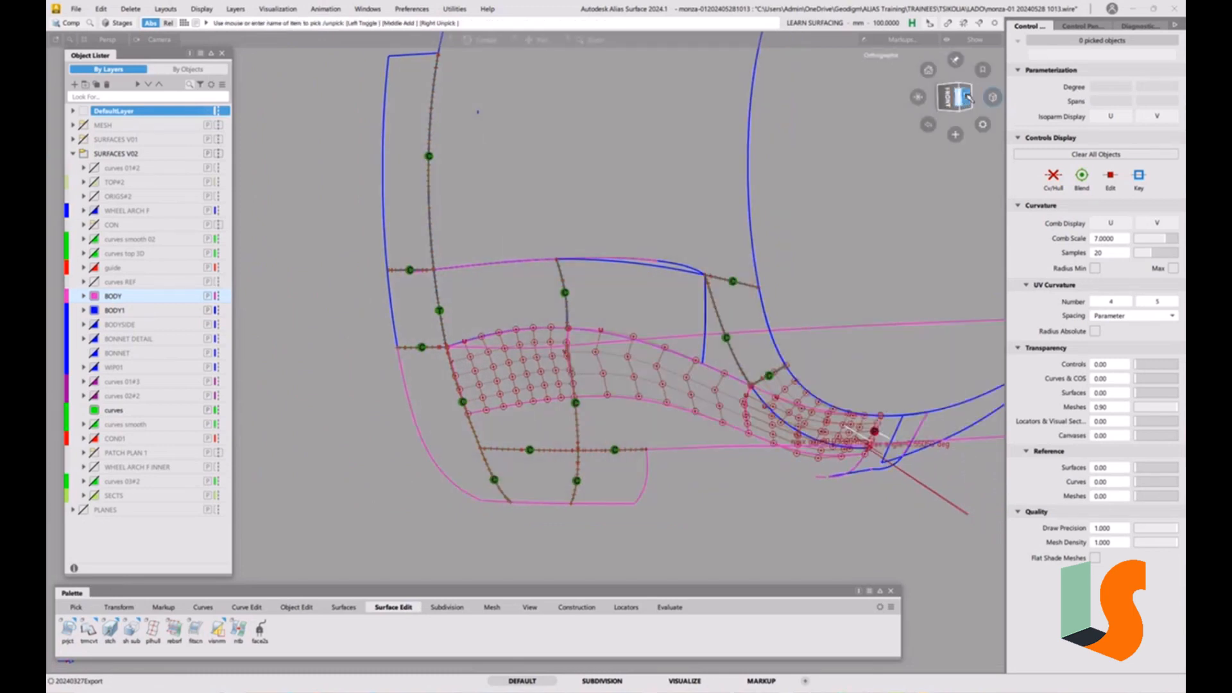
{"action": "left_click", "coordinate": [966, 96]}
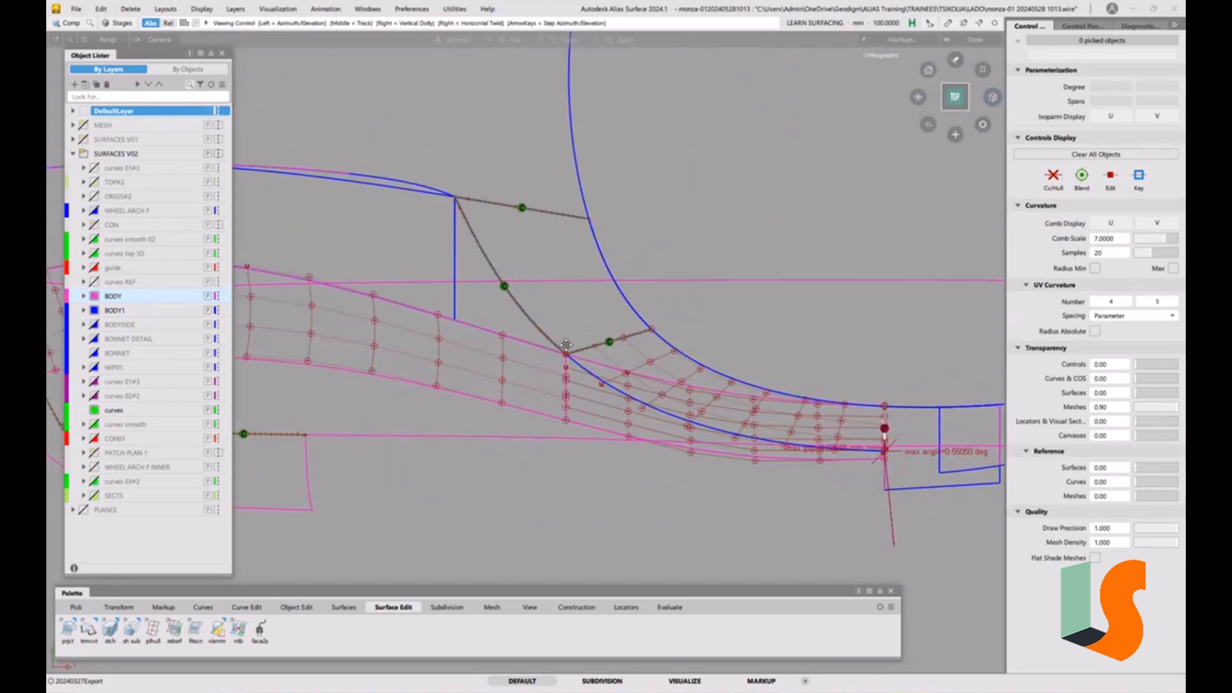
{"action": "middle_click_drag", "start_coordinate": [566, 345], "coordinate": [784, 410], "text": "alt+shift"}
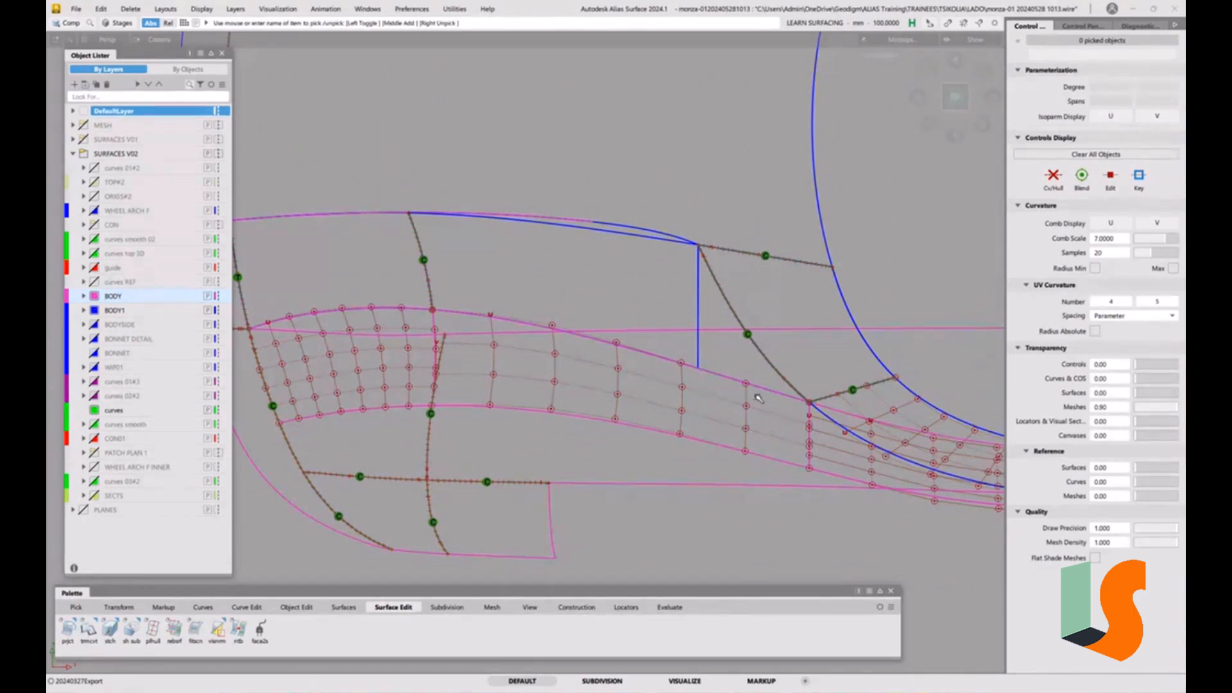
{"action": "scroll", "coordinate": [745, 399], "scroll_direction": "up", "scroll_amount": 3}
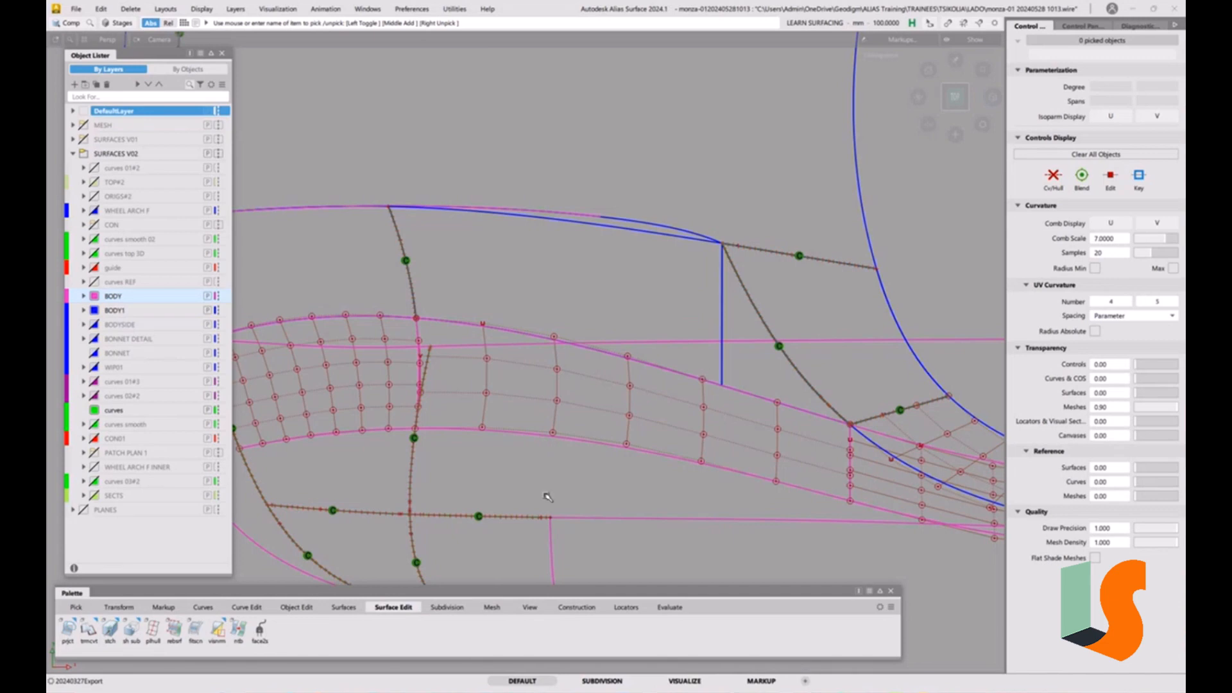
- Configure Align for G0 continuity with Partial and Create History turned off
{"action": "left_click", "coordinate": [296, 607]}
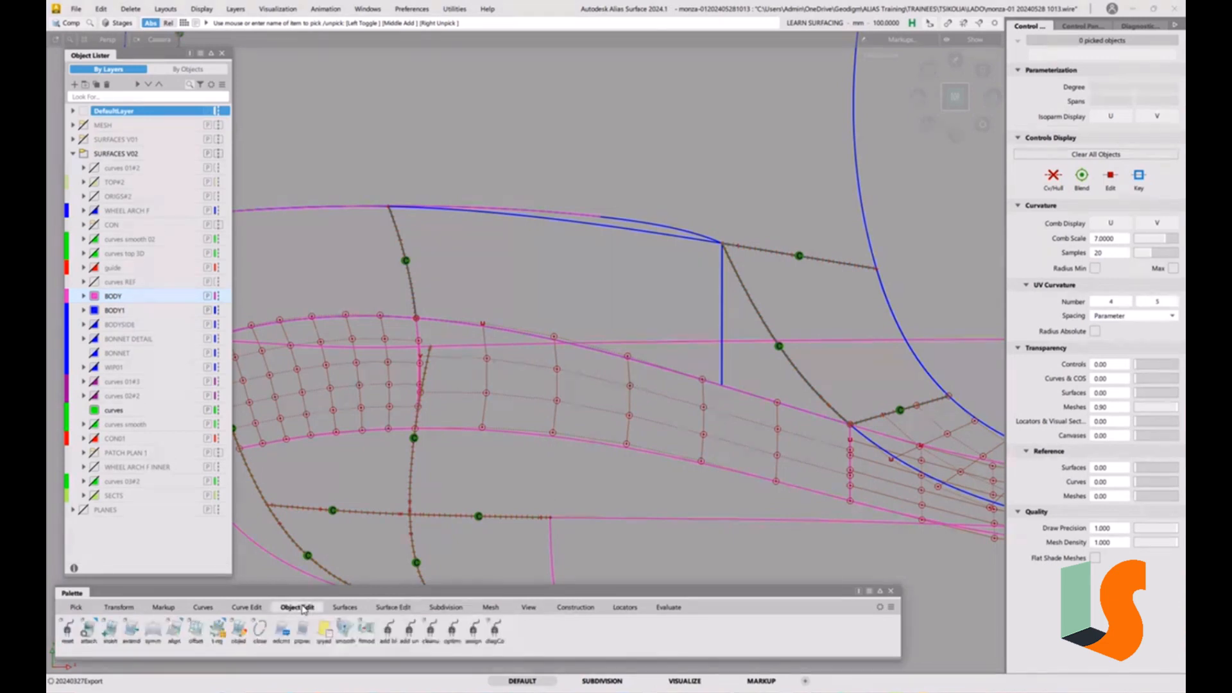
{"action": "double_click", "coordinate": [172, 632]}
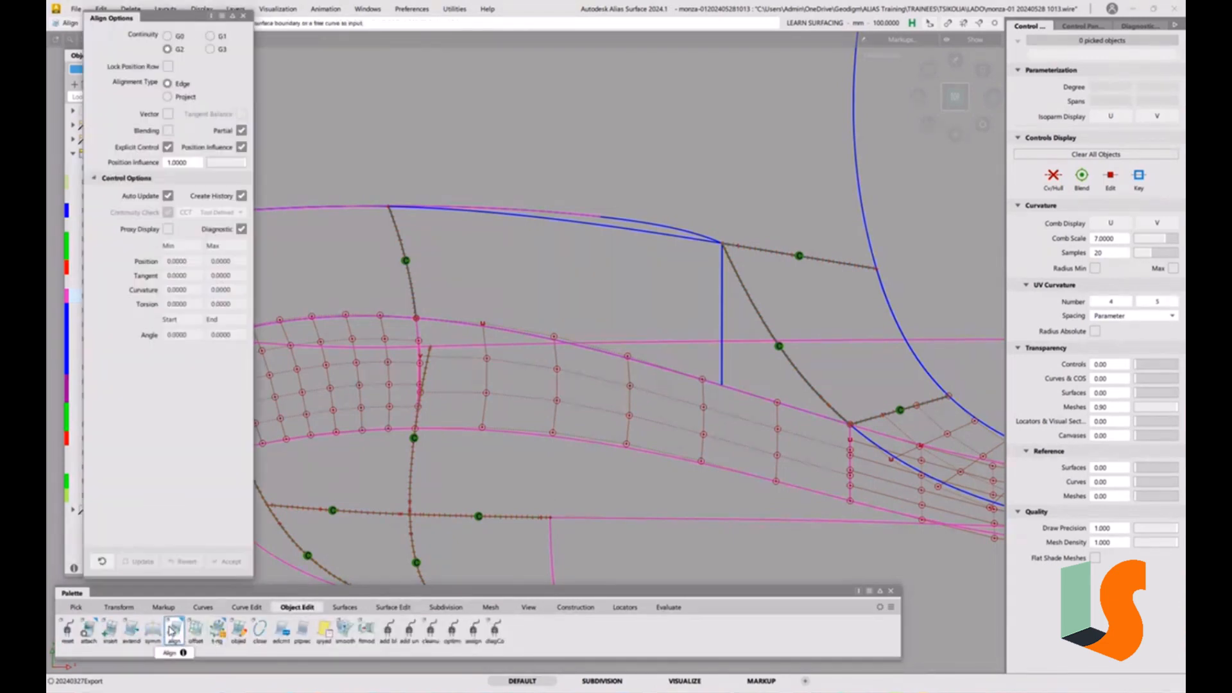
{"action": "left_click", "coordinate": [172, 37]}
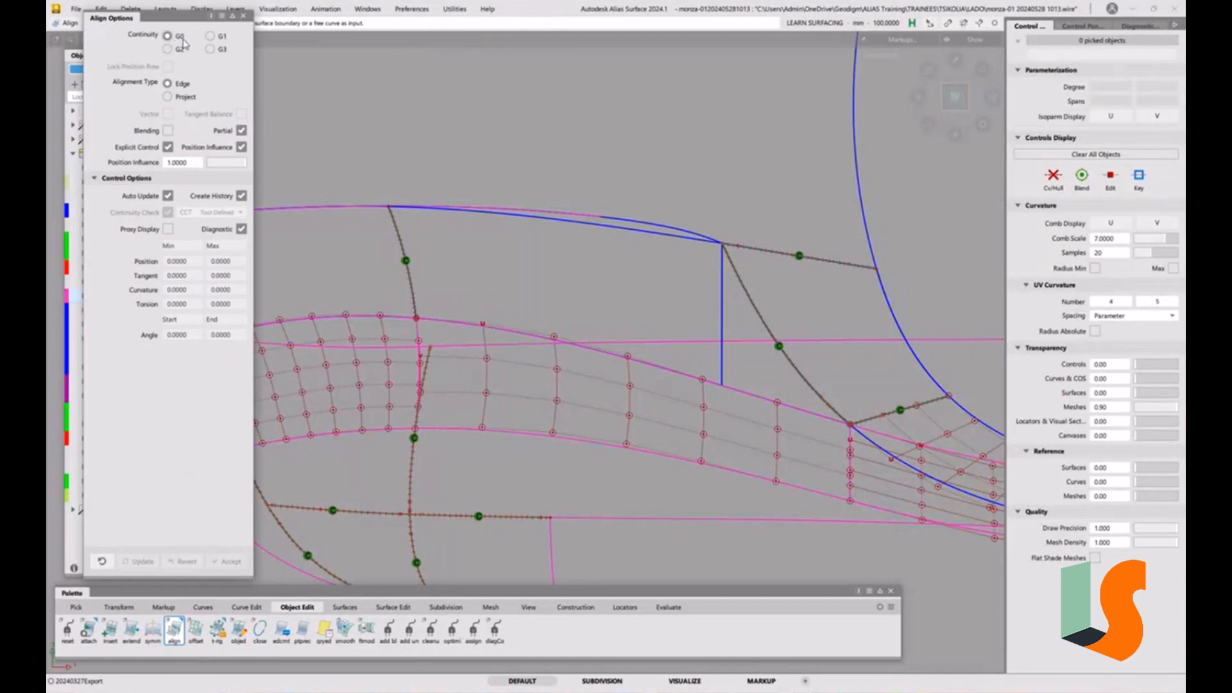
{"action": "left_click", "coordinate": [239, 131]}
{"action": "left_click", "coordinate": [241, 195]}
- Delete the construction history of all the corner and fender surfaces
{"action": "right_click_drag", "start_coordinate": [611, 292], "coordinate": [584, 459], "text": "alt+shift"}
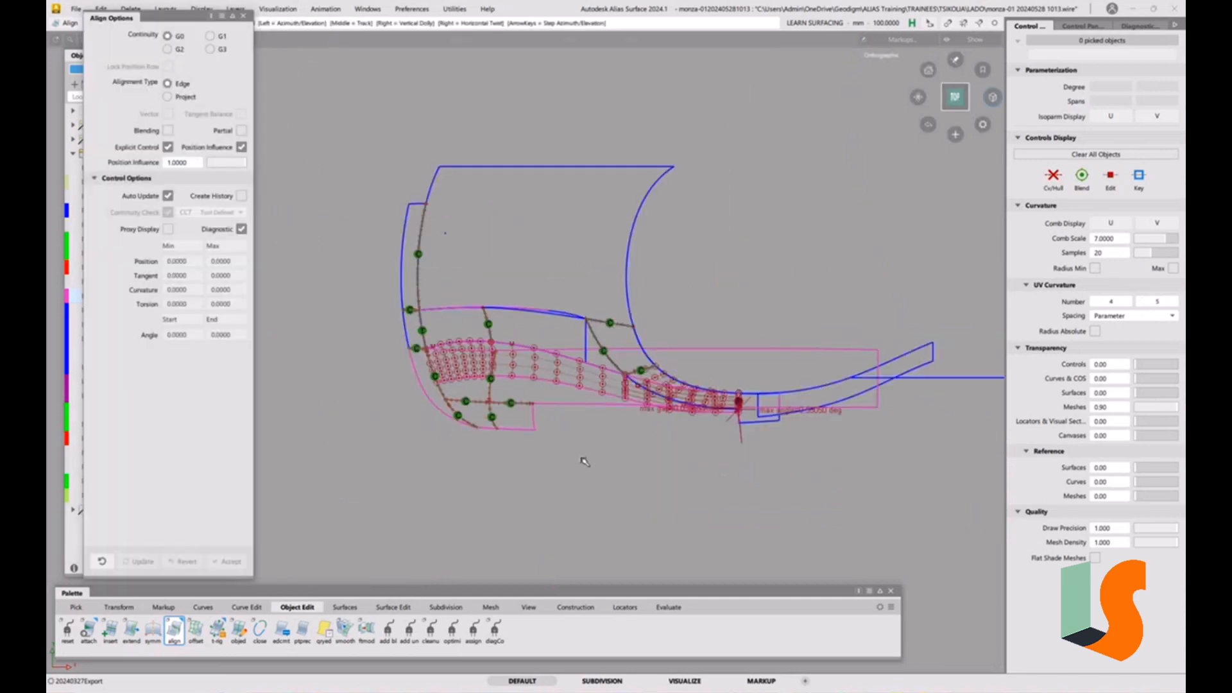
{"action": "left_click_drag", "start_coordinate": [480, 349], "coordinate": [465, 360], "text": "ctrl+shift"}
{"action": "left_click_drag", "start_coordinate": [344, 256], "coordinate": [807, 539]}
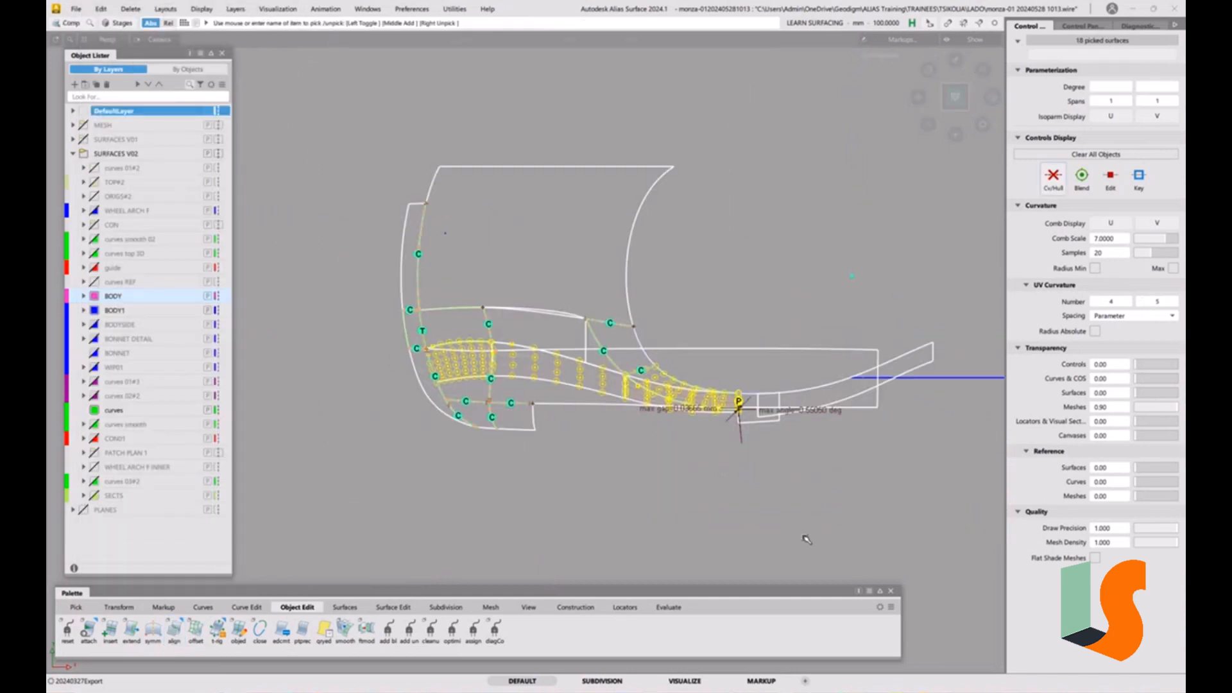
{"action": "key", "text": "ctrl+d"}
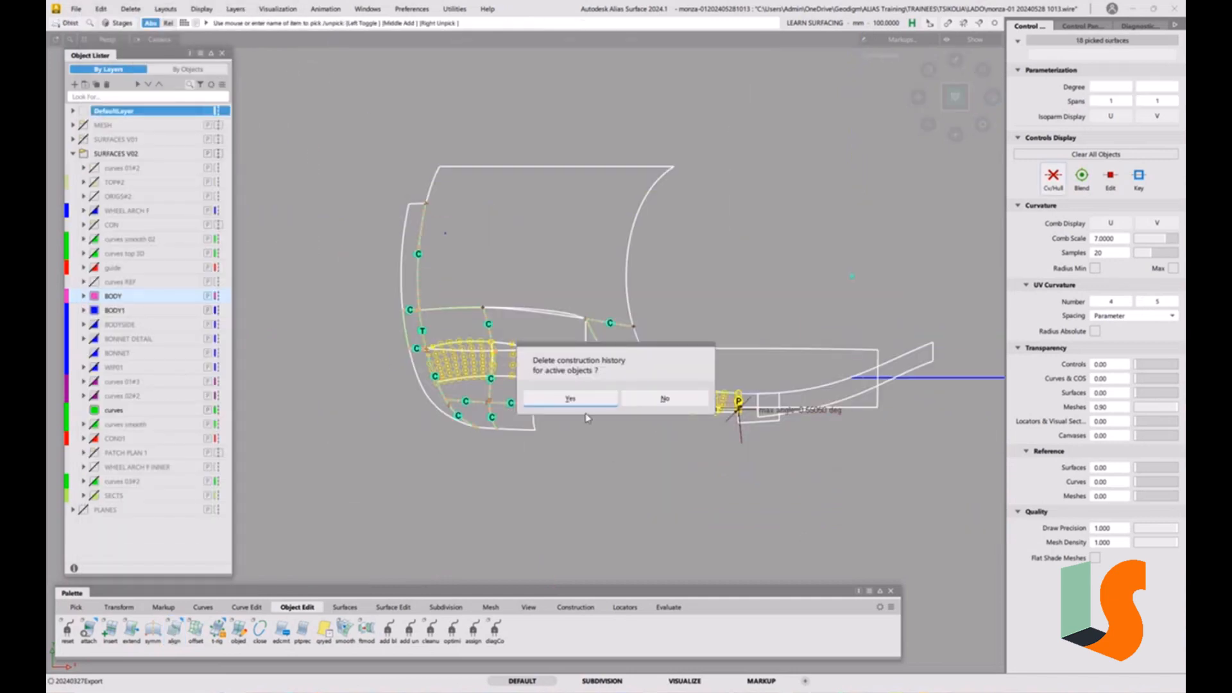
{"action": "left_click", "coordinate": [579, 402]}
{"action": "left_click_drag", "start_coordinate": [615, 410], "coordinate": [610, 346], "text": "ctrl+shift"}
- Align the pink strip's upper edge with G0 continuity to the two adjoining blue surface edges on either side of the vertical edge
{"action": "right_click_drag", "start_coordinate": [600, 360], "coordinate": [676, 416], "text": "alt+shift"}
{"action": "middle_click_drag", "start_coordinate": [677, 416], "coordinate": [643, 323], "text": "alt+shift"}
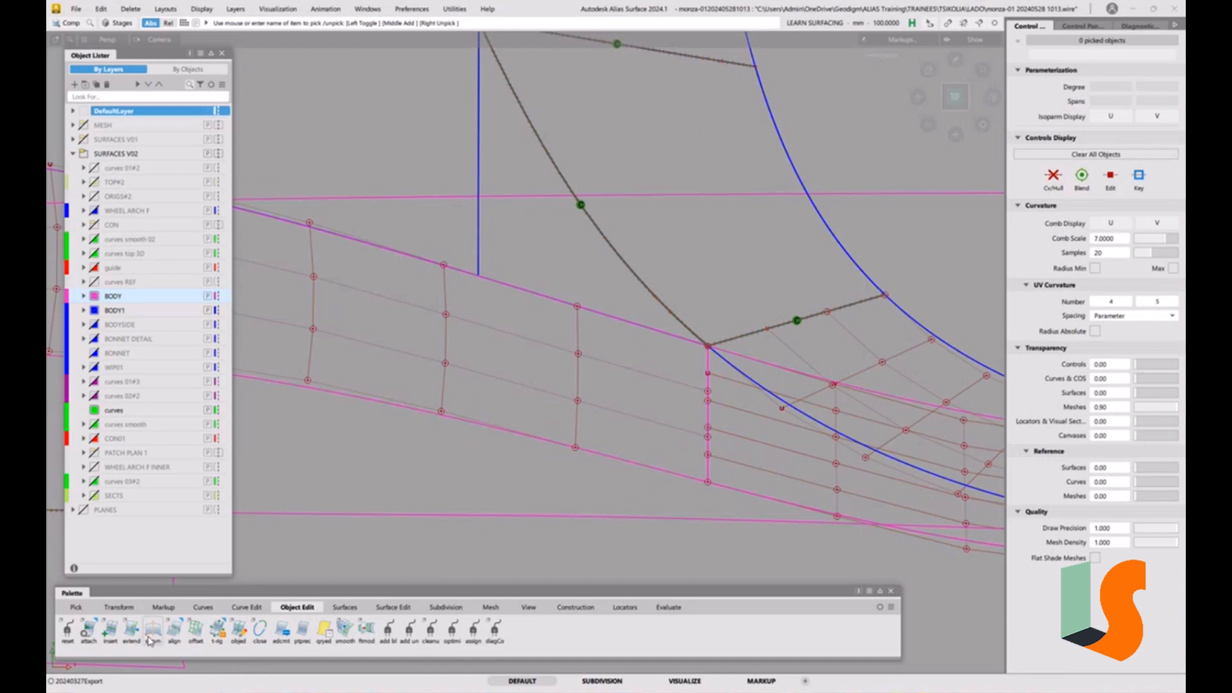
{"action": "double_click", "coordinate": [172, 632]}
{"action": "right_click_drag", "start_coordinate": [550, 297], "coordinate": [595, 437], "text": "alt+shift"}
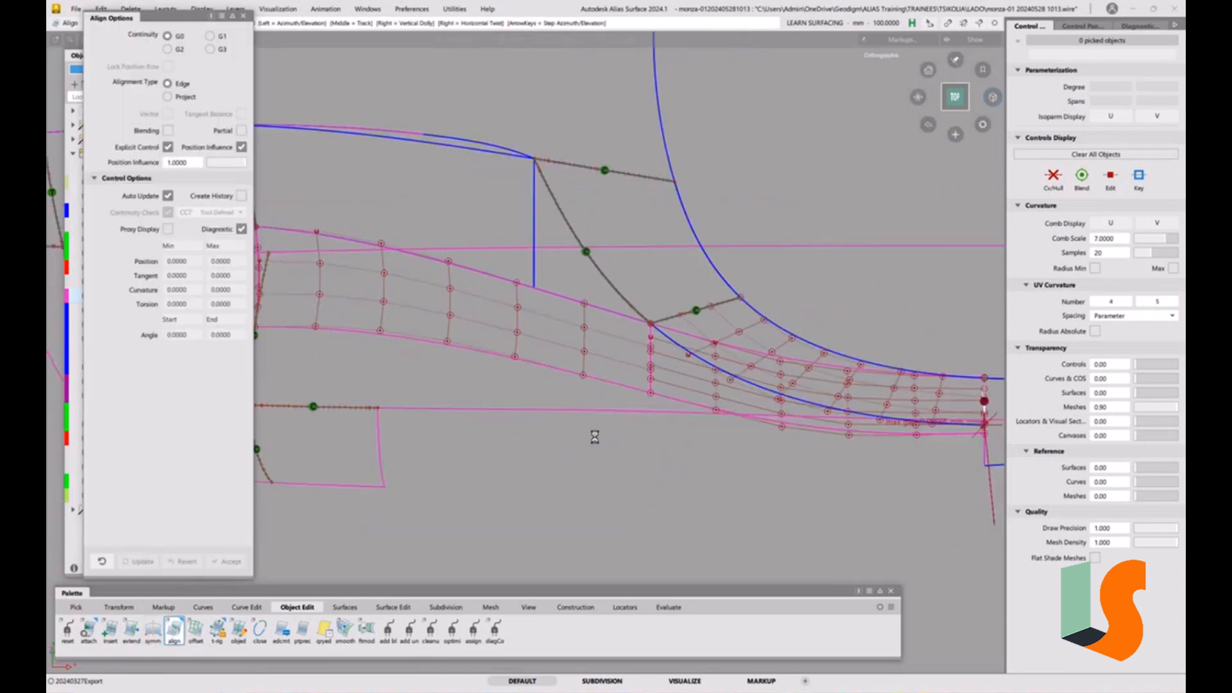
{"action": "middle_click_drag", "start_coordinate": [594, 437], "coordinate": [688, 496], "text": "alt+shift"}
{"action": "left_click", "coordinate": [590, 334]}
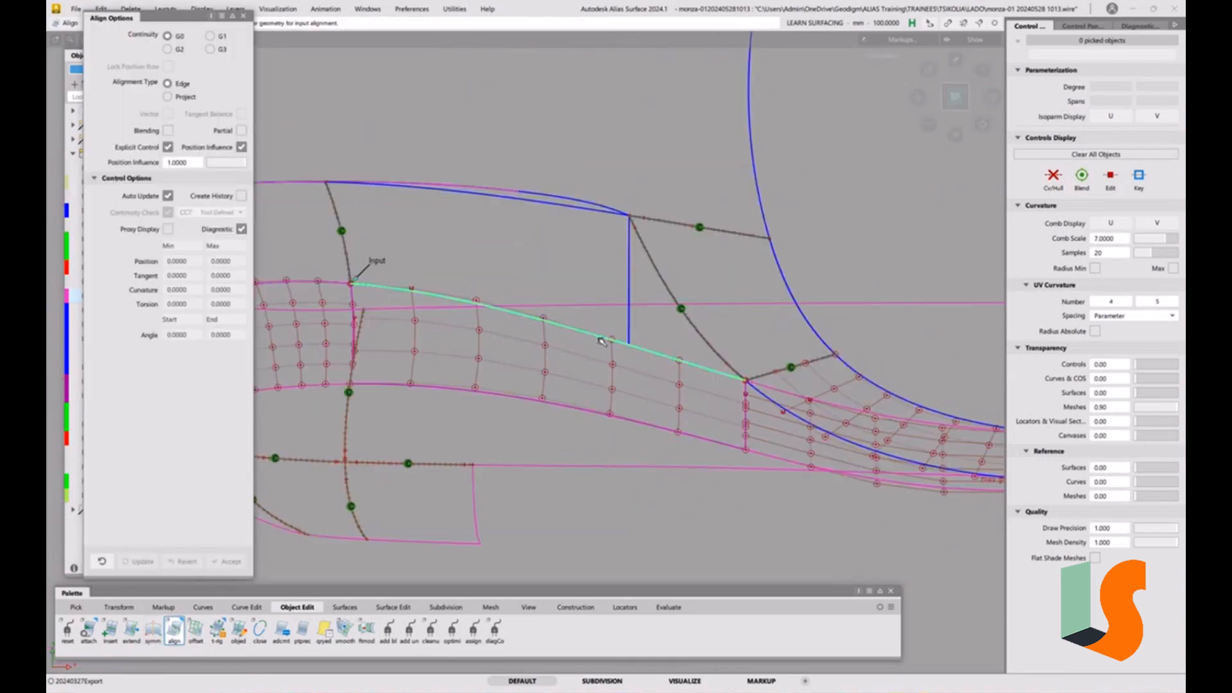
{"action": "left_click", "coordinate": [641, 348]}
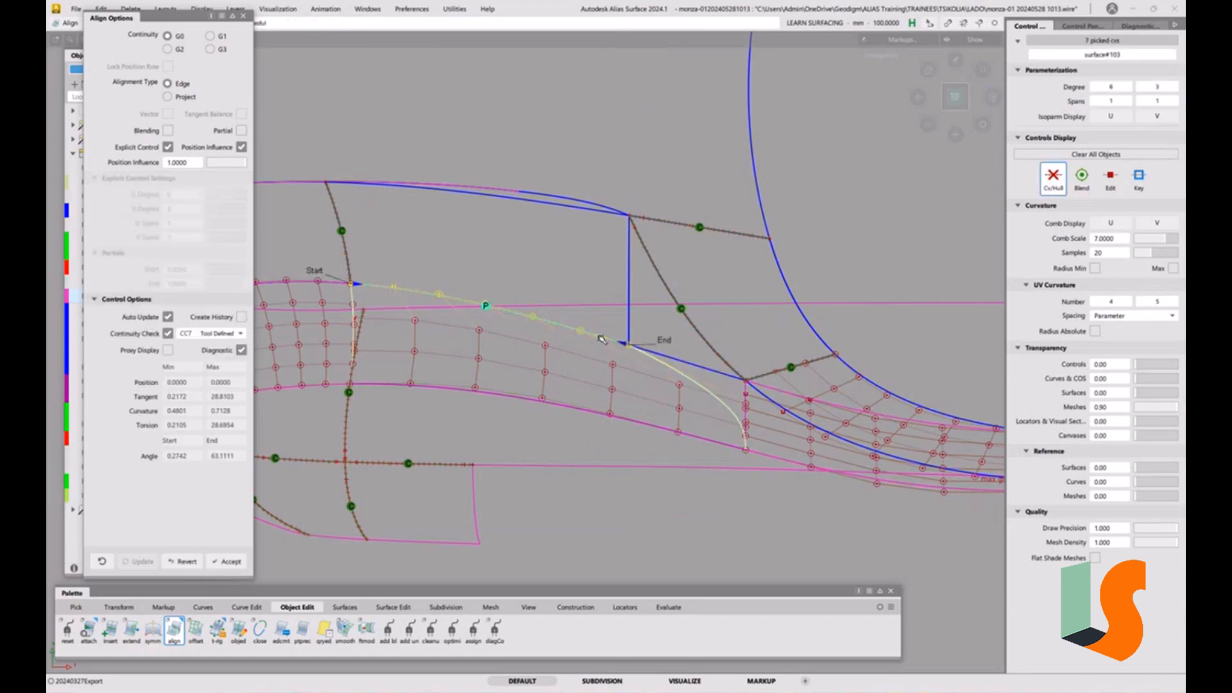
{"action": "left_click", "coordinate": [696, 366]}
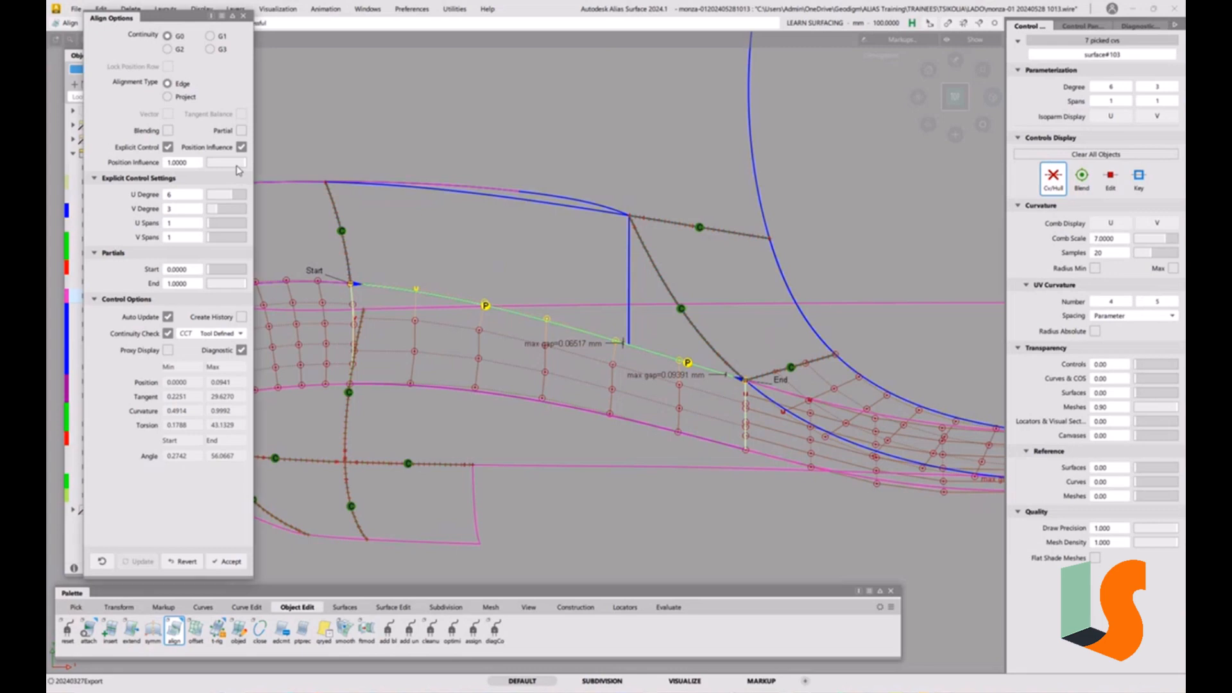
- Set the alignment's Position Influence to 0, compare U degrees 7 and 5, and settle on U degree 6
{"action": "left_click_drag", "start_coordinate": [237, 166], "coordinate": [176, 161]}
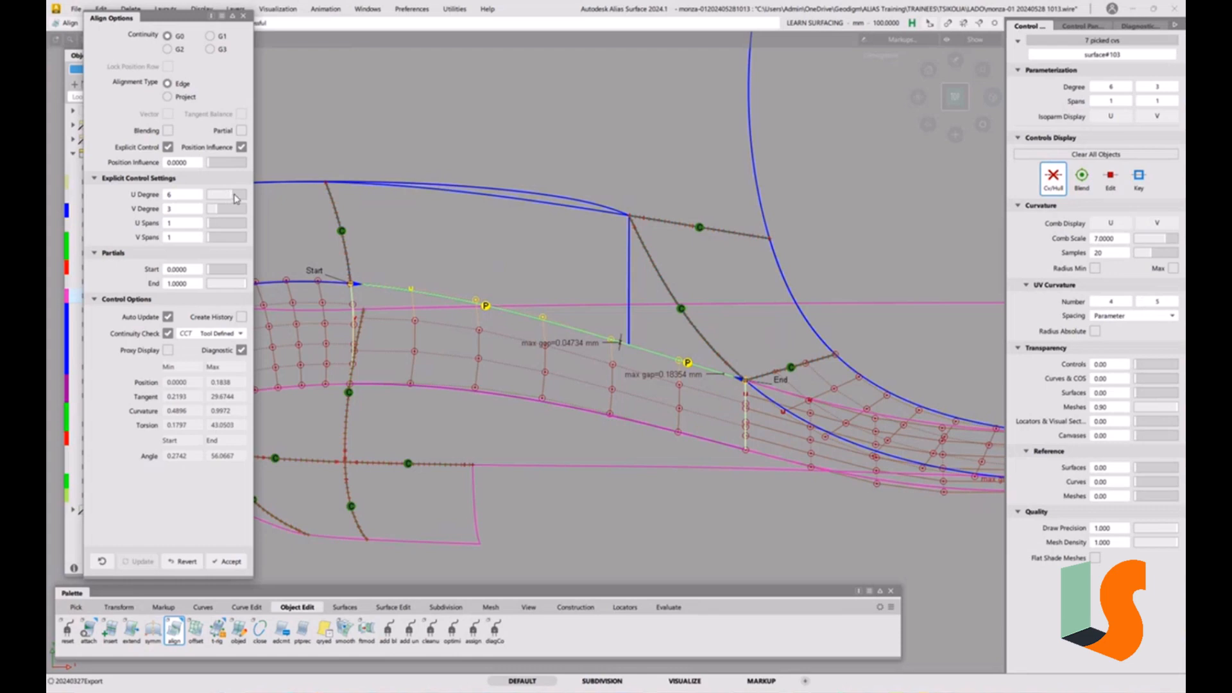
{"action": "left_click_drag", "start_coordinate": [235, 197], "coordinate": [238, 197]}
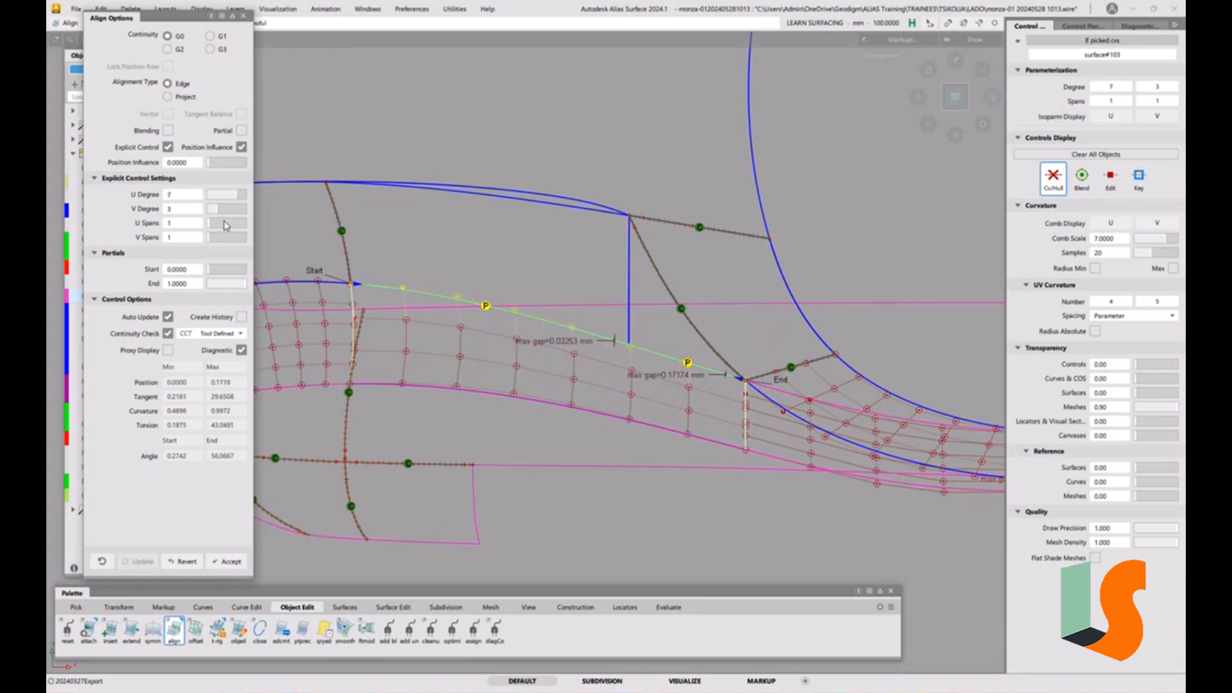
{"action": "left_click", "coordinate": [233, 222]}
{"action": "left_click_drag", "start_coordinate": [234, 220], "coordinate": [129, 213]}
{"action": "left_click", "coordinate": [230, 195]}
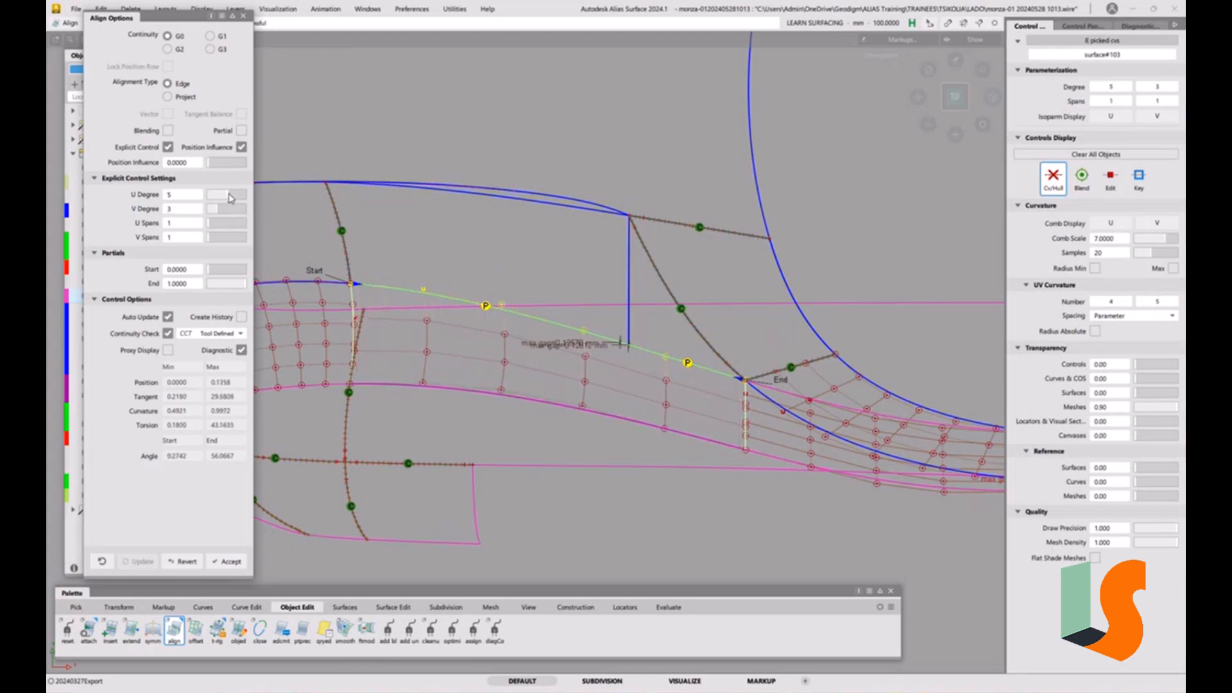
{"action": "left_click_drag", "start_coordinate": [231, 199], "coordinate": [241, 203]}
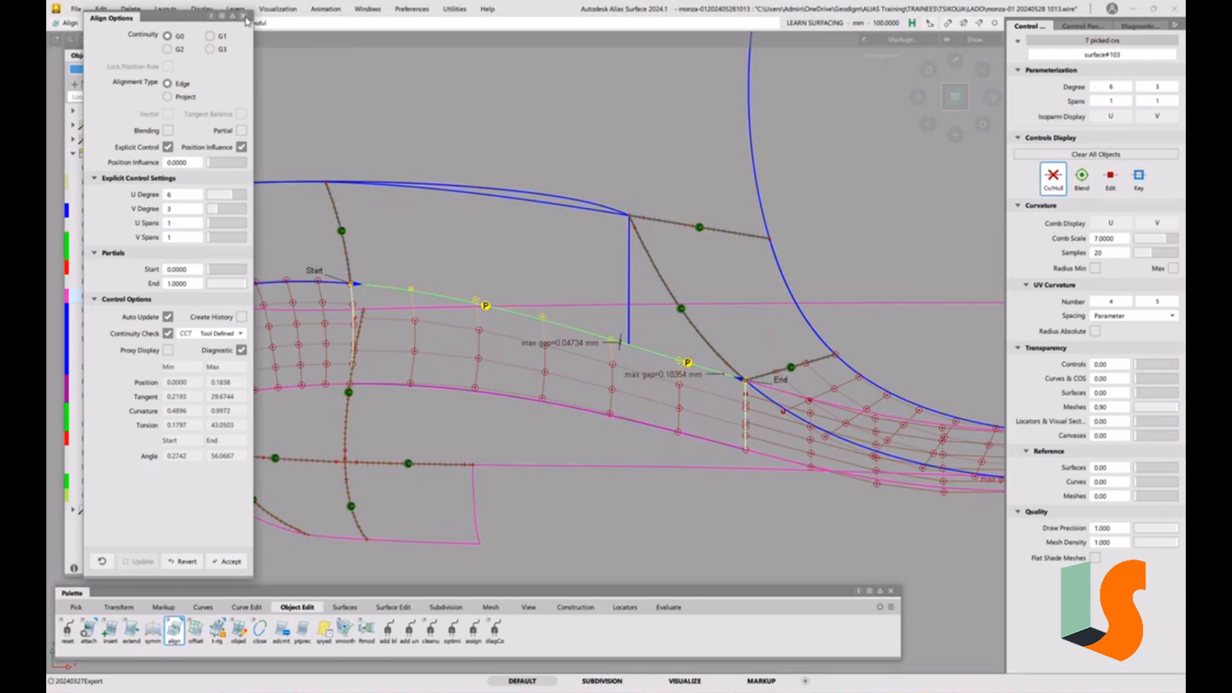
{"action": "key", "text": "Escape"}
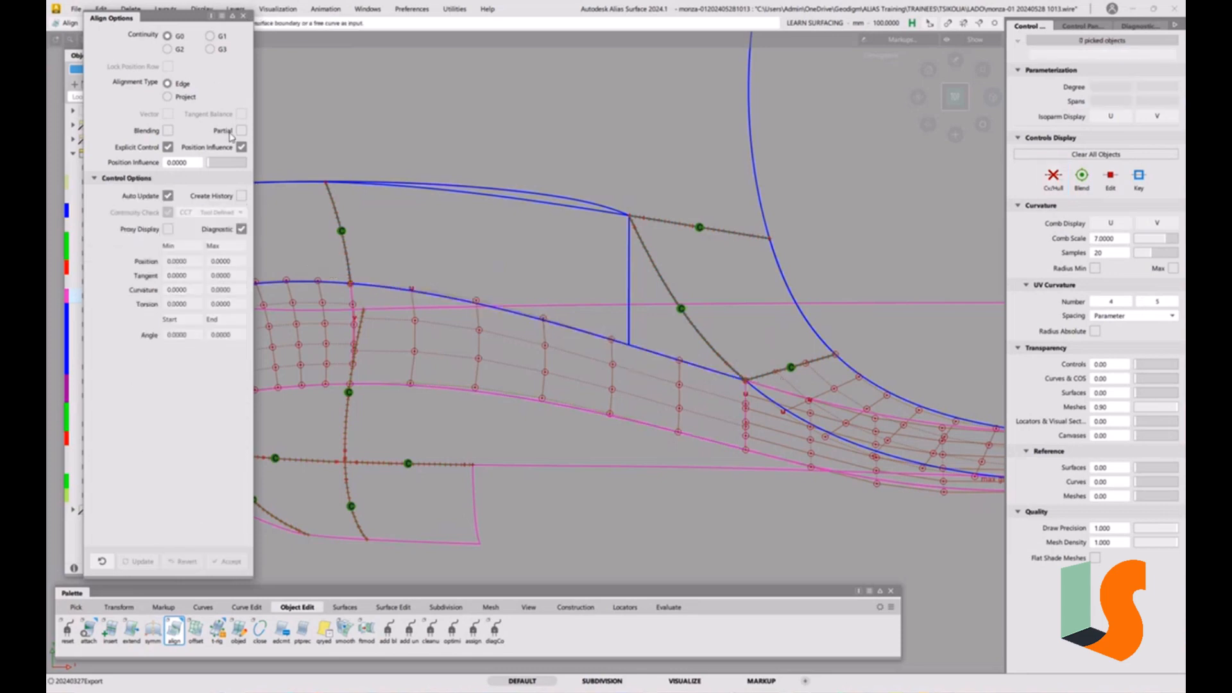
{"action": "left_click", "coordinate": [243, 16]}
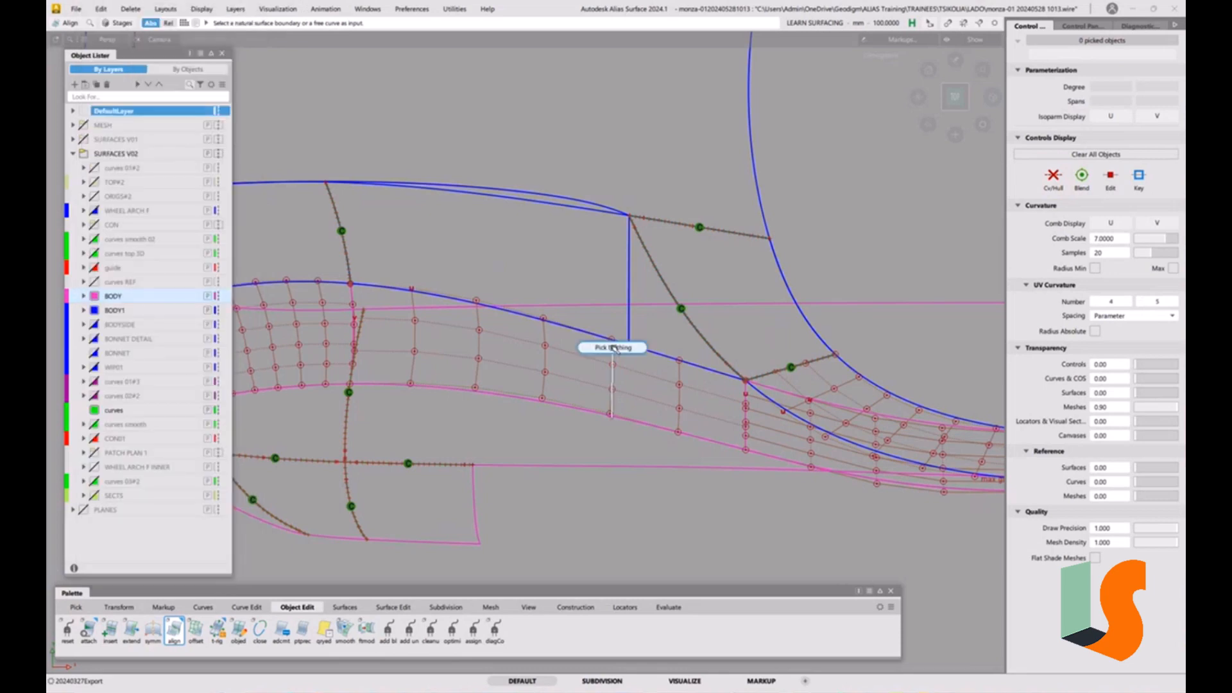
- Draw a straight degree-1 CV curve from the lower end of the vertical blue edge down across the pink strip
{"action": "middle_click_drag", "start_coordinate": [637, 380], "coordinate": [639, 418], "text": "alt+shift"}
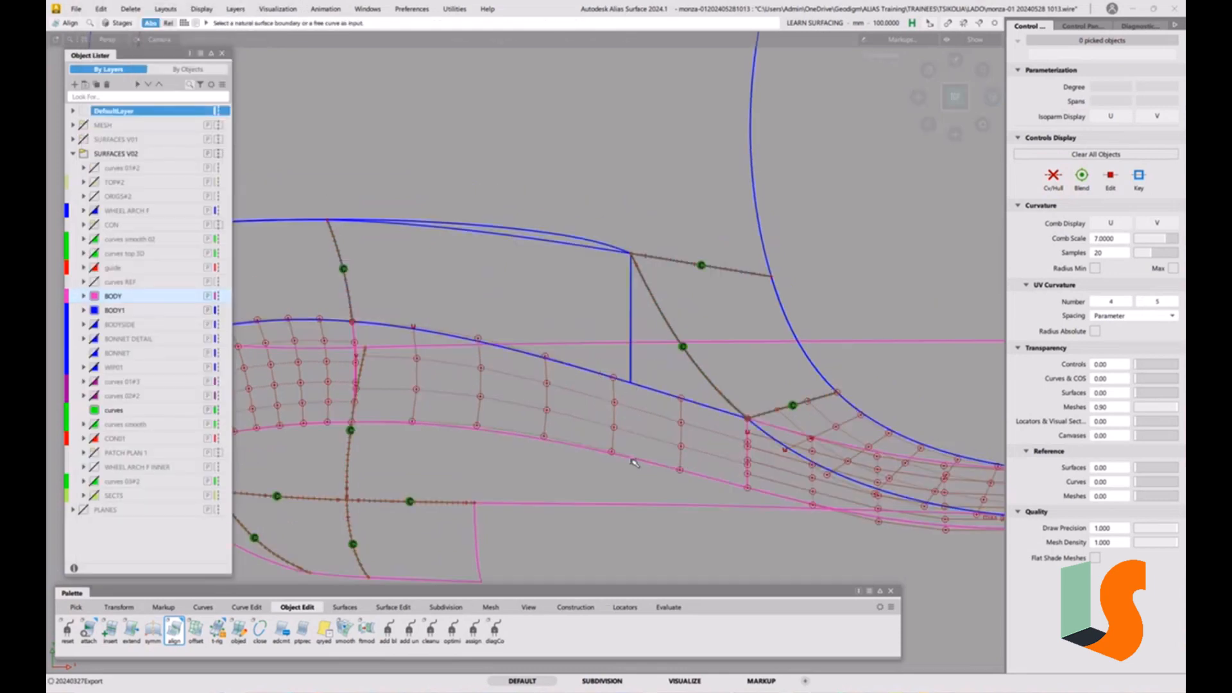
{"action": "left_click", "coordinate": [204, 607]}
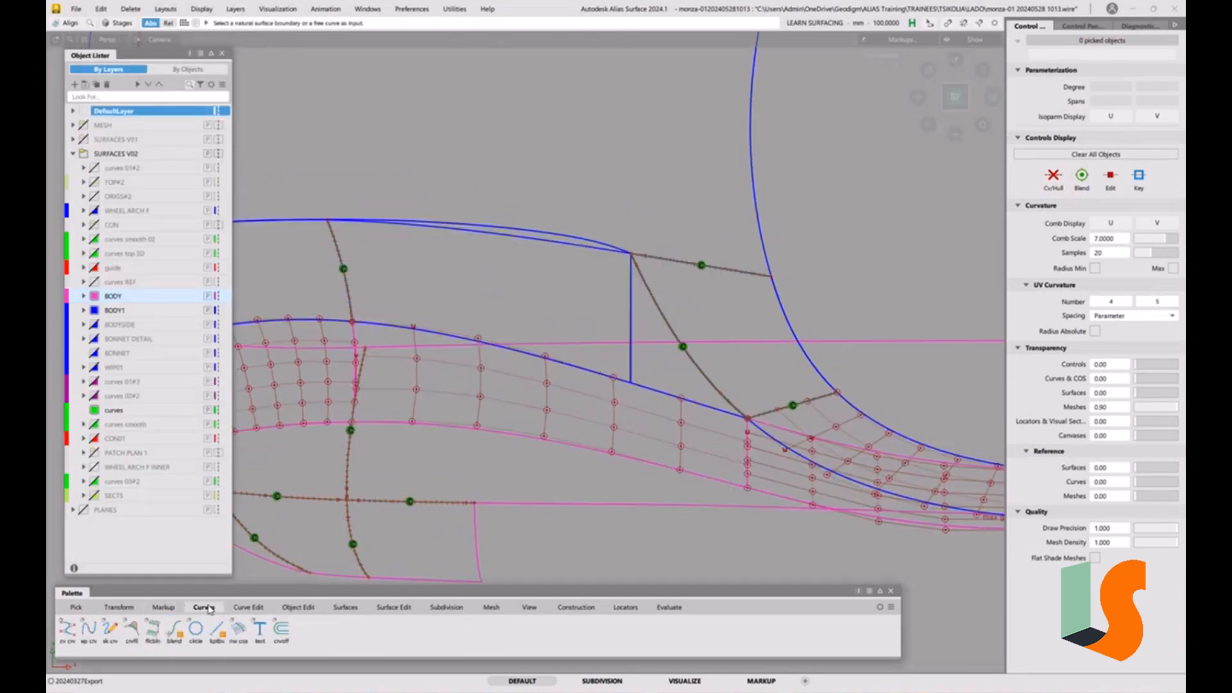
{"action": "left_click", "coordinate": [67, 631]}
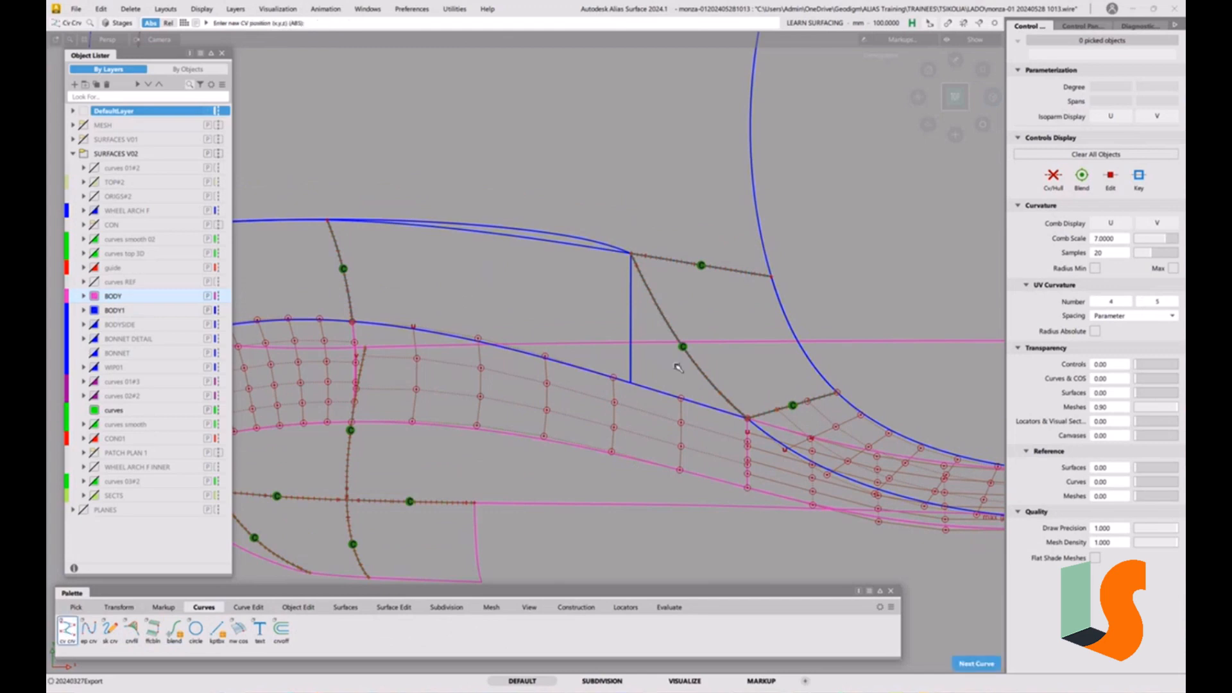
{"action": "left_click", "coordinate": [632, 374]}
{"action": "left_click", "coordinate": [732, 379]}
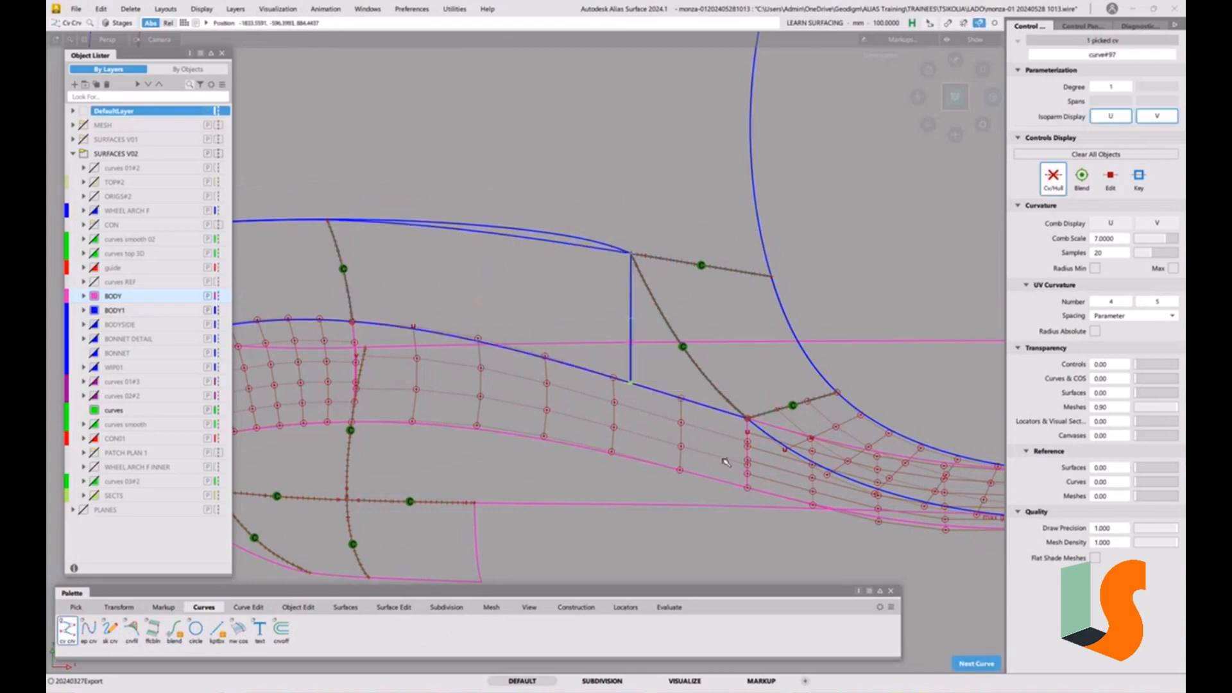
{"action": "left_click", "coordinate": [631, 537]}
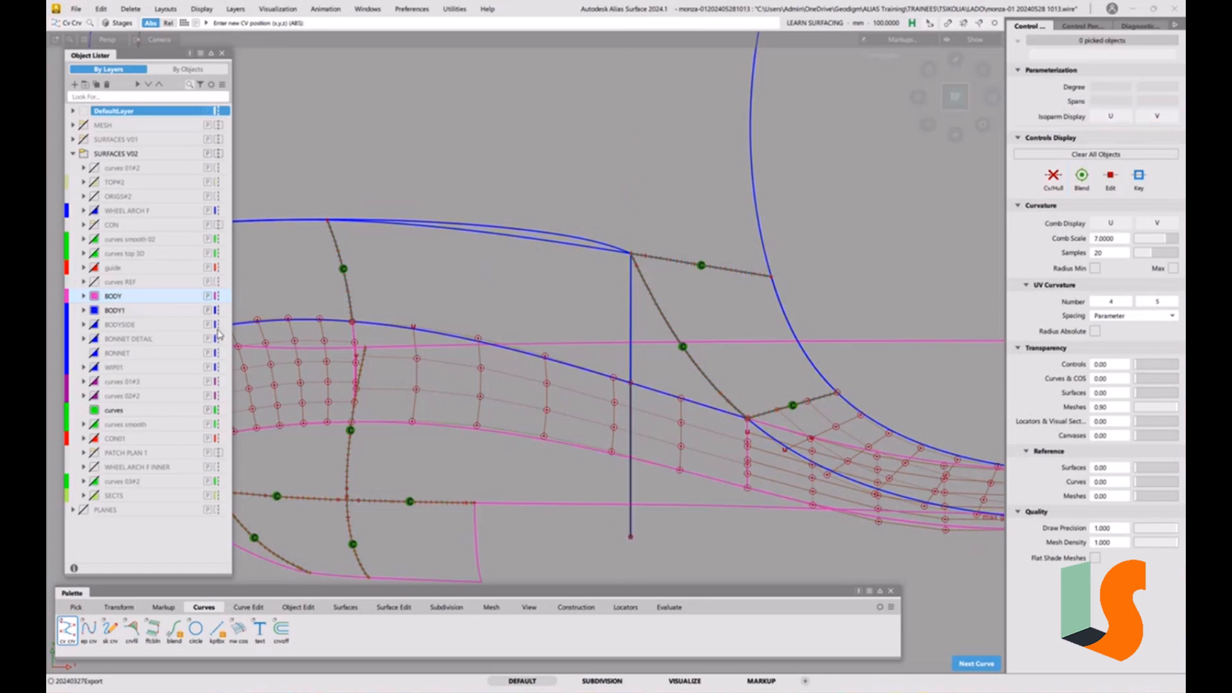
- Activate the BODY layer and trim-convert the pink strip at the straight curve, projecting along Z and keeping the longer portion
{"action": "left_click", "coordinate": [128, 299]}
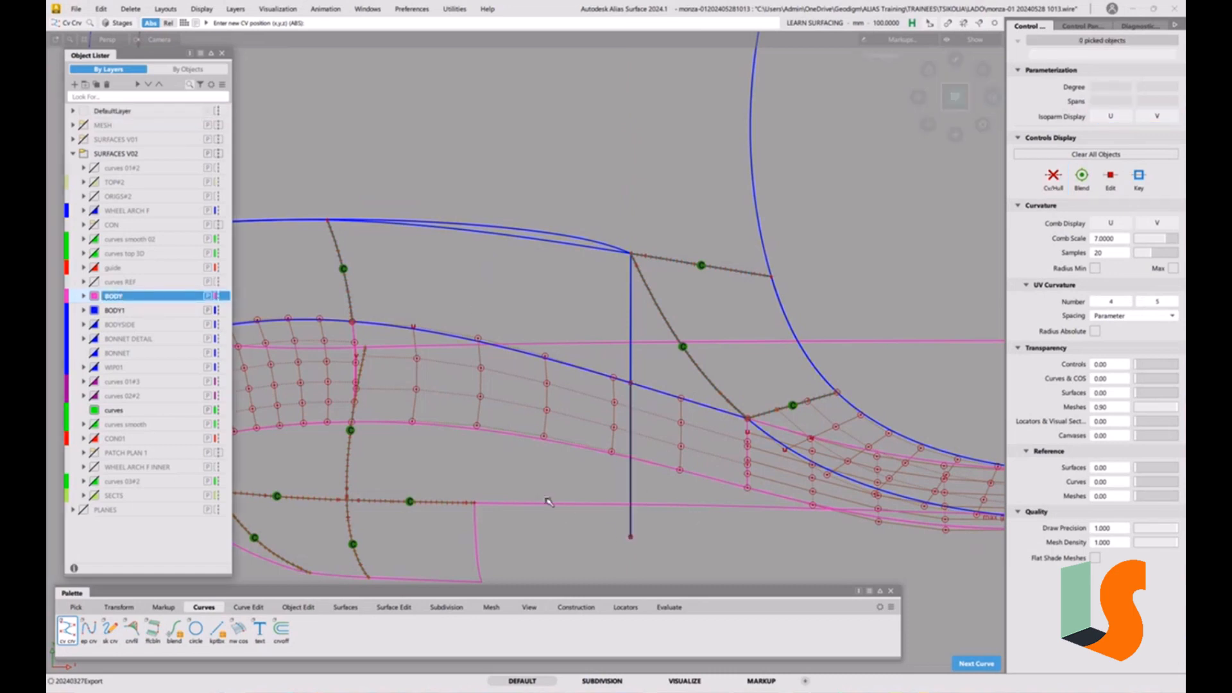
{"action": "left_click", "coordinate": [392, 607]}
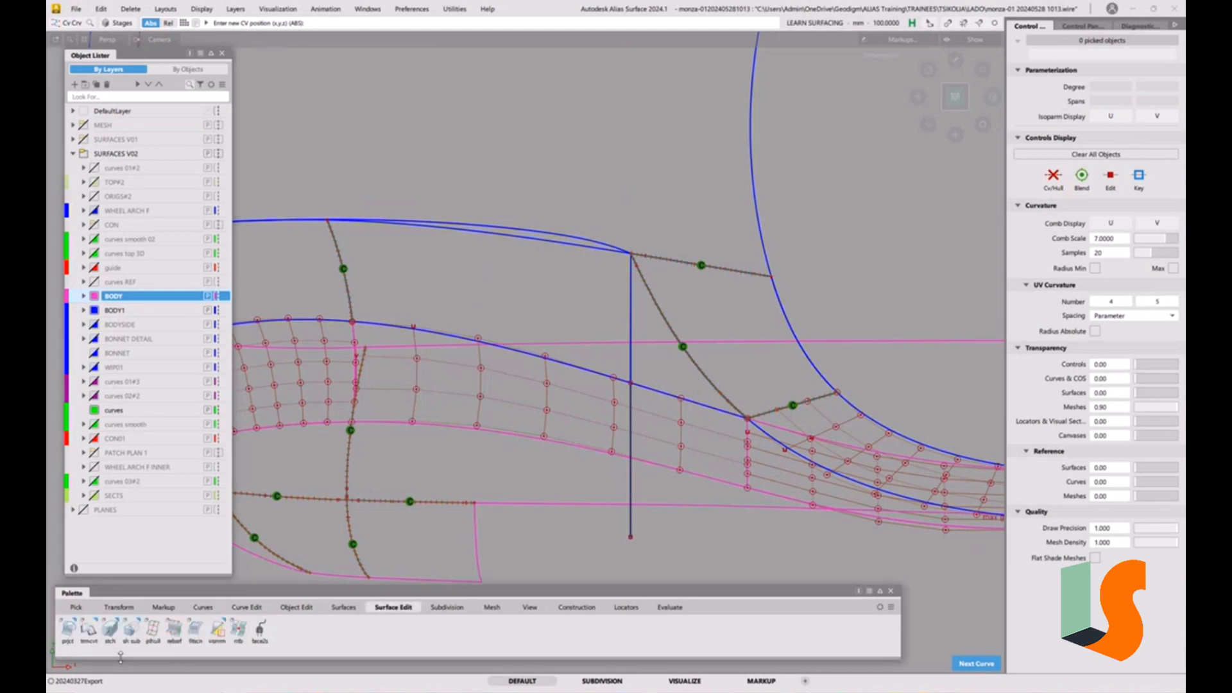
{"action": "double_click", "coordinate": [90, 636]}
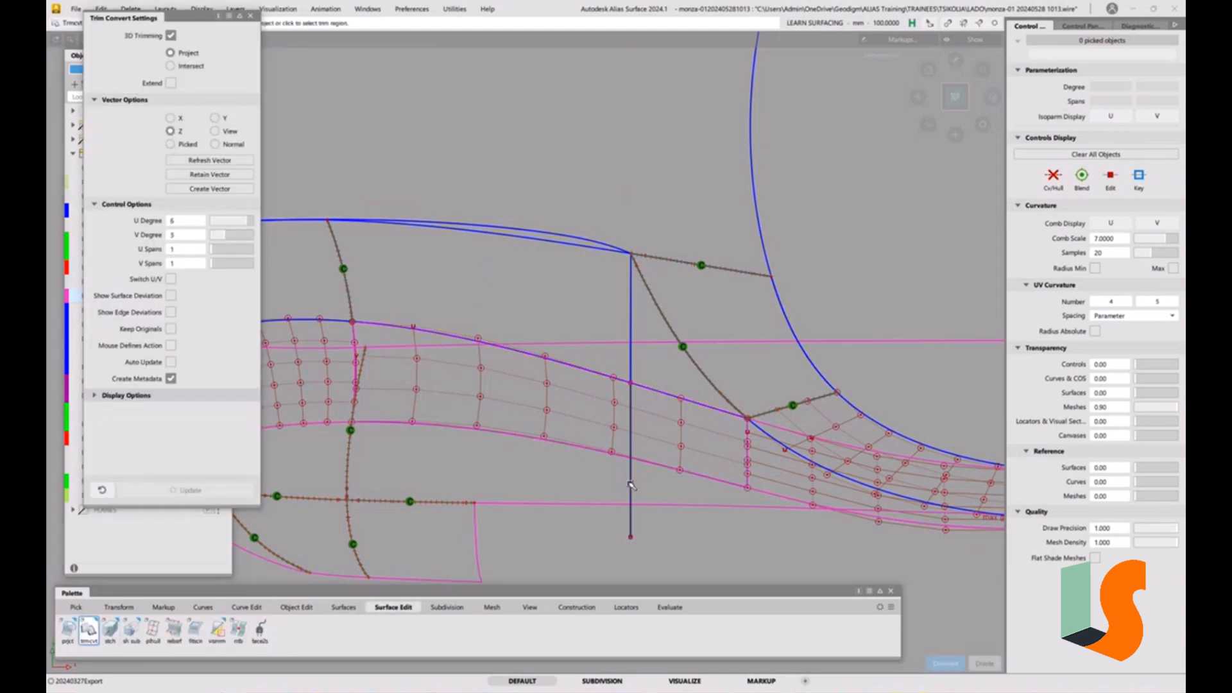
{"action": "left_click", "coordinate": [612, 431]}
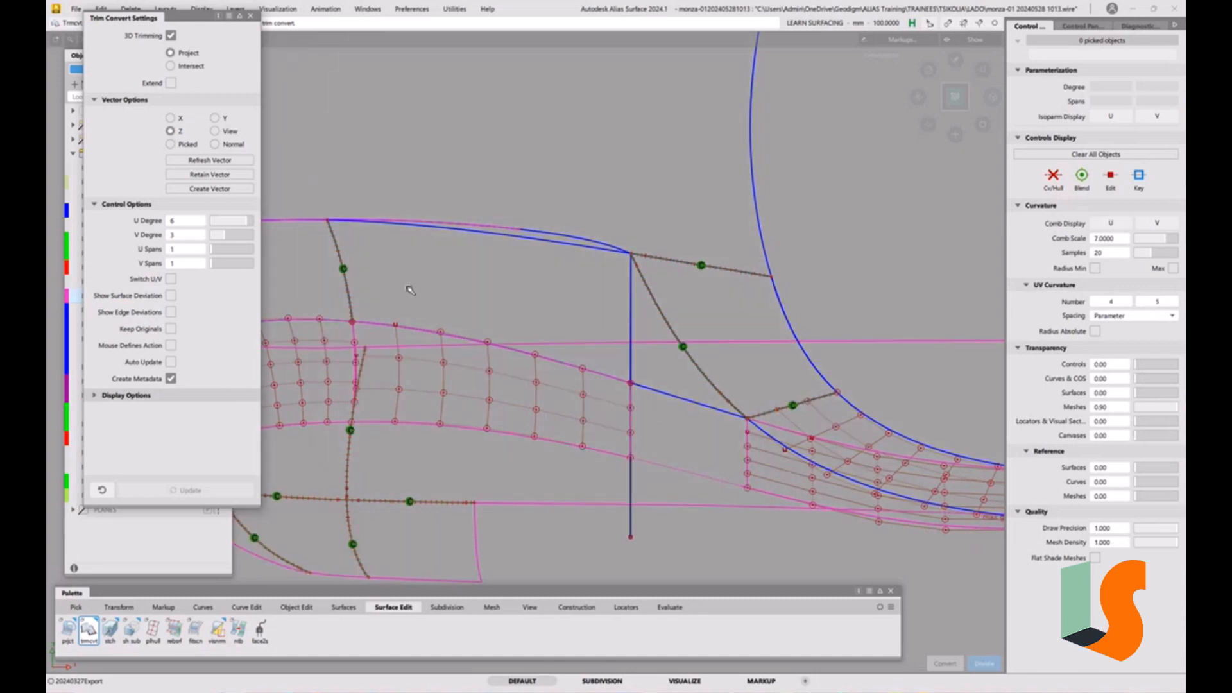
{"action": "left_click_drag", "start_coordinate": [197, 23], "coordinate": [401, 92]}
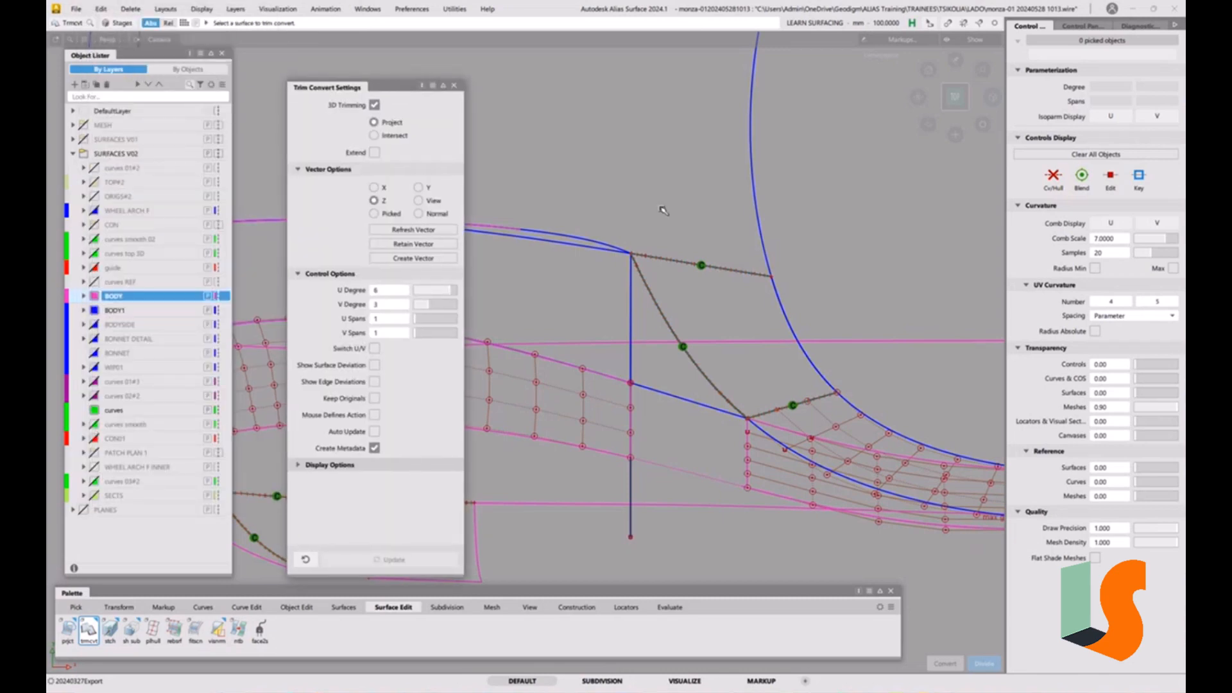
{"action": "left_click", "coordinate": [453, 84]}
{"action": "left_click", "coordinate": [76, 9]}
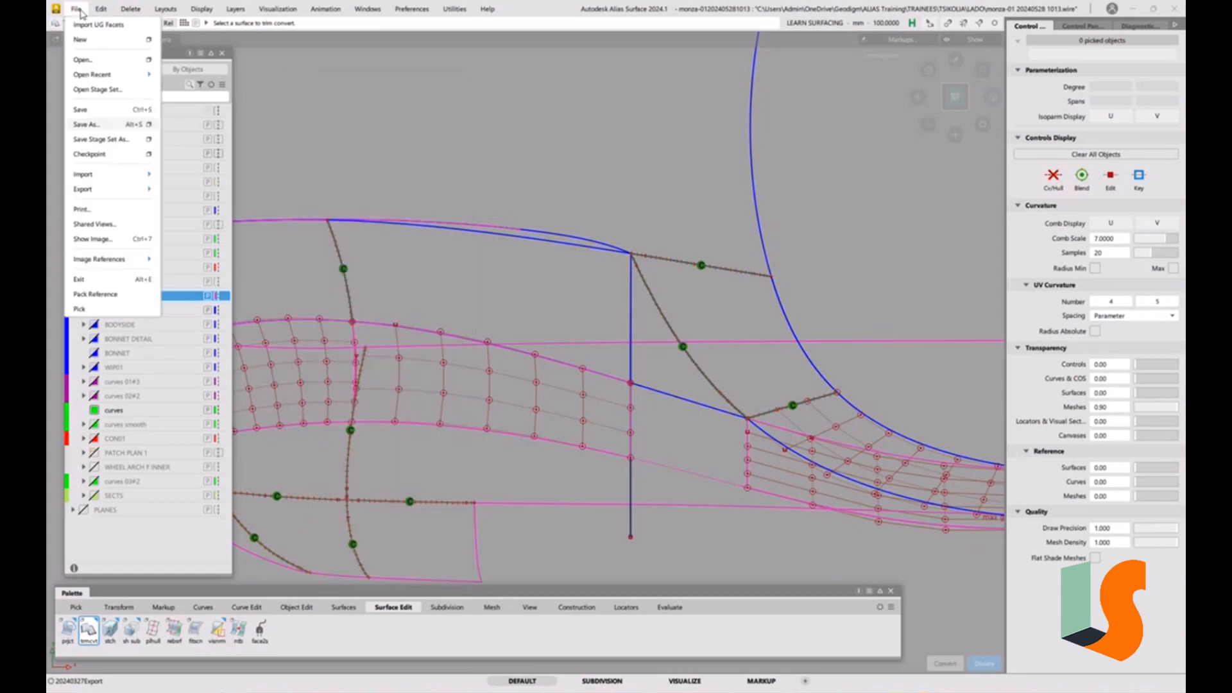
{"action": "left_click", "coordinate": [96, 125]}
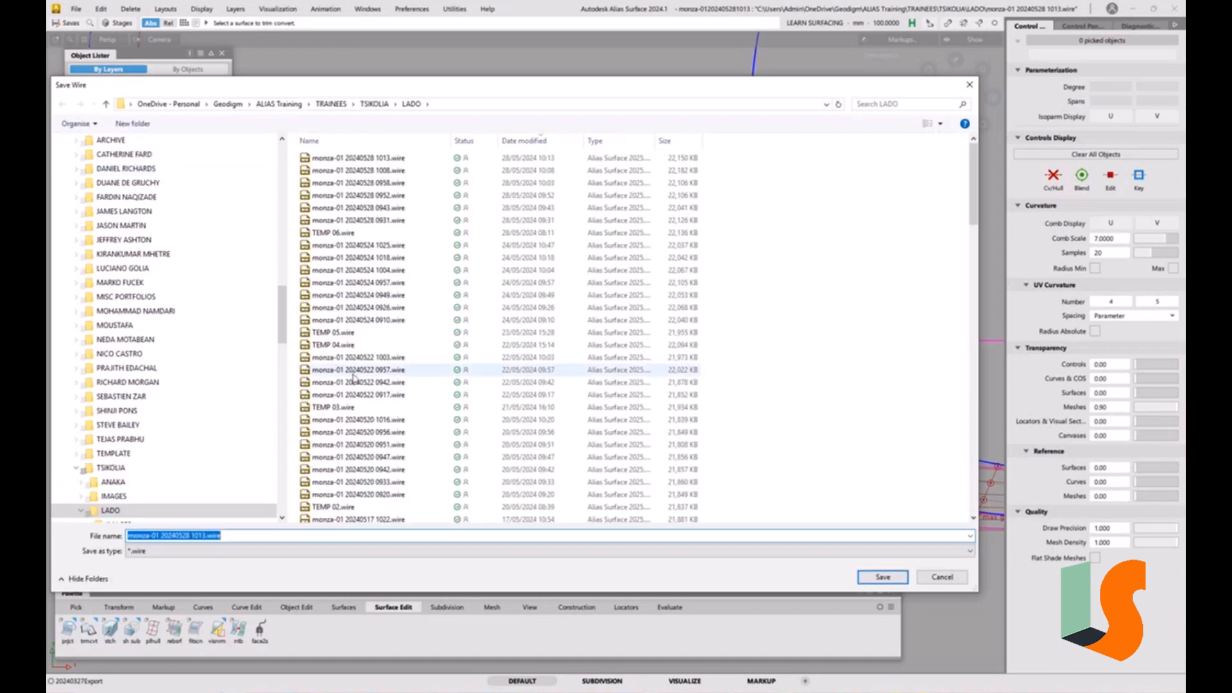
{"action": "left_click_drag", "start_coordinate": [204, 535], "coordinate": [261, 536]}
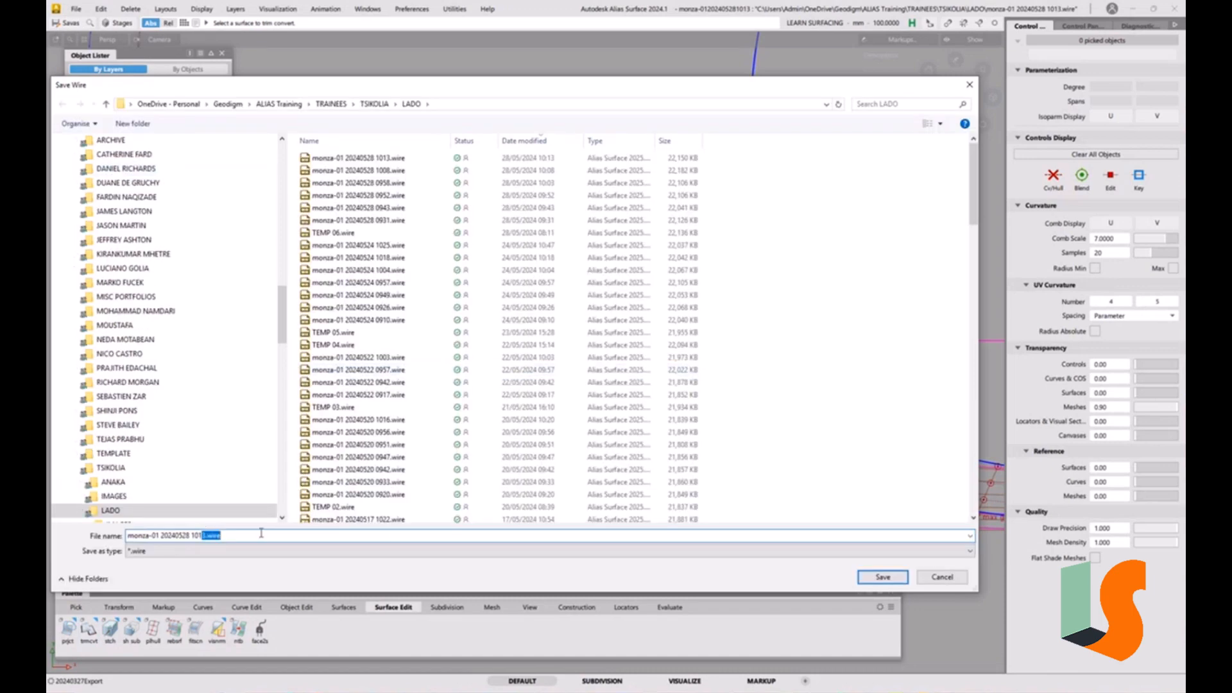
{"action": "type", "text": "9"}
{"action": "key", "text": "Return"}
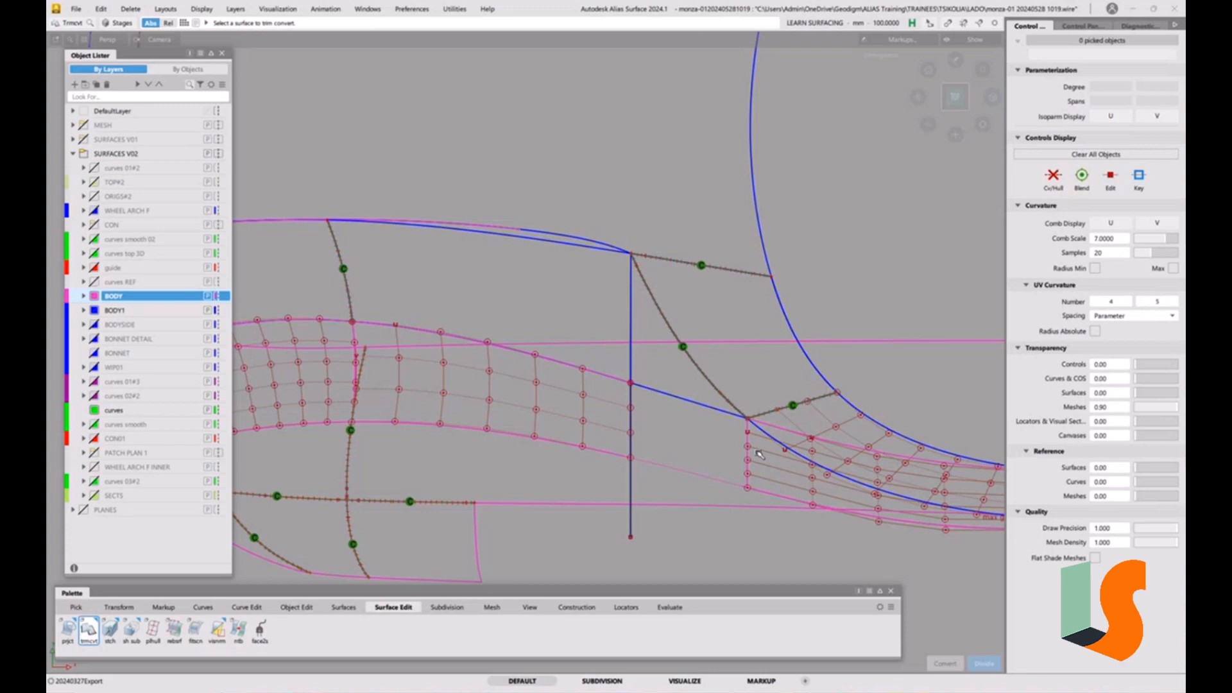
- Configure Extend for the trimmed strip's end edge with the Extrapolate type and Merge turned off
{"action": "key", "text": "e"}
{"action": "left_click", "coordinate": [631, 431]}
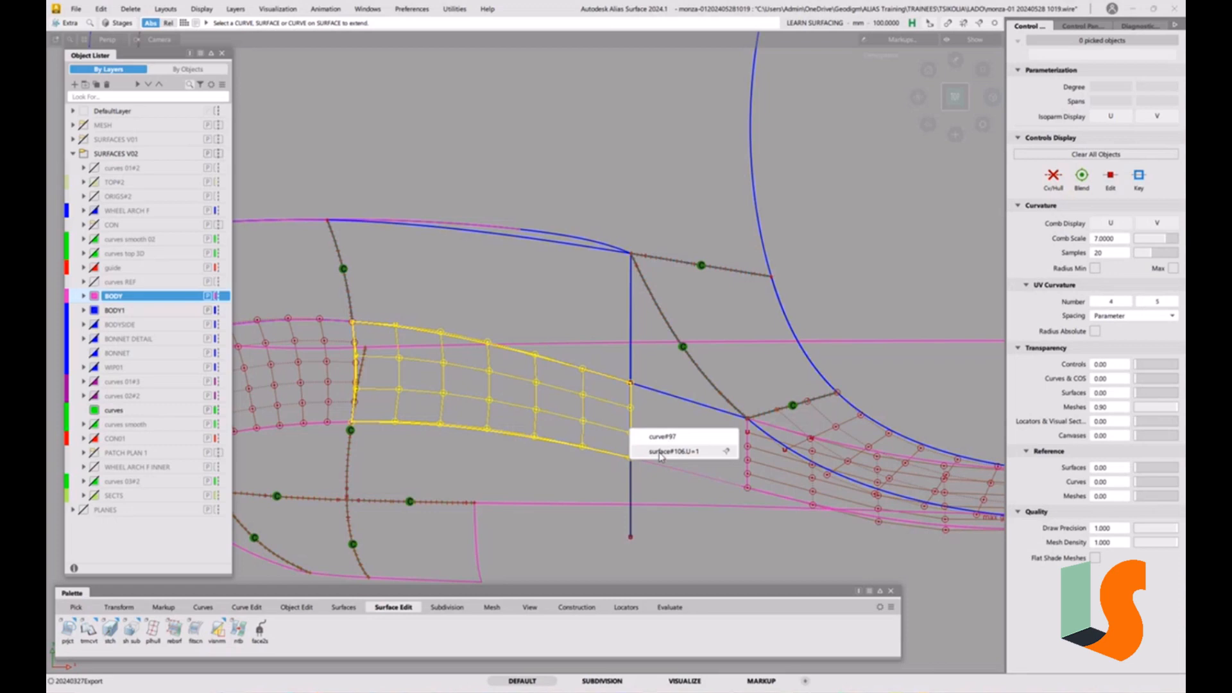
{"action": "left_click", "coordinate": [660, 452]}
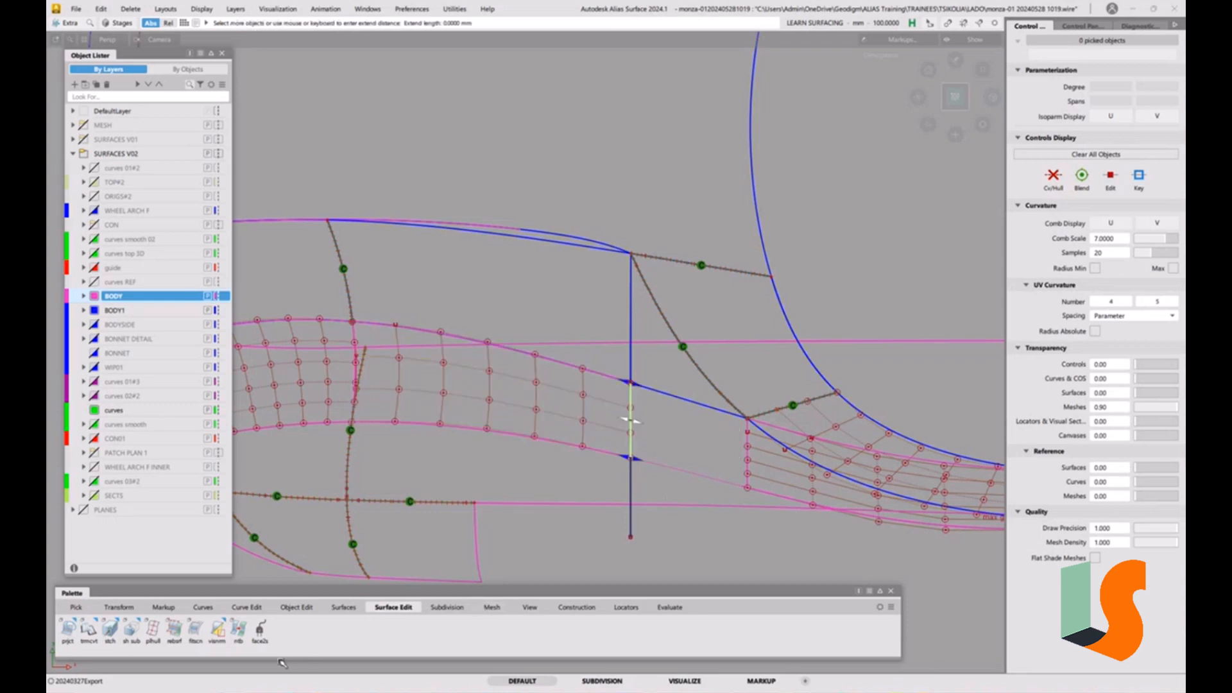
{"action": "left_click", "coordinate": [301, 607]}
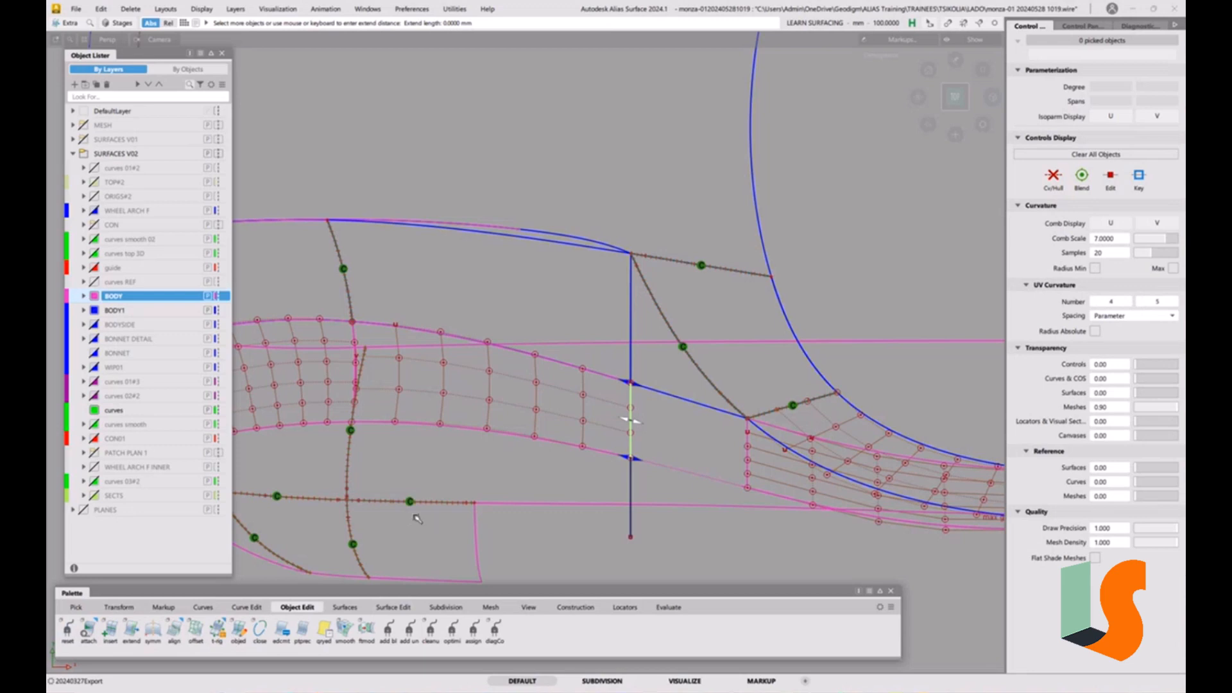
{"action": "left_click", "coordinate": [393, 607]}
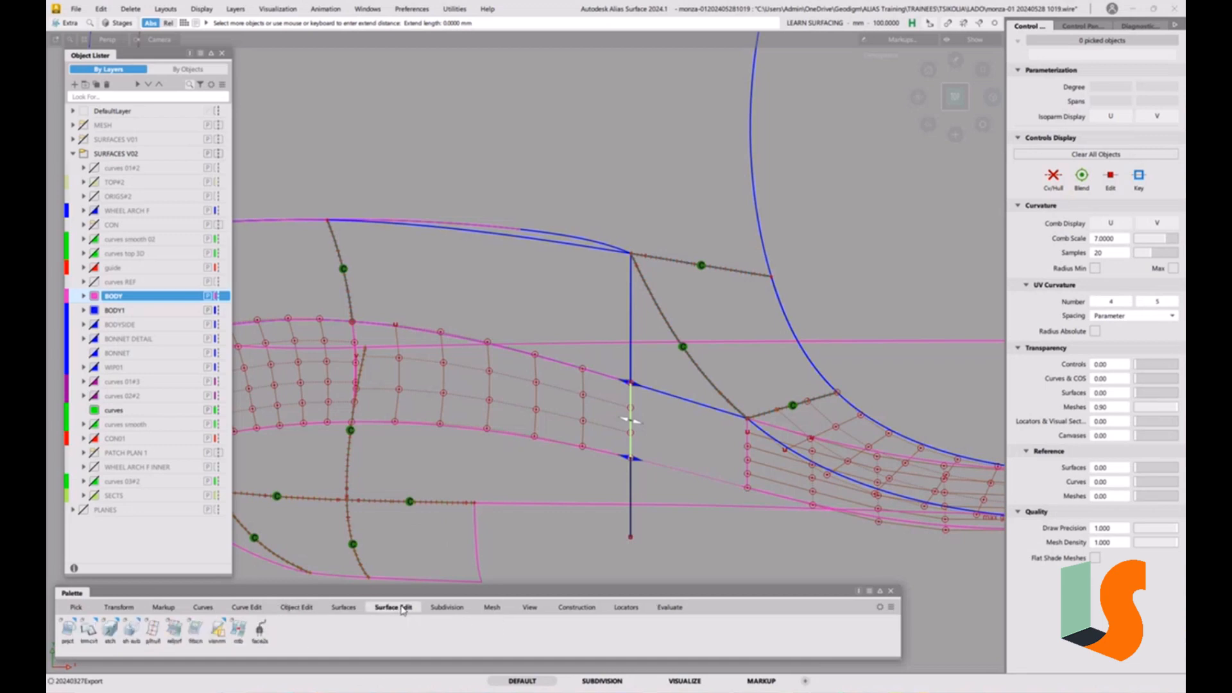
{"action": "left_click", "coordinate": [299, 608]}
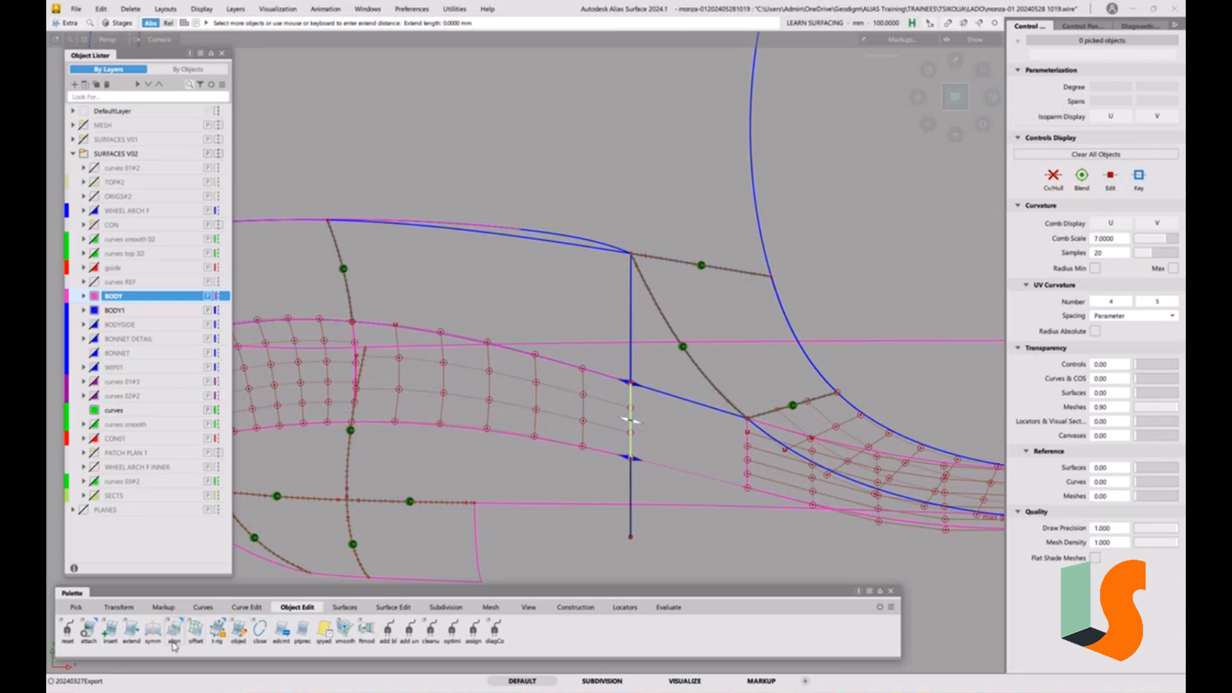
{"action": "double_click", "coordinate": [131, 629]}
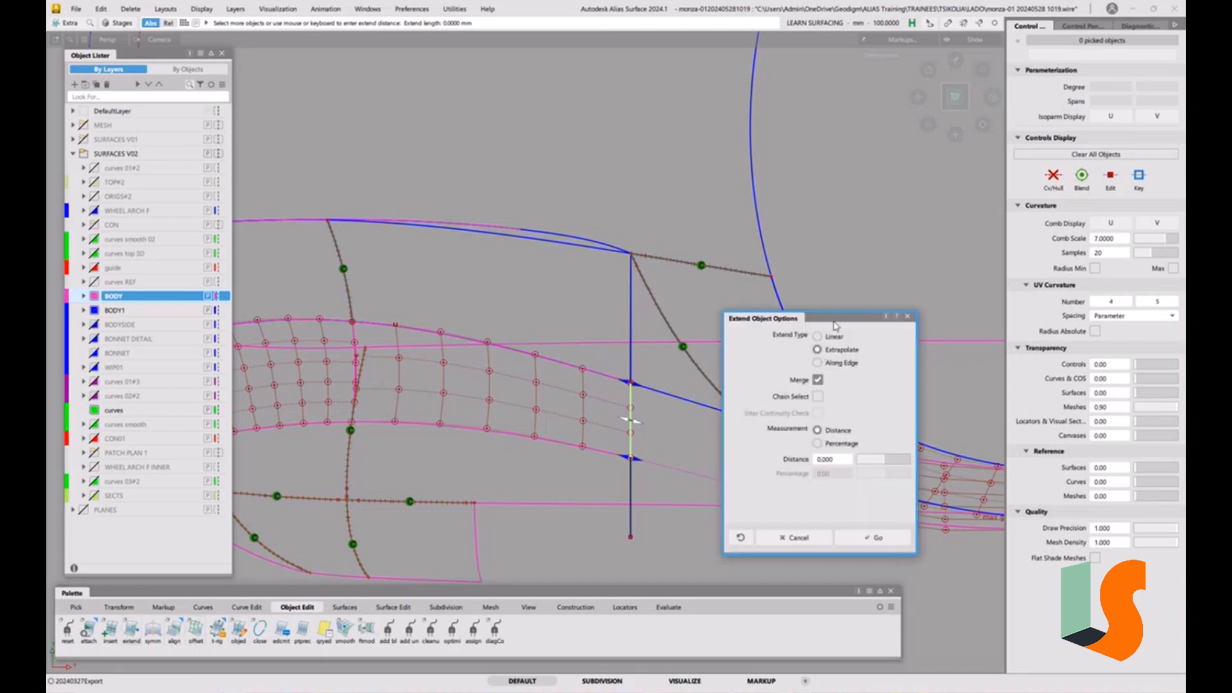
{"action": "left_click_drag", "start_coordinate": [836, 324], "coordinate": [315, 70]}
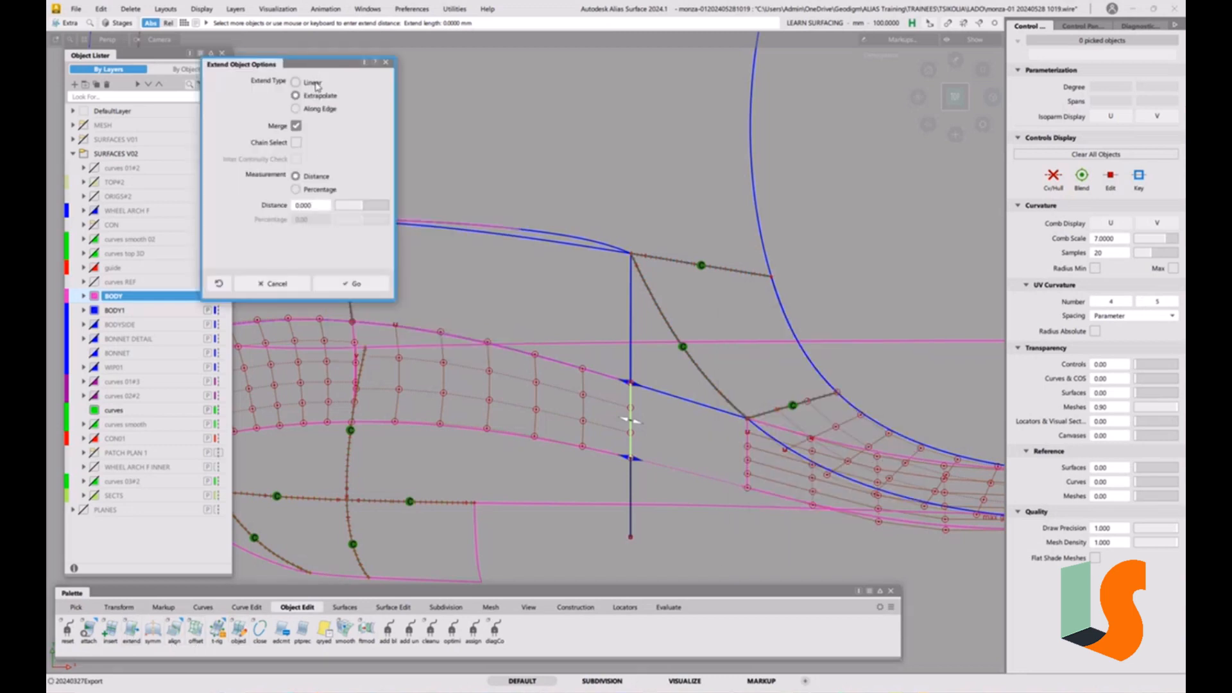
{"action": "left_click", "coordinate": [297, 126]}
{"action": "left_click", "coordinate": [371, 286]}
- Extend the trimmed strip's end edge by about 360 mm, past the fender corner junction, as a separate surface
{"action": "left_click", "coordinate": [632, 415]}
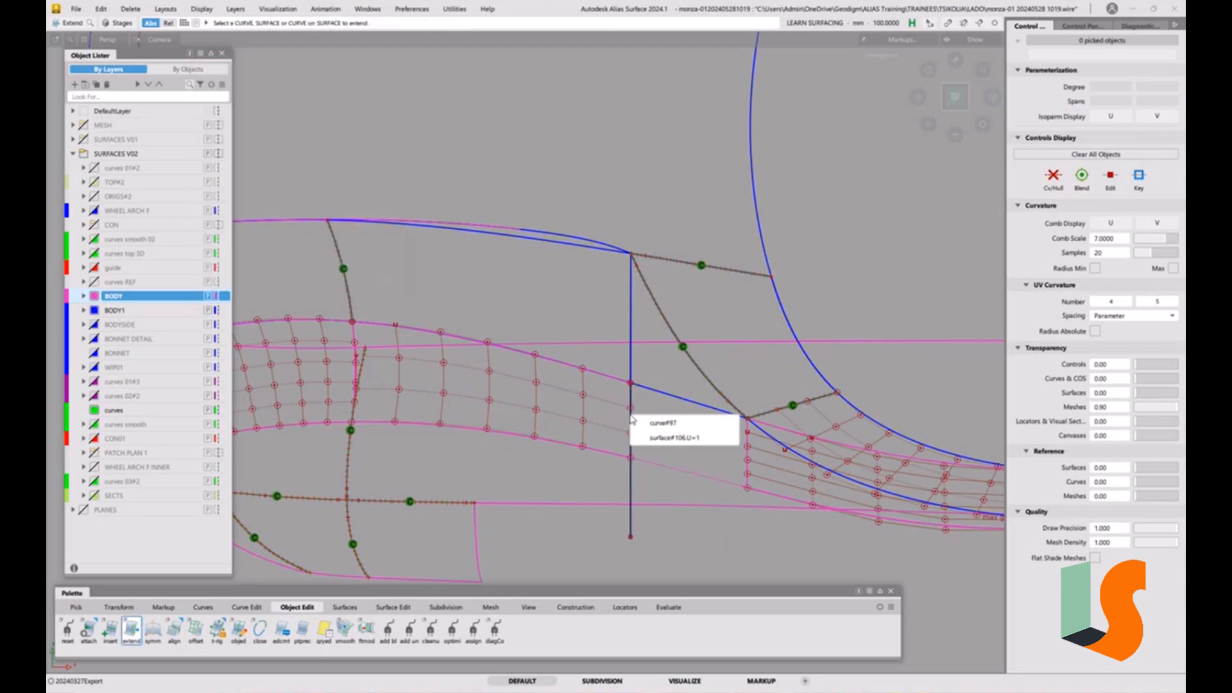
{"action": "left_click", "coordinate": [655, 439]}
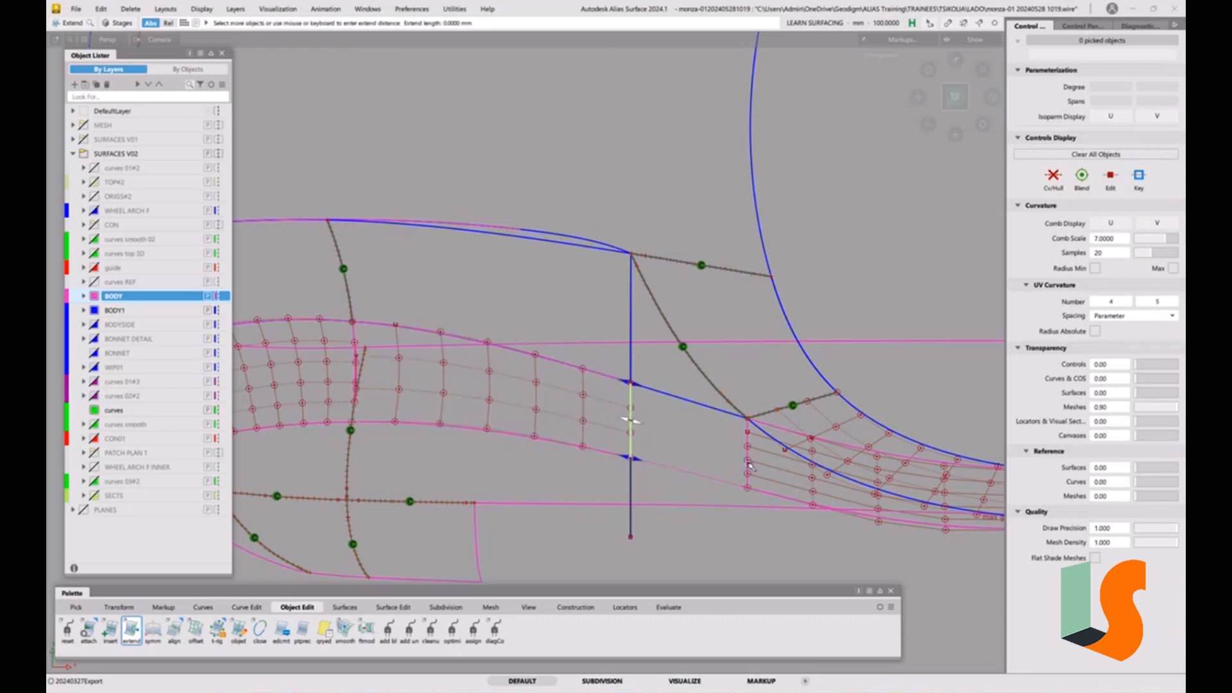
{"action": "left_click_drag", "start_coordinate": [631, 418], "coordinate": [939, 472]}
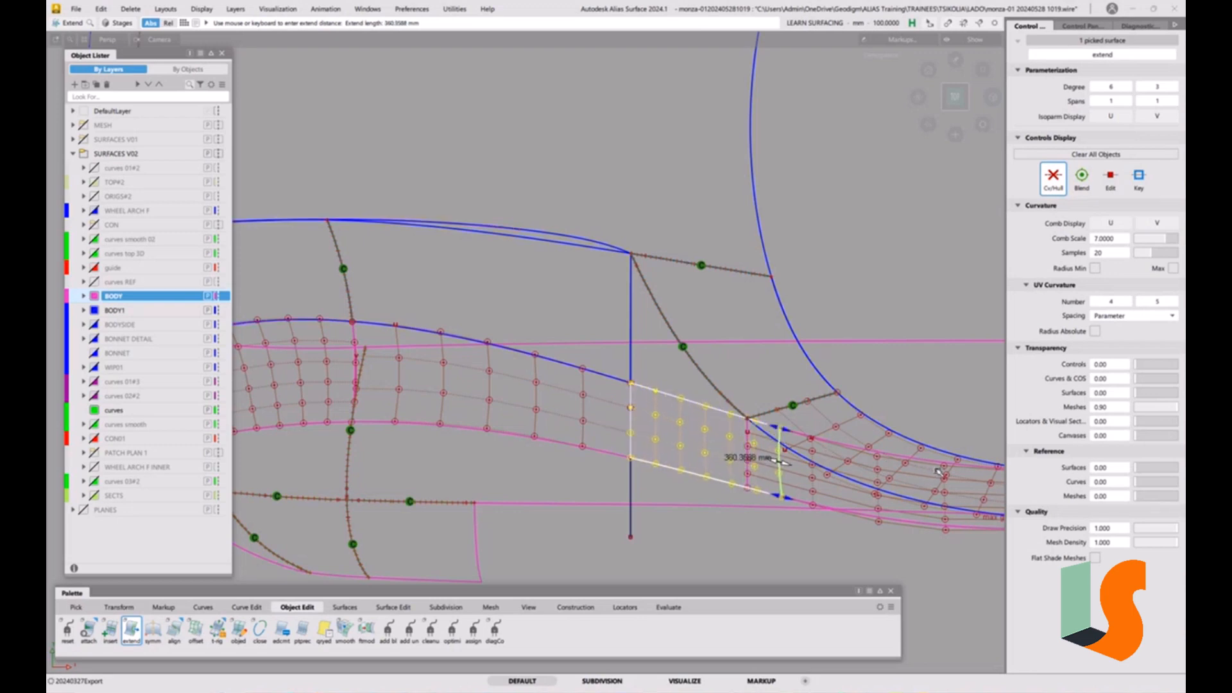
- Trim-convert the extended surface at the fender corner junction, projecting along Z and keeping the portion adjoining the strip
{"action": "left_click", "coordinate": [860, 468]}
{"action": "right_click_drag", "start_coordinate": [815, 462], "coordinate": [851, 449], "text": "alt+shift"}
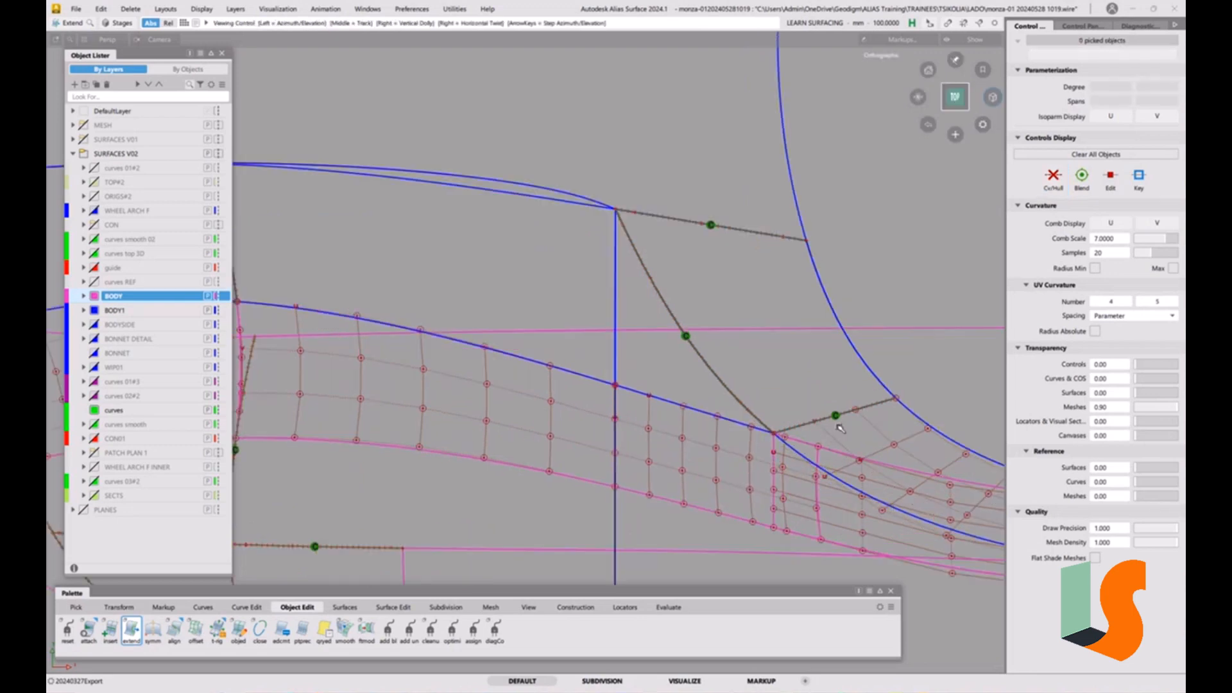
{"action": "middle_click_drag", "start_coordinate": [851, 449], "coordinate": [739, 369], "text": "alt+shift"}
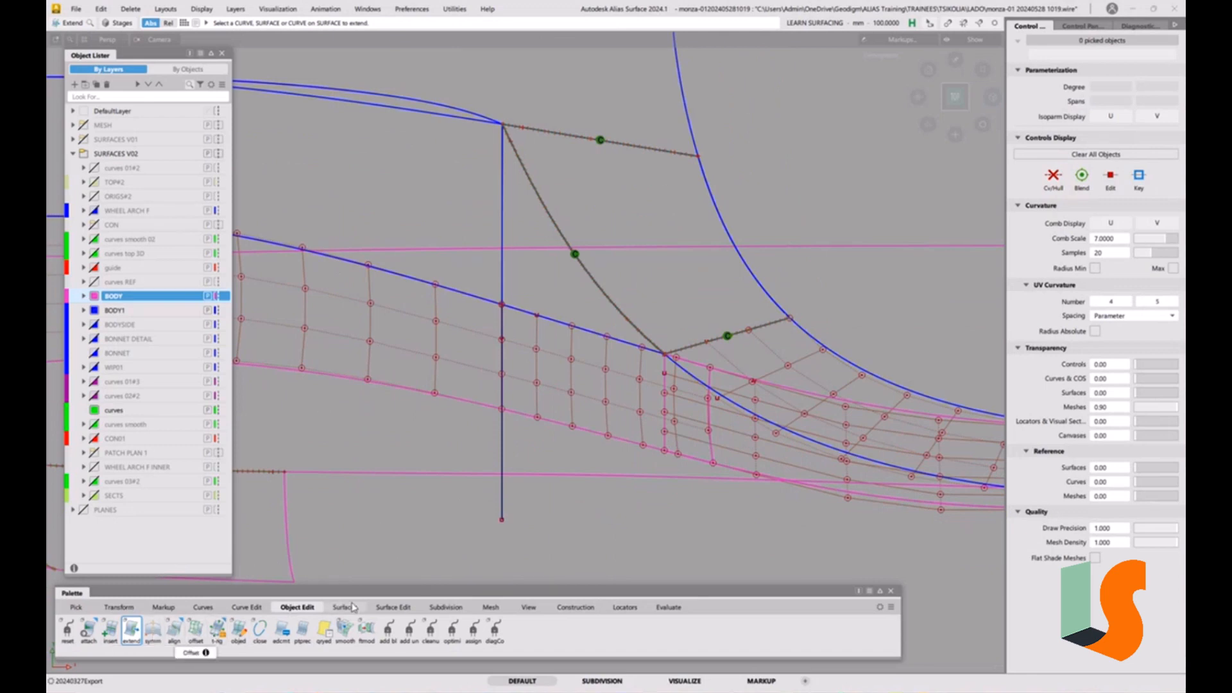
{"action": "left_click", "coordinate": [392, 607]}
{"action": "double_click", "coordinate": [89, 629]}
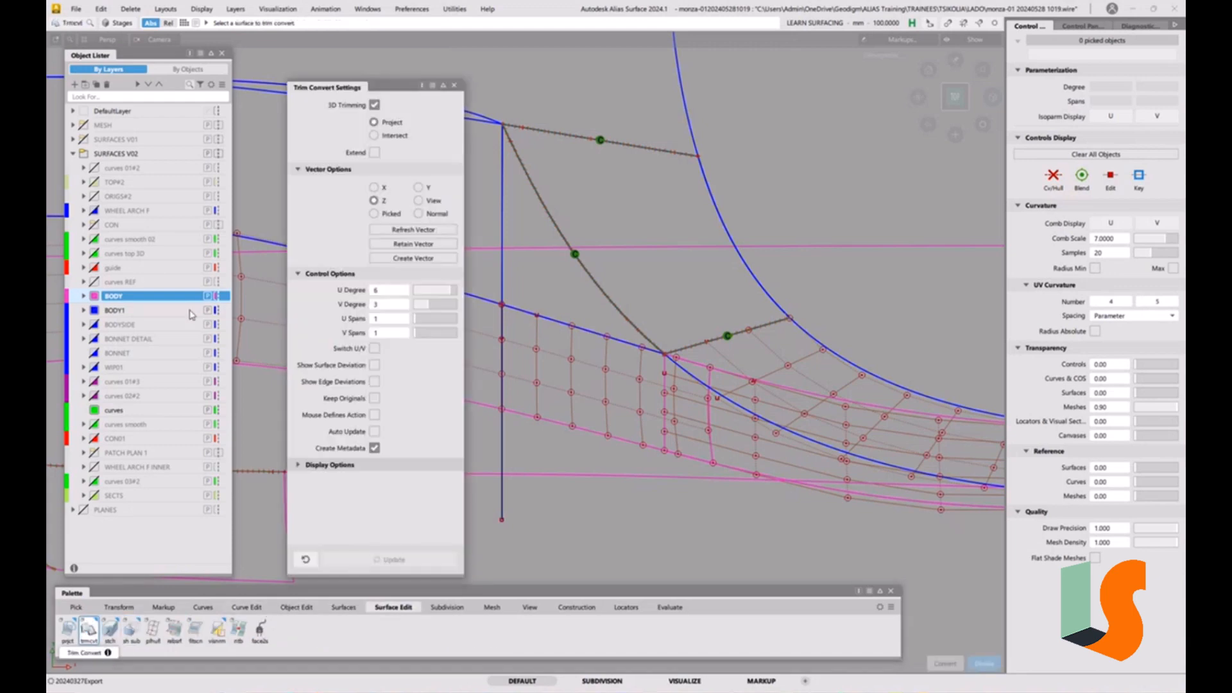
{"action": "left_click", "coordinate": [643, 387]}
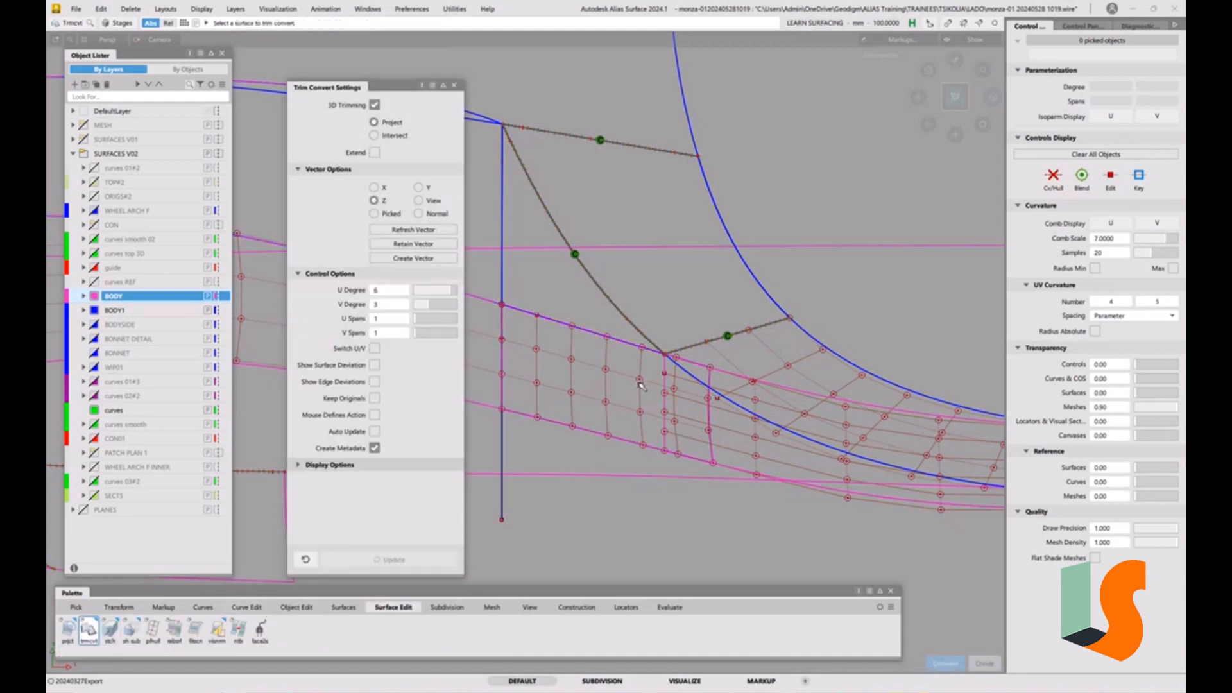
{"action": "left_click", "coordinate": [630, 403]}
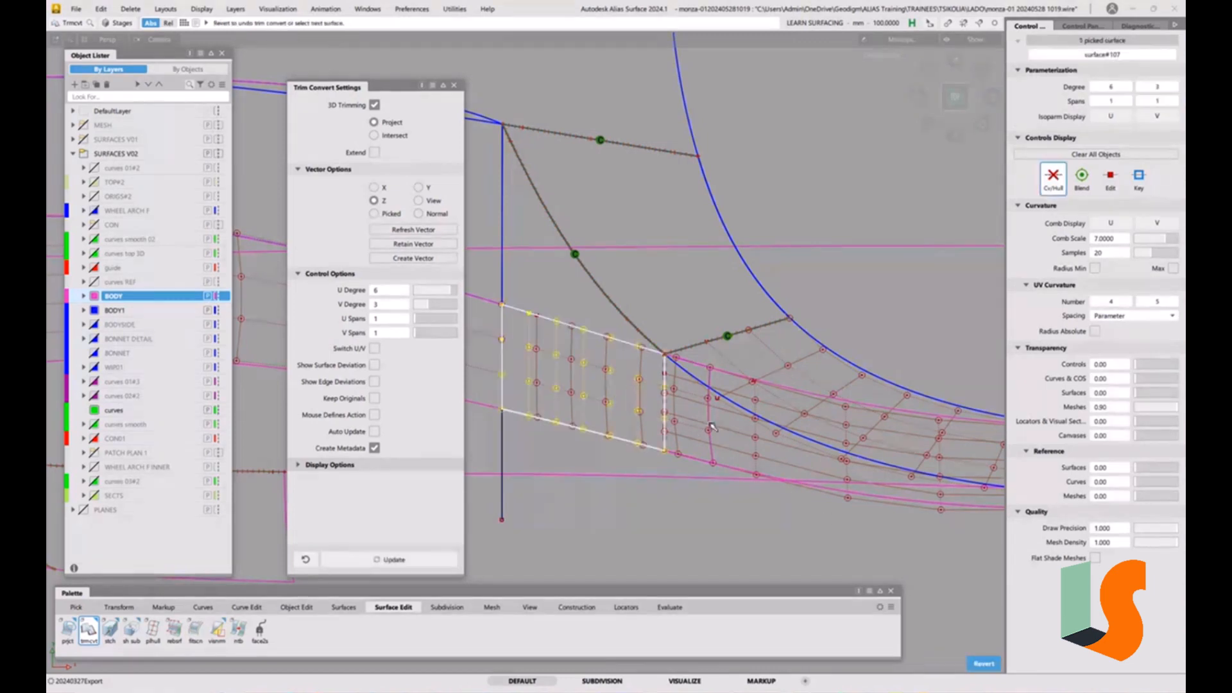
{"action": "left_click", "coordinate": [737, 520]}
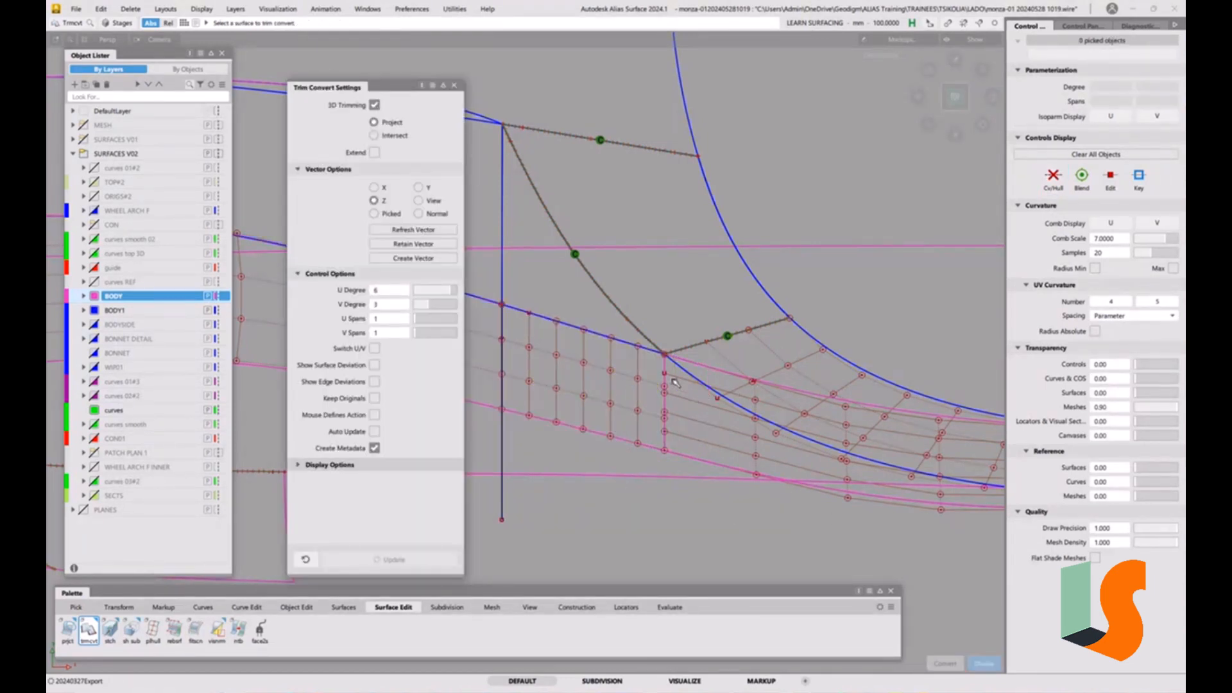
{"action": "left_click", "coordinate": [454, 85]}
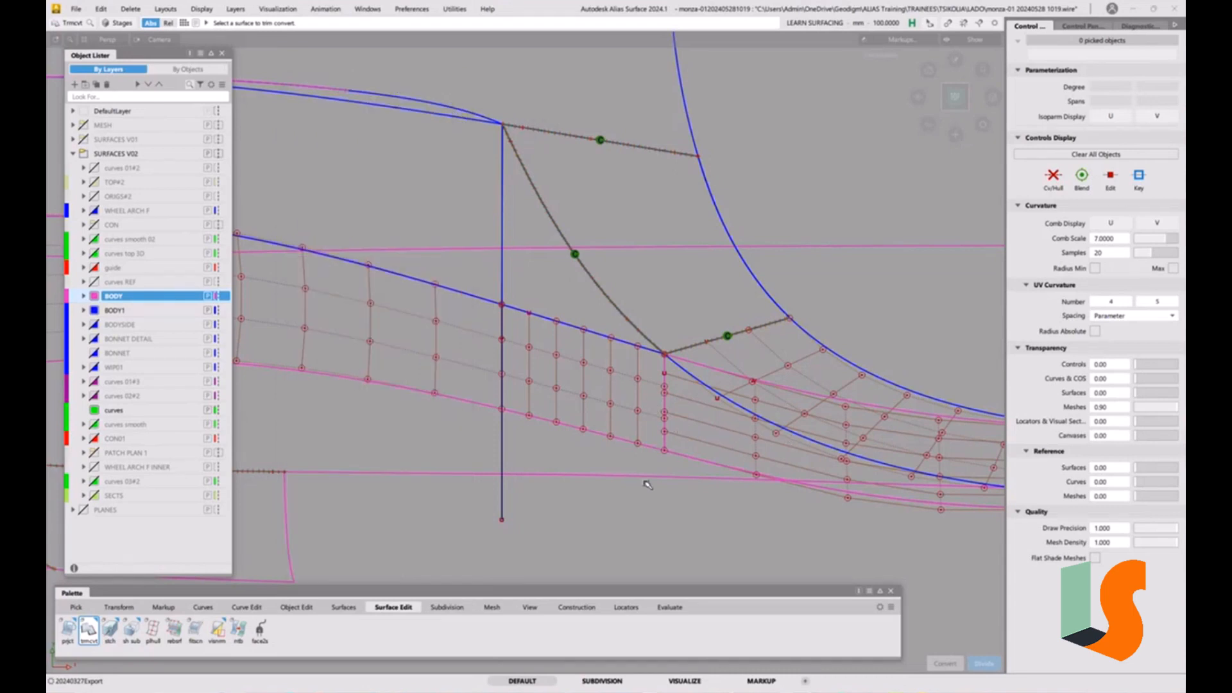
- Delete the straight curve that was used to split the pink strip
{"action": "left_click_drag", "start_coordinate": [621, 447], "coordinate": [648, 462], "text": "ctrl+shift"}
{"action": "left_click_drag", "start_coordinate": [568, 429], "coordinate": [470, 468]}
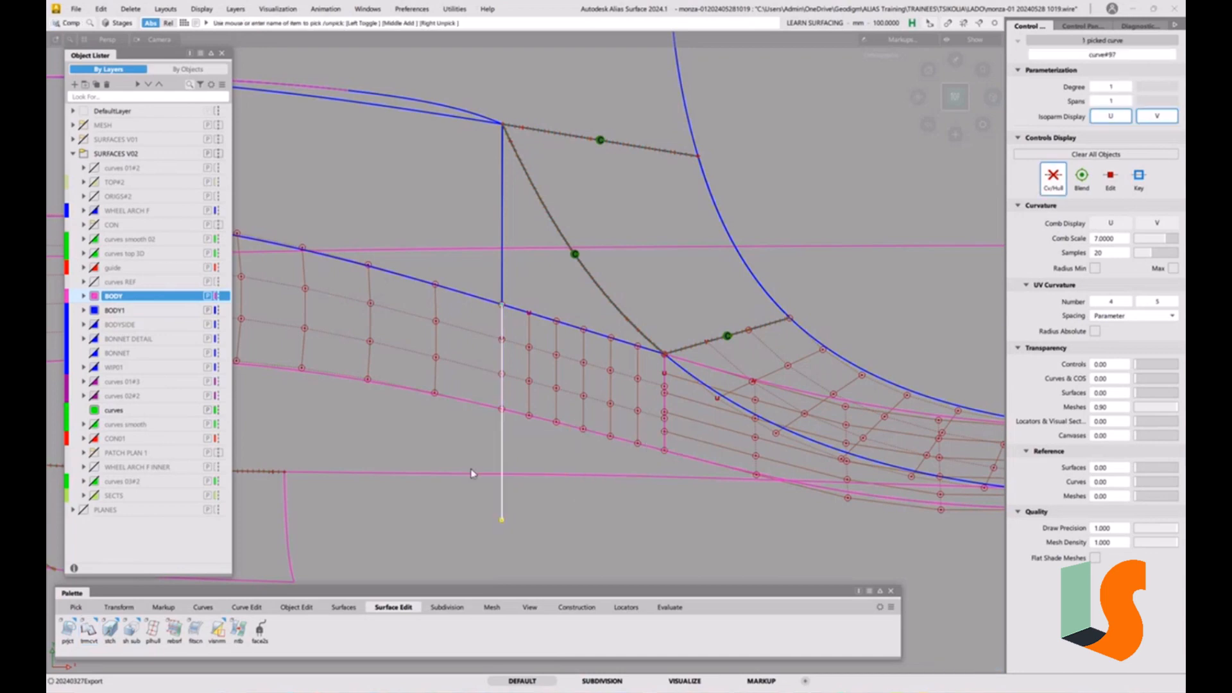
{"action": "key", "text": "Delete"}
{"action": "left_click", "coordinate": [577, 388]}
{"action": "middle_click_drag", "start_coordinate": [661, 417], "coordinate": [744, 490], "text": "alt+shift"}
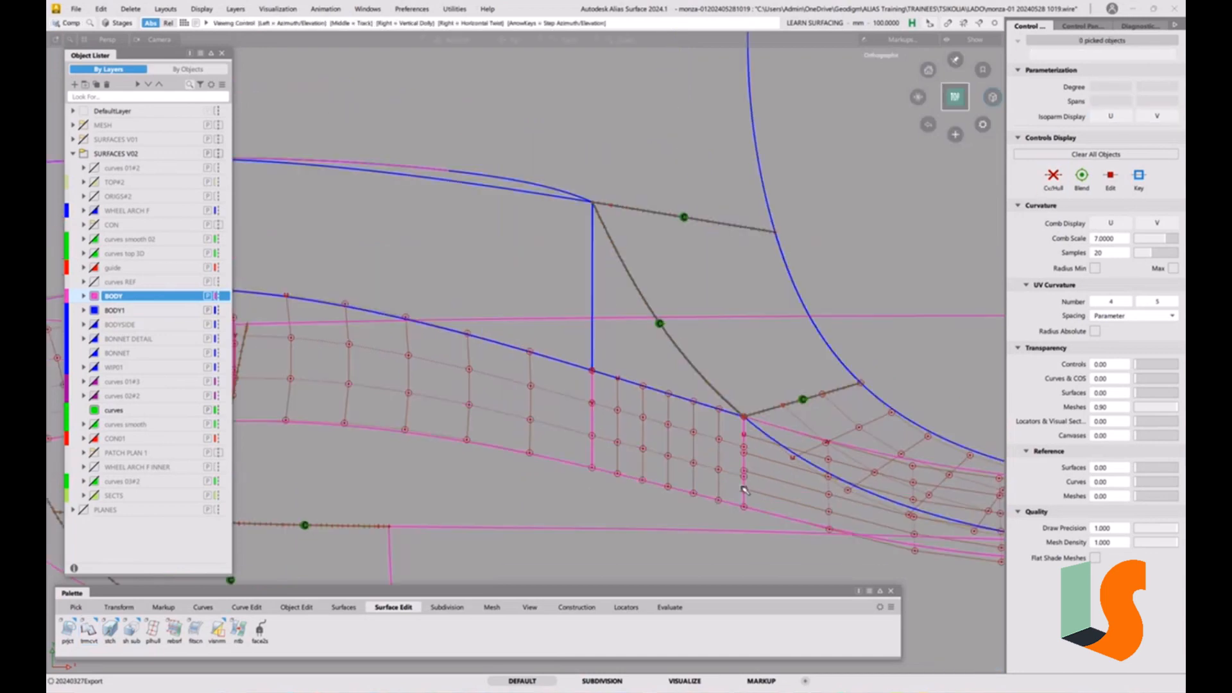
{"action": "right_click_drag", "start_coordinate": [744, 490], "coordinate": [767, 444], "text": "alt+shift"}
{"action": "middle_click_drag", "start_coordinate": [768, 443], "coordinate": [790, 432], "text": "alt+shift"}
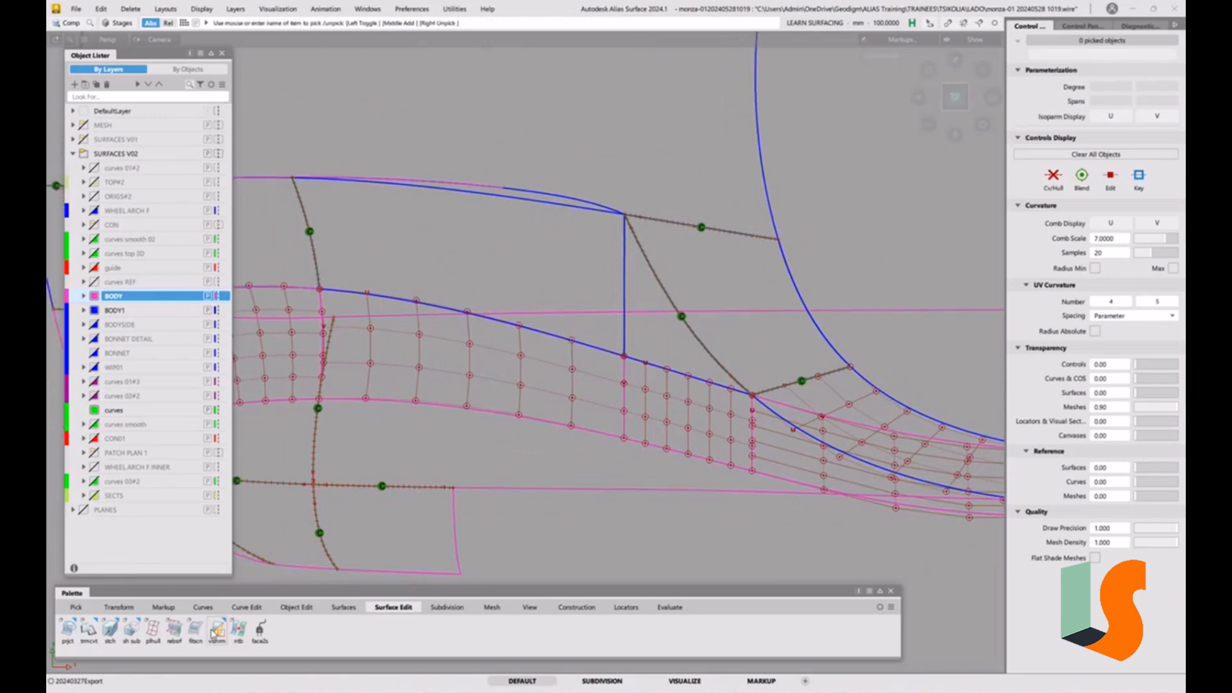
- Align the longer strip's upper edge to the adjoining body surface edge with G0 continuity and the Edge type
{"action": "left_click", "coordinate": [297, 607]}
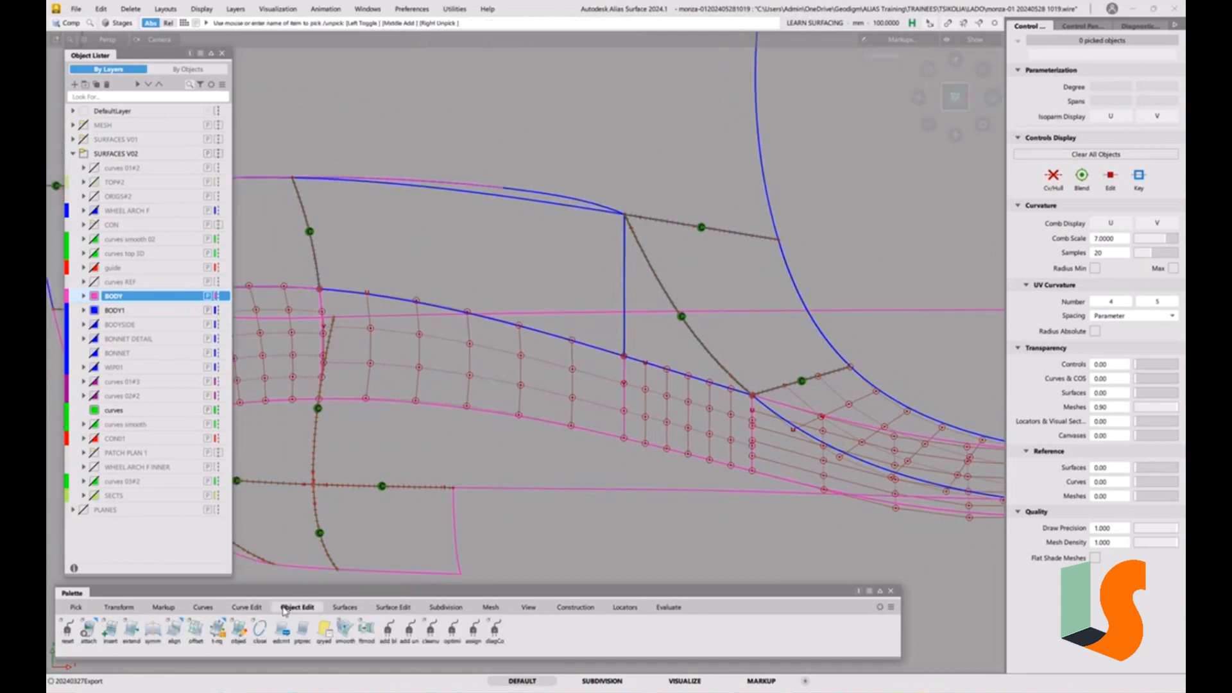
{"action": "double_click", "coordinate": [174, 635]}
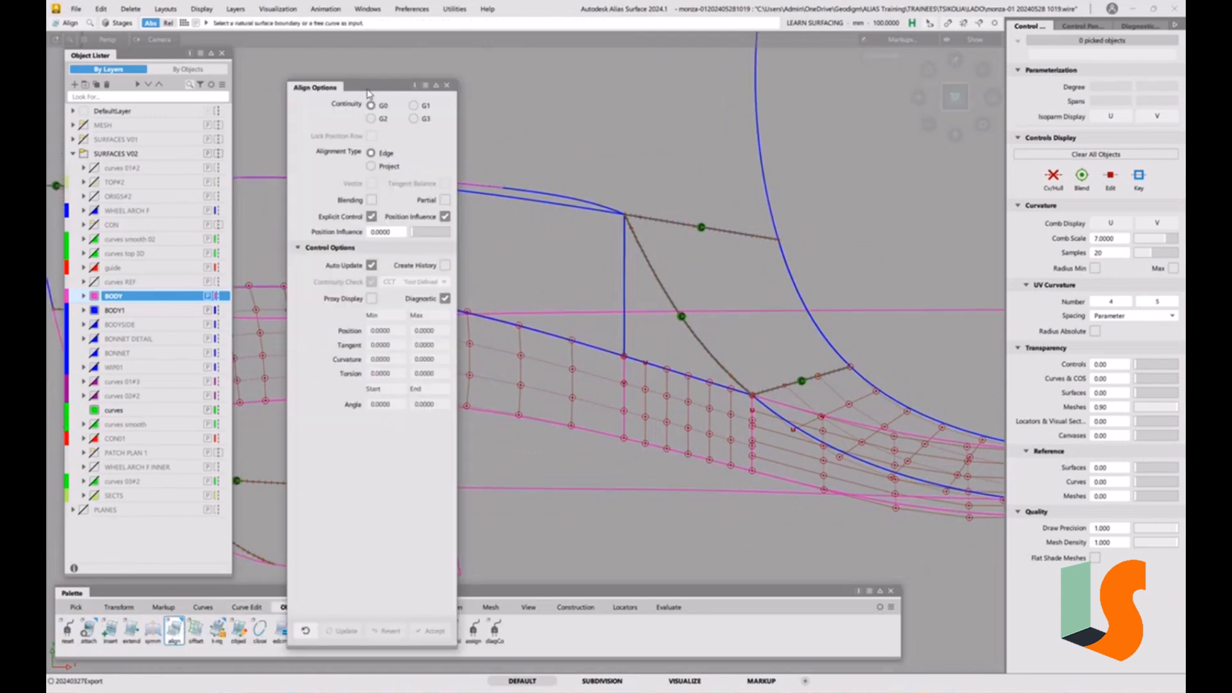
{"action": "left_click_drag", "start_coordinate": [371, 91], "coordinate": [153, 77]}
{"action": "left_click", "coordinate": [394, 299]}
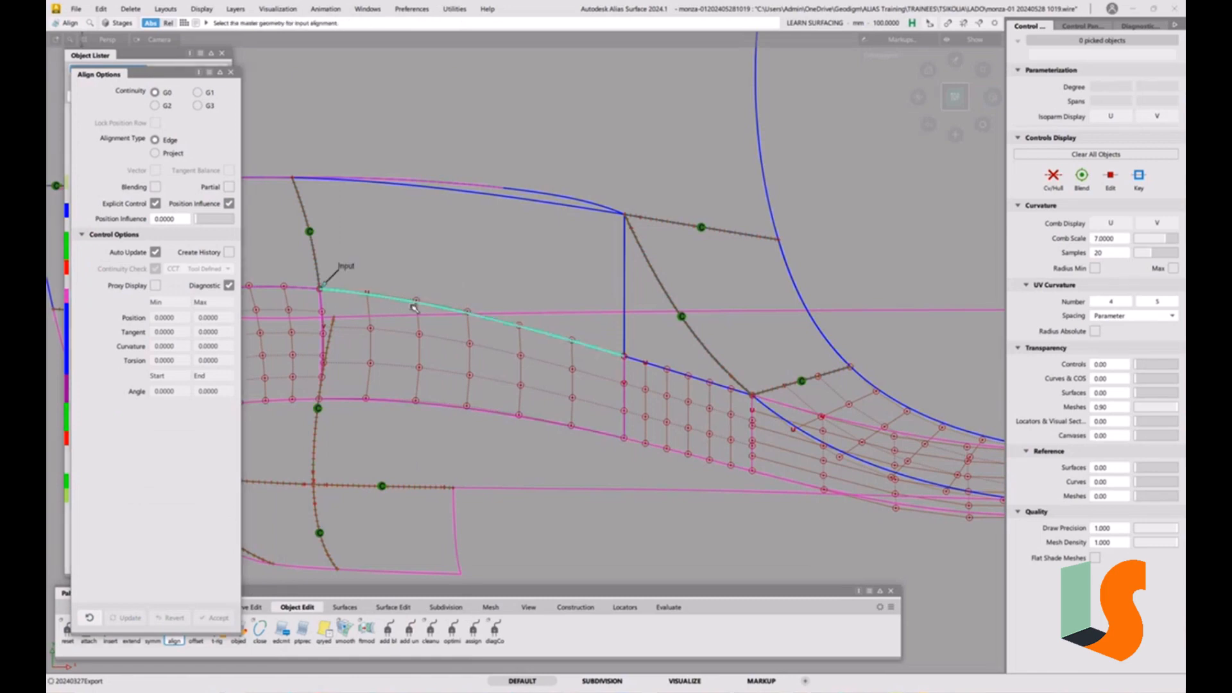
{"action": "left_click", "coordinate": [414, 305]}
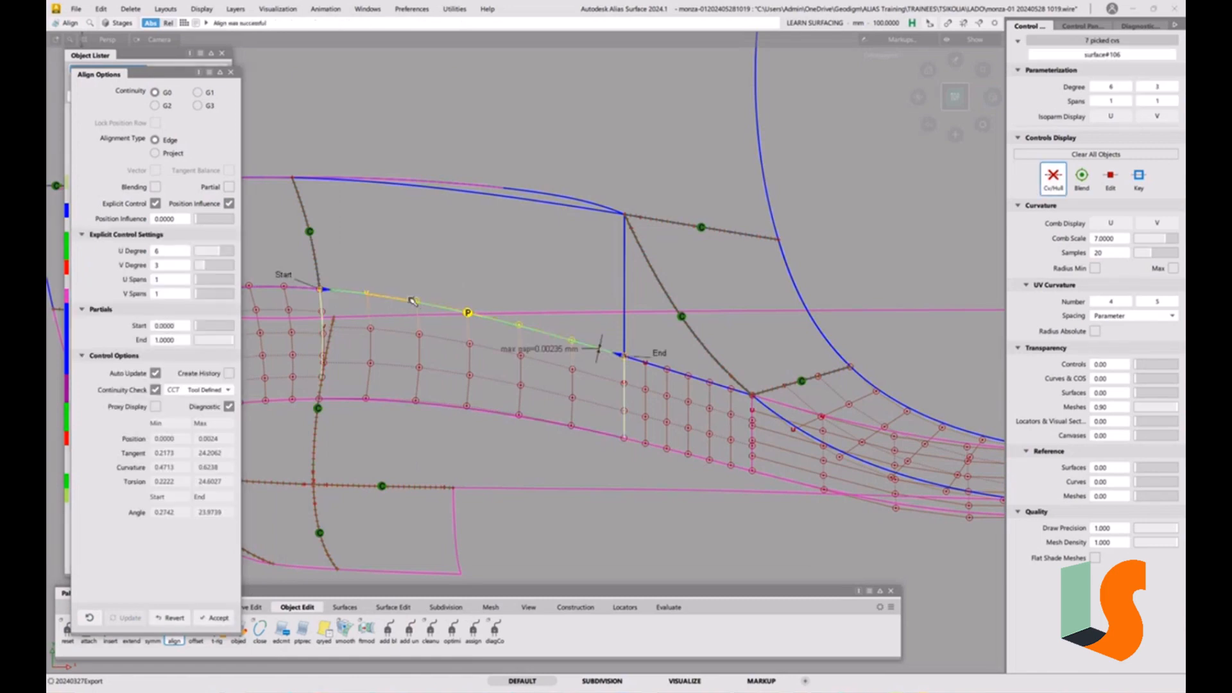
- Set the Position Influence of the longer strip's alignment to 1.0 and accept it
{"action": "left_click", "coordinate": [203, 224]}
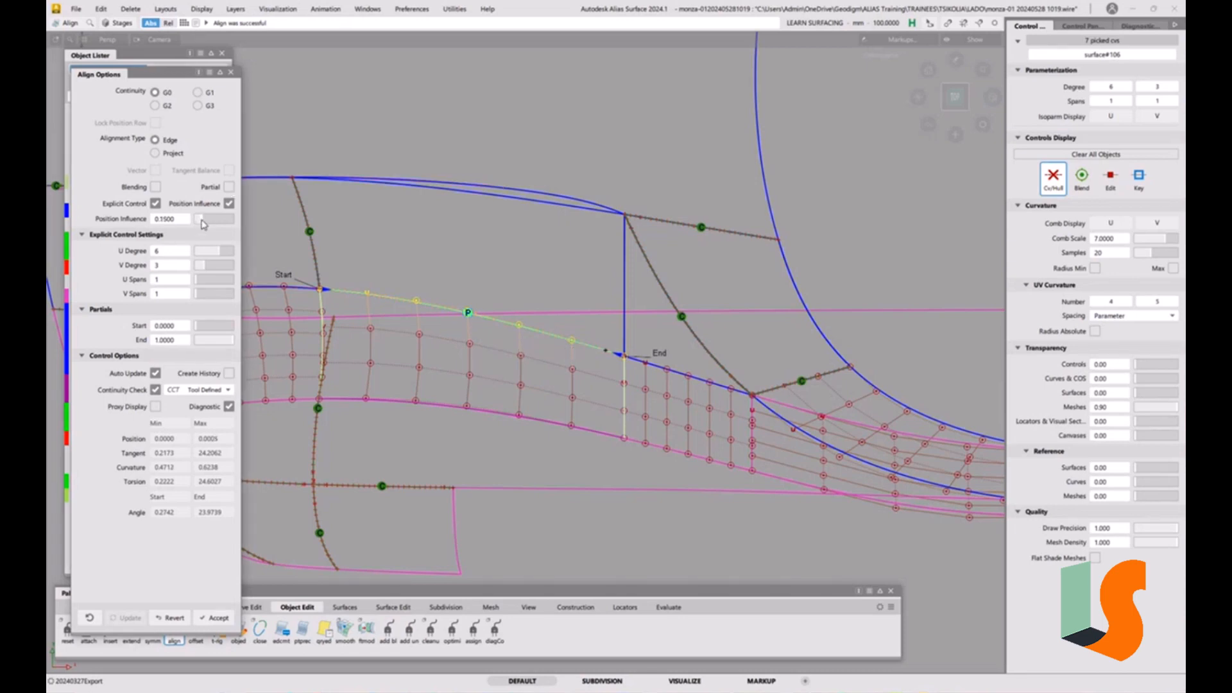
{"action": "left_click_drag", "start_coordinate": [203, 223], "coordinate": [369, 230]}
{"action": "left_click", "coordinate": [200, 218]}
{"action": "left_click_drag", "start_coordinate": [233, 226], "coordinate": [201, 226]}
{"action": "left_click_drag", "start_coordinate": [198, 226], "coordinate": [200, 223]}
{"action": "left_click_drag", "start_coordinate": [204, 221], "coordinate": [264, 217]}
{"action": "right_click_drag", "start_coordinate": [518, 272], "coordinate": [511, 310], "text": "alt+shift"}
{"action": "middle_click_drag", "start_coordinate": [511, 310], "coordinate": [584, 338], "text": "alt+shift"}
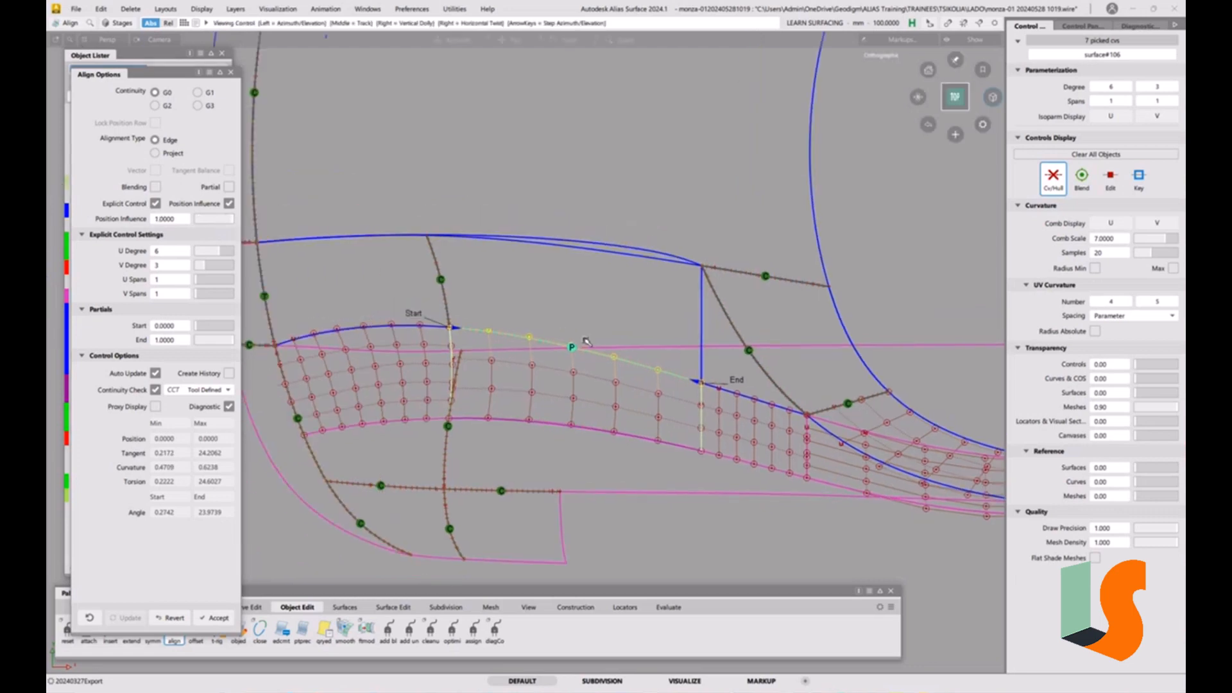
{"action": "right_click_drag", "start_coordinate": [570, 458], "coordinate": [629, 431], "text": "alt+shift"}
{"action": "middle_click_drag", "start_coordinate": [629, 431], "coordinate": [633, 399], "text": "alt+shift"}
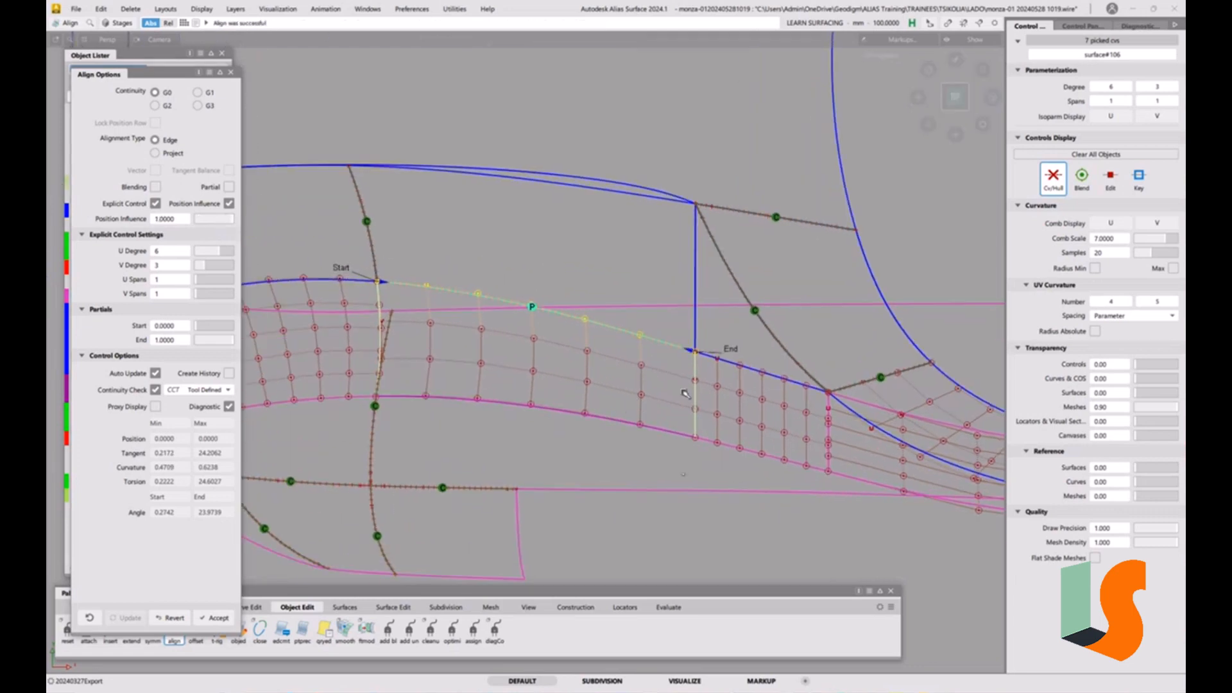
{"action": "key", "text": "space"}
- Align the short extension's upper edge to the neighbouring surface edge with G0 continuity and set its U degree to 4
{"action": "left_click", "coordinate": [746, 367]}
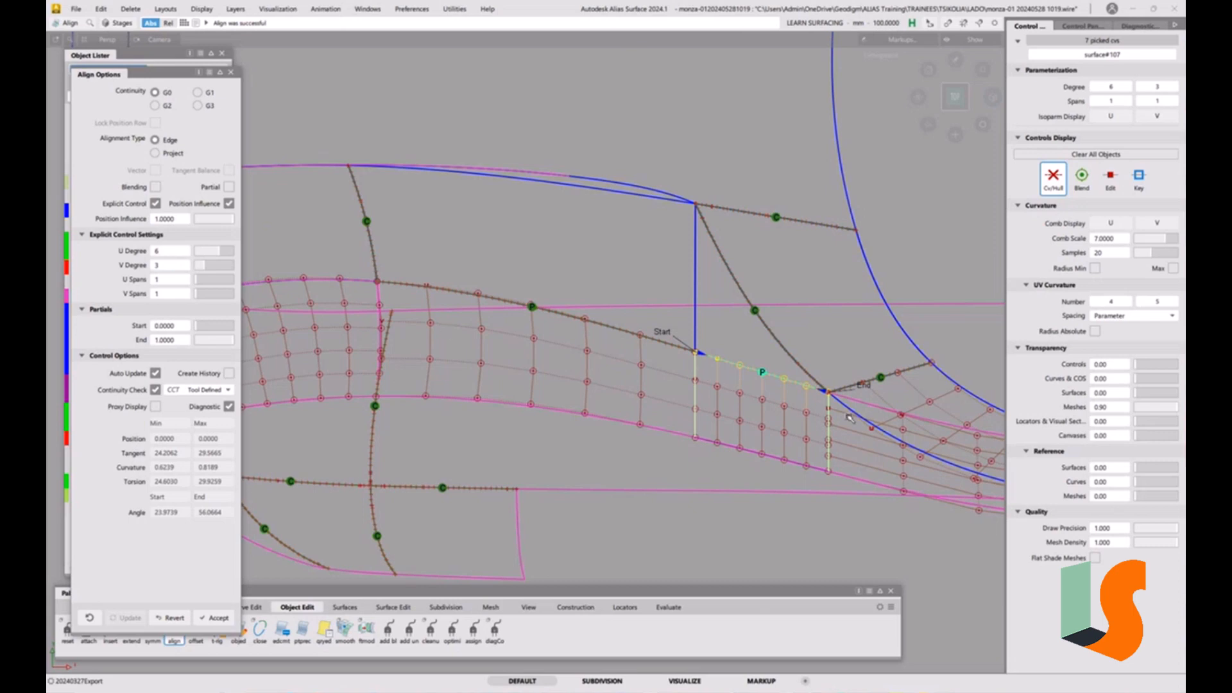
{"action": "left_click", "coordinate": [215, 257]}
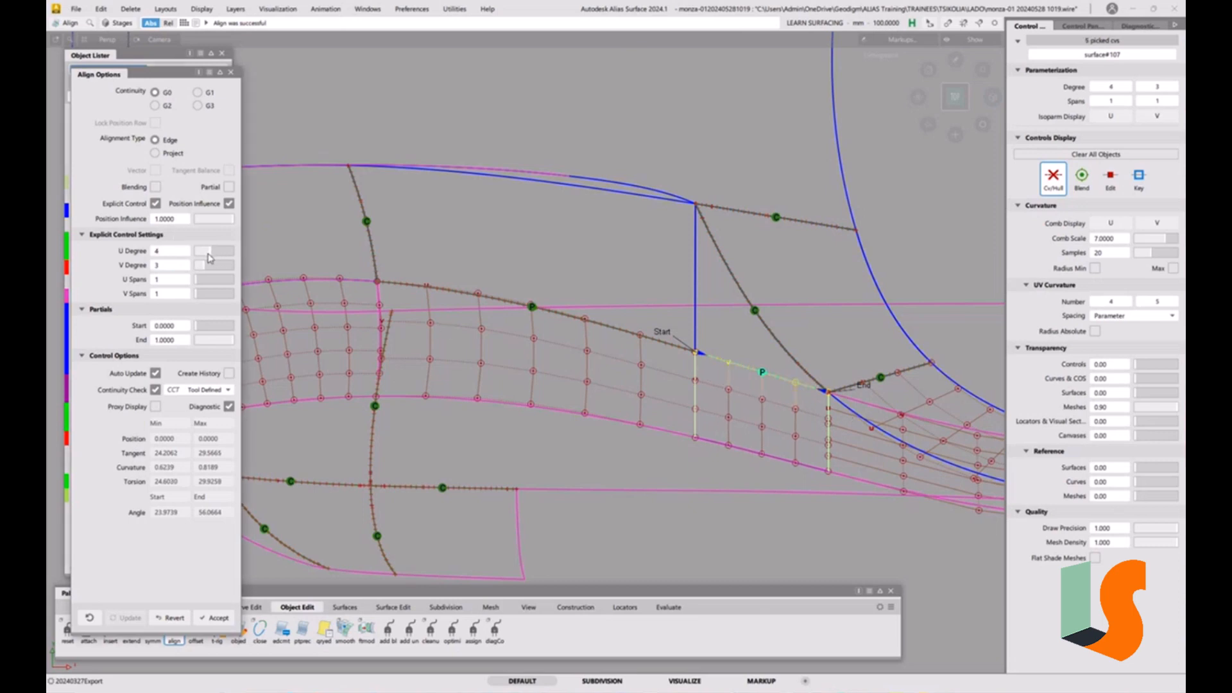
{"action": "left_click", "coordinate": [212, 257]}
{"action": "left_click", "coordinate": [786, 527]}
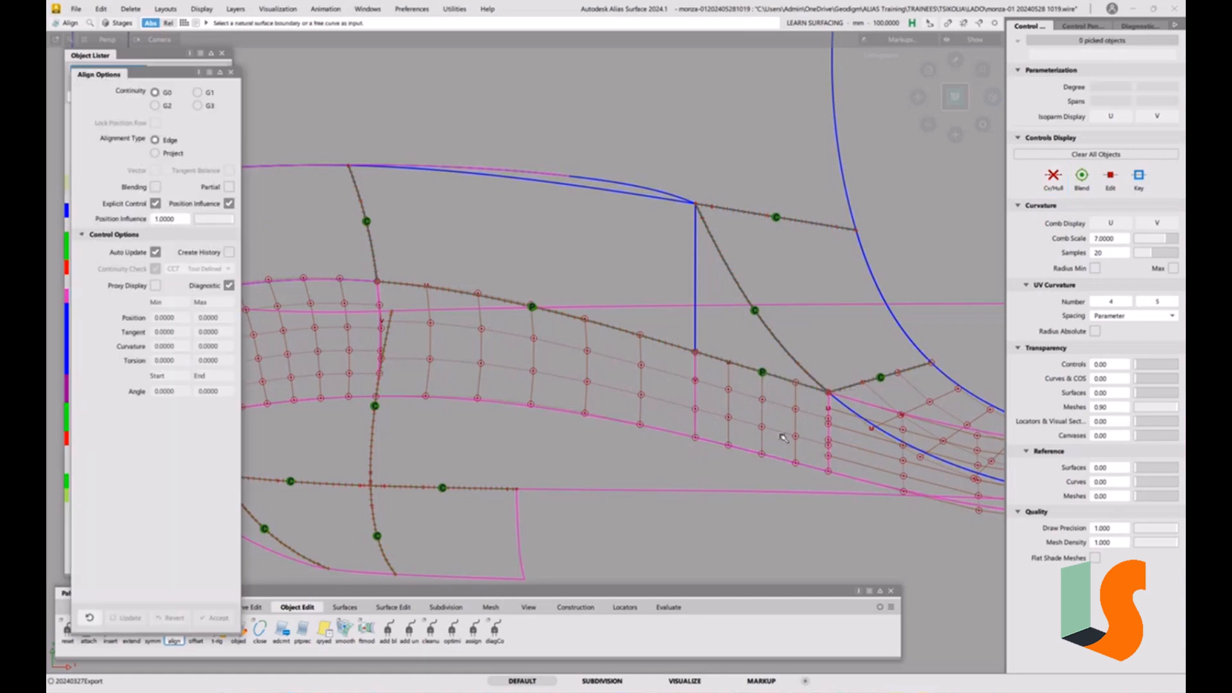
- Align the longer strip's lower edge to the body surface below with G2 continuity, using the Project type along Z
{"action": "left_click", "coordinate": [167, 108]}
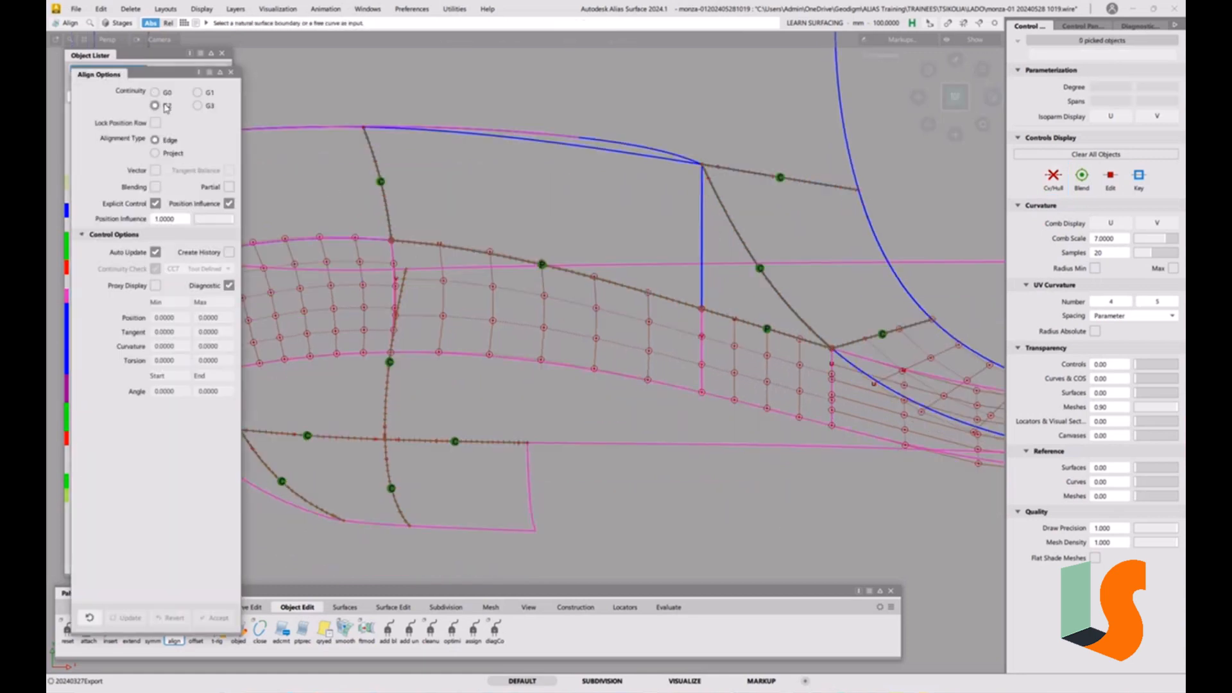
{"action": "left_click", "coordinate": [164, 152]}
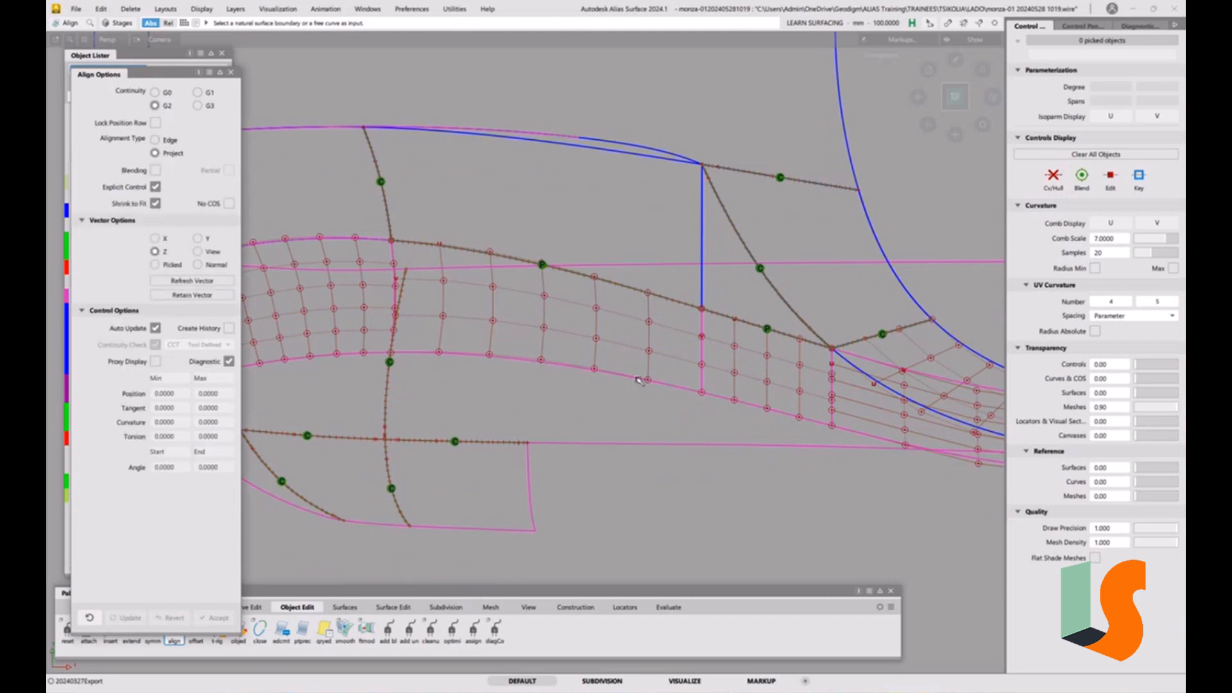
{"action": "left_click", "coordinate": [689, 389]}
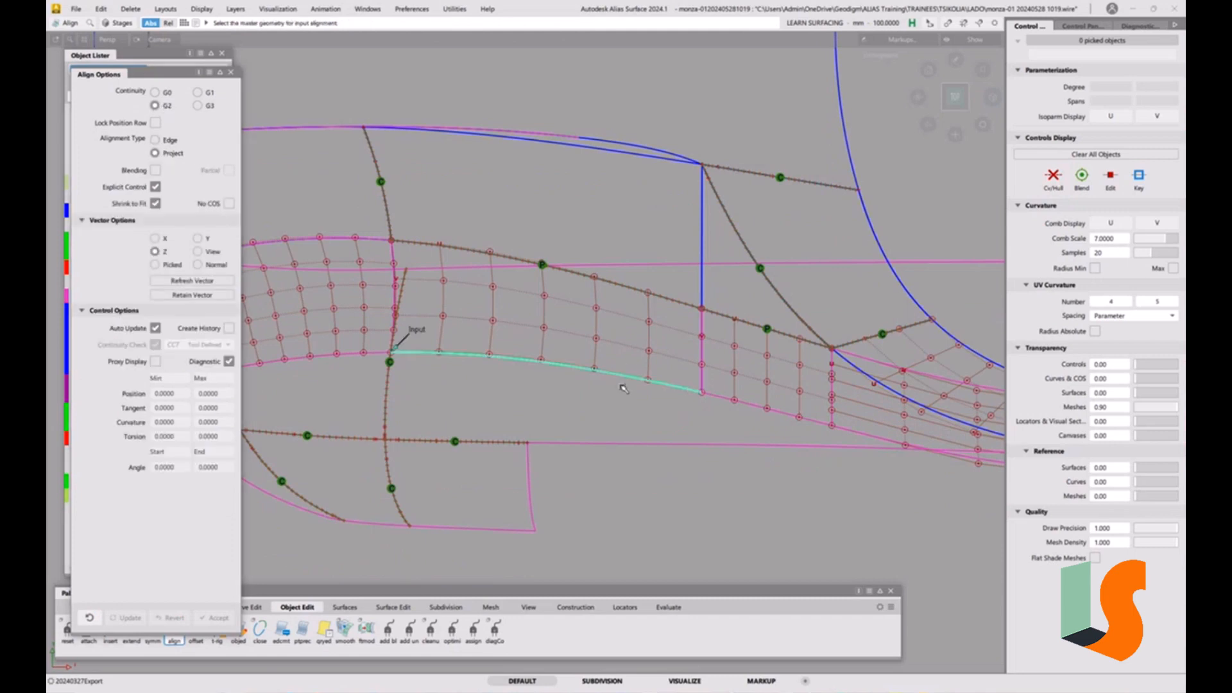
{"action": "left_click", "coordinate": [613, 448]}
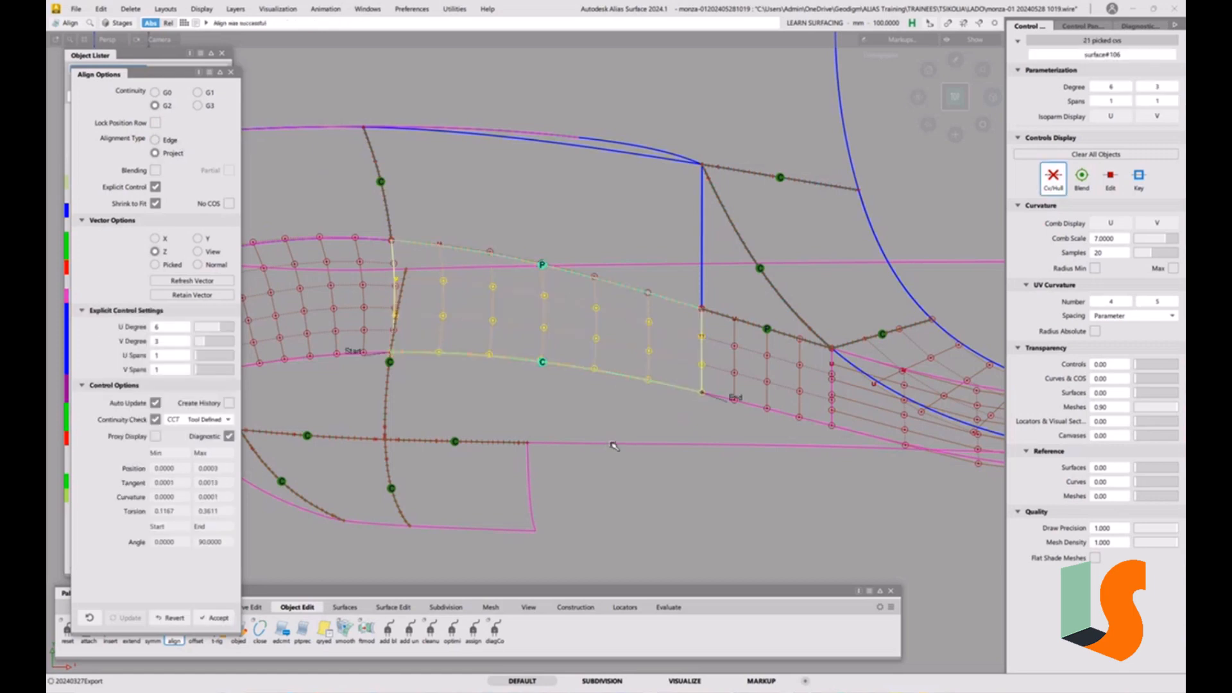
- Align the short extension's lower edge to the body surface below with the same G2 projected alignment
{"action": "left_click", "coordinate": [758, 409]}
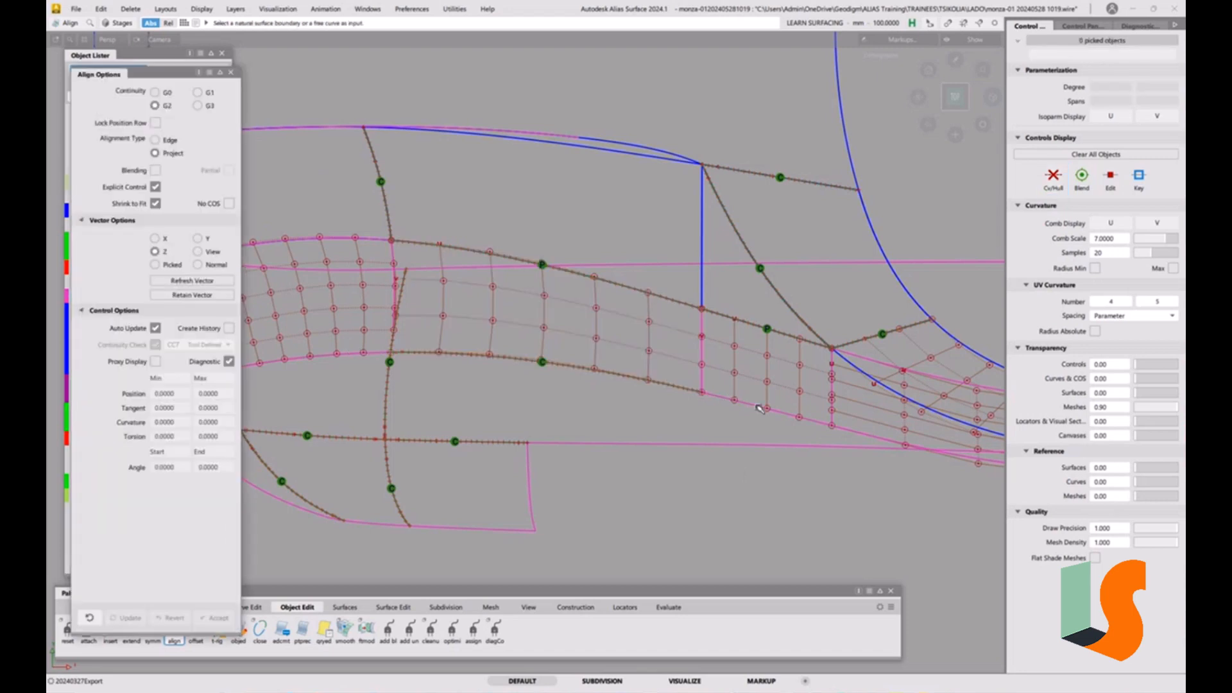
{"action": "left_click", "coordinate": [751, 448]}
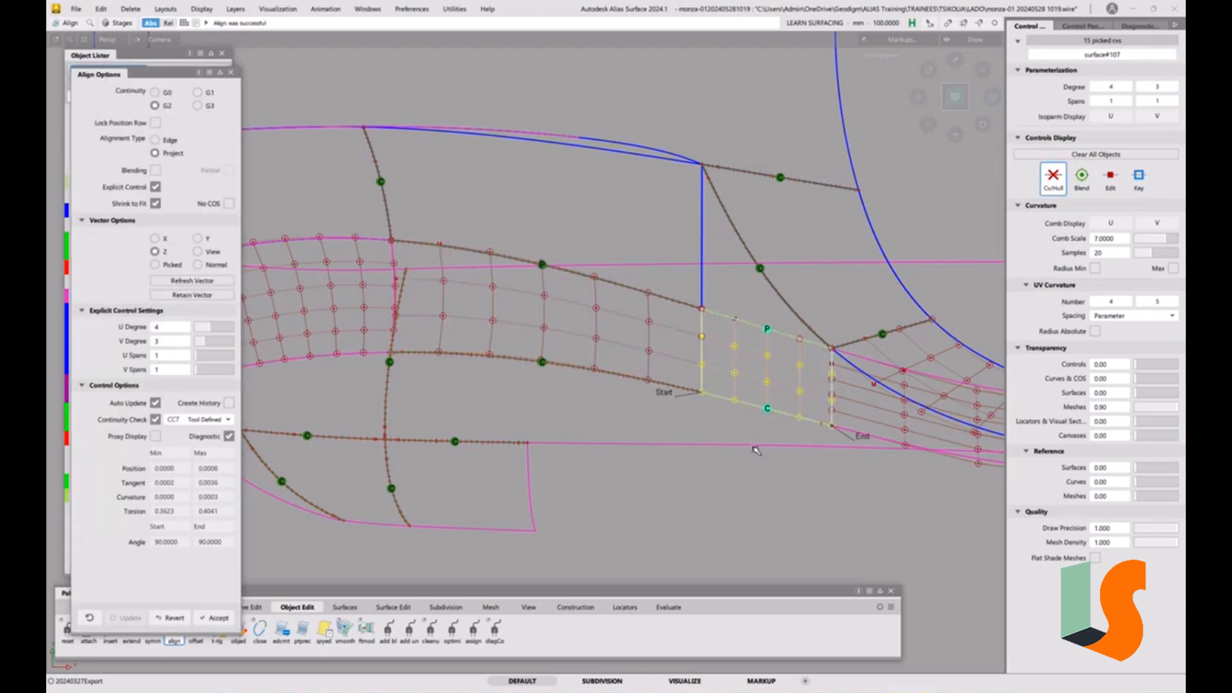
{"action": "left_click", "coordinate": [755, 507]}
- Check the G2 surface continuity across the shared edge between the longer strip and the short extension
{"action": "left_click", "coordinate": [668, 607]}
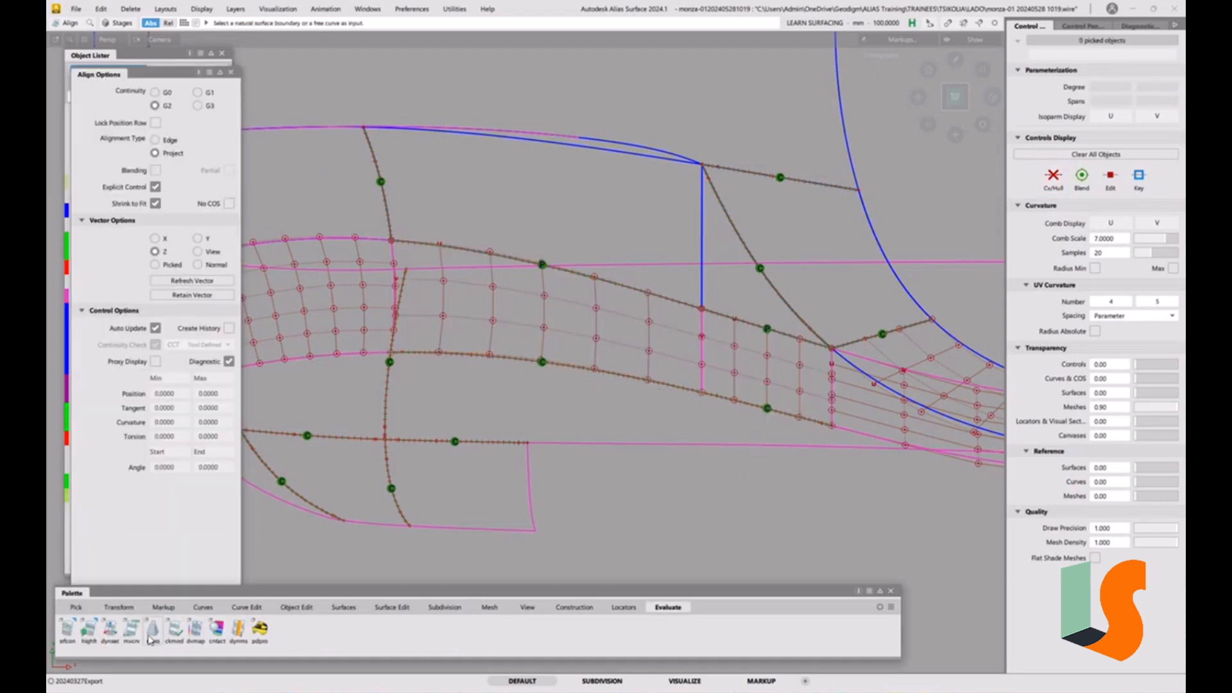
{"action": "double_click", "coordinate": [66, 632]}
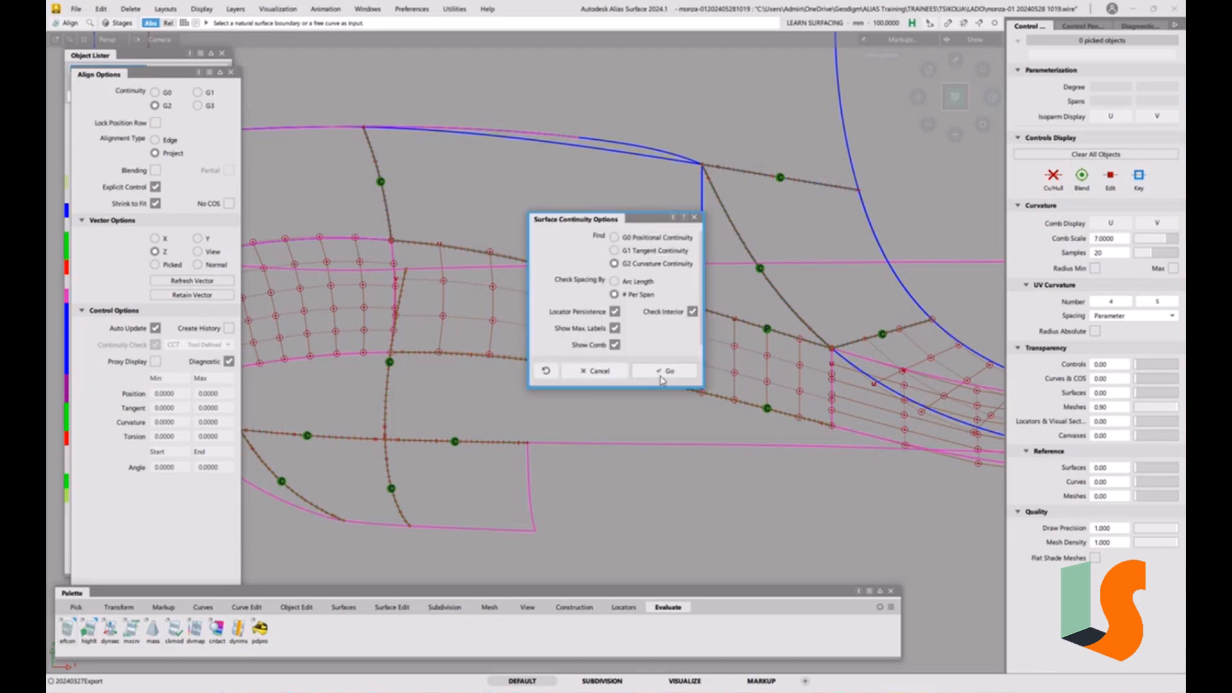
{"action": "left_click", "coordinate": [661, 378]}
{"action": "left_click", "coordinate": [703, 345]}
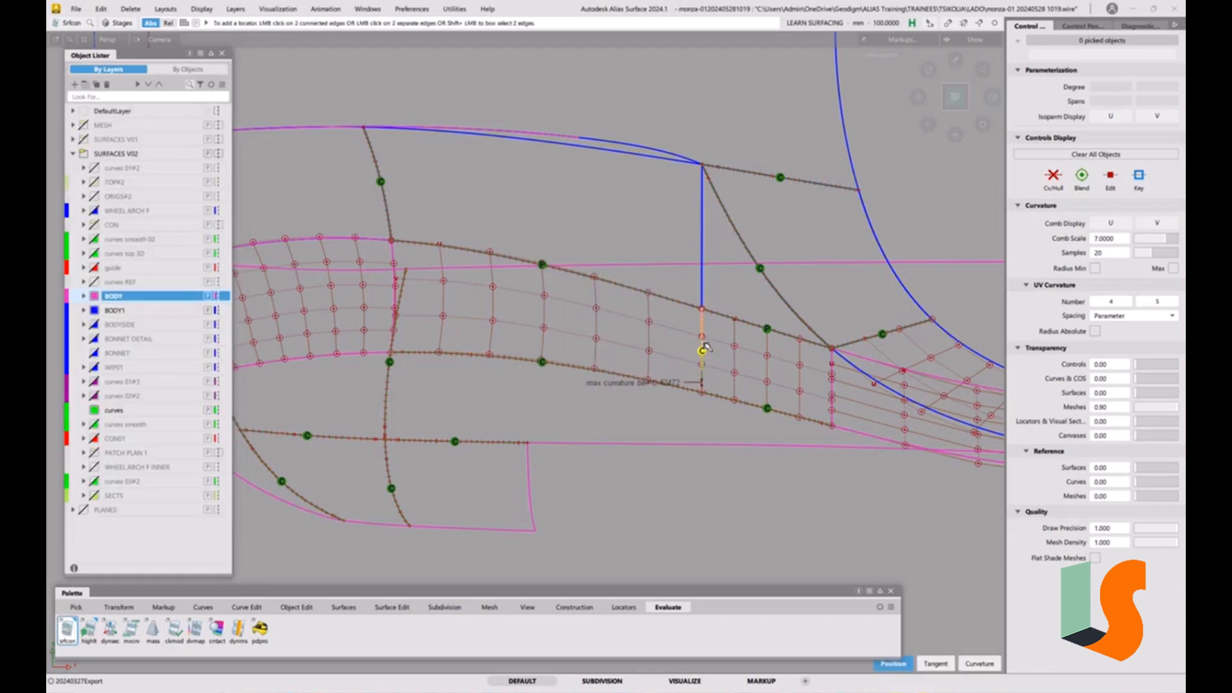
{"action": "right_click_drag", "start_coordinate": [705, 345], "coordinate": [754, 369], "text": "alt+shift"}
{"action": "middle_click_drag", "start_coordinate": [754, 369], "coordinate": [744, 378], "text": "alt+shift"}
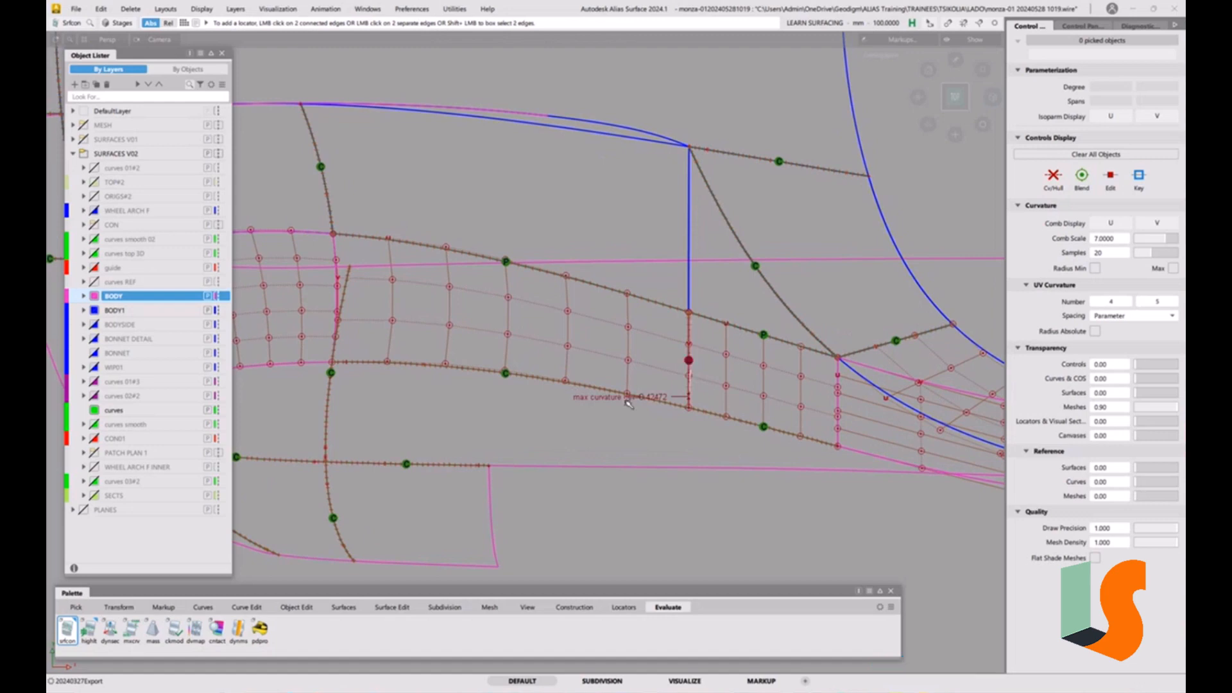
- Delete the projected curve-on-surface along the longer strip's lower edge
{"action": "left_click_drag", "start_coordinate": [628, 401], "coordinate": [602, 393], "text": "ctrl+shift"}
{"action": "left_click", "coordinate": [577, 398]}
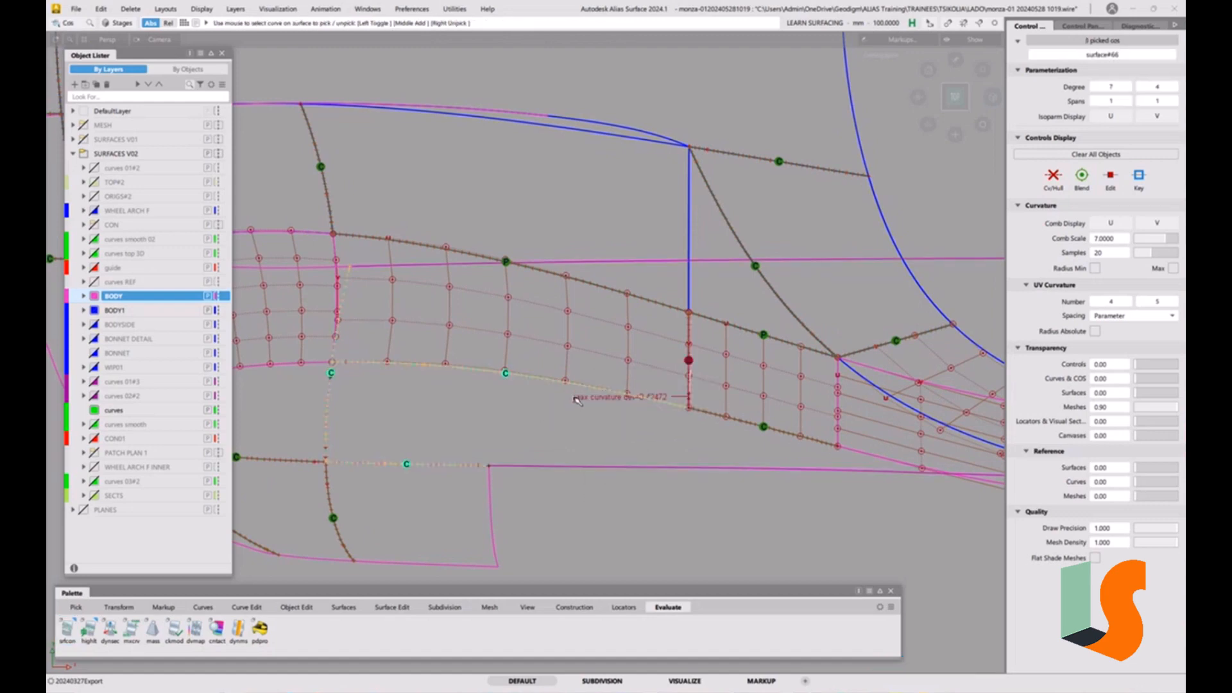
{"action": "key", "text": "Delete"}
{"action": "left_click", "coordinate": [570, 388]}
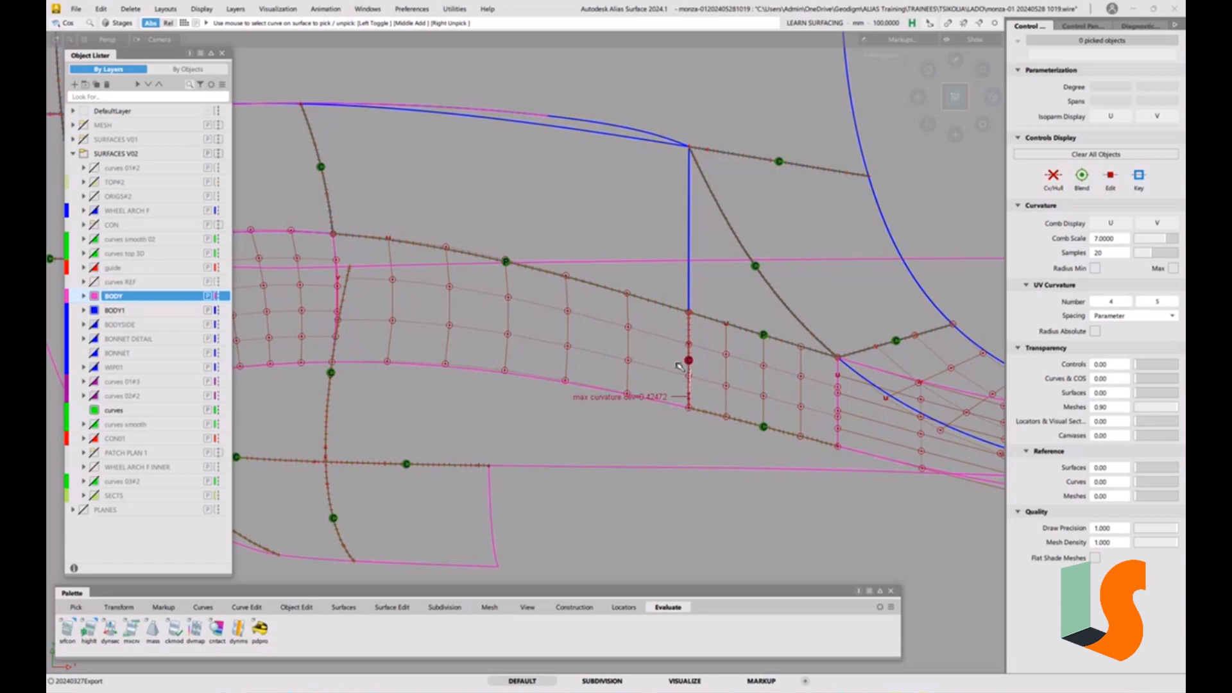
- Align the longer strip's shared edge to the short extension with G2 continuity, using the Edge alignment type
{"action": "left_click", "coordinate": [296, 607]}
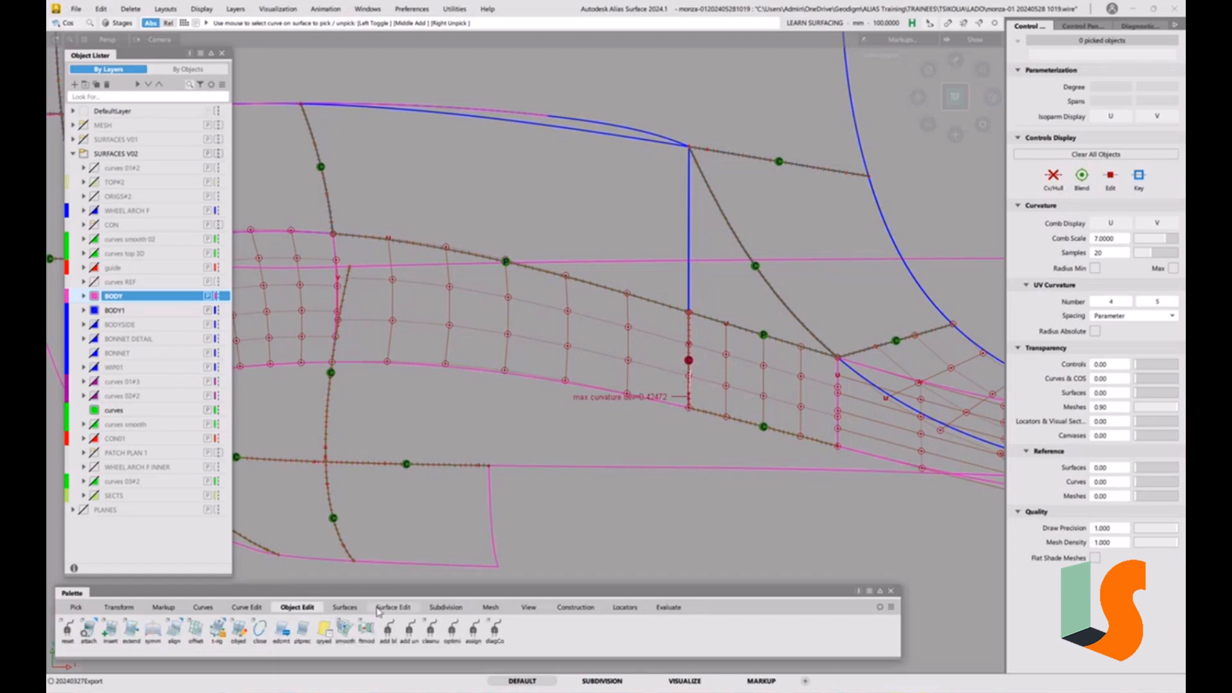
{"action": "double_click", "coordinate": [178, 632]}
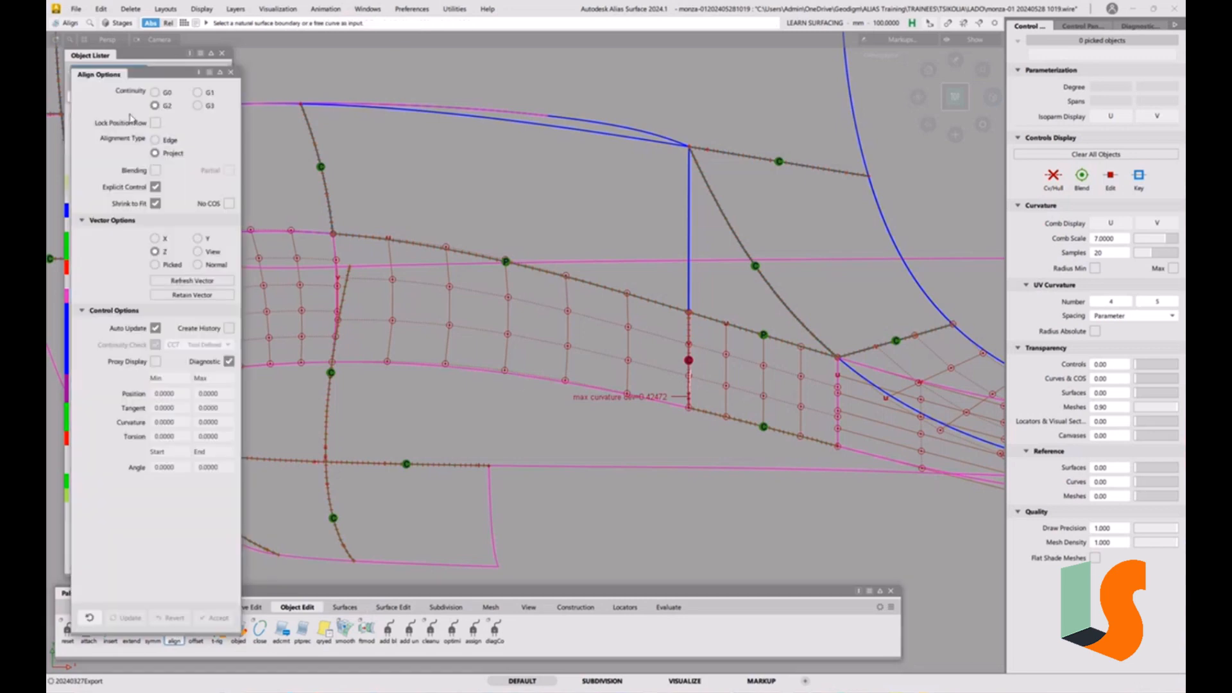
{"action": "left_click", "coordinate": [172, 142]}
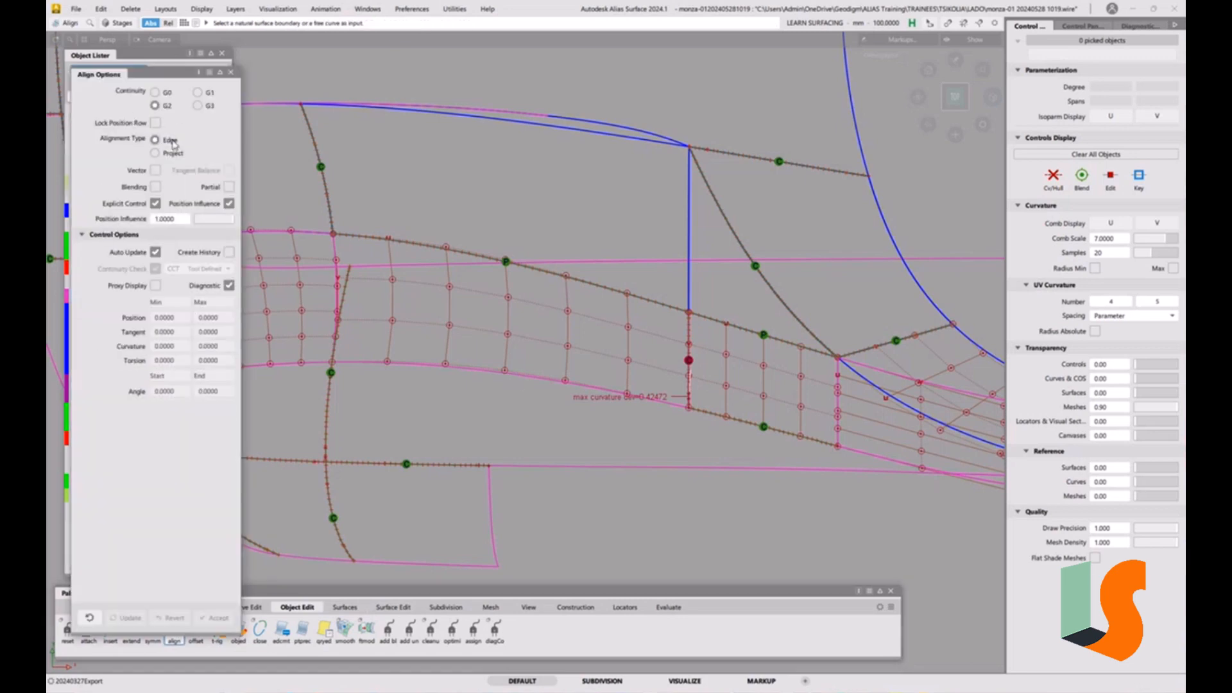
{"action": "left_click", "coordinate": [687, 376]}
{"action": "left_click", "coordinate": [689, 377]}
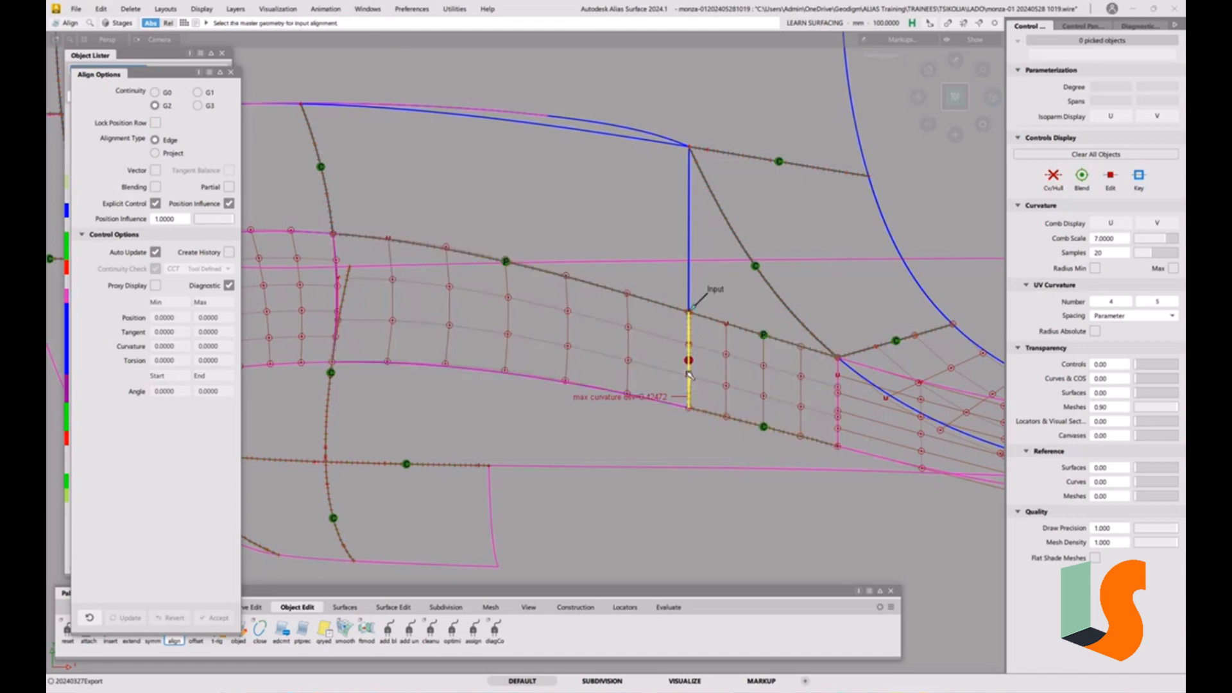
{"action": "left_click", "coordinate": [690, 377]}
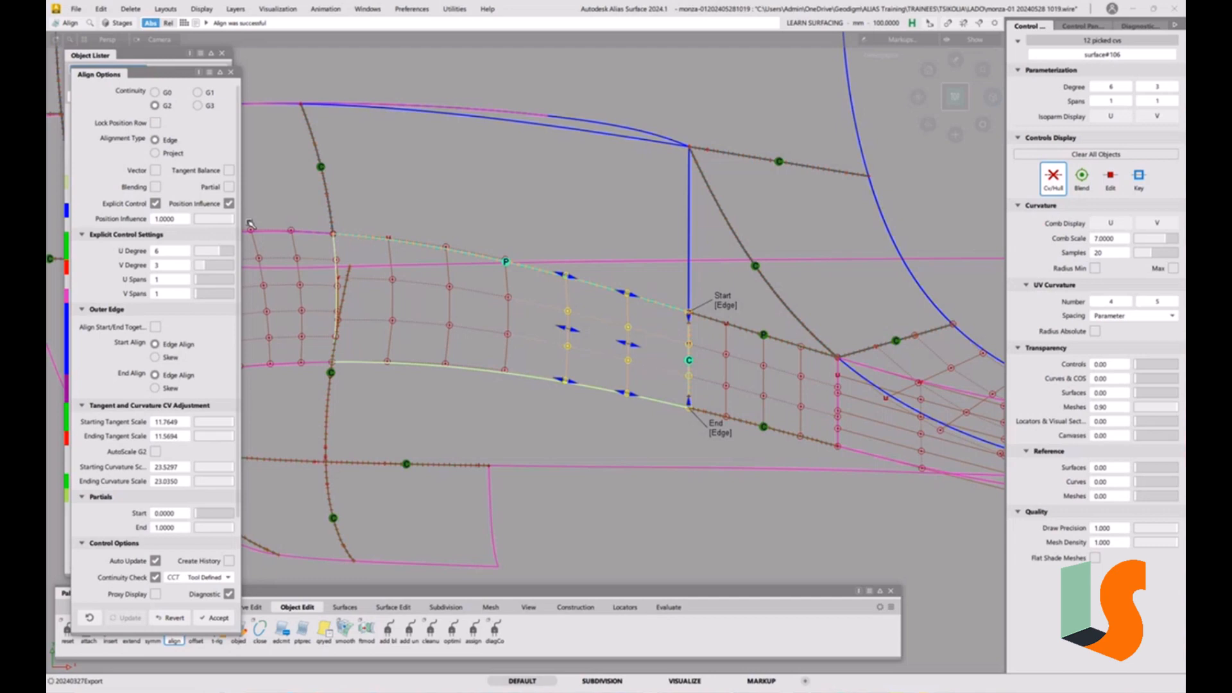
- Align the longer strip's lower edge to the body surface below with G2 continuity, using the Project type along Z
{"action": "left_click", "coordinate": [563, 426]}
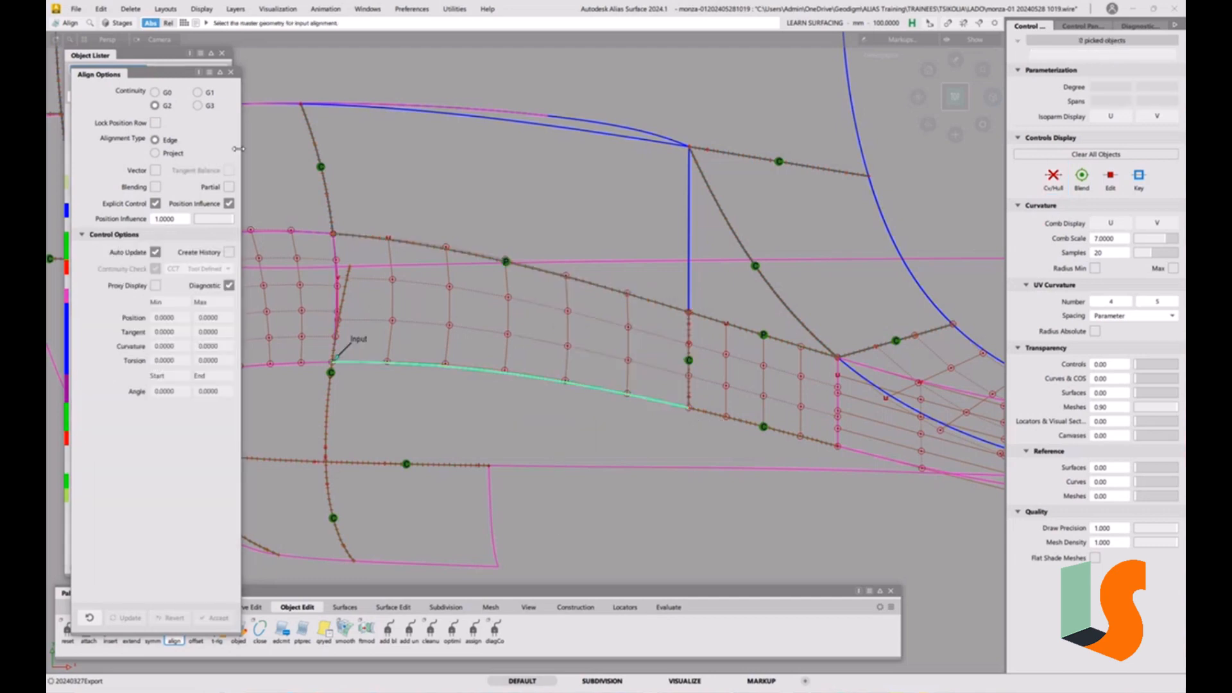
{"action": "left_click", "coordinate": [171, 153]}
{"action": "left_click", "coordinate": [578, 468]}
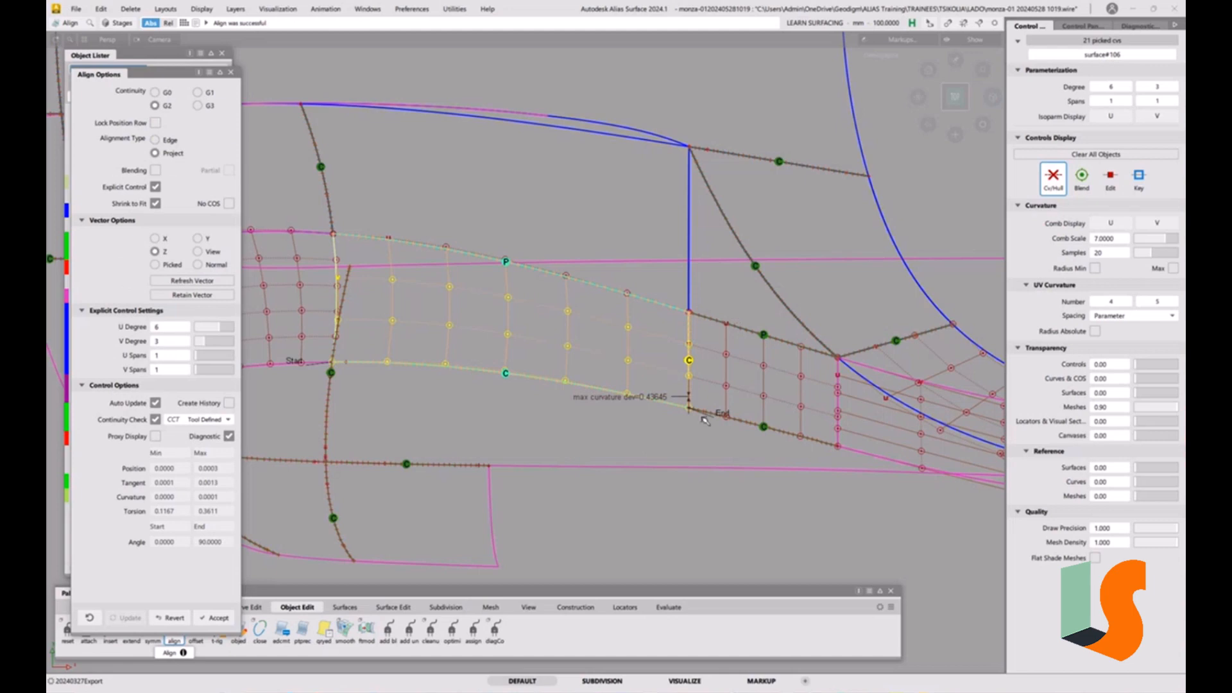
{"action": "scroll", "coordinate": [710, 396], "scroll_direction": "up", "scroll_amount": 2}
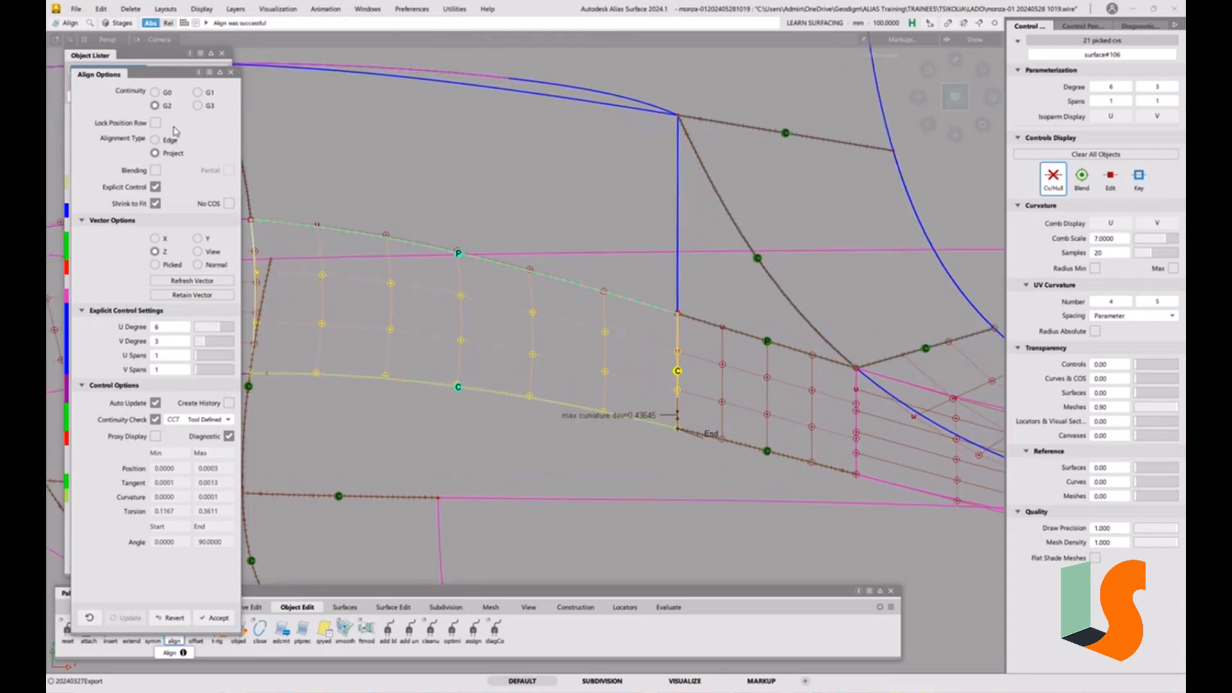
- Reduce the lower edge's projected alignment to G1 continuity and set its continuity check type to G2 Curvature
{"action": "left_click", "coordinate": [198, 93]}
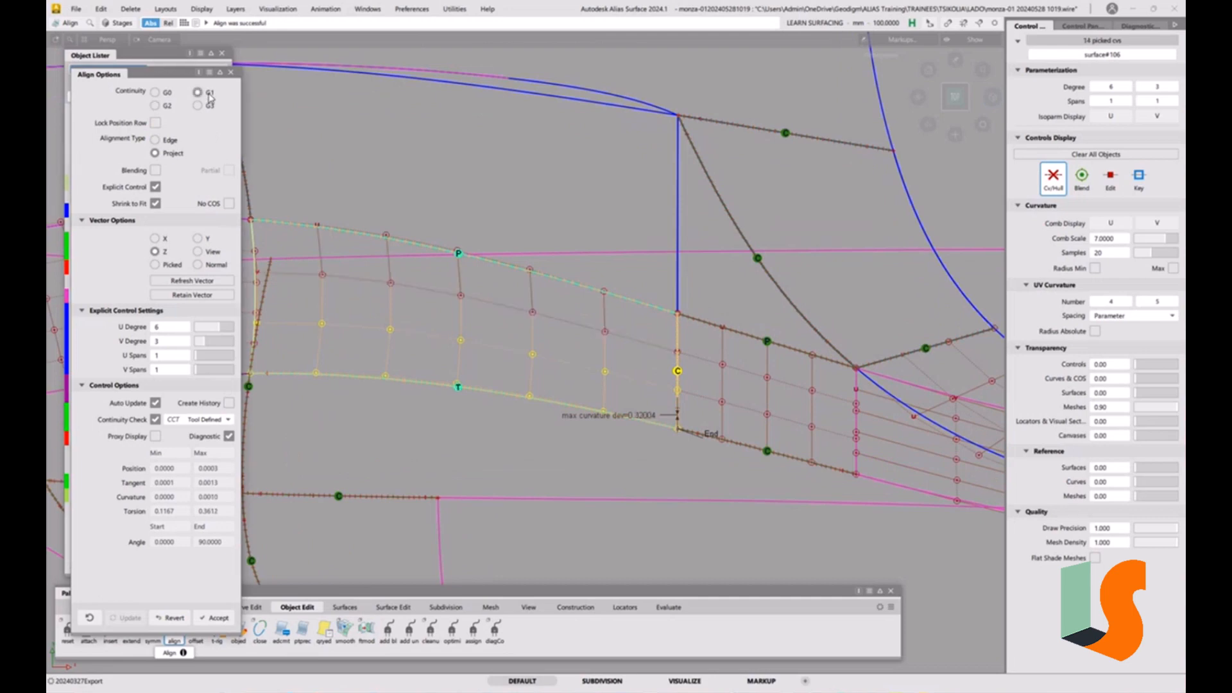
{"action": "left_click", "coordinate": [168, 107]}
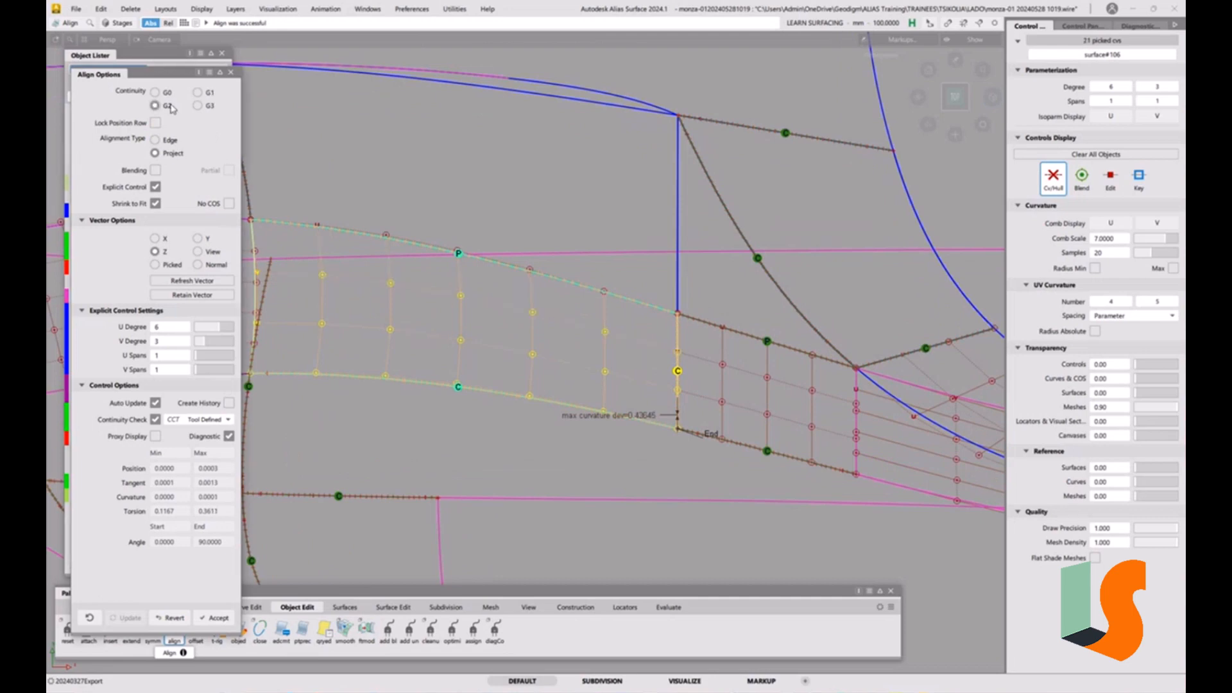
{"action": "left_click", "coordinate": [198, 93]}
{"action": "left_click", "coordinate": [205, 420]}
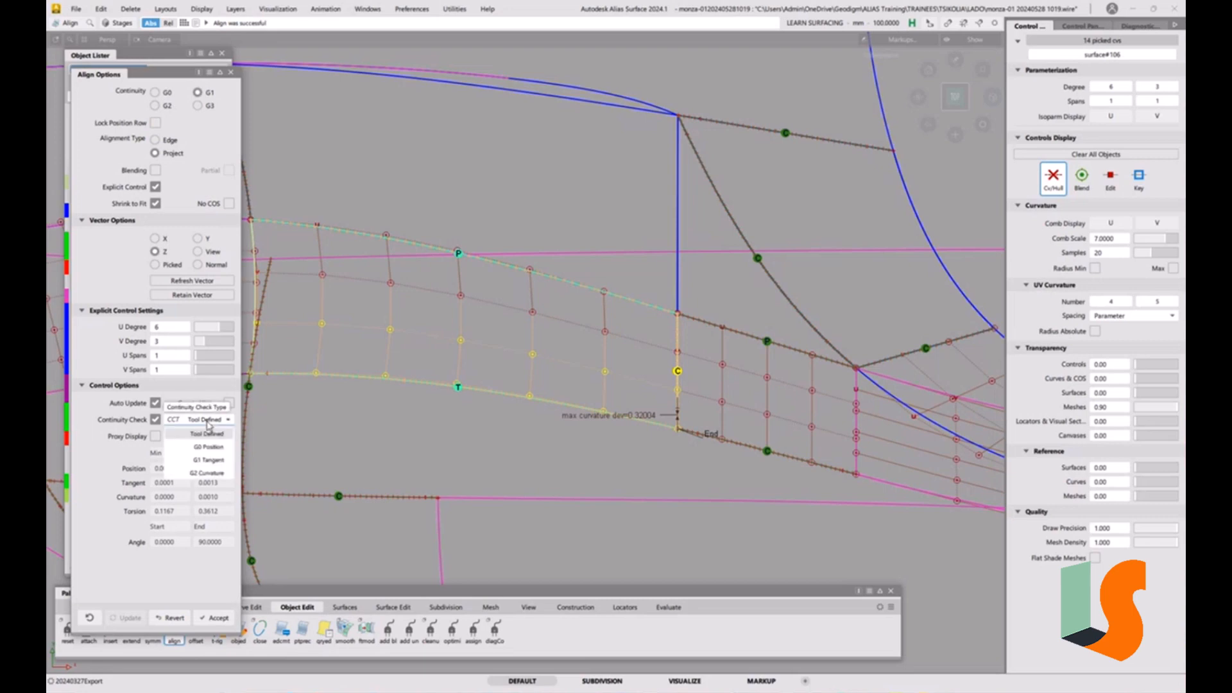
{"action": "left_click", "coordinate": [208, 474]}
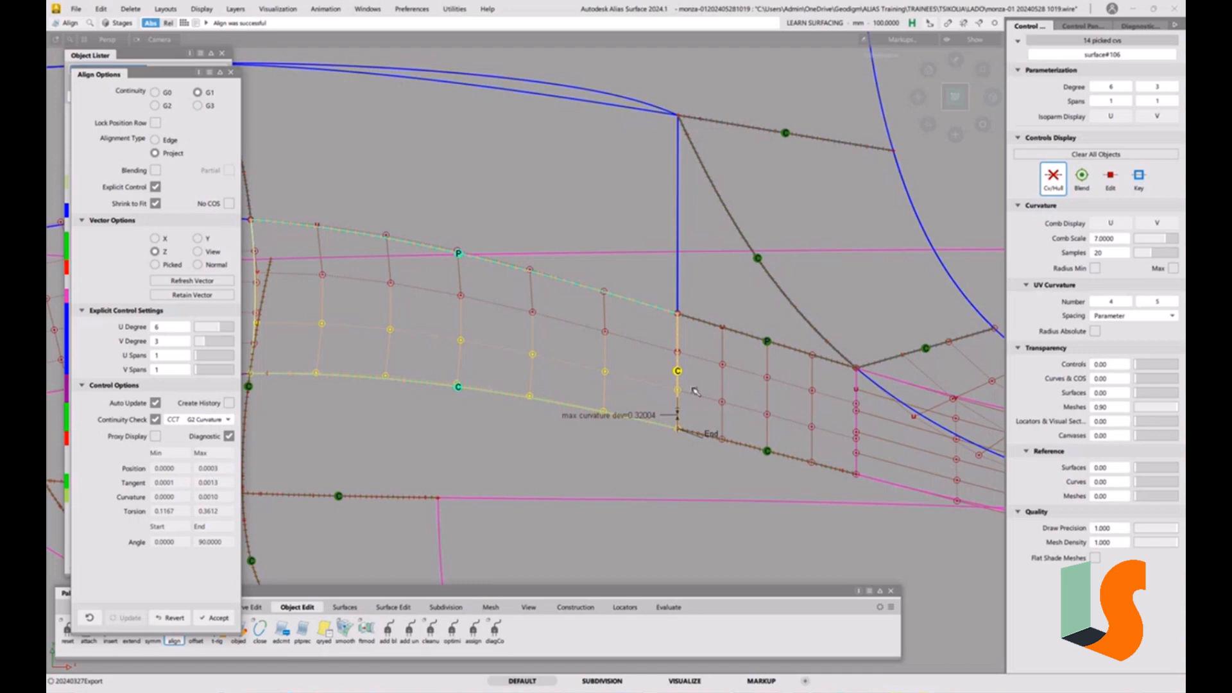
{"action": "key", "text": "Escape"}
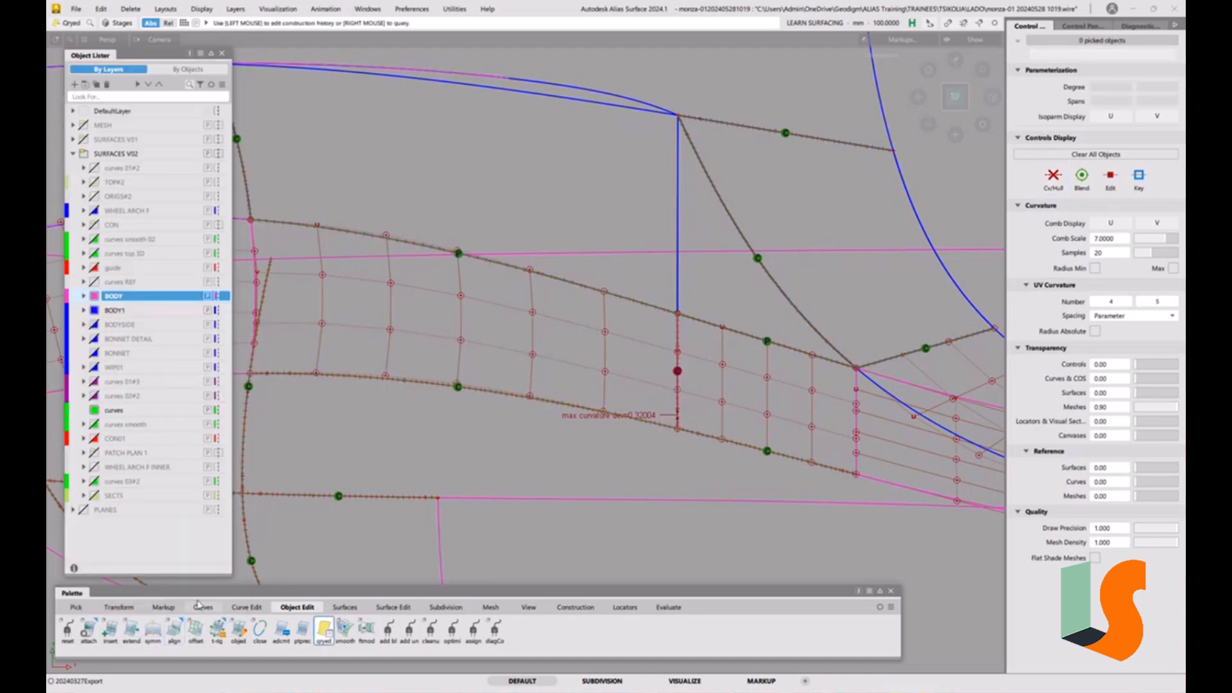
- Align the longer strip's shared edge to the short extension with G2 continuity, using the Project type along Z
{"action": "double_click", "coordinate": [174, 629]}
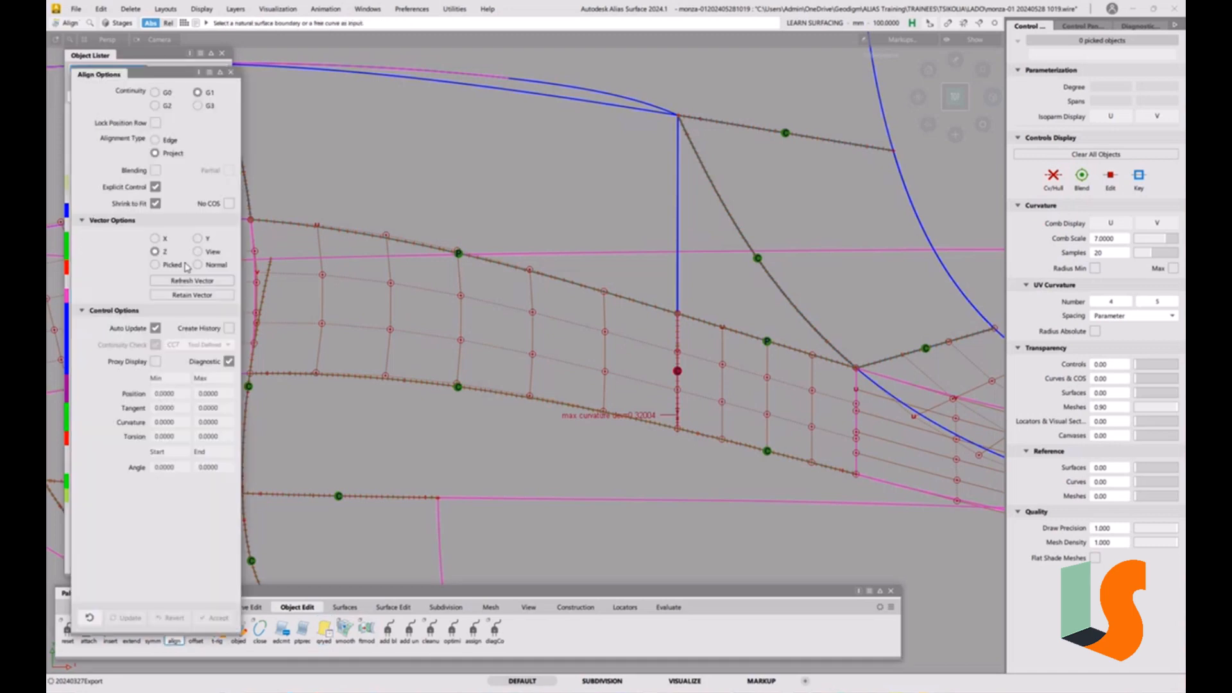
{"action": "left_click", "coordinate": [158, 106]}
{"action": "left_click", "coordinate": [679, 388]}
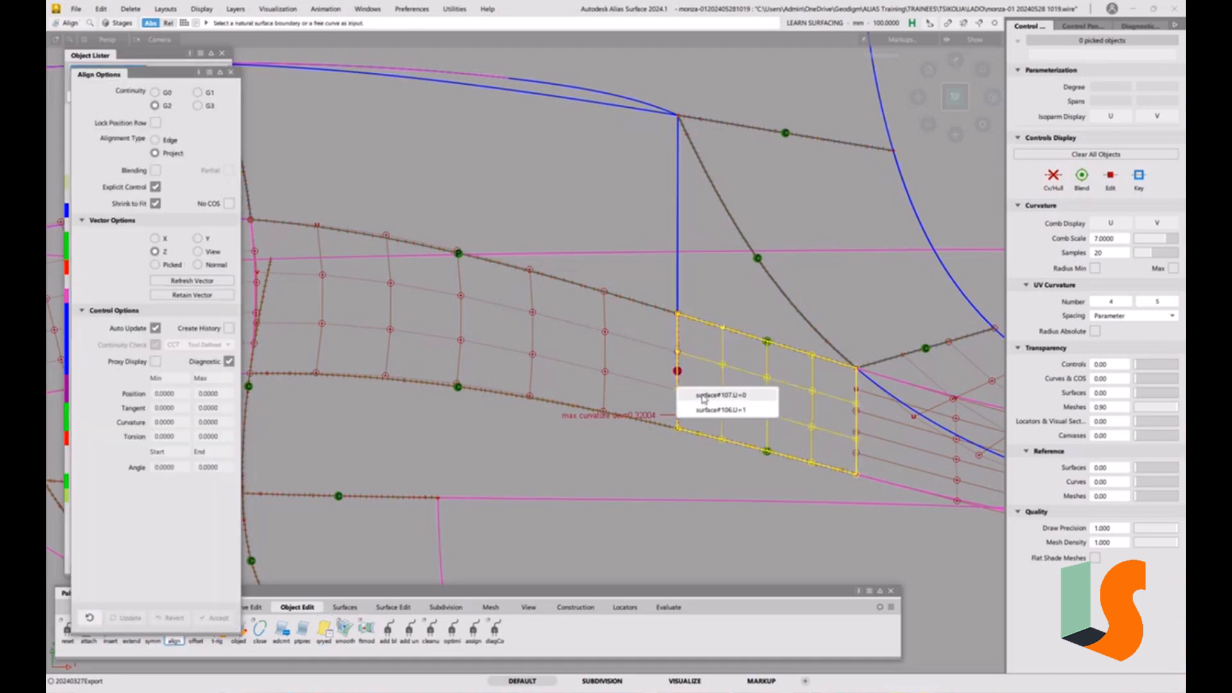
{"action": "left_click", "coordinate": [699, 394]}
{"action": "left_click", "coordinate": [679, 389]}
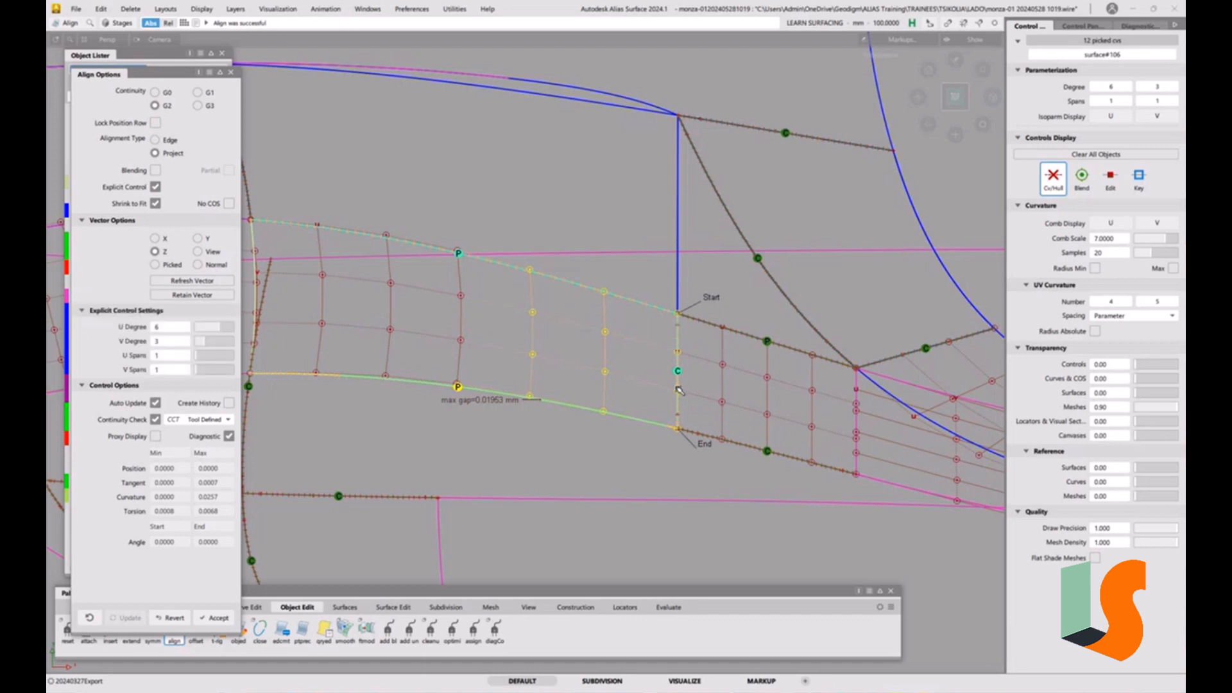
- Try G1 on the shared edge's projected alignment with the continuity check set to G2 Curvature, and restore G2
{"action": "left_click", "coordinate": [210, 97]}
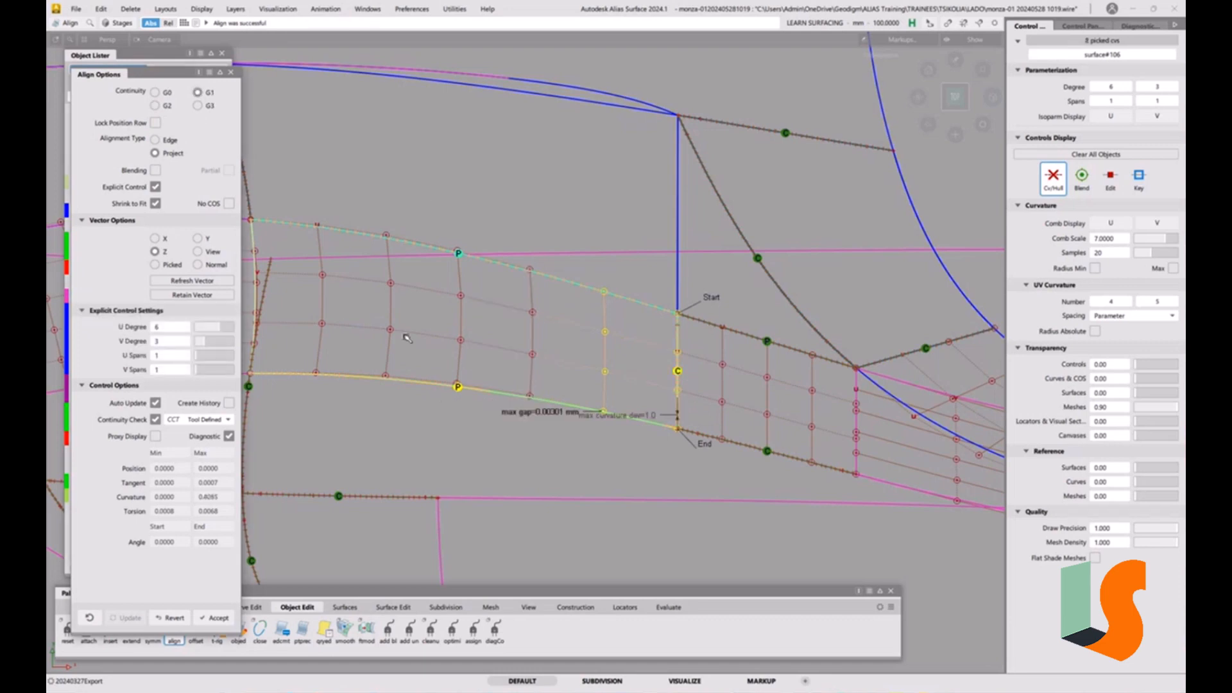
{"action": "left_click", "coordinate": [219, 422]}
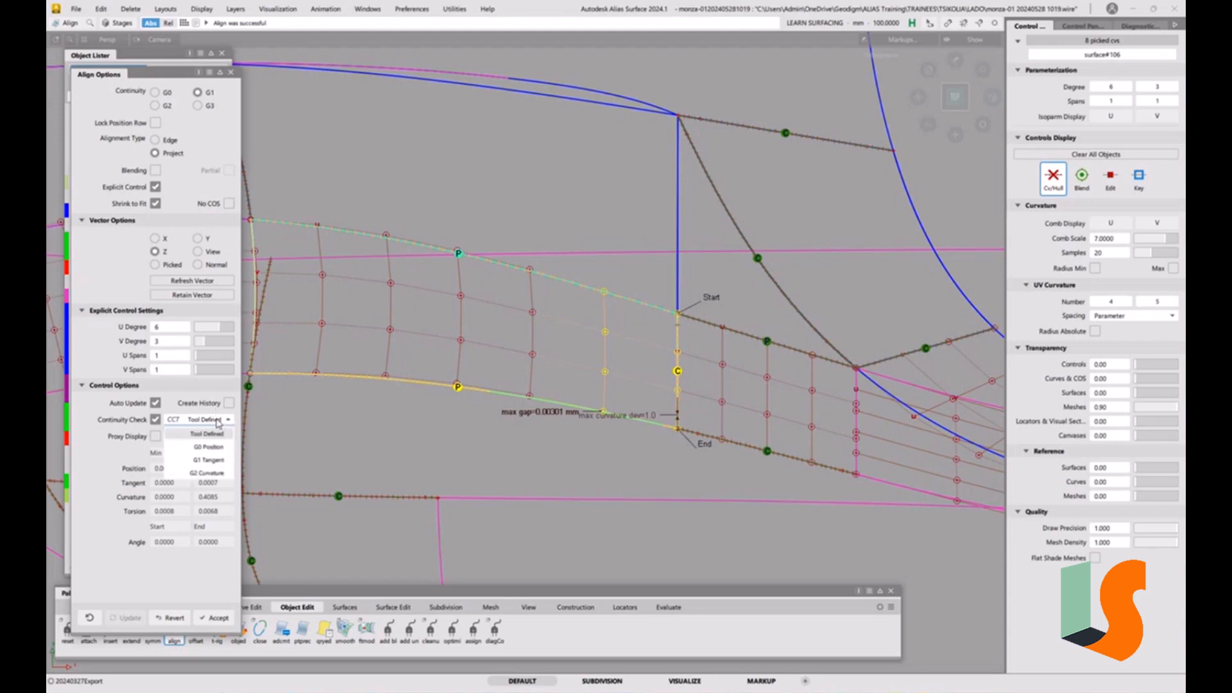
{"action": "left_click", "coordinate": [210, 475]}
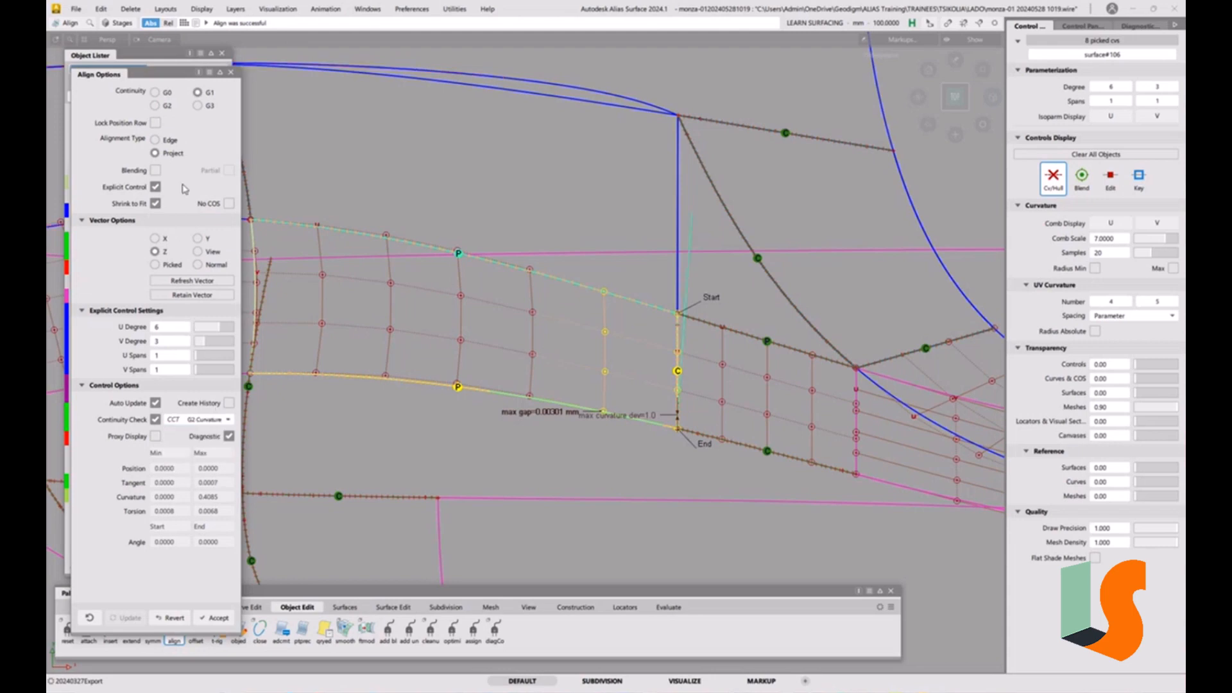
{"action": "left_click", "coordinate": [155, 106]}
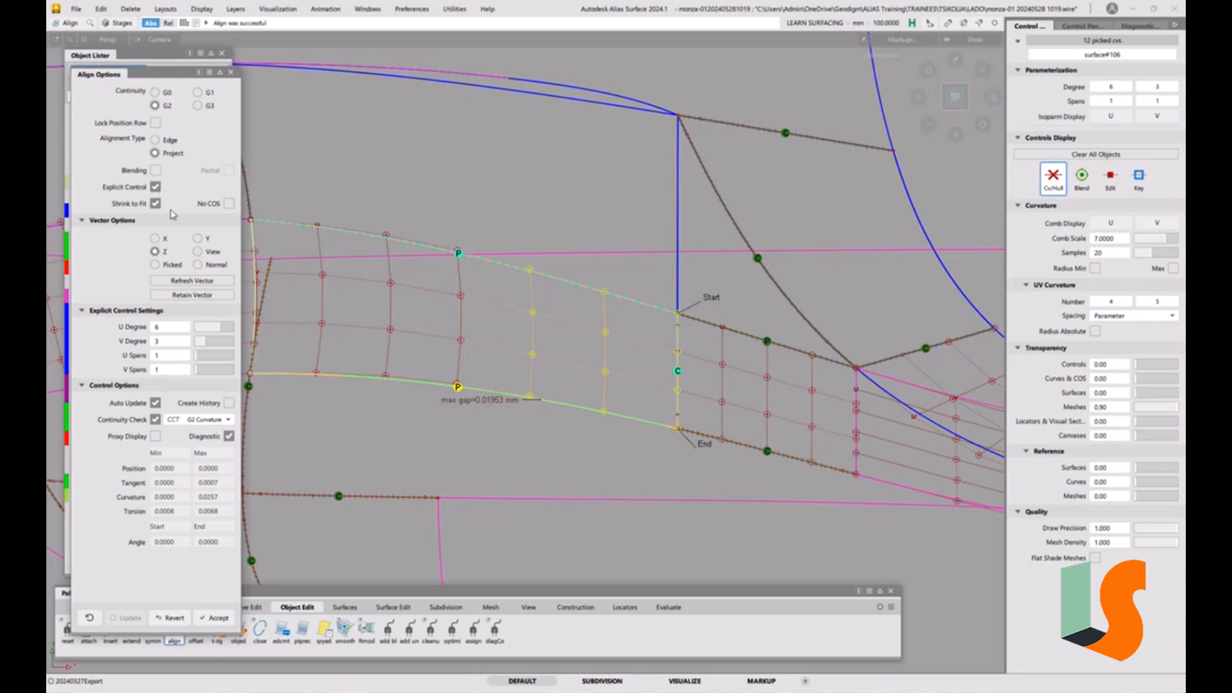
- Switch the shared-edge alignment to the Edge type and compare G1 with G2, leaving it on G2
{"action": "left_click", "coordinate": [166, 143]}
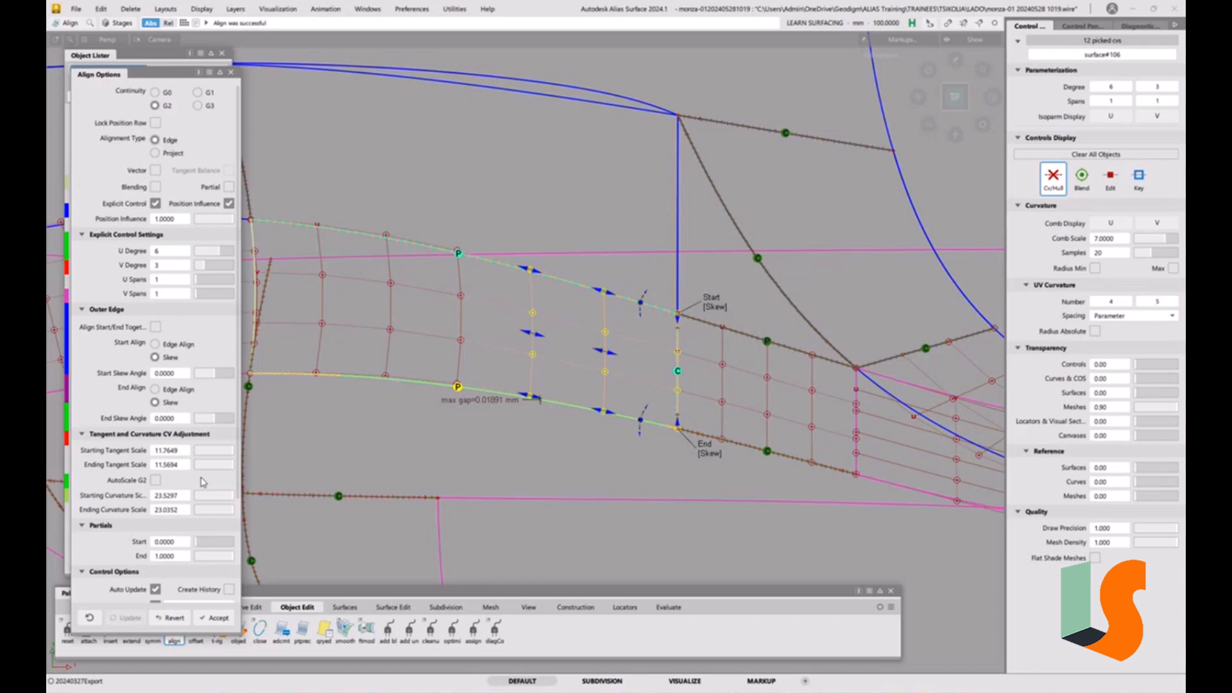
{"action": "left_click", "coordinate": [198, 93]}
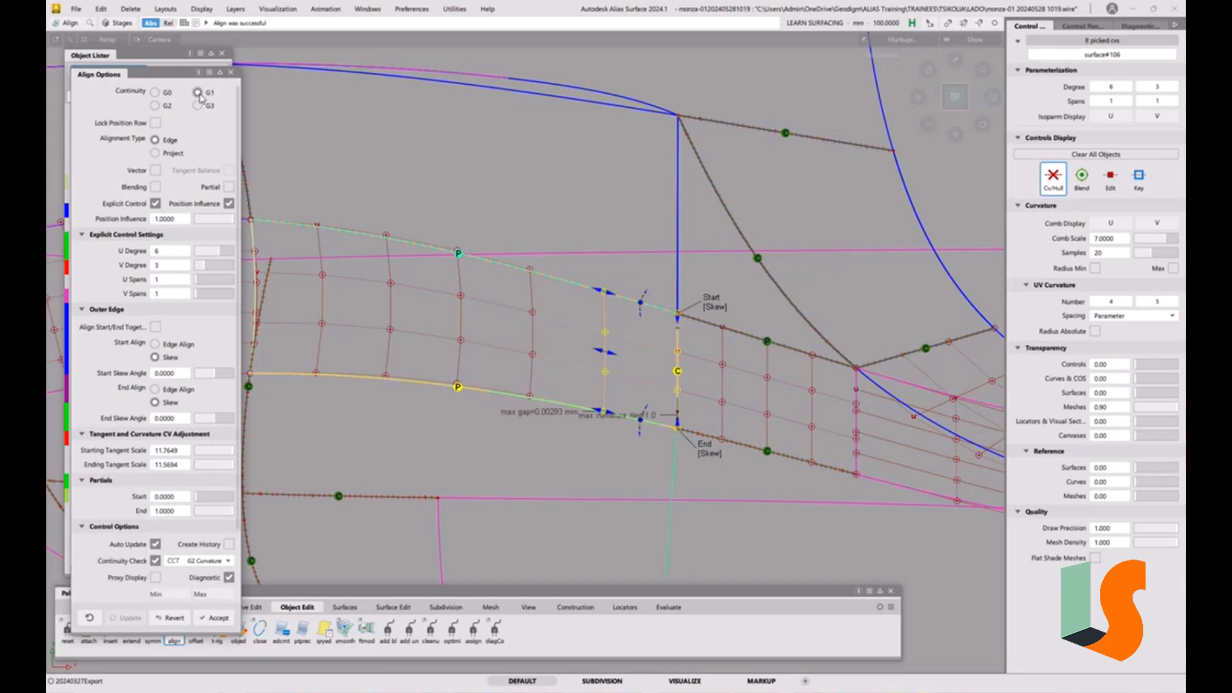
{"action": "left_click", "coordinate": [156, 106]}
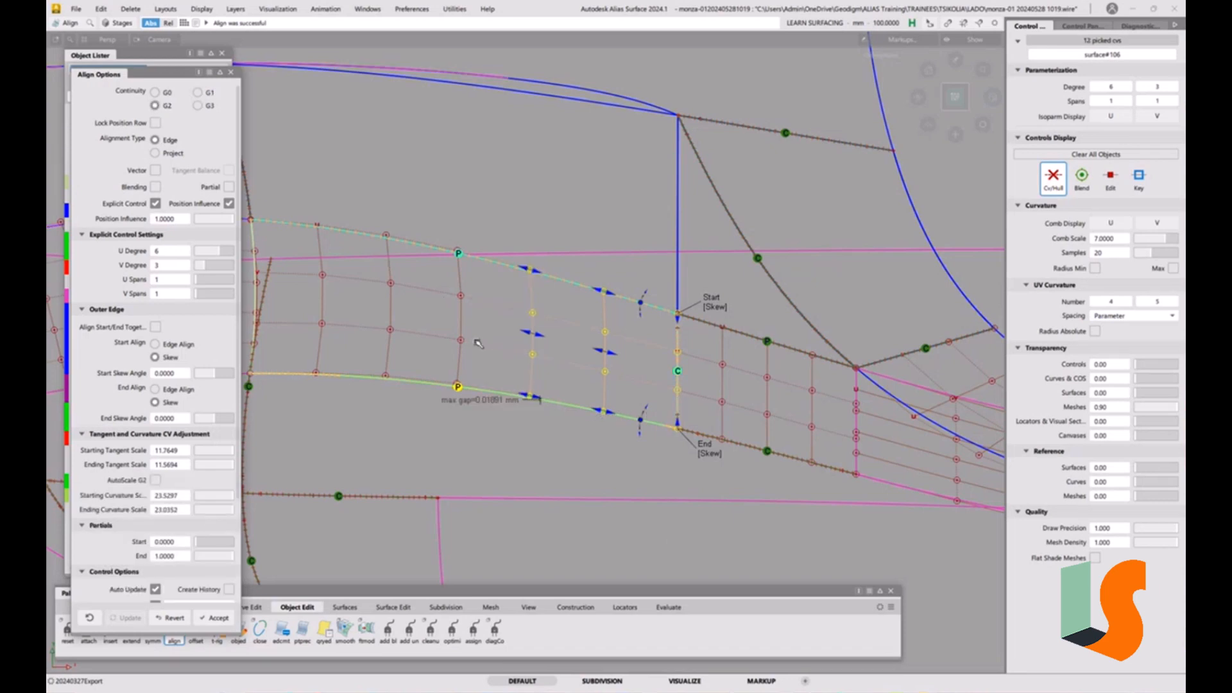
- Delete the curve-on-surface running along the longer strip's lower edge
{"action": "left_click", "coordinate": [532, 430]}
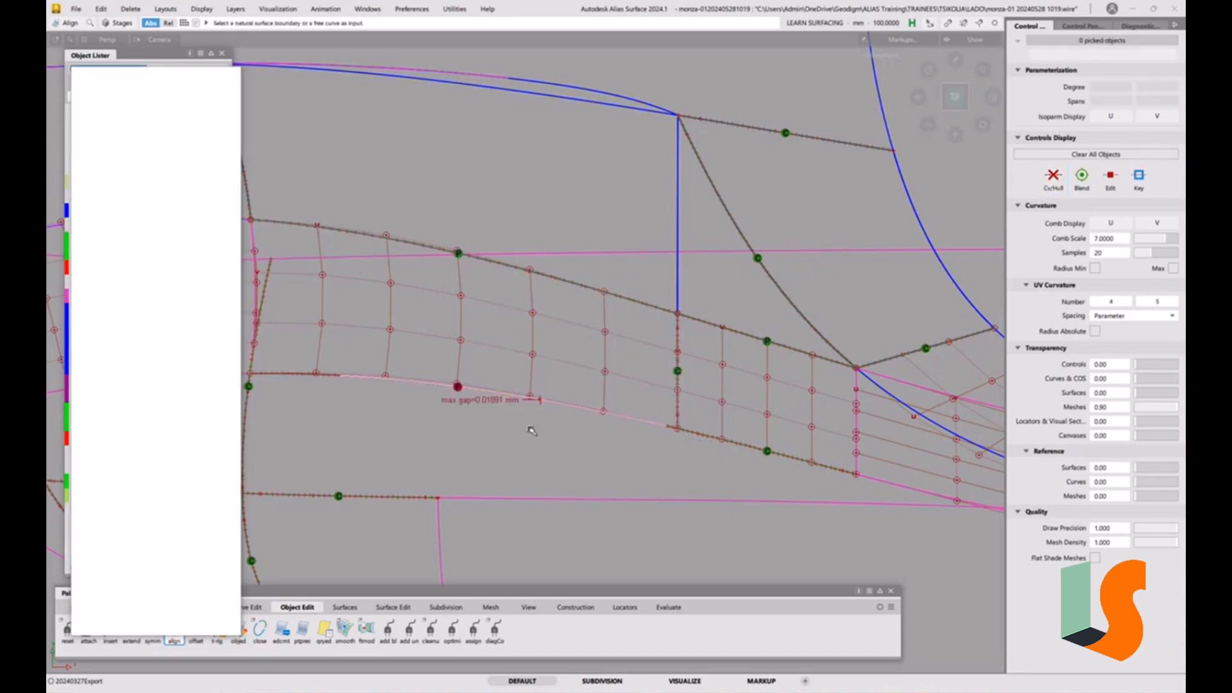
{"action": "left_click", "coordinate": [517, 414]}
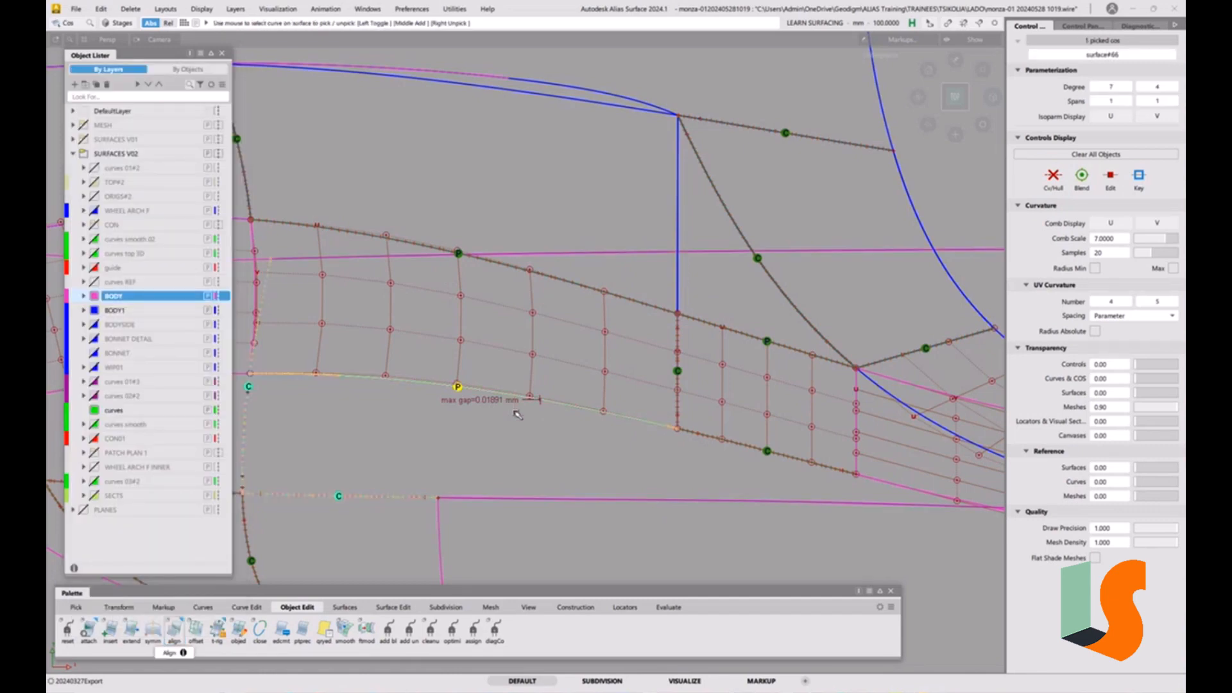
{"action": "key", "text": "Delete"}
{"action": "left_click", "coordinate": [562, 387]}
{"action": "left_click_drag", "start_coordinate": [544, 461], "coordinate": [527, 372], "text": "ctrl+shift"}
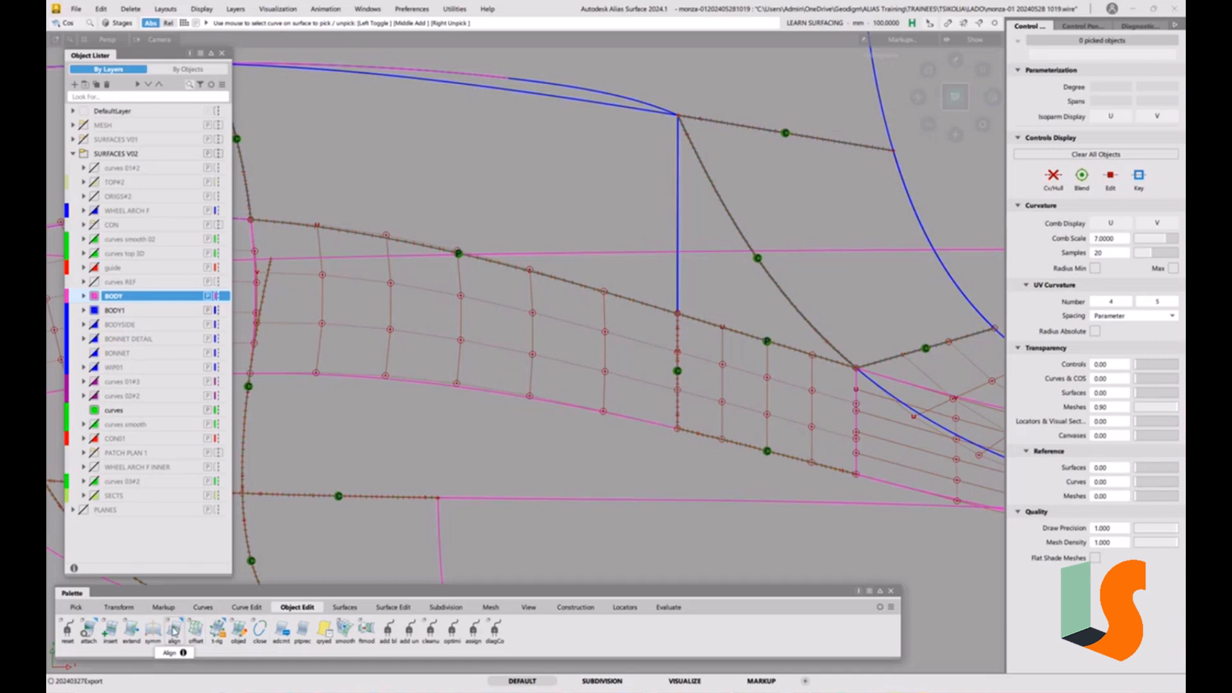
- Align the longer strip's lower edge to the body surface with G2 projected along Z, raising the U degree to 7
{"action": "left_click", "coordinate": [174, 633]}
{"action": "left_click", "coordinate": [486, 390]}
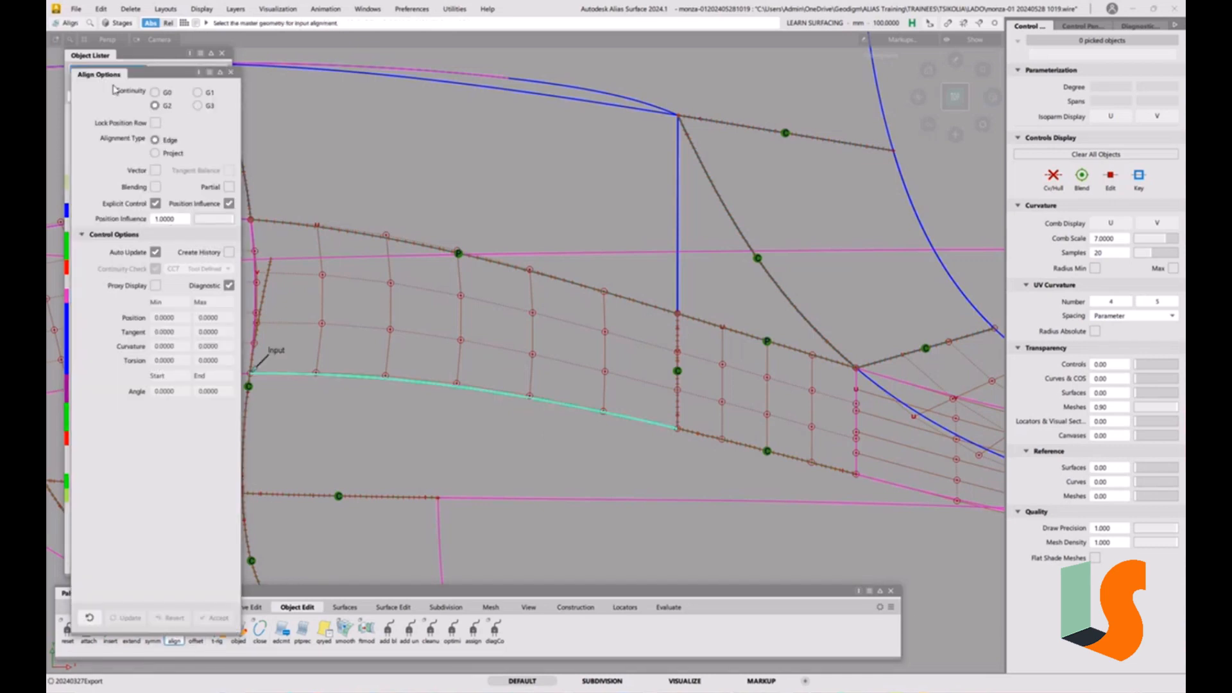
{"action": "left_click", "coordinate": [171, 153]}
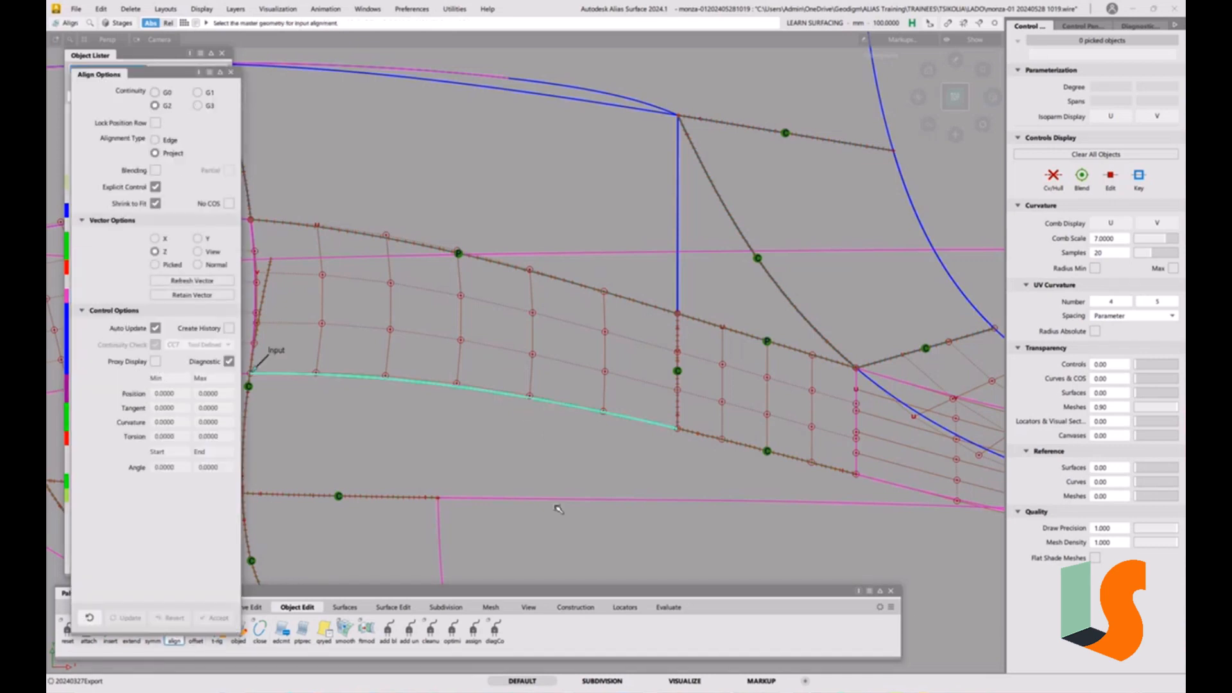
{"action": "left_click", "coordinate": [673, 336]}
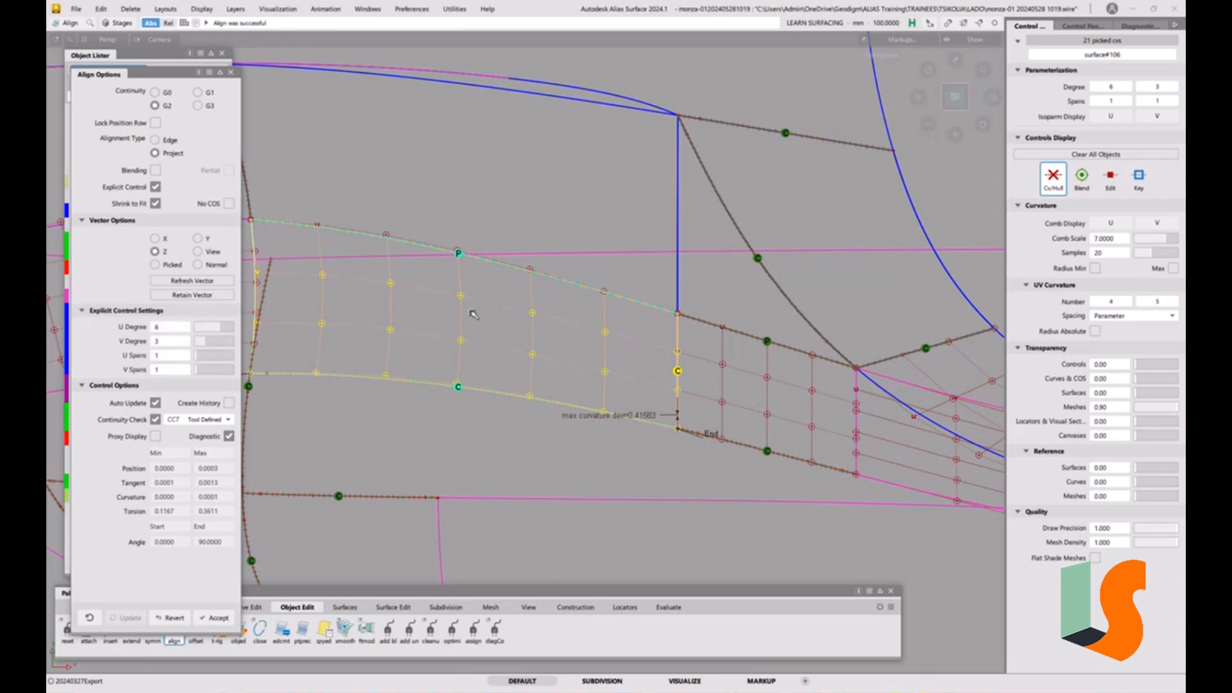
{"action": "left_click", "coordinate": [225, 331]}
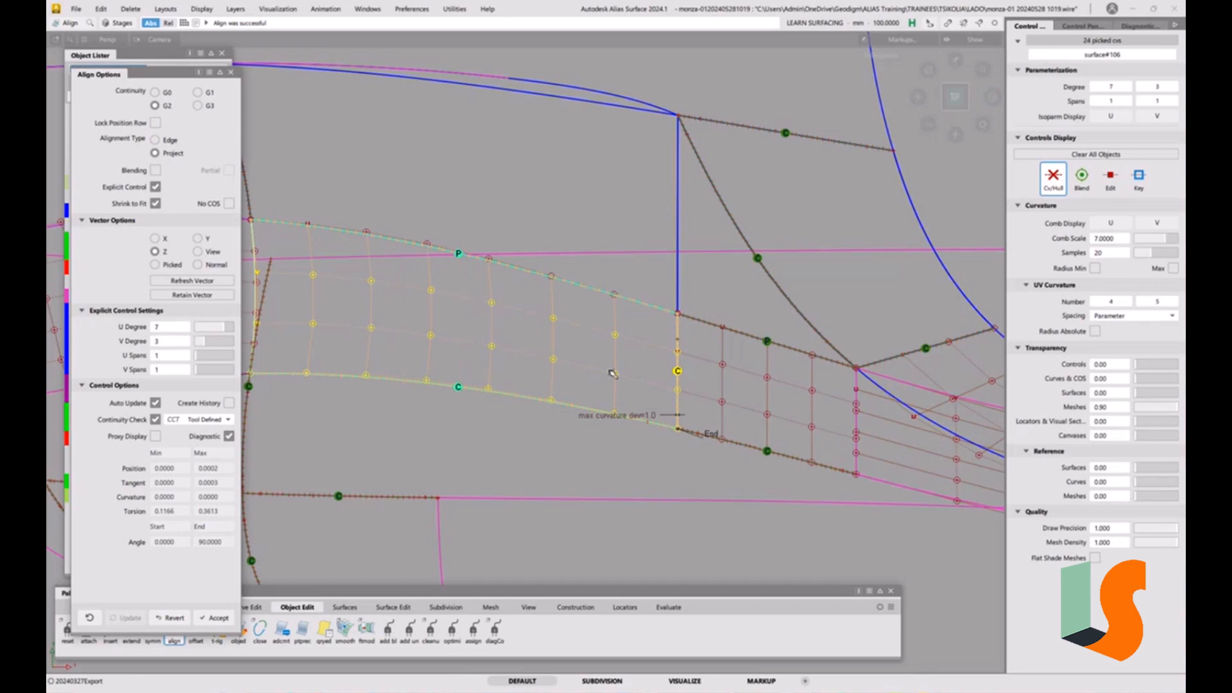
- Align the U-degree-7 strip's shared edge to the short extension with G2 continuity, using the Edge alignment type
{"action": "key", "text": "space"}
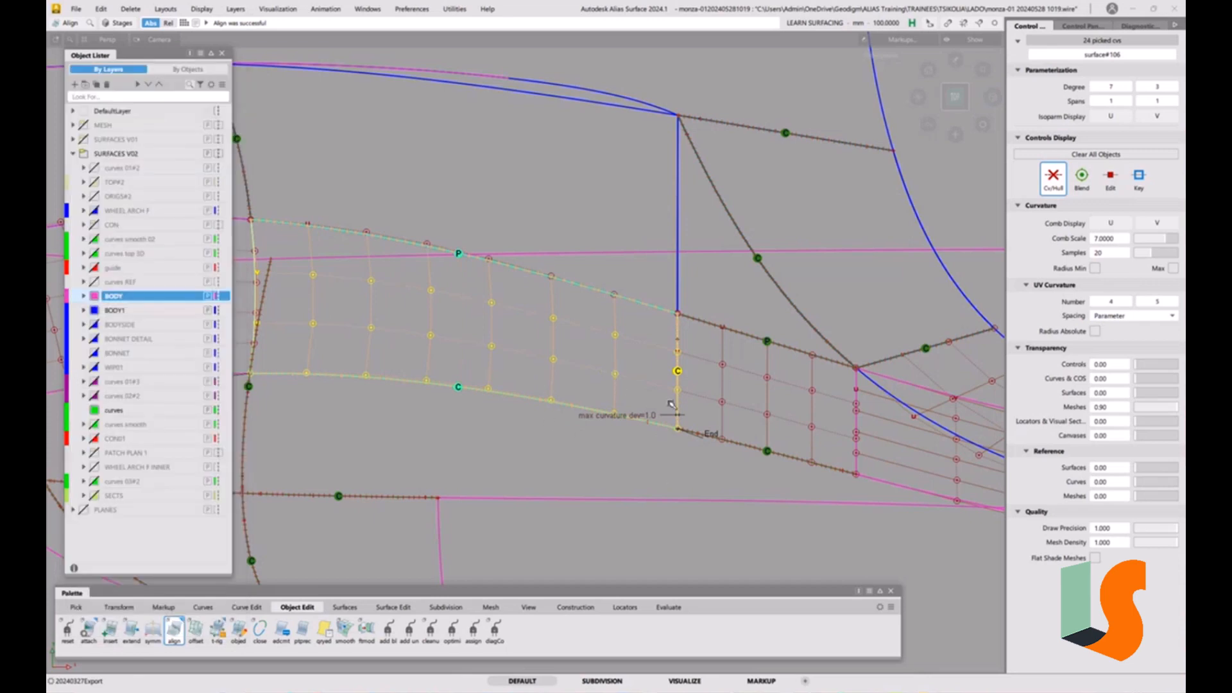
{"action": "left_click", "coordinate": [169, 139]}
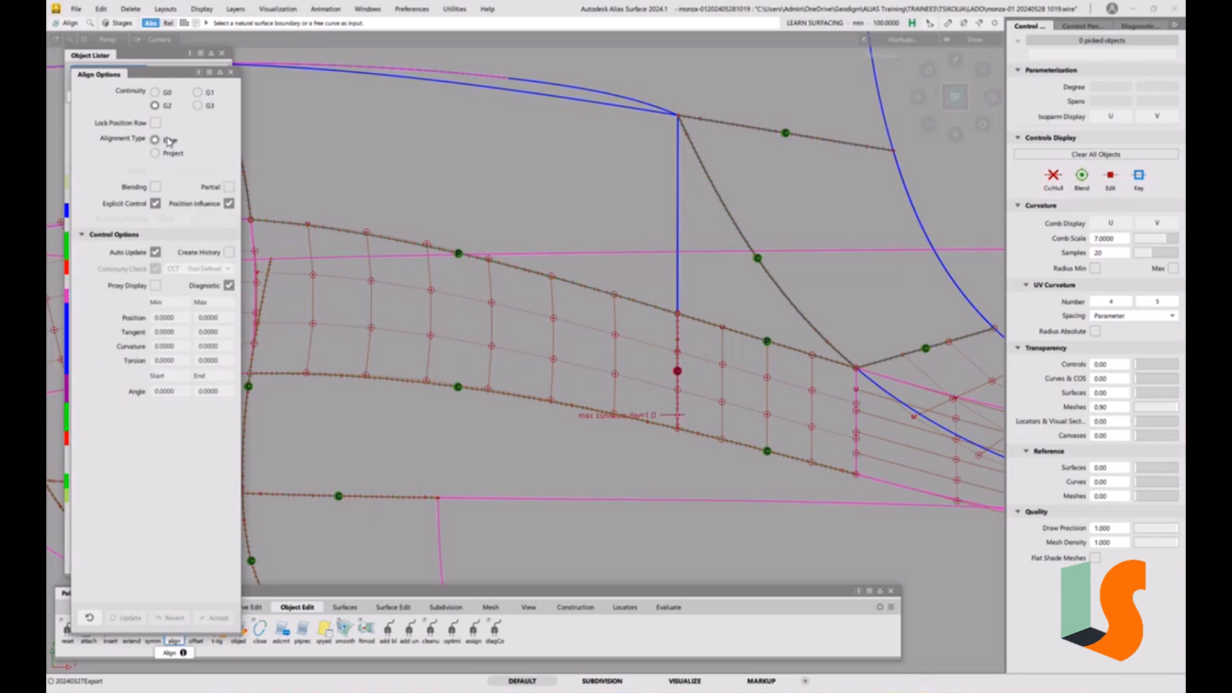
{"action": "left_click", "coordinate": [679, 352]}
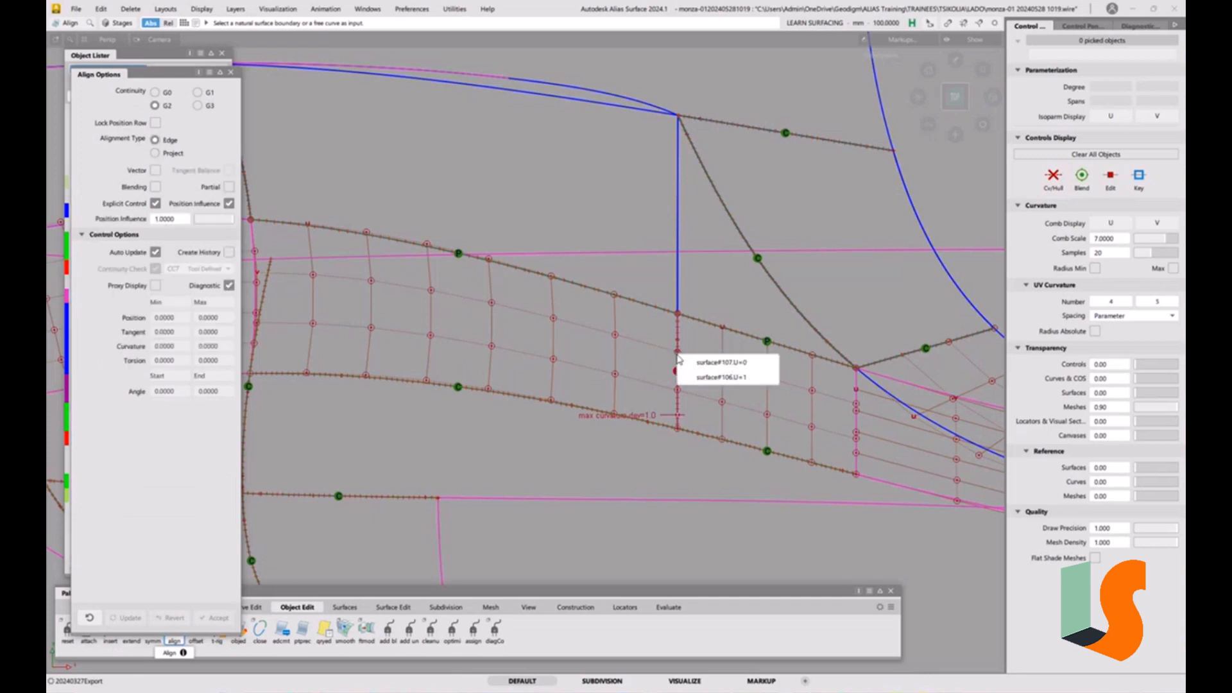
{"action": "left_click", "coordinate": [698, 377]}
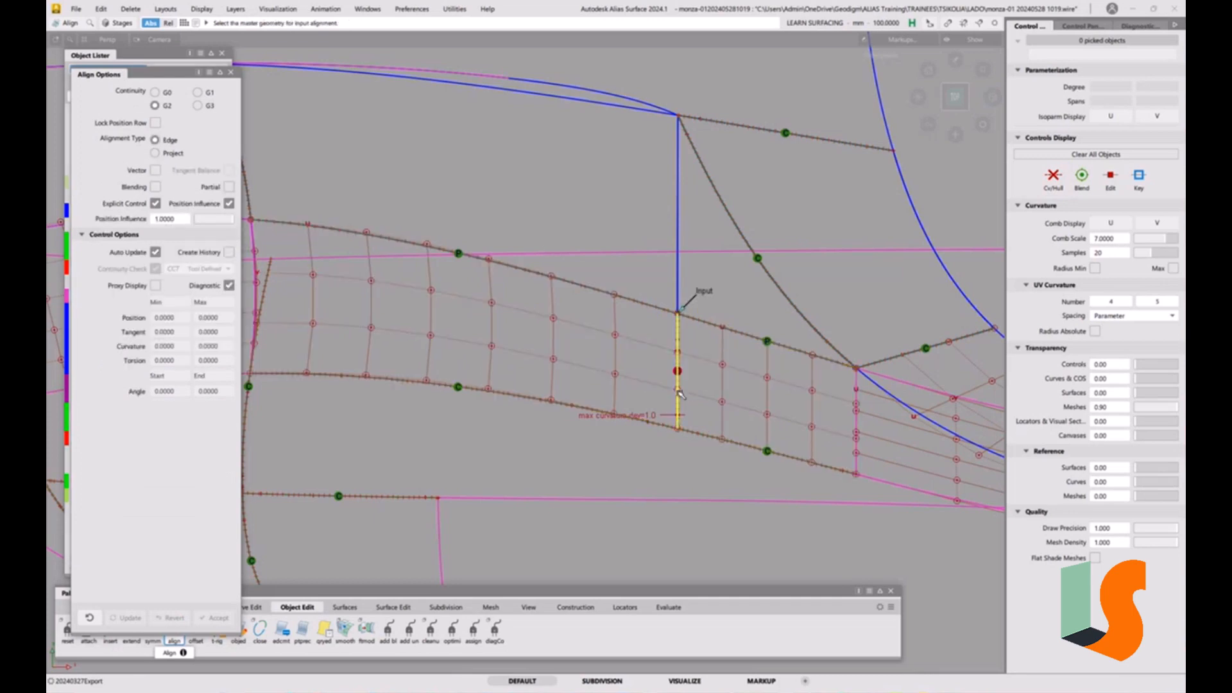
{"action": "left_click", "coordinate": [679, 390]}
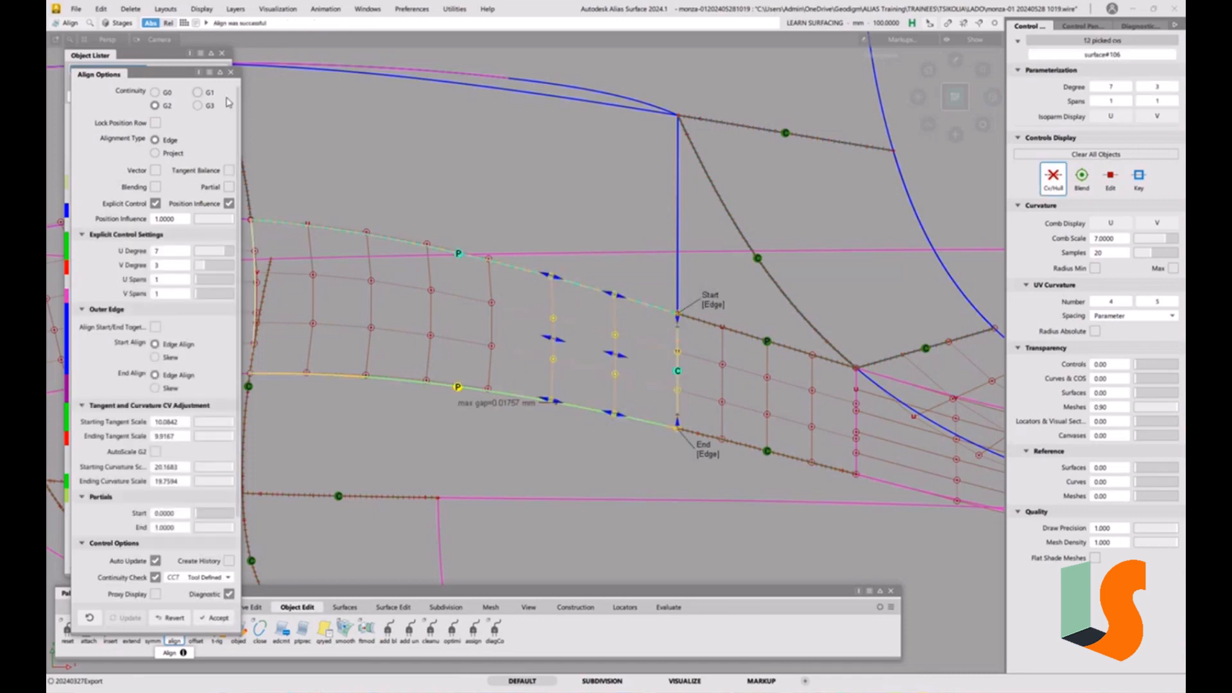
- Compare G1 with G2 on the strips' shared edge, using the G2 Curvature continuity check, and leave the alignment on G2
{"action": "left_click", "coordinate": [200, 95]}
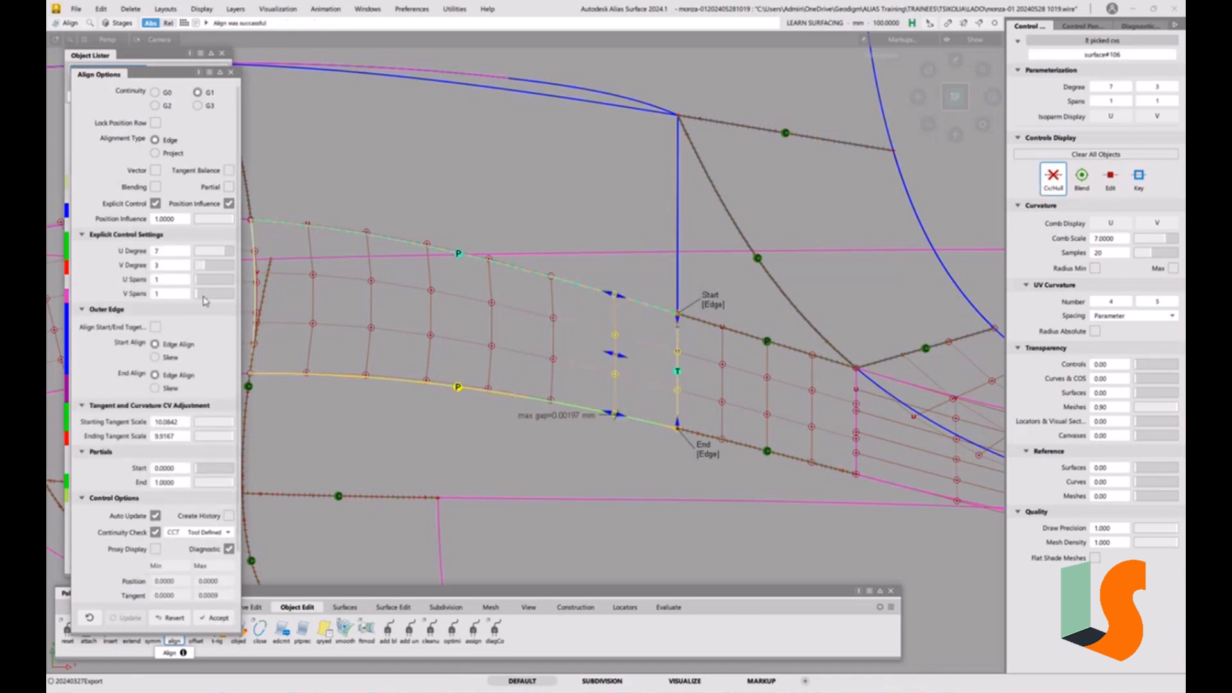
{"action": "left_click", "coordinate": [212, 533]}
{"action": "left_click", "coordinate": [207, 586]}
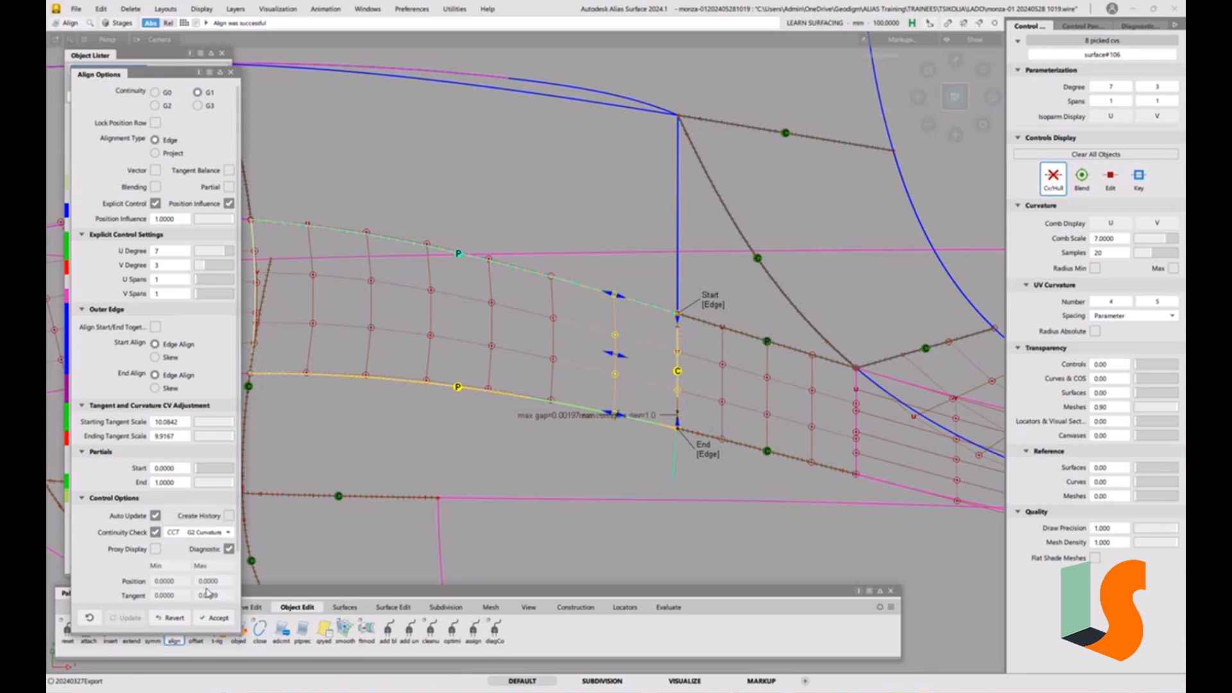
{"action": "left_click", "coordinate": [169, 108]}
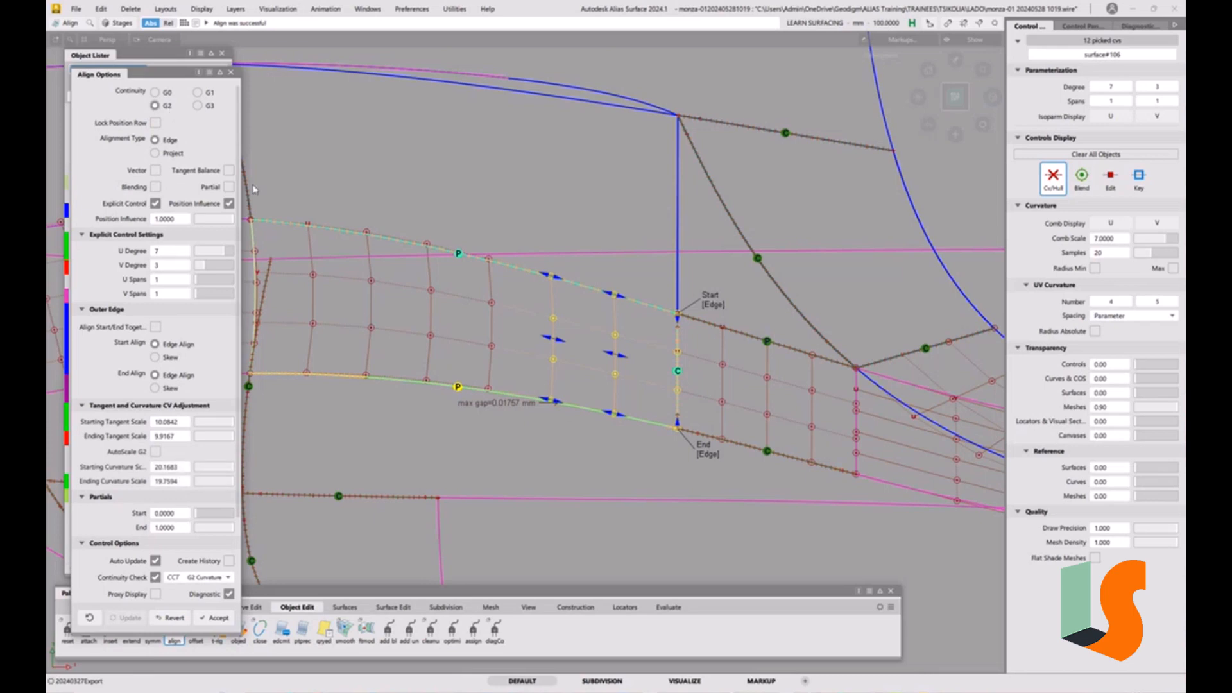
- Adjust the shared-edge alignment's ending tangent scale to 10.0801 and its ending curvature scale to 19.8120
{"action": "right_click_drag", "start_coordinate": [645, 424], "coordinate": [645, 398], "text": "alt+shift"}
{"action": "middle_click_drag", "start_coordinate": [645, 398], "coordinate": [682, 403], "text": "alt+shift"}
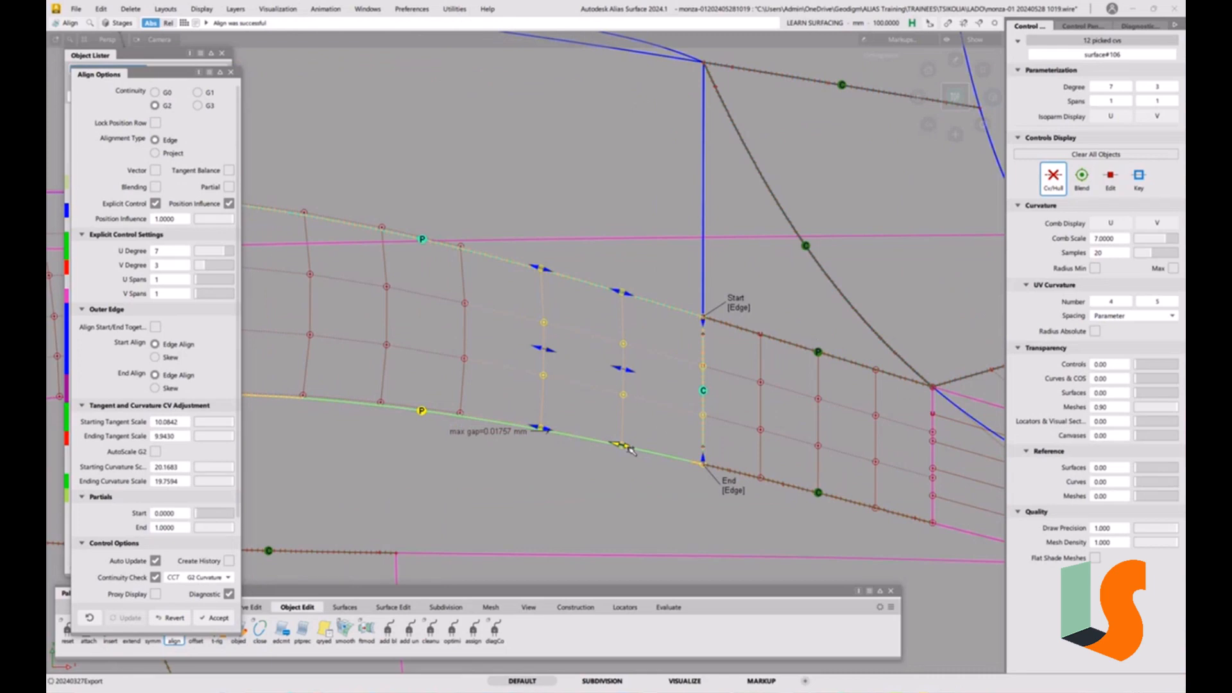
{"action": "left_click_drag", "start_coordinate": [630, 449], "coordinate": [631, 450]}
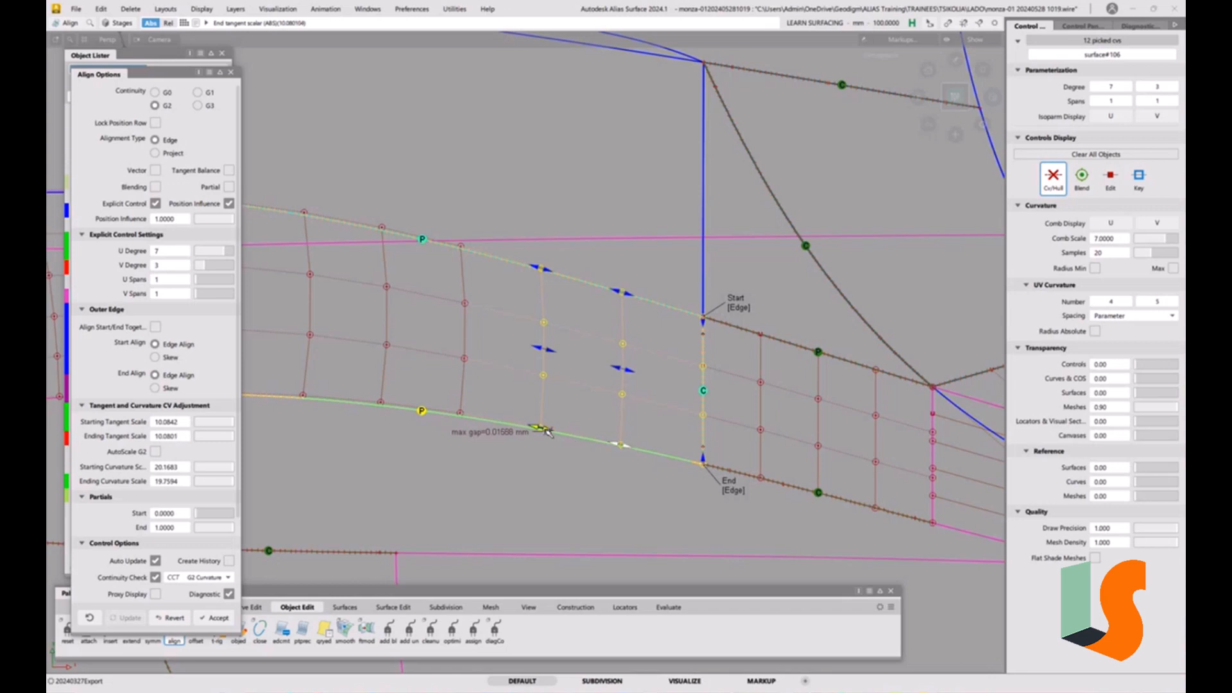
{"action": "left_click_drag", "start_coordinate": [546, 429], "coordinate": [547, 431]}
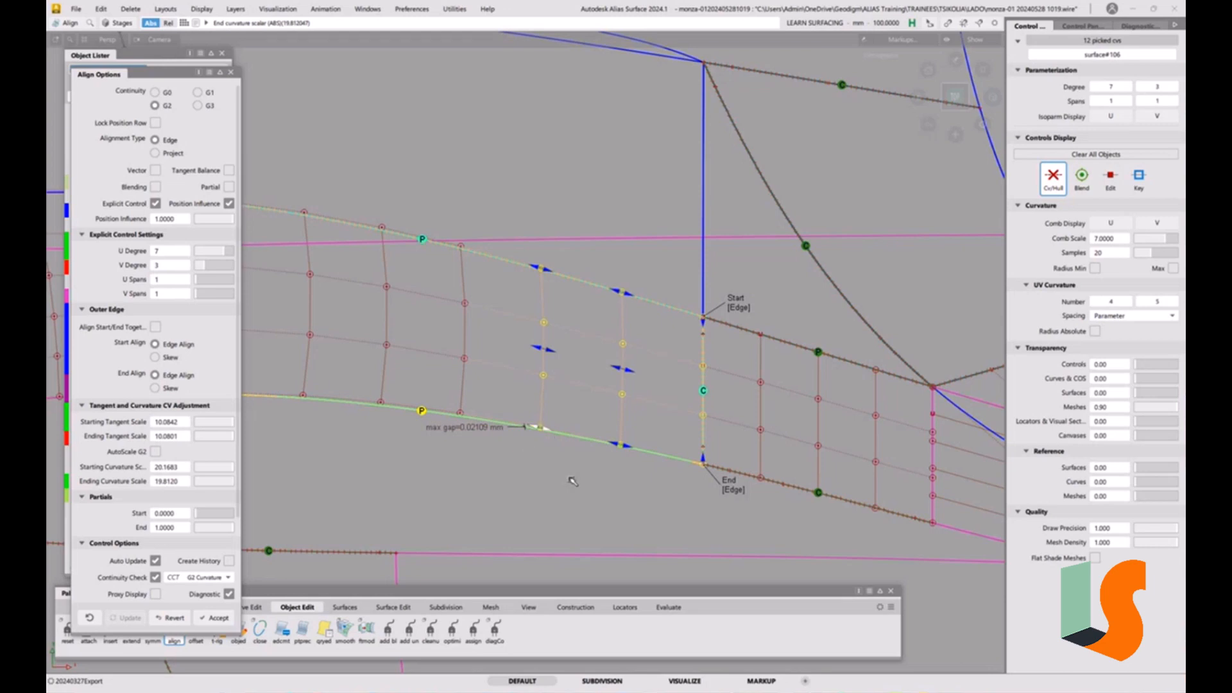
- Delete the curve-on-surface along the longer strip's lower edge again
{"action": "left_click_drag", "start_coordinate": [572, 511], "coordinate": [488, 440], "text": "ctrl+shift"}
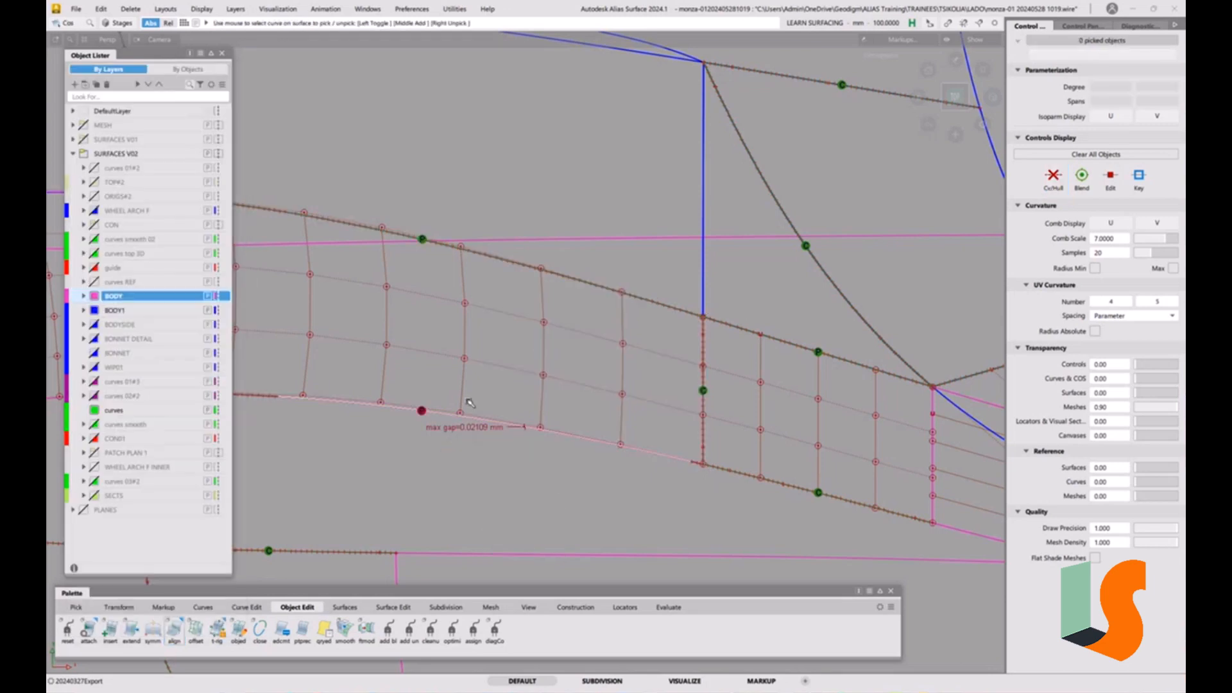
{"action": "left_click", "coordinate": [472, 417]}
{"action": "key", "text": "Delete"}
{"action": "left_click", "coordinate": [566, 388]}
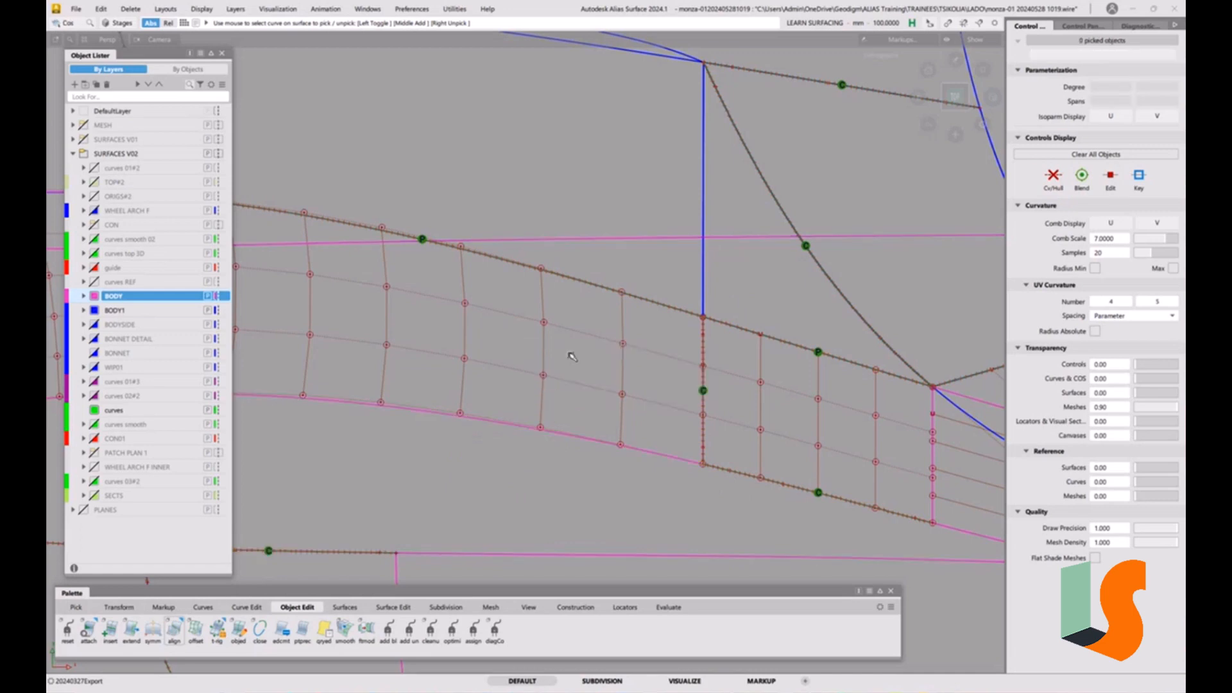
{"action": "right_click_drag", "start_coordinate": [571, 357], "coordinate": [553, 410], "text": "alt+shift"}
{"action": "middle_click_drag", "start_coordinate": [554, 410], "coordinate": [678, 426], "text": "alt+shift"}
{"action": "right_click_drag", "start_coordinate": [749, 398], "coordinate": [706, 432], "text": "alt+shift"}
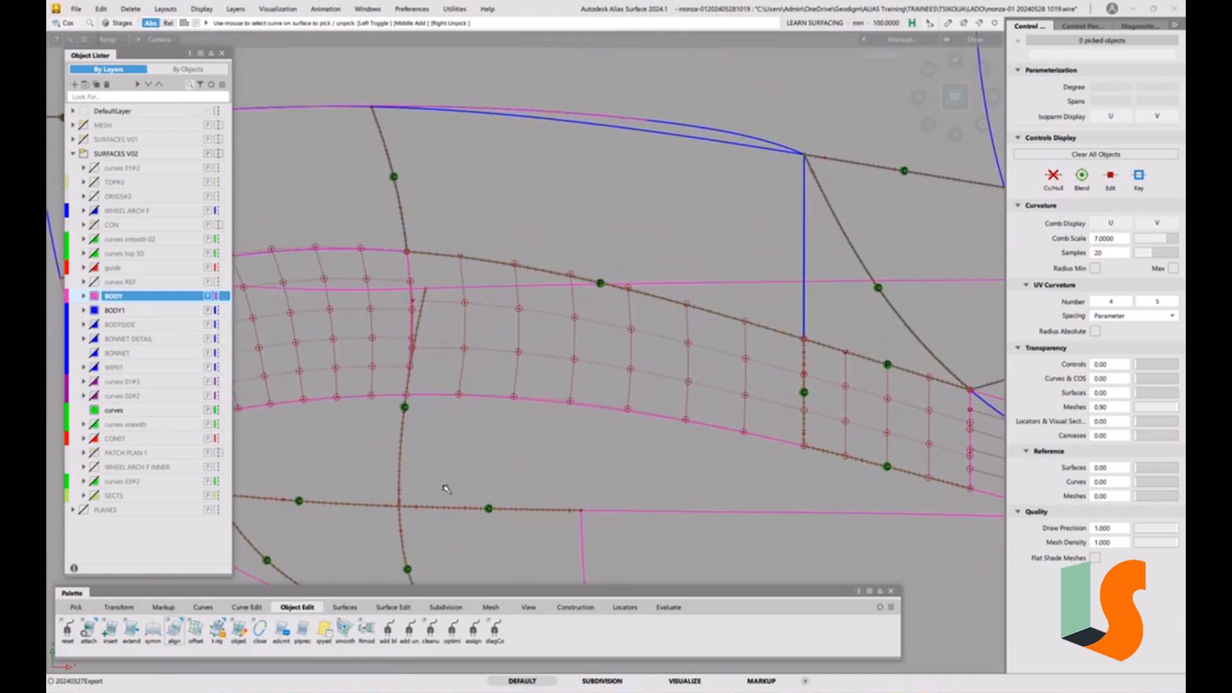
- Realign the longer strip's lower edge to the body surface with G2 continuity, using the Project type along Z
{"action": "double_click", "coordinate": [175, 634]}
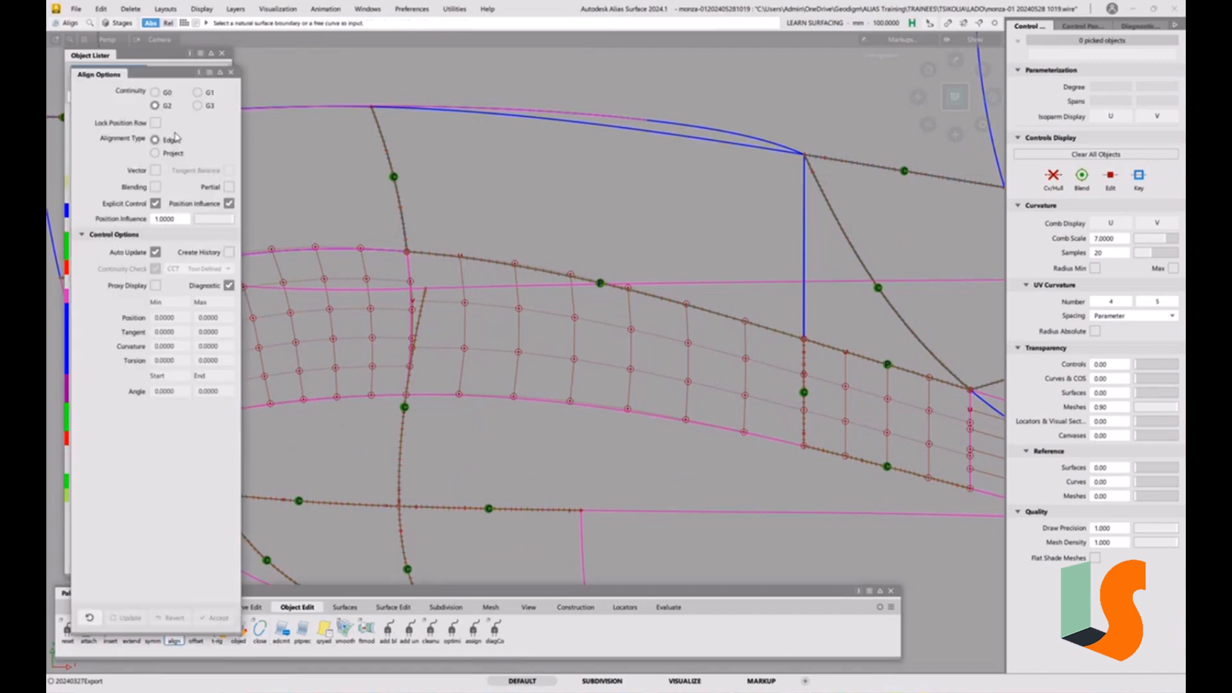
{"action": "left_click", "coordinate": [173, 154]}
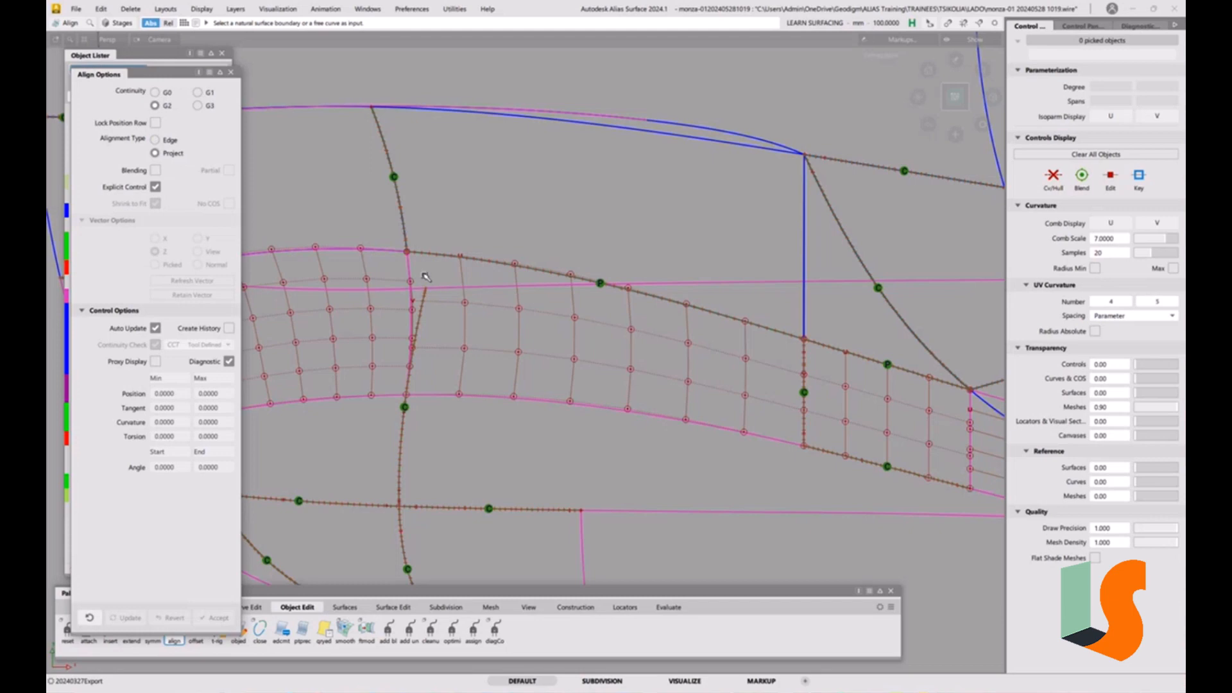
{"action": "left_click", "coordinate": [682, 422]}
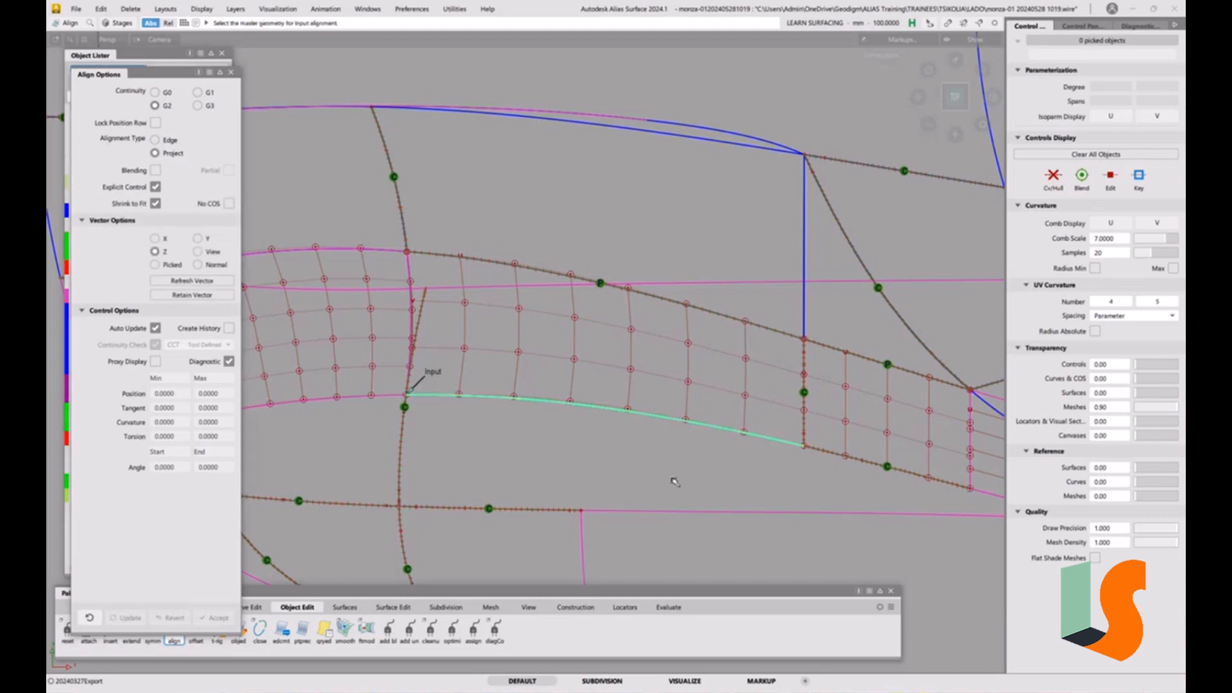
{"action": "left_click", "coordinate": [670, 512]}
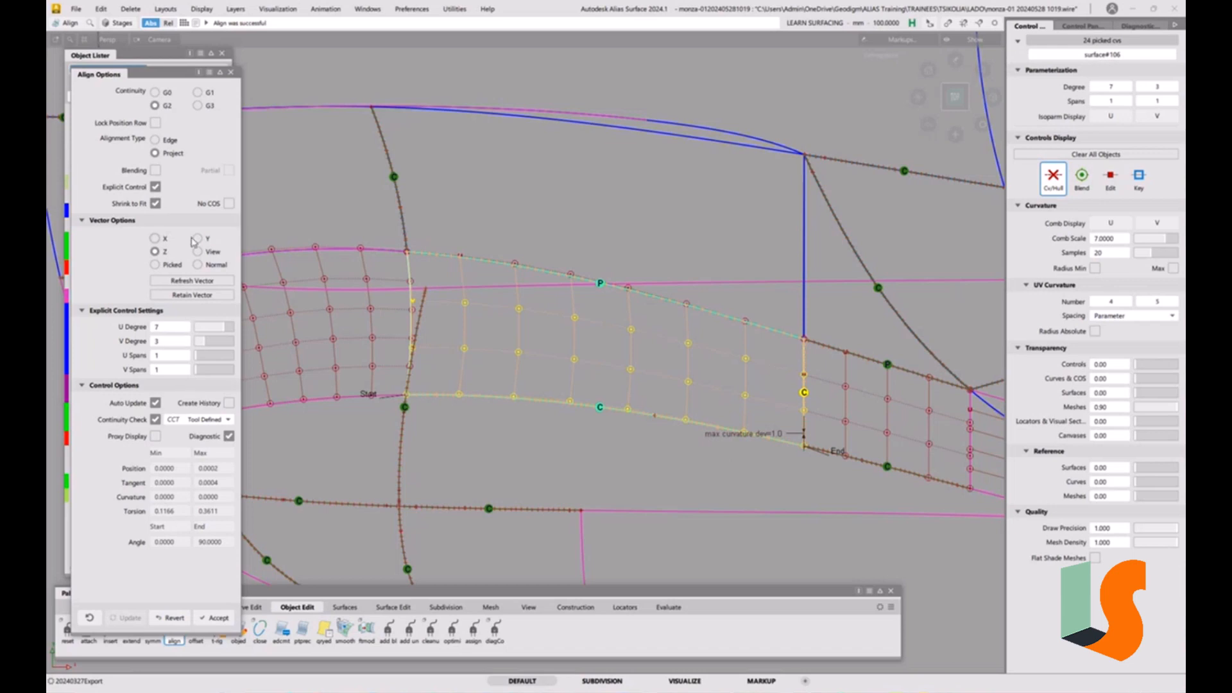
- Reduce the lower-edge alignment to G1, switch its continuity check to G2 Curvature, and inspect the strip joint at an angle
{"action": "left_click", "coordinate": [199, 92]}
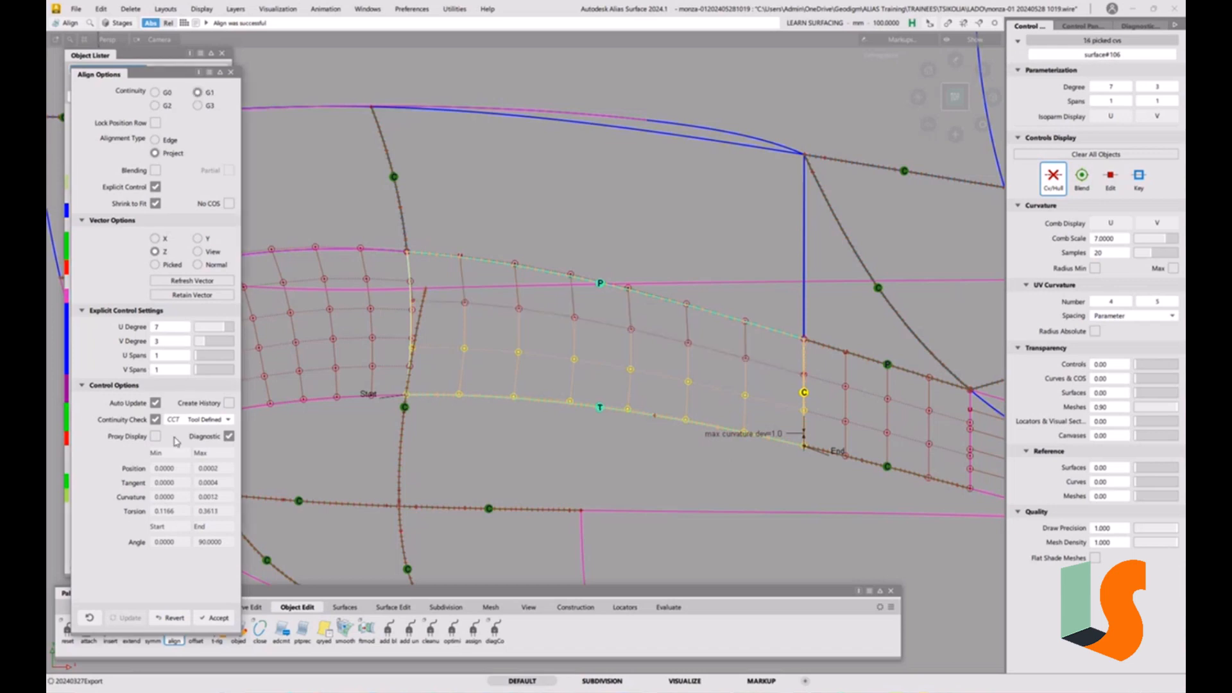
{"action": "left_click", "coordinate": [201, 420]}
{"action": "left_click", "coordinate": [205, 473]}
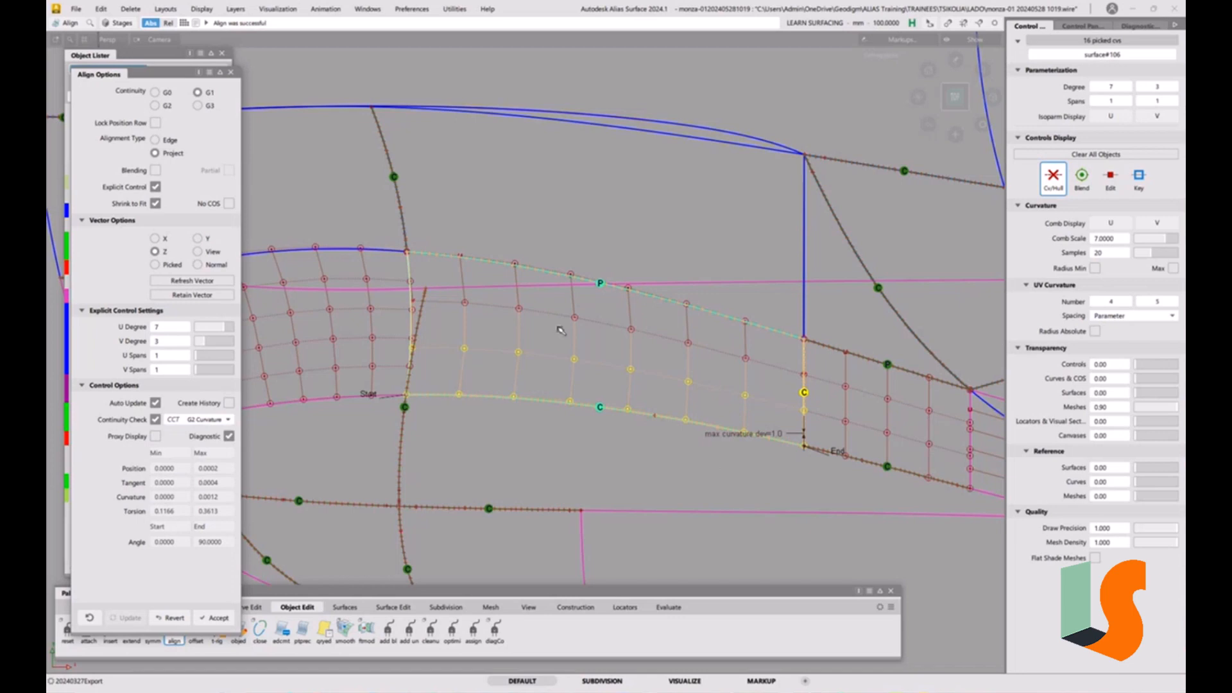
{"action": "left_click_drag", "start_coordinate": [604, 387], "coordinate": [765, 396], "text": "alt+shift"}
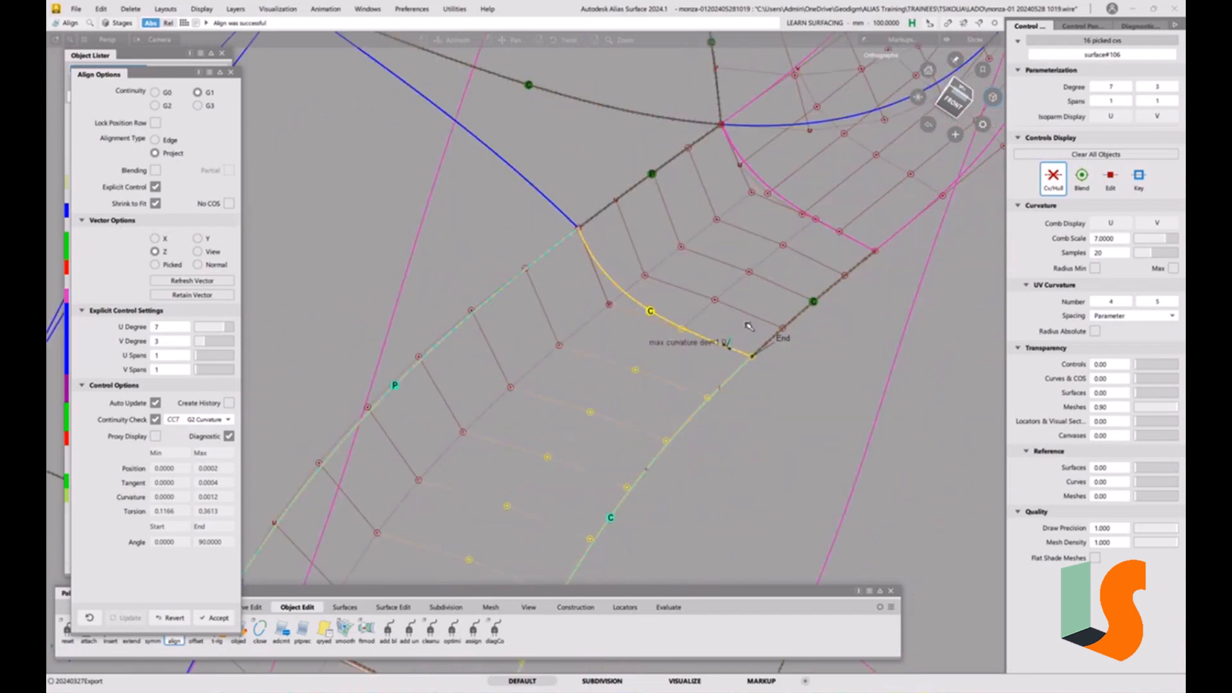
- Set Transform CV to NUV movement with a mouse sensitivity of 500
{"action": "key", "text": "space"}
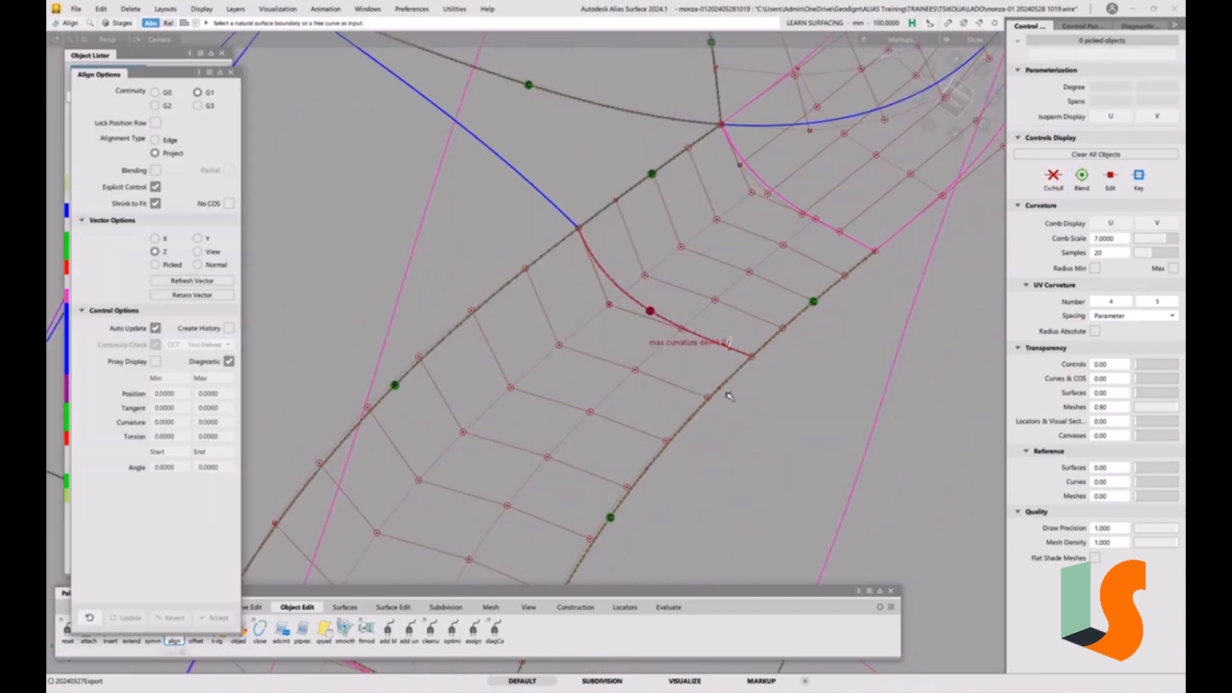
{"action": "key", "text": "t"}
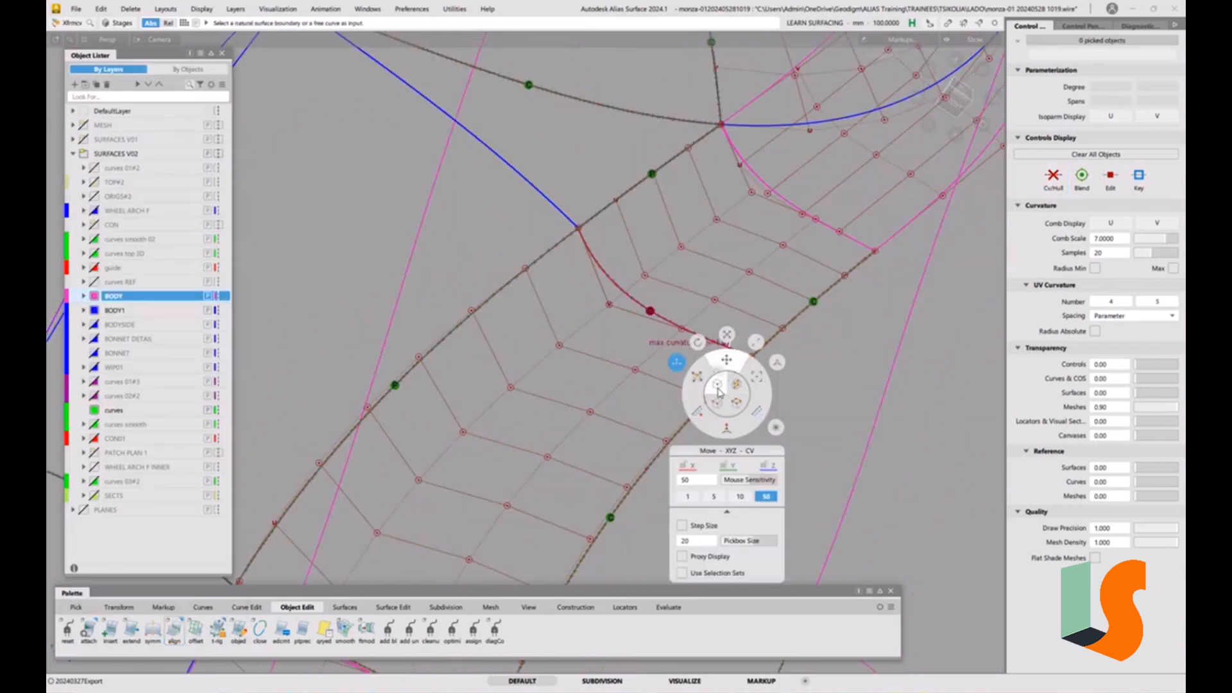
{"action": "left_click", "coordinate": [727, 430]}
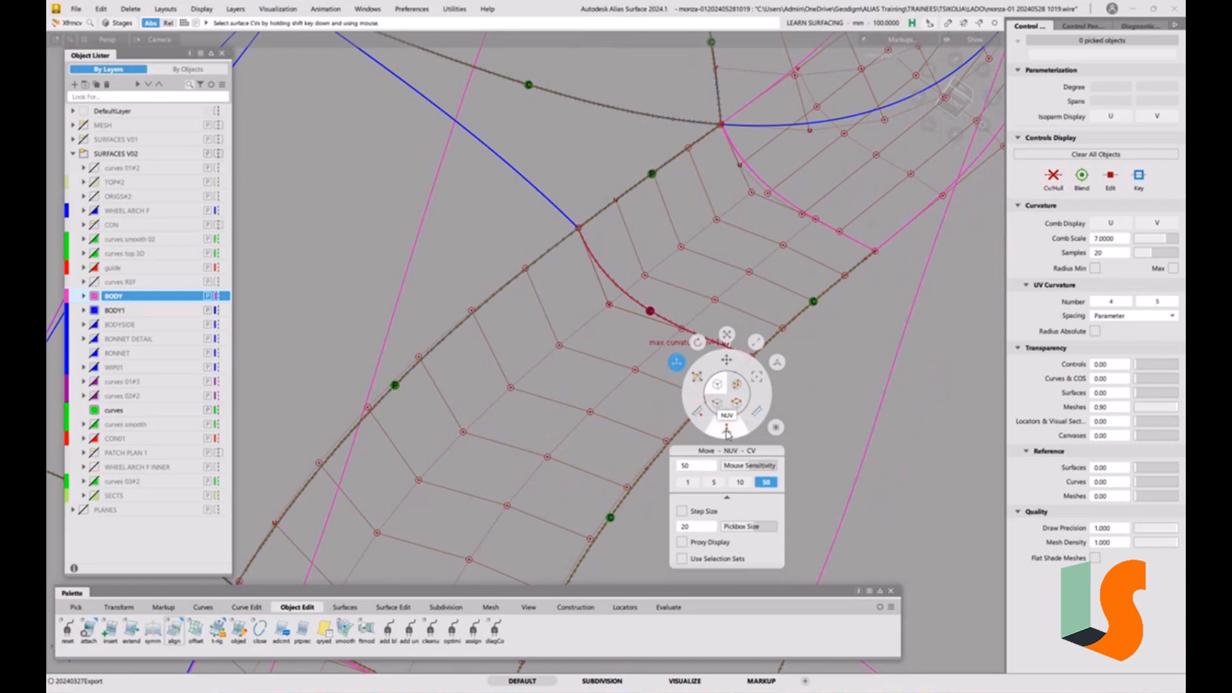
{"action": "left_click", "coordinate": [710, 467]}
{"action": "type", "text": "0"}
{"action": "key", "text": "Return"}
{"action": "middle_click_drag", "start_coordinate": [578, 334], "coordinate": [482, 354], "text": "alt+shift"}
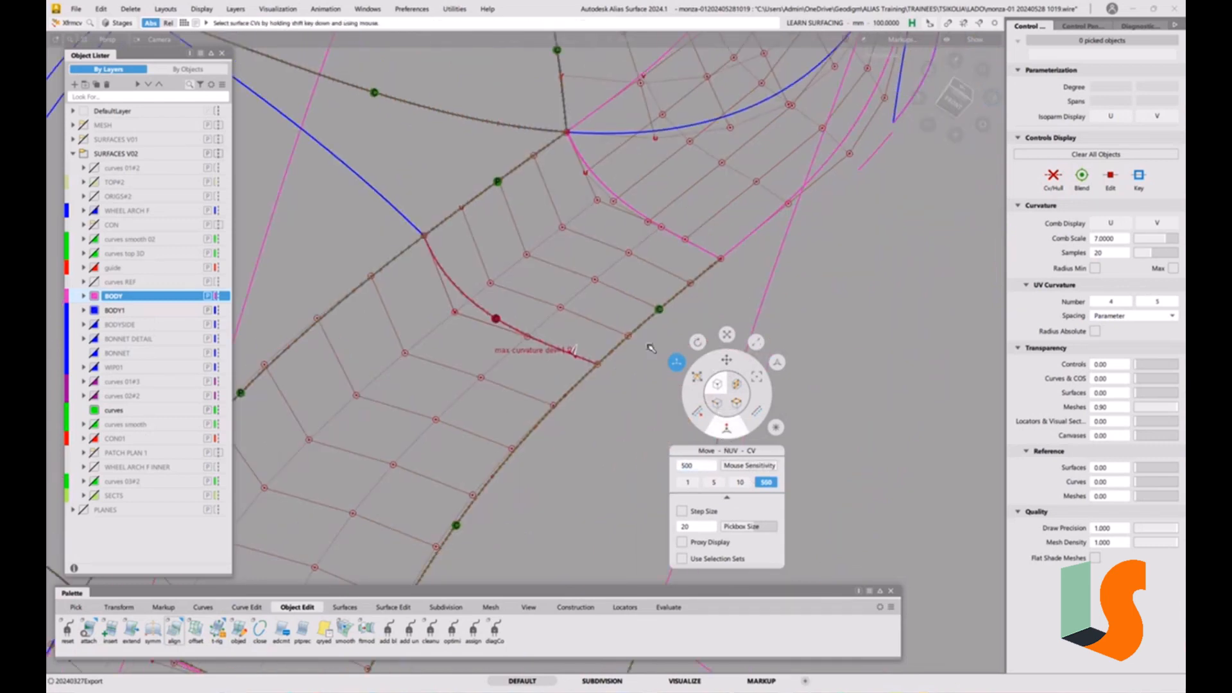
- Try to move the longer strip's lower-edge CV next to the shared edge in XYZ mode, and undo the move
{"action": "left_click_drag", "start_coordinate": [581, 440], "coordinate": [557, 404], "text": "ctrl+shift"}
{"action": "left_click", "coordinate": [556, 405]}
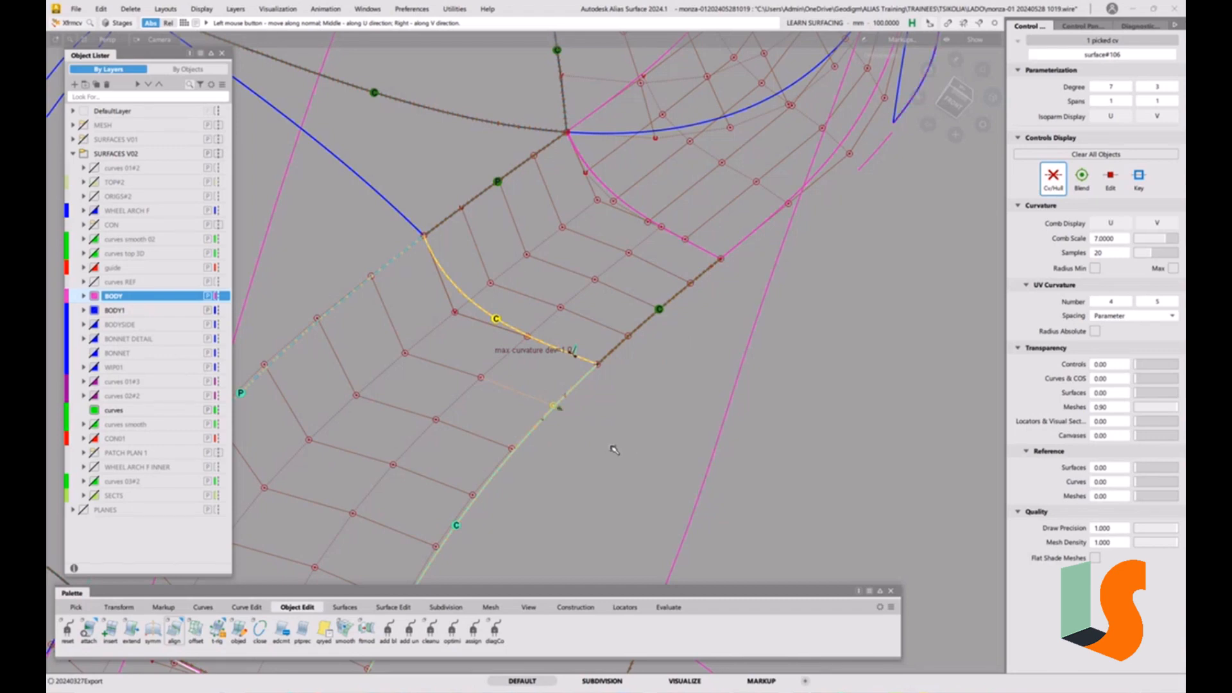
{"action": "key", "text": "space"}
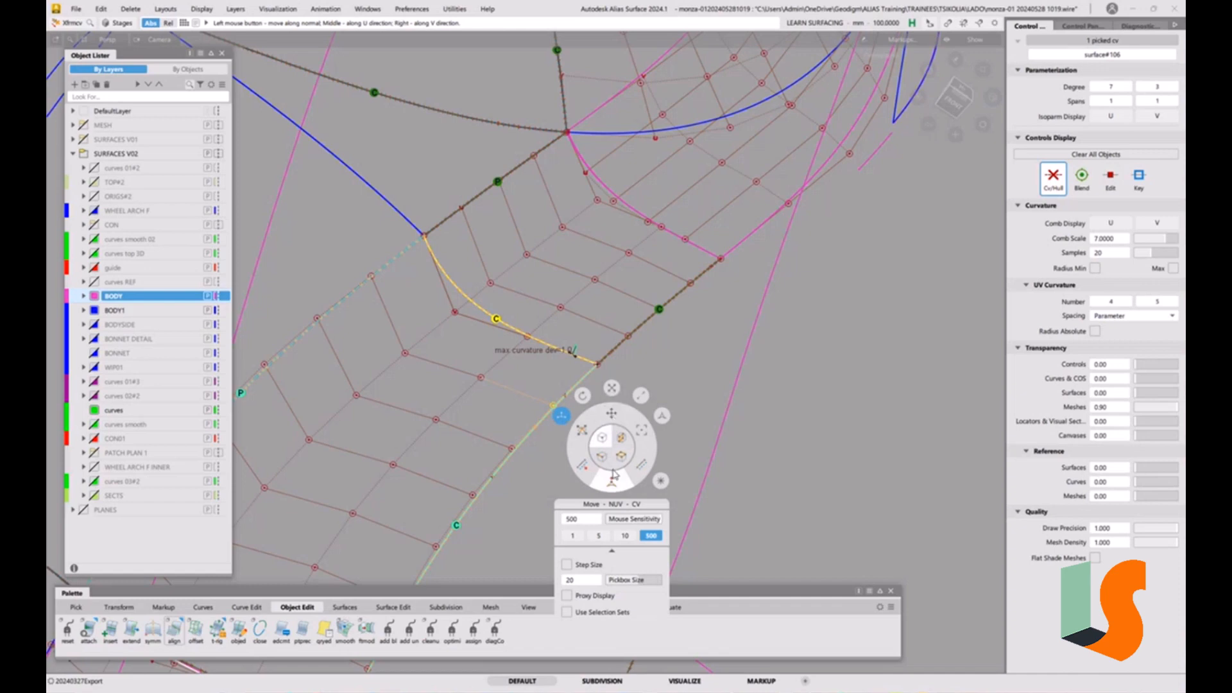
{"action": "key", "text": "space"}
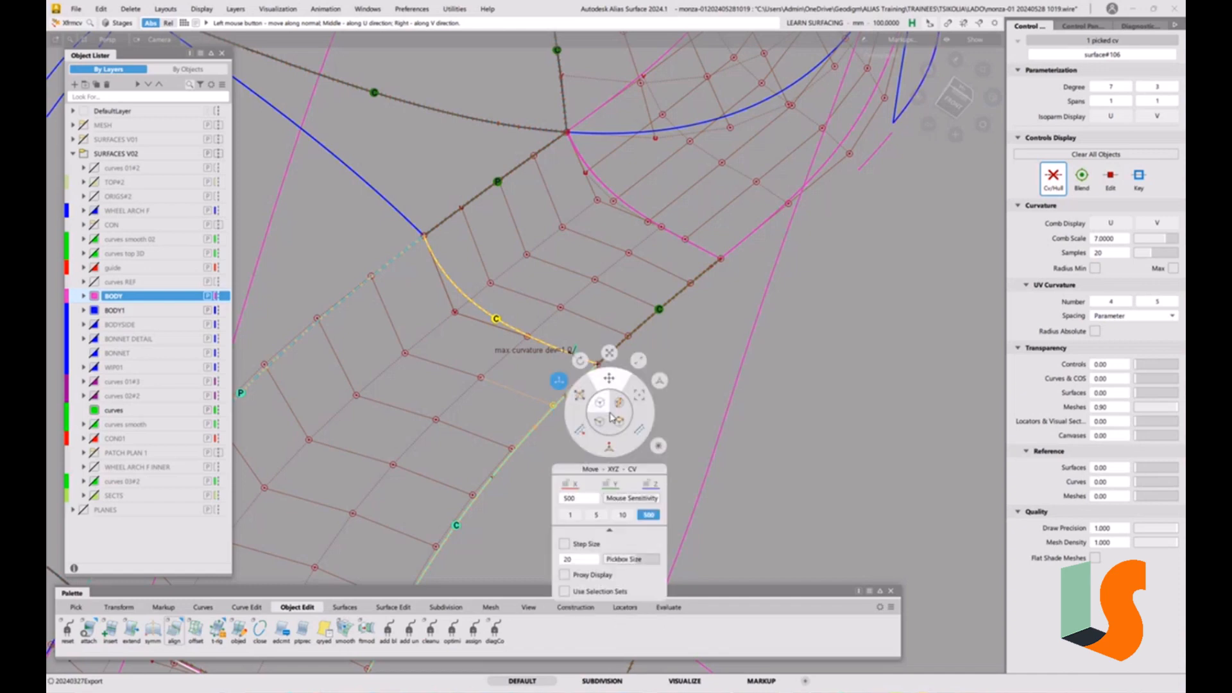
{"action": "left_click", "coordinate": [617, 459]}
{"action": "left_click_drag", "start_coordinate": [617, 458], "coordinate": [616, 443]}
{"action": "key", "text": "ctrl+z"}
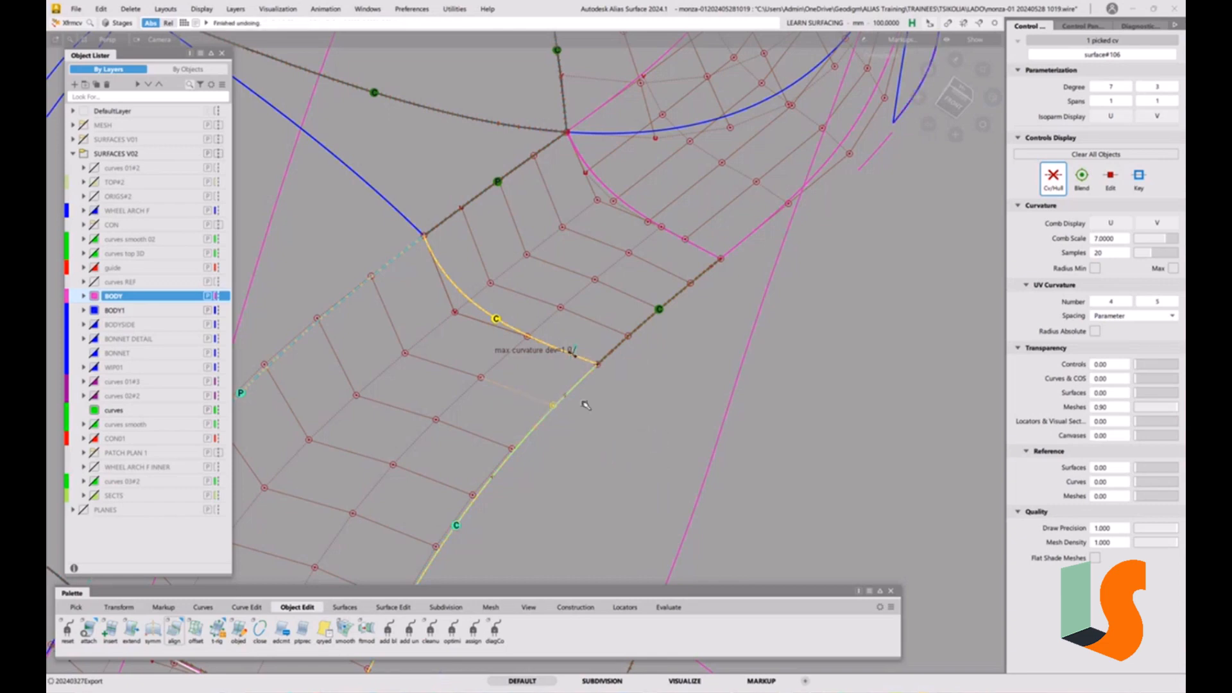
- Try to move the longer strip's corner CV, surface#106.u7v3, slightly along Z, and undo the move
{"action": "scroll", "coordinate": [593, 403], "scroll_direction": "up", "scroll_amount": 3}
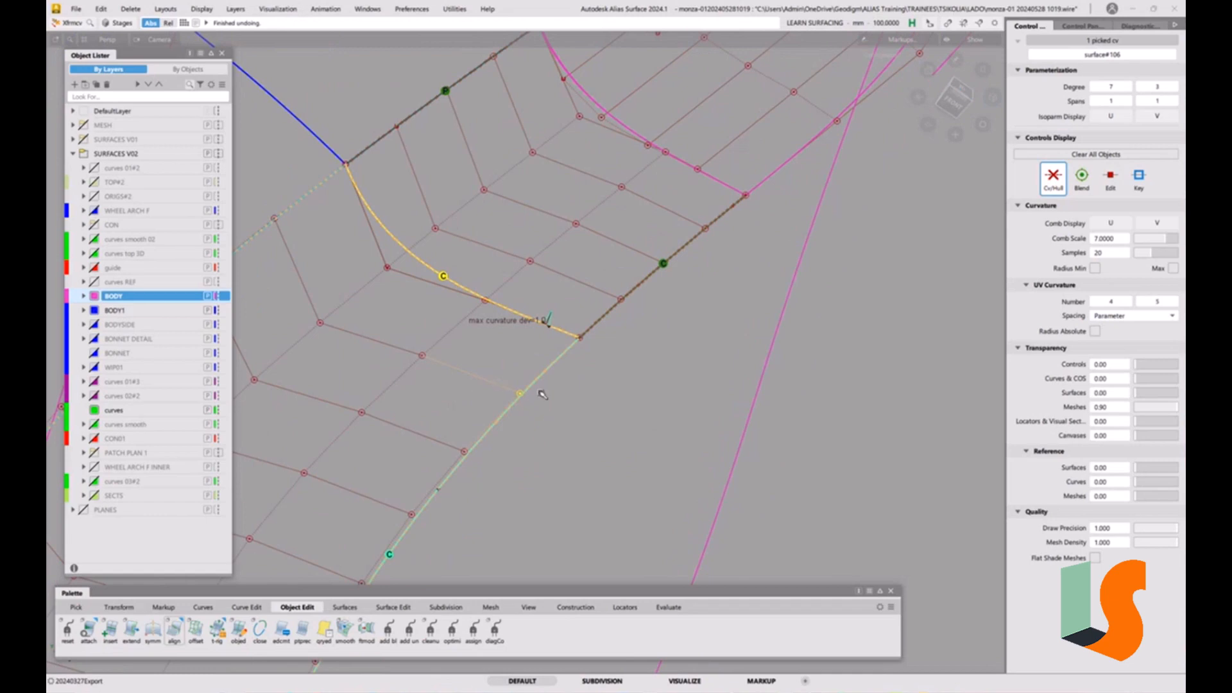
{"action": "left_click", "coordinate": [582, 339]}
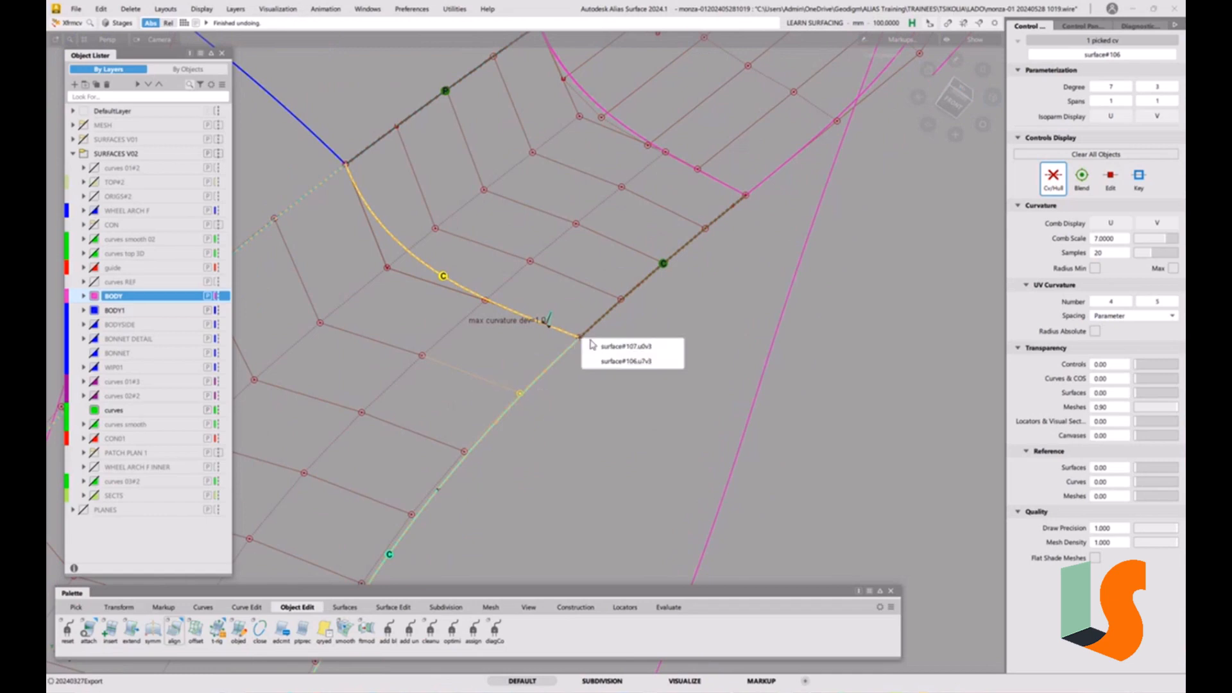
{"action": "left_click", "coordinate": [600, 362]}
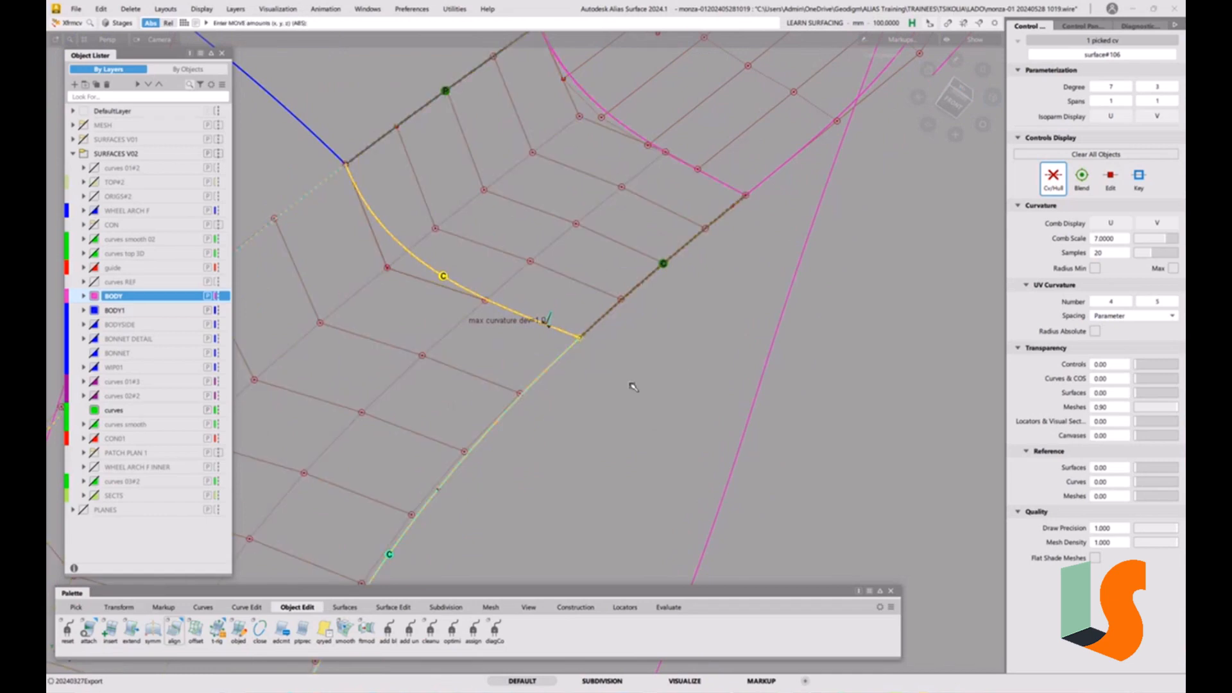
{"action": "right_click_drag", "start_coordinate": [633, 382], "coordinate": [634, 380]}
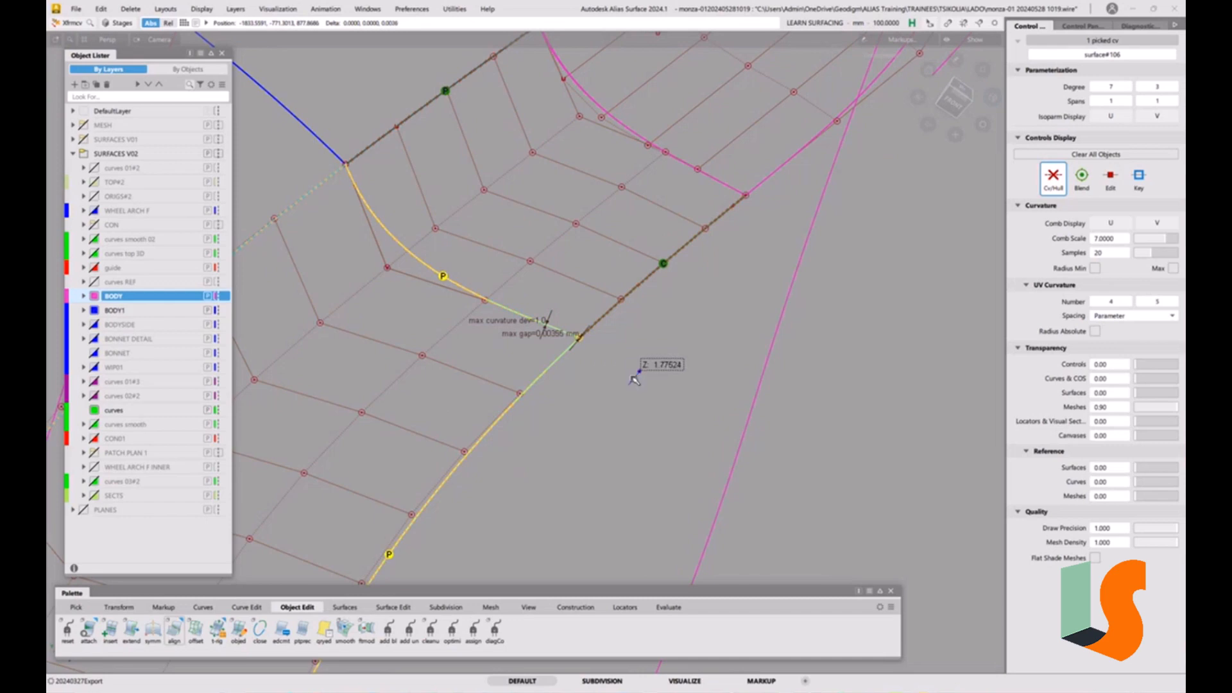
{"action": "key", "text": "ctrl+z"}
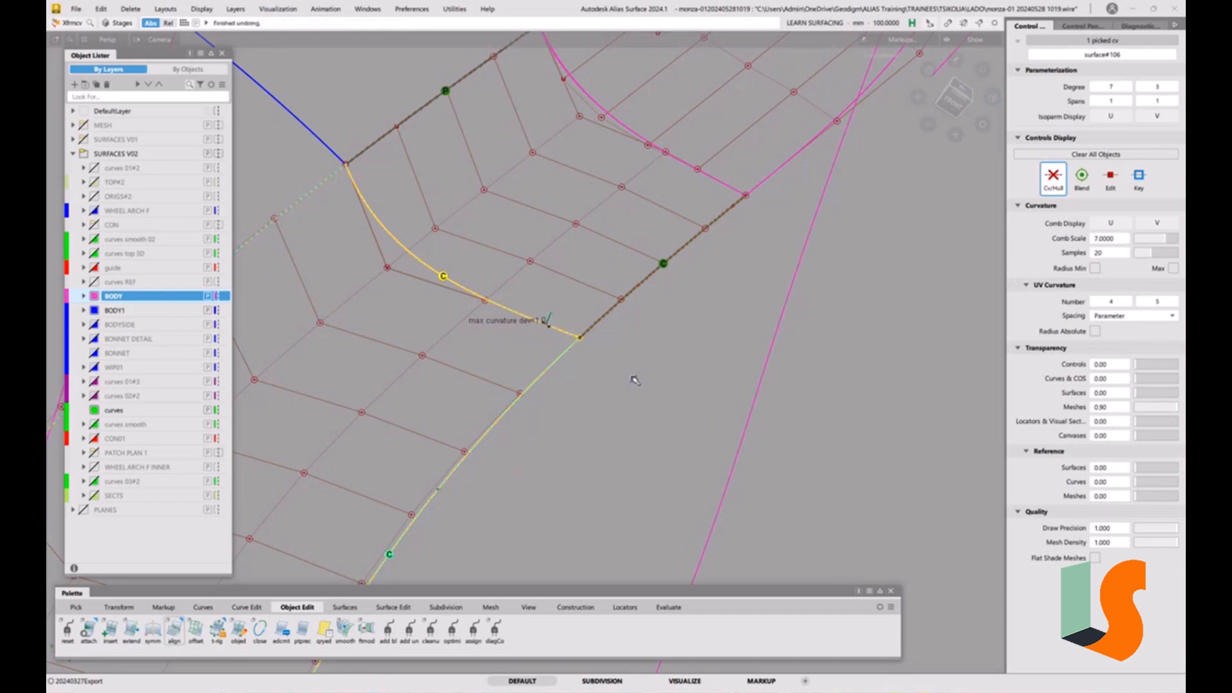
- Try to nudge the lower two CVs in the short extension's second row along Z, and undo the changes
{"action": "left_click", "coordinate": [624, 303]}
{"action": "right_click_drag", "start_coordinate": [648, 347], "coordinate": [648, 344]}
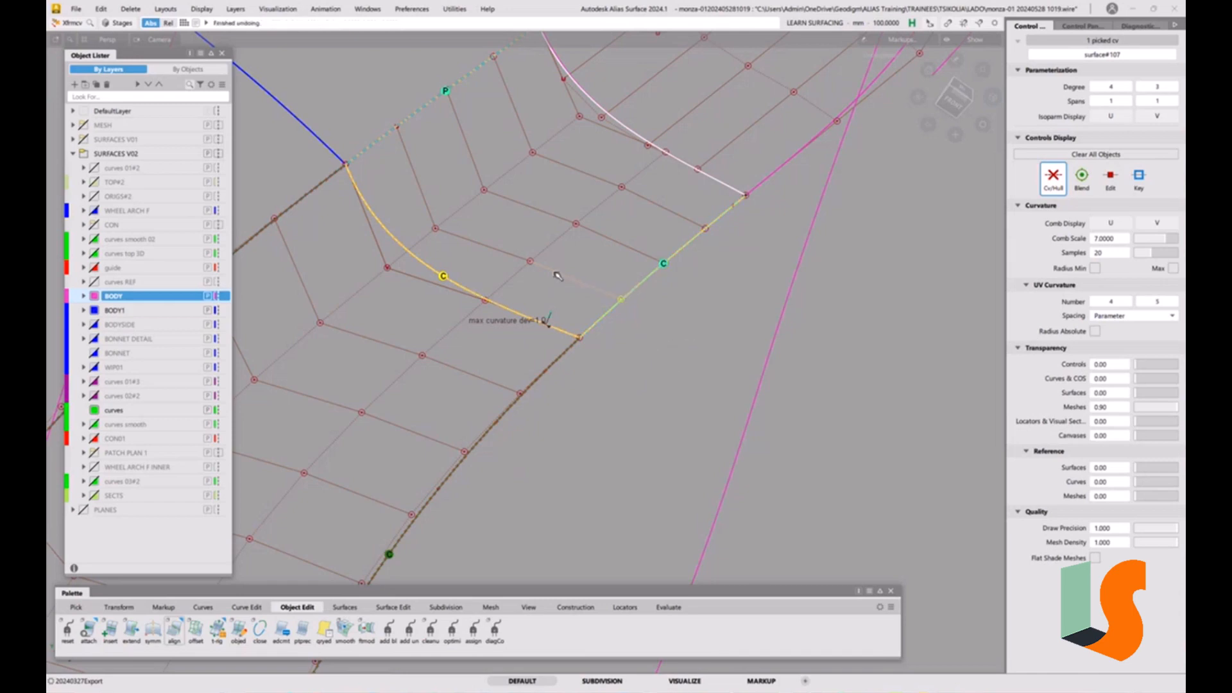
{"action": "left_click", "coordinate": [529, 262]}
{"action": "right_click_drag", "start_coordinate": [661, 349], "coordinate": [661, 347]}
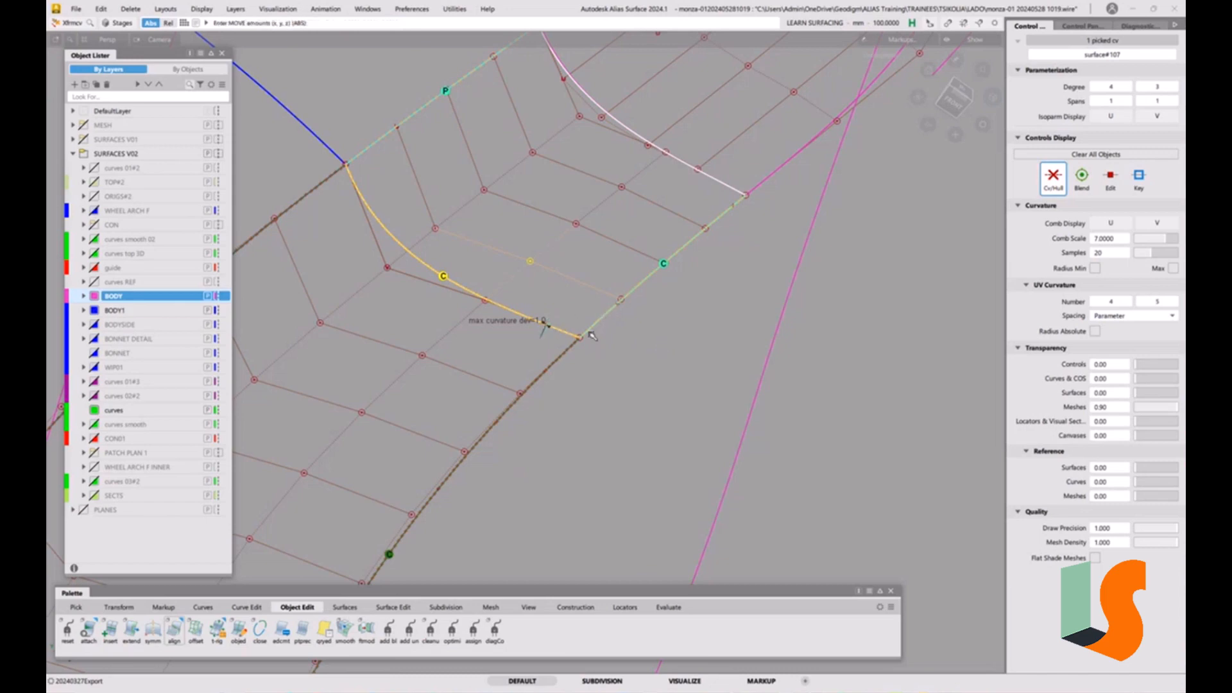
{"action": "key", "text": "ctrl+z"}
- Try to move the short extension's shared-edge CV, surface#107.u0v2, along Z, and undo the move
{"action": "left_click", "coordinate": [486, 303]}
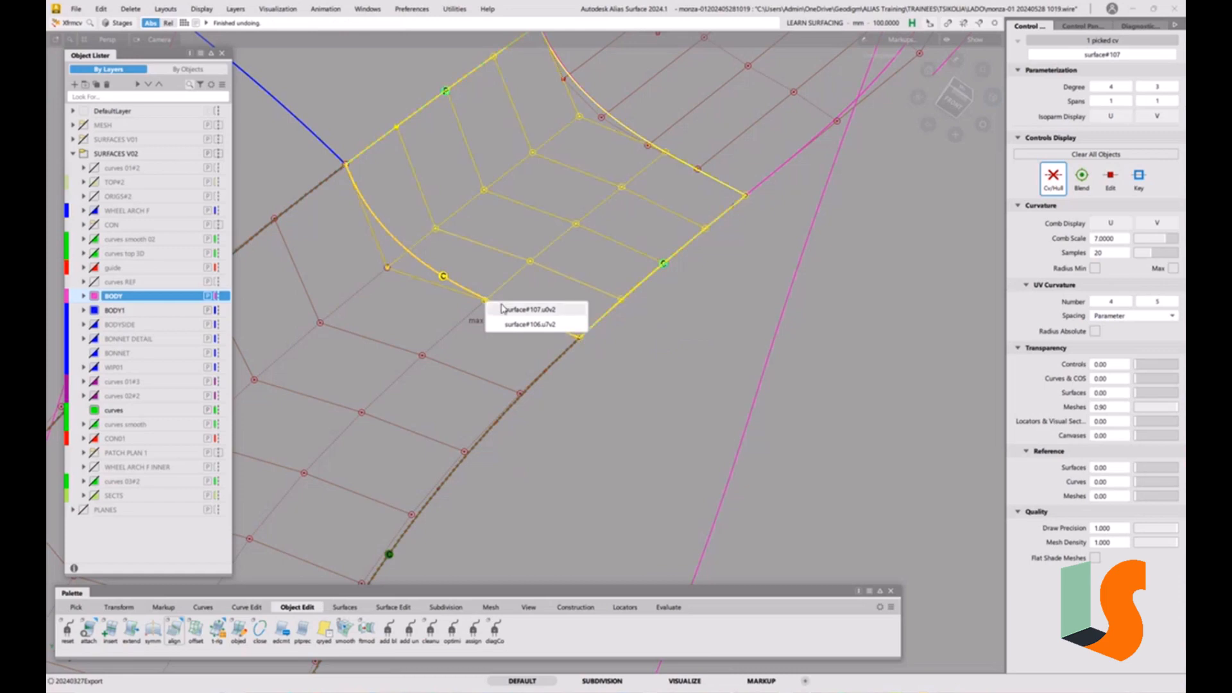
{"action": "left_click", "coordinate": [502, 308]}
{"action": "mouse_move", "coordinate": [641, 357]}
{"action": "right_mouse_down"}
{"action": "mouse_move", "coordinate": [643, 344]}
{"action": "mouse_move", "coordinate": [634, 363]}
{"action": "right_mouse_up"}
{"action": "left_click_drag", "start_coordinate": [634, 366], "coordinate": [510, 369], "text": "alt+shift"}
{"action": "key", "text": "ctrl+z"}
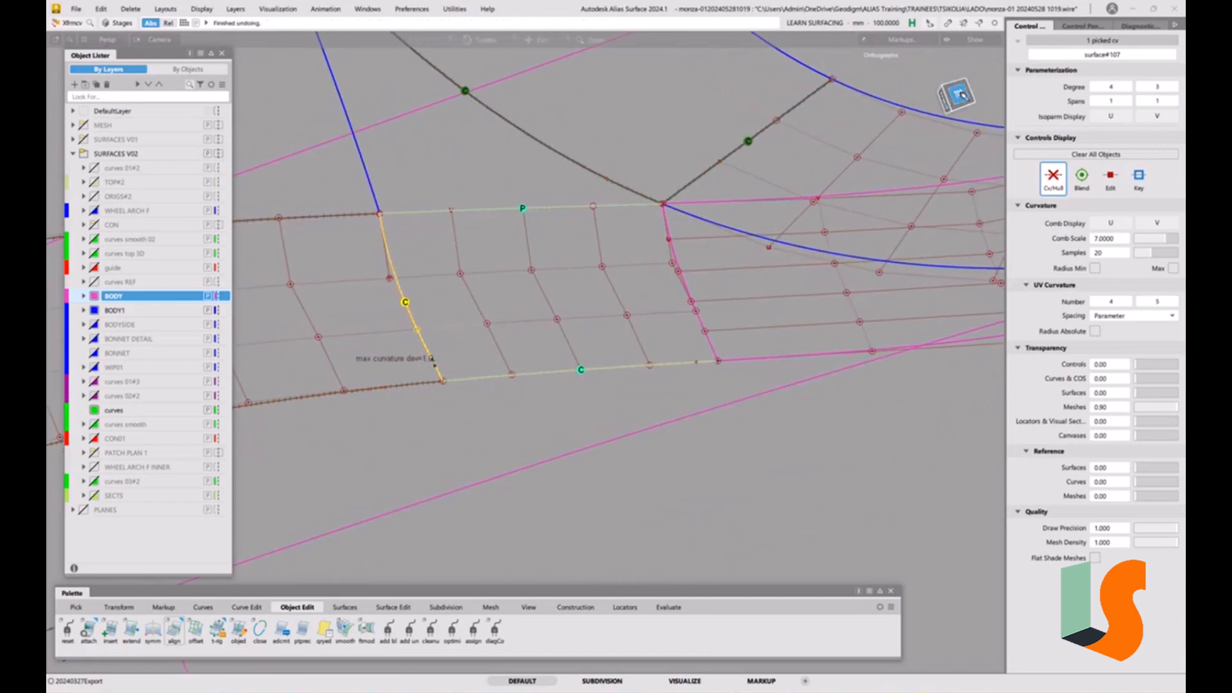
- Align the short extension's shared edge, surface#107 U=0, to the longer strip surface#106 by Edge with G2 continuity
{"action": "left_click", "coordinate": [957, 95]}
{"action": "left_click", "coordinate": [532, 363]}
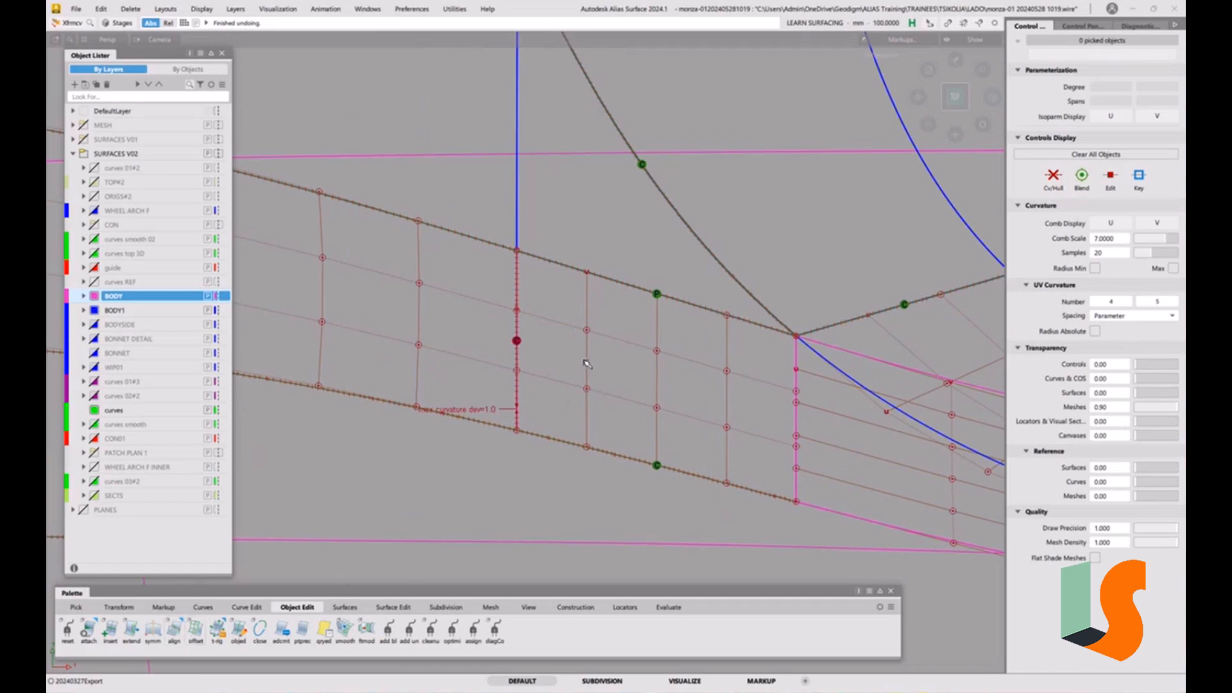
{"action": "left_click", "coordinate": [174, 628]}
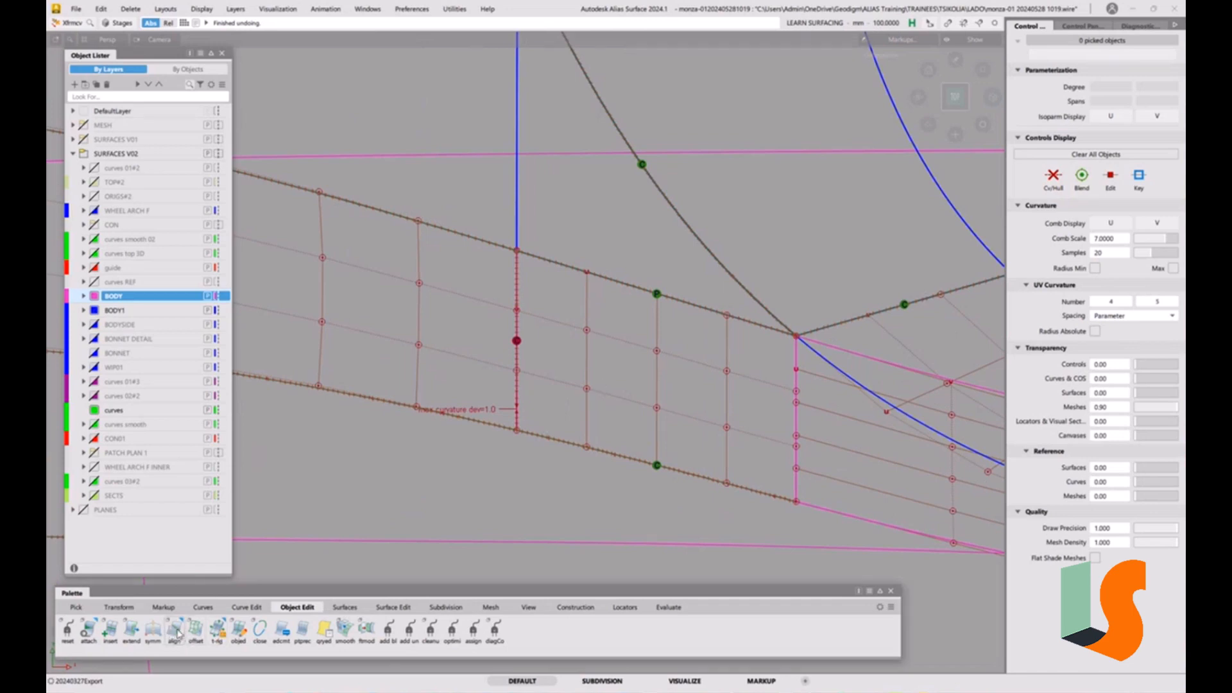
{"action": "left_click", "coordinate": [156, 140]}
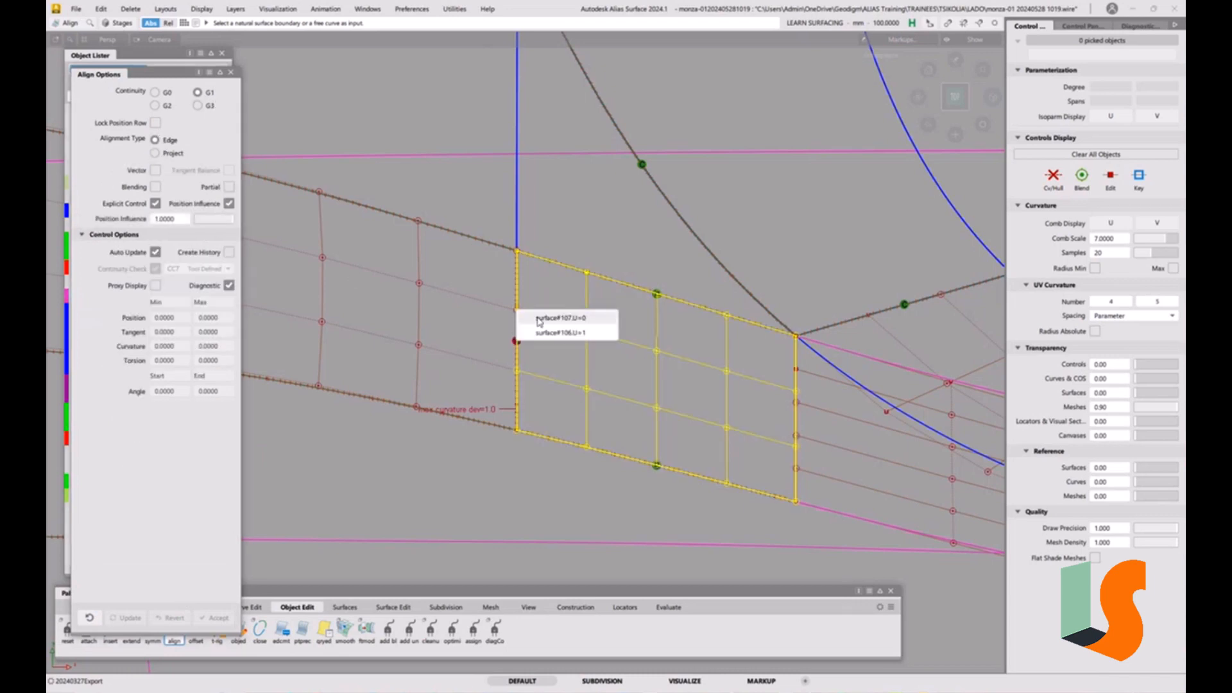
{"action": "left_click", "coordinate": [517, 313]}
{"action": "left_click", "coordinate": [518, 315]}
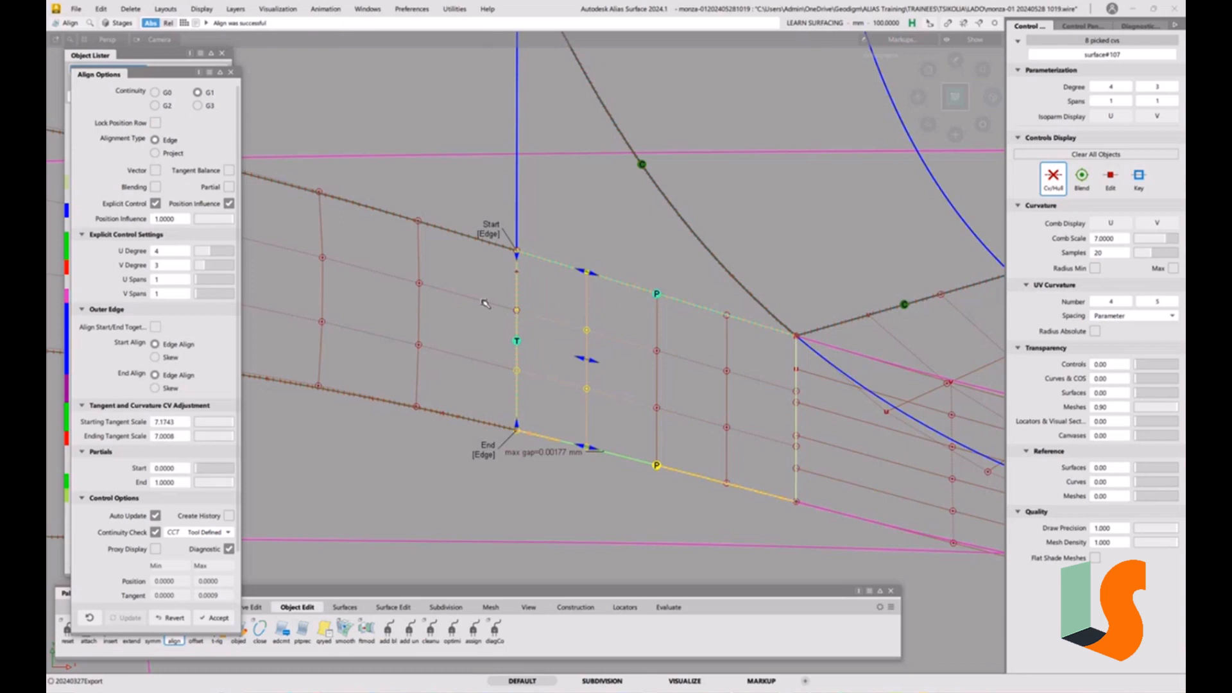
{"action": "left_click", "coordinate": [164, 107]}
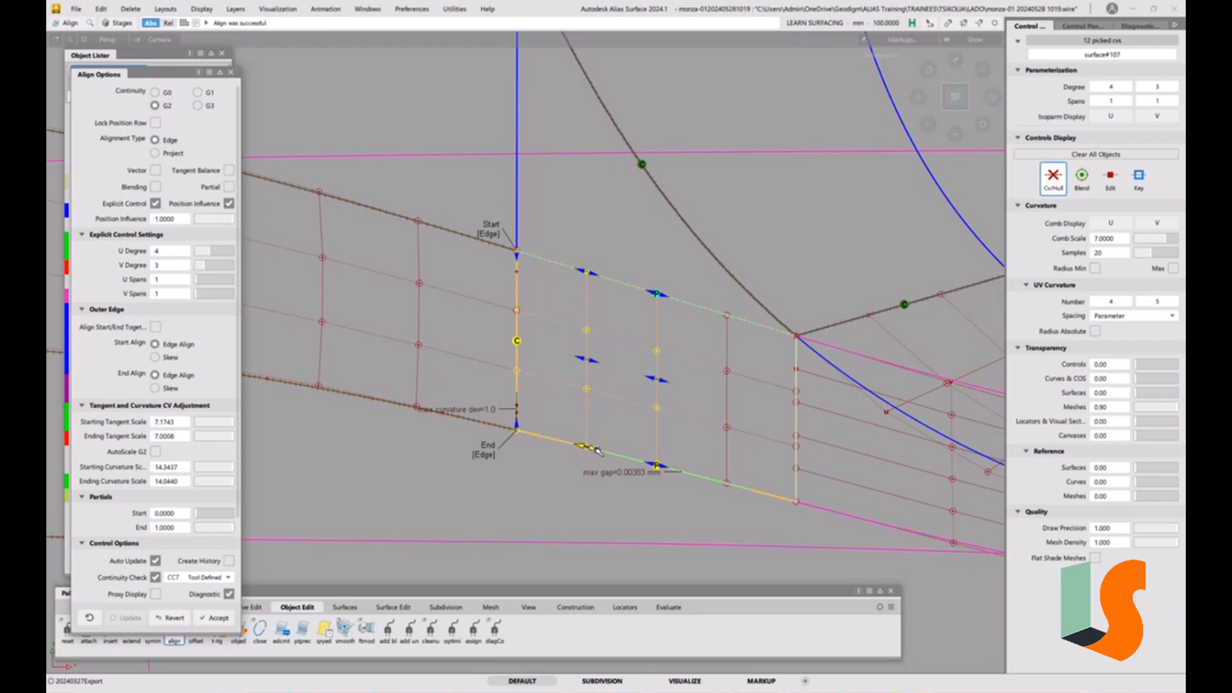
- Fine-tune the extension's ending tangent scale to about 6.94, try higher U degrees, and settle on U degree 6
{"action": "left_click_drag", "start_coordinate": [597, 451], "coordinate": [598, 451]}
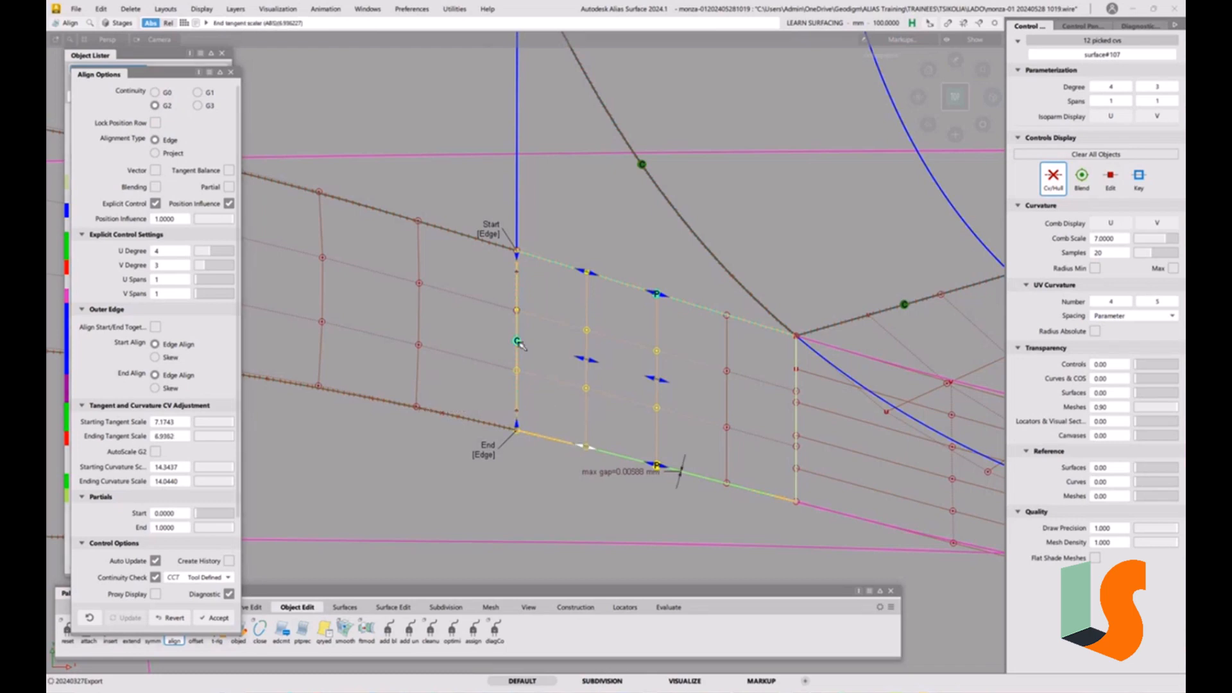
{"action": "left_click", "coordinate": [215, 253]}
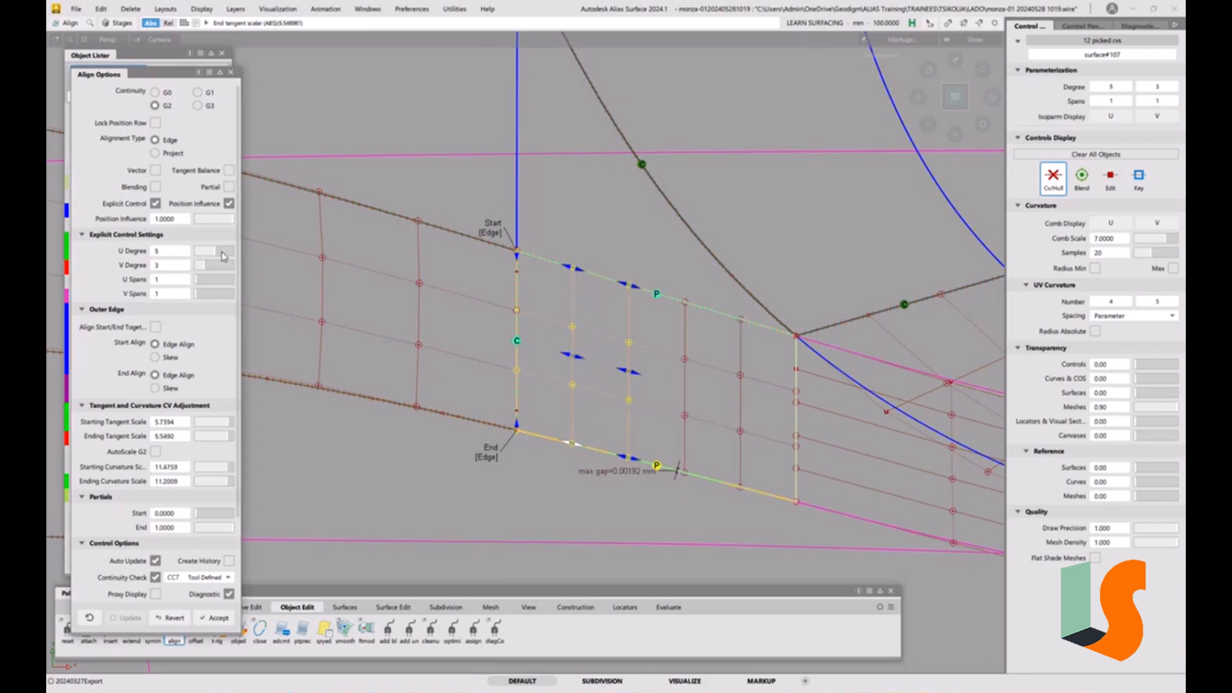
{"action": "left_click", "coordinate": [220, 254]}
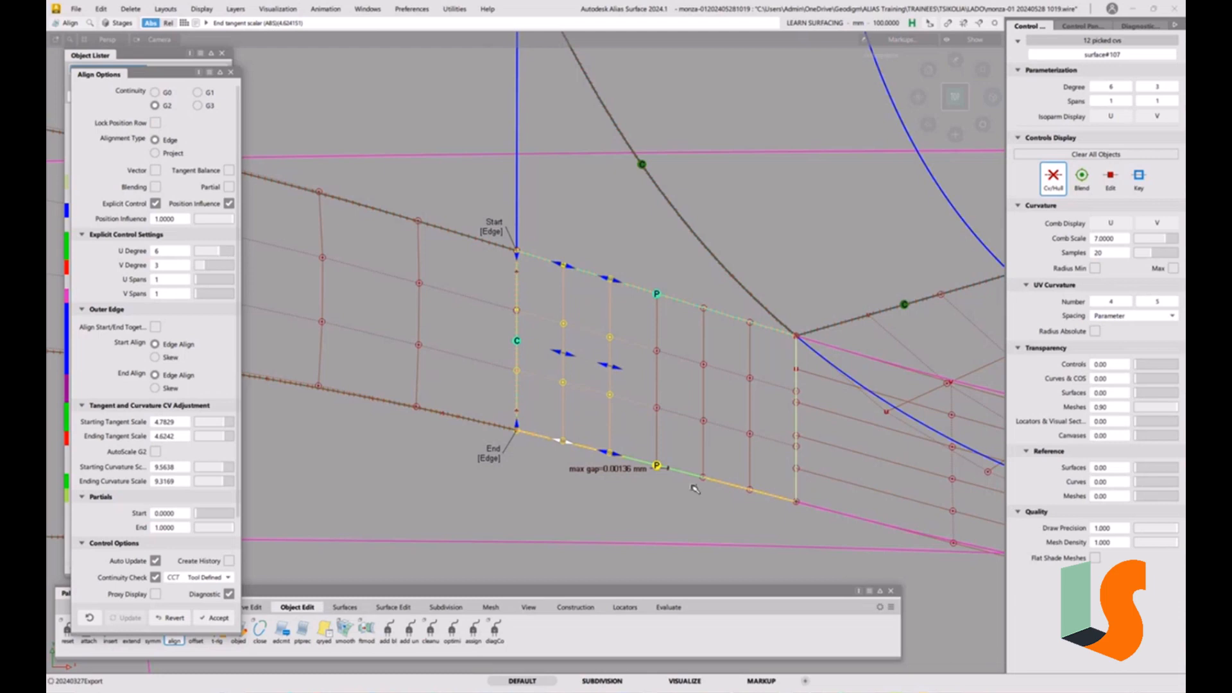
{"action": "left_click", "coordinate": [225, 256]}
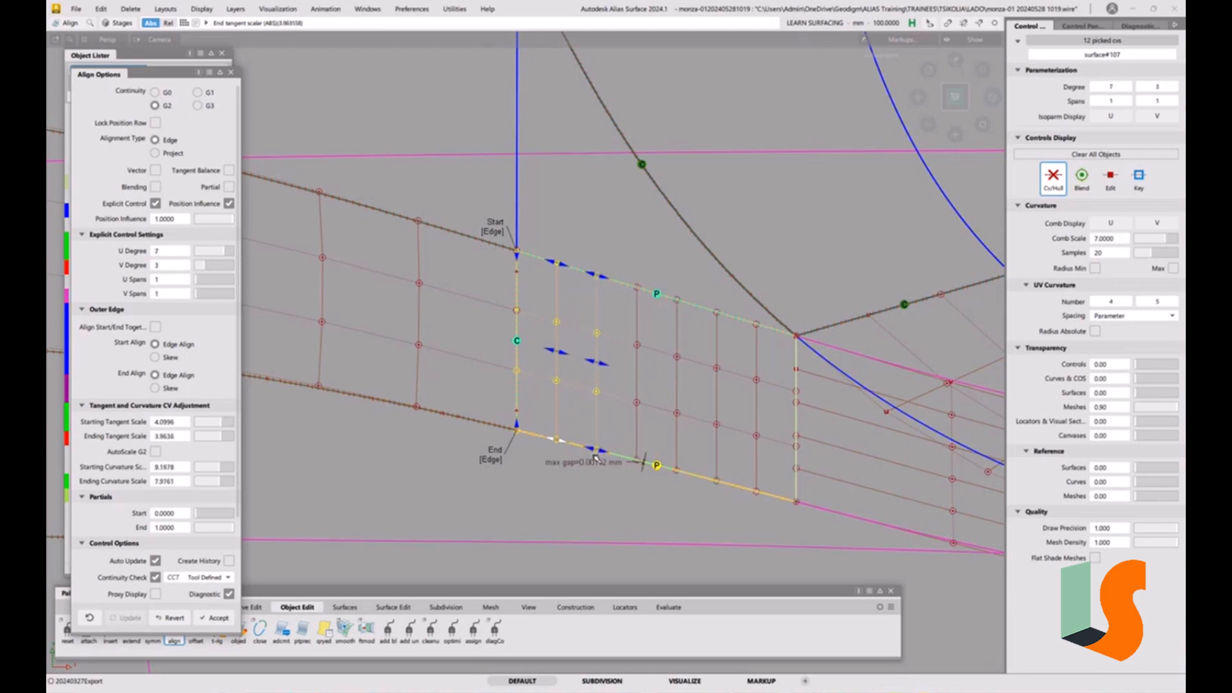
{"action": "left_click", "coordinate": [223, 255]}
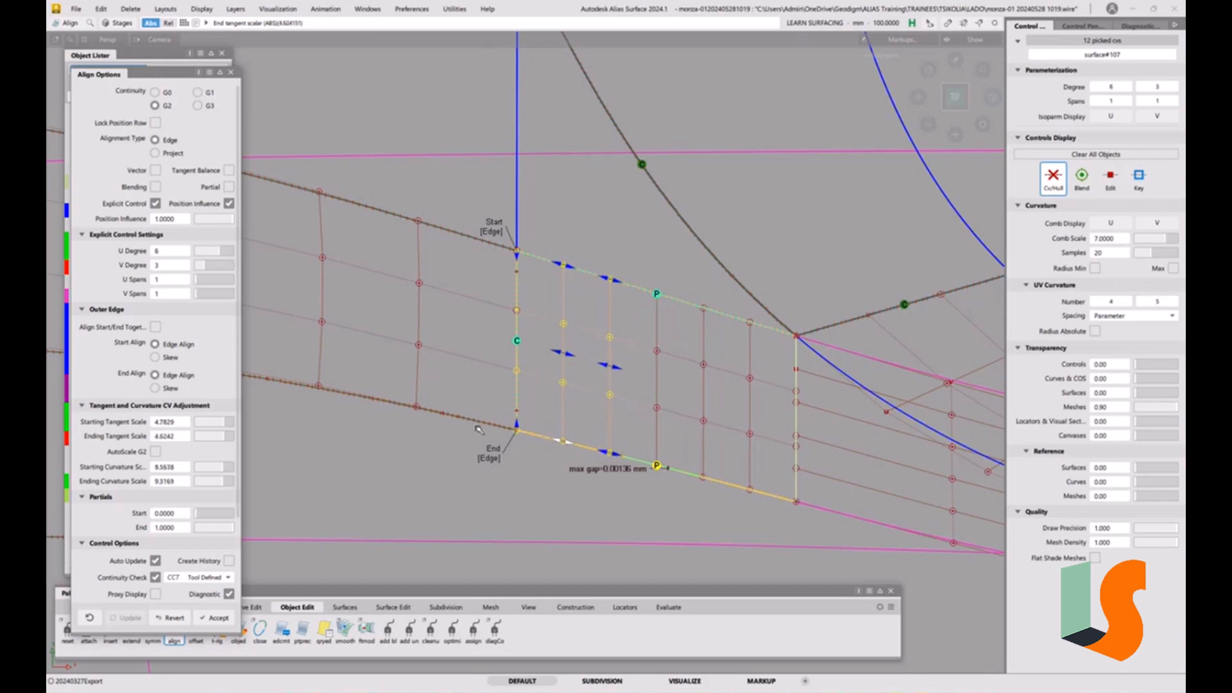
- Delete the continuity locator on the extension's lower edge and align that edge by Z projection onto the large body surface with G2
{"action": "left_click_drag", "start_coordinate": [669, 527], "coordinate": [637, 491], "text": "ctrl+shift"}
{"action": "key", "text": "Delete"}
{"action": "key", "text": "Return"}
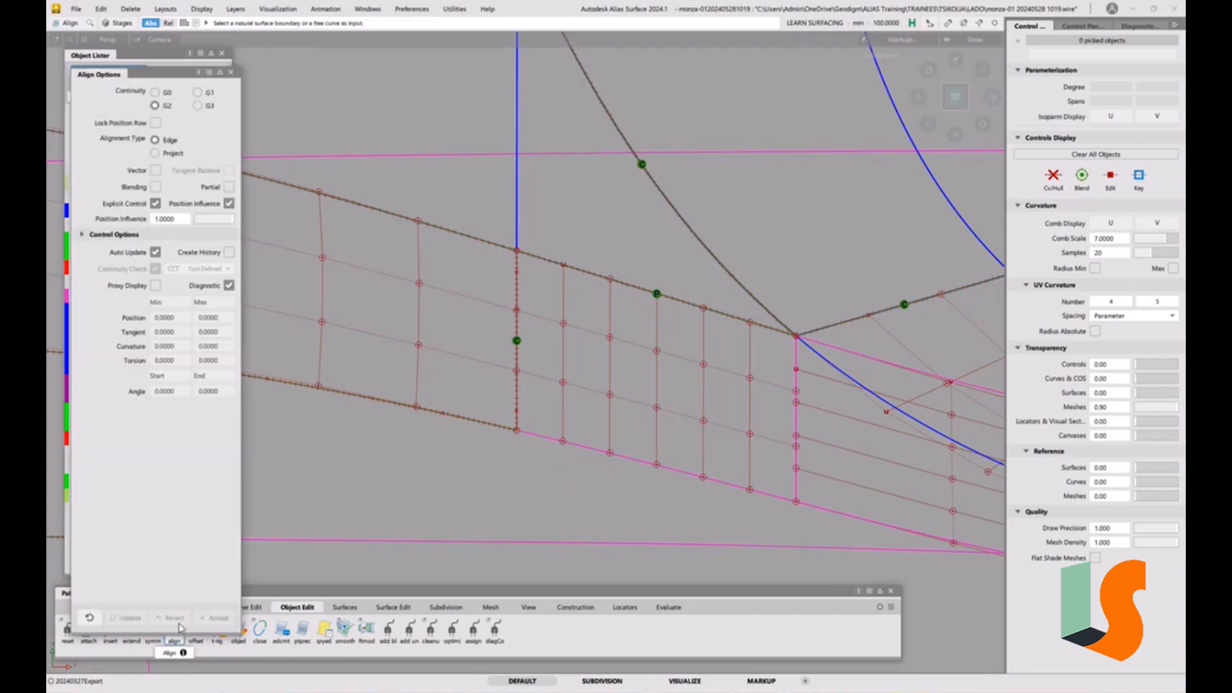
{"action": "double_click", "coordinate": [174, 627]}
{"action": "left_click", "coordinate": [177, 155]}
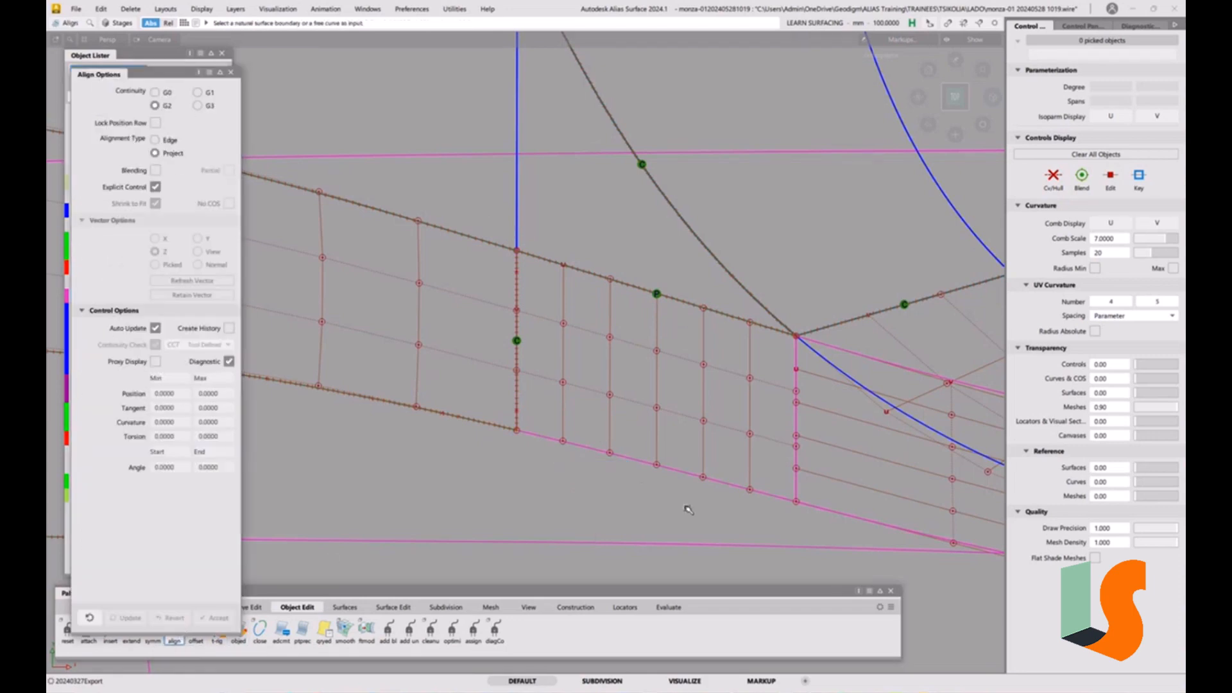
{"action": "left_click", "coordinate": [638, 463]}
{"action": "left_click", "coordinate": [682, 544]}
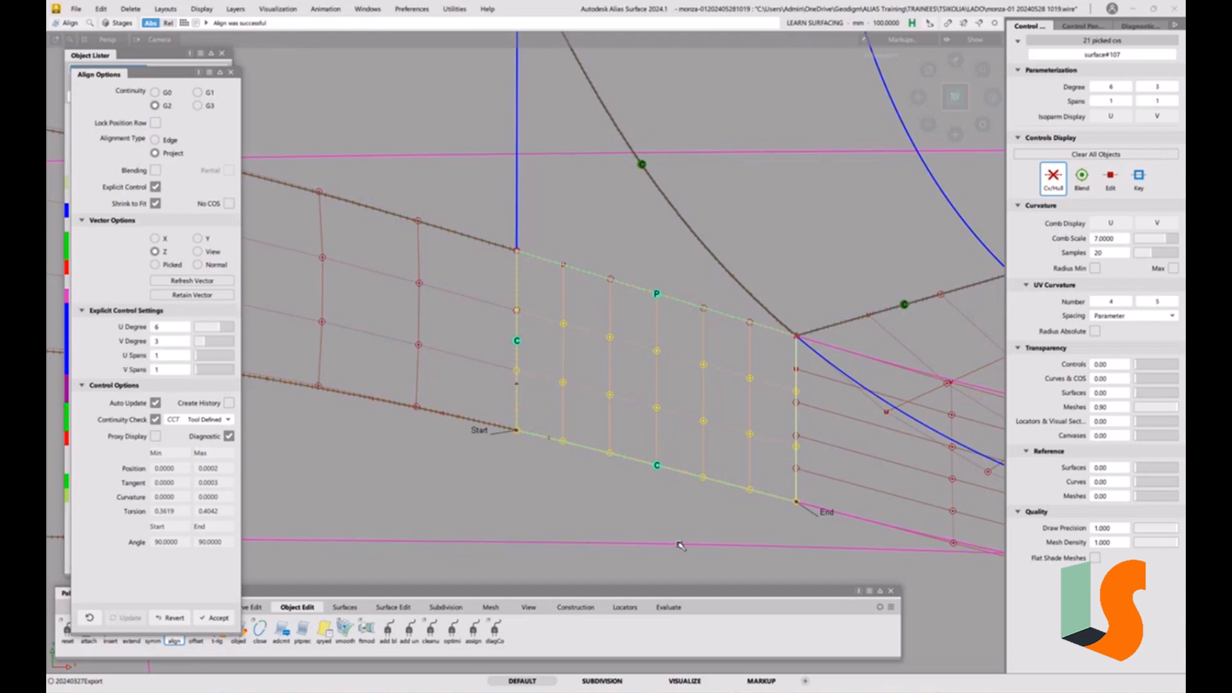
{"action": "double_click", "coordinate": [174, 630]}
{"action": "right_click_drag", "start_coordinate": [385, 460], "coordinate": [263, 460], "text": "alt+shift"}
{"action": "middle_click_drag", "start_coordinate": [262, 460], "coordinate": [640, 355], "text": "alt+shift"}
{"action": "mouse_move", "coordinate": [572, 377]}
{"action": "left_mouse_down", "text": "alt+shift"}
{"action": "mouse_move", "coordinate": [653, 380]}
{"action": "mouse_move", "coordinate": [644, 400]}
{"action": "mouse_move", "coordinate": [573, 322]}
{"action": "left_mouse_up", "text": "alt+shift"}
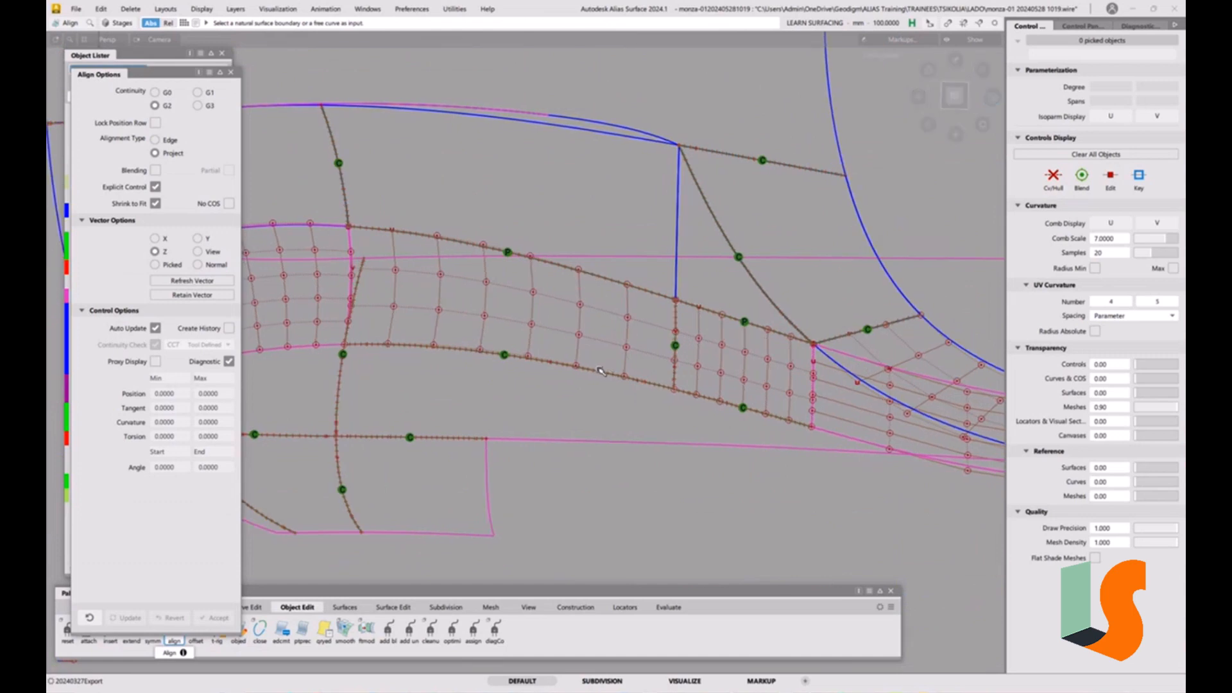
{"action": "mouse_move", "coordinate": [601, 371]}
{"action": "left_mouse_down", "text": "alt+shift"}
{"action": "mouse_move", "coordinate": [617, 334]}
{"action": "mouse_move", "coordinate": [570, 320]}
{"action": "left_mouse_up", "text": "alt+shift"}
{"action": "left_click_drag", "start_coordinate": [703, 390], "coordinate": [750, 313], "text": "alt+shift"}
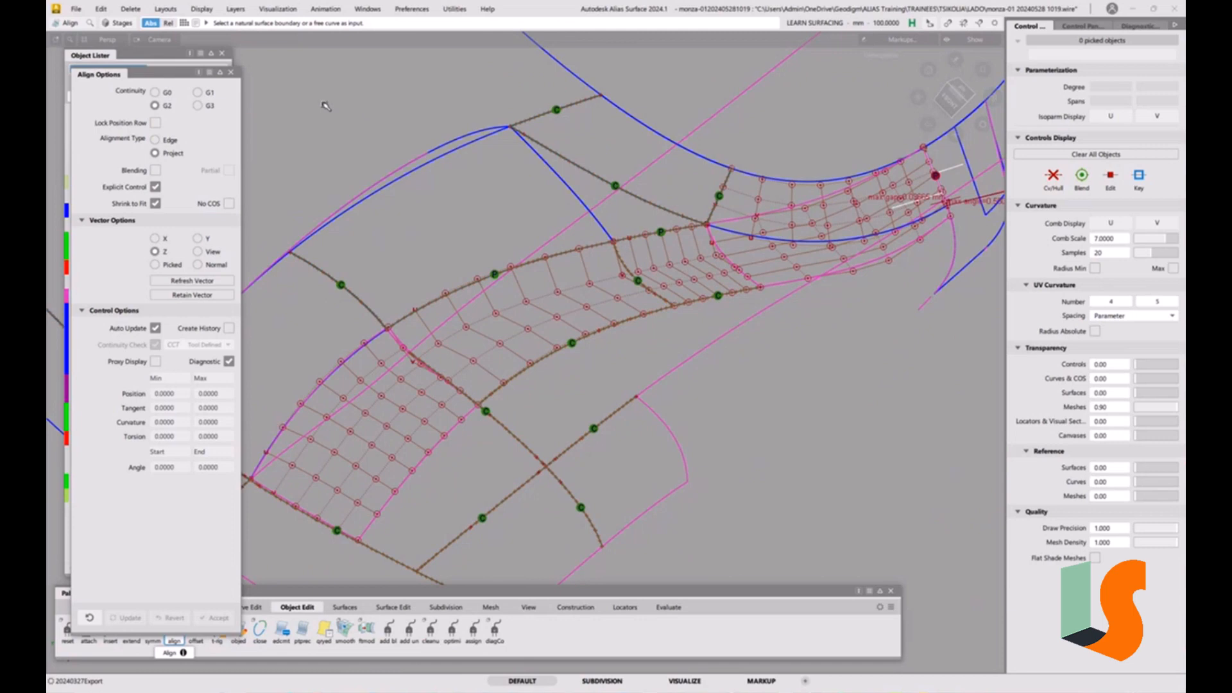
{"action": "left_click", "coordinate": [74, 9]}
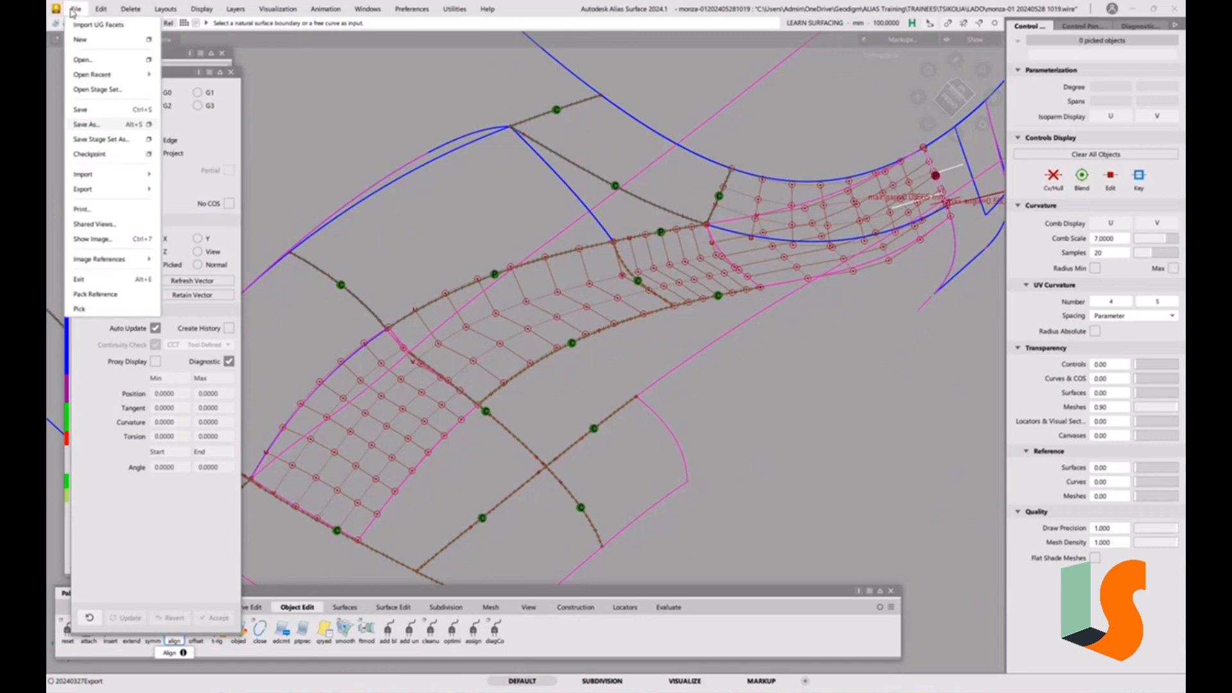
{"action": "left_click", "coordinate": [97, 126]}
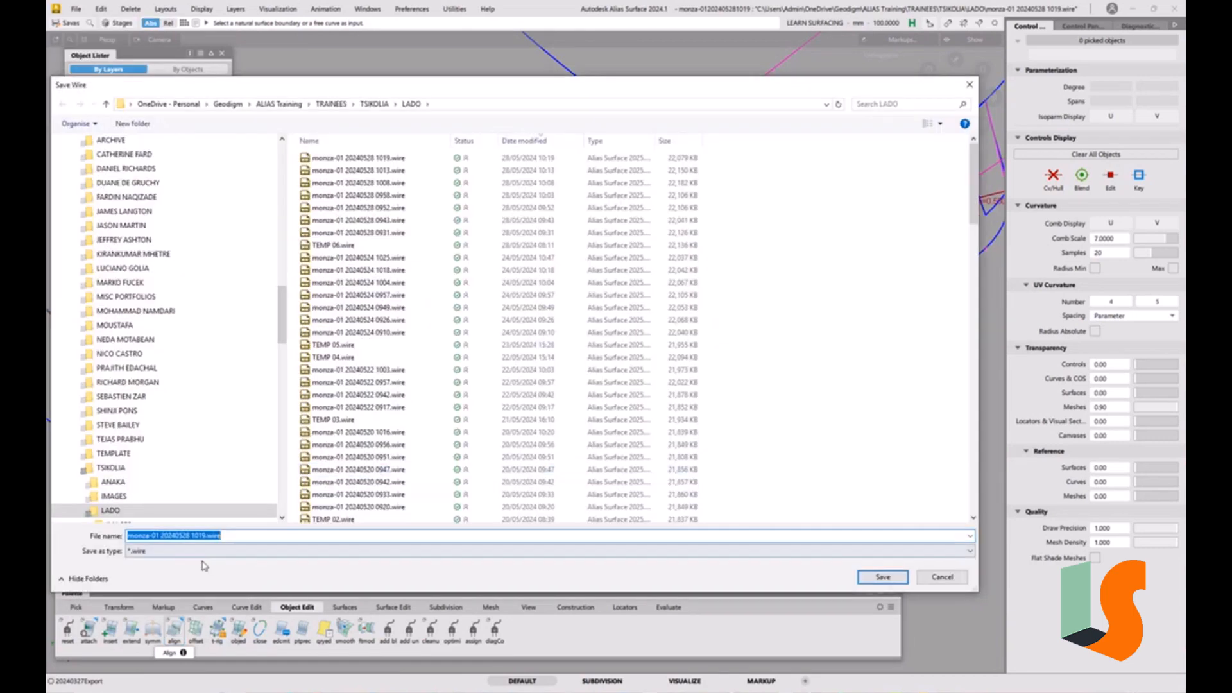
{"action": "left_click_drag", "start_coordinate": [199, 536], "coordinate": [280, 536]}
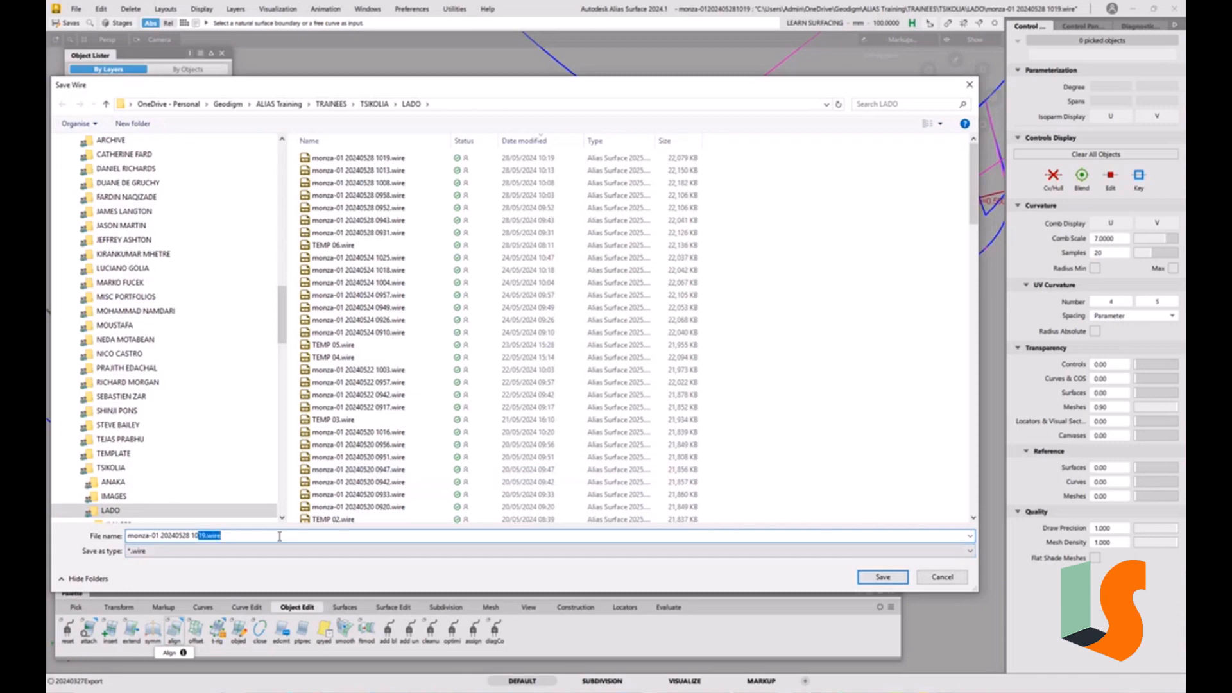
{"action": "type", "text": "26"}
{"action": "key", "text": "Return"}
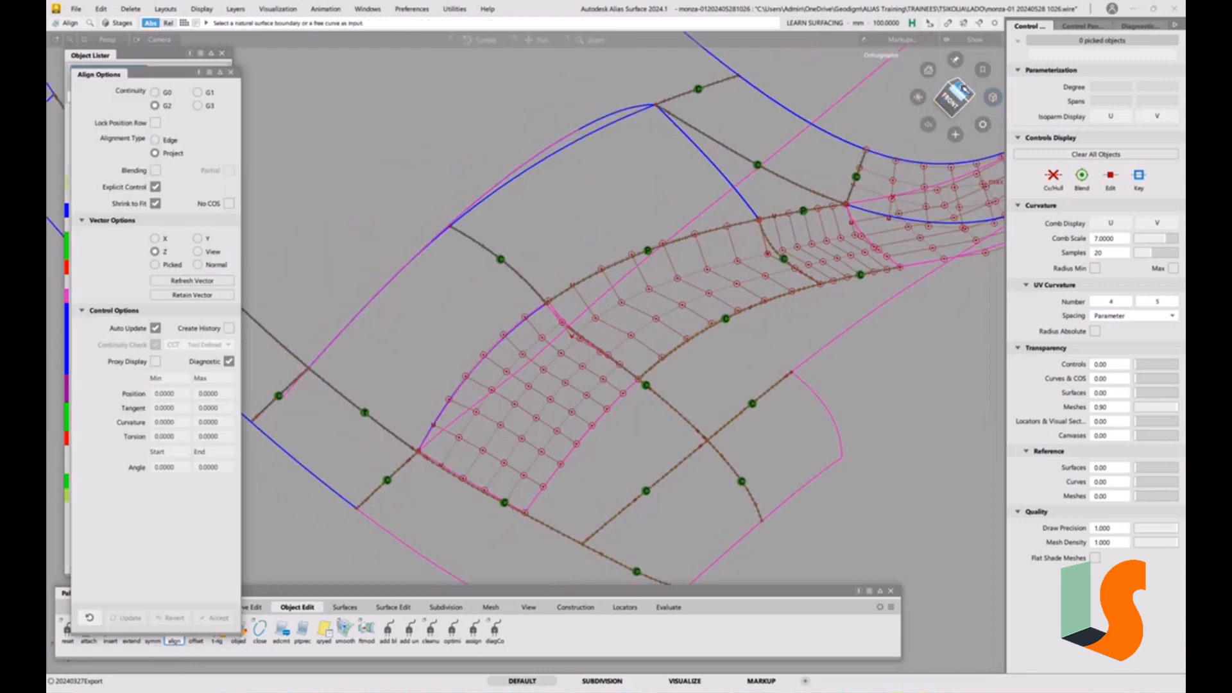
- Remove the continuity locator from the left side edge of the front patch, surface#79
{"action": "left_click", "coordinate": [962, 88]}
{"action": "middle_click_drag", "start_coordinate": [548, 201], "coordinate": [648, 372], "text": "alt+shift"}
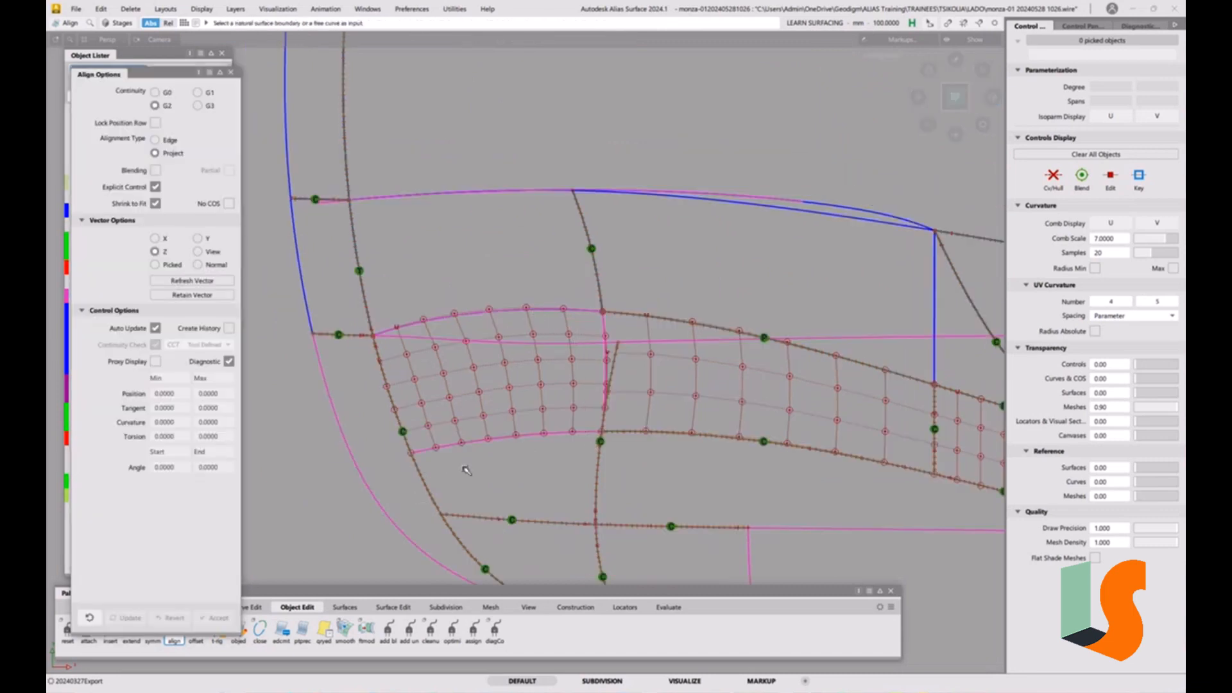
{"action": "left_click_drag", "start_coordinate": [422, 486], "coordinate": [418, 478], "text": "ctrl+shift"}
{"action": "left_click", "coordinate": [418, 478]}
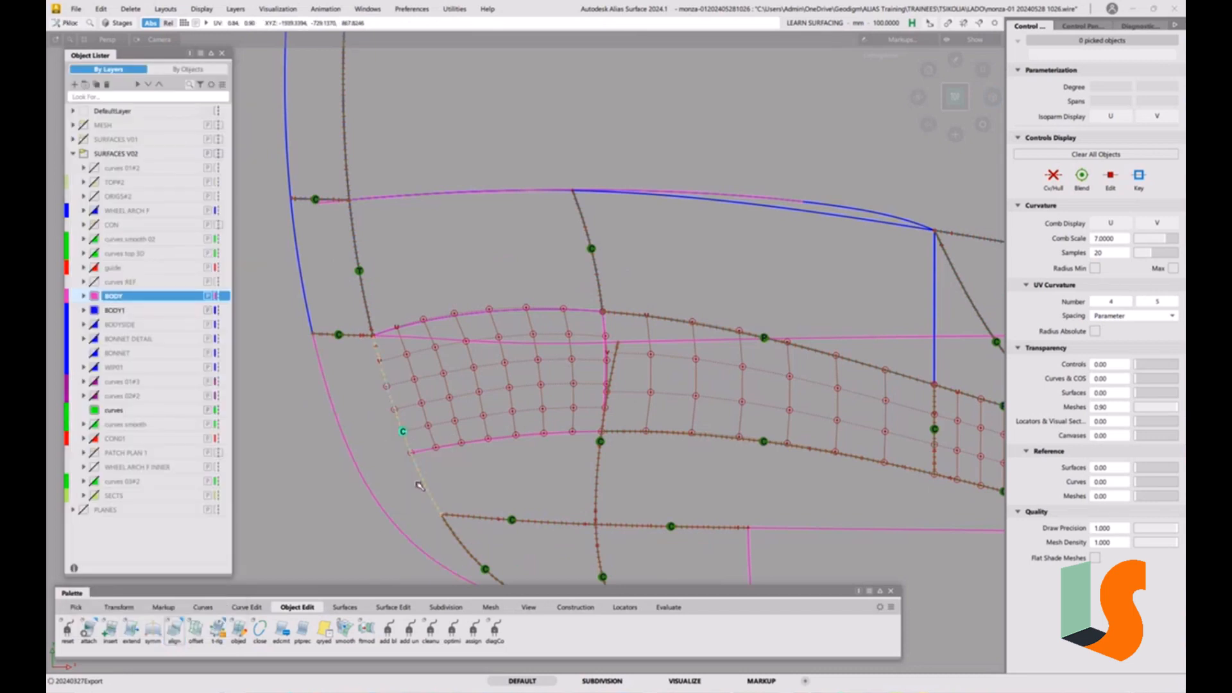
{"action": "left_click", "coordinate": [569, 388]}
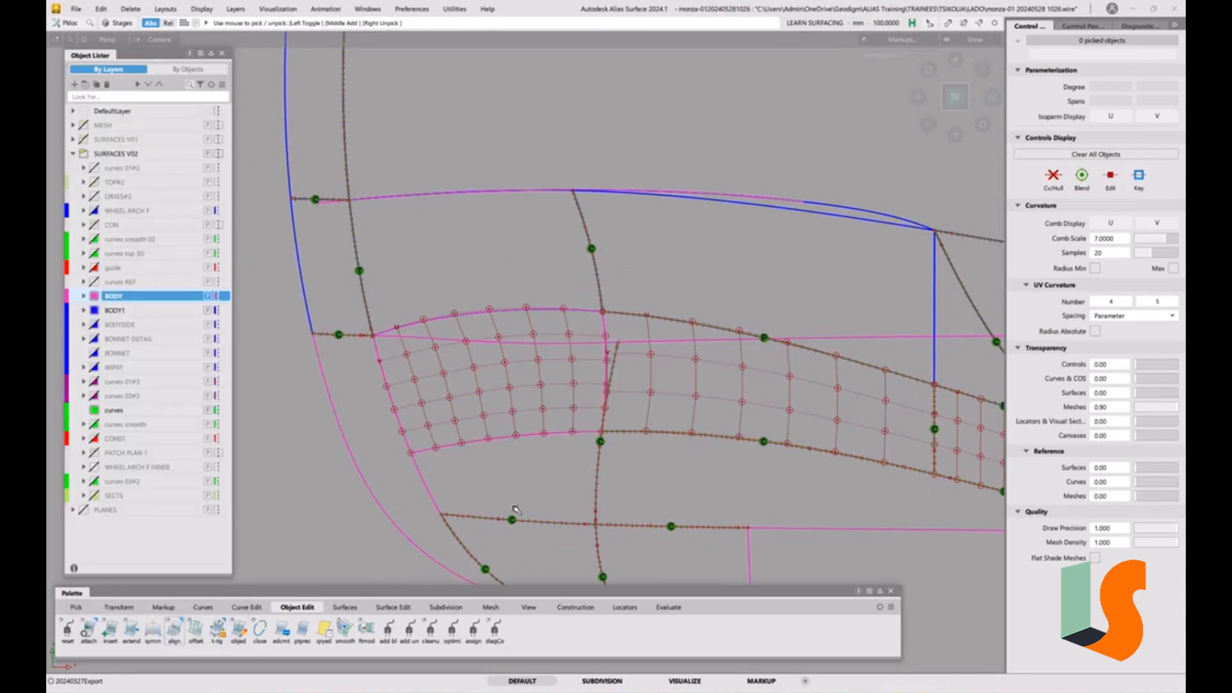
- Align the front patch's lower edge by Z projection onto the large body surface with G2 continuity
{"action": "double_click", "coordinate": [173, 638]}
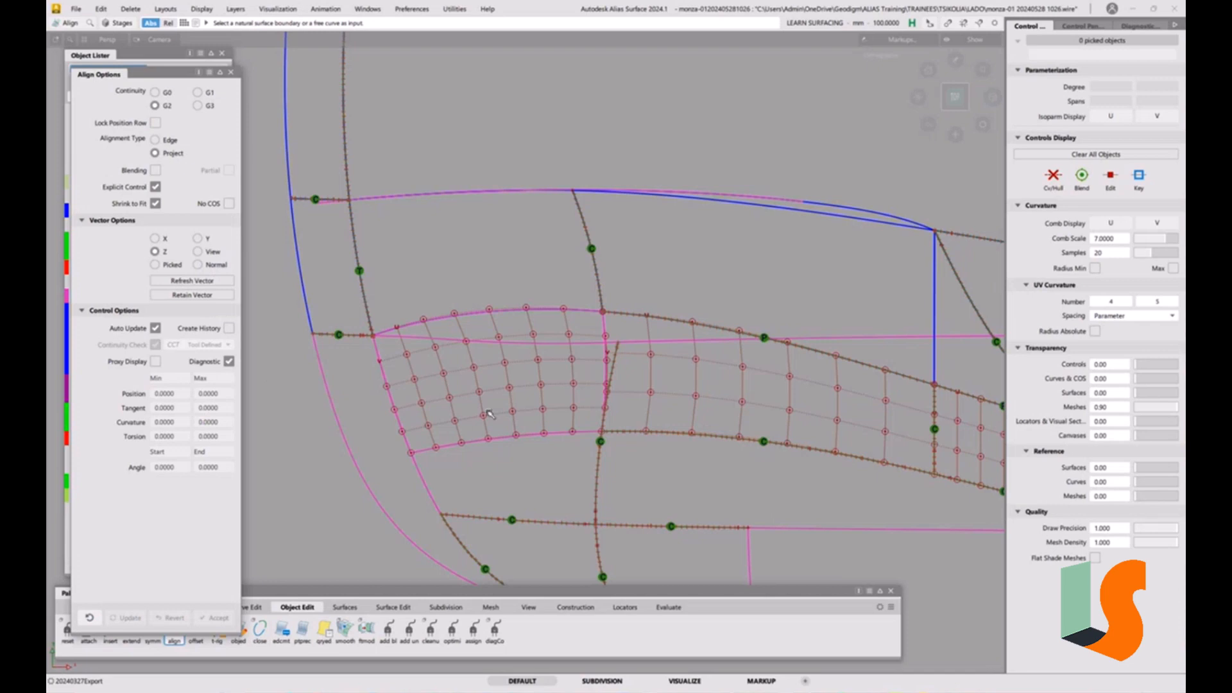
{"action": "left_click", "coordinate": [514, 438]}
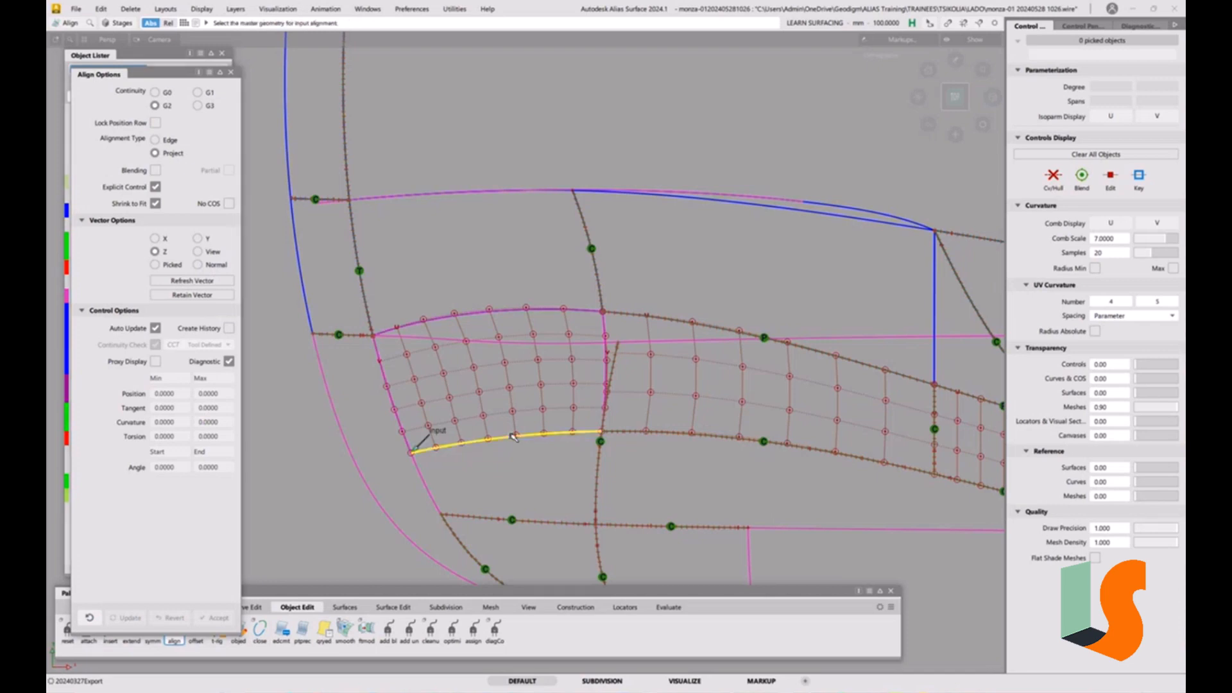
{"action": "left_click", "coordinate": [520, 343]}
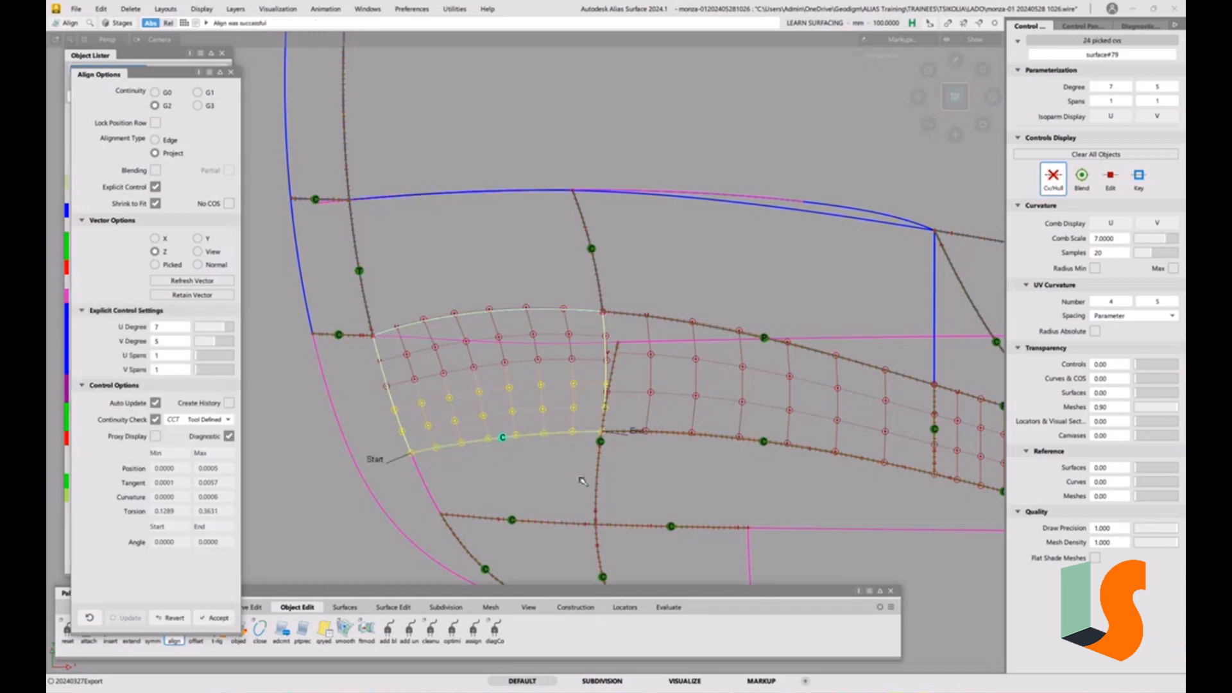
{"action": "left_click_drag", "start_coordinate": [539, 477], "coordinate": [902, 454], "text": "alt+shift"}
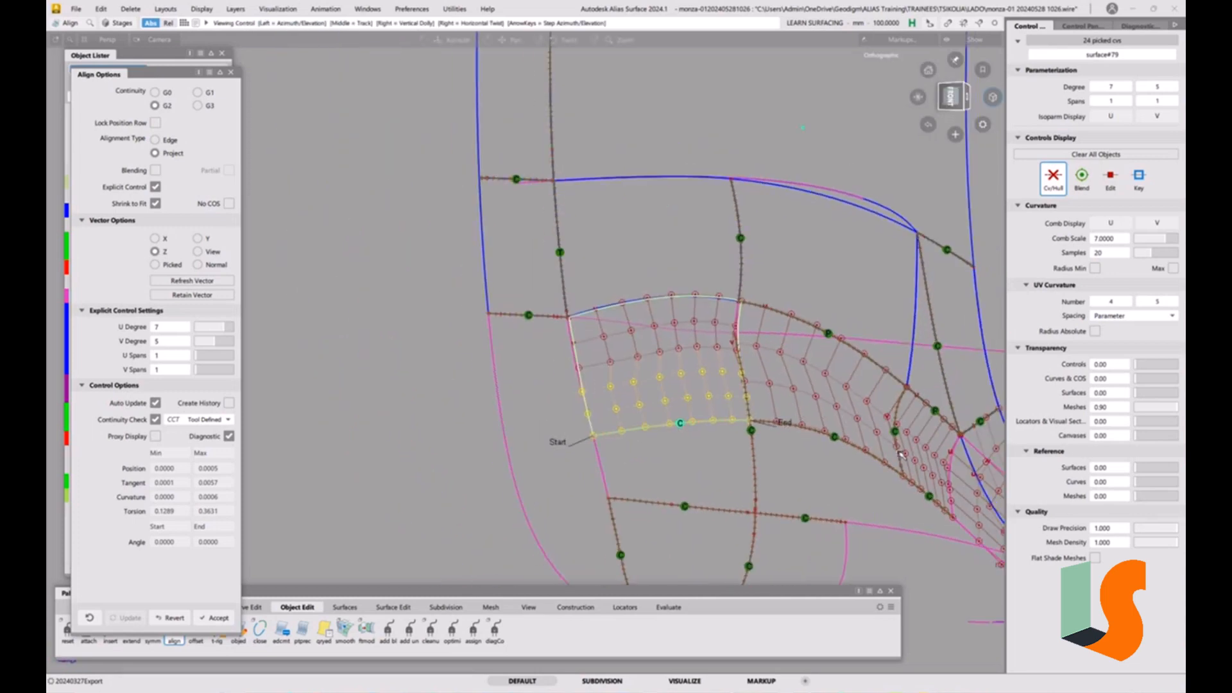
{"action": "left_click", "coordinate": [953, 95]}
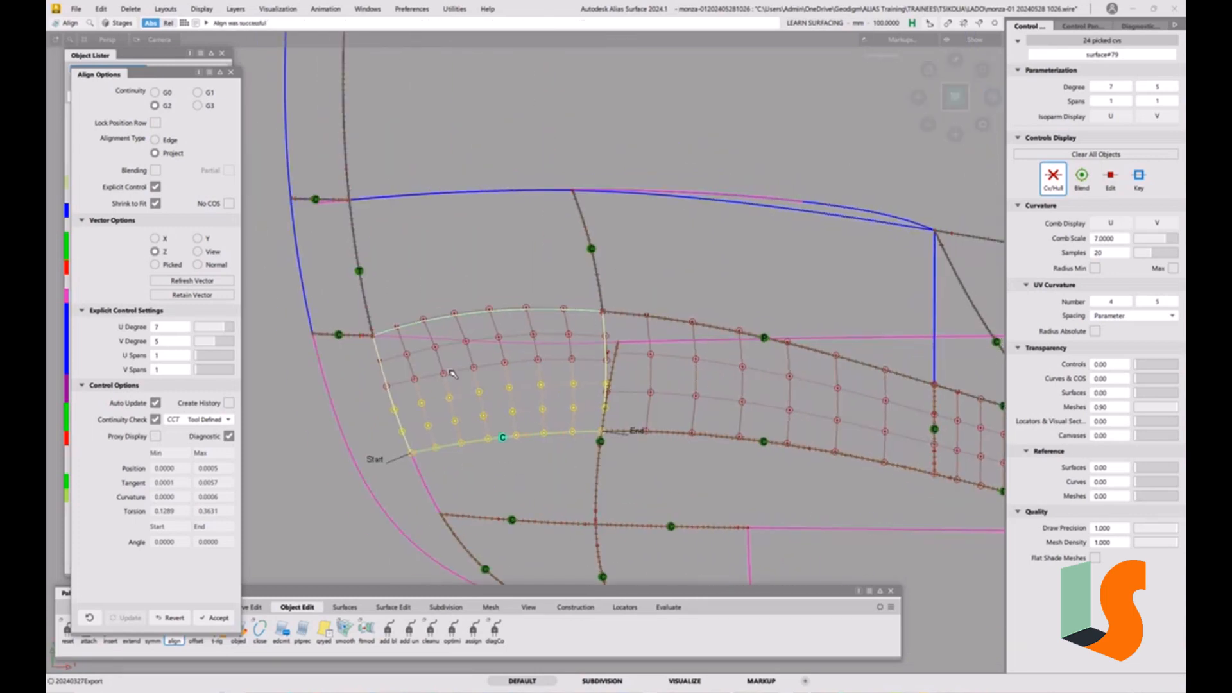
- Align the front patch's upper edge, surface#79 V=0, to surface#84 with G0 continuity, switching the alignment type from Project to Edge
{"action": "left_click", "coordinate": [174, 640]}
{"action": "left_click", "coordinate": [156, 92]}
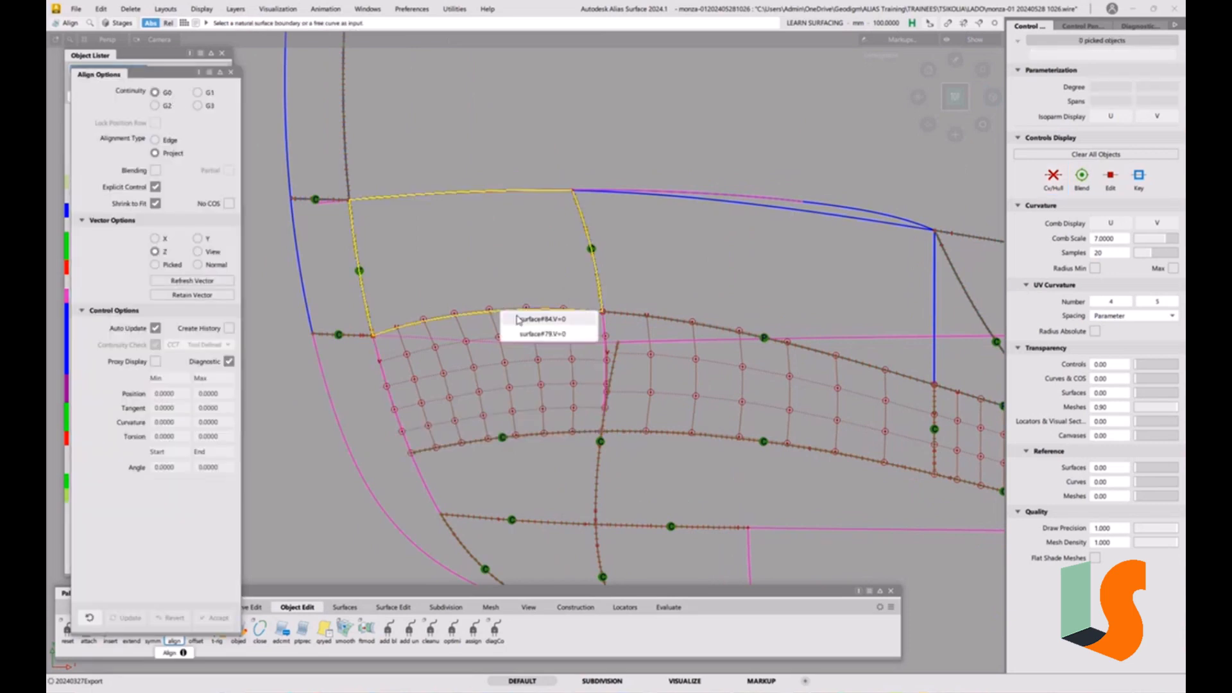
{"action": "left_click", "coordinate": [528, 309]}
{"action": "left_click", "coordinate": [528, 309]}
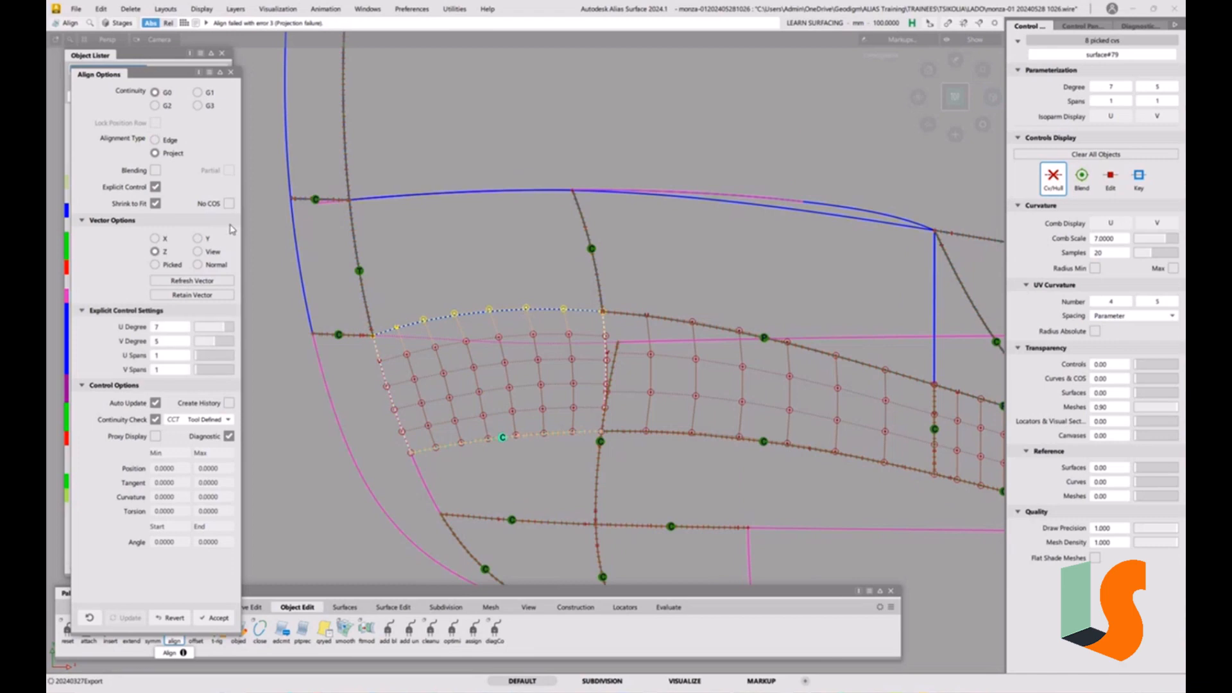
{"action": "left_click", "coordinate": [156, 139]}
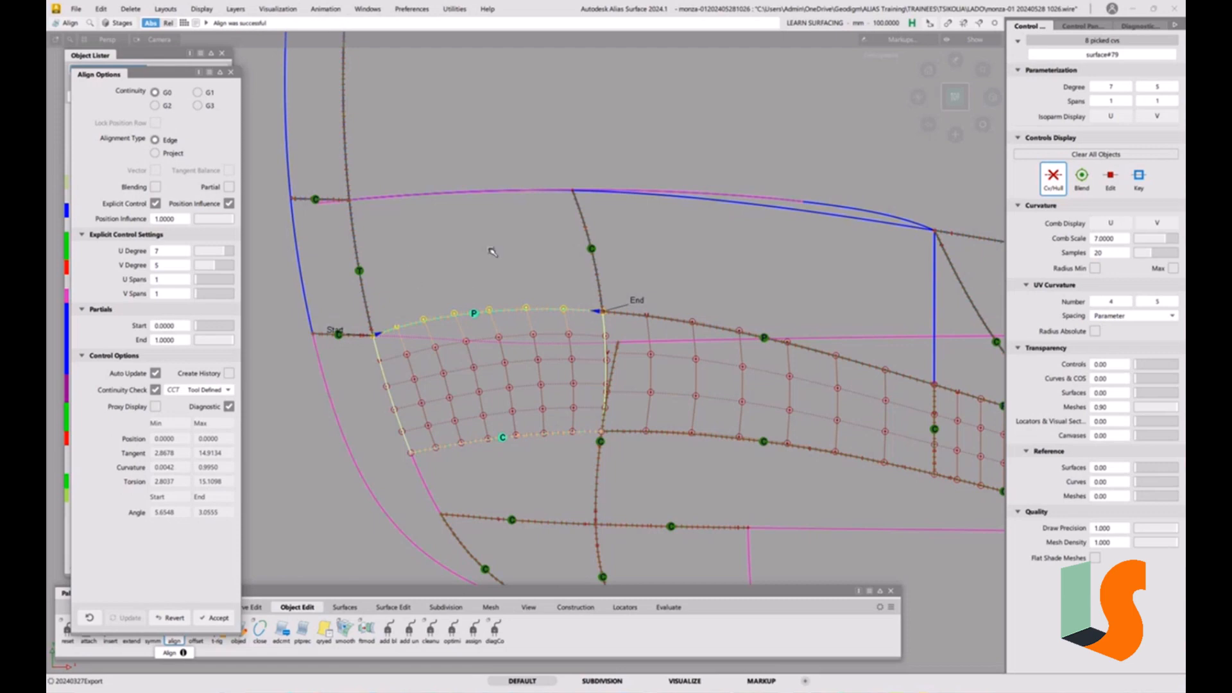
- Align the front patch's strip-side edge, surface#79 U=1, to the longer strip surface#106 by Edge with G2 continuity
{"action": "key", "text": "space"}
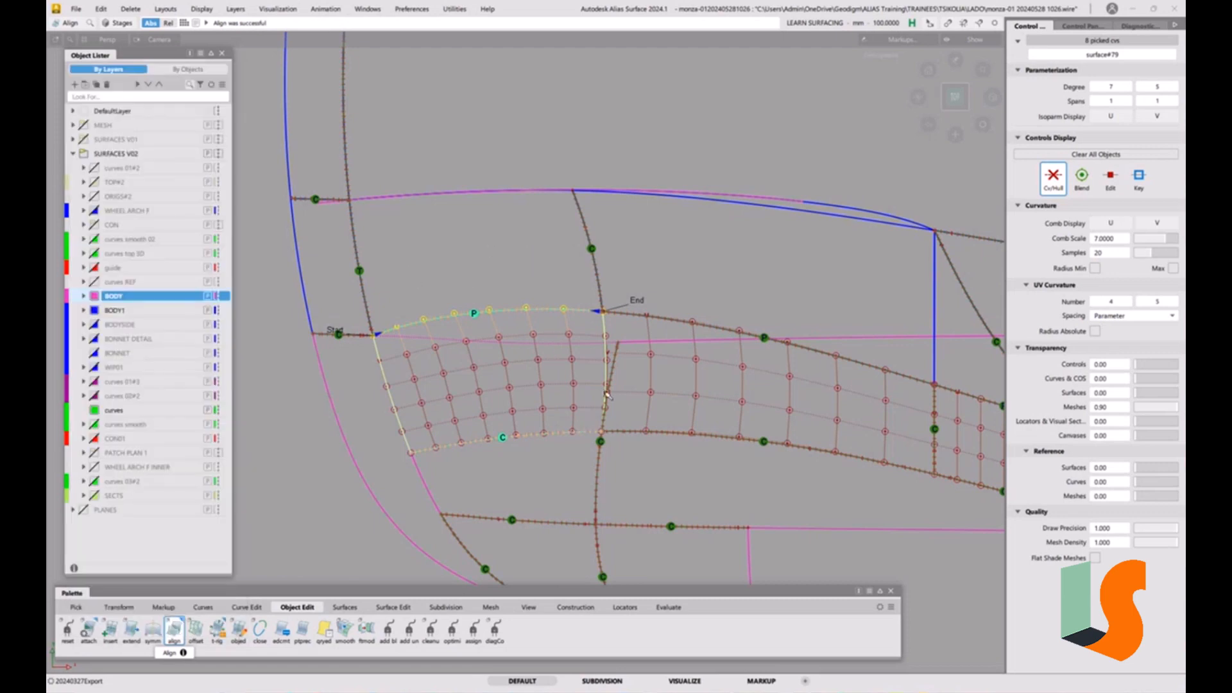
{"action": "left_click", "coordinate": [608, 336]}
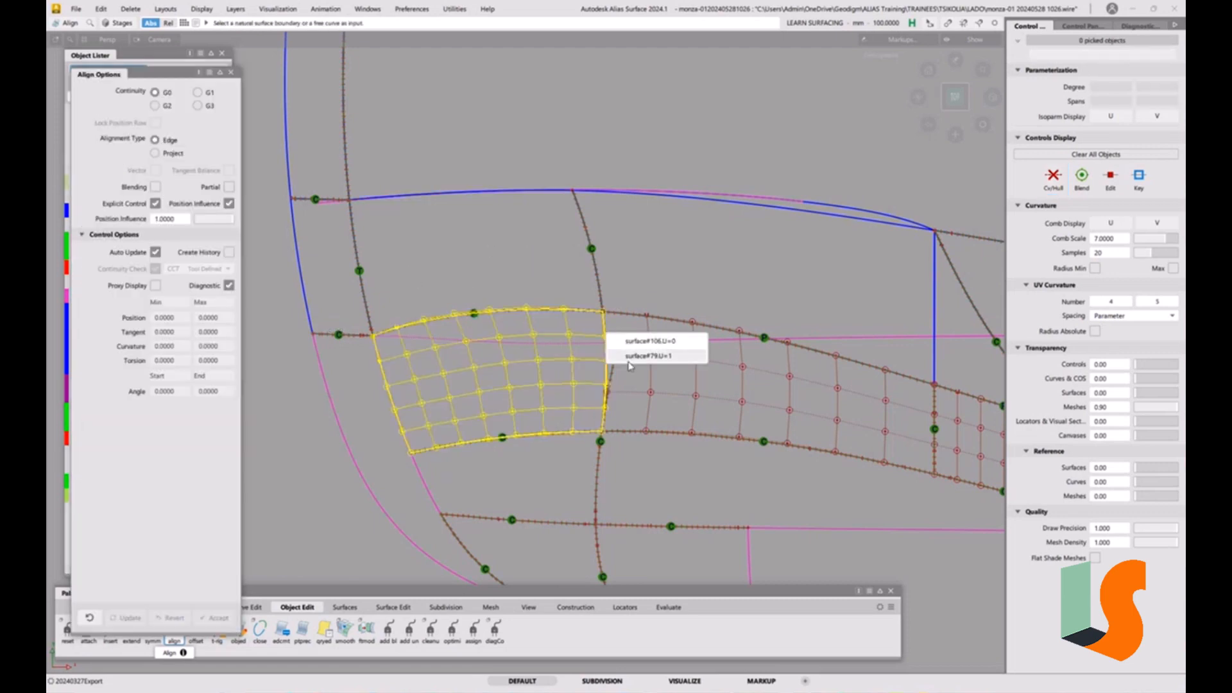
{"action": "left_click", "coordinate": [626, 352]}
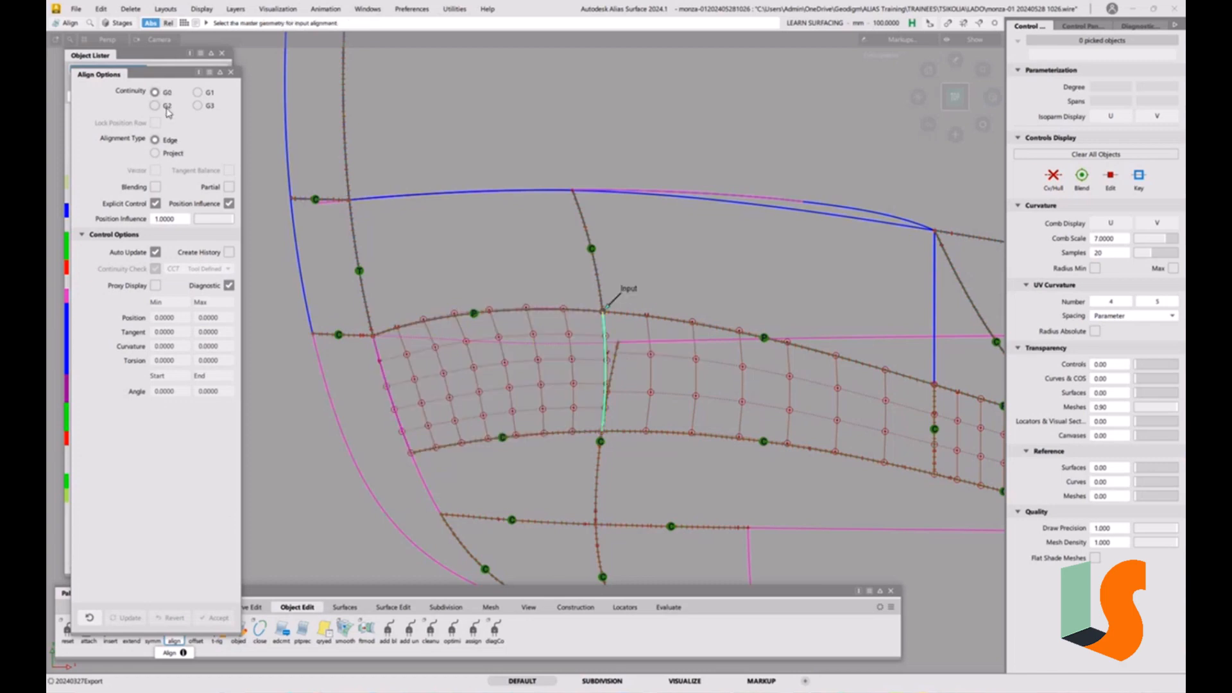
{"action": "left_click", "coordinate": [167, 107]}
{"action": "left_click", "coordinate": [607, 334]}
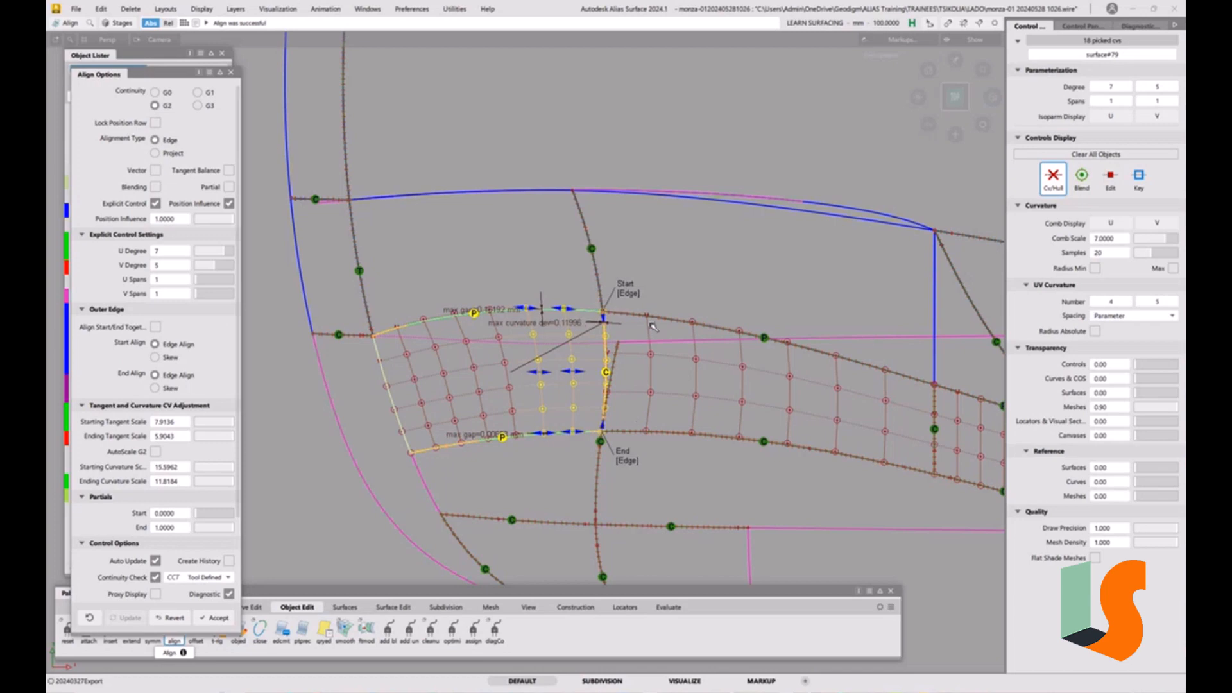
{"action": "scroll", "coordinate": [661, 353], "scroll_direction": "up", "scroll_amount": 3}
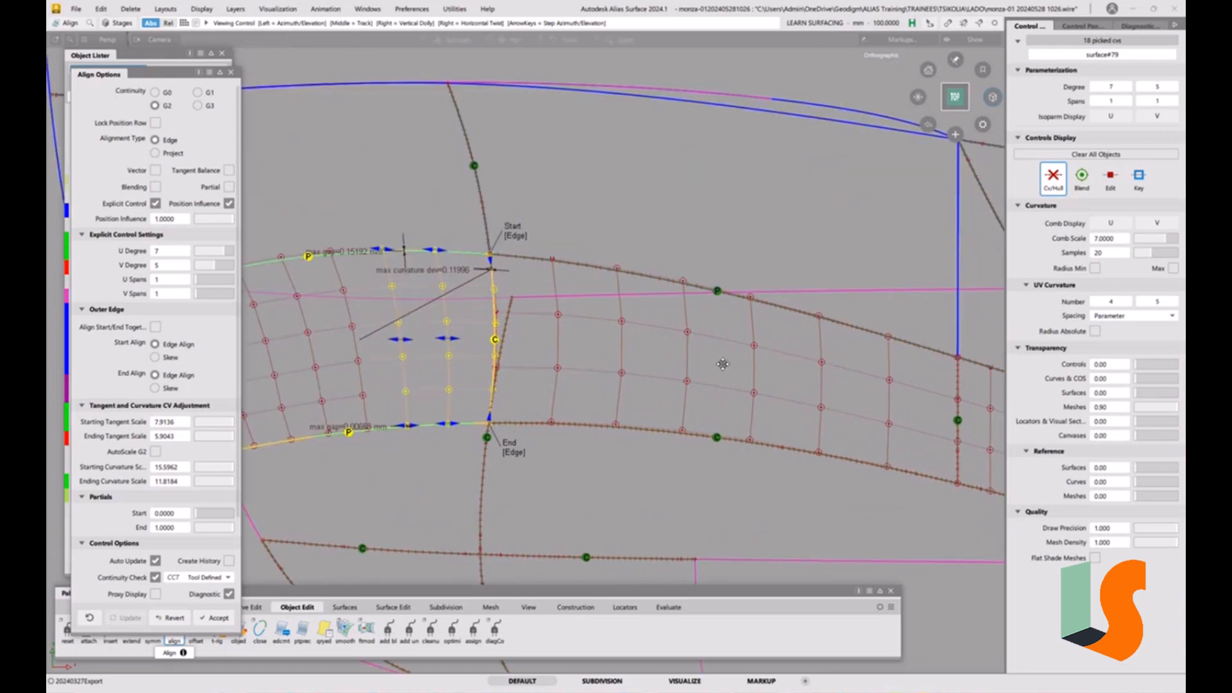
- Change the start alignment of the front patch's strip-side edge to Skew
{"action": "left_click", "coordinate": [709, 321]}
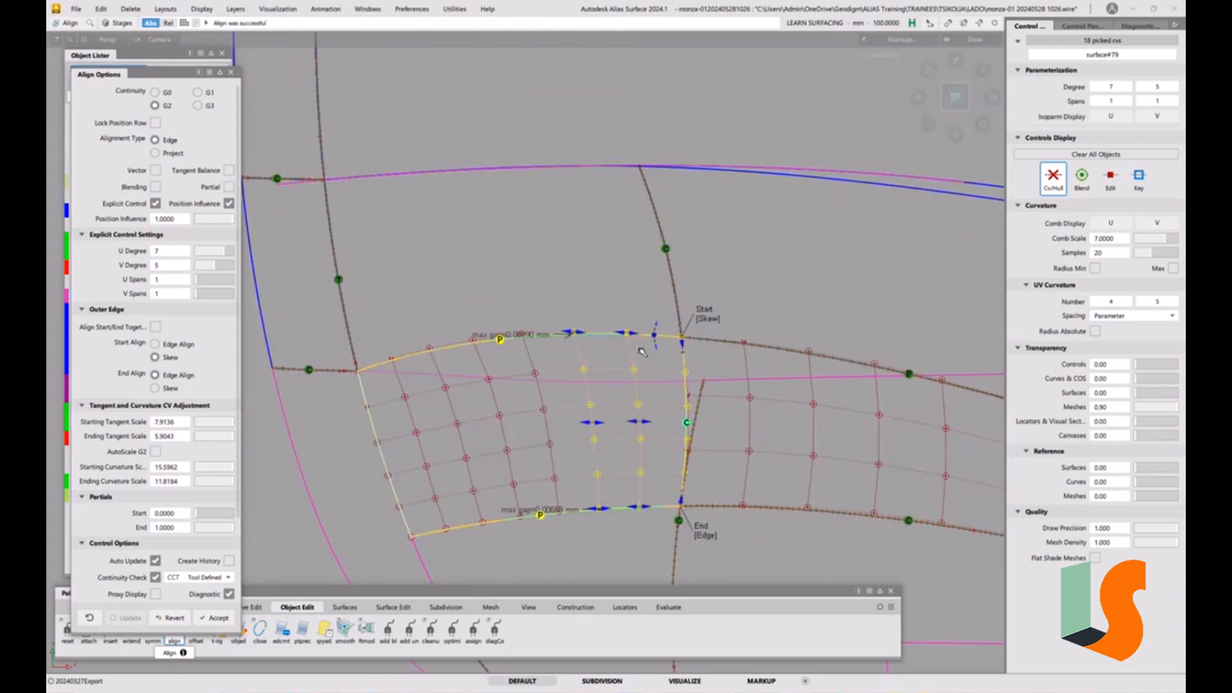
{"action": "right_click_drag", "start_coordinate": [528, 345], "coordinate": [689, 287], "text": "alt+shift"}
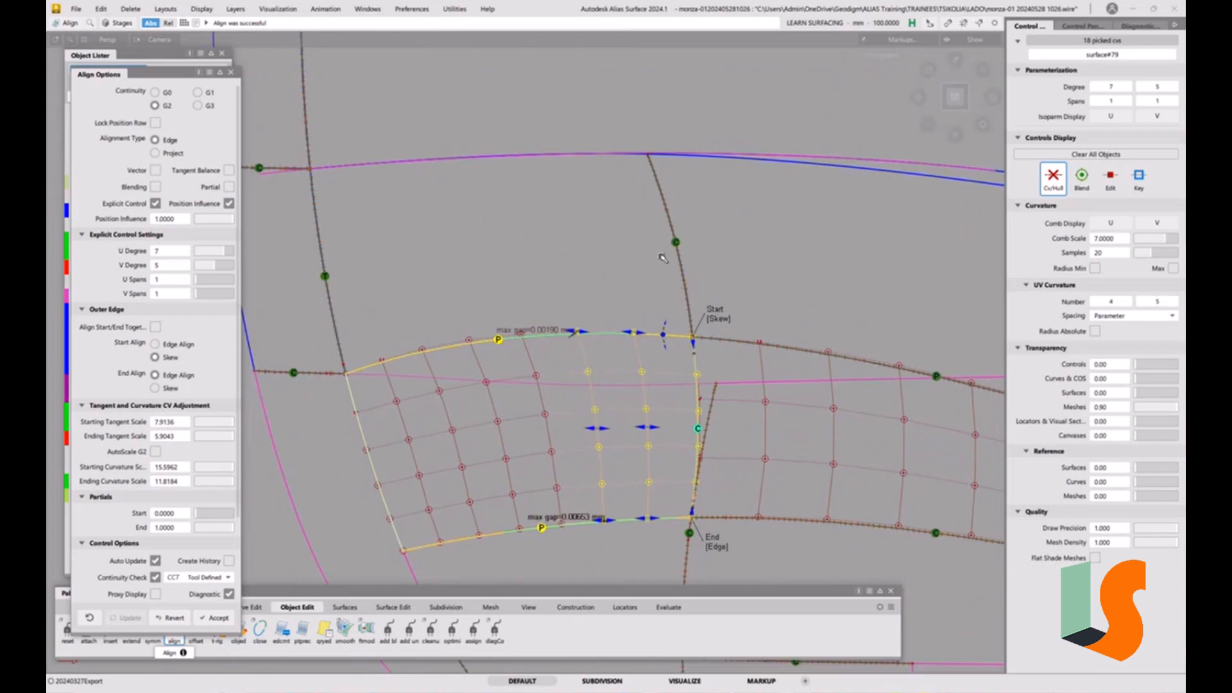
{"action": "right_click_drag", "start_coordinate": [699, 278], "coordinate": [721, 320], "text": "alt+shift"}
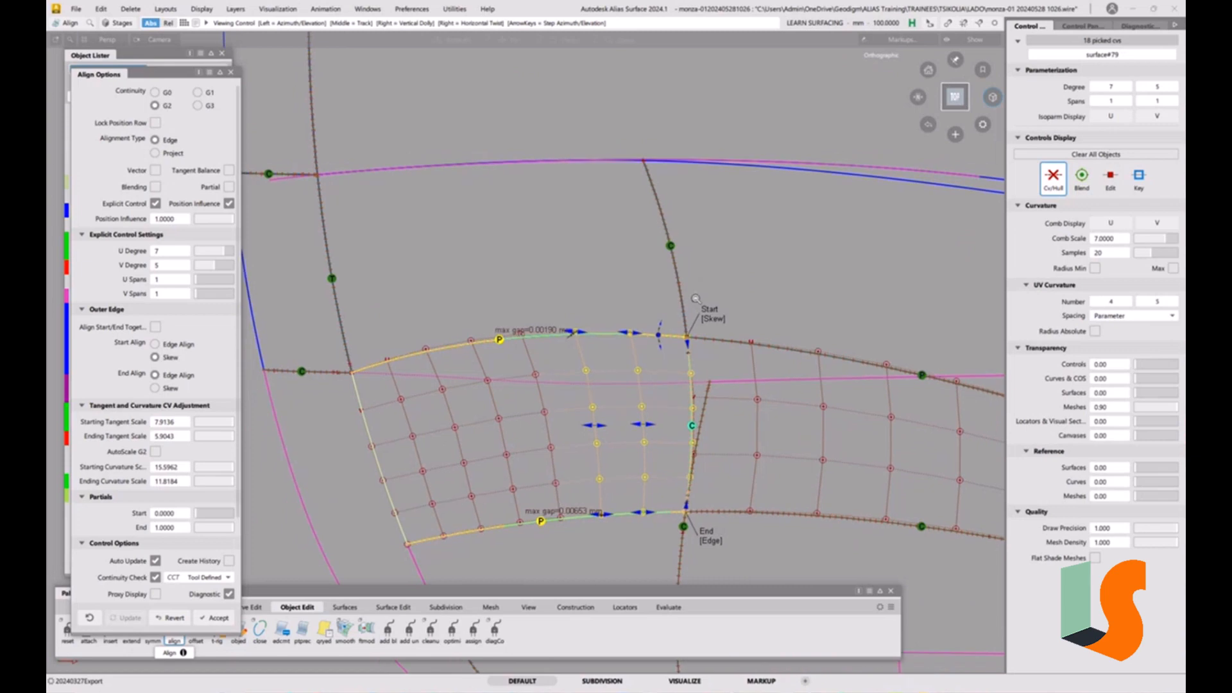
{"action": "middle_click_drag", "start_coordinate": [721, 320], "coordinate": [686, 292], "text": "alt+shift"}
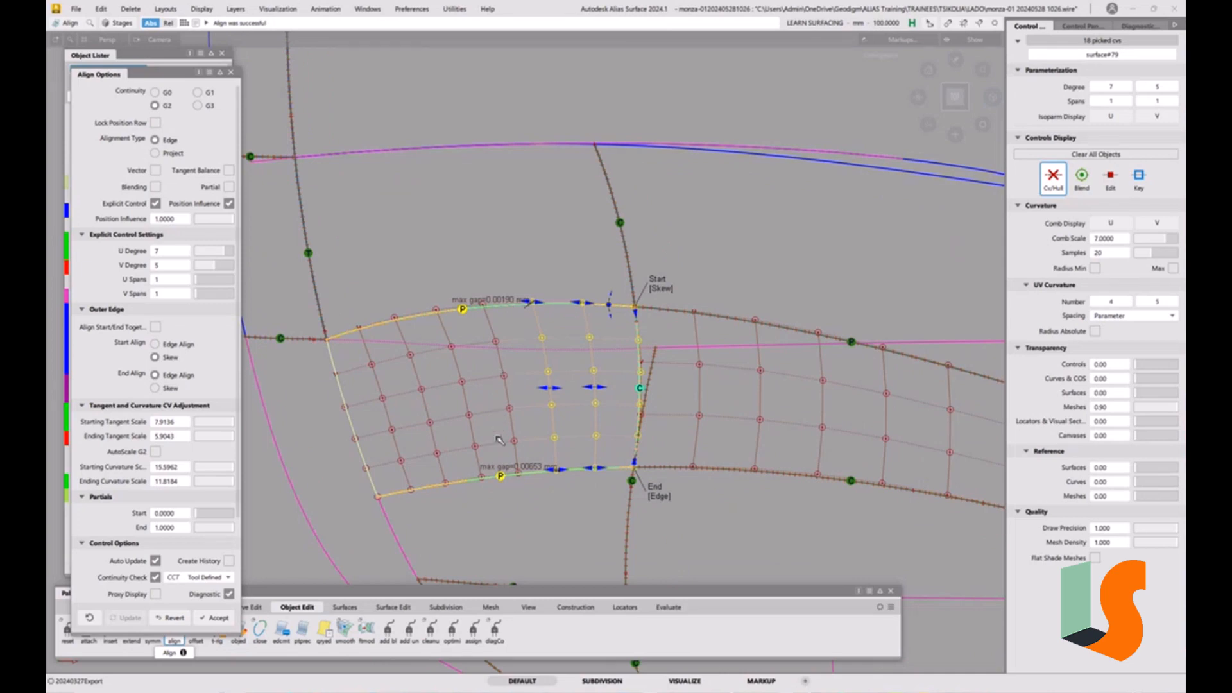
- Align the front patch's side edge opposite the strip to surface#65 V=0 by Edge with G2 continuity, using Partial and the Z vector
{"action": "key", "text": "space"}
{"action": "middle_click_drag", "start_coordinate": [362, 492], "coordinate": [403, 418], "text": "alt+shift"}
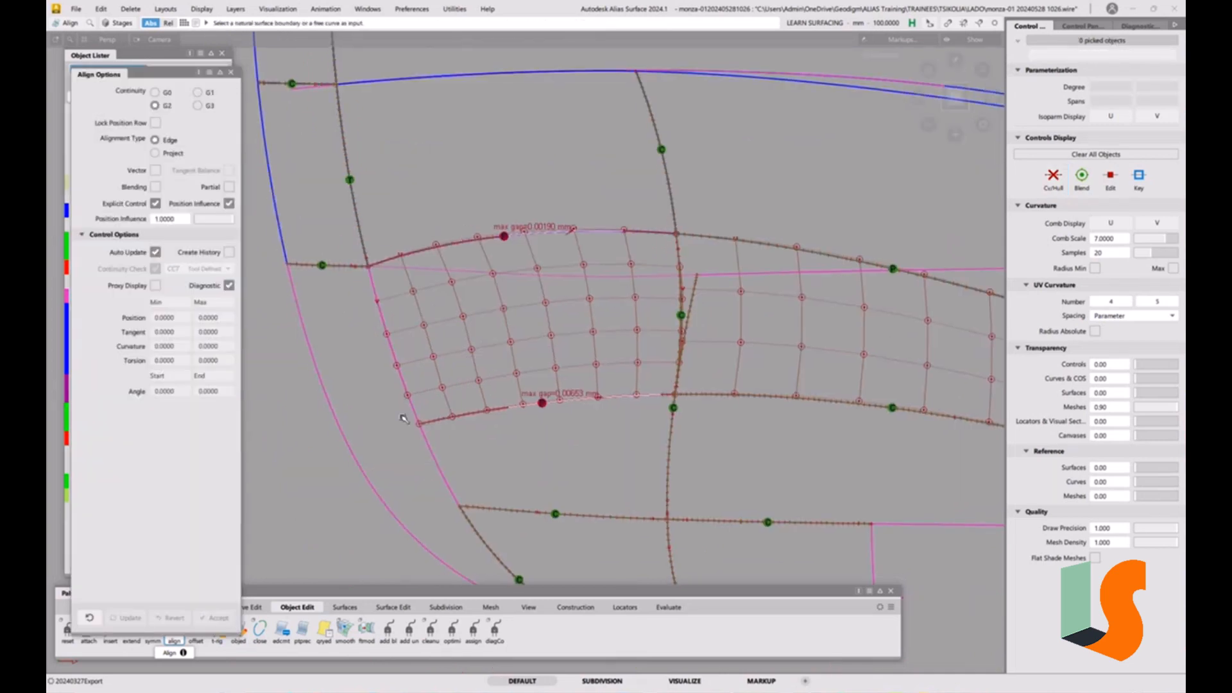
{"action": "left_click", "coordinate": [379, 322]}
{"action": "left_click", "coordinate": [402, 358]}
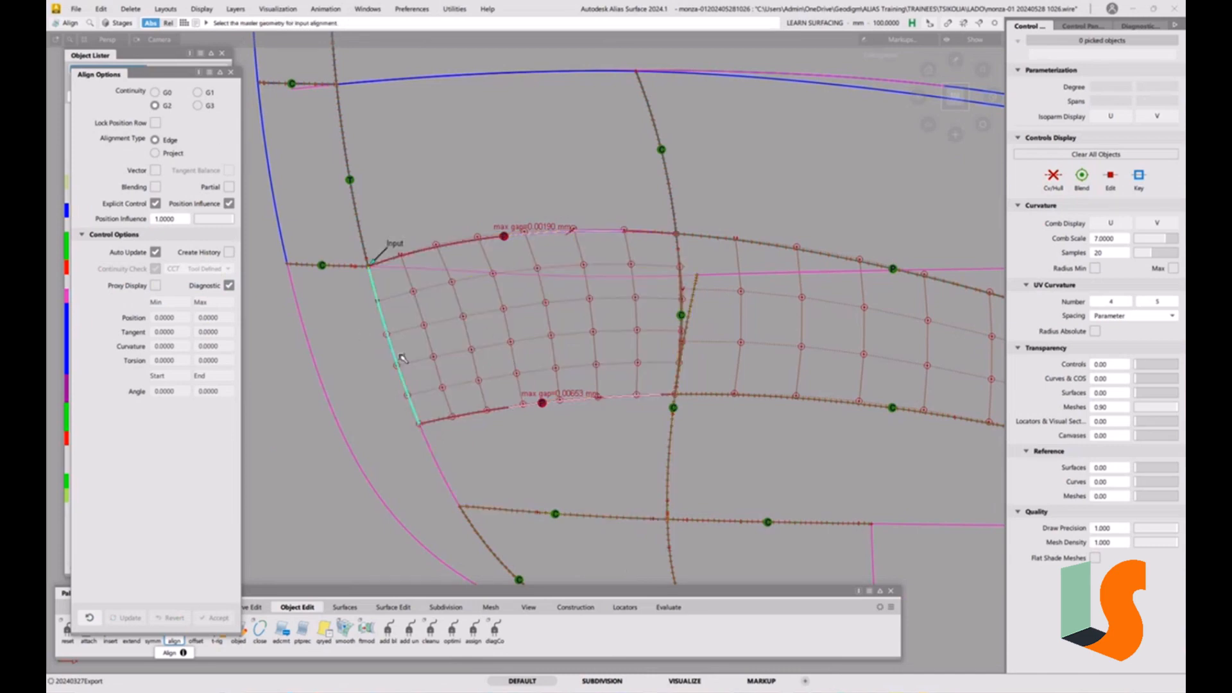
{"action": "left_click", "coordinate": [398, 364]}
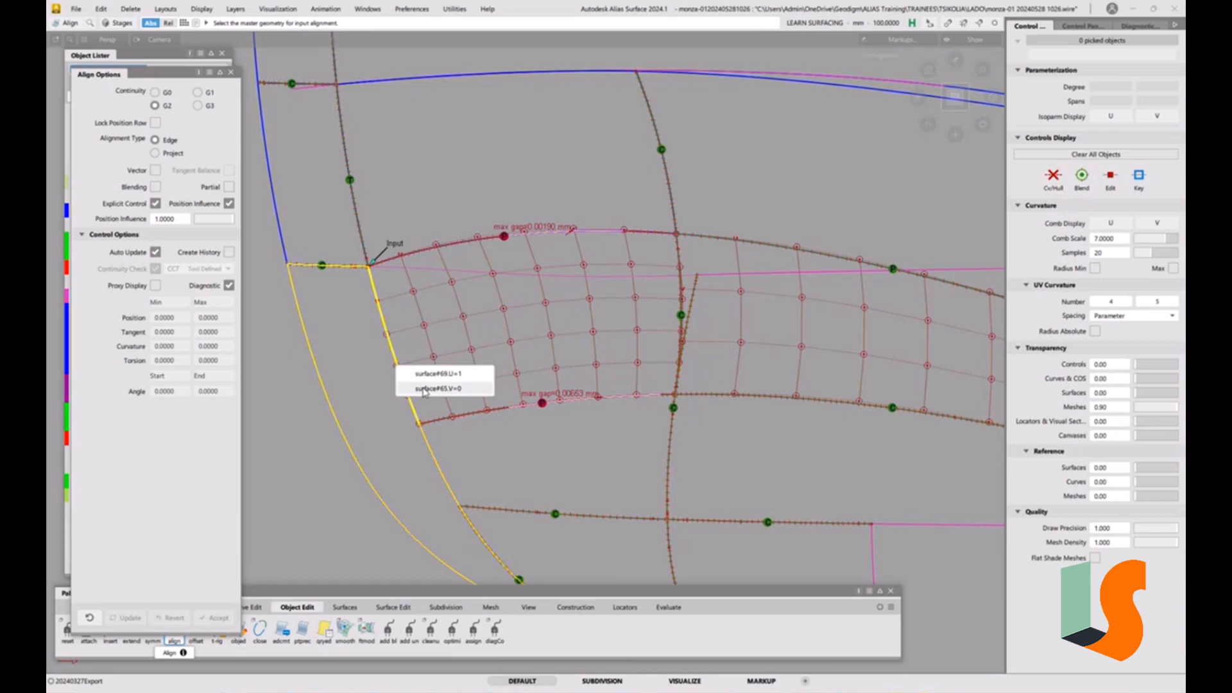
{"action": "left_click", "coordinate": [429, 388]}
{"action": "left_click", "coordinate": [229, 188]}
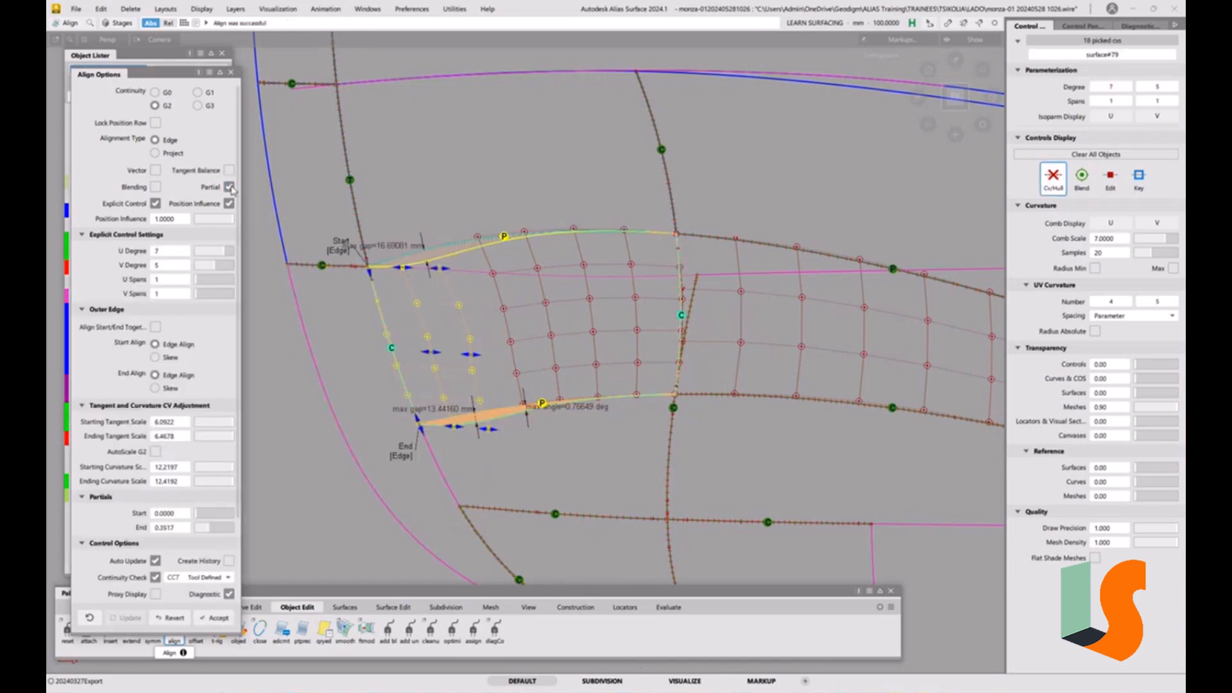
{"action": "left_click", "coordinate": [155, 171]}
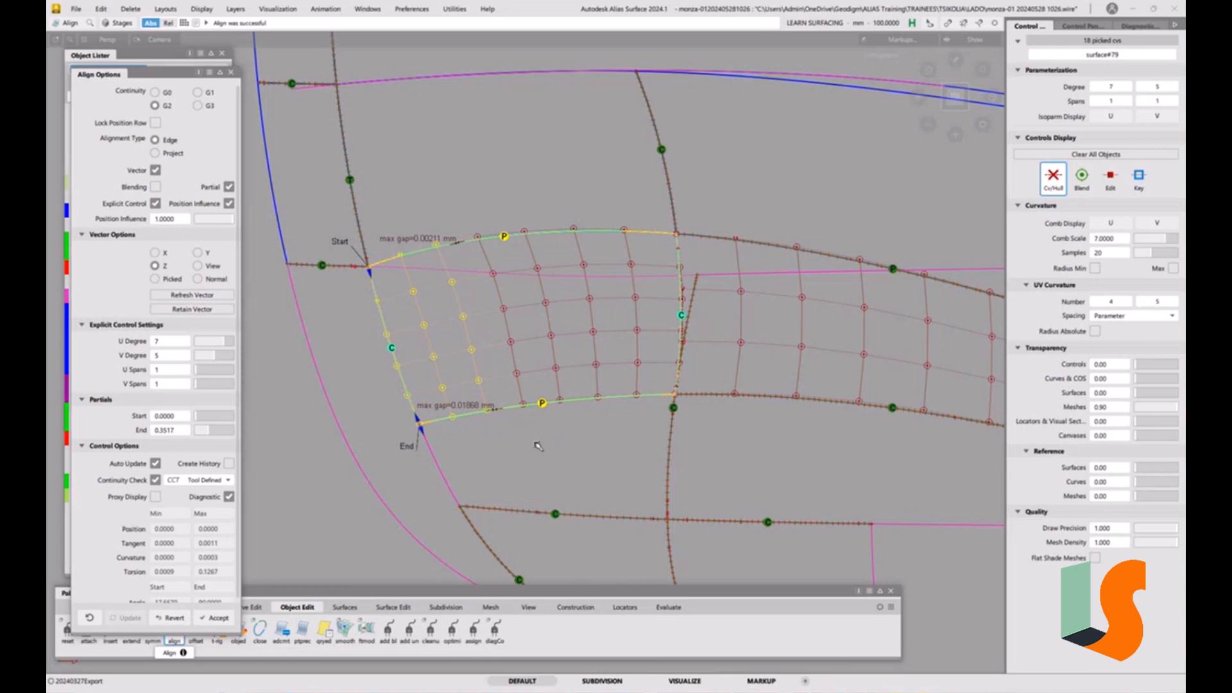
- Delete the curve-on-surface along the front patch's lower edge and realign that edge by Z projection onto surface#69 with G2 continuity
{"action": "mouse_move", "coordinate": [517, 434]}
{"action": "left_mouse_down", "text": "ctrl+shift"}
{"action": "mouse_move", "coordinate": [500, 443]}
{"action": "mouse_move", "coordinate": [500, 432]}
{"action": "left_mouse_up", "text": "ctrl+shift"}
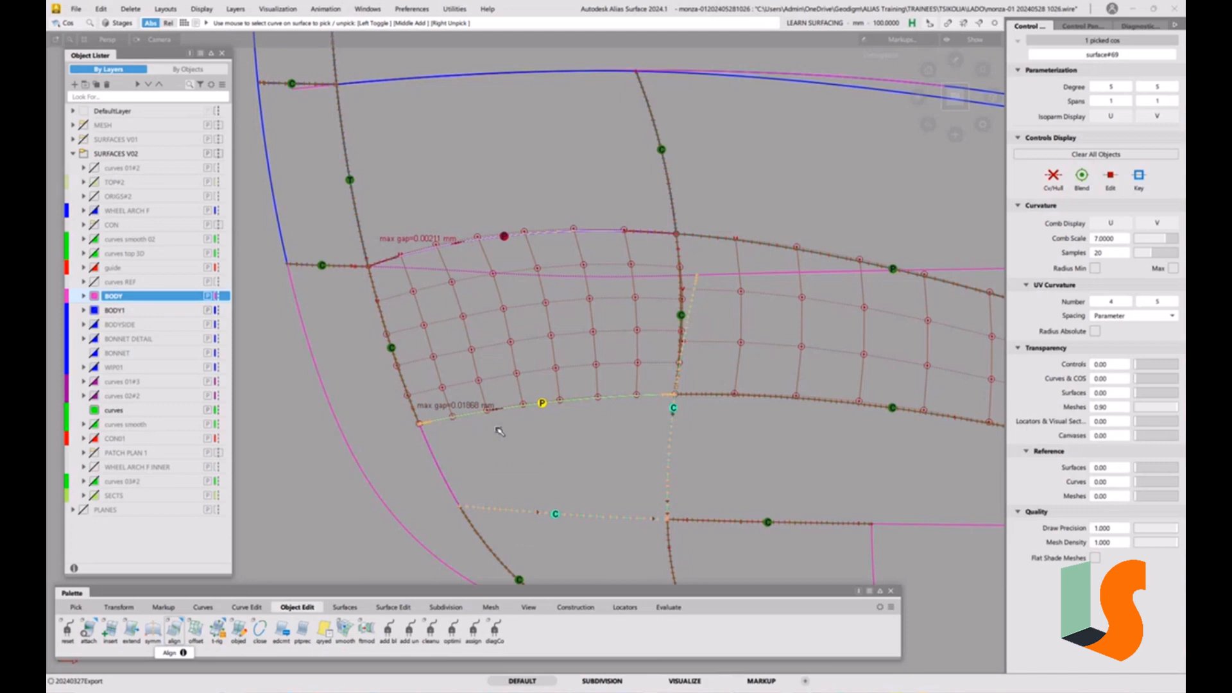
{"action": "left_click", "coordinate": [557, 392]}
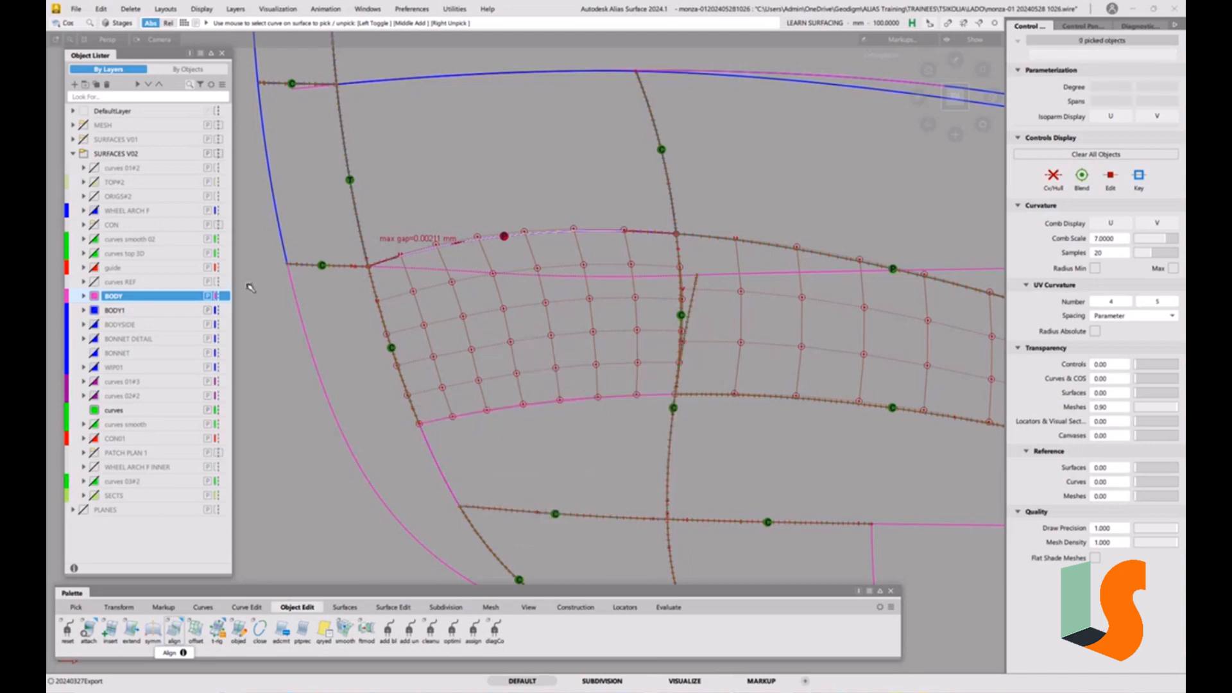
{"action": "double_click", "coordinate": [174, 628]}
{"action": "left_click", "coordinate": [172, 153]}
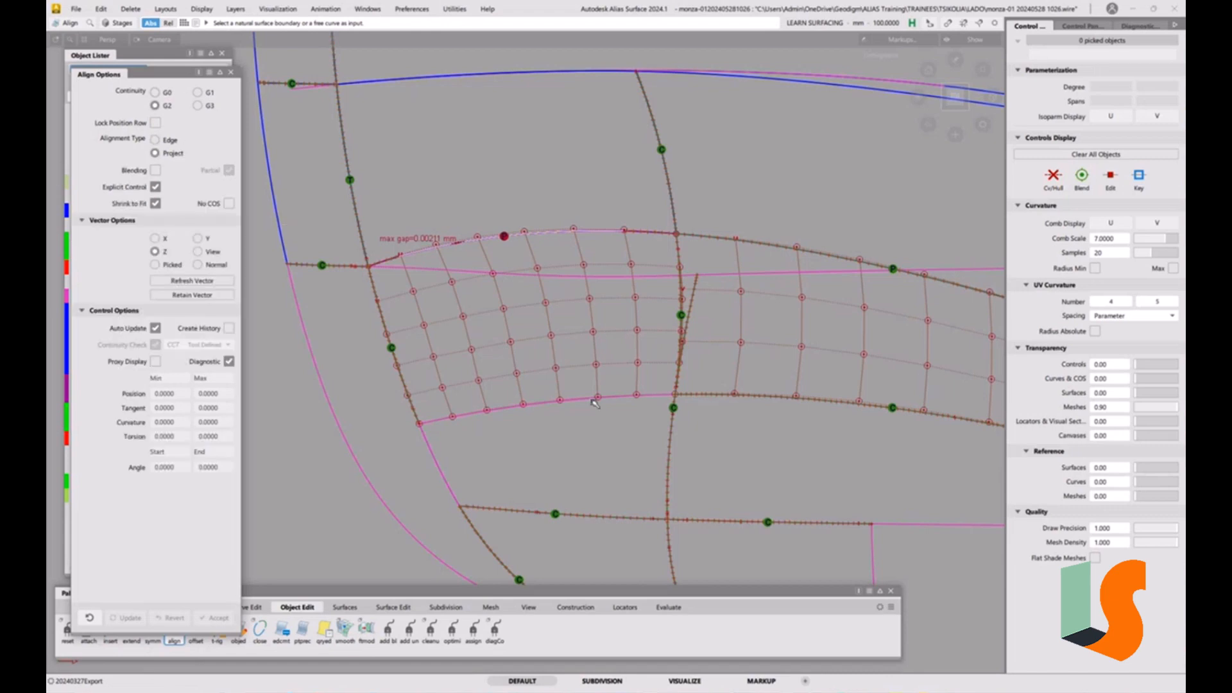
{"action": "left_click", "coordinate": [597, 414]}
{"action": "left_click", "coordinate": [618, 521]}
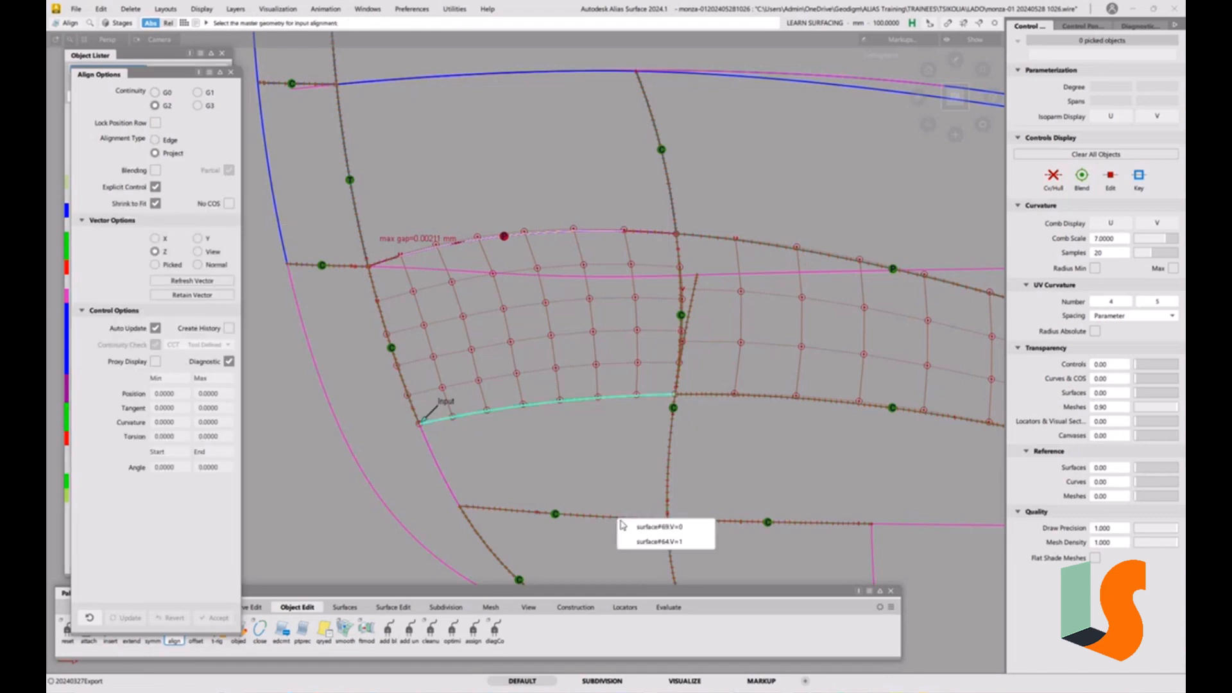
{"action": "left_click", "coordinate": [626, 527]}
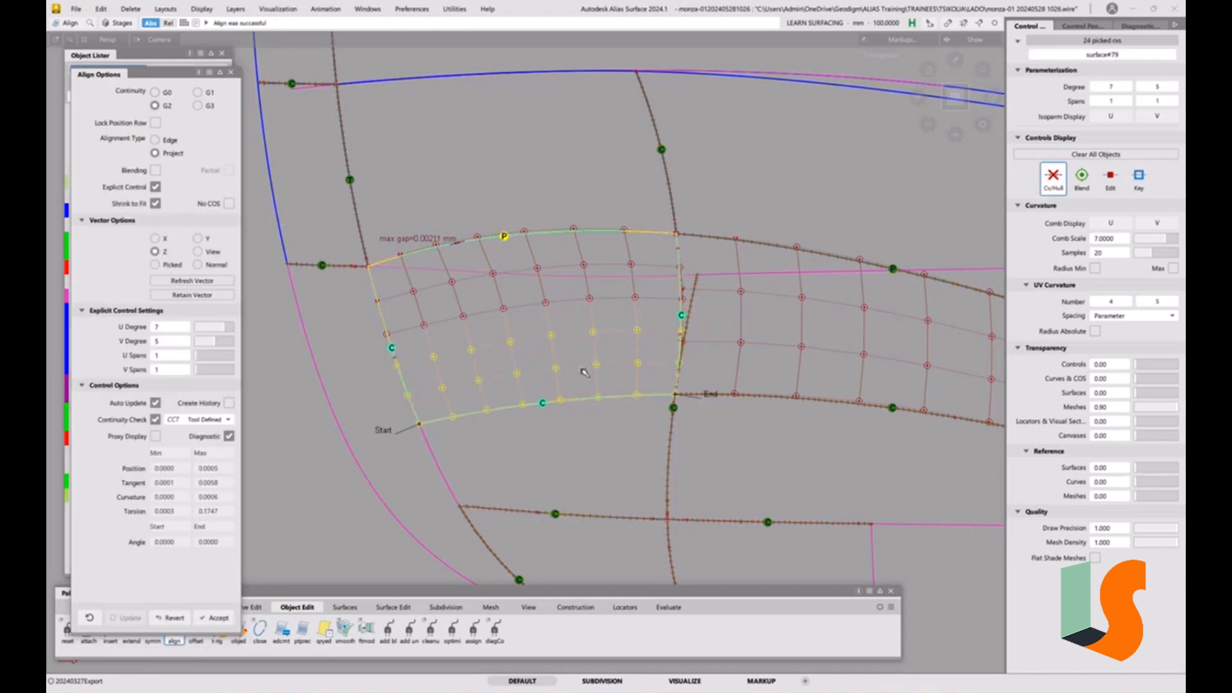
- Realign the front patch's upper edge to the body surface above it by Edge with G0 continuity and position influence 0
{"action": "left_click", "coordinate": [174, 632]}
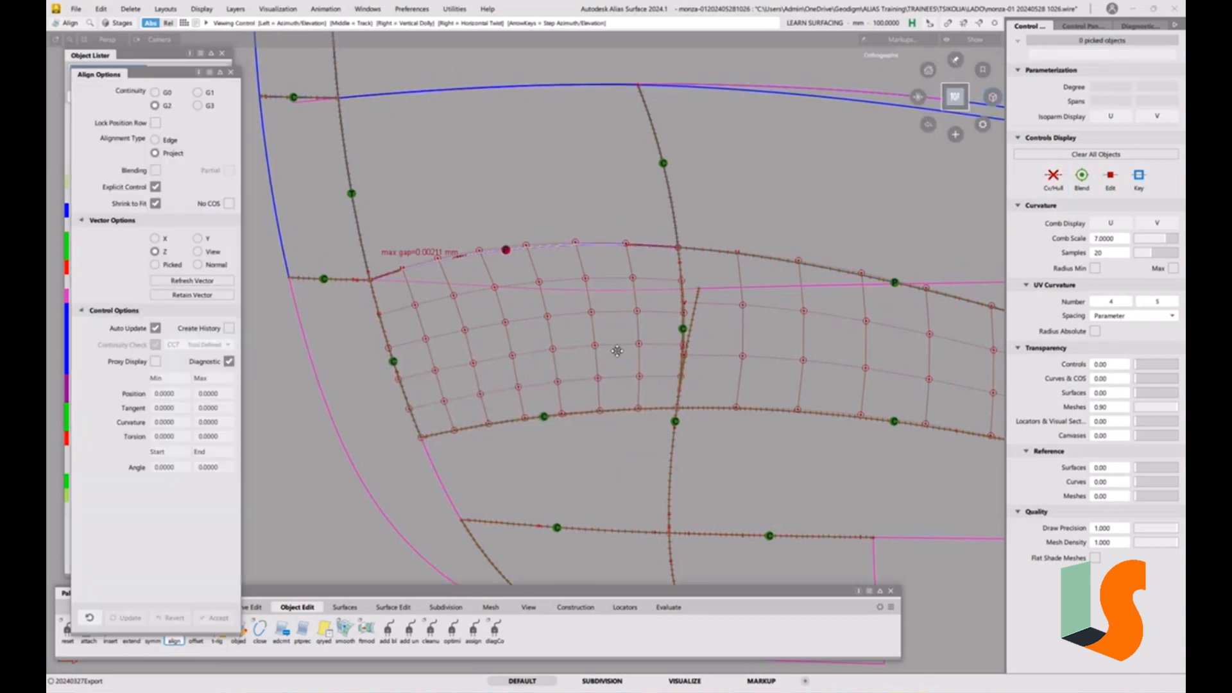
{"action": "left_click", "coordinate": [170, 93]}
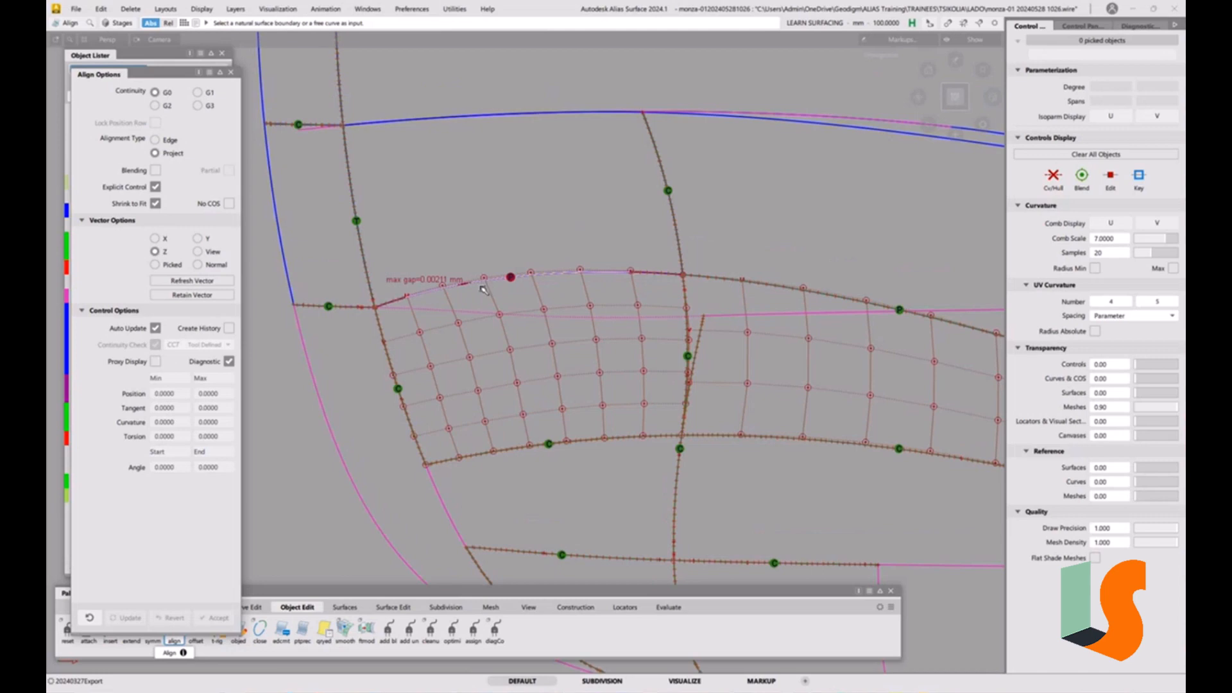
{"action": "scroll", "coordinate": [482, 289], "scroll_direction": "up", "scroll_amount": 3}
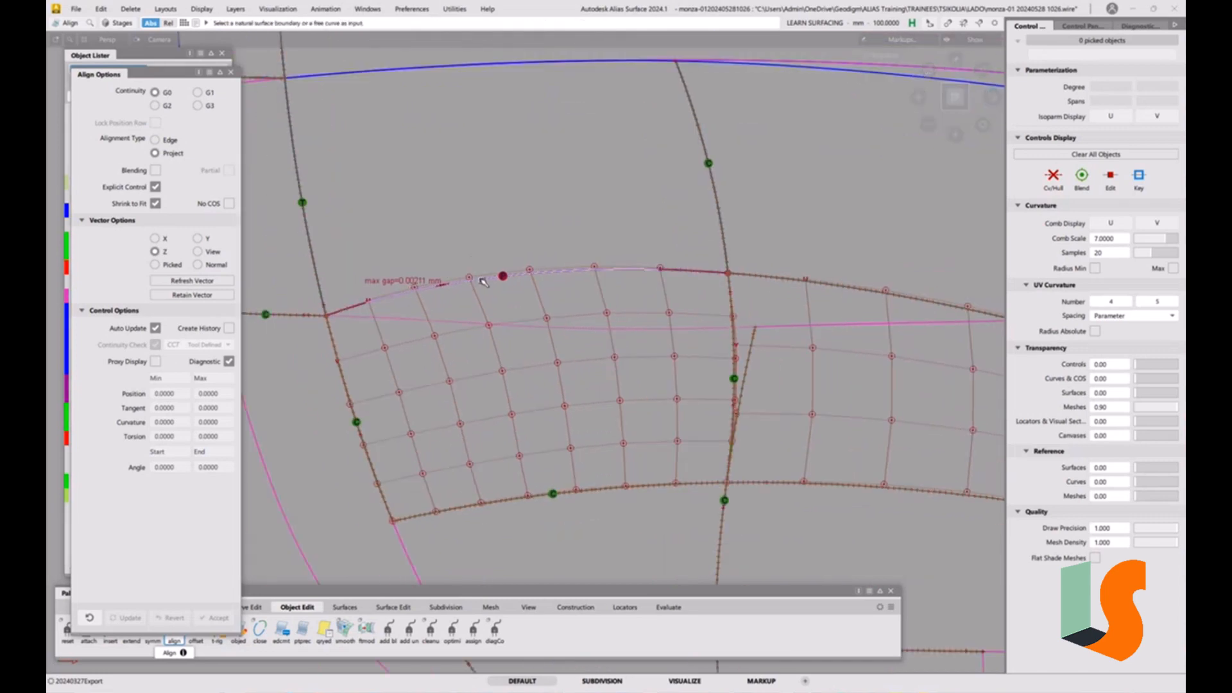
{"action": "left_click", "coordinate": [482, 283]}
{"action": "left_click", "coordinate": [507, 284]}
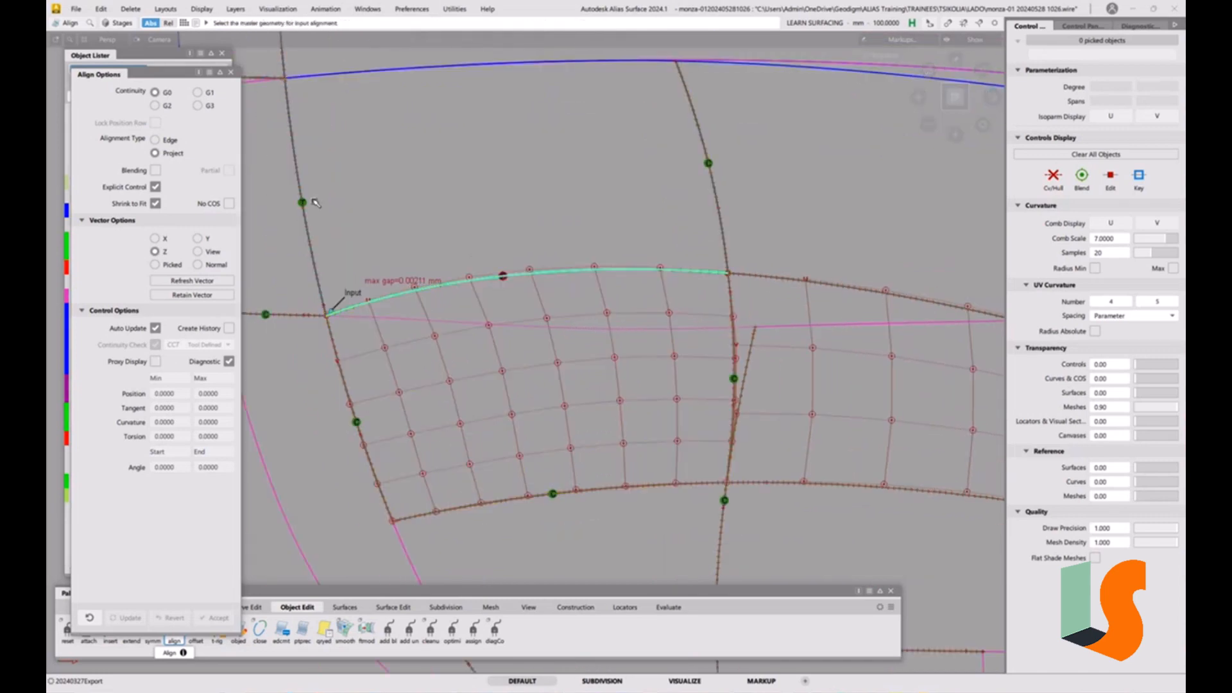
{"action": "left_click", "coordinate": [169, 140]}
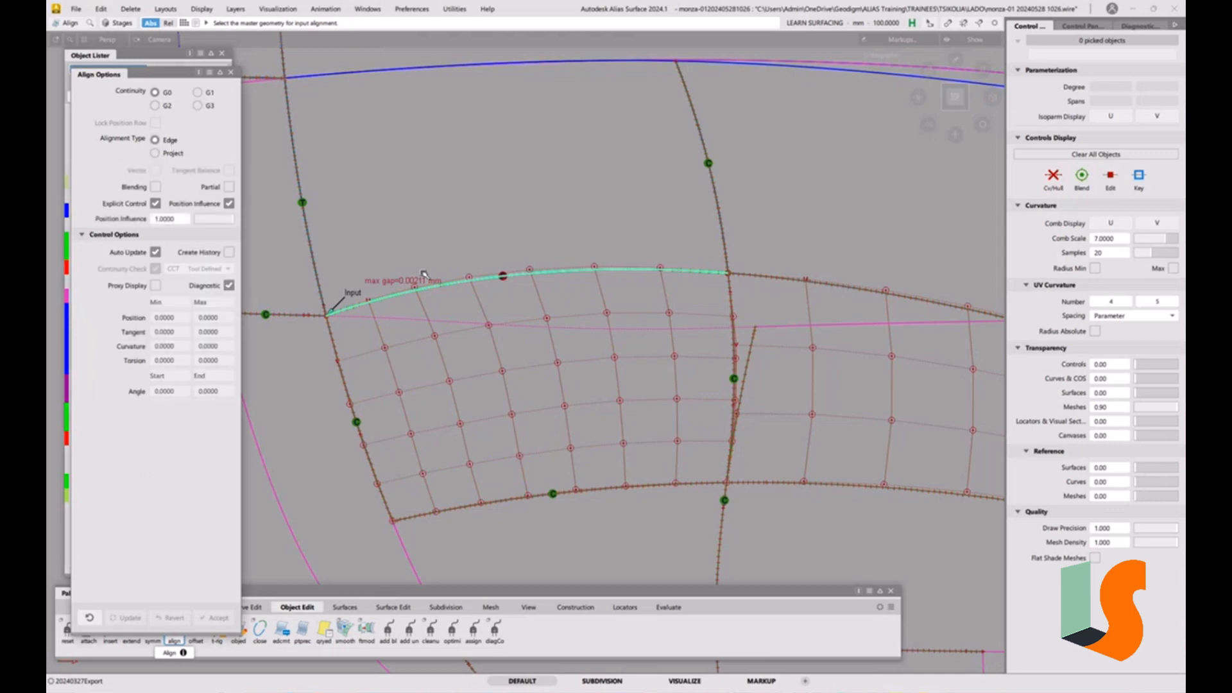
{"action": "left_click", "coordinate": [490, 278]}
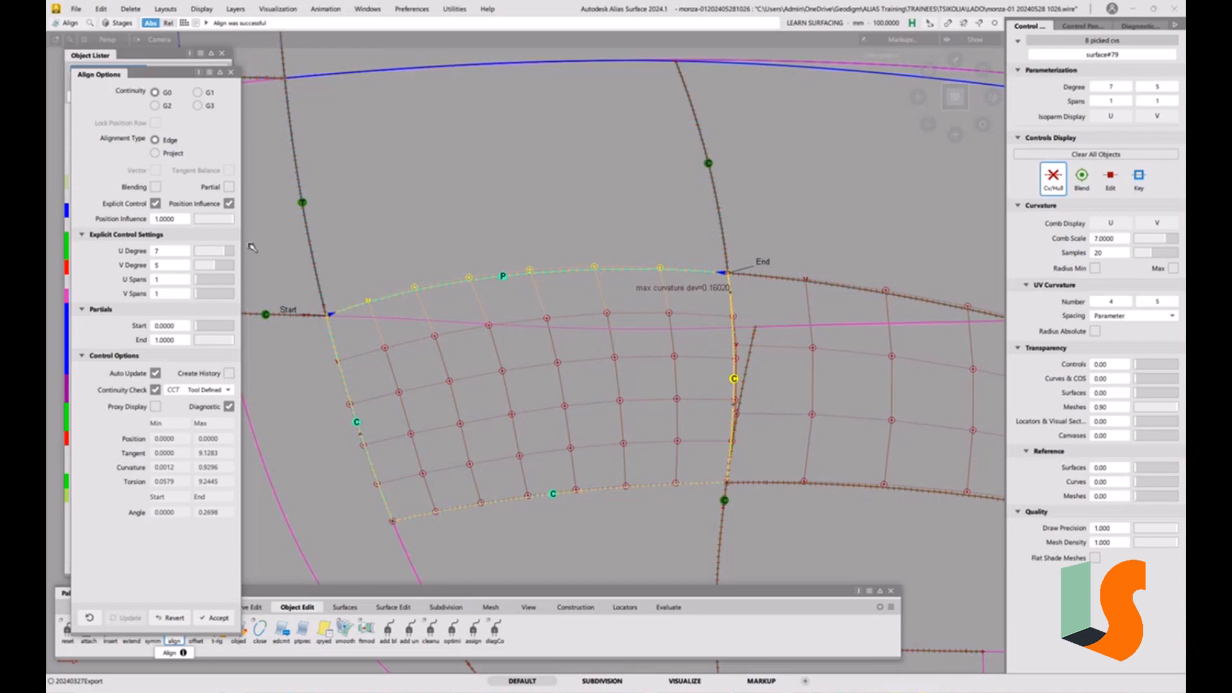
{"action": "left_click_drag", "start_coordinate": [223, 219], "coordinate": [126, 225]}
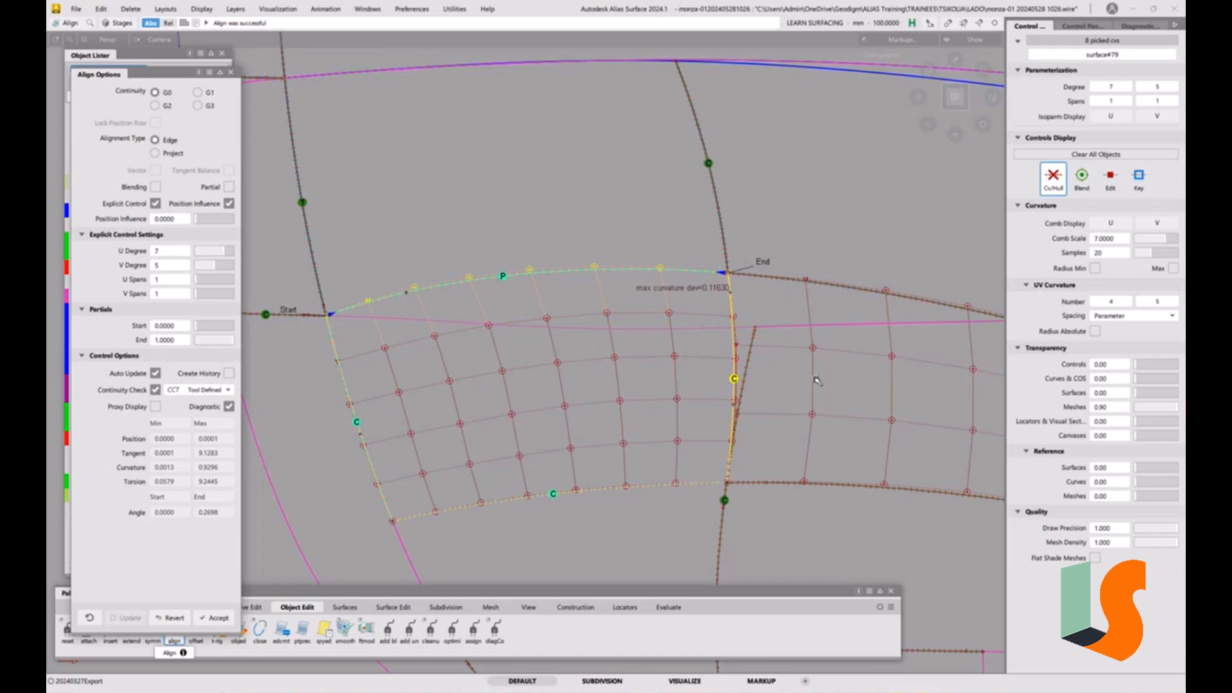
{"action": "left_click", "coordinate": [815, 417]}
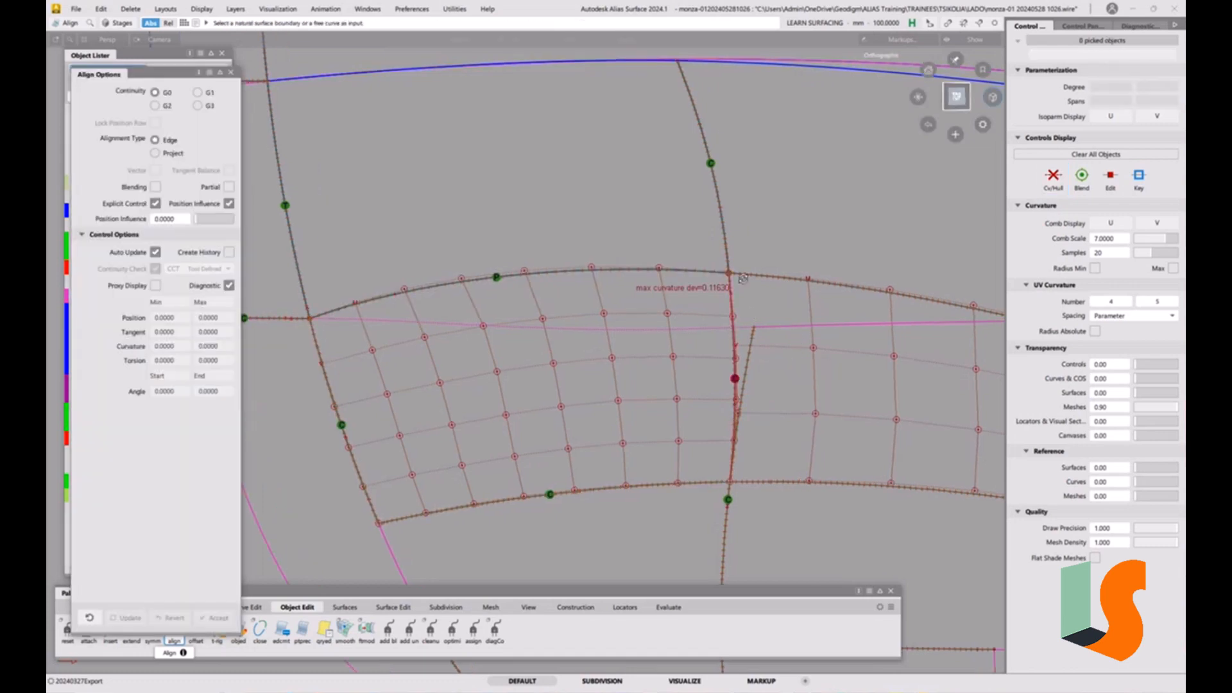
- Examine the front patch's control point hull and the curvature deviation along its strip-side edge from several angles
{"action": "left_click_drag", "start_coordinate": [743, 279], "coordinate": [699, 335], "text": "alt+shift"}
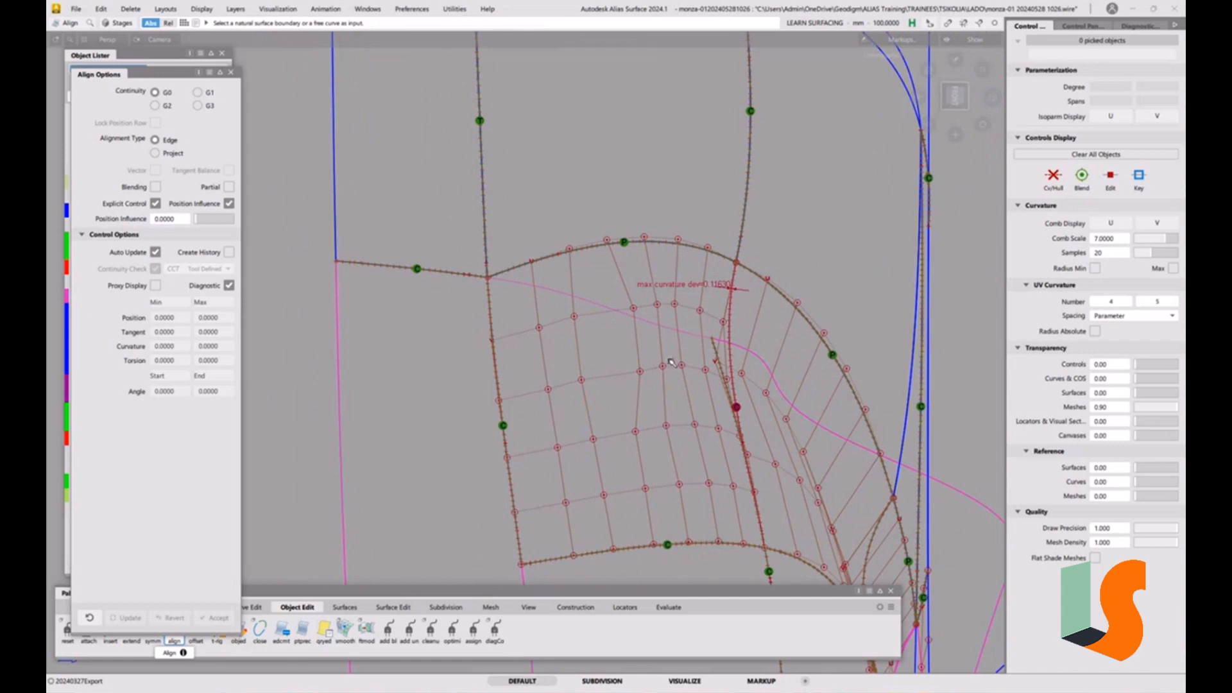
{"action": "left_click_drag", "start_coordinate": [672, 363], "coordinate": [622, 357], "text": "alt+shift"}
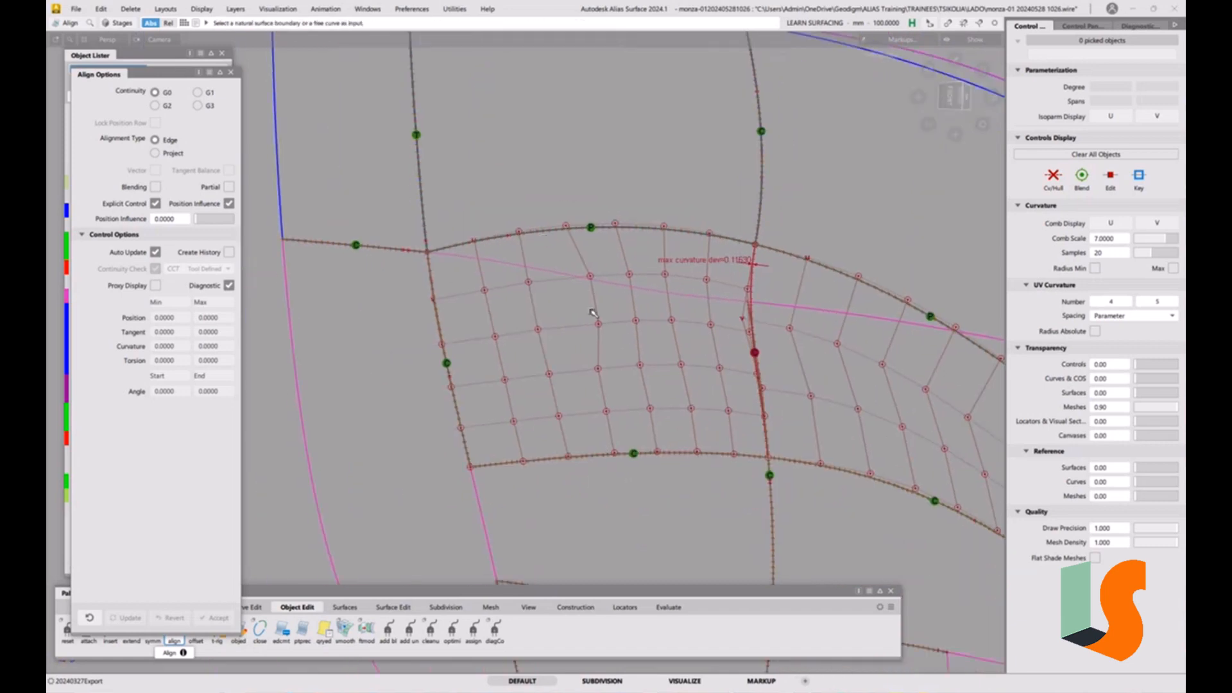
{"action": "left_click_drag", "start_coordinate": [552, 258], "coordinate": [555, 303], "text": "alt+shift"}
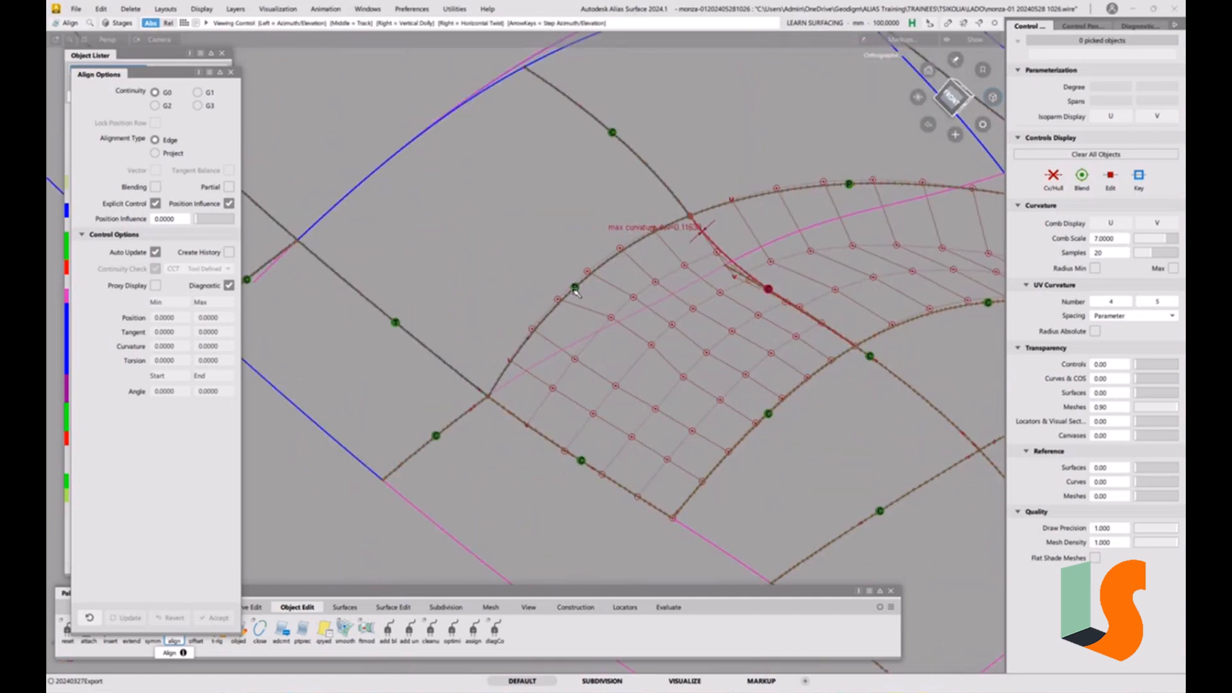
{"action": "left_click_drag", "start_coordinate": [591, 283], "coordinate": [409, 352], "text": "alt+shift"}
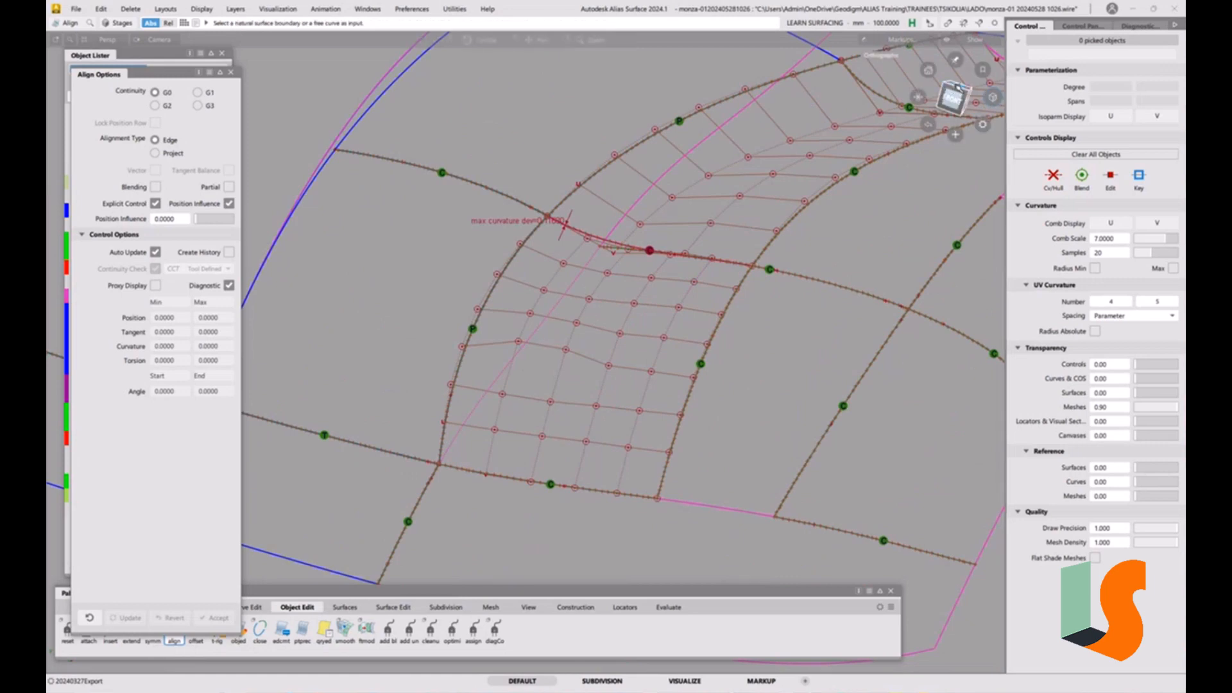
{"action": "left_click", "coordinate": [952, 97]}
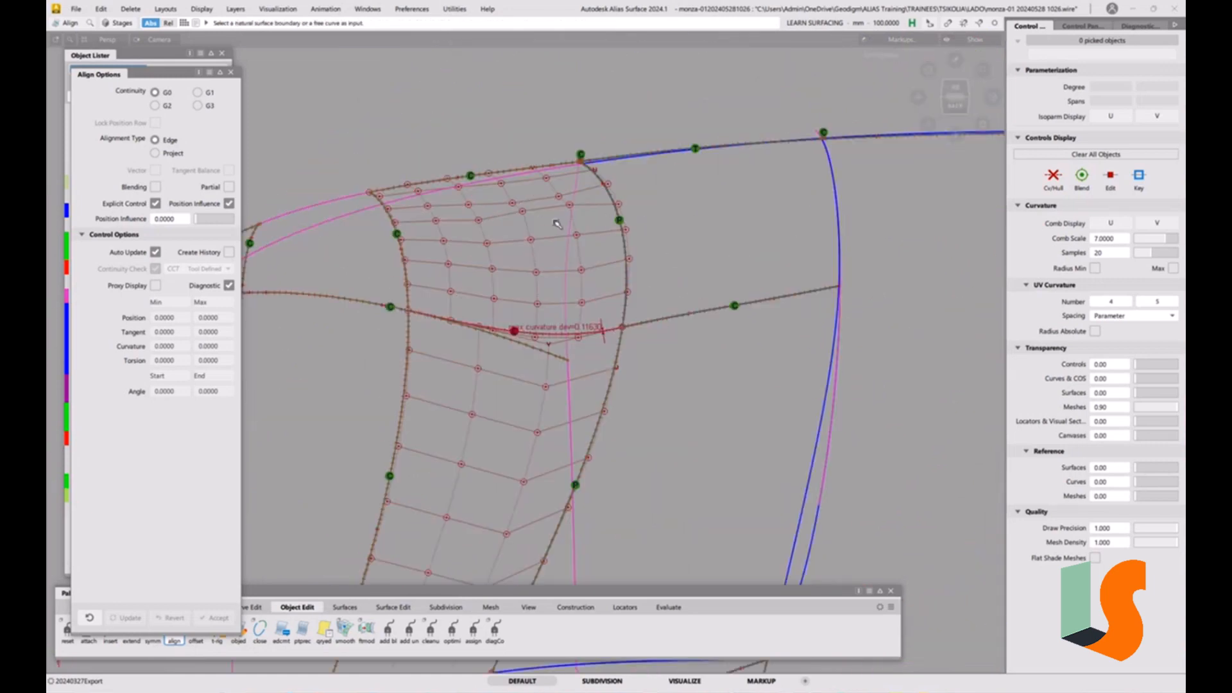
{"action": "right_click_drag", "start_coordinate": [564, 237], "coordinate": [563, 183], "text": "alt+shift"}
{"action": "left_click_drag", "start_coordinate": [564, 183], "coordinate": [576, 214], "text": "alt+shift"}
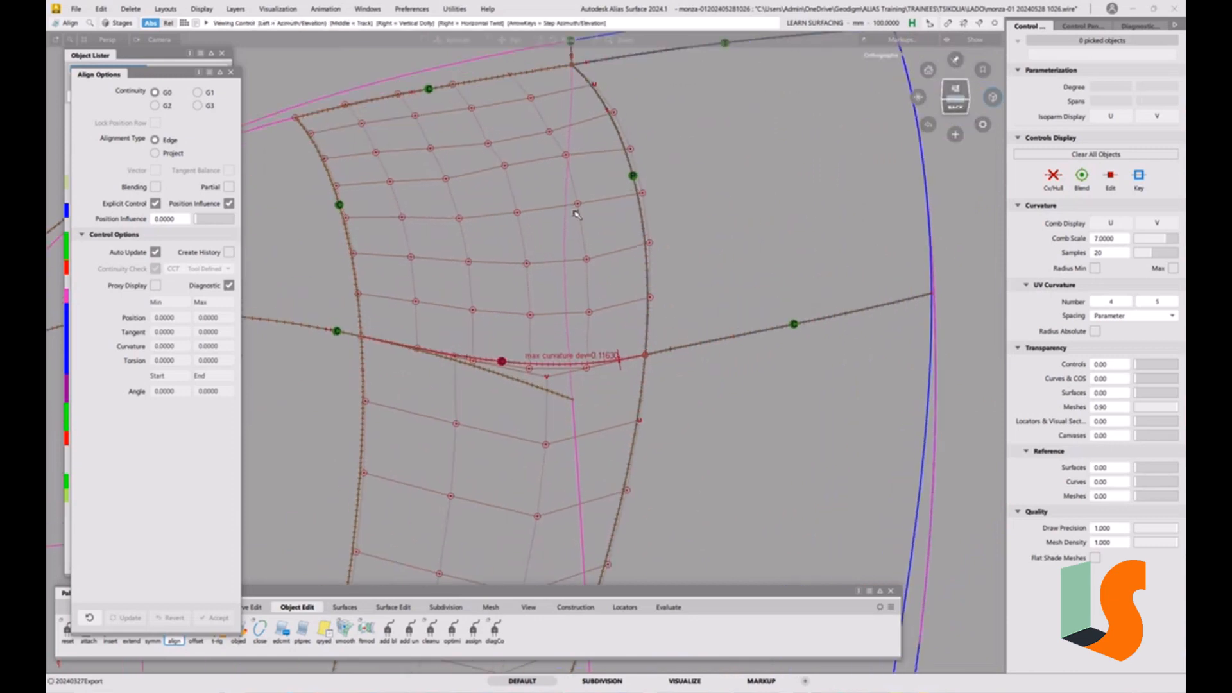
{"action": "middle_click_drag", "start_coordinate": [630, 216], "coordinate": [636, 244], "text": "alt+shift"}
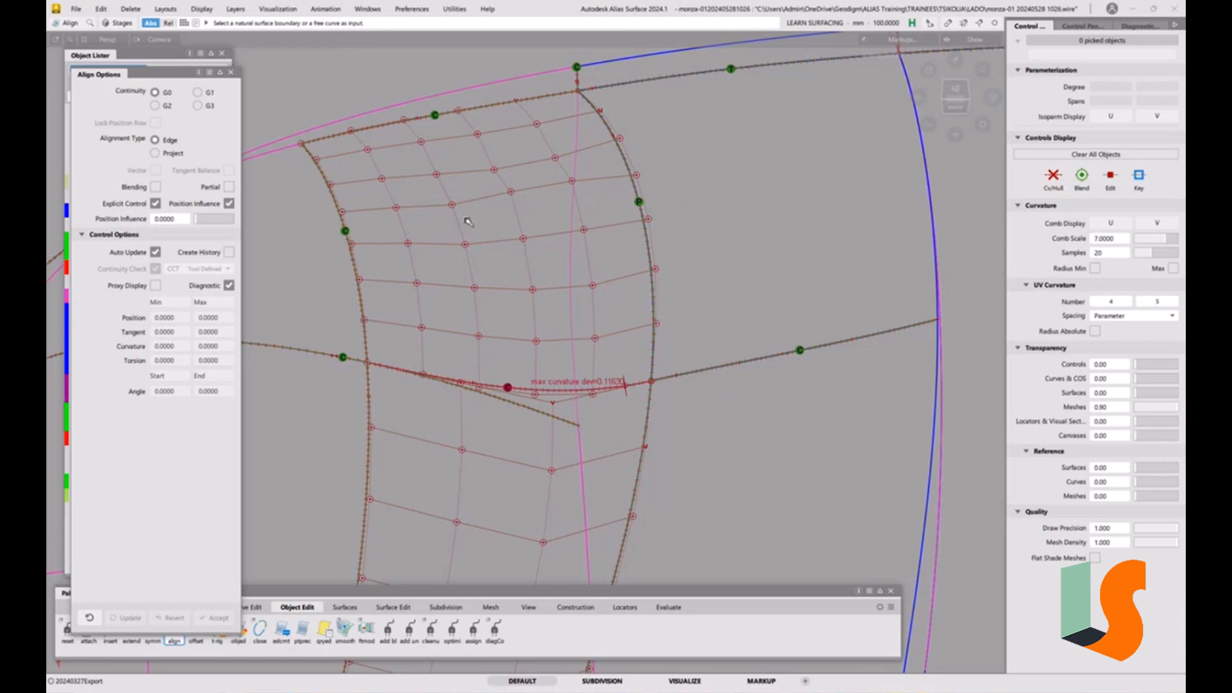
{"action": "left_click_drag", "start_coordinate": [591, 244], "coordinate": [588, 316], "text": "alt+shift"}
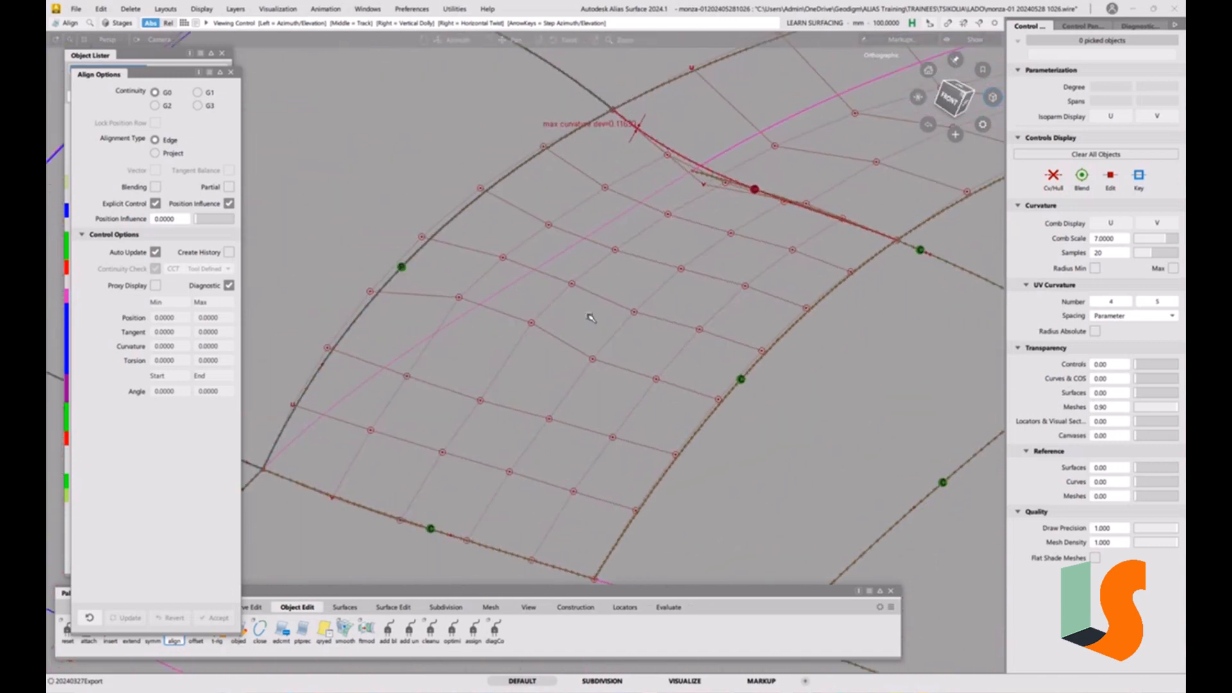
- In the front view, lower two kinked inner CVs beside the front patch's G0 body-side edge along Z, the lower one by about 2.5 mm
{"action": "key", "text": "t"}
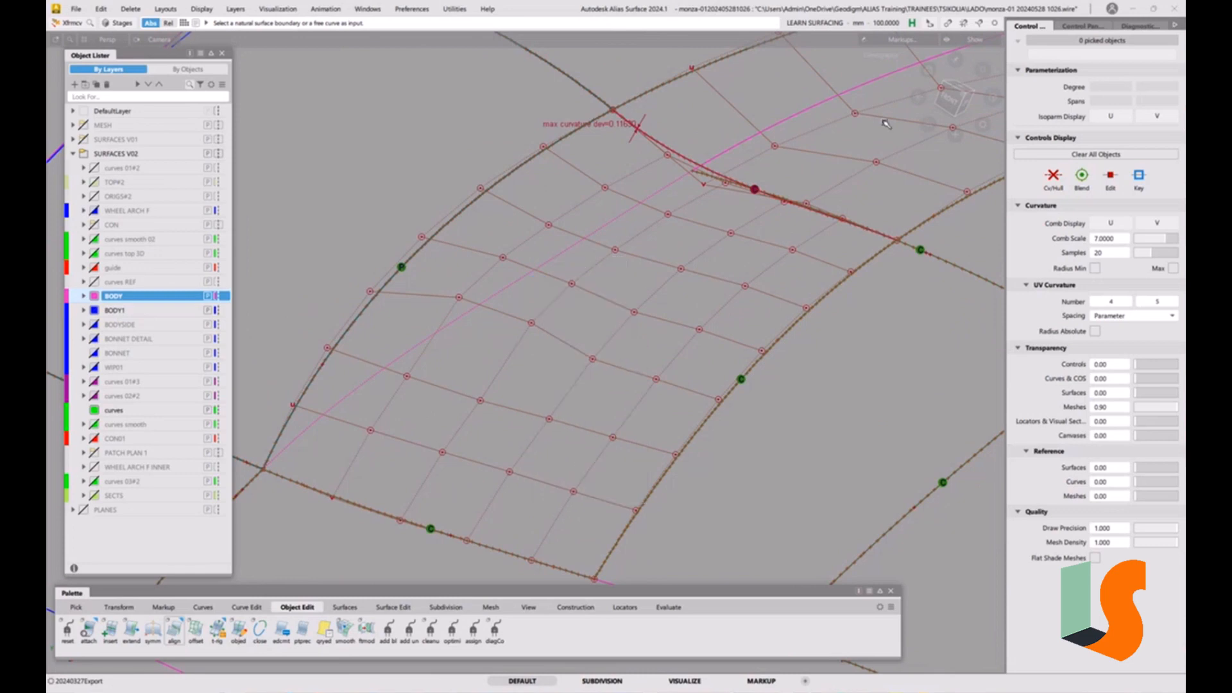
{"action": "left_click", "coordinate": [947, 102]}
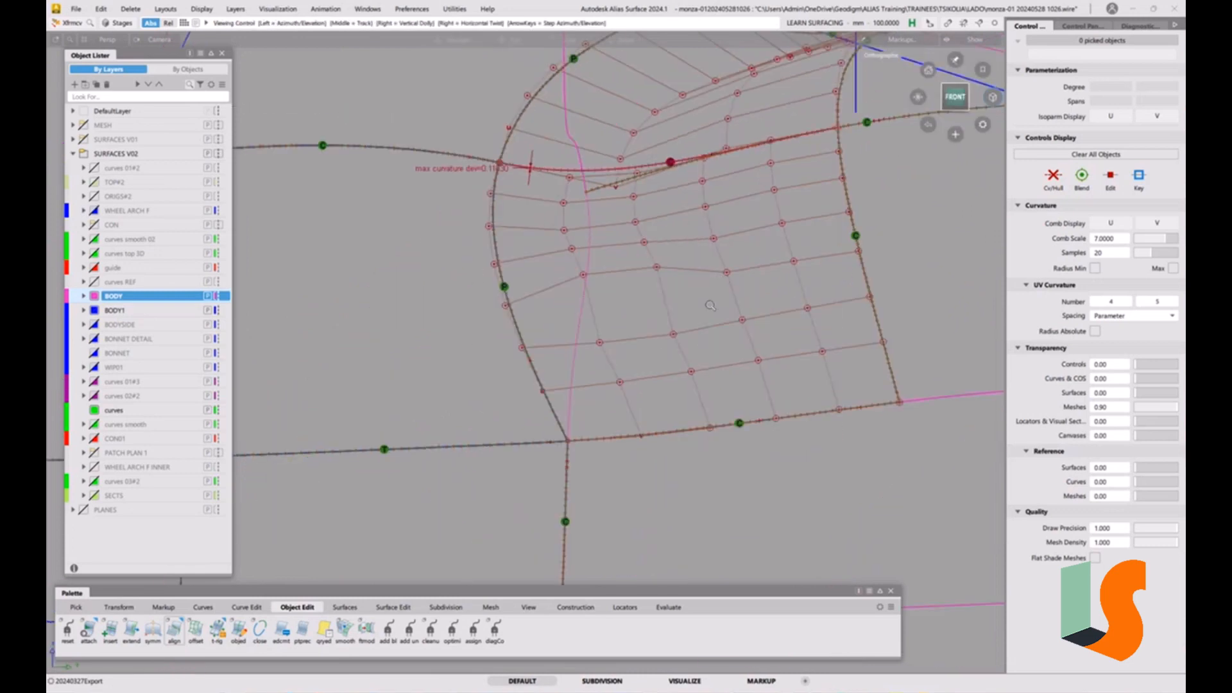
{"action": "right_click_drag", "start_coordinate": [710, 302], "coordinate": [627, 408], "text": "alt+shift"}
{"action": "left_click", "coordinate": [554, 356]}
{"action": "left_click", "coordinate": [531, 308]}
{"action": "right_click_drag", "start_coordinate": [517, 329], "coordinate": [516, 349]}
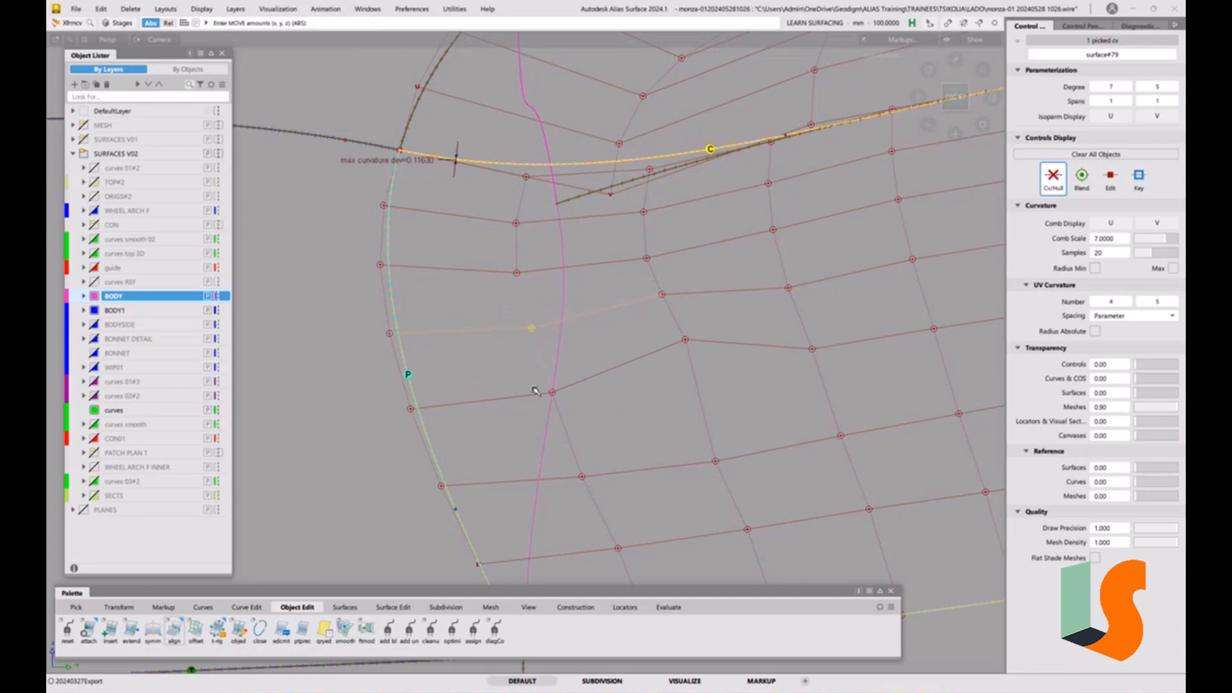
{"action": "left_click", "coordinate": [551, 392]}
{"action": "right_click_drag", "start_coordinate": [636, 399], "coordinate": [635, 406]}
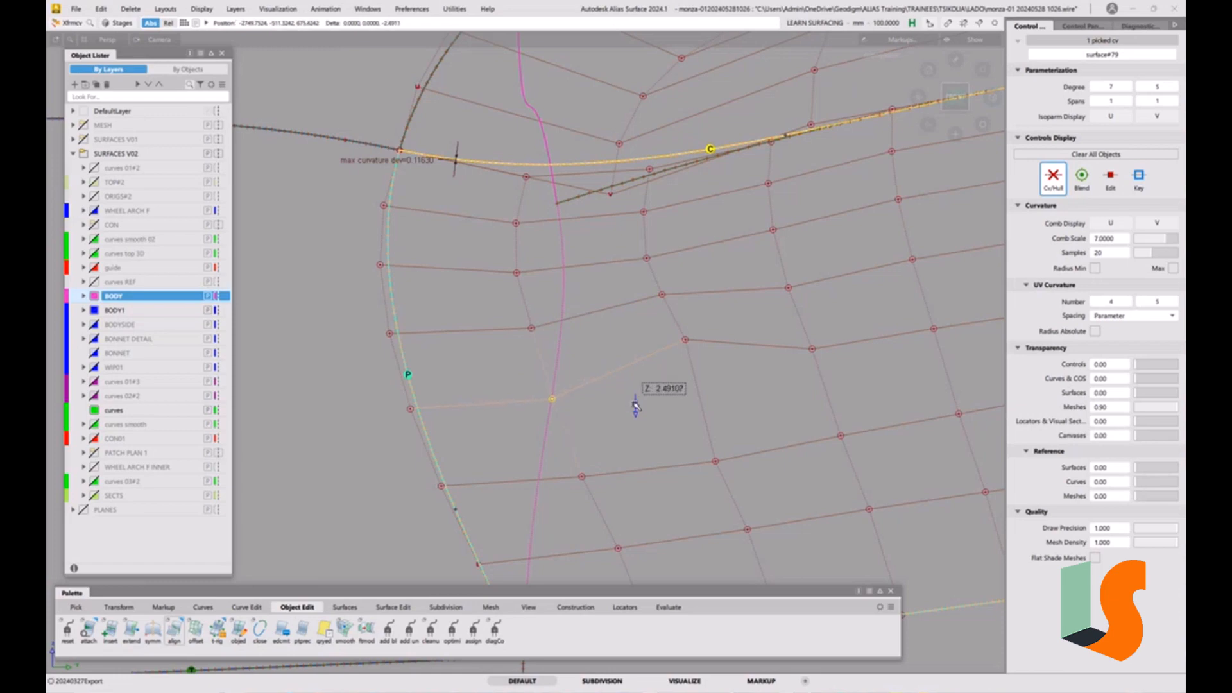
{"action": "left_click", "coordinate": [531, 328]}
{"action": "right_click_drag", "start_coordinate": [532, 328], "coordinate": [531, 332]}
{"action": "left_click", "coordinate": [555, 399]}
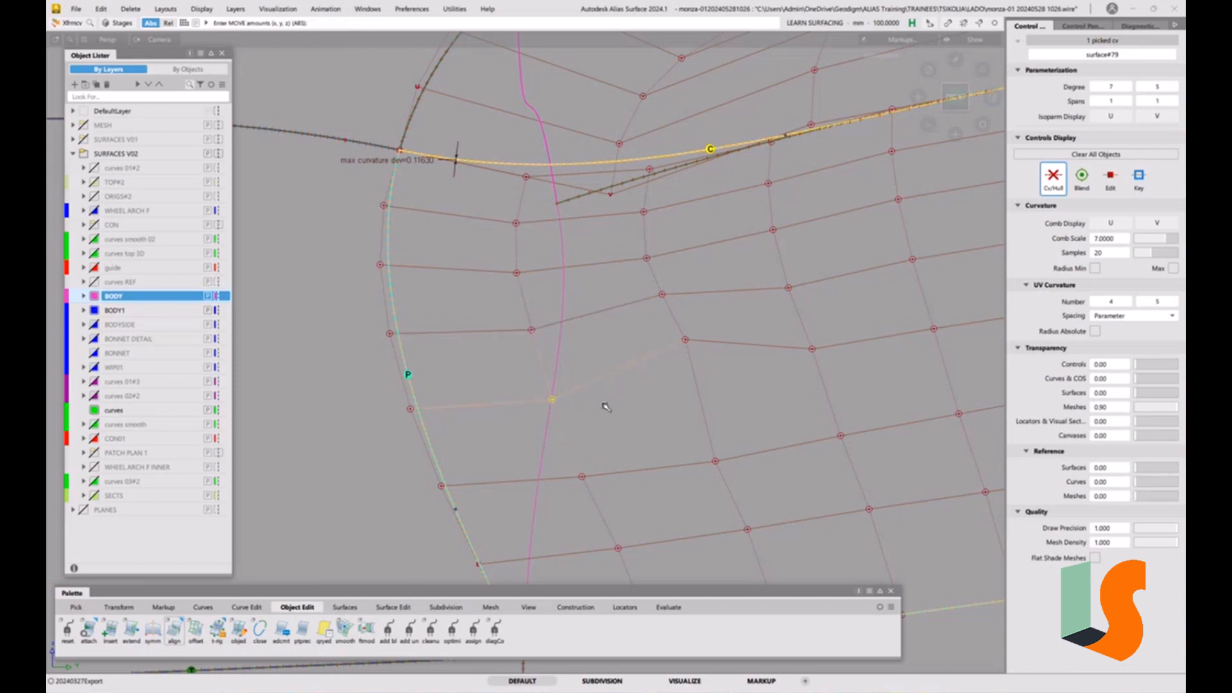
- Lower the two neighbouring CVs in the next column of the front patch along Z to even out the hull, leaving nothing picked
{"action": "left_click", "coordinate": [684, 343]}
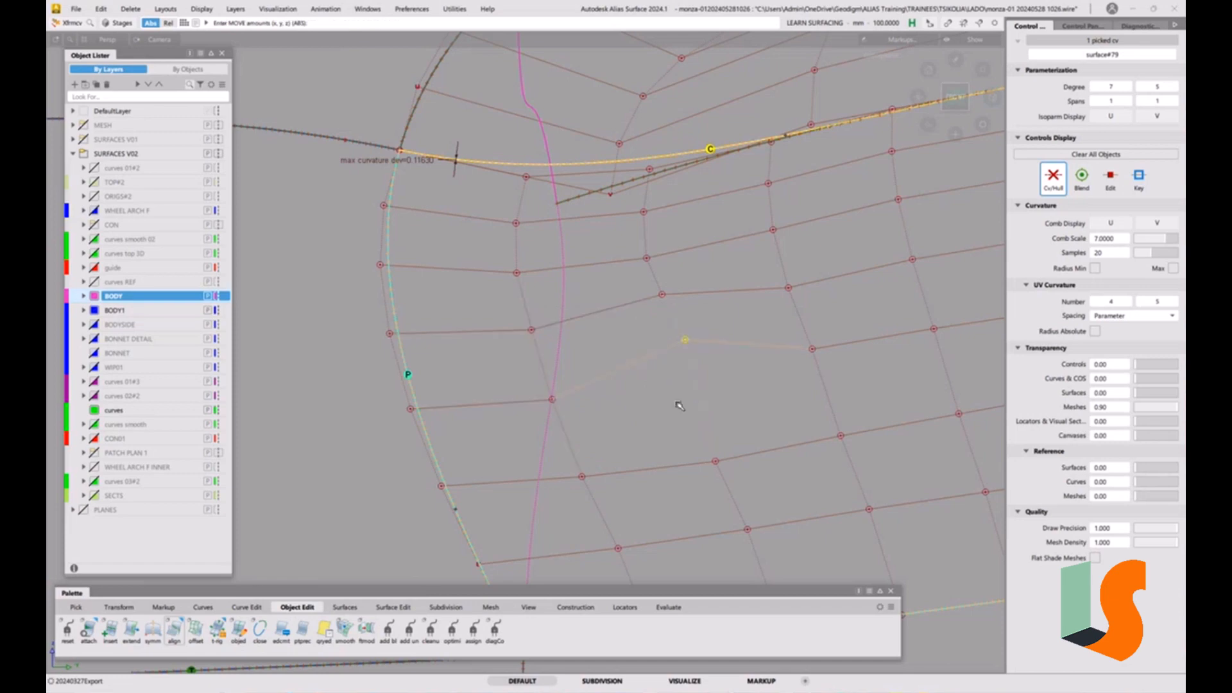
{"action": "mouse_move", "coordinate": [678, 406]}
{"action": "right_mouse_down"}
{"action": "mouse_move", "coordinate": [675, 435]}
{"action": "mouse_move", "coordinate": [674, 418]}
{"action": "right_mouse_up"}
{"action": "left_click", "coordinate": [663, 297]}
{"action": "right_click_drag", "start_coordinate": [701, 324], "coordinate": [676, 364]}
{"action": "middle_click_drag", "start_coordinate": [676, 364], "coordinate": [616, 366], "text": "alt+shift"}
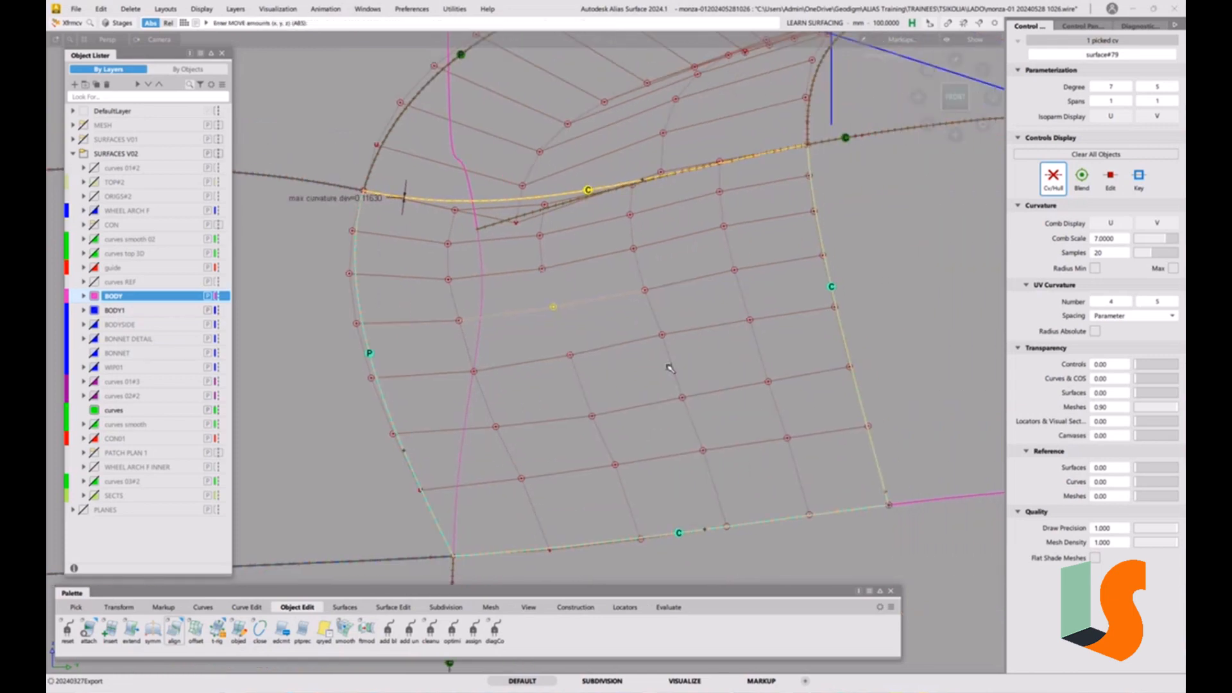
{"action": "left_click", "coordinate": [668, 365]}
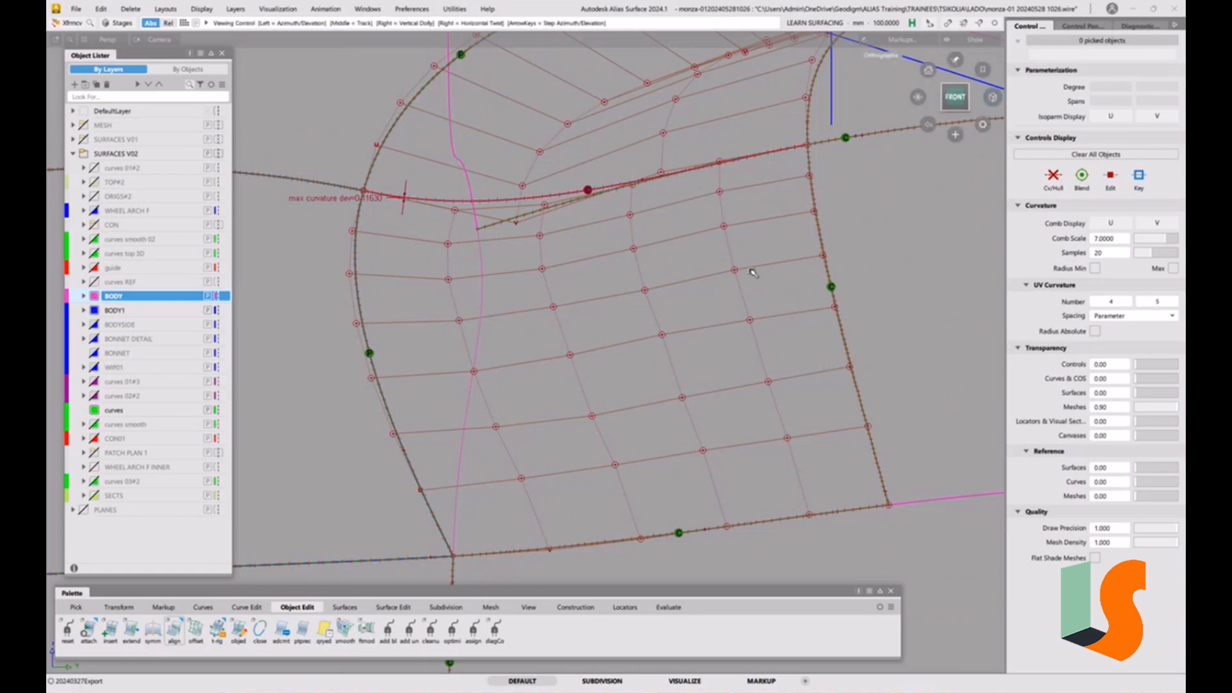
- Try nudging inner CVs beside the front patch's G0 edge along Z, and undo the last move
{"action": "left_click_drag", "start_coordinate": [751, 269], "coordinate": [693, 300], "text": "alt+shift"}
{"action": "right_click_drag", "start_coordinate": [693, 300], "coordinate": [646, 341], "text": "alt+shift"}
{"action": "left_click_drag", "start_coordinate": [646, 340], "coordinate": [648, 349], "text": "alt+shift"}
{"action": "left_click_drag", "start_coordinate": [724, 372], "coordinate": [701, 396], "text": "alt+shift"}
{"action": "middle_click_drag", "start_coordinate": [701, 396], "coordinate": [585, 311], "text": "alt+shift"}
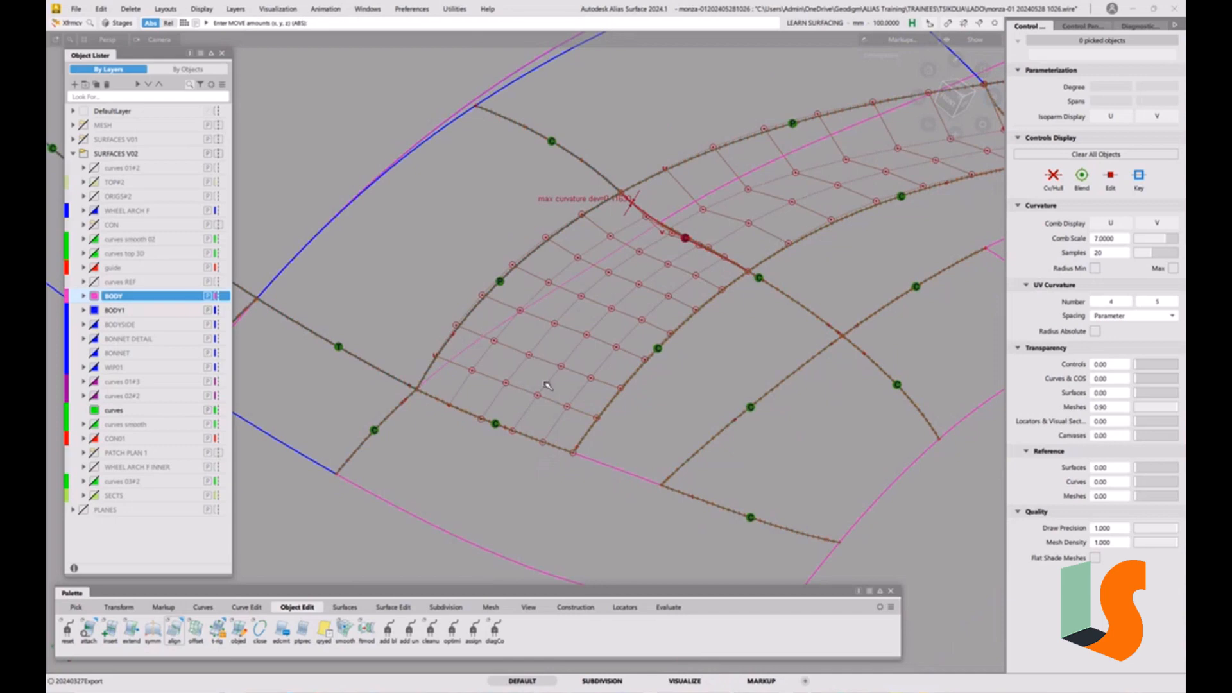
{"action": "left_click_drag", "start_coordinate": [641, 271], "coordinate": [682, 239], "text": "alt+shift"}
{"action": "middle_click_drag", "start_coordinate": [680, 236], "coordinate": [635, 291], "text": "alt+shift"}
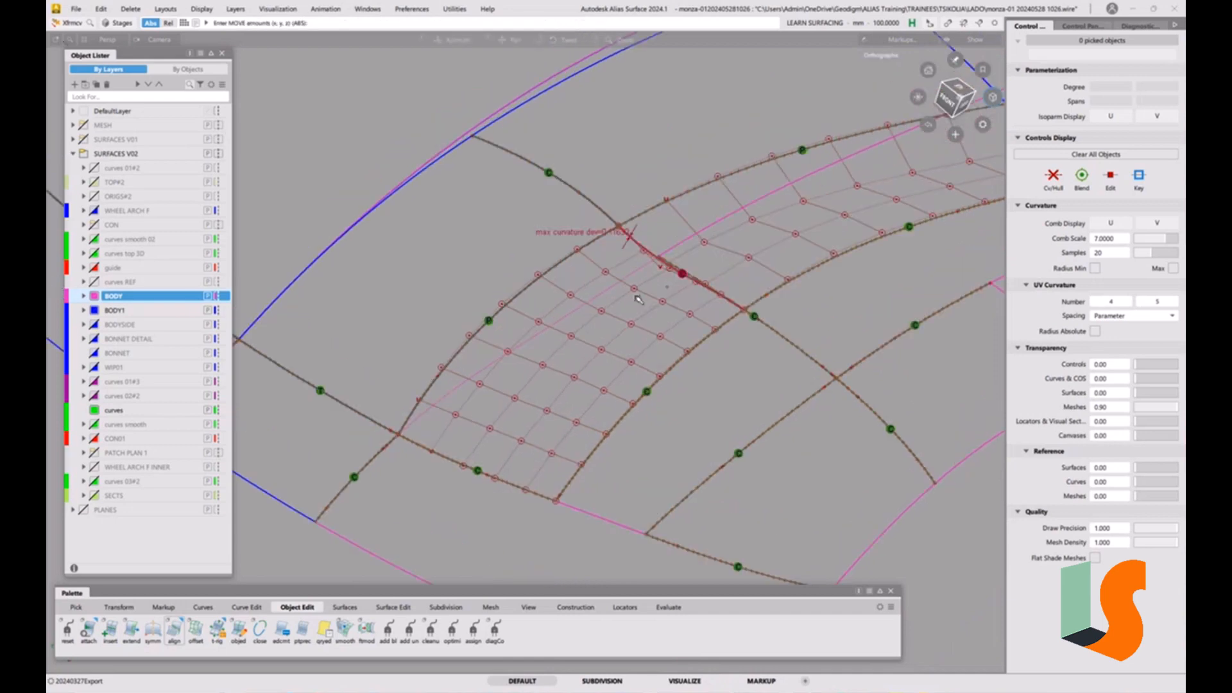
{"action": "right_click_drag", "start_coordinate": [636, 291], "coordinate": [646, 275], "text": "alt+shift"}
{"action": "middle_click_drag", "start_coordinate": [646, 275], "coordinate": [646, 287], "text": "alt+shift"}
{"action": "left_click", "coordinate": [530, 314]}
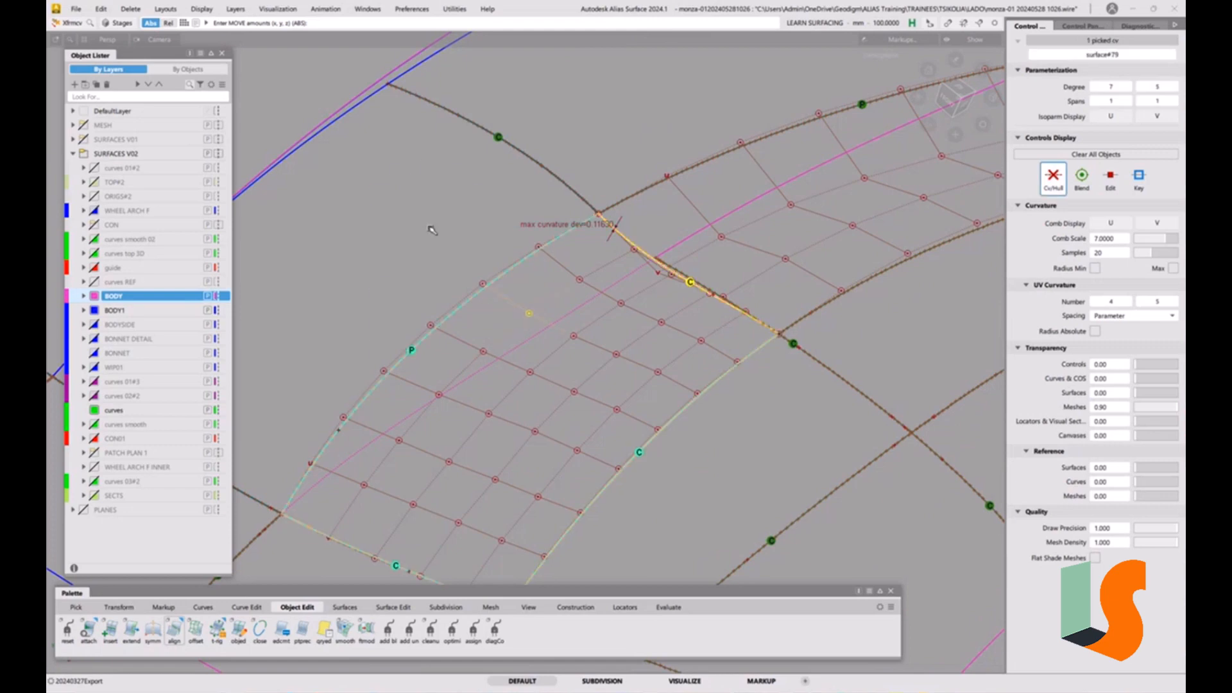
{"action": "key", "text": "space"}
{"action": "left_click", "coordinate": [449, 333]}
{"action": "right_click_drag", "start_coordinate": [424, 254], "coordinate": [424, 252]}
{"action": "key", "text": "ctrl+z"}
- Nudge an inner CV near the front patch's strip-side edge along Z to clear the curvature deviation
{"action": "key", "text": "space"}
{"action": "left_click", "coordinate": [646, 331]}
{"action": "right_click_drag", "start_coordinate": [391, 193], "coordinate": [390, 197]}
{"action": "key", "text": "Escape"}
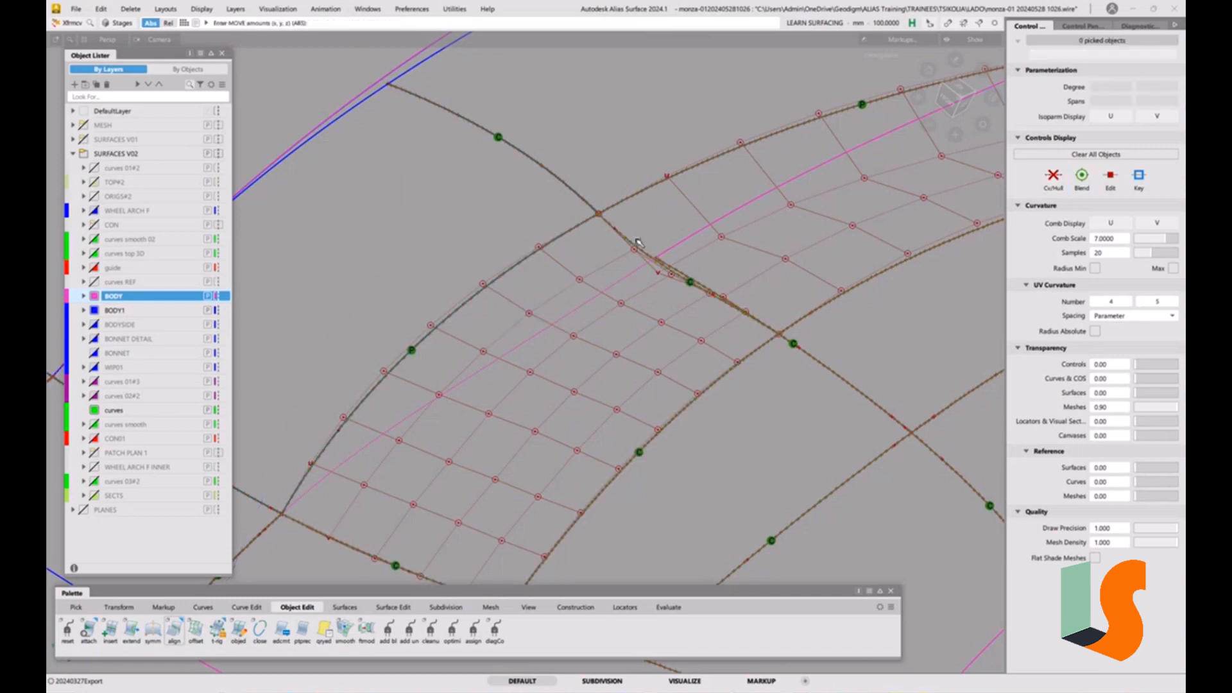
- Inspect the corner surfaces with isoangle zebra shading, using the Double map type and the X vector
{"action": "key", "text": "5"}
{"action": "key", "text": "5"}
{"action": "left_click_drag", "start_coordinate": [640, 278], "coordinate": [602, 391], "text": "alt+shift"}
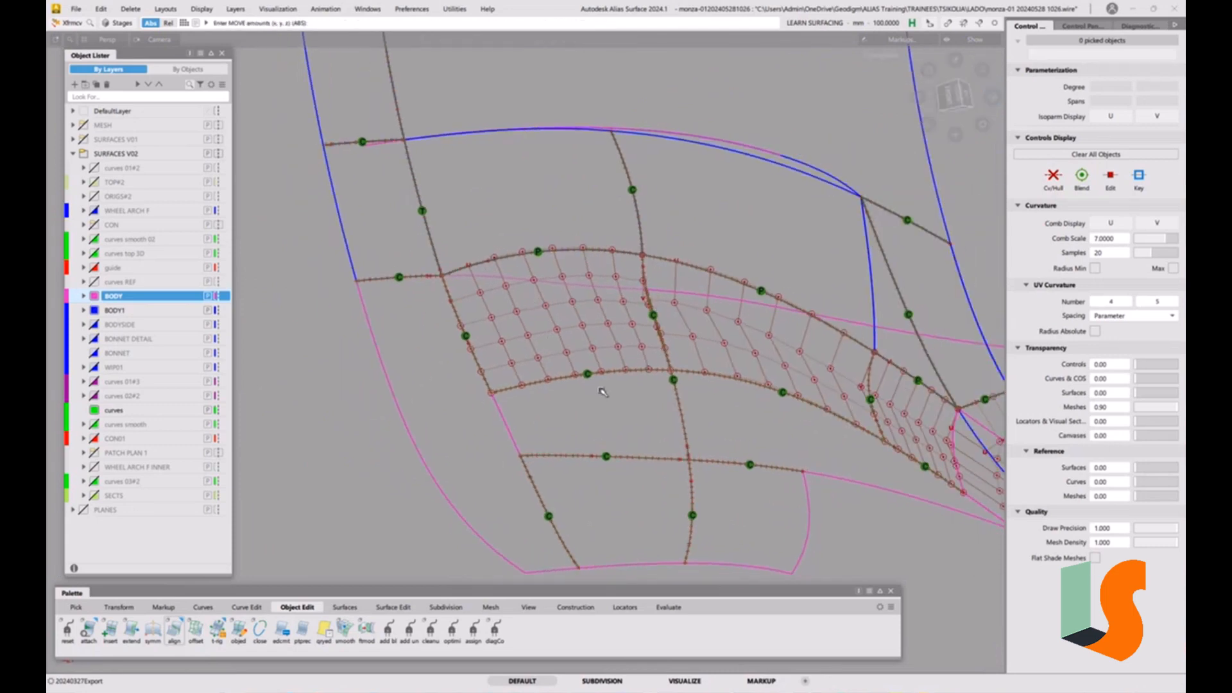
{"action": "left_click", "coordinate": [584, 401]}
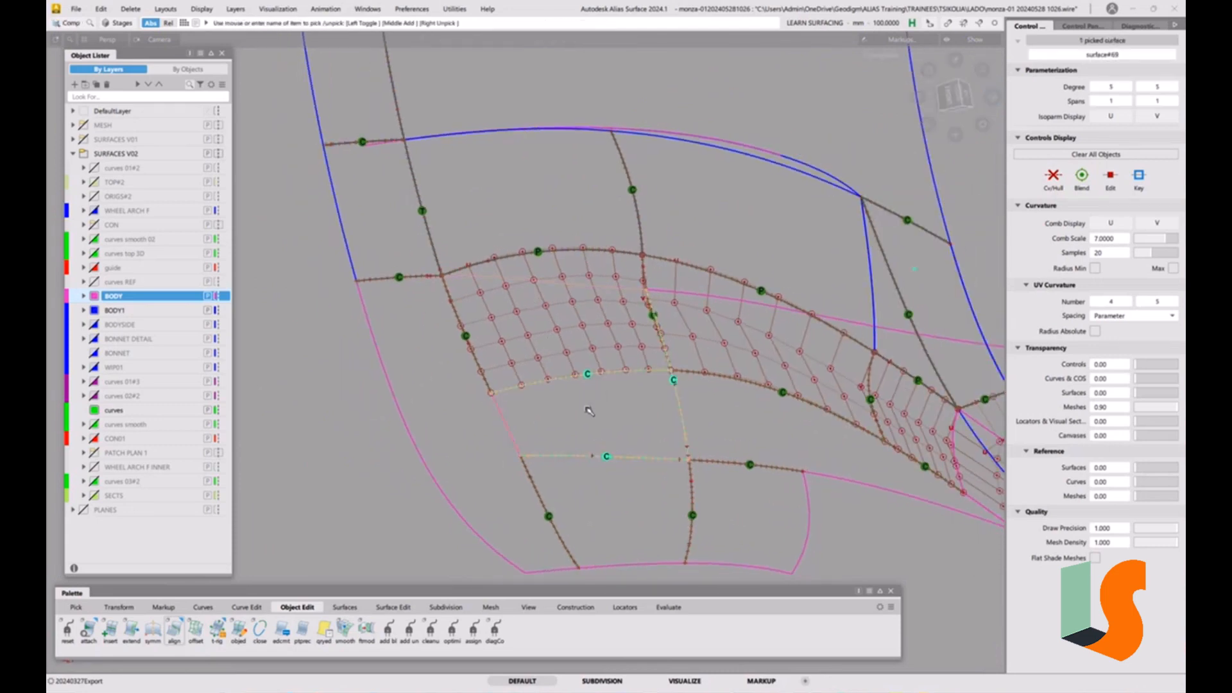
{"action": "left_click", "coordinate": [594, 408]}
{"action": "left_click_drag", "start_coordinate": [627, 406], "coordinate": [825, 283], "text": "alt+shift"}
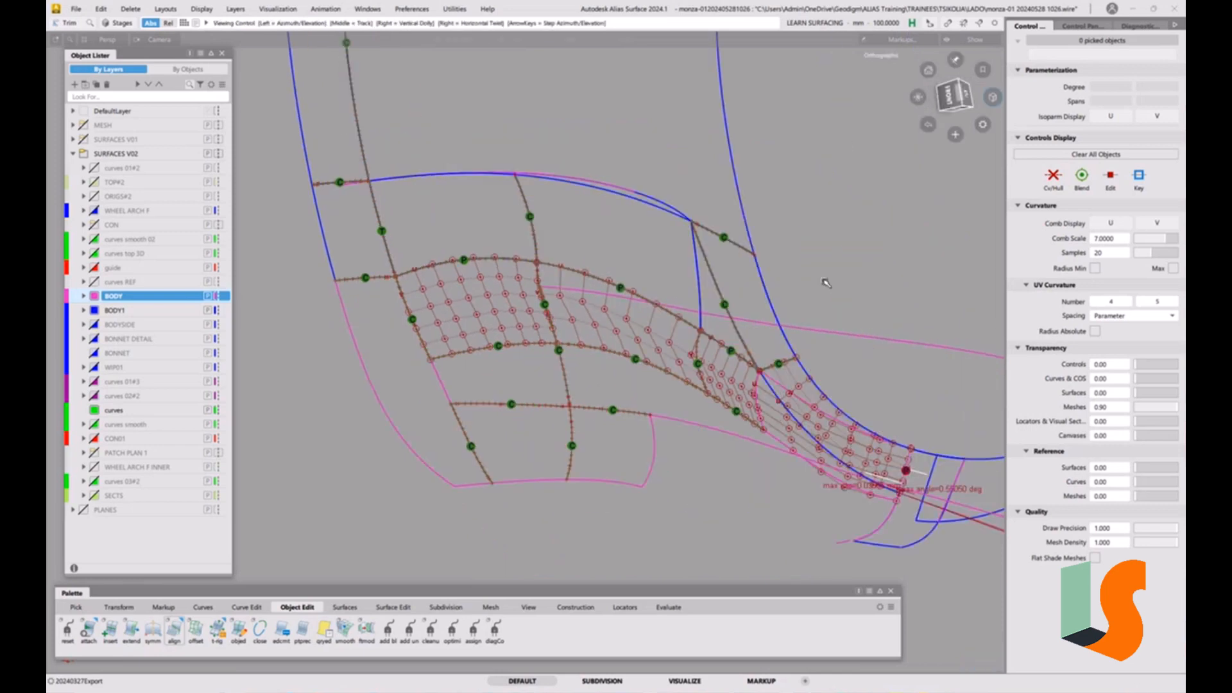
{"action": "left_click", "coordinate": [1140, 25]}
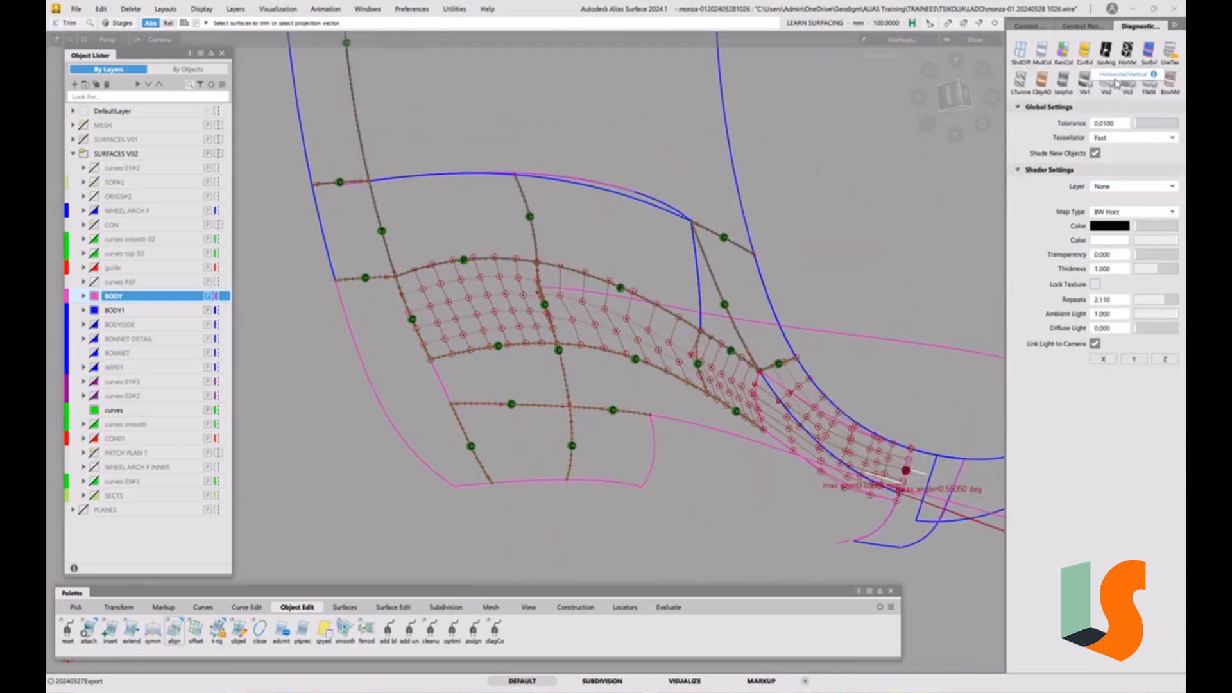
{"action": "left_click", "coordinate": [1106, 53]}
{"action": "left_click_drag", "start_coordinate": [696, 250], "coordinate": [669, 405], "text": "alt+shift"}
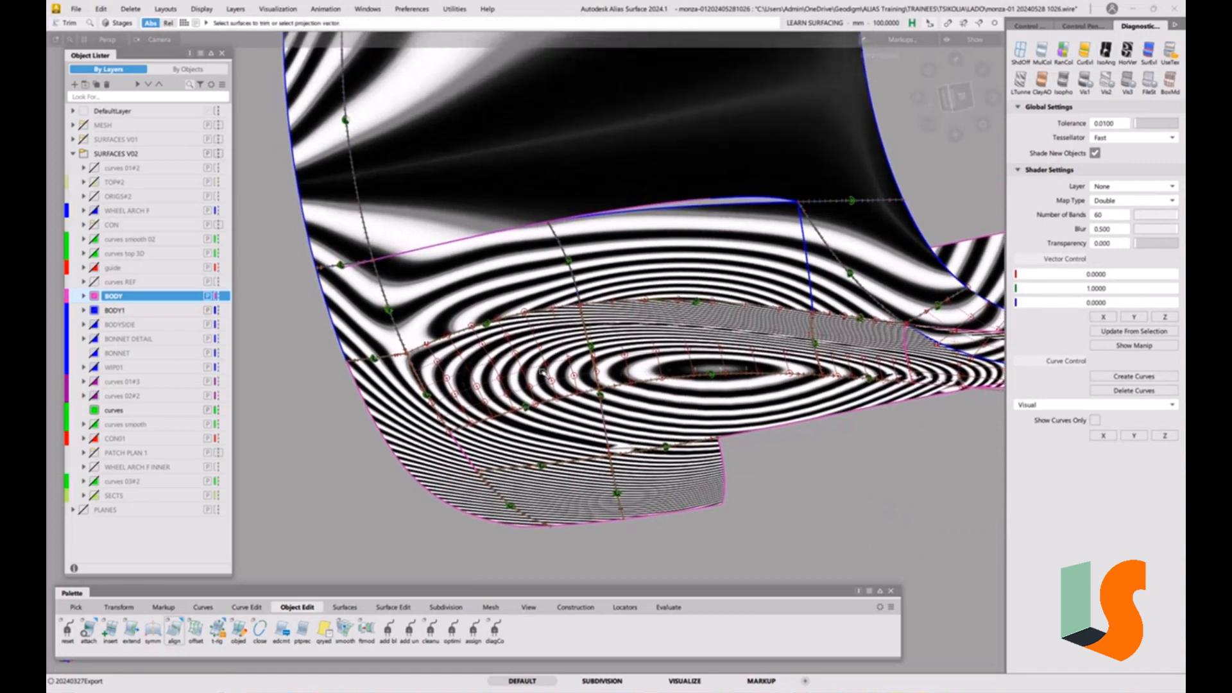
{"action": "left_click", "coordinate": [1104, 318]}
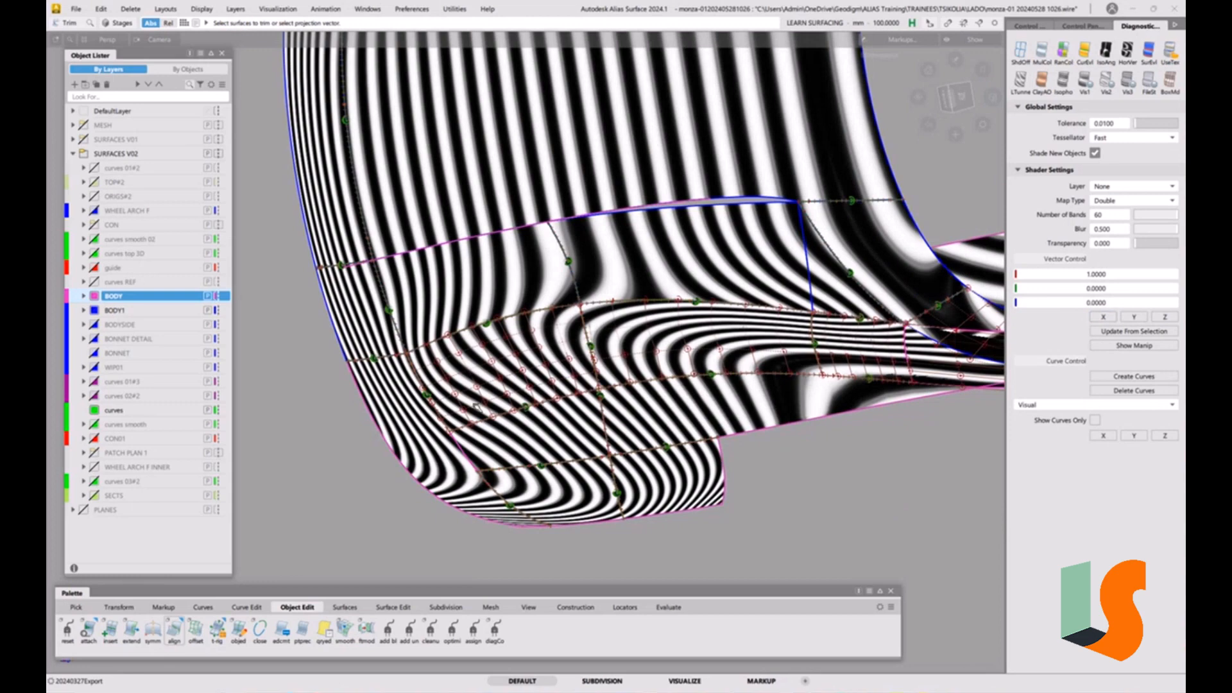
- Compare the highlight flow across the corner patches with horizontal/vertical stripes and light tunnel shading from different angles
{"action": "left_click", "coordinate": [1127, 55]}
{"action": "mouse_move", "coordinate": [719, 238]}
{"action": "left_mouse_down", "text": "alt+shift"}
{"action": "mouse_move", "coordinate": [533, 374]}
{"action": "mouse_move", "coordinate": [606, 348]}
{"action": "left_mouse_up", "text": "alt+shift"}
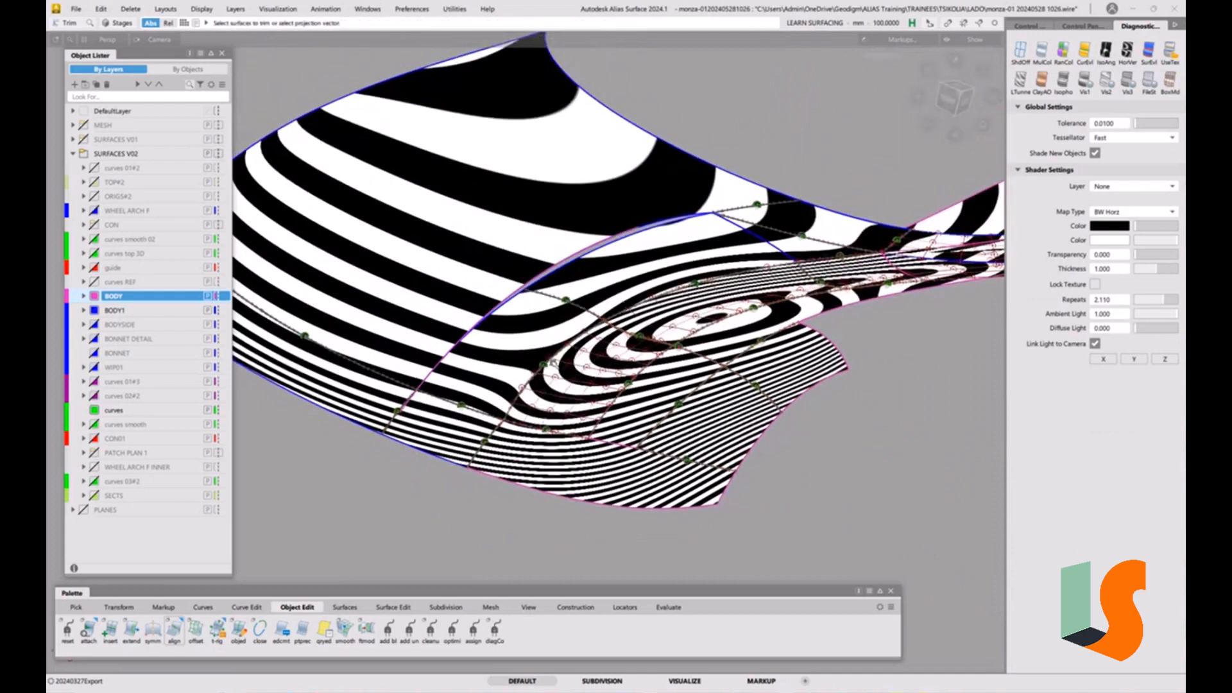
{"action": "left_click_drag", "start_coordinate": [624, 309], "coordinate": [860, 244], "text": "alt+shift"}
{"action": "left_click", "coordinate": [1021, 80]}
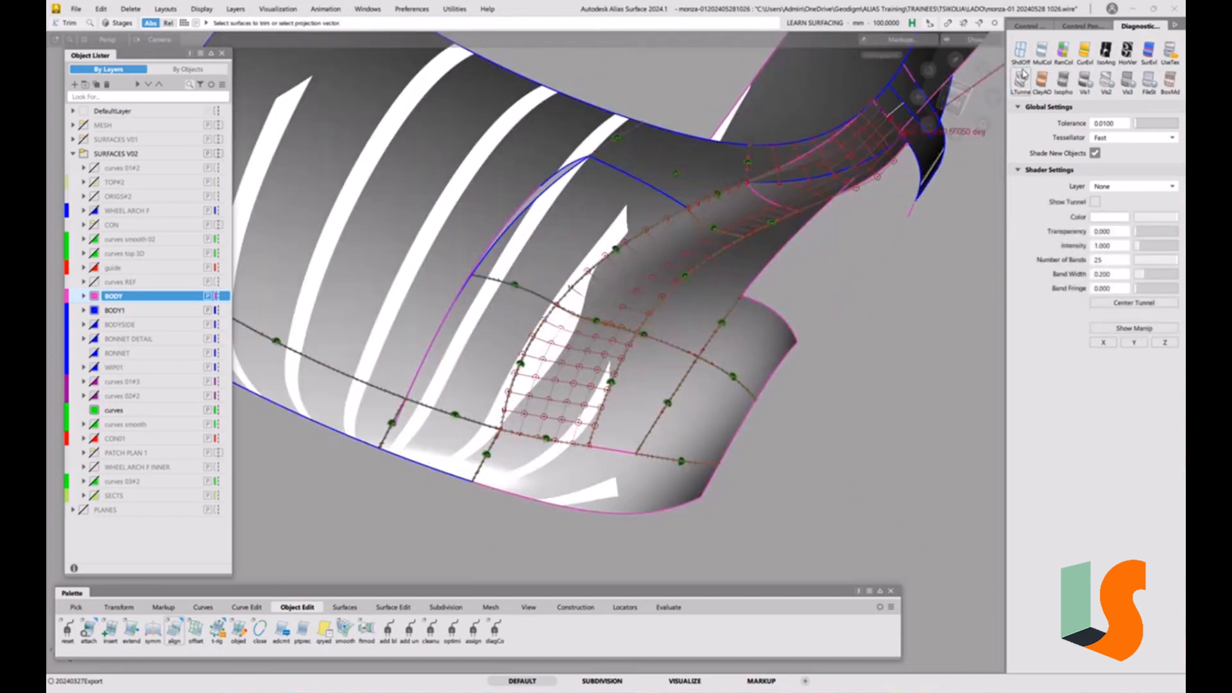
- Examine the reflections across the front patch and strip with the Double-horizon surface evaluation shader from several angles
{"action": "left_click", "coordinate": [1149, 52]}
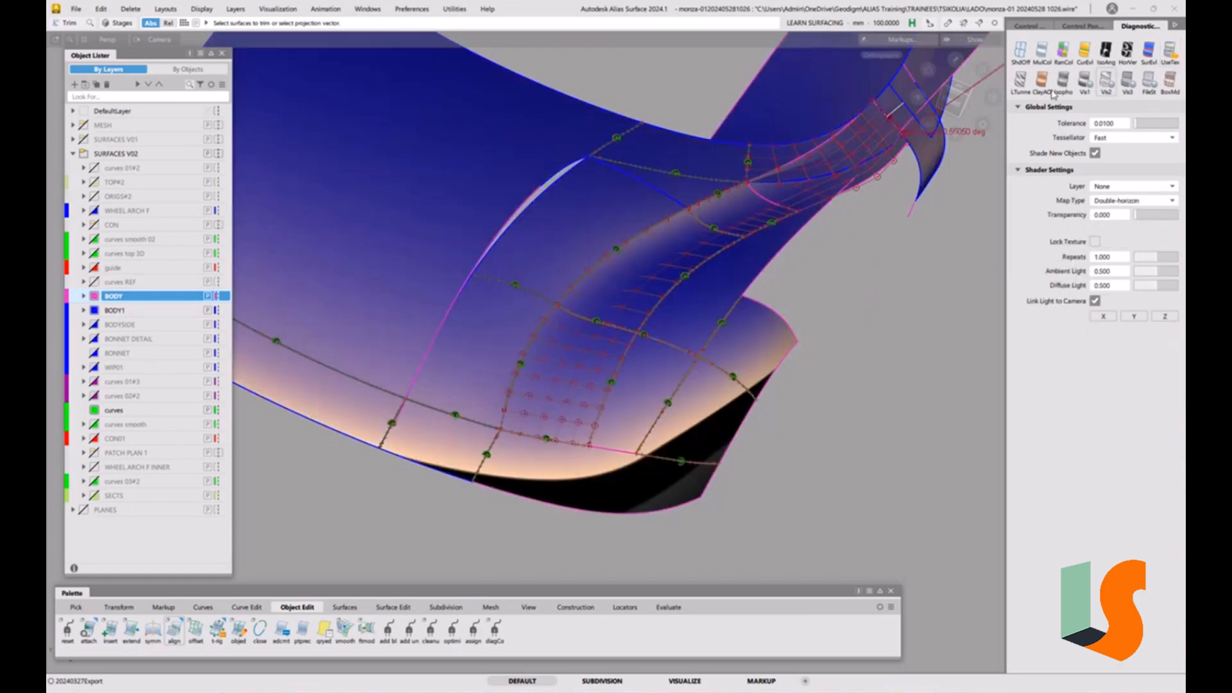
{"action": "mouse_move", "coordinate": [705, 308]}
{"action": "left_mouse_down", "text": "alt+shift"}
{"action": "mouse_move", "coordinate": [731, 282]}
{"action": "mouse_move", "coordinate": [672, 314]}
{"action": "mouse_move", "coordinate": [632, 380]}
{"action": "mouse_move", "coordinate": [663, 207]}
{"action": "left_mouse_up", "text": "alt+shift"}
{"action": "right_click_drag", "start_coordinate": [664, 207], "coordinate": [670, 253], "text": "alt+shift"}
{"action": "left_click_drag", "start_coordinate": [670, 253], "coordinate": [467, 507], "text": "alt+shift"}
{"action": "scroll", "coordinate": [538, 491], "scroll_direction": "up", "scroll_amount": 3}
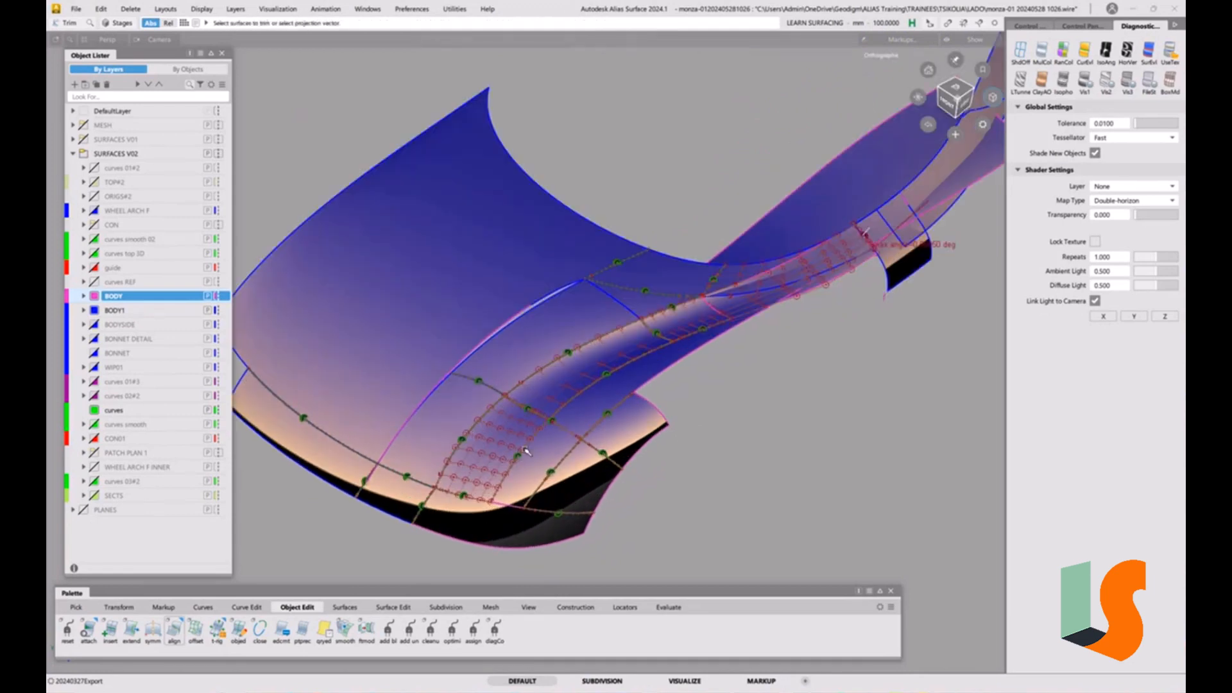
{"action": "left_click_drag", "start_coordinate": [538, 491], "coordinate": [547, 403], "text": "alt+shift"}
{"action": "right_click_drag", "start_coordinate": [548, 403], "coordinate": [560, 365], "text": "alt+shift"}
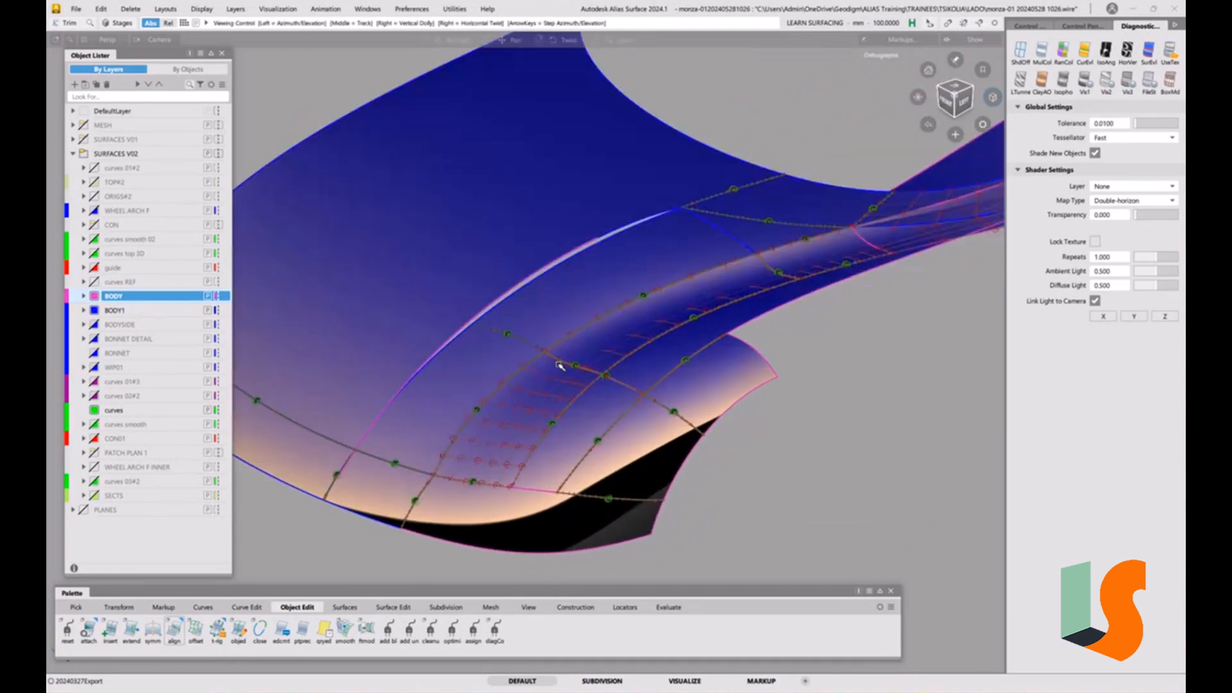
{"action": "left_click_drag", "start_coordinate": [560, 365], "coordinate": [581, 475], "text": "alt+shift"}
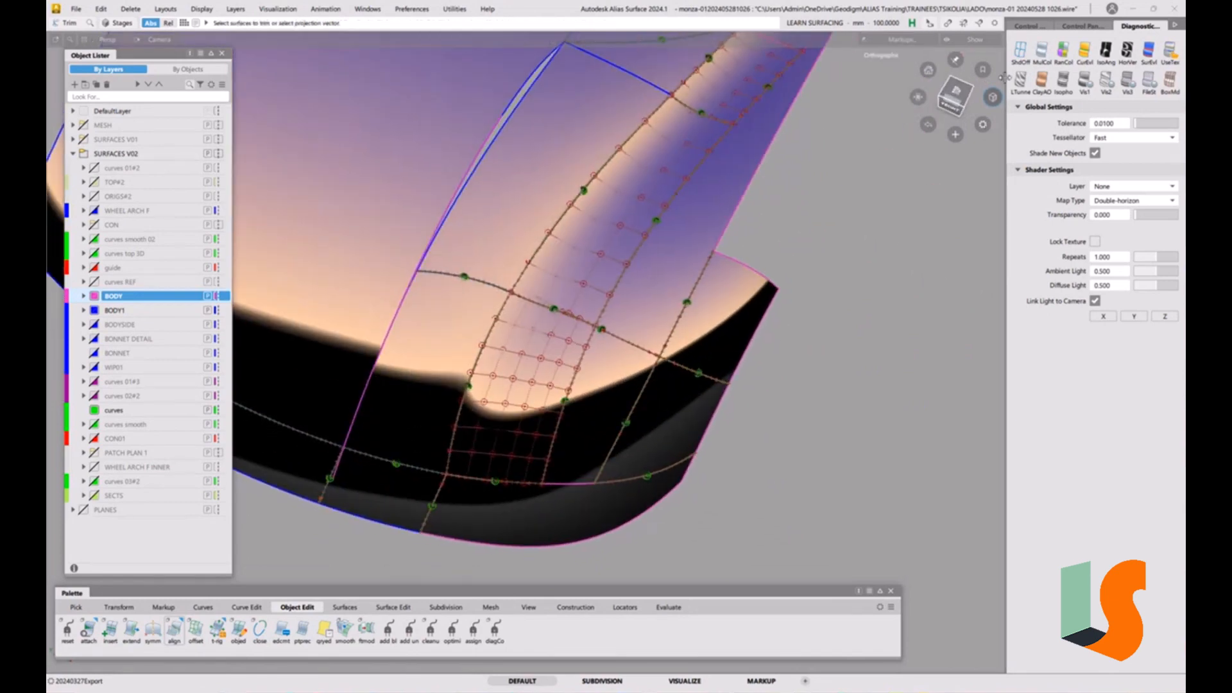
- Replace the diagnostic shader with plain grey shading and examine the front patch and its control hull close up
{"action": "left_click", "coordinate": [1018, 57]}
{"action": "left_click_drag", "start_coordinate": [675, 326], "coordinate": [646, 305], "text": "alt+shift"}
{"action": "key", "text": "5"}
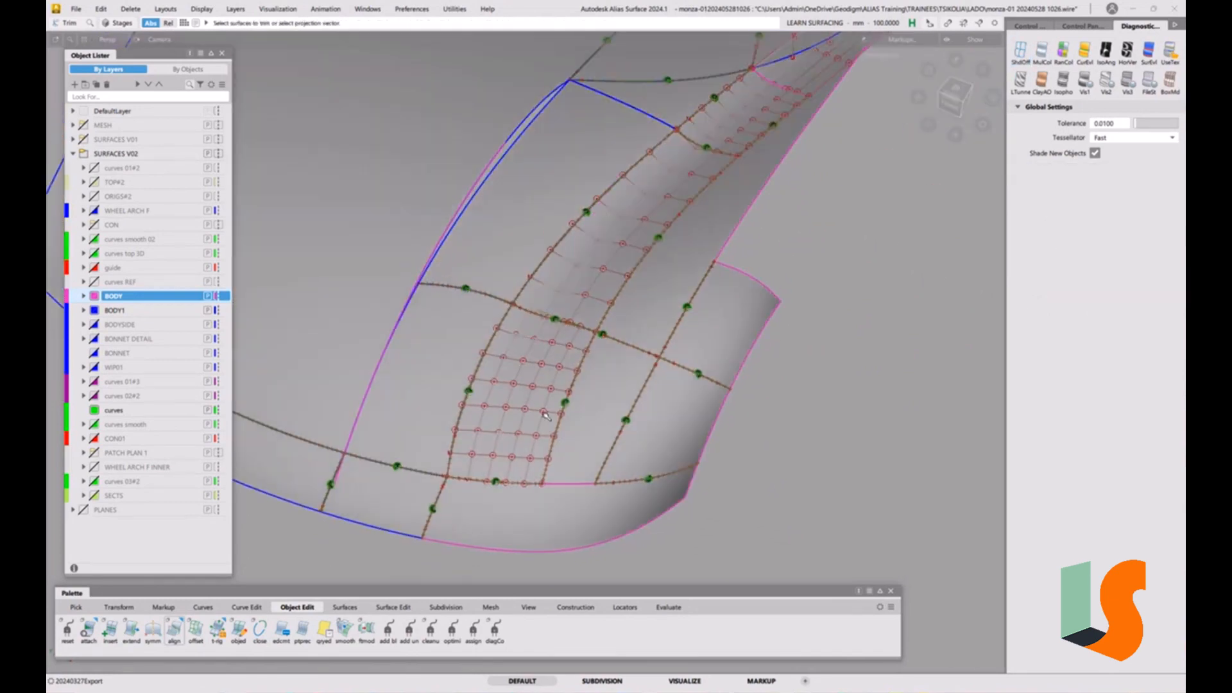
{"action": "mouse_move", "coordinate": [547, 416]}
{"action": "left_mouse_down", "text": "alt+shift"}
{"action": "mouse_move", "coordinate": [596, 317]}
{"action": "mouse_move", "coordinate": [578, 308]}
{"action": "left_mouse_up", "text": "alt+shift"}
{"action": "scroll", "coordinate": [571, 307], "scroll_direction": "up", "scroll_amount": 8}
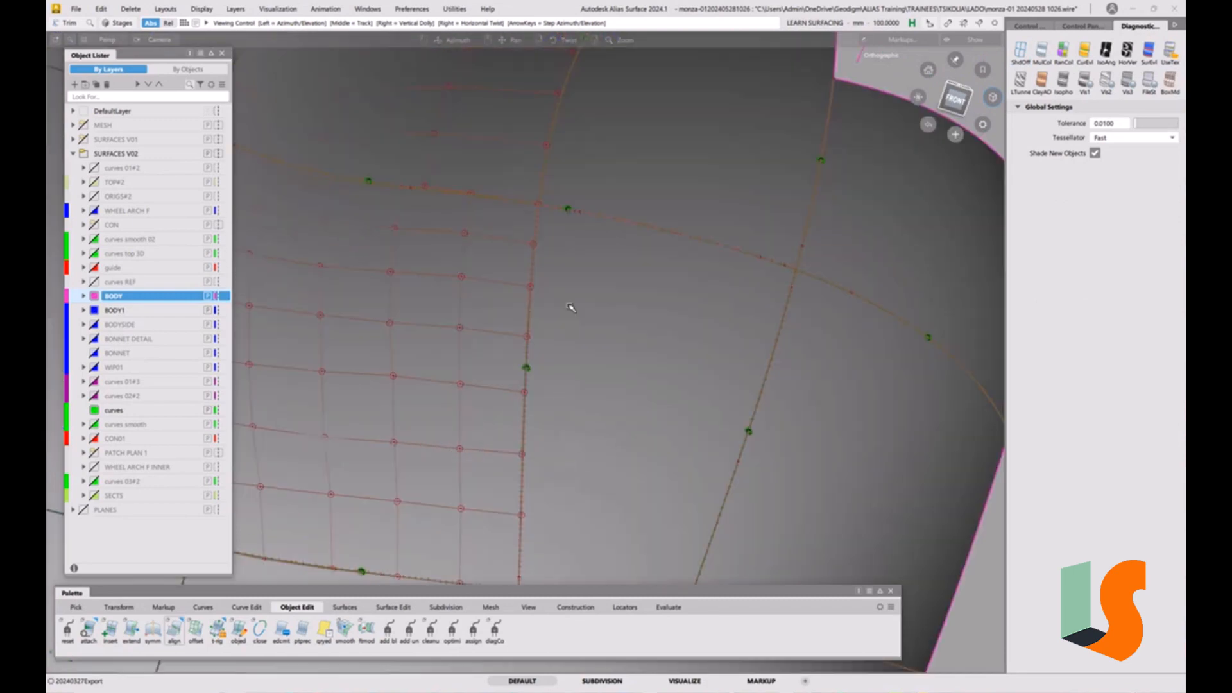
{"action": "left_click_drag", "start_coordinate": [683, 367], "coordinate": [685, 374], "text": "alt+shift"}
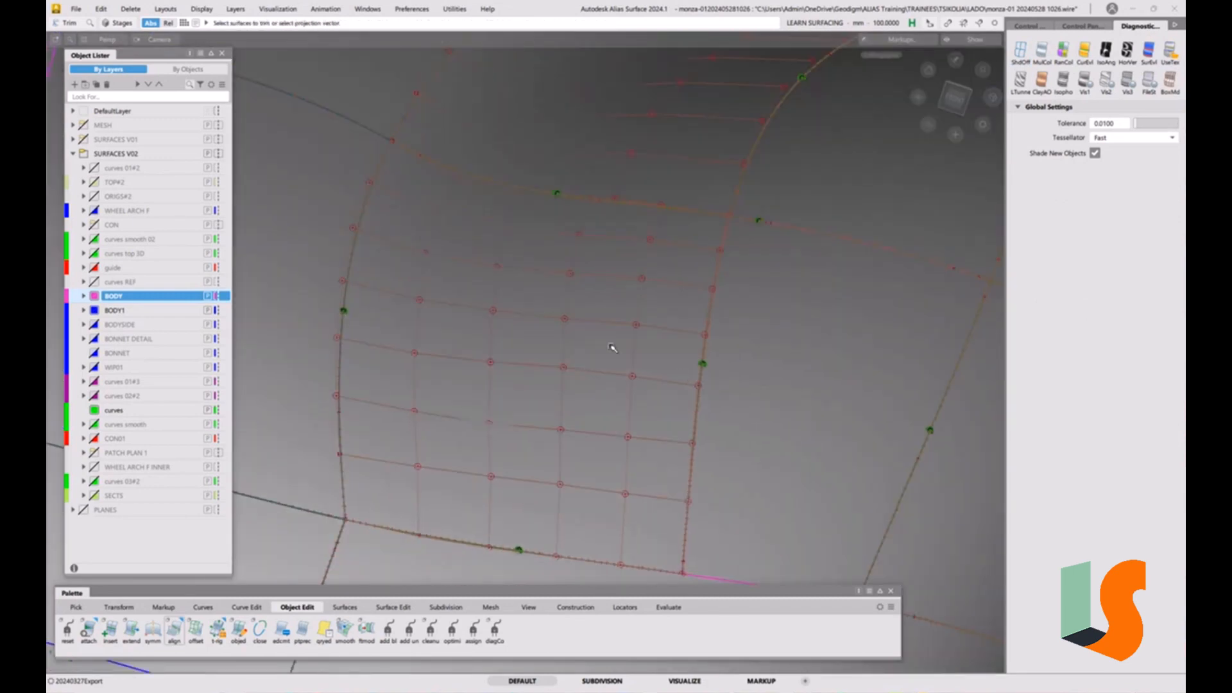
{"action": "left_click_drag", "start_coordinate": [612, 347], "coordinate": [633, 396], "text": "alt+shift"}
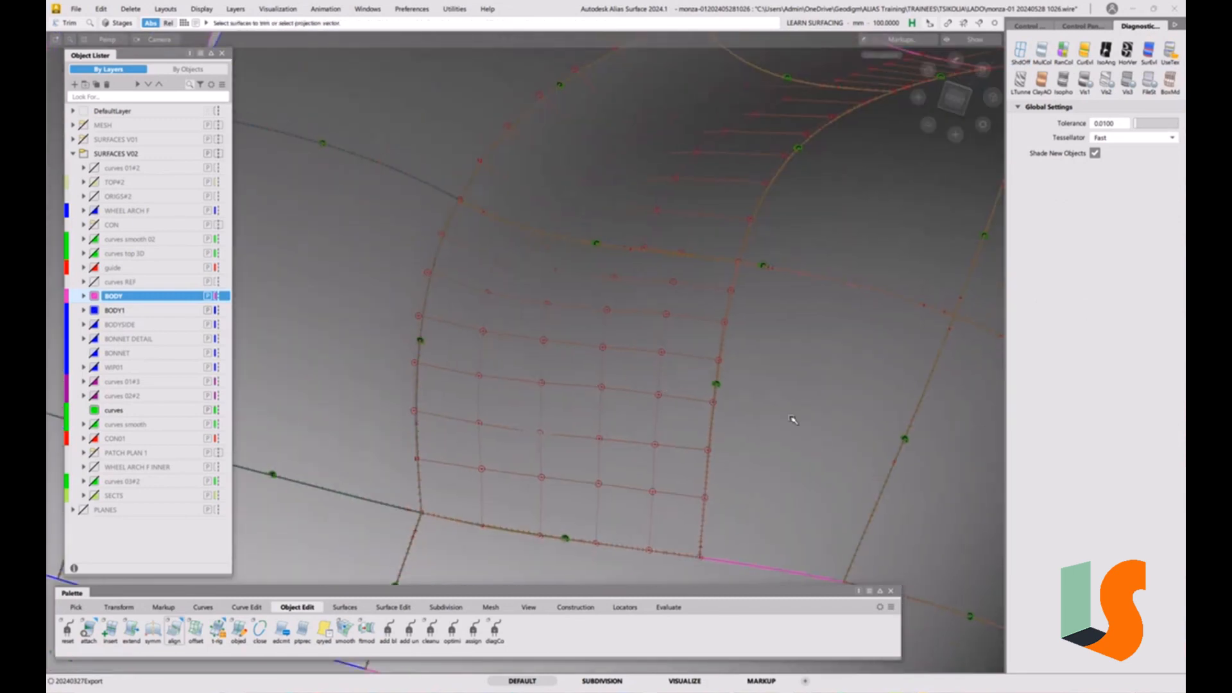
{"action": "left_click_drag", "start_coordinate": [753, 416], "coordinate": [785, 420], "text": "alt+shift"}
- Show the CV hull of surface#69 beside the front patch to check its layout, then hide it and deselect the surface
{"action": "left_click", "coordinate": [760, 388]}
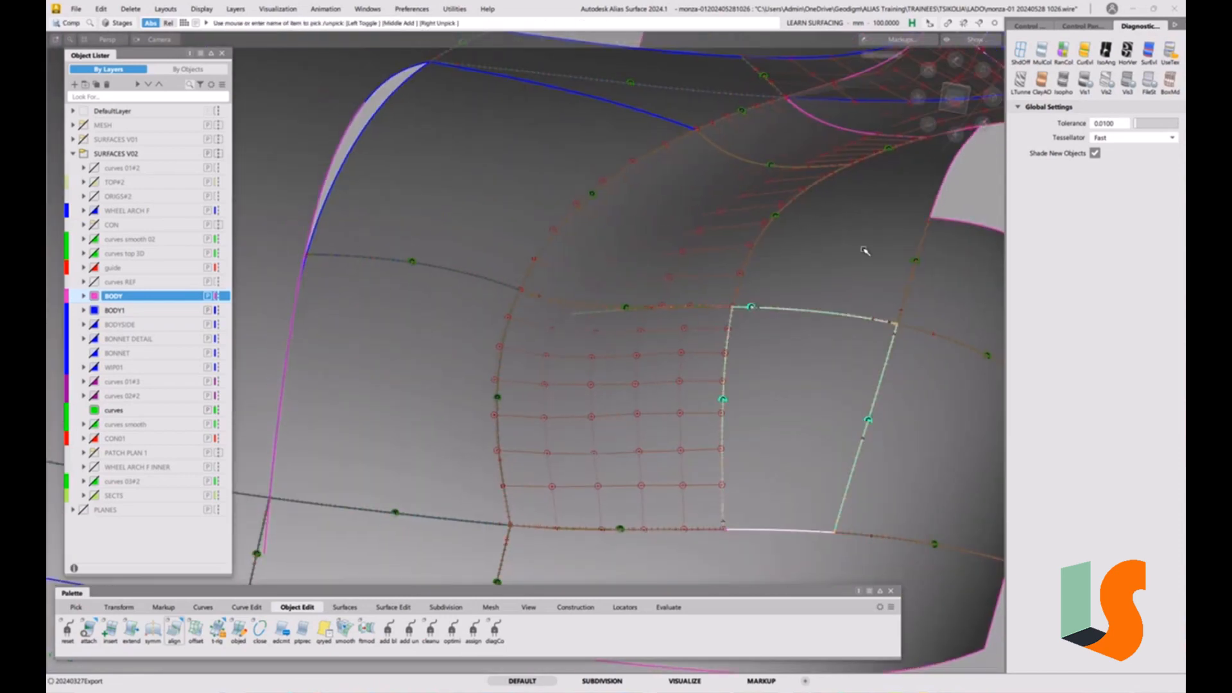
{"action": "left_click", "coordinate": [1029, 25]}
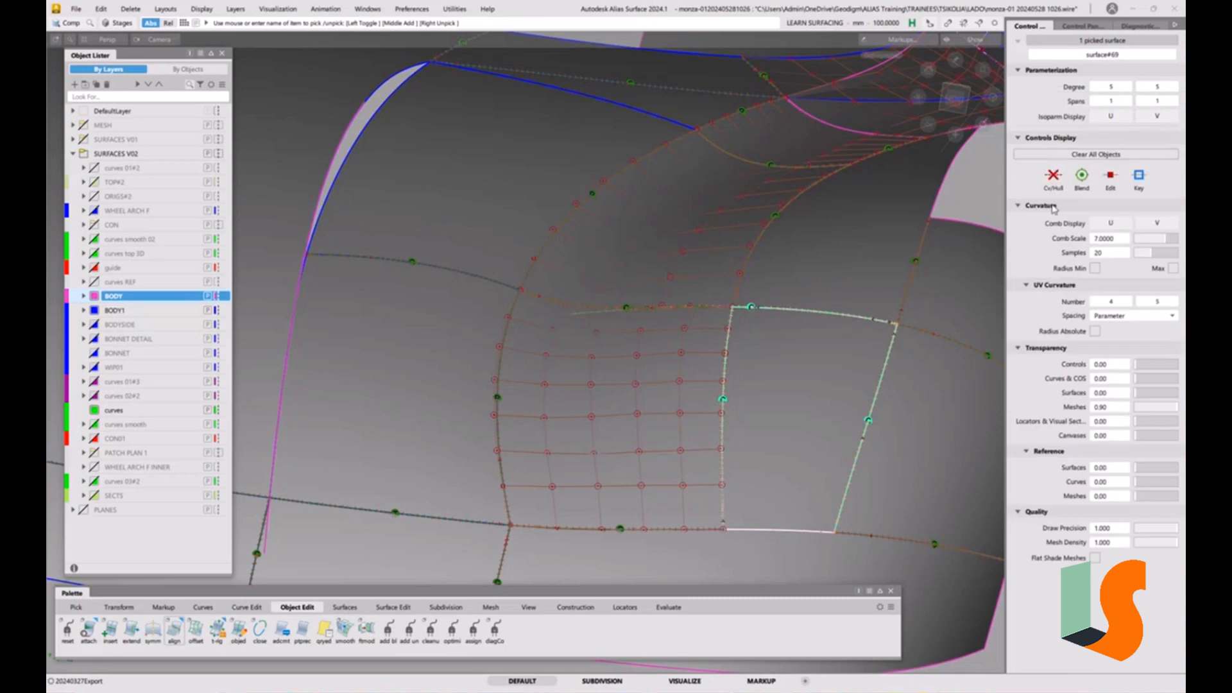
{"action": "left_click", "coordinate": [1053, 179]}
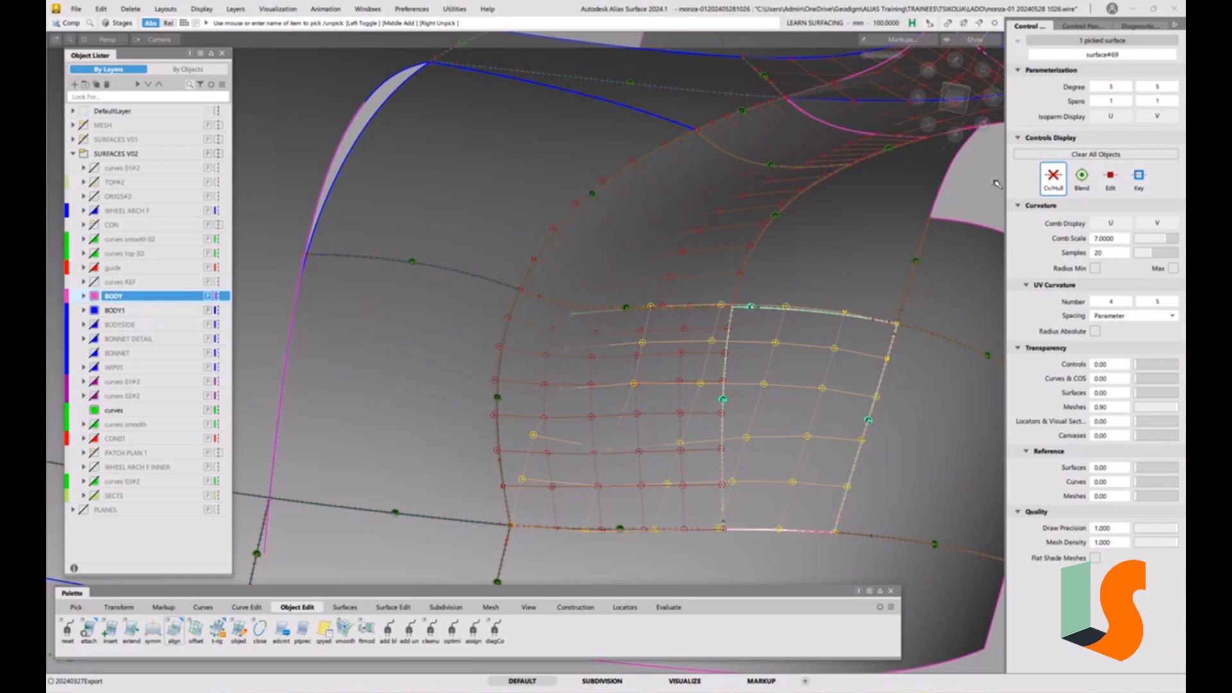
{"action": "left_click", "coordinate": [1054, 186]}
{"action": "left_click", "coordinate": [795, 269]}
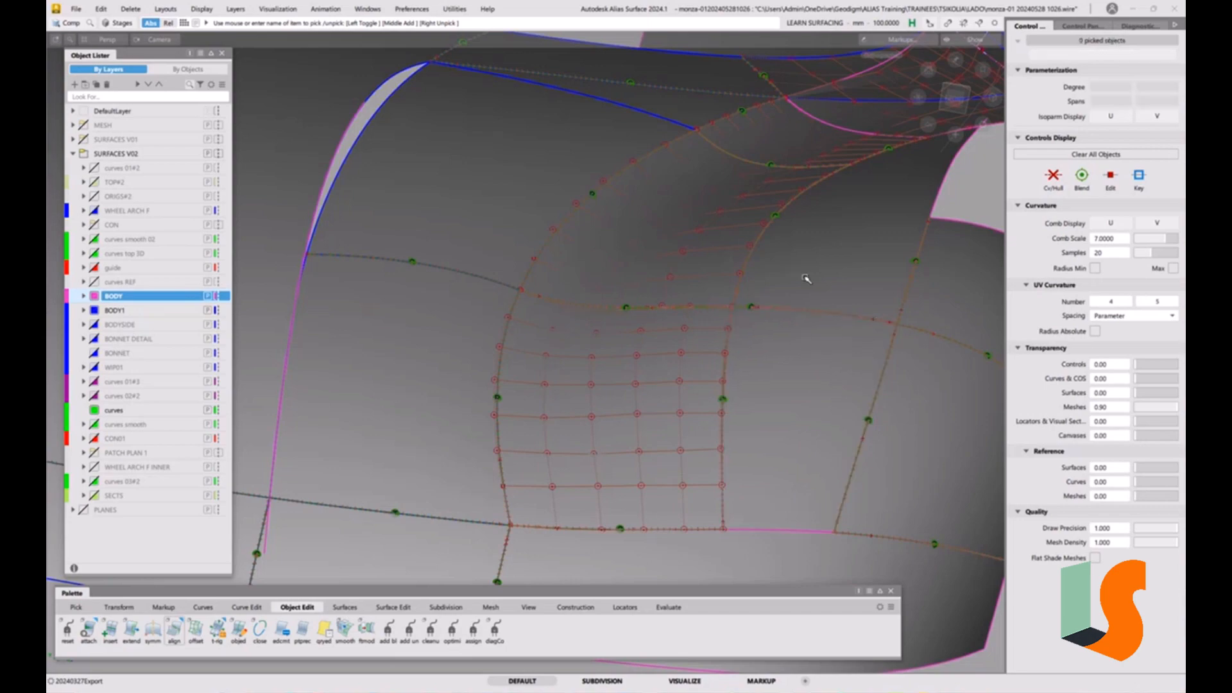
- Examine the shaded body corner and strip surfaces from the side and from behind
{"action": "left_click_drag", "start_coordinate": [806, 278], "coordinate": [729, 353], "text": "alt+shift"}
{"action": "right_click_drag", "start_coordinate": [729, 352], "coordinate": [667, 343], "text": "alt+shift"}
{"action": "left_click_drag", "start_coordinate": [667, 343], "coordinate": [572, 406], "text": "alt+shift"}
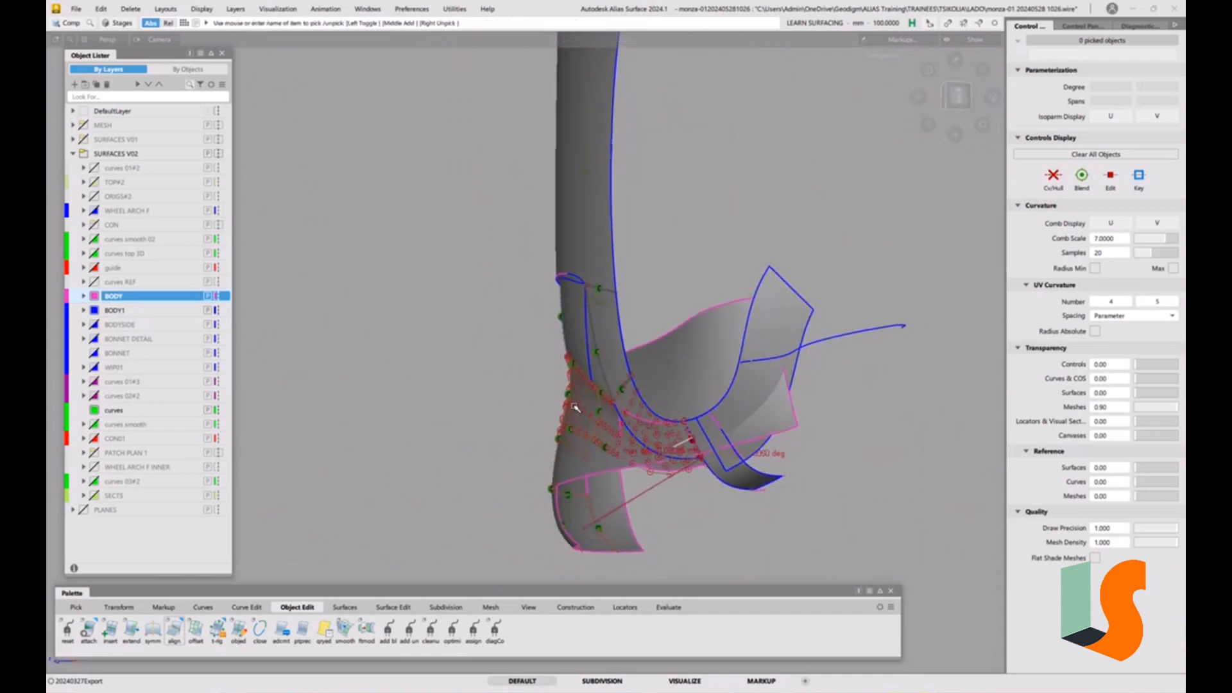
{"action": "right_click_drag", "start_coordinate": [572, 405], "coordinate": [578, 281], "text": "alt+shift"}
{"action": "left_click_drag", "start_coordinate": [578, 280], "coordinate": [613, 309], "text": "alt+shift"}
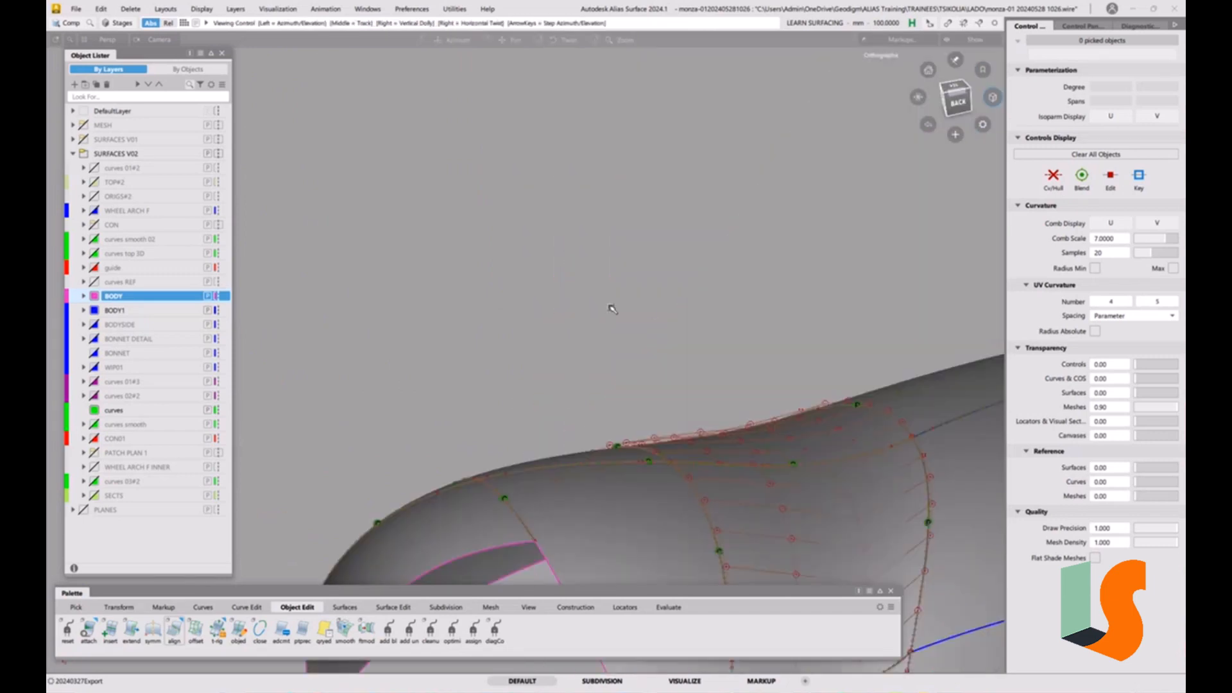
{"action": "right_click_drag", "start_coordinate": [647, 311], "coordinate": [709, 390], "text": "alt+shift"}
{"action": "left_click_drag", "start_coordinate": [709, 390], "coordinate": [687, 258], "text": "alt+shift"}
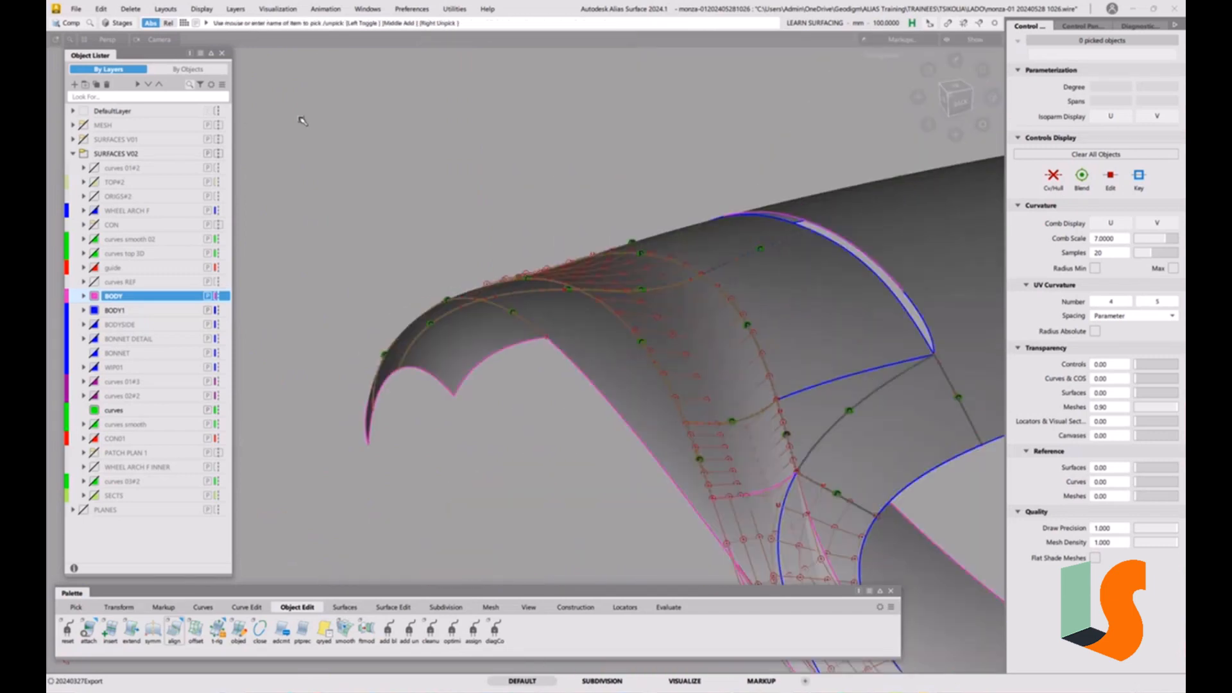
{"action": "left_click", "coordinate": [75, 9]}
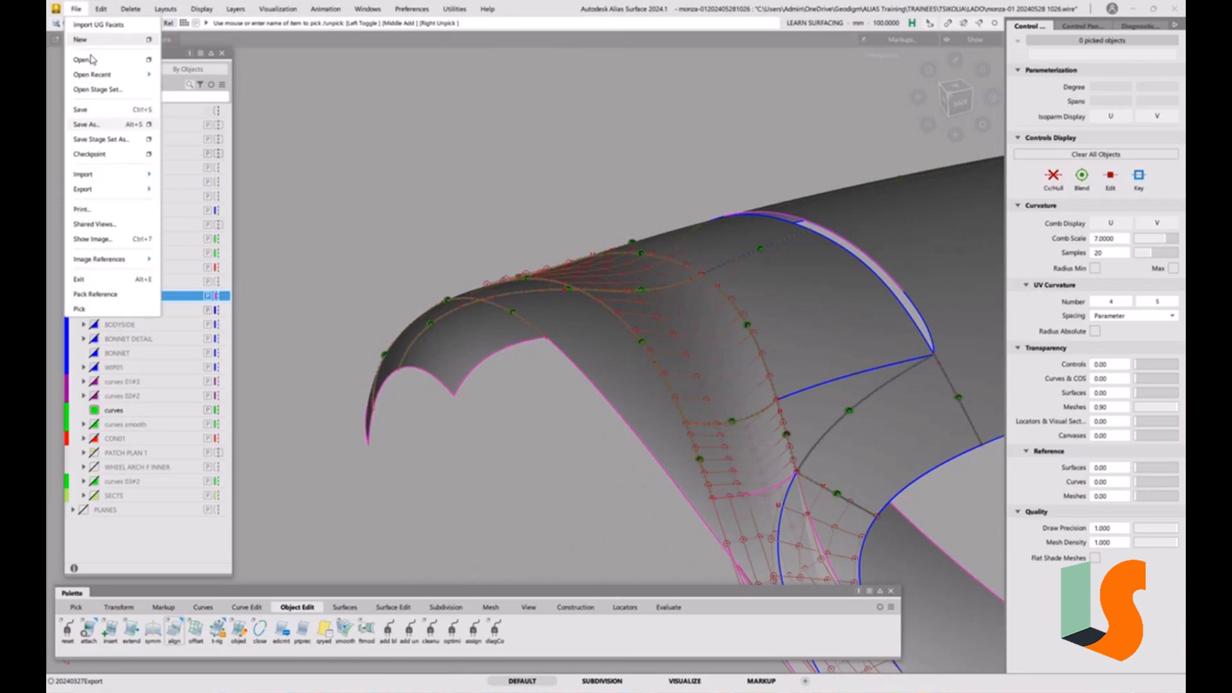
{"action": "left_click", "coordinate": [87, 125]}
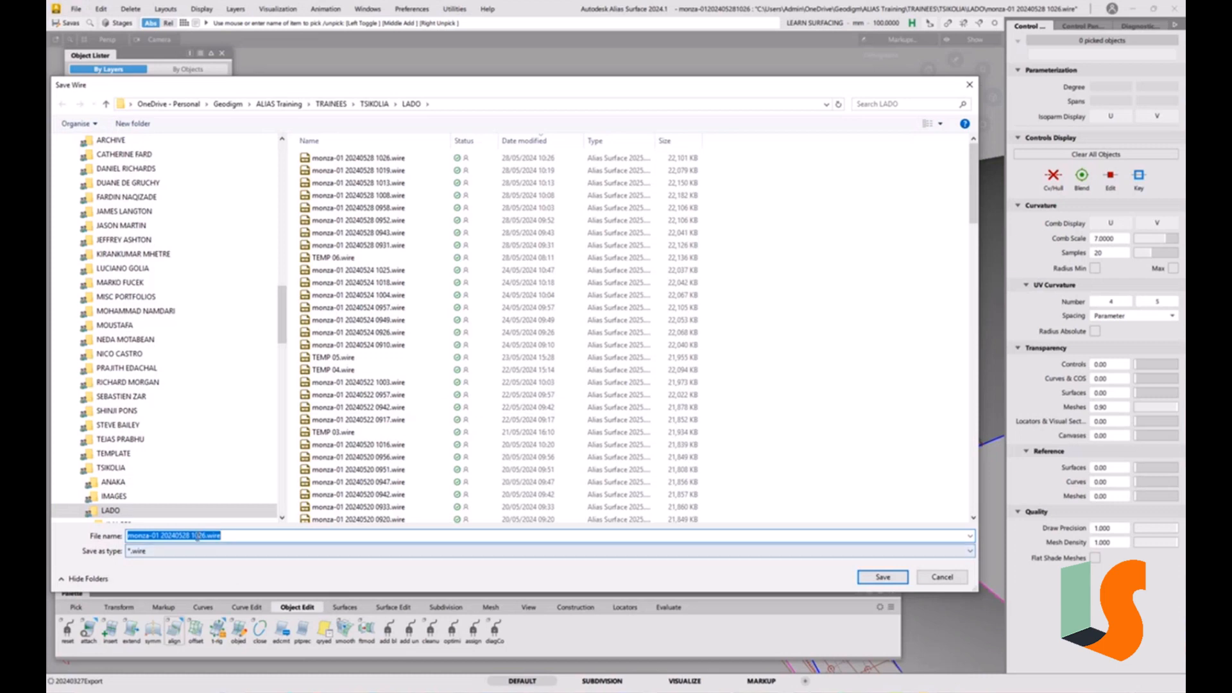
{"action": "type", "text": "038"}
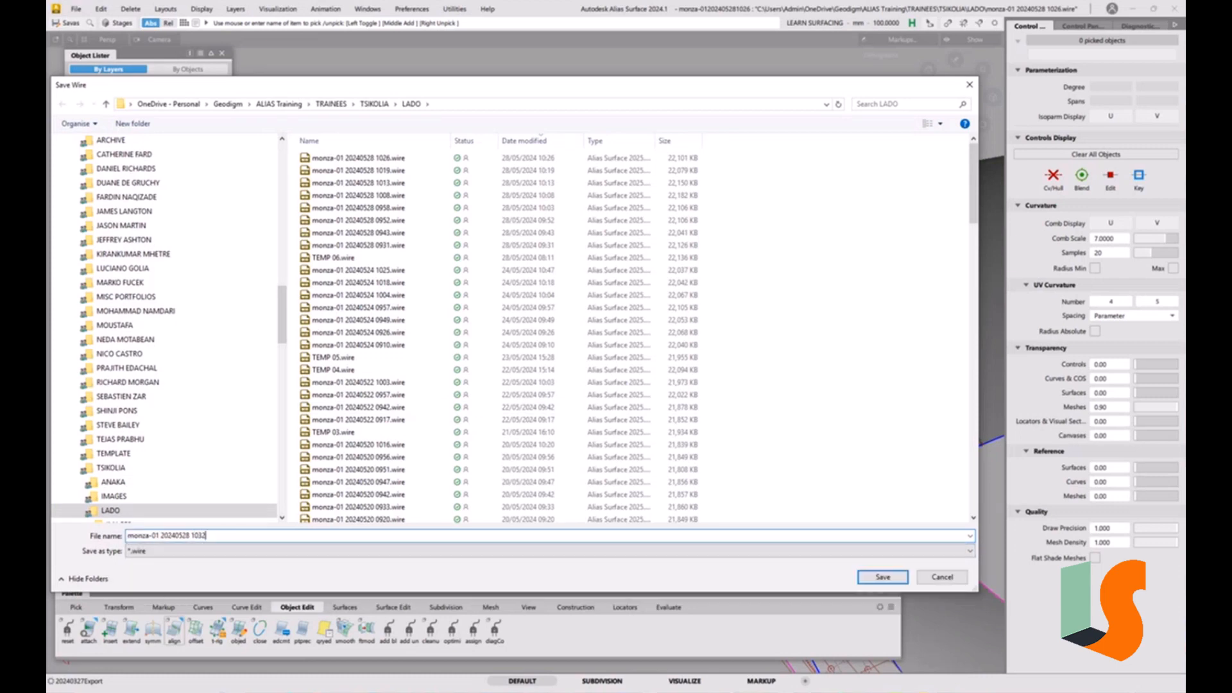
{"action": "key", "text": "Return"}
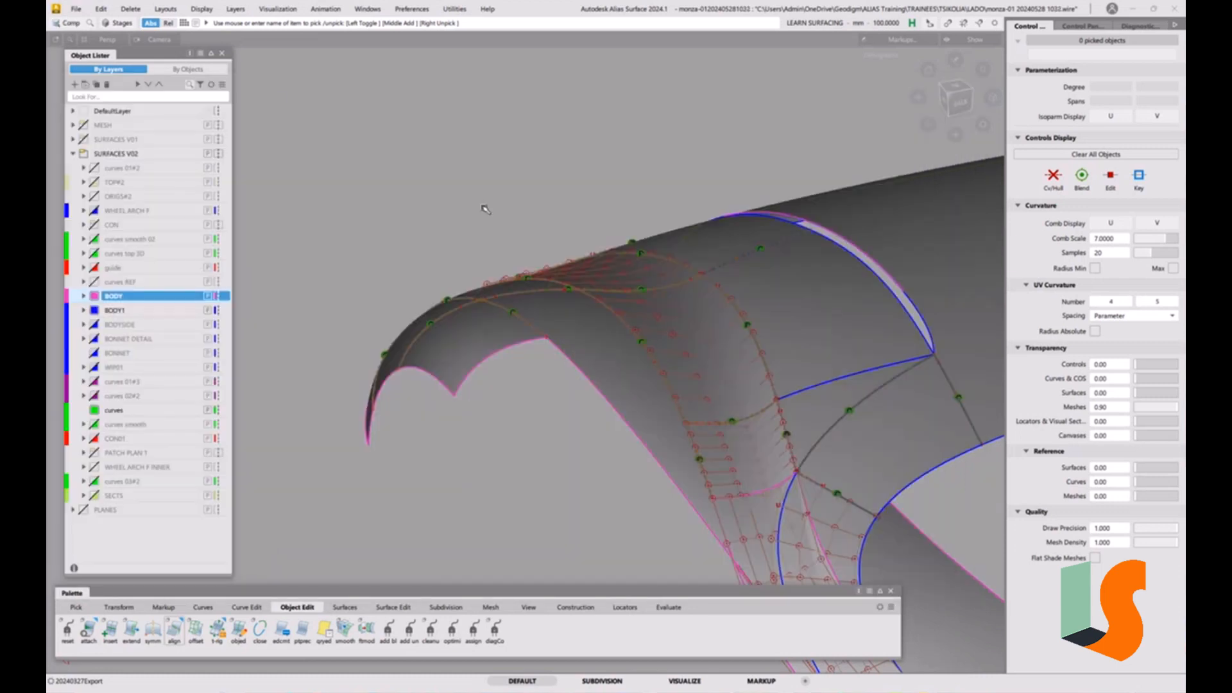
- Delete all locators from the model and hide the model lines to examine the plain shaded body surfaces from other angles
{"action": "left_click", "coordinate": [131, 9]}
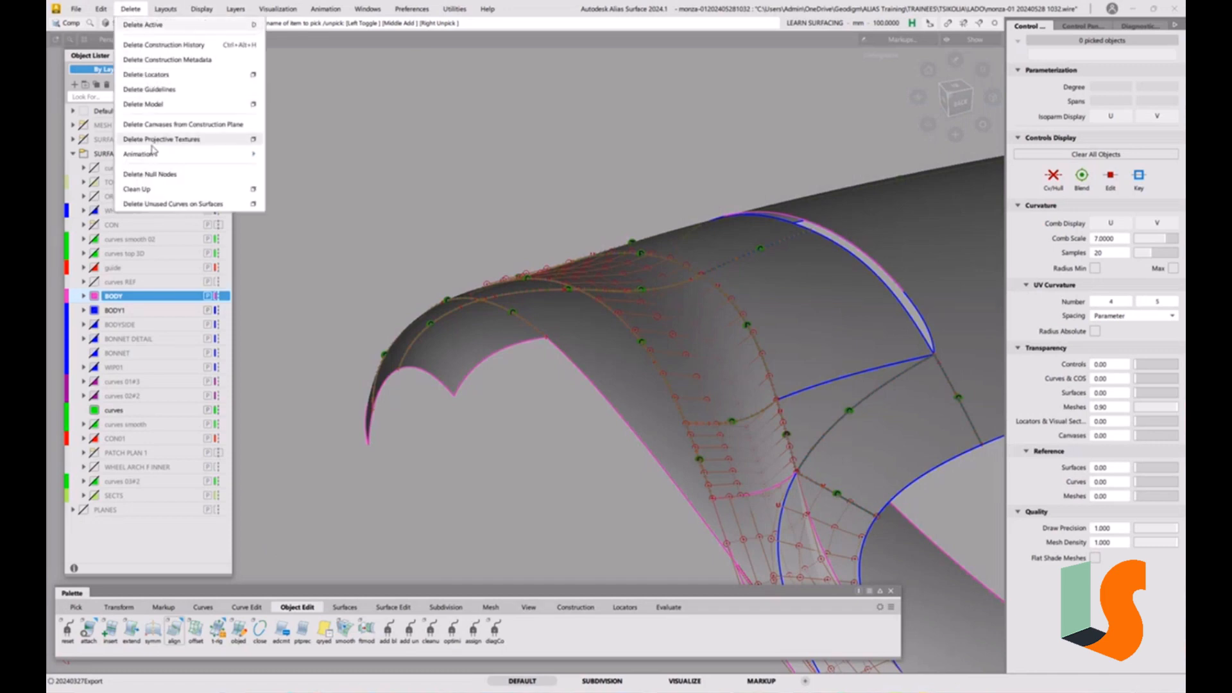
{"action": "left_click", "coordinate": [160, 75]}
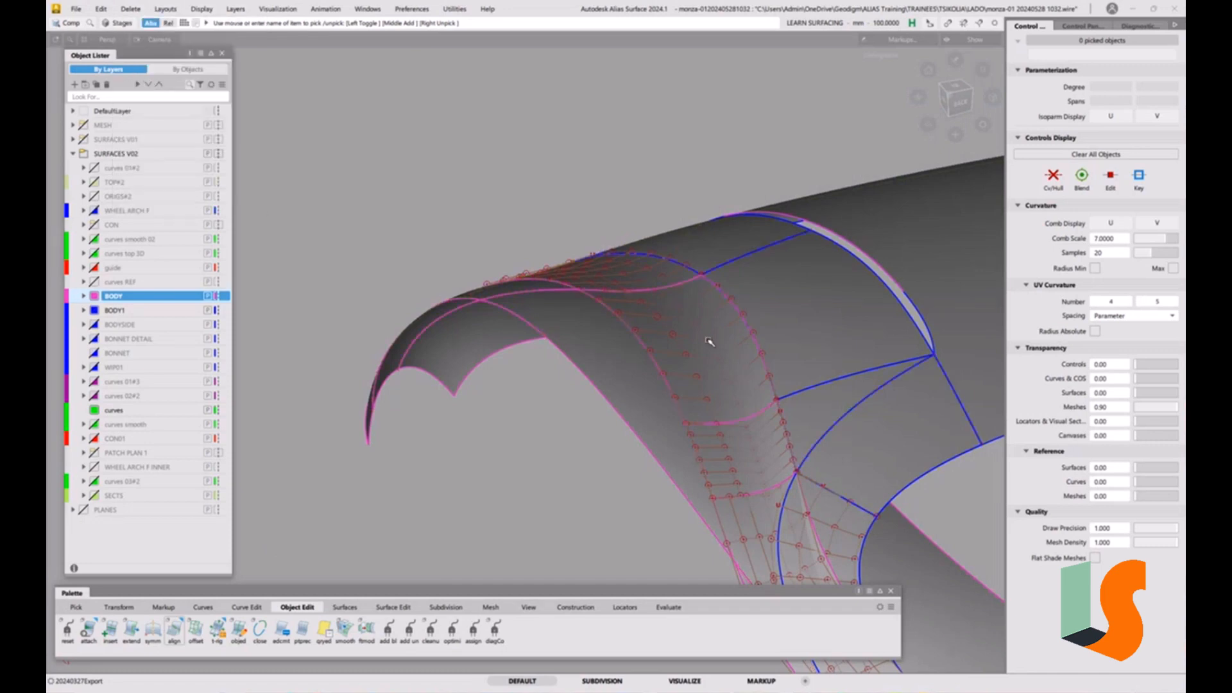
{"action": "key", "text": "alt+m"}
{"action": "left_click_drag", "start_coordinate": [706, 251], "coordinate": [858, 234], "text": "alt+shift"}
{"action": "right_click_drag", "start_coordinate": [858, 233], "coordinate": [846, 232], "text": "alt+shift"}
{"action": "left_click_drag", "start_coordinate": [846, 233], "coordinate": [841, 322], "text": "alt+shift"}
{"action": "left_click_drag", "start_coordinate": [761, 327], "coordinate": [776, 377], "text": "alt+shift"}
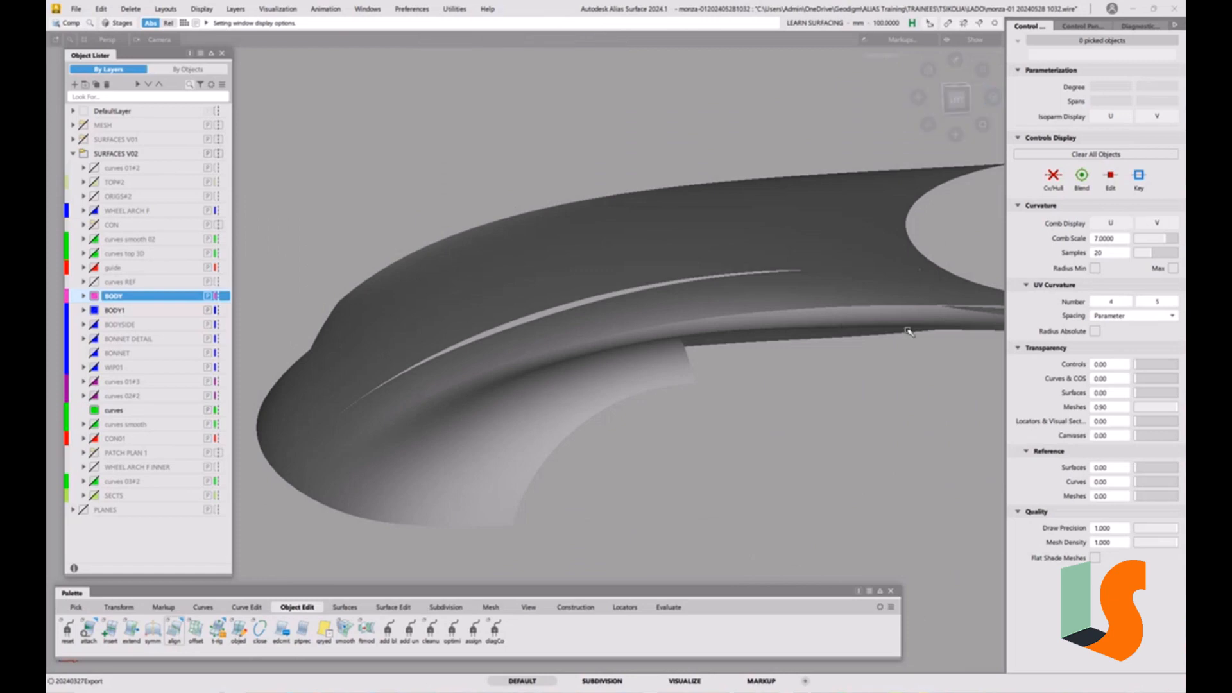